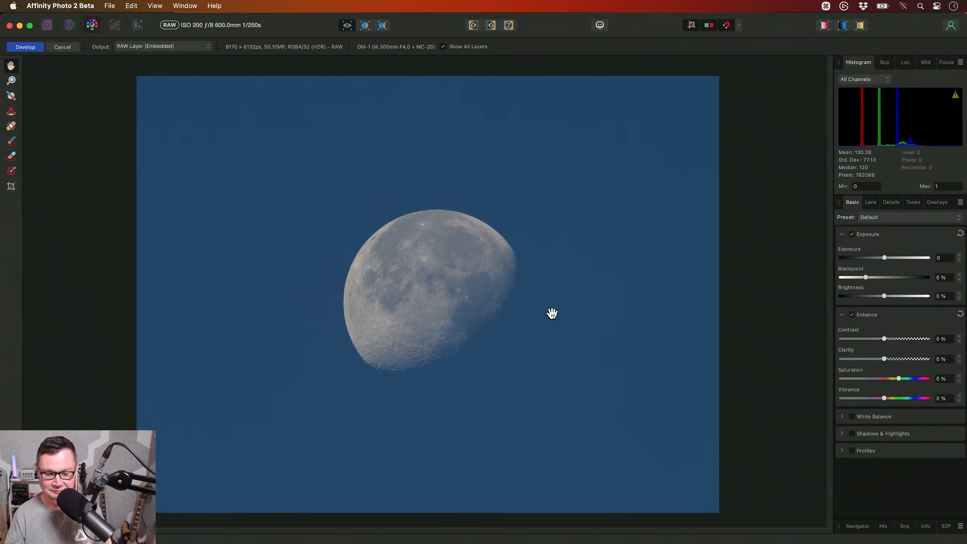
# - Develop the moon photo with its output kept as an embedded RAW layer
pyautogui.moveTo(474, 309); pyautogui.dragTo(477, 305)
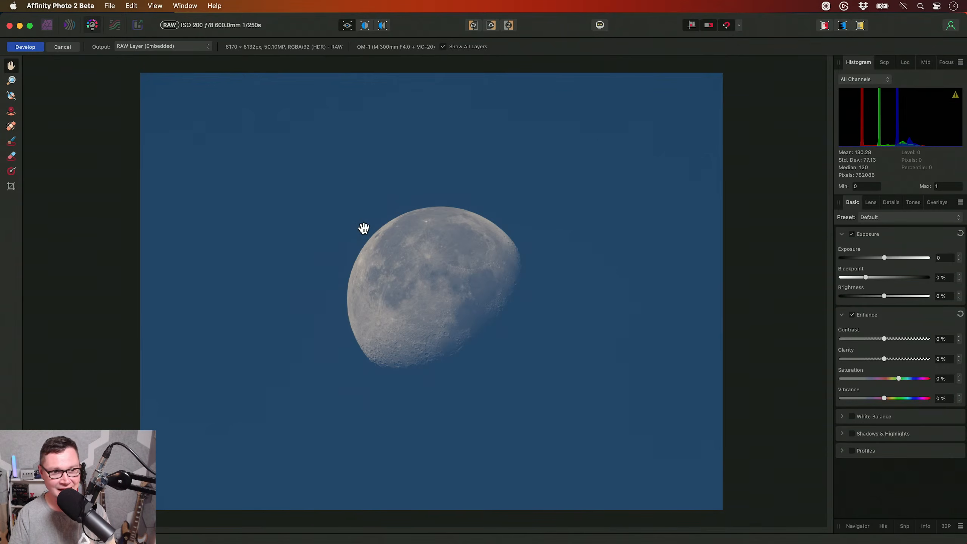
pyautogui.click(31, 47)
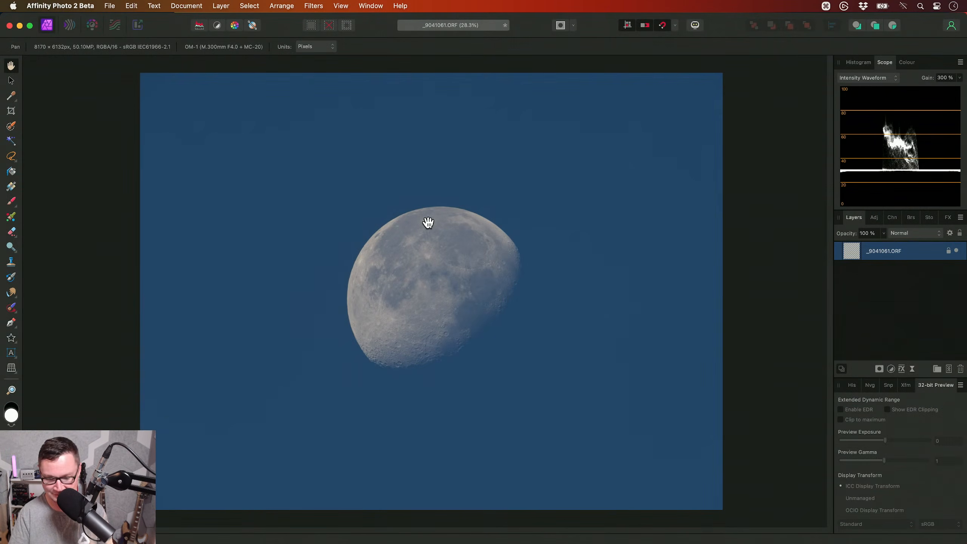
pyautogui.press('super+0')
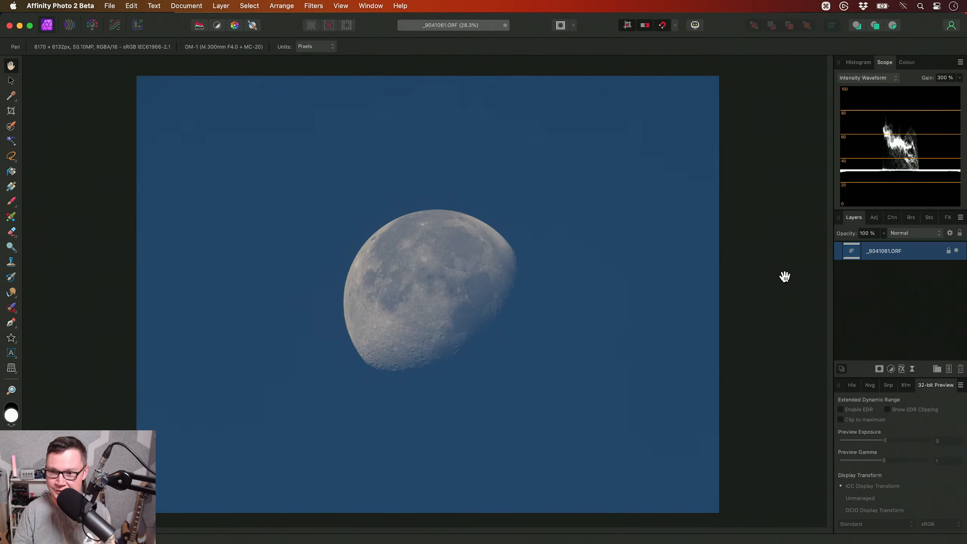
# - Show the document's History and give the layer list more height
pyautogui.click(852, 384)
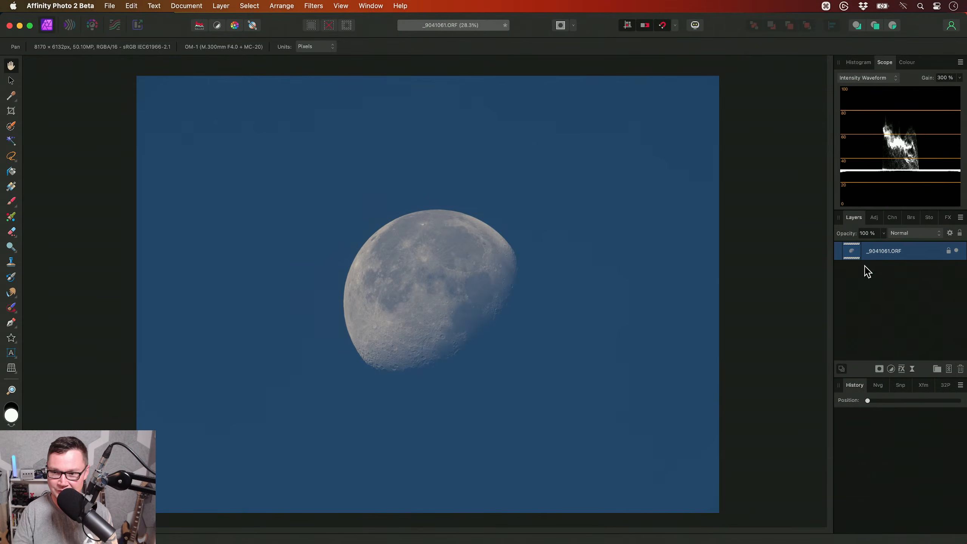
pyautogui.moveTo(924, 377); pyautogui.dragTo(923, 492)
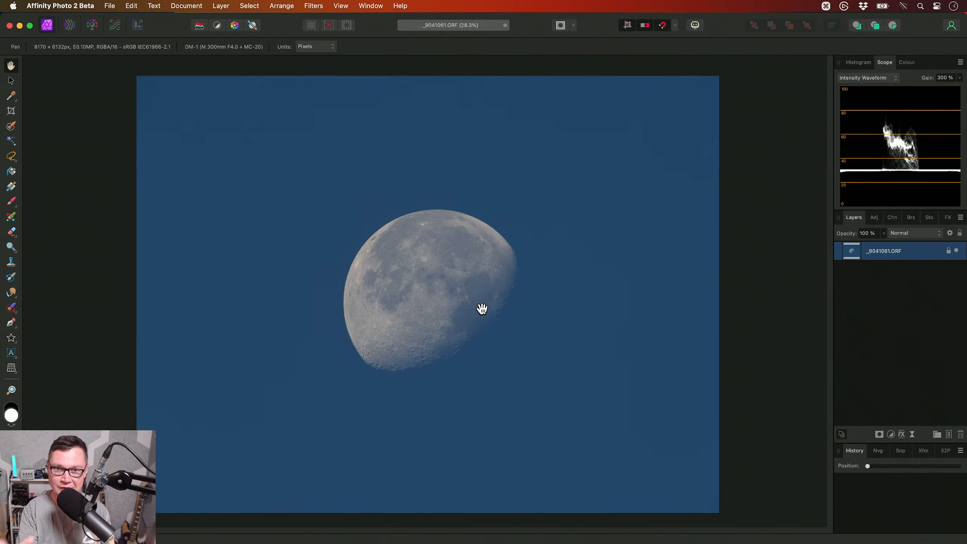
# - Duplicate the RAW layer, apply a Clarity filter at slightly under full strength to the copy, and compare it with the original
pyautogui.press('super+j')
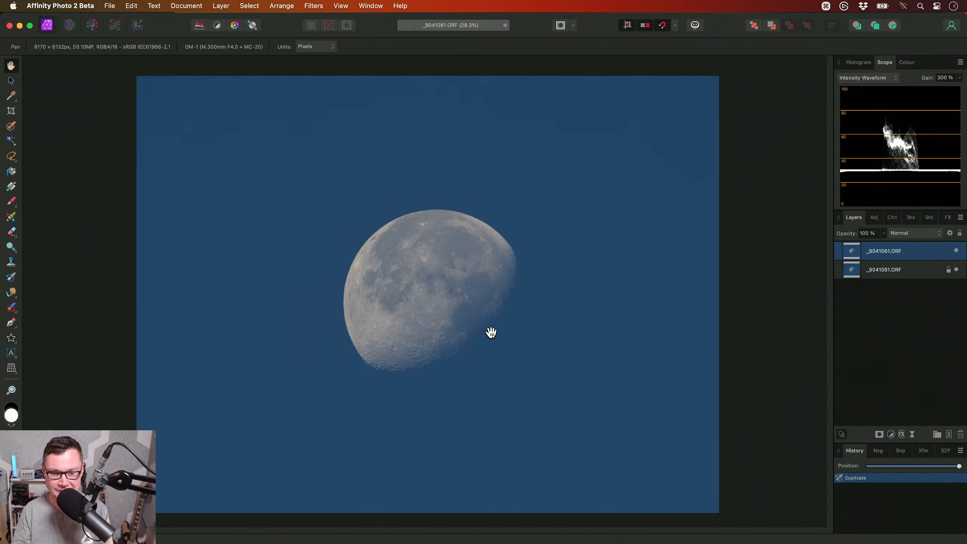
pyautogui.click(316, 6)
pyautogui.moveTo(380, 32)
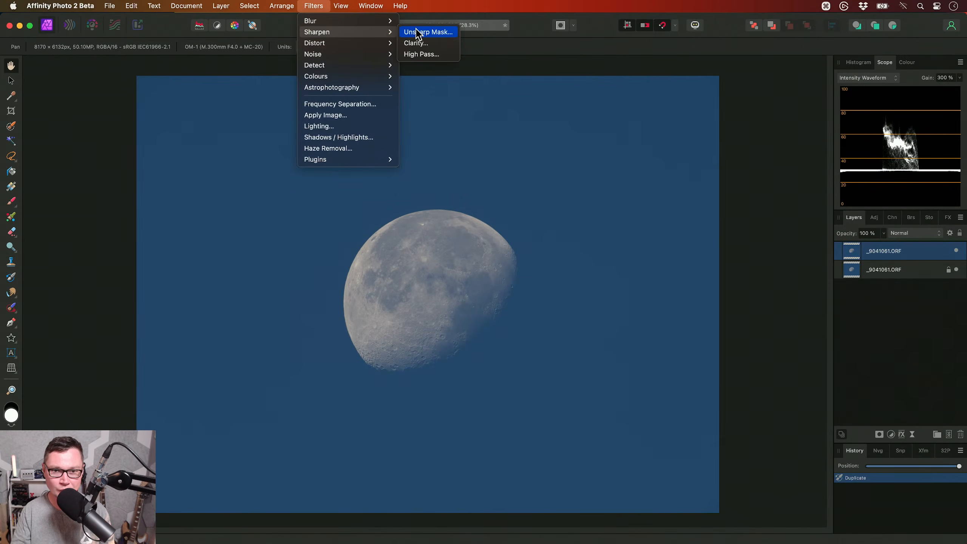
pyautogui.click(430, 43)
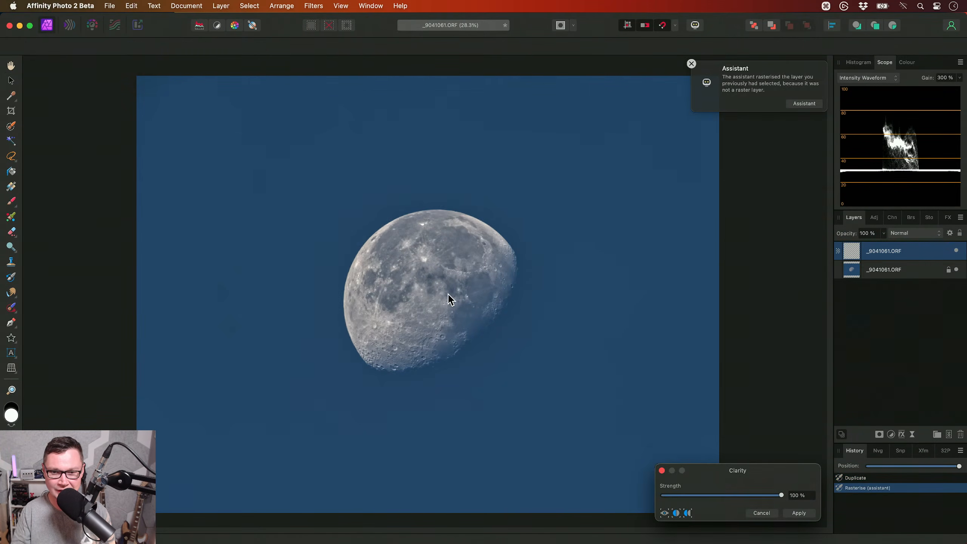
pyautogui.scroll(5, 457, 291)
pyautogui.moveTo(780, 494); pyautogui.dragTo(773, 496)
pyautogui.click(804, 514)
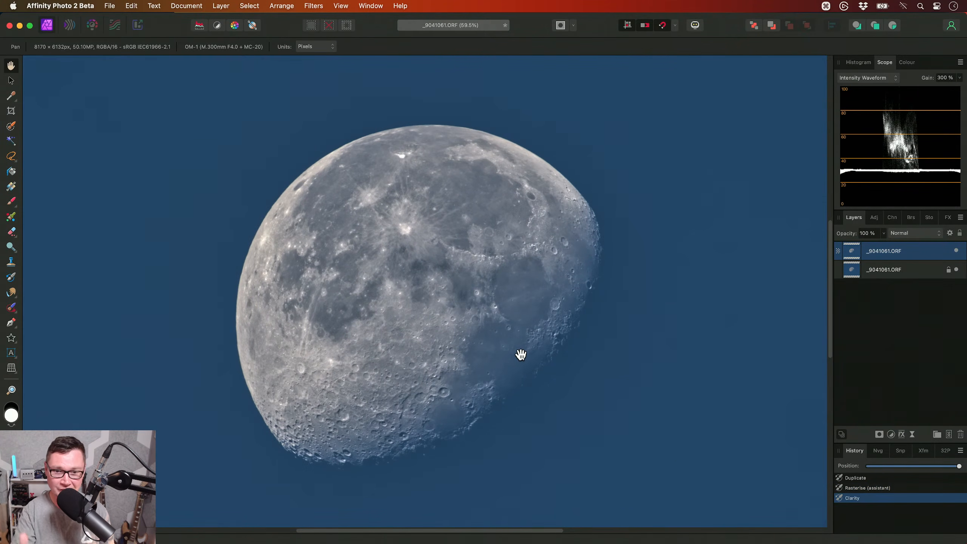
pyautogui.click(956, 250)
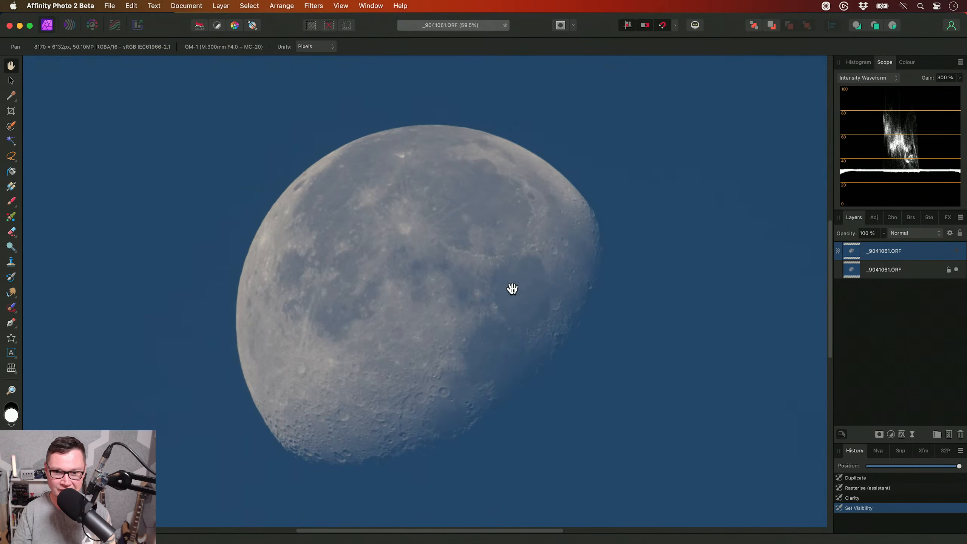
pyautogui.click(956, 250)
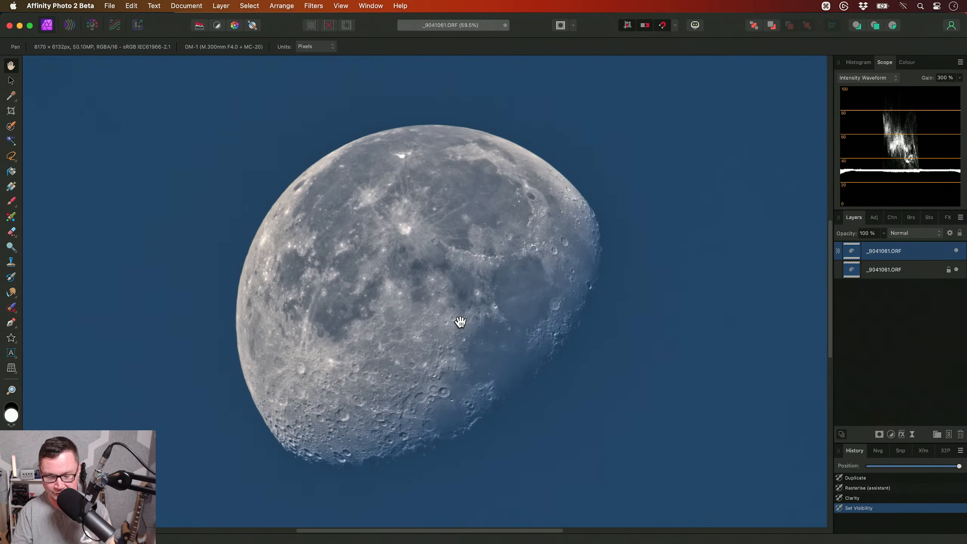
# - Duplicate the sharpened layer and apply a Bilateral Blur with a 100 px radius and 20% tolerance to the copy
pyautogui.press('super+j')
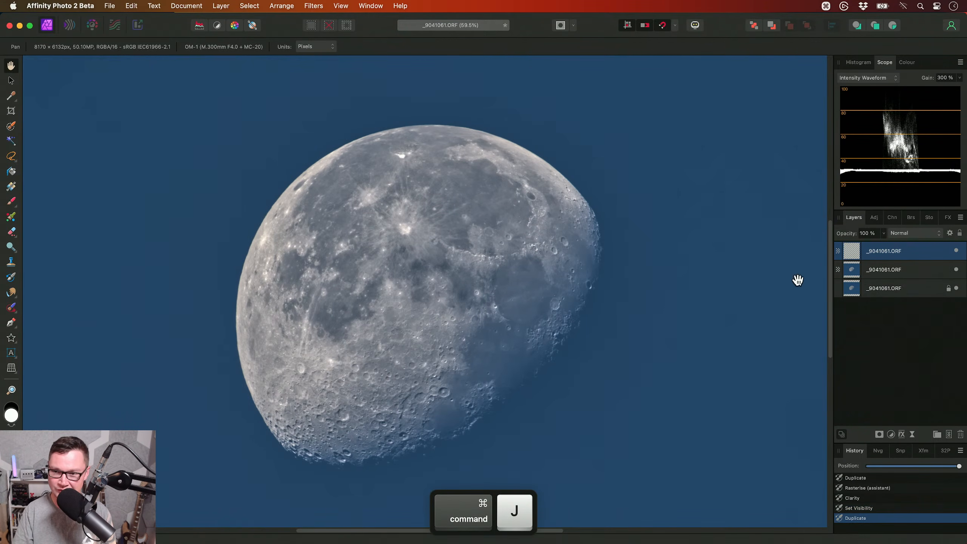
pyautogui.click(313, 5)
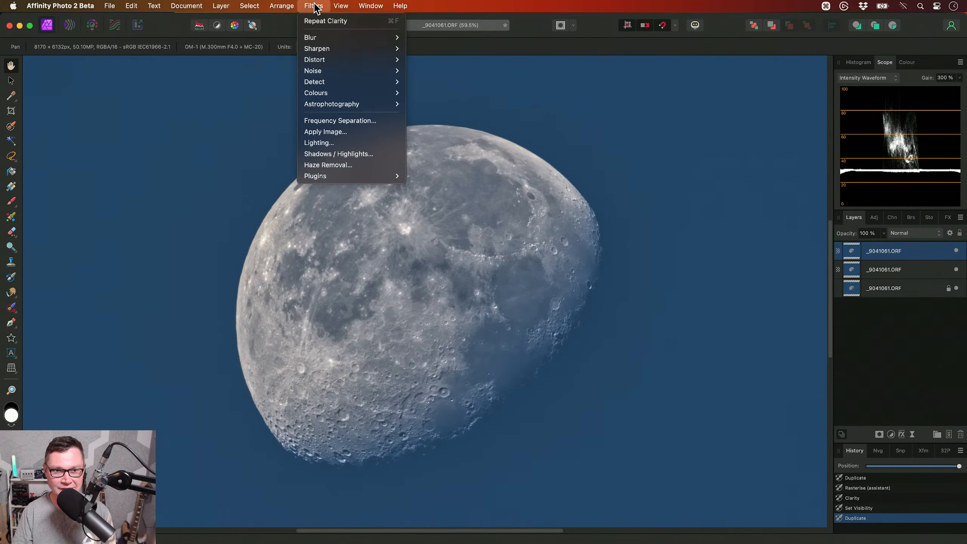
pyautogui.moveTo(331, 41)
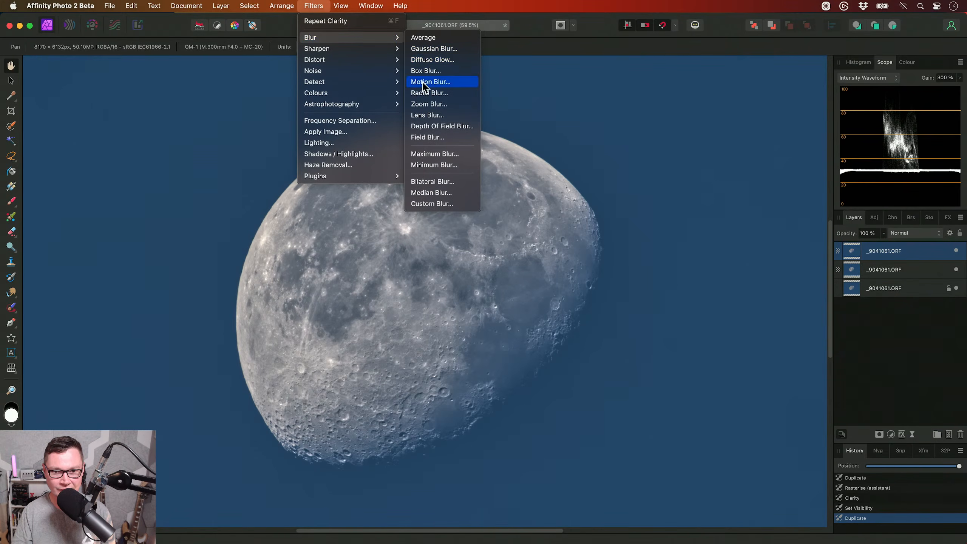
pyautogui.click(458, 182)
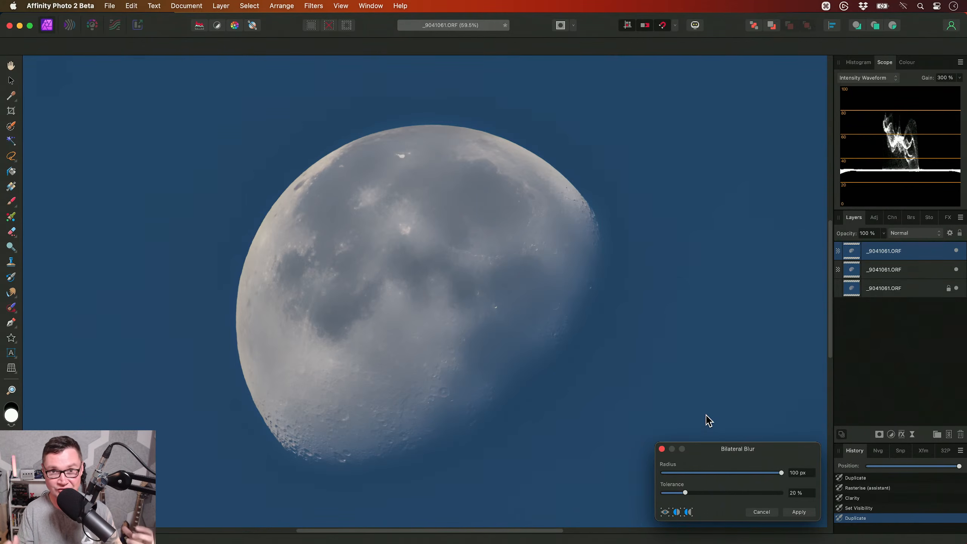
pyautogui.click(806, 515)
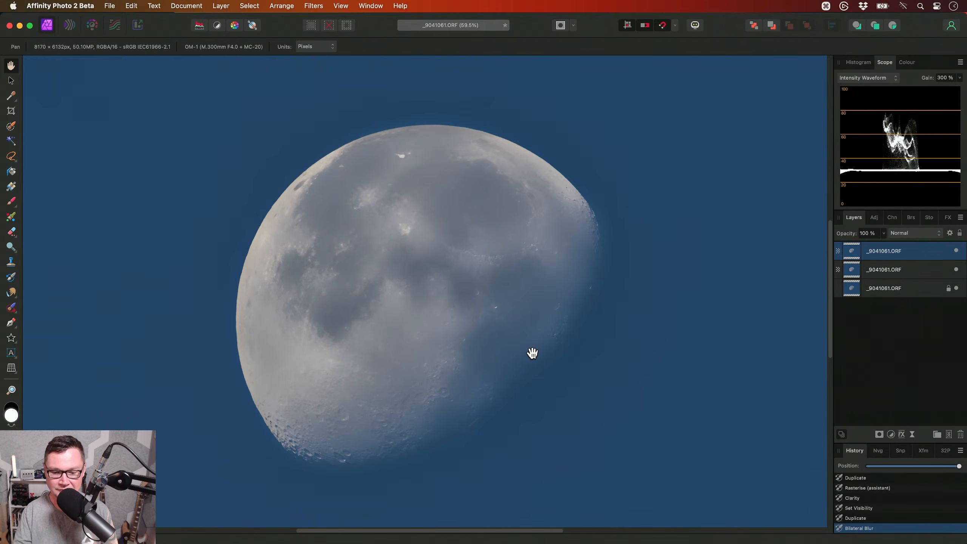
# - Set the blurred layer's blend mode to Subtract and merge the visible result into a new layer
pyautogui.click(902, 237)
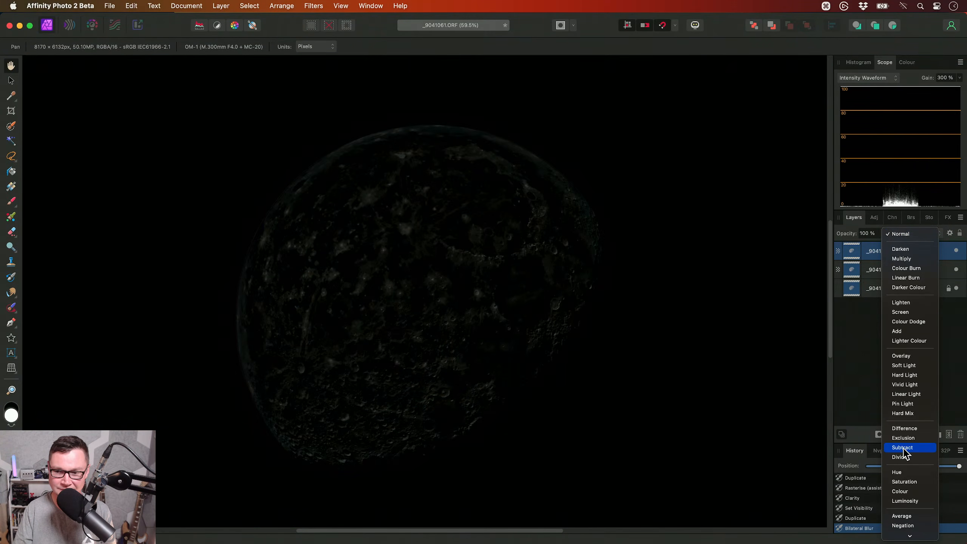
pyautogui.click(902, 447)
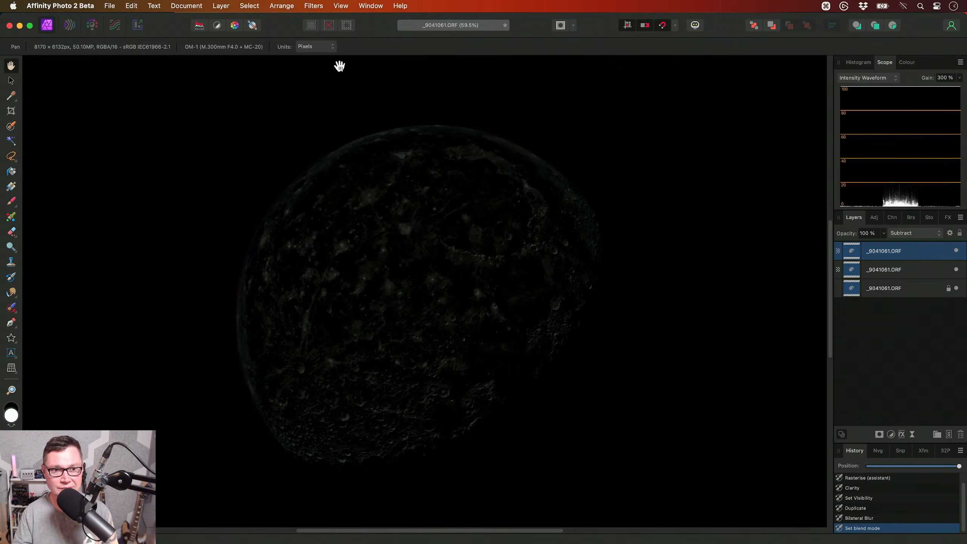
pyautogui.click(224, 6)
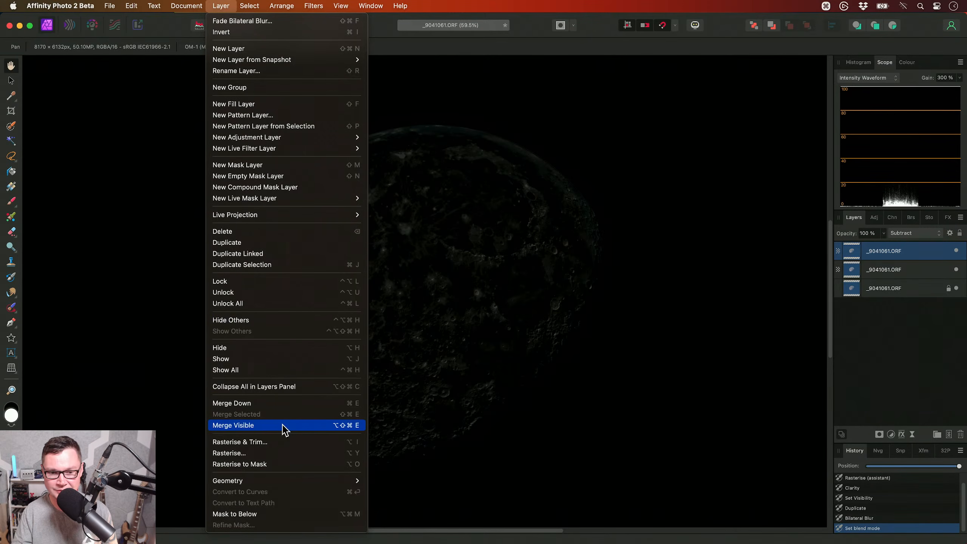
pyautogui.click(492, 384)
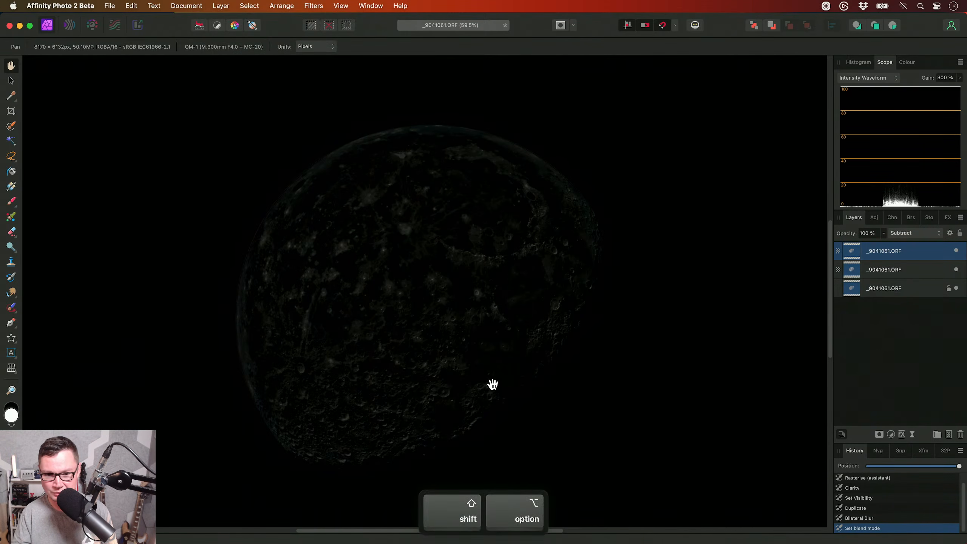
pyautogui.press('shift+alt+super+e')
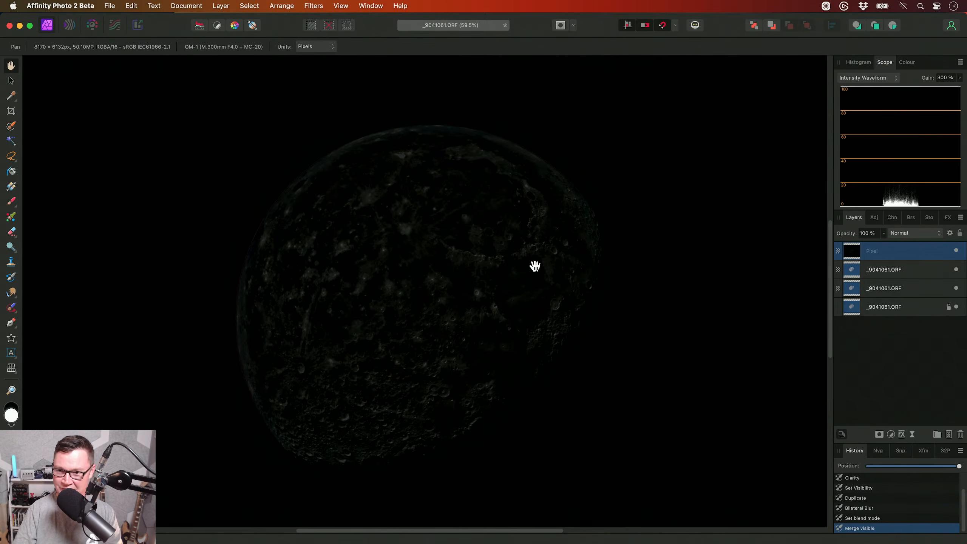
# - Delete the blurred Subtract layer and set the merged detail layer's blend mode to Add
pyautogui.click(895, 269)
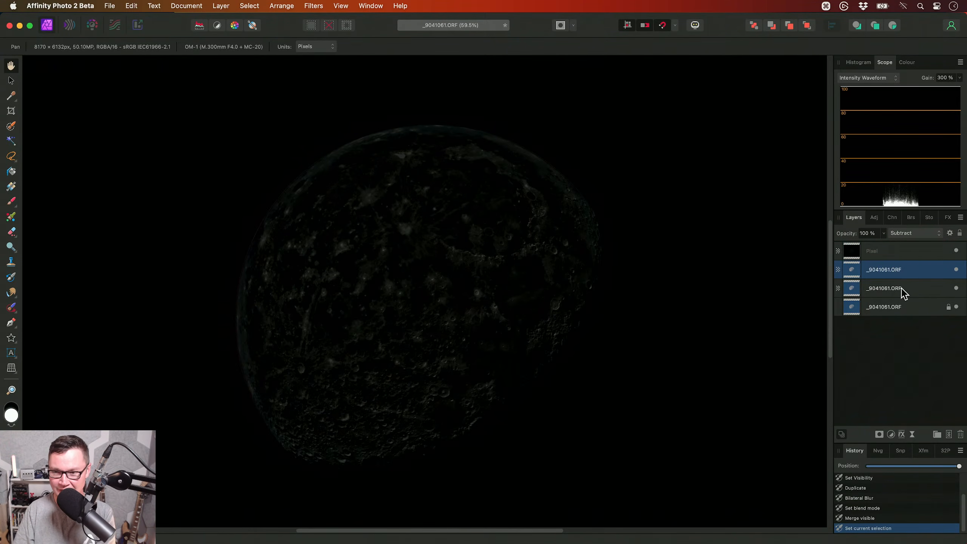
pyautogui.press('Delete')
pyautogui.click(877, 251)
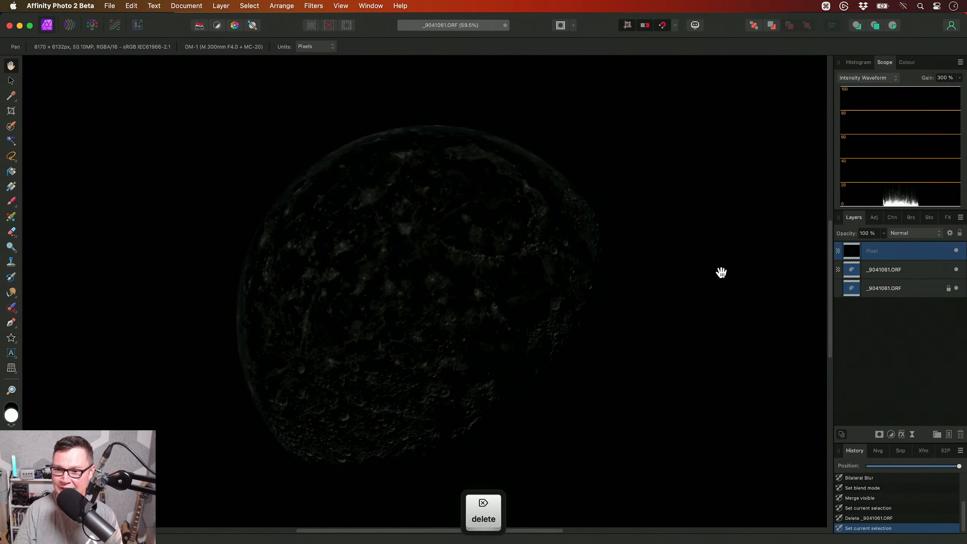
pyautogui.click(907, 238)
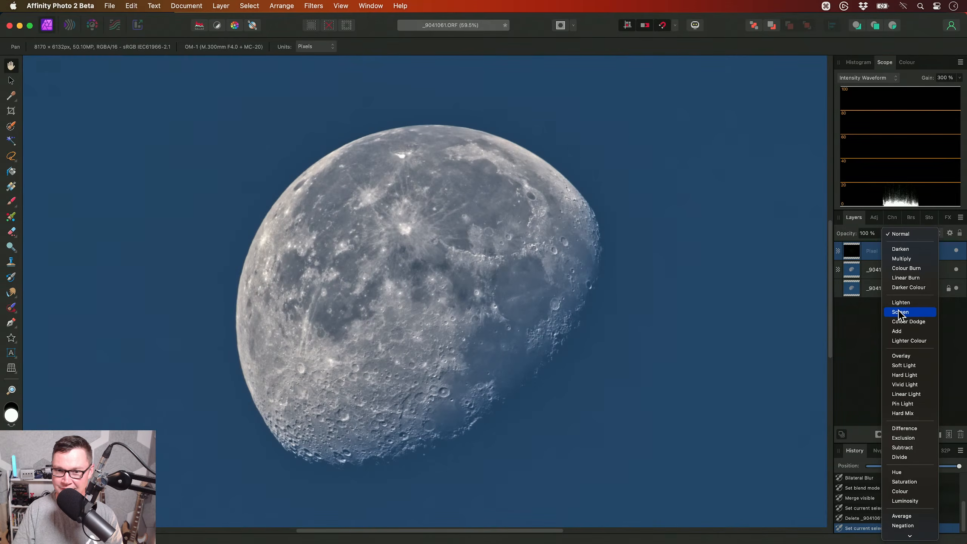
pyautogui.click(896, 331)
# - Examine the brightest craters up close for blown-out highlights under the Add blend mode
pyautogui.press('alt')
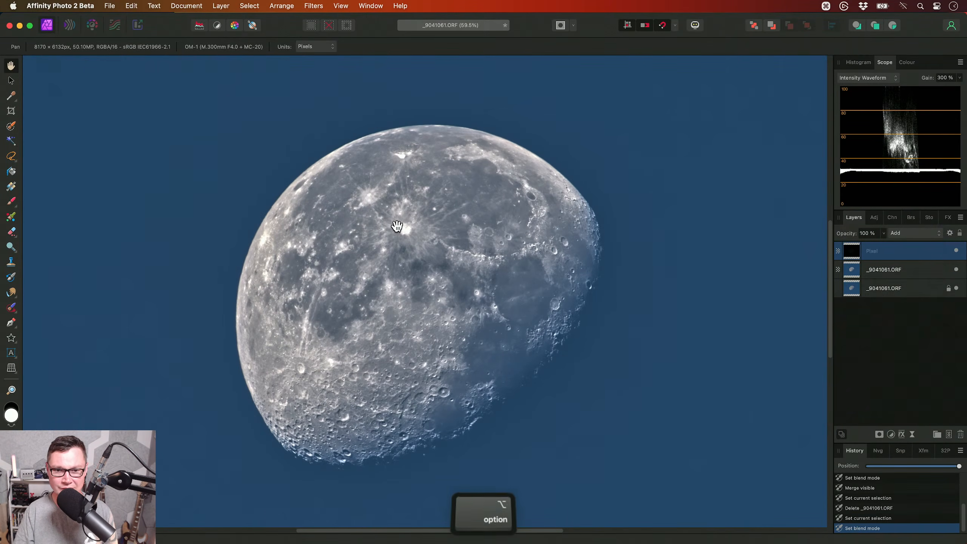
pyautogui.scroll(6, 396, 226)
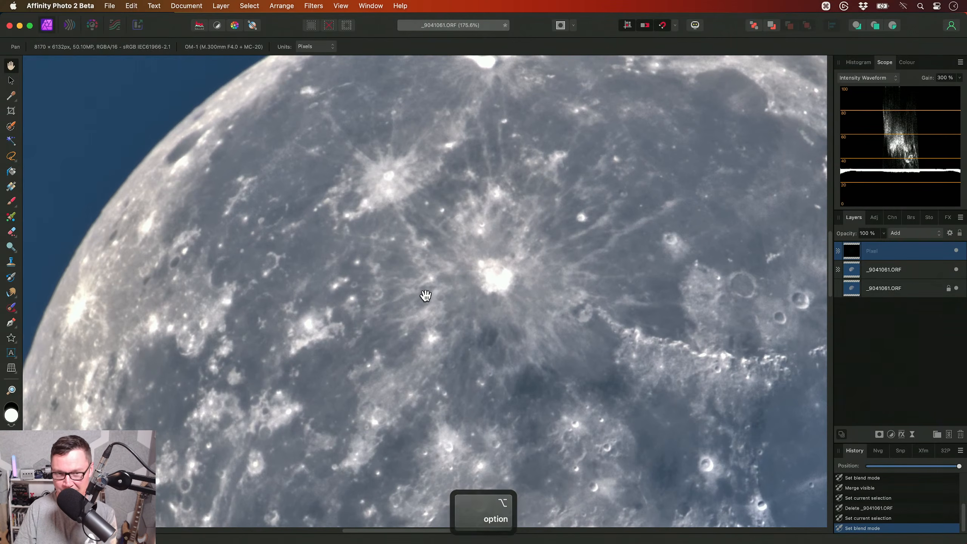
pyautogui.click(901, 236)
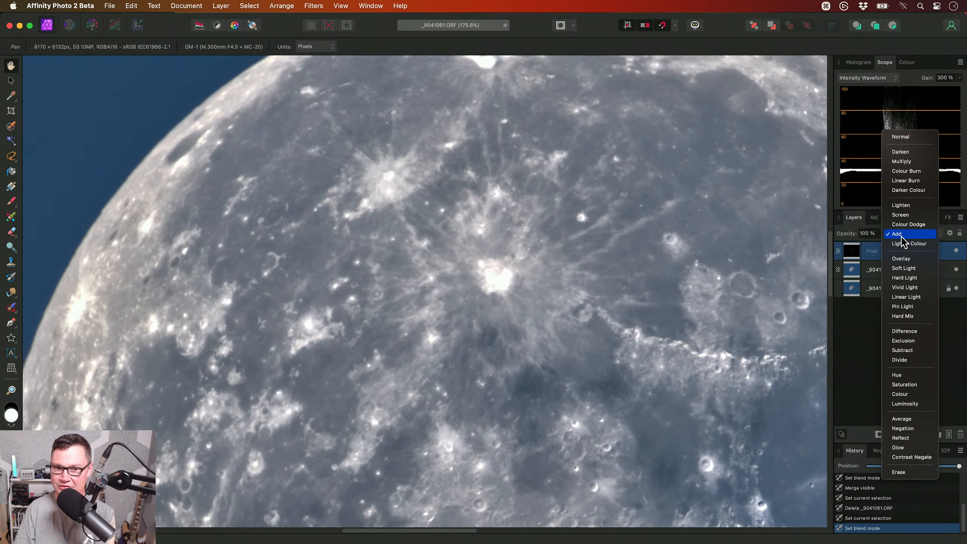
pyautogui.click(410, 209)
pyautogui.press('alt')
pyautogui.scroll(3, 433, 216)
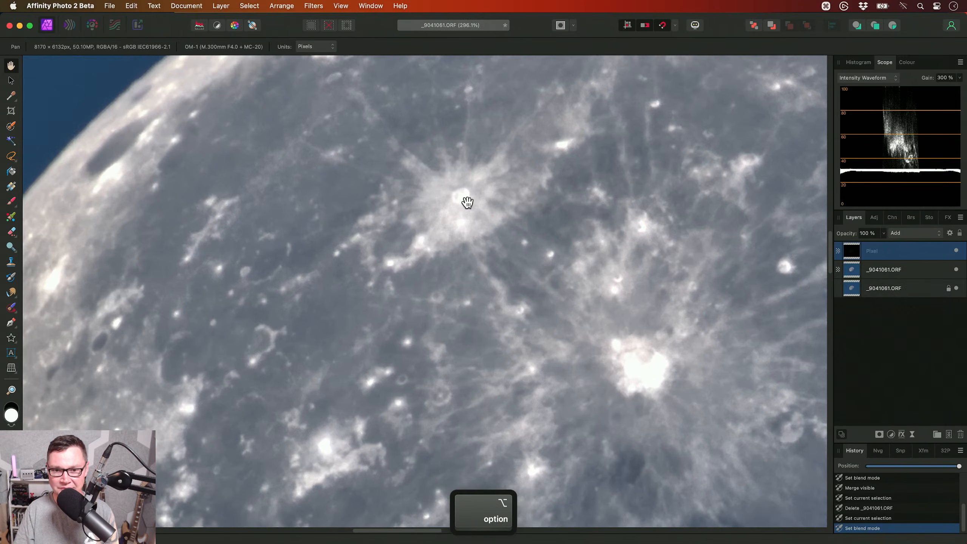
pyautogui.scroll(-3, 472, 197)
pyautogui.hscroll(5, 472, 196)
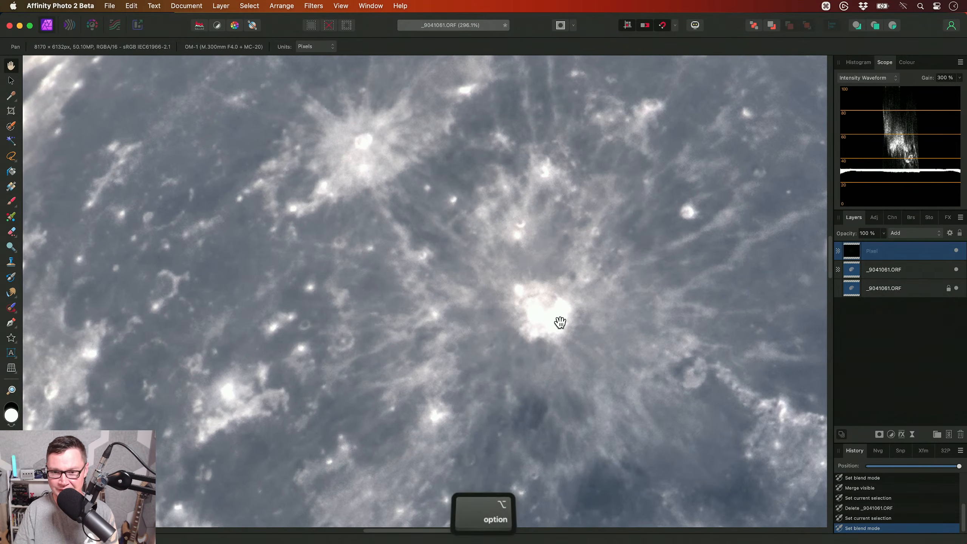
pyautogui.scroll(3, 499, 300)
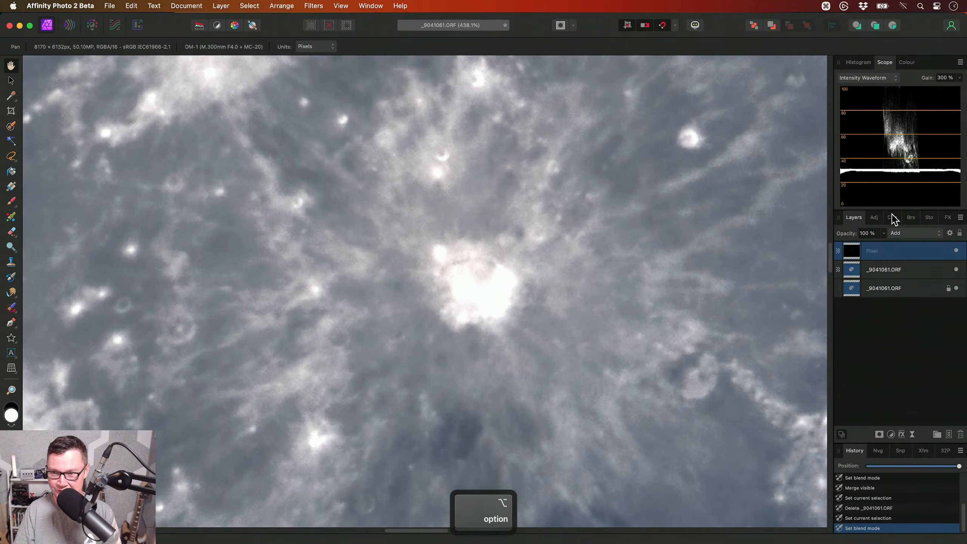
# - Change the detail layer's blend mode to Screen and merge it down into the sharpened layer
pyautogui.click(895, 232)
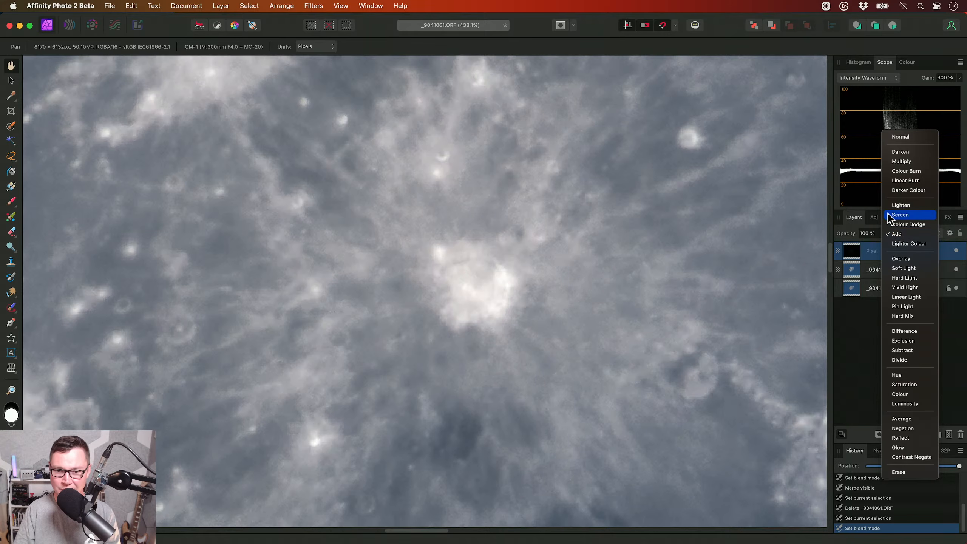
pyautogui.click(900, 215)
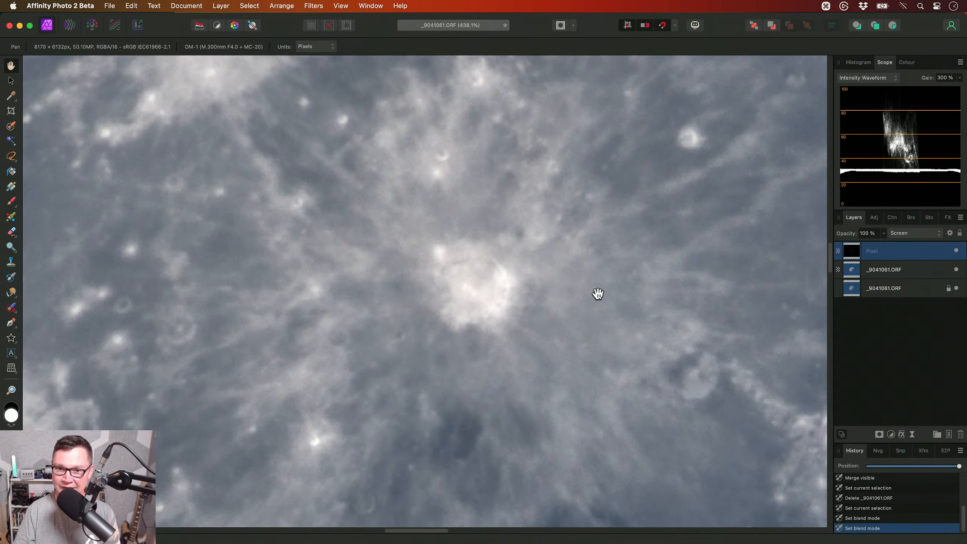
pyautogui.hscroll(5, 539, 328)
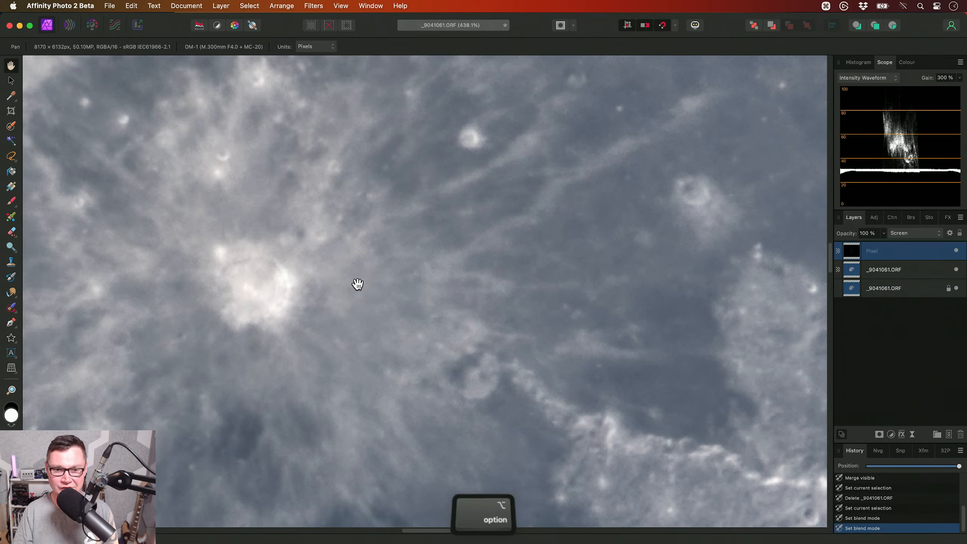
pyautogui.scroll(-5, 357, 301)
pyautogui.scroll(-2, 357, 310)
pyautogui.moveTo(356, 311); pyautogui.dragTo(549, 319)
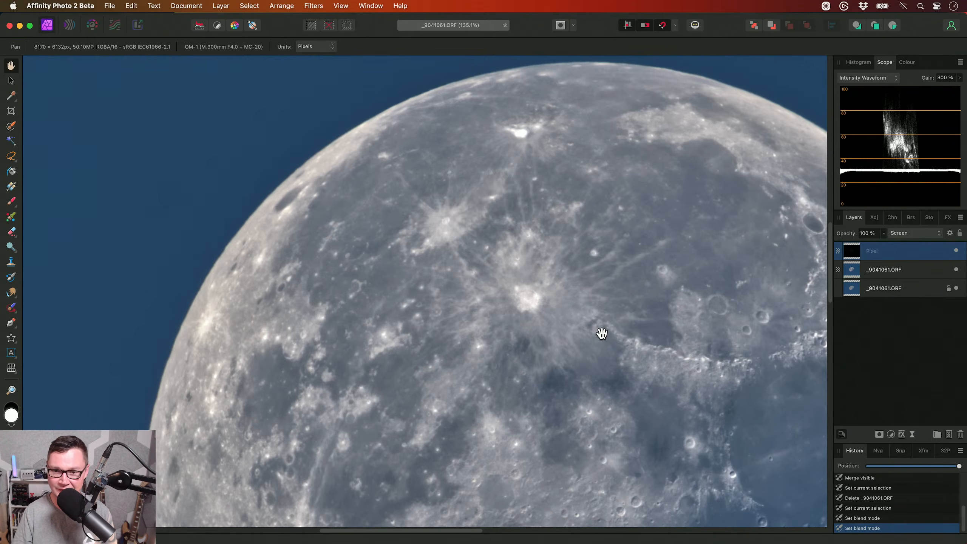
pyautogui.press('super+e')
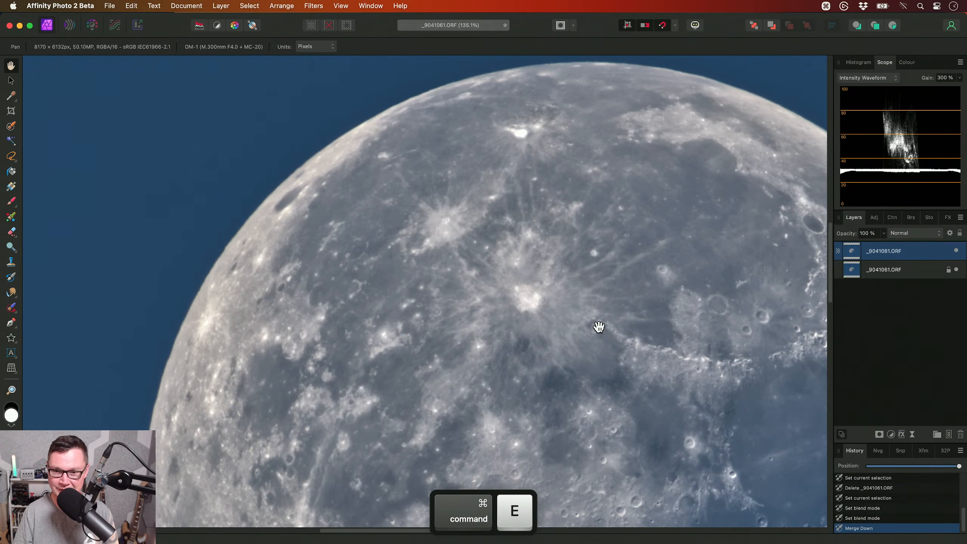
# - Compare the moon with and without the sharpened detail layer by toggling its visibility
pyautogui.click(955, 250)
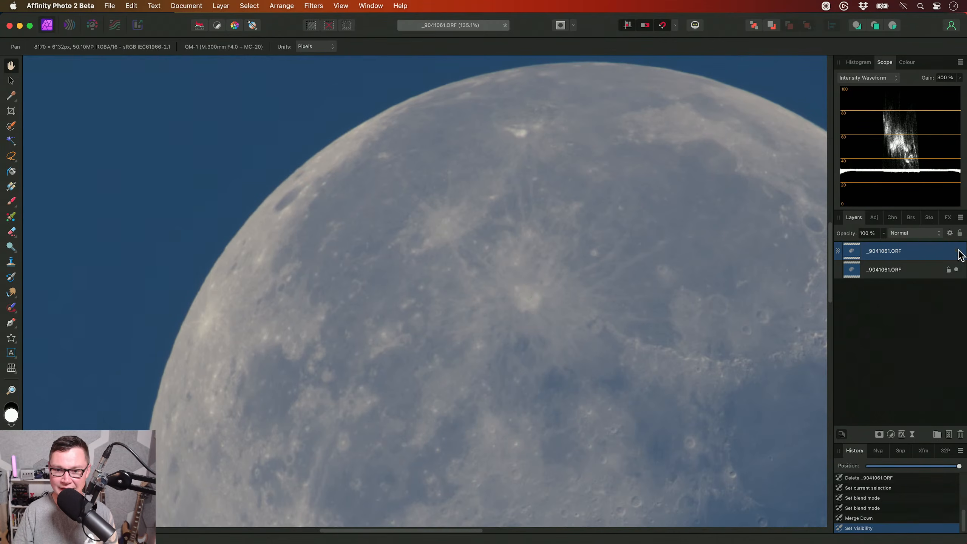
pyautogui.scroll(-5, 550, 303)
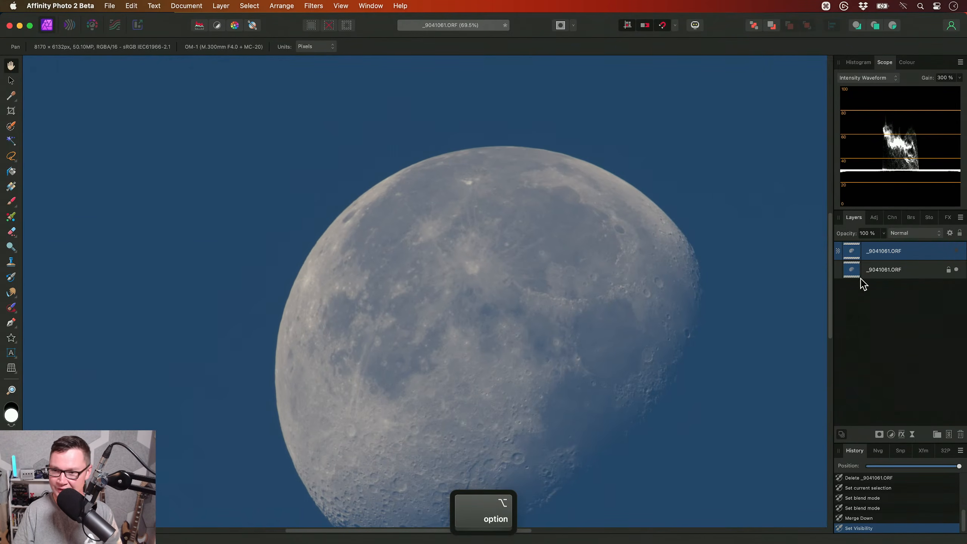
pyautogui.click(955, 250)
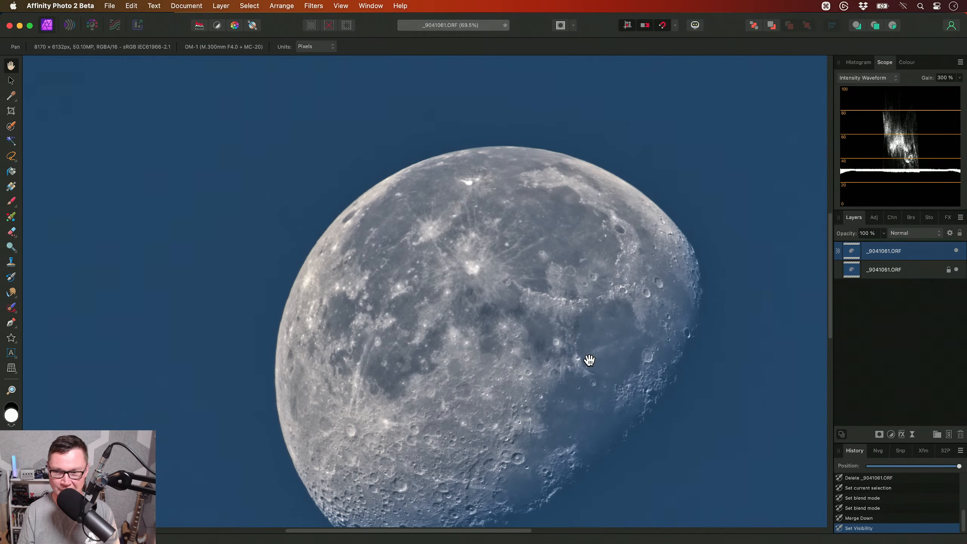
# - Undo the last merge, duplicate the Screen detail layer, and merge both copies down into the sharpened moon layer
pyautogui.press('super+z')
pyautogui.press('super+z')
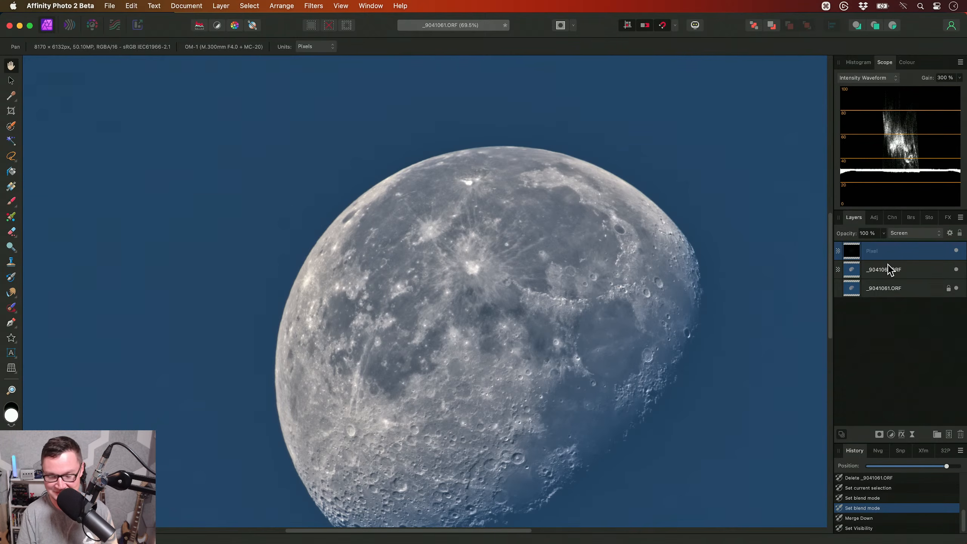
pyautogui.press('cmd+j')
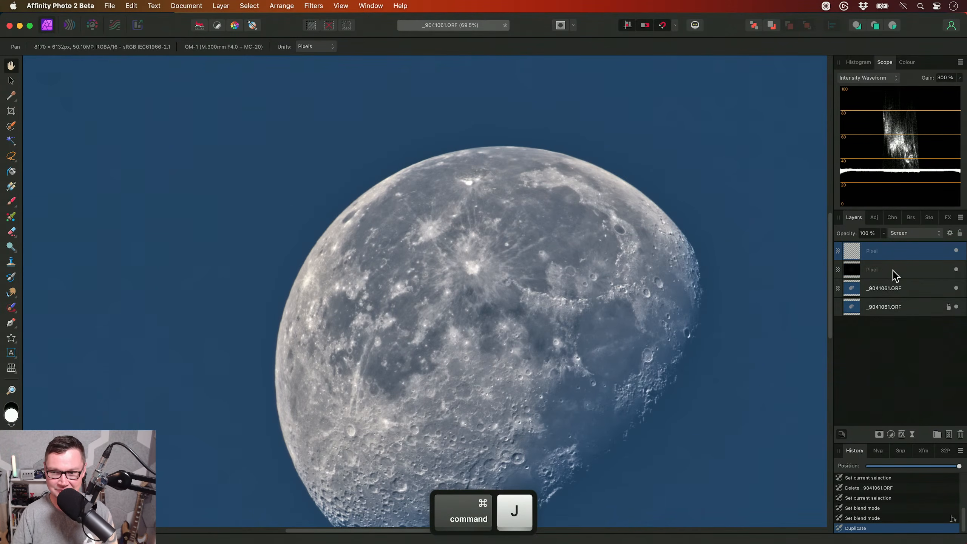
pyautogui.click(895, 275)
pyautogui.press('super+e')
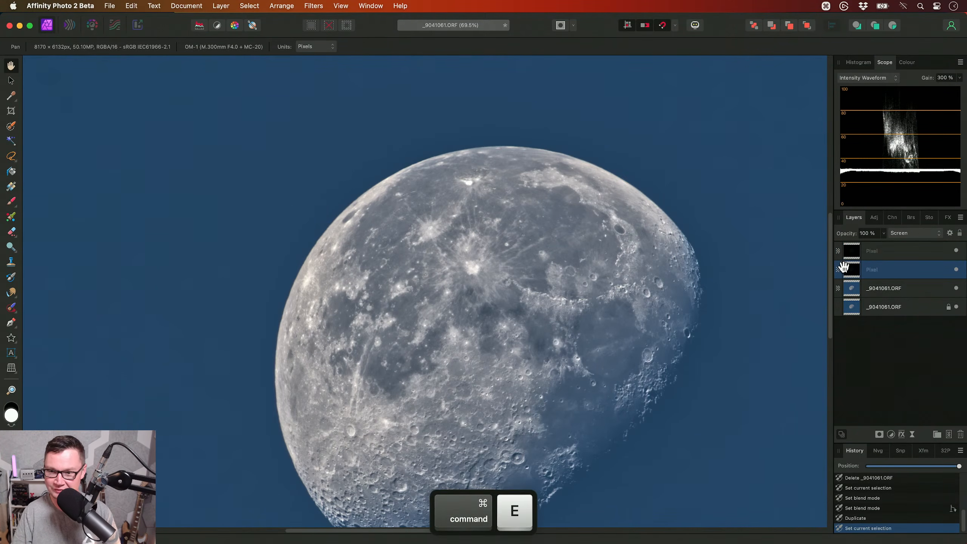
pyautogui.click(905, 254)
pyautogui.press('super+e')
pyautogui.scroll(3, 582, 309)
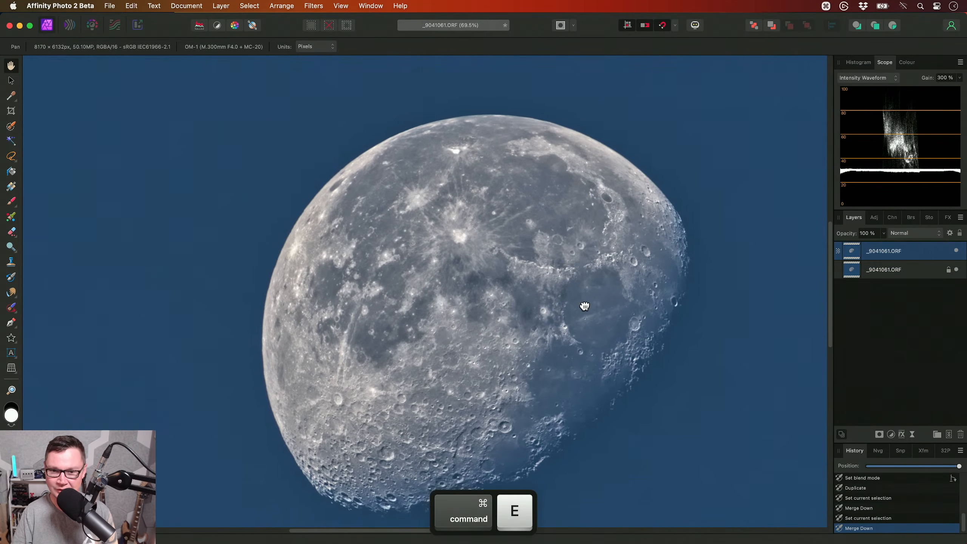
pyautogui.moveTo(533, 301); pyautogui.dragTo(576, 341)
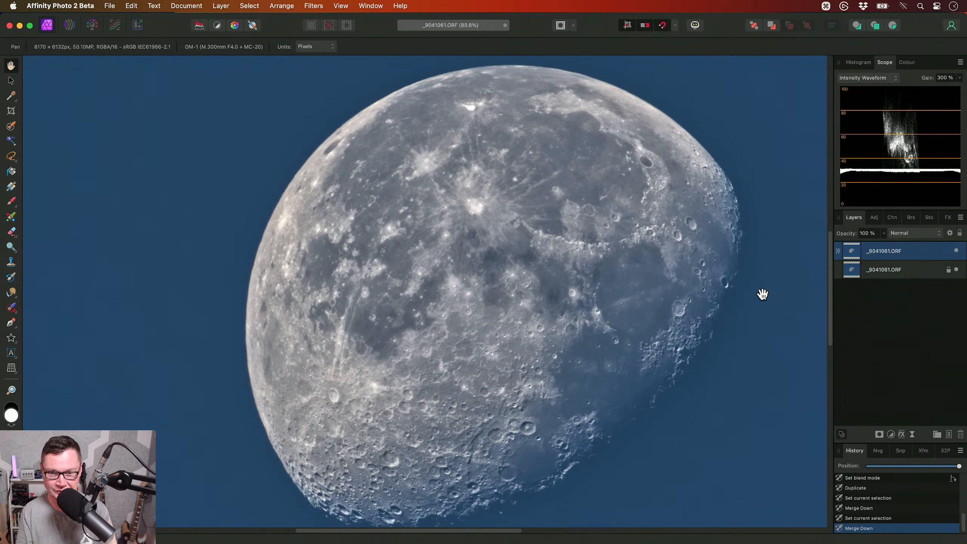
# - Lower the sharpened layer's opacity to 50% and compare the result against the original moon underneath
pyautogui.press('5')
pyautogui.moveTo(736, 289); pyautogui.dragTo(714, 274)
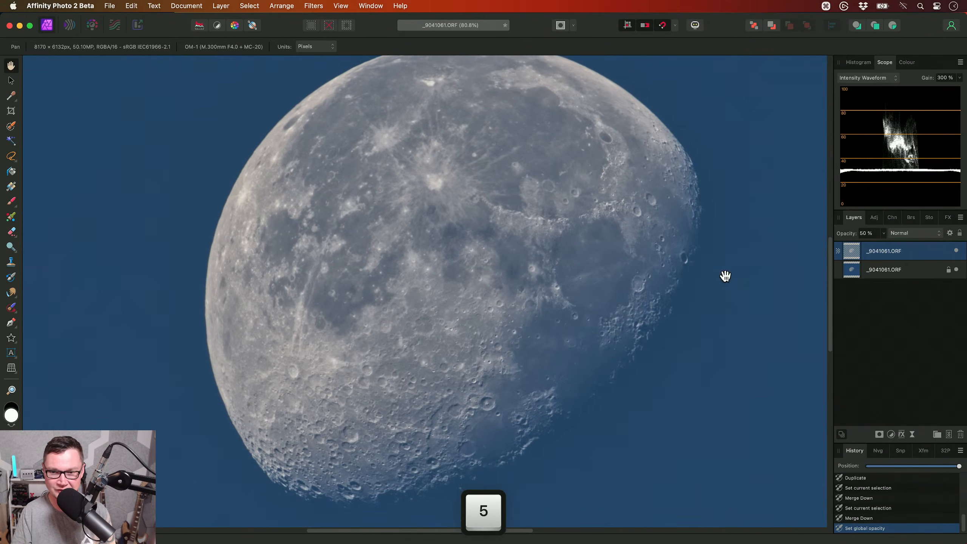
pyautogui.click(956, 251)
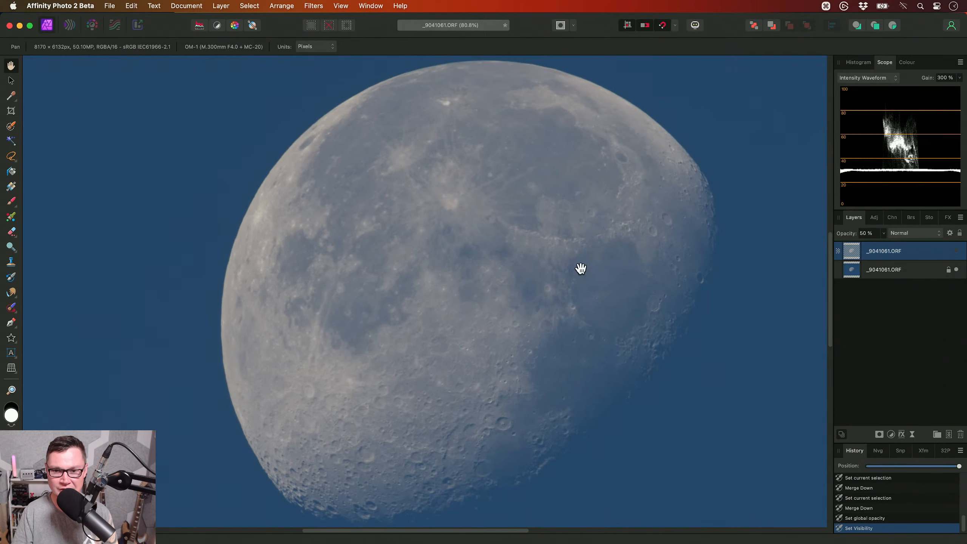
pyautogui.click(955, 251)
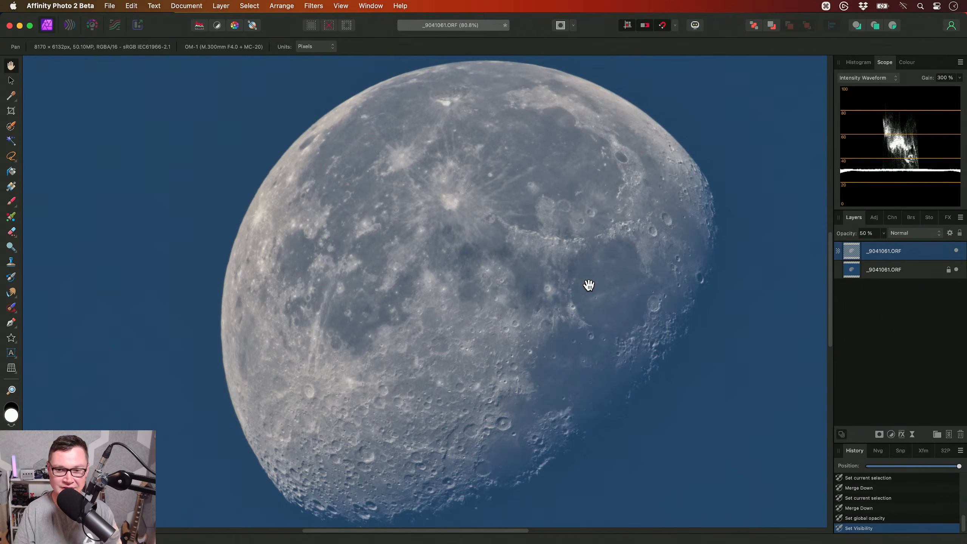
pyautogui.scroll(-2, 523, 360)
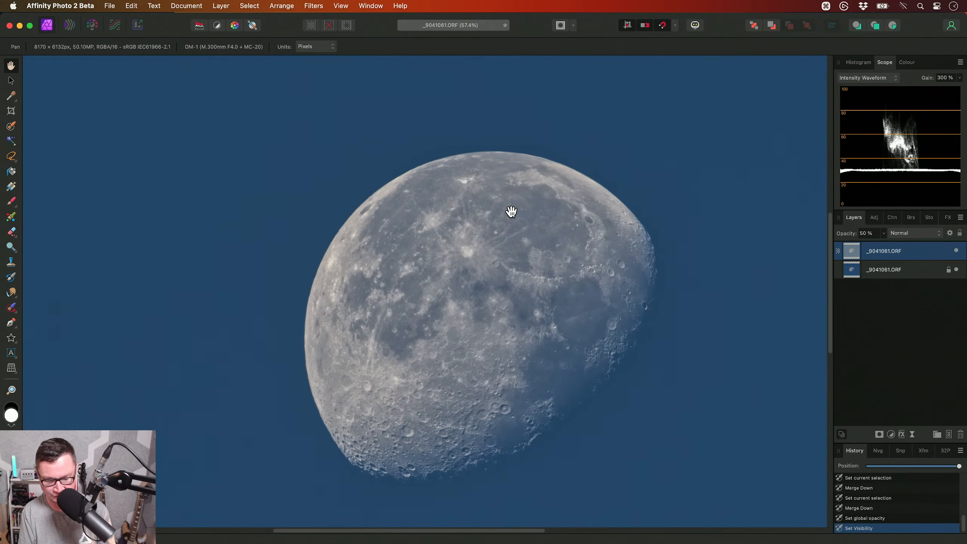
# - Add a Brightness / Contrast adjustment above the moon layers with brightness 21% and contrast -25%
pyautogui.hotkey('alt', 'b')
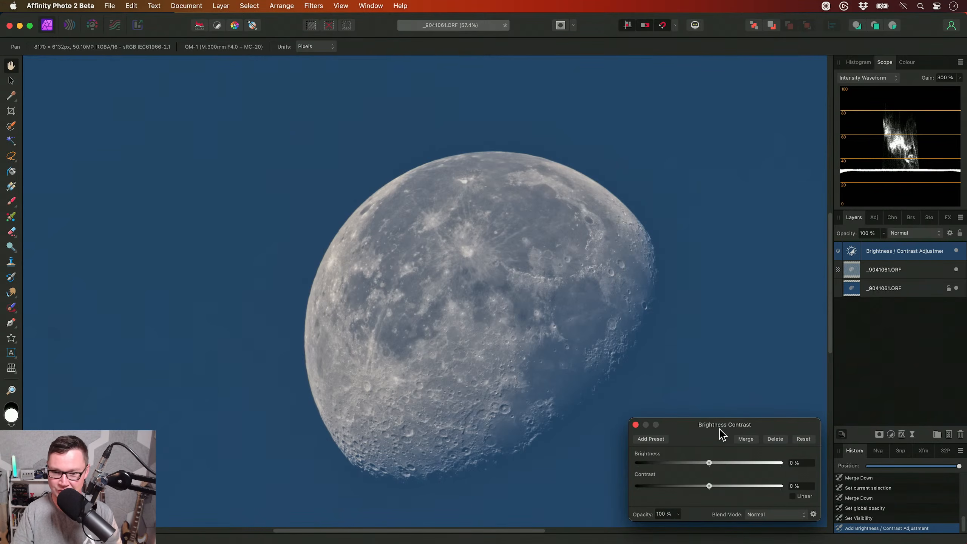
pyautogui.moveTo(710, 462); pyautogui.dragTo(692, 487)
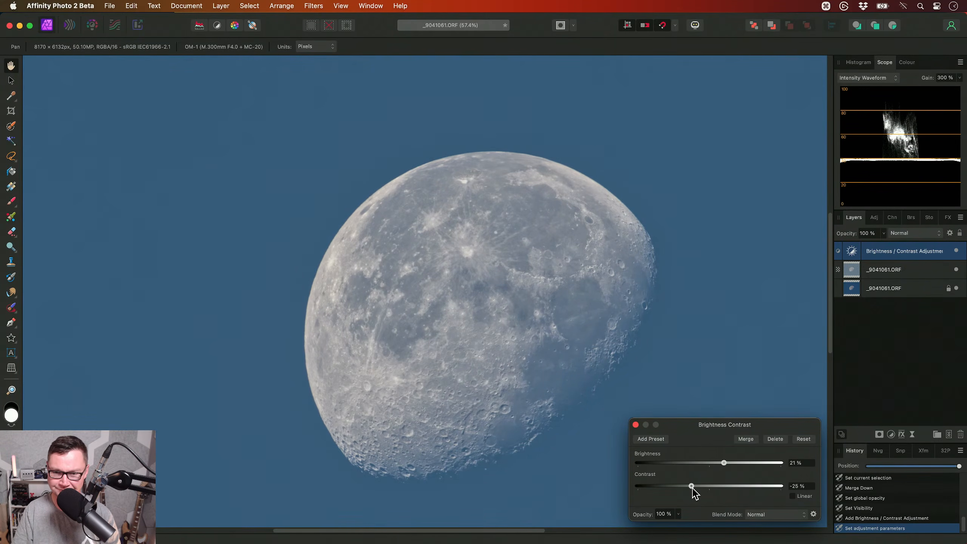
pyautogui.click(635, 424)
pyautogui.moveTo(548, 388); pyautogui.dragTo(545, 367)
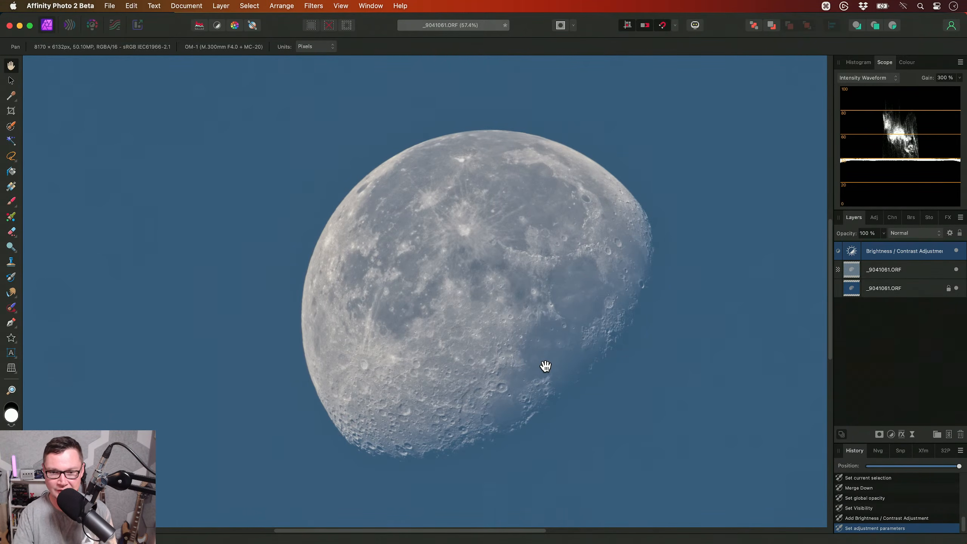
pyautogui.scroll(-2, 545, 366)
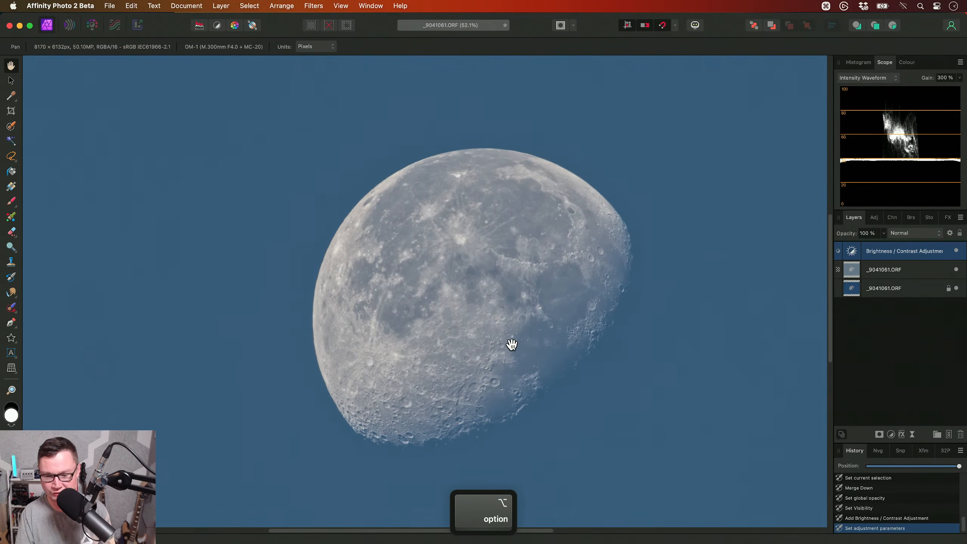
# - Apply the Luma Masked Curves (Weighted) macro from the JR - Photographic Retouching V2 library category
pyautogui.hotkey('ctrl', 'shift', 'l')
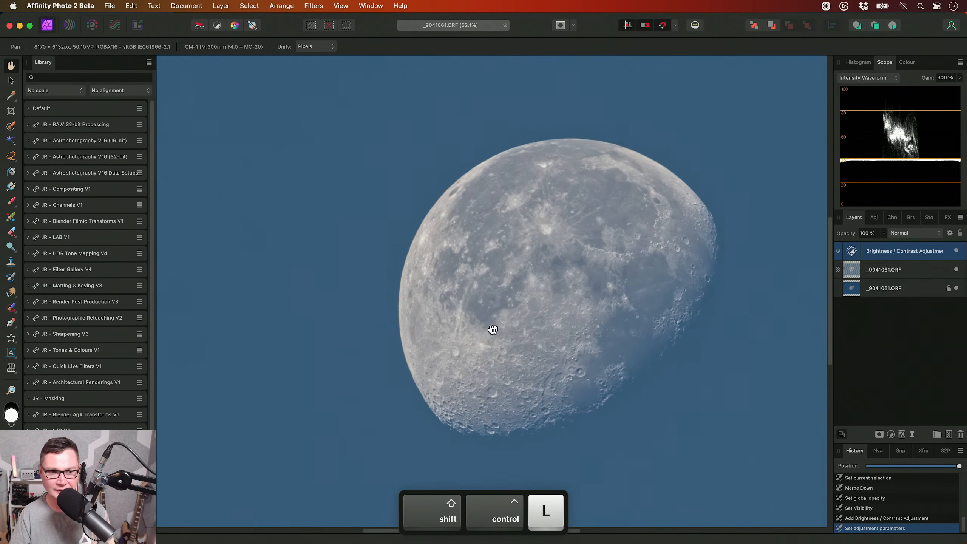
pyautogui.scroll(-1, 123, 334)
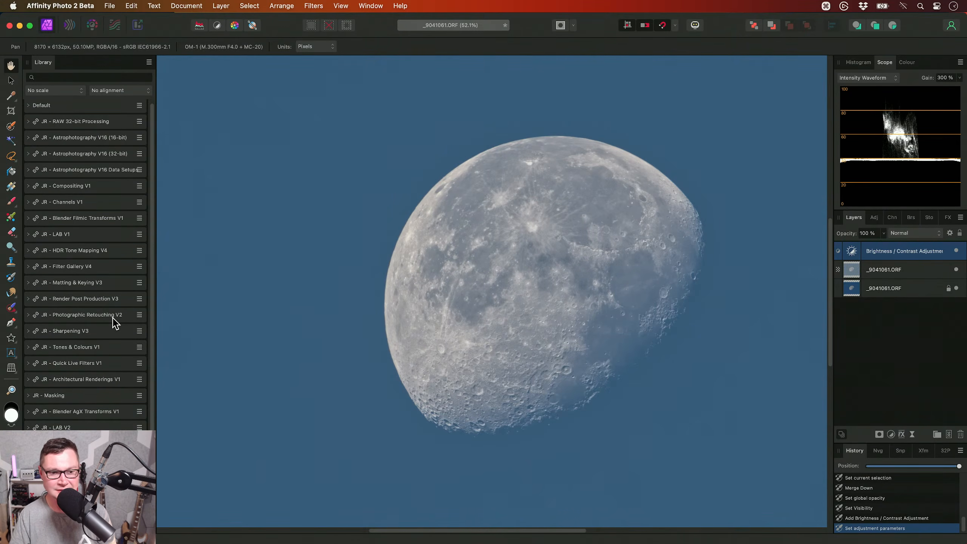
pyautogui.click(112, 316)
pyautogui.moveTo(149, 227); pyautogui.dragTo(149, 283)
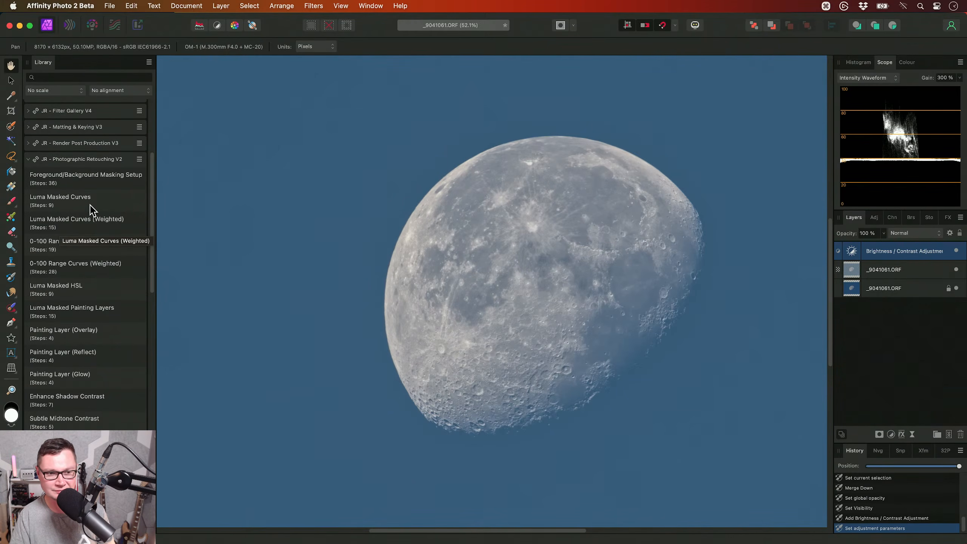
pyautogui.click(102, 227)
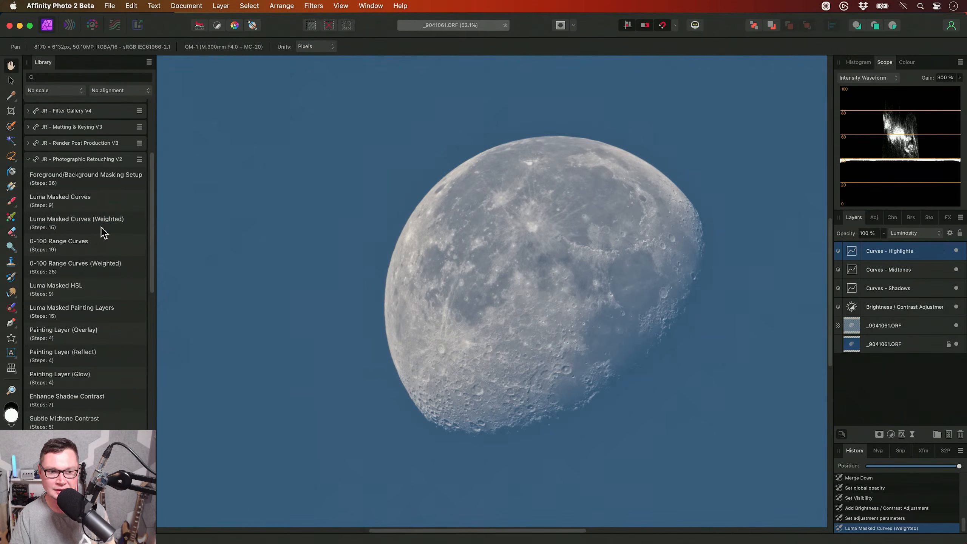
pyautogui.moveTo(484, 323); pyautogui.dragTo(446, 312)
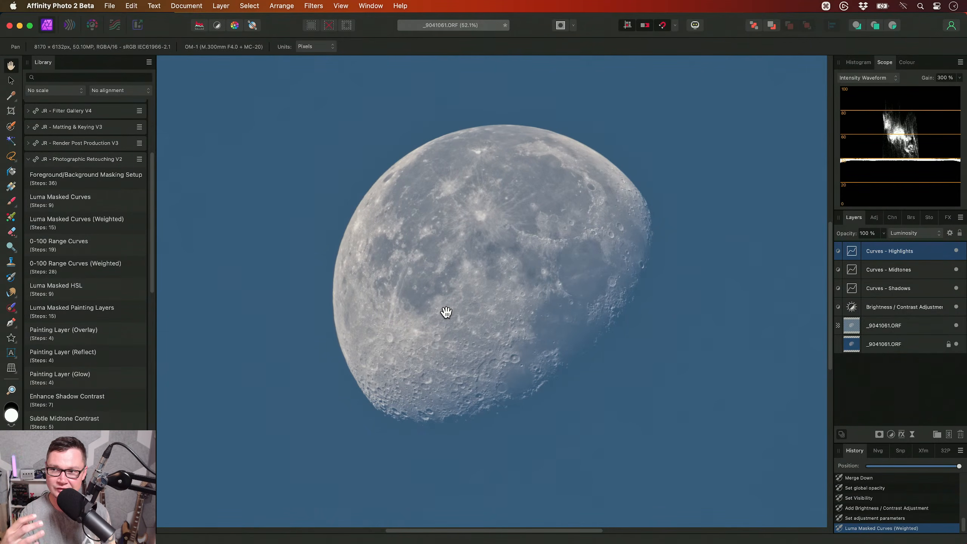
pyautogui.hotkey('ctrl', 'shift', 'l')
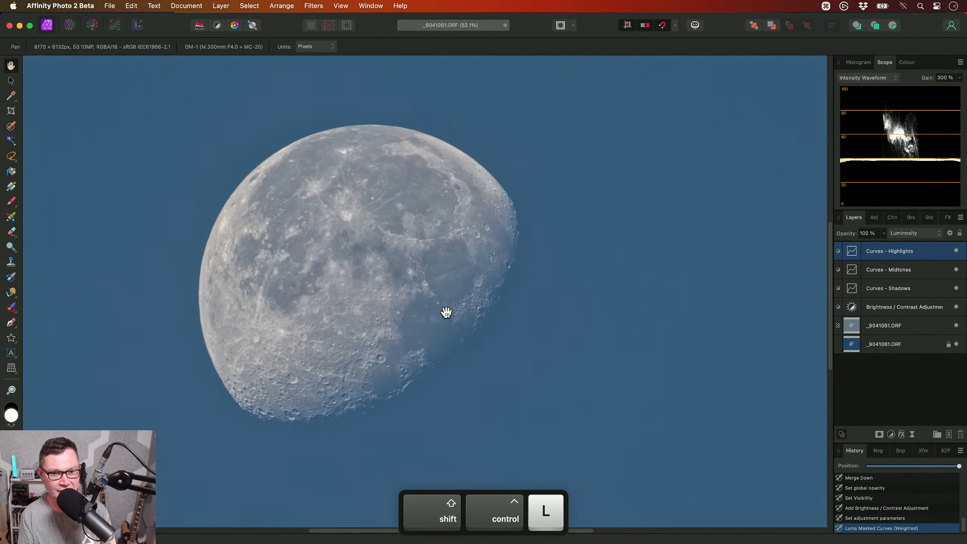
pyautogui.moveTo(452, 313); pyautogui.dragTo(524, 315)
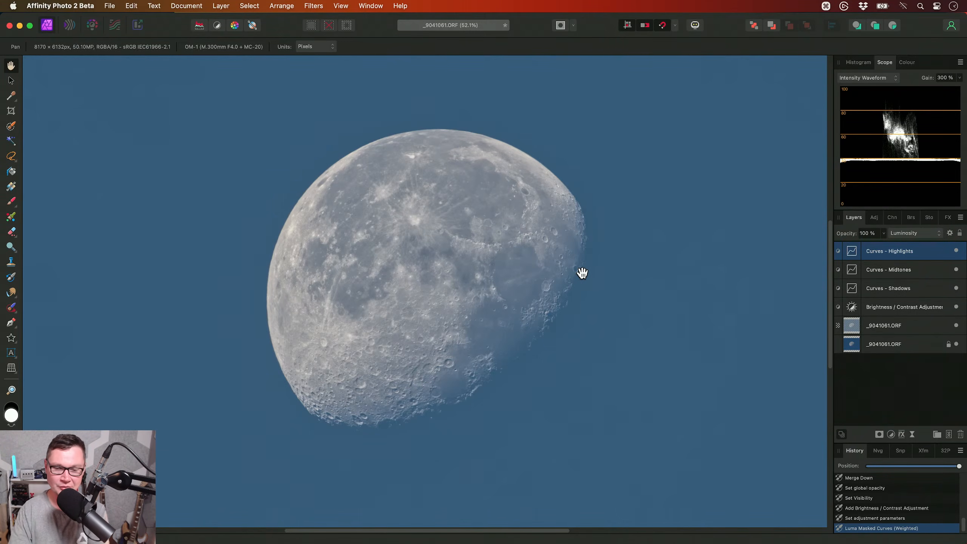
# - Examine the underlying composition ranges of the Highlights, Midtones and Shadows curves layers, and the Shadows layer's blend mode
pyautogui.click(909, 285)
pyautogui.click(912, 270)
pyautogui.click(908, 253)
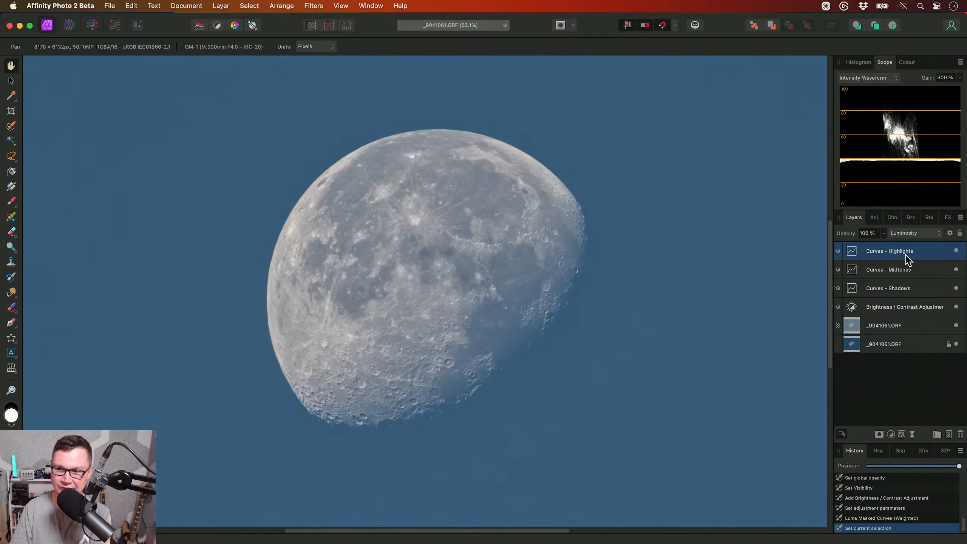
pyautogui.click(950, 232)
pyautogui.moveTo(744, 59); pyautogui.dragTo(664, 61)
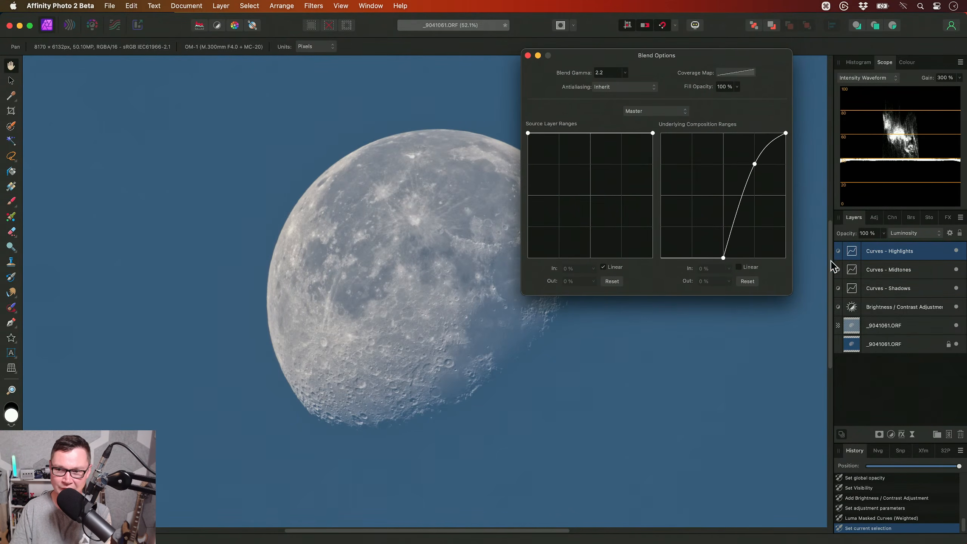
pyautogui.click(880, 270)
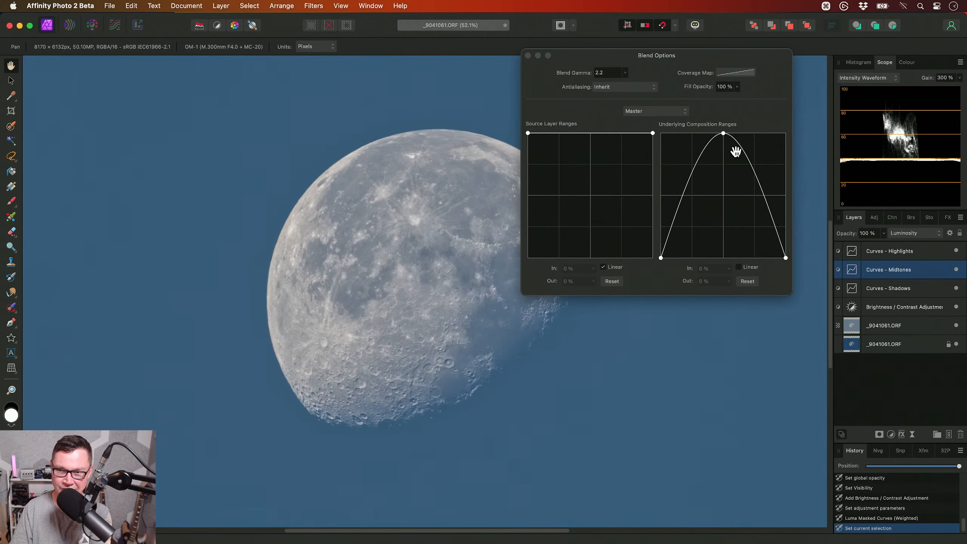
pyautogui.click(894, 290)
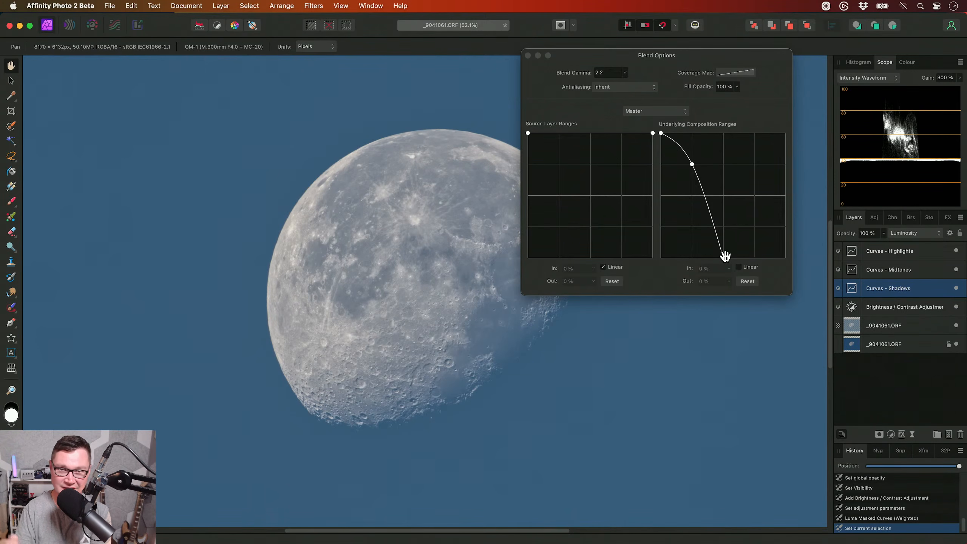
pyautogui.click(897, 269)
pyautogui.click(895, 253)
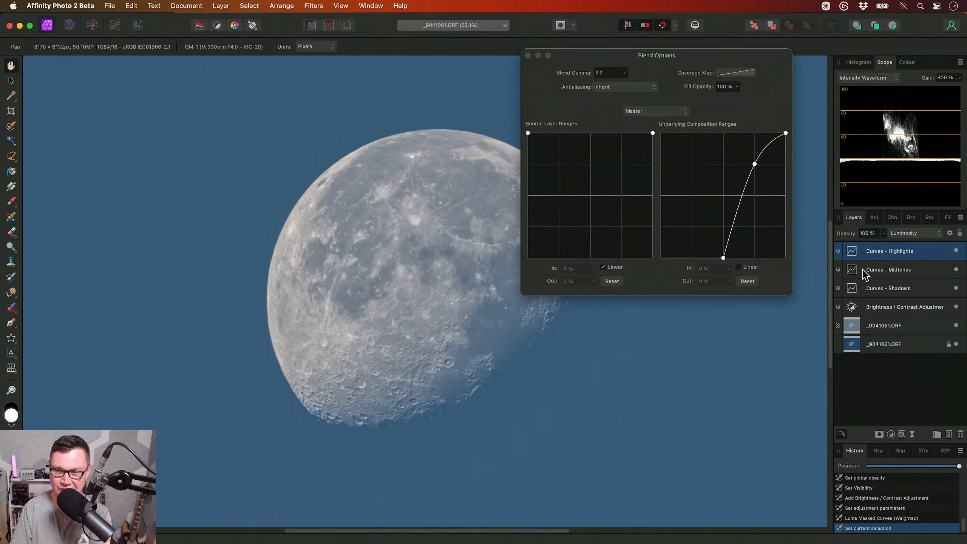
pyautogui.click(898, 270)
pyautogui.click(899, 288)
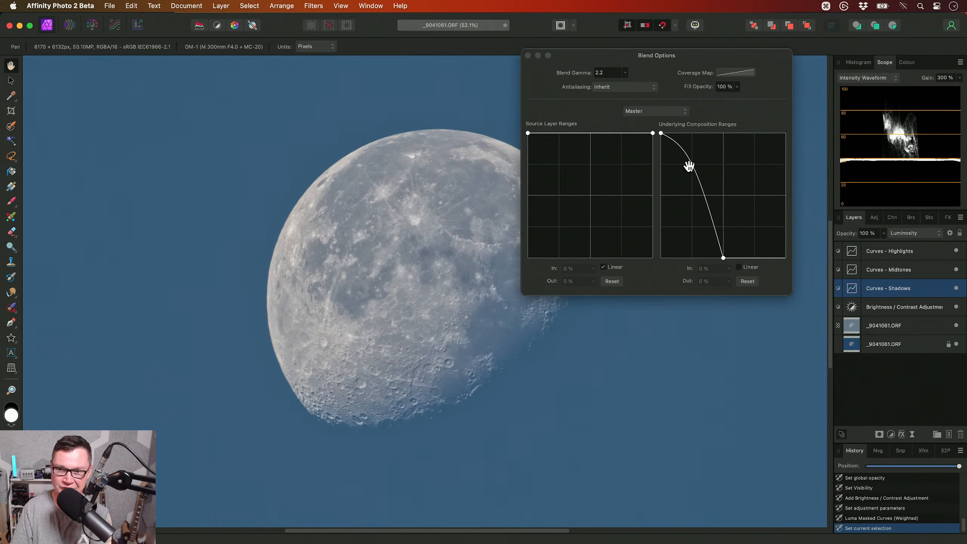
pyautogui.click(528, 55)
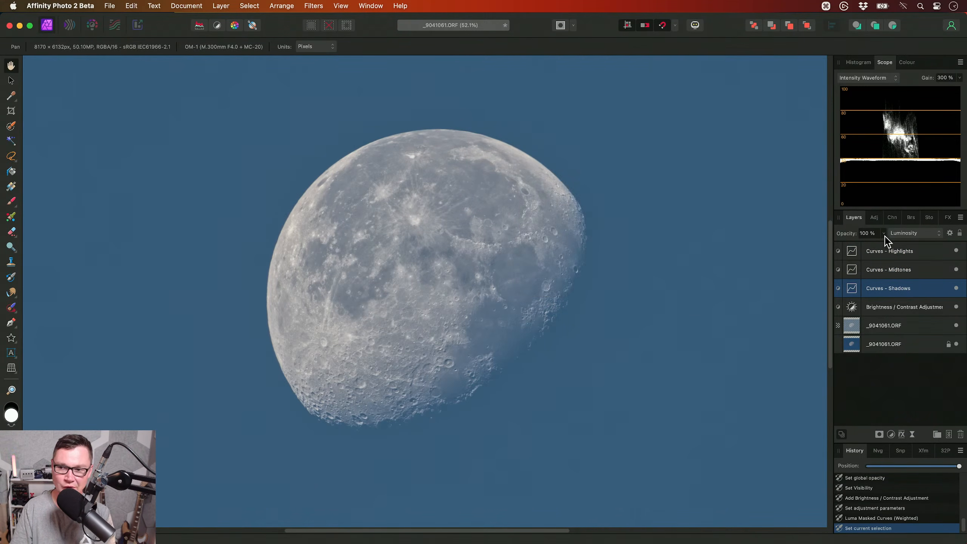
pyautogui.click(911, 233)
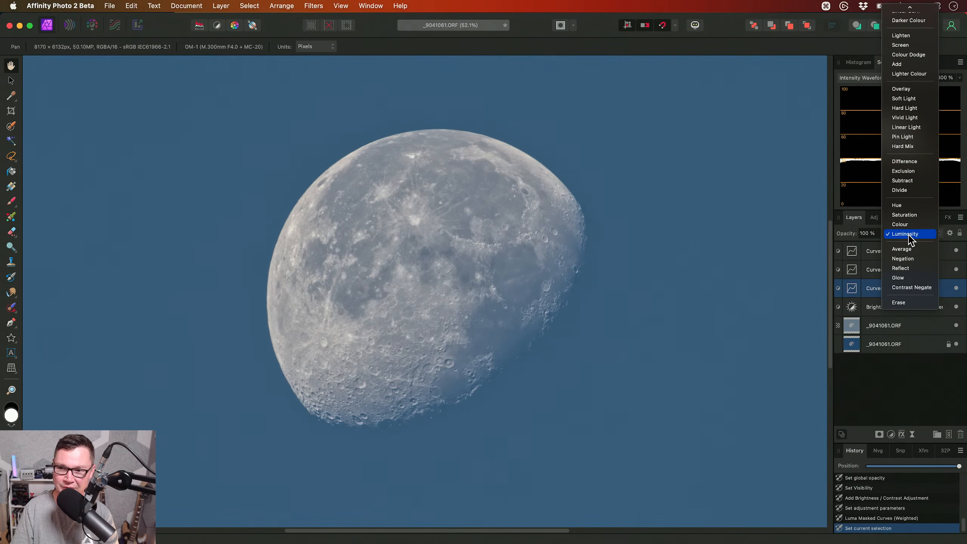
pyautogui.click(782, 238)
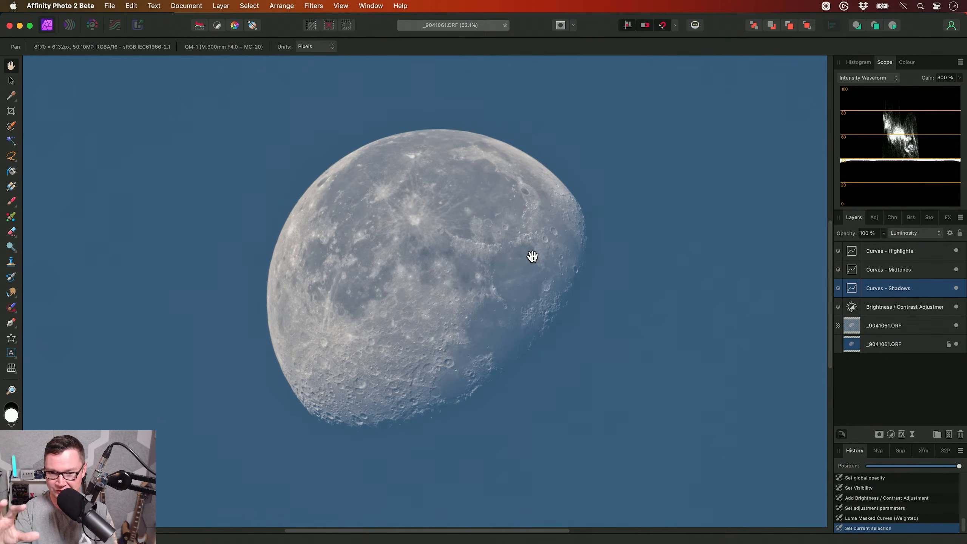
# - Shape the Shadows curve into a gentle S, lowering it to 0.216 at input 0.268 and raising it to 0.553 at 0.5
pyautogui.click(885, 251)
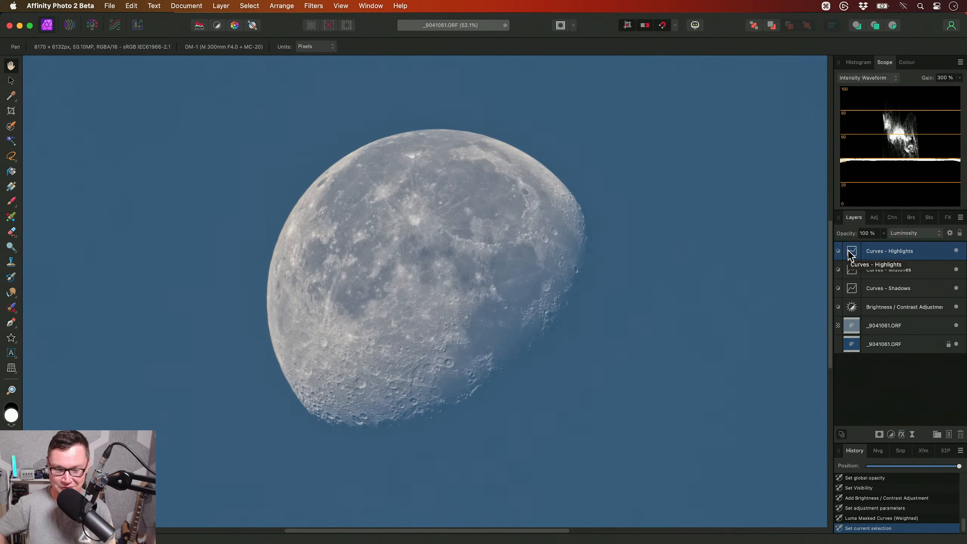
pyautogui.doubleClick(851, 287)
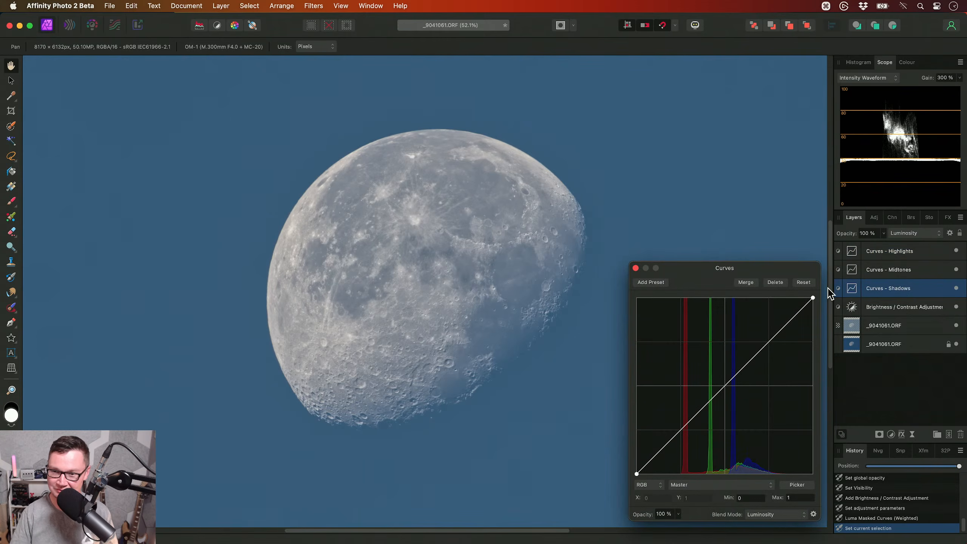
pyautogui.moveTo(767, 271); pyautogui.dragTo(762, 211)
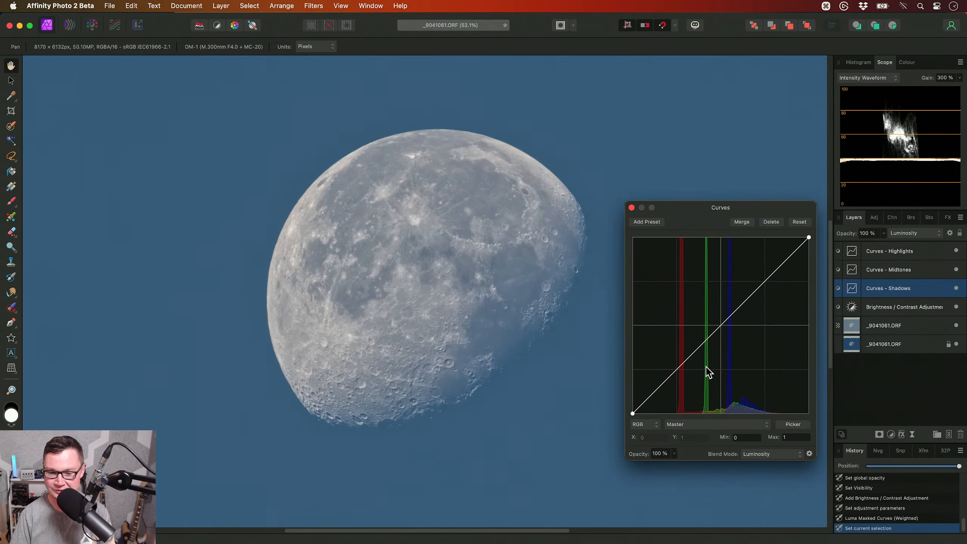
pyautogui.moveTo(651, 394); pyautogui.dragTo(679, 375)
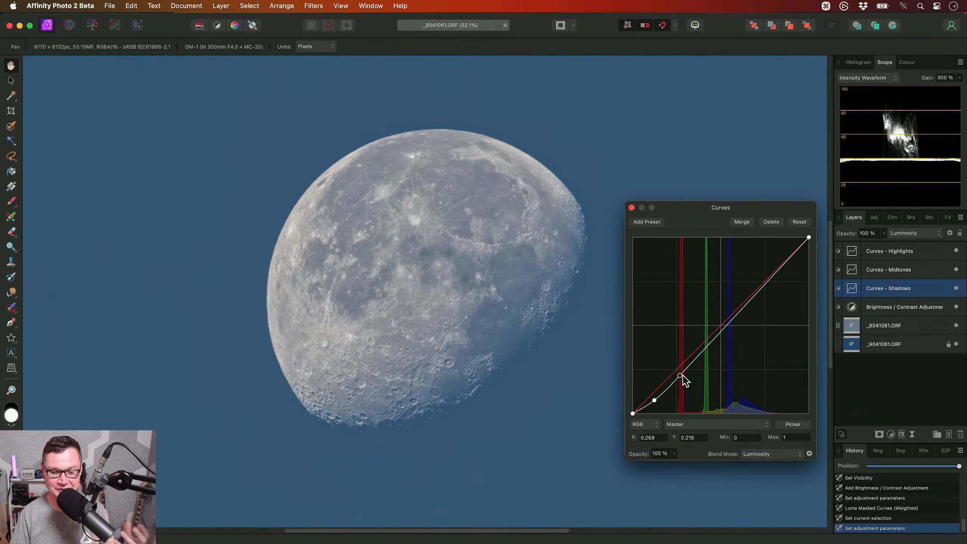
pyautogui.moveTo(723, 326); pyautogui.dragTo(721, 316)
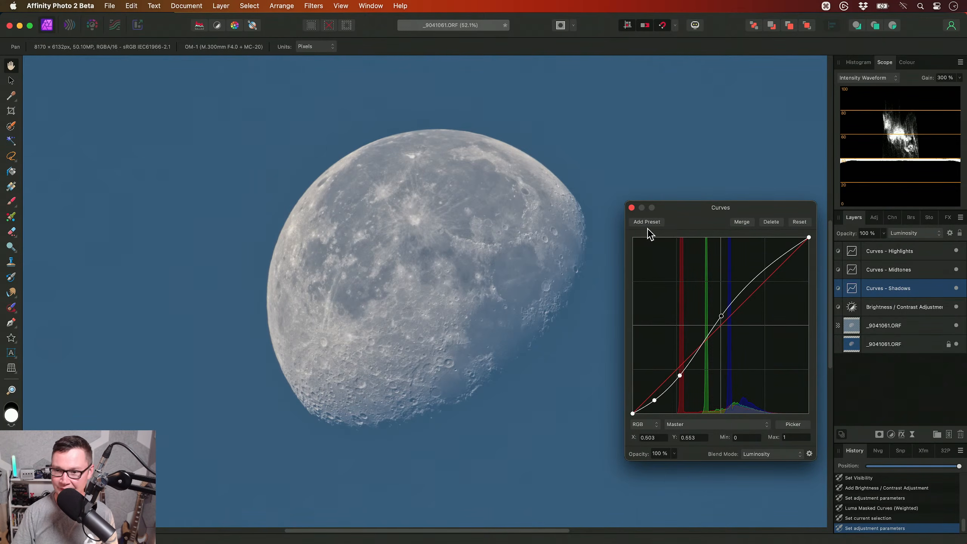
pyautogui.moveTo(721, 316); pyautogui.dragTo(721, 316)
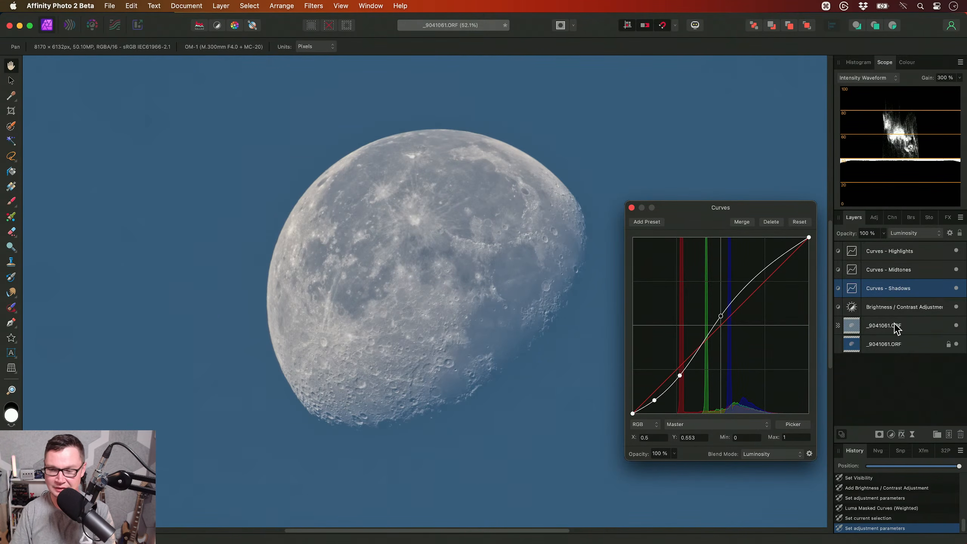
# - Darken the lower part of the Midtones curve with a point at X 0.169, Y 0.123, and bring the upper part back at X 0.595, Y 0.563
pyautogui.click(898, 281)
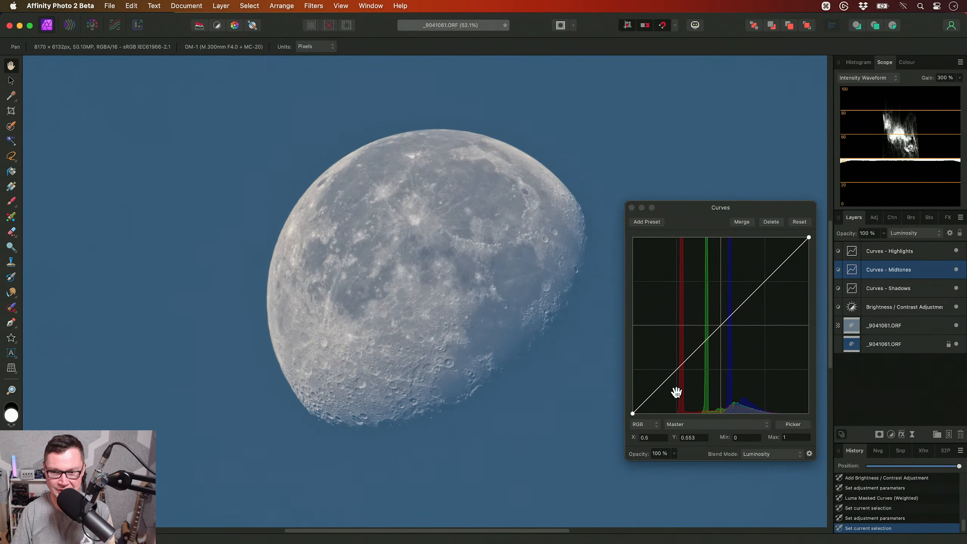
pyautogui.moveTo(663, 382); pyautogui.dragTo(662, 392)
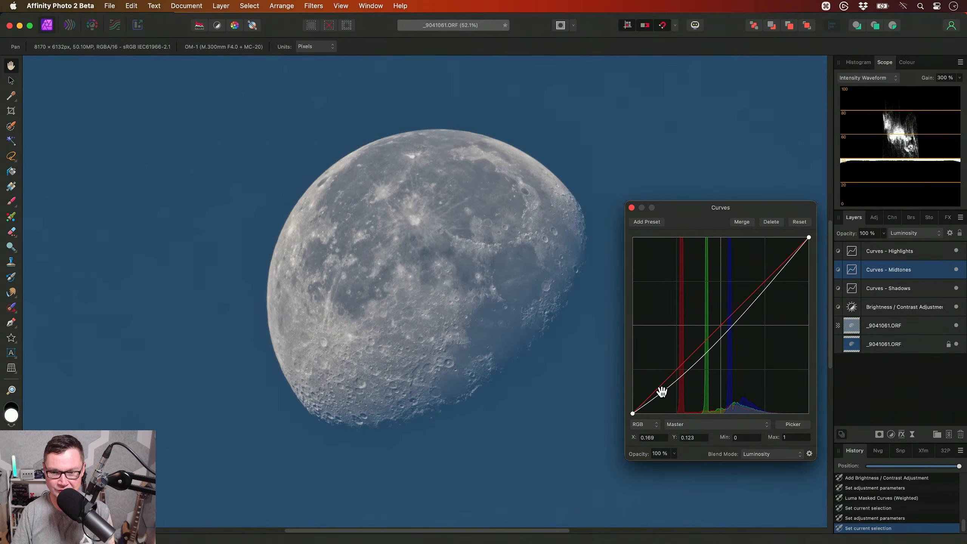
pyautogui.click(692, 369)
pyautogui.moveTo(728, 325); pyautogui.dragTo(736, 314)
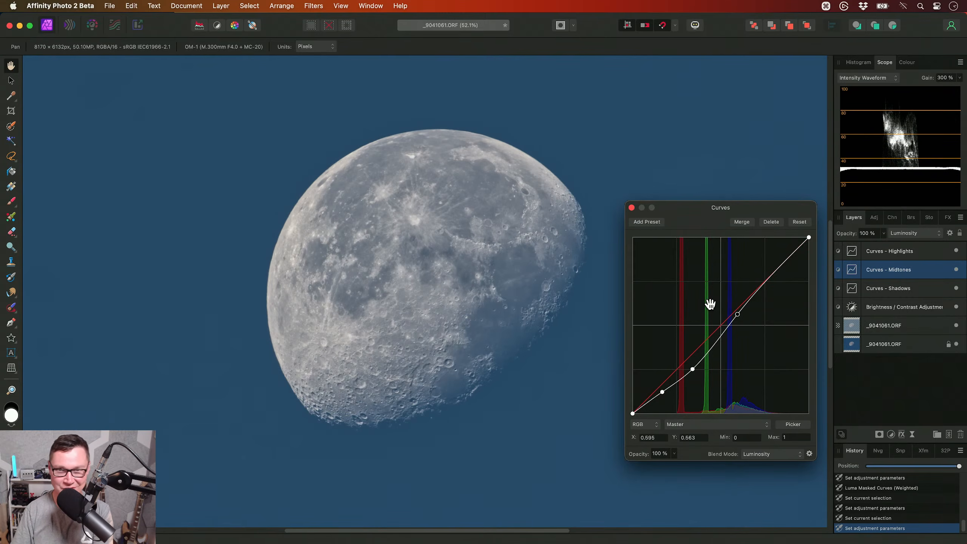
# - Raise the Highlights curve with two points, one near its lower quarter and one at X 0.562, Y 0.77
pyautogui.click(872, 253)
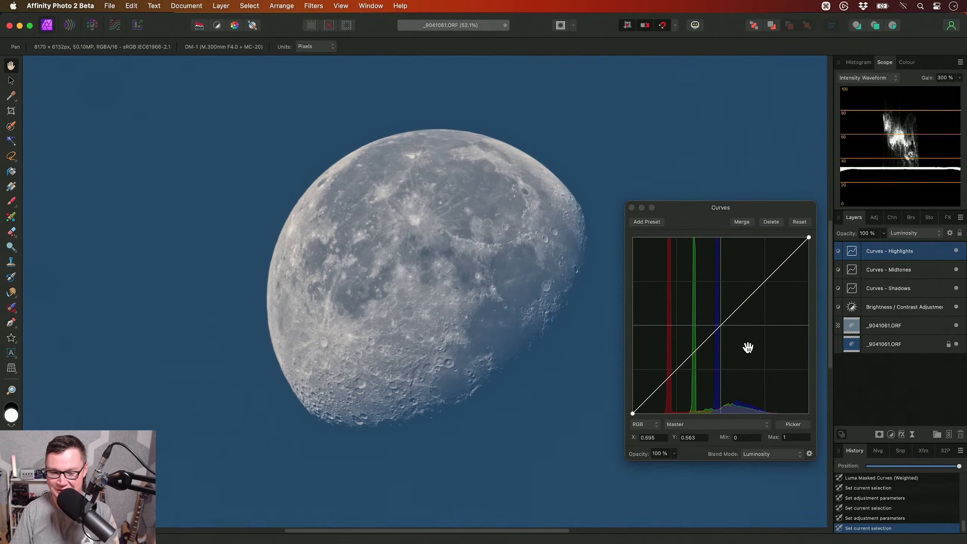
pyautogui.moveTo(678, 363); pyautogui.dragTo(675, 347)
pyautogui.moveTo(735, 283)
pyautogui.mouseDown()
pyautogui.moveTo(729, 257)
pyautogui.moveTo(731, 278)
pyautogui.mouseUp()
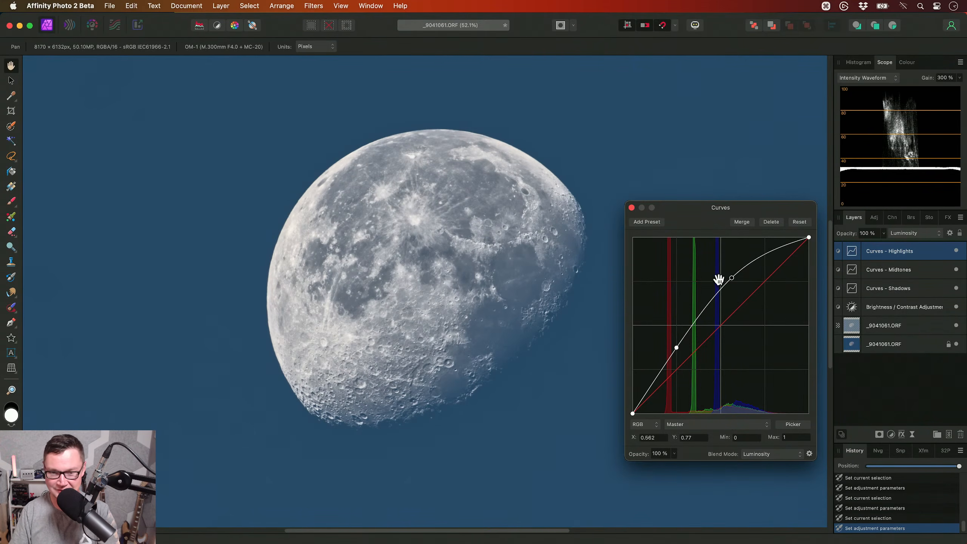
pyautogui.click(631, 208)
# - Compare the moon with the Highlights, Midtones and Shadows curves layers hidden and shown together
pyautogui.keyDown('shift'); pyautogui.click(919, 286); pyautogui.keyUp('shift')
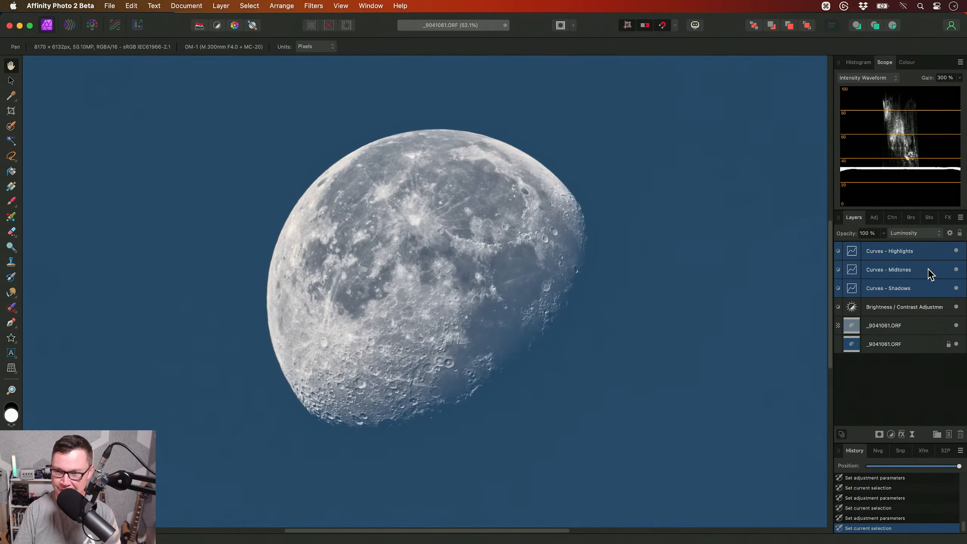
pyautogui.click(956, 251)
pyautogui.moveTo(601, 273); pyautogui.dragTo(614, 280)
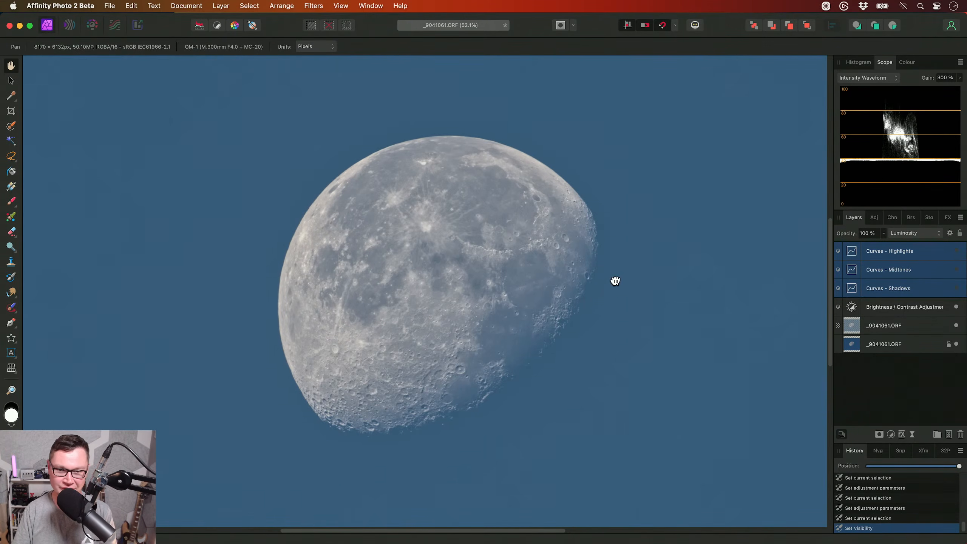
pyautogui.click(956, 250)
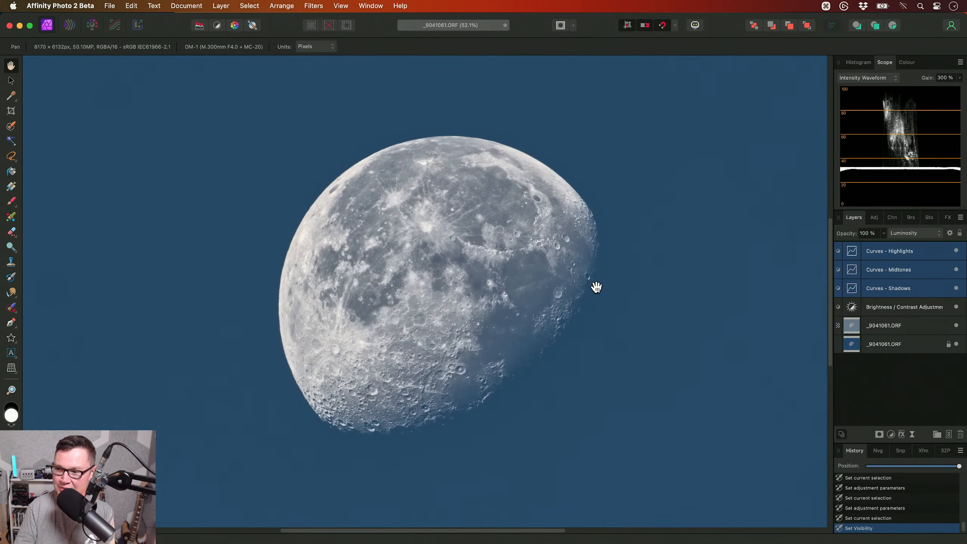
pyautogui.click(825, 6)
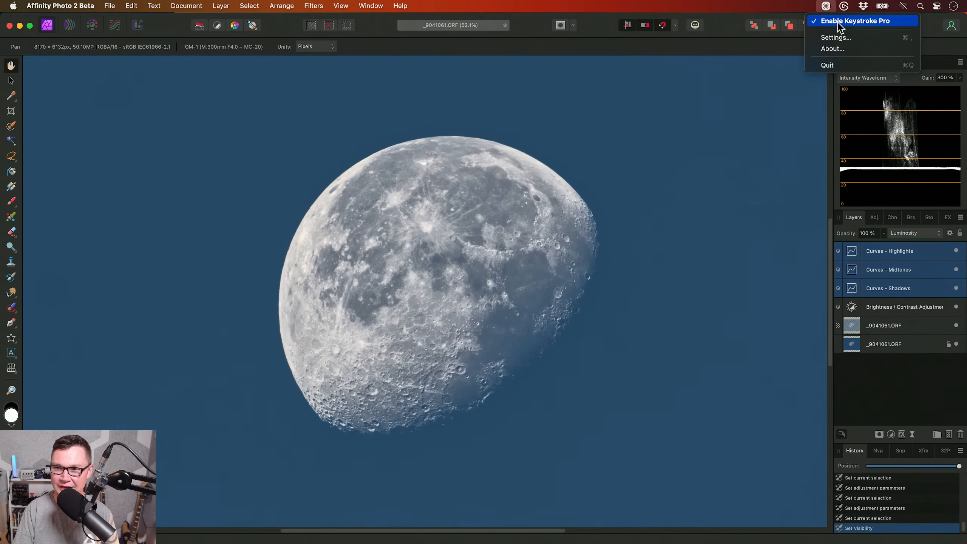
pyautogui.click(568, 278)
pyautogui.moveTo(575, 280); pyautogui.dragTo(568, 285)
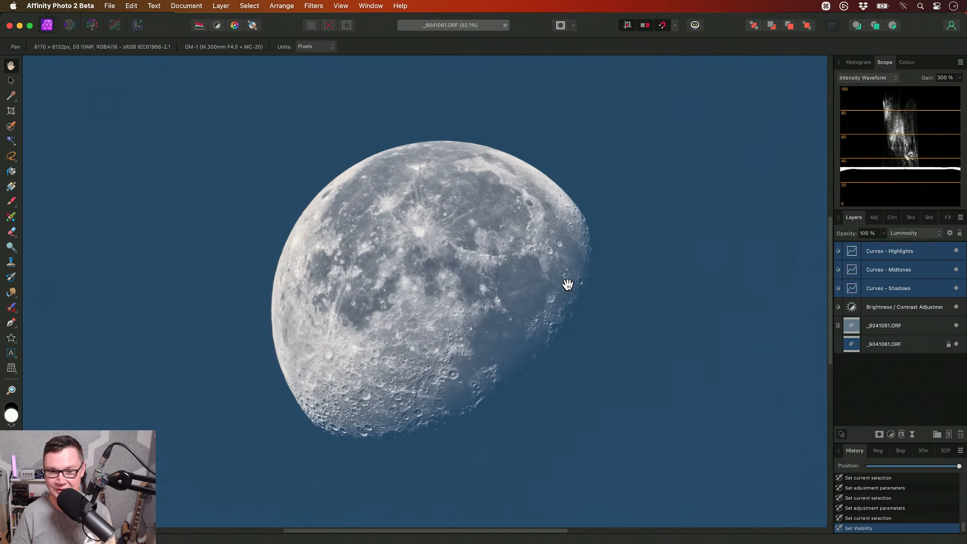
pyautogui.press('super')
pyautogui.press('ctrl')
pyautogui.press('super')
pyautogui.press('ctrl')
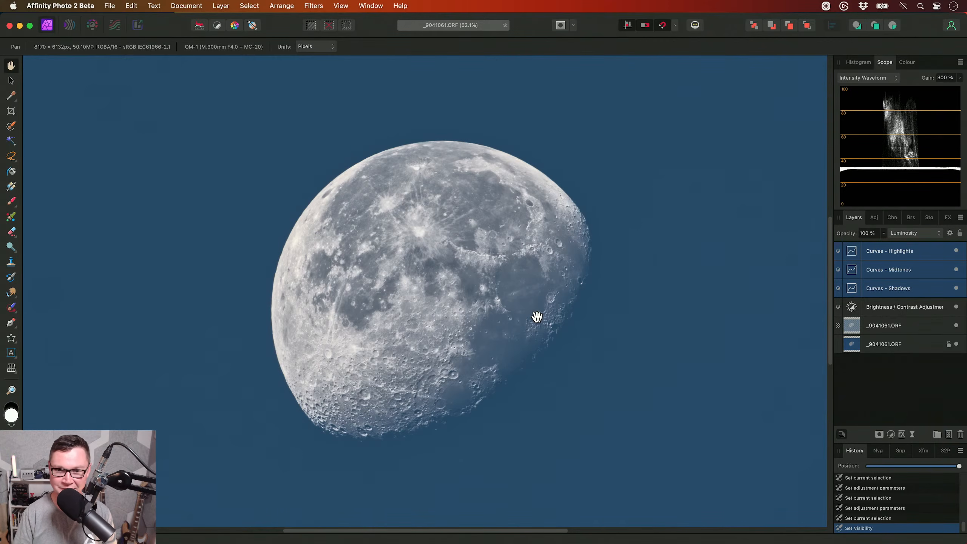
# - Add an HSL Shift adjustment on top of the layer stack and set the blues' luminosity shift to -49% to darken the sky
pyautogui.scroll(-2, 533, 319)
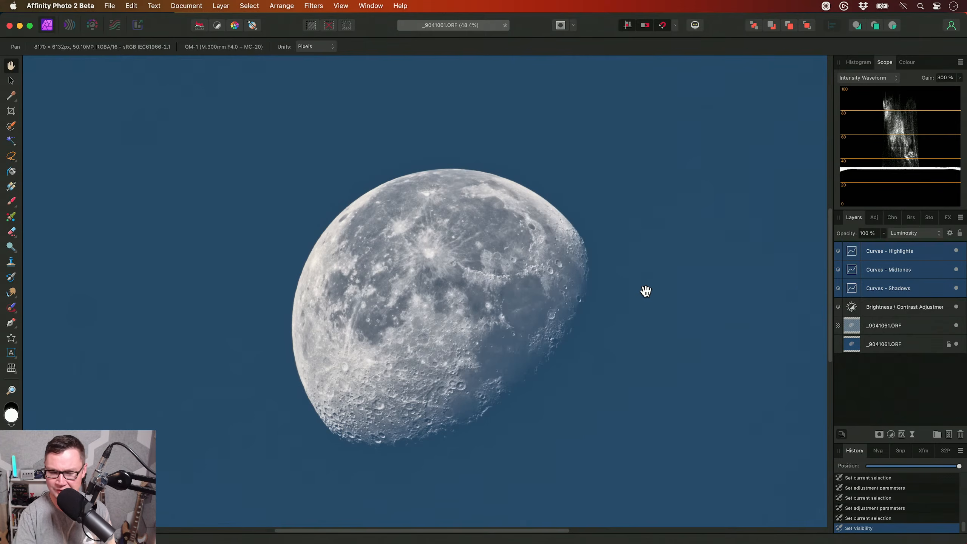
pyautogui.moveTo(615, 300); pyautogui.dragTo(607, 281)
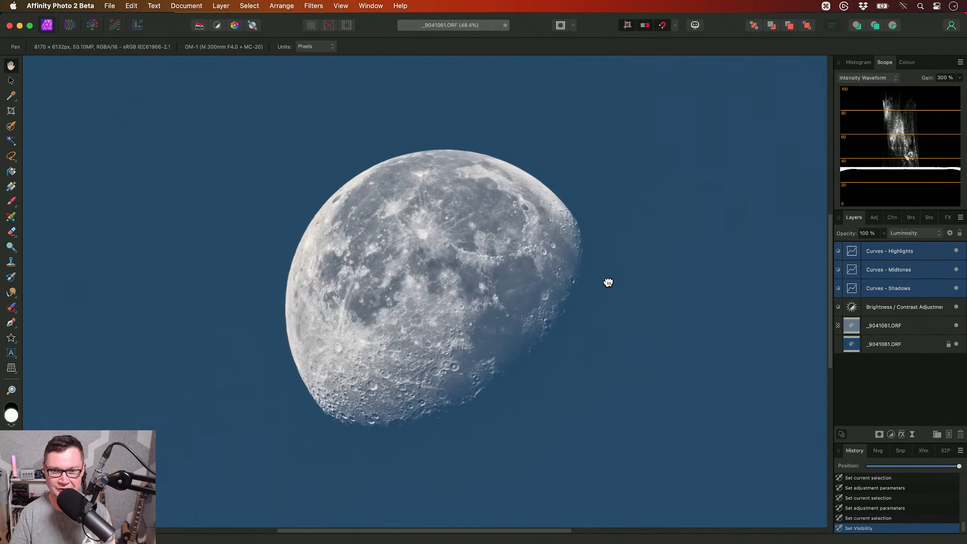
pyautogui.press('super+u')
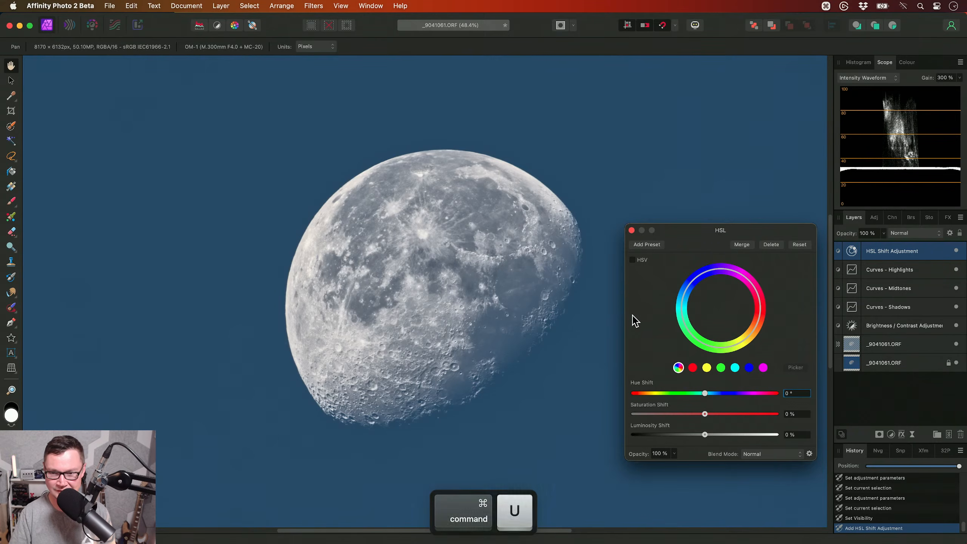
pyautogui.click(749, 367)
pyautogui.moveTo(705, 435); pyautogui.dragTo(669, 438)
pyautogui.moveTo(566, 190); pyautogui.dragTo(509, 250)
pyautogui.moveTo(165, 279); pyautogui.dragTo(282, 180)
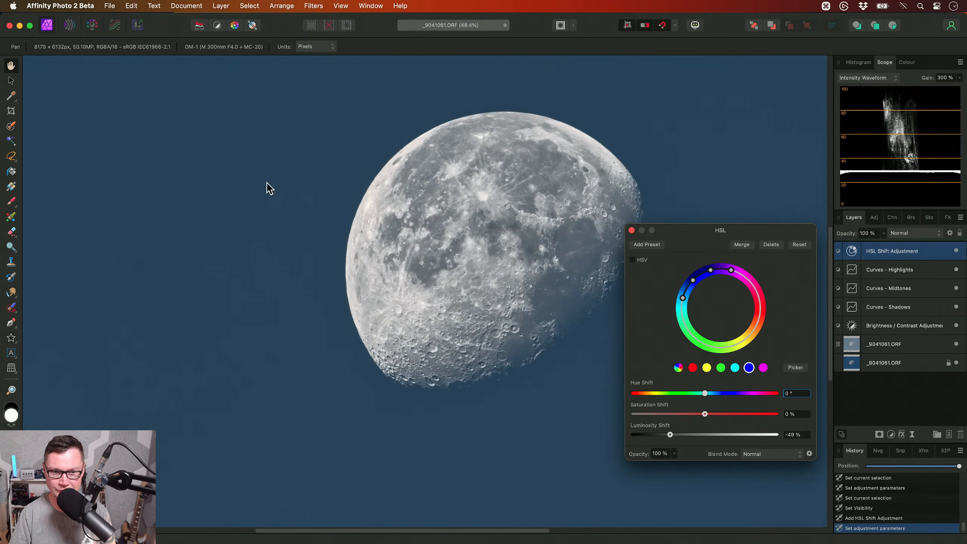
pyautogui.moveTo(506, 414); pyautogui.dragTo(427, 446)
pyautogui.moveTo(575, 166); pyautogui.dragTo(571, 219)
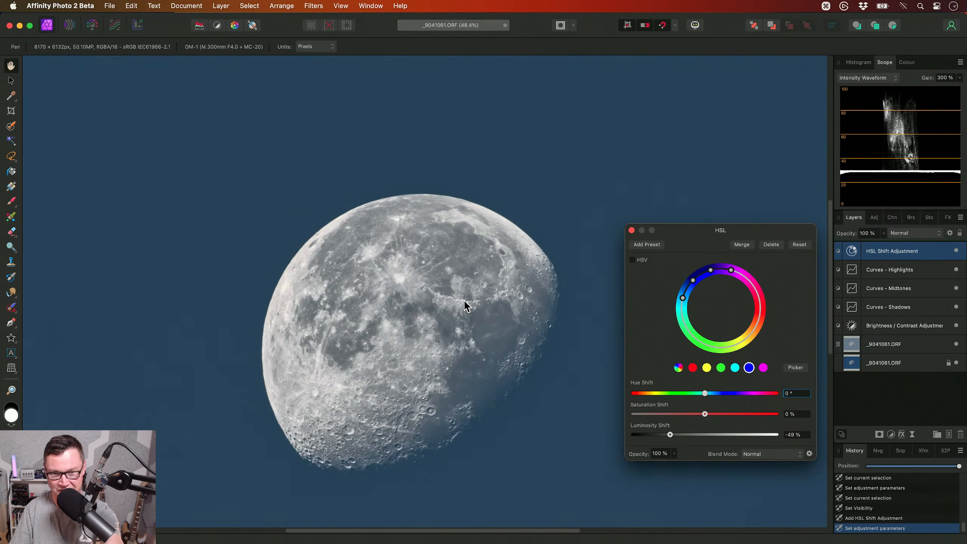
pyautogui.click(631, 230)
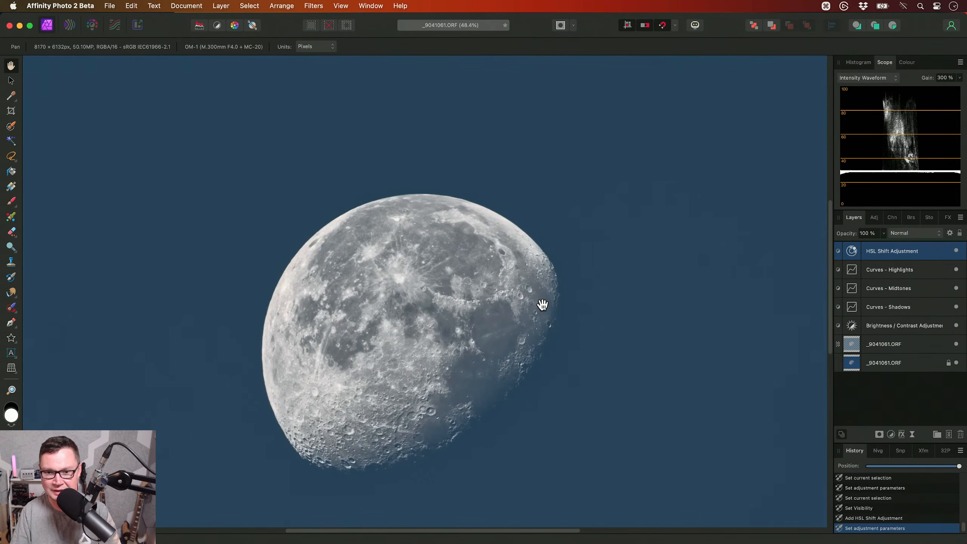
pyautogui.moveTo(541, 304); pyautogui.dragTo(571, 282)
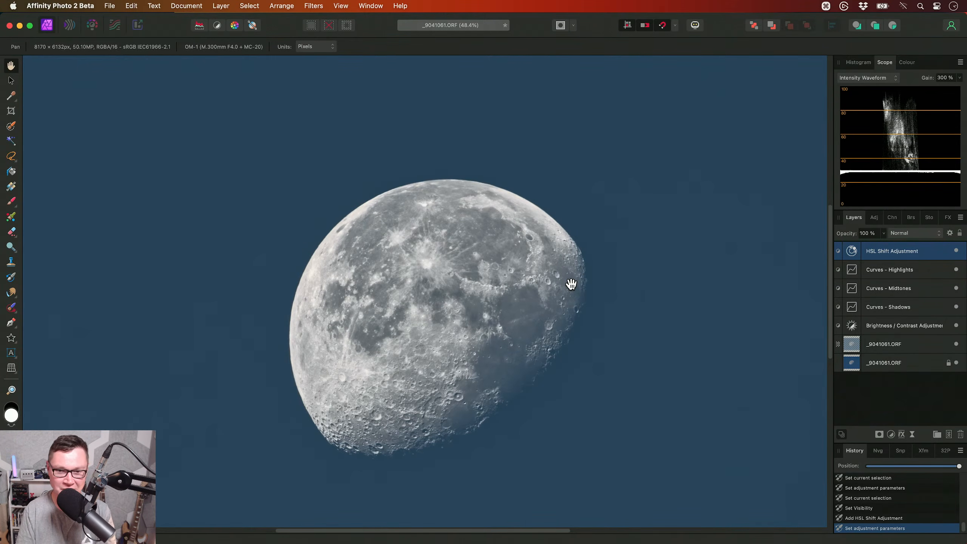
pyautogui.scroll(-1, 540, 282)
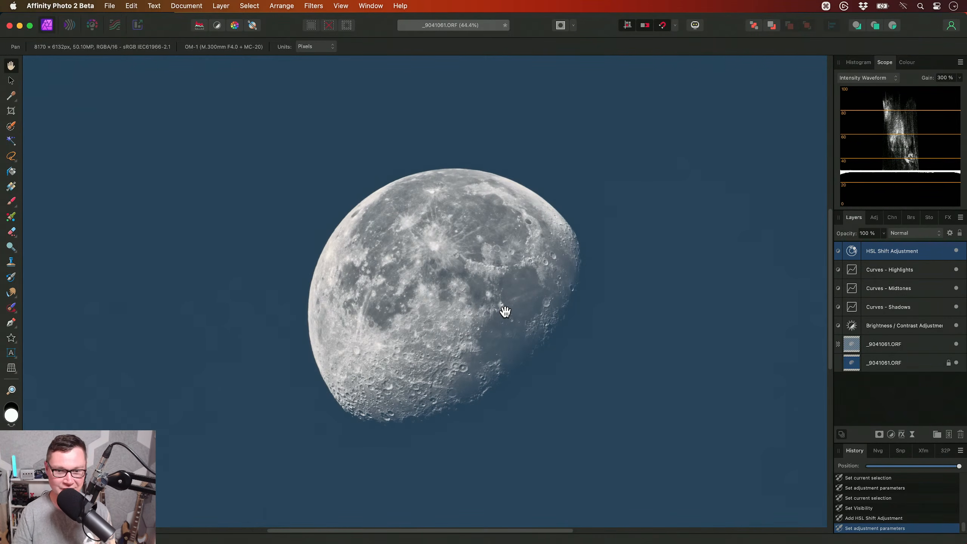
pyautogui.scroll(-2, 505, 312)
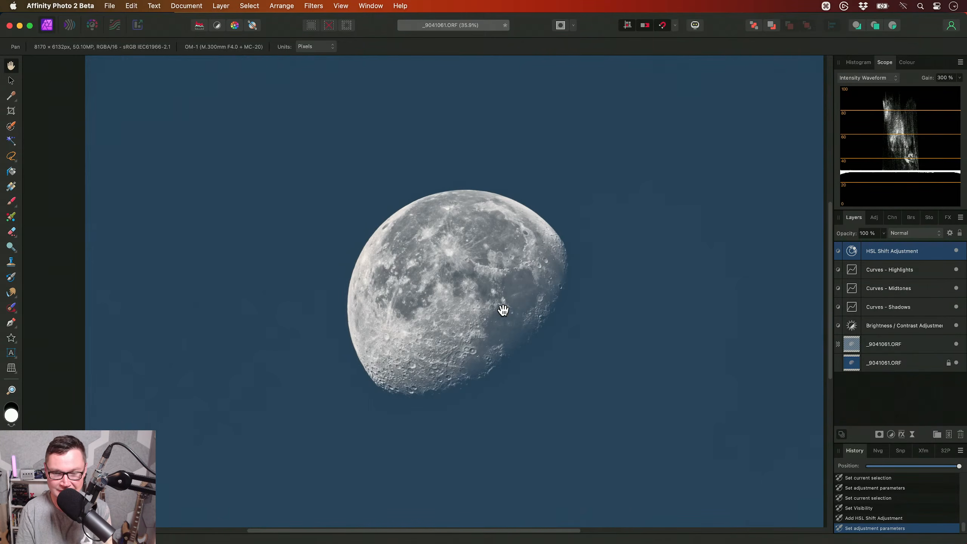
pyautogui.keyDown('alt'); pyautogui.scroll(3, 498, 304); pyautogui.keyUp('alt')
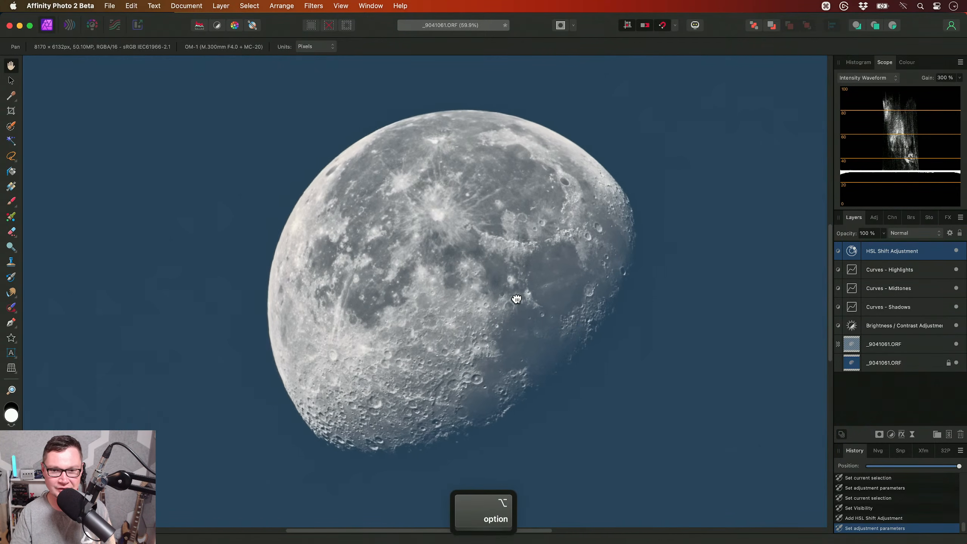
pyautogui.click(221, 6)
pyautogui.moveTo(328, 148)
pyautogui.moveTo(468, 148)
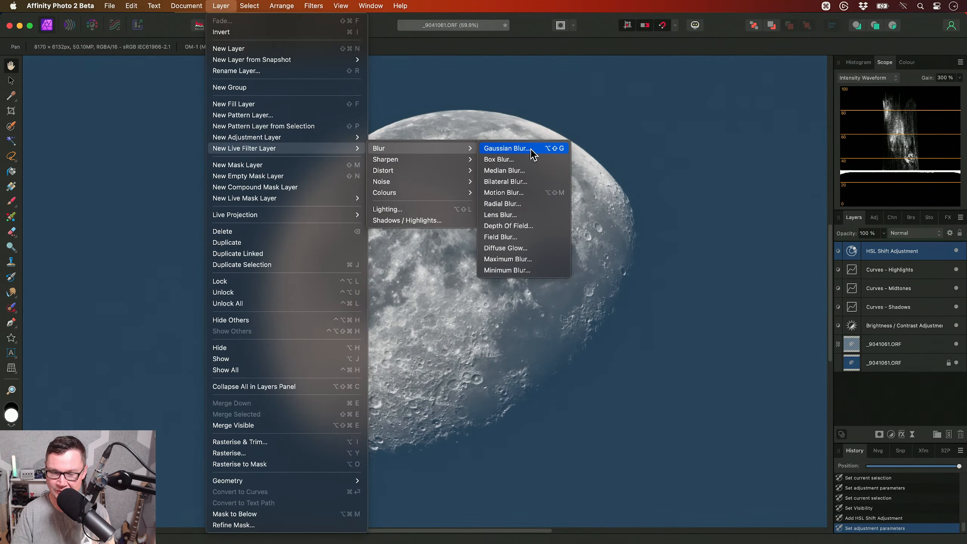
pyautogui.press('Escape')
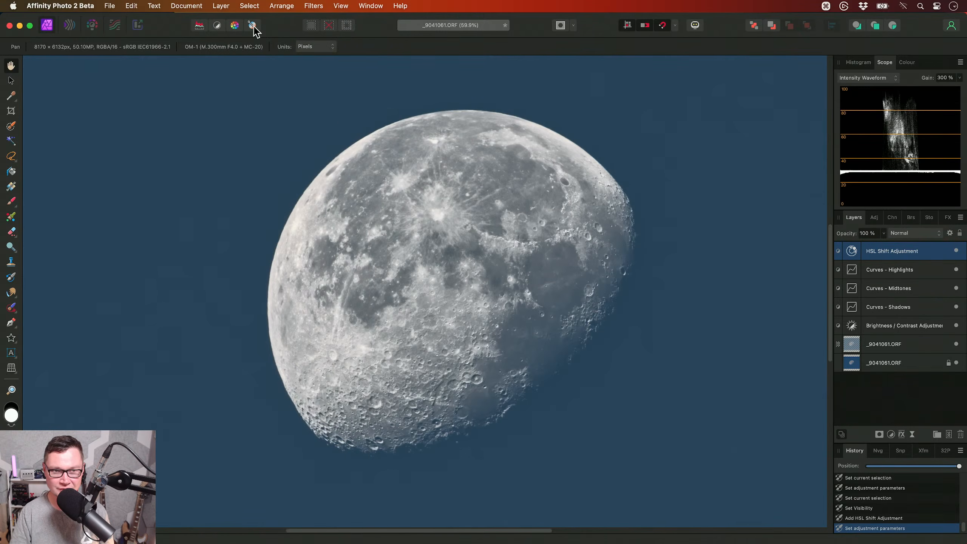
# - Add a live Gaussian Blur filter layer with Preserve Alpha on and a strong radius, and set its blend mode to Hard Light
pyautogui.click(221, 5)
pyautogui.moveTo(284, 149)
pyautogui.moveTo(433, 149)
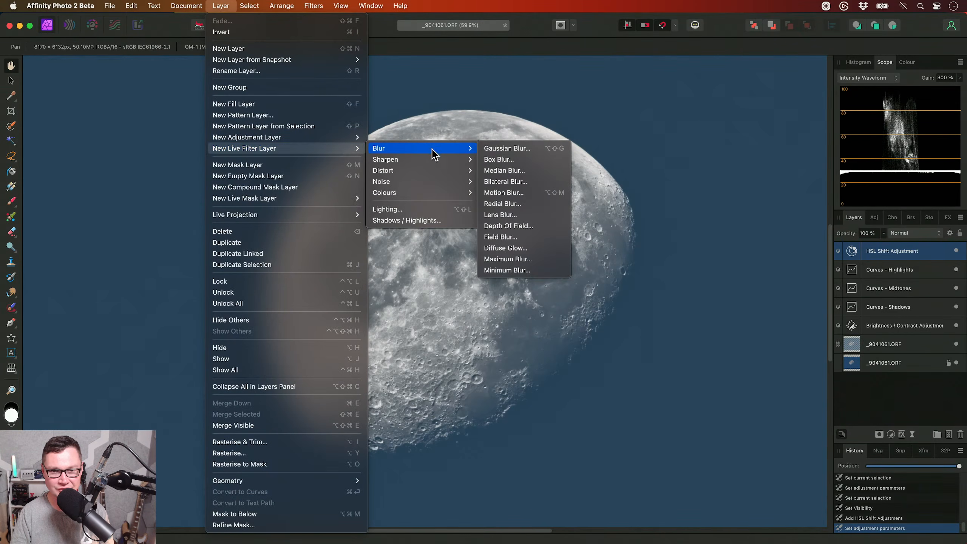
pyautogui.click(517, 149)
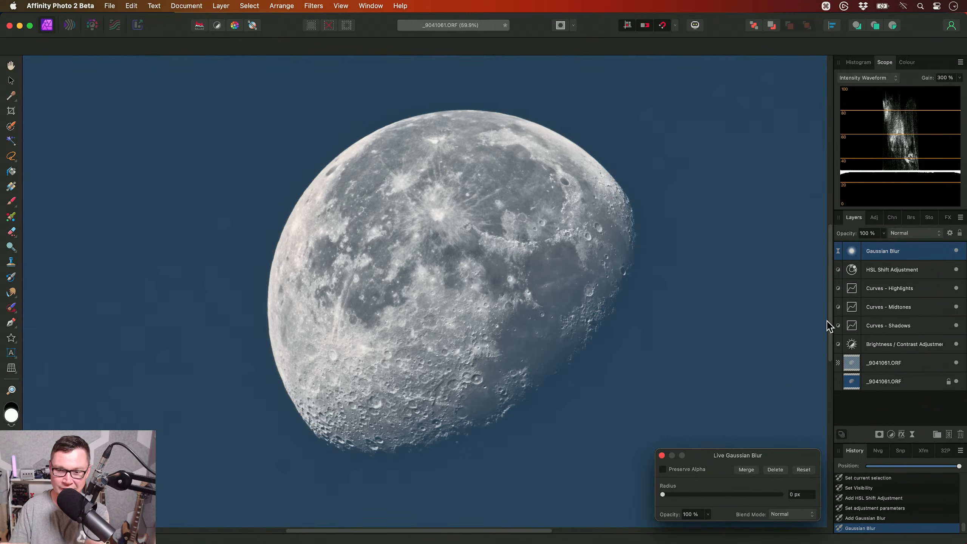
pyautogui.click(662, 469)
pyautogui.moveTo(663, 494); pyautogui.dragTo(772, 495)
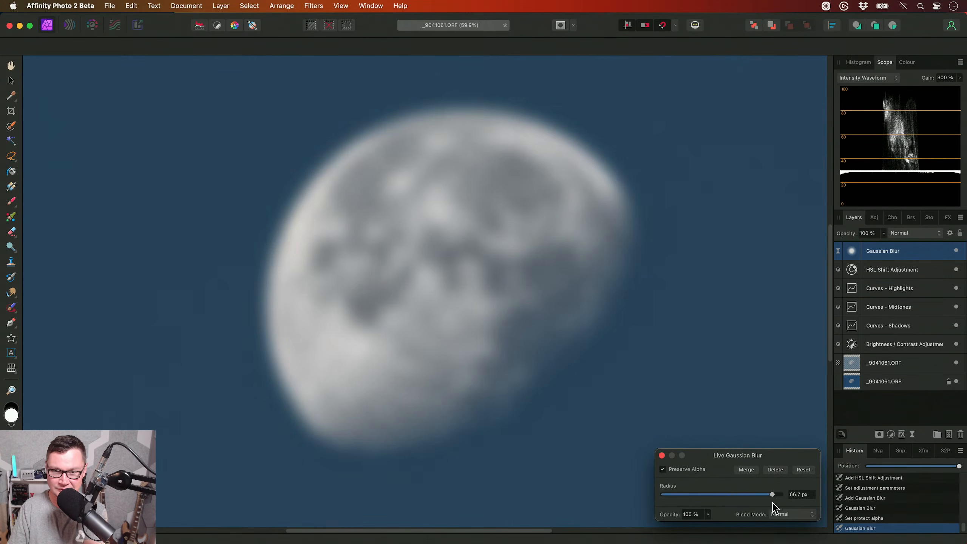
pyautogui.click(662, 455)
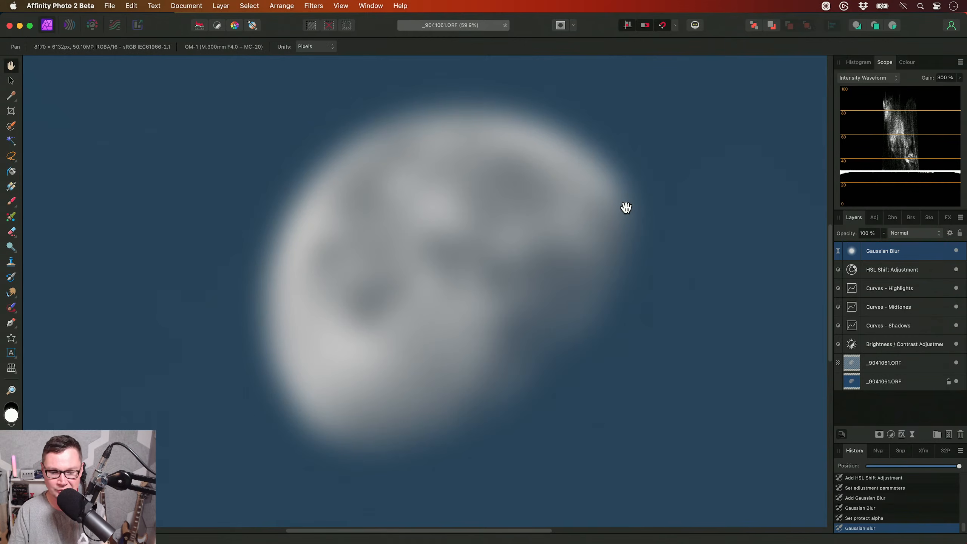
pyautogui.click(918, 234)
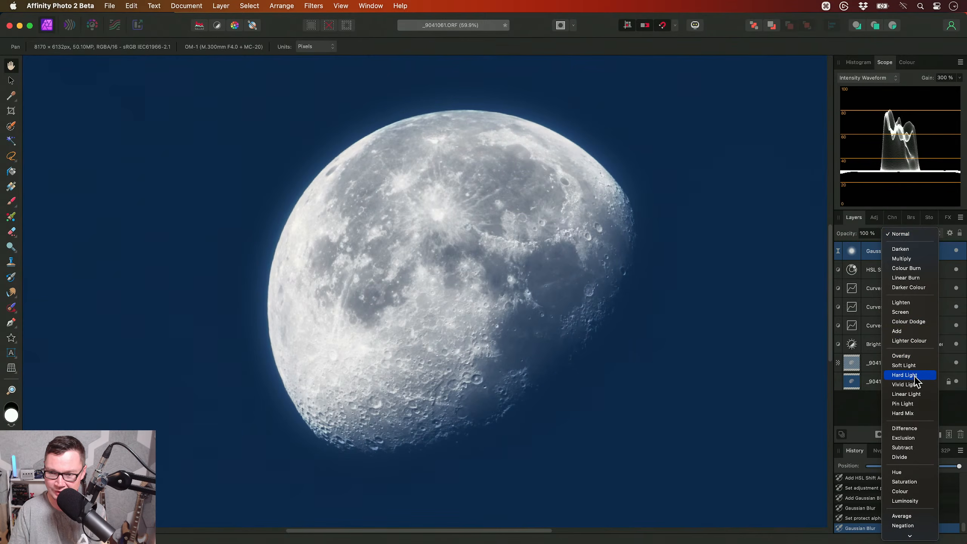
pyautogui.click(914, 375)
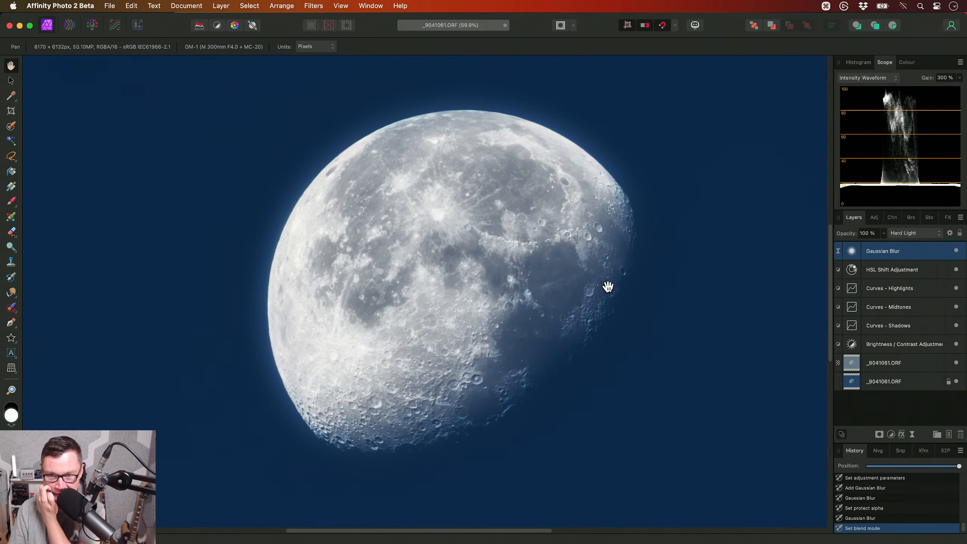
# - Set the Gaussian Blur layer's source blend range to rise linearly from 0% output at the darkest tones
pyautogui.click(949, 233)
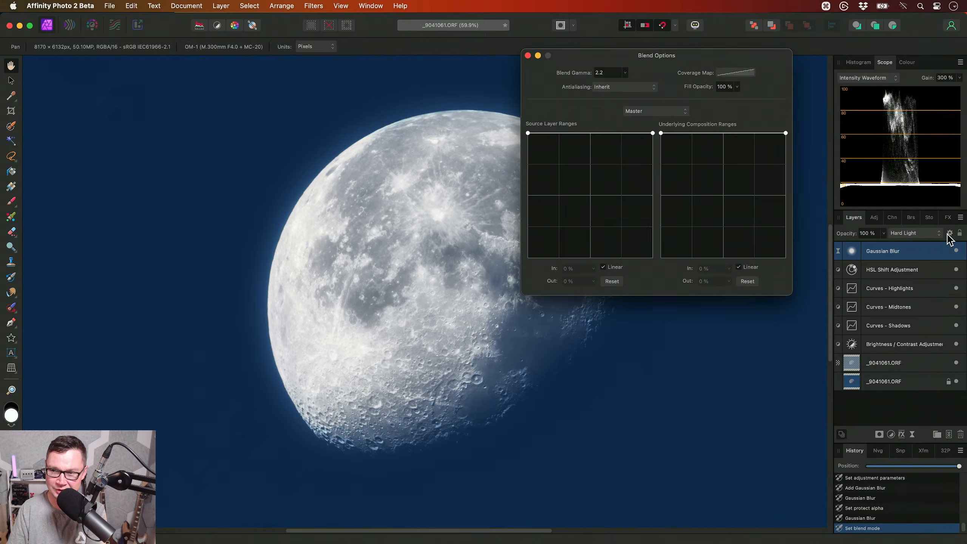
pyautogui.moveTo(639, 57); pyautogui.dragTo(682, 42)
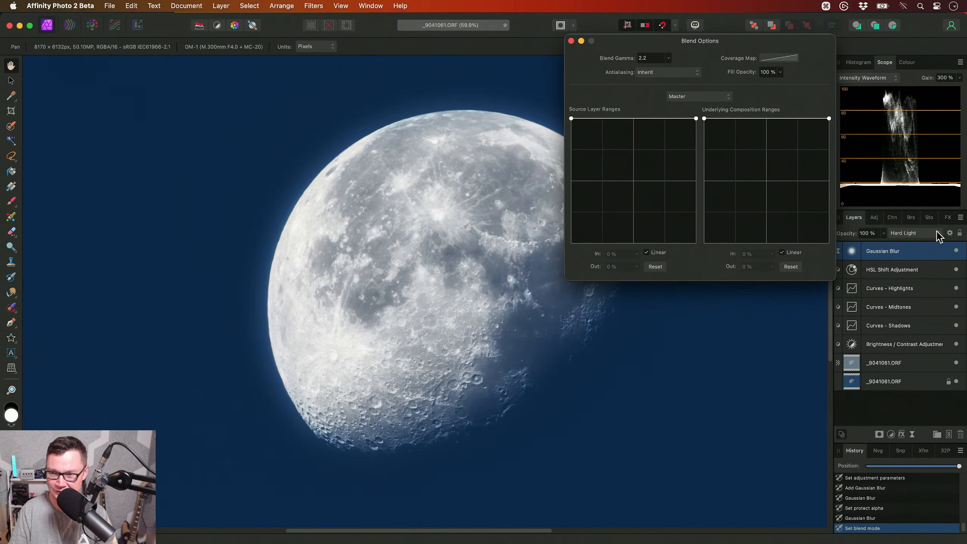
pyautogui.click(576, 124)
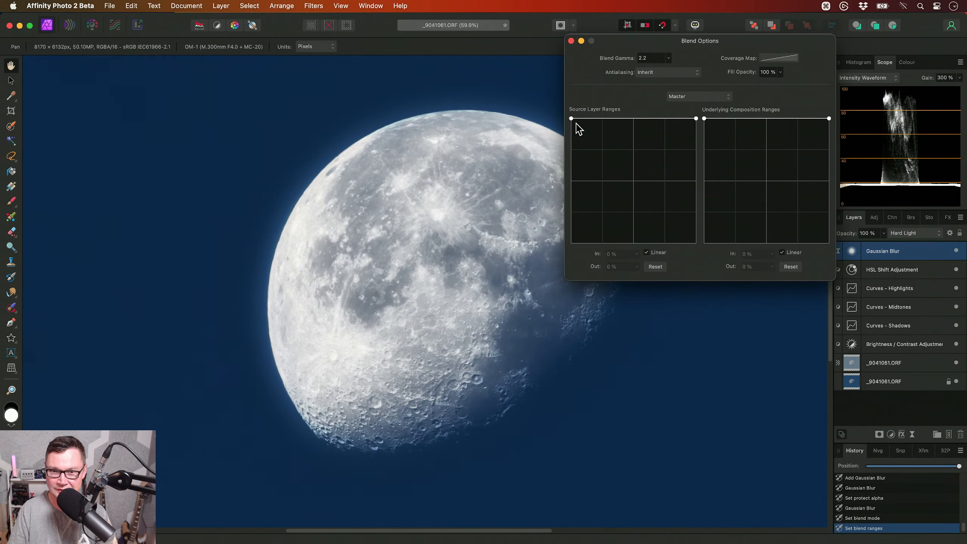
pyautogui.moveTo(570, 120); pyautogui.dragTo(557, 248)
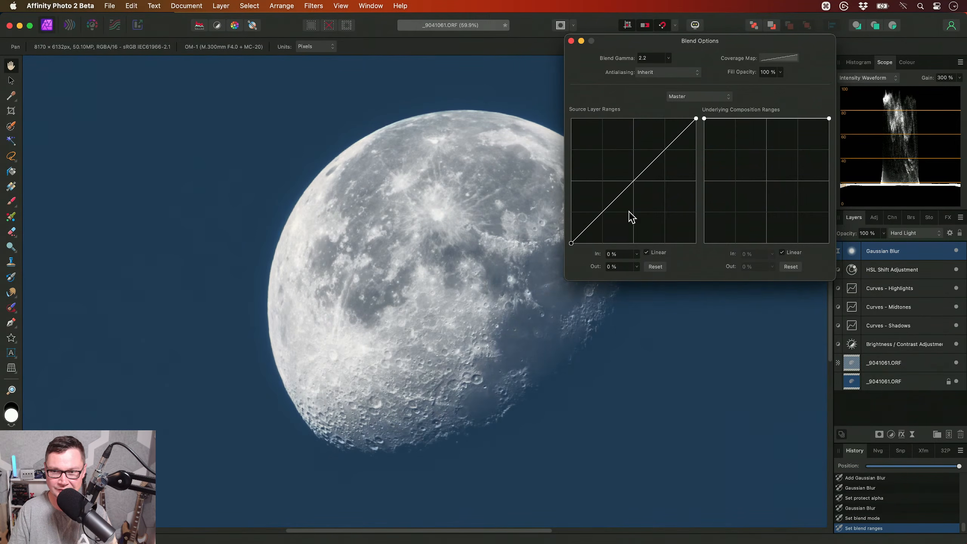
# - Ramp the blur's underlying composition range up from 0% output, make it non-linear, and bend it through In 38%, Out 64%
pyautogui.moveTo(703, 118); pyautogui.dragTo(693, 244)
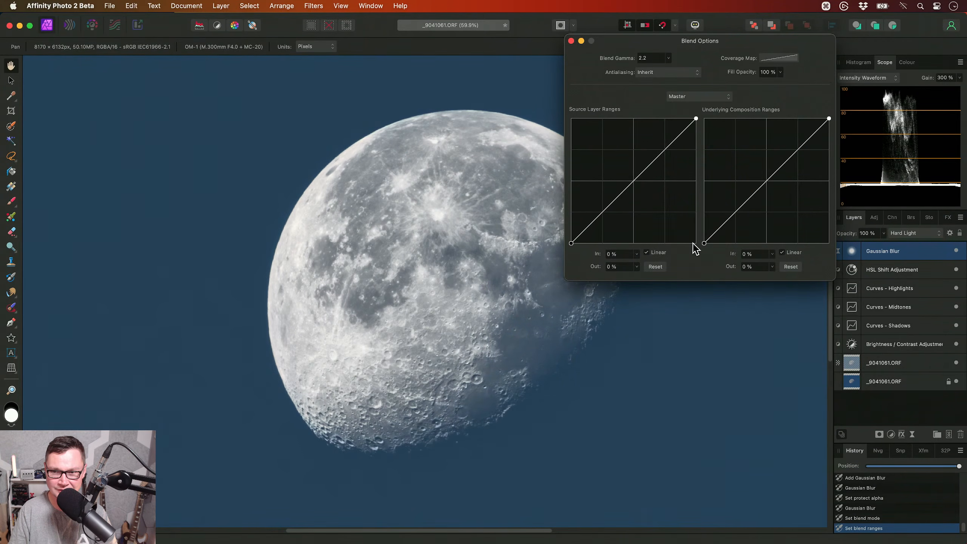
pyautogui.click(791, 252)
pyautogui.click(768, 175)
pyautogui.moveTo(768, 175); pyautogui.dragTo(753, 164)
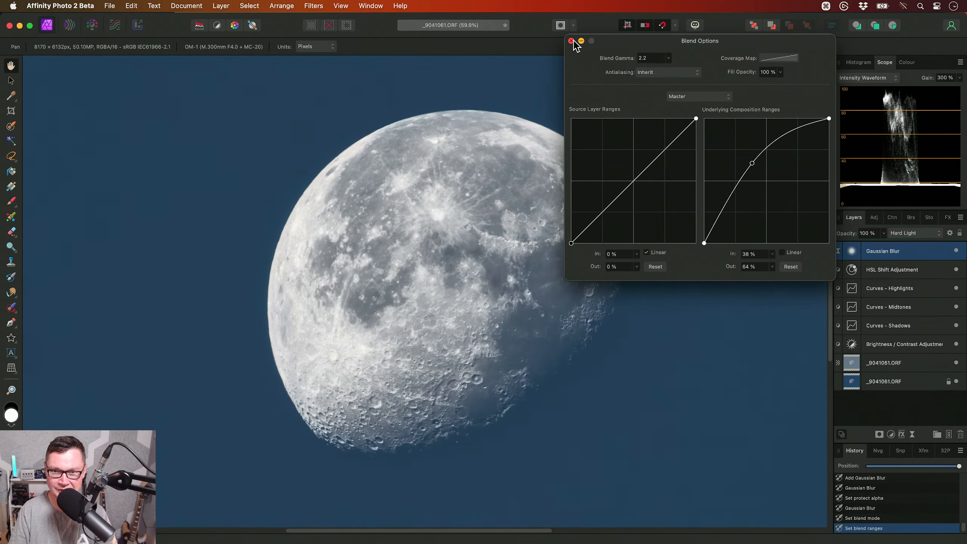
pyautogui.click(572, 41)
# - Compare the moon with the Gaussian Blur layer hidden and shown
pyautogui.click(955, 251)
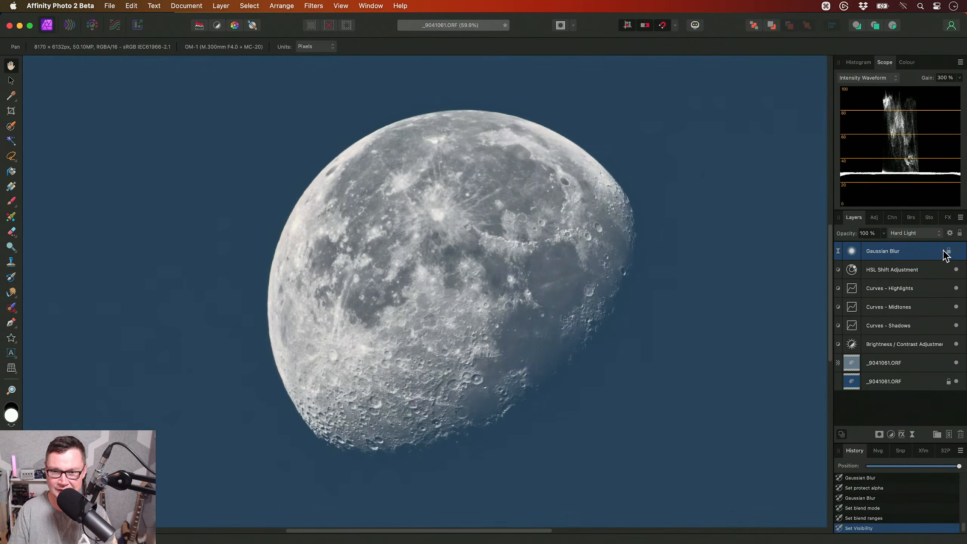
pyautogui.moveTo(571, 255); pyautogui.dragTo(575, 236)
pyautogui.click(956, 251)
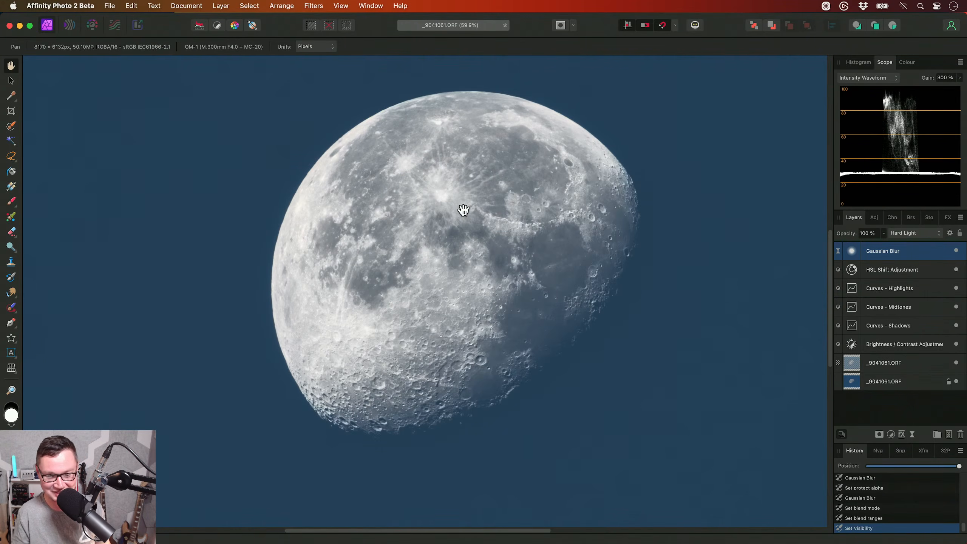
# - Add a Selective Colour adjustment and set the cyan, magenta and yellow of the blues to 100% each
pyautogui.hotkey('alt', 's')
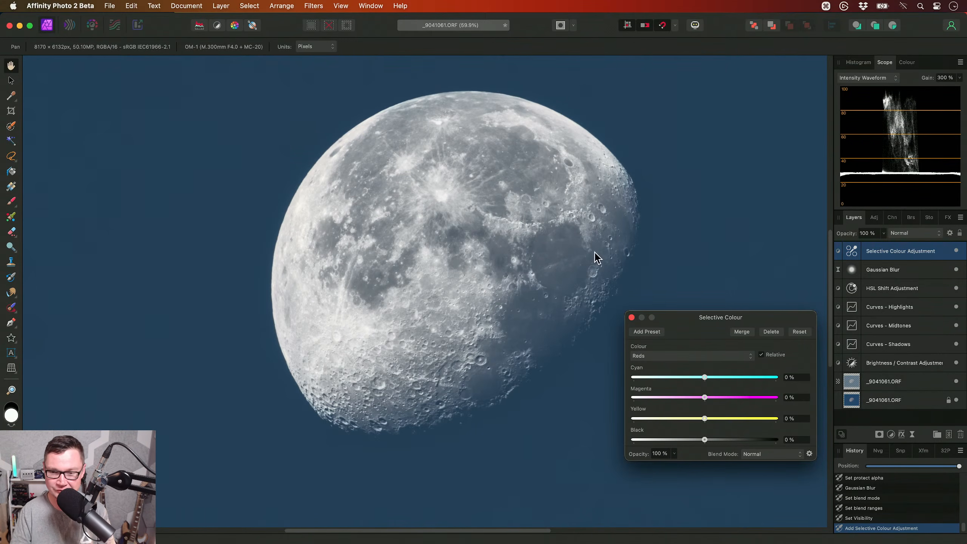
pyautogui.click(655, 356)
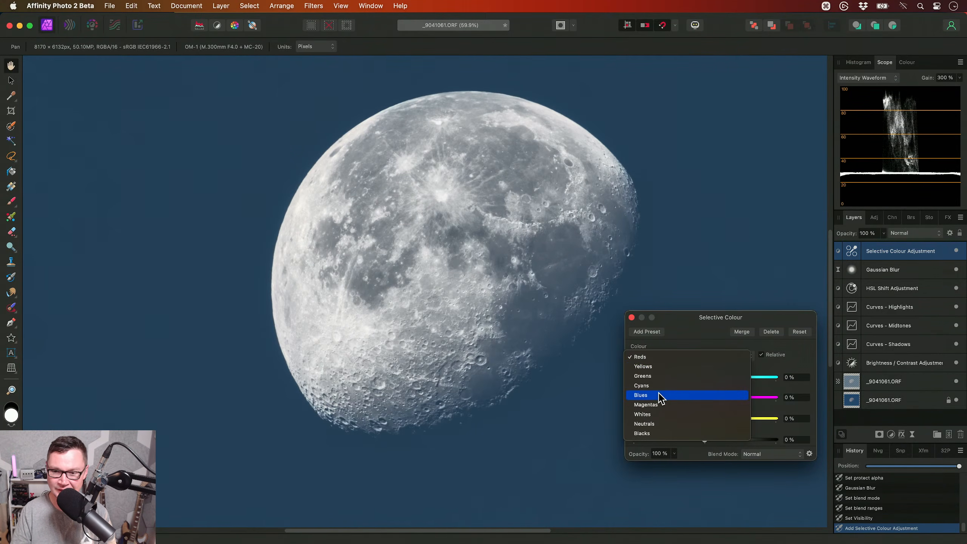
pyautogui.click(659, 395)
pyautogui.moveTo(705, 323); pyautogui.dragTo(702, 268)
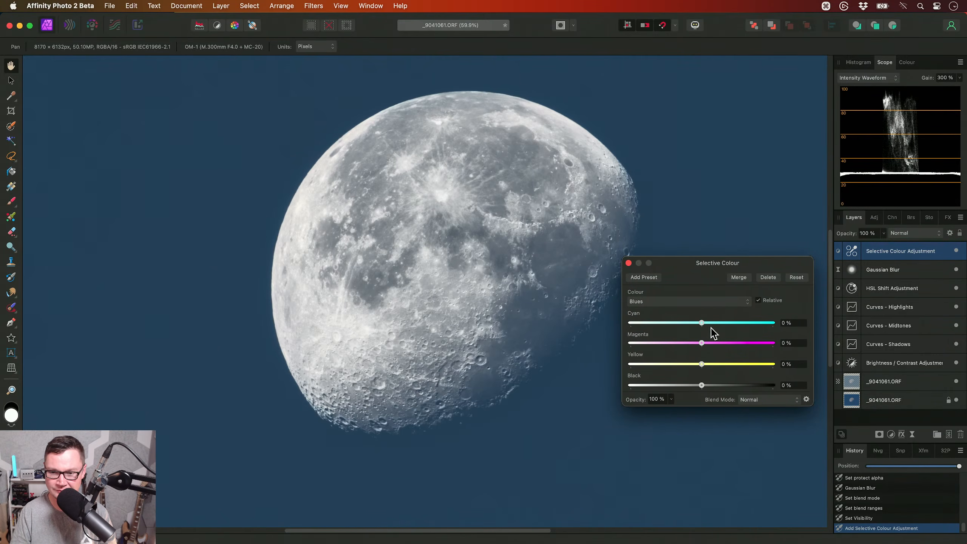
pyautogui.moveTo(703, 323); pyautogui.dragTo(781, 324)
pyautogui.moveTo(703, 344); pyautogui.dragTo(791, 347)
pyautogui.moveTo(702, 364); pyautogui.dragTo(822, 369)
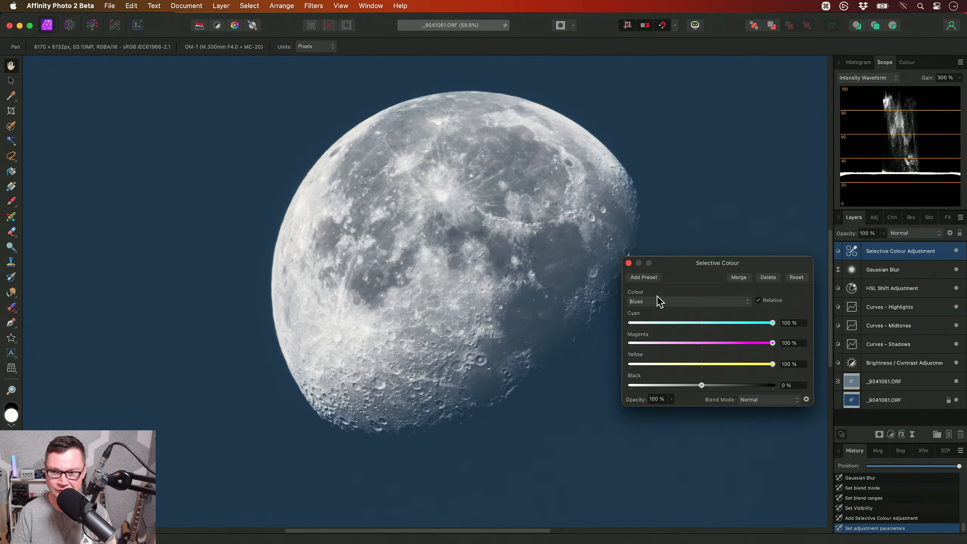
pyautogui.click(629, 263)
# - Compare the sky with the Selective Colour adjustment hidden and shown
pyautogui.moveTo(509, 263); pyautogui.dragTo(496, 277)
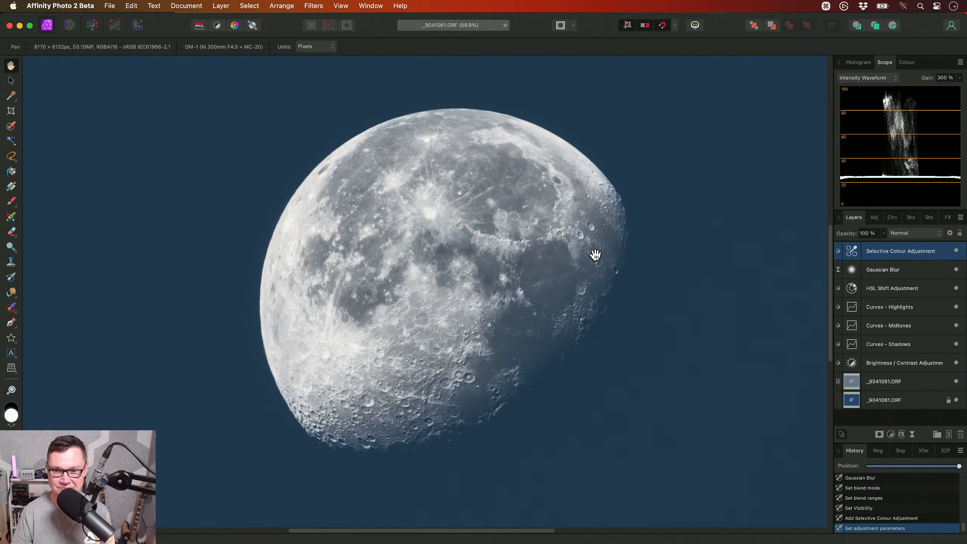
pyautogui.click(955, 251)
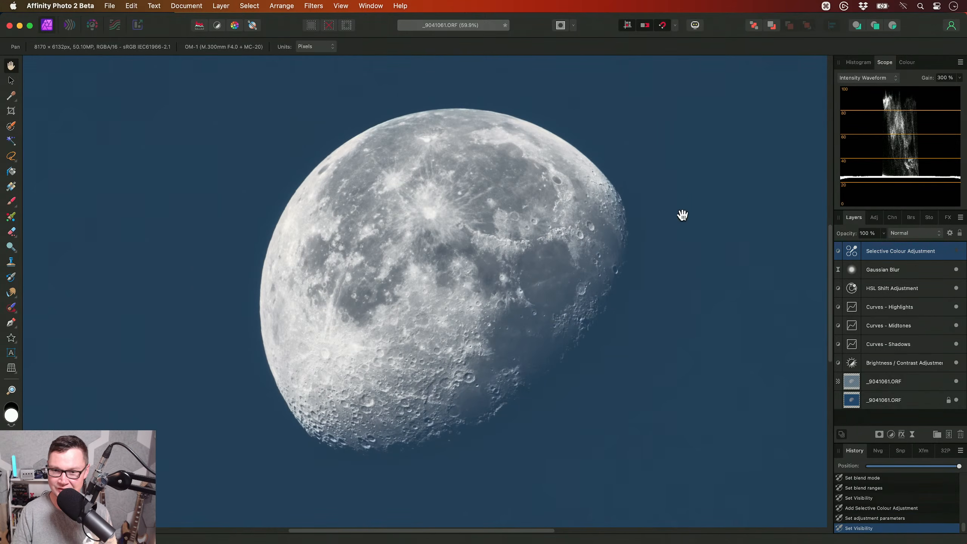
pyautogui.moveTo(699, 238); pyautogui.dragTo(675, 249)
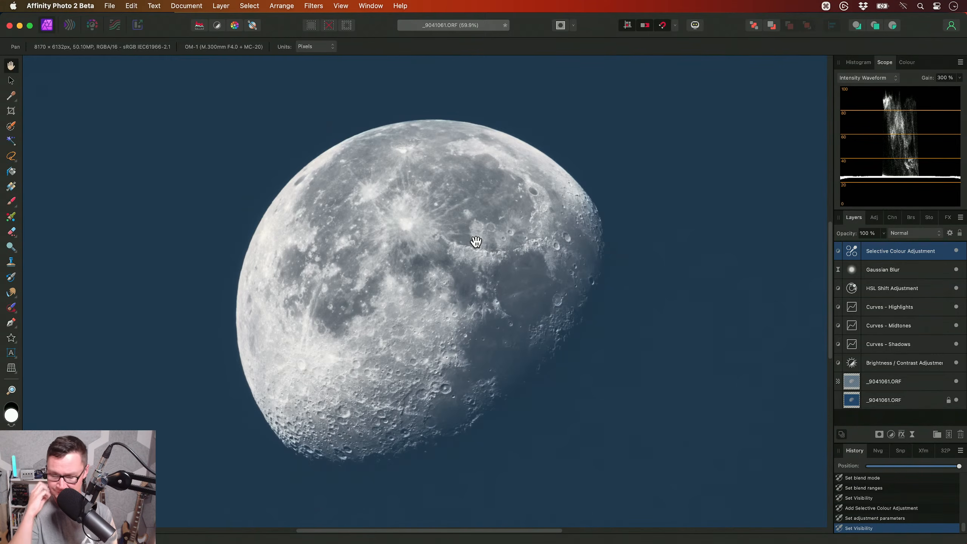
# - Look over the macros in the library's JR - Photographic Retouching V2 category, and hide the library again
pyautogui.hotkey('ctrl', 'shift', 'l')
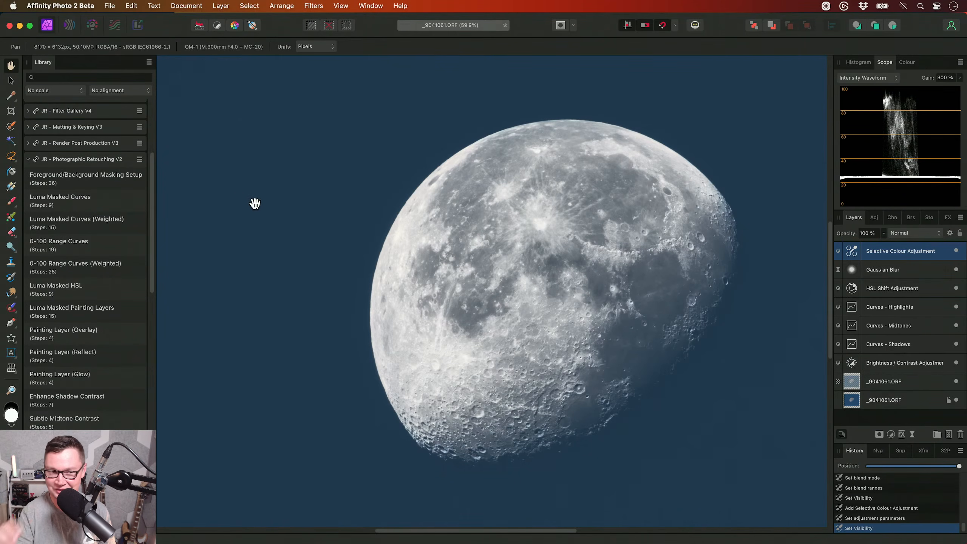
pyautogui.moveTo(152, 218)
pyautogui.mouseDown()
pyautogui.moveTo(152, 298)
pyautogui.moveTo(157, 182)
pyautogui.moveTo(151, 209)
pyautogui.mouseUp()
pyautogui.press('ctrl')
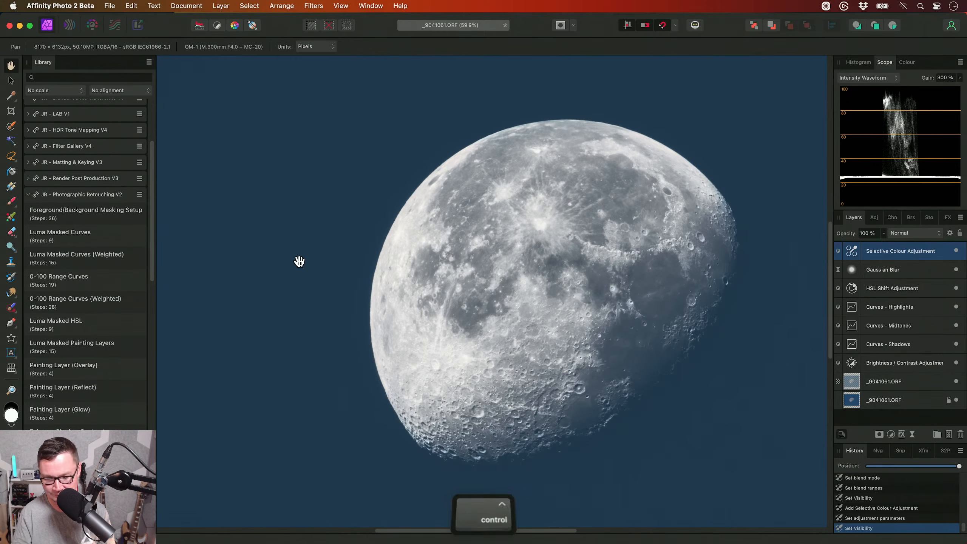
pyautogui.press('shift')
pyautogui.hotkey('ctrl', 'shift', 'l')
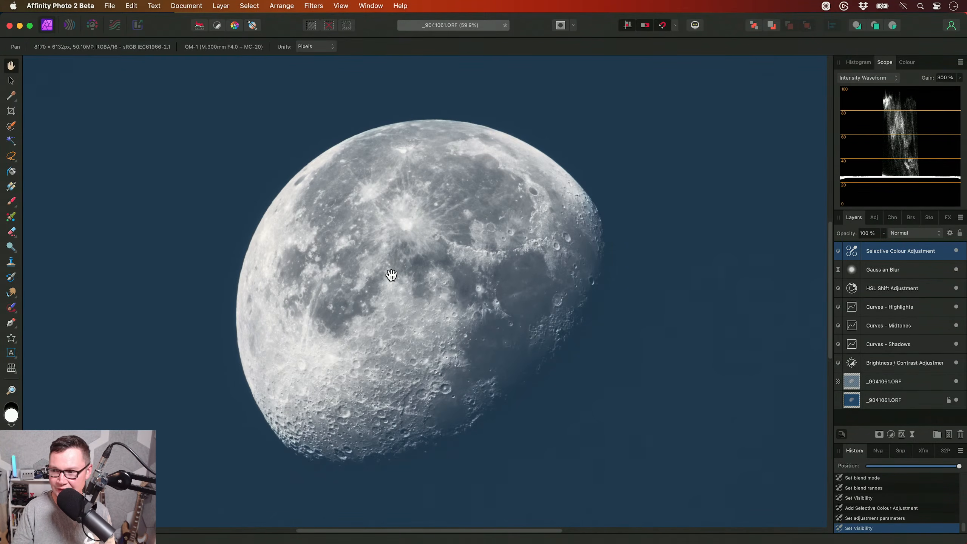
# - Run the Bandpass Sharpening (Micro) macro from the library's JR - Sharpening V3 category and hide the library
pyautogui.moveTo(407, 274); pyautogui.dragTo(424, 272)
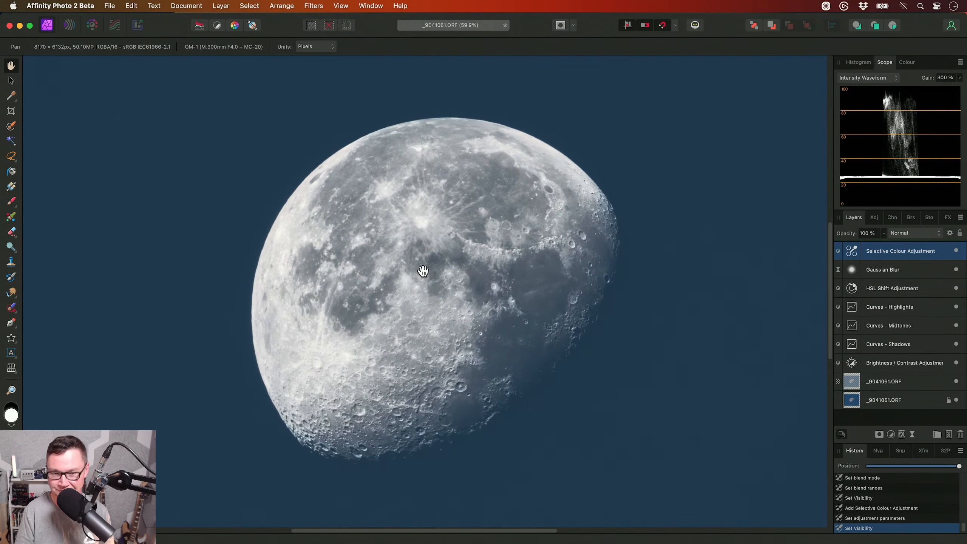
pyautogui.hotkey('shift', 'ctrl', 'l')
pyautogui.moveTo(421, 270); pyautogui.dragTo(269, 248)
pyautogui.click(120, 196)
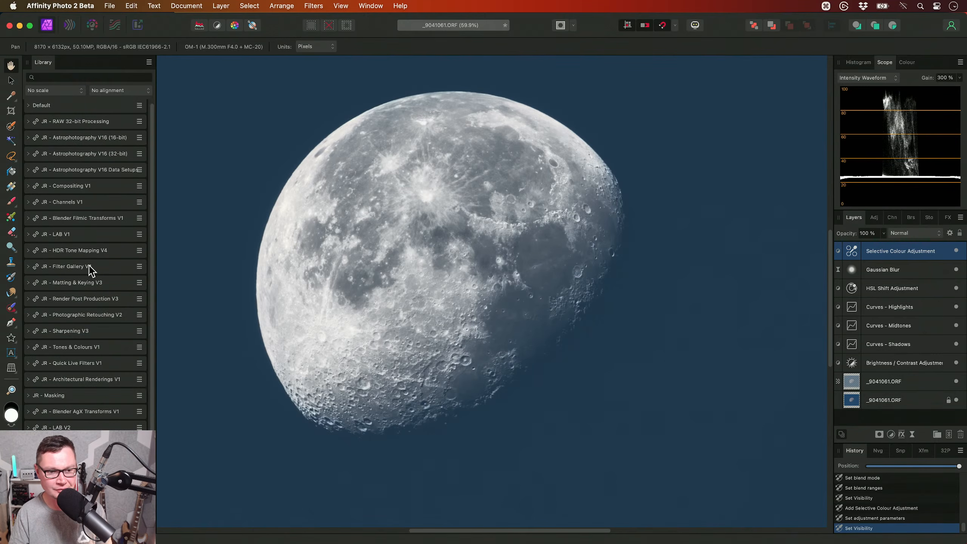
pyautogui.click(87, 331)
pyautogui.moveTo(151, 252); pyautogui.dragTo(152, 295)
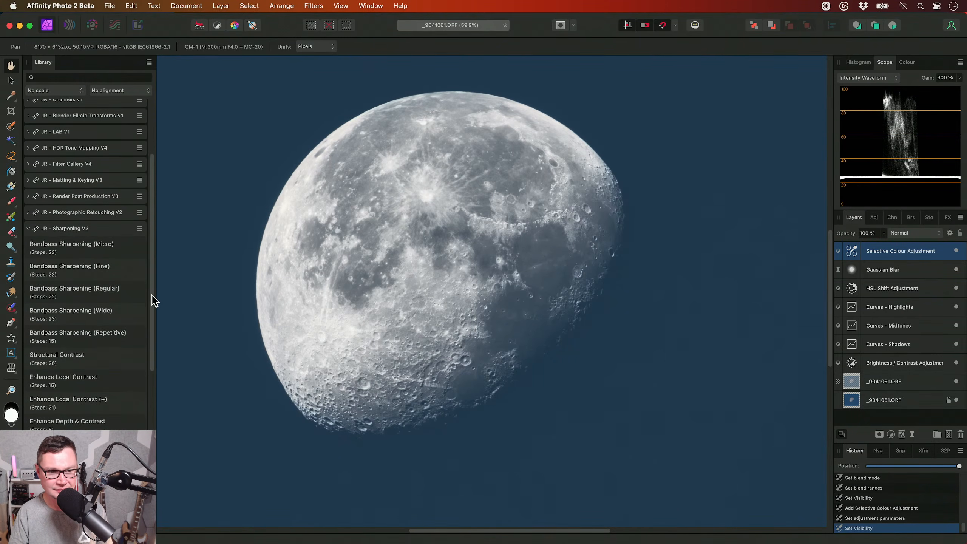
pyautogui.click(78, 244)
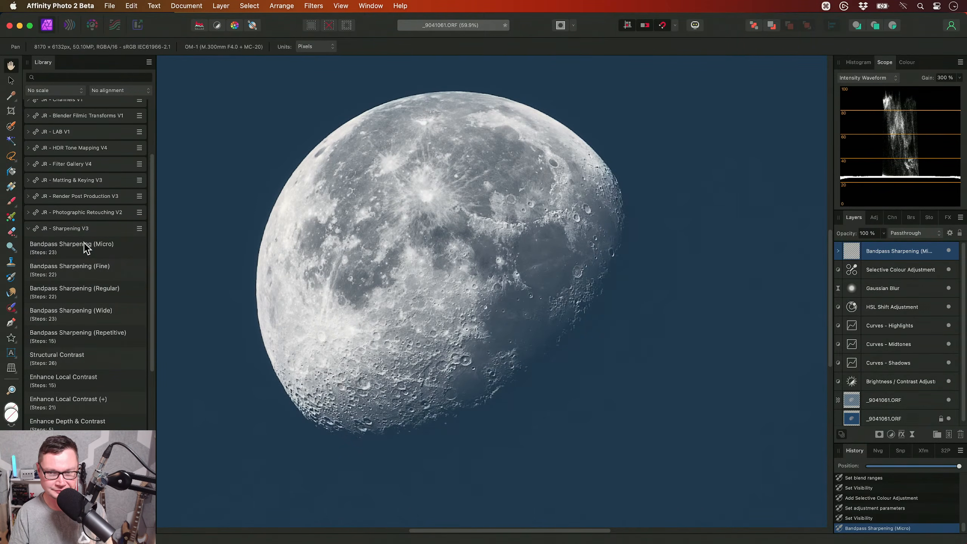
pyautogui.moveTo(414, 244); pyautogui.dragTo(433, 265)
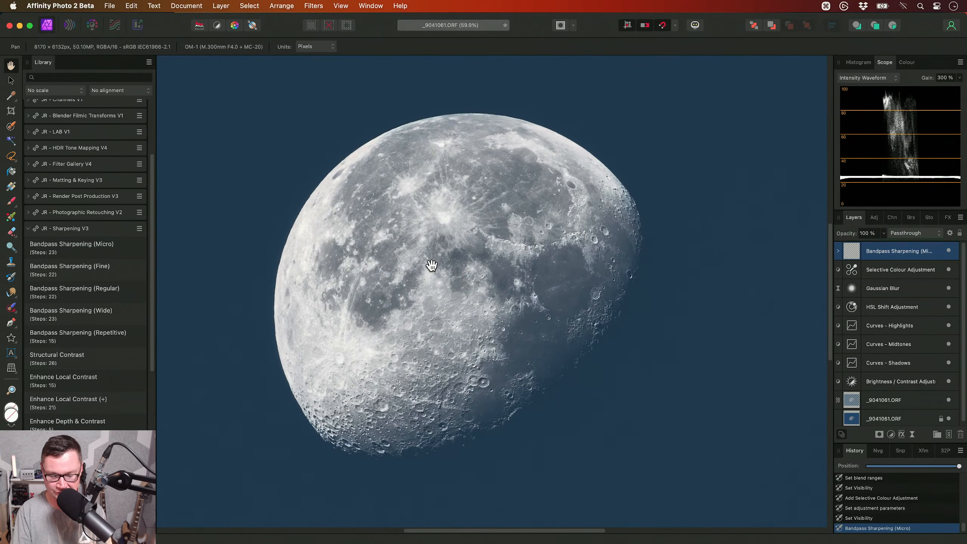
pyautogui.hotkey('ctrl', 'shift', 'l')
# - Expand the Bandpass Sharpening (Micro) group and look through its layers from Pass 06 down to Pass 01
pyautogui.moveTo(444, 257); pyautogui.dragTo(543, 254)
pyautogui.scroll(2, 472, 289)
pyautogui.moveTo(471, 289); pyautogui.dragTo(479, 304)
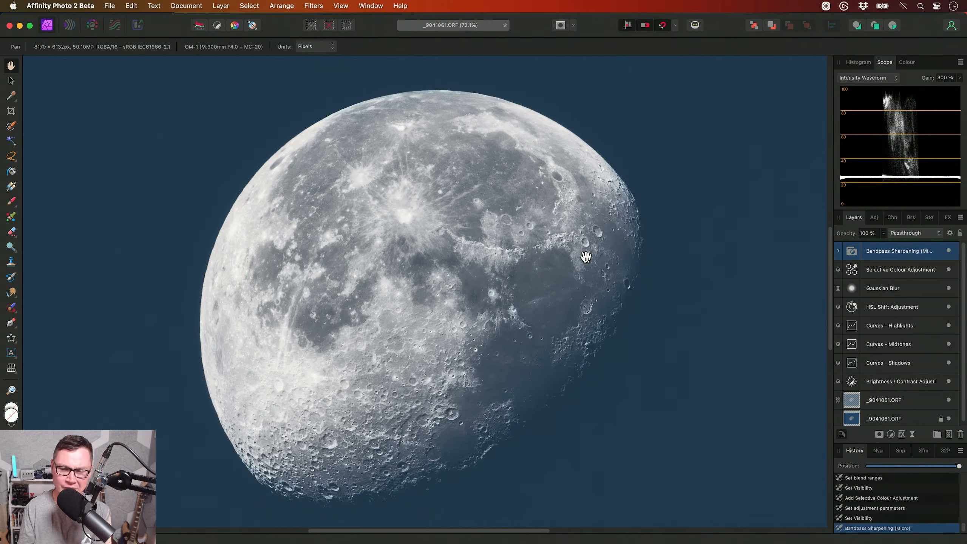
pyautogui.click(837, 252)
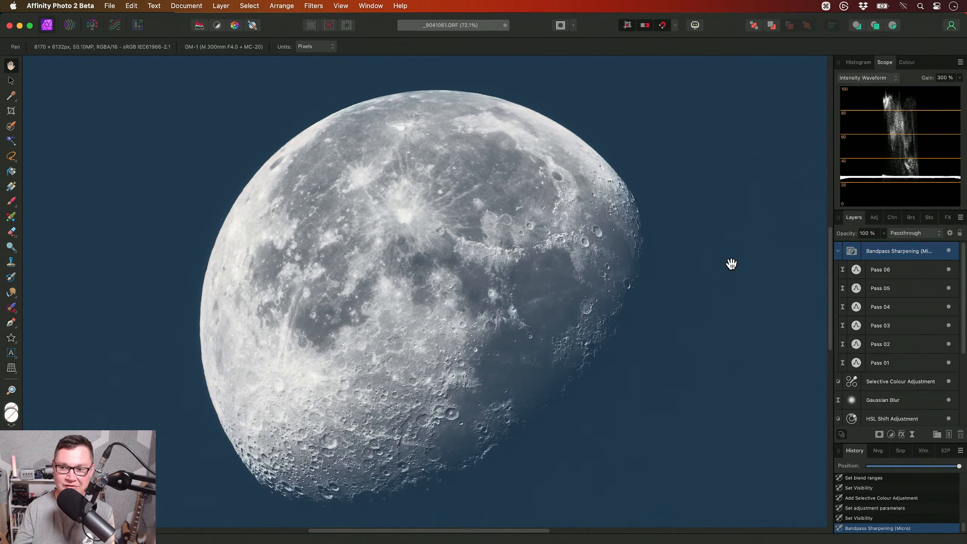
pyautogui.click(913, 271)
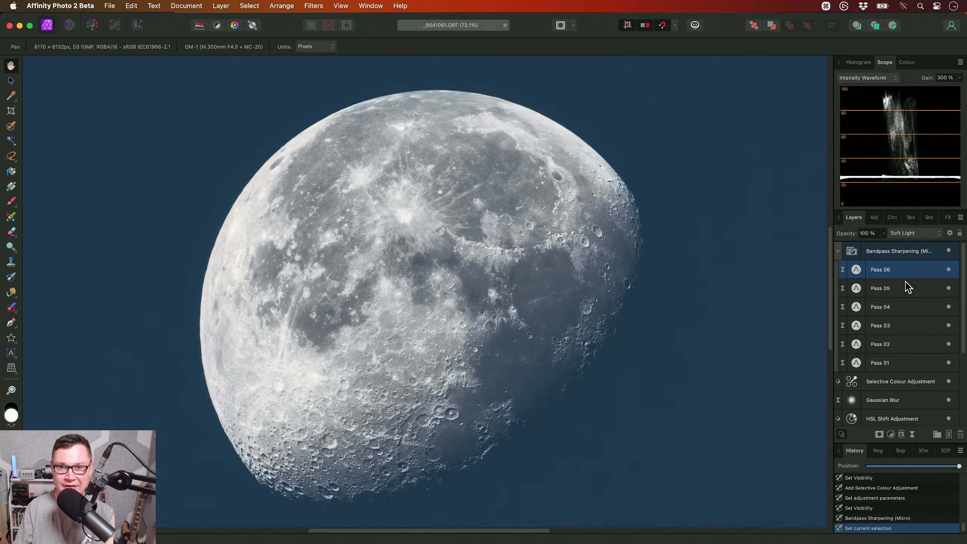
pyautogui.click(905, 289)
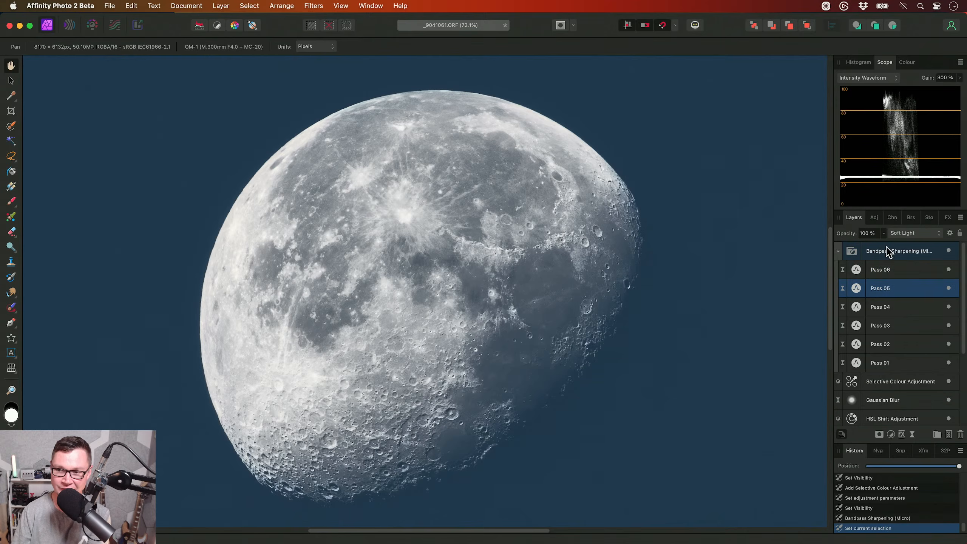
pyautogui.click(887, 251)
pyautogui.click(892, 271)
pyautogui.click(895, 288)
pyautogui.click(894, 270)
pyautogui.click(895, 289)
pyautogui.click(895, 307)
pyautogui.click(895, 331)
pyautogui.click(892, 360)
pyautogui.click(882, 341)
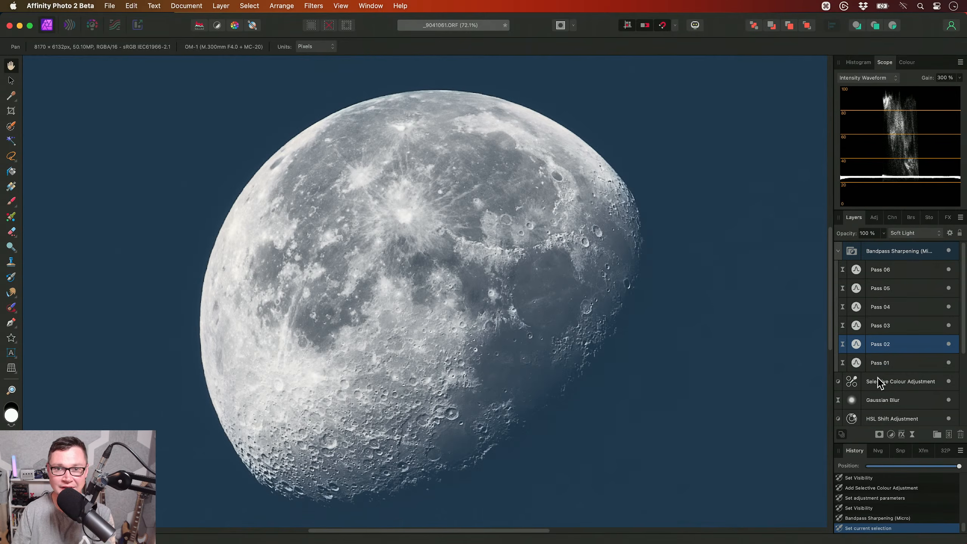
# - Check the High Pass radius of each layer from Pass 01 to Pass 06, and collapse the sharpening group
pyautogui.doubleClick(852, 364)
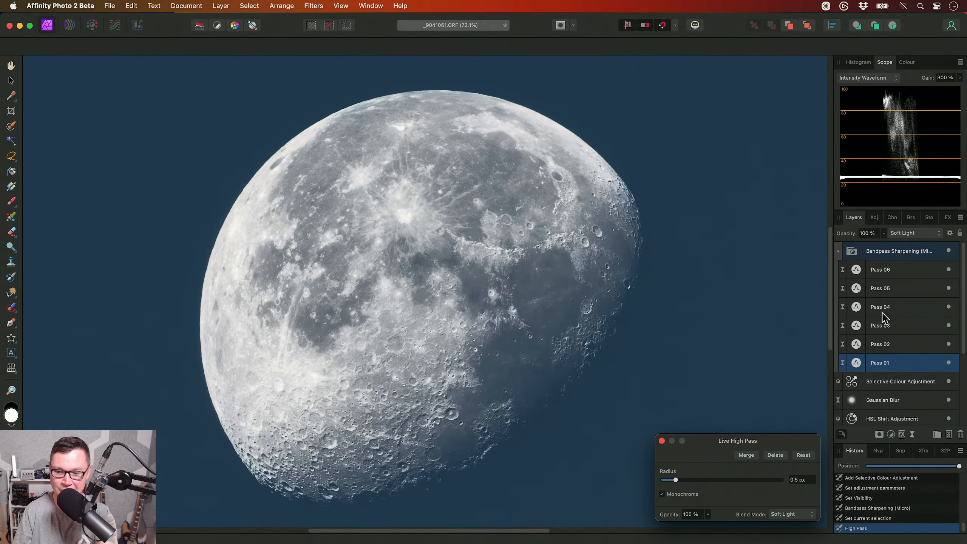
pyautogui.click(892, 345)
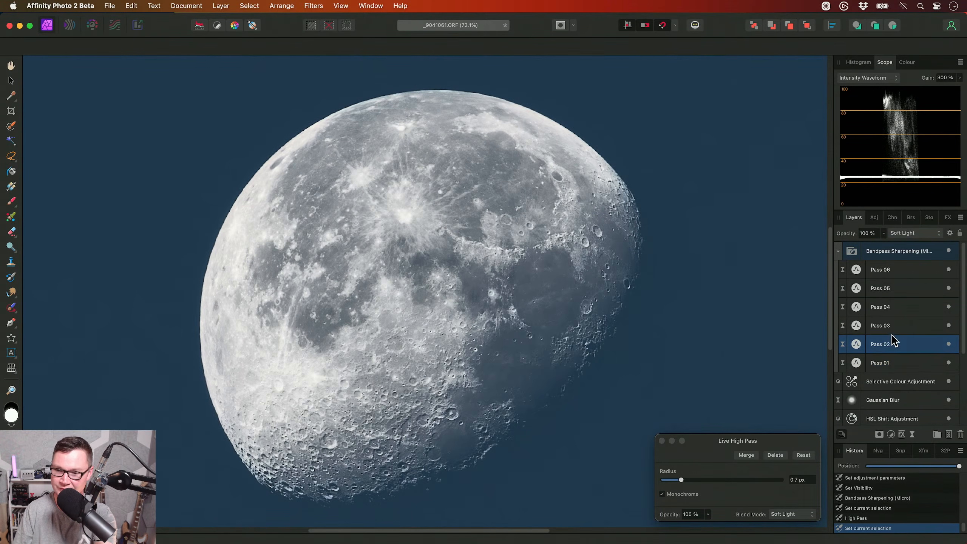
pyautogui.click(894, 324)
pyautogui.click(895, 309)
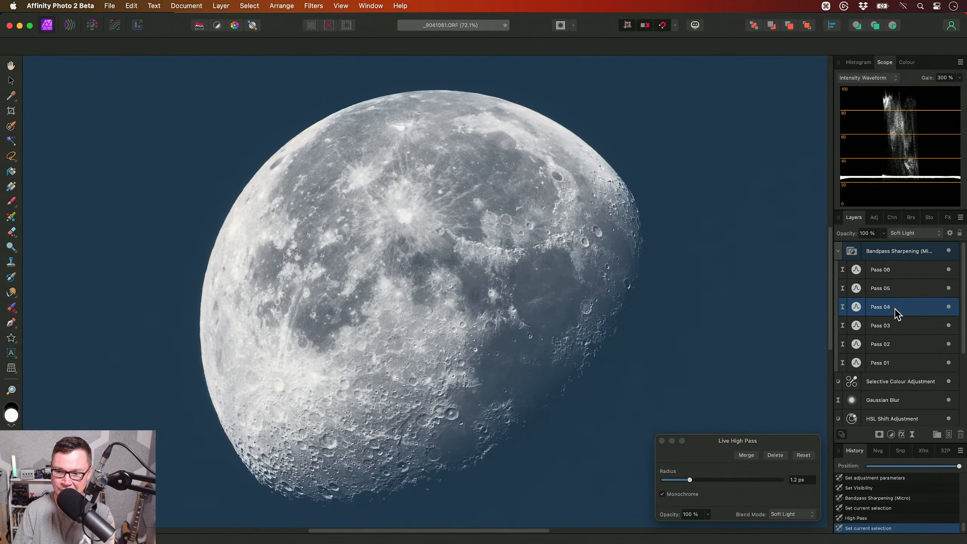
pyautogui.click(894, 289)
pyautogui.click(894, 270)
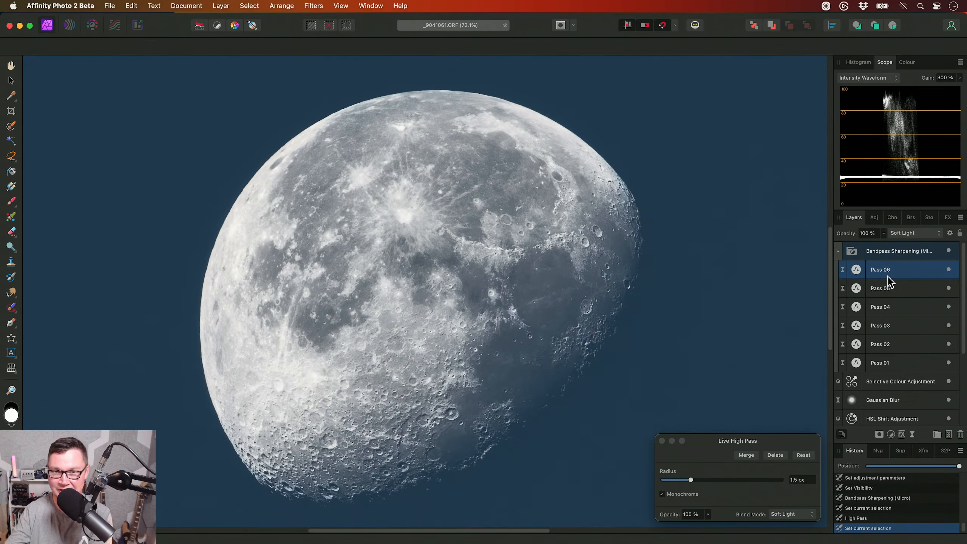
pyautogui.click(868, 253)
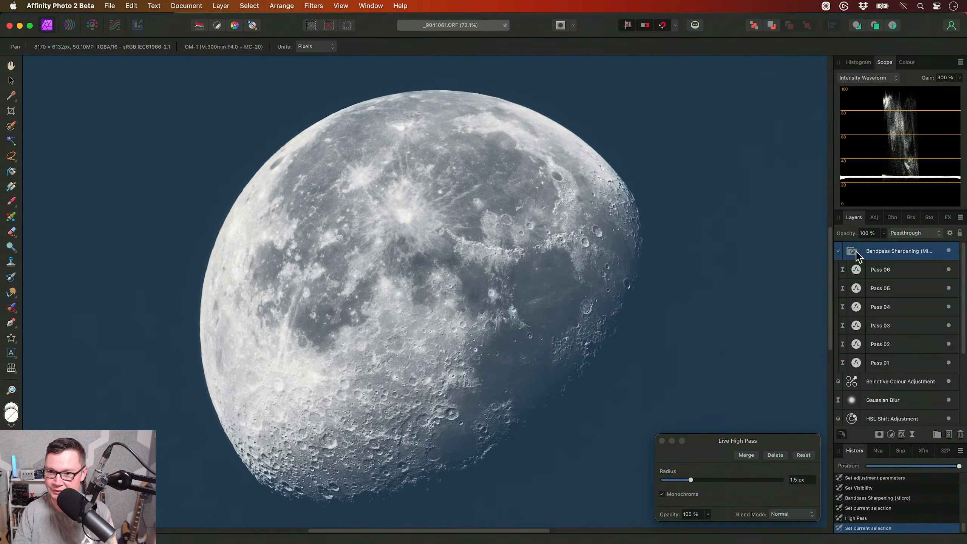
pyautogui.click(838, 251)
# - Examine the sharpened craters and ridges on the moon's surface close up
pyautogui.moveTo(507, 256); pyautogui.dragTo(545, 290)
pyautogui.keyDown('alt'); pyautogui.scroll(4, 545, 290); pyautogui.keyUp('alt')
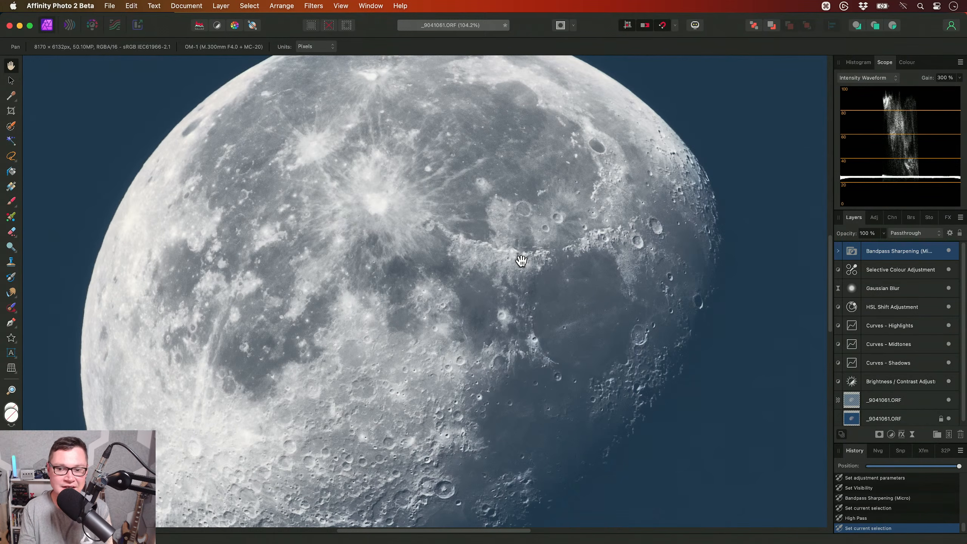
pyautogui.moveTo(566, 269); pyautogui.dragTo(623, 264)
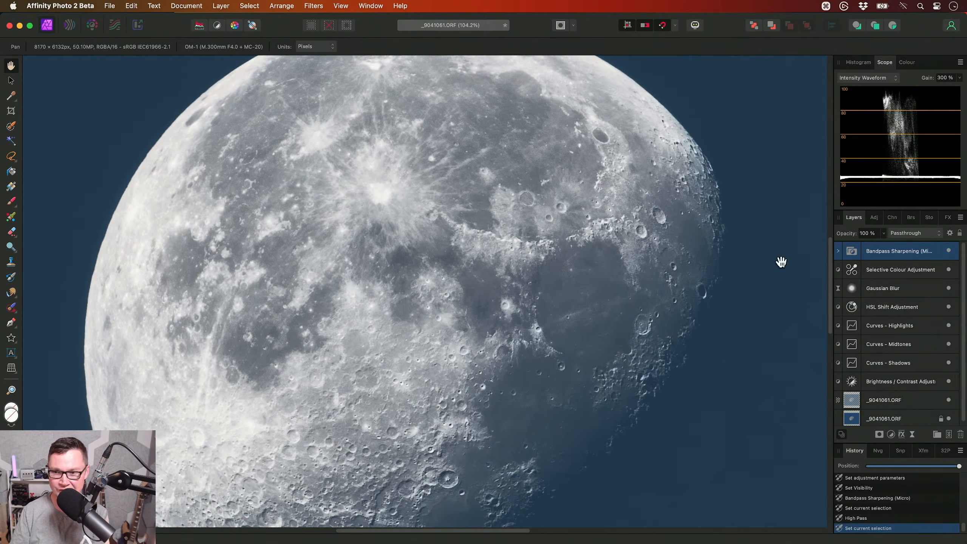
# - Toggle the Bandpass Sharpening (Micro) group's visibility to compare the moon's craters and ridges with and without sharpening
pyautogui.moveTo(619, 326); pyautogui.dragTo(654, 296)
pyautogui.moveTo(586, 347); pyautogui.dragTo(616, 282)
pyautogui.moveTo(470, 382); pyautogui.dragTo(501, 347)
pyautogui.click(949, 251)
pyautogui.scroll(2, 566, 334)
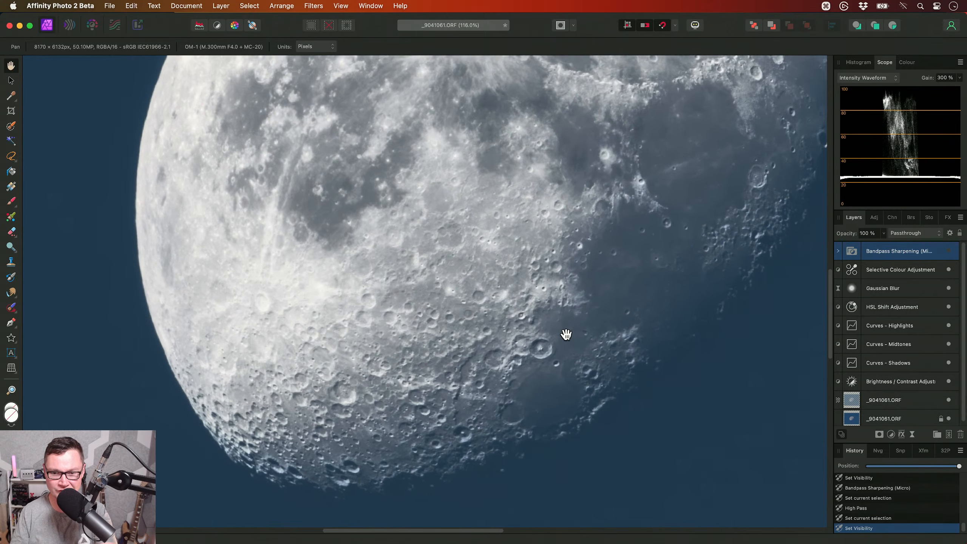
pyautogui.moveTo(566, 334); pyautogui.dragTo(572, 315)
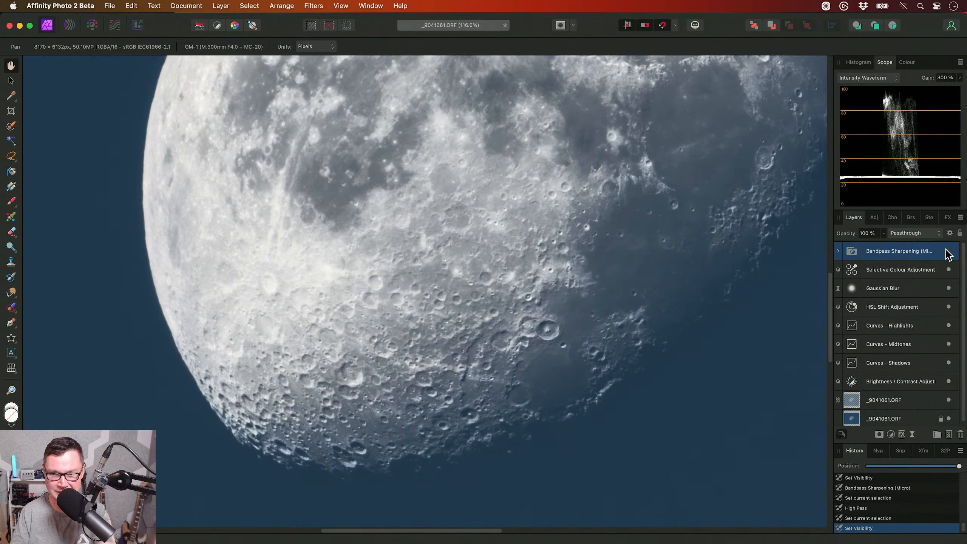
pyautogui.moveTo(639, 296); pyautogui.dragTo(621, 320)
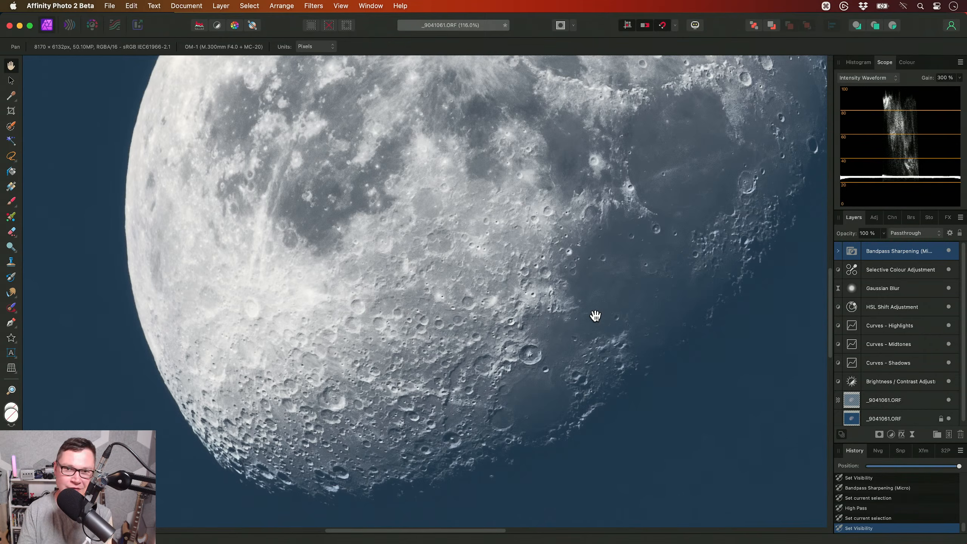
pyautogui.moveTo(569, 325); pyautogui.dragTo(526, 351)
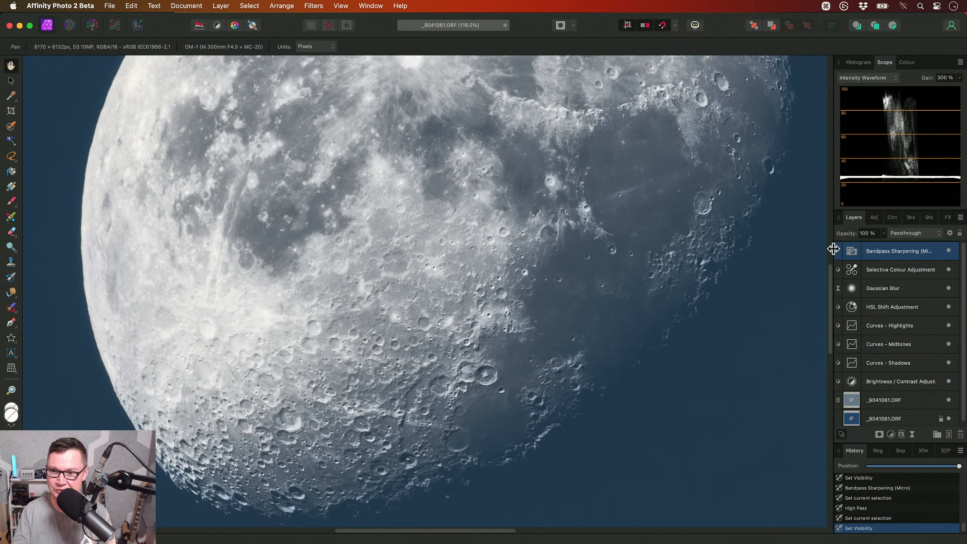
pyautogui.moveTo(596, 244); pyautogui.dragTo(605, 323)
pyautogui.scroll(-6, 587, 287)
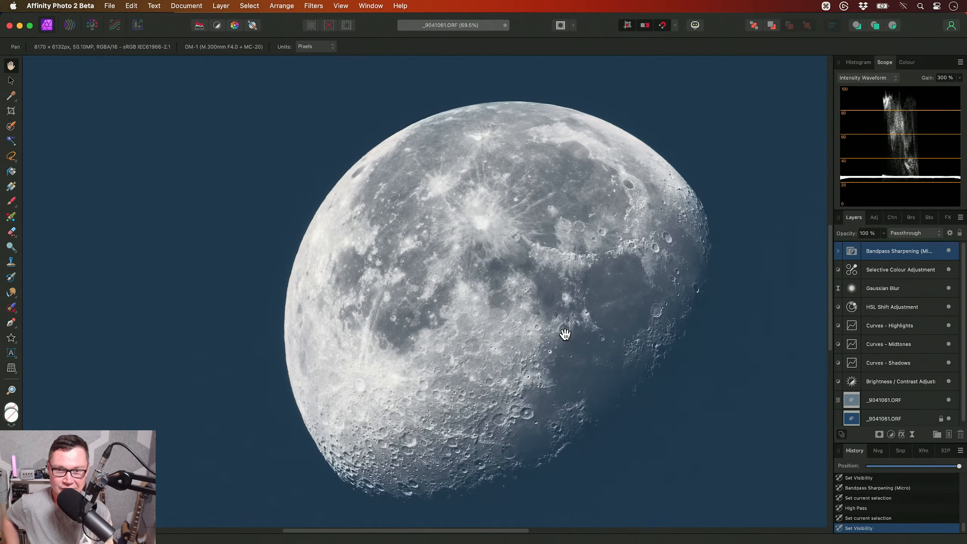
# - Crop the image closely around the moon to 3562 x 2968 px, keeping the moon roughly centred
pyautogui.press('super+0')
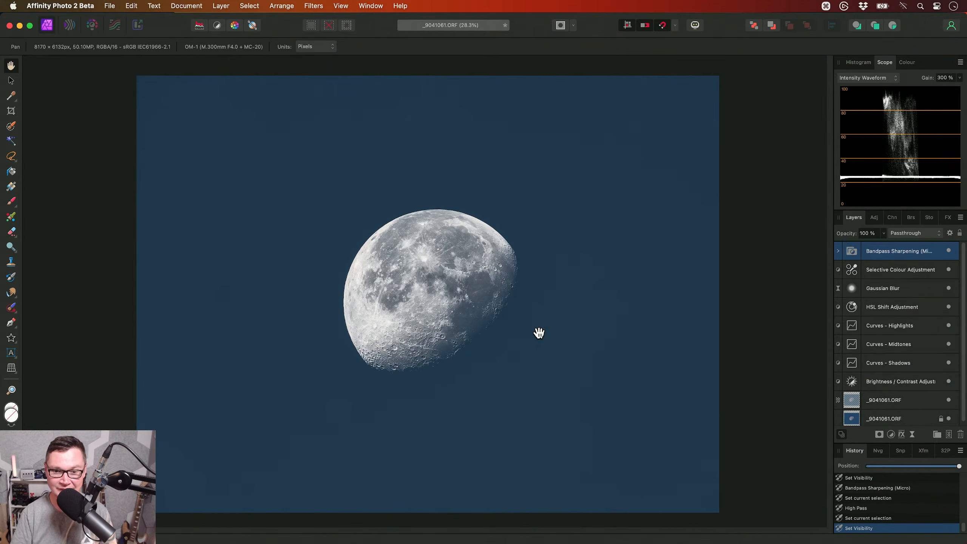
pyautogui.press('c')
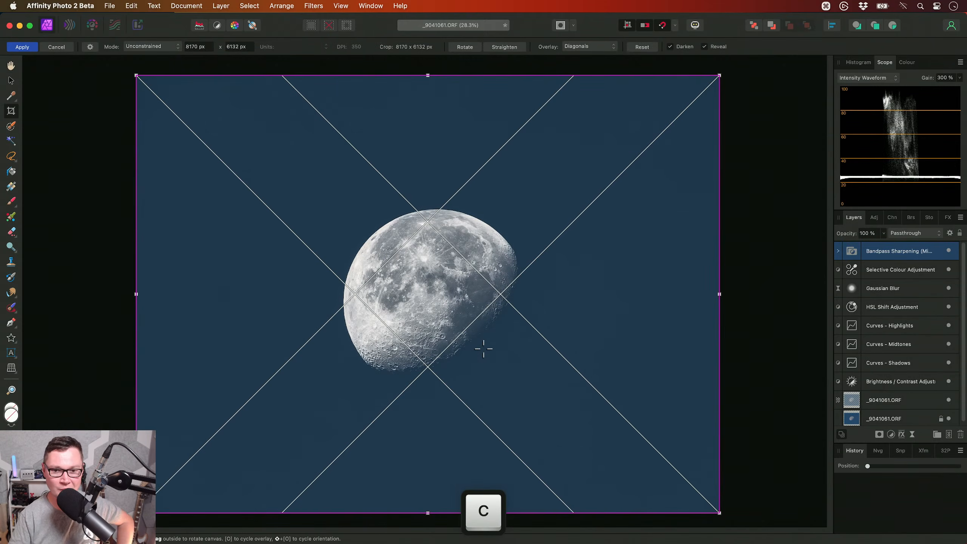
pyautogui.moveTo(136, 512); pyautogui.dragTo(258, 424)
pyautogui.moveTo(718, 74); pyautogui.dragTo(576, 183)
pyautogui.moveTo(535, 217); pyautogui.dragTo(548, 211)
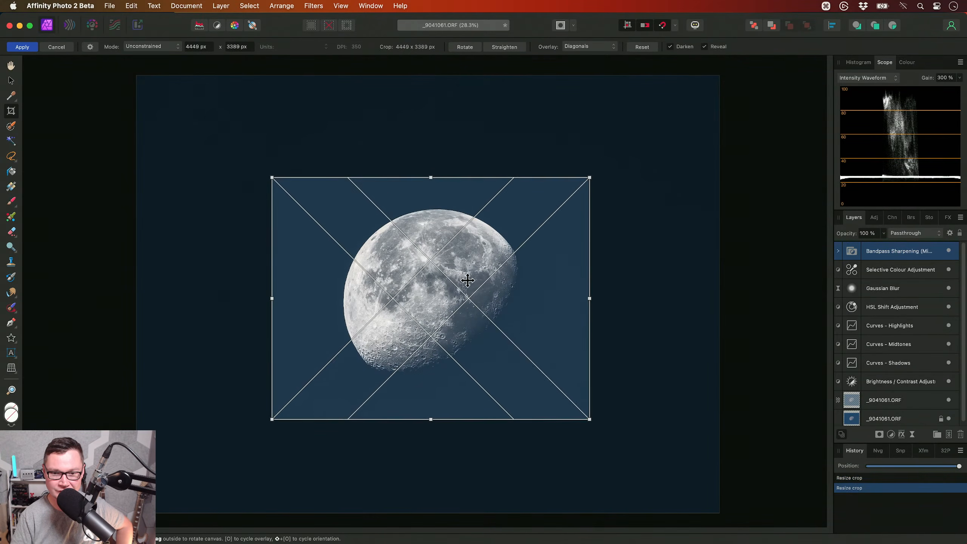
pyautogui.moveTo(431, 419); pyautogui.dragTo(430, 452)
pyautogui.moveTo(481, 391); pyautogui.dragTo(476, 371)
pyautogui.moveTo(585, 433); pyautogui.dragTo(494, 355)
pyautogui.moveTo(429, 277); pyautogui.dragTo(469, 309)
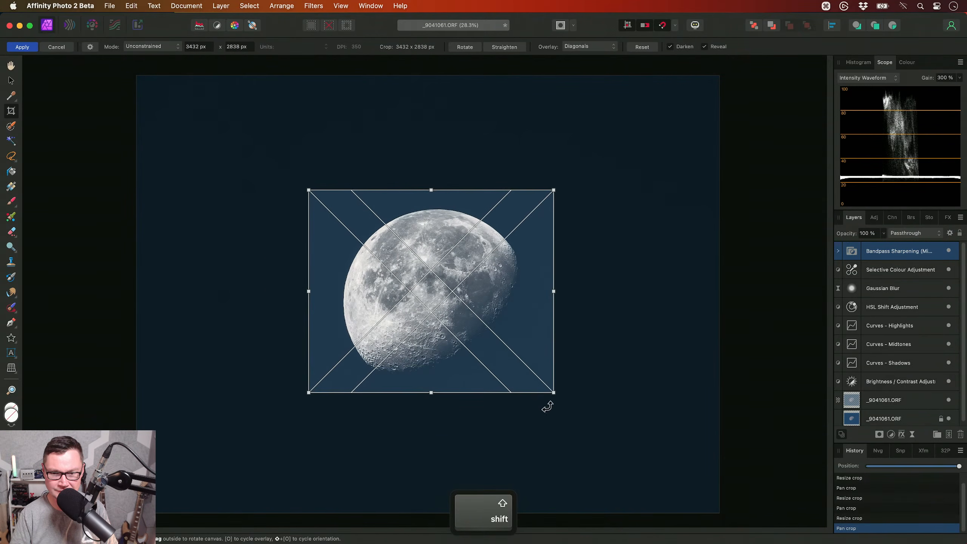
pyautogui.moveTo(553, 392); pyautogui.dragTo(550, 395)
pyautogui.press('Return')
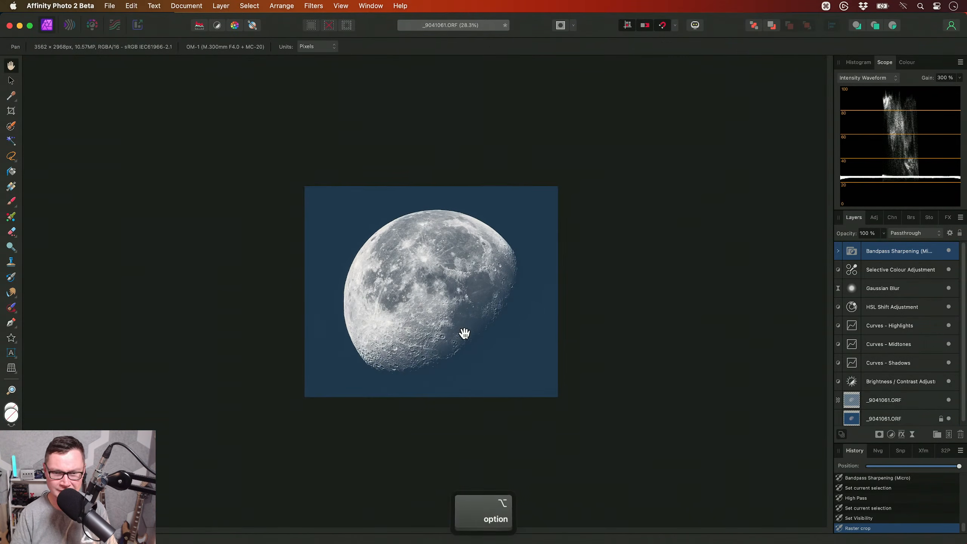
# - Crop again, extending the frame's lower edge so the image is about 3562 x 3091 px
pyautogui.scroll(-5, 463, 339)
pyautogui.scroll(-2, 514, 369)
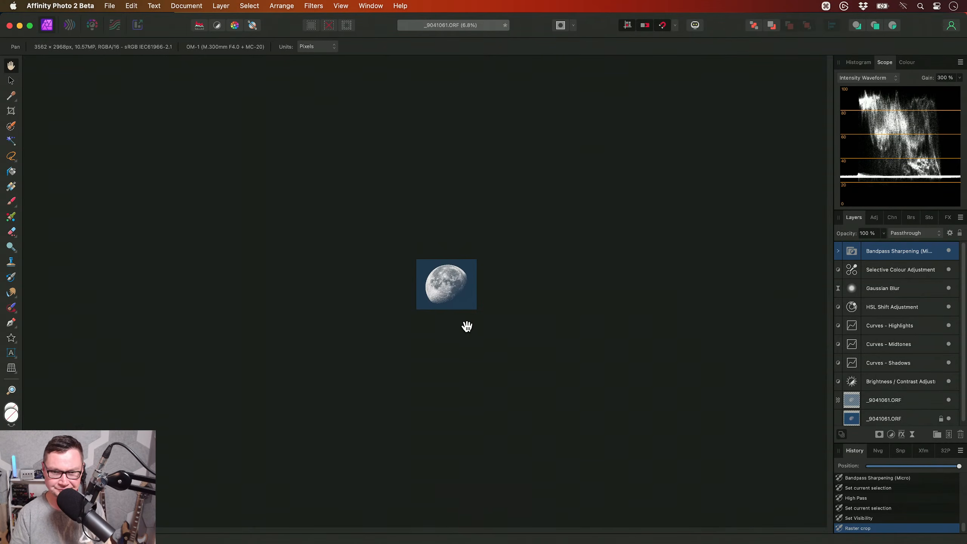
pyautogui.scroll(2, 467, 328)
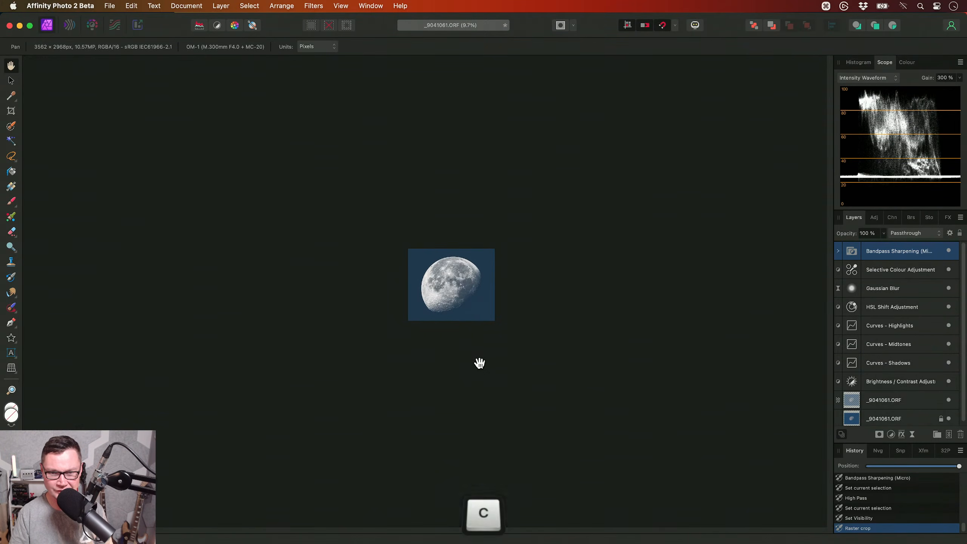
pyautogui.press('c')
pyautogui.moveTo(452, 321); pyautogui.dragTo(452, 322)
pyautogui.press('alt')
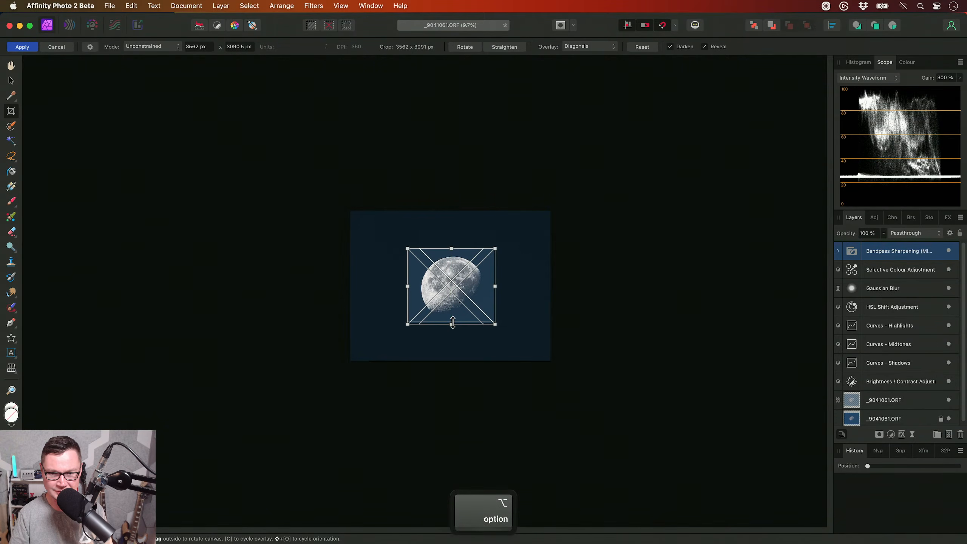
pyautogui.press('Return')
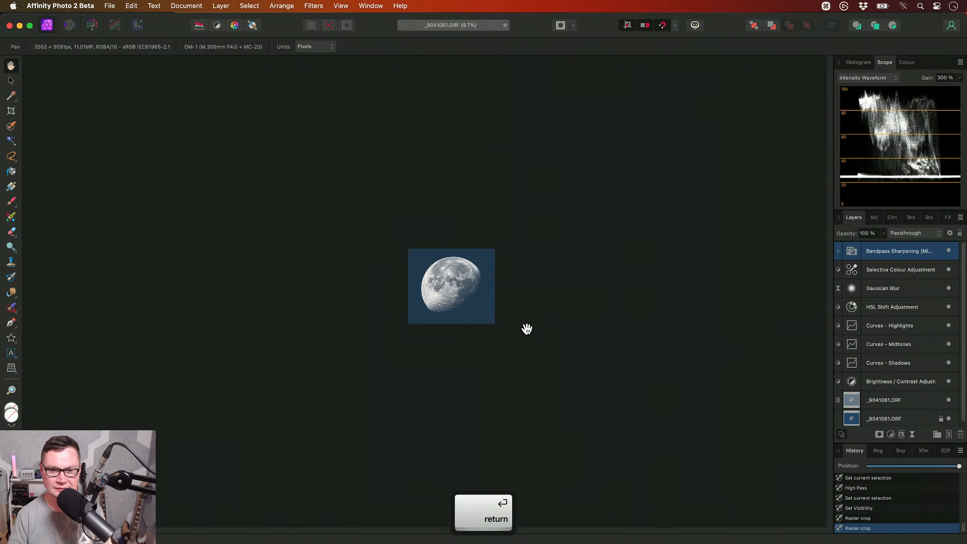
# - Extend the crop frame's upper edge so the image is about 3562 x 3178 px
pyautogui.press('c')
pyautogui.scroll(2, 457, 256)
pyautogui.moveTo(449, 245); pyautogui.dragTo(450, 243)
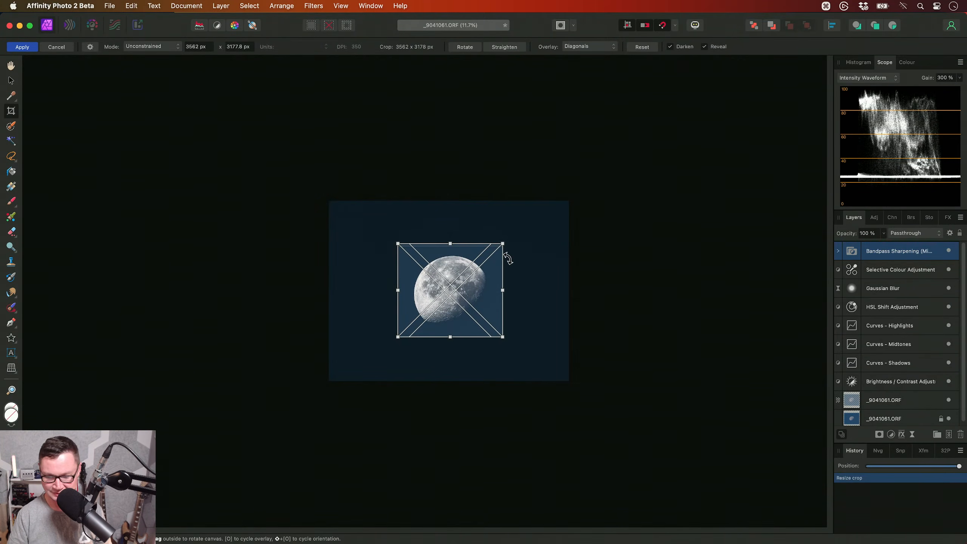
pyautogui.hotkey('shift', 'Return')
pyautogui.scroll(-2, 477, 350)
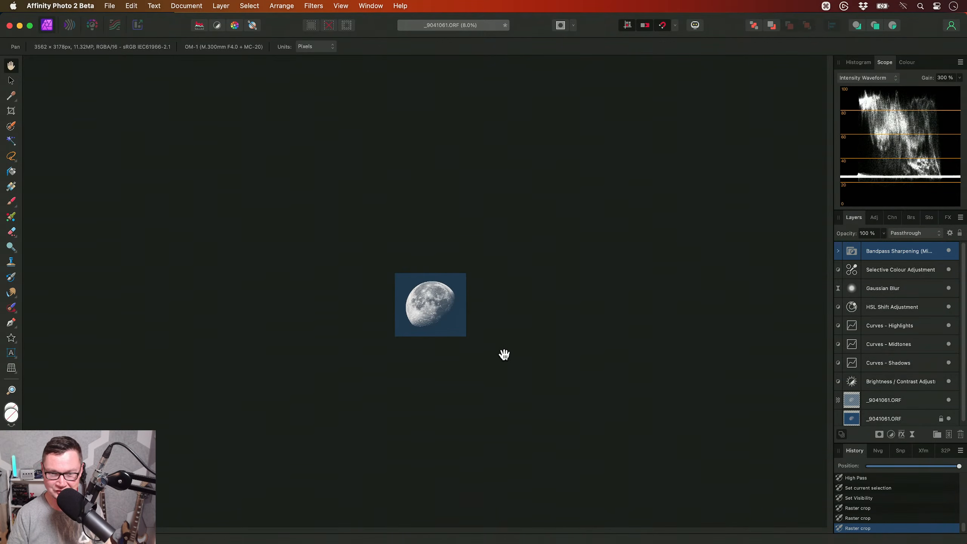
# - Save the moon document in the Documents folder as _9041061 and close it
pyautogui.scroll(5, 454, 323)
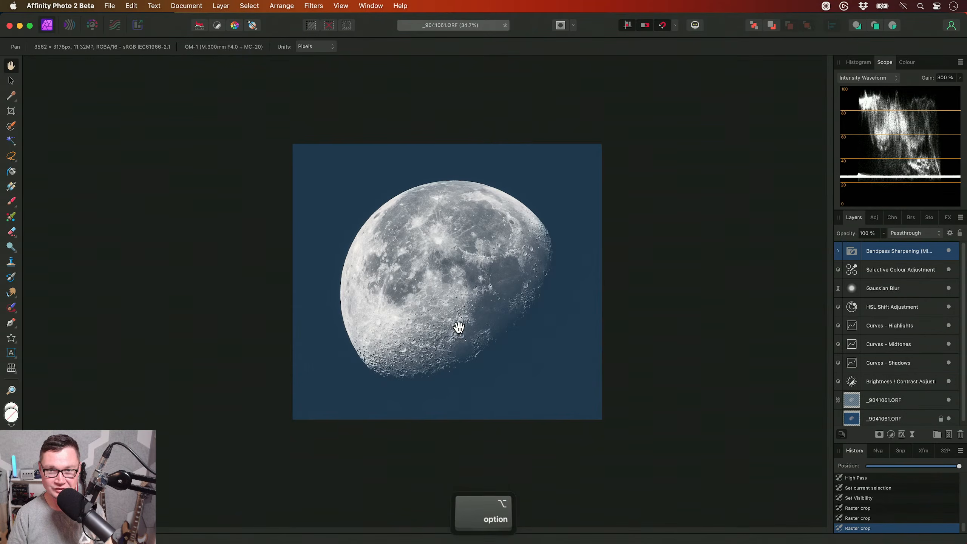
pyautogui.scroll(1, 459, 327)
pyautogui.press('super')
pyautogui.press('super+s')
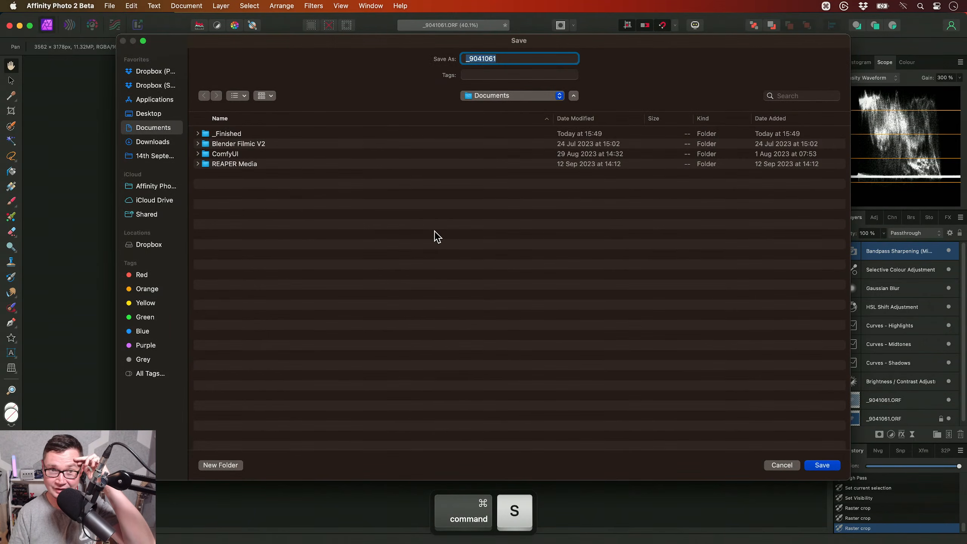
pyautogui.press('Return')
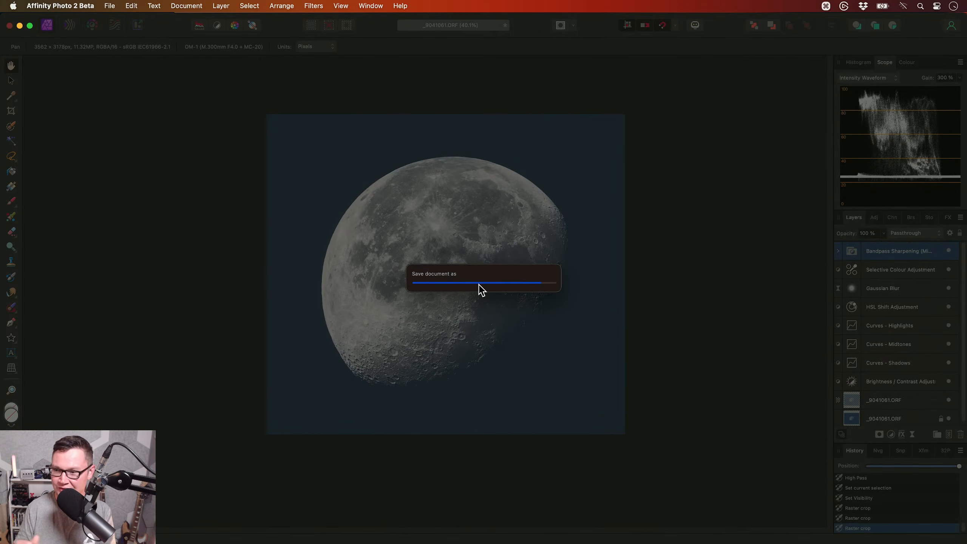
pyautogui.press('super+w')
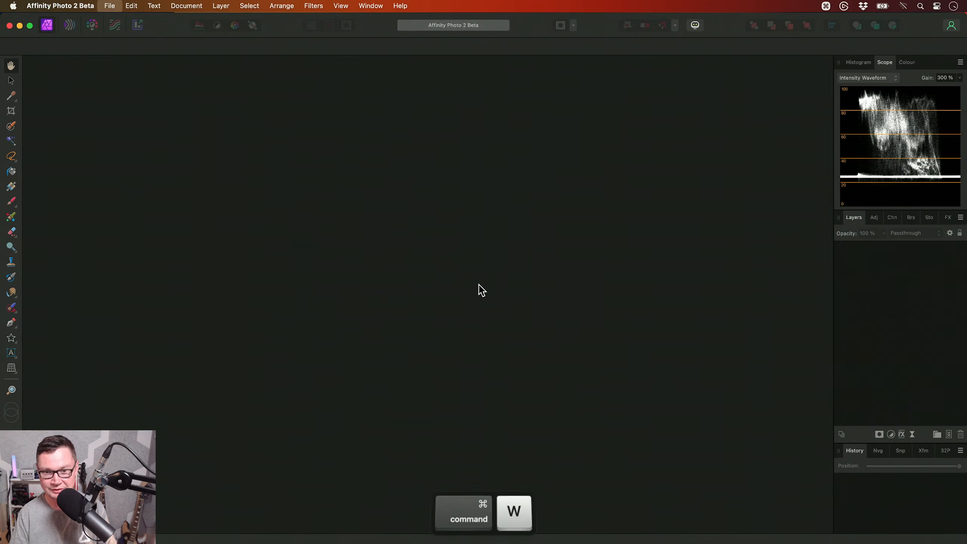
# - Switch to Finder, enlarge its window and open the raw photo _B260245.ORF from the Peacock folder in Affinity Photo 2 Beta
pyautogui.press('super+Tab')
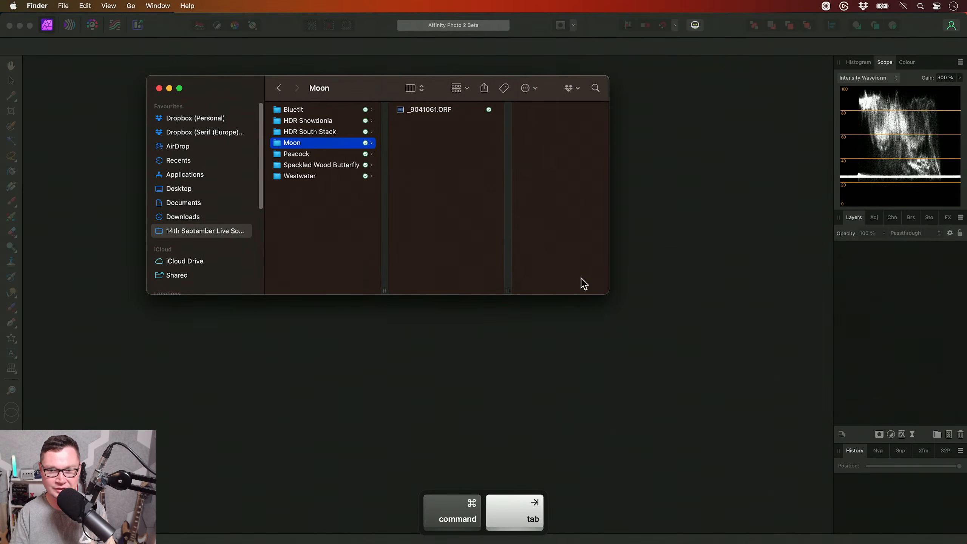
pyautogui.moveTo(609, 296); pyautogui.dragTo(710, 406)
pyautogui.click(340, 175)
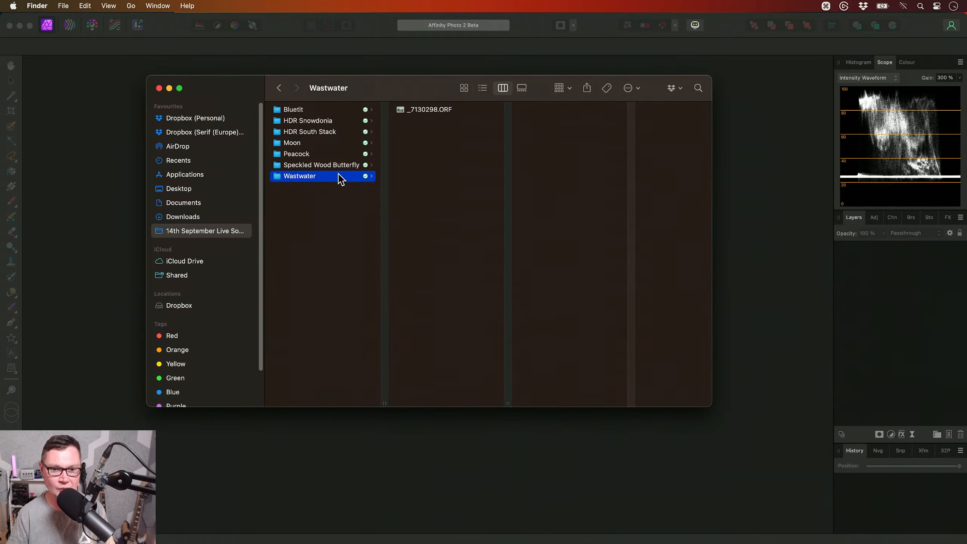
pyautogui.press('Up')
pyautogui.press('Up')
pyautogui.press('Right')
pyautogui.moveTo(460, 119); pyautogui.dragTo(522, 291)
pyautogui.press('super+Tab')
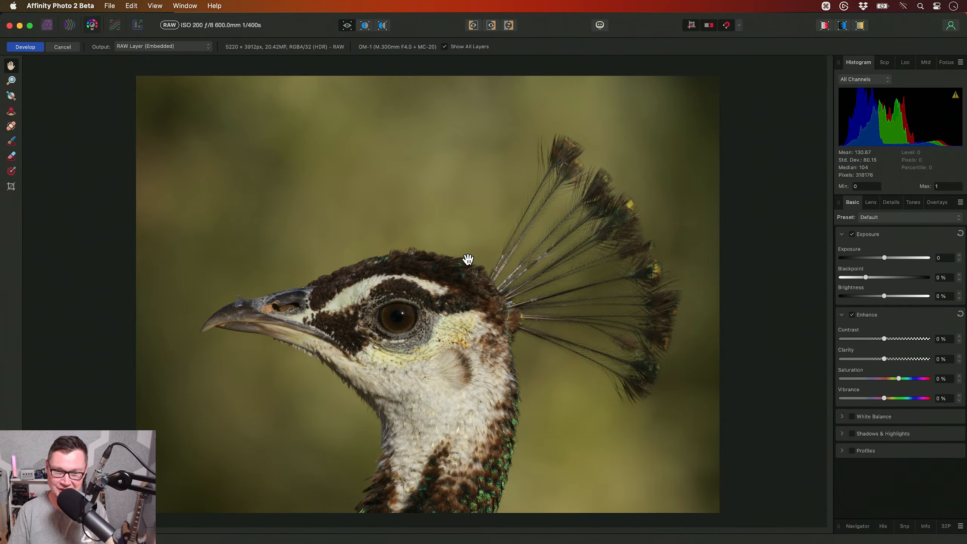
# - Set the peacock photo's blackpoint to -4 % and develop it
pyautogui.moveTo(865, 277); pyautogui.dragTo(855, 279)
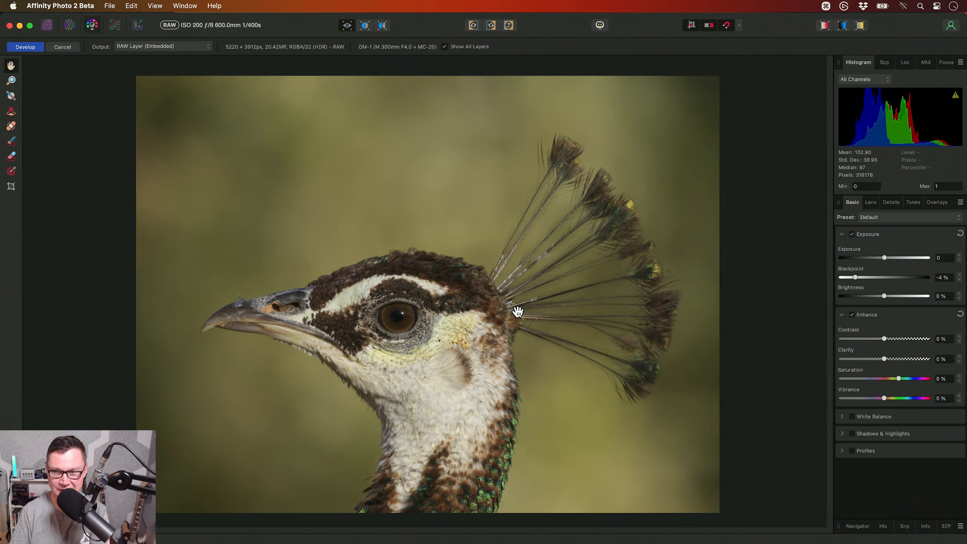
pyautogui.click(38, 49)
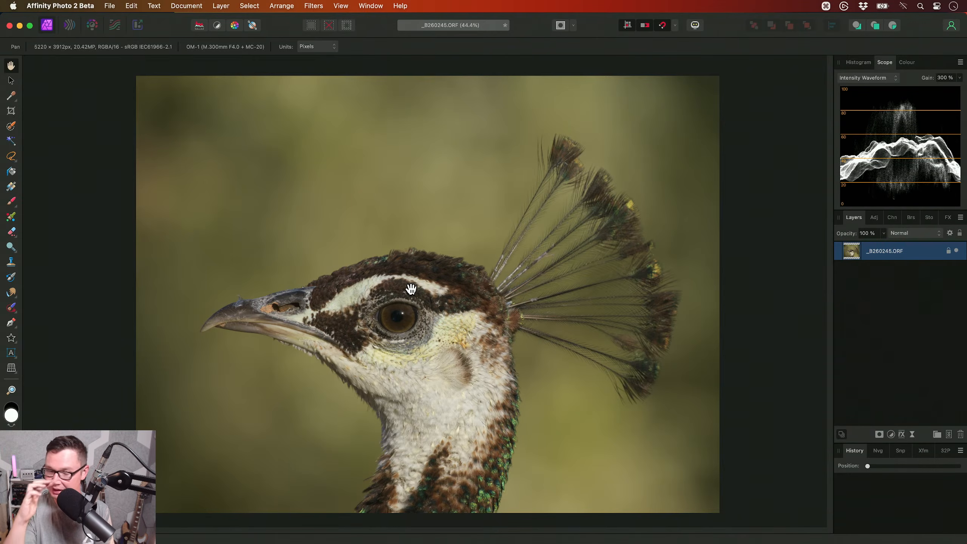
# - Select the bird's head and beak with a resized Selection Brush, leaving out the crest feathers
pyautogui.press('w')
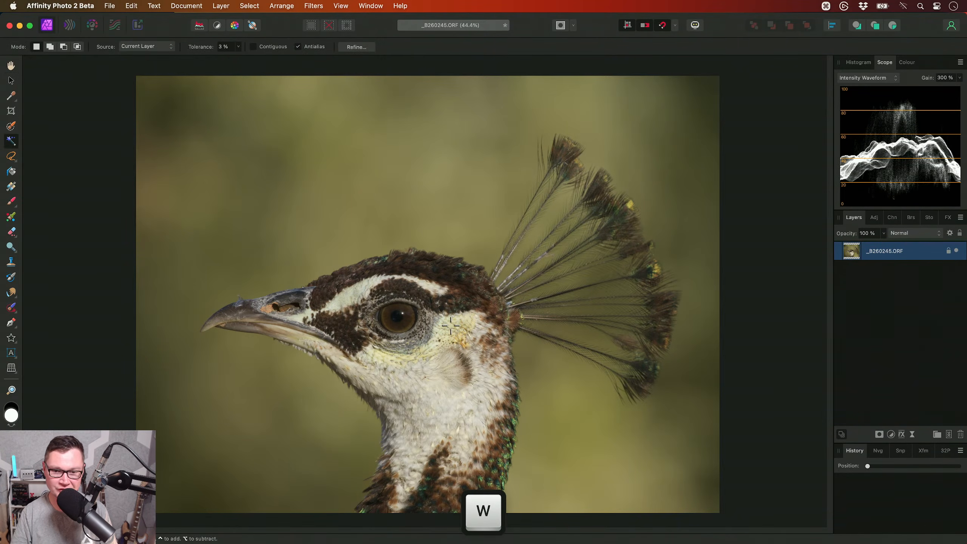
pyautogui.press('w')
pyautogui.press(']')
pyautogui.press(']')
pyautogui.press(']')
pyautogui.press(']')
pyautogui.press(']')
pyautogui.press(']')
pyautogui.press(']')
pyautogui.press(']')
pyautogui.press(']')
pyautogui.press(']')
pyautogui.press(']')
pyautogui.press(']')
pyautogui.press(']')
pyautogui.press(']')
pyautogui.press(']')
pyautogui.press(']')
pyautogui.press(']')
pyautogui.moveTo(420, 305)
pyautogui.mouseDown()
pyautogui.moveTo(449, 290)
pyautogui.moveTo(482, 328)
pyautogui.moveTo(343, 307)
pyautogui.moveTo(364, 296)
pyautogui.moveTo(293, 317)
pyautogui.moveTo(219, 317)
pyautogui.moveTo(319, 291)
pyautogui.mouseUp()
pyautogui.press('[')
pyautogui.press('[')
pyautogui.press('[')
pyautogui.press('[')
pyautogui.press('[')
pyautogui.press('[')
pyautogui.press('[')
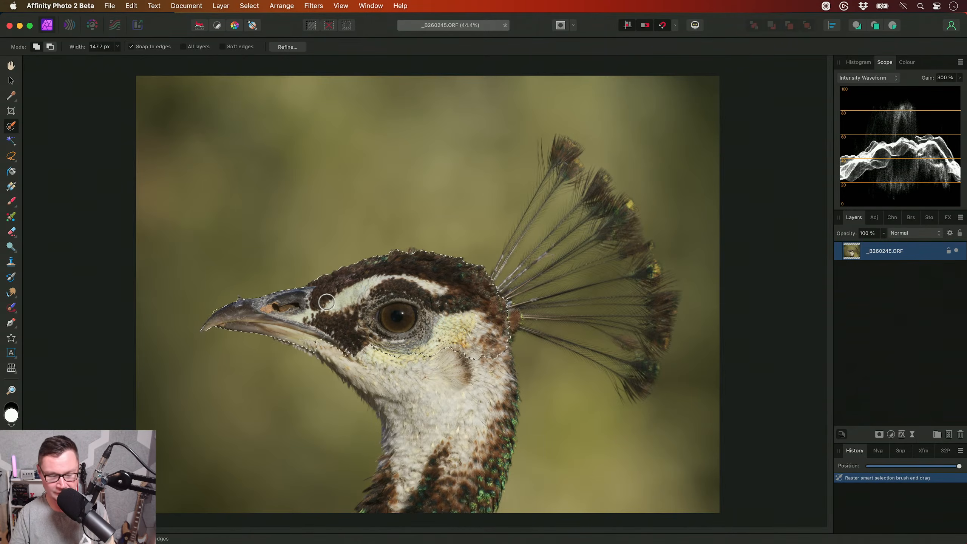
# - Show the selection as a quick mask overlay and brush the throat and neck into it with a larger brush
pyautogui.press('q')
pyautogui.press(']')
pyautogui.press(']')
pyautogui.press(']')
pyautogui.press(']')
pyautogui.press(']')
pyautogui.moveTo(366, 335)
pyautogui.mouseDown()
pyautogui.moveTo(383, 355)
pyautogui.moveTo(417, 378)
pyautogui.moveTo(476, 358)
pyautogui.moveTo(481, 406)
pyautogui.moveTo(490, 360)
pyautogui.moveTo(482, 462)
pyautogui.moveTo(461, 496)
pyautogui.moveTo(400, 487)
pyautogui.moveTo(396, 418)
pyautogui.mouseUp()
# - Add the lower beak, the back of the head and the neck's base to the selection with a smaller brush, and leave quick mask
pyautogui.press('[')
pyautogui.press('[')
pyautogui.press('[')
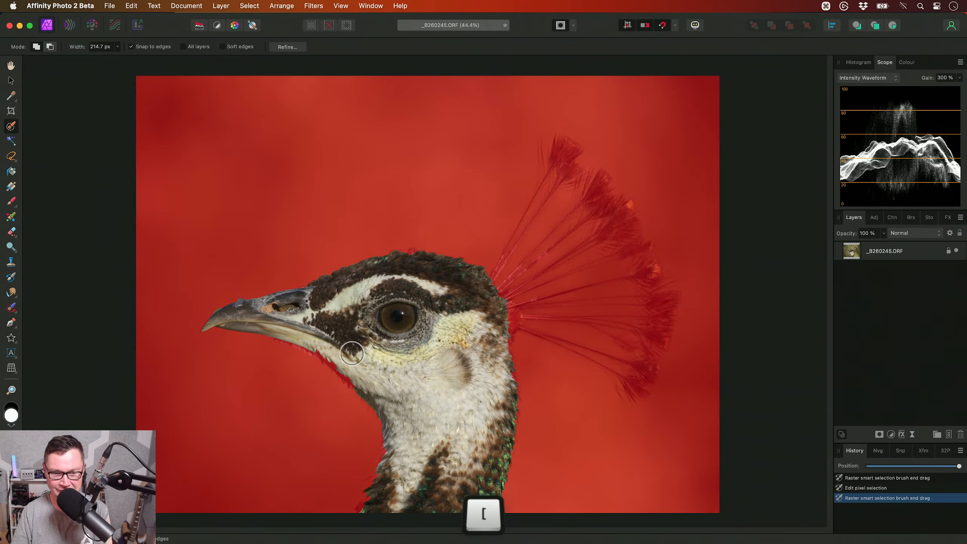
pyautogui.moveTo(281, 328); pyautogui.dragTo(267, 326)
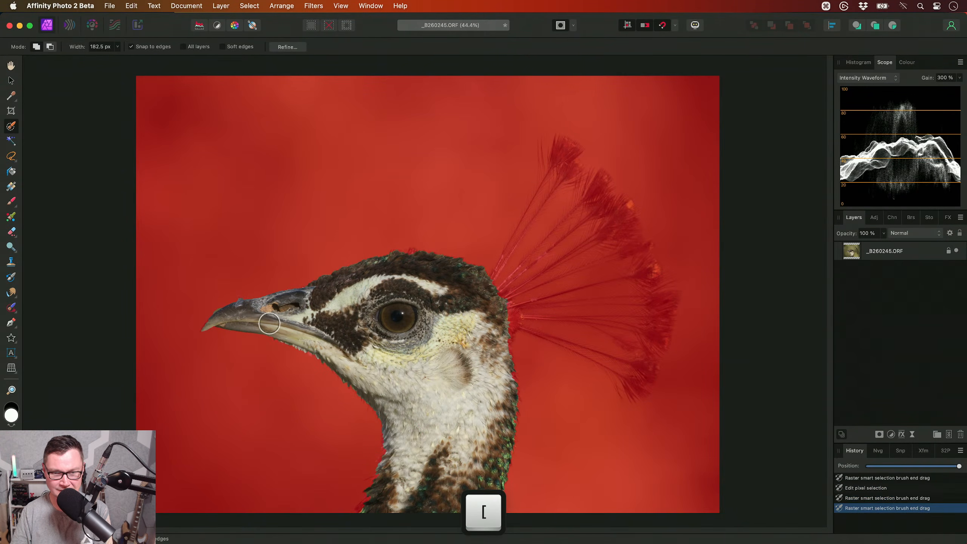
pyautogui.click(501, 328)
pyautogui.hscroll(3, 501, 329)
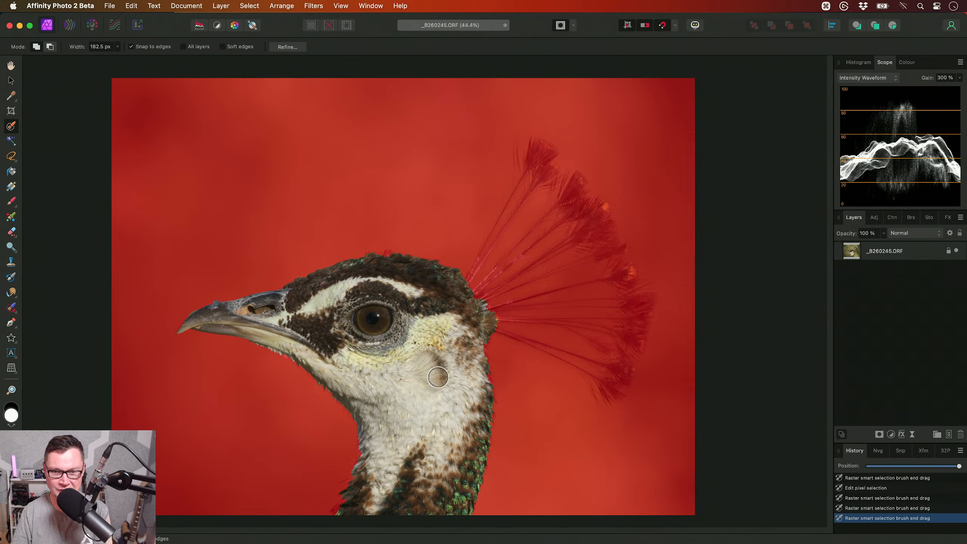
pyautogui.press('[')
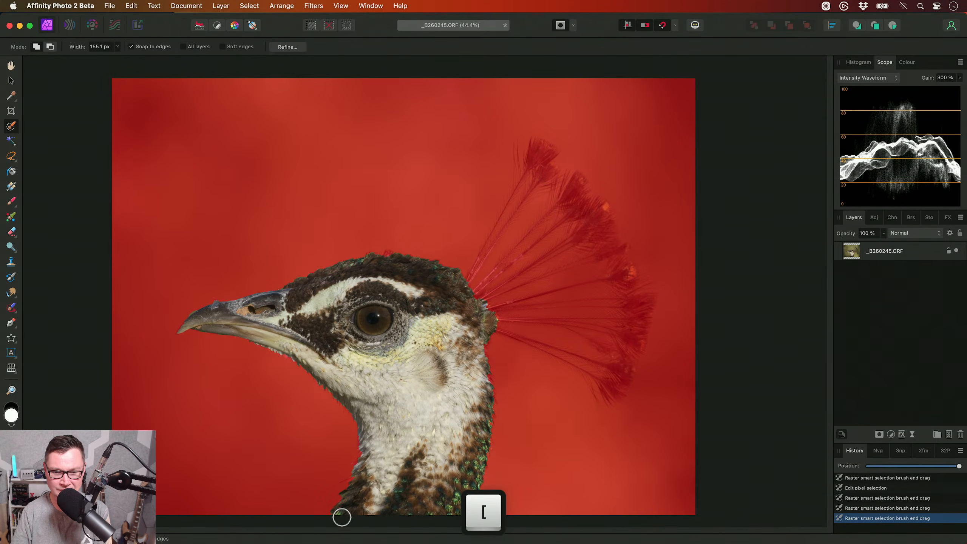
pyautogui.click(341, 517)
pyautogui.press(']')
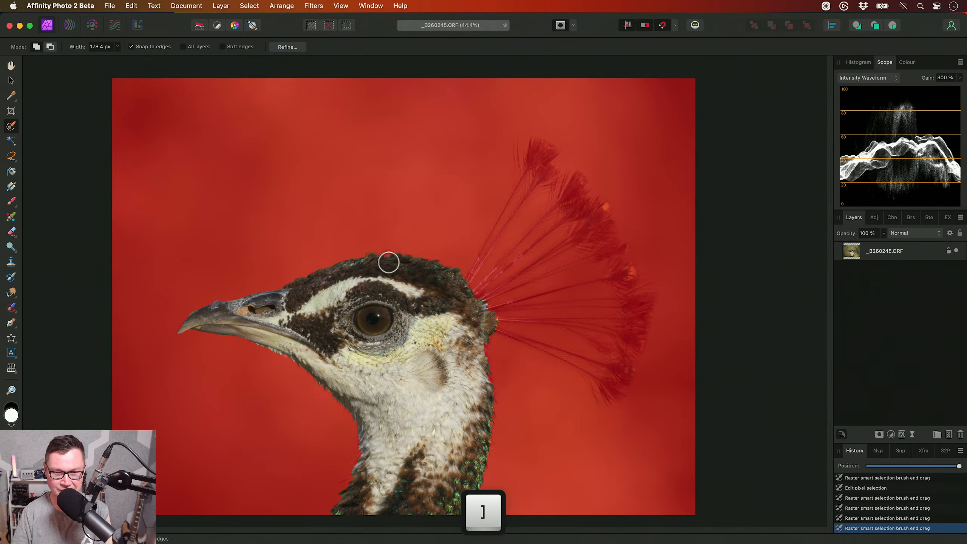
pyautogui.press('q')
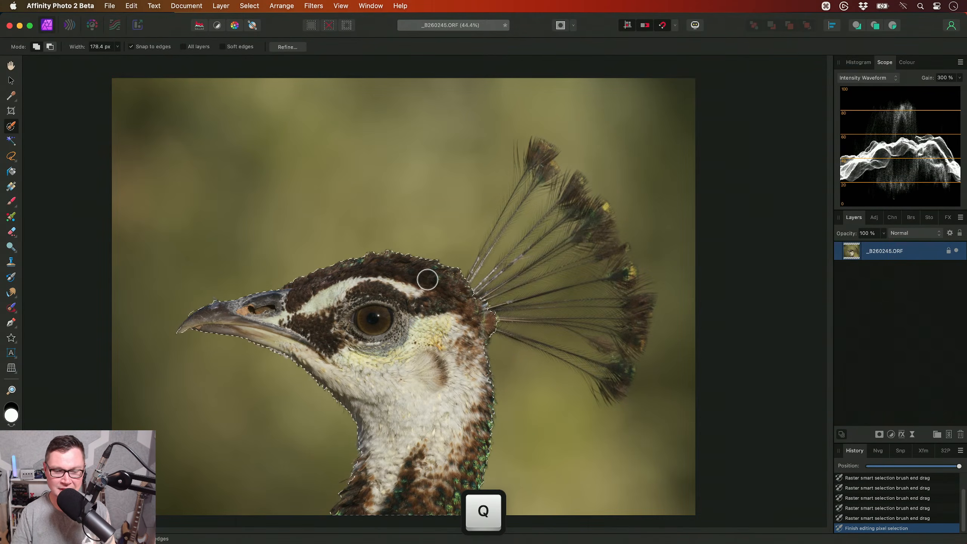
# - Start refining the selection and brush the Matte adjustment along the top of the head with an enlarged 116 px brush
pyautogui.click(288, 47)
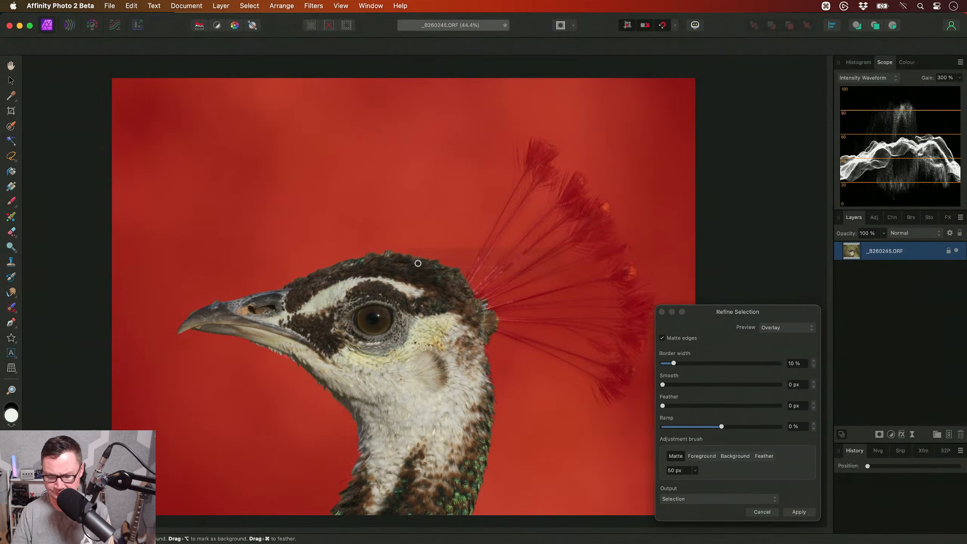
pyautogui.press(']')
pyautogui.press(']')
pyautogui.press(']')
pyautogui.press(']')
pyautogui.press(']')
pyautogui.press(']')
pyautogui.moveTo(368, 259)
pyautogui.mouseDown()
pyautogui.moveTo(402, 249)
pyautogui.moveTo(444, 264)
pyautogui.mouseUp()
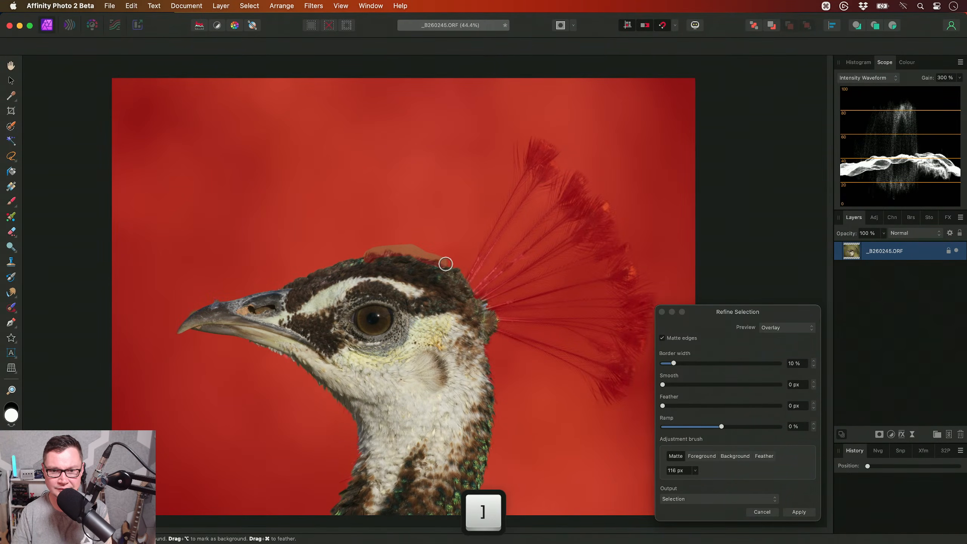
# - Brush the matte refinement down the back of the head and the rear edge of the neck
pyautogui.scroll(5, 463, 271)
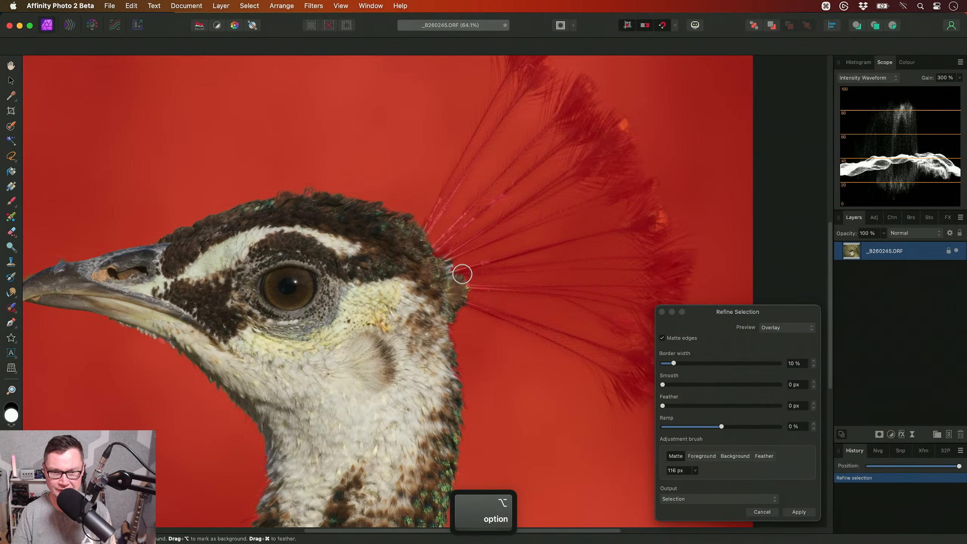
pyautogui.moveTo(462, 271)
pyautogui.mouseDown()
pyautogui.moveTo(466, 309)
pyautogui.moveTo(455, 343)
pyautogui.moveTo(481, 422)
pyautogui.mouseUp()
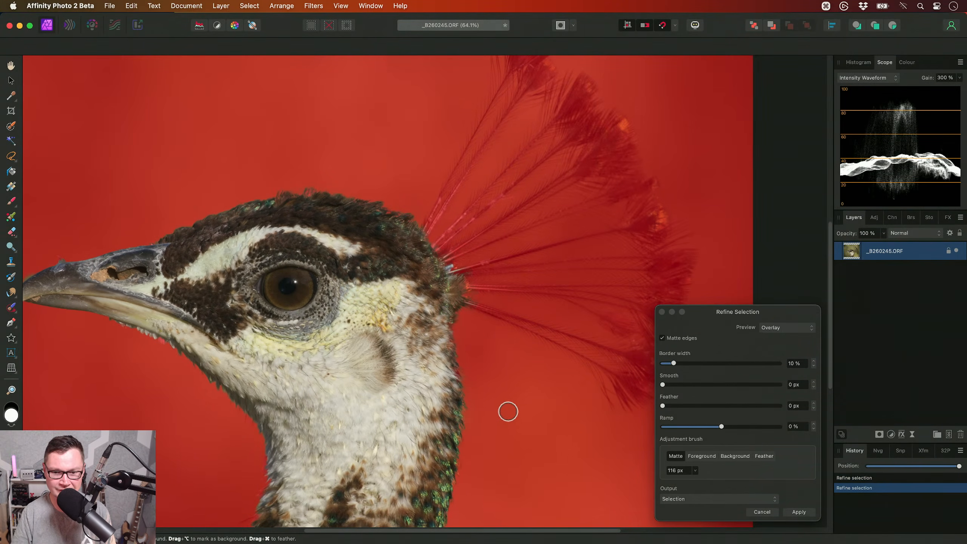
pyautogui.scroll(-5, 480, 314)
pyautogui.moveTo(470, 322)
pyautogui.mouseDown()
pyautogui.moveTo(457, 405)
pyautogui.moveTo(433, 460)
pyautogui.mouseUp()
# - Brush the matte refinement along the throat and the front edge of the neck, and apply the refined selection
pyautogui.hscroll(-3, 290, 258)
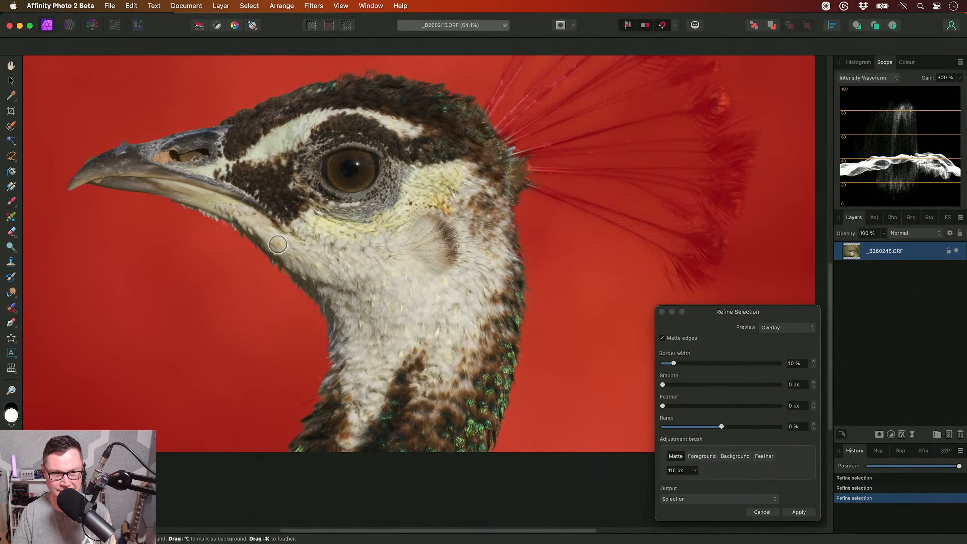
pyautogui.moveTo(220, 220); pyautogui.dragTo(317, 308)
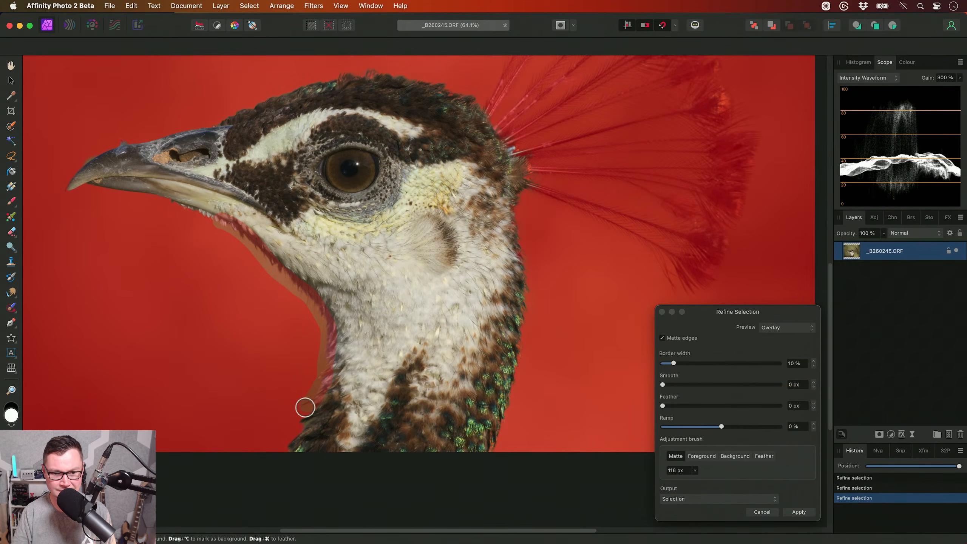
pyautogui.moveTo(287, 445); pyautogui.dragTo(280, 459)
pyautogui.scroll(3, 338, 369)
pyautogui.hscroll(-3, 338, 369)
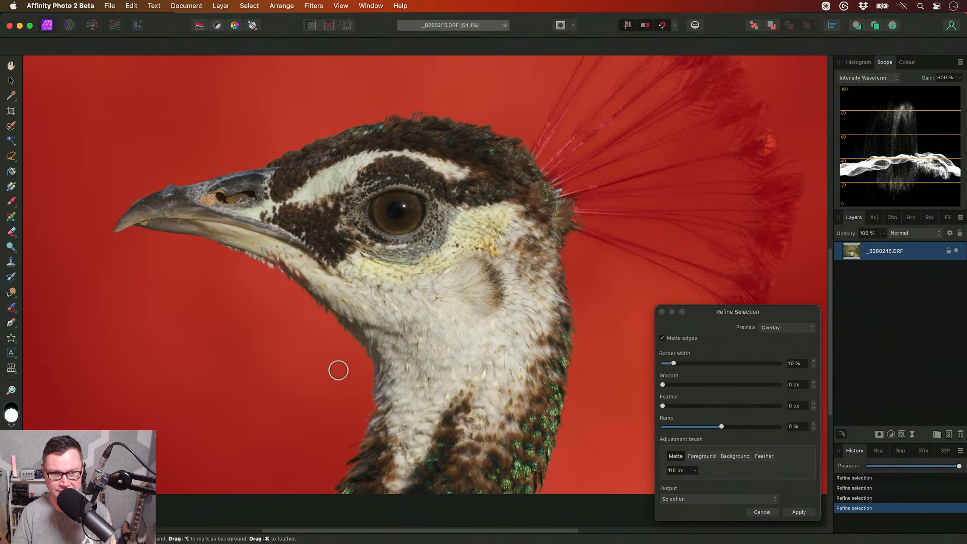
pyautogui.scroll(-3, 363, 383)
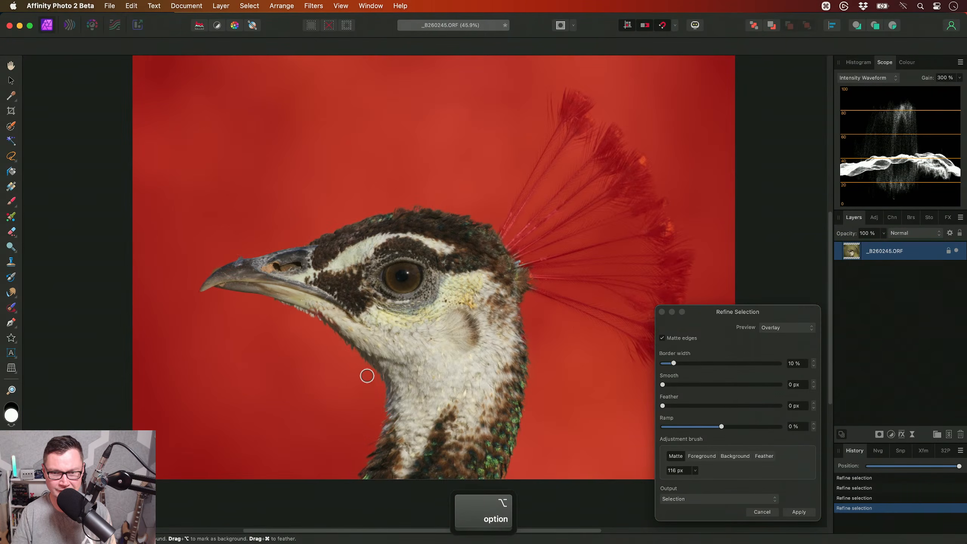
pyautogui.click(809, 511)
pyautogui.press('super+0')
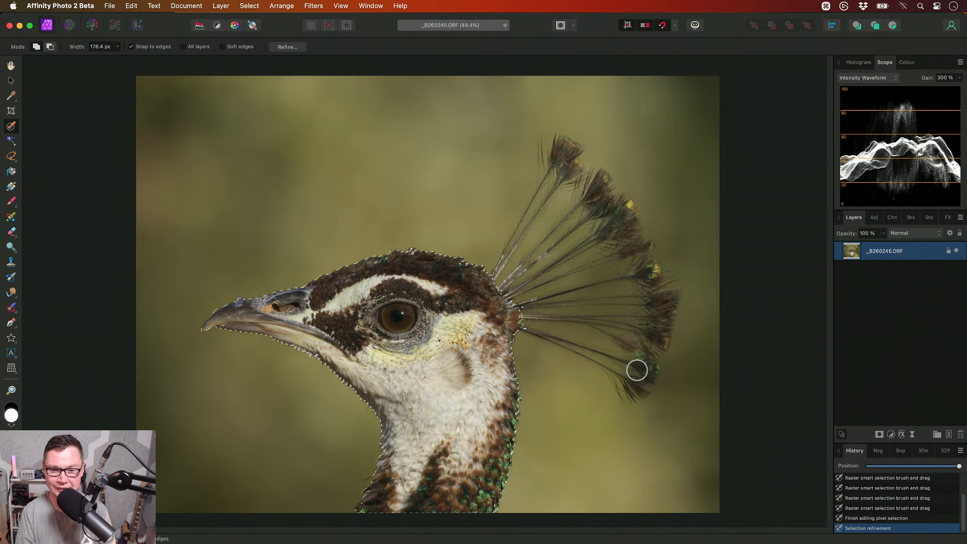
# - Add Curves and HSL adjustments masked to the selected bird, and the same pair masked to the background by inverting the selection
pyautogui.press('super+m')
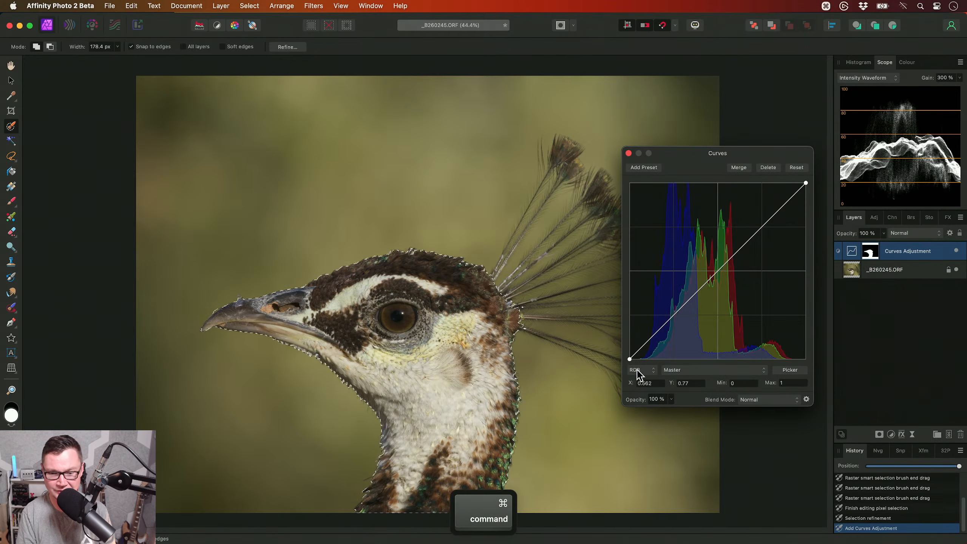
pyautogui.press('super+u')
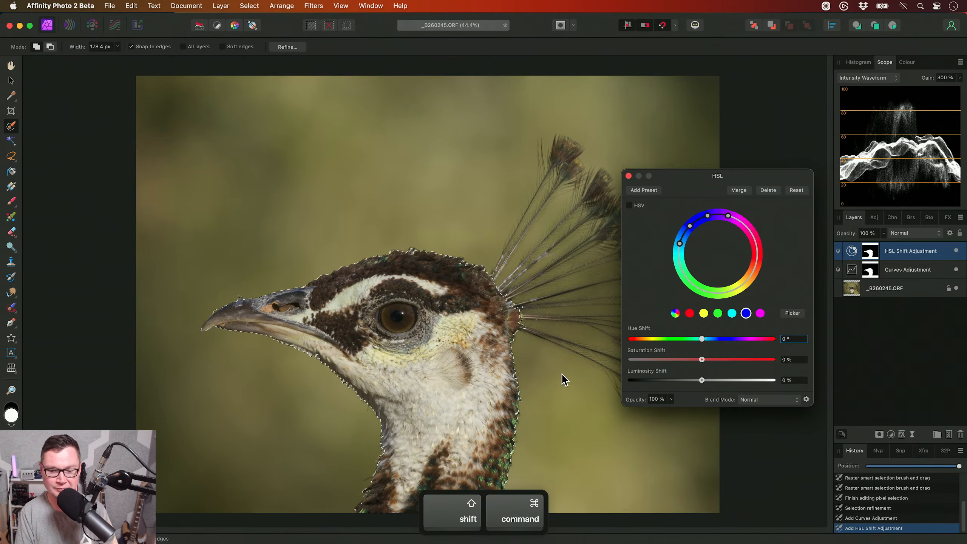
pyautogui.press('shift+super+i')
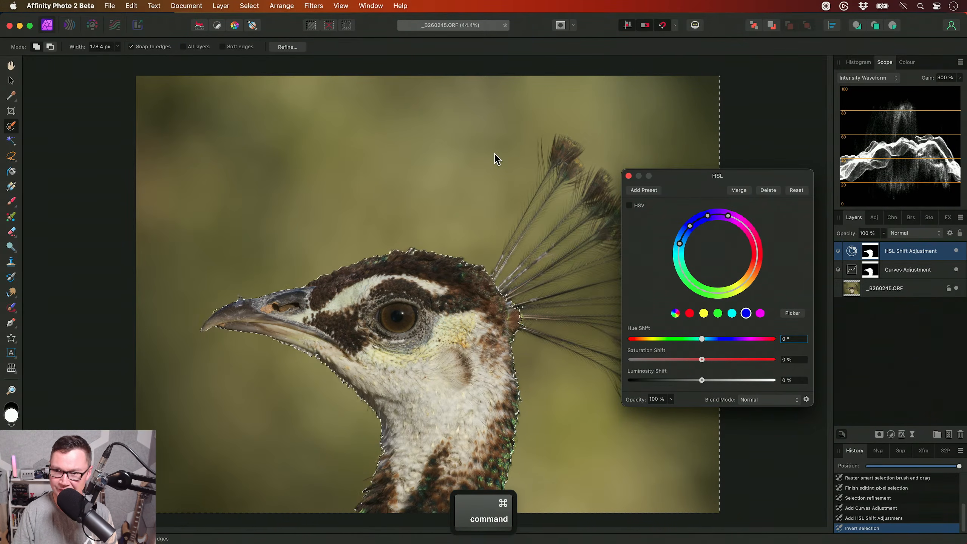
pyautogui.press('super+m')
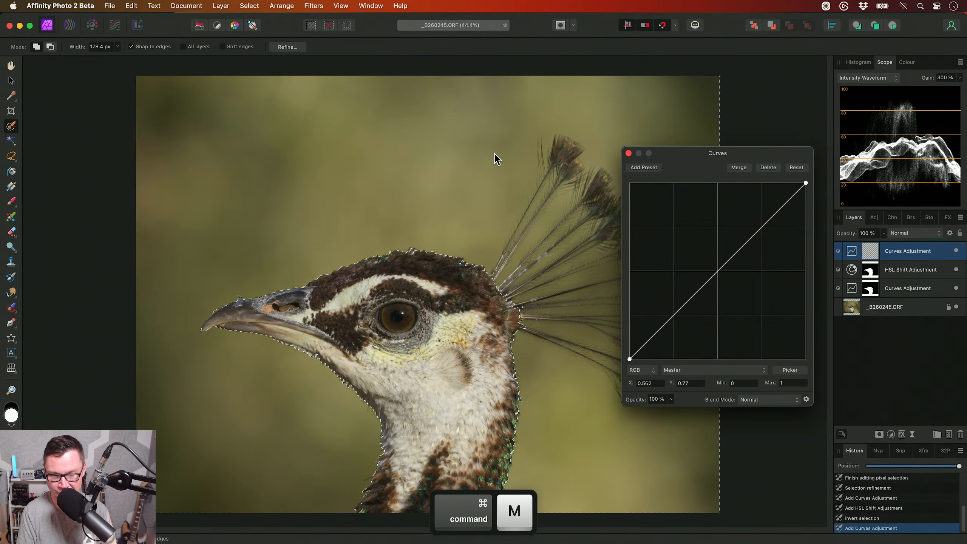
pyautogui.press('super+u')
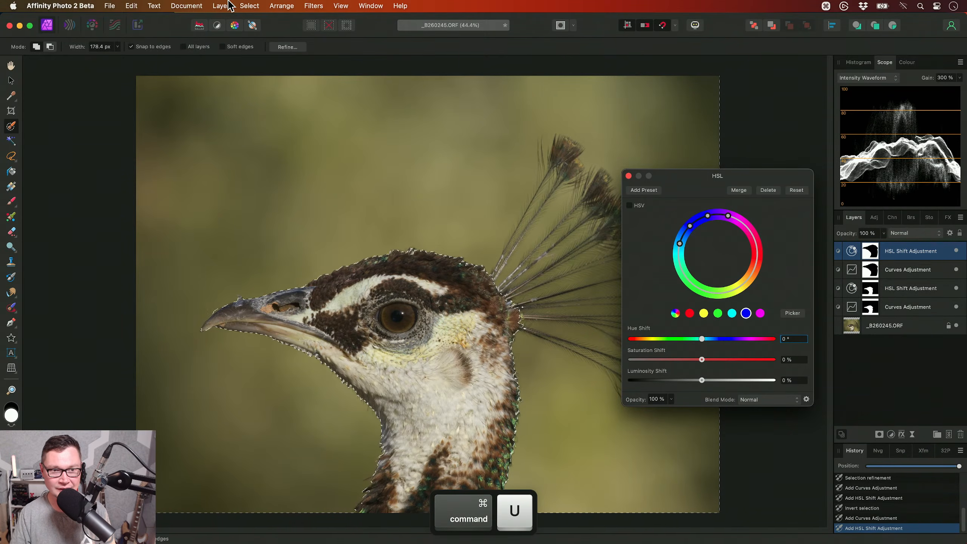
# - Add a live Denoise filter masked to the background and deselect the pixel selection
pyautogui.click(229, 5)
pyautogui.moveTo(289, 147)
pyautogui.moveTo(394, 183)
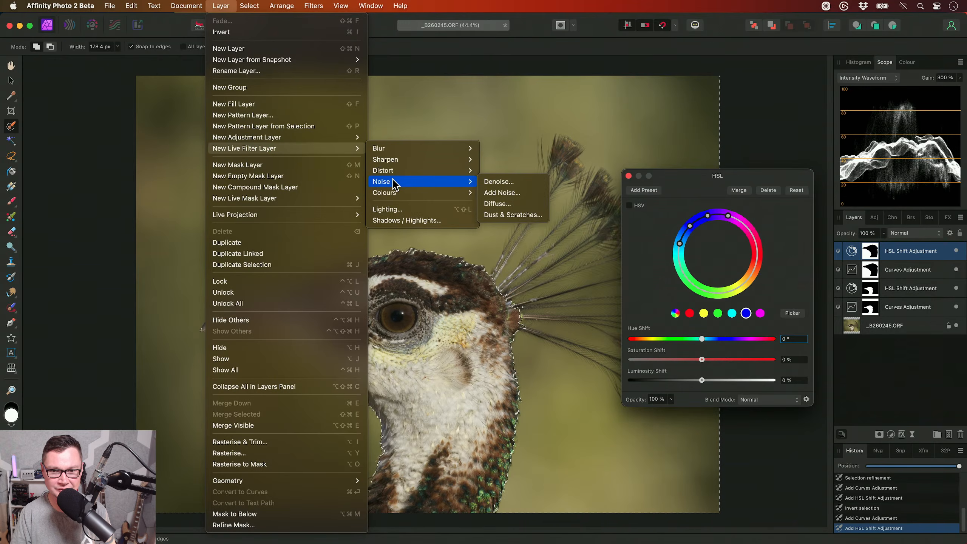
pyautogui.click(520, 183)
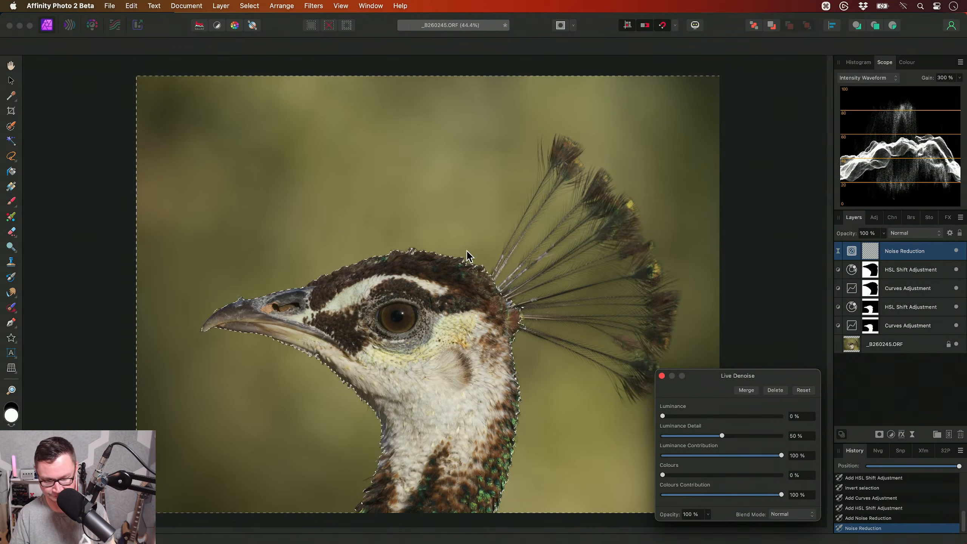
pyautogui.press('super+d')
pyautogui.press('h')
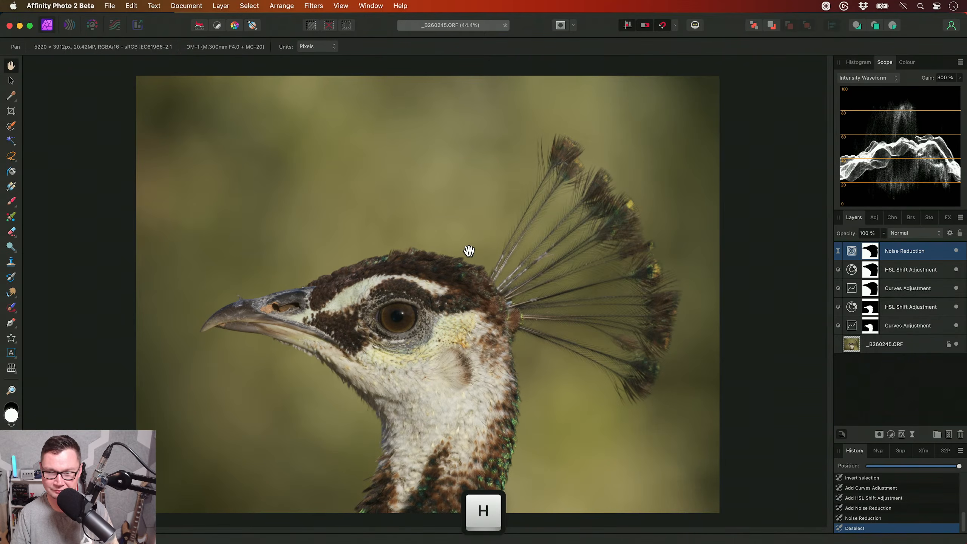
# - Set the luminance of the background's Noise Reduction filter to 100 %, check the smoothed background up close and close the filter's settings
pyautogui.scroll(3, 471, 251)
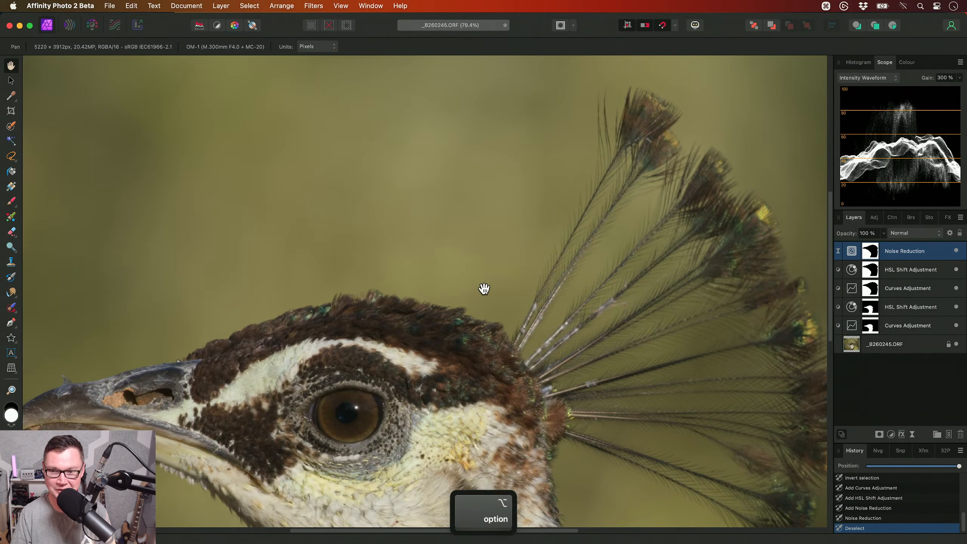
pyautogui.click(855, 250)
pyautogui.scroll(-5, 489, 228)
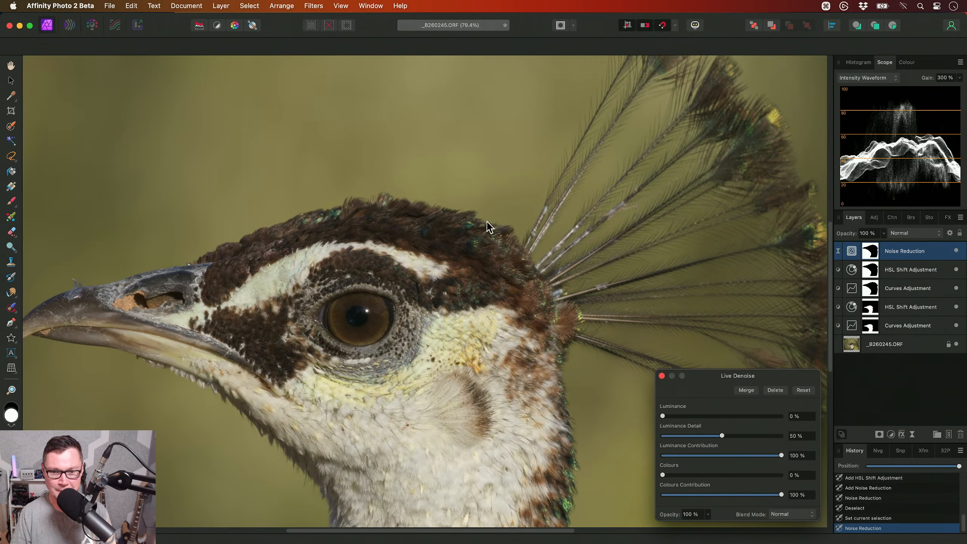
pyautogui.moveTo(467, 311); pyautogui.dragTo(486, 284)
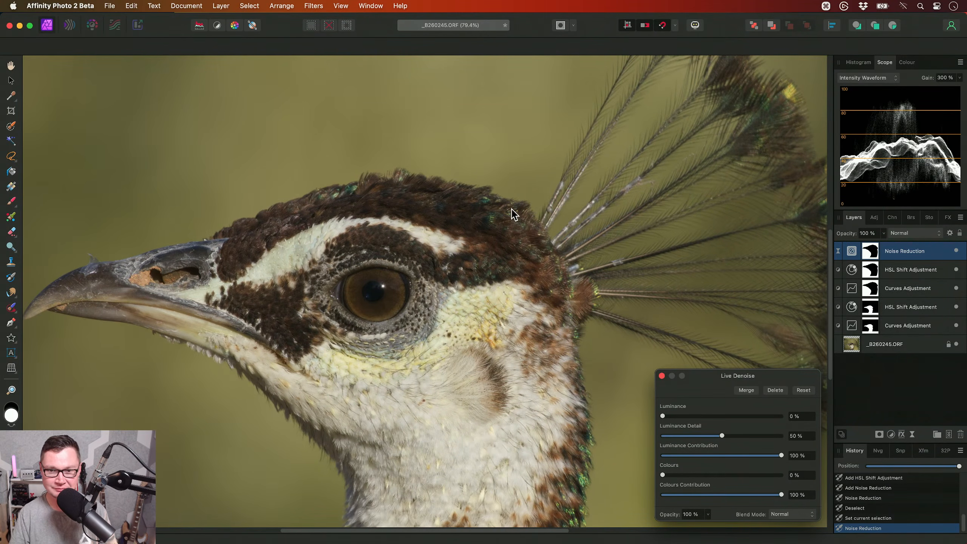
pyautogui.scroll(10, 497, 187)
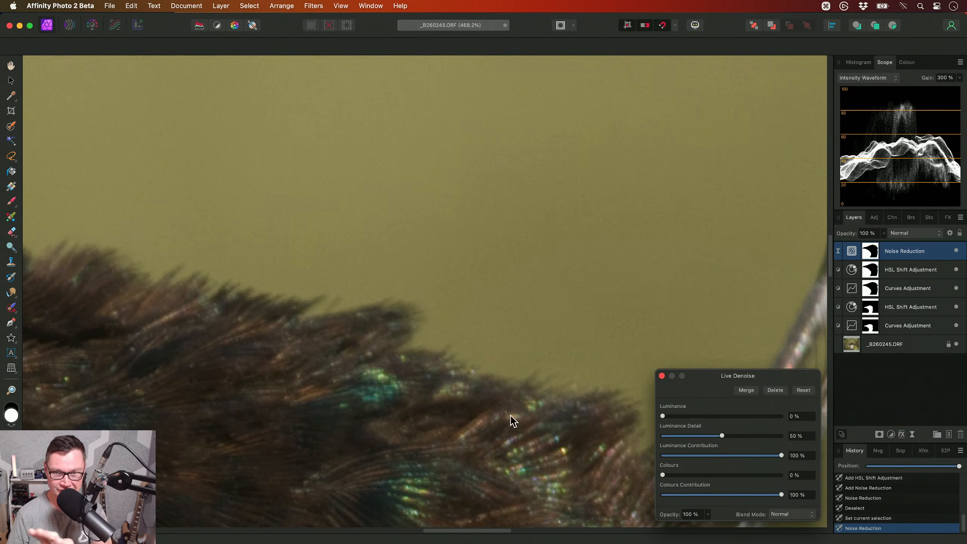
pyautogui.scroll(3, 440, 190)
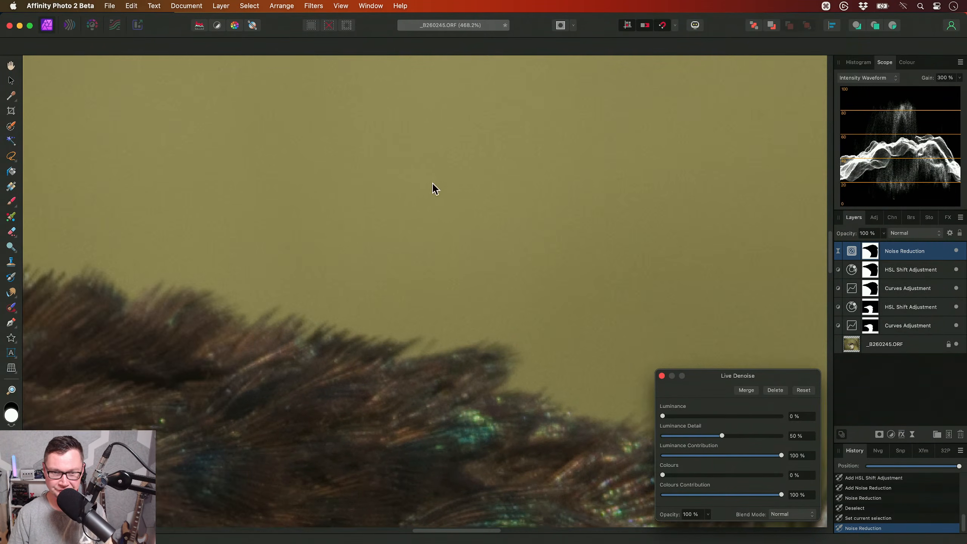
pyautogui.scroll(-3, 461, 337)
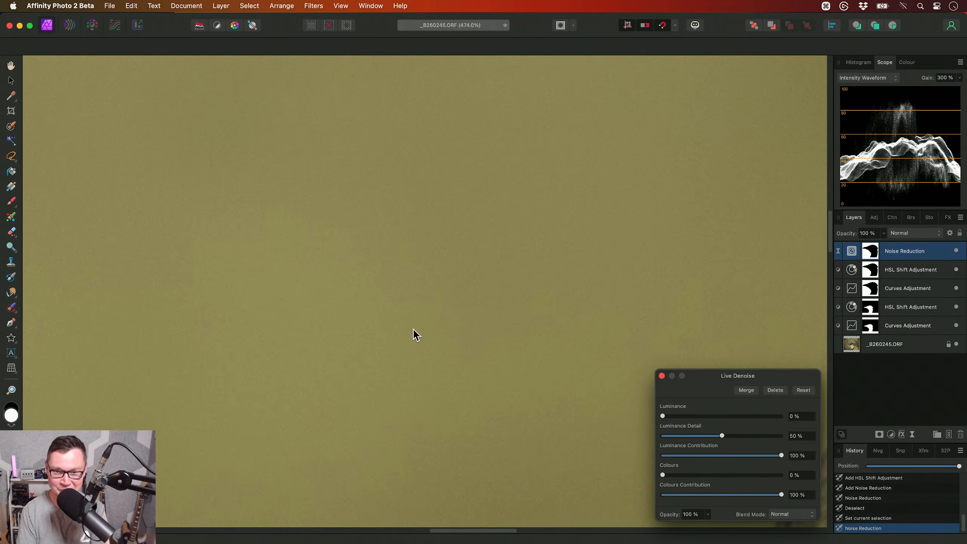
pyautogui.scroll(-3, 414, 330)
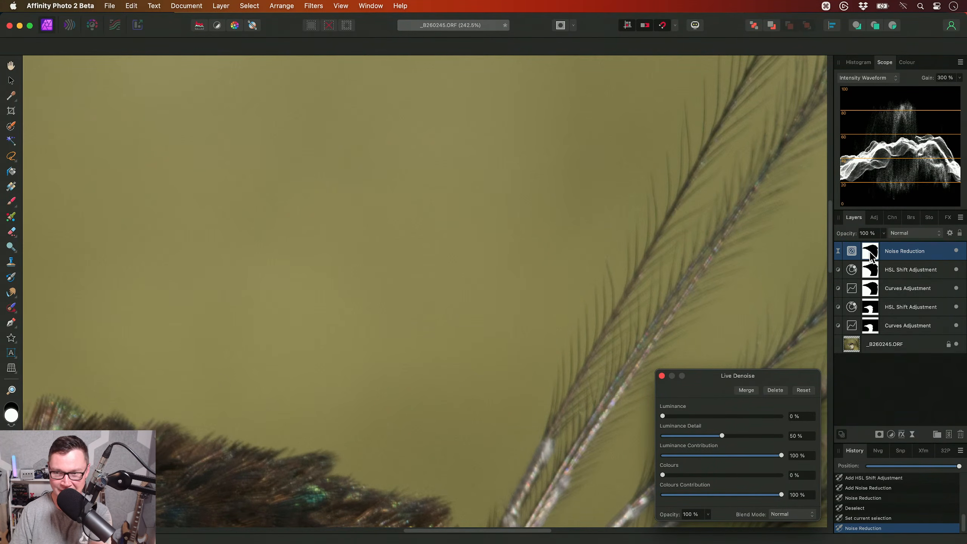
pyautogui.moveTo(668, 416); pyautogui.dragTo(849, 427)
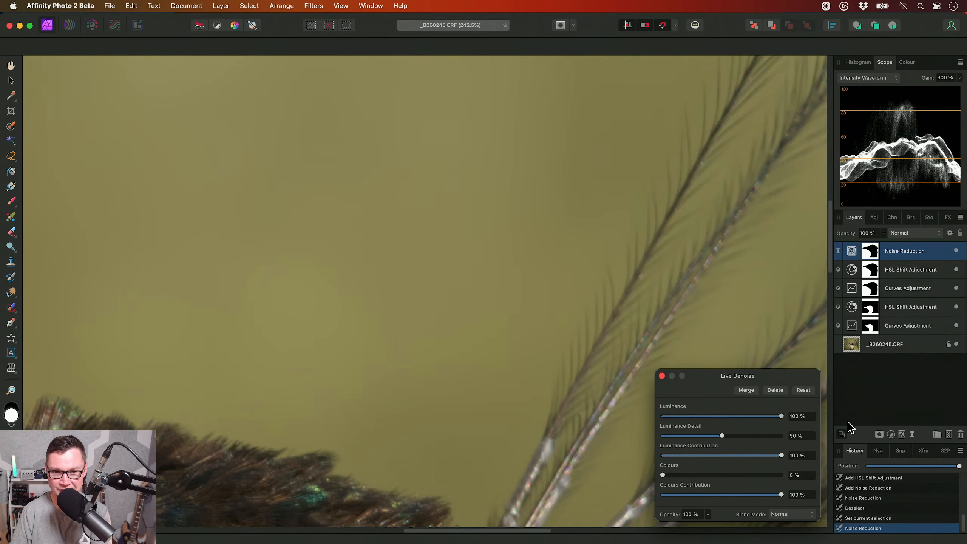
pyautogui.scroll(5, 472, 316)
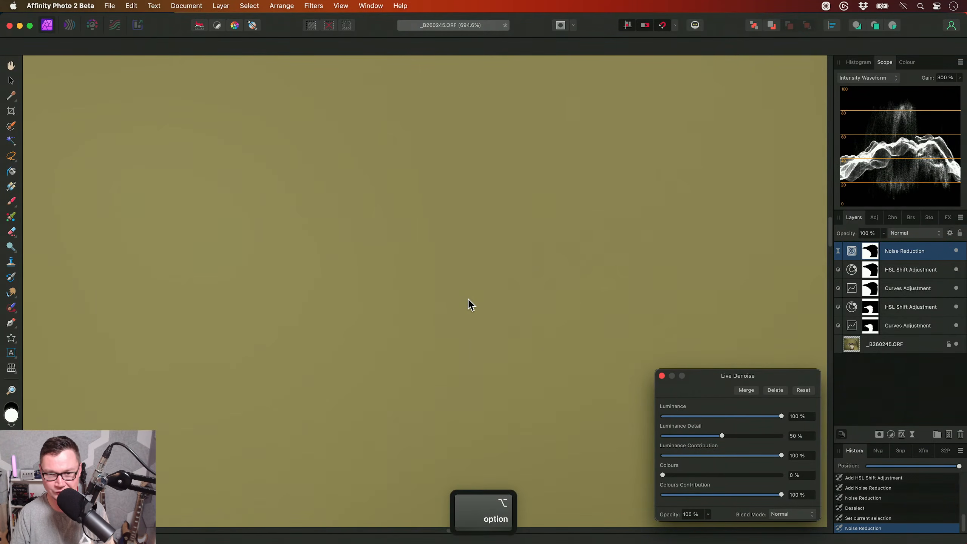
pyautogui.scroll(-5, 471, 308)
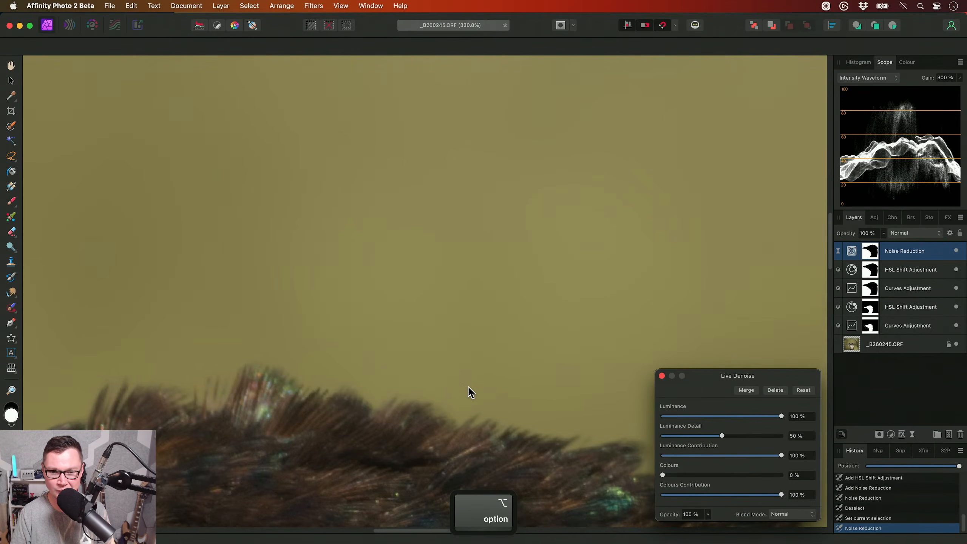
pyautogui.scroll(-3, 546, 230)
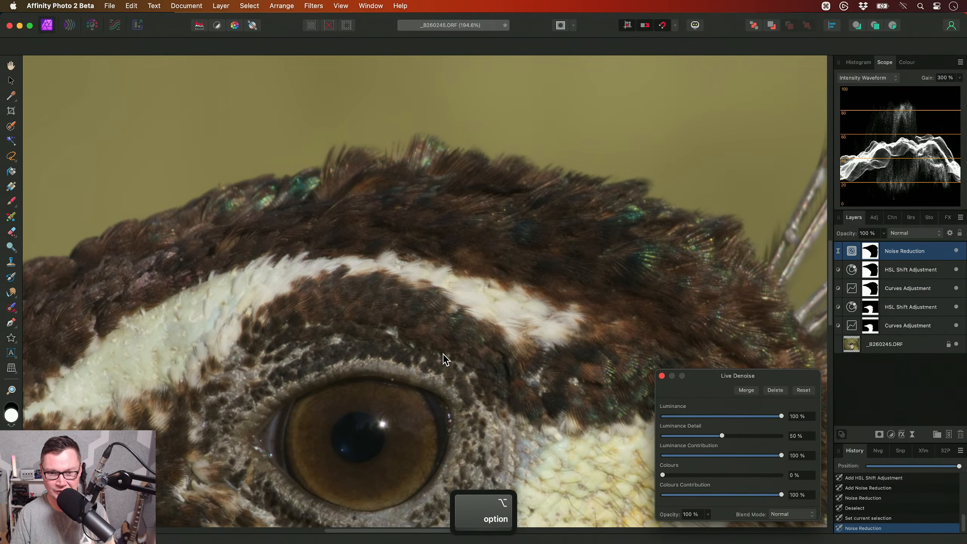
pyautogui.scroll(-1, 463, 246)
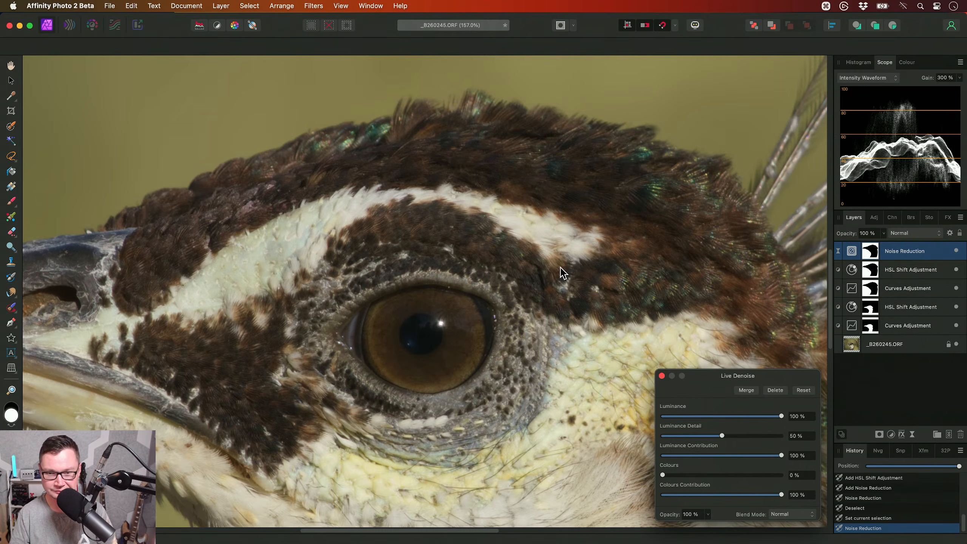
pyautogui.press('Escape')
pyautogui.scroll(-6, 524, 372)
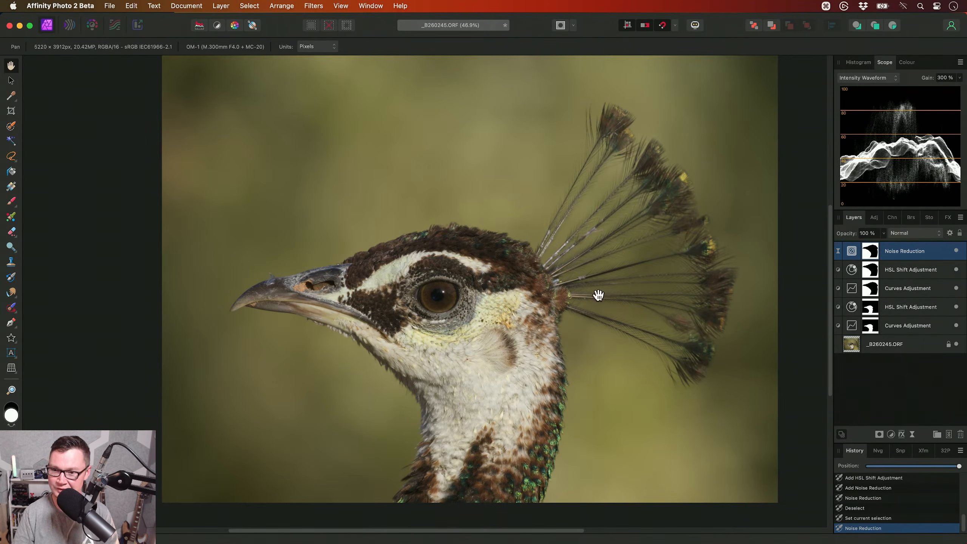
# - Darken the background by lowering the middle of its Curves adjustment, and move the adjustment window clear of the layer list
pyautogui.click(902, 289)
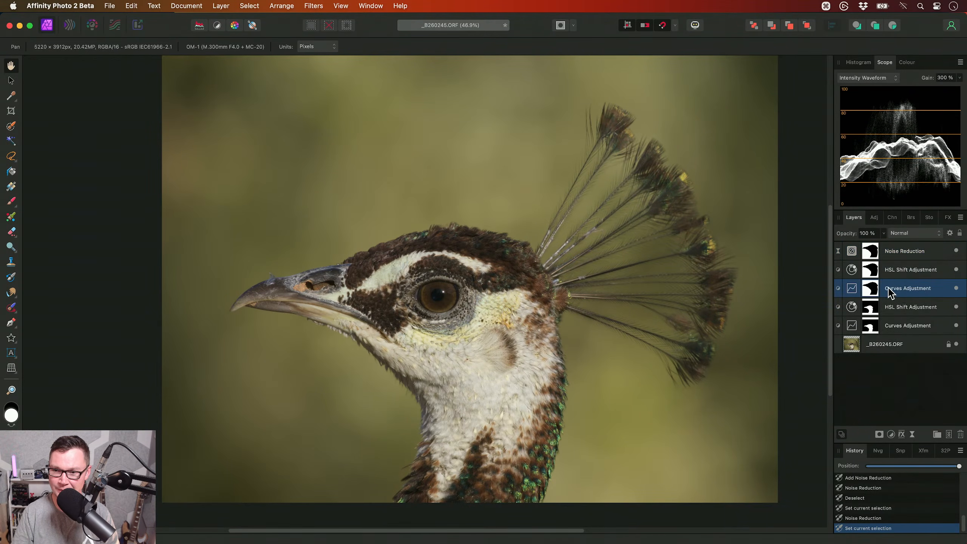
pyautogui.click(852, 290)
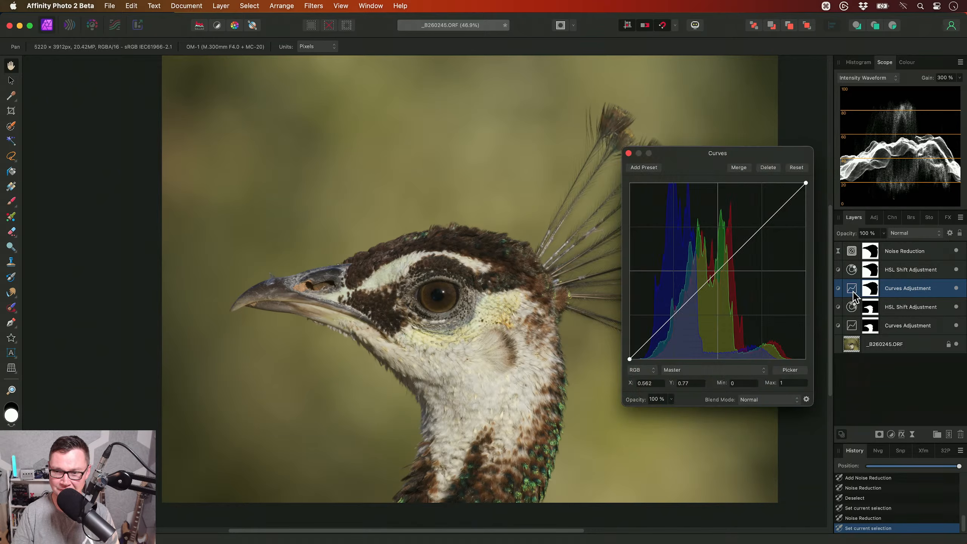
pyautogui.moveTo(719, 271); pyautogui.dragTo(720, 294)
pyautogui.moveTo(707, 155); pyautogui.dragTo(725, 67)
# - Set the saturation shift of the background's HSL adjustment to -41 % across all colours
pyautogui.click(906, 266)
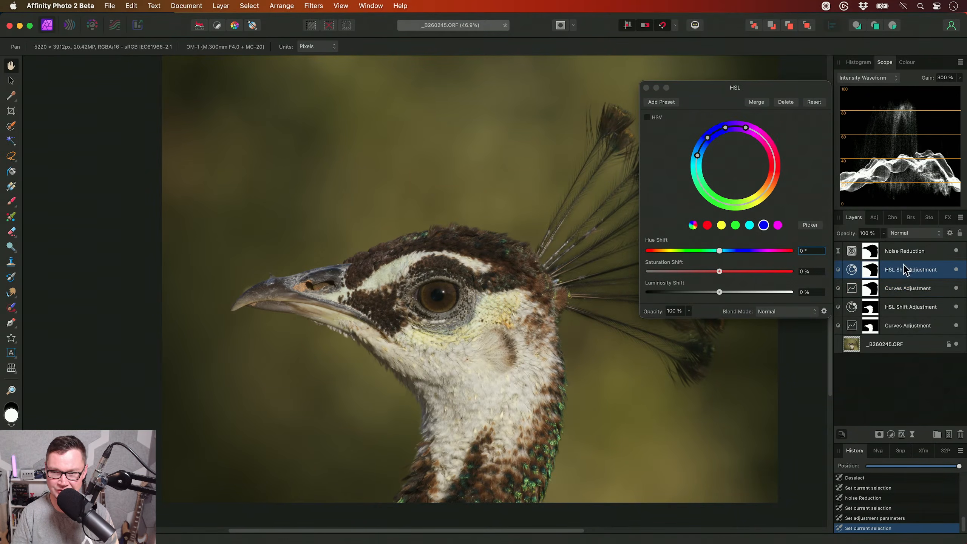
pyautogui.click(692, 225)
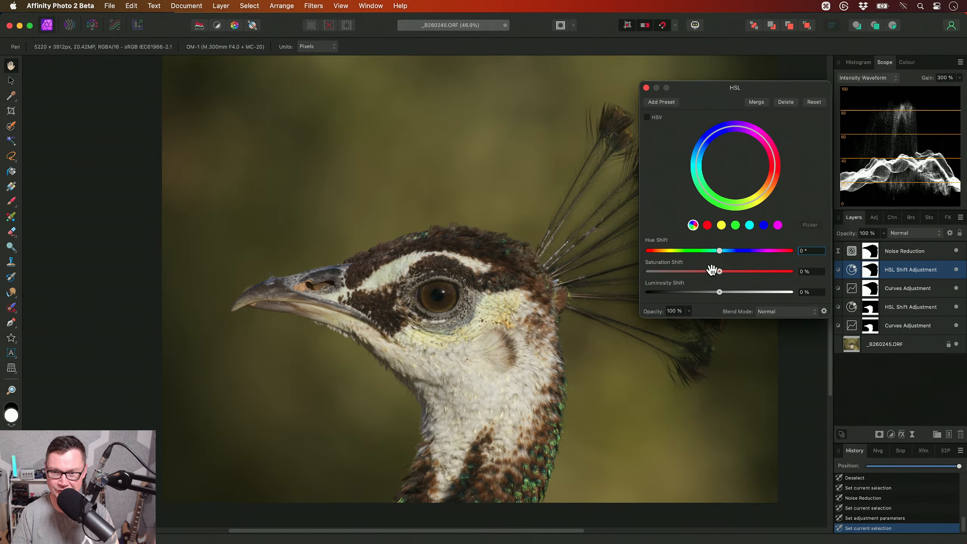
pyautogui.moveTo(719, 271); pyautogui.dragTo(690, 272)
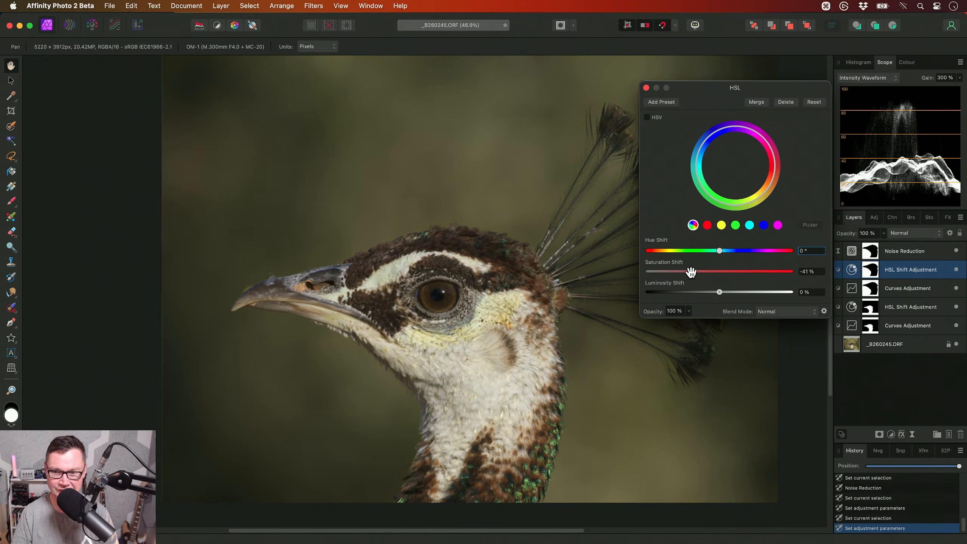
# - Brighten the bird's darker tones with a Curves point at about X 0.243, Y 0.285, testing a stronger lift to check its edges up close
pyautogui.click(896, 307)
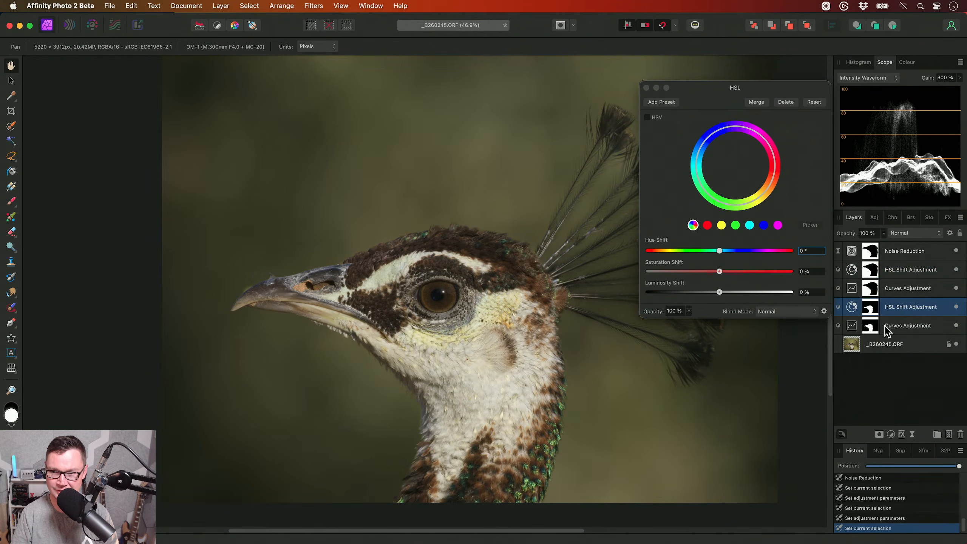
pyautogui.click(906, 325)
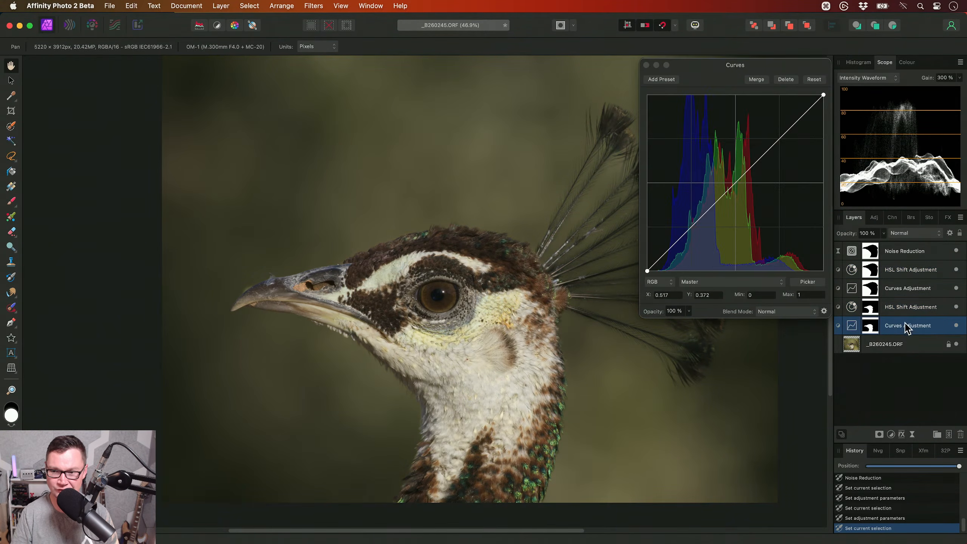
pyautogui.click(801, 280)
pyautogui.click(692, 226)
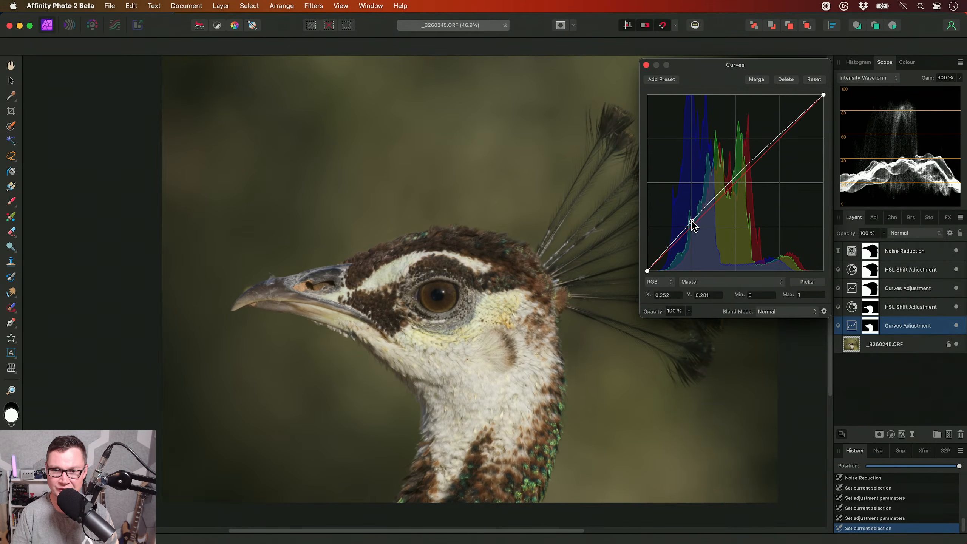
pyautogui.moveTo(692, 225); pyautogui.dragTo(690, 223)
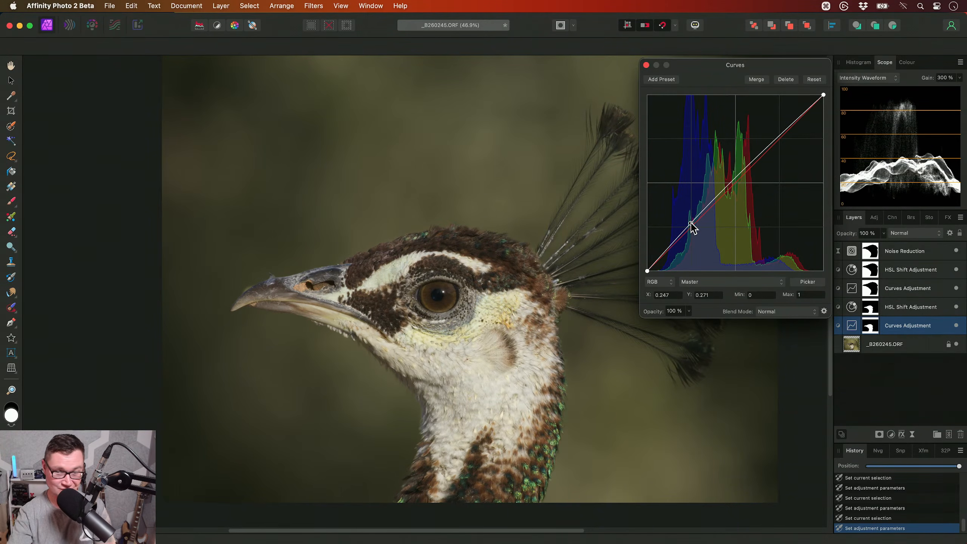
pyautogui.moveTo(691, 224); pyautogui.dragTo(689, 194)
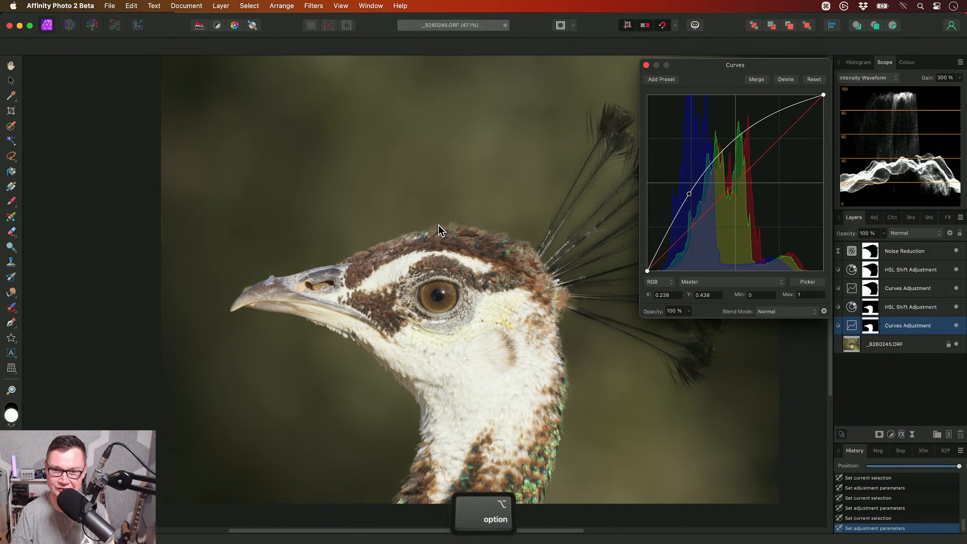
pyautogui.scroll(5, 437, 228)
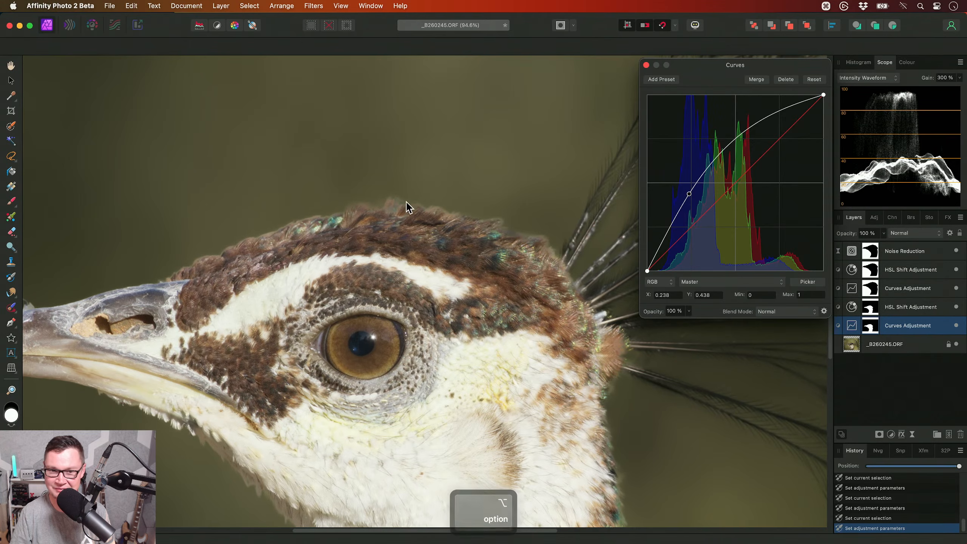
pyautogui.hscroll(-3, 411, 210)
pyautogui.hscroll(3, 390, 215)
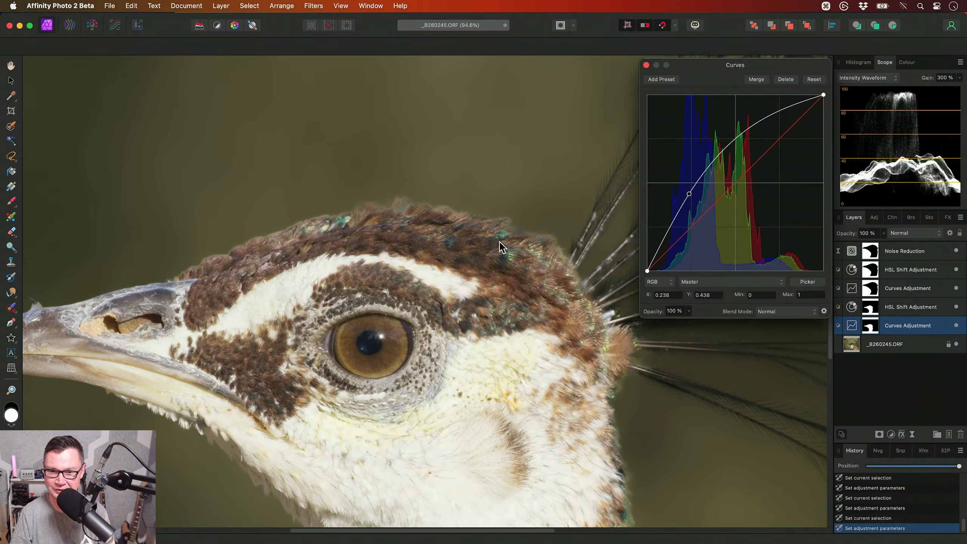
pyautogui.scroll(-2, 500, 233)
pyautogui.moveTo(687, 196); pyautogui.dragTo(691, 223)
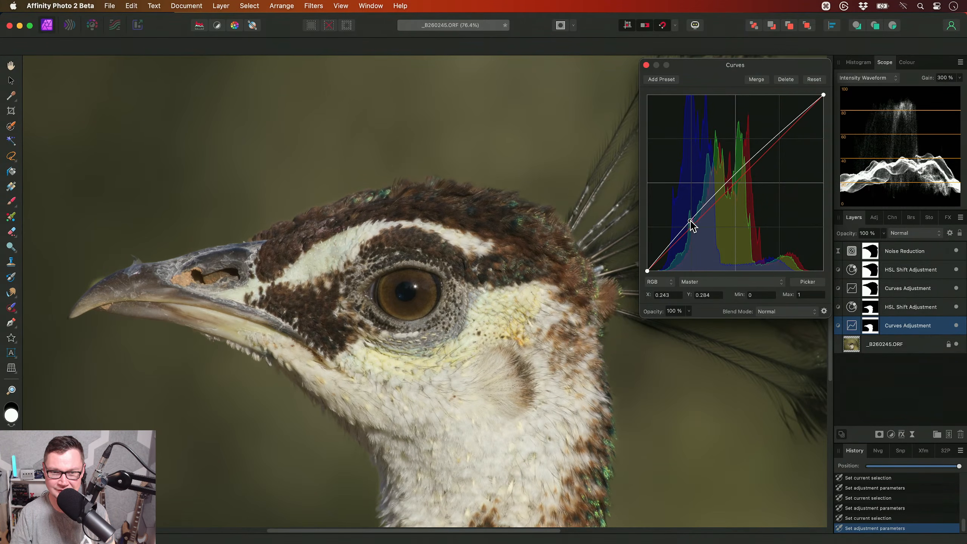
# - Set the saturation shift of the bird's HSL adjustment to 20 % and close its settings
pyautogui.click(913, 306)
pyautogui.moveTo(720, 275)
pyautogui.mouseDown()
pyautogui.moveTo(744, 274)
pyautogui.moveTo(721, 280)
pyautogui.mouseUp()
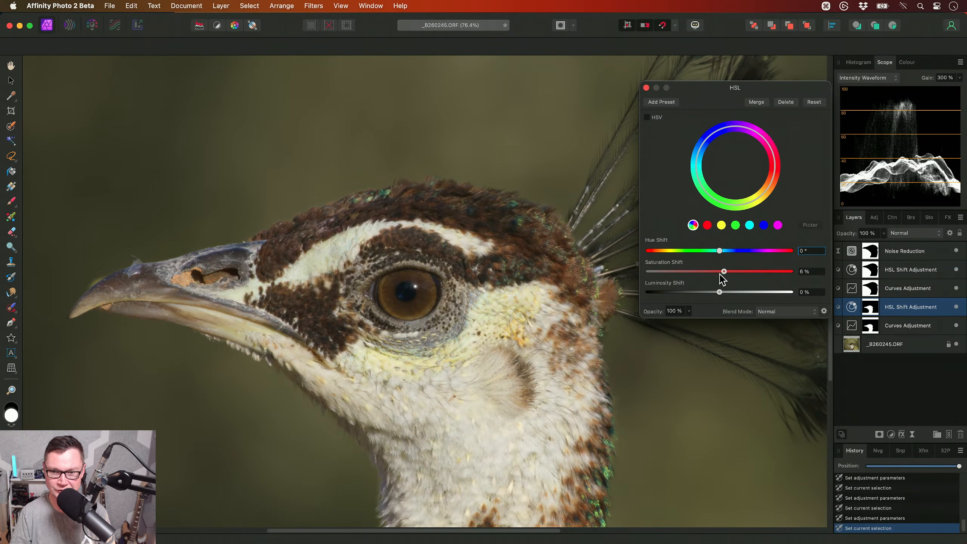
pyautogui.click(645, 87)
# - Select the Noise Reduction filter and all four adjustments, and toggle their visibility off and on to compare before and after
pyautogui.keyDown('alt'); pyautogui.scroll(-3, 548, 289); pyautogui.keyUp('alt')
pyautogui.press('h')
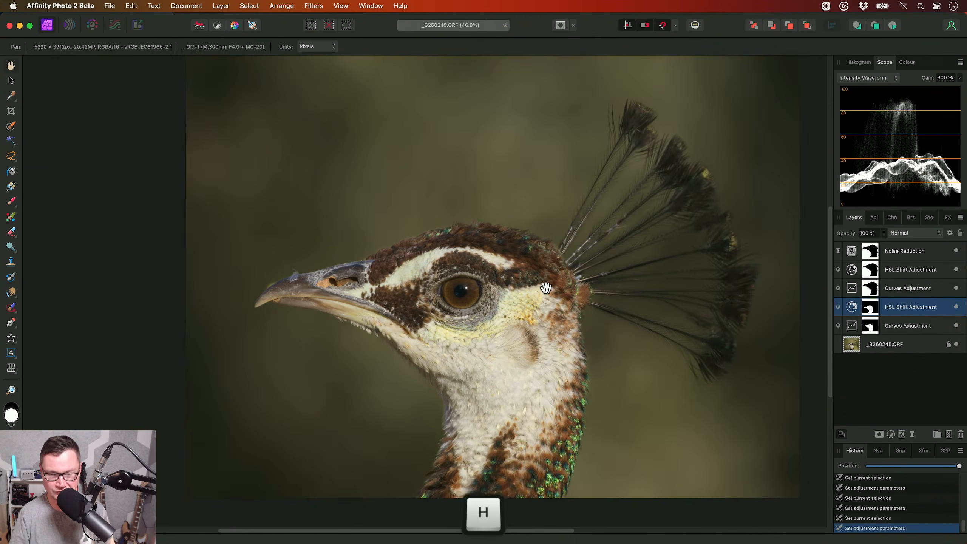
pyautogui.keyDown('alt'); pyautogui.scroll(-2, 517, 310); pyautogui.keyUp('alt')
pyautogui.click(923, 329)
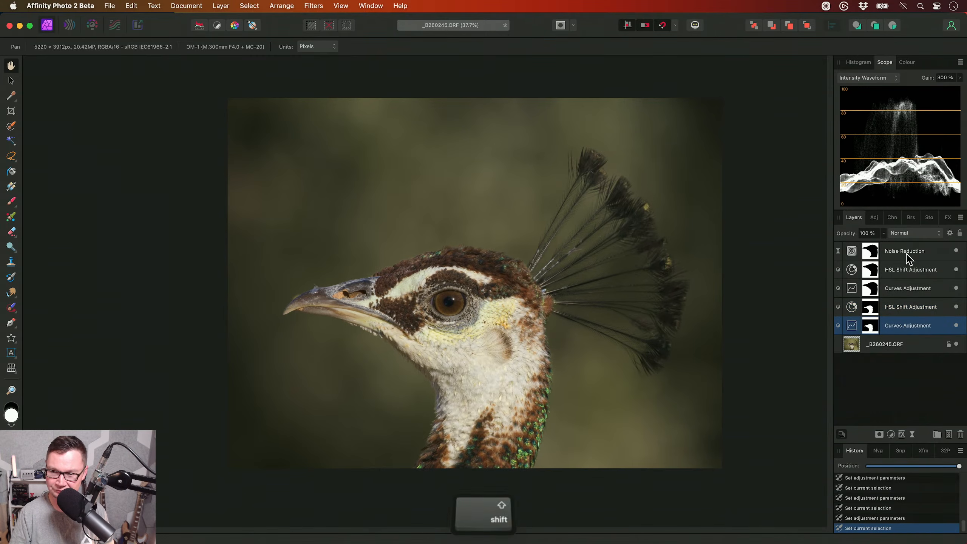
pyautogui.keyDown('shift'); pyautogui.click(956, 254); pyautogui.keyUp('shift')
pyautogui.click(957, 251)
pyautogui.moveTo(708, 331)
pyautogui.mouseDown()
pyautogui.moveTo(686, 355)
pyautogui.moveTo(702, 349)
pyautogui.mouseUp()
pyautogui.scroll(1, 688, 352)
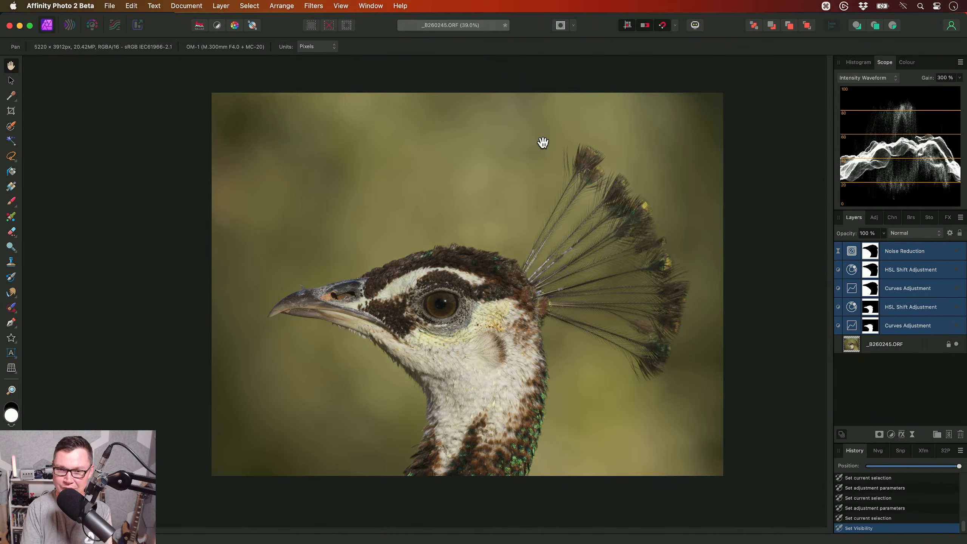
pyautogui.click(959, 250)
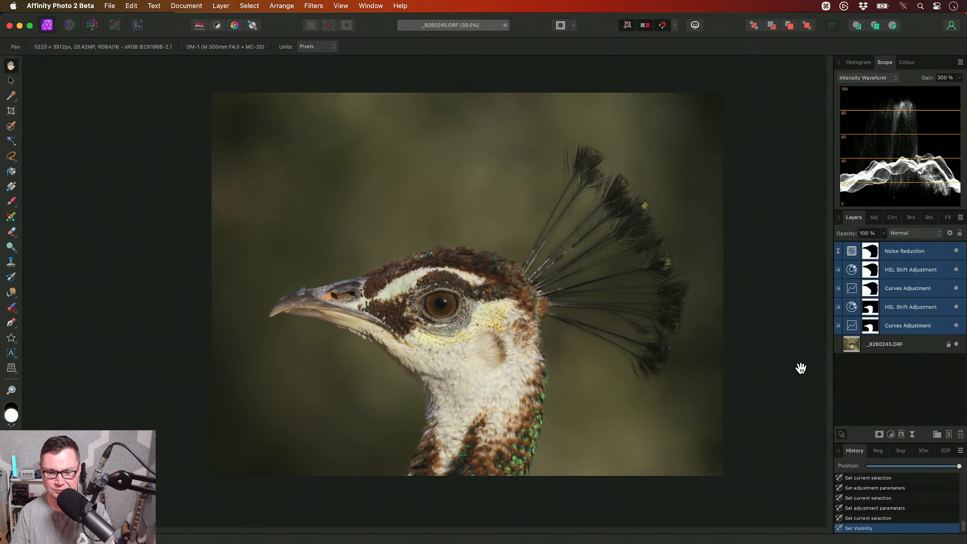
# - Apply the Local Contrast & Texture (Single Layer) macro from JR - Photographic Retouching V2 directly above the _B260245.ORF layer
pyautogui.click(913, 344)
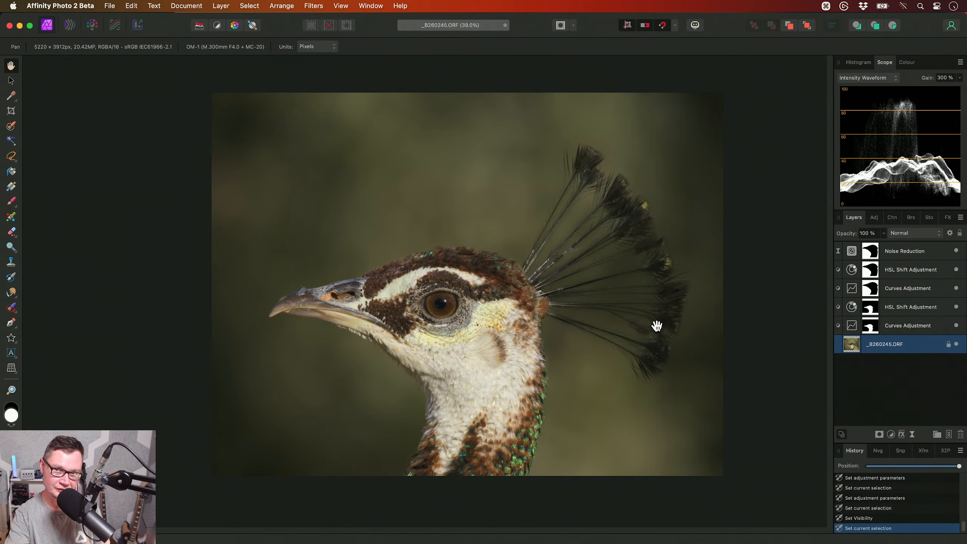
pyautogui.press('ctrl')
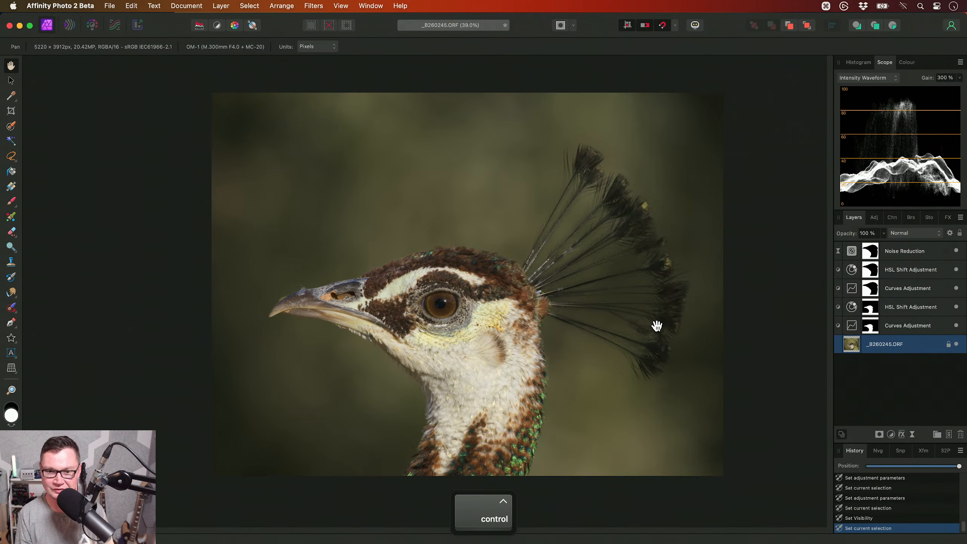
pyautogui.hotkey('ctrl', 'shift', 'l')
pyautogui.moveTo(671, 328); pyautogui.dragTo(567, 343)
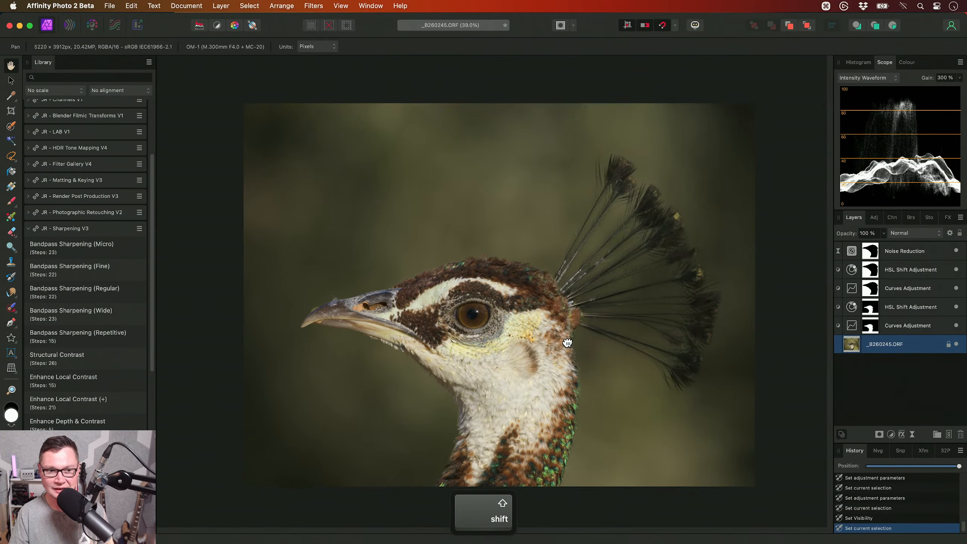
pyautogui.click(110, 229)
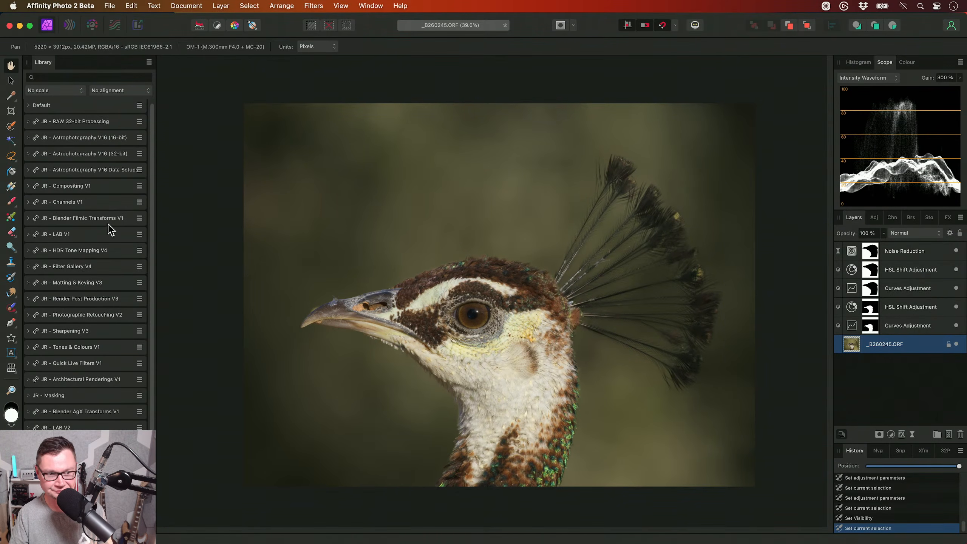
pyautogui.click(110, 313)
pyautogui.moveTo(151, 210); pyautogui.dragTo(170, 455)
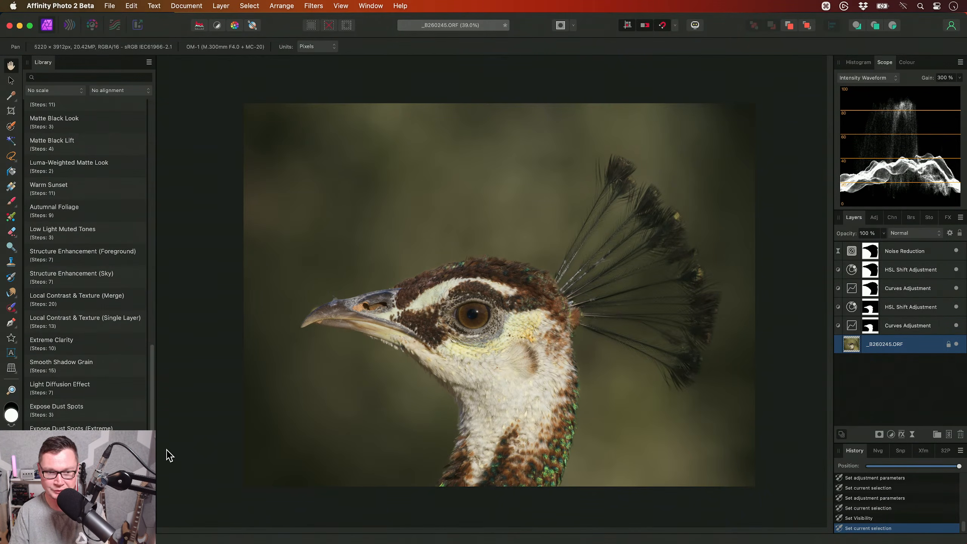
pyautogui.click(96, 326)
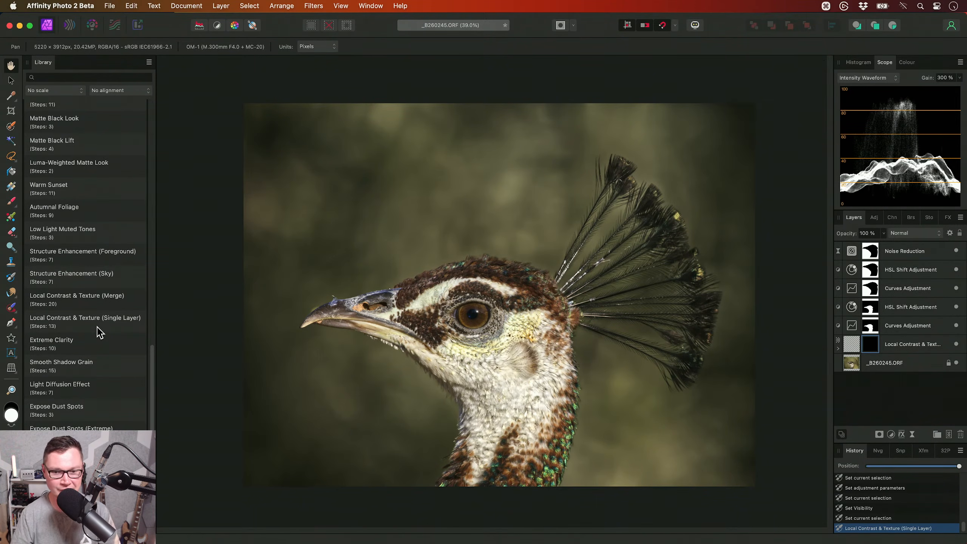
# - Invert the mask of the Local Contrast & Texture layer to hide its effect across the whole photo
pyautogui.keyDown('alt'); pyautogui.scroll(3, 474, 334); pyautogui.keyUp('alt')
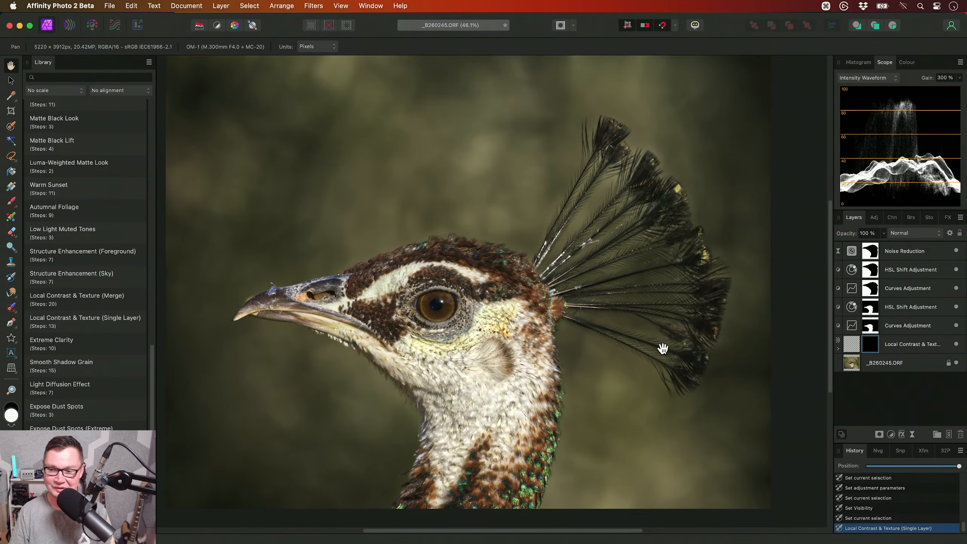
pyautogui.click(850, 353)
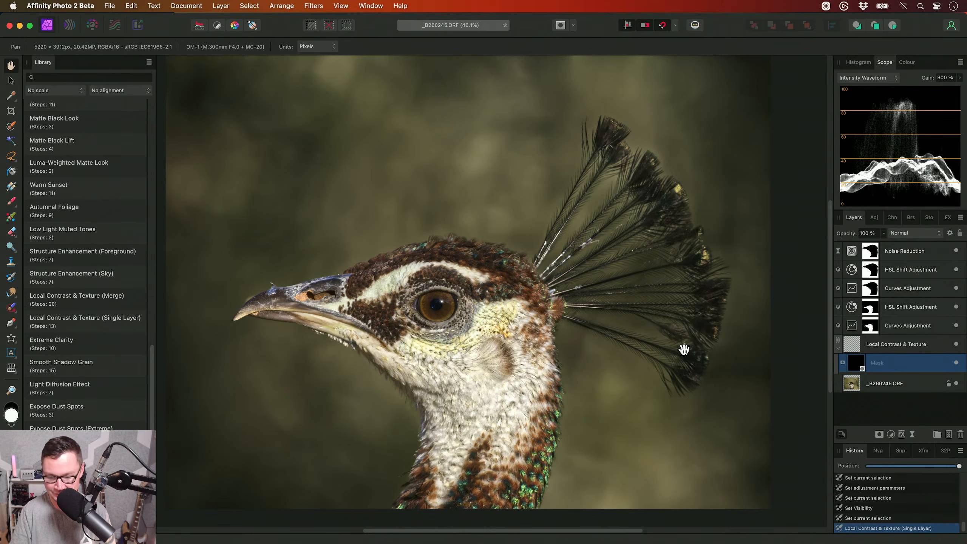
pyautogui.press('super+i')
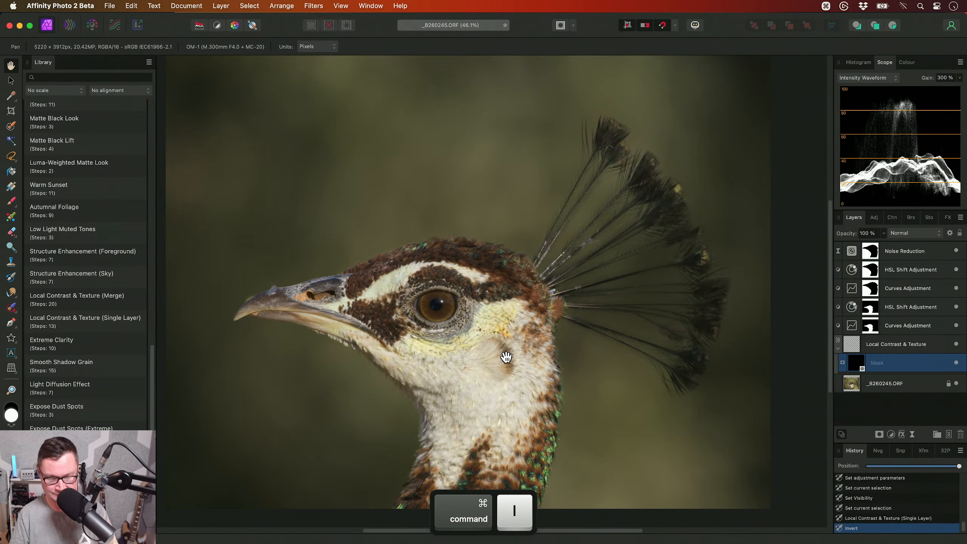
# - Paint white with a soft brush on the Local Contrast & Texture mask over the bird's head and neck, and check the feather detail
pyautogui.press('b')
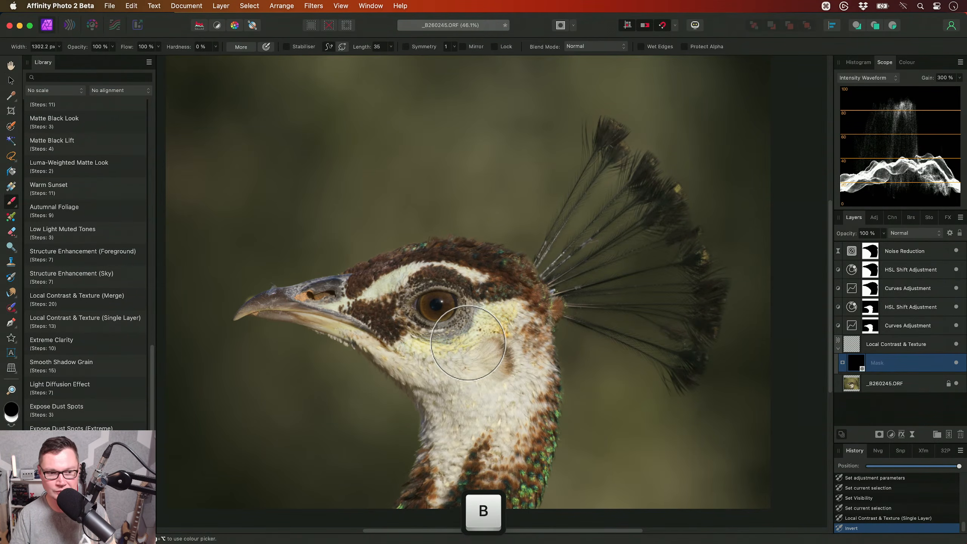
pyautogui.press('x')
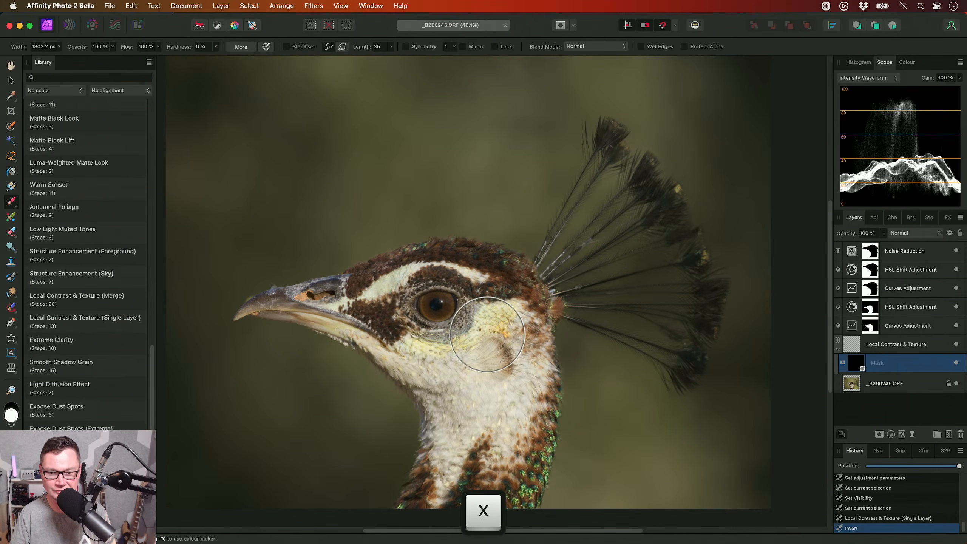
pyautogui.scroll(2, 461, 305)
pyautogui.moveTo(432, 313)
pyautogui.mouseDown()
pyautogui.moveTo(420, 303)
pyautogui.moveTo(463, 286)
pyautogui.moveTo(516, 314)
pyautogui.moveTo(528, 347)
pyautogui.moveTo(504, 373)
pyautogui.mouseUp()
pyautogui.scroll(-3, 463, 286)
pyautogui.press('space')
pyautogui.moveTo(502, 304); pyautogui.dragTo(505, 365)
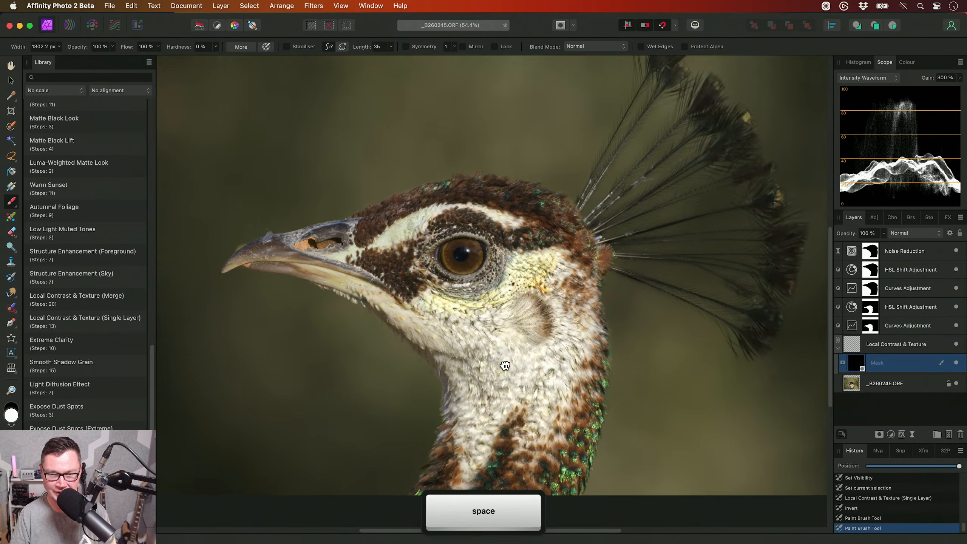
pyautogui.moveTo(383, 268)
pyautogui.mouseDown()
pyautogui.moveTo(445, 246)
pyautogui.moveTo(465, 273)
pyautogui.moveTo(494, 278)
pyautogui.mouseUp()
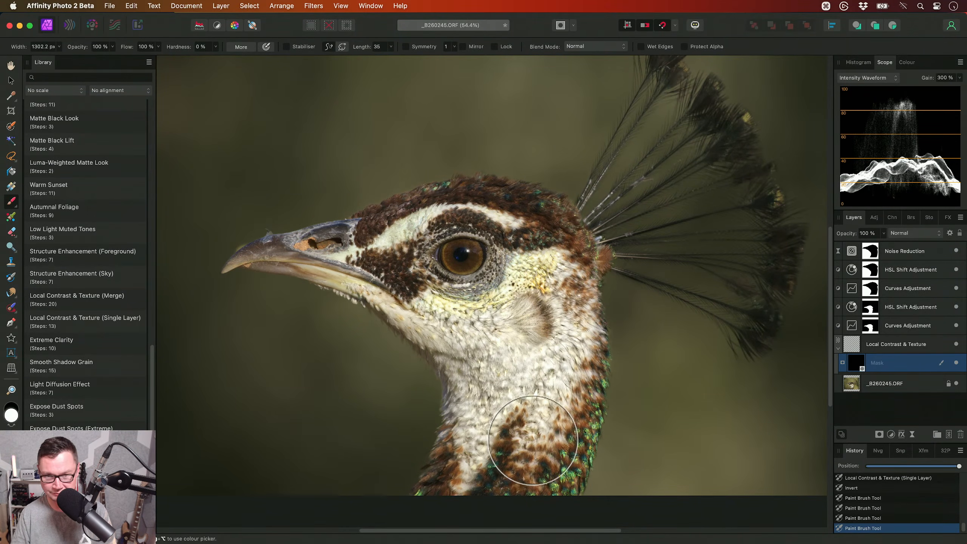
pyautogui.press('h')
pyautogui.moveTo(542, 322)
pyautogui.mouseDown()
pyautogui.moveTo(543, 355)
pyautogui.moveTo(540, 313)
pyautogui.mouseUp()
pyautogui.scroll(3, 539, 312)
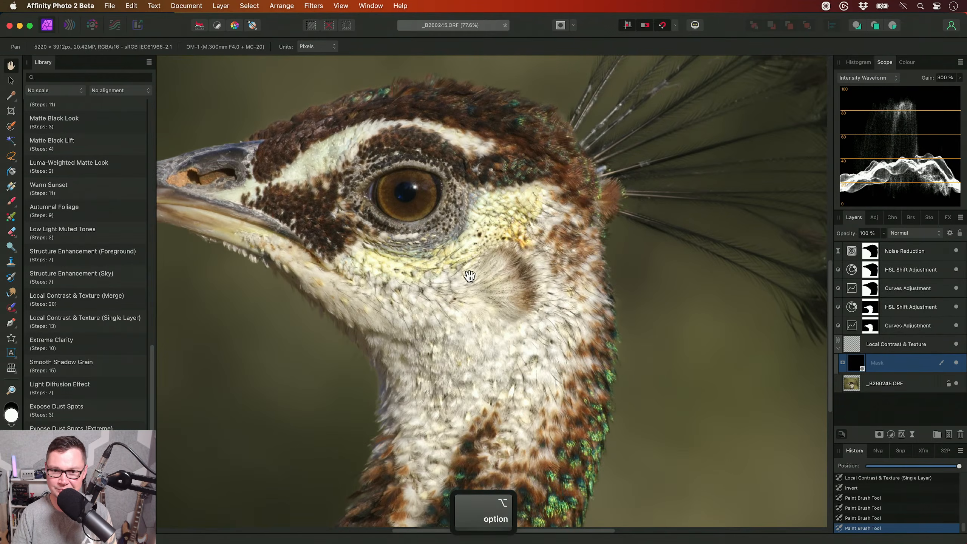
# - Set the Local Contrast & Texture layer's opacity to 50 %, compare the bird with the layer hidden and shown, and collapse the layer
pyautogui.click(882, 343)
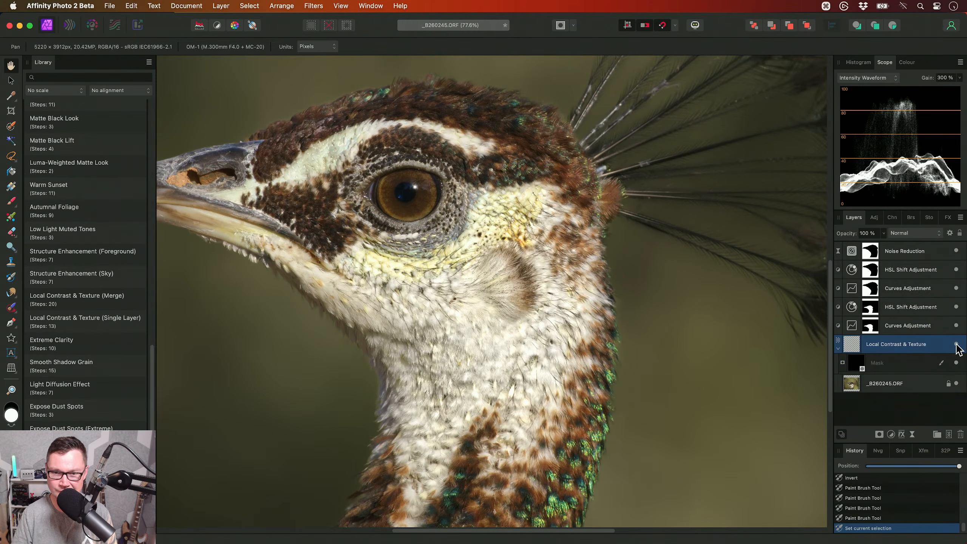
pyautogui.press('5')
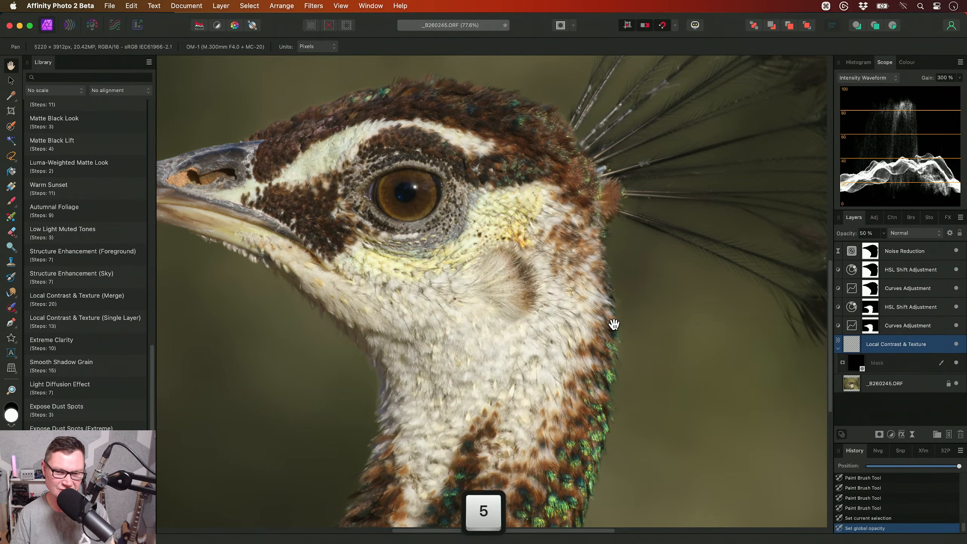
pyautogui.moveTo(503, 307); pyautogui.dragTo(580, 331)
pyautogui.click(955, 344)
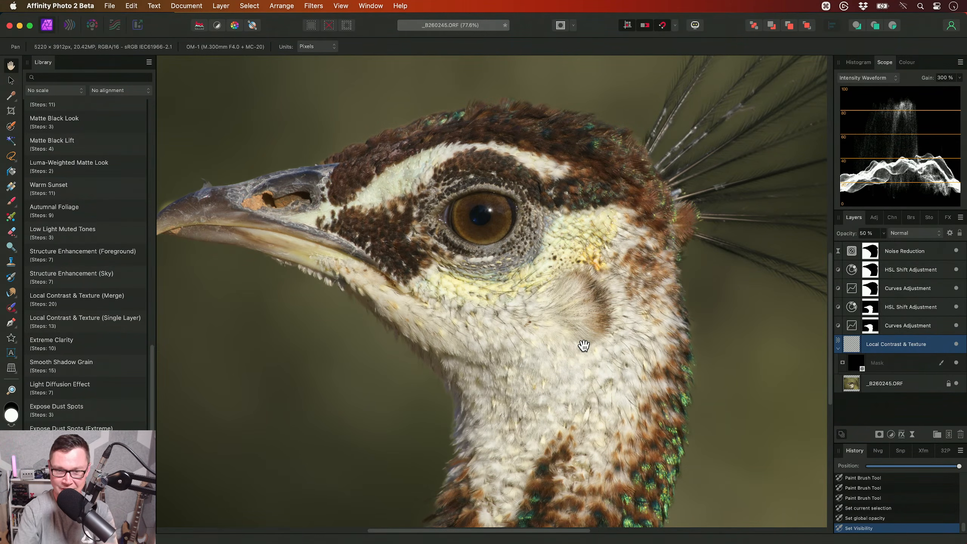
pyautogui.moveTo(533, 343); pyautogui.dragTo(530, 355)
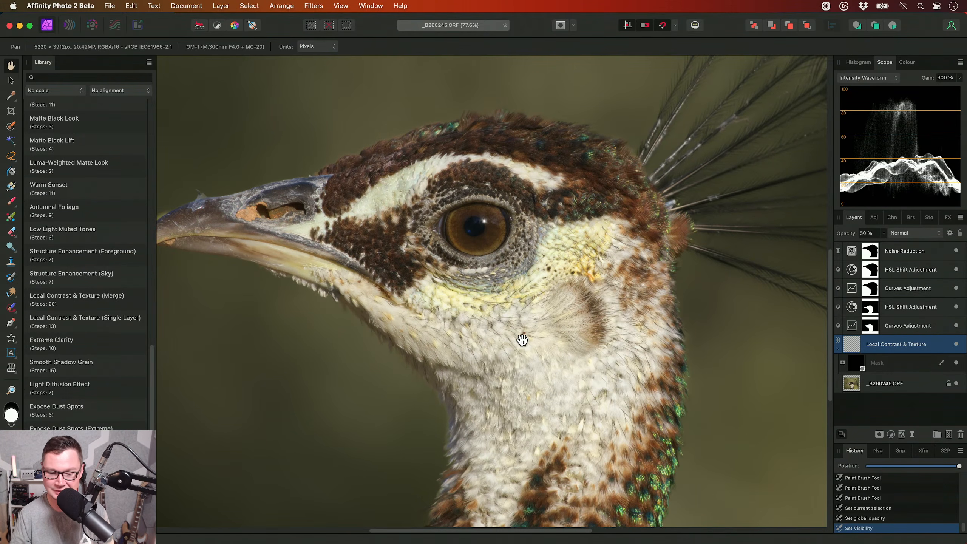
pyautogui.scroll(-2, 520, 339)
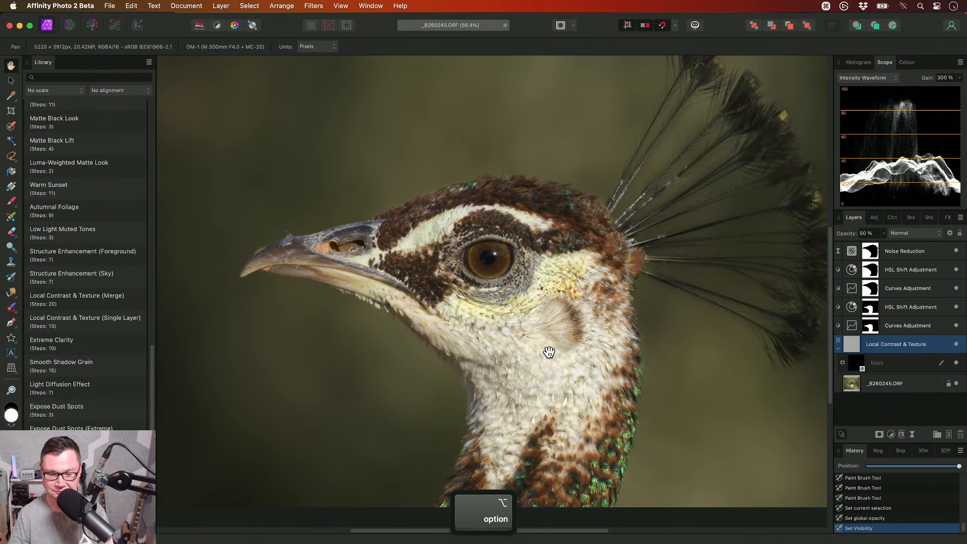
pyautogui.click(837, 348)
# - Apply the Luma Masked Curves (Weighted) macro above the Noise Reduction layer
pyautogui.click(890, 252)
pyautogui.hscroll(2, 576, 280)
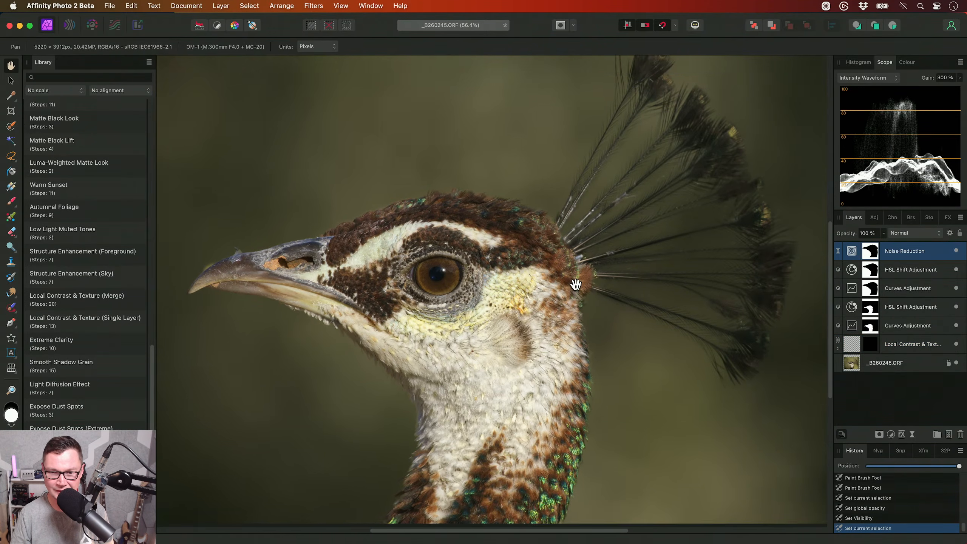
pyautogui.scroll(-1, 573, 301)
pyautogui.scroll(10, 80, 304)
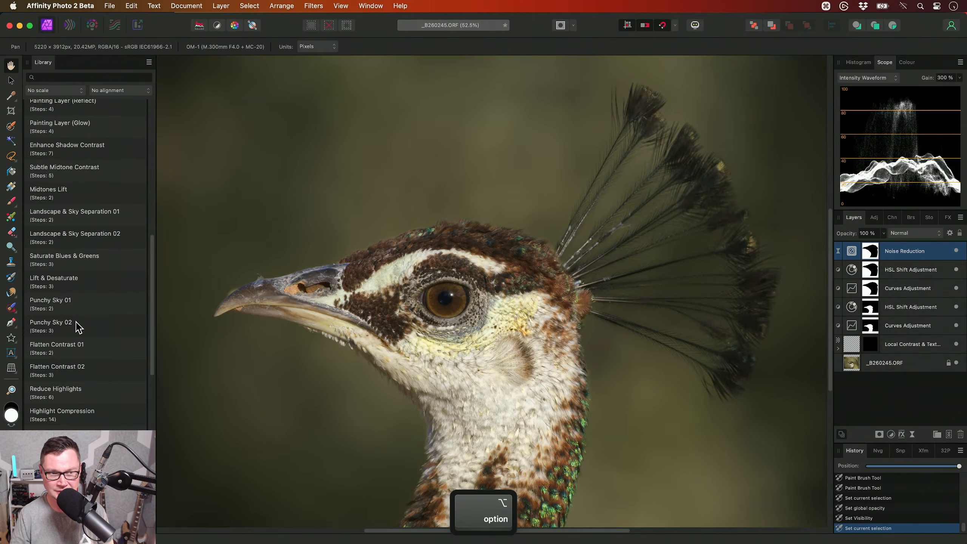
pyautogui.click(104, 262)
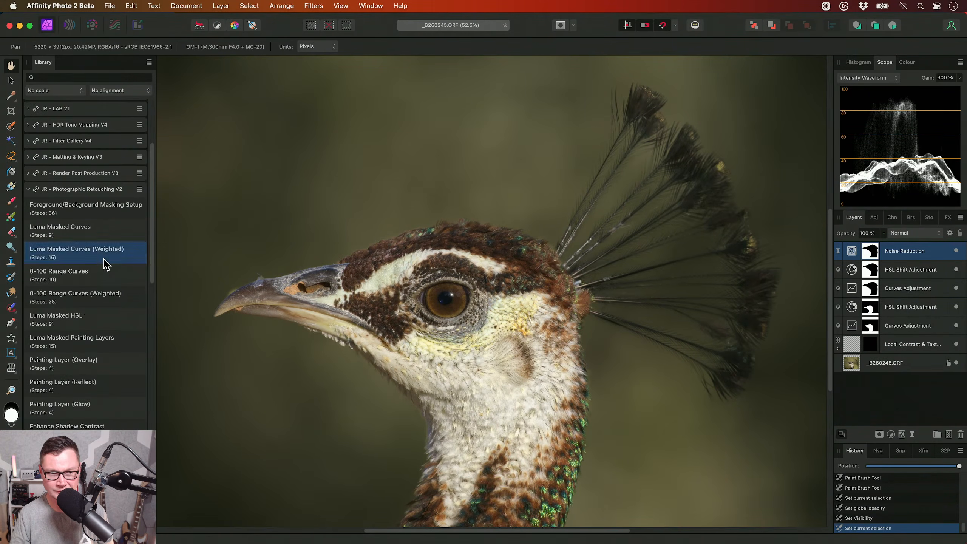
# - Darken the highlights by pulling the Curves - Highlights curve down near its middle, to about X 0.568, Y 0.473
pyautogui.scroll(-2, 423, 301)
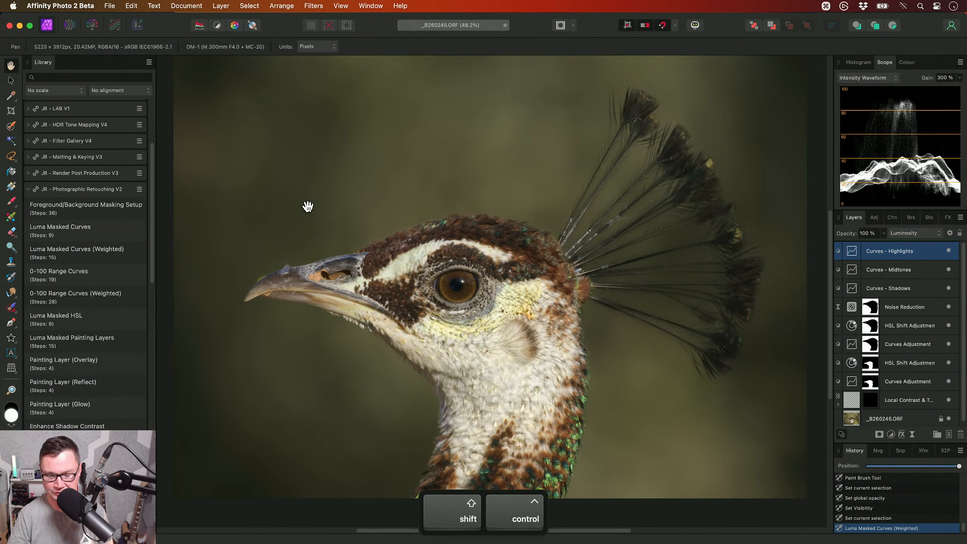
pyautogui.hotkey('ctrl', 'shift', 'l')
pyautogui.press('super+0')
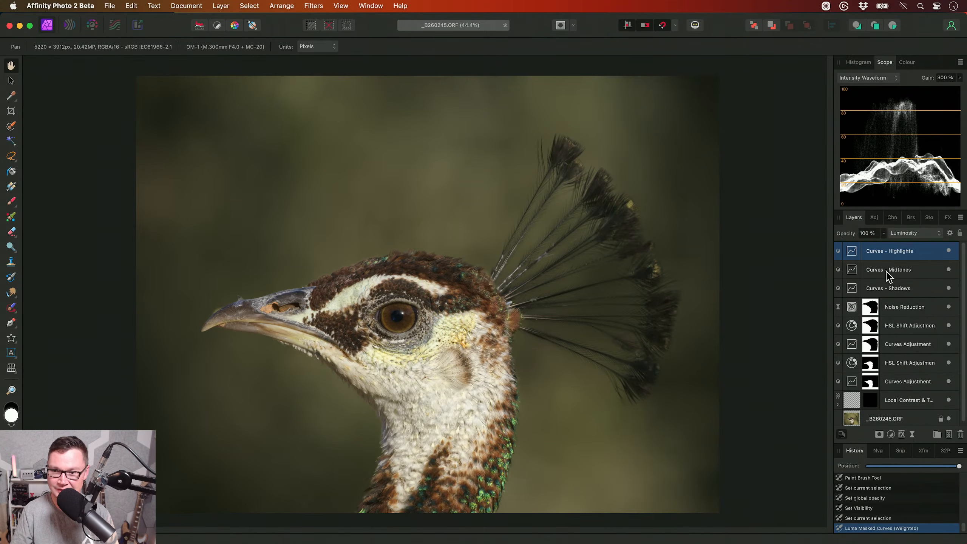
pyautogui.doubleClick(855, 252)
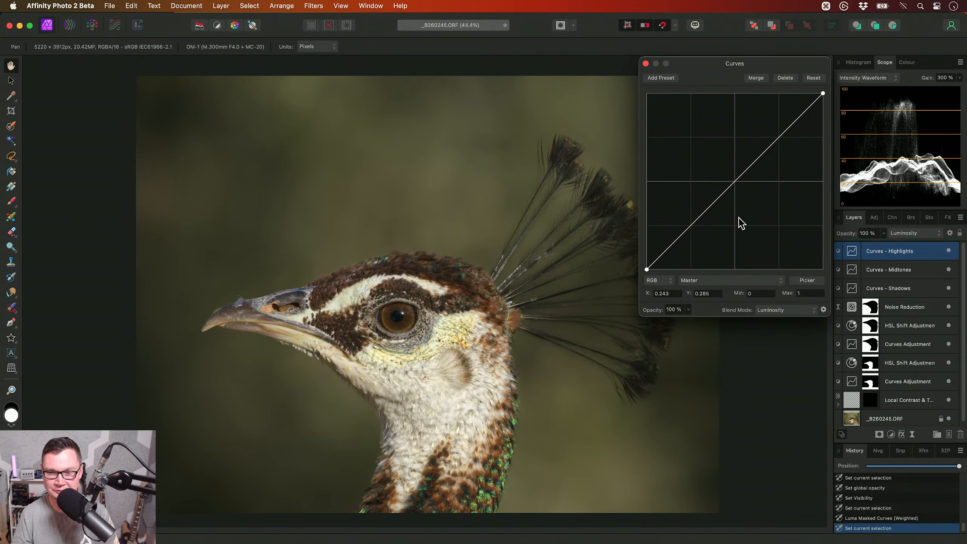
pyautogui.moveTo(738, 182)
pyautogui.mouseDown()
pyautogui.moveTo(738, 216)
pyautogui.moveTo(731, 147)
pyautogui.moveTo(735, 198)
pyautogui.moveTo(747, 186)
pyautogui.mouseUp()
pyautogui.scroll(3, 558, 236)
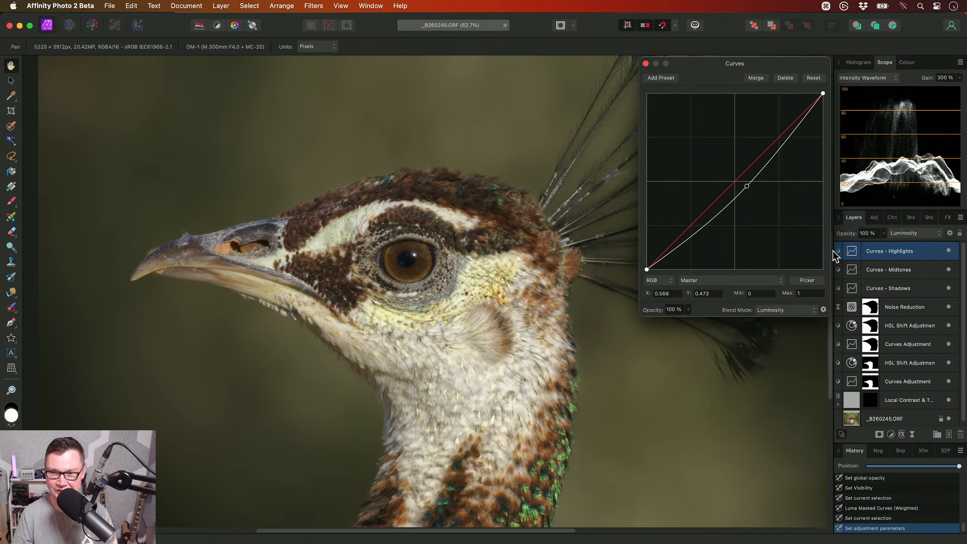
# - Shape a gentle S-curve on Curves - Midtones with two lower anchor points and an upper point at about X 0.664, Y 0.688
pyautogui.click(893, 275)
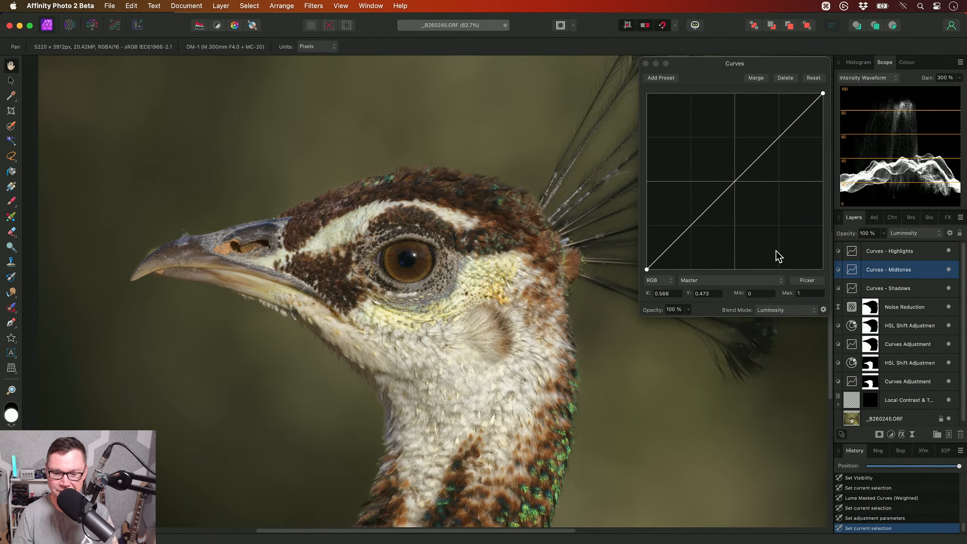
pyautogui.moveTo(669, 246); pyautogui.dragTo(672, 250)
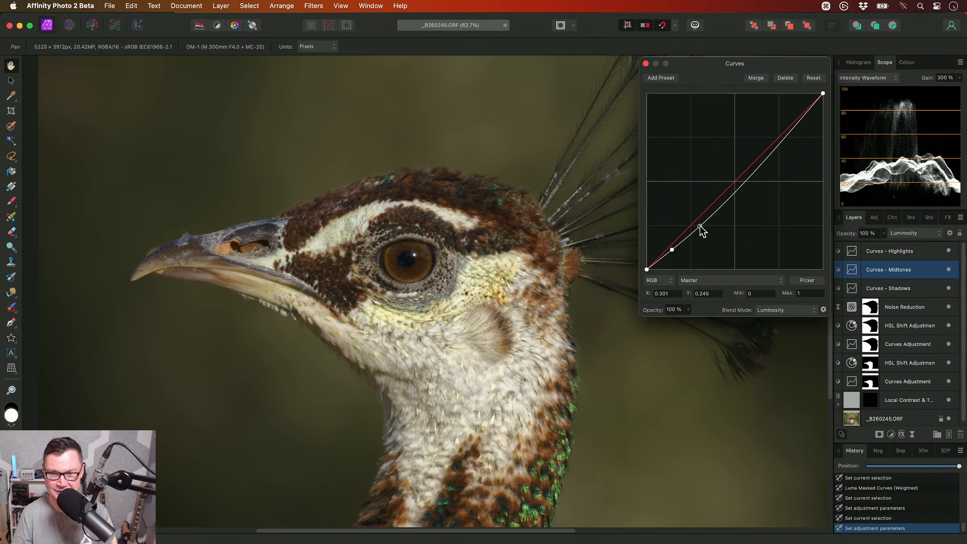
pyautogui.click(700, 222)
pyautogui.moveTo(765, 152); pyautogui.dragTo(763, 149)
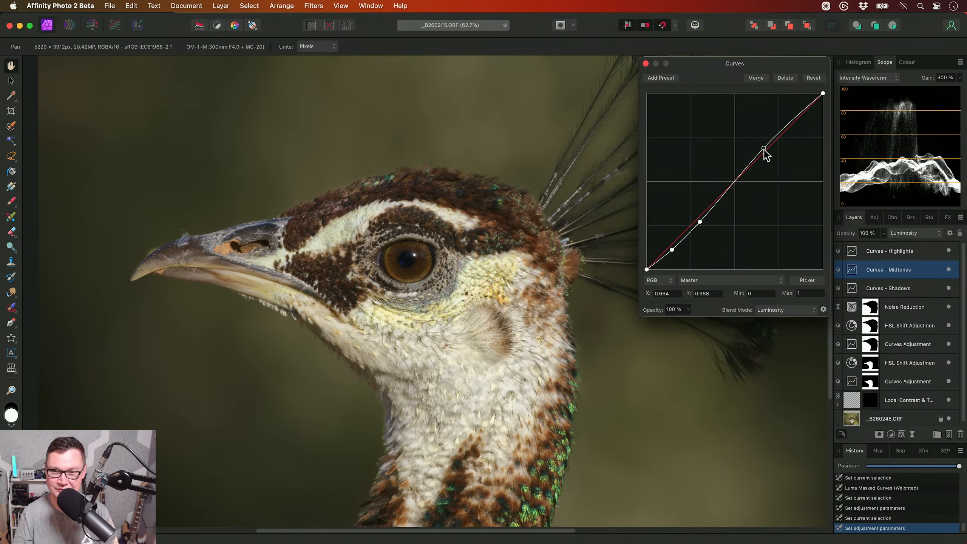
# - Lift the shadows by raising the middle of the Curves - Shadows curve, and close the adjustment's settings
pyautogui.click(886, 254)
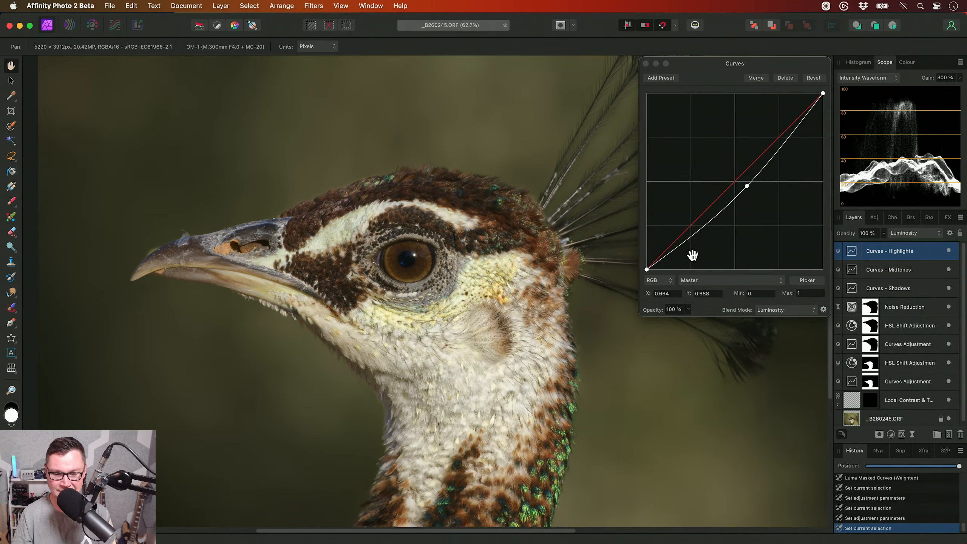
pyautogui.click(886, 288)
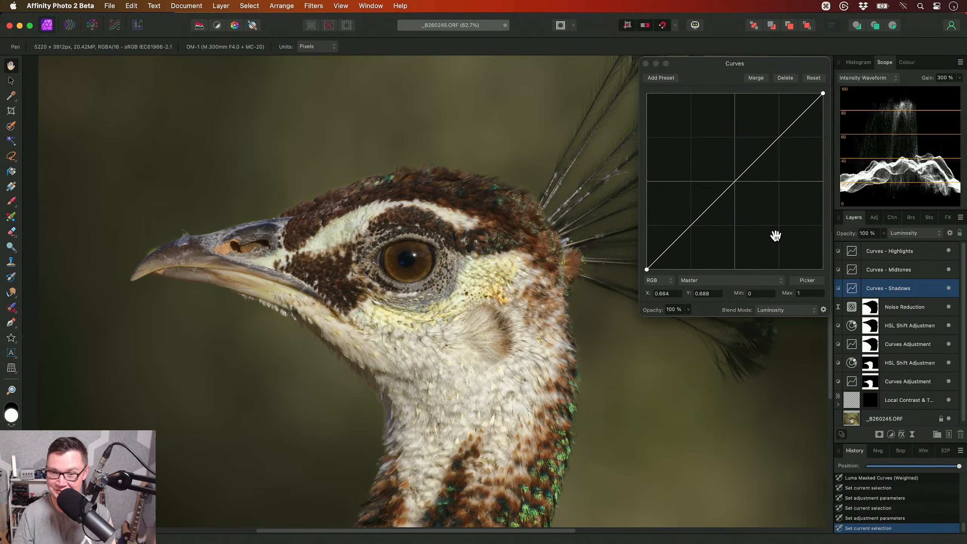
pyautogui.moveTo(735, 179); pyautogui.dragTo(707, 195)
pyautogui.click(645, 63)
pyautogui.scroll(-4, 536, 271)
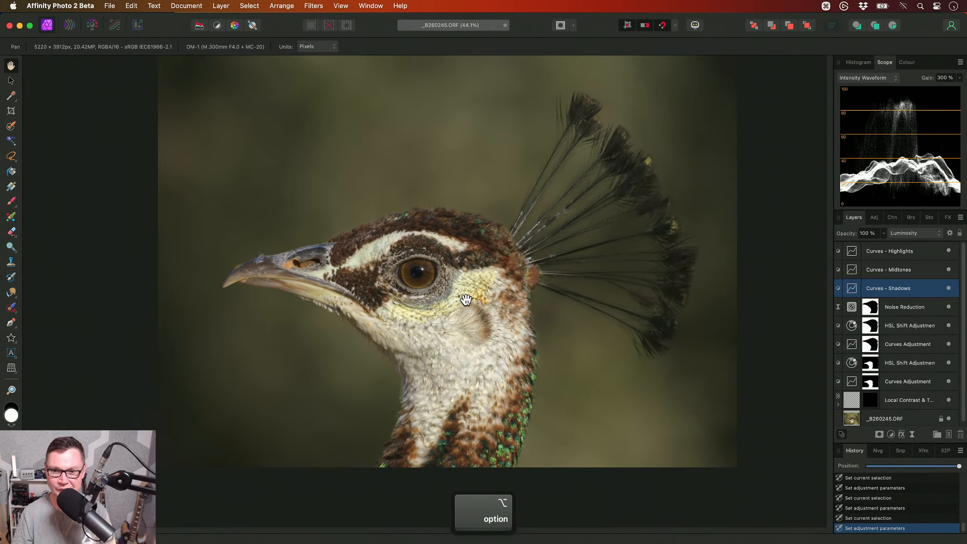
# - Compare the bird with the three luma masked Curves layers hidden and shown, and reselect only Curves - Highlights
pyautogui.keyDown('shift'); pyautogui.click(936, 254); pyautogui.keyUp('shift')
pyautogui.click(949, 250)
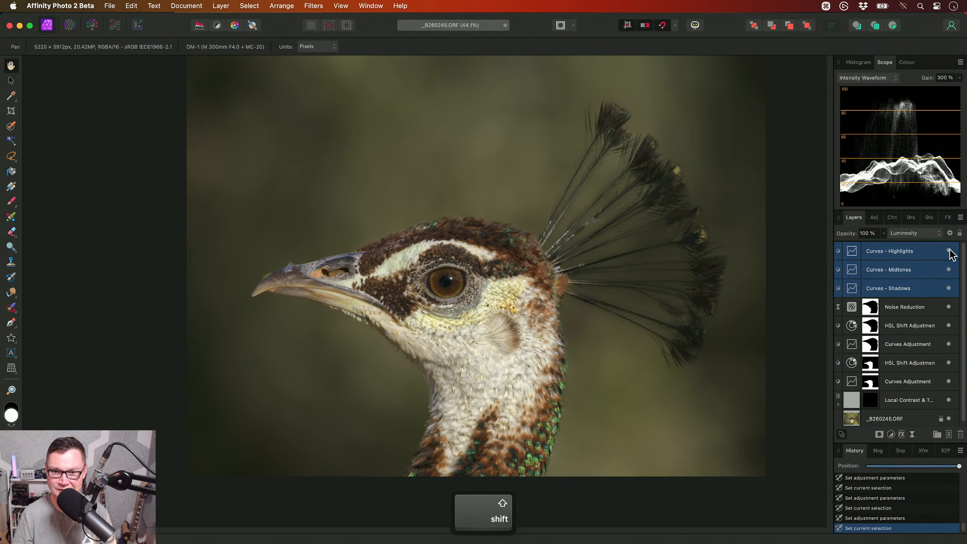
pyautogui.scroll(3, 442, 301)
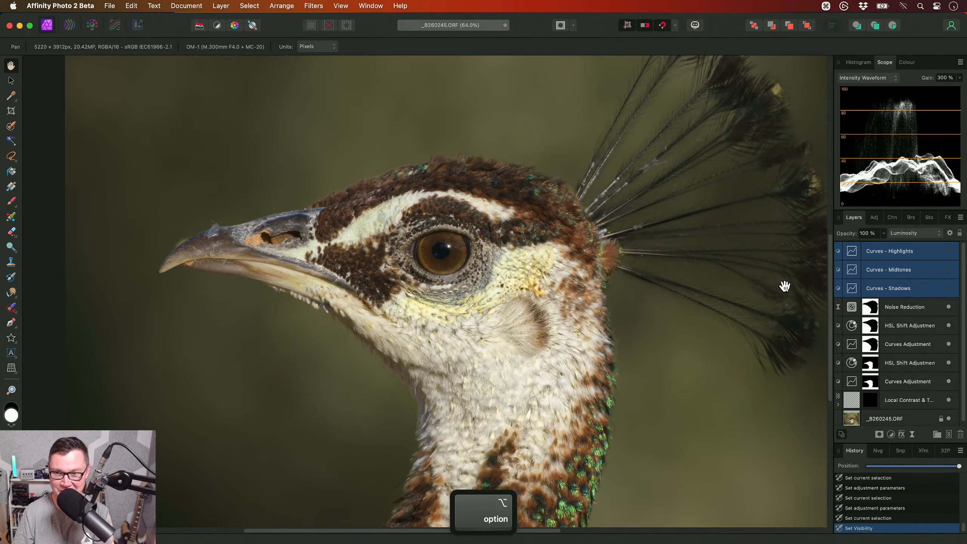
pyautogui.click(948, 250)
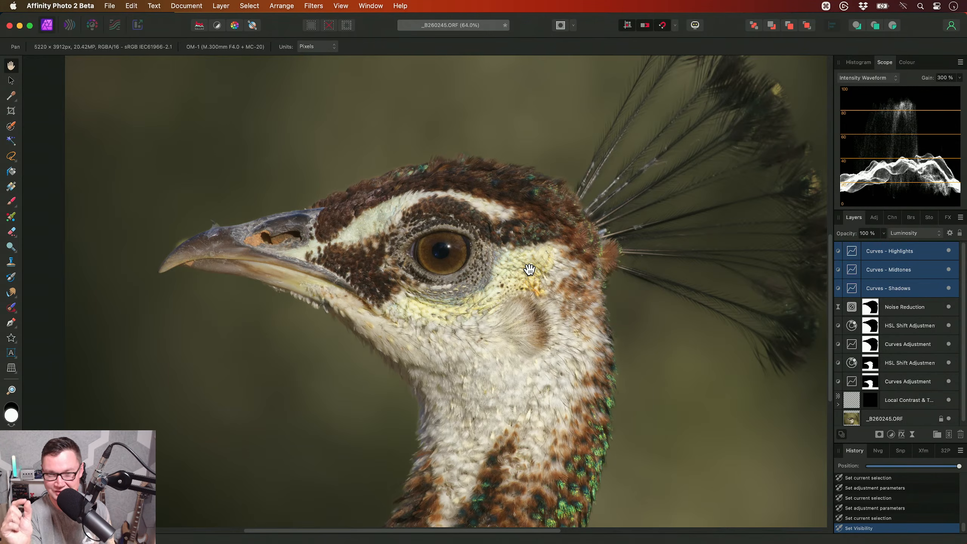
pyautogui.click(875, 255)
pyautogui.scroll(-5, 630, 274)
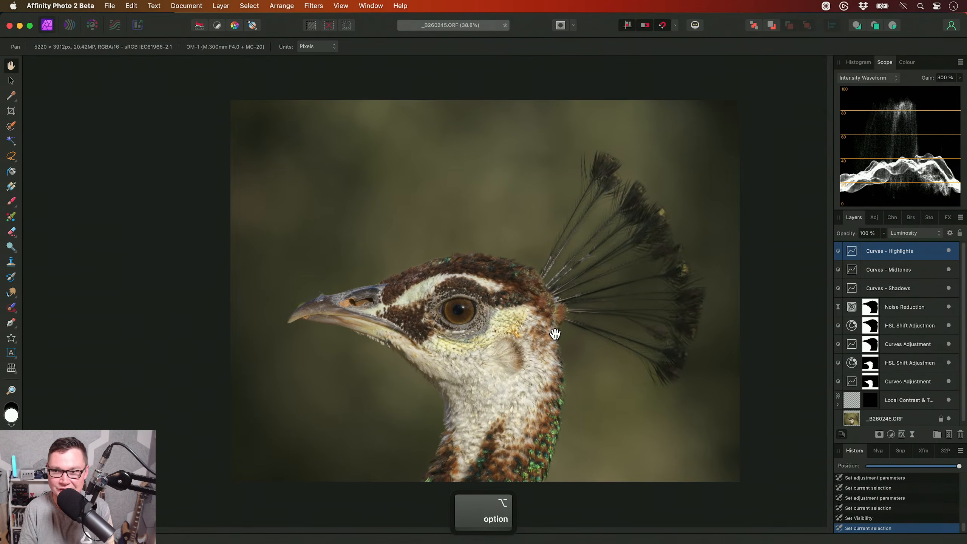
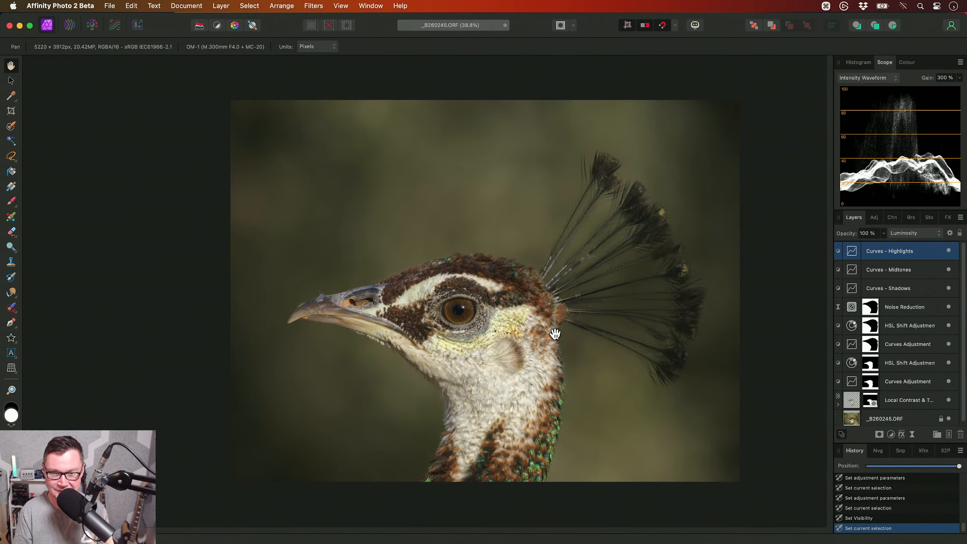
# - Load the bird mask of the lowest Curves Adjustment as a selection, add a masked Curves adjustment at the top of the stack, and deselect
pyautogui.keyDown('alt'); pyautogui.scroll(3, 555, 334); pyautogui.keyUp('alt')
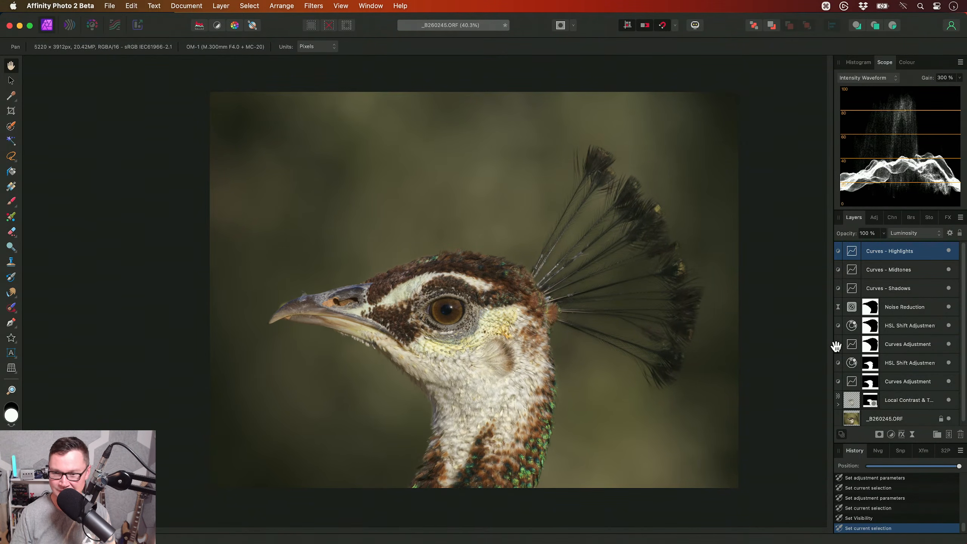
pyautogui.scroll(-1, 883, 344)
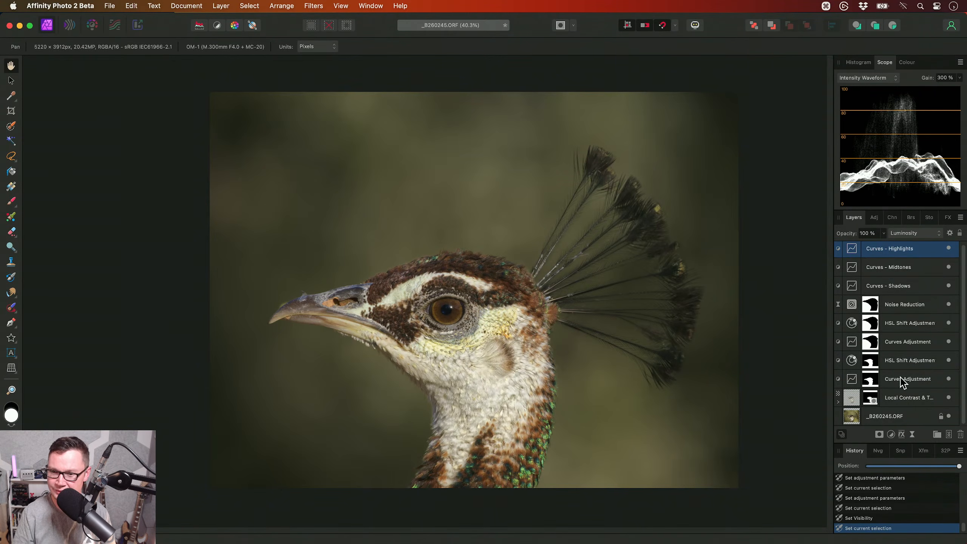
pyautogui.keyDown('super'); pyautogui.click(871, 382); pyautogui.keyUp('super')
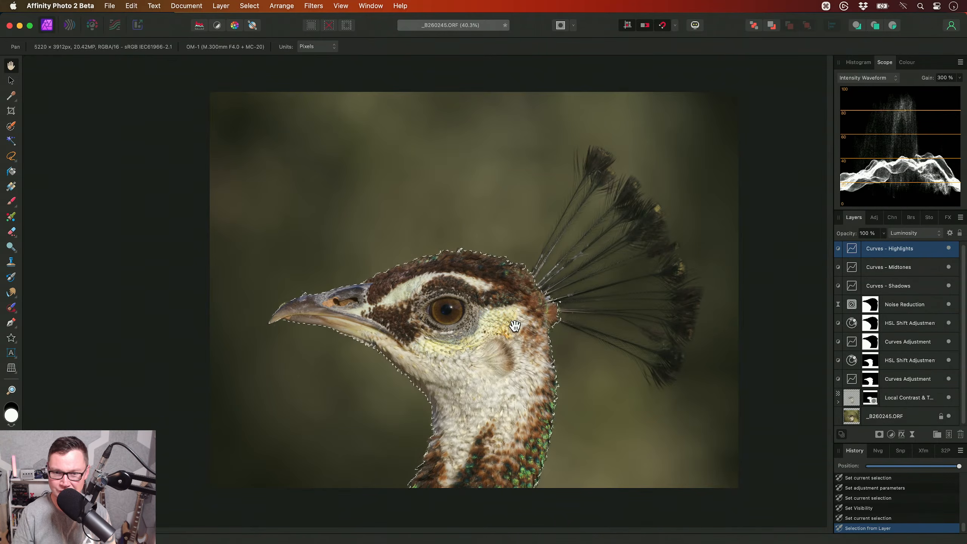
pyautogui.scroll(1, 557, 337)
pyautogui.scroll(1, 910, 313)
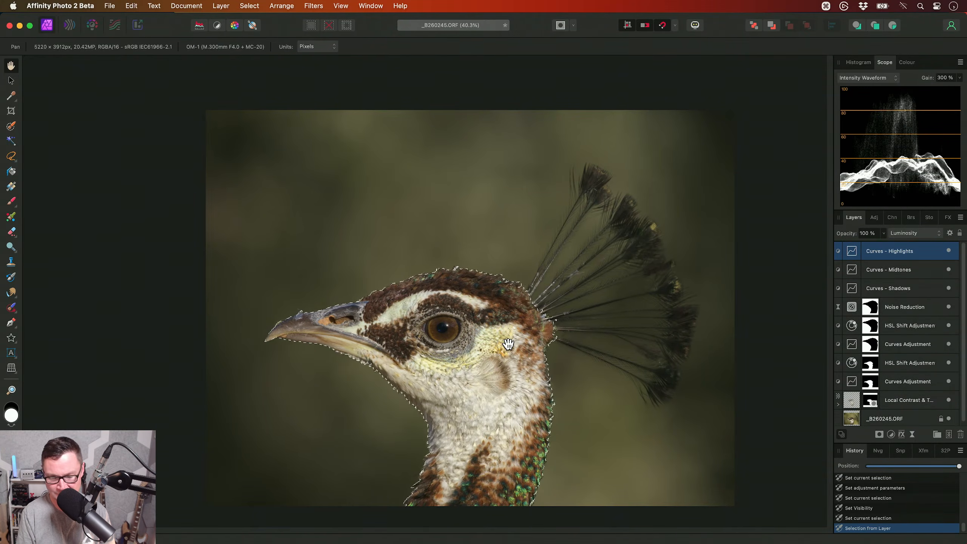
pyautogui.press('super+m')
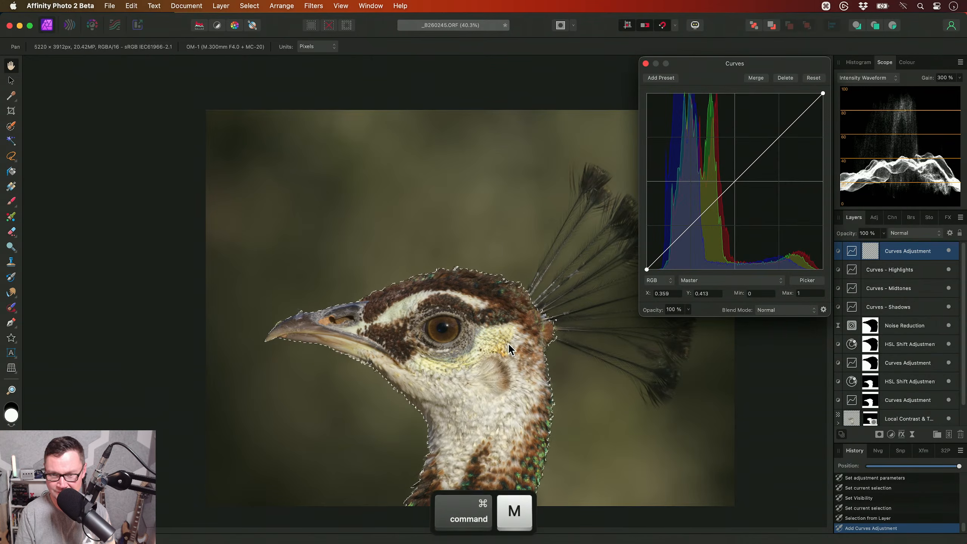
pyautogui.press('super+d')
# - Add a Curves adjustment masked to the background from the Noise Reduction layer's mask, and lower its curve's middle to about X 0.505, Y 0.464
pyautogui.keyDown('super'); pyautogui.click(872, 311); pyautogui.keyUp('super')
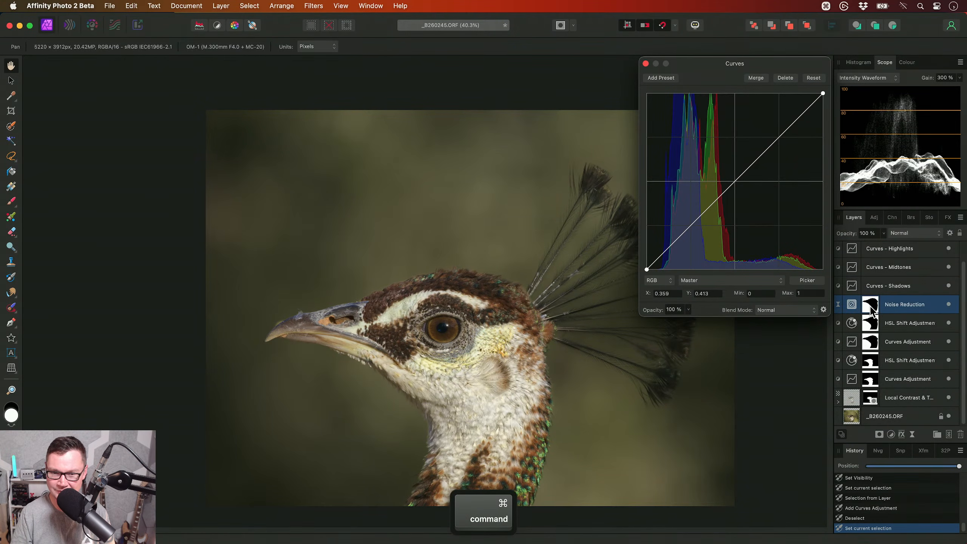
pyautogui.scroll(1, 872, 301)
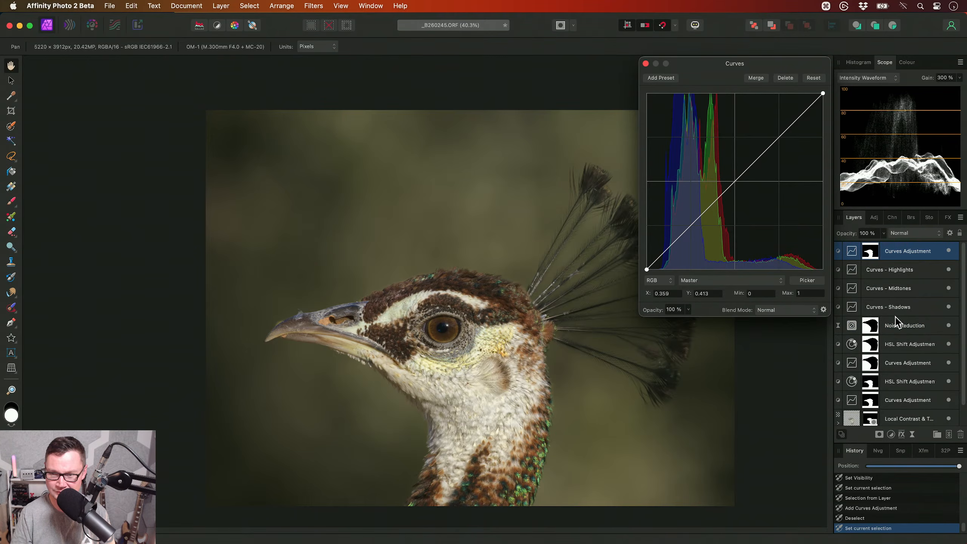
pyautogui.keyDown('super'); pyautogui.click(871, 325); pyautogui.keyUp('super')
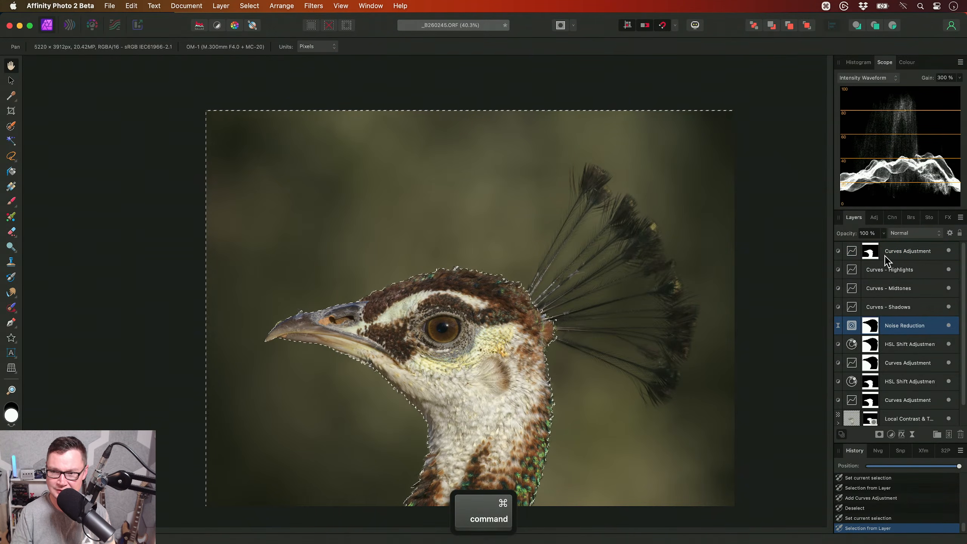
pyautogui.press('super+m')
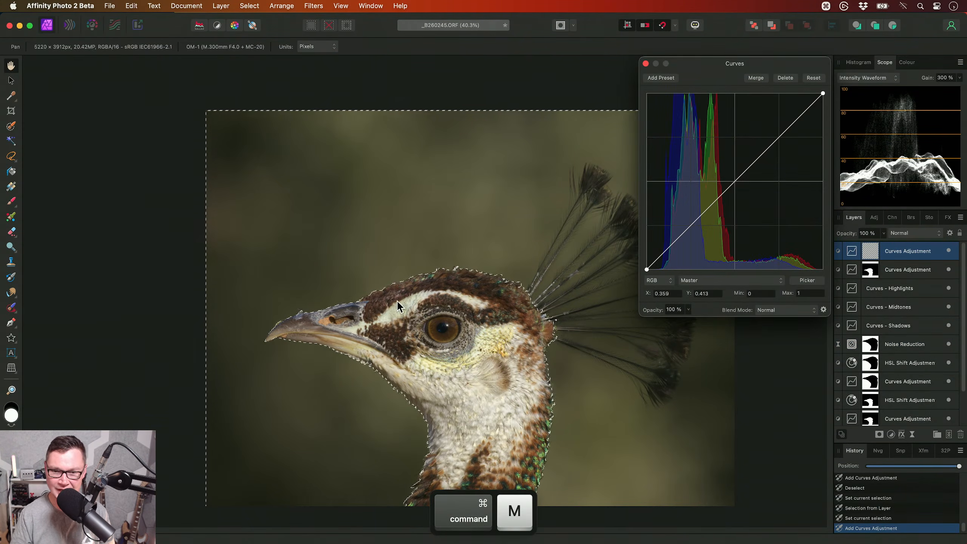
pyautogui.press('super+d')
pyautogui.moveTo(736, 183); pyautogui.dragTo(735, 187)
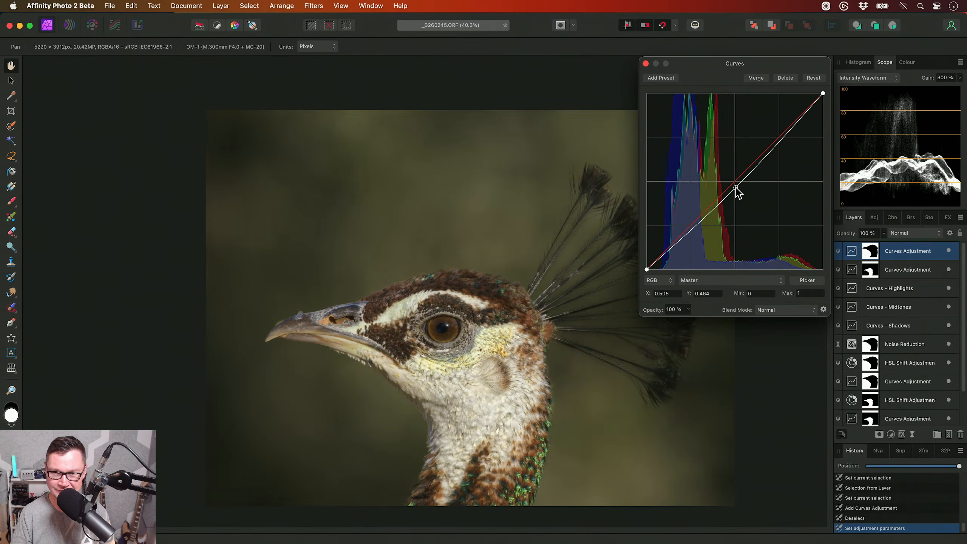
# - Slightly lift the shadows on the new bird-masked Curves Adjustment with a point at about X 0.118, Y 0.122, and close its settings
pyautogui.click(912, 269)
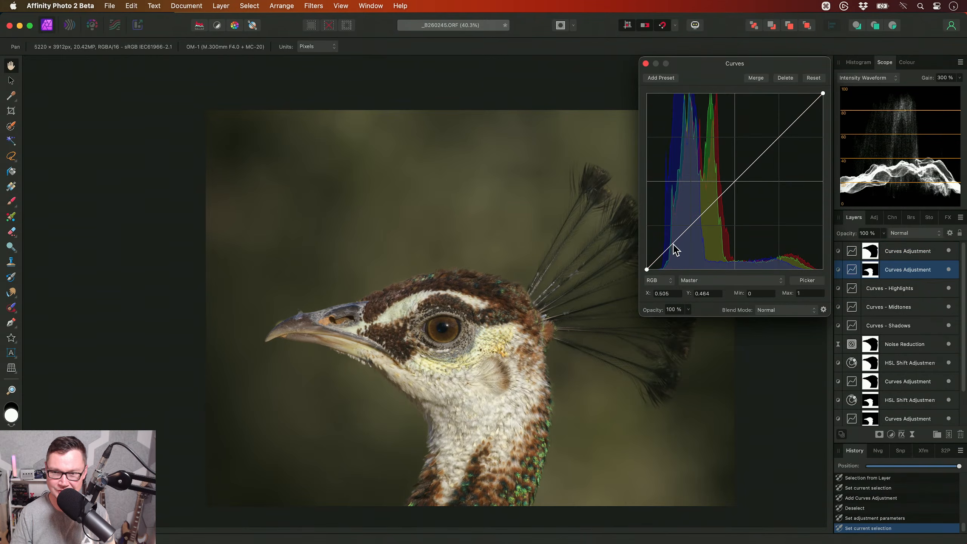
pyautogui.moveTo(670, 248); pyautogui.dragTo(667, 248)
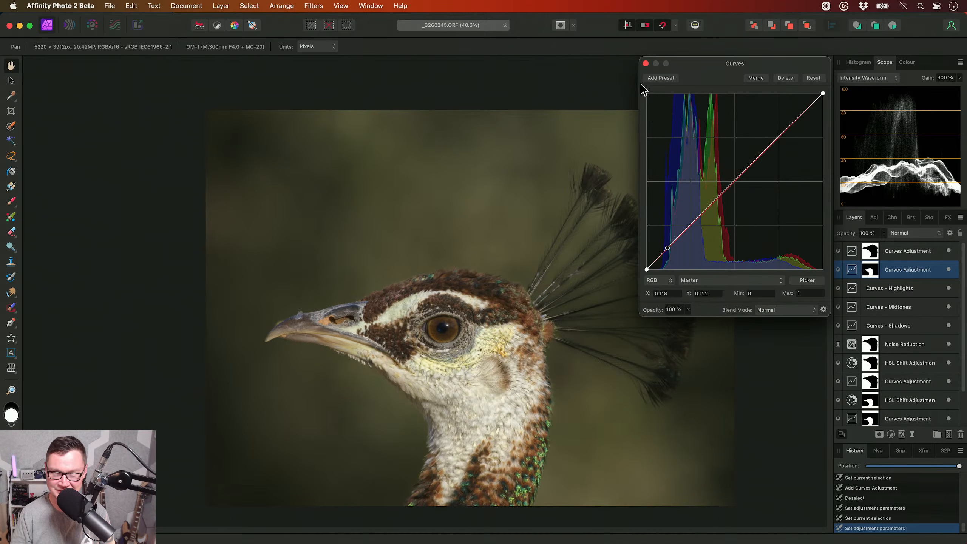
pyautogui.click(645, 63)
# - Compare the photo with the two topmost masked Curves Adjustment layers hidden and shown, and look over the layer stack
pyautogui.keyDown('super'); pyautogui.click(909, 252); pyautogui.keyUp('super')
pyautogui.click(948, 250)
pyautogui.click(948, 250)
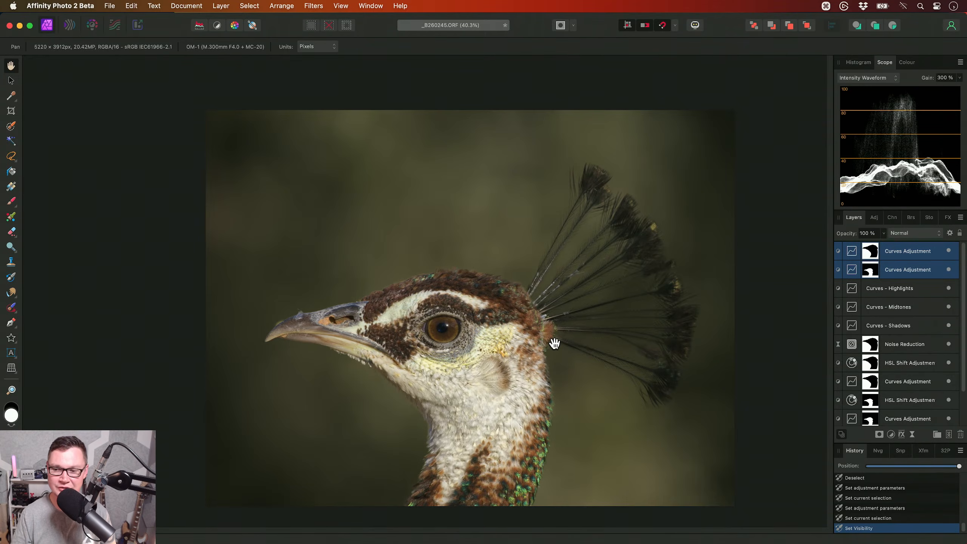
pyautogui.scroll(-2, 898, 360)
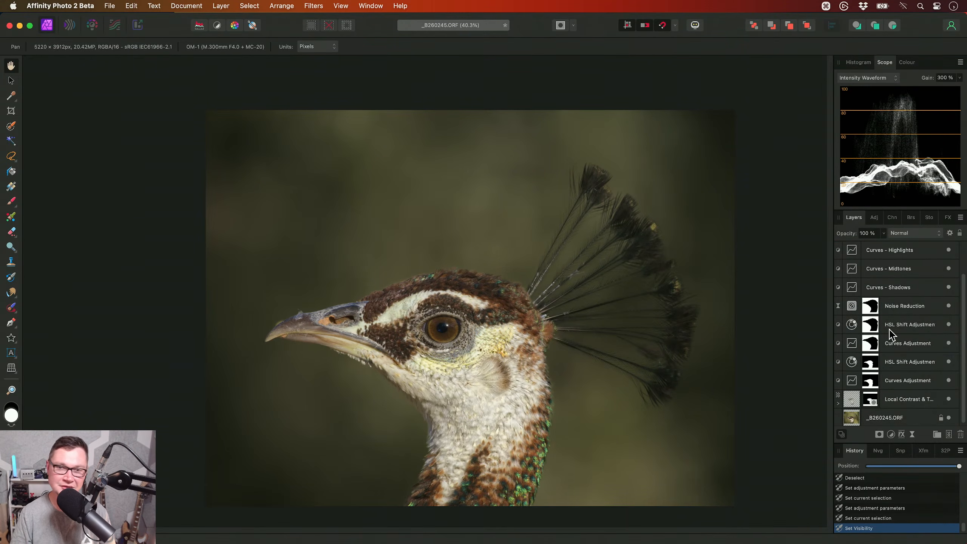
pyautogui.scroll(2, 892, 334)
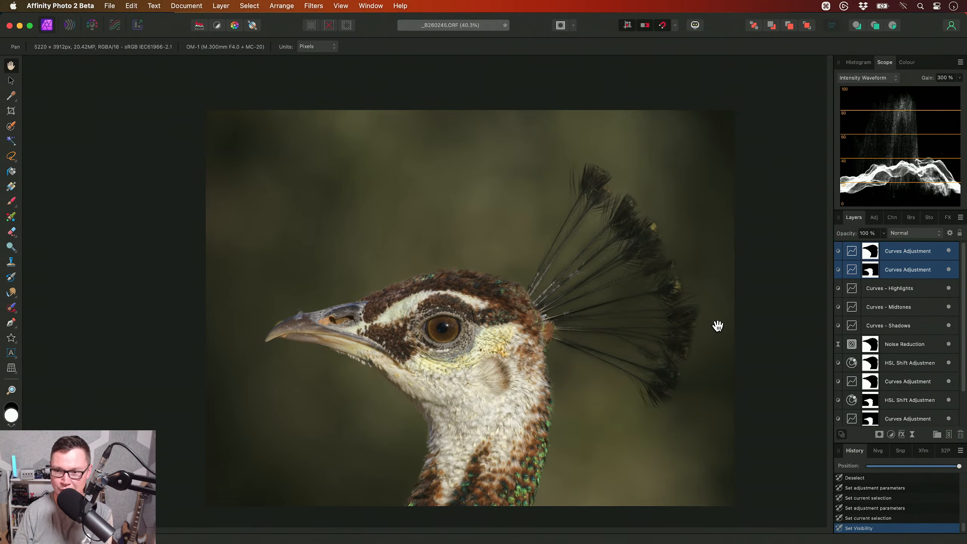
pyautogui.click(948, 251)
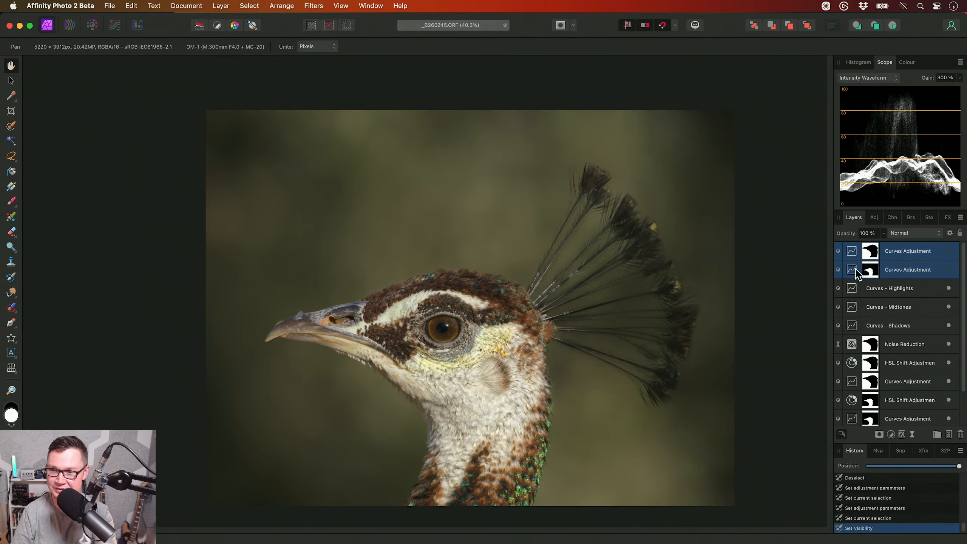
pyautogui.click(947, 252)
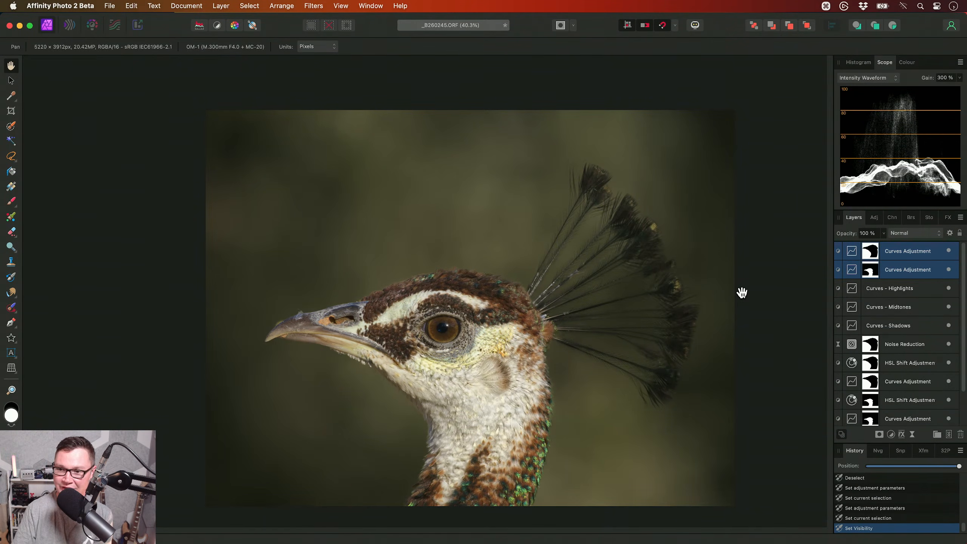
pyautogui.scroll(-2, 909, 318)
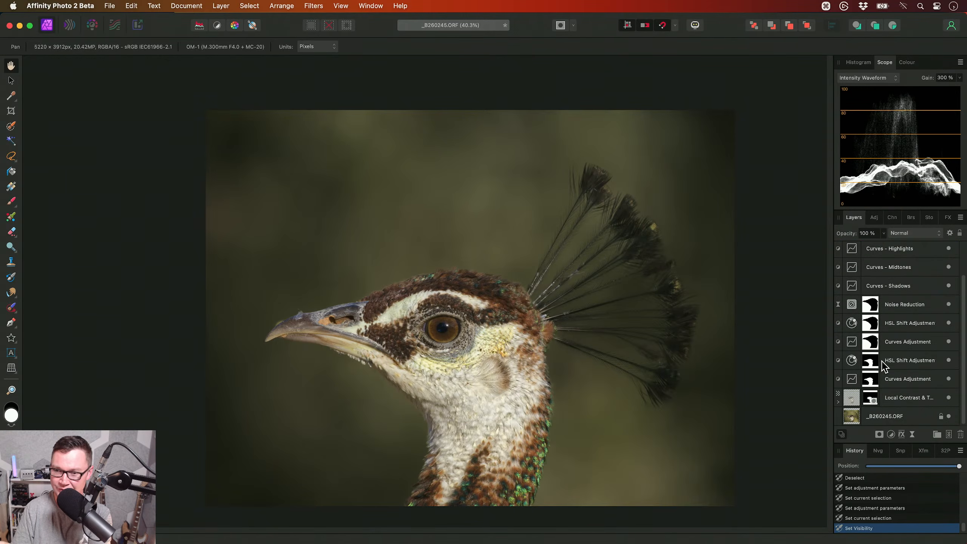
pyautogui.scroll(2, 892, 354)
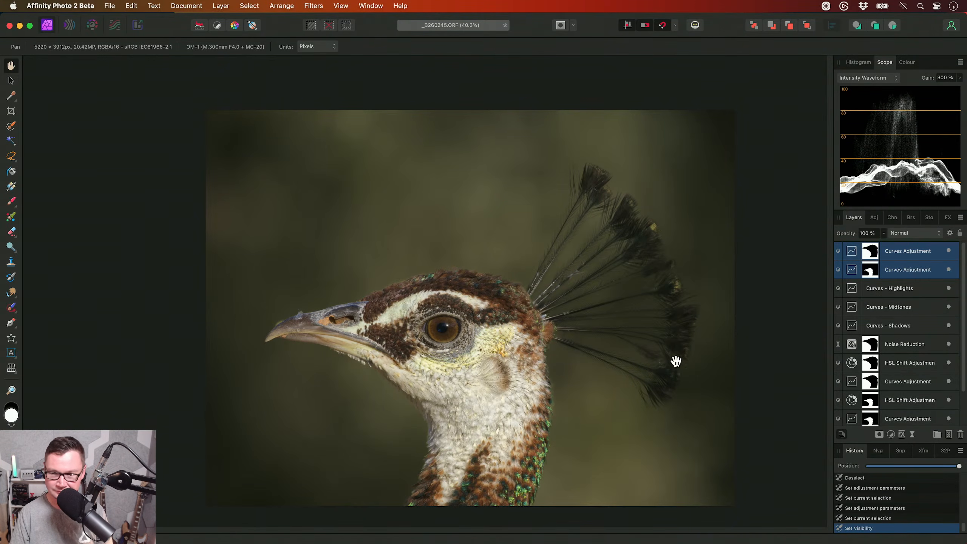
# - Add a new Pixel layer above the top Curves Adjustment with Overlay blend mode and 50% opacity
pyautogui.click(912, 252)
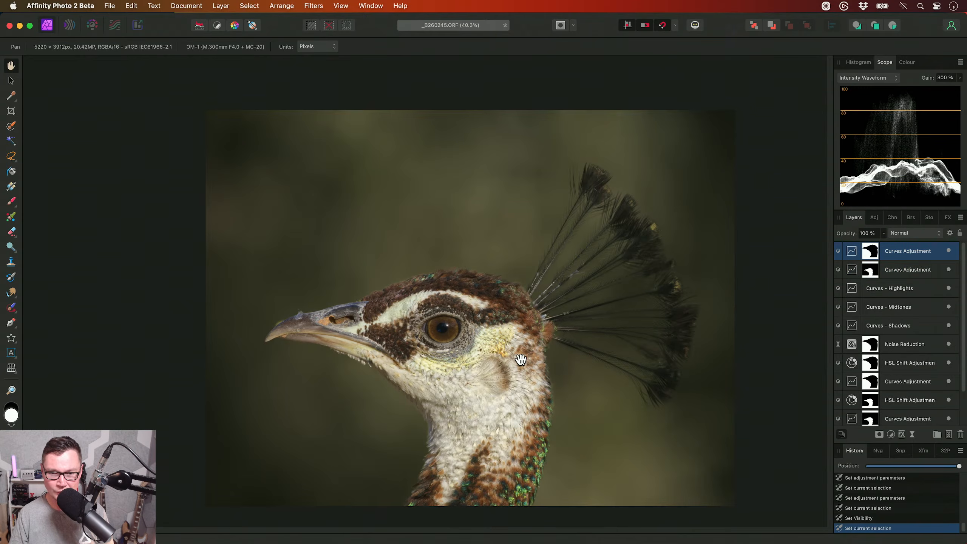
pyautogui.scroll(2, 521, 360)
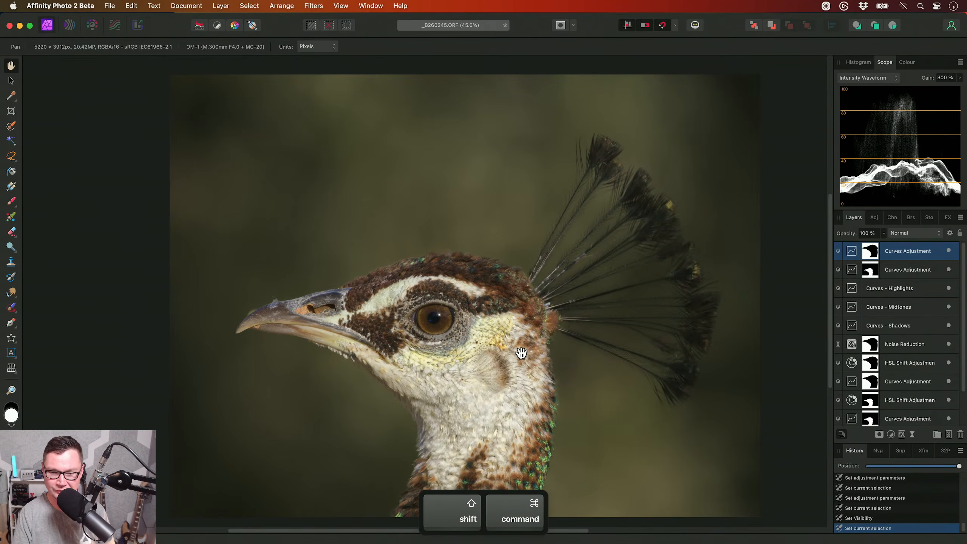
pyautogui.press('super+shift+n')
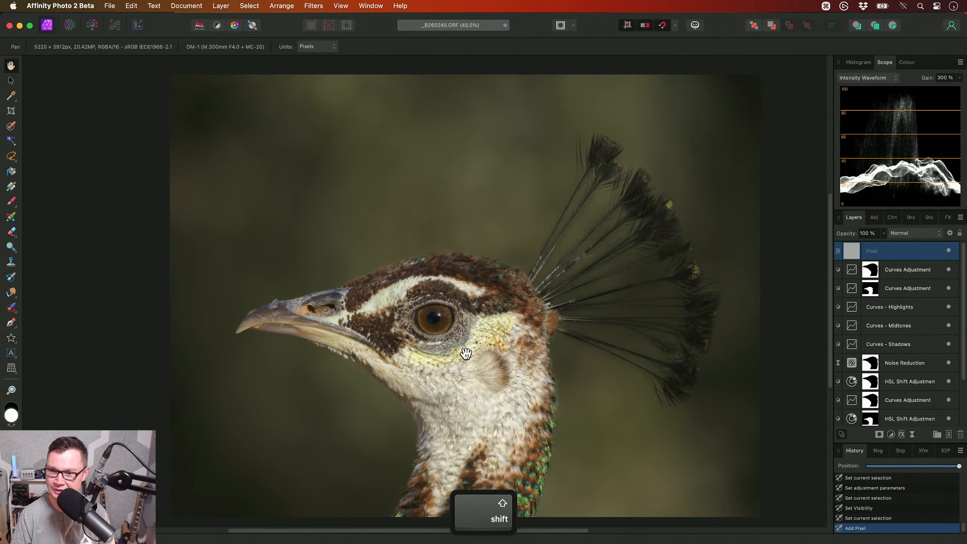
pyautogui.scroll(-1, 468, 349)
pyautogui.hscroll(-1, 624, 318)
pyautogui.scroll(1, 530, 329)
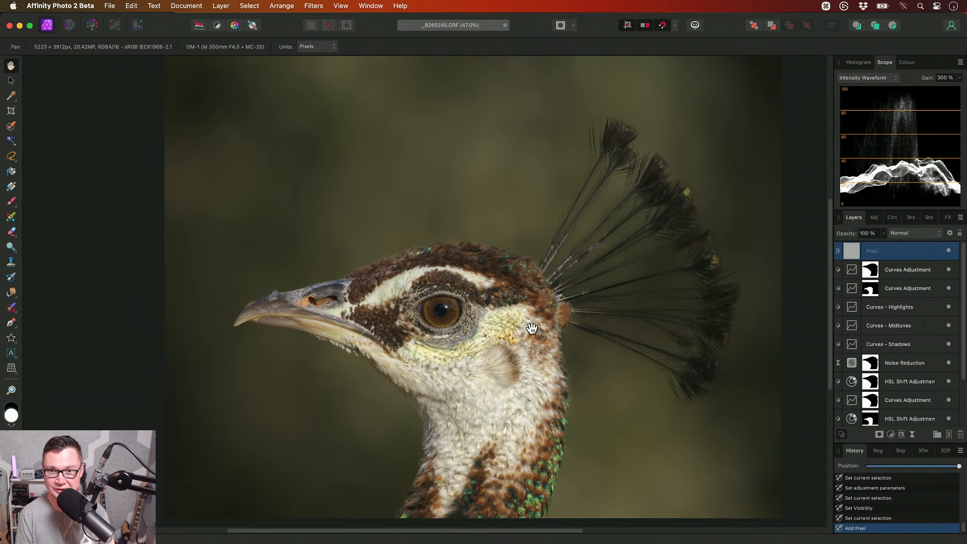
pyautogui.hotkey('shift', 'o')
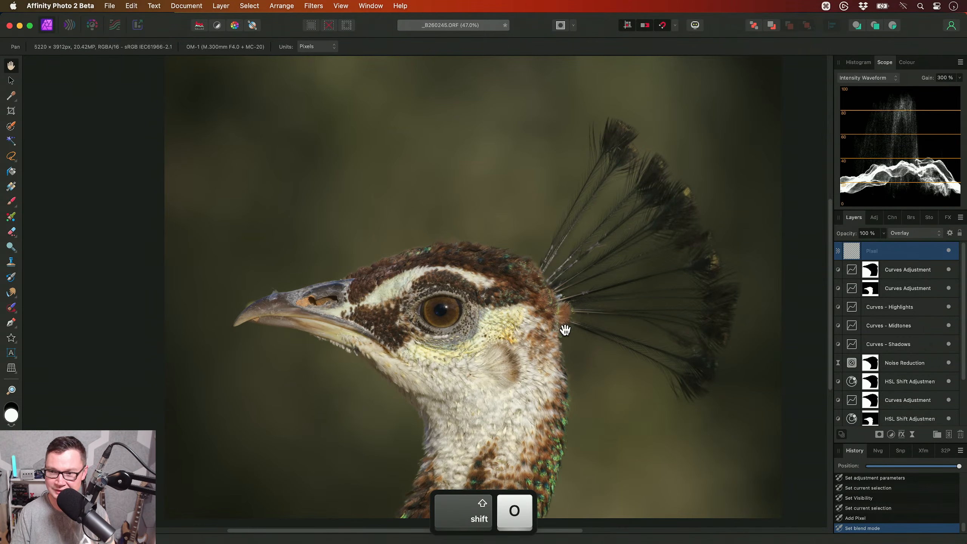
pyautogui.press('b')
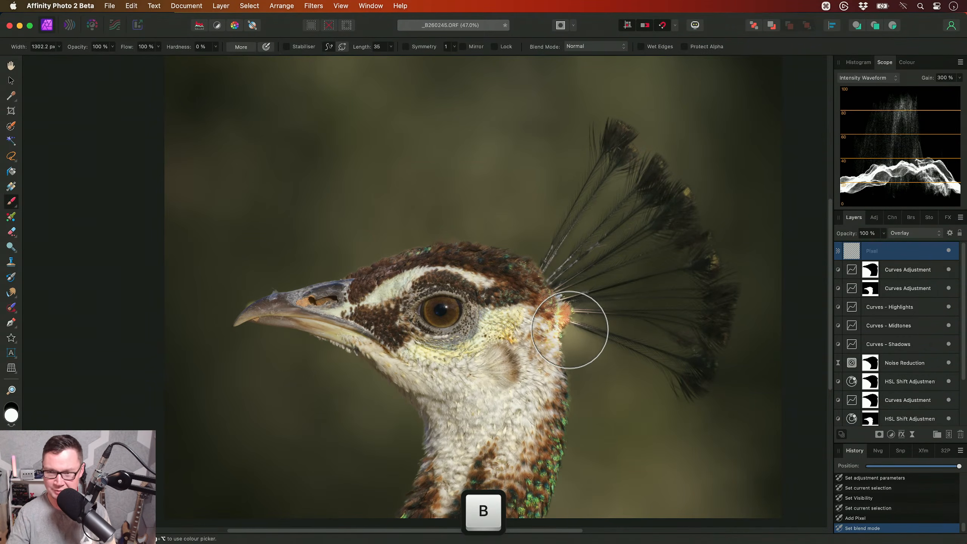
pyautogui.press('h')
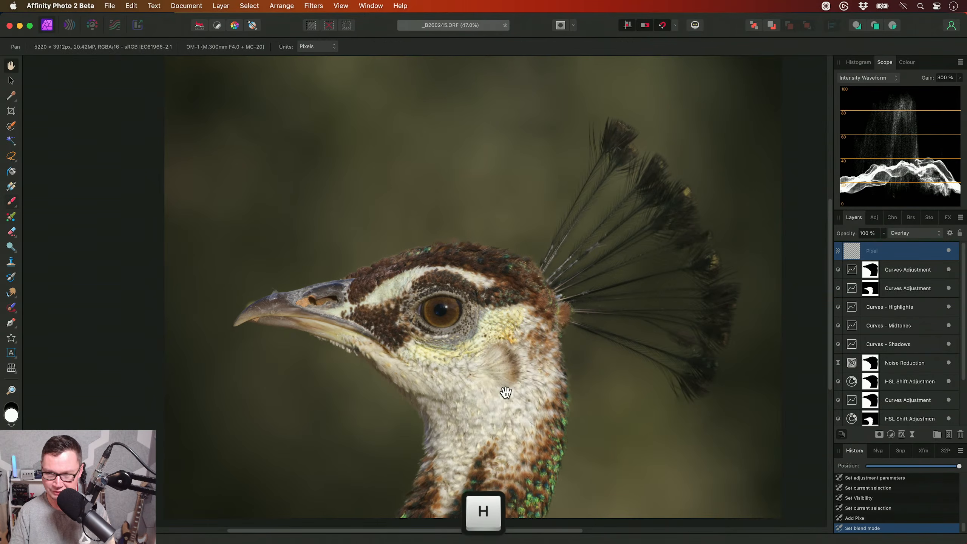
pyautogui.press('5')
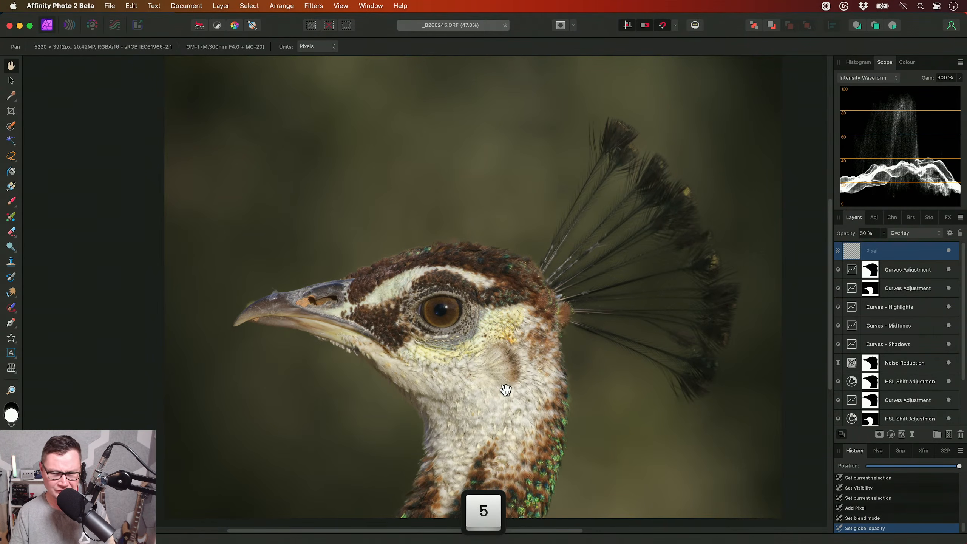
# - Brighten the bird's iris on the Overlay layer by painting over it with a soft white brush about 256 px wide
pyautogui.press('b')
pyautogui.press('[')
pyautogui.press('[')
pyautogui.press('[')
pyautogui.press('[')
pyautogui.press('[')
pyautogui.press('[')
pyautogui.scroll(5, 441, 315)
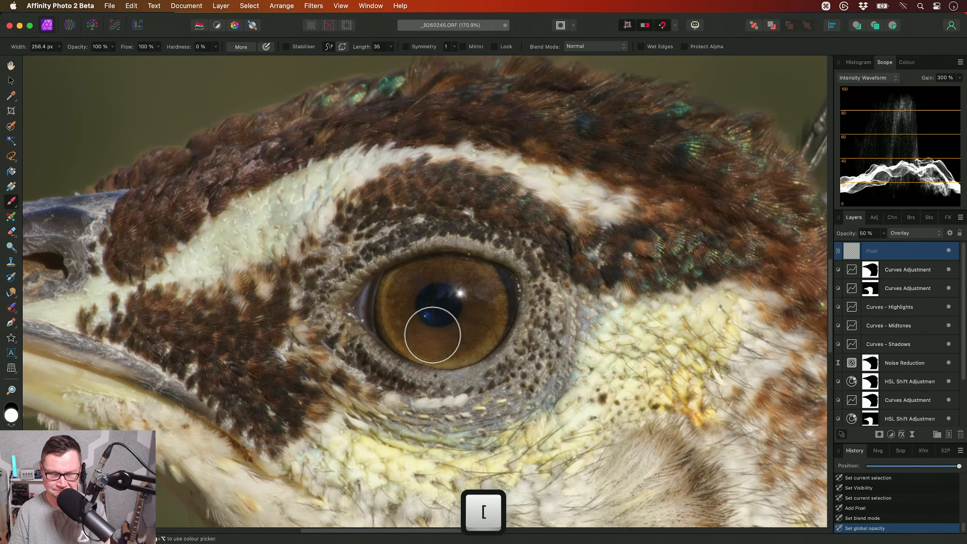
pyautogui.moveTo(432, 334); pyautogui.dragTo(446, 308)
pyautogui.press(']')
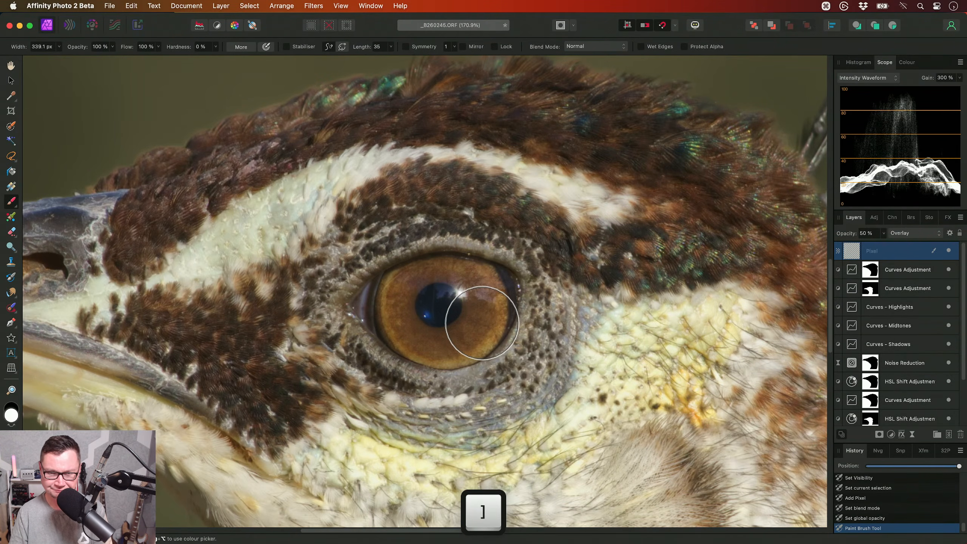
# - Compare the eye with the painted Overlay layer hidden and shown, and set the layer's opacity to 40%
pyautogui.press('h')
pyautogui.scroll(-5, 491, 326)
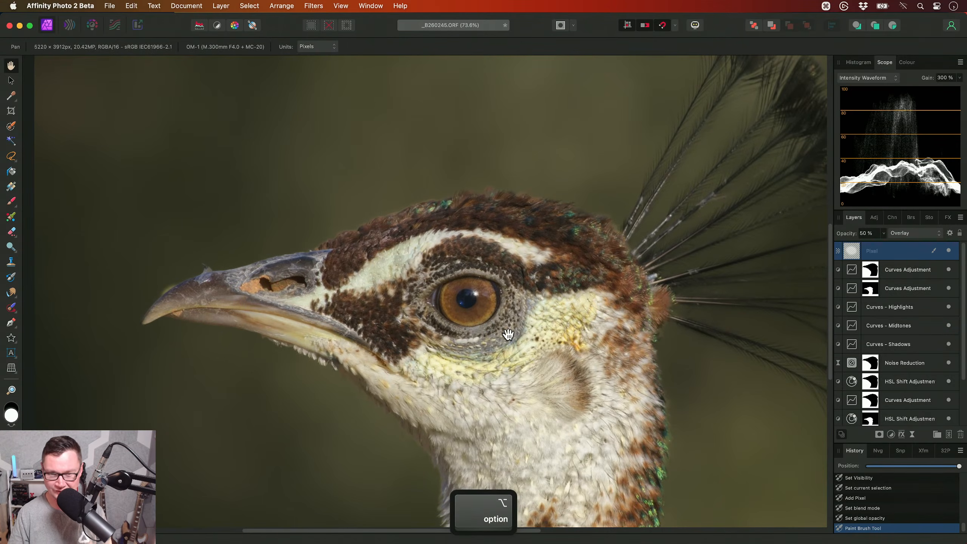
pyautogui.click(948, 250)
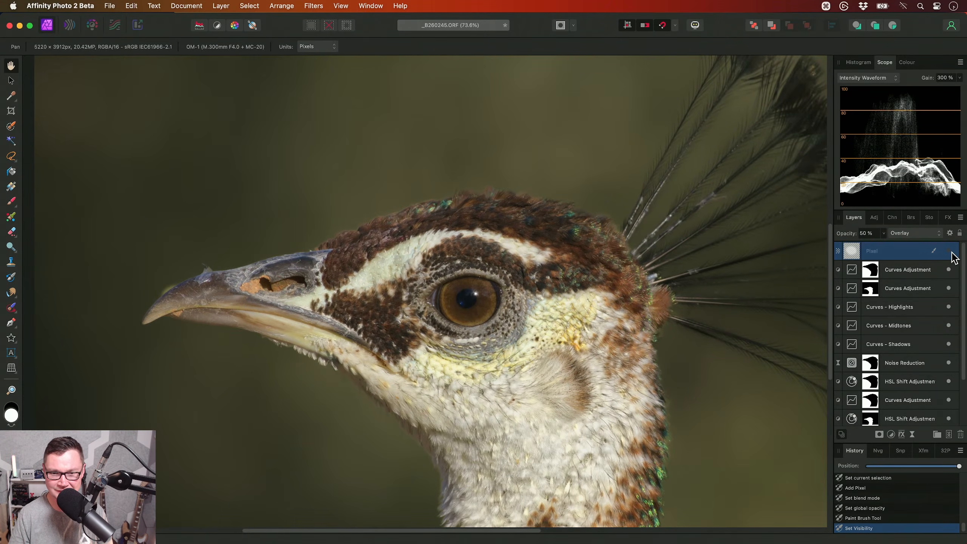
pyautogui.scroll(-2, 651, 319)
pyautogui.scroll(-3, 568, 313)
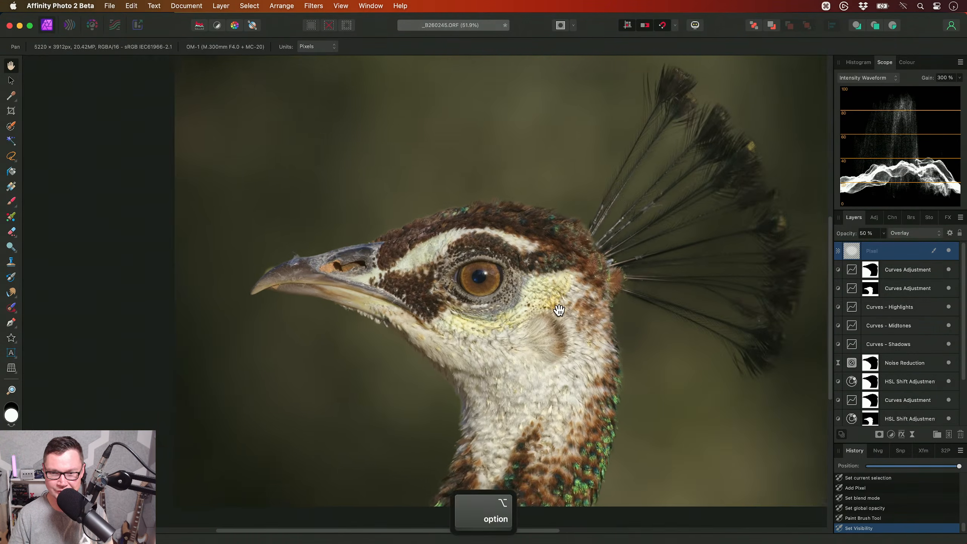
pyautogui.press('4')
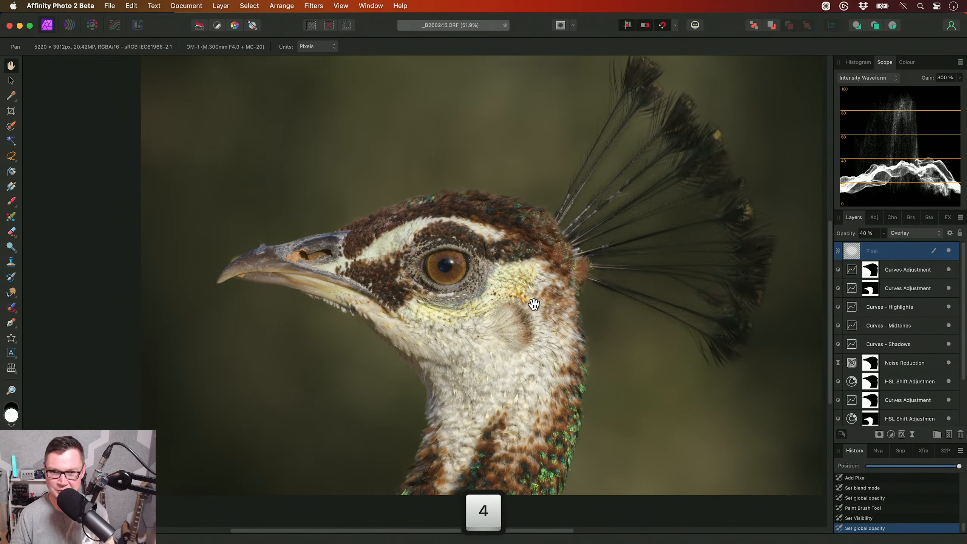
pyautogui.moveTo(535, 304); pyautogui.dragTo(535, 318)
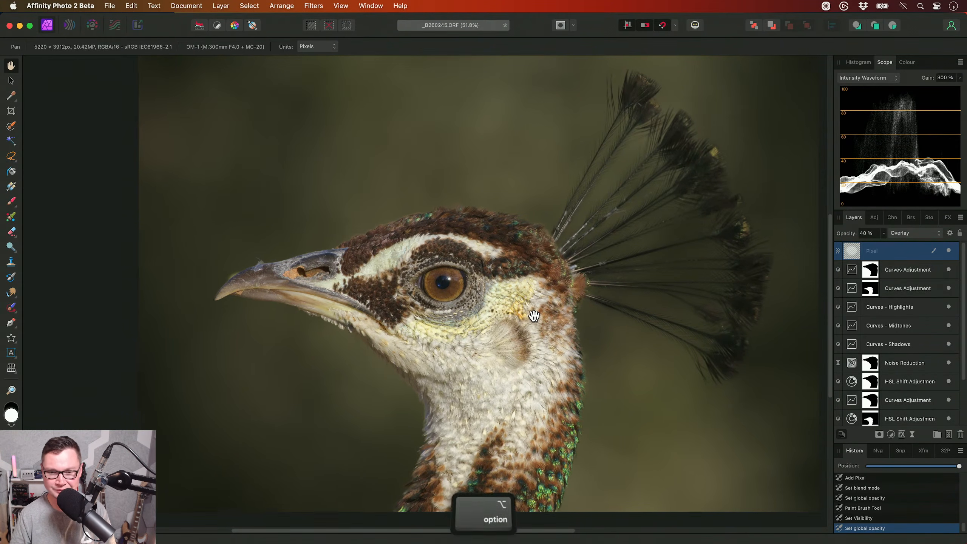
pyautogui.scroll(-1, 535, 318)
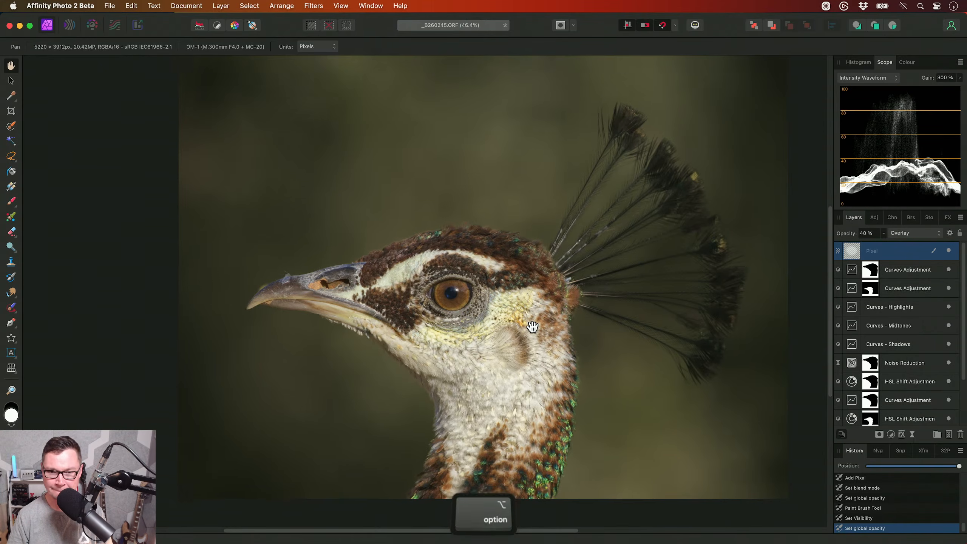
# - Apply the Bandpass Sharpening (Micro) macro from the JR - Sharpening V3 category above the Overlay pixel layer
pyautogui.moveTo(532, 326); pyautogui.dragTo(527, 342)
pyautogui.scroll(-1, 526, 342)
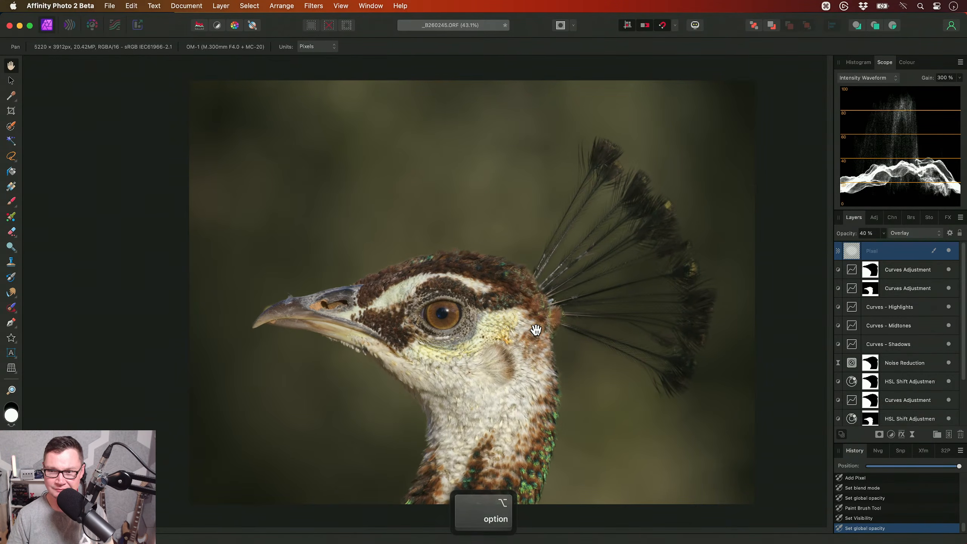
pyautogui.hotkey('ctrl', 'shift', 'l')
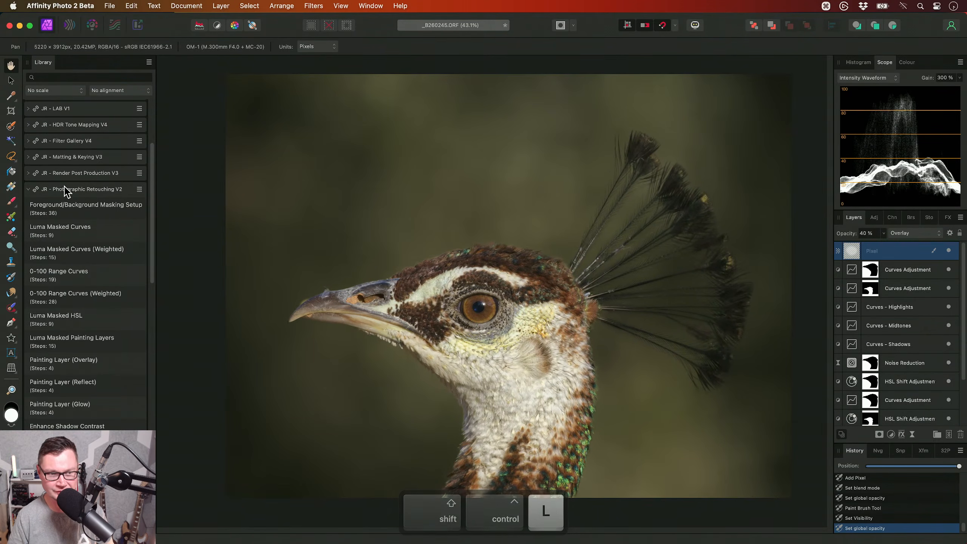
pyautogui.click(64, 188)
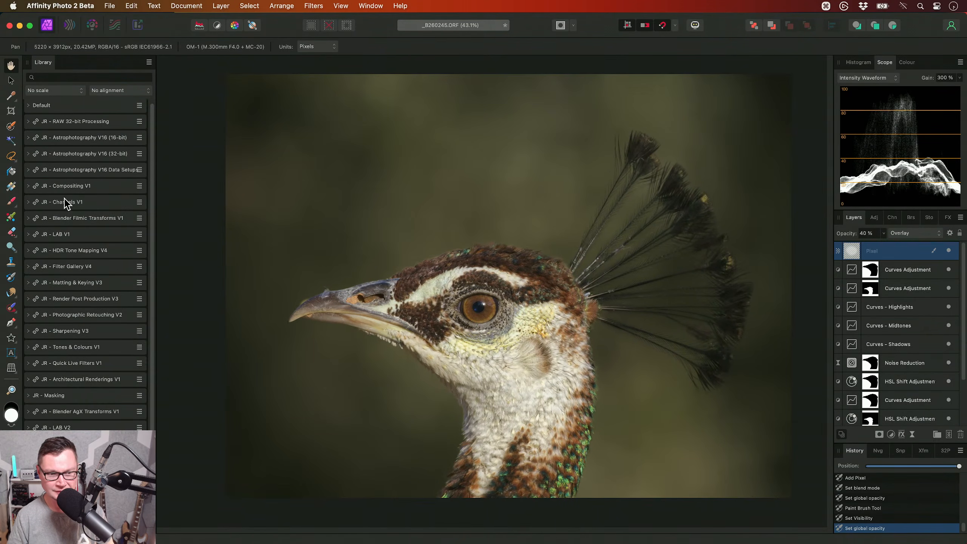
pyautogui.click(92, 331)
pyautogui.scroll(-3, 89, 304)
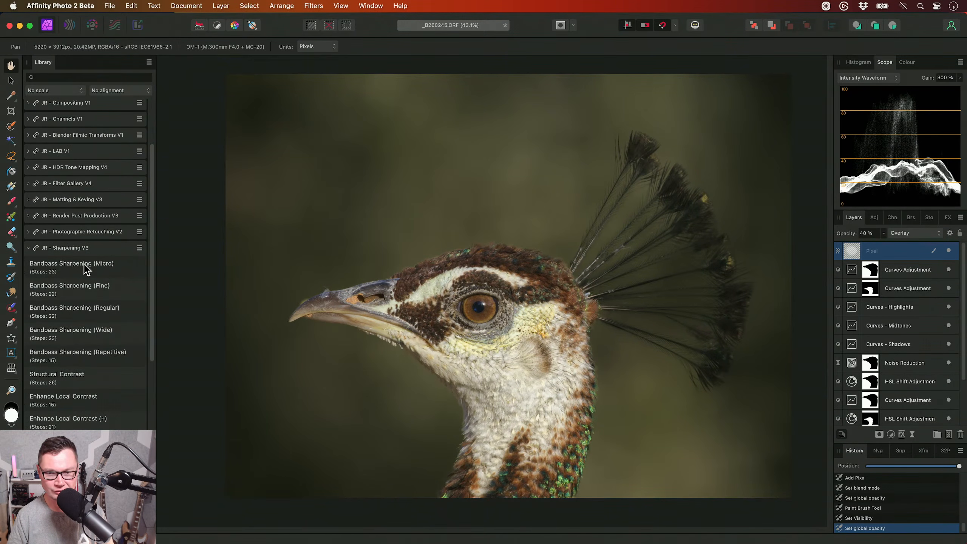
pyautogui.click(84, 264)
# - Inspect the head at 100% zoom with the Bandpass Sharpening group hidden and shown, and close the macro library
pyautogui.moveTo(453, 348); pyautogui.dragTo(508, 331)
pyautogui.press('super+1')
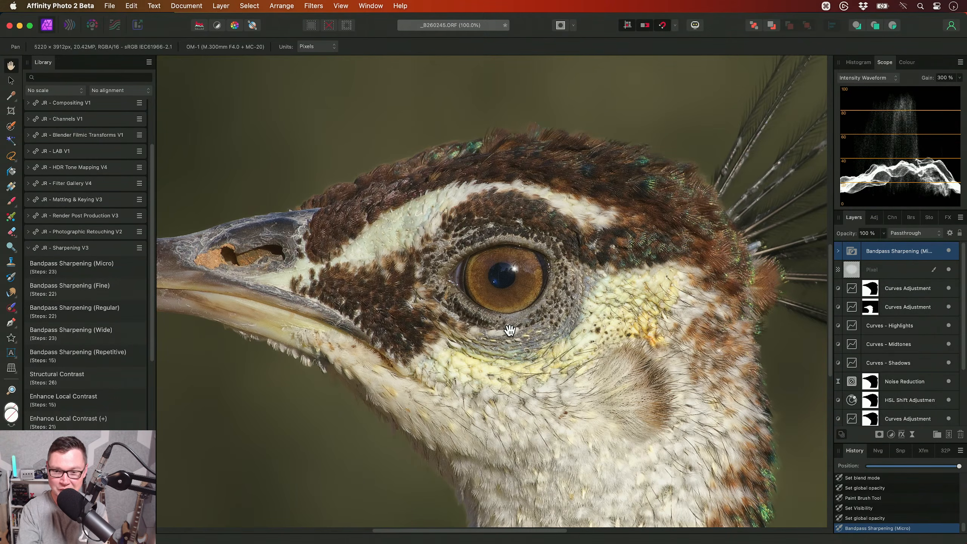
pyautogui.moveTo(636, 325); pyautogui.dragTo(567, 238)
pyautogui.moveTo(548, 398); pyautogui.dragTo(555, 422)
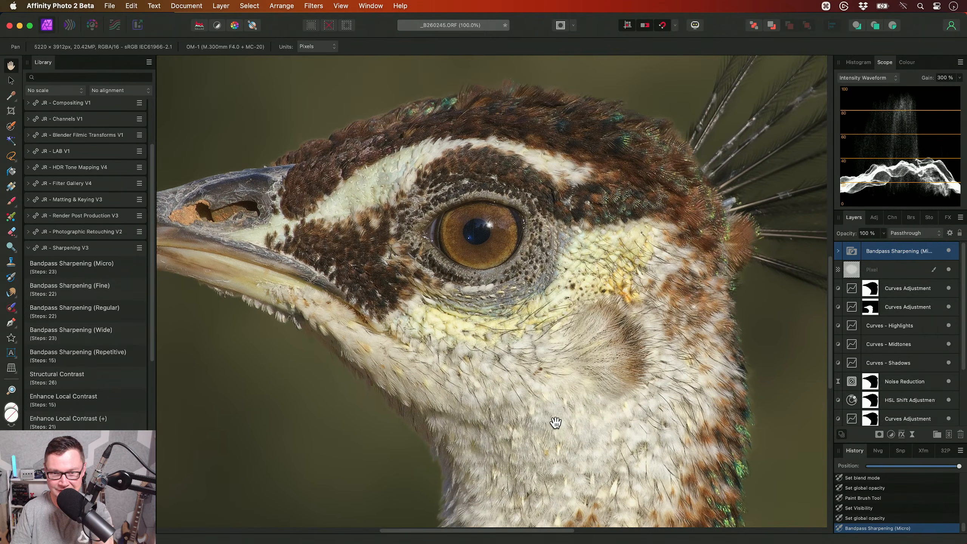
pyautogui.moveTo(501, 304); pyautogui.dragTo(538, 329)
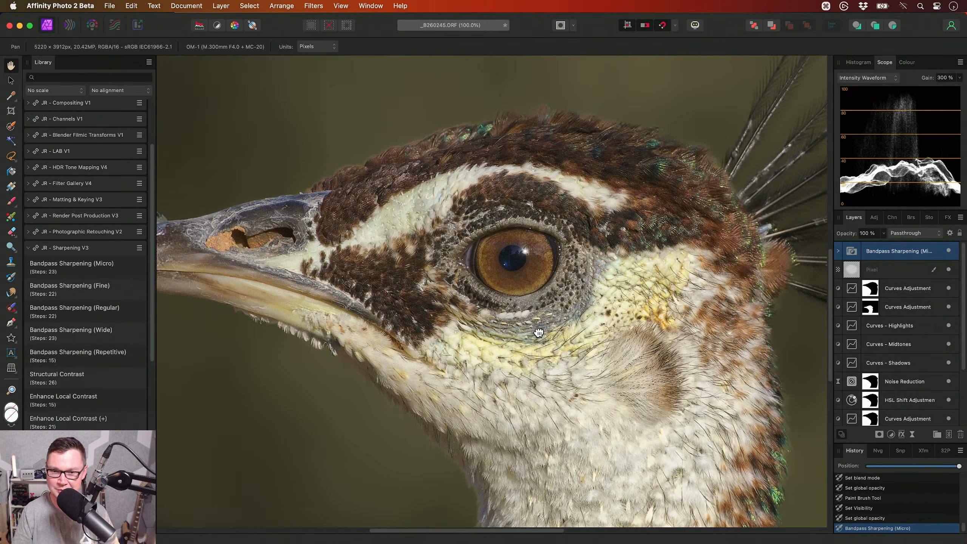
pyautogui.click(948, 250)
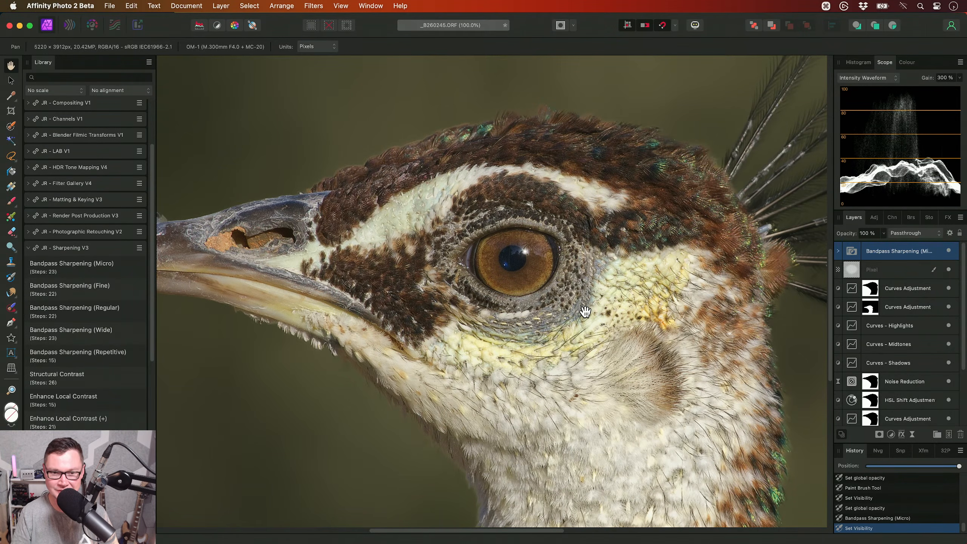
pyautogui.hotkey('ctrl', 'shift', 'l')
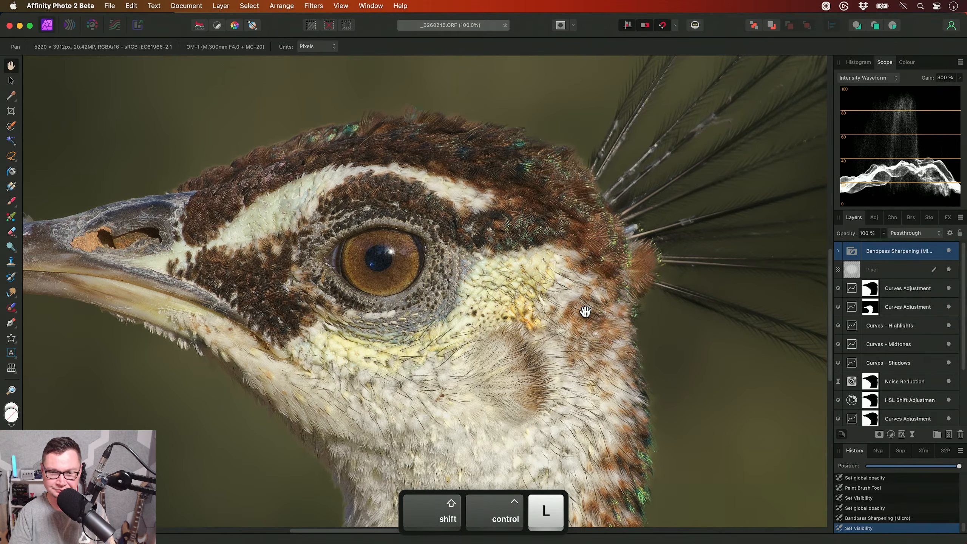
# - Crop the photo to 4965 x 3565 px by trimming its upper edge and the side in front of the beak
pyautogui.press('super+0')
pyautogui.press('c')
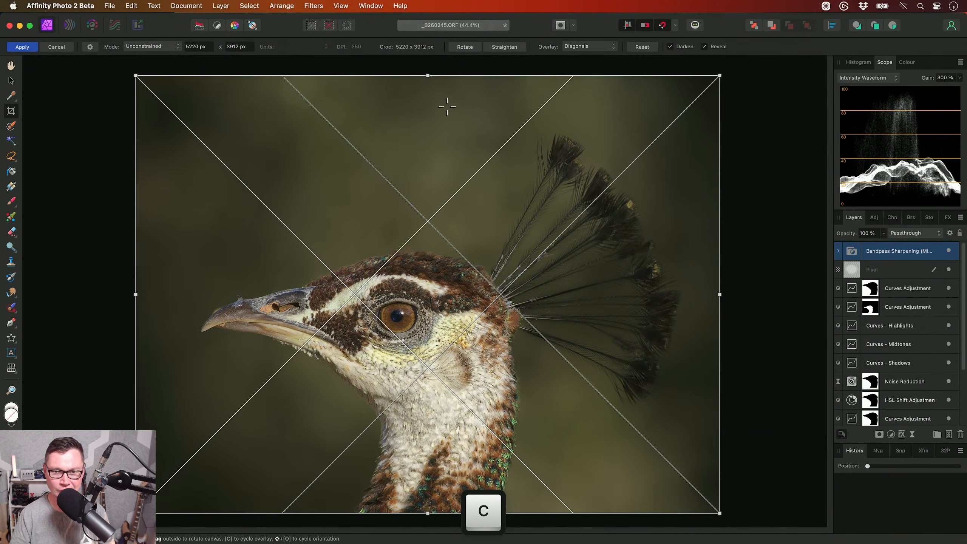
pyautogui.moveTo(428, 75); pyautogui.dragTo(428, 115)
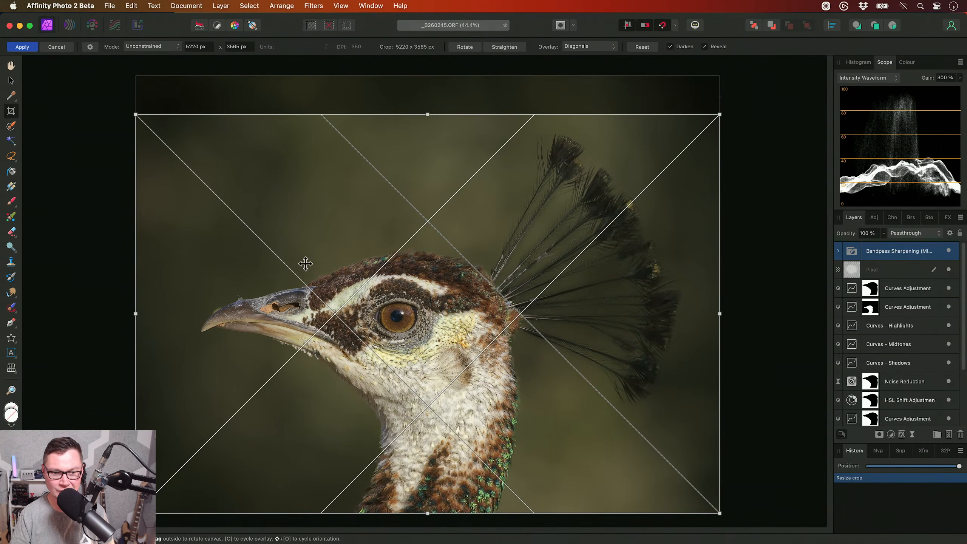
pyautogui.moveTo(136, 312); pyautogui.dragTo(161, 313)
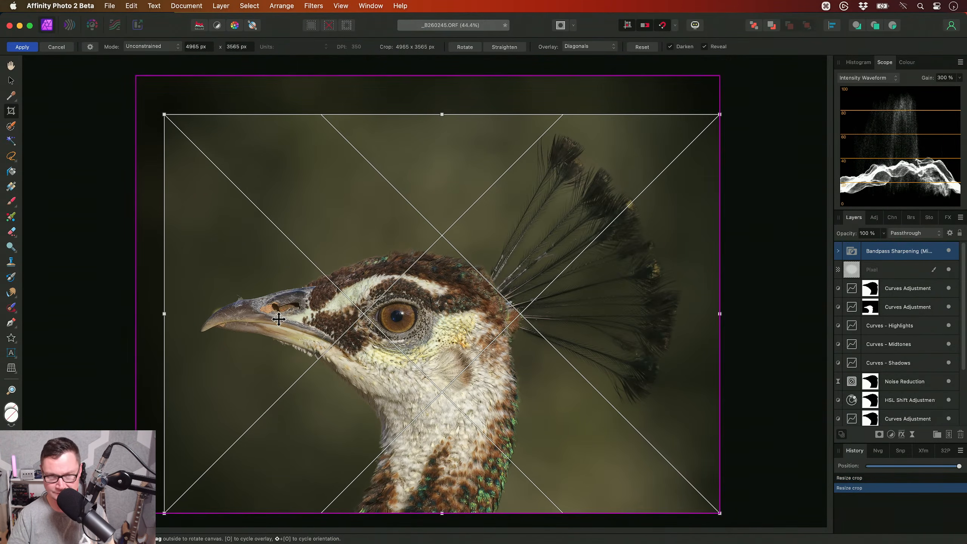
pyautogui.press('Return')
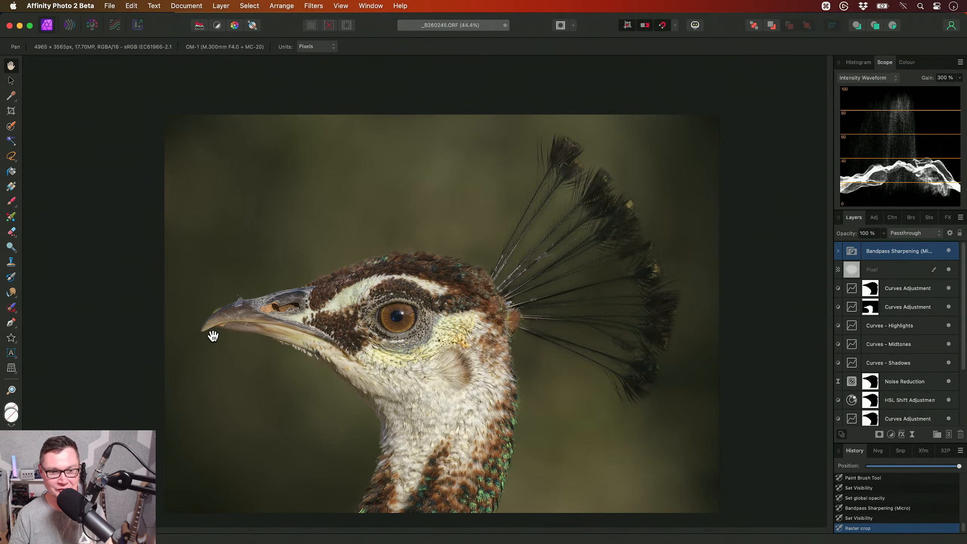
# - Examine the upper edge near the beak tip and its mask on the two upper Curves Adjustment layers
pyautogui.hscroll(-1, 228, 312)
pyautogui.scroll(5, 244, 306)
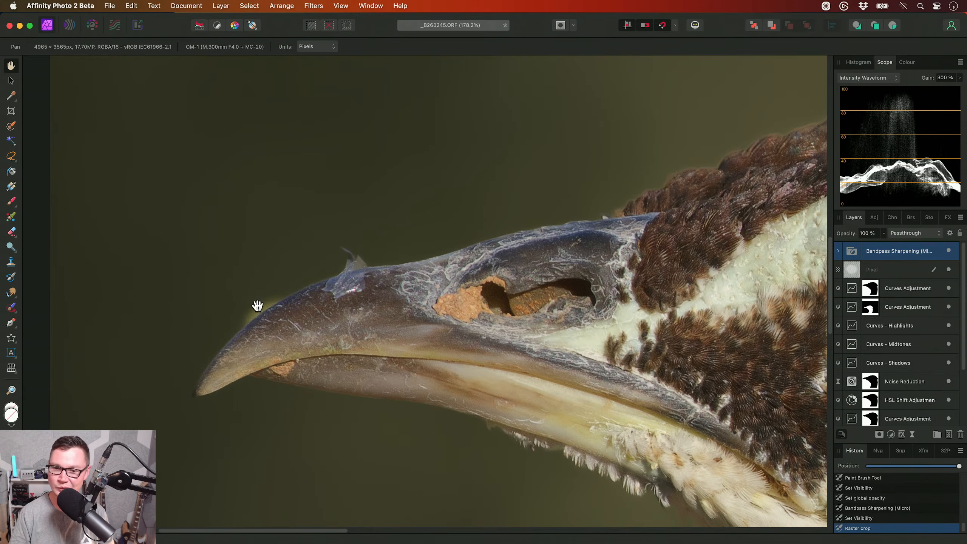
pyautogui.keyDown('alt'); pyautogui.click(913, 294); pyautogui.keyUp('alt')
pyautogui.keyDown('alt'); pyautogui.click(916, 308); pyautogui.keyUp('alt')
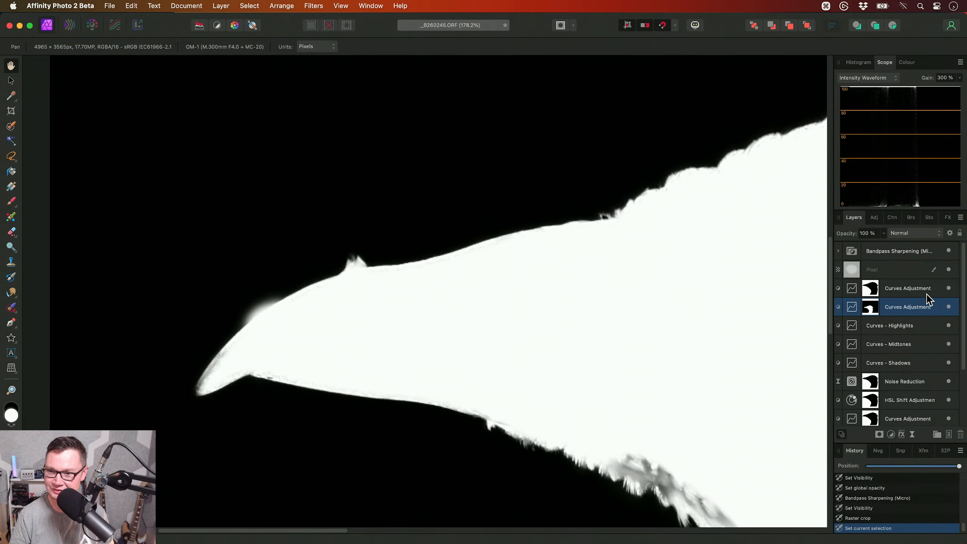
pyautogui.click(921, 293)
# - Paint white along the beak tip's upper edge on the top Curves Adjustment's mask with a soft brush 108.7 px wide
pyautogui.press('b')
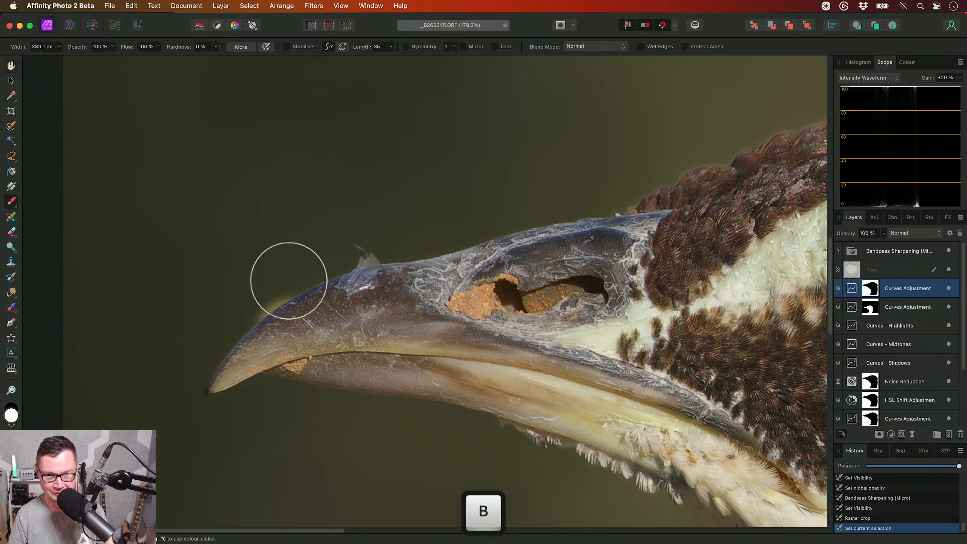
pyautogui.press('x')
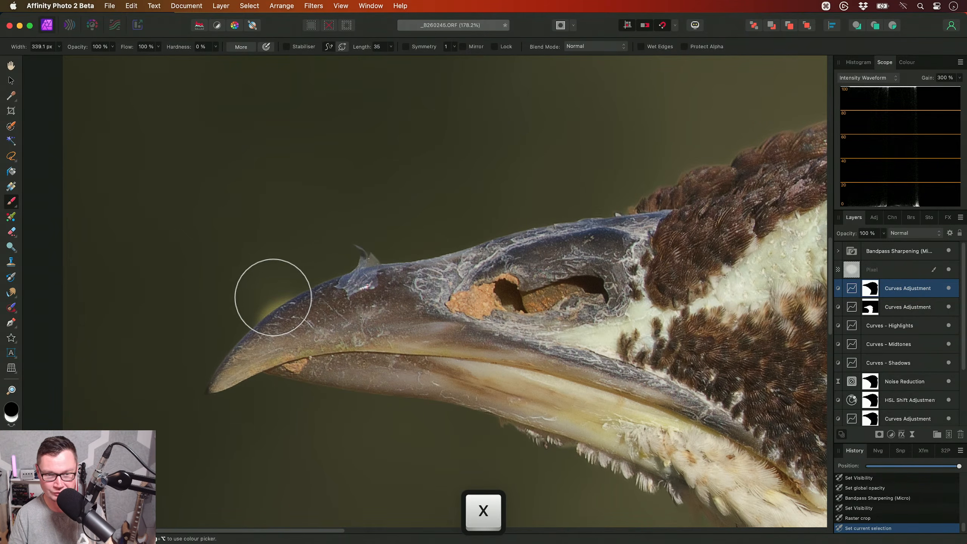
pyautogui.keyDown('alt'); pyautogui.click(874, 294); pyautogui.keyUp('alt')
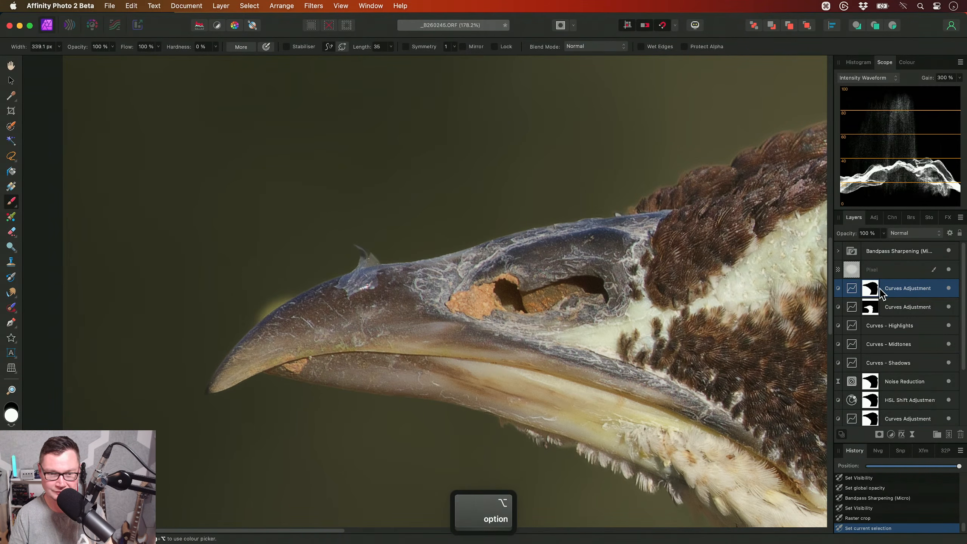
pyautogui.press('[')
pyautogui.press('[')
pyautogui.press('[')
pyautogui.press('[')
pyautogui.press('[')
pyautogui.press('[')
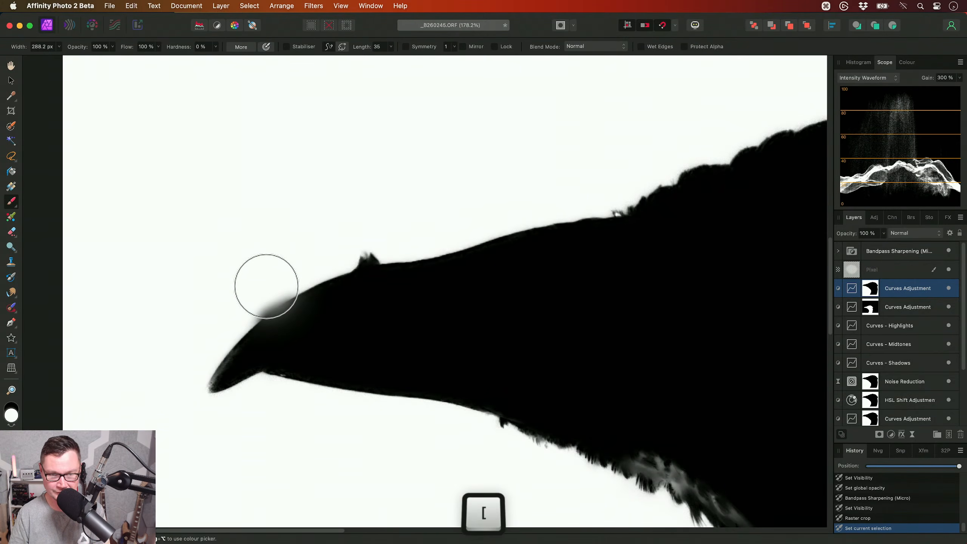
pyautogui.scroll(2, 263, 289)
pyautogui.press('[')
pyautogui.press('[')
pyautogui.press('[')
pyautogui.moveTo(304, 289); pyautogui.dragTo(240, 328)
# - Paint black along the beak tip's upper edge on the mask of the second Curves Adjustment, undoing the stray stroke first
pyautogui.keyDown('alt'); pyautogui.click(909, 311); pyautogui.keyUp('alt')
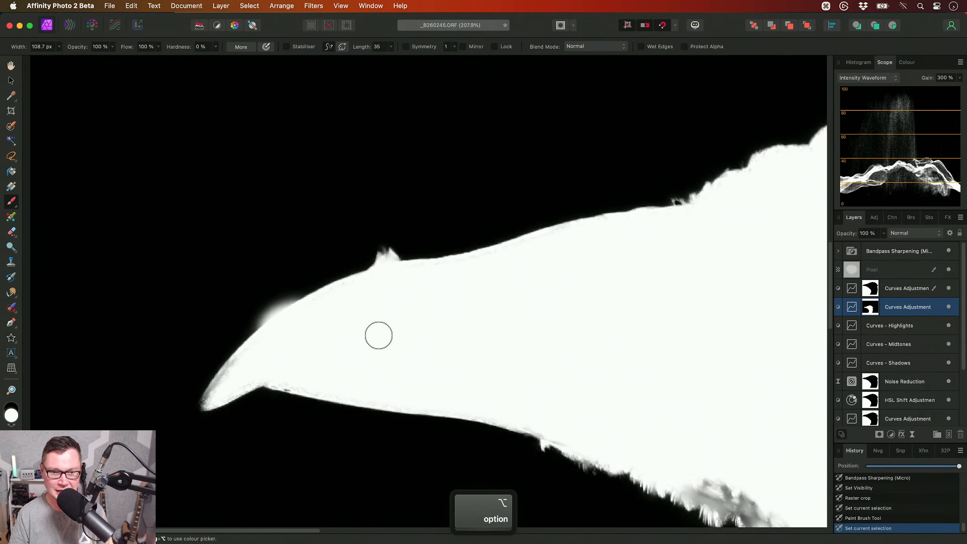
pyautogui.click(296, 288)
pyautogui.press('super+z')
pyautogui.press('x')
pyautogui.moveTo(291, 289); pyautogui.dragTo(236, 333)
pyautogui.scroll(-2, 335, 305)
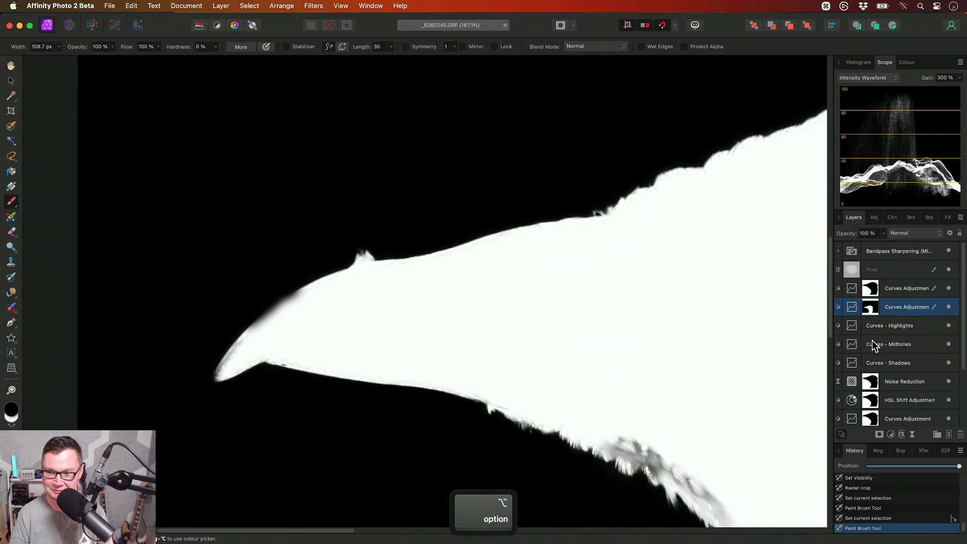
# - Paint white along the beak tip's upper edge on the Noise Reduction layer's mask
pyautogui.scroll(-5, 907, 331)
pyautogui.keyDown('alt'); pyautogui.click(903, 305); pyautogui.keyUp('alt')
pyautogui.scroll(4, 361, 316)
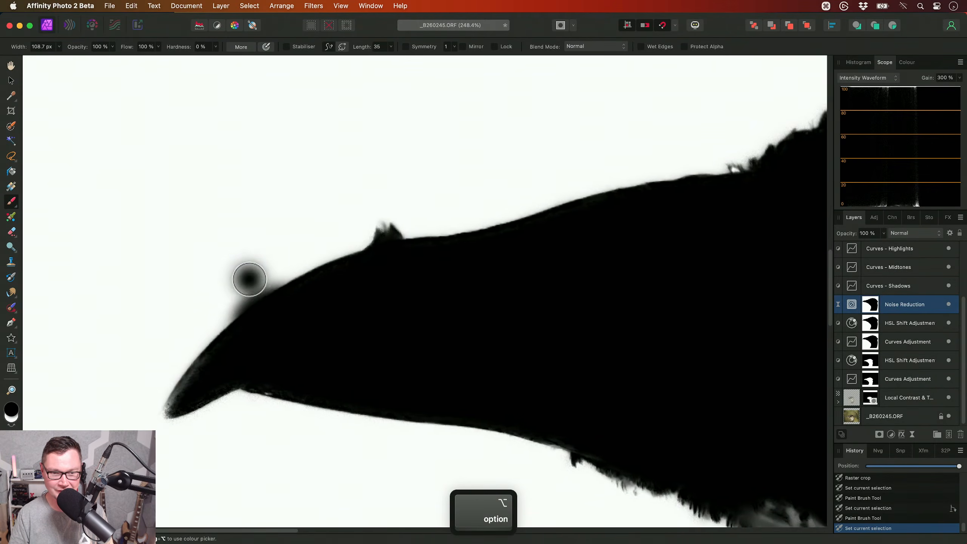
pyautogui.press('x')
pyautogui.moveTo(295, 268); pyautogui.dragTo(239, 306)
pyautogui.moveTo(285, 255)
pyautogui.mouseDown()
pyautogui.moveTo(308, 270)
pyautogui.moveTo(285, 271)
pyautogui.moveTo(243, 306)
pyautogui.mouseUp()
# - Paint white over the same beak edge on the background masks of the HSL Shift and Curves Adjustments below Noise Reduction
pyautogui.keyDown('alt'); pyautogui.click(914, 323); pyautogui.keyUp('alt')
pyautogui.keyDown('alt'); pyautogui.click(921, 342); pyautogui.keyUp('alt')
pyautogui.moveTo(302, 255); pyautogui.dragTo(282, 272)
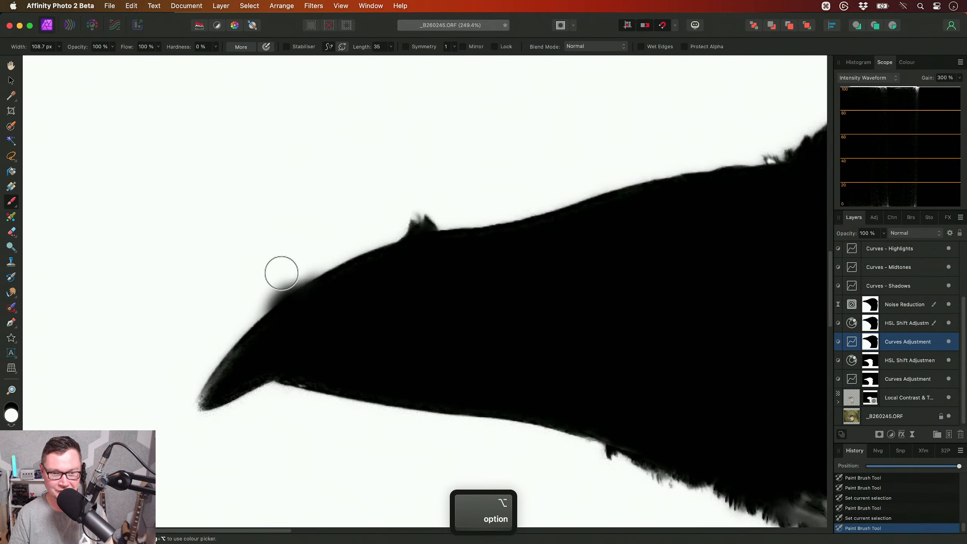
# - Paint black along the beak tip's upper edge on the bird masks of the lowest HSL Shift and Curves Adjustments
pyautogui.keyDown('alt'); pyautogui.click(923, 360); pyautogui.keyUp('alt')
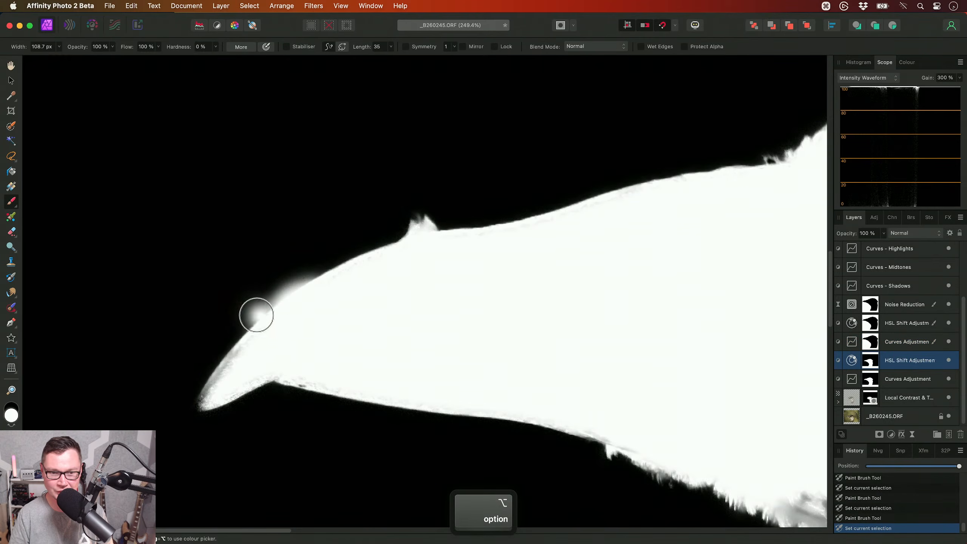
pyautogui.press('x')
pyautogui.click(386, 280)
pyautogui.moveTo(303, 264); pyautogui.dragTo(291, 271)
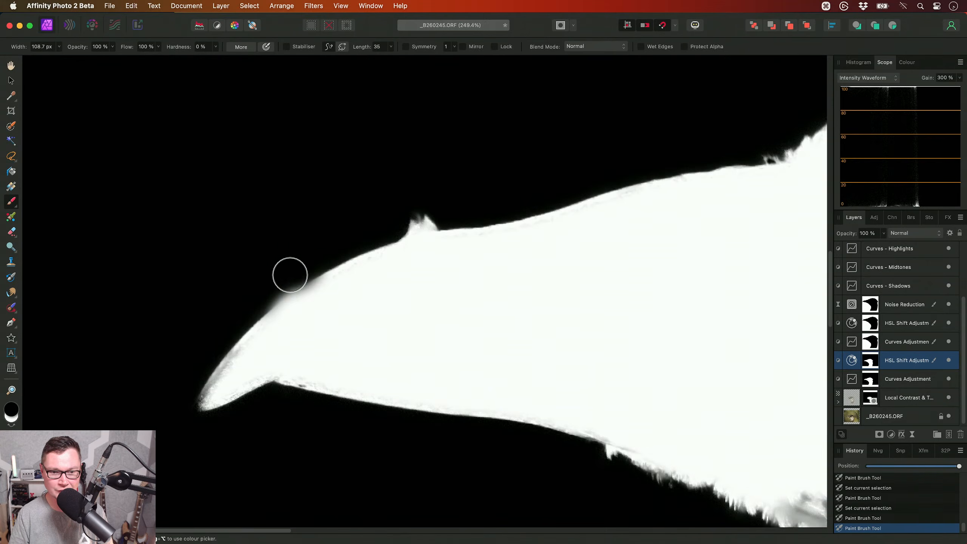
pyautogui.keyDown('alt'); pyautogui.click(905, 382); pyautogui.keyUp('alt')
pyautogui.moveTo(294, 266)
pyautogui.mouseDown()
pyautogui.moveTo(257, 294)
pyautogui.moveTo(317, 252)
pyautogui.moveTo(287, 271)
pyautogui.mouseUp()
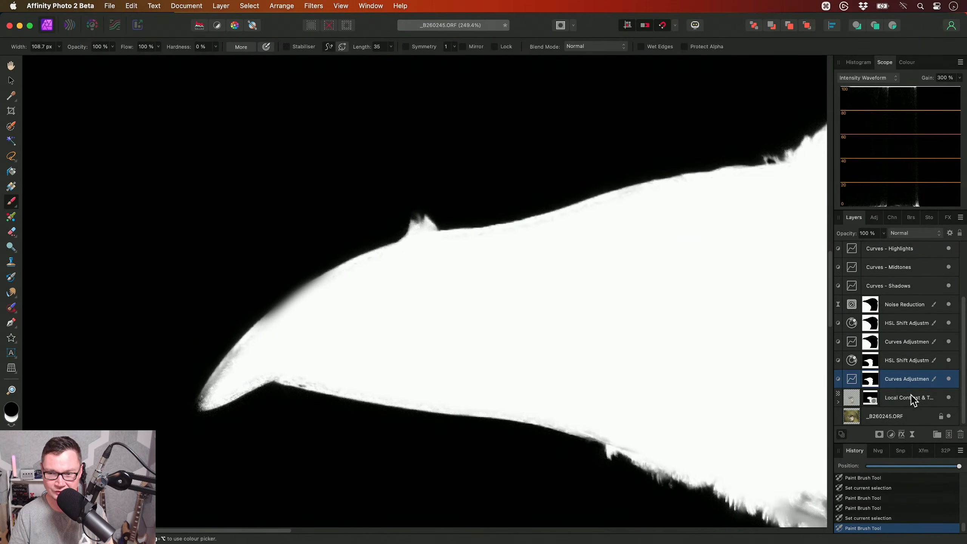
# - Leave the isolated mask view and examine the retouched beak edge close up
pyautogui.press('h')
pyautogui.click(891, 269)
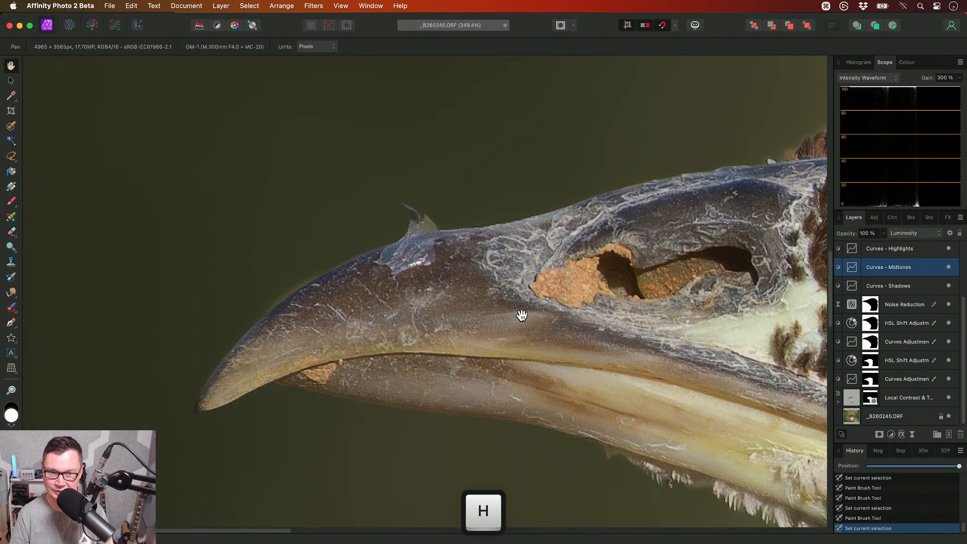
pyautogui.scroll(5, 242, 323)
pyautogui.hscroll(-2, 360, 291)
pyautogui.scroll(3, 921, 305)
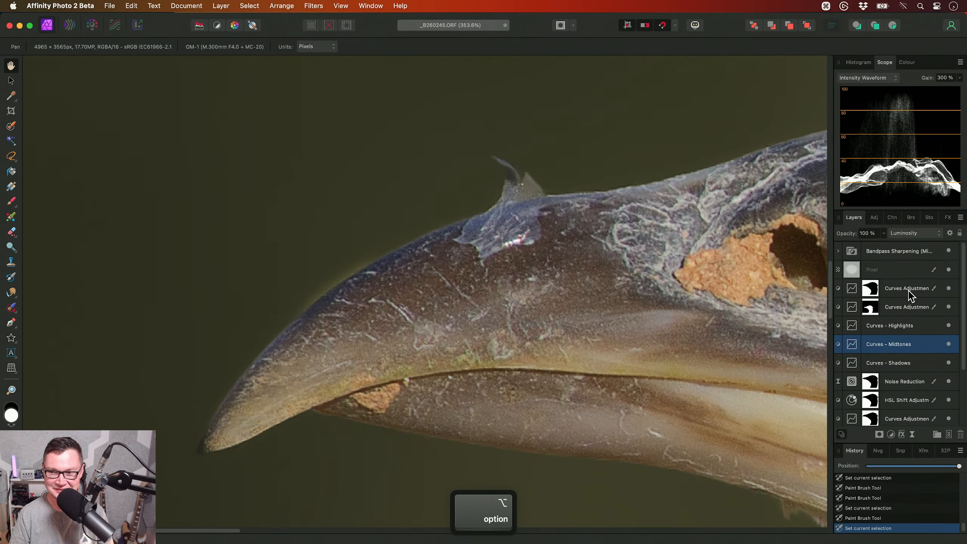
# - Hide every layer above the original photo and show only the Local Contrast layer again to check the beak edge
pyautogui.click(909, 292)
pyautogui.scroll(-4, 900, 297)
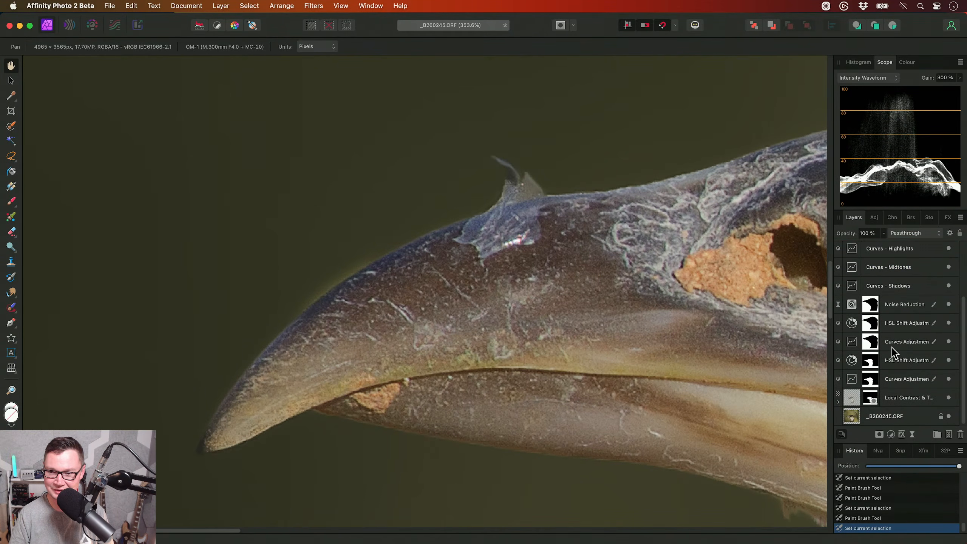
pyautogui.keyDown('shift'); pyautogui.click(915, 399); pyautogui.keyUp('shift')
pyautogui.click(949, 397)
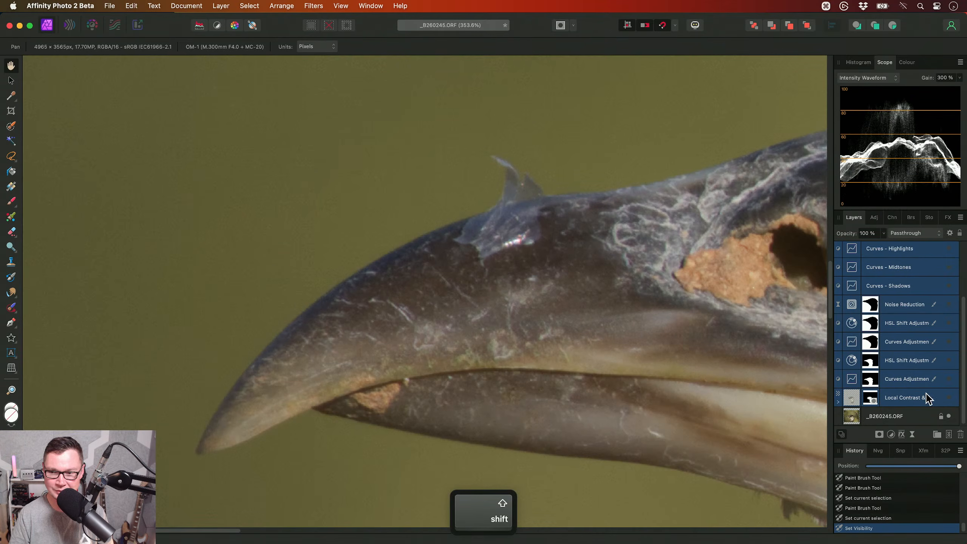
pyautogui.click(924, 398)
pyautogui.click(948, 397)
pyautogui.scroll(-3, 672, 363)
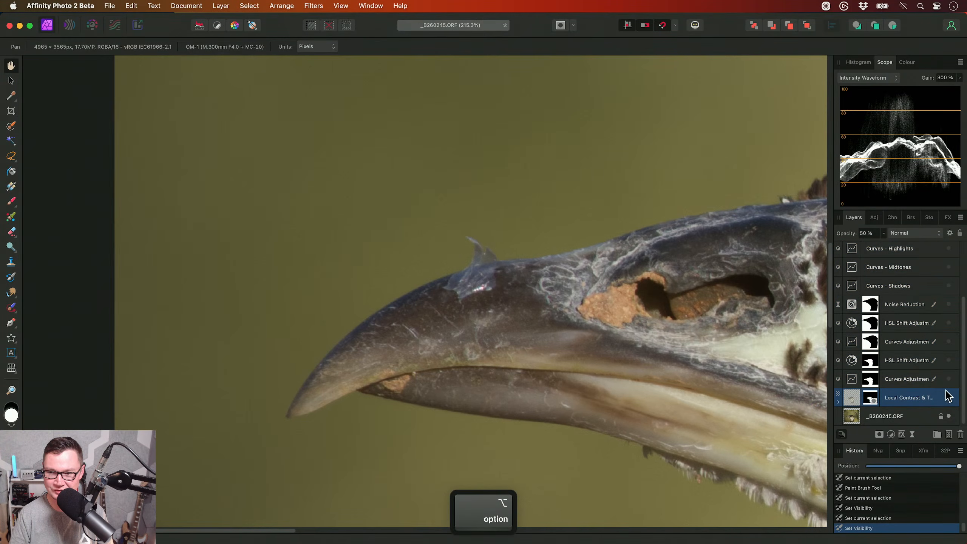
# - Show the five masked layers from the lowest Curves Adjustment up to Noise Reduction again
pyautogui.click(928, 377)
pyautogui.keyDown('shift'); pyautogui.click(939, 305); pyautogui.keyUp('shift')
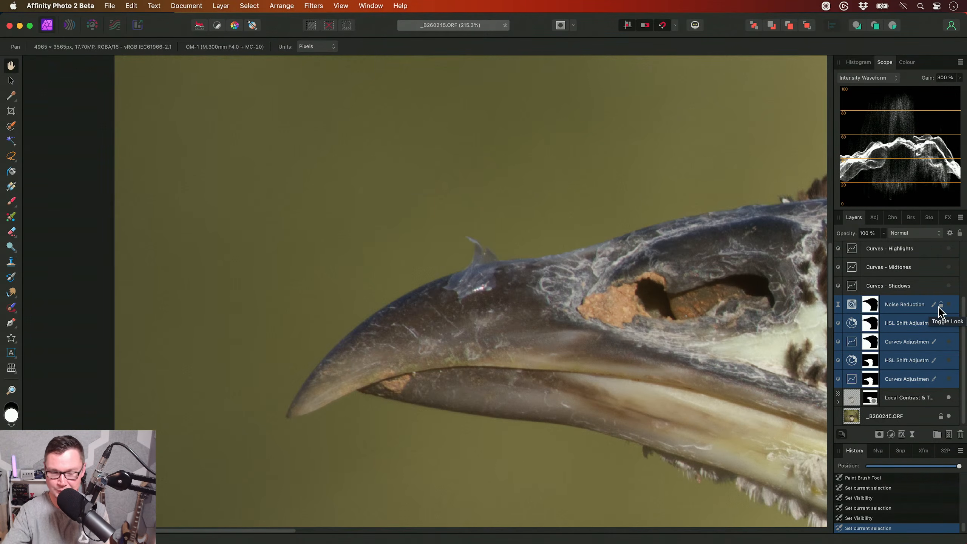
pyautogui.click(948, 305)
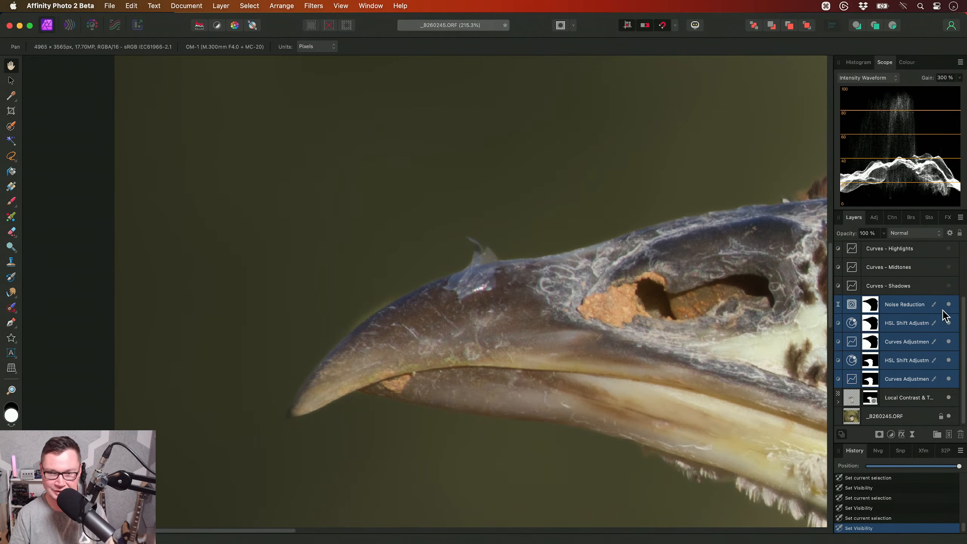
# - Isolate the mask of the lowest Curves Adjustment to check its edge around the beak
pyautogui.click(906, 375)
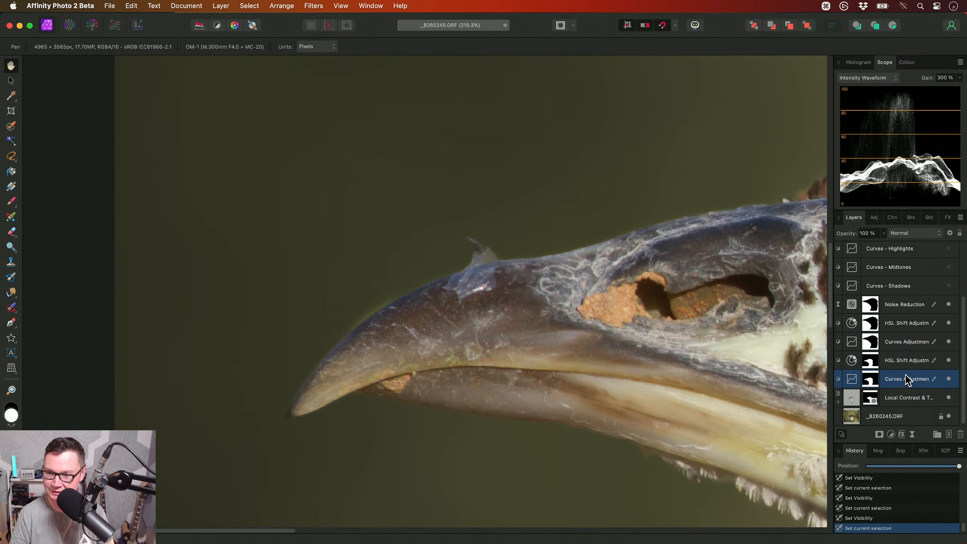
pyautogui.moveTo(480, 340); pyautogui.dragTo(471, 344)
pyautogui.keyDown('alt'); pyautogui.click(875, 380); pyautogui.keyUp('alt')
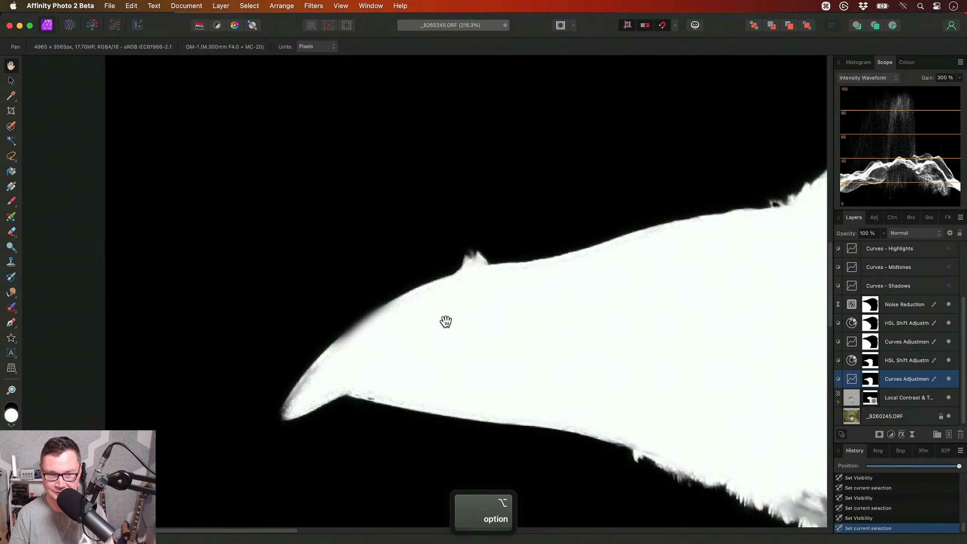
# - Paint black along the beak's upper edge on the masks of the lowest Curves Adjustment and the HSL Shift above it
pyautogui.press('b')
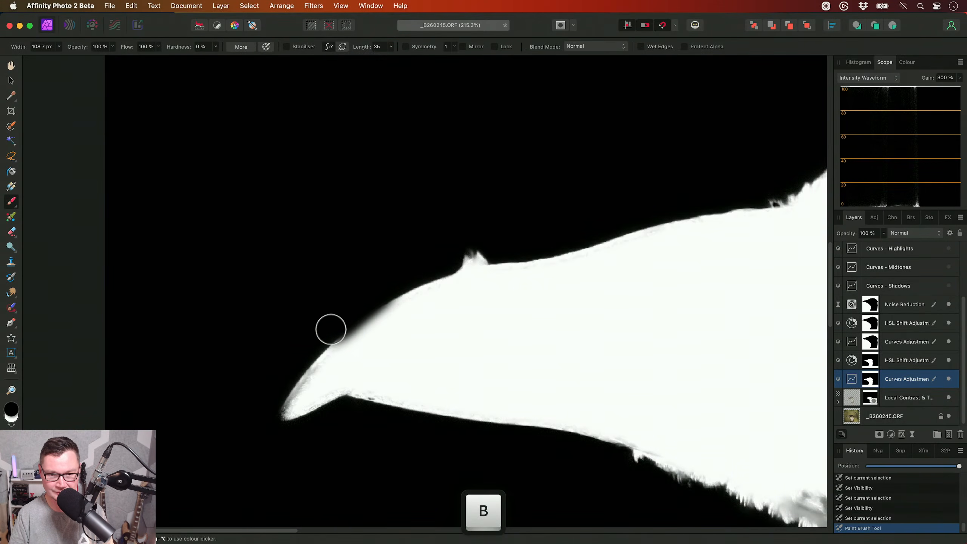
pyautogui.click(915, 360)
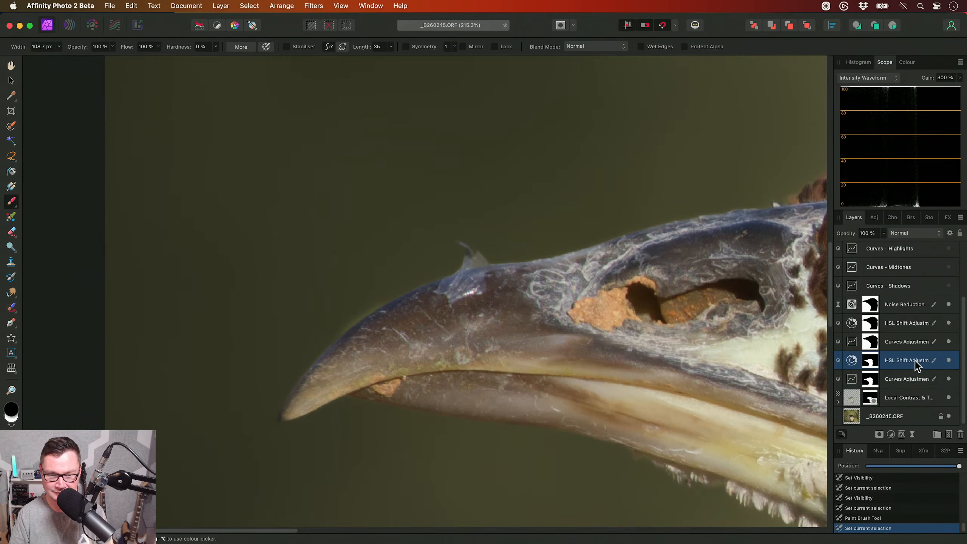
pyautogui.moveTo(371, 296)
pyautogui.mouseDown()
pyautogui.moveTo(339, 322)
pyautogui.moveTo(333, 343)
pyautogui.mouseUp()
# - Paint white along the beak's upper edge on the masks of the background Curves and HSL Shift adjustments below Noise Reduction
pyautogui.click(896, 343)
pyautogui.press('x')
pyautogui.moveTo(388, 291); pyautogui.dragTo(326, 325)
pyautogui.click(895, 323)
pyautogui.moveTo(382, 299); pyautogui.dragTo(298, 341)
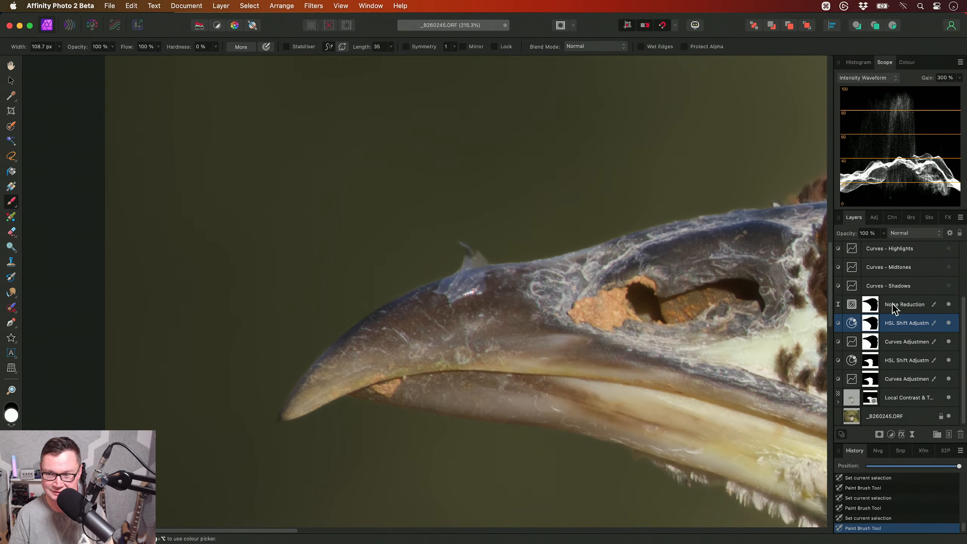
# - Show the layers from Curves - Shadows up to the topmost Curves Adjustment and check the bird adjustment's mask around the beak
pyautogui.scroll(4, 905, 307)
pyautogui.click(906, 359)
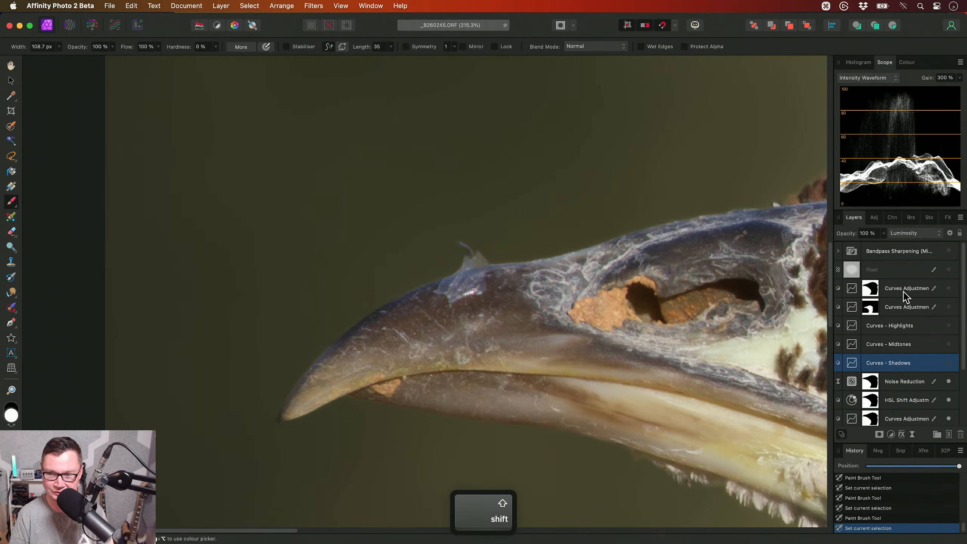
pyautogui.keyDown('shift'); pyautogui.click(906, 290); pyautogui.keyUp('shift')
pyautogui.click(948, 288)
pyautogui.keyDown('alt'); pyautogui.click(870, 306); pyautogui.keyUp('alt')
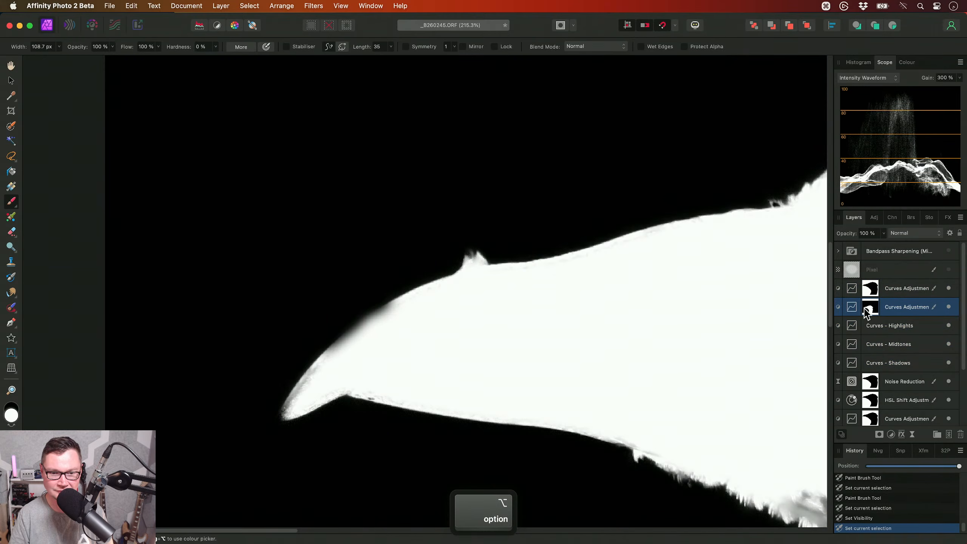
pyautogui.click(902, 290)
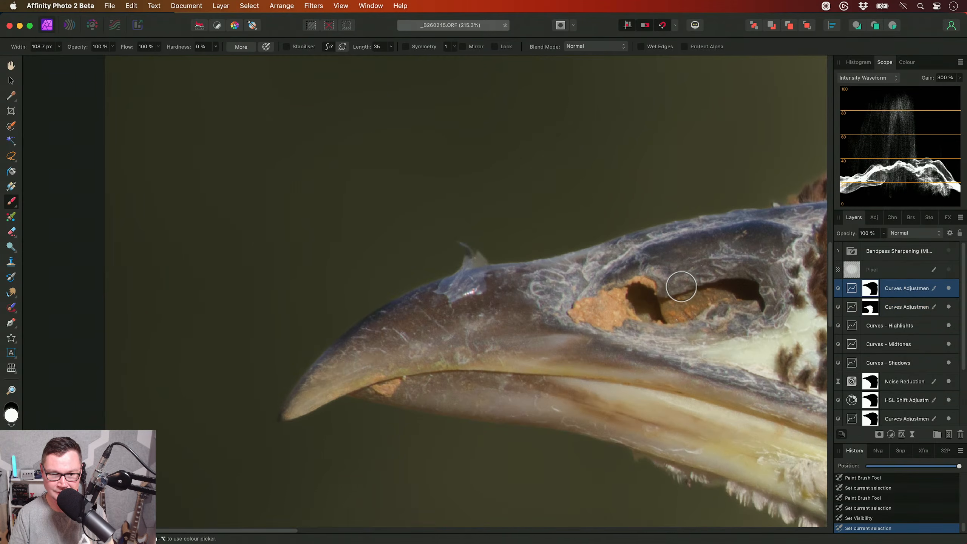
# - Show the Pixel layer and the Bandpass Sharpening group again
pyautogui.scroll(-1, 628, 298)
pyautogui.press('h')
pyautogui.scroll(-3, 410, 318)
pyautogui.moveTo(410, 318); pyautogui.dragTo(258, 321)
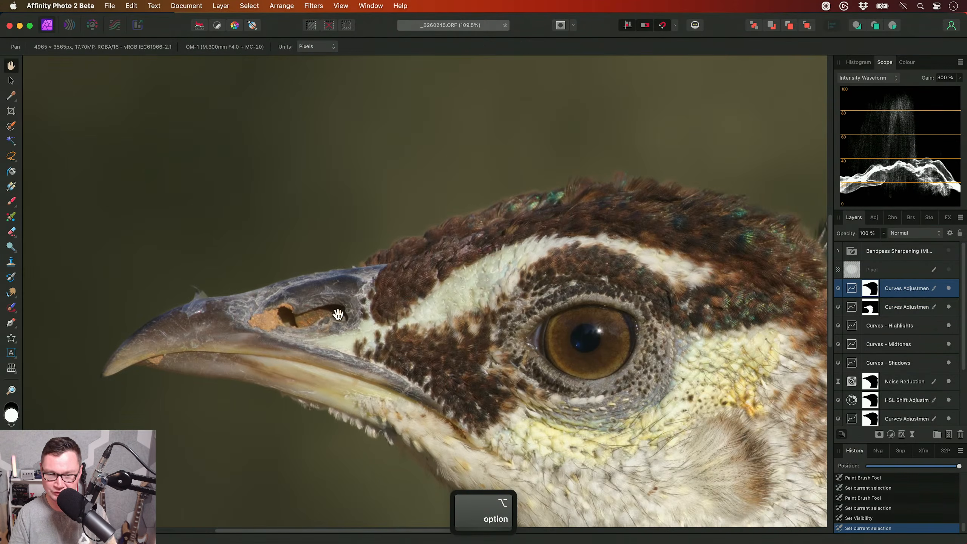
pyautogui.click(890, 270)
pyautogui.keyDown('shift'); pyautogui.click(934, 254); pyautogui.keyUp('shift')
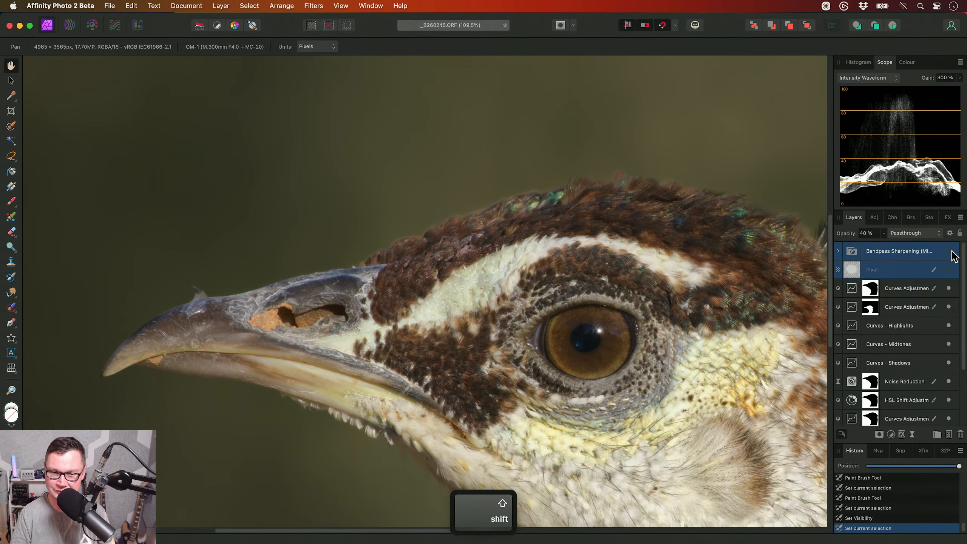
pyautogui.click(949, 250)
pyautogui.click(941, 251)
pyautogui.click(940, 251)
pyautogui.click(914, 253)
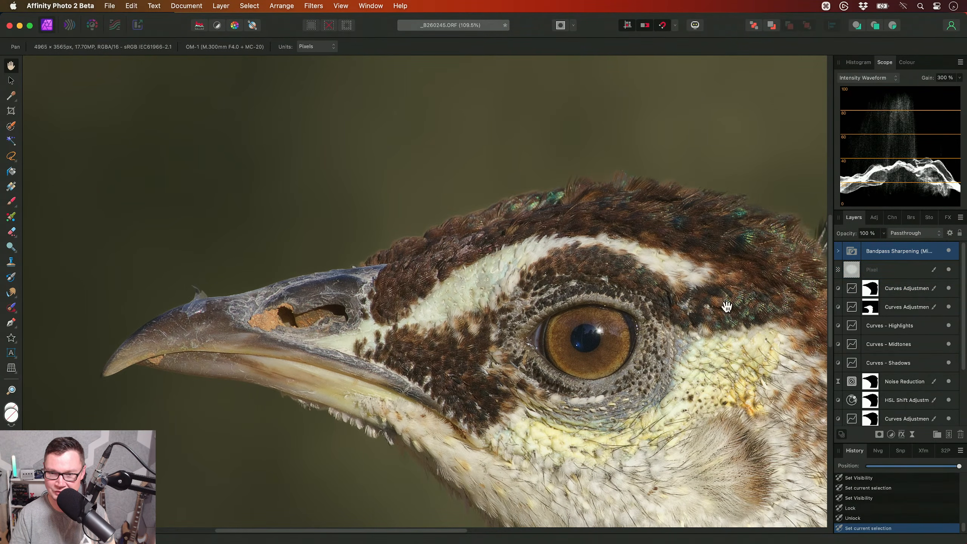
# - Examine the finished retouch across the peacock's head at actual size and zoomed out
pyautogui.moveTo(695, 331); pyautogui.dragTo(511, 304)
pyautogui.press('super+1')
pyautogui.moveTo(472, 353); pyautogui.dragTo(434, 328)
pyautogui.scroll(-3, 547, 337)
pyautogui.scroll(-3, 495, 293)
pyautogui.scroll(-1, 445, 325)
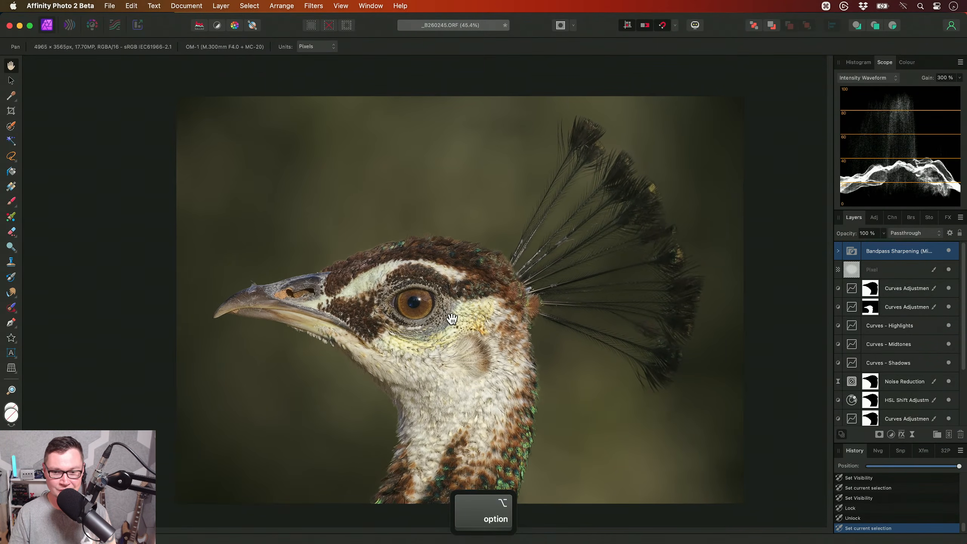
# - Fit the peacock photo to the window and save the document as _B260245
pyautogui.press('super+0')
pyautogui.press('super+s')
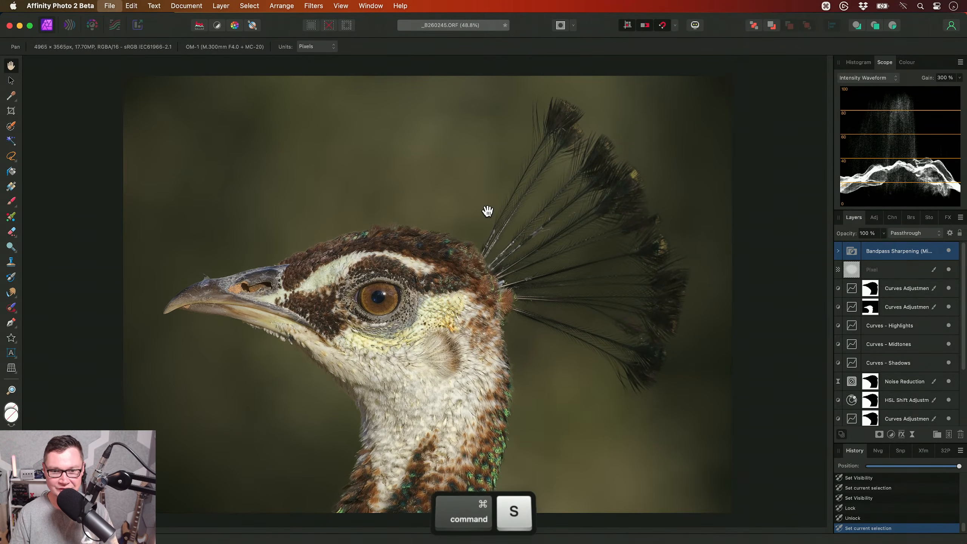
pyautogui.press('Return')
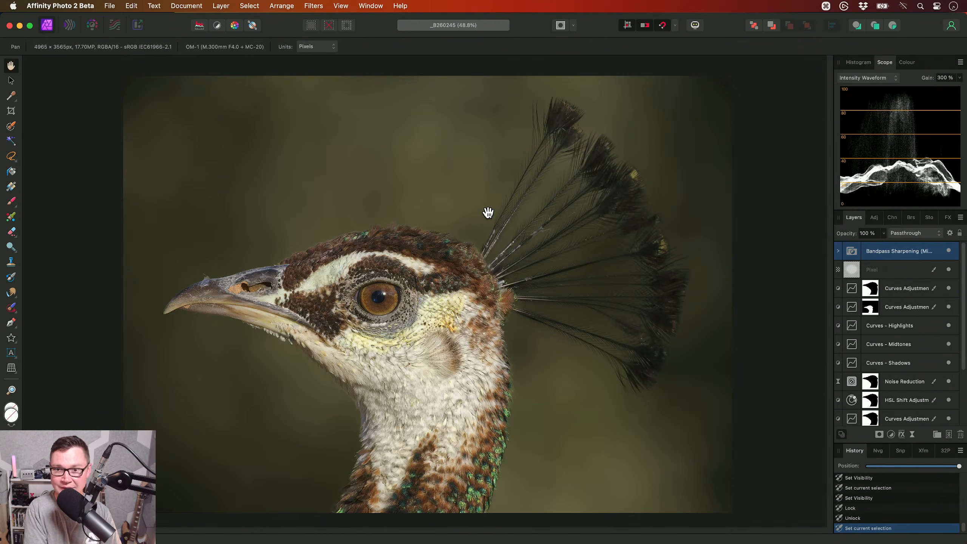
# - Switch Quick Mask on and off again and view the whole peacock photo
pyautogui.press('q')
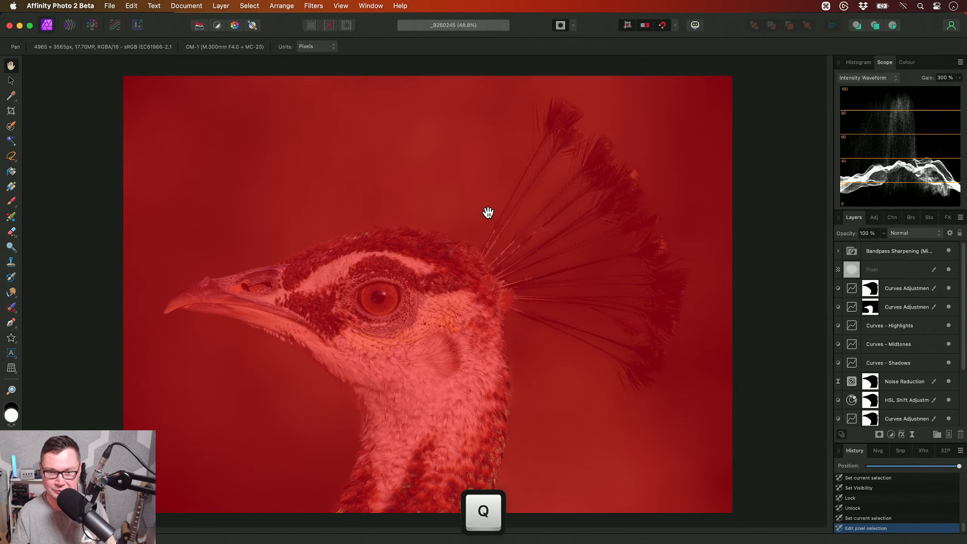
pyautogui.press('q')
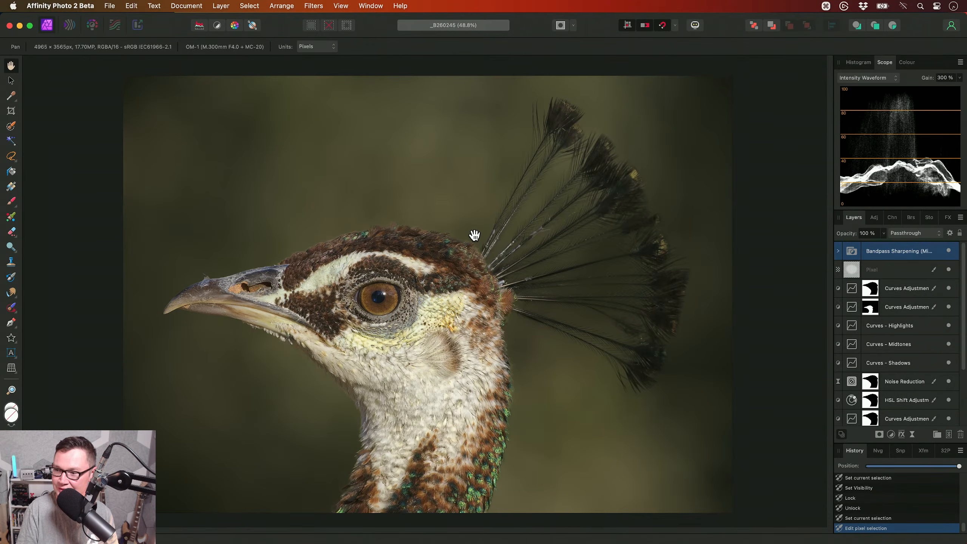
pyautogui.scroll(-3, 419, 305)
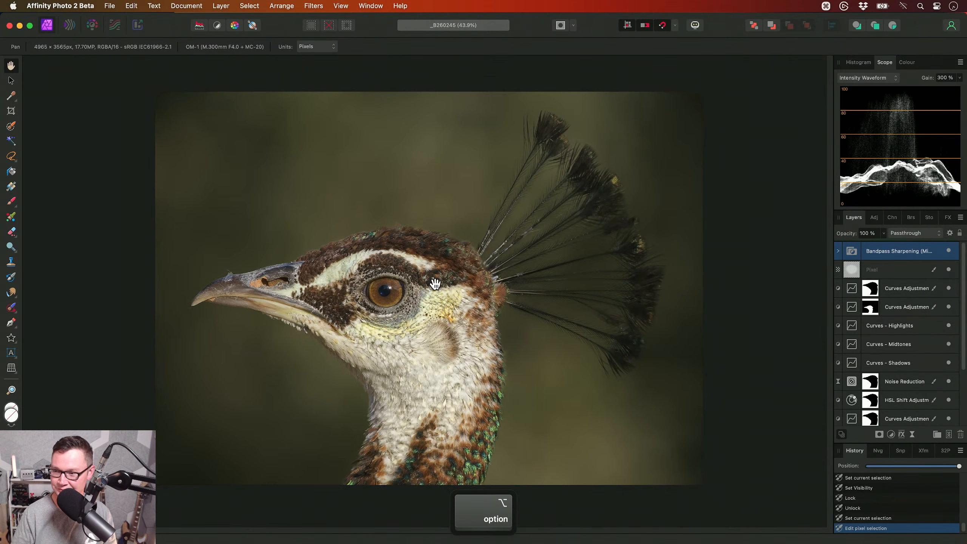
pyautogui.scroll(3, 421, 305)
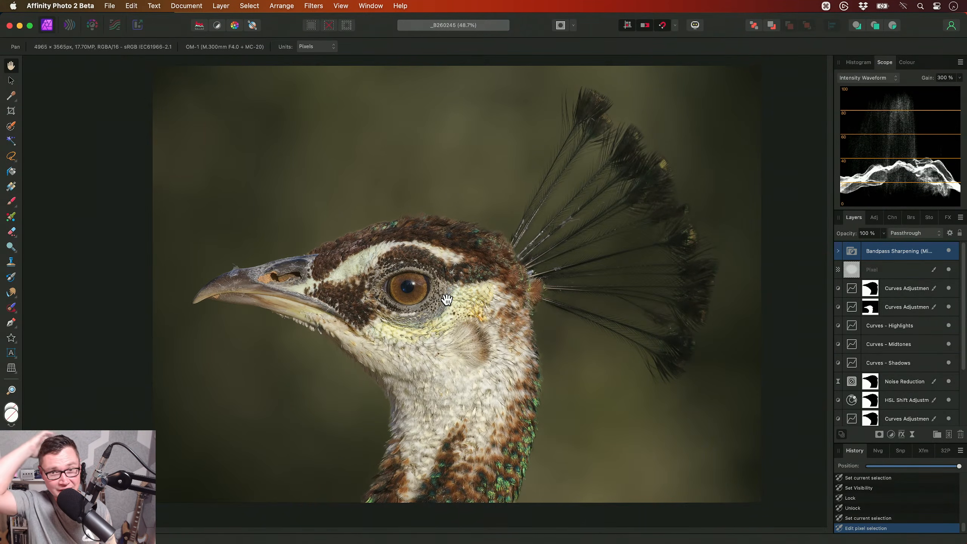
pyautogui.press('super')
pyautogui.press('super+0')
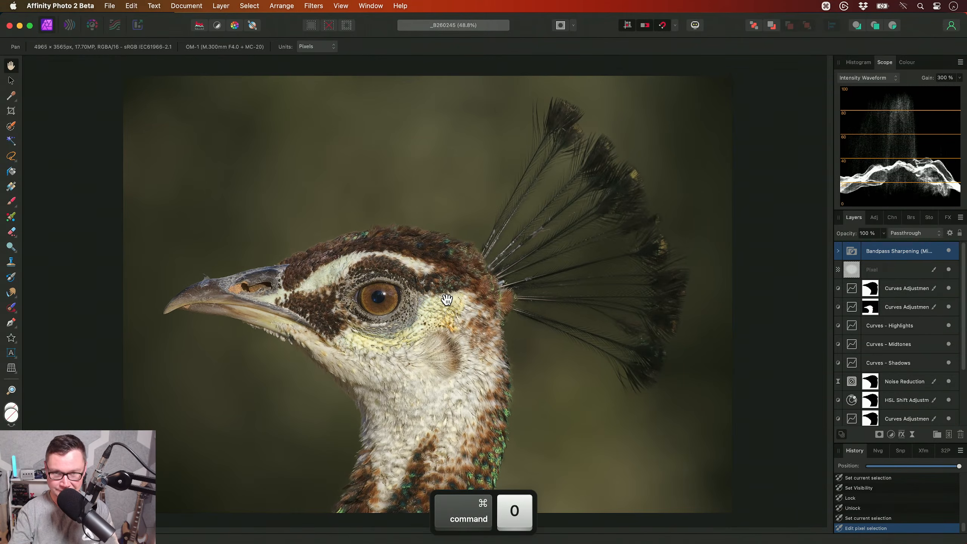
# - Close the peacock document and open _6111881.ORF from the Speckled Wood Butterfly folder in Finder
pyautogui.press('super+w')
pyautogui.press('super+Tab')
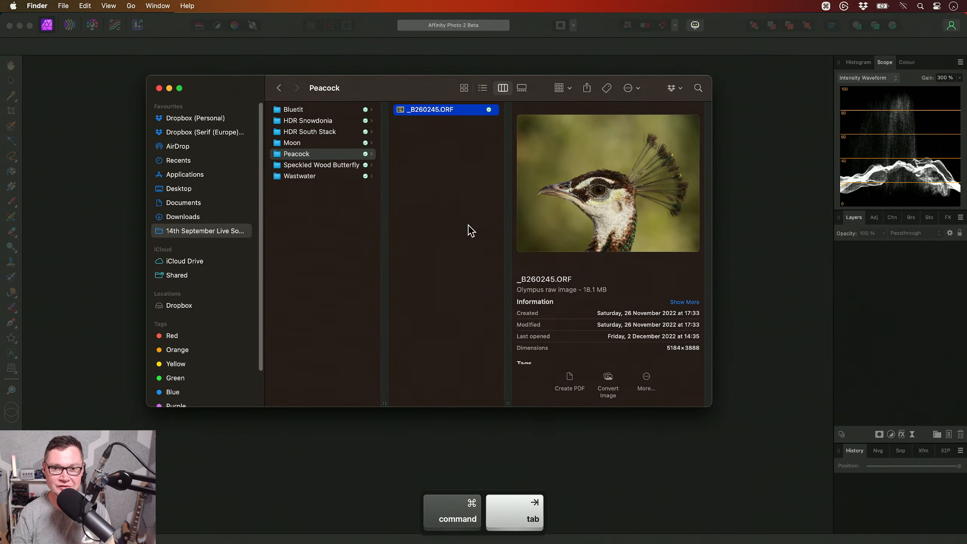
pyautogui.press('Left')
pyautogui.press('Down')
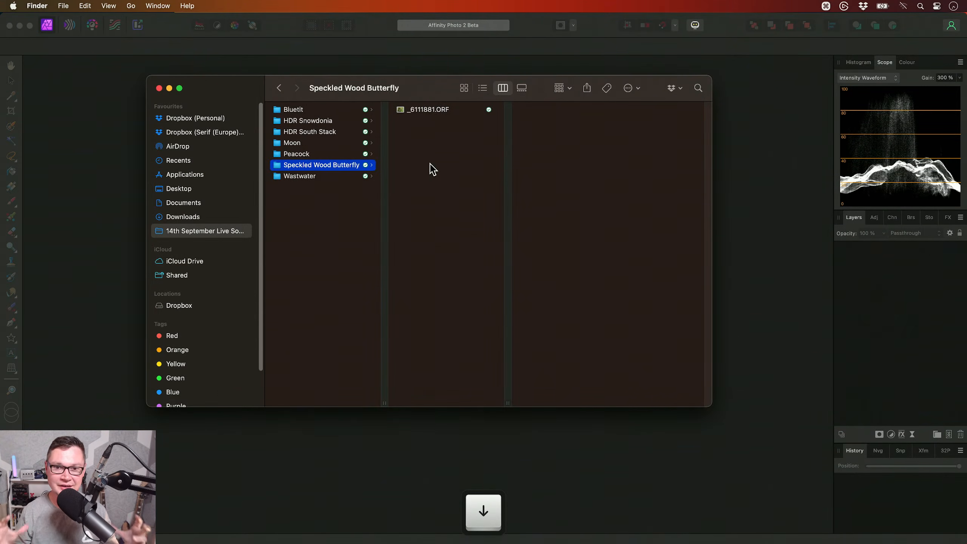
pyautogui.press('Right')
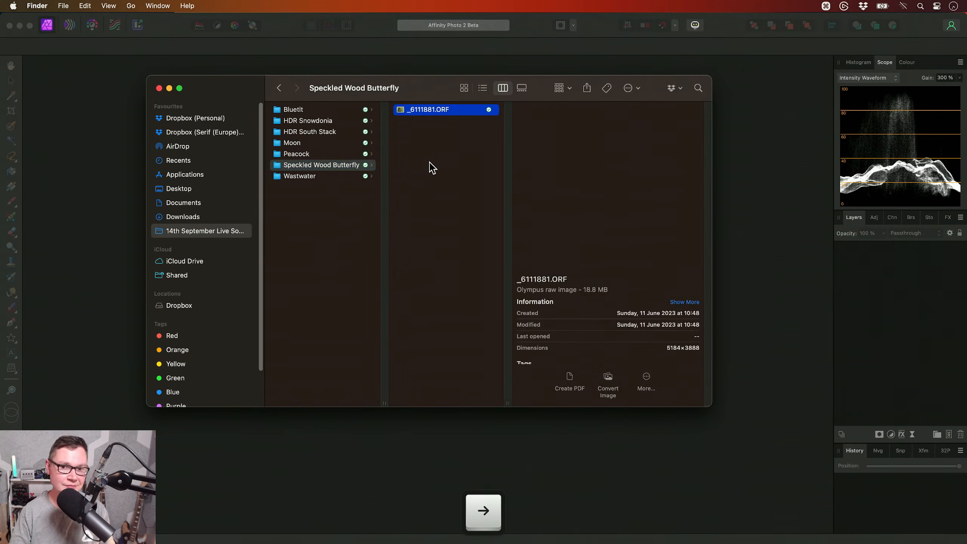
pyautogui.press('super+Tab')
pyautogui.moveTo(440, 115); pyautogui.dragTo(471, 280)
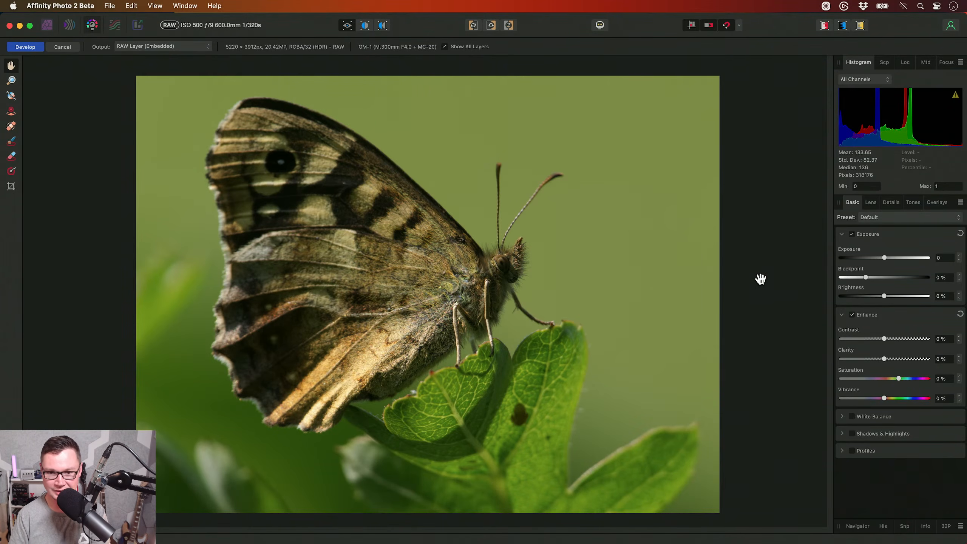
# - Enable Shadows & Highlights for the butterfly raw photo and set Highlights to -72 %
pyautogui.click(877, 433)
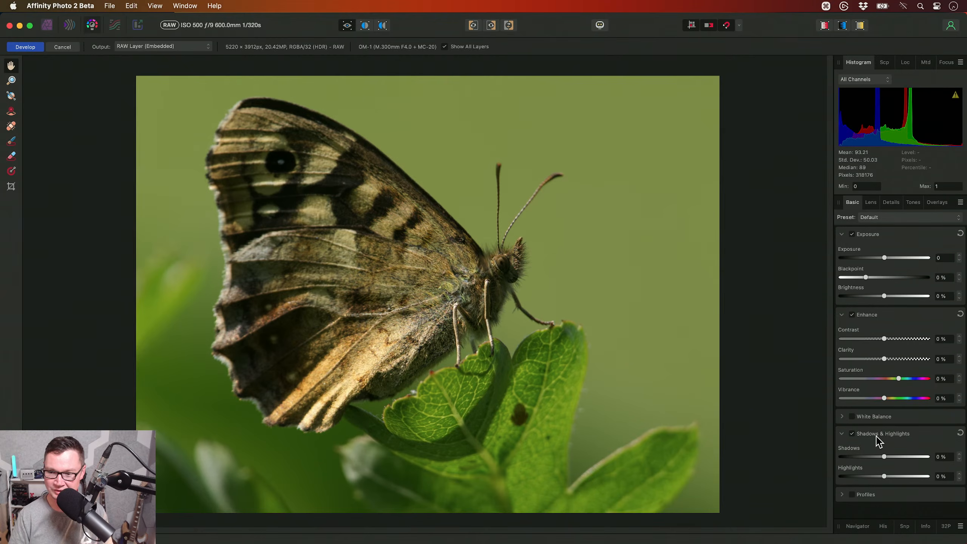
pyautogui.scroll(15, 476, 335)
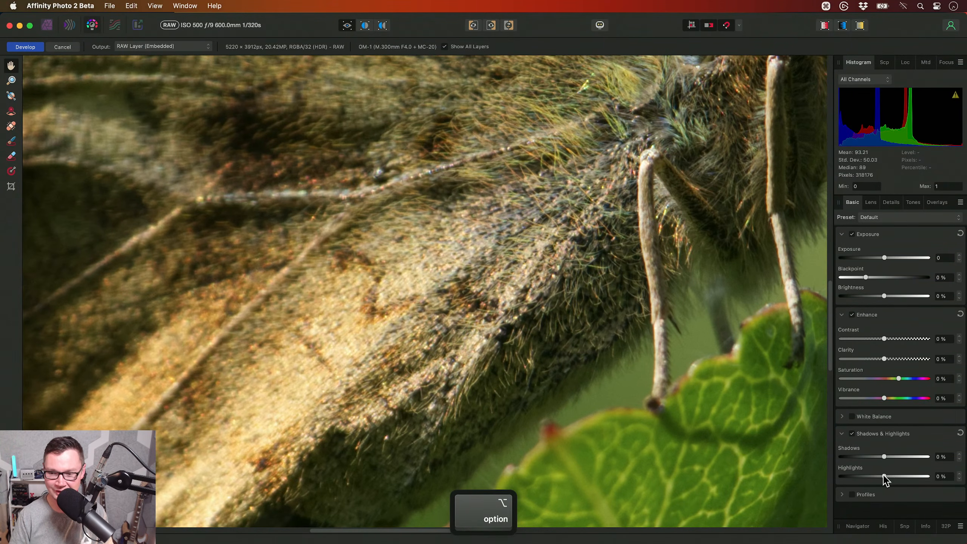
pyautogui.moveTo(883, 479); pyautogui.dragTo(854, 483)
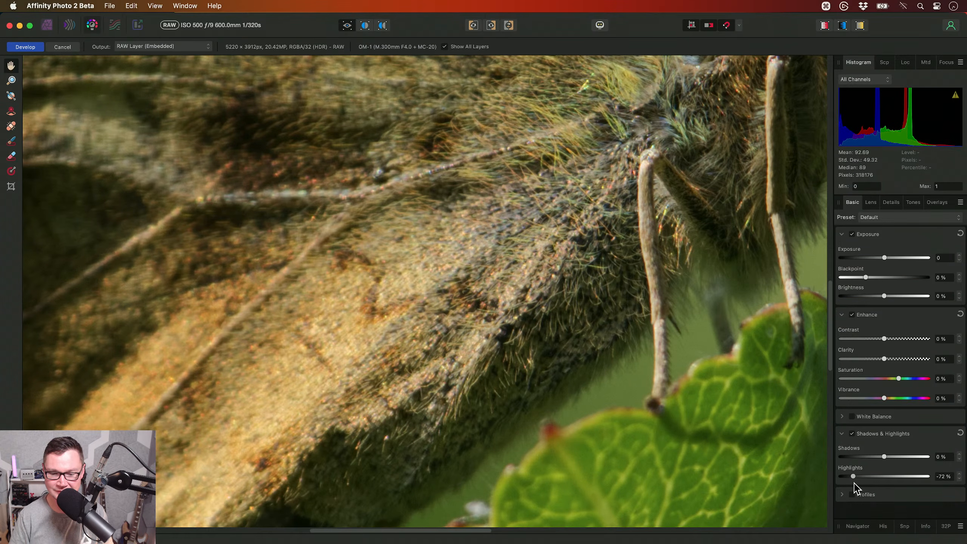
# - Check the recovered highlights across the butterfly, develop the raw photo as an embedded RAW layer and view it whole
pyautogui.scroll(-10, 518, 337)
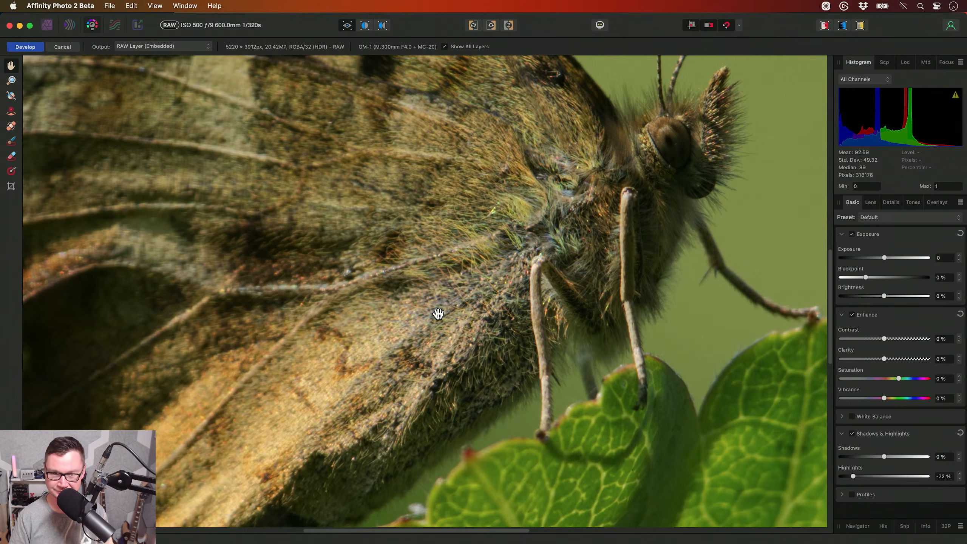
pyautogui.scroll(-10, 438, 313)
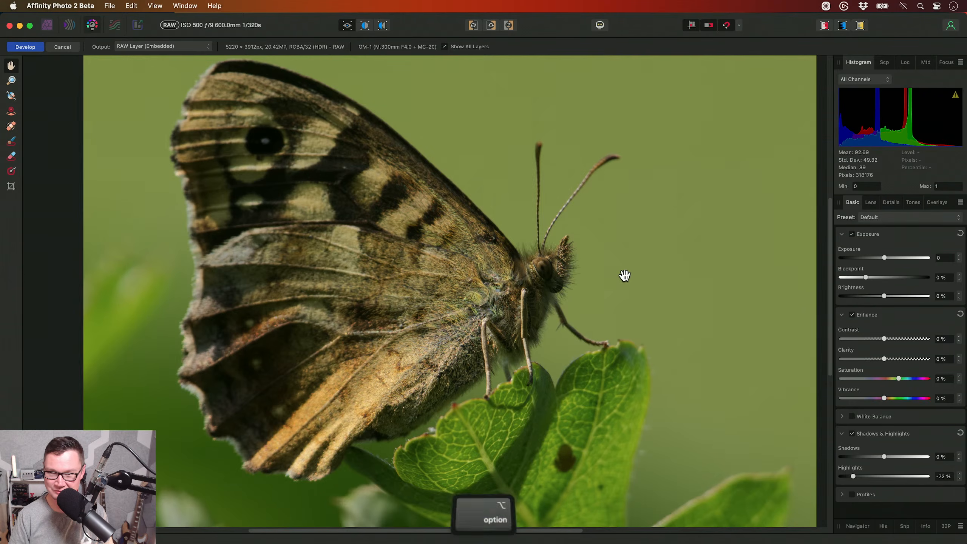
pyautogui.scroll(-5, 572, 293)
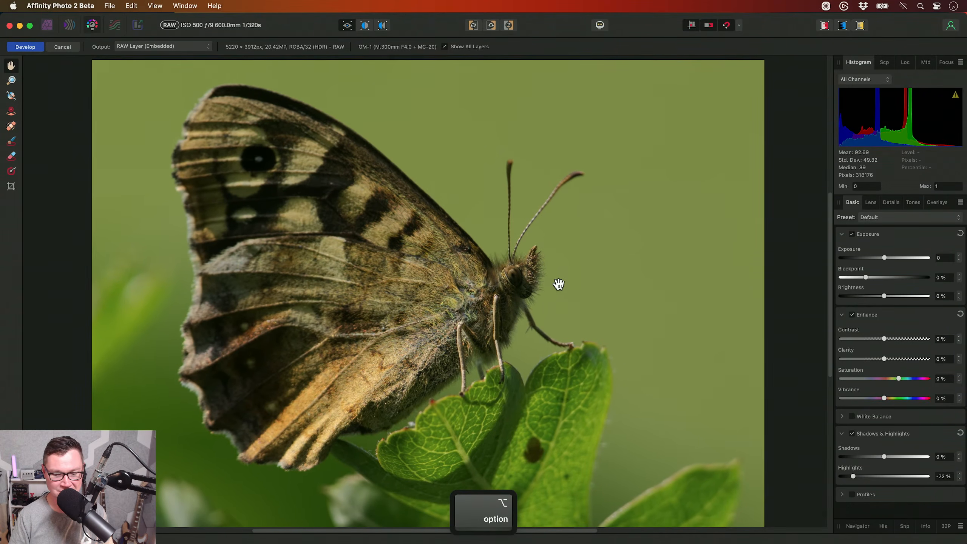
pyautogui.click(25, 46)
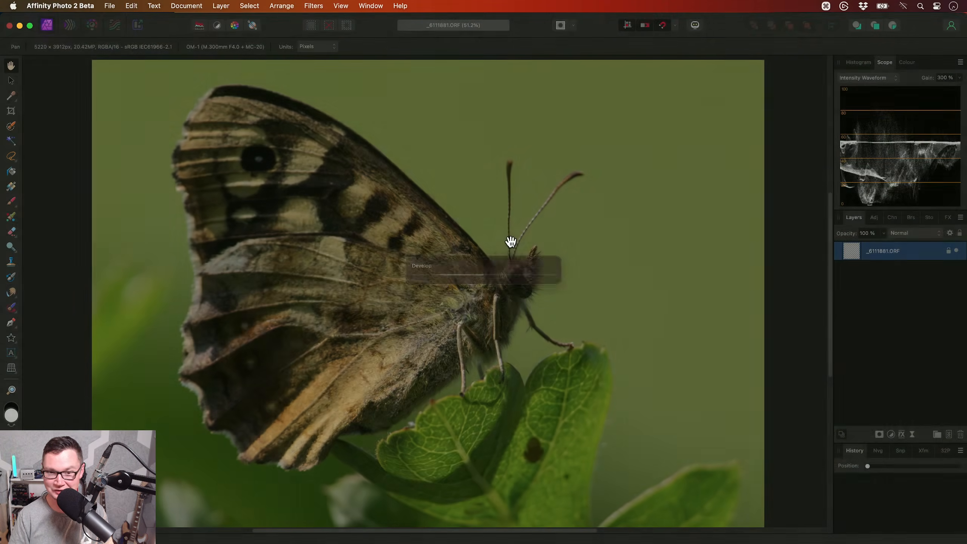
pyautogui.press('super+0')
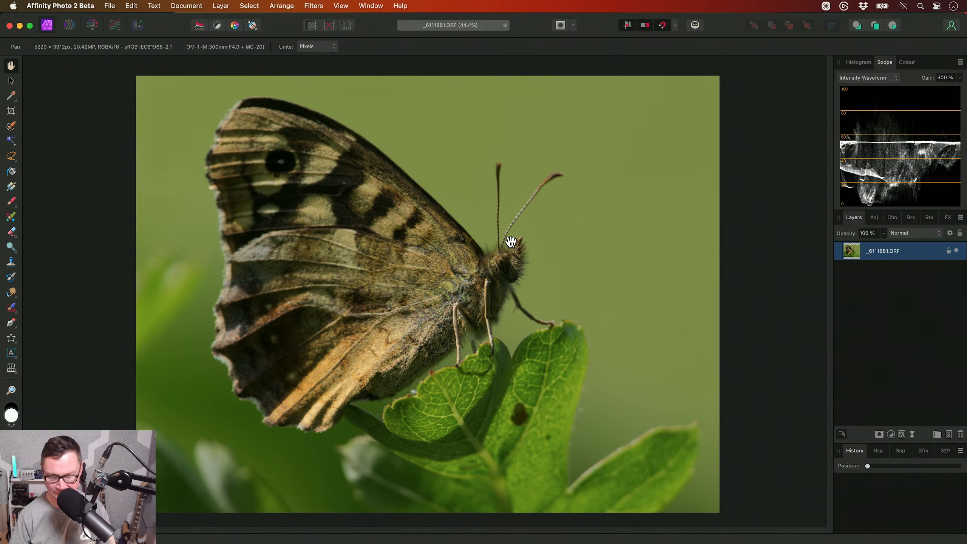
# - Select the butterfly's wings with the Selection Brush at a width of 312 px and show the selection as a Quick Mask
pyautogui.press('w')
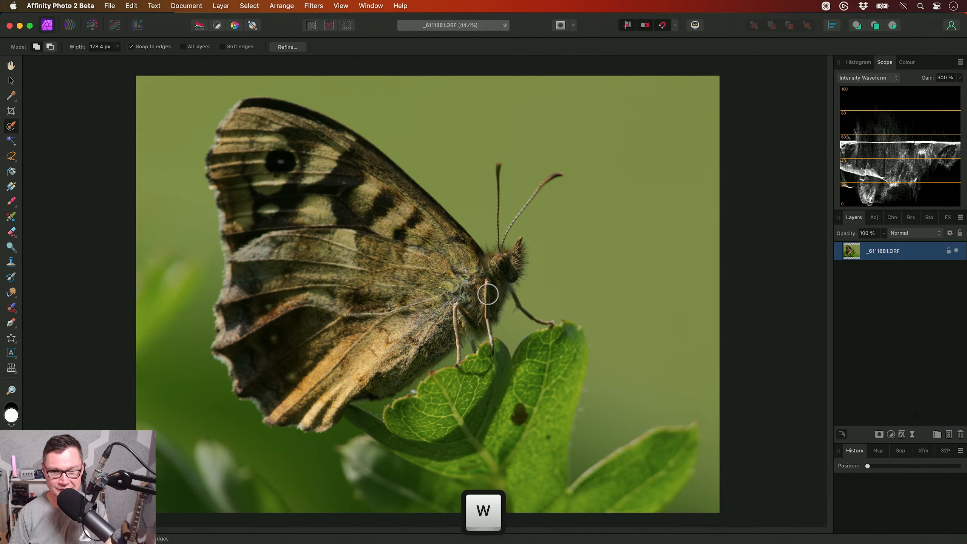
pyautogui.press(']')
pyautogui.press(']')
pyautogui.press(']')
pyautogui.moveTo(457, 268)
pyautogui.mouseDown()
pyautogui.moveTo(286, 141)
pyautogui.moveTo(267, 144)
pyautogui.moveTo(295, 165)
pyautogui.moveTo(283, 141)
pyautogui.moveTo(259, 134)
pyautogui.moveTo(246, 148)
pyautogui.moveTo(270, 243)
pyautogui.moveTo(329, 367)
pyautogui.moveTo(430, 320)
pyautogui.moveTo(333, 294)
pyautogui.moveTo(255, 307)
pyautogui.moveTo(241, 342)
pyautogui.moveTo(247, 243)
pyautogui.moveTo(226, 176)
pyautogui.mouseUp()
pyautogui.press('q')
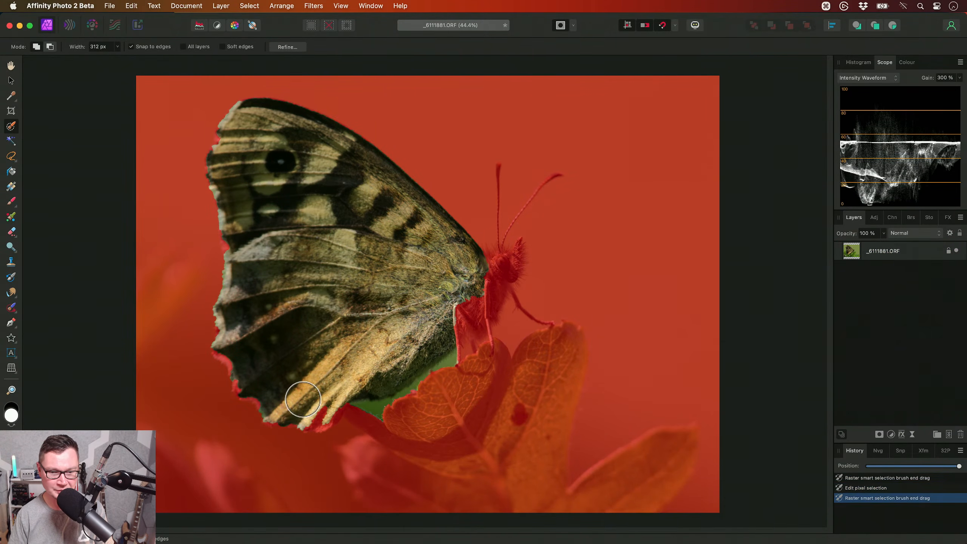
# - Add the wing's lower edge and the butterfly's body and head to the selection, and reduce the brush width to 117.7 px
pyautogui.click(310, 404)
pyautogui.moveTo(461, 301)
pyautogui.mouseDown()
pyautogui.moveTo(490, 276)
pyautogui.moveTo(463, 298)
pyautogui.moveTo(495, 293)
pyautogui.moveTo(522, 239)
pyautogui.moveTo(489, 304)
pyautogui.moveTo(509, 307)
pyautogui.moveTo(514, 291)
pyautogui.moveTo(479, 316)
pyautogui.moveTo(451, 314)
pyautogui.moveTo(493, 320)
pyautogui.moveTo(481, 303)
pyautogui.moveTo(452, 304)
pyautogui.moveTo(463, 296)
pyautogui.moveTo(492, 326)
pyautogui.moveTo(512, 324)
pyautogui.moveTo(516, 346)
pyautogui.moveTo(500, 371)
pyautogui.moveTo(494, 290)
pyautogui.moveTo(508, 334)
pyautogui.moveTo(531, 346)
pyautogui.moveTo(527, 384)
pyautogui.mouseUp()
pyautogui.press('[')
pyautogui.scroll(5, 495, 293)
pyautogui.press('[')
pyautogui.press('[')
pyautogui.press('[')
pyautogui.press('[')
pyautogui.press('[')
pyautogui.scroll(1, 493, 320)
pyautogui.scroll(1, 462, 299)
pyautogui.scroll(-3, 494, 290)
pyautogui.scroll(-1, 510, 312)
pyautogui.scroll(-3, 526, 362)
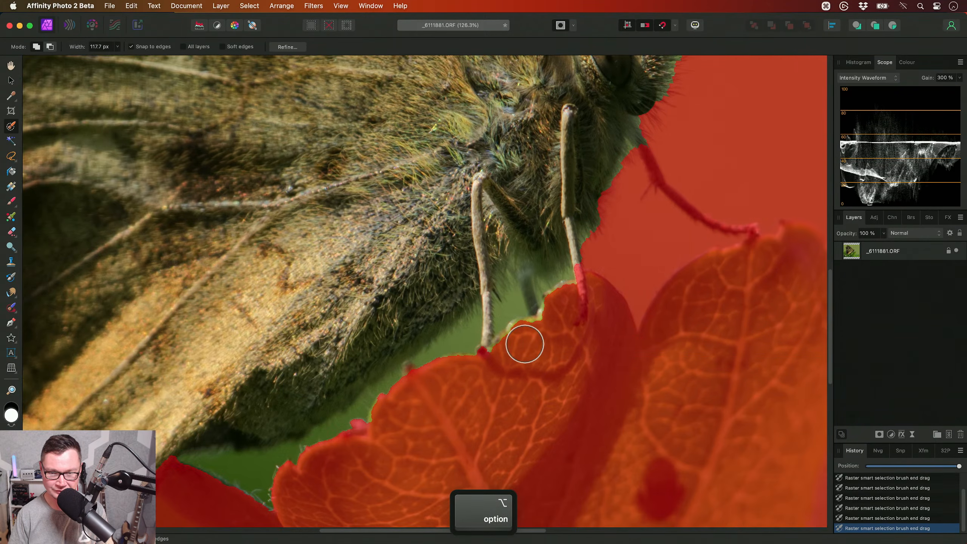
# - Subtract the green background gaps around the lower legs and beneath the wing from the selection, and leave Quick Mask
pyautogui.moveTo(499, 327)
pyautogui.mouseDown()
pyautogui.moveTo(468, 352)
pyautogui.moveTo(517, 276)
pyautogui.mouseUp()
pyautogui.moveTo(522, 180); pyautogui.dragTo(575, 219)
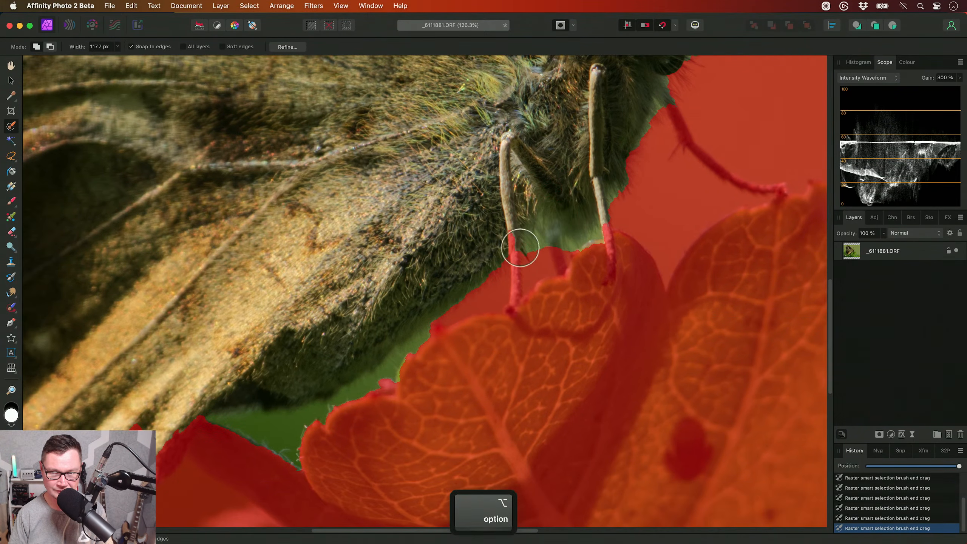
pyautogui.moveTo(501, 280); pyautogui.dragTo(583, 188)
pyautogui.moveTo(535, 252)
pyautogui.mouseDown()
pyautogui.moveTo(404, 359)
pyautogui.moveTo(304, 345)
pyautogui.moveTo(505, 259)
pyautogui.mouseUp()
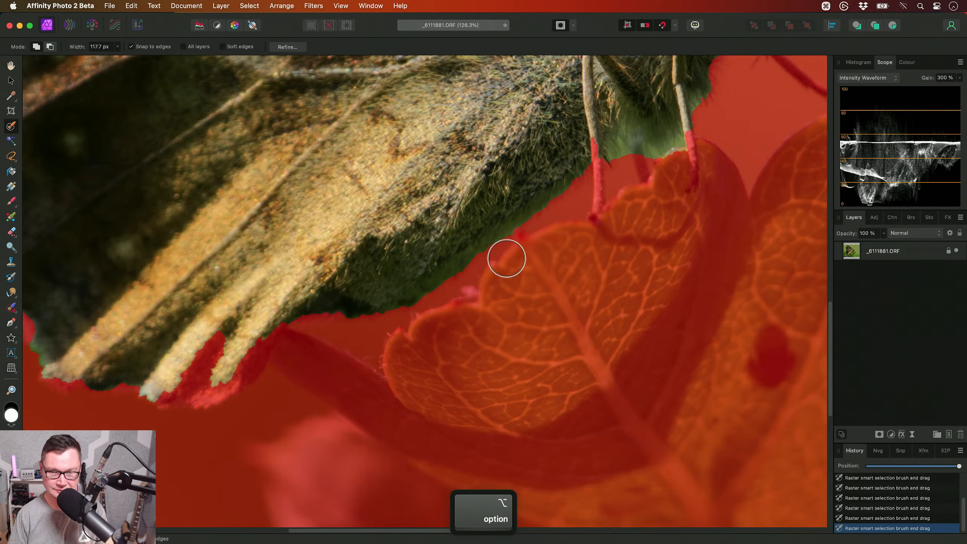
pyautogui.press('q')
pyautogui.scroll(-5, 474, 334)
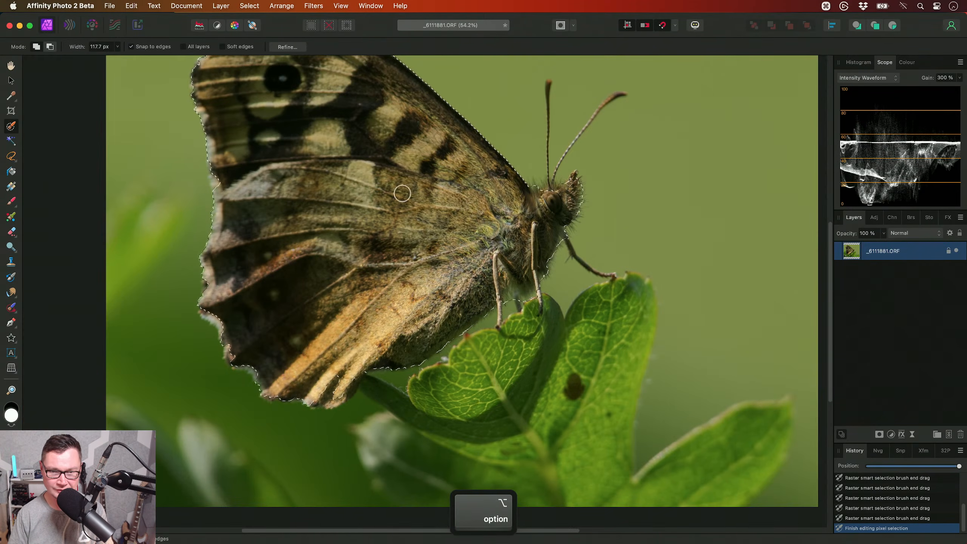
# - Start refining the butterfly selection and matte its two antennae with the adjustment brush
pyautogui.click(298, 49)
pyautogui.scroll(3, 446, 341)
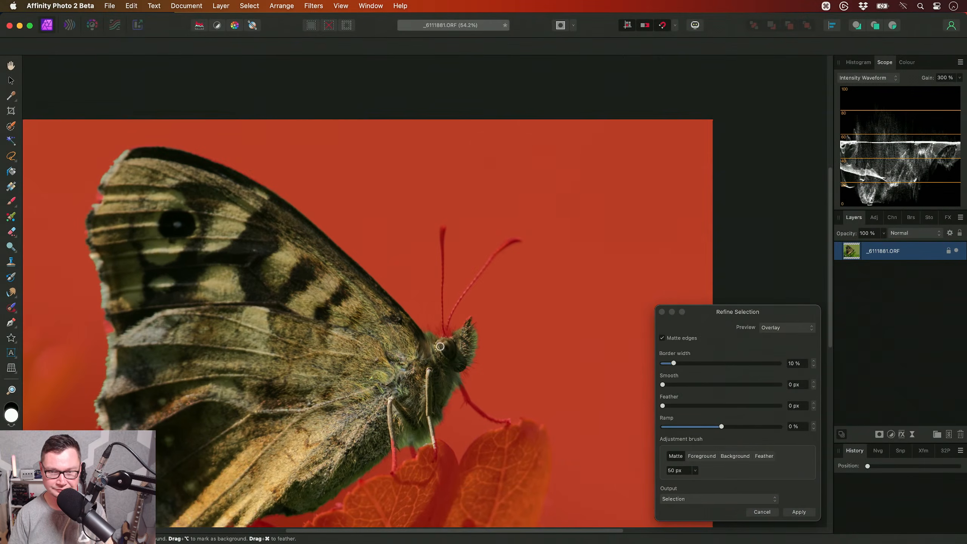
pyautogui.scroll(2, 446, 341)
pyautogui.moveTo(442, 324)
pyautogui.mouseDown()
pyautogui.moveTo(457, 287)
pyautogui.moveTo(526, 216)
pyautogui.moveTo(450, 319)
pyautogui.moveTo(438, 197)
pyautogui.mouseUp()
pyautogui.press('[')
pyautogui.press('[')
pyautogui.press('[')
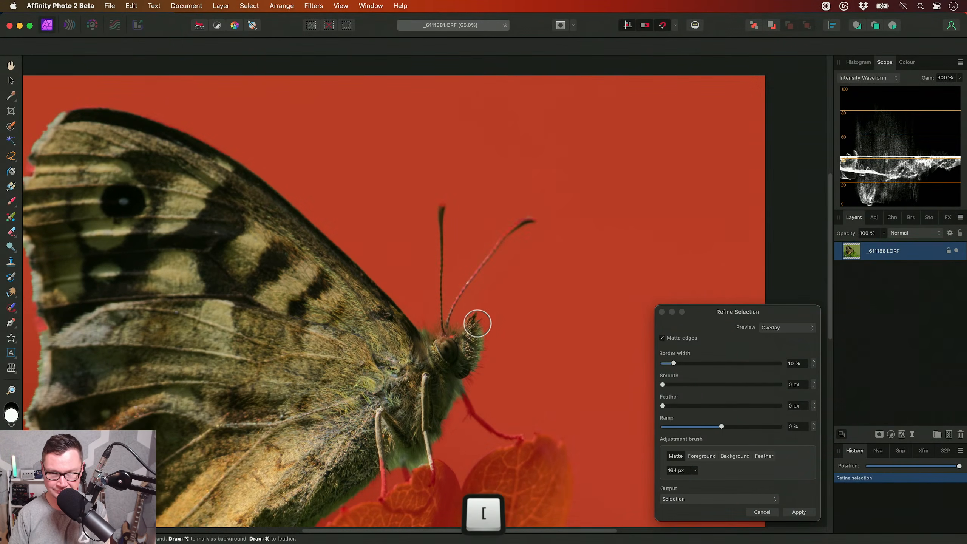
# - Matte the fine edges under the butterfly's body and along its front leg, with the adjustment brush reduced to 133 px
pyautogui.press(']')
pyautogui.press(']')
pyautogui.moveTo(463, 390)
pyautogui.mouseDown()
pyautogui.moveTo(428, 464)
pyautogui.moveTo(393, 468)
pyautogui.moveTo(384, 446)
pyautogui.mouseUp()
pyautogui.scroll(-3, 441, 345)
pyautogui.hscroll(1, 441, 344)
pyautogui.press('[')
pyautogui.press('[')
pyautogui.moveTo(446, 356)
pyautogui.mouseDown()
pyautogui.moveTo(442, 342)
pyautogui.moveTo(480, 371)
pyautogui.mouseUp()
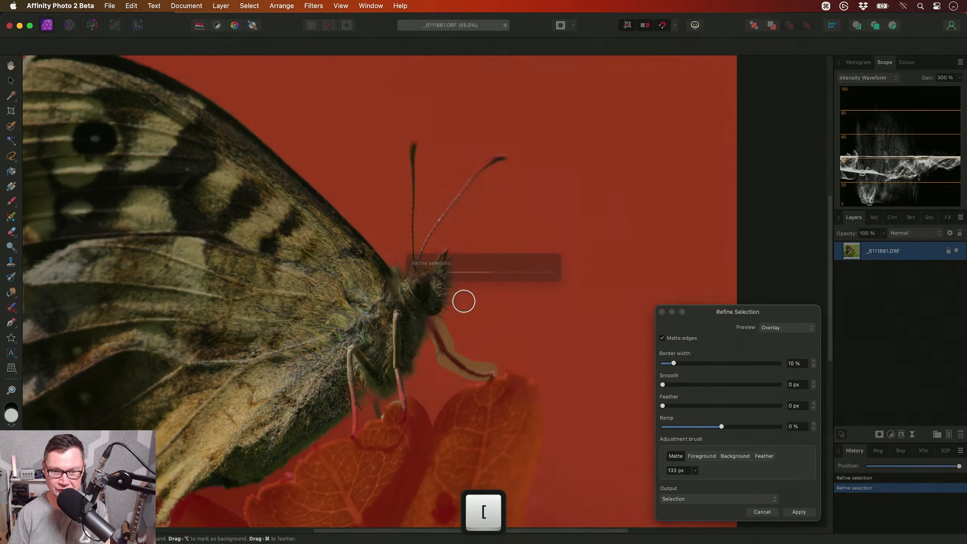
# - Matte the hairy notch between the top of the wing and the butterfly's head
pyautogui.hscroll(-1, 464, 300)
pyautogui.moveTo(424, 303); pyautogui.dragTo(423, 287)
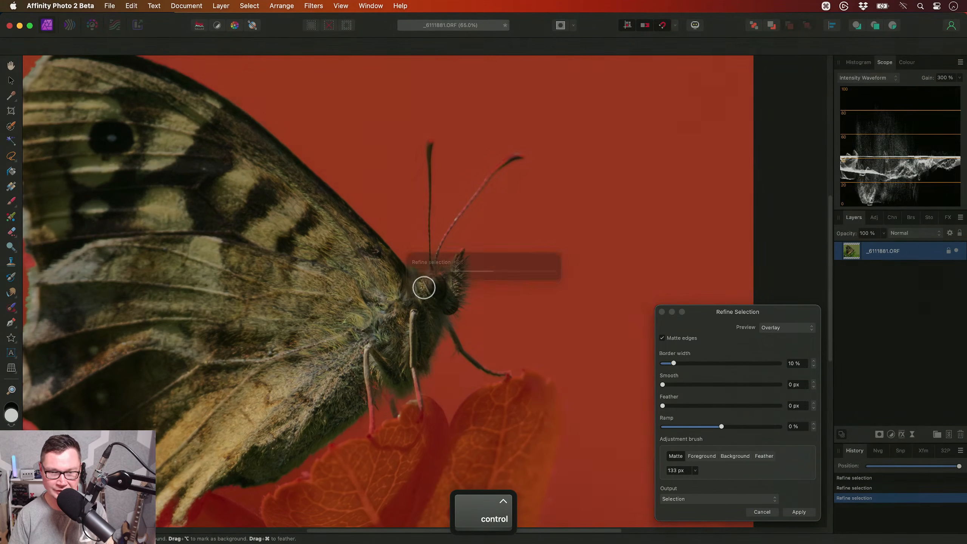
pyautogui.scroll(1, 426, 283)
pyautogui.hscroll(-1, 426, 282)
pyautogui.scroll(1, 435, 287)
pyautogui.hscroll(-1, 435, 287)
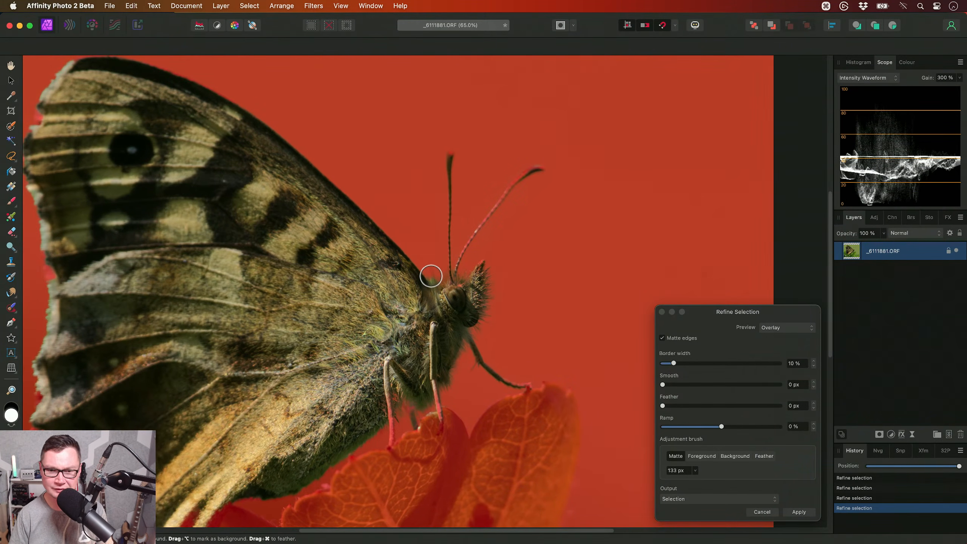
pyautogui.moveTo(434, 281); pyautogui.dragTo(435, 288)
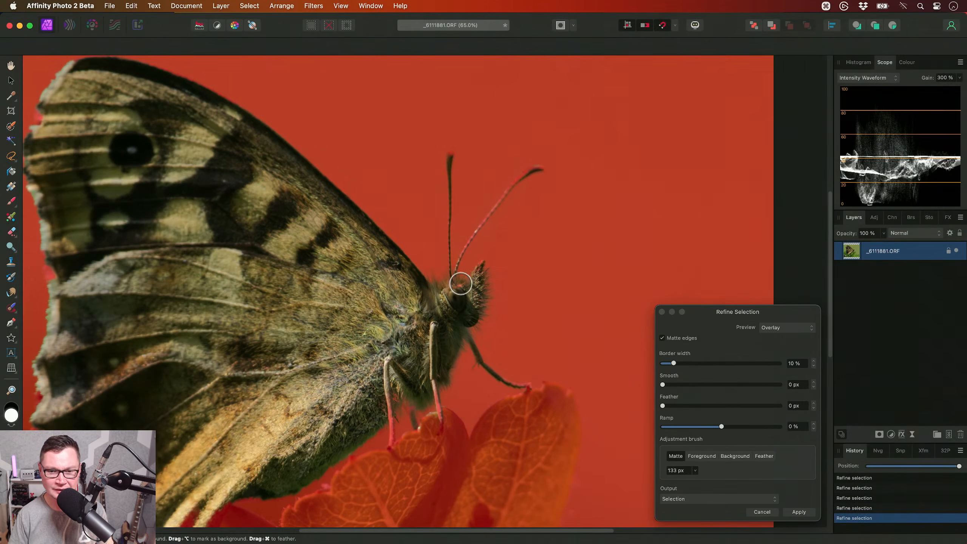
# - Matte the wing's jagged outer edge from its upper tip down, and its lower edge beside the leaf
pyautogui.scroll(3, 476, 265)
pyautogui.hscroll(-5, 477, 265)
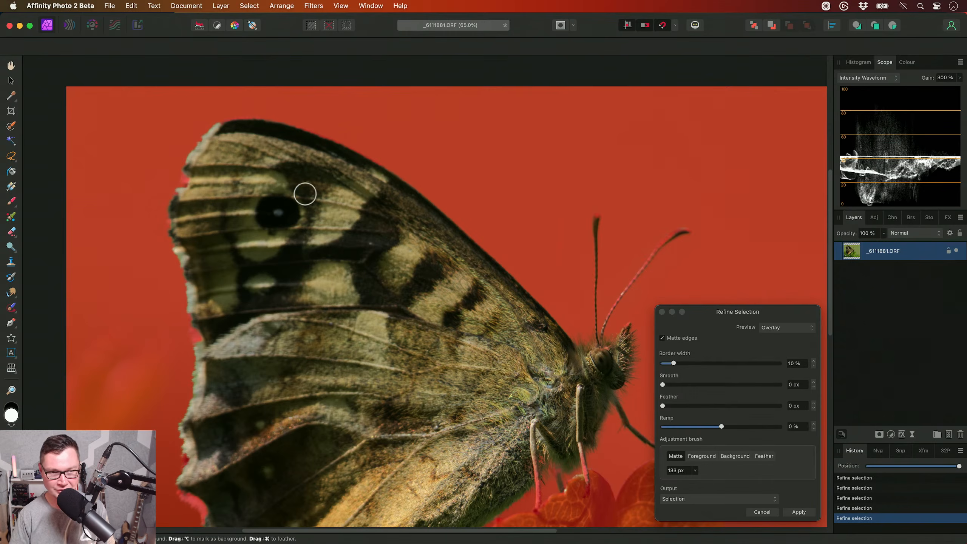
pyautogui.moveTo(190, 182)
pyautogui.mouseDown()
pyautogui.moveTo(178, 229)
pyautogui.moveTo(209, 348)
pyautogui.moveTo(189, 242)
pyautogui.moveTo(199, 160)
pyautogui.mouseUp()
pyautogui.hscroll(-1, 210, 236)
pyautogui.press('super+z')
pyautogui.moveTo(199, 318)
pyautogui.mouseDown()
pyautogui.moveTo(205, 361)
pyautogui.moveTo(183, 443)
pyautogui.moveTo(184, 498)
pyautogui.moveTo(206, 519)
pyautogui.mouseUp()
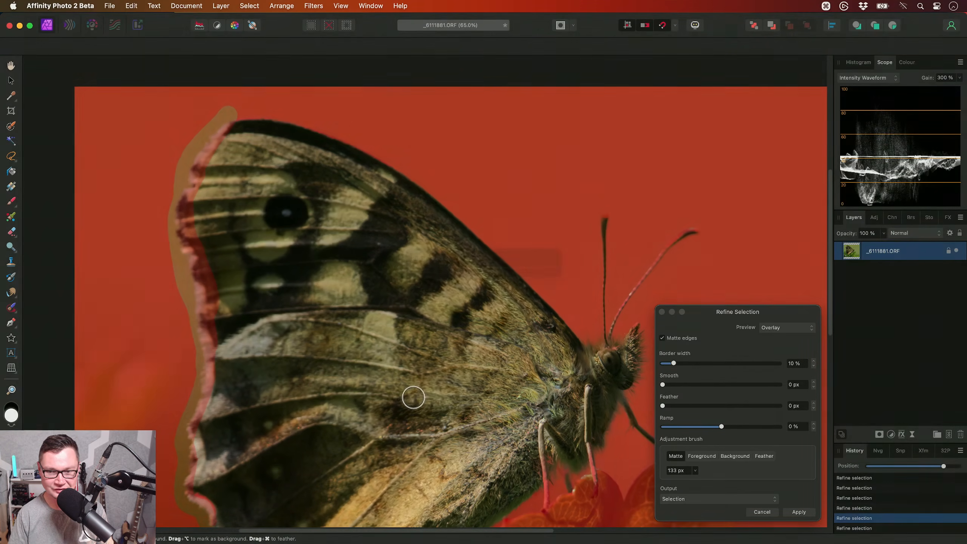
pyautogui.scroll(-5, 410, 398)
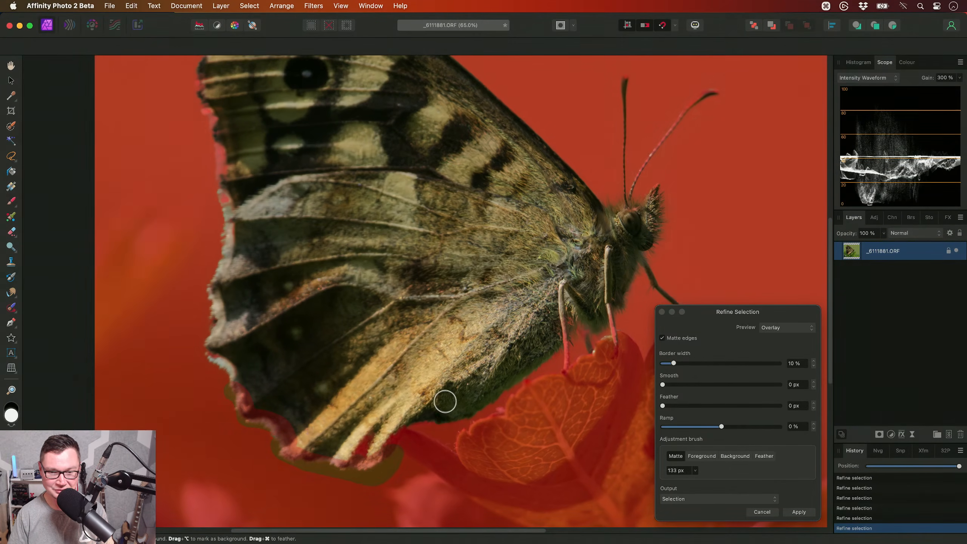
pyautogui.hscroll(3, 415, 407)
pyautogui.scroll(2, 413, 407)
pyautogui.moveTo(470, 372); pyautogui.dragTo(400, 423)
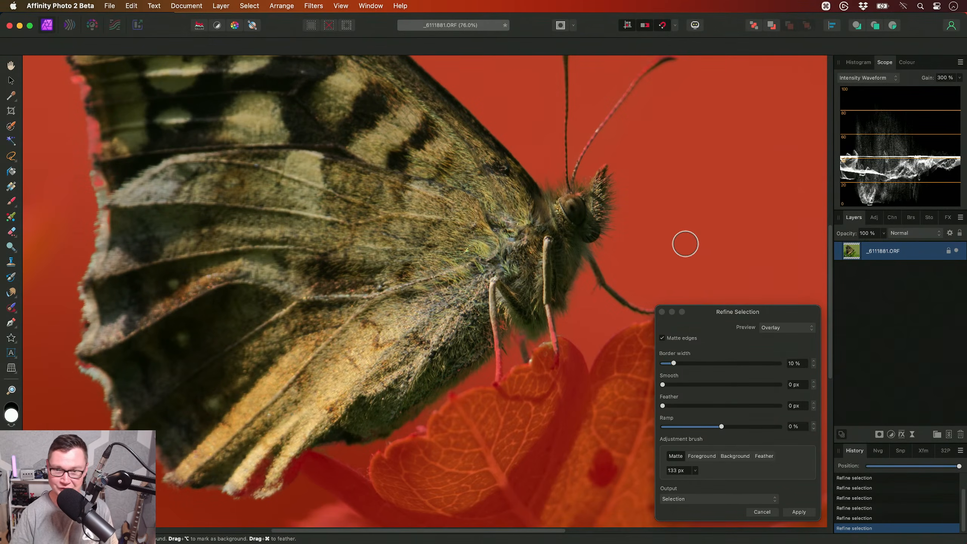
# - Matte the area around the lower legs, apply the refined selection and show the whole photo
pyautogui.keyDown('ctrl'); pyautogui.click(578, 204); pyautogui.keyUp('ctrl')
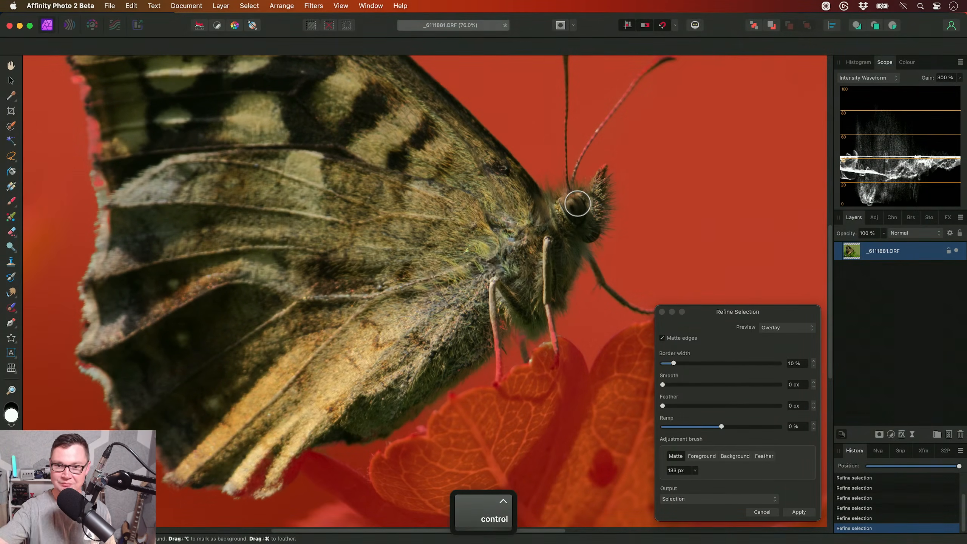
pyautogui.scroll(2, 517, 352)
pyautogui.hscroll(4, 517, 351)
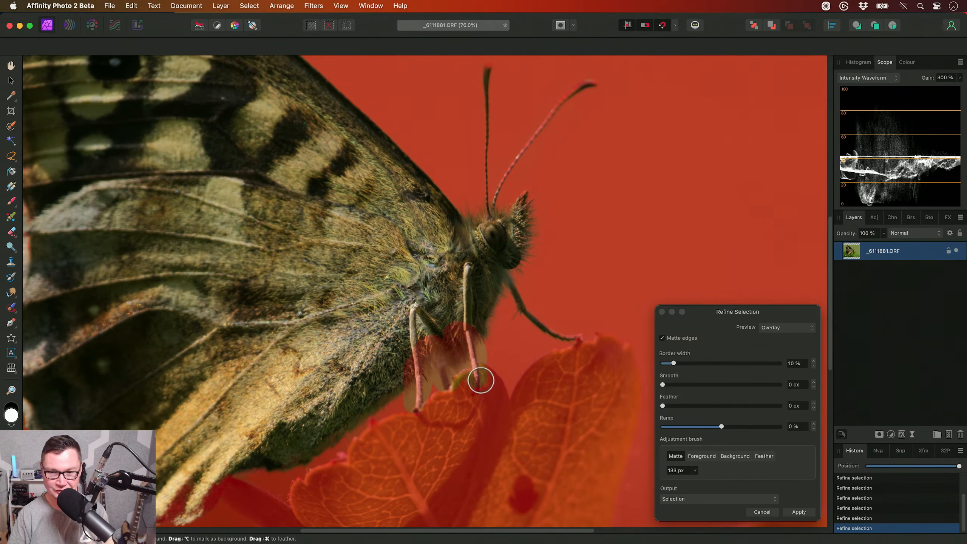
pyautogui.scroll(-4, 533, 345)
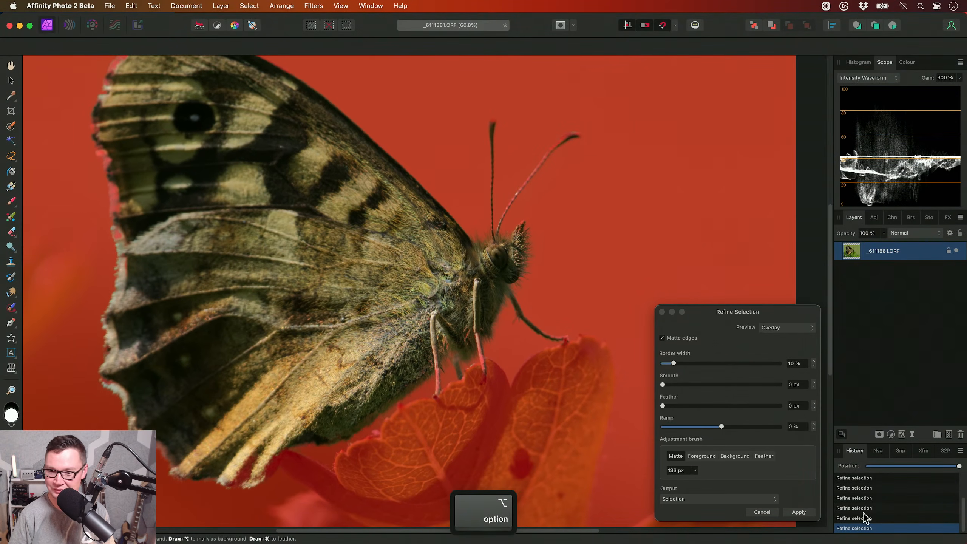
pyautogui.click(812, 514)
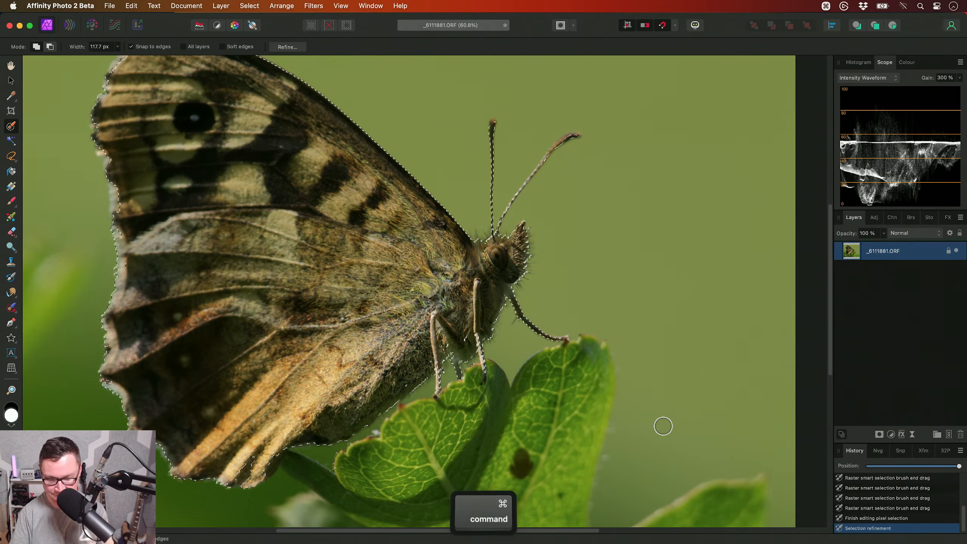
pyautogui.press('super+0')
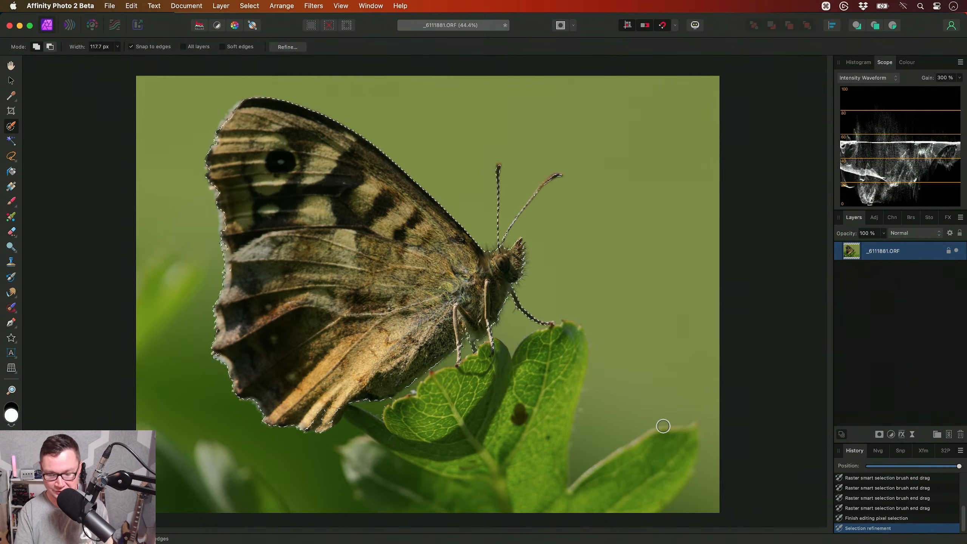
# - Add Curves and HSL adjustments masked to the butterfly, and a second Curves and HSL pair masked to the inverted selection
pyautogui.press('super+m')
pyautogui.press('super+u')
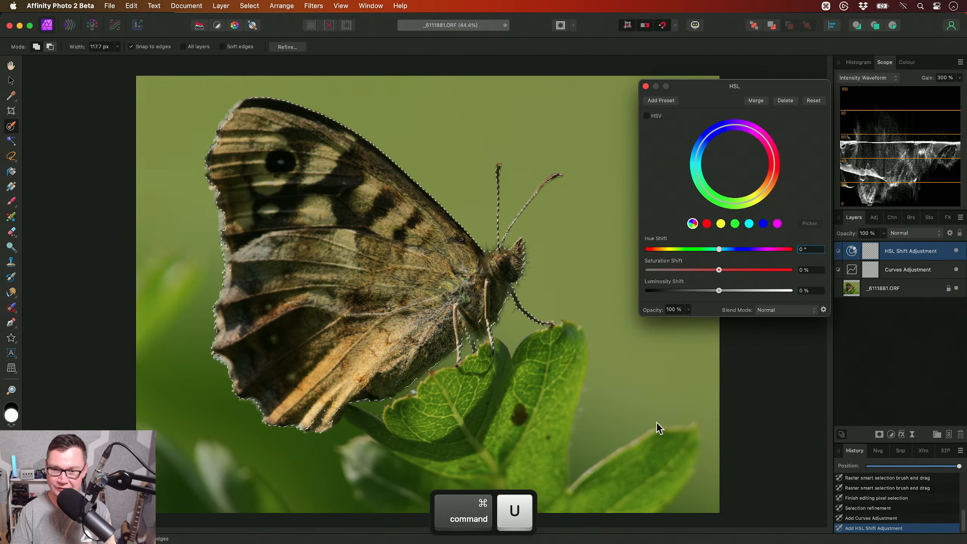
pyautogui.press('super+shift+i')
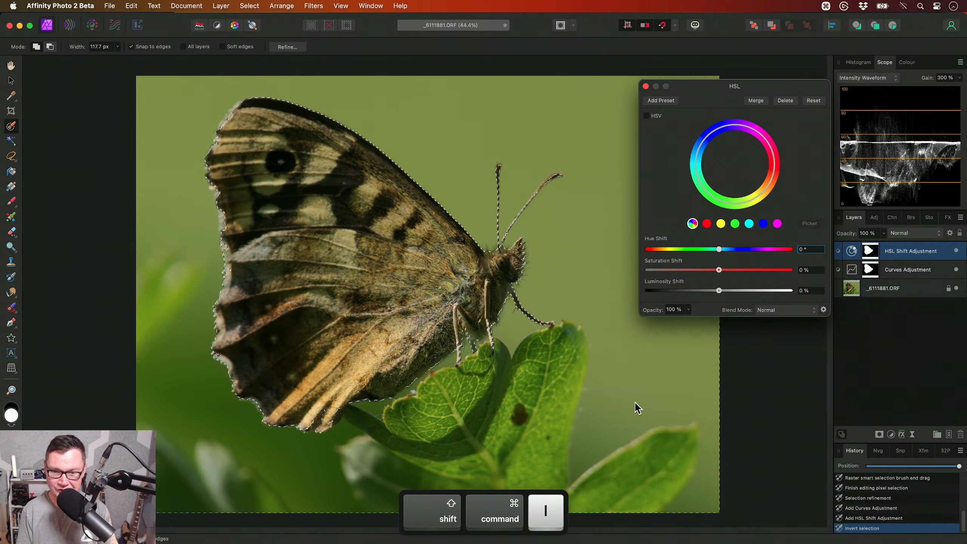
pyautogui.press('super+m')
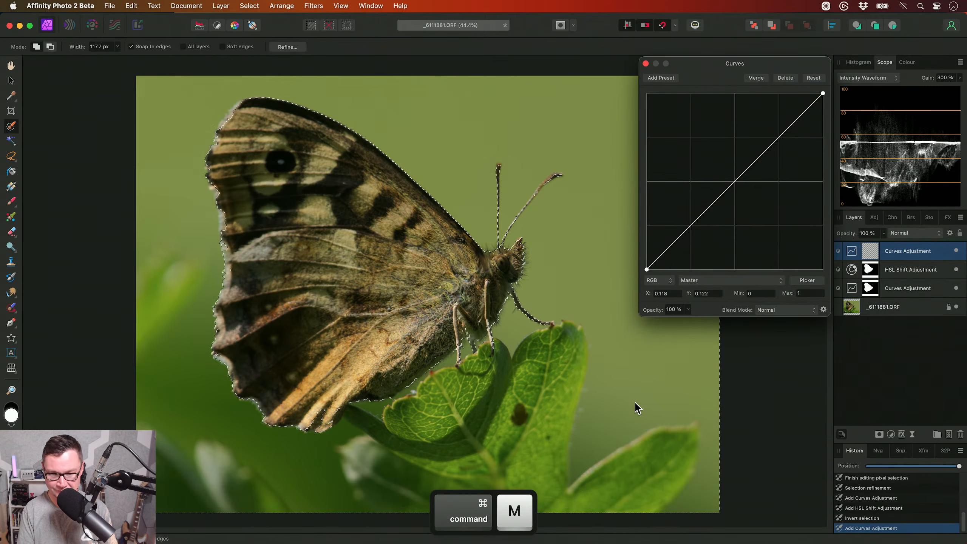
pyautogui.press('super+u')
# - Add a live Denoise filter masked to the background and clear the selection
pyautogui.click(221, 6)
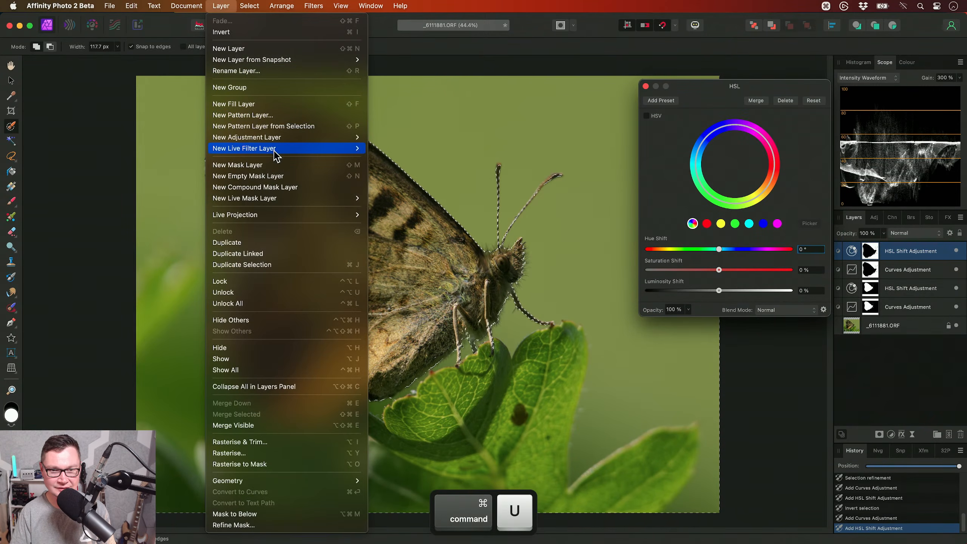
pyautogui.moveTo(275, 150)
pyautogui.moveTo(430, 182)
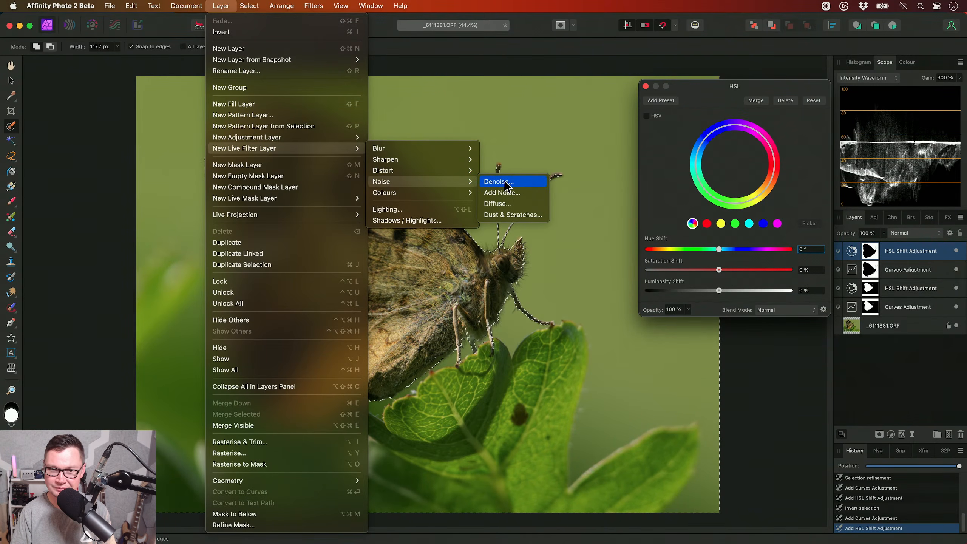
pyautogui.click(497, 181)
pyautogui.scroll(5, 457, 285)
pyautogui.hscroll(-2, 452, 264)
pyautogui.press('super+d')
# - Inspect the background noise around the head and set the live Denoise luminance to 100 %
pyautogui.scroll(-5, 499, 328)
pyautogui.hscroll(3, 499, 327)
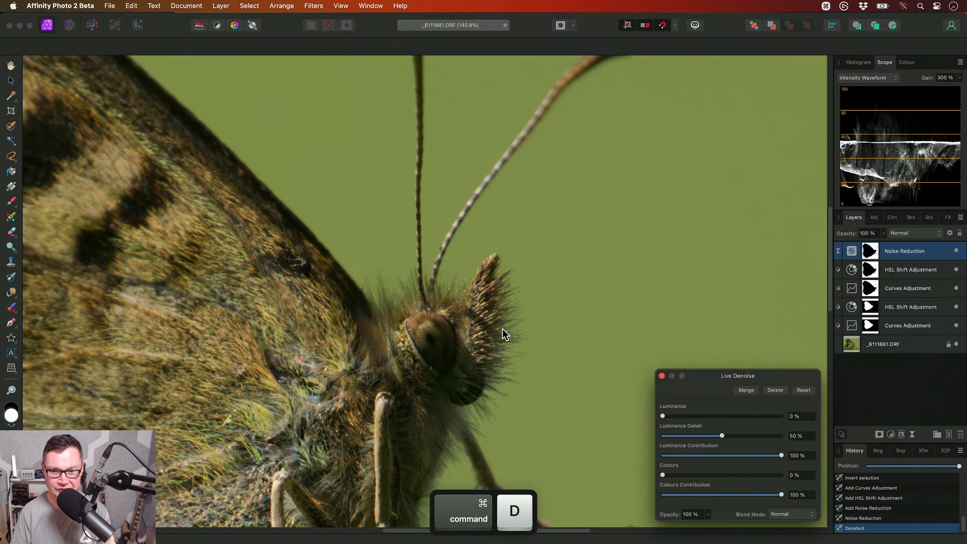
pyautogui.scroll(6, 399, 312)
pyautogui.scroll(2, 366, 323)
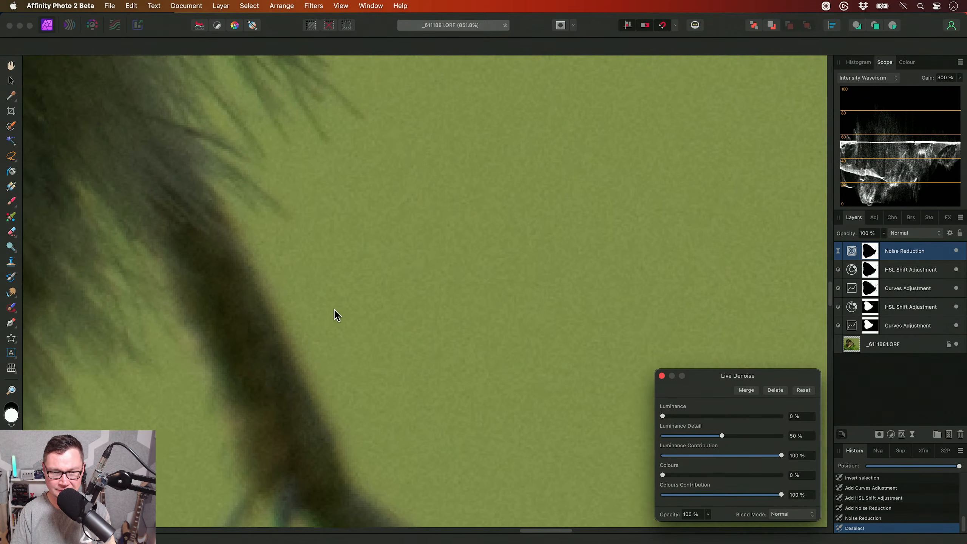
pyautogui.hscroll(-5, 357, 327)
pyautogui.scroll(5, 412, 379)
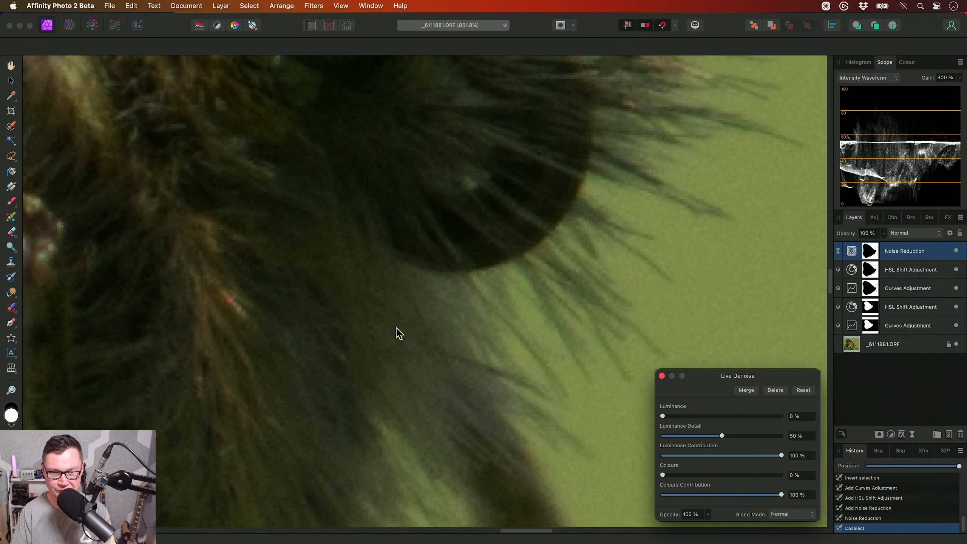
pyautogui.scroll(-5, 338, 291)
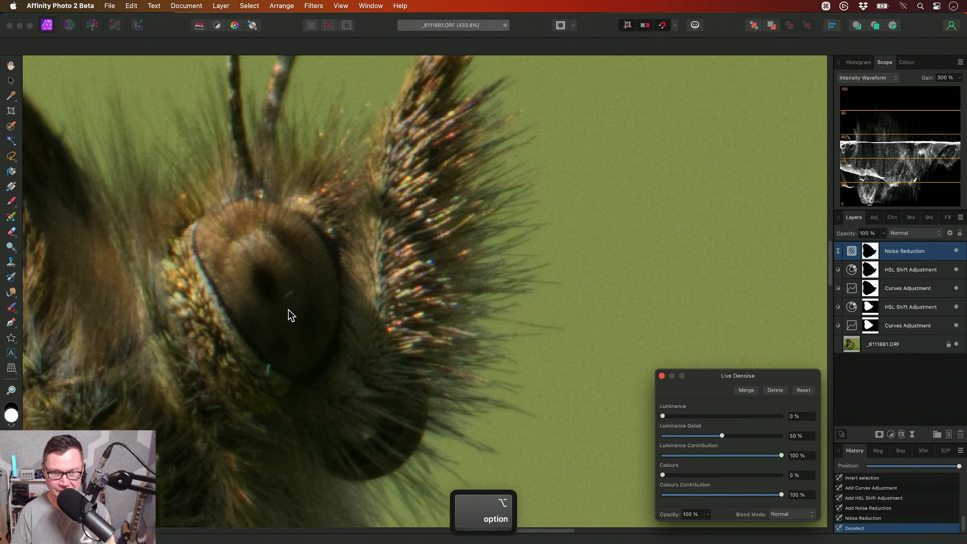
pyautogui.hscroll(2, 295, 303)
pyautogui.moveTo(671, 417); pyautogui.dragTo(725, 416)
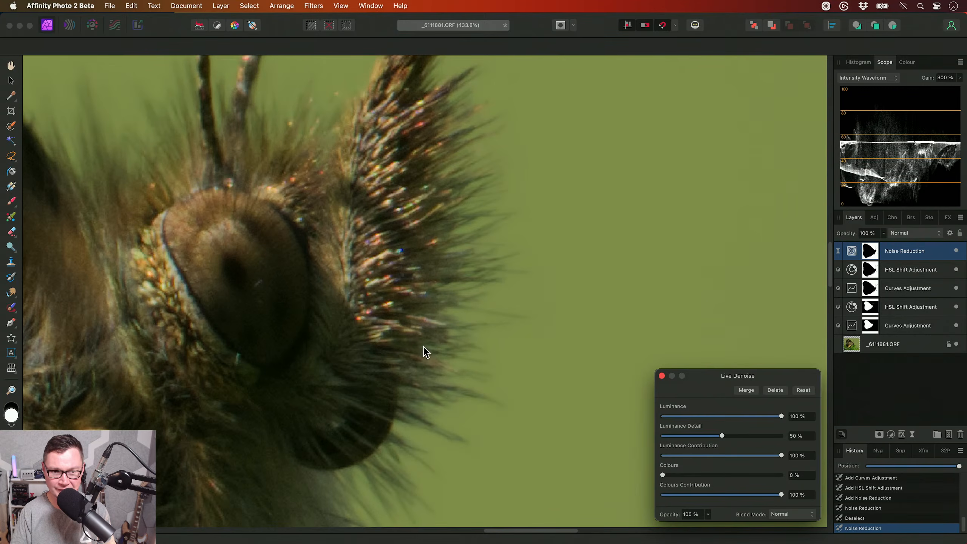
pyautogui.scroll(-3, 509, 378)
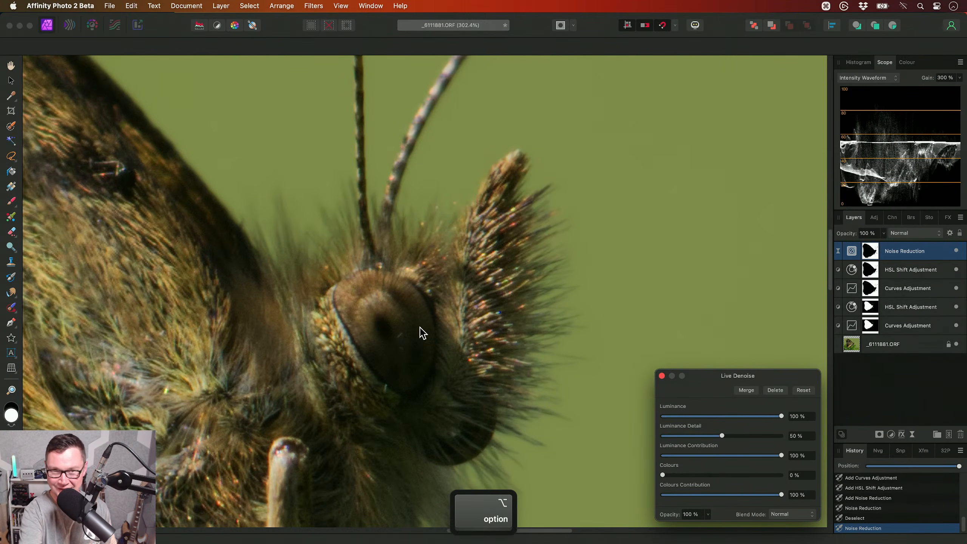
pyautogui.press('h')
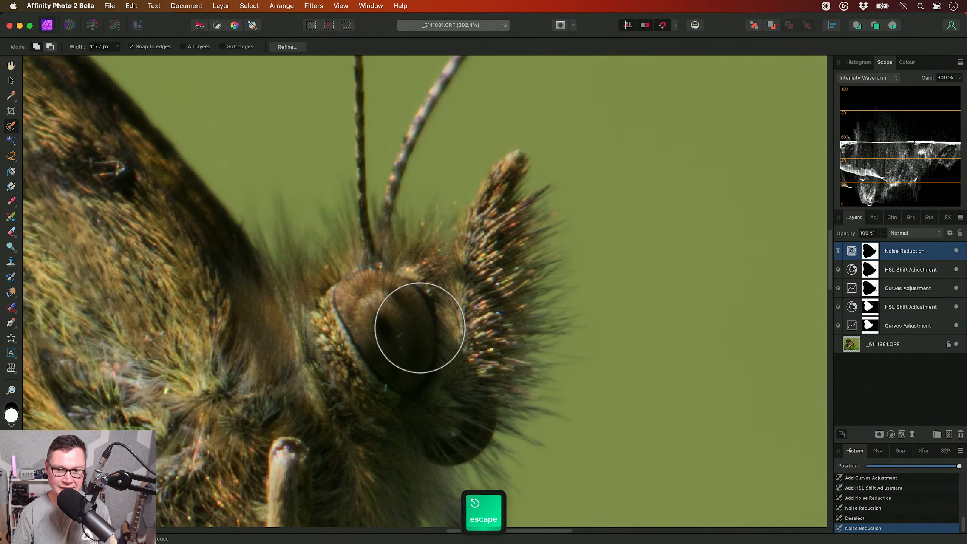
# - Lower the background Curves midpoint to about 0.416 at input 0.511, and reduce the background's HSL saturation to about -36 %
pyautogui.scroll(-5, 423, 346)
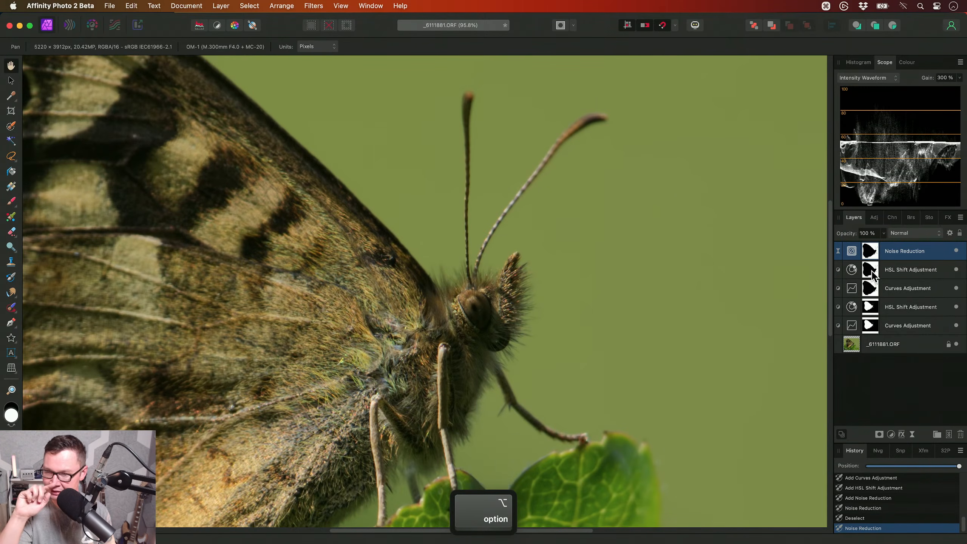
pyautogui.scroll(-3, 578, 345)
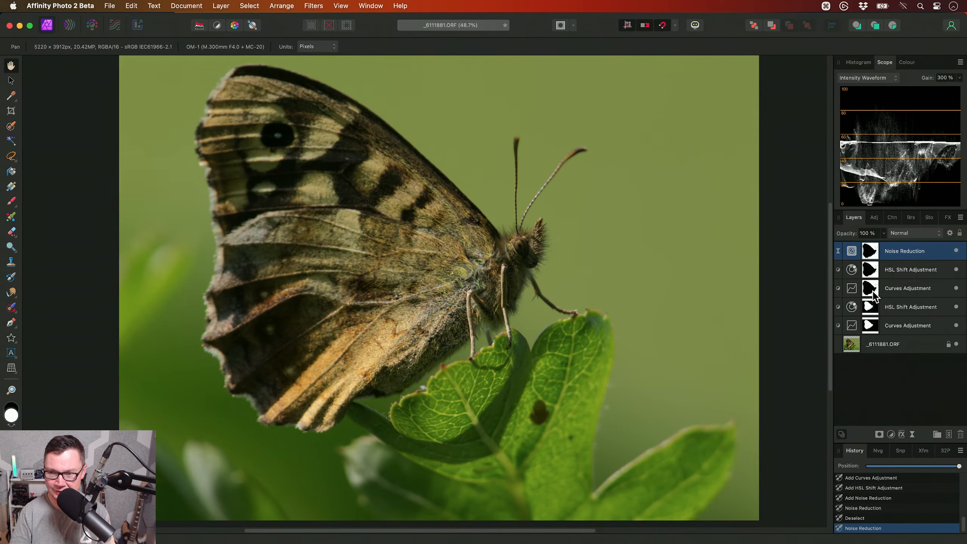
pyautogui.doubleClick(853, 290)
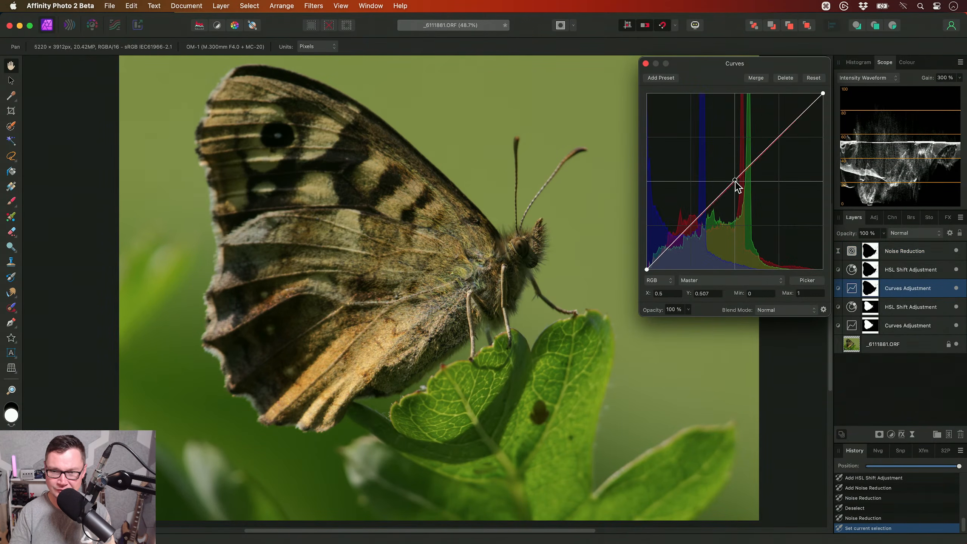
pyautogui.moveTo(735, 181); pyautogui.dragTo(736, 196)
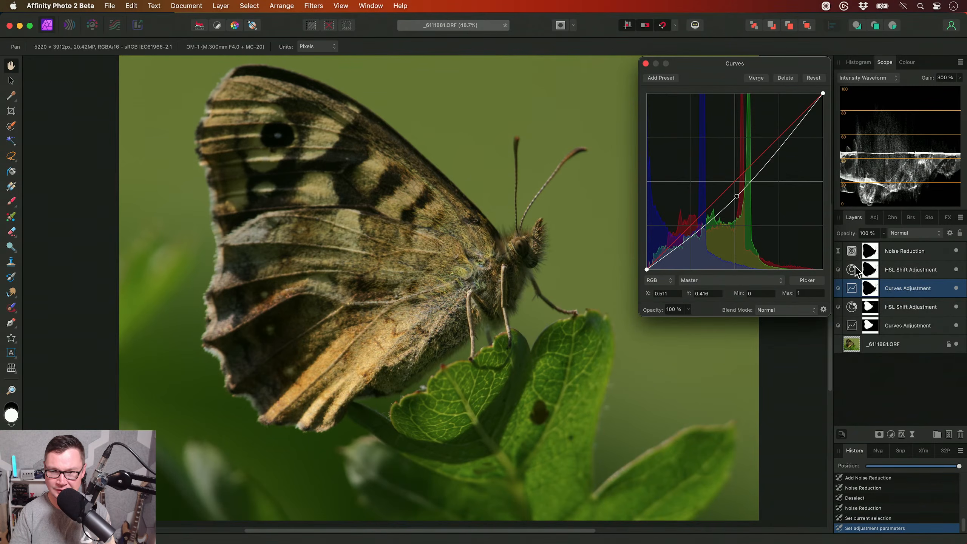
pyautogui.doubleClick(854, 269)
pyautogui.moveTo(719, 271); pyautogui.dragTo(691, 271)
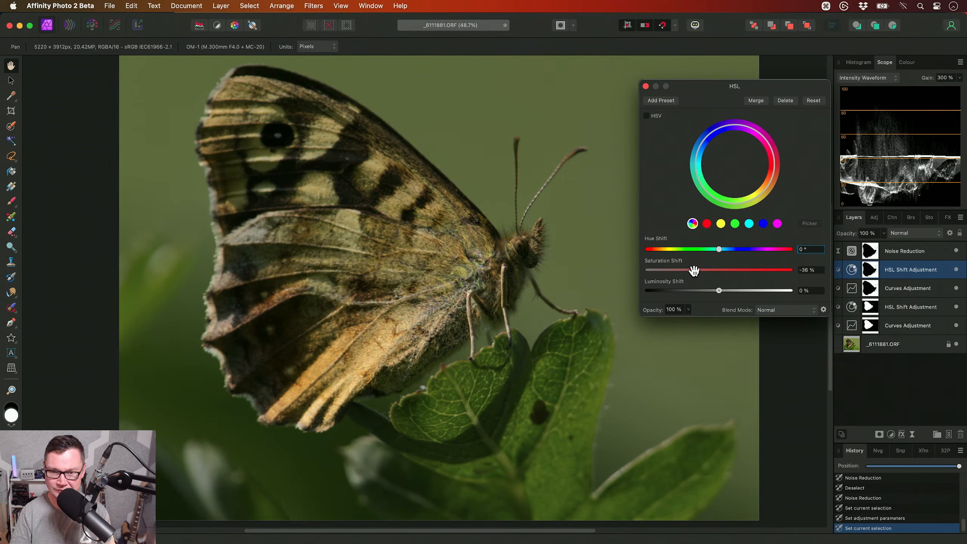
# - Brighten the butterfly's darker tones with its Curves adjustment and slightly raise its saturation with its HSL adjustment
pyautogui.doubleClick(851, 325)
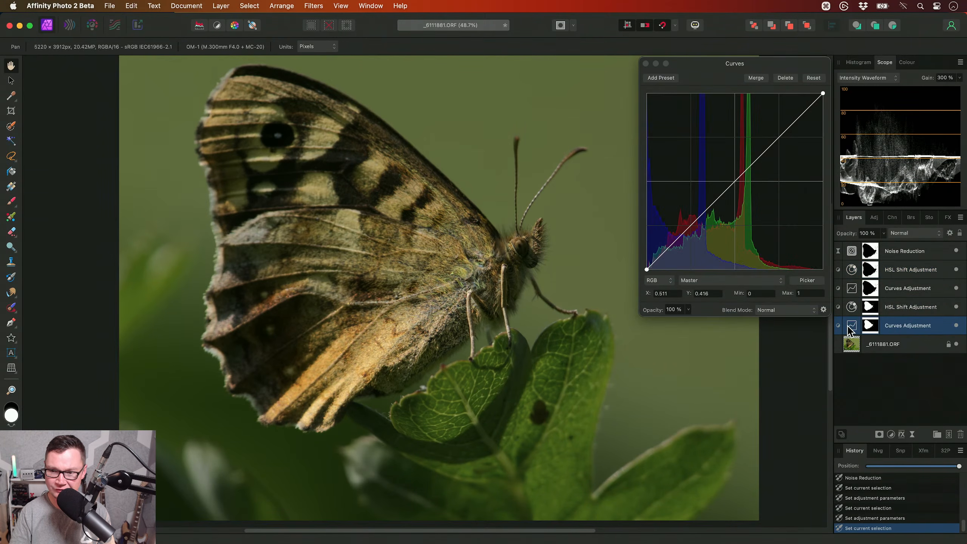
pyautogui.moveTo(699, 226); pyautogui.dragTo(692, 217)
pyautogui.doubleClick(905, 307)
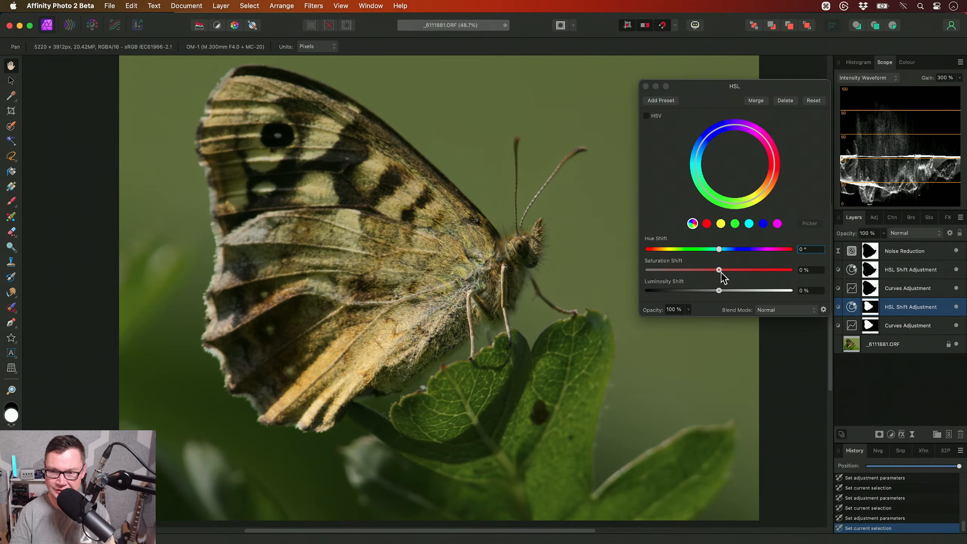
pyautogui.moveTo(726, 270); pyautogui.dragTo(726, 270)
pyautogui.click(645, 87)
pyautogui.keyDown('alt'); pyautogui.scroll(-3, 533, 274); pyautogui.keyUp('alt')
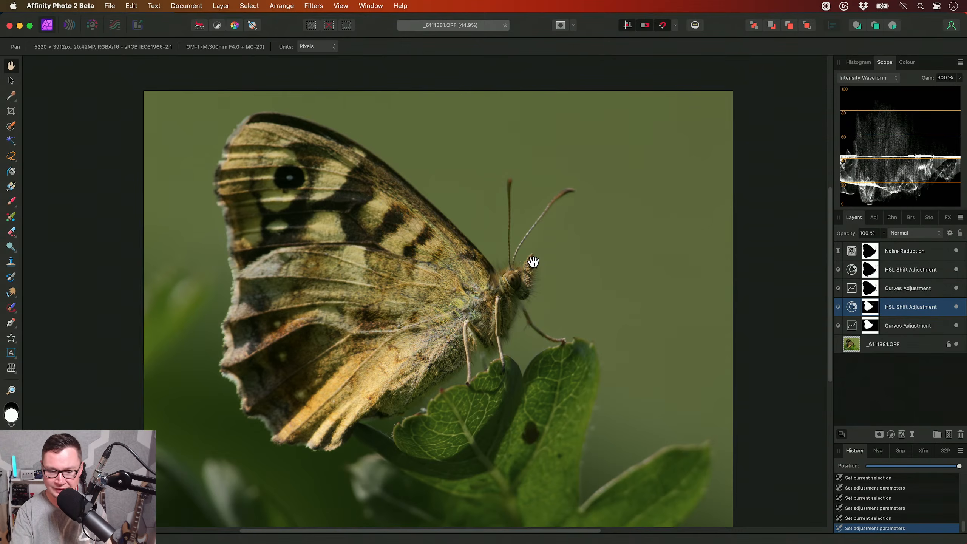
# - Add a Curves adjustment above all layers, raising shadows to about 0.184 at input 0.153 and midtones to about 0.571 at input 0.497
pyautogui.click(900, 255)
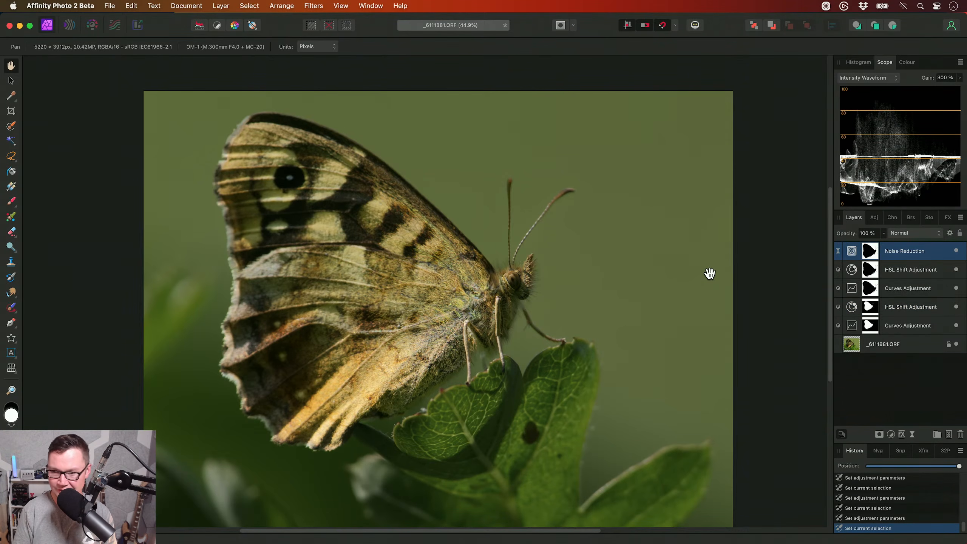
pyautogui.press('super+m')
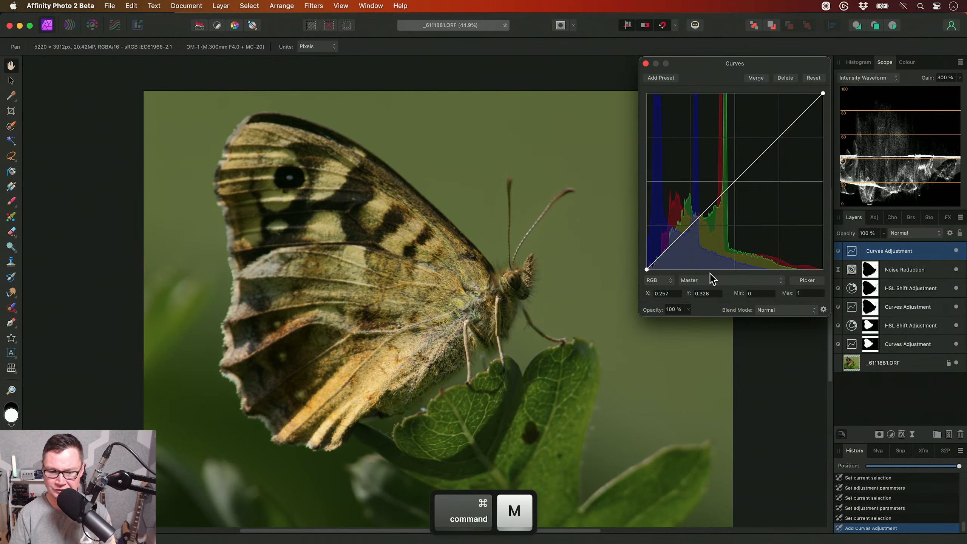
pyautogui.moveTo(676, 242); pyautogui.dragTo(674, 239)
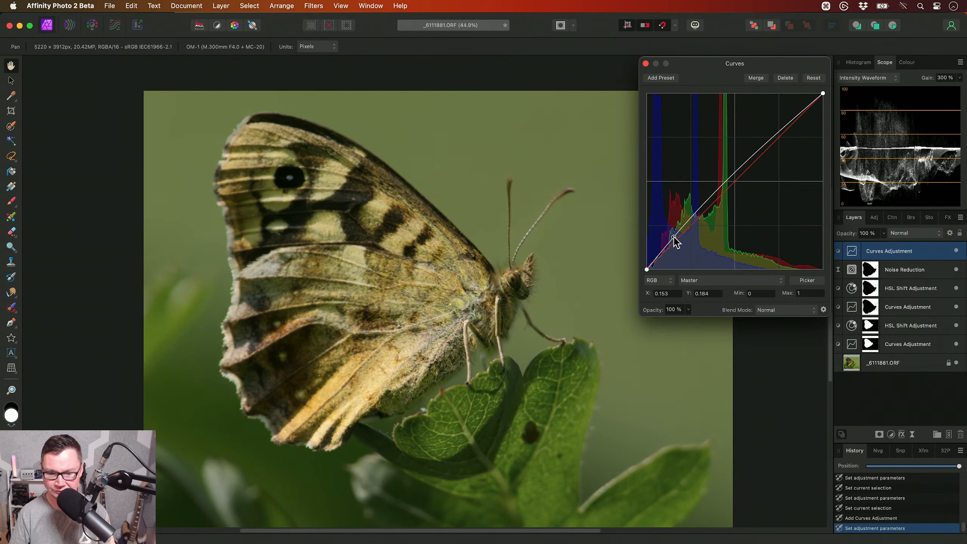
pyautogui.moveTo(739, 168); pyautogui.dragTo(734, 166)
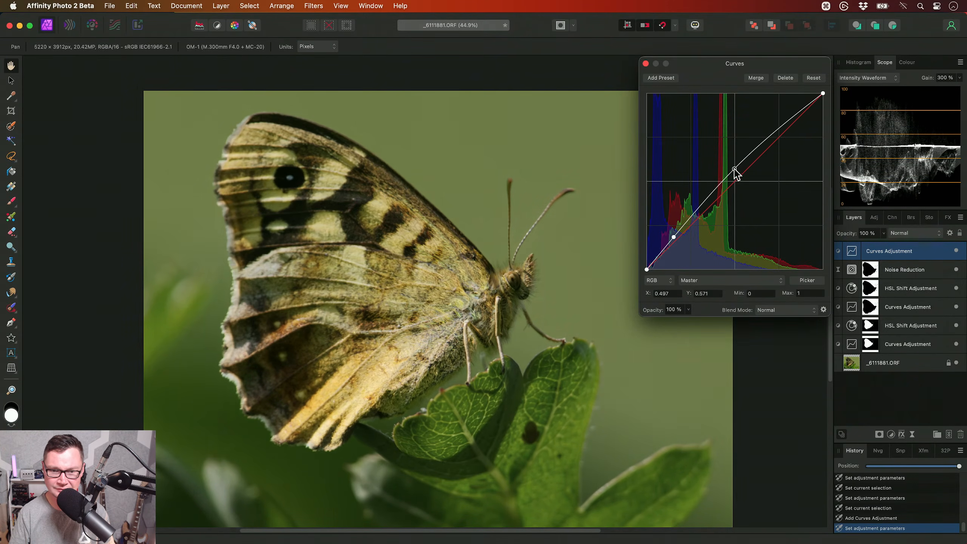
pyautogui.click(646, 63)
# - Set the blend mode of the topmost Curves adjustment to Luminosity
pyautogui.scroll(2, 485, 271)
pyautogui.scroll(-2, 485, 271)
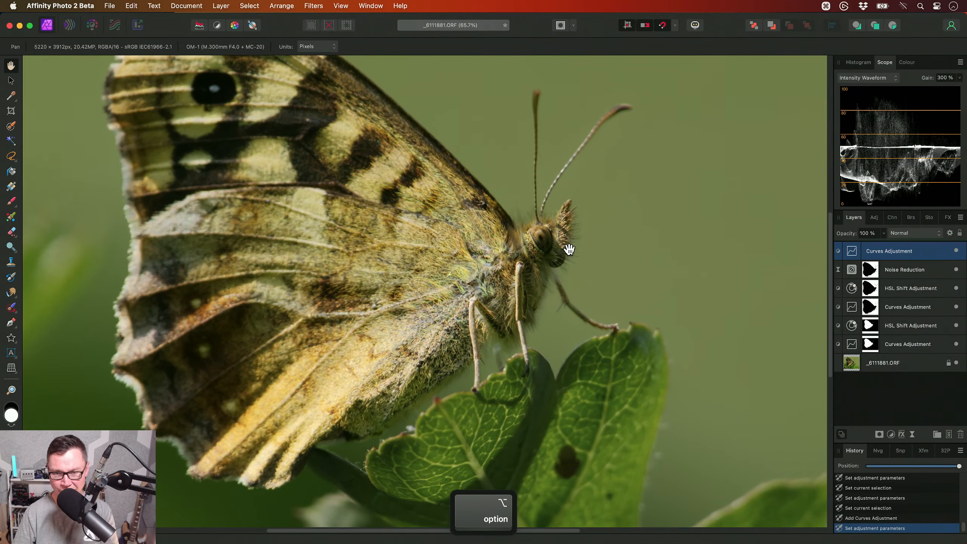
pyautogui.click(903, 234)
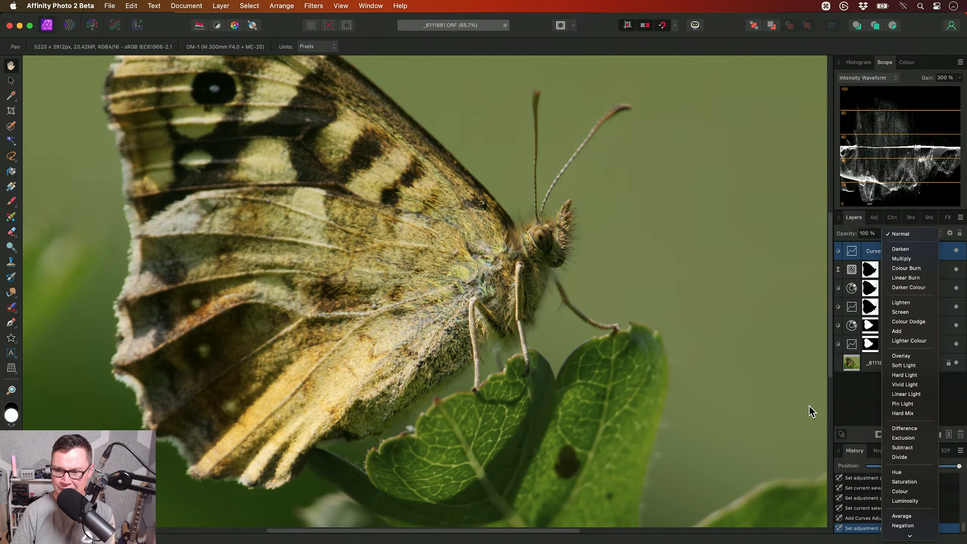
pyautogui.click(892, 502)
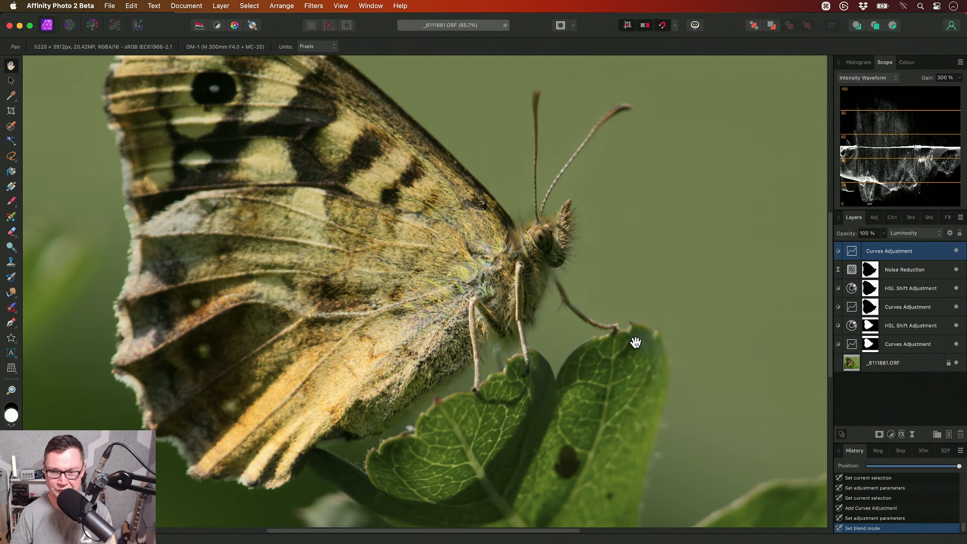
# - Compare the leaf and thorax colours with the top Curves adjustment in Normal and in Luminosity blend mode
pyautogui.scroll(10, 578, 384)
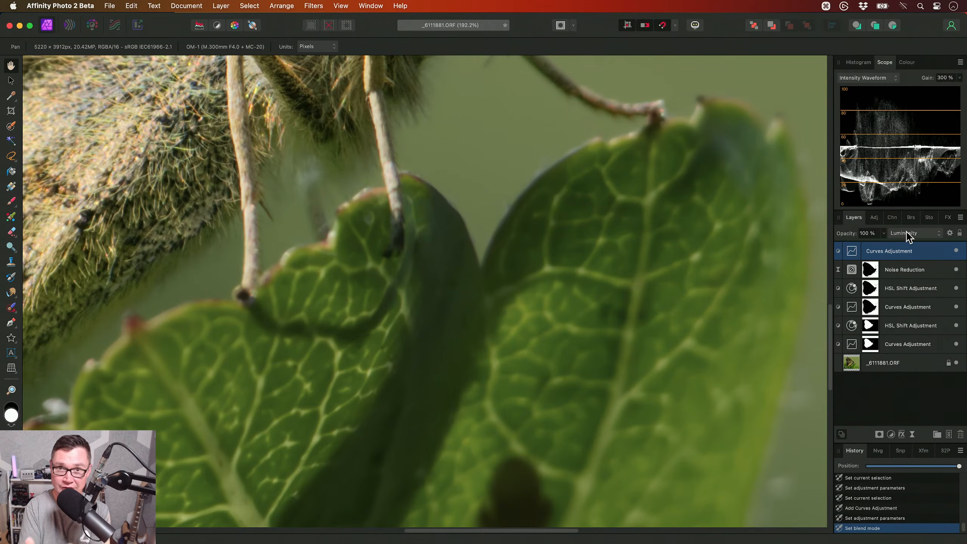
pyautogui.press('super+z')
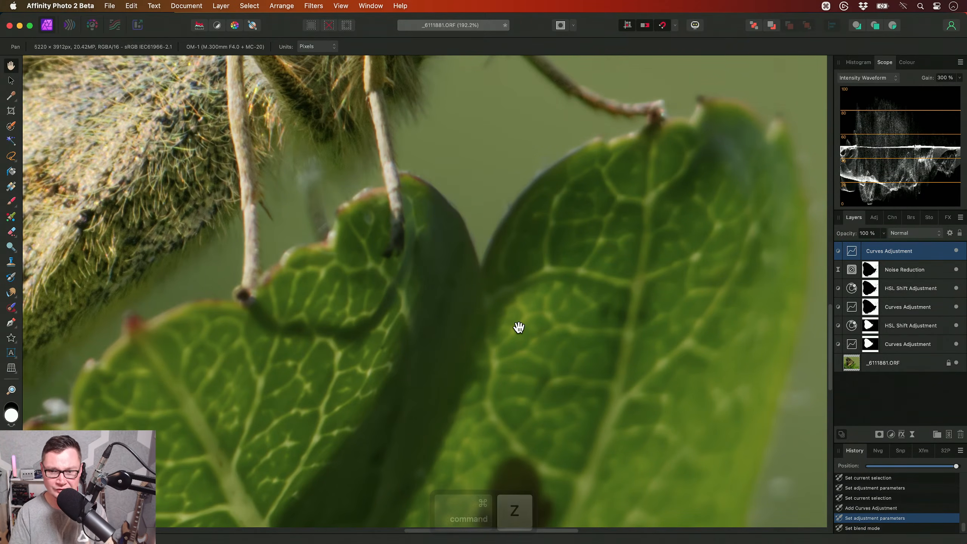
pyautogui.scroll(10, 476, 197)
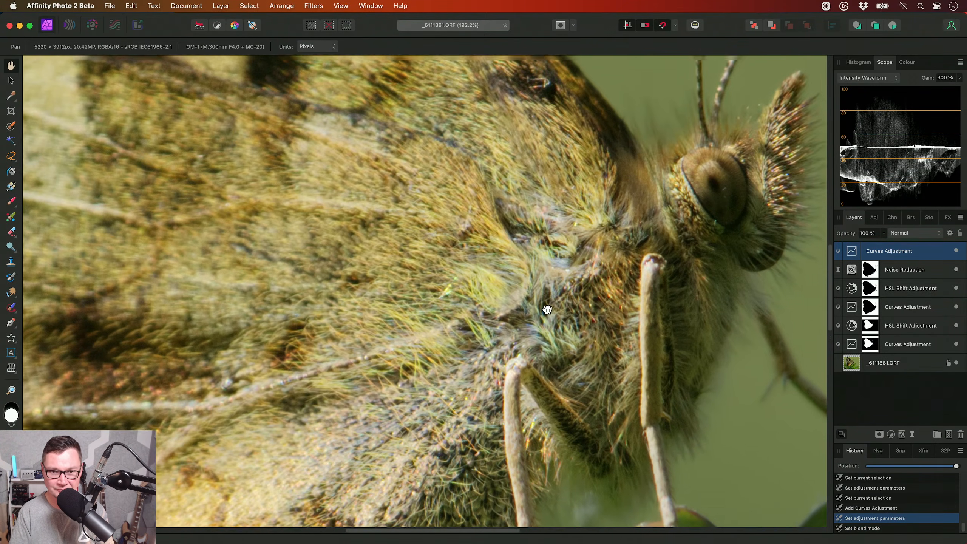
pyautogui.press('shift+super+z')
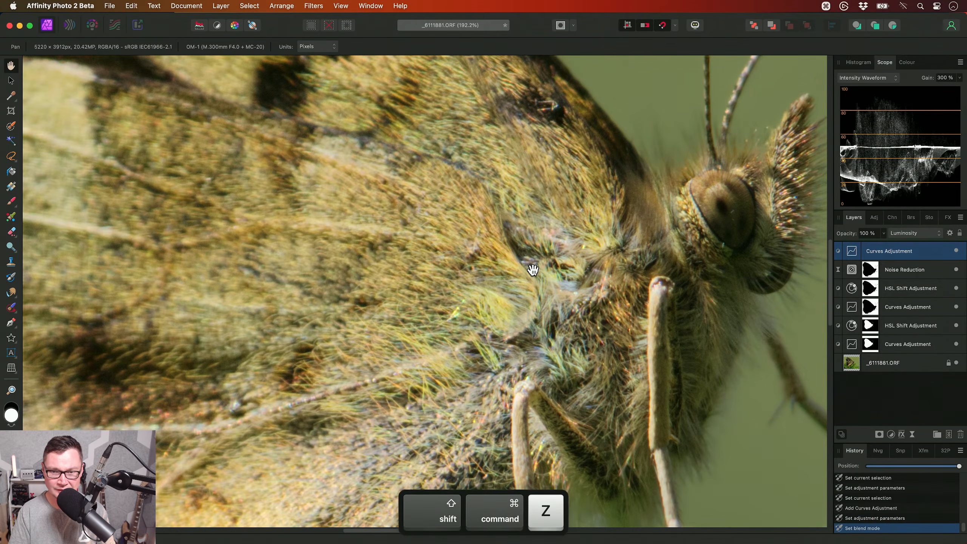
pyautogui.scroll(-2, 515, 272)
pyautogui.scroll(-10, 503, 293)
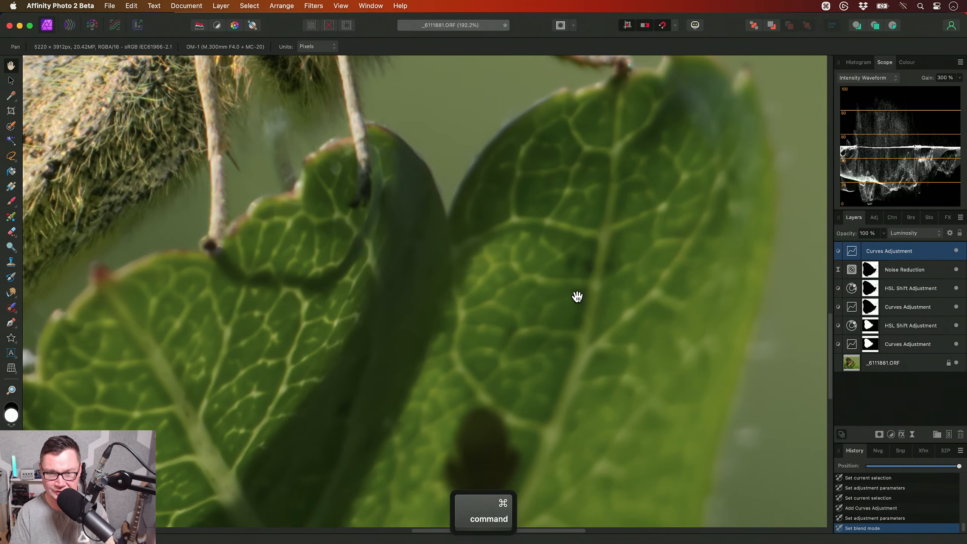
pyautogui.press('super+z')
pyautogui.press('shift+super+z')
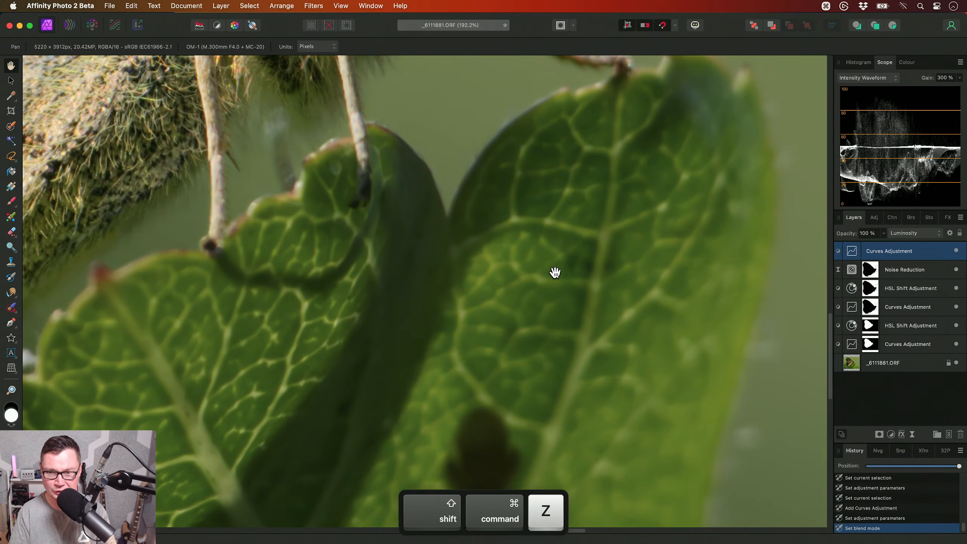
# - Compare the whole photo with and without the topmost Curves adjustment, leaving the adjustment visible
pyautogui.scroll(-5, 537, 344)
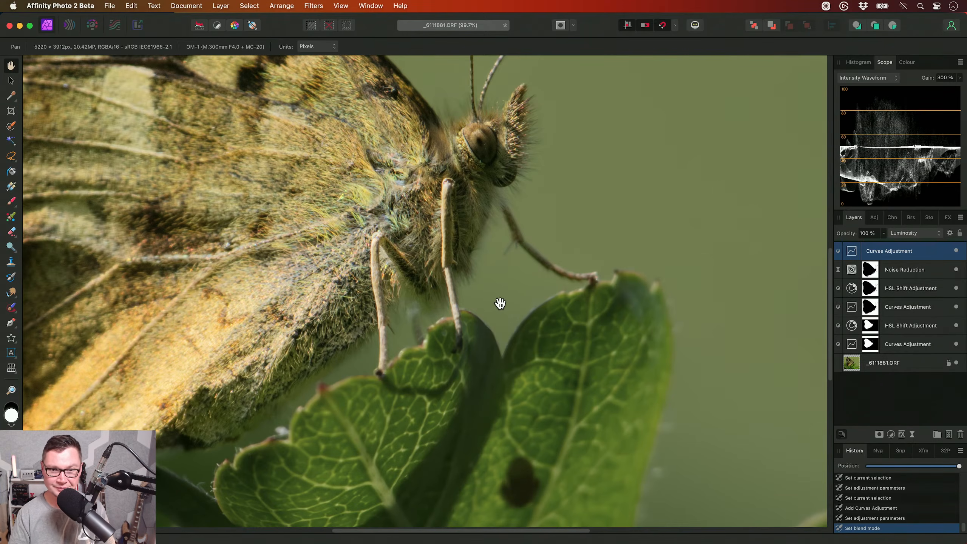
pyautogui.scroll(-3, 499, 305)
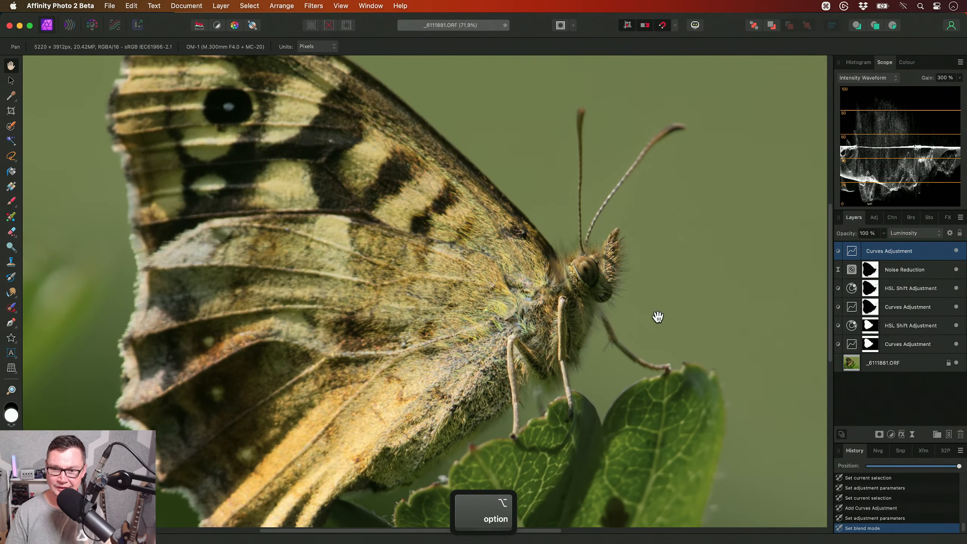
pyautogui.scroll(-2, 647, 323)
pyautogui.click(956, 251)
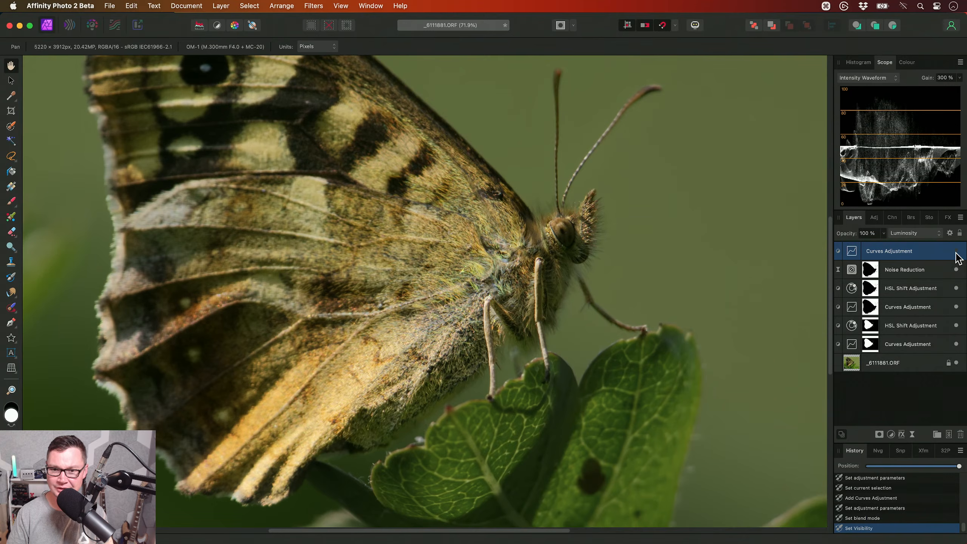
pyautogui.click(956, 251)
pyautogui.scroll(-1, 499, 346)
pyautogui.moveTo(575, 365); pyautogui.dragTo(462, 350)
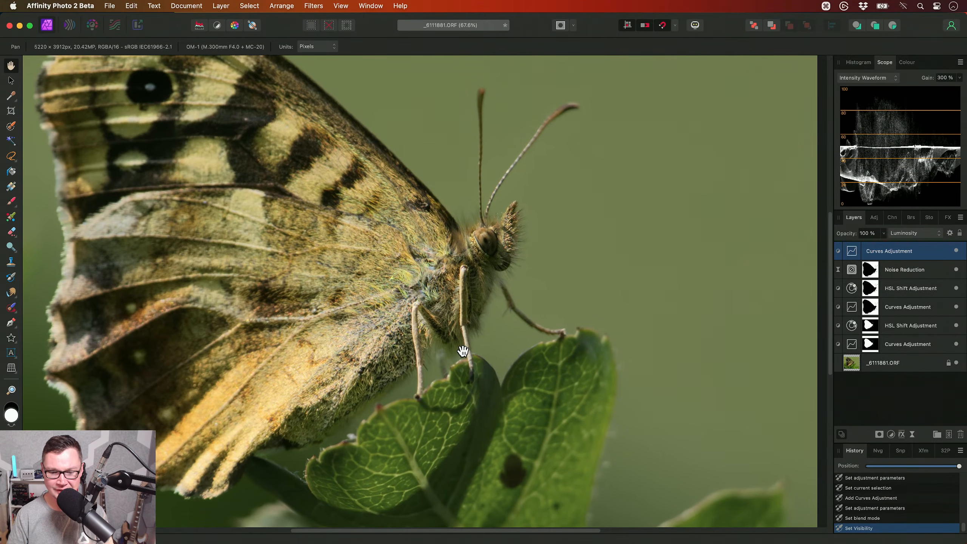
pyautogui.scroll(-3, 463, 350)
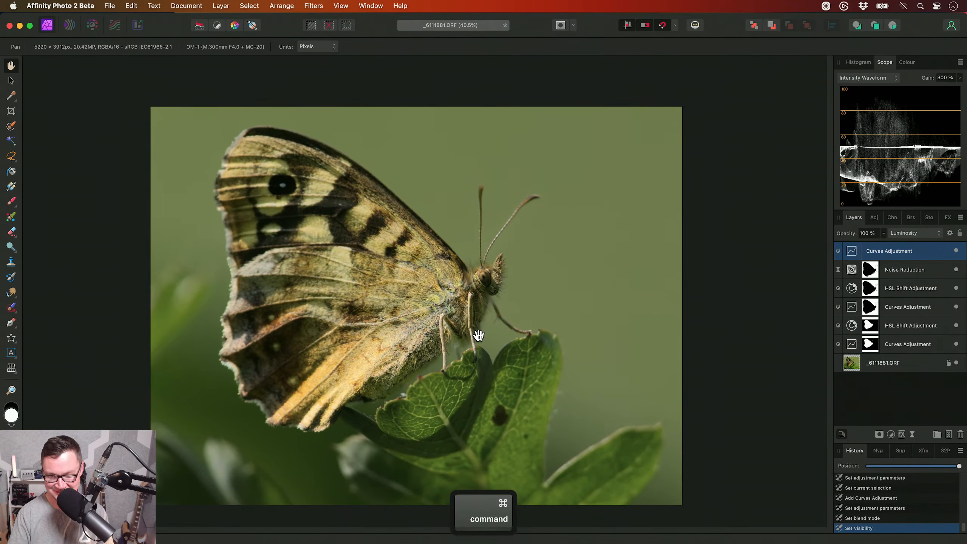
pyautogui.press('super+0')
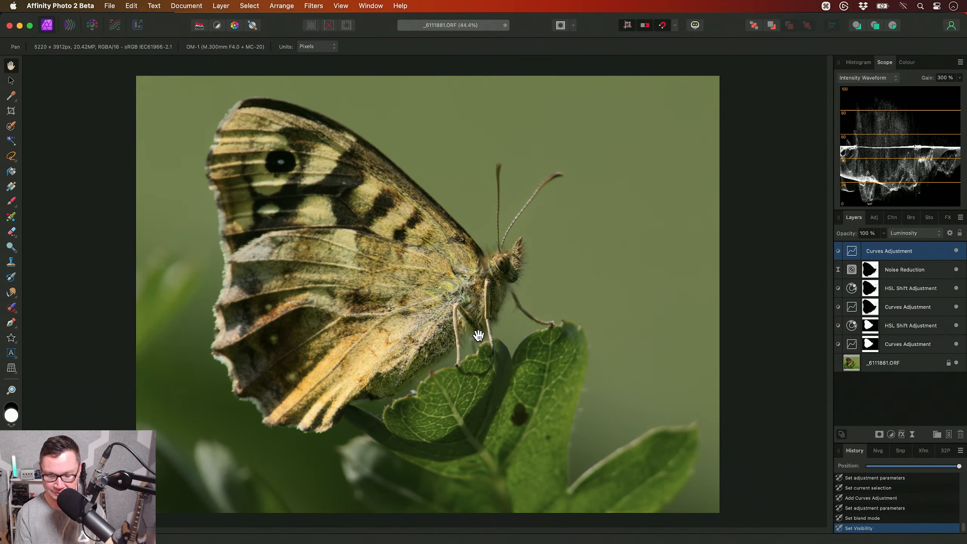
# - Add an empty pixel layer on top, in Overlay blend mode at 25 % opacity
pyautogui.press('shift+super+n')
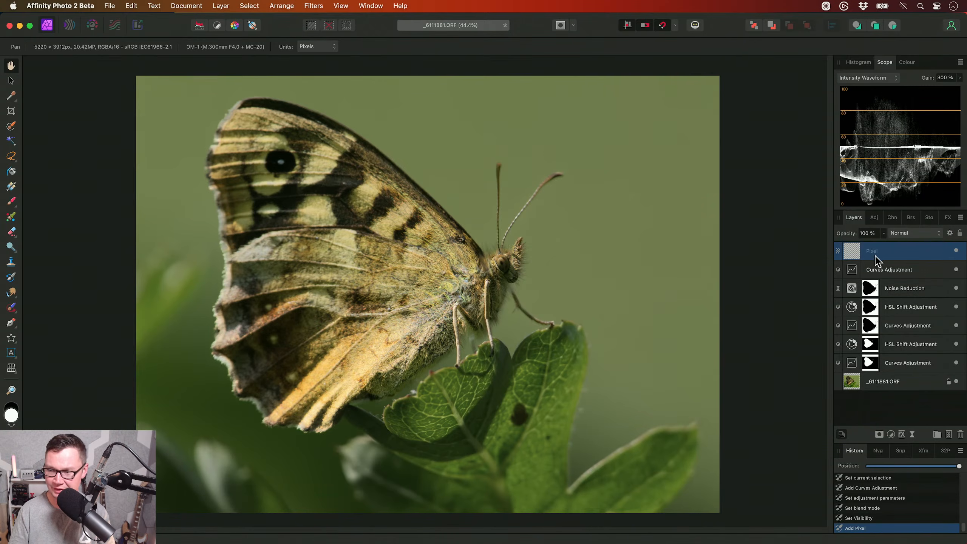
pyautogui.hotkey('shift', 'o')
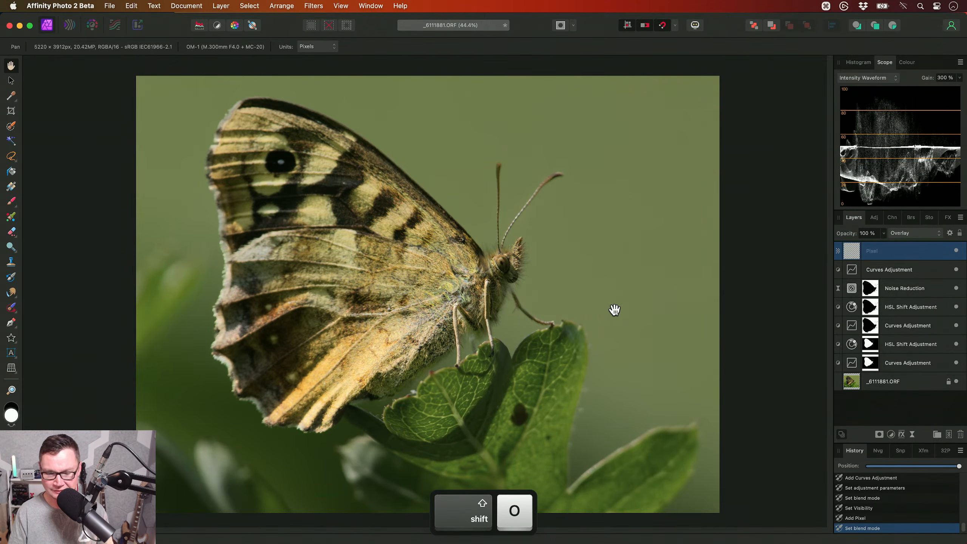
pyautogui.press('5')
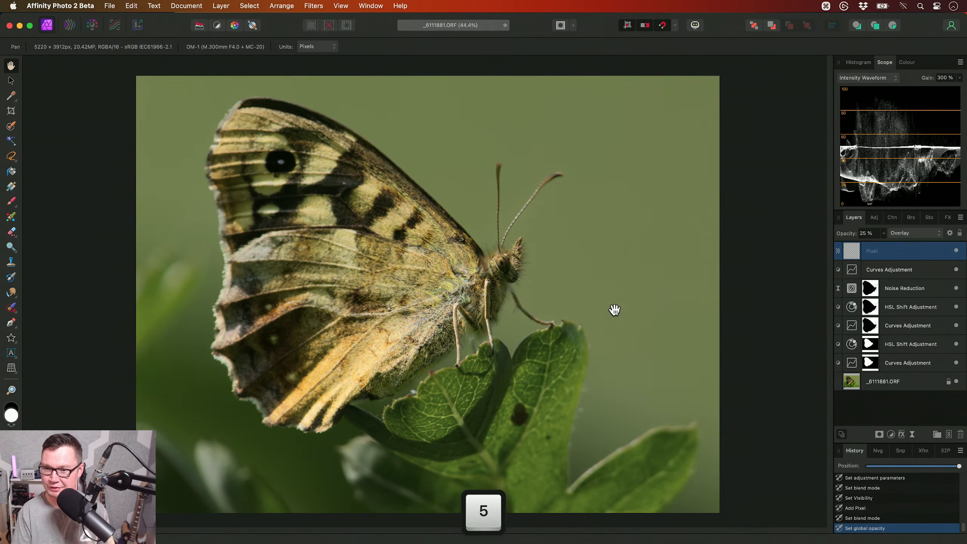
# - Darken the background and leaves around the butterfly by painting black on the Overlay layer with a soft brush about 2100 px wide
pyautogui.press('b')
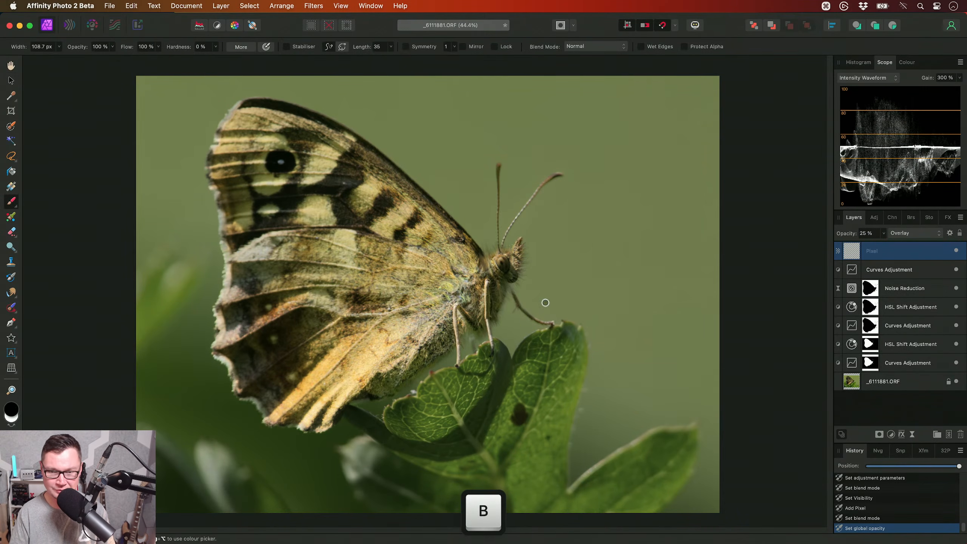
pyautogui.moveTo(545, 303); pyautogui.dragTo(546, 302)
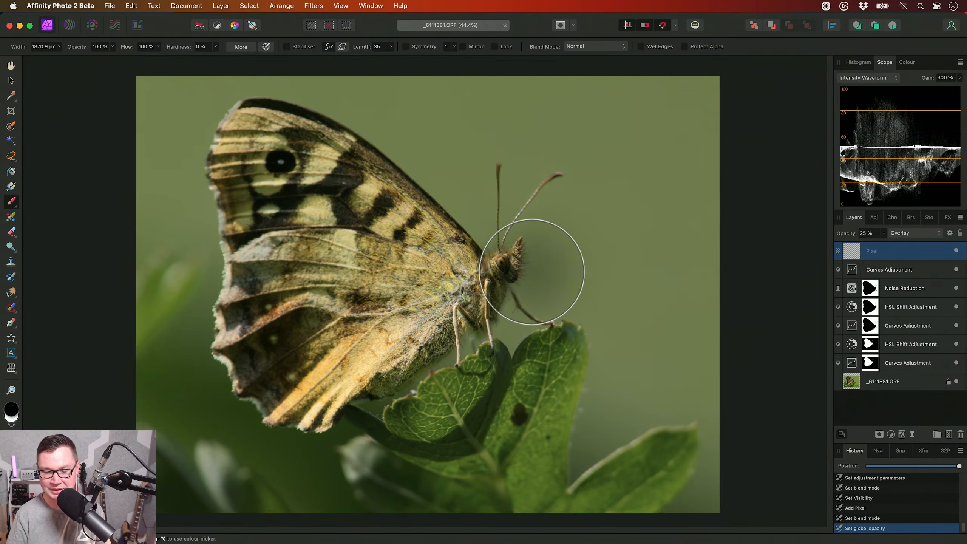
pyautogui.hotkey('ctrl', 'alt')
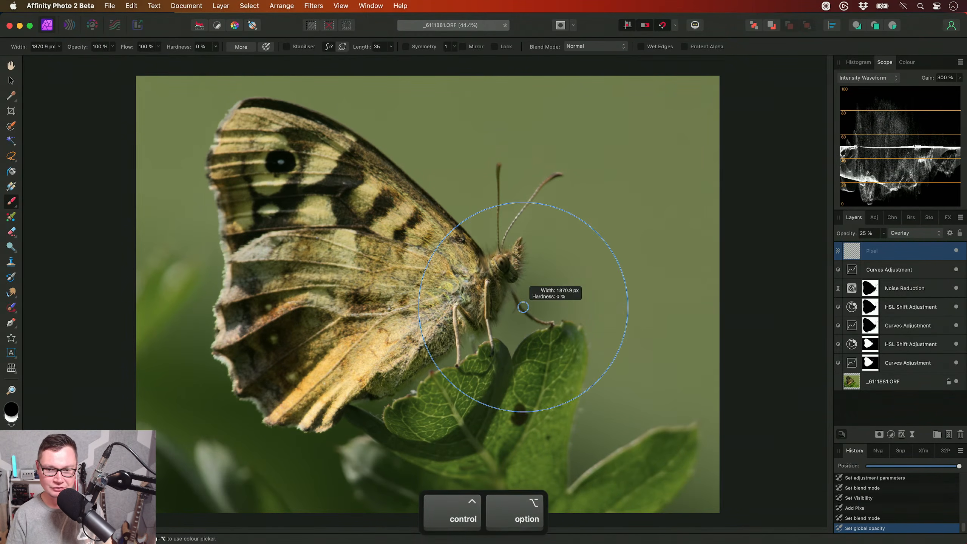
pyautogui.moveTo(526, 286); pyautogui.dragTo(516, 260)
pyautogui.hotkey('ctrl', 'alt')
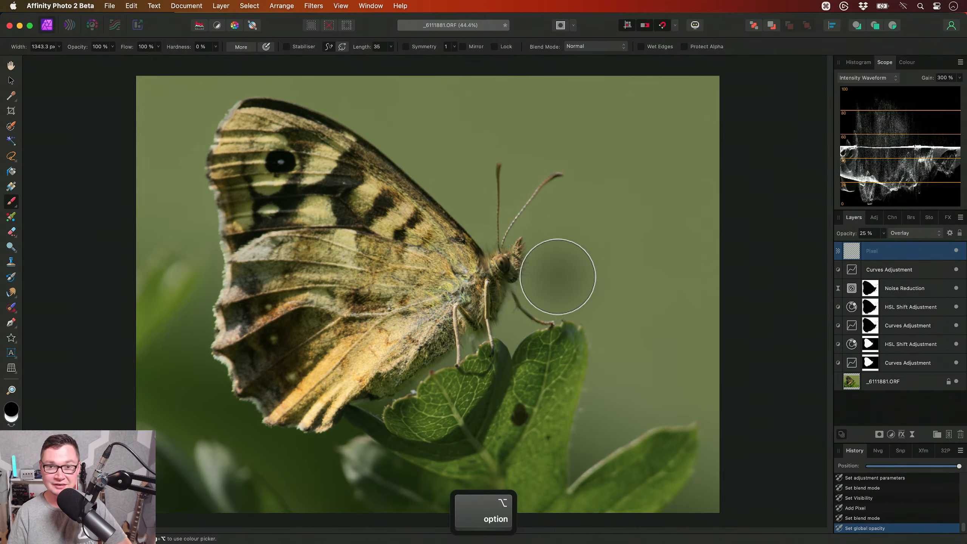
pyautogui.press(']')
pyautogui.scroll(1, 547, 274)
pyautogui.scroll(-2, 547, 278)
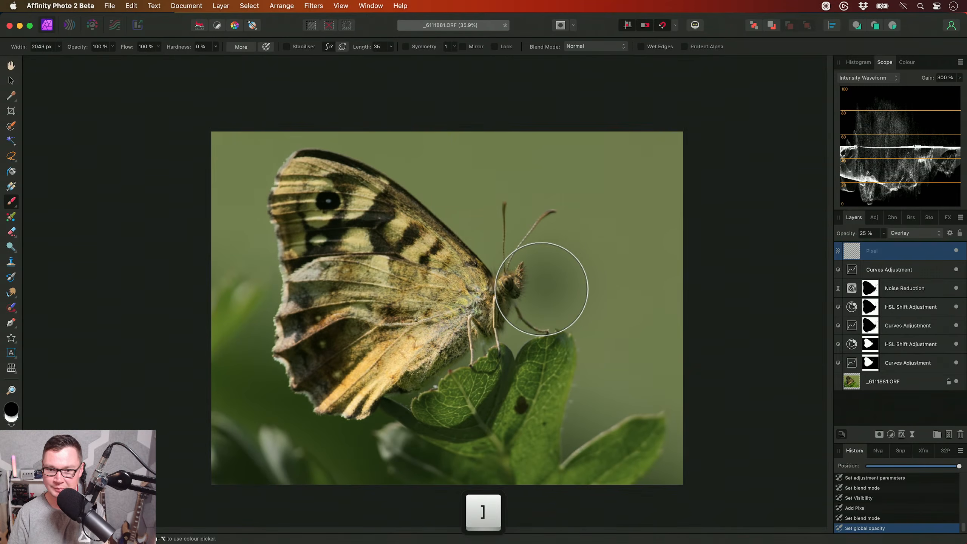
pyautogui.press(']')
pyautogui.moveTo(658, 474)
pyautogui.mouseDown()
pyautogui.moveTo(624, 421)
pyautogui.moveTo(639, 364)
pyautogui.moveTo(634, 335)
pyautogui.moveTo(690, 227)
pyautogui.mouseUp()
pyautogui.press('[')
pyautogui.moveTo(556, 333)
pyautogui.mouseDown()
pyautogui.moveTo(575, 266)
pyautogui.moveTo(580, 184)
pyautogui.moveTo(690, 160)
pyautogui.moveTo(538, 167)
pyautogui.moveTo(493, 155)
pyautogui.moveTo(498, 224)
pyautogui.moveTo(530, 229)
pyautogui.moveTo(498, 233)
pyautogui.moveTo(534, 241)
pyautogui.moveTo(228, 251)
pyautogui.moveTo(242, 279)
pyautogui.moveTo(247, 240)
pyautogui.moveTo(243, 329)
pyautogui.moveTo(265, 427)
pyautogui.moveTo(344, 463)
pyautogui.moveTo(453, 445)
pyautogui.moveTo(434, 428)
pyautogui.moveTo(575, 351)
pyautogui.moveTo(674, 431)
pyautogui.moveTo(654, 385)
pyautogui.mouseUp()
pyautogui.press(']')
pyautogui.press('[')
pyautogui.press(']')
pyautogui.scroll(3, 609, 360)
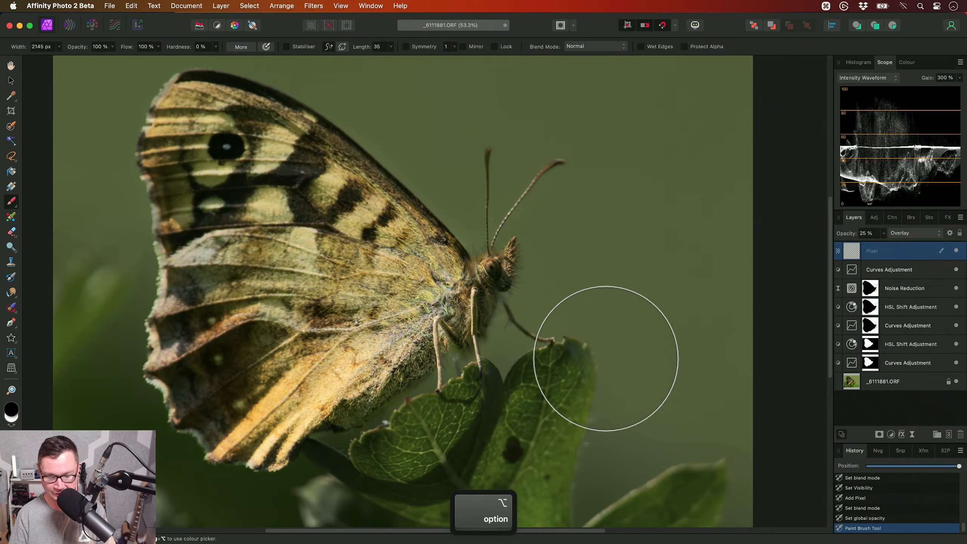
# - Erase the dark paint from the butterfly's head and thorax on the Overlay layer
pyautogui.press('e')
pyautogui.moveTo(465, 280)
pyautogui.mouseDown()
pyautogui.moveTo(532, 253)
pyautogui.moveTo(509, 283)
pyautogui.moveTo(507, 271)
pyautogui.mouseUp()
pyautogui.scroll(3, 470, 275)
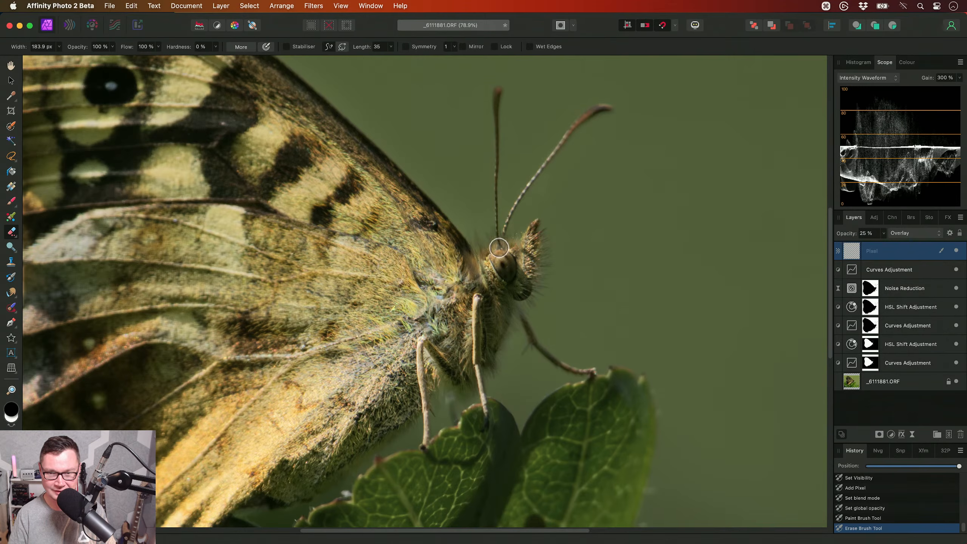
pyautogui.scroll(-5, 491, 282)
# - Compare the photo with and without the painted darkening layer, and set that layer's opacity to 20 %
pyautogui.press('h')
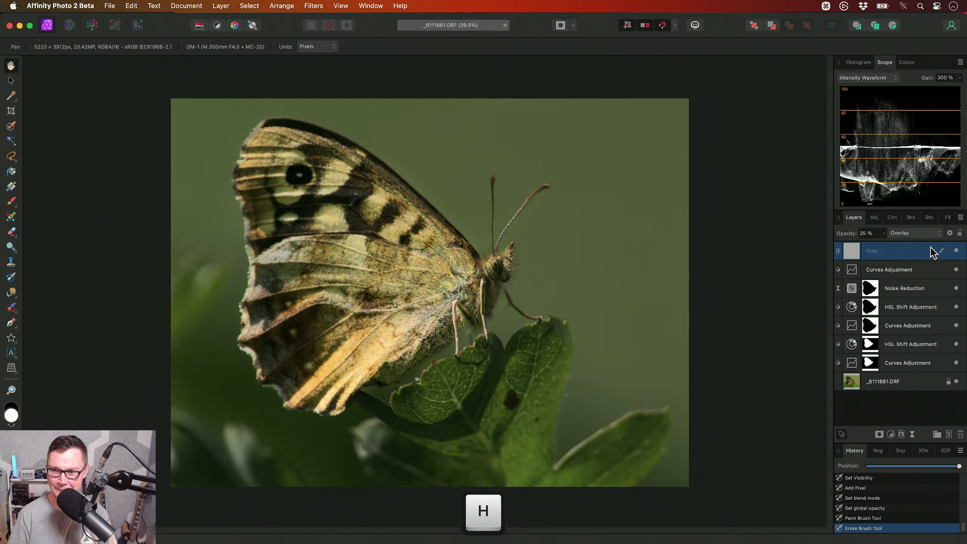
pyautogui.click(956, 250)
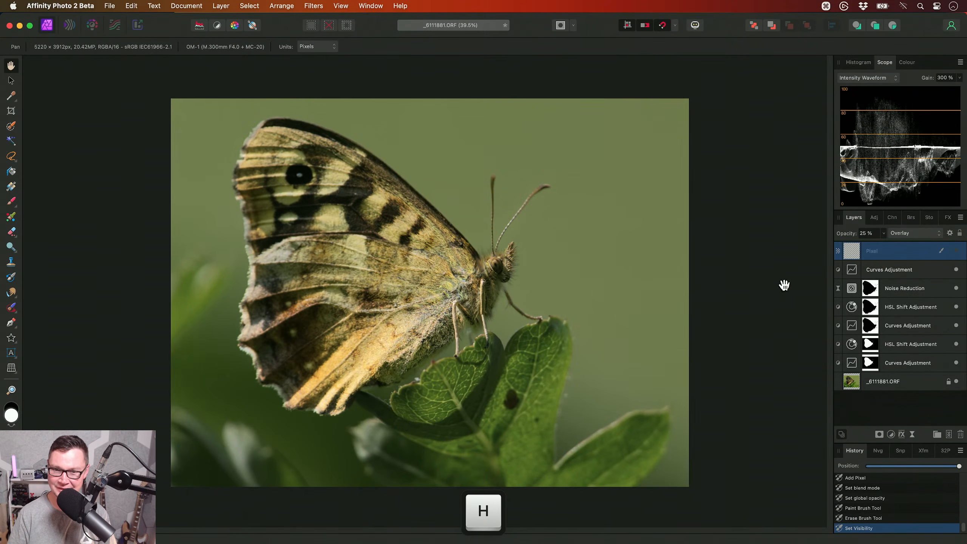
pyautogui.click(956, 250)
pyautogui.moveTo(541, 300); pyautogui.dragTo(541, 317)
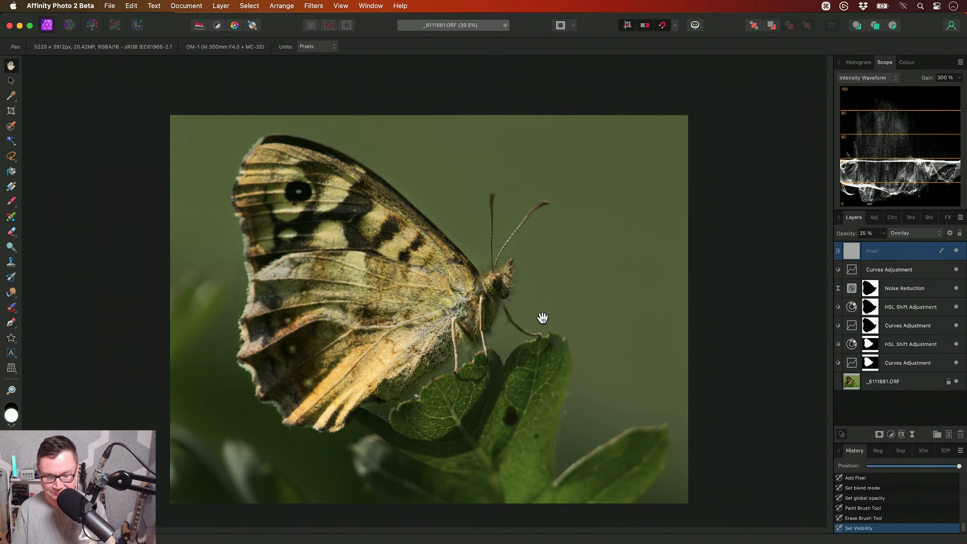
pyautogui.press('2')
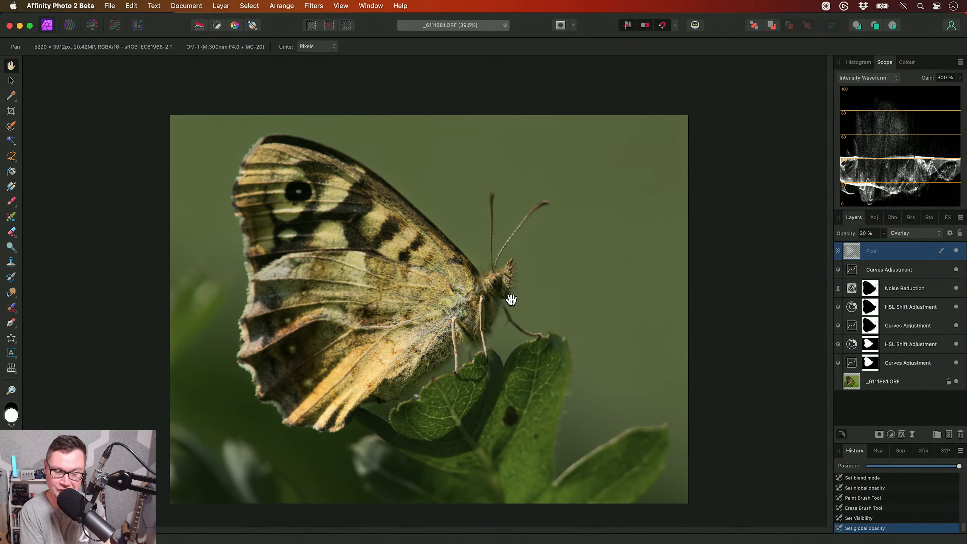
# - Add another empty pixel layer on top, in Overlay blend mode at 25 % opacity
pyautogui.press('shift+super+n')
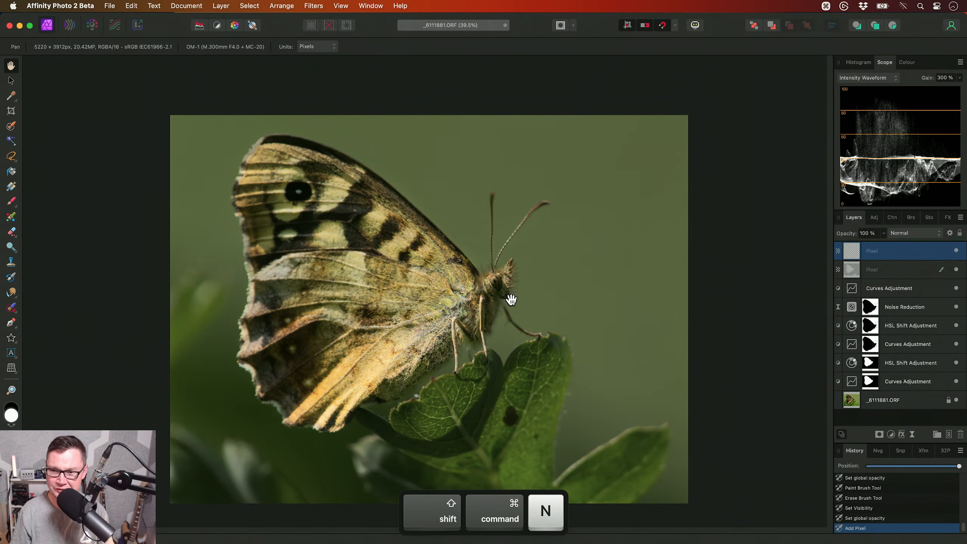
pyautogui.hotkey('shift', 'o')
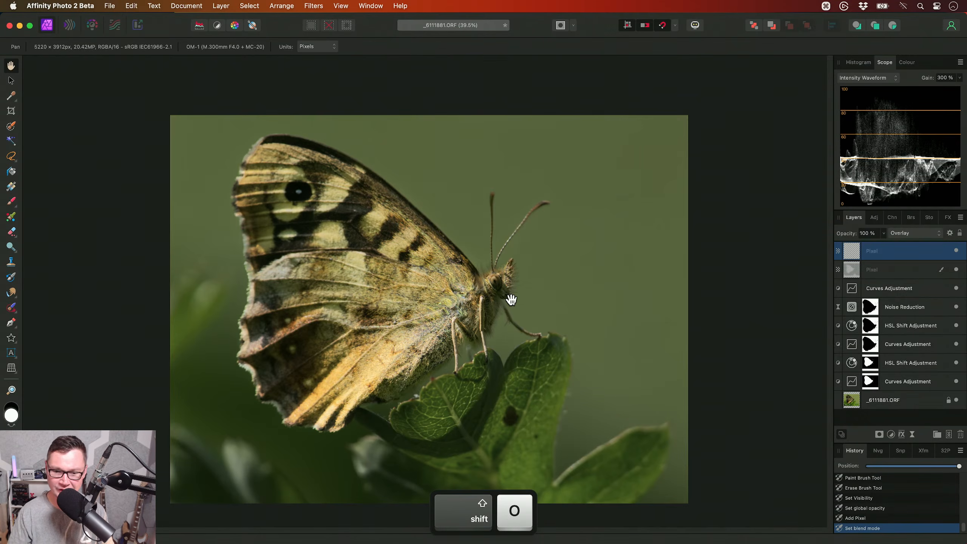
pyautogui.press('5')
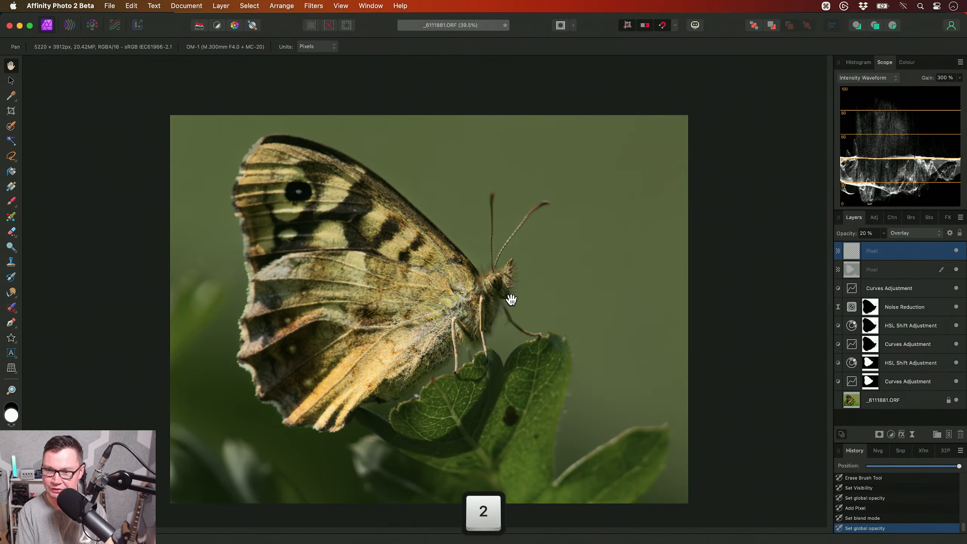
# - Brighten the butterfly's eye by painting white on the new Overlay layer with a soft brush about 159 px wide
pyautogui.scroll(10, 506, 293)
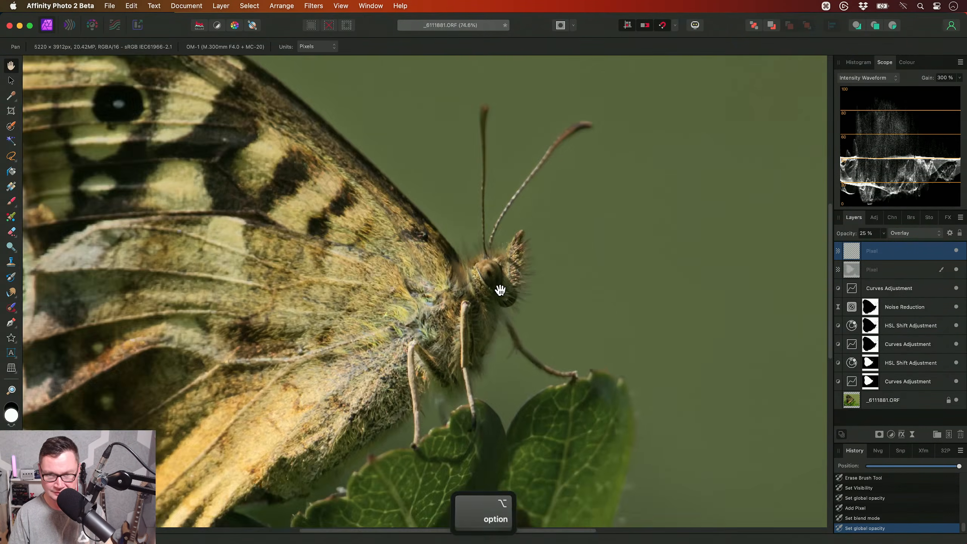
pyautogui.press('b')
pyautogui.press('p')
pyautogui.press('[')
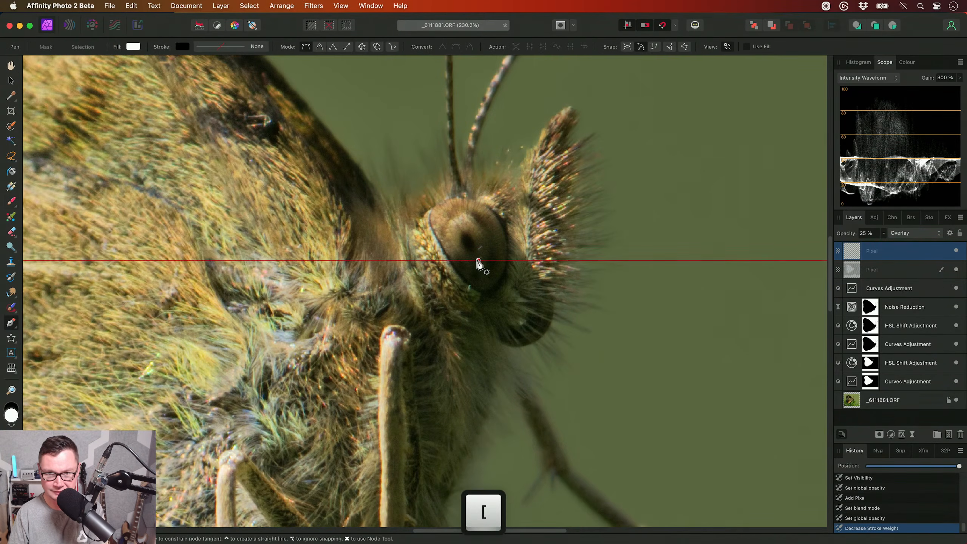
pyautogui.press('b')
pyautogui.press('[')
pyautogui.press('[')
pyautogui.press('[')
pyautogui.press('[')
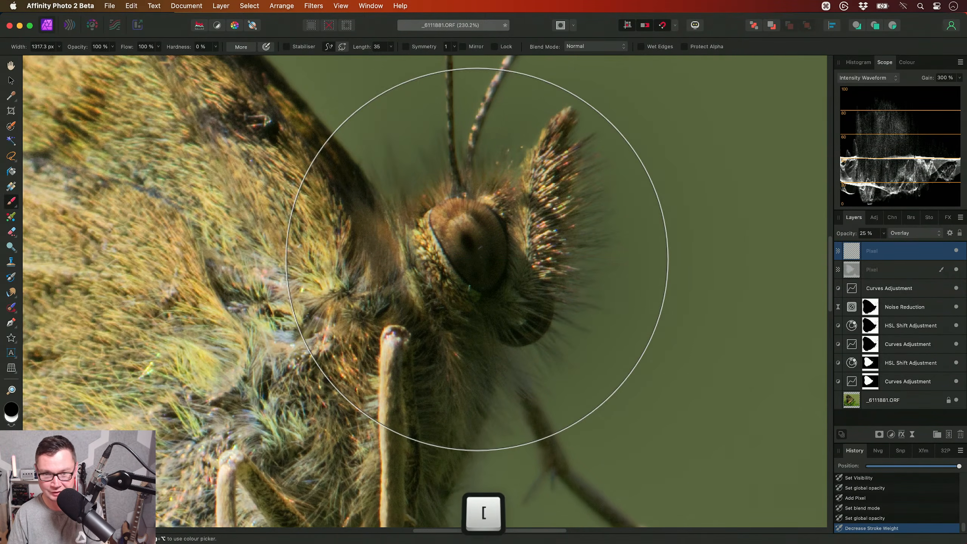
pyautogui.scroll(2, 471, 227)
pyautogui.press('[')
pyautogui.press('[')
pyautogui.press('[')
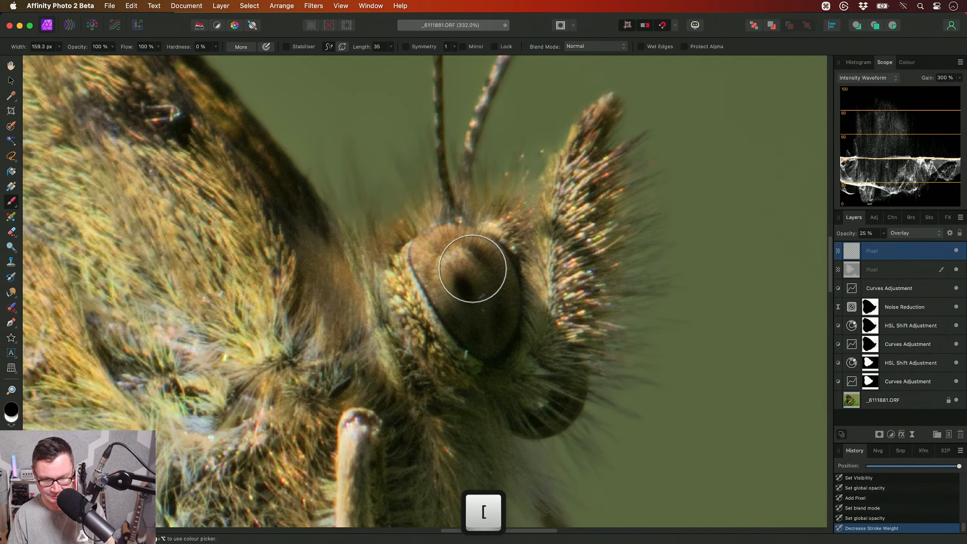
pyautogui.press('x')
pyautogui.moveTo(473, 274)
pyautogui.mouseDown()
pyautogui.moveTo(455, 265)
pyautogui.moveTo(489, 306)
pyautogui.moveTo(476, 274)
pyautogui.moveTo(489, 320)
pyautogui.moveTo(459, 272)
pyautogui.mouseUp()
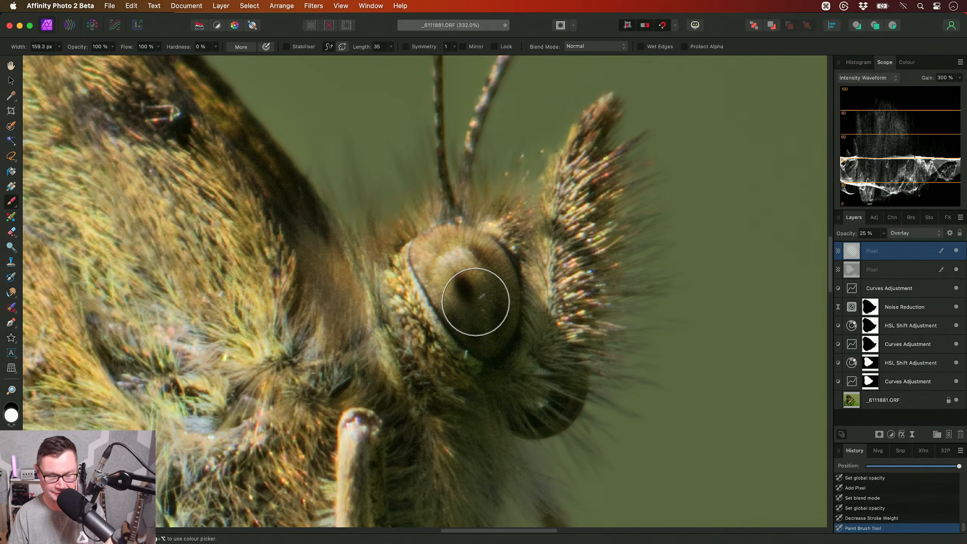
# - Compare the butterfly's eye with and without the painted brightening layer, and review the whole photo
pyautogui.press('h')
pyautogui.click(955, 251)
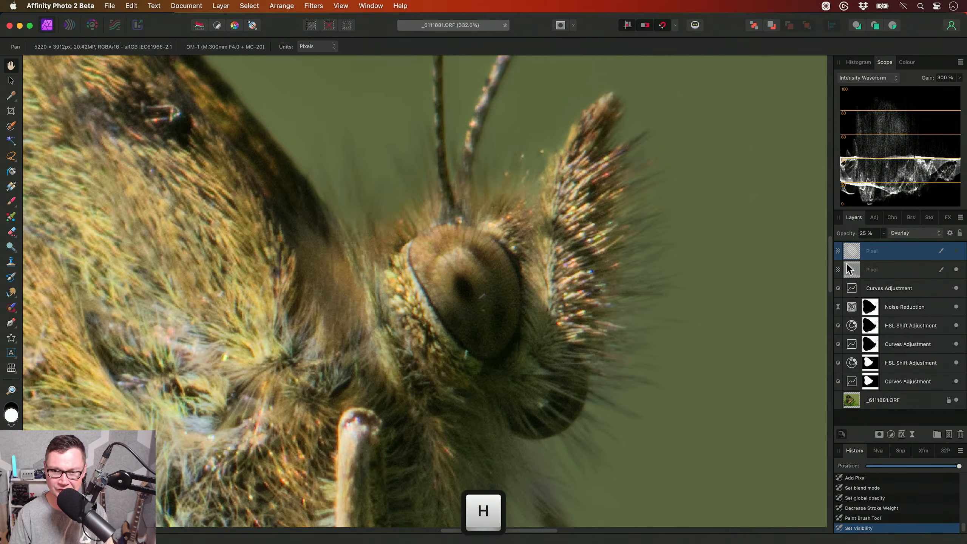
pyautogui.click(956, 250)
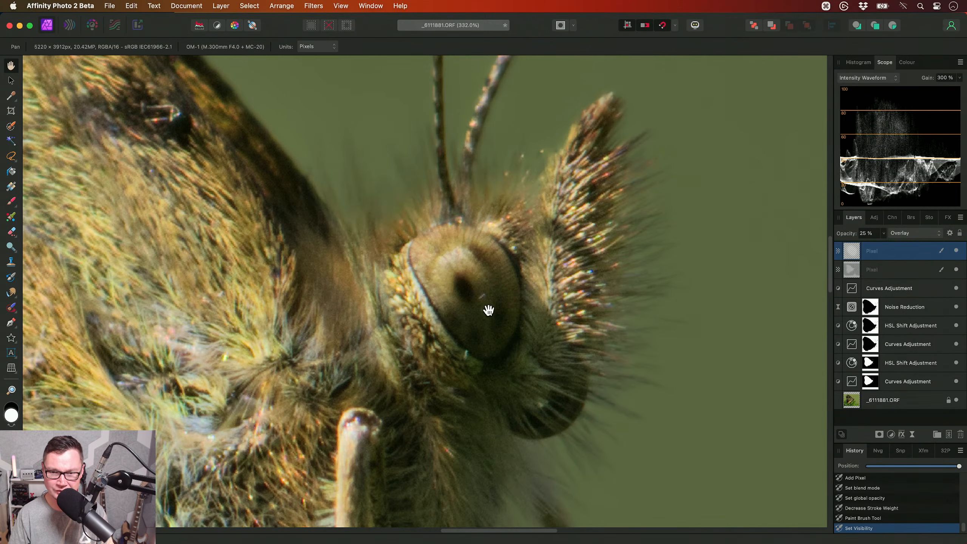
pyautogui.scroll(-8, 487, 316)
pyautogui.scroll(-5, 483, 305)
pyautogui.scroll(1, 483, 306)
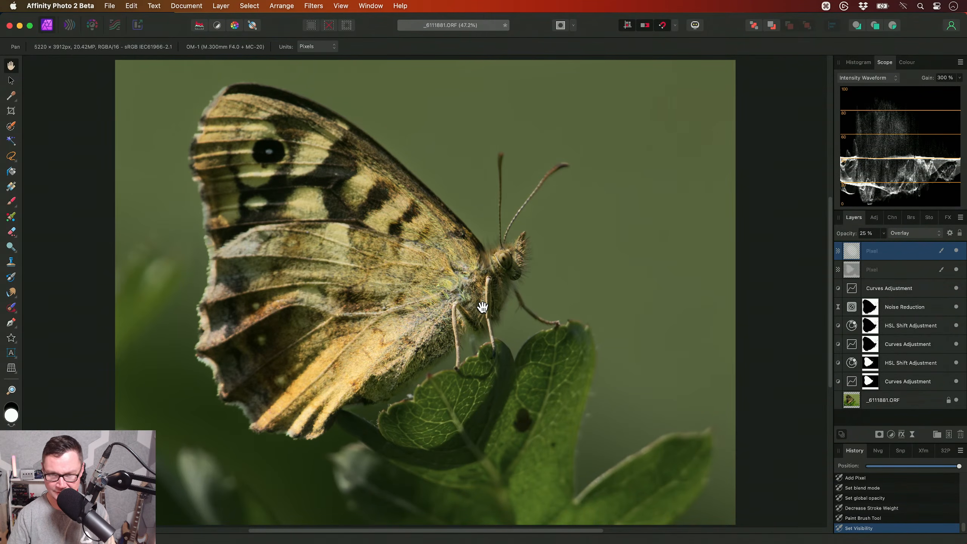
# - Add a Levels adjustment on top of the layer stack with the output black level set to 6 %
pyautogui.press('super')
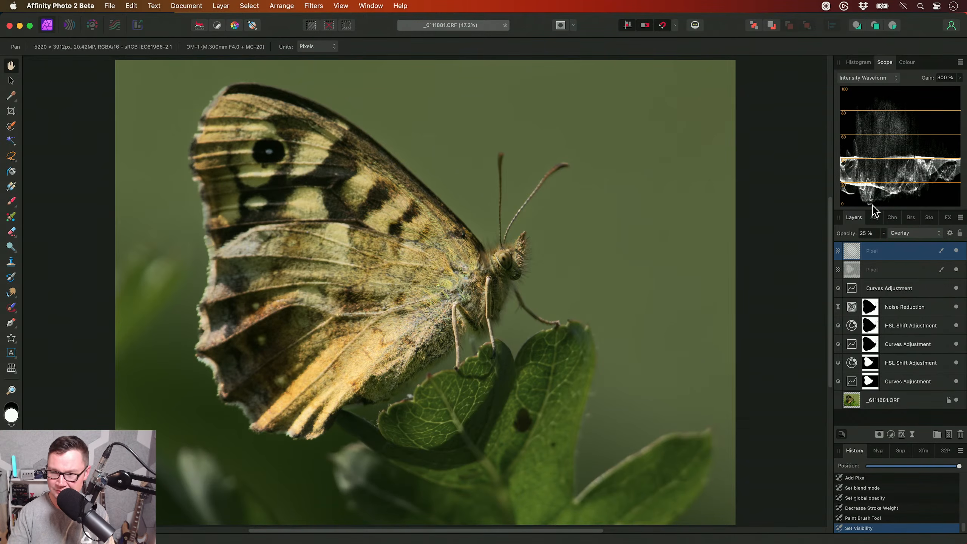
pyautogui.press('super+l')
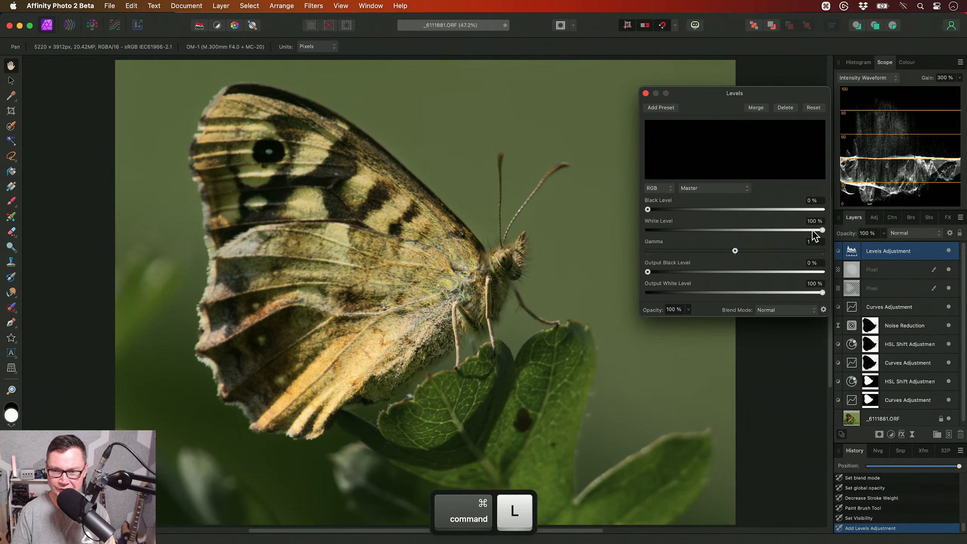
pyautogui.moveTo(710, 97); pyautogui.dragTo(683, 69)
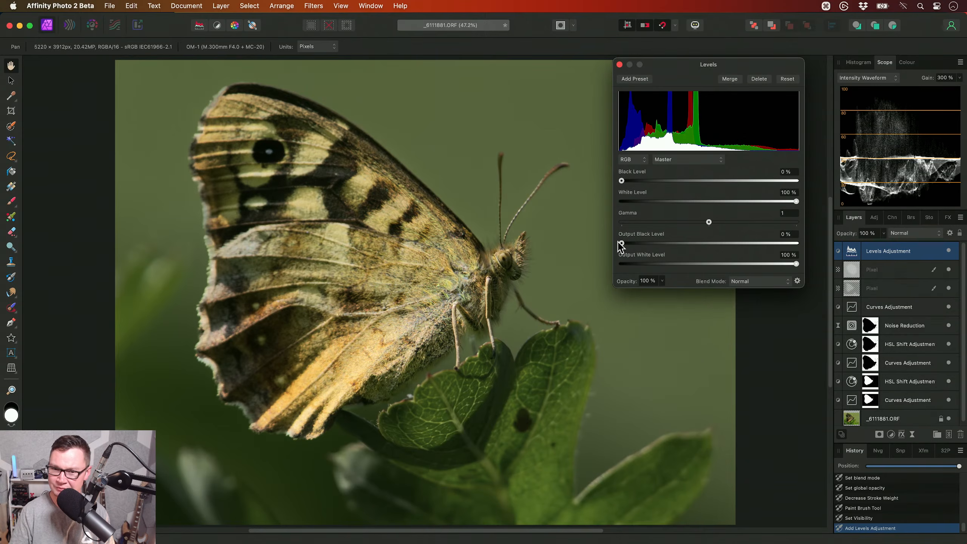
pyautogui.moveTo(622, 243); pyautogui.dragTo(632, 243)
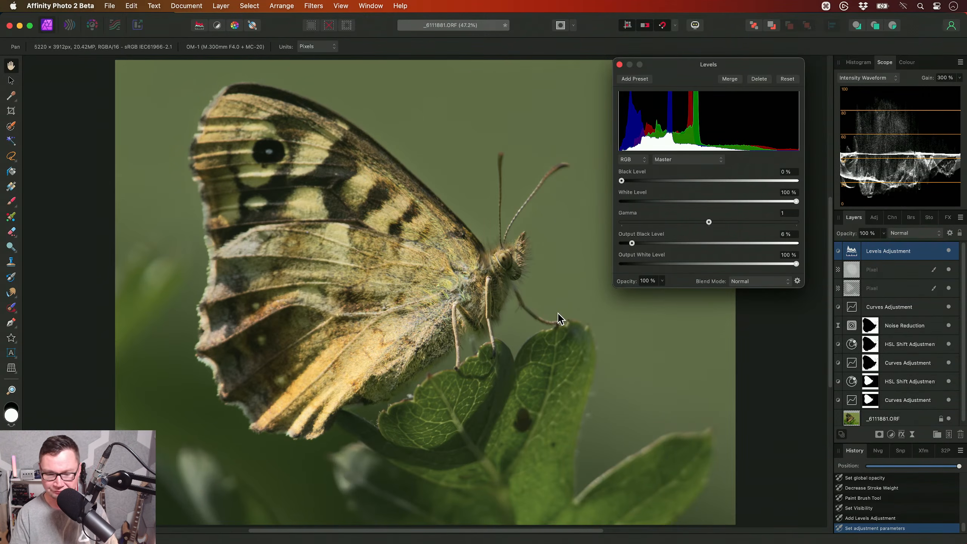
pyautogui.click(619, 65)
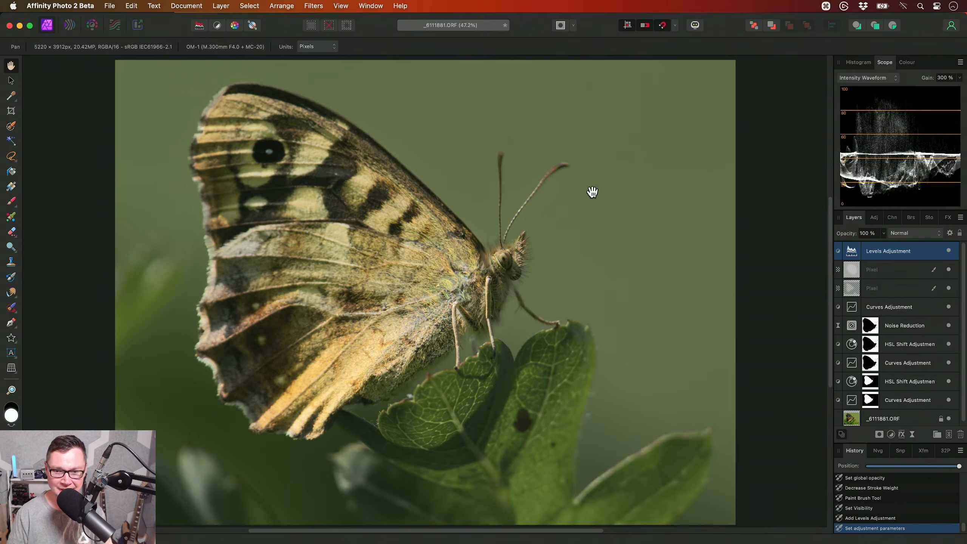
# - Load the Noise Reduction layer's mask as a selection and add a top Curves adjustment masked to the background, clearing the selection
pyautogui.scroll(-1, 480, 278)
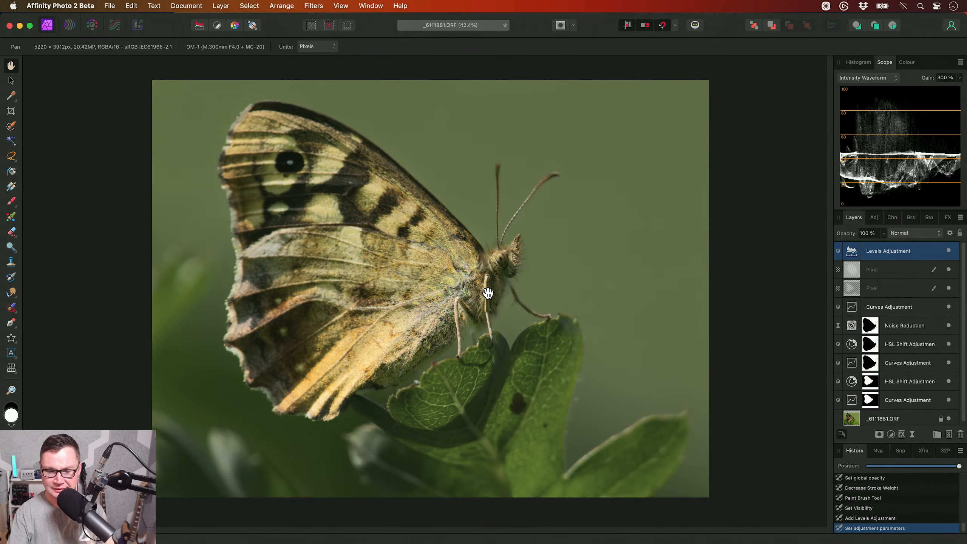
pyautogui.scroll(-1, 862, 342)
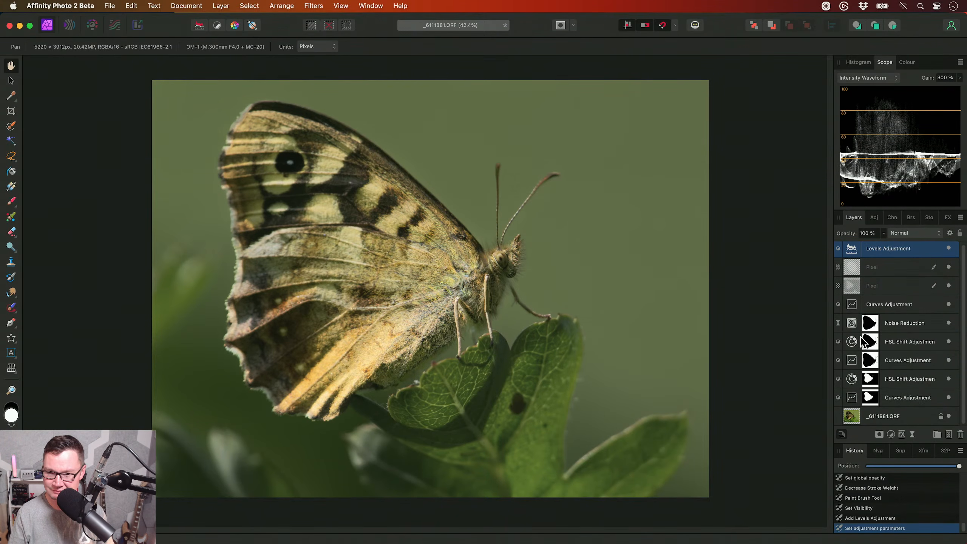
pyautogui.keyDown('super'); pyautogui.click(870, 325); pyautogui.keyUp('super')
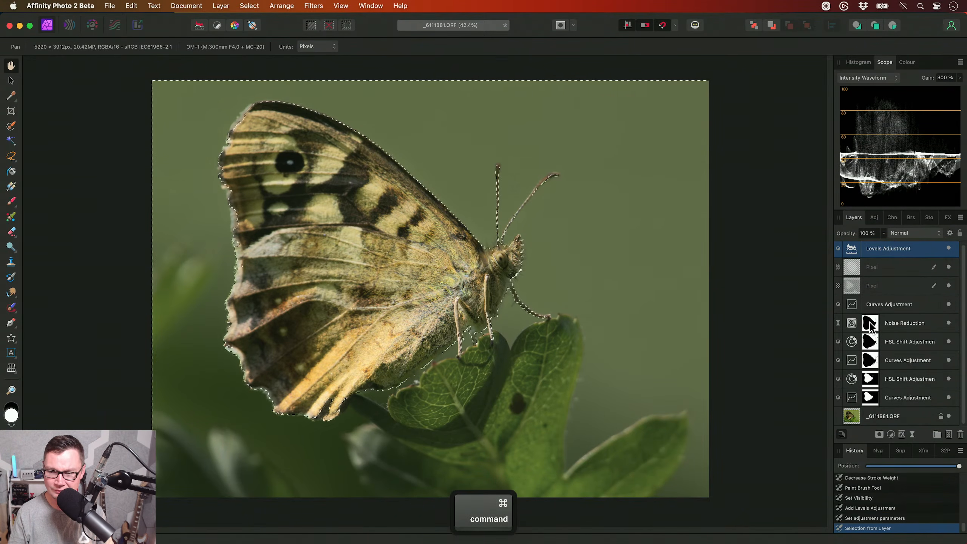
pyautogui.scroll(1, 882, 327)
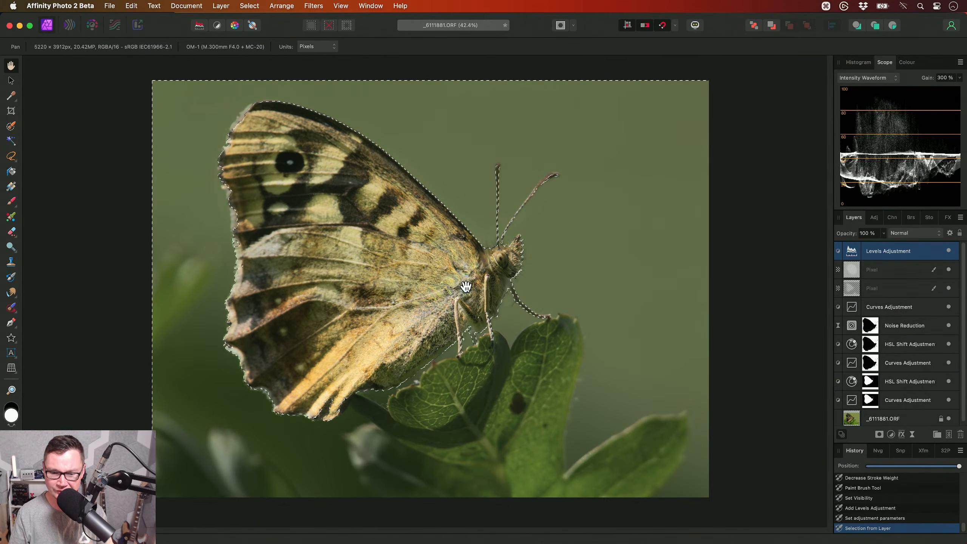
pyautogui.press('super+m')
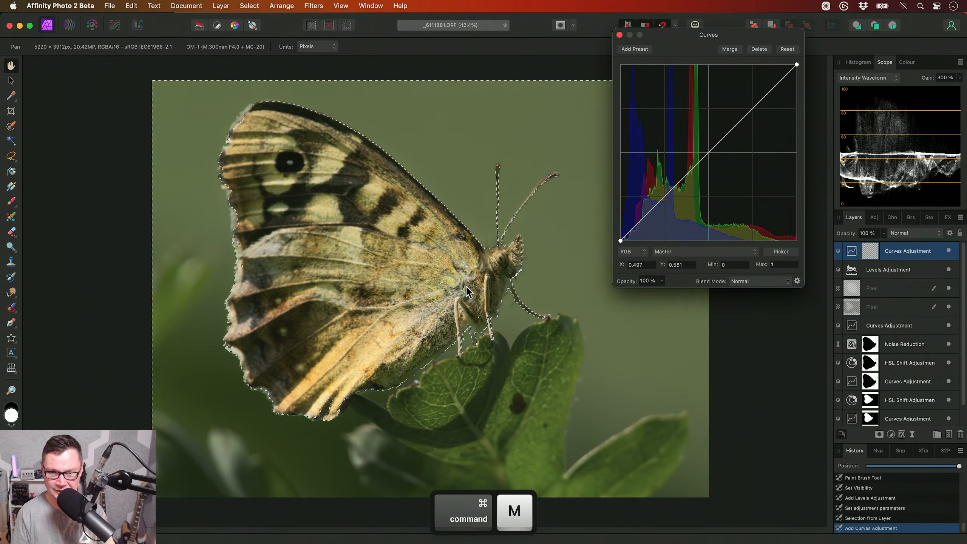
pyautogui.scroll(2, 466, 286)
pyautogui.press('super+d')
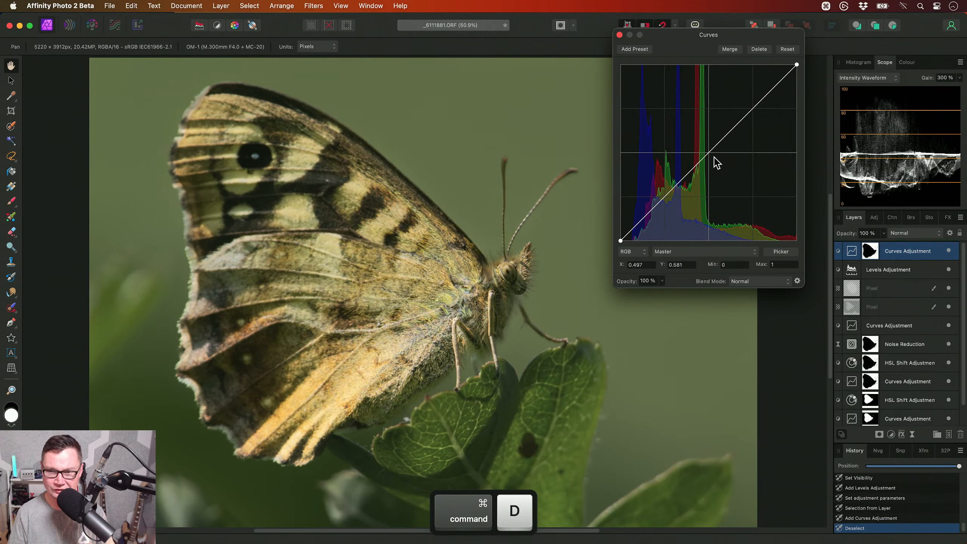
# - Darken the background by pulling the middle of the master curve down to about X 0.547, Y 0.397, keeping the Normal blend mode
pyautogui.moveTo(710, 152); pyautogui.dragTo(716, 171)
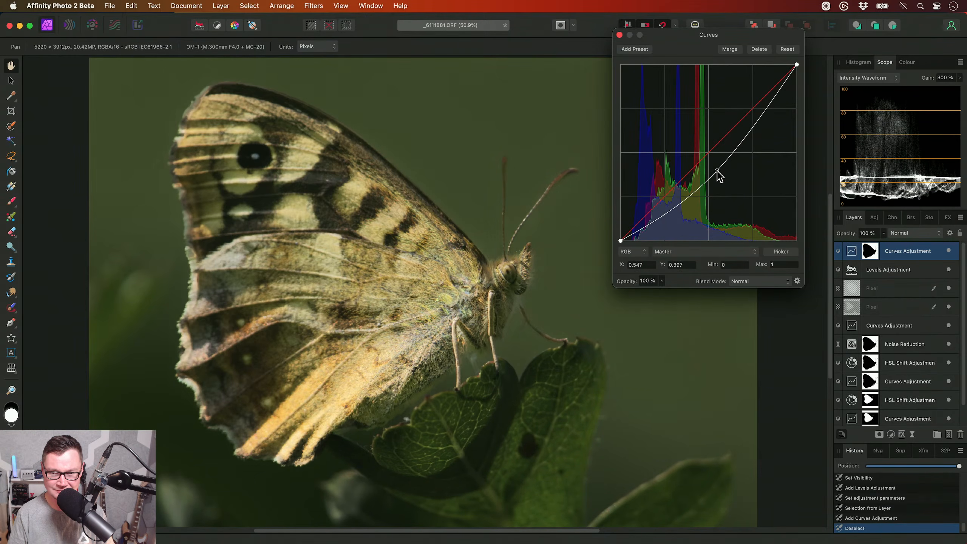
pyautogui.click(619, 35)
pyautogui.click(908, 232)
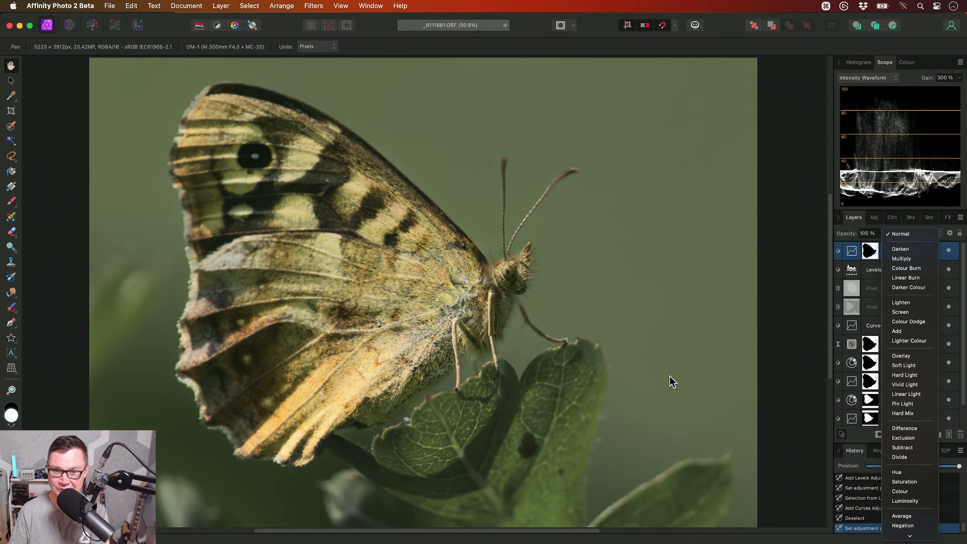
pyautogui.click(669, 377)
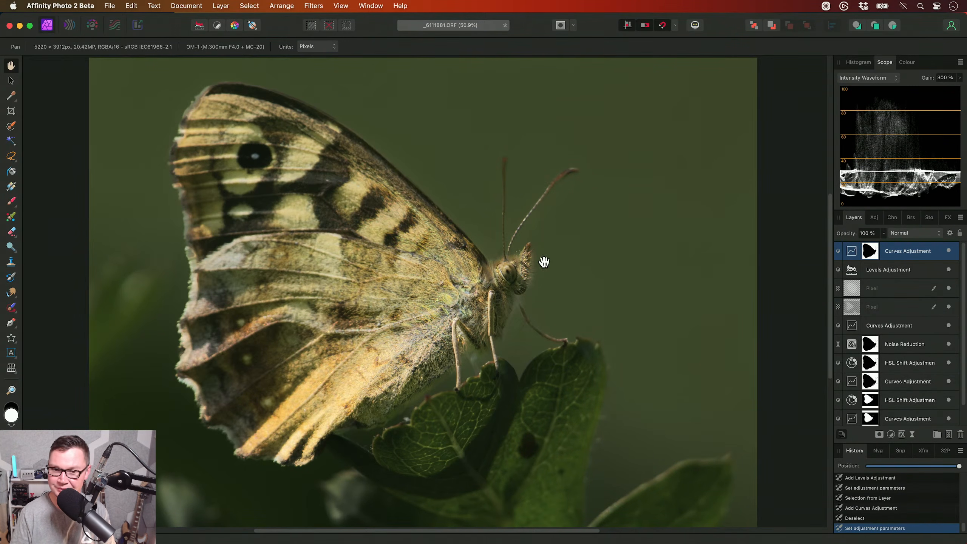
# - Paint white on the background Curves mask around the butterfly's head, legs and wing edges with a soft brush about 620 px wide
pyautogui.scroll(3, 533, 274)
pyautogui.moveTo(536, 264)
pyautogui.mouseDown()
pyautogui.moveTo(557, 263)
pyautogui.moveTo(542, 262)
pyautogui.mouseUp()
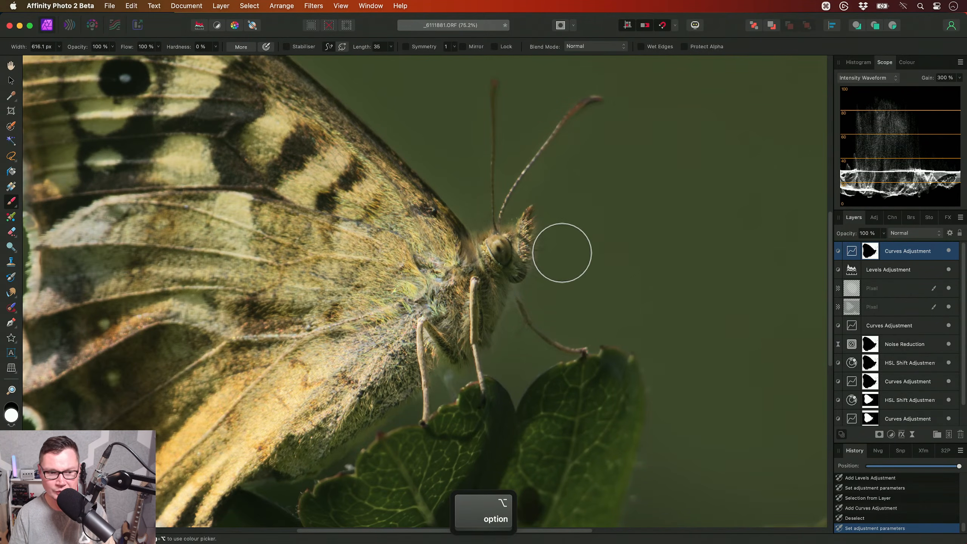
pyautogui.press('x')
pyautogui.press('x')
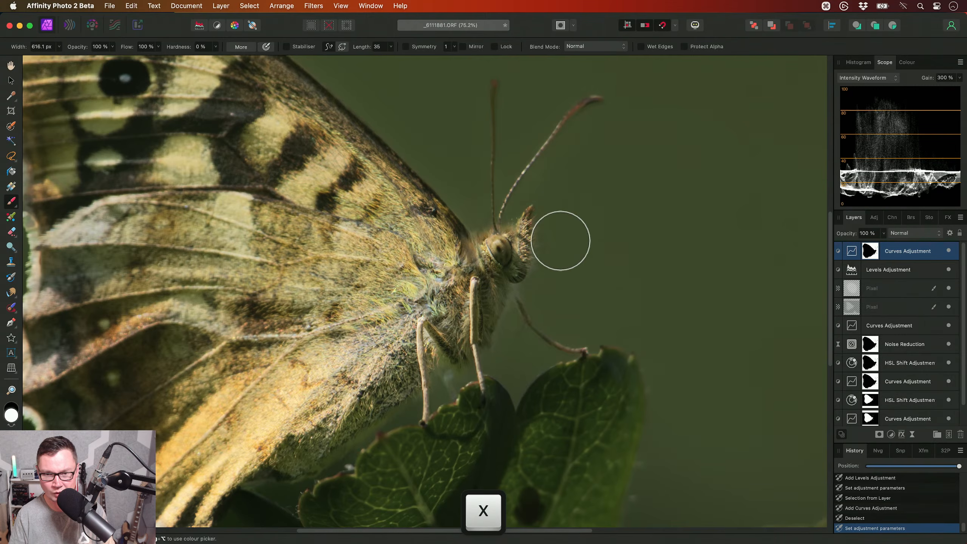
pyautogui.moveTo(563, 244)
pyautogui.mouseDown()
pyautogui.moveTo(545, 307)
pyautogui.moveTo(436, 409)
pyautogui.mouseUp()
pyautogui.moveTo(470, 388); pyautogui.dragTo(597, 309)
pyautogui.moveTo(559, 324); pyautogui.dragTo(416, 436)
pyautogui.moveTo(641, 163); pyautogui.dragTo(570, 294)
pyautogui.moveTo(545, 246)
pyautogui.mouseDown()
pyautogui.moveTo(529, 259)
pyautogui.moveTo(500, 219)
pyautogui.moveTo(580, 325)
pyautogui.moveTo(528, 274)
pyautogui.mouseUp()
pyautogui.moveTo(489, 234)
pyautogui.mouseDown()
pyautogui.moveTo(396, 150)
pyautogui.moveTo(293, 92)
pyautogui.mouseUp()
pyautogui.moveTo(301, 104)
pyautogui.mouseDown()
pyautogui.moveTo(358, 142)
pyautogui.moveTo(513, 193)
pyautogui.mouseUp()
pyautogui.moveTo(358, 186)
pyautogui.mouseDown()
pyautogui.moveTo(328, 306)
pyautogui.moveTo(323, 147)
pyautogui.mouseUp()
pyautogui.moveTo(393, 347)
pyautogui.mouseDown()
pyautogui.moveTo(457, 196)
pyautogui.moveTo(438, 346)
pyautogui.moveTo(511, 393)
pyautogui.mouseUp()
pyautogui.moveTo(500, 380)
pyautogui.mouseDown()
pyautogui.moveTo(393, 348)
pyautogui.moveTo(499, 396)
pyautogui.moveTo(359, 438)
pyautogui.mouseUp()
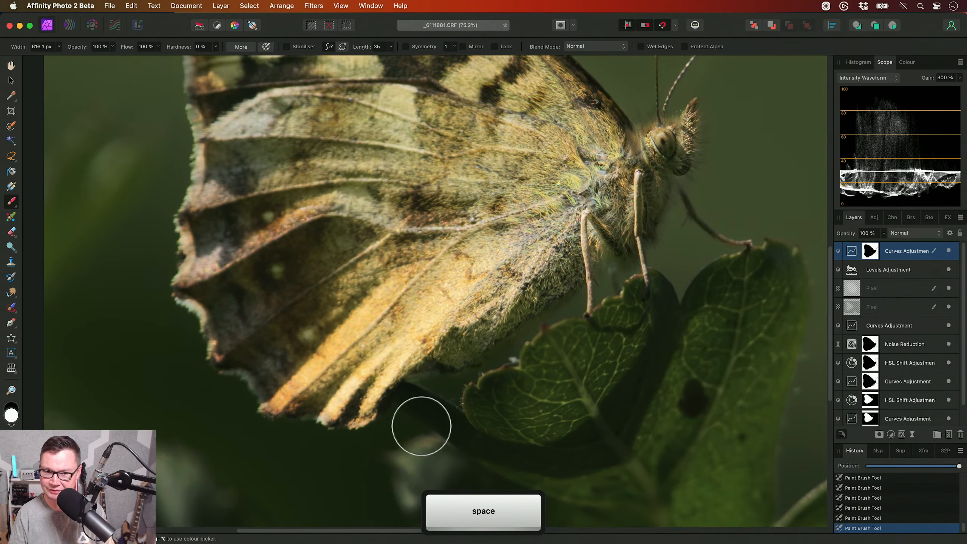
# - Compare the whole photo with and without the background-darkening Curves adjustment
pyautogui.press('h')
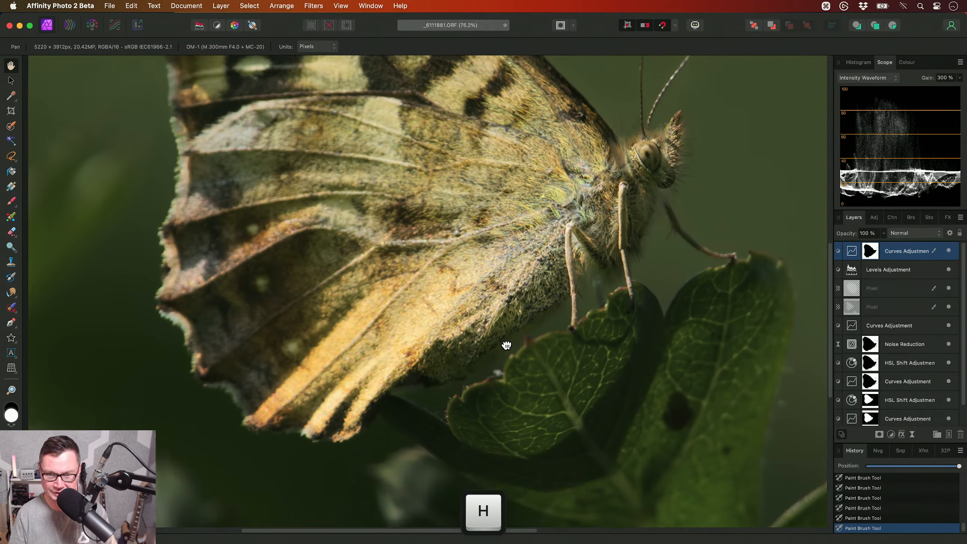
pyautogui.scroll(-5, 512, 338)
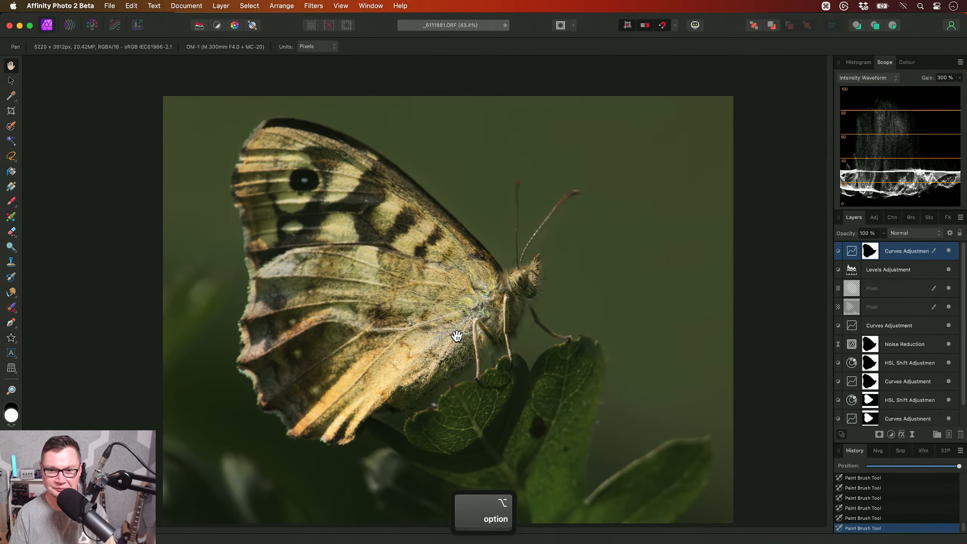
pyautogui.click(948, 250)
pyautogui.click(949, 251)
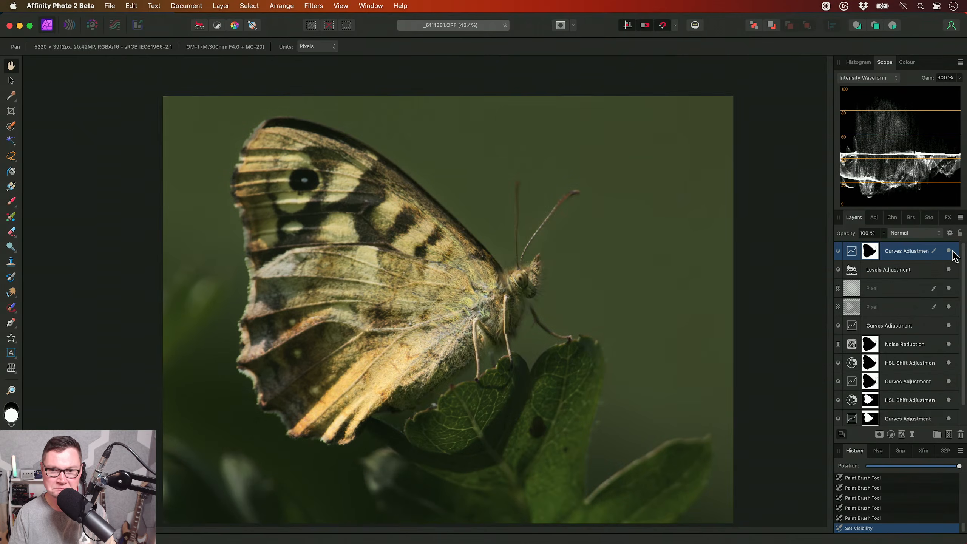
pyautogui.press('super+0')
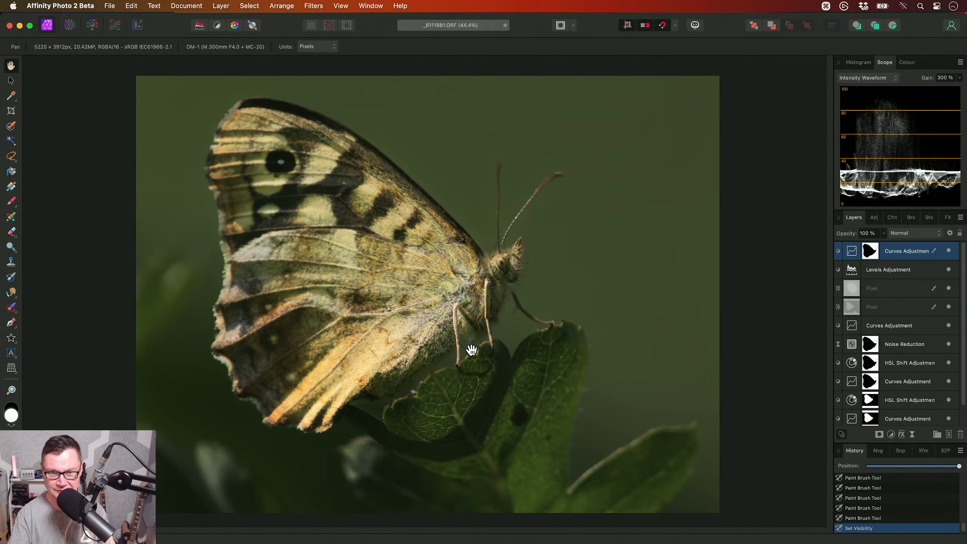
# - Load the lowest Curves adjustment's mask as a selection and add a top Curves adjustment masked to the butterfly, clearing the selection
pyautogui.scroll(-1, 887, 347)
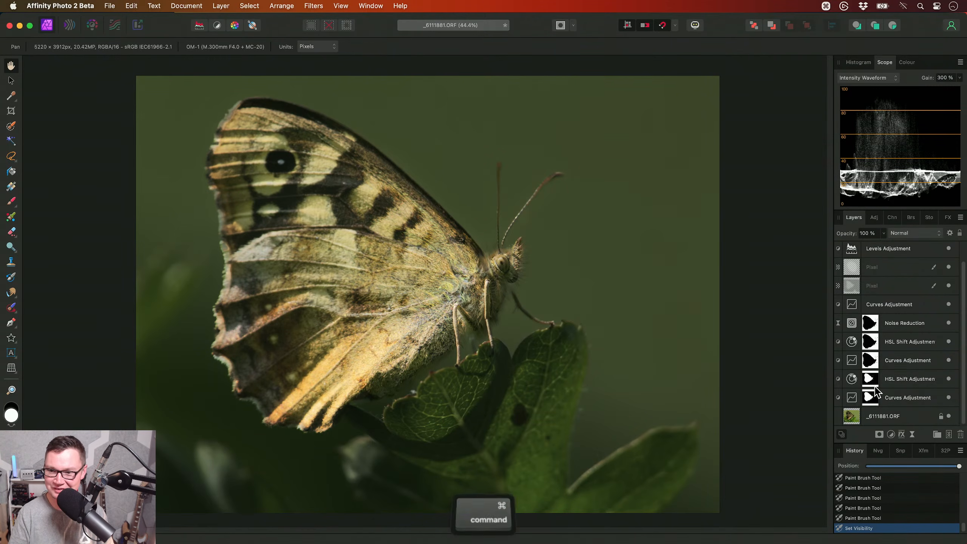
pyautogui.keyDown('super'); pyautogui.click(906, 400); pyautogui.keyUp('super')
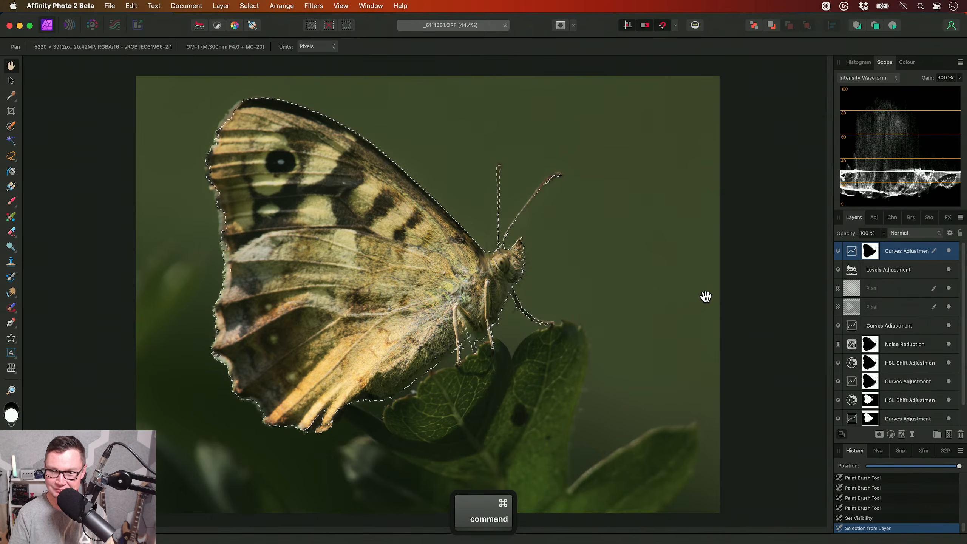
pyautogui.press('super+m')
pyautogui.press('super+d')
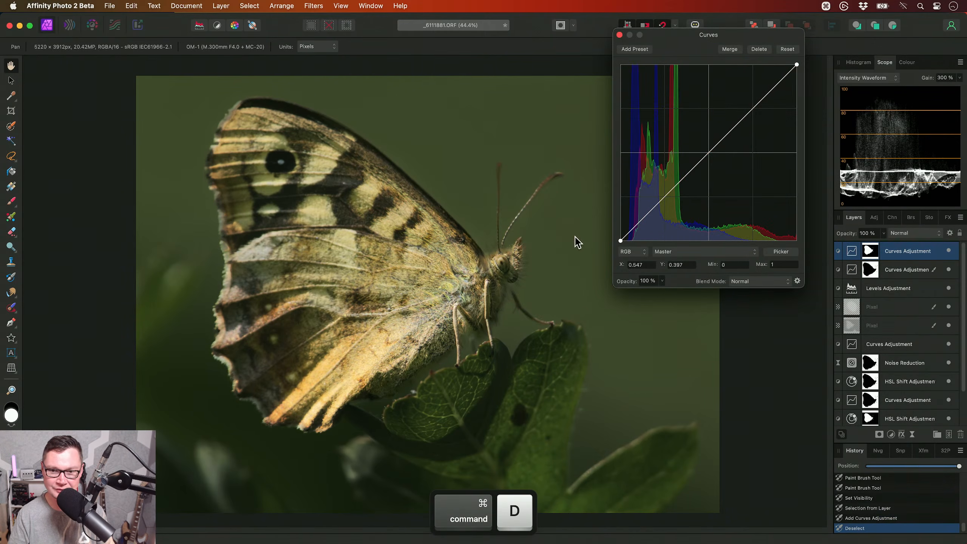
# - Shape the butterfly's master curve with a low shadow point, a midtone lift at about X 0.362, Y 0.422, and a raised highlight point
pyautogui.click(645, 213)
pyautogui.click(695, 166)
pyautogui.moveTo(695, 165); pyautogui.dragTo(686, 160)
pyautogui.moveTo(724, 120); pyautogui.dragTo(736, 116)
pyautogui.moveTo(686, 160); pyautogui.dragTo(684, 167)
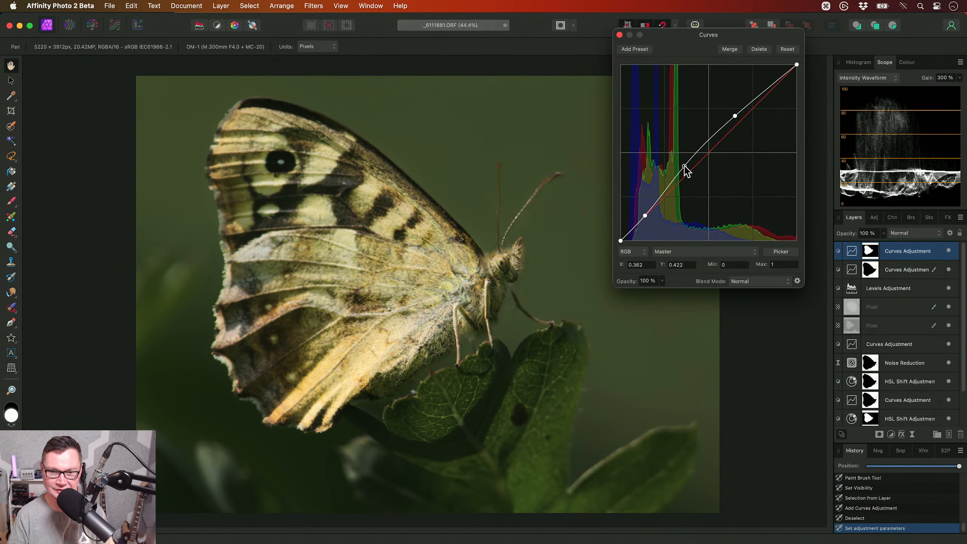
pyautogui.click(619, 35)
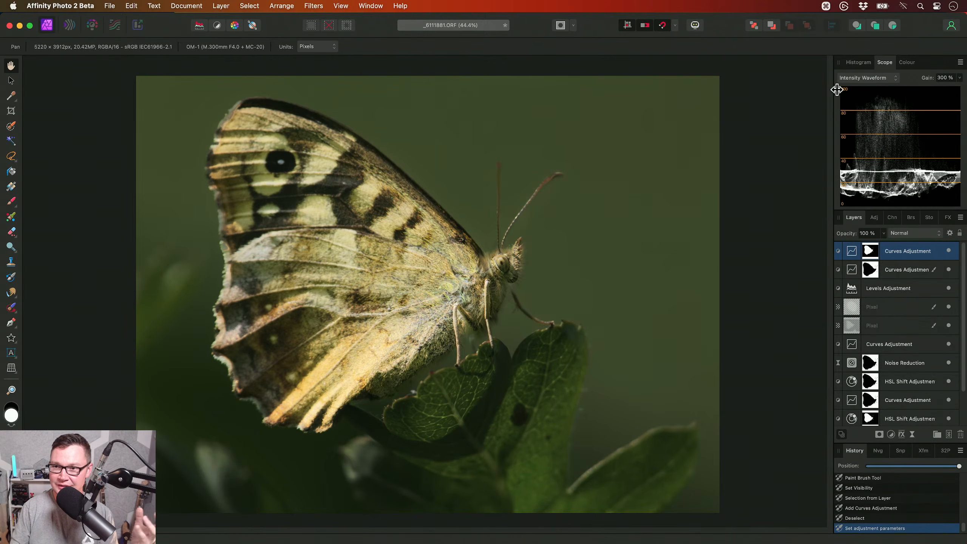
# - Compare the photo's histogram with its intensity waveform scope
pyautogui.click(857, 64)
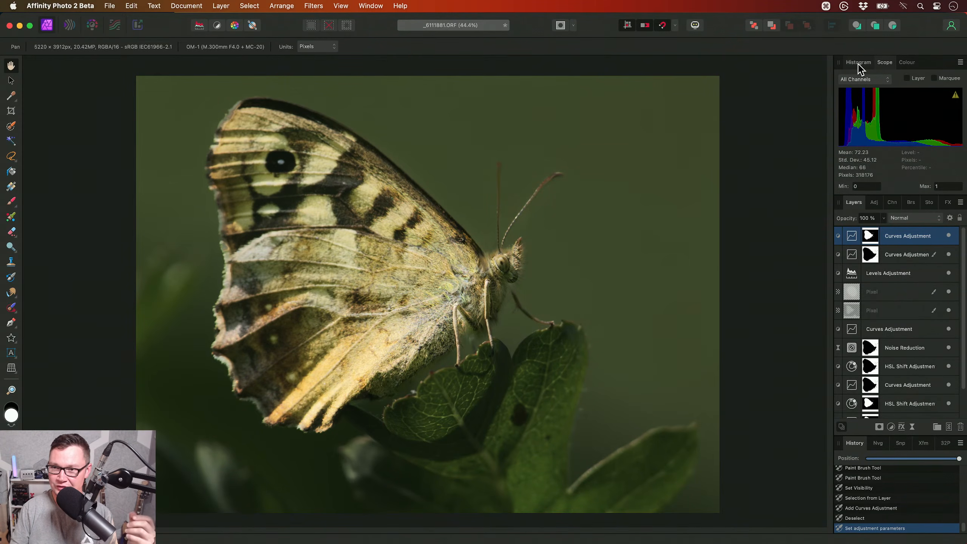
pyautogui.click(885, 62)
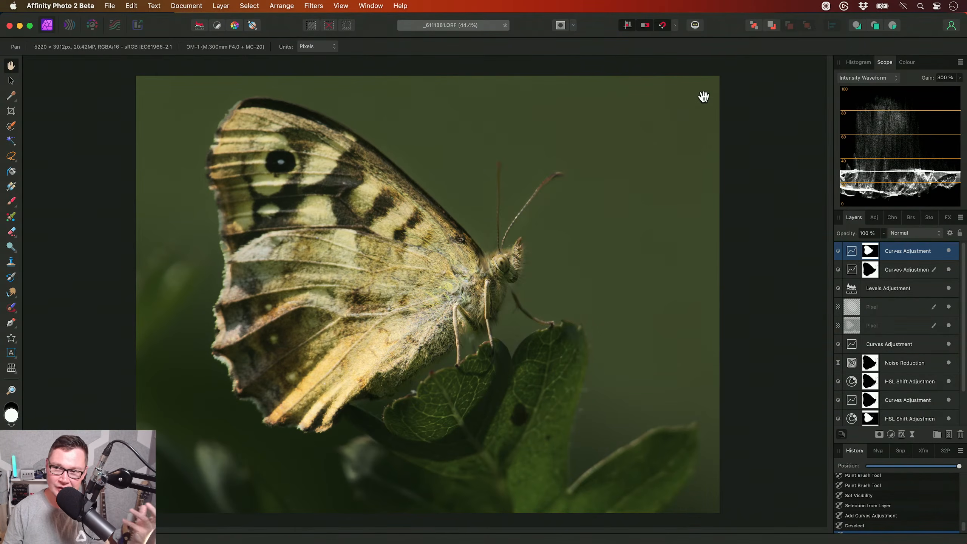
pyautogui.click(858, 62)
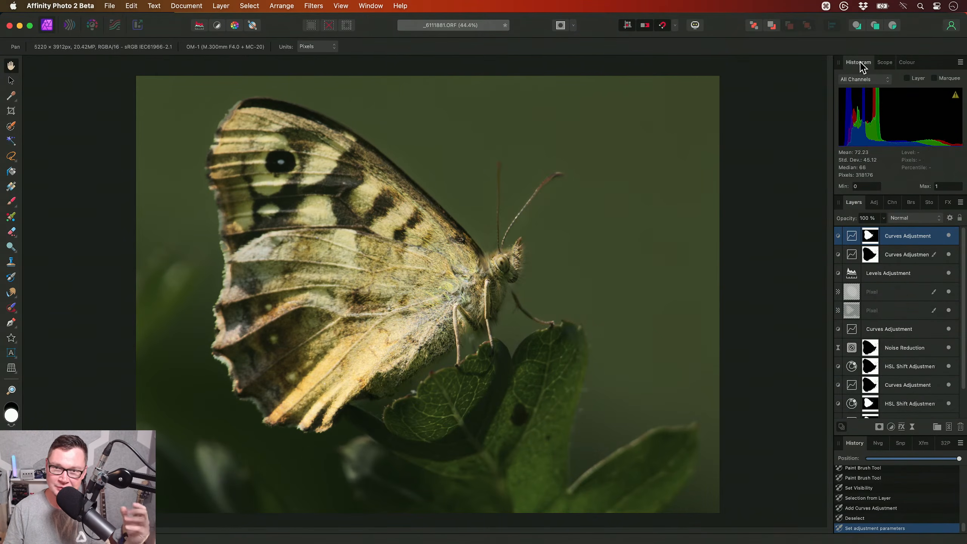
pyautogui.click(884, 63)
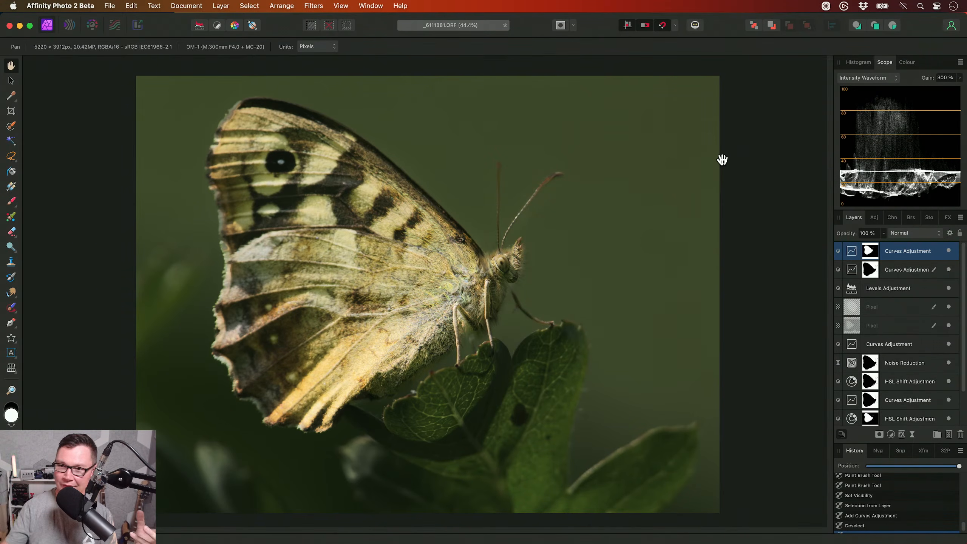
pyautogui.click(857, 62)
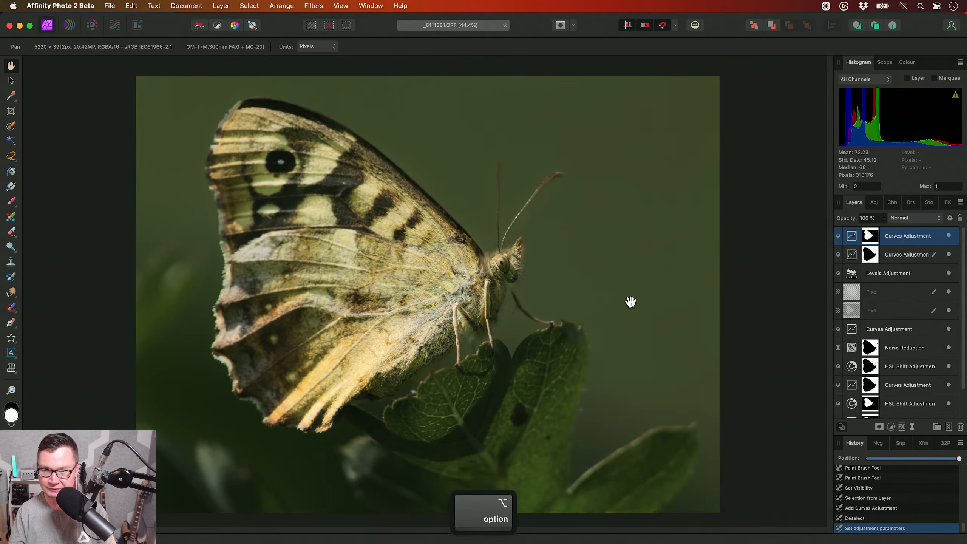
# - Add an Exposure adjustment above all layers and raise the exposure to about 1.28 to demonstrate blown highlights
pyautogui.hotkey('alt', 'e')
pyautogui.moveTo(692, 260); pyautogui.dragTo(706, 263)
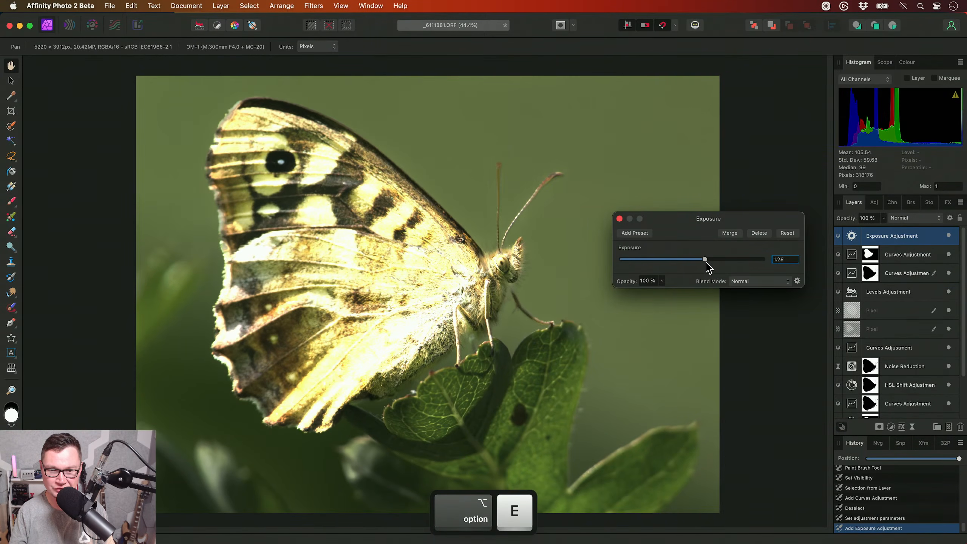
pyautogui.click(619, 219)
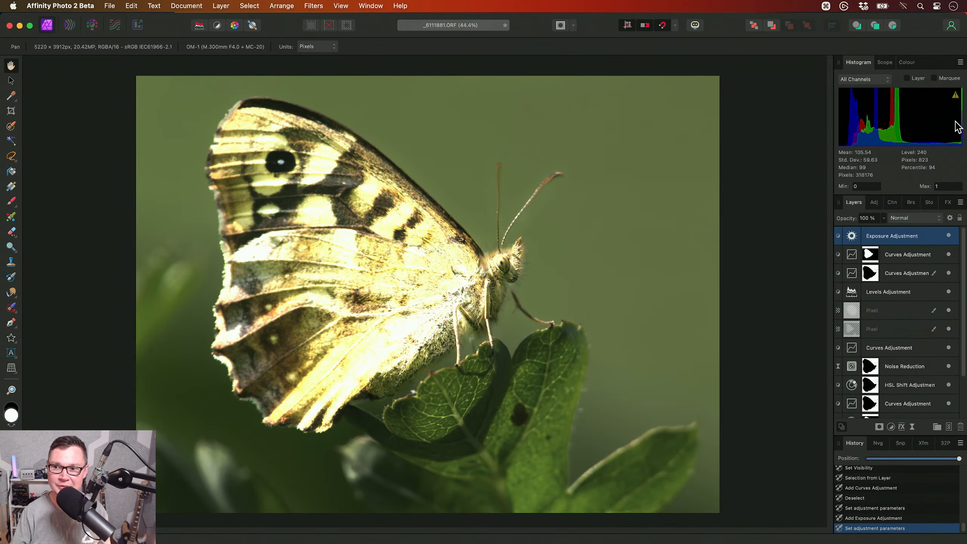
pyautogui.click(960, 62)
pyautogui.click(861, 72)
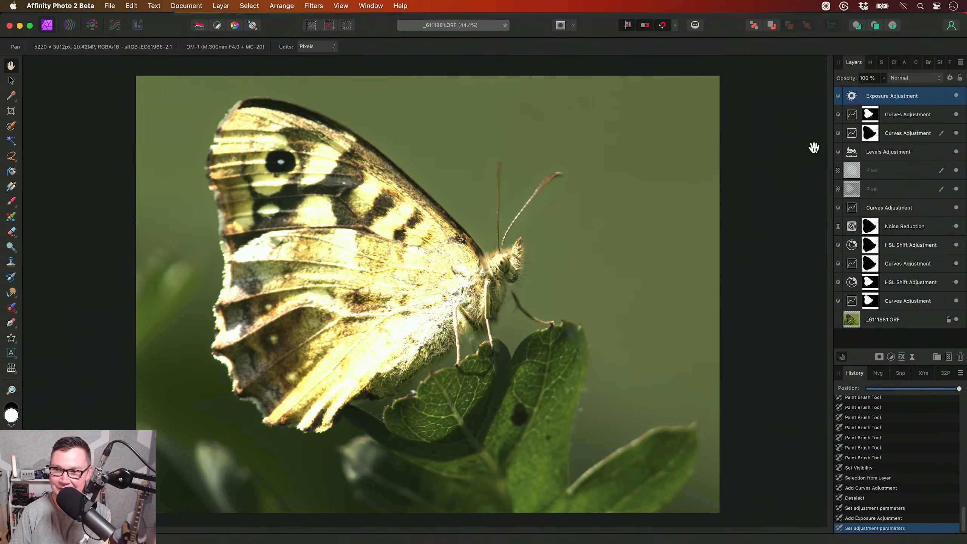
pyautogui.moveTo(848, 66); pyautogui.dragTo(875, 530)
# - Reset the studio layout to its default and bring back the Scope panel
pyautogui.click(370, 6)
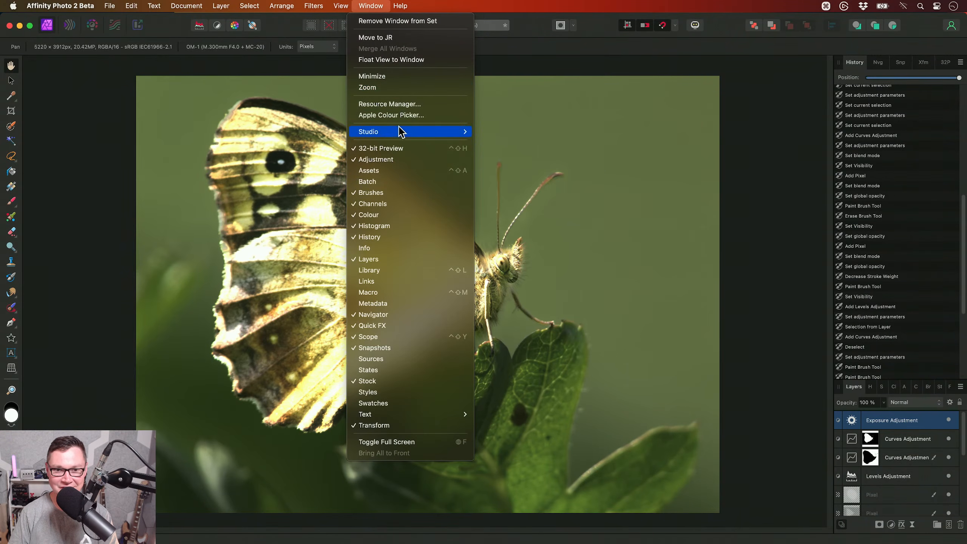
pyautogui.moveTo(400, 131)
pyautogui.click(514, 197)
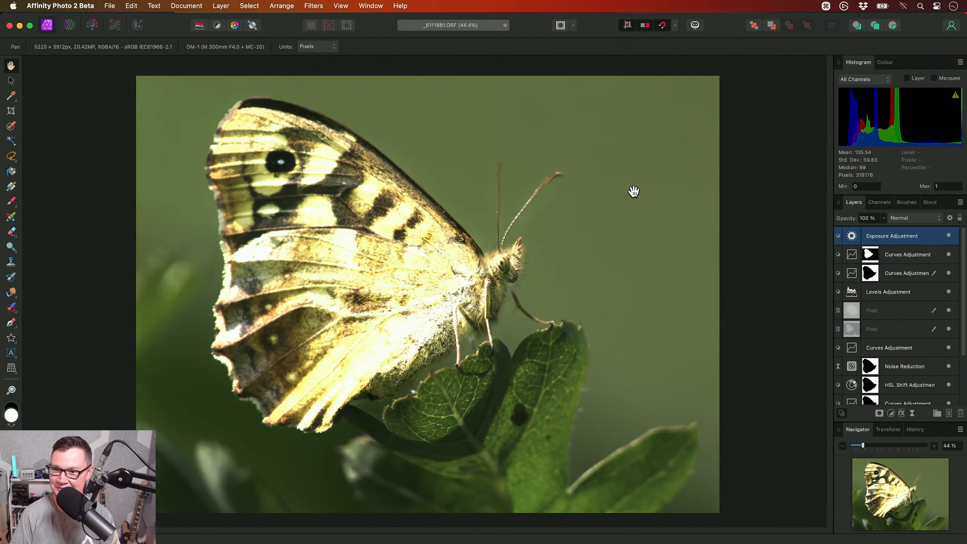
pyautogui.click(883, 62)
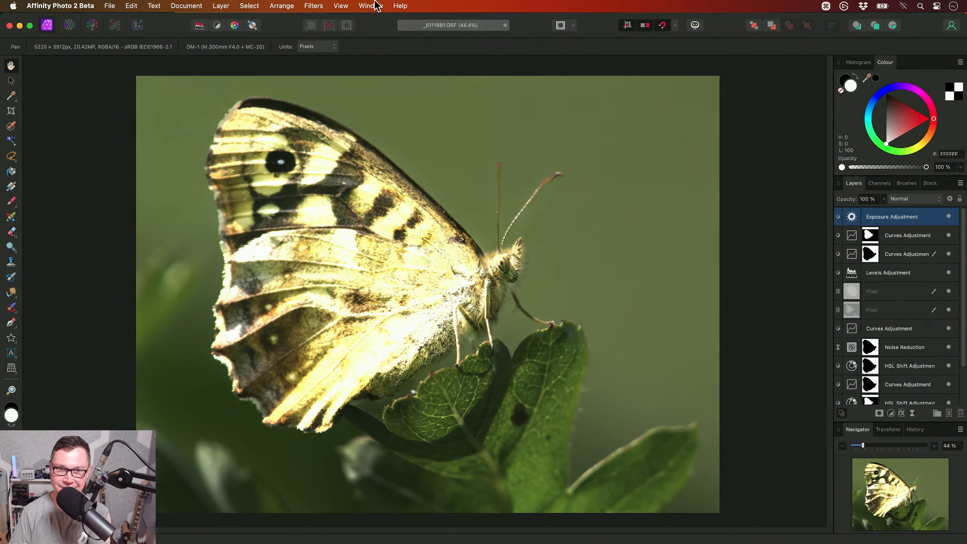
pyautogui.click(370, 6)
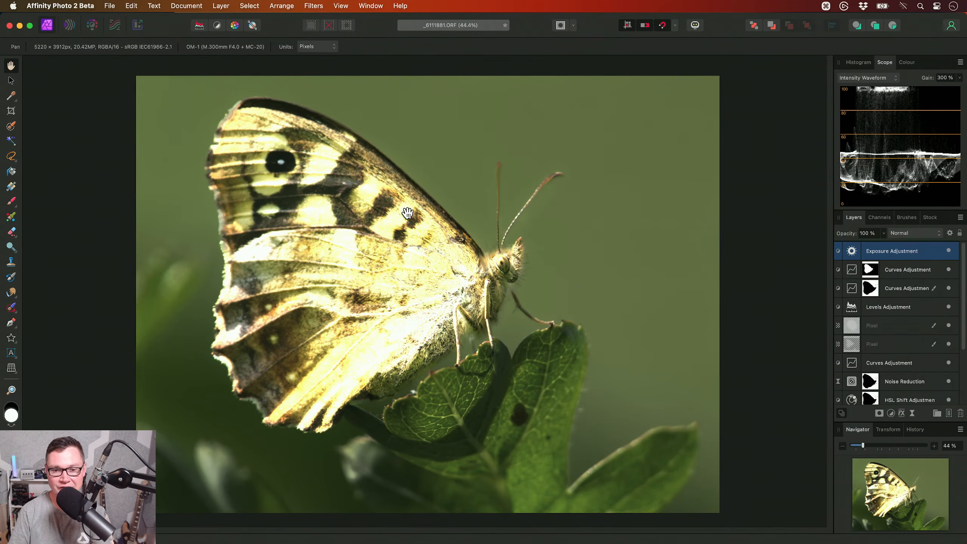
# - Examine the overexposed photo in the RGB Waveform, Vectorscope and Power Spectral Density scopes, ending on the Intensity Waveform
pyautogui.click(882, 78)
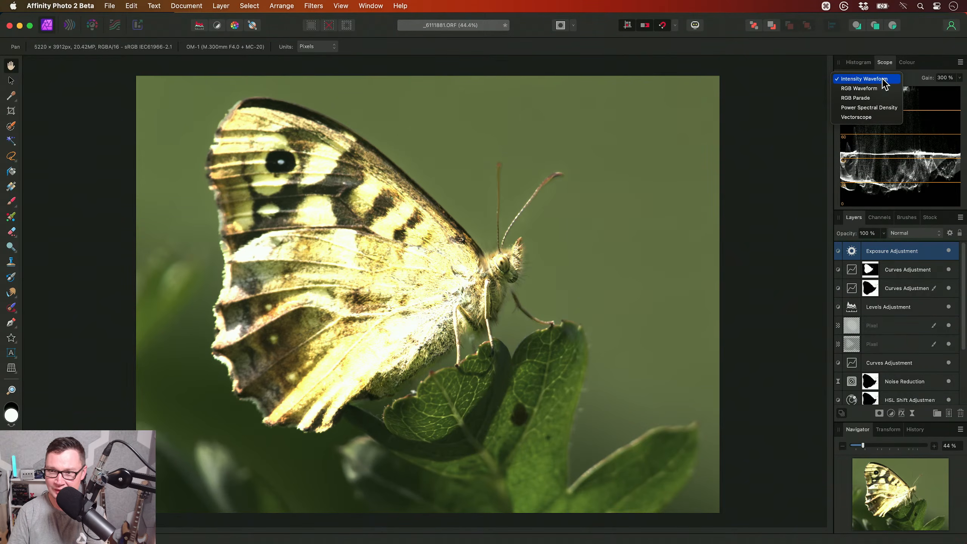
pyautogui.click(914, 98)
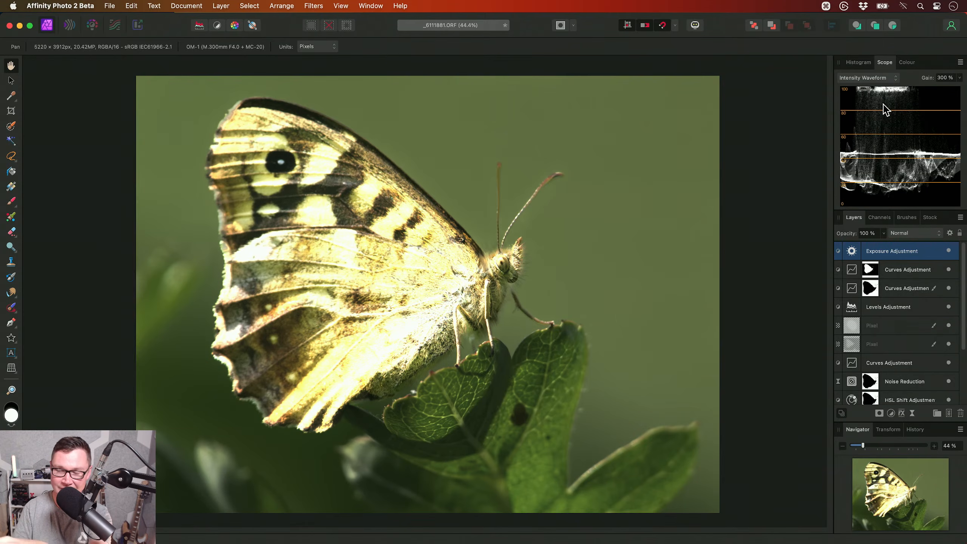
pyautogui.click(880, 77)
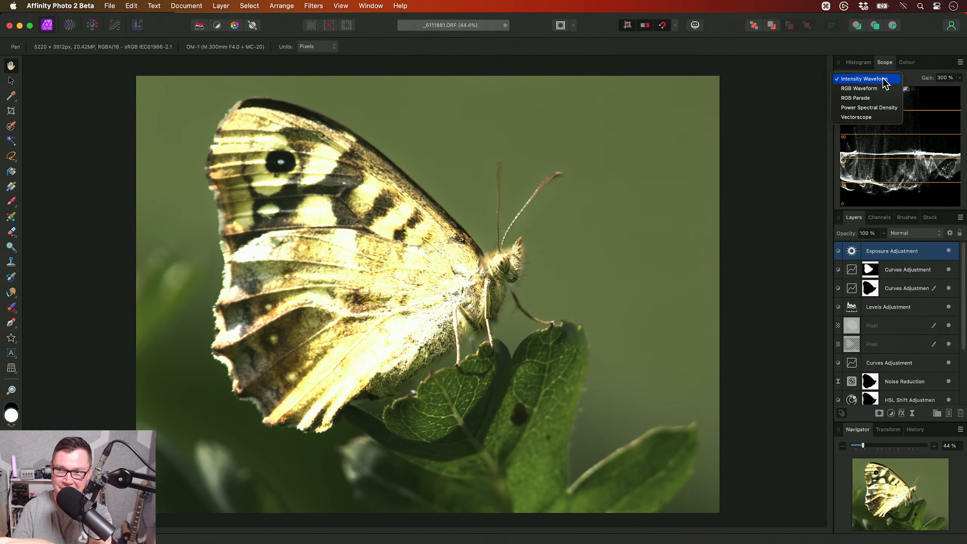
pyautogui.click(878, 89)
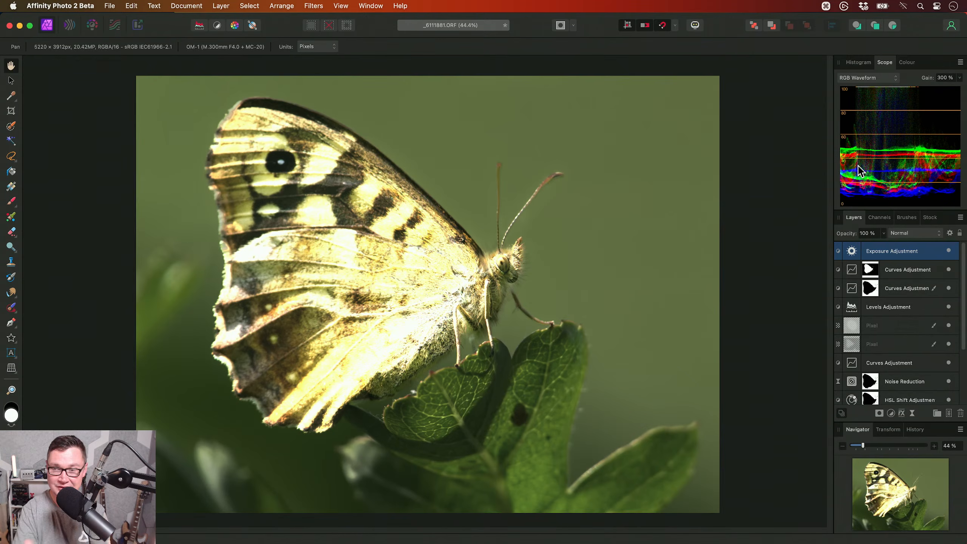
pyautogui.click(878, 81)
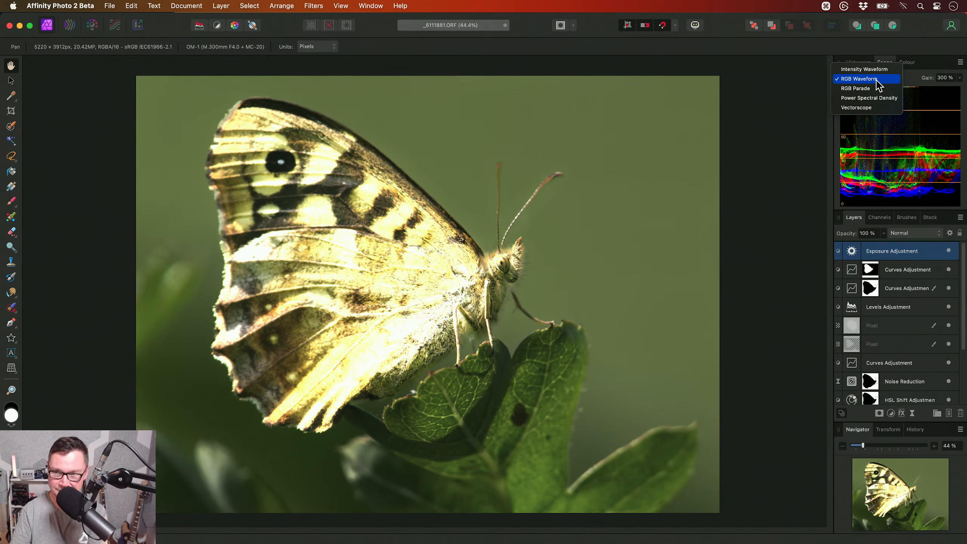
pyautogui.click(877, 107)
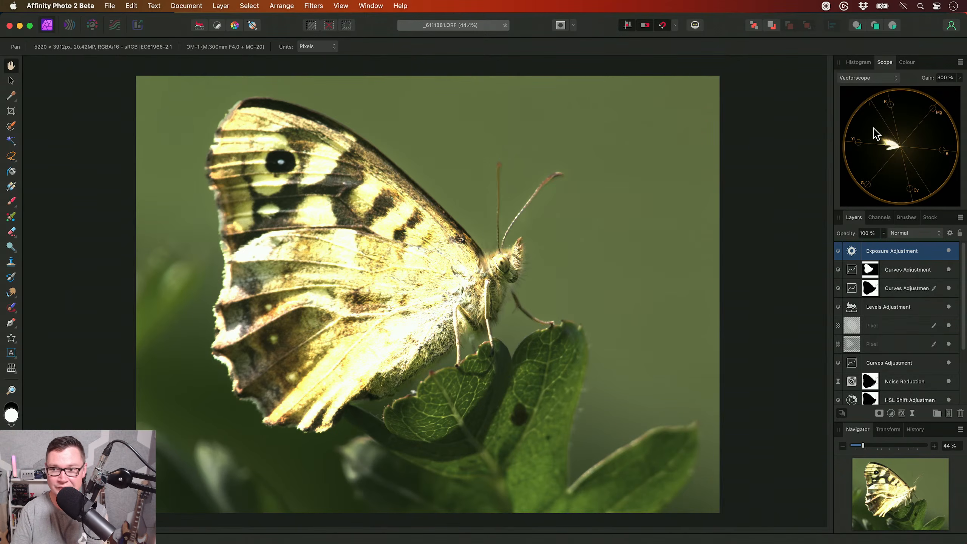
pyautogui.click(869, 79)
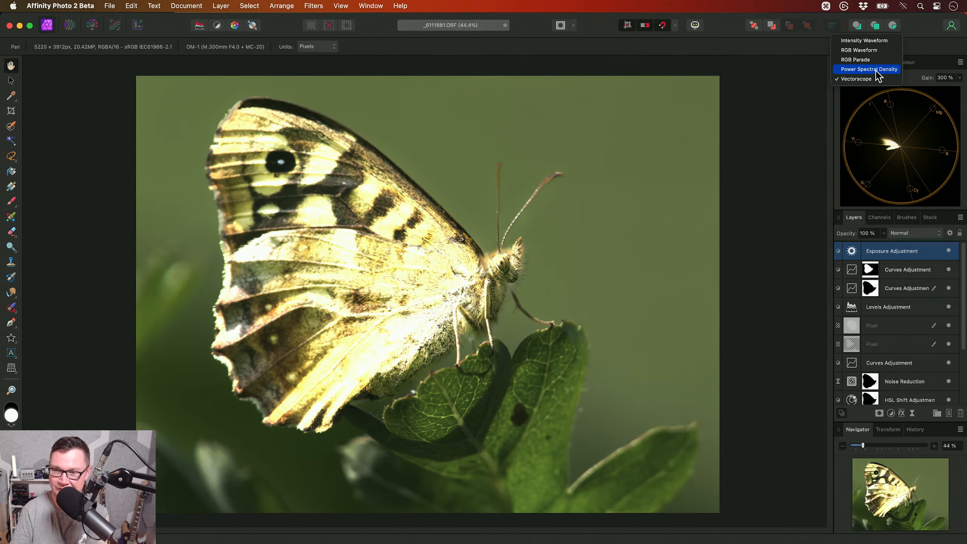
pyautogui.click(877, 70)
pyautogui.click(868, 78)
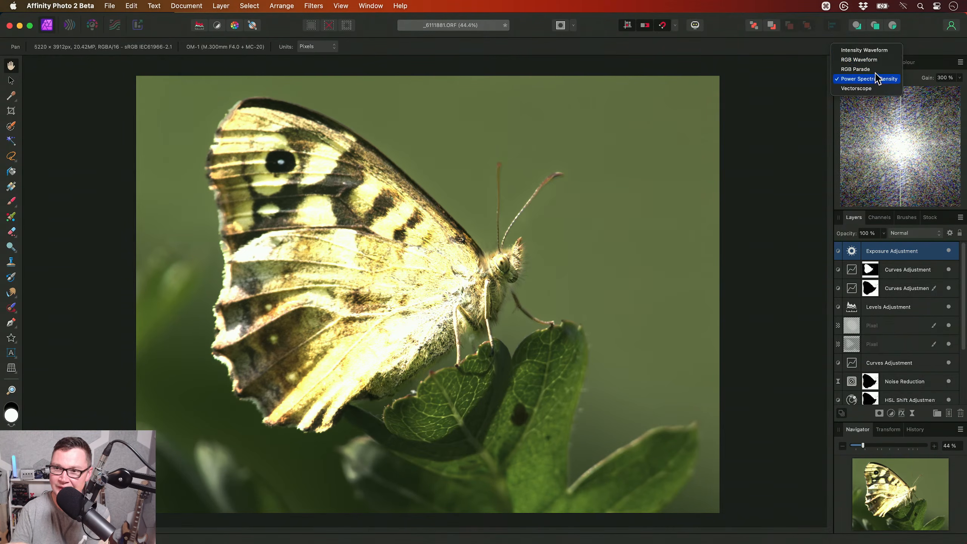
pyautogui.click(863, 49)
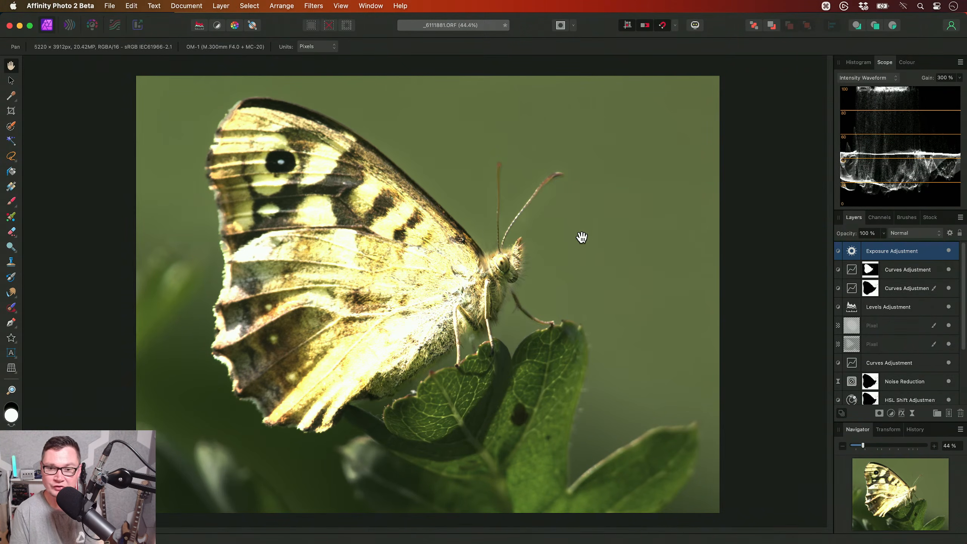
# - Delete the Exposure adjustment and check the photo's histogram and intensity waveform again
pyautogui.press('BackSpace')
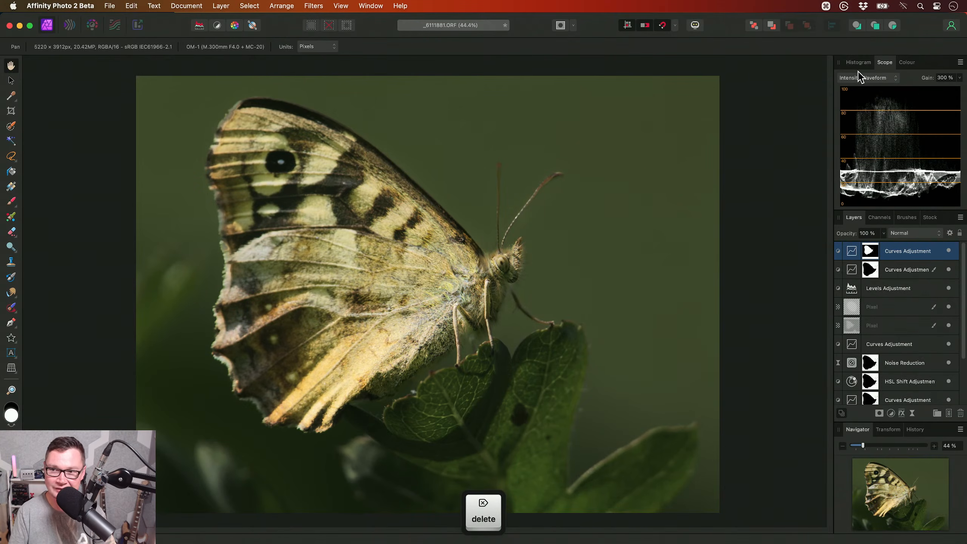
pyautogui.click(860, 63)
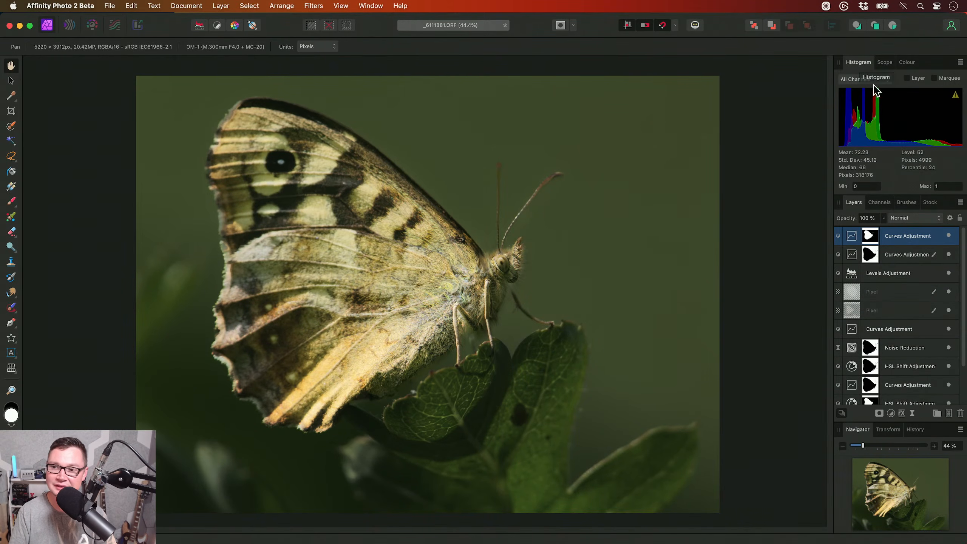
pyautogui.click(884, 62)
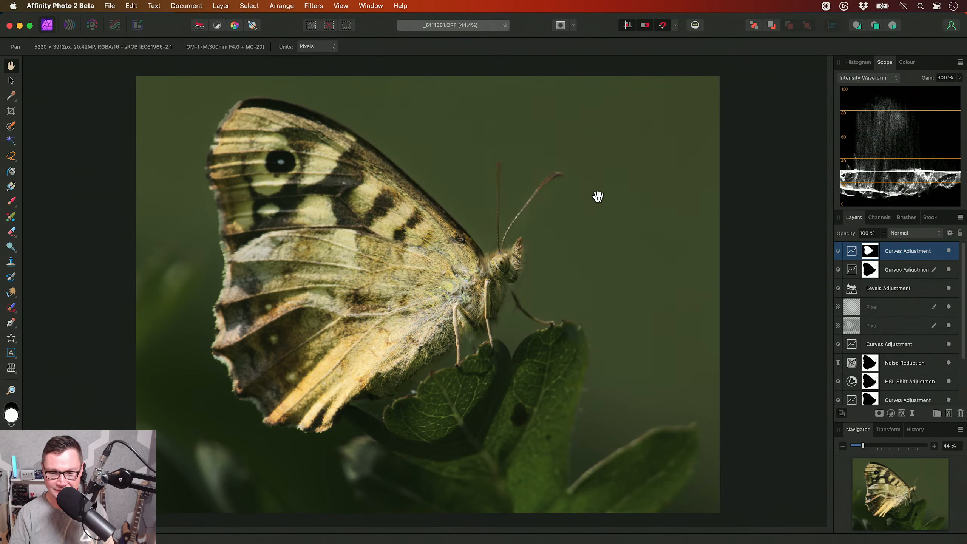
pyautogui.press('alt')
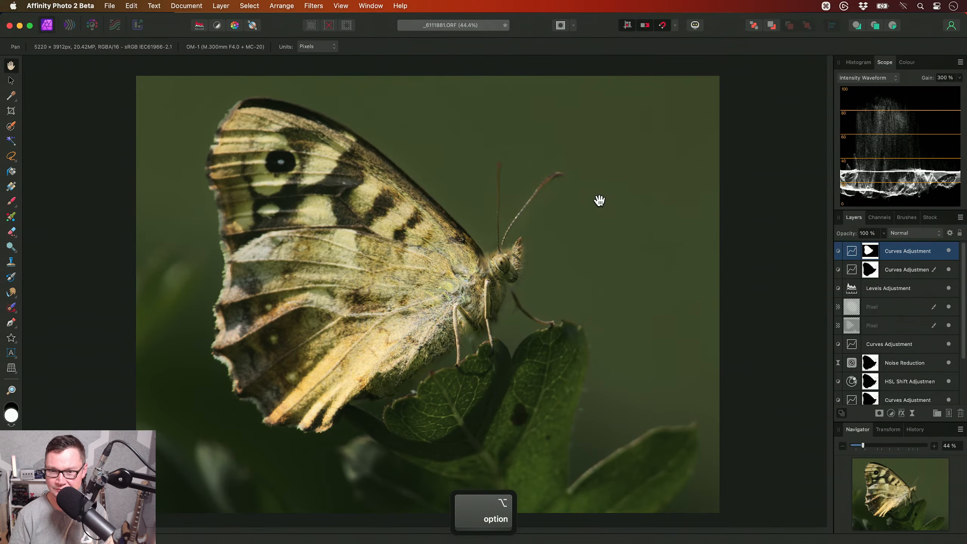
pyautogui.hotkey('alt', 's')
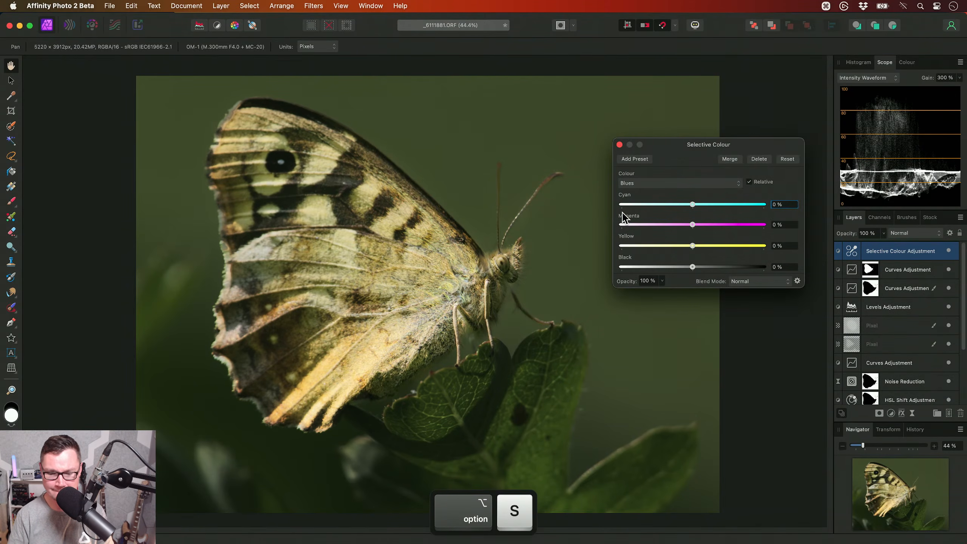
pyautogui.click(679, 184)
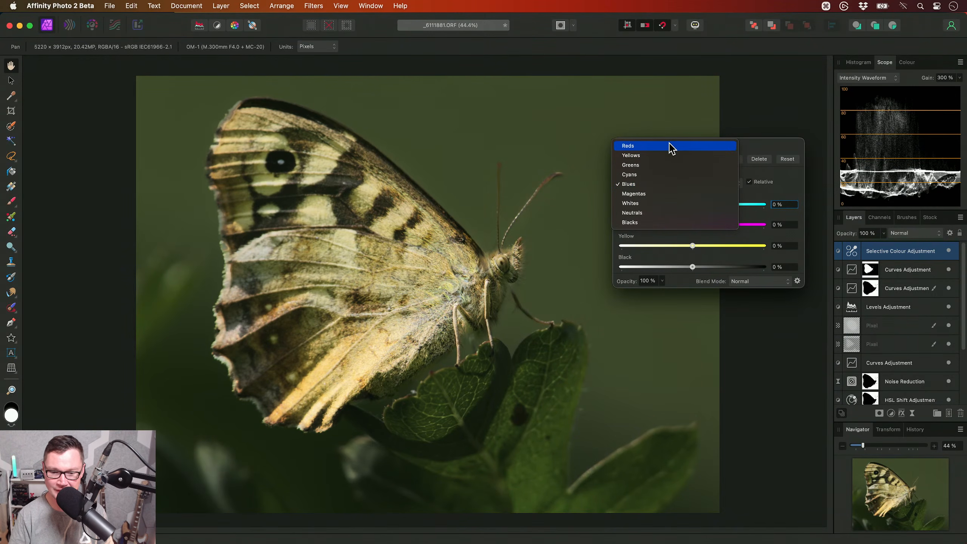
pyautogui.click(671, 148)
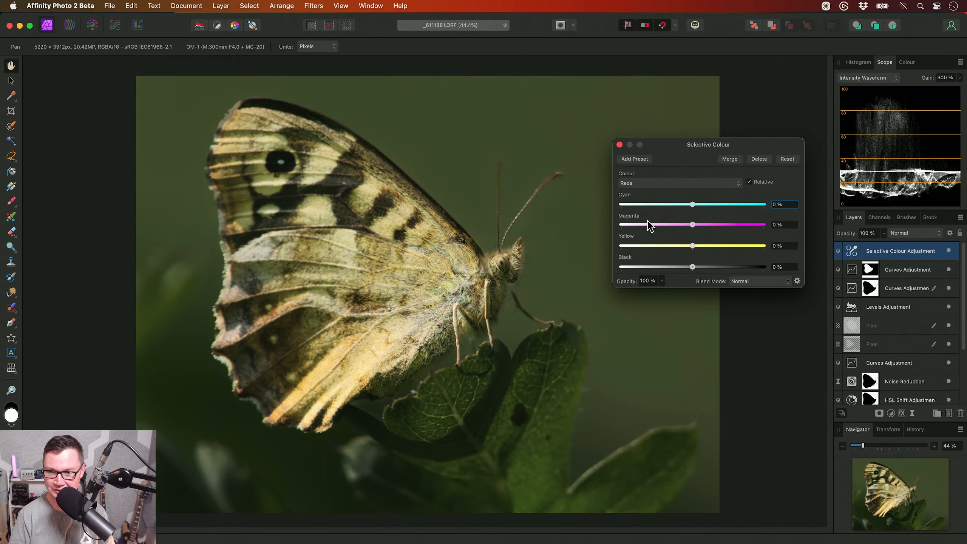
pyautogui.moveTo(691, 206); pyautogui.dragTo(579, 210)
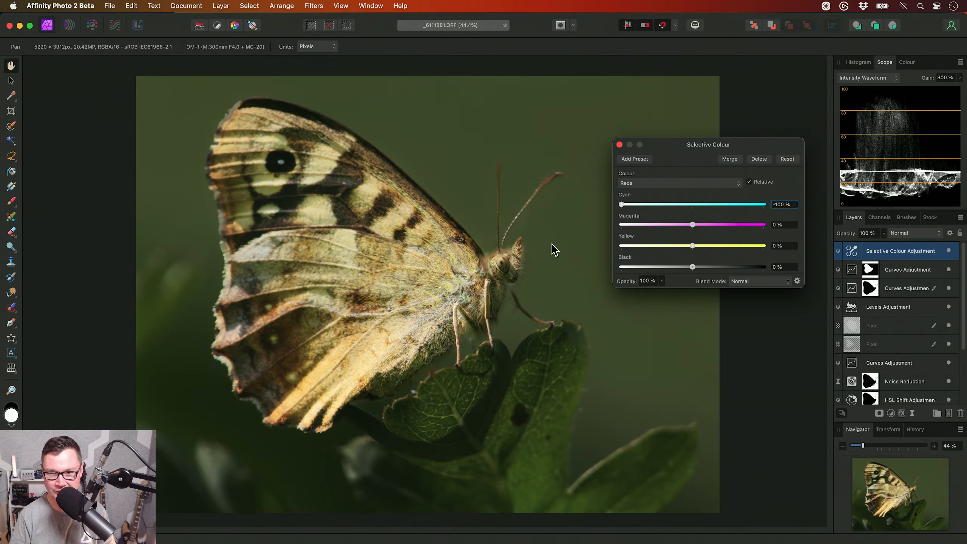
pyautogui.click(758, 160)
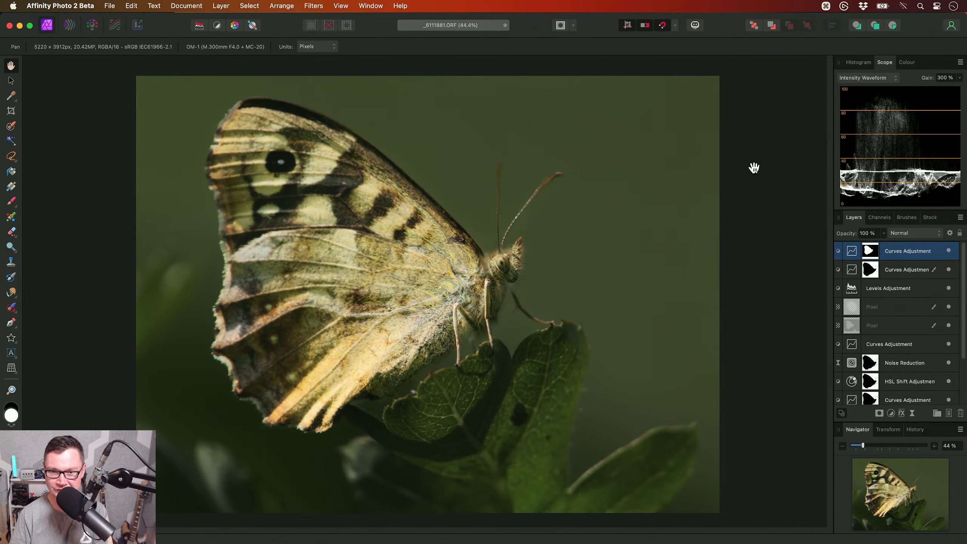
# - Load the top Curves adjustment's mask as a selection and add a Selective Colour adjustment masked to the butterfly, clearing the selection
pyautogui.keyDown('super'); pyautogui.click(870, 252); pyautogui.keyUp('super')
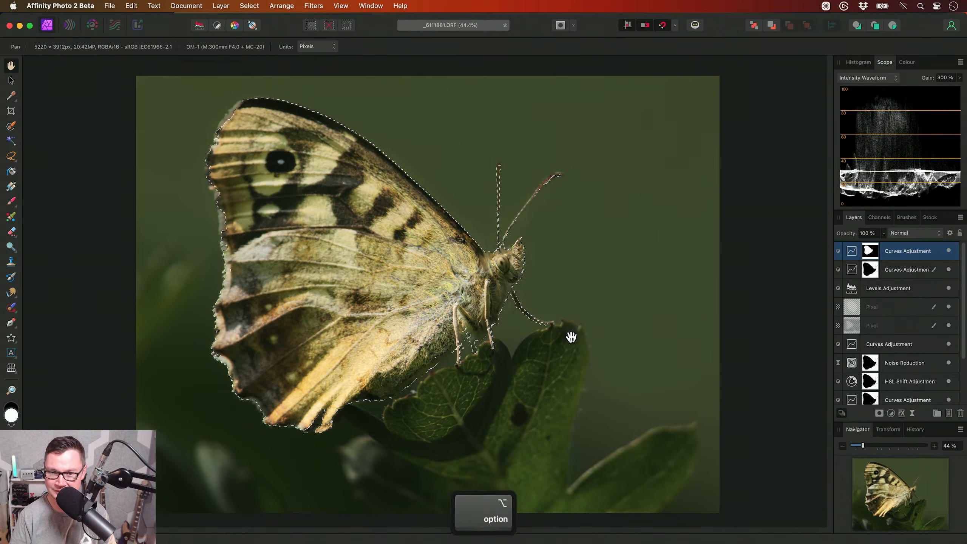
pyautogui.hotkey('alt', 's')
pyautogui.press('super+d')
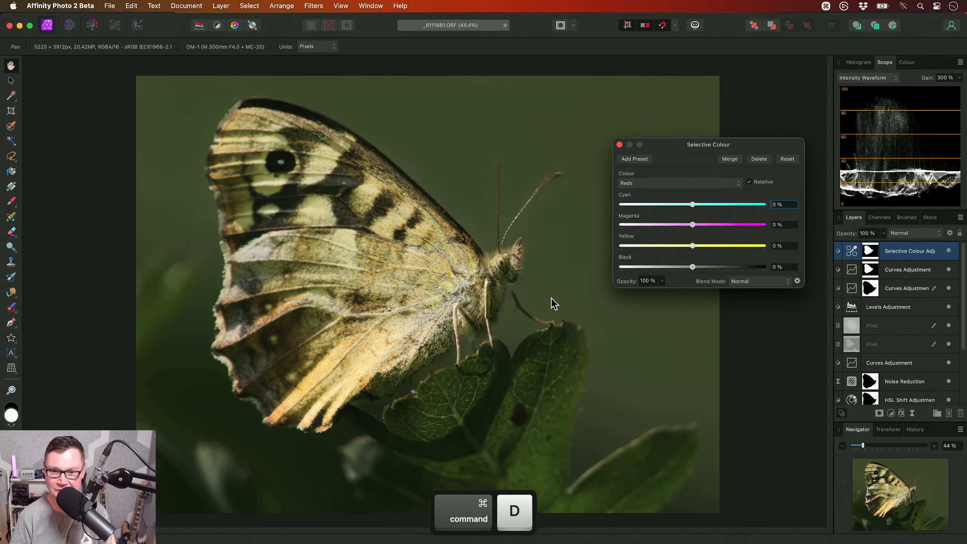
pyautogui.scroll(3, 479, 286)
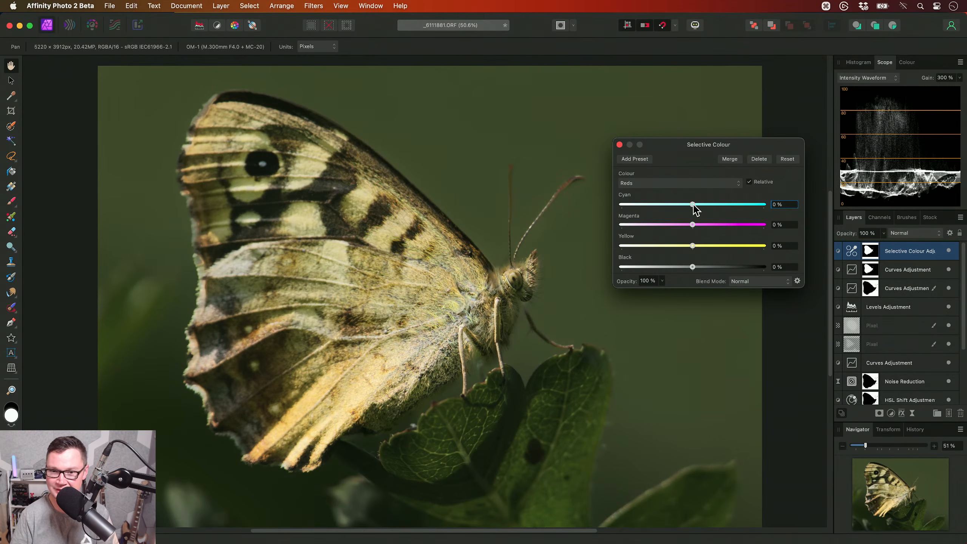
# - In the Selective Colour adjustment, set Cyan to -100% for the Reds and -42% for the Yellows, and close its settings
pyautogui.moveTo(683, 206); pyautogui.dragTo(586, 215)
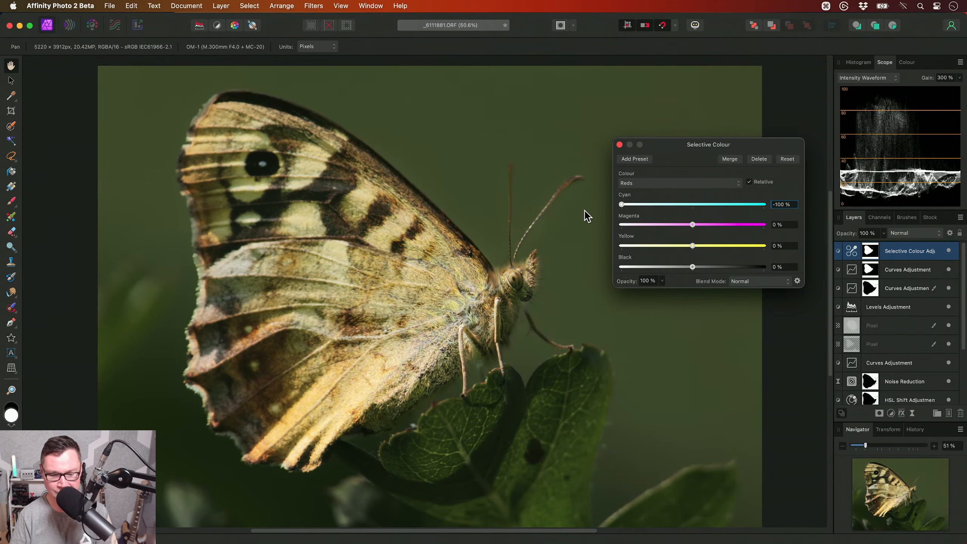
pyautogui.click(649, 183)
pyautogui.click(647, 197)
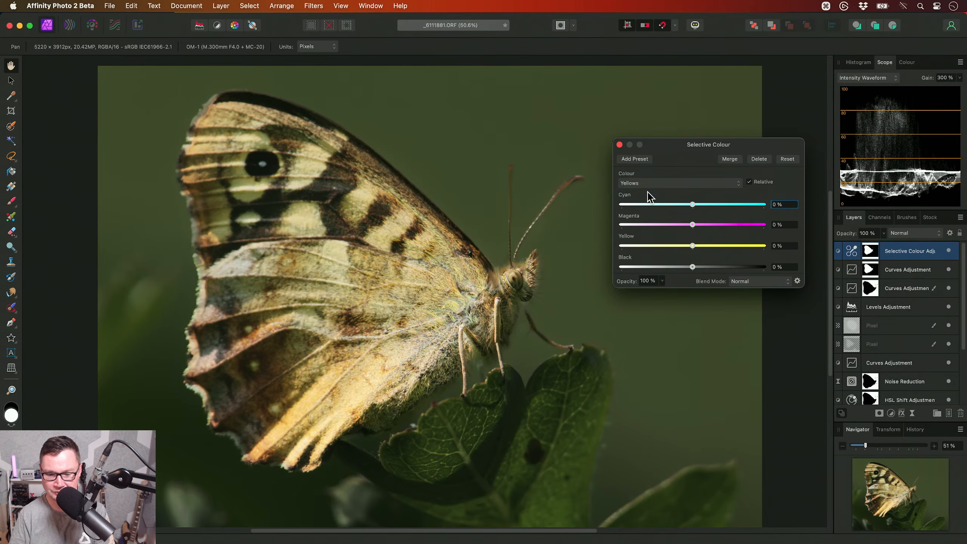
pyautogui.moveTo(690, 208); pyautogui.dragTo(657, 209)
pyautogui.scroll(3, 529, 230)
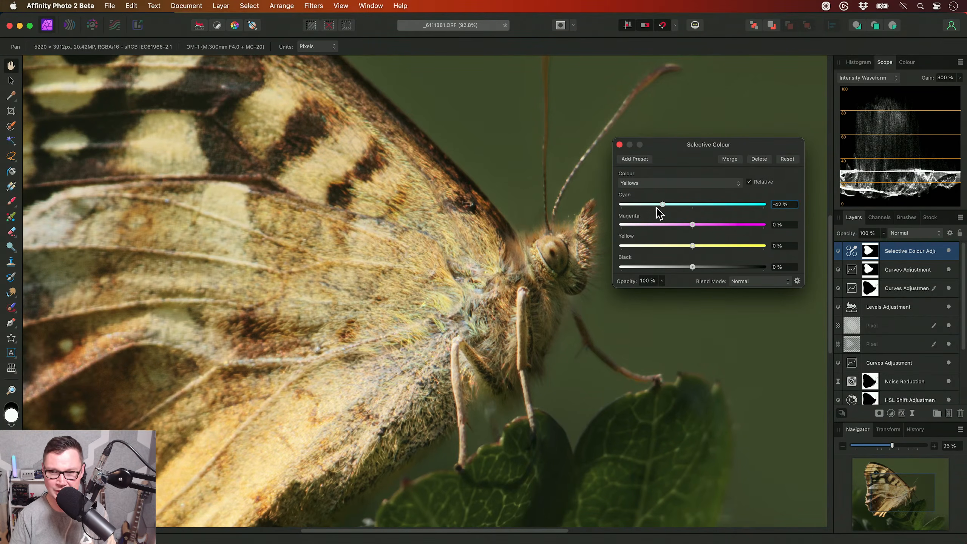
pyautogui.click(619, 144)
pyautogui.scroll(-3, 468, 315)
pyautogui.moveTo(468, 315); pyautogui.dragTo(474, 307)
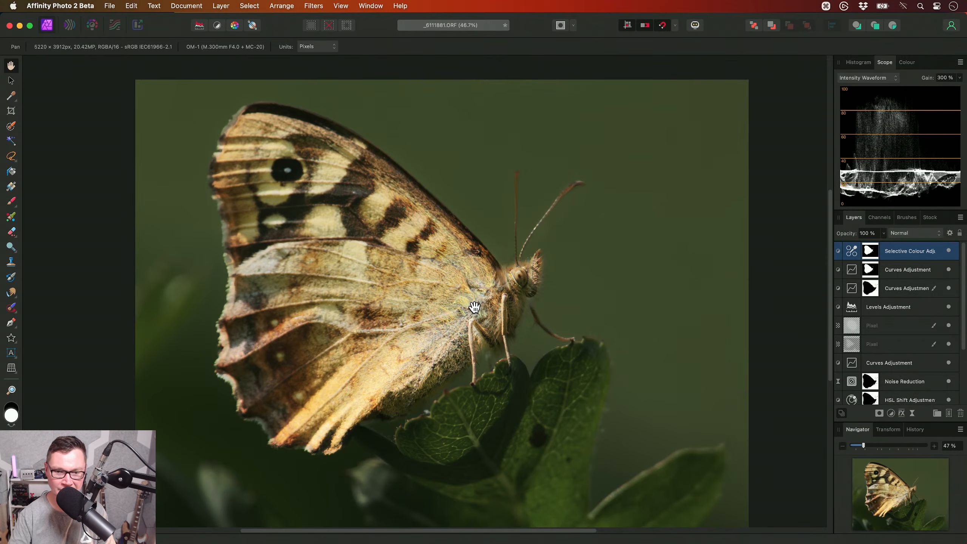
pyautogui.scroll(-2, 492, 283)
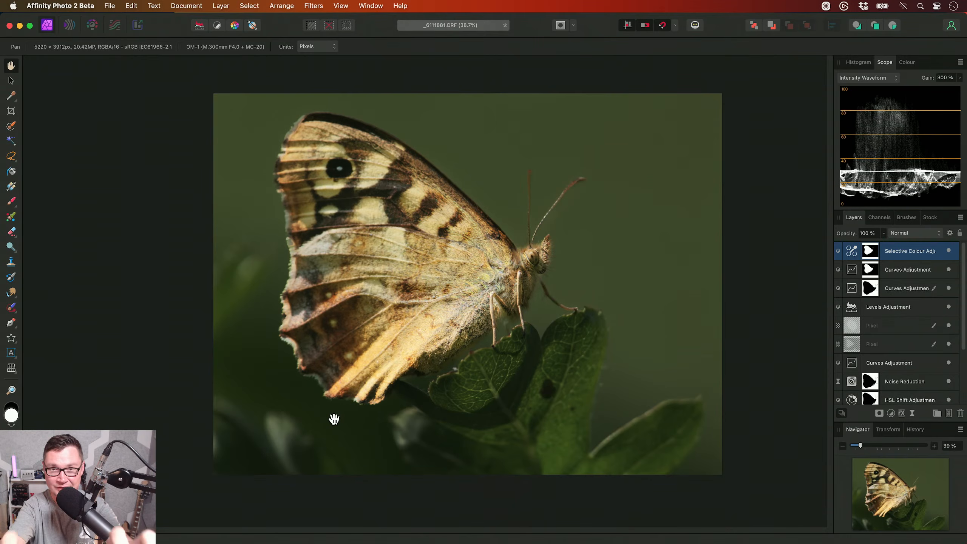
# - Add a new pixel layer directly above the _6111881.ORF layer and set the Inpainting Brush to sample Current Layer & Below
pyautogui.moveTo(964, 296); pyautogui.dragTo(957, 369)
pyautogui.click(914, 404)
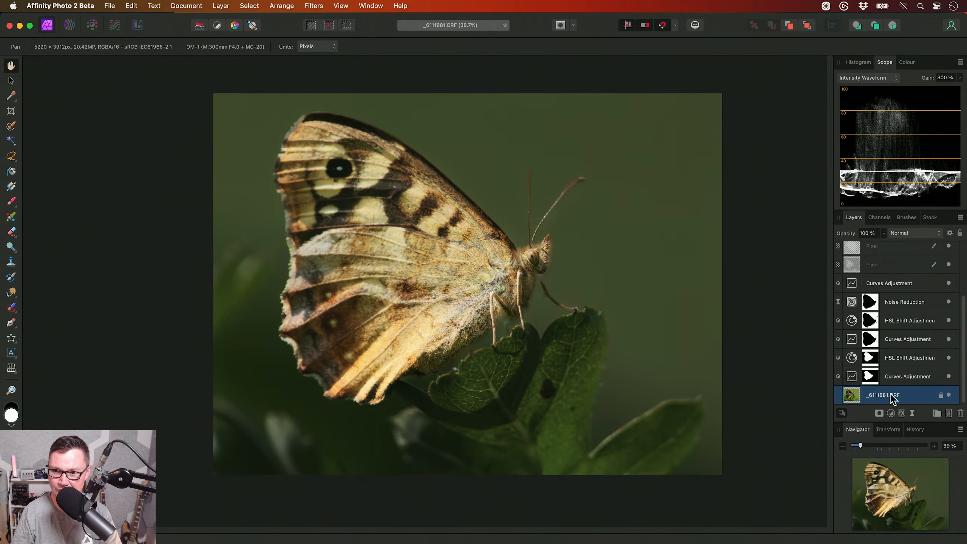
pyautogui.click(948, 413)
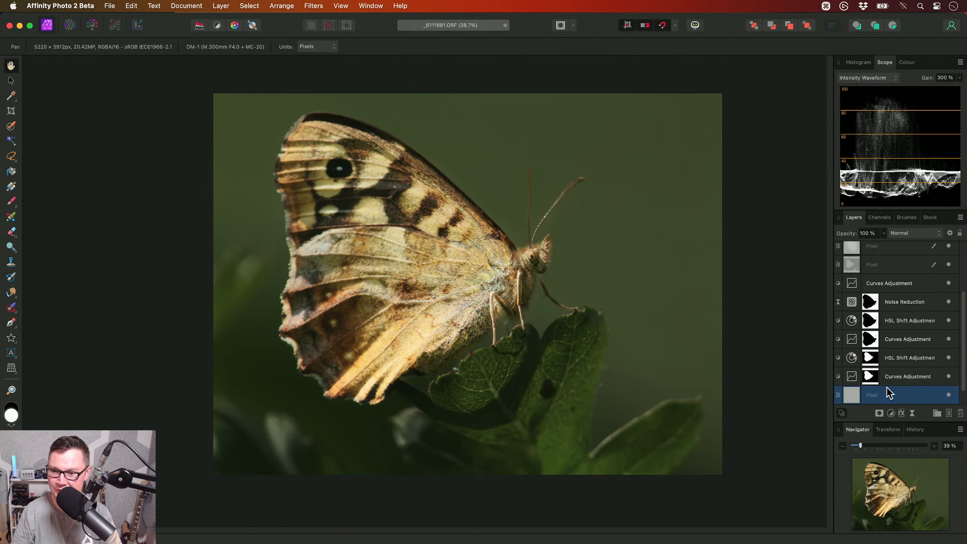
pyautogui.click(12, 309)
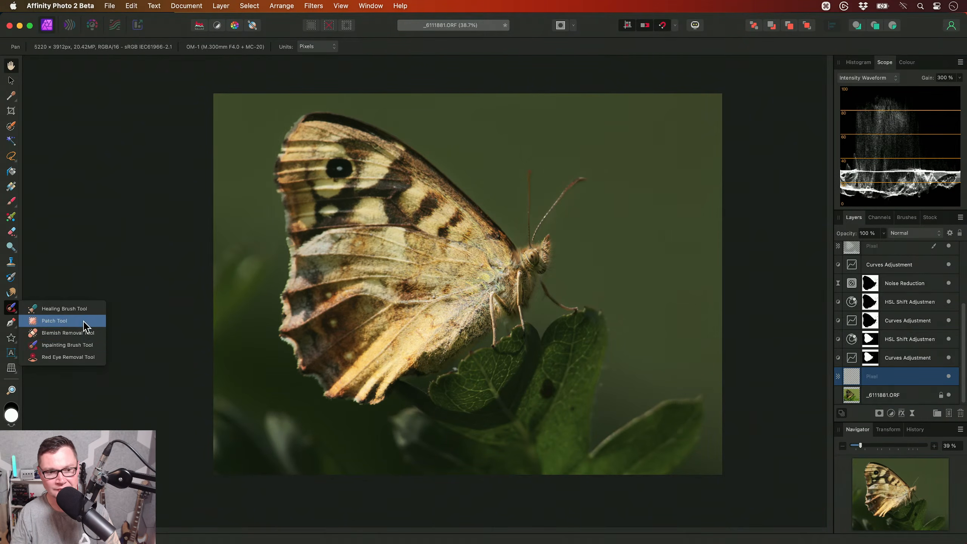
pyautogui.click(91, 352)
pyautogui.click(443, 47)
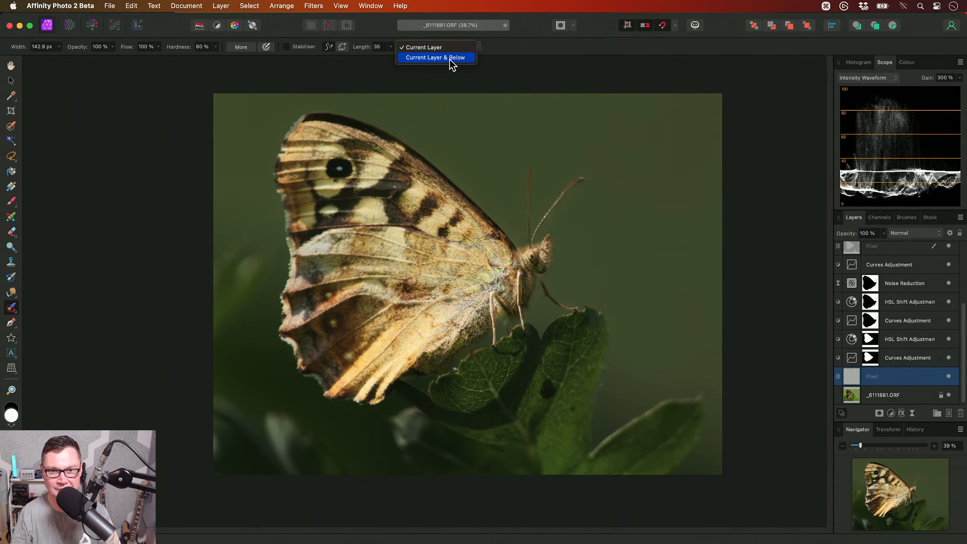
pyautogui.click(450, 58)
# - Inpaint the blurred pale patches in the background beside the wing's outer edge with a brush about 372 px wide
pyautogui.press(']')
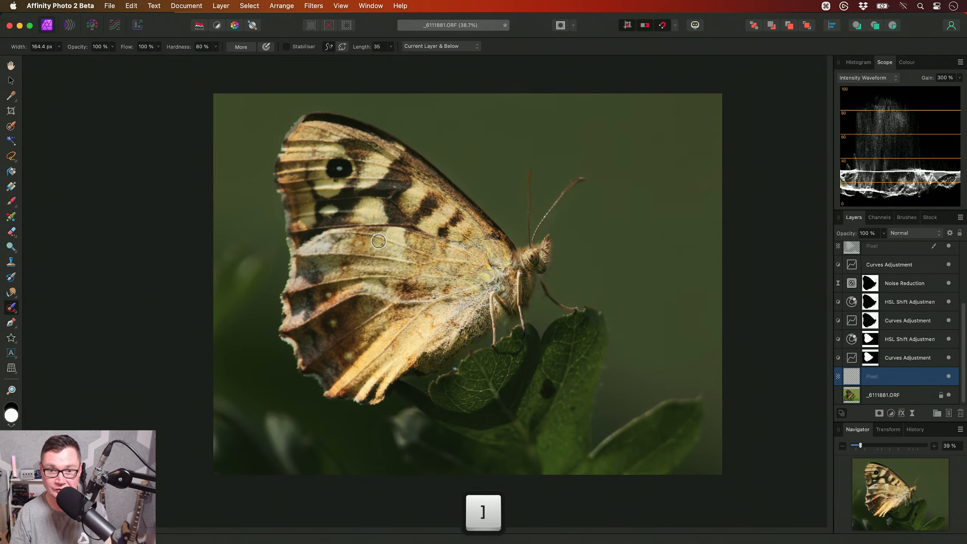
pyautogui.press(']')
pyautogui.press(']')
pyautogui.press(']')
pyautogui.press(']')
pyautogui.press(']')
pyautogui.press(']')
pyautogui.scroll(5, 240, 282)
pyautogui.moveTo(242, 281); pyautogui.dragTo(295, 264)
pyautogui.press('[')
pyautogui.moveTo(237, 376)
pyautogui.mouseDown()
pyautogui.moveTo(345, 230)
pyautogui.moveTo(339, 221)
pyautogui.moveTo(272, 194)
pyautogui.moveTo(251, 226)
pyautogui.moveTo(284, 221)
pyautogui.moveTo(222, 339)
pyautogui.mouseUp()
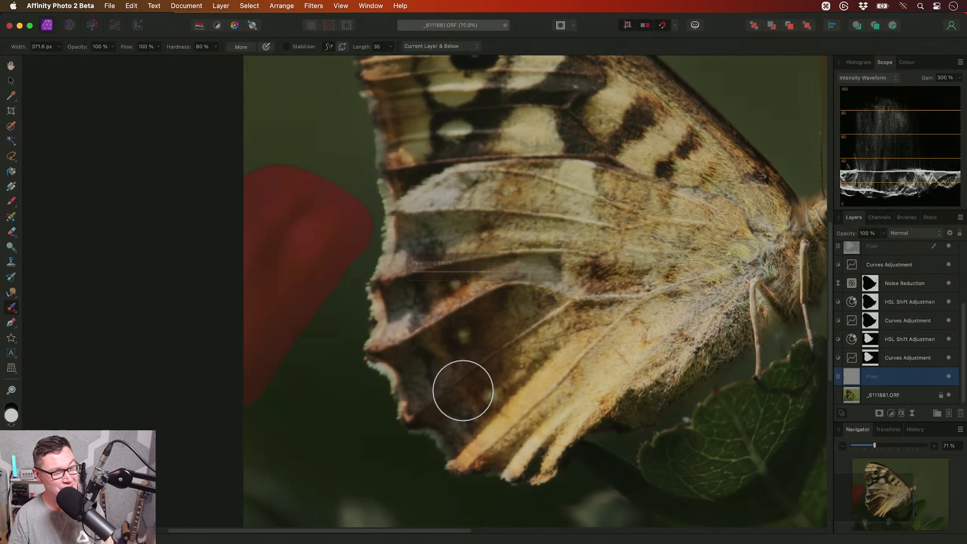
# - Touch up the leftover mark beside the wing's outer edge with the Inpainting Brush reduced to about 119 px
pyautogui.press('[')
pyautogui.scroll(5, 377, 313)
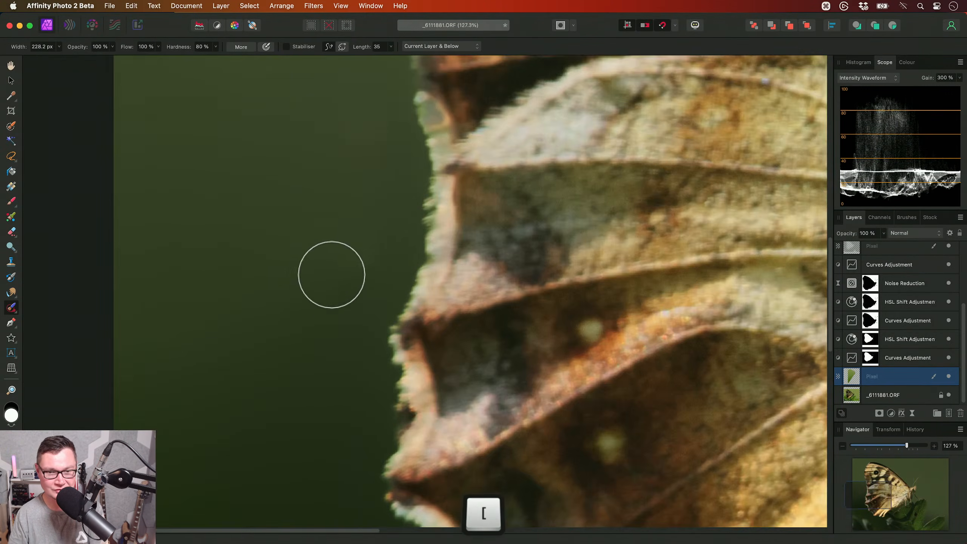
pyautogui.press('[')
pyautogui.moveTo(352, 280)
pyautogui.mouseDown()
pyautogui.moveTo(370, 264)
pyautogui.moveTo(329, 293)
pyautogui.mouseUp()
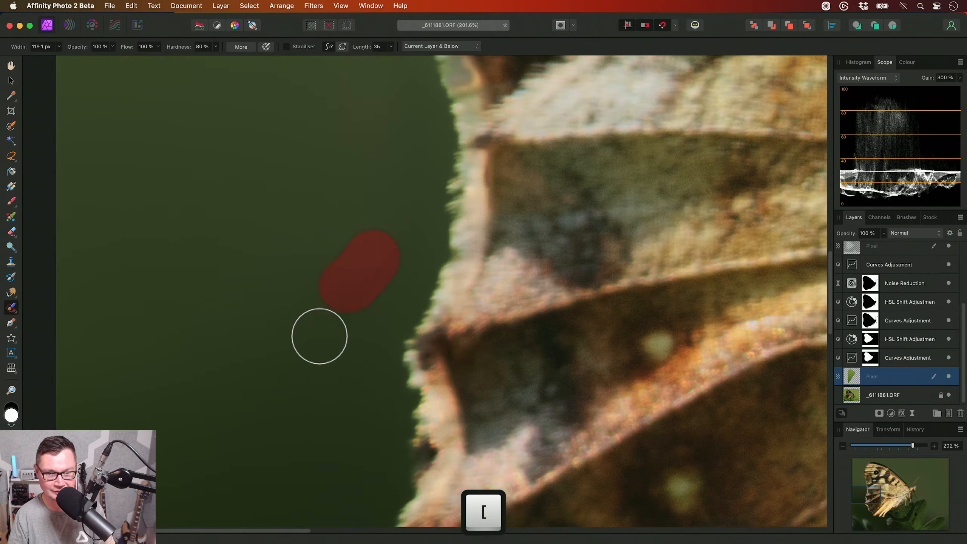
# - Inpaint the distracting blurred foliage in the photo's lower-left corner beneath the wing with a brush about 315 px wide
pyautogui.scroll(-8, 315, 374)
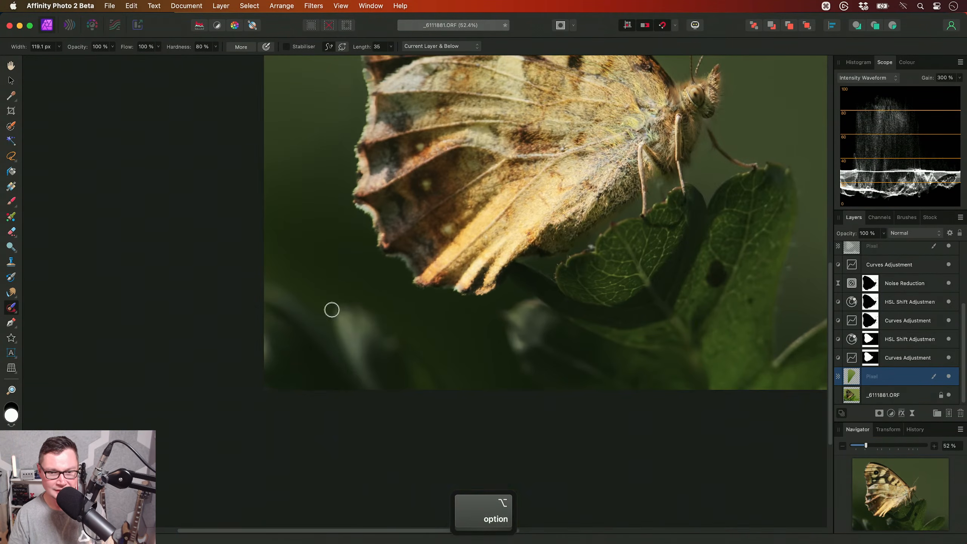
pyautogui.moveTo(330, 339); pyautogui.dragTo(339, 339)
pyautogui.moveTo(457, 398)
pyautogui.mouseDown()
pyautogui.moveTo(372, 312)
pyautogui.moveTo(348, 306)
pyautogui.moveTo(346, 328)
pyautogui.moveTo(283, 285)
pyautogui.moveTo(259, 299)
pyautogui.moveTo(310, 340)
pyautogui.moveTo(403, 354)
pyautogui.moveTo(426, 386)
pyautogui.moveTo(396, 384)
pyautogui.mouseUp()
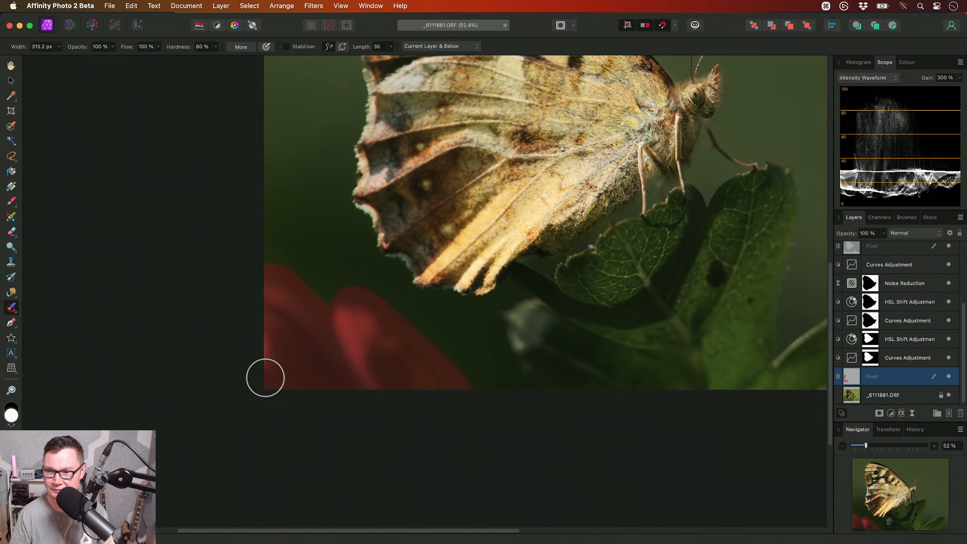
pyautogui.moveTo(306, 361)
pyautogui.mouseDown()
pyautogui.moveTo(410, 381)
pyautogui.moveTo(436, 434)
pyautogui.mouseUp()
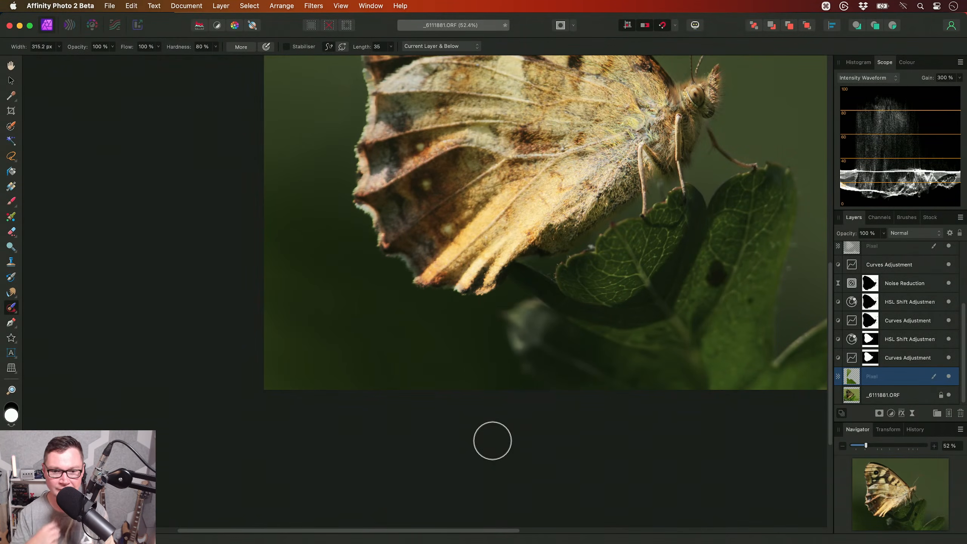
# - Inpaint the remaining marks in the dark background below the wing with a brush about 165 px wide
pyautogui.scroll(4, 328, 365)
pyautogui.press('[')
pyautogui.press('[')
pyautogui.press('[')
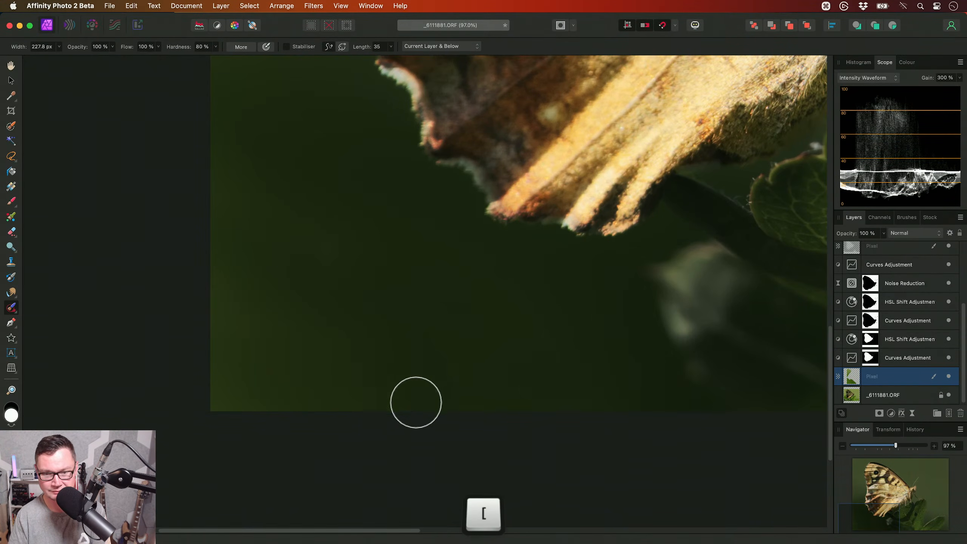
pyautogui.moveTo(455, 387)
pyautogui.mouseDown()
pyautogui.moveTo(449, 337)
pyautogui.moveTo(460, 417)
pyautogui.mouseUp()
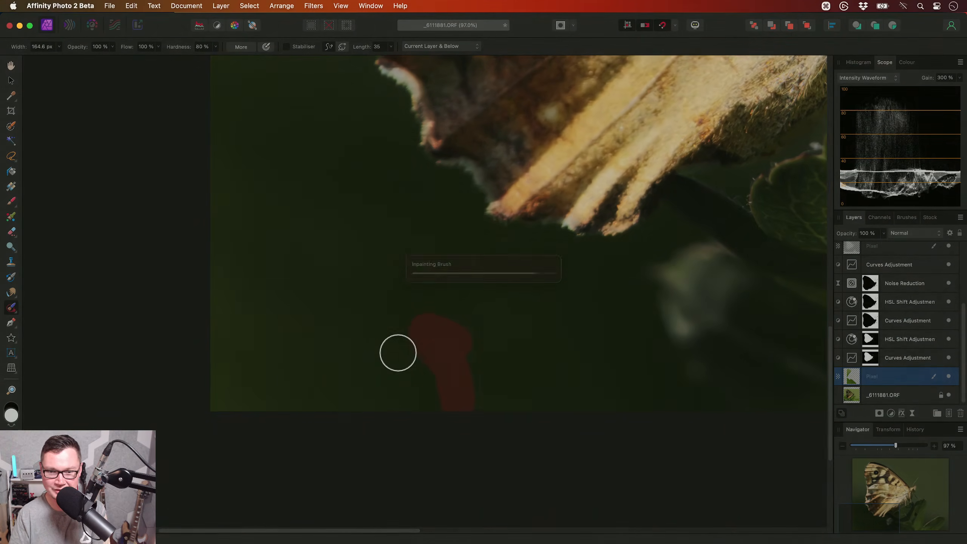
pyautogui.moveTo(423, 345)
pyautogui.mouseDown()
pyautogui.moveTo(425, 319)
pyautogui.moveTo(373, 237)
pyautogui.moveTo(346, 234)
pyautogui.mouseUp()
pyautogui.scroll(4, 372, 378)
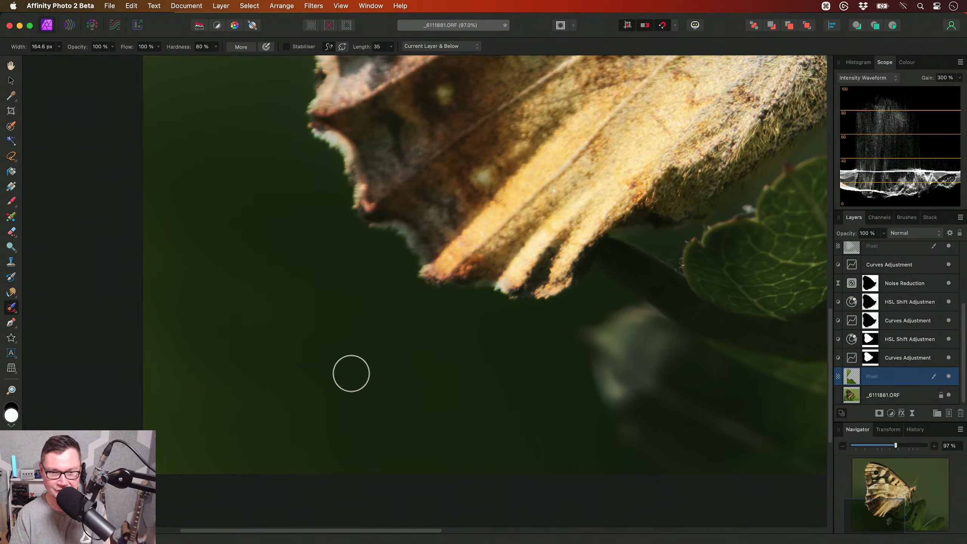
pyautogui.moveTo(342, 452); pyautogui.dragTo(338, 419)
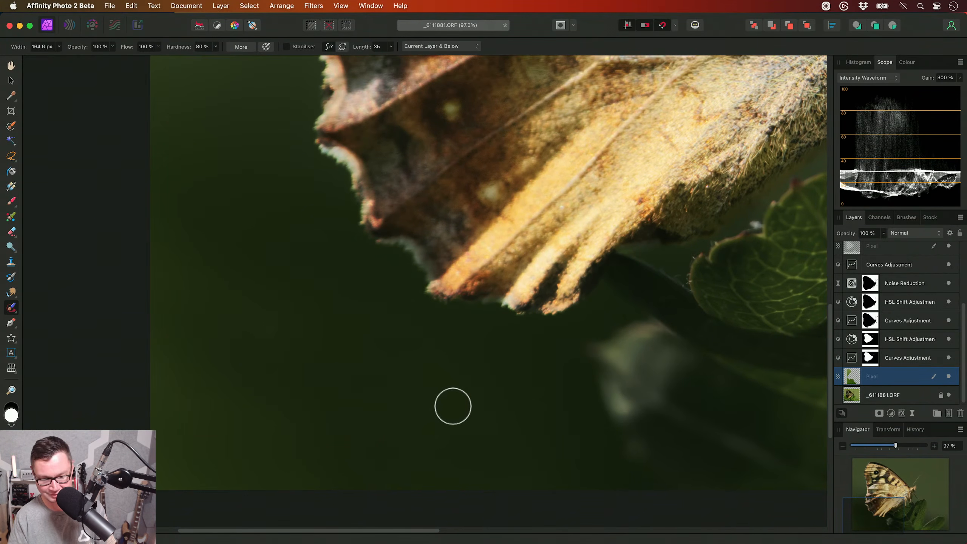
# - Toggle the inpainting pixel layer's visibility to compare the whole photo with and without the background clean-up
pyautogui.press('h')
pyautogui.moveTo(445, 386); pyautogui.dragTo(435, 353)
pyautogui.scroll(-4, 377, 364)
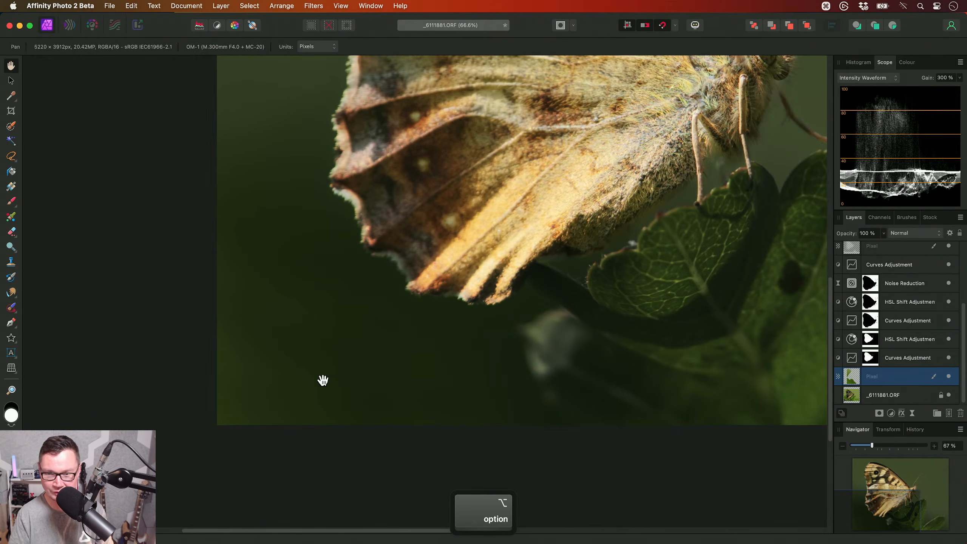
pyautogui.scroll(-4, 452, 382)
pyautogui.scroll(2, 438, 398)
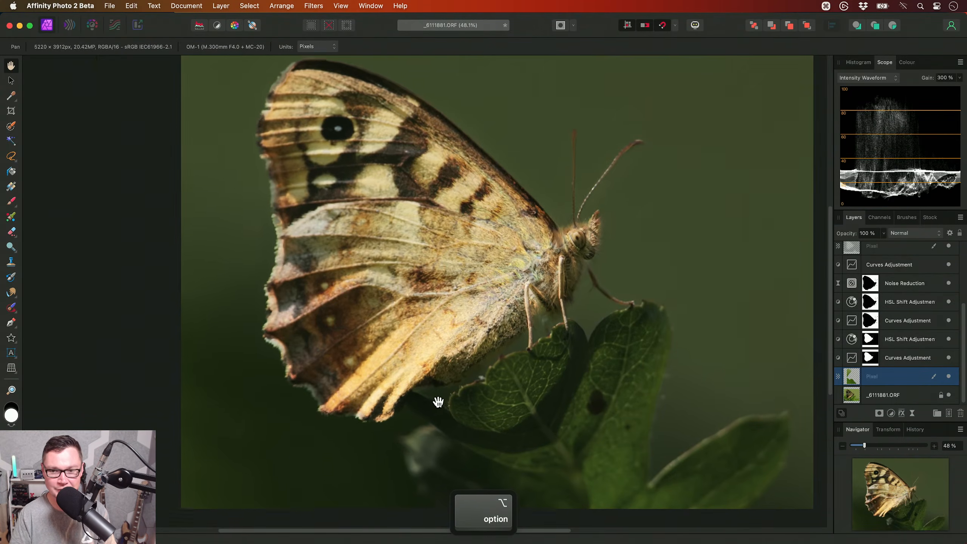
pyautogui.click(878, 395)
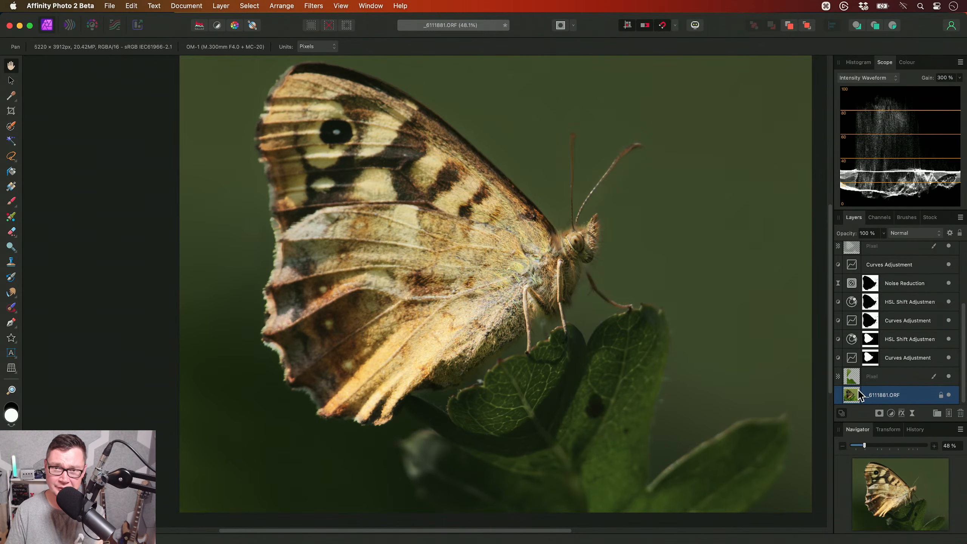
pyautogui.click(885, 372)
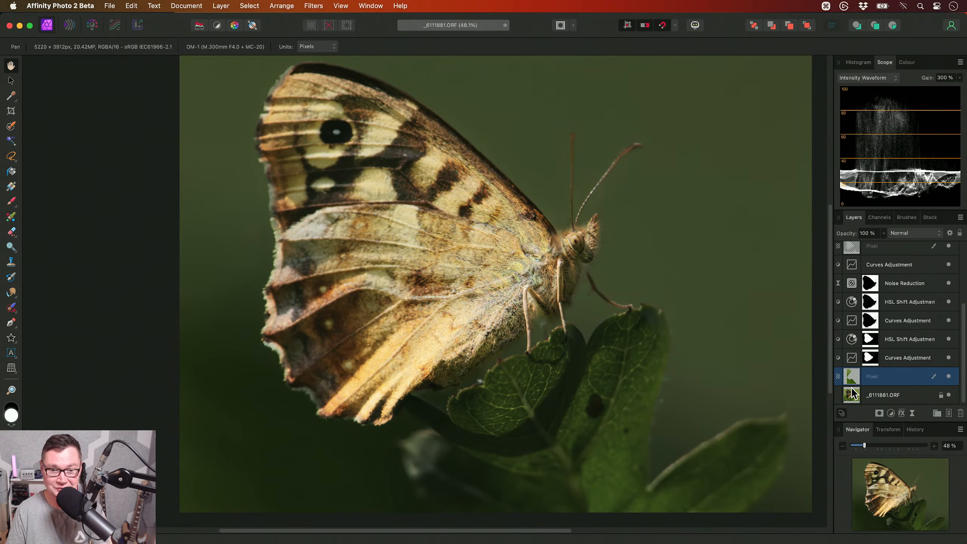
pyautogui.click(948, 376)
pyautogui.click(948, 376)
pyautogui.click(948, 376)
pyautogui.click(948, 376)
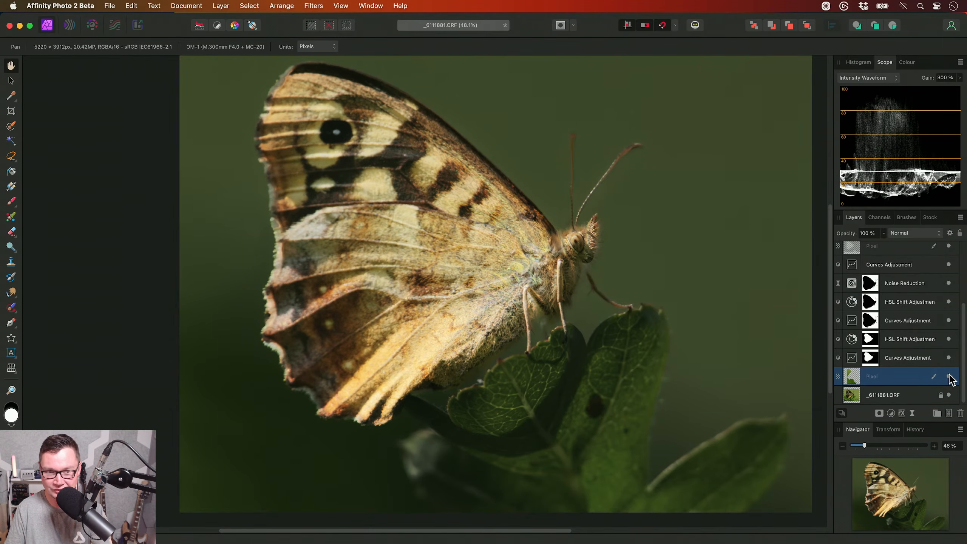
pyautogui.scroll(-3, 459, 333)
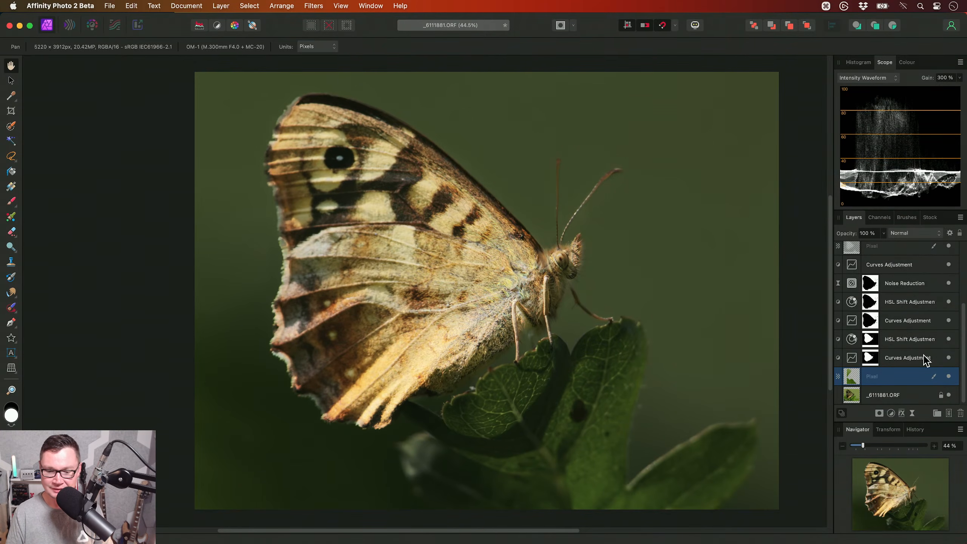
pyautogui.scroll(3, 913, 343)
pyautogui.scroll(-3, 906, 311)
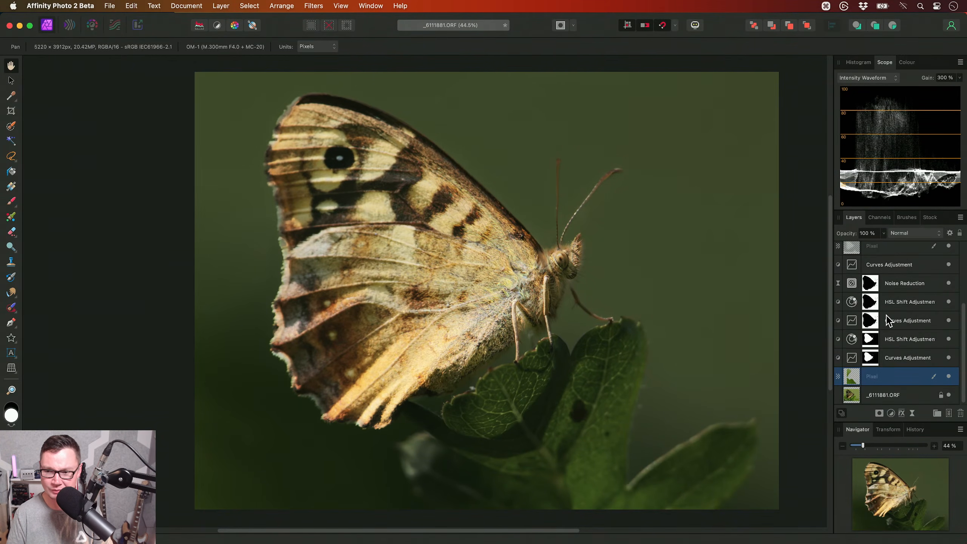
# - Inpaint the two small specks near the centre of the butterfly's eye with a brush about 10 px wide
pyautogui.scroll(8, 589, 265)
pyautogui.scroll(15, 601, 279)
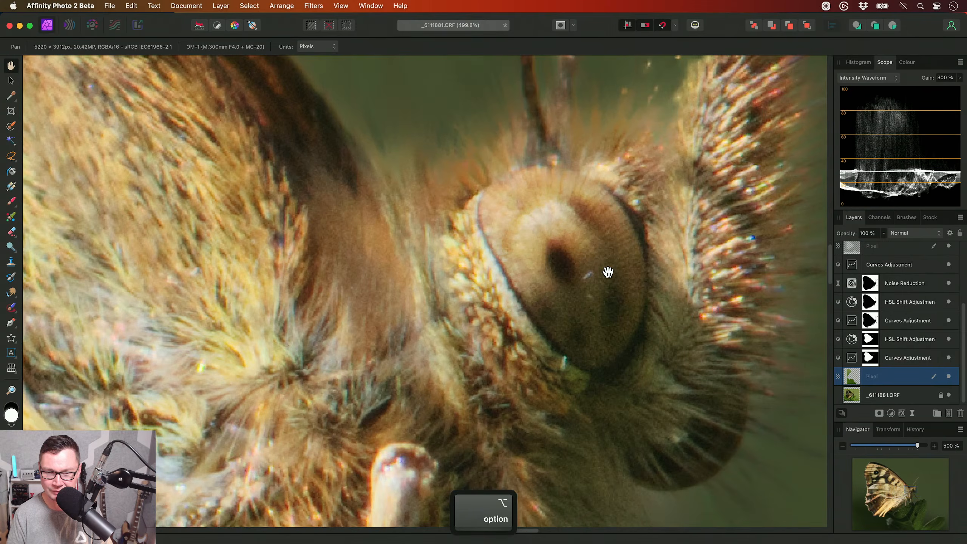
pyautogui.press('j')
pyautogui.press('[')
pyautogui.press('[')
pyautogui.press('[')
pyautogui.press('[')
pyautogui.press('[')
pyautogui.press('[')
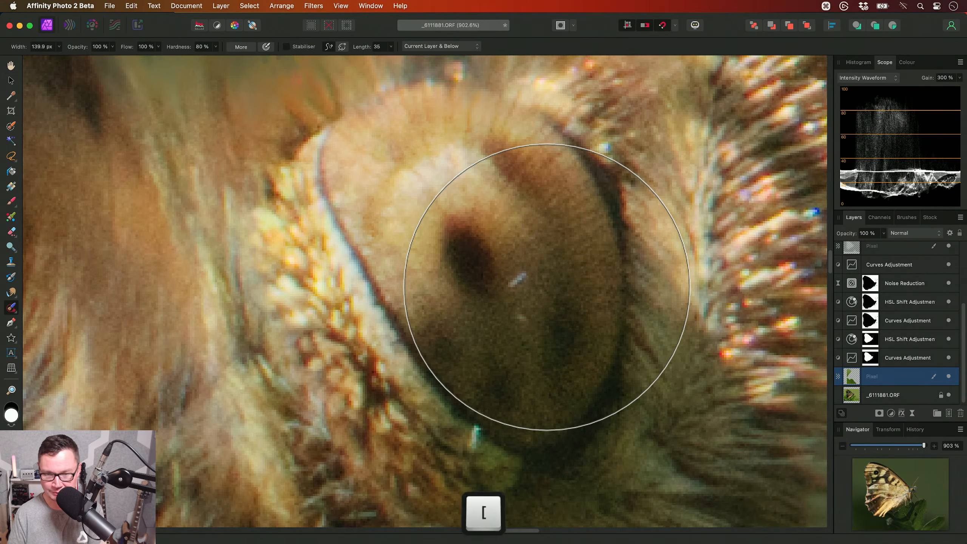
pyautogui.scroll(1, 549, 285)
pyautogui.press('[')
pyautogui.press('[')
pyautogui.press('[')
pyautogui.press('[')
pyautogui.press('[')
pyautogui.scroll(1, 548, 283)
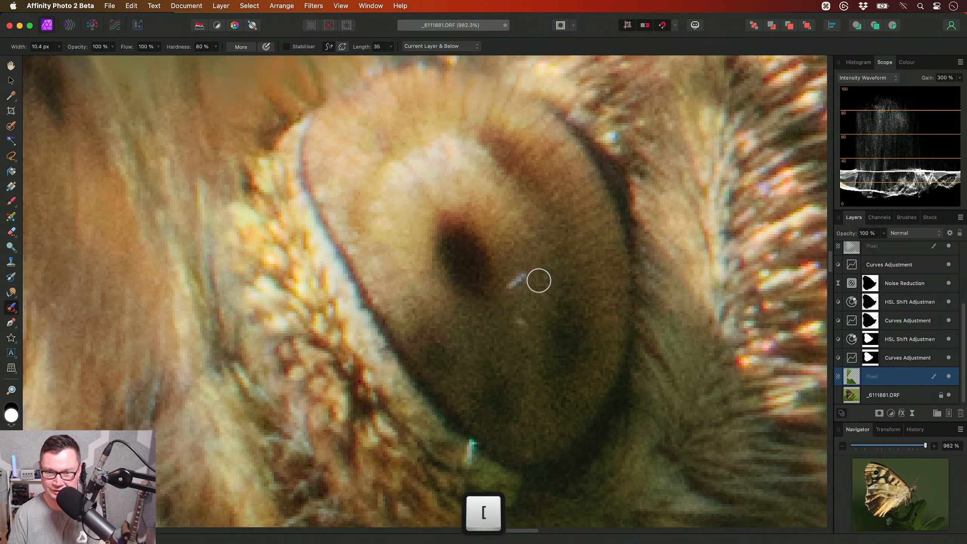
pyautogui.moveTo(522, 276); pyautogui.dragTo(516, 278)
pyautogui.moveTo(512, 316); pyautogui.dragTo(525, 326)
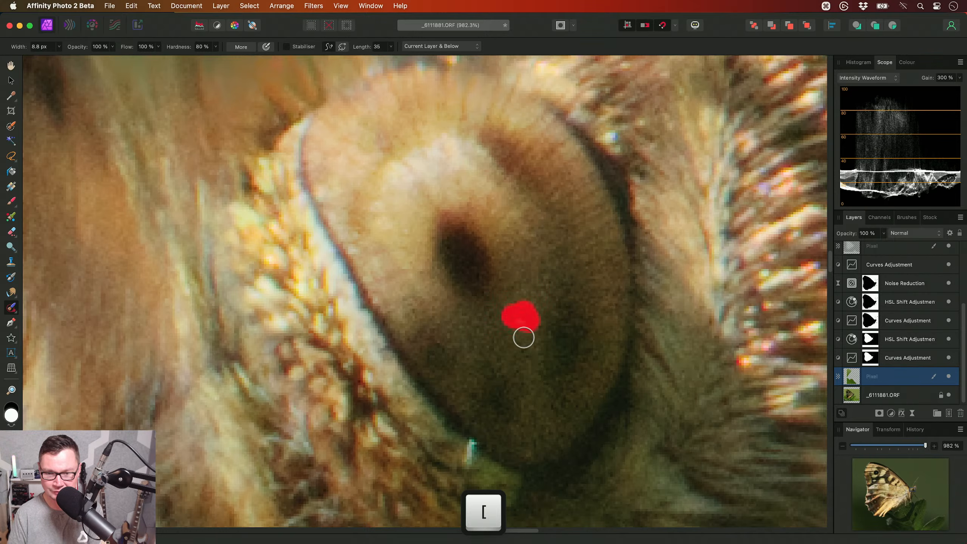
# - Inpaint the bright speck at the lower edge of the eye with a brush about 10 px wide, and fit the photo in view
pyautogui.scroll(-5, 524, 326)
pyautogui.press(']')
pyautogui.moveTo(498, 356); pyautogui.dragTo(495, 376)
pyautogui.scroll(3, 525, 305)
pyautogui.scroll(-3, 511, 326)
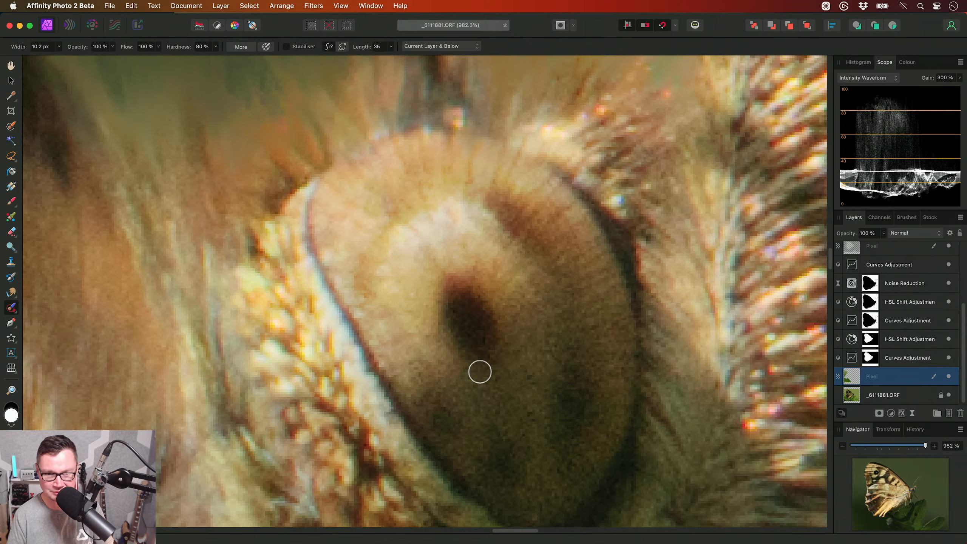
pyautogui.scroll(-4, 479, 371)
pyautogui.press('h')
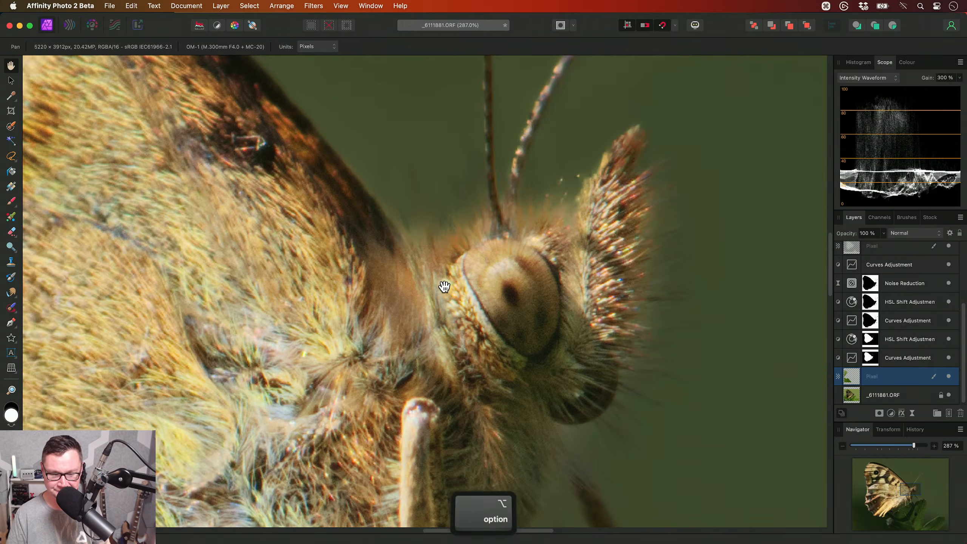
pyautogui.keyDown('alt'); pyautogui.scroll(-5, 442, 287); pyautogui.keyUp('alt')
pyautogui.keyDown('alt'); pyautogui.scroll(-3, 490, 292); pyautogui.keyUp('alt')
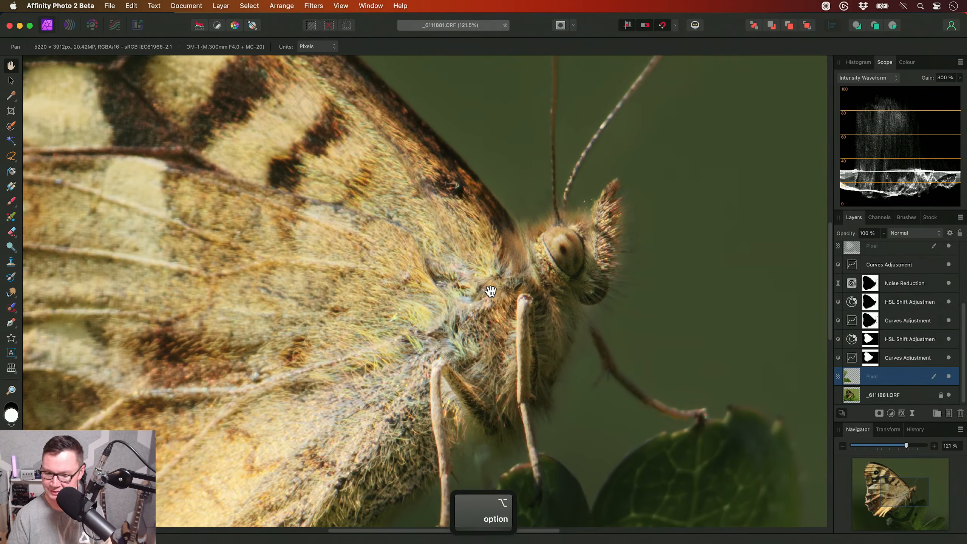
pyautogui.press('super+0')
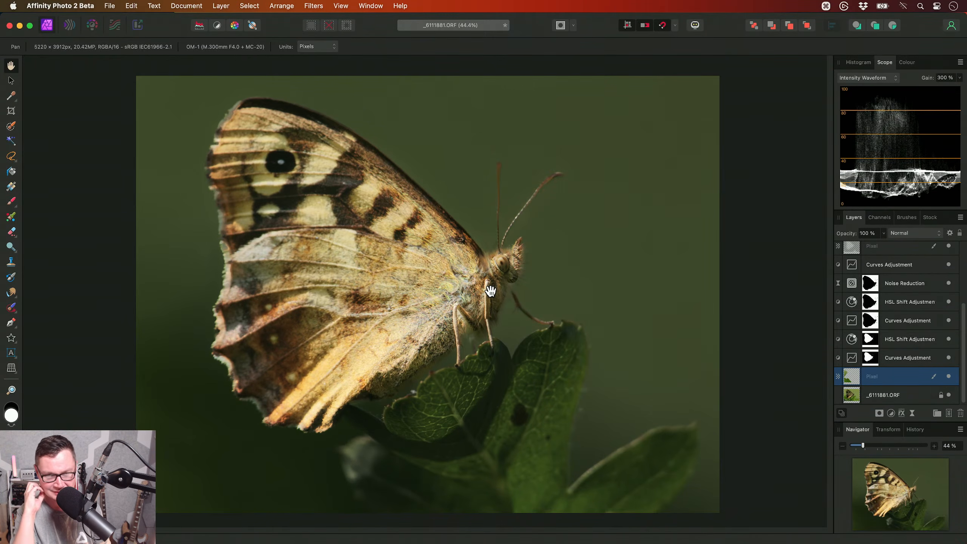
pyautogui.scroll(5, 875, 365)
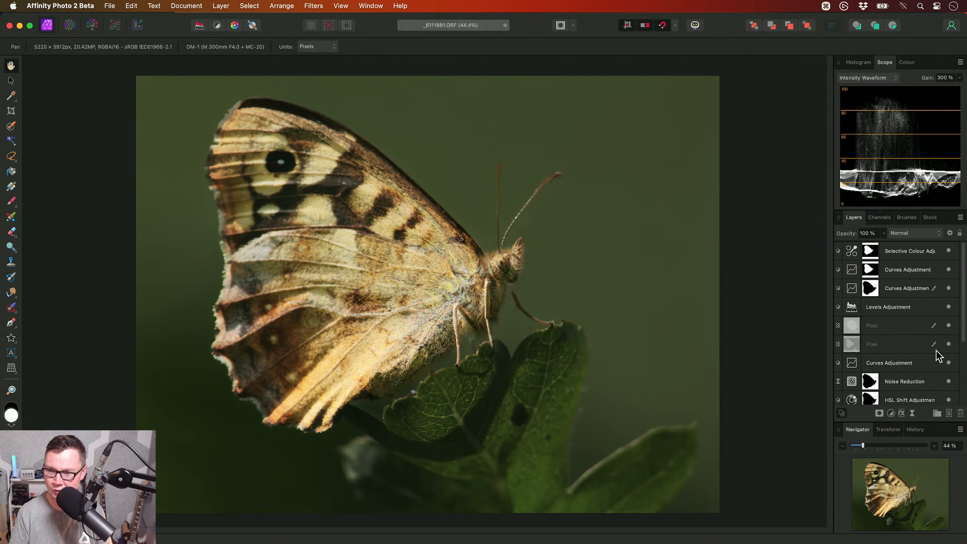
# - Load the Curves mask as a selection and add an HSL Shift adjustment above the Selective Colour layer that reduces the background's saturation
pyautogui.click(904, 251)
pyautogui.keyDown('super'); pyautogui.click(872, 290); pyautogui.keyUp('super')
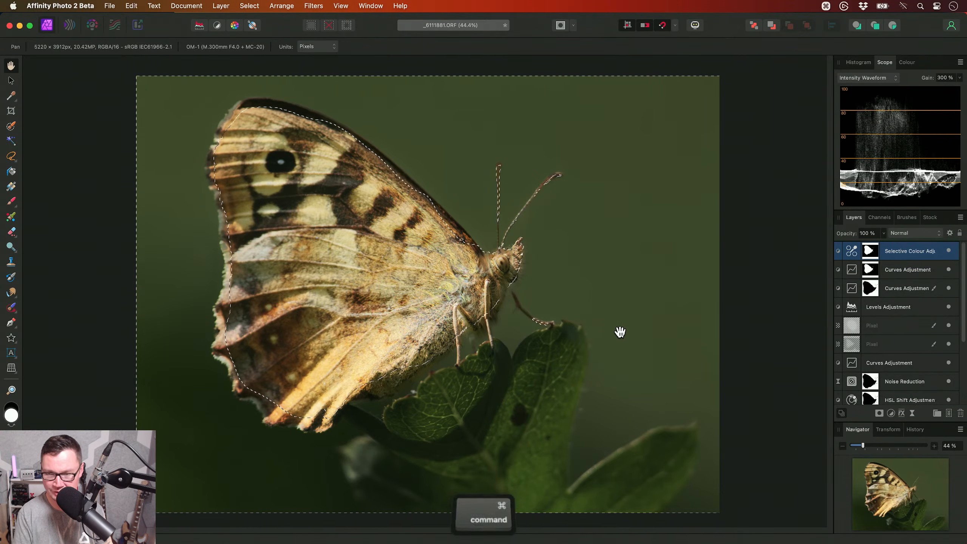
pyautogui.press('super+u')
pyautogui.press('super+d')
pyautogui.moveTo(692, 241); pyautogui.dragTo(665, 244)
pyautogui.click(619, 57)
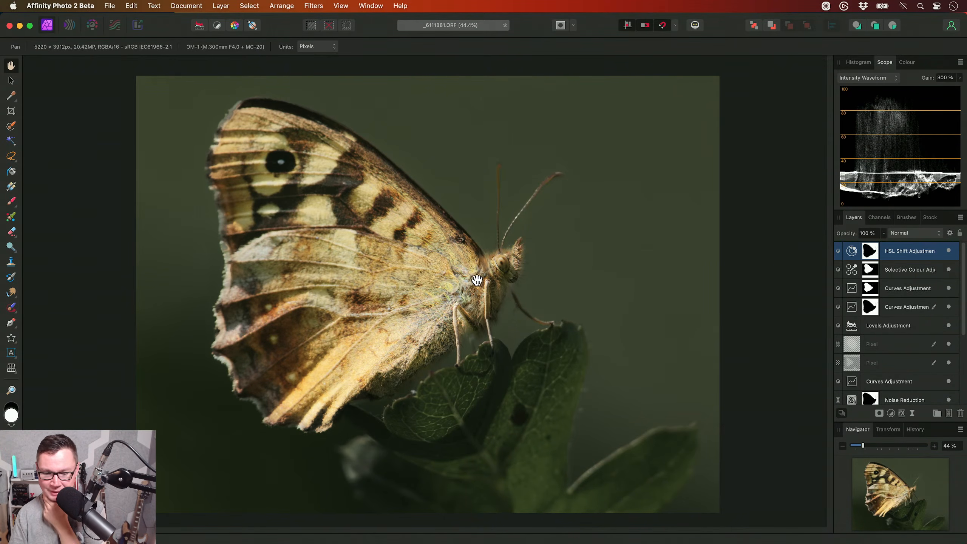
# - Add a Brightness / Contrast adjustment on top of the layer stack with brightness 23% and contrast 15%
pyautogui.scroll(-1, 467, 284)
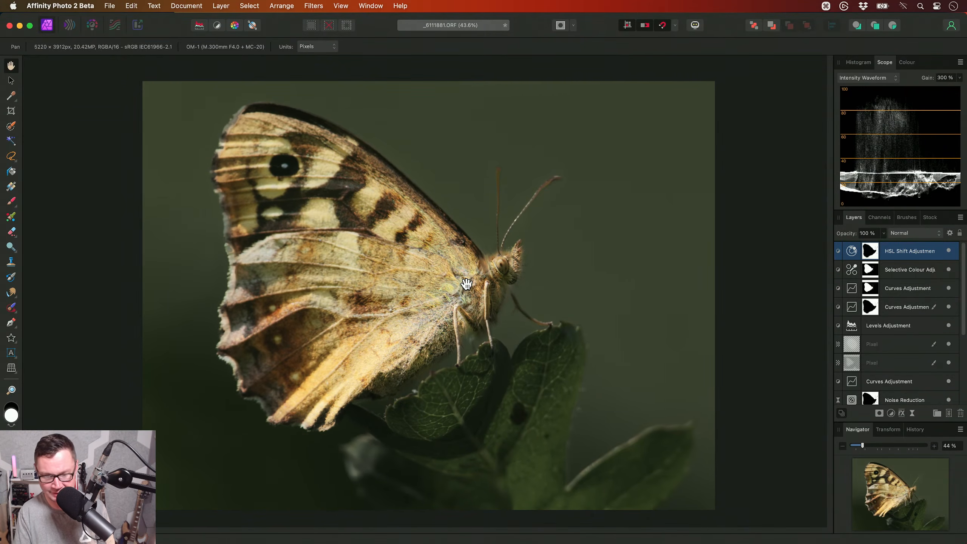
pyautogui.hotkey('alt', 'b')
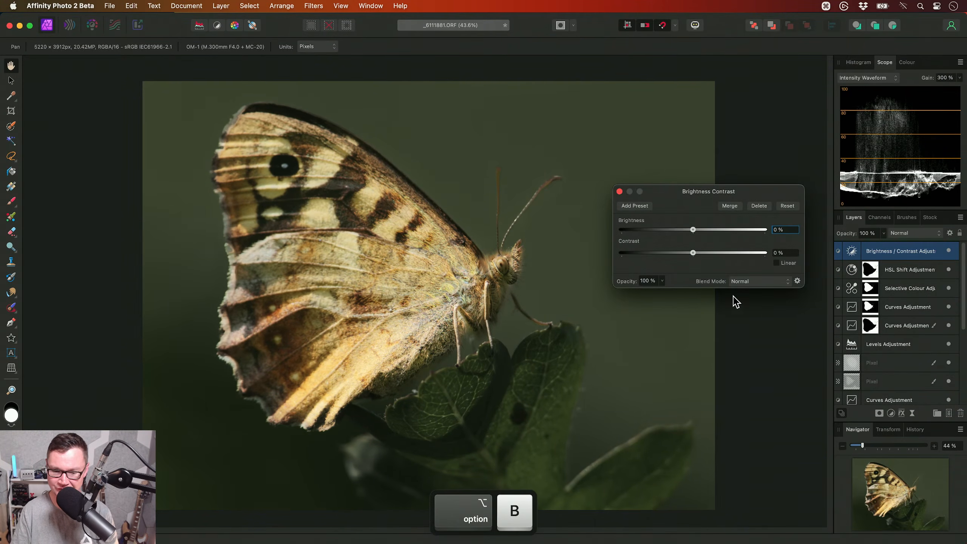
pyautogui.moveTo(692, 229); pyautogui.dragTo(708, 258)
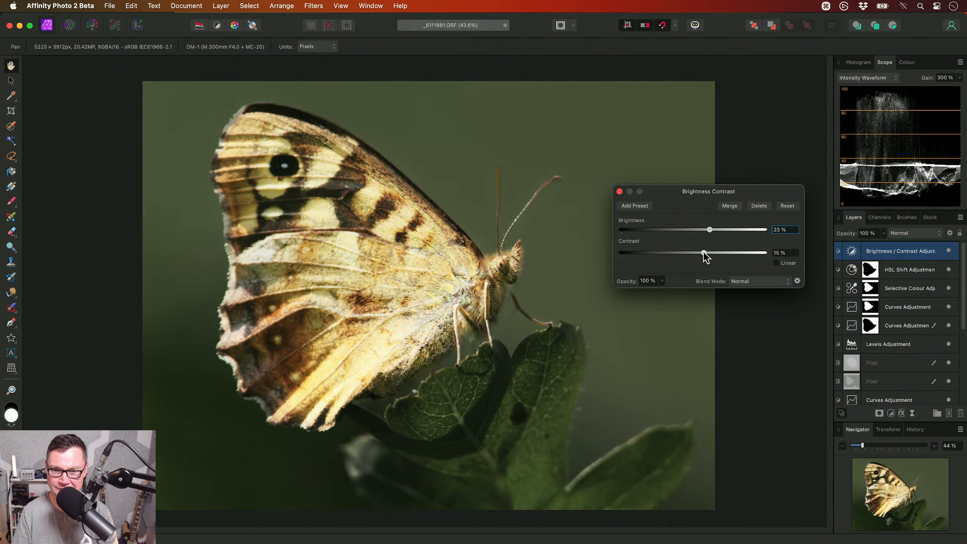
pyautogui.click(620, 191)
# - Paint black over the butterfly's wing and body to mask out the Brightness / Contrast adjustment, using soft brushes about 2084 px and 751 px wide
pyautogui.press('b')
pyautogui.moveTo(397, 284); pyautogui.dragTo(438, 284)
pyautogui.press('x')
pyautogui.moveTo(364, 274); pyautogui.dragTo(436, 284)
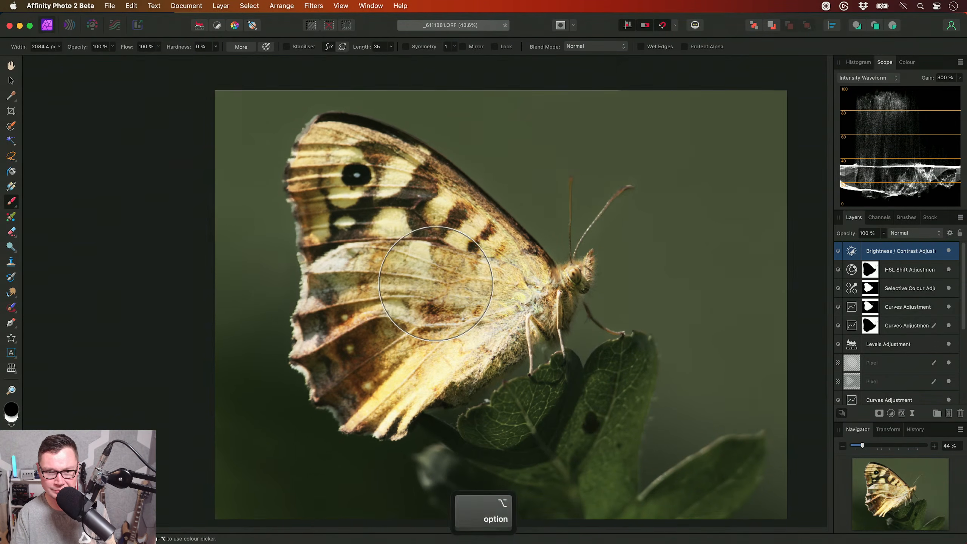
pyautogui.scroll(2, 435, 283)
pyautogui.moveTo(381, 249)
pyautogui.mouseDown()
pyautogui.moveTo(424, 233)
pyautogui.moveTo(521, 262)
pyautogui.moveTo(510, 320)
pyautogui.moveTo(377, 369)
pyautogui.moveTo(391, 239)
pyautogui.moveTo(343, 213)
pyautogui.moveTo(335, 331)
pyautogui.mouseUp()
pyautogui.press('[')
pyautogui.press('[')
pyautogui.press('[')
pyautogui.press(']')
pyautogui.press('[')
pyautogui.press('[')
pyautogui.press('[')
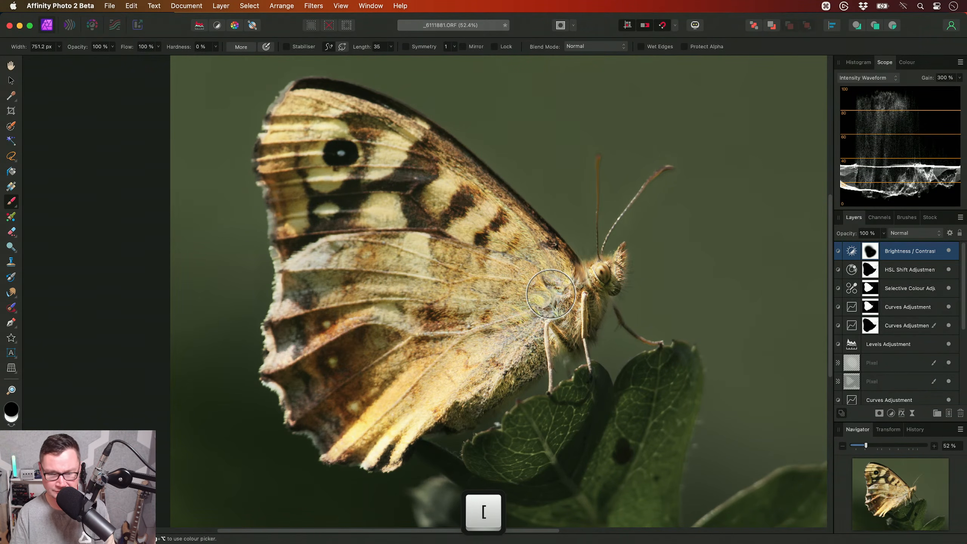
pyautogui.press('h')
pyautogui.moveTo(550, 294); pyautogui.dragTo(481, 307)
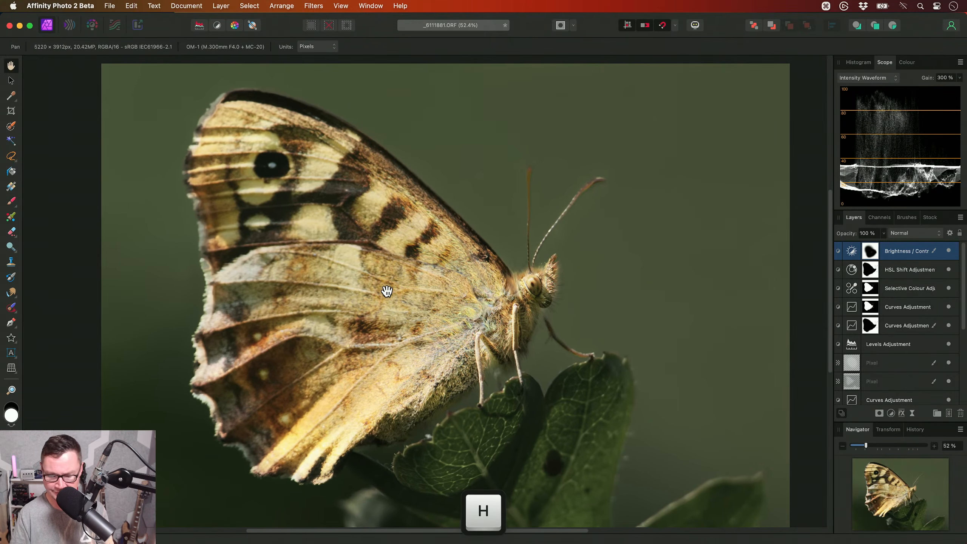
pyautogui.scroll(-3, 455, 287)
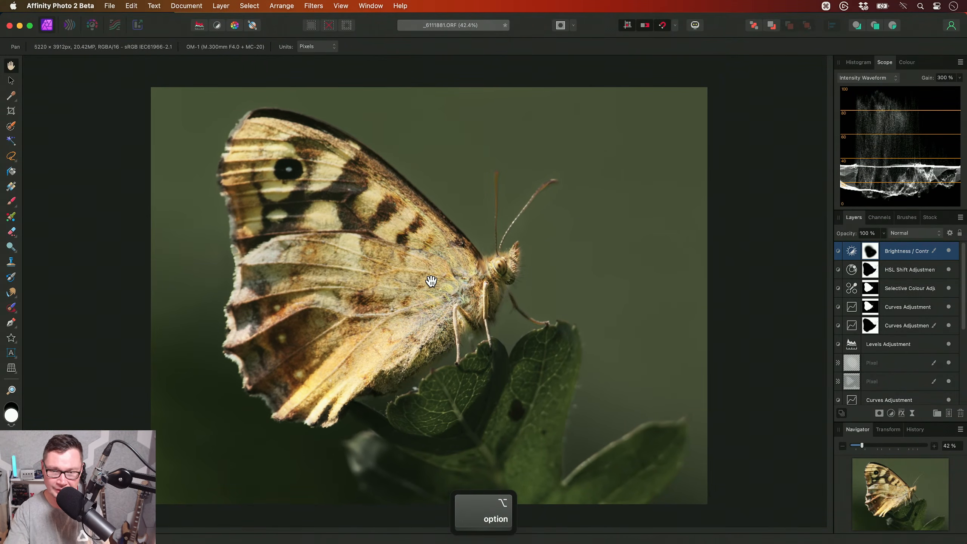
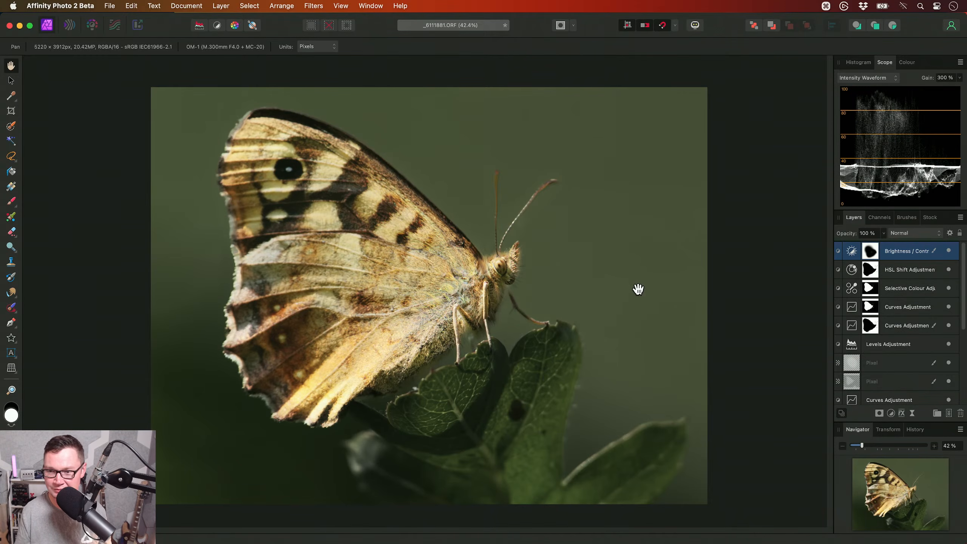
pyautogui.click(879, 414)
pyautogui.click(838, 255)
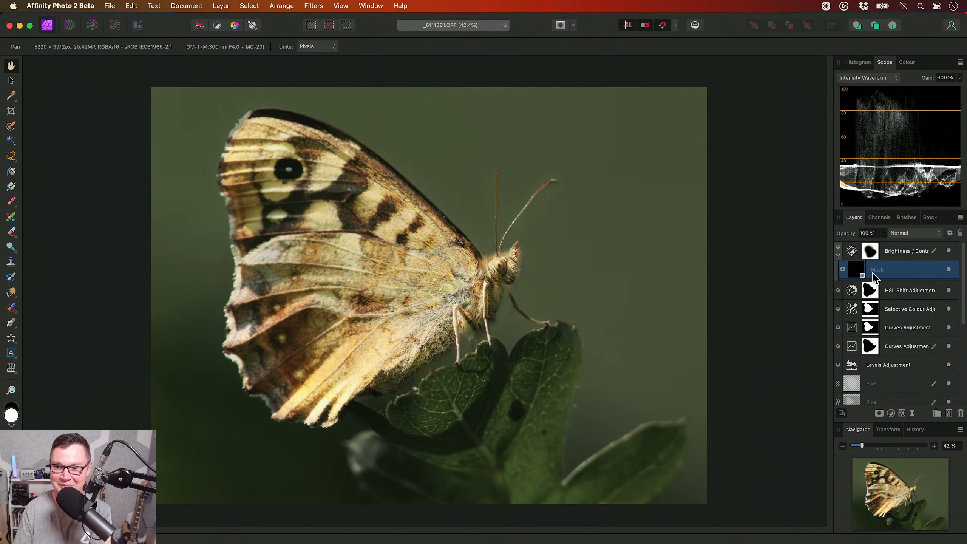
pyautogui.press('BackSpace')
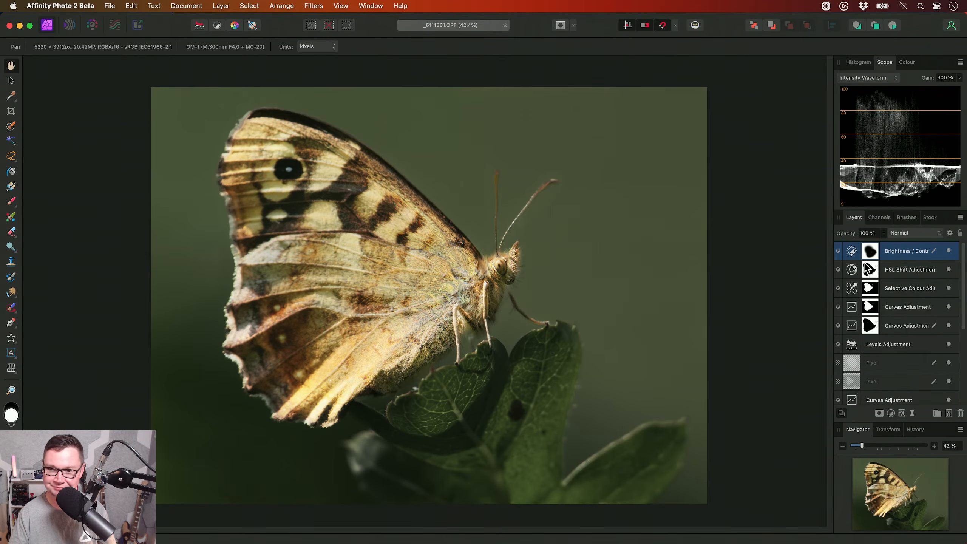
# - Apply the Bandpass Sharpening (Micro) macro on top of the layer stack and set the resulting group's opacity to 80%
pyautogui.hotkey('ctrl', 'shift', 'l')
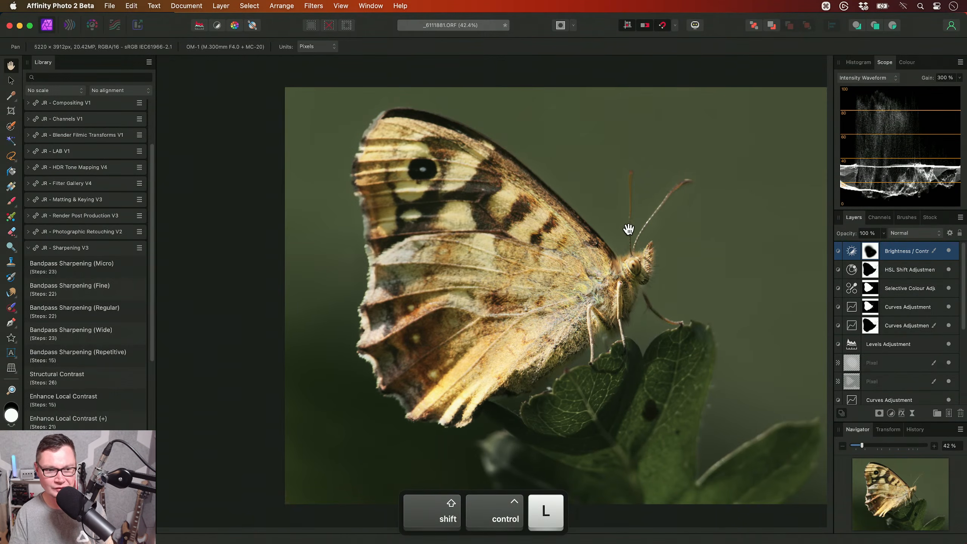
pyautogui.scroll(5, 488, 222)
pyautogui.click(124, 271)
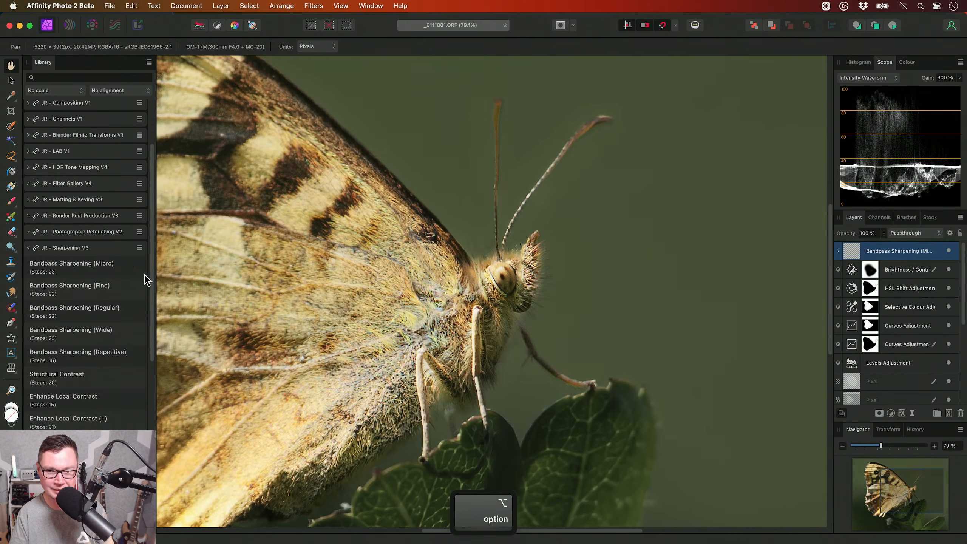
pyautogui.moveTo(442, 317); pyautogui.dragTo(498, 316)
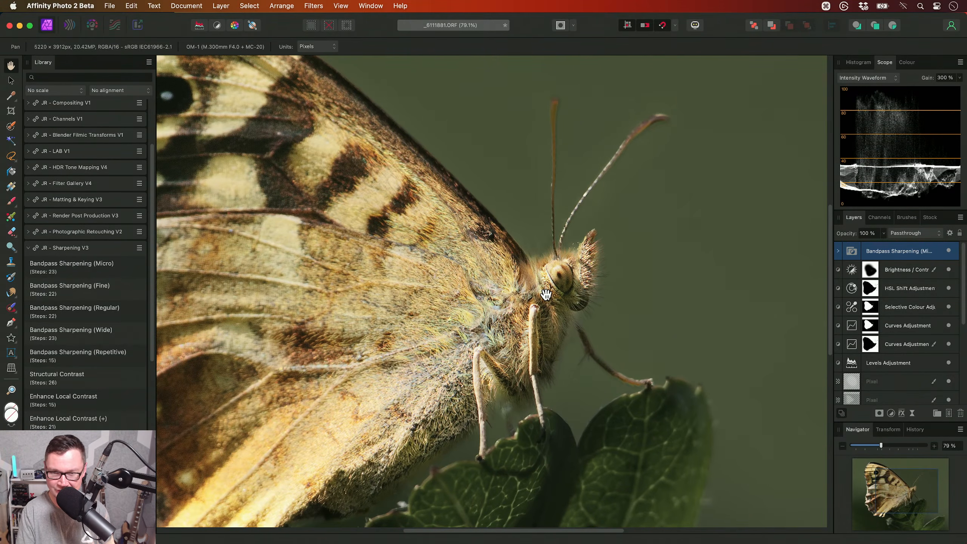
pyautogui.press('8')
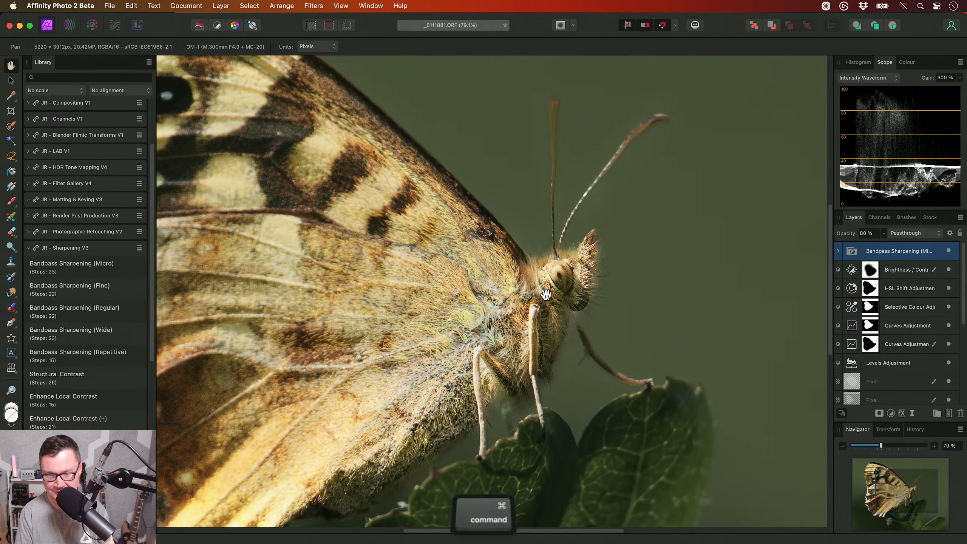
pyautogui.press('super+0')
pyautogui.press('shift+super+l')
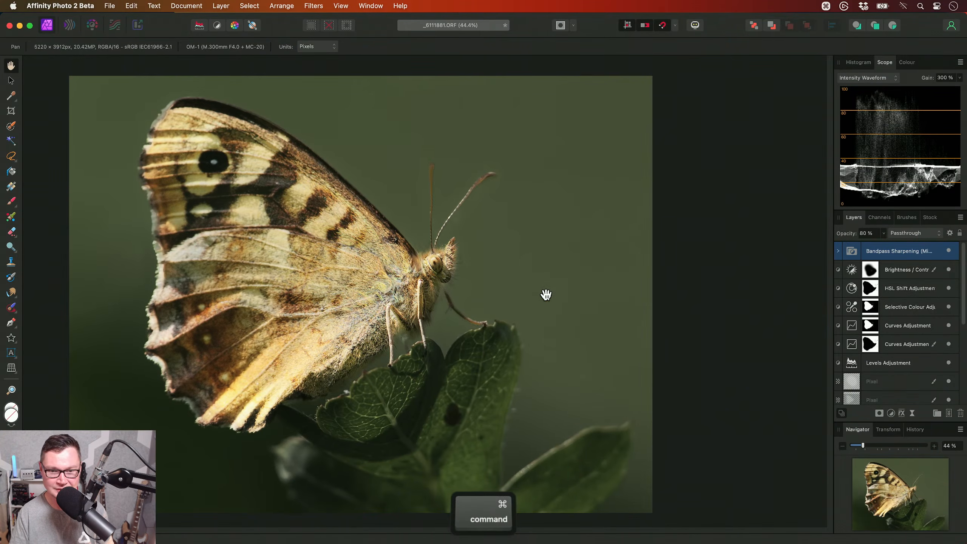
# - Save the butterfly photo as an Affinity document and close it
pyautogui.press('super+s')
pyautogui.press('Return')
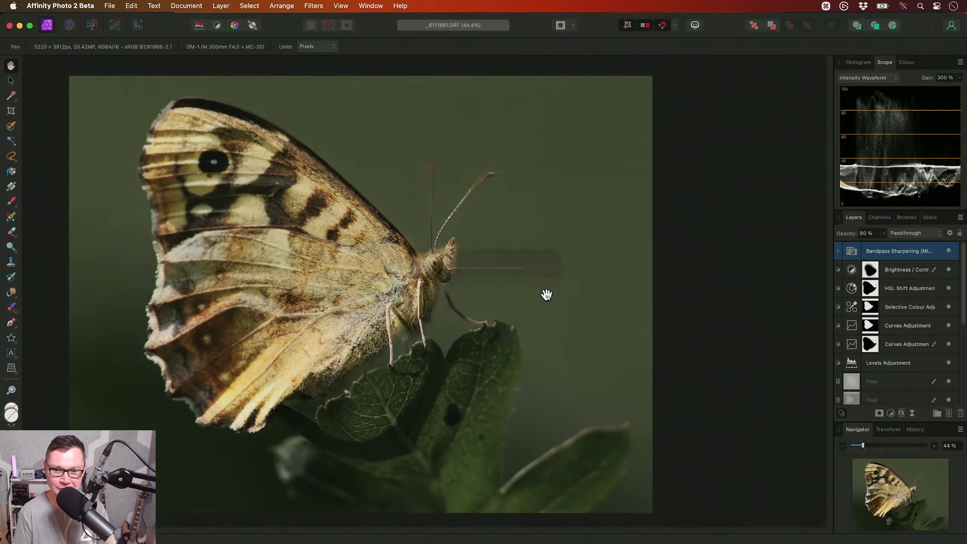
pyautogui.press('super+w')
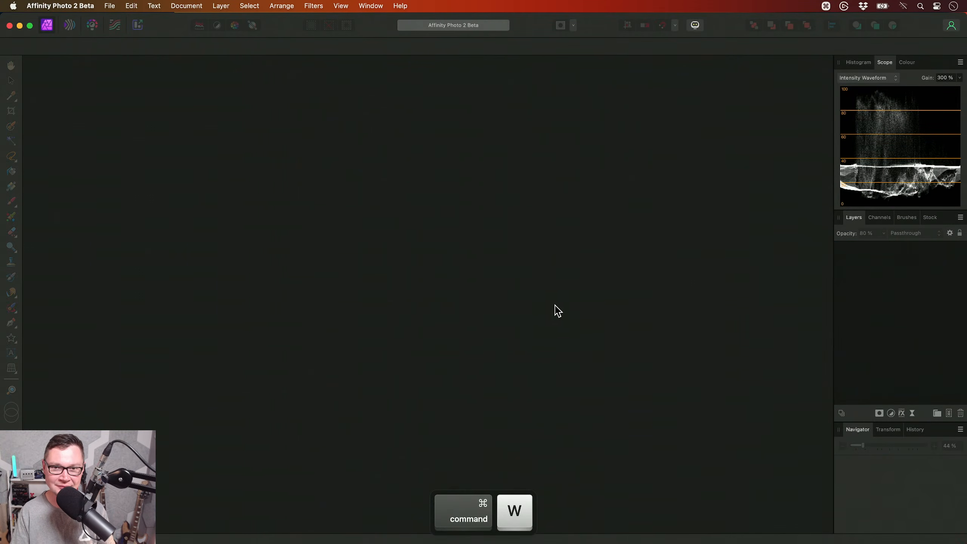
# - Switch to Finder and preview the bracketed TIFF exposures in the HDR Snowdonia folder one after another
pyautogui.press('super+Tab')
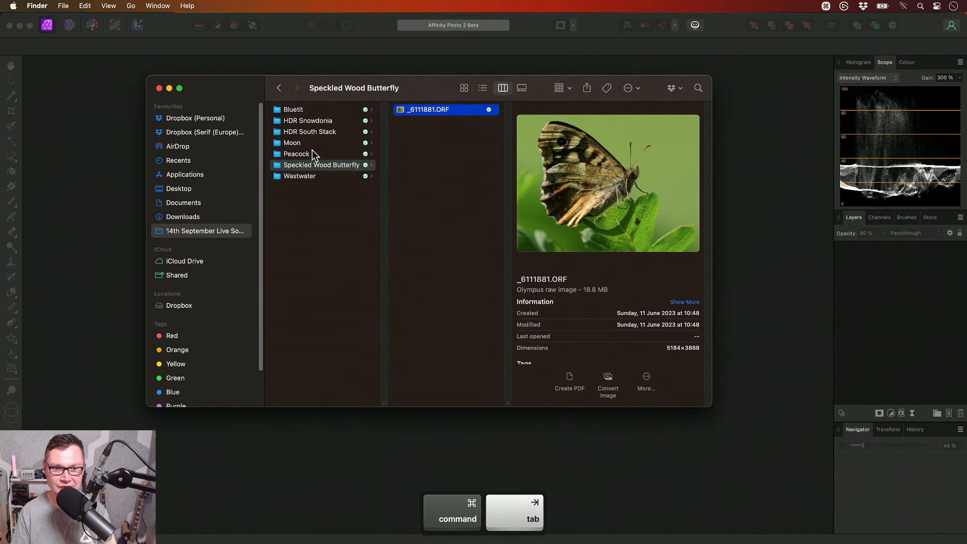
pyautogui.click(319, 133)
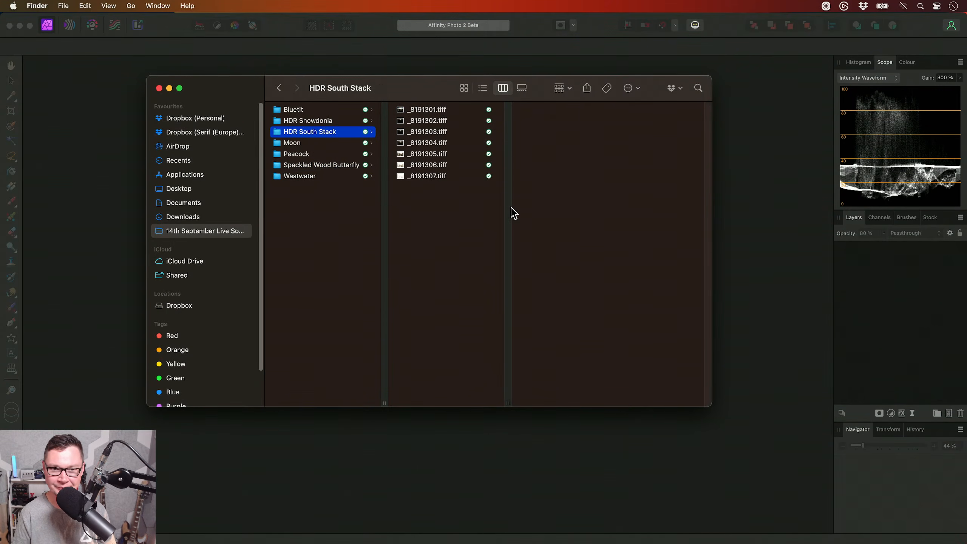
pyautogui.press('Up')
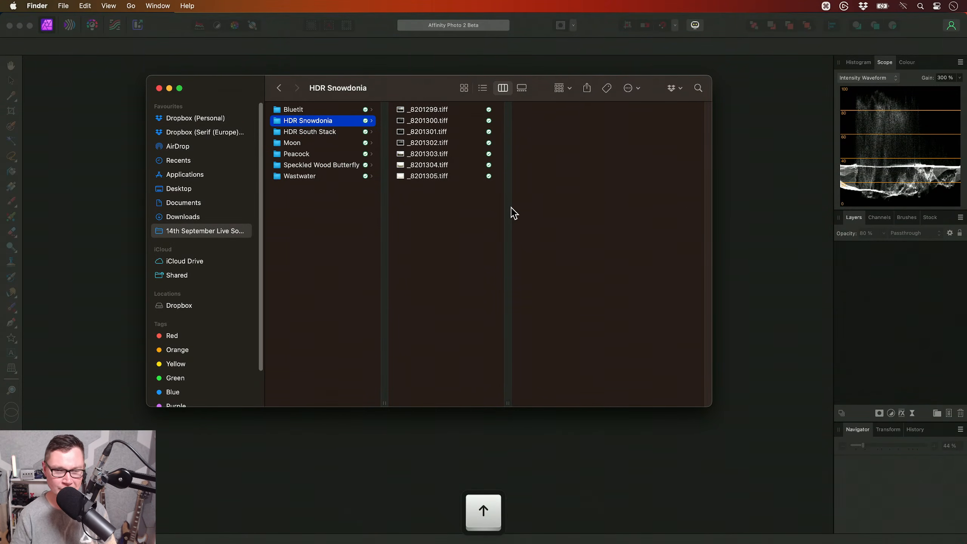
pyautogui.press('Right')
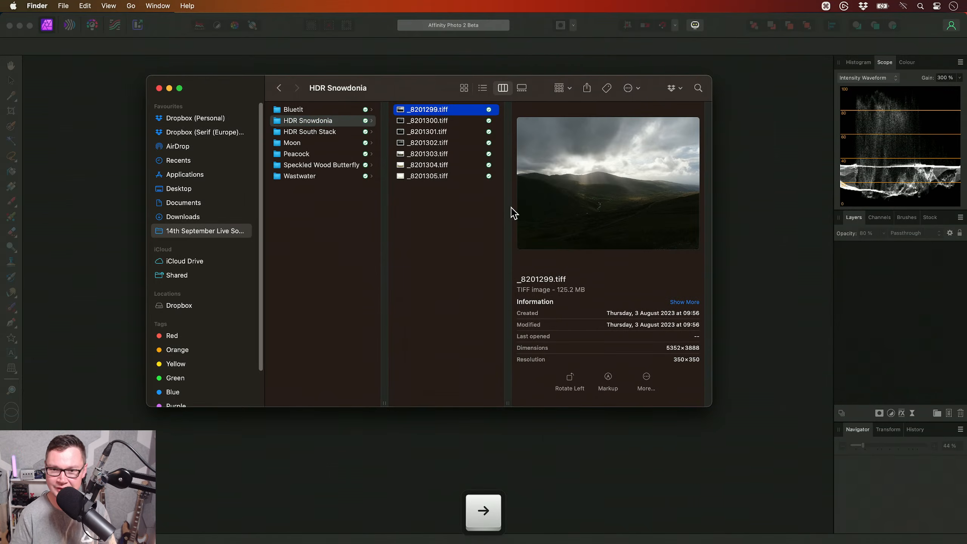
pyautogui.press('space')
pyautogui.press('Down')
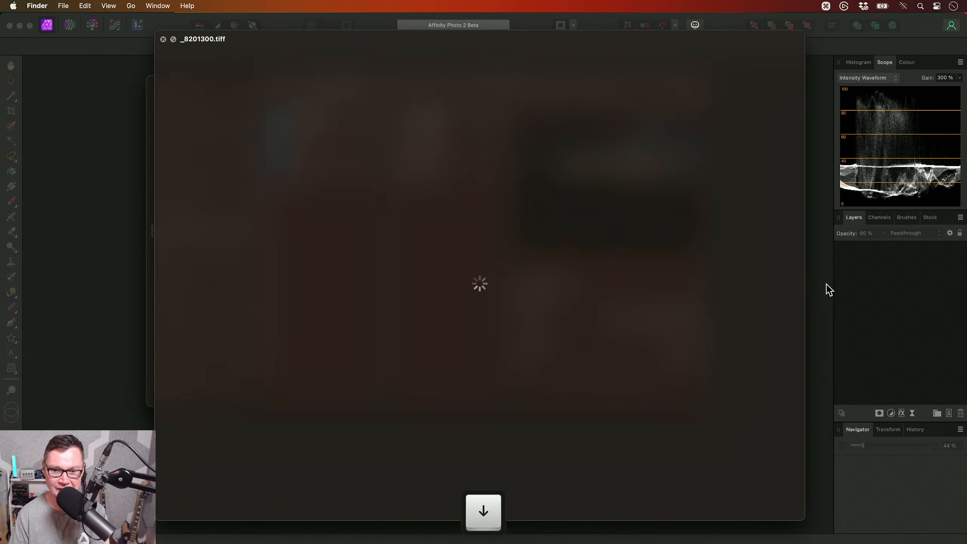
pyautogui.press('Down')
pyautogui.press('Down')
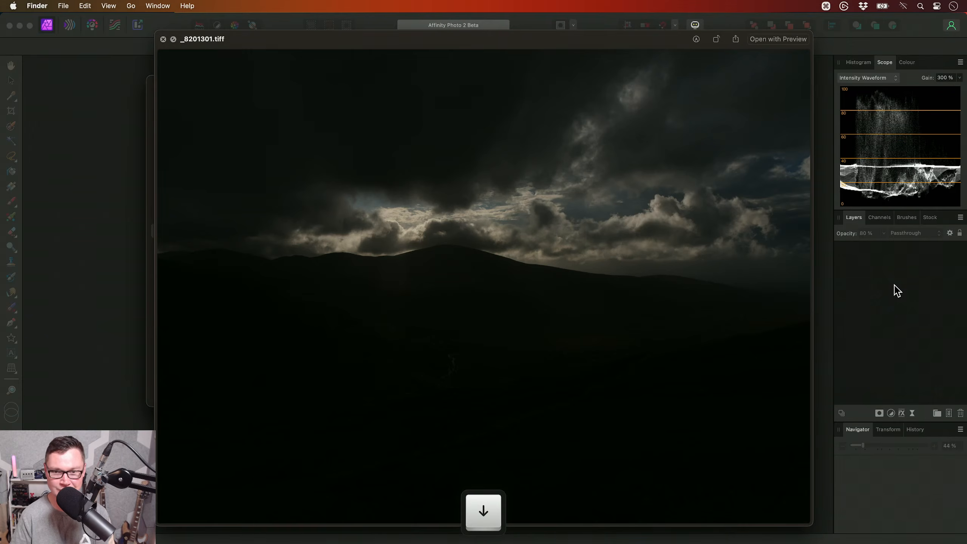
pyautogui.press('Down')
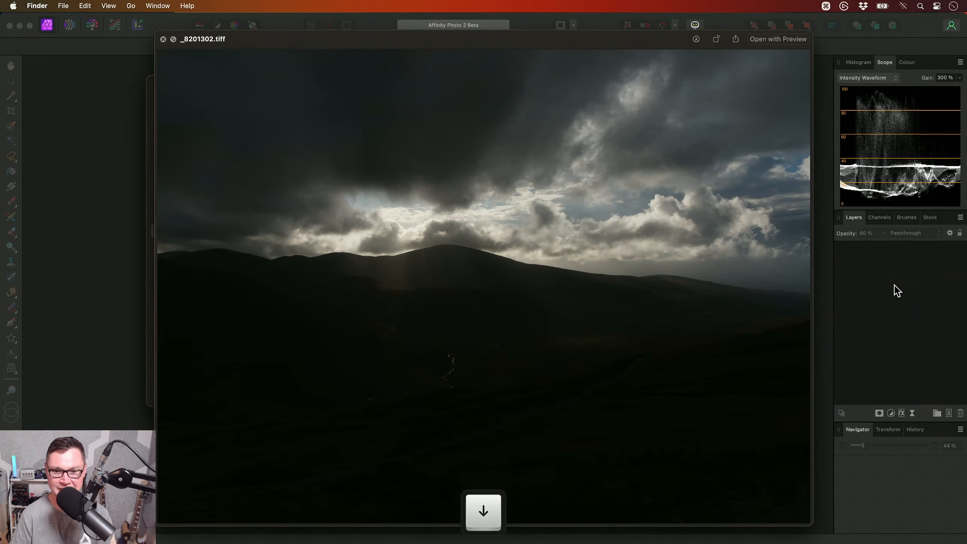
pyautogui.press('Down')
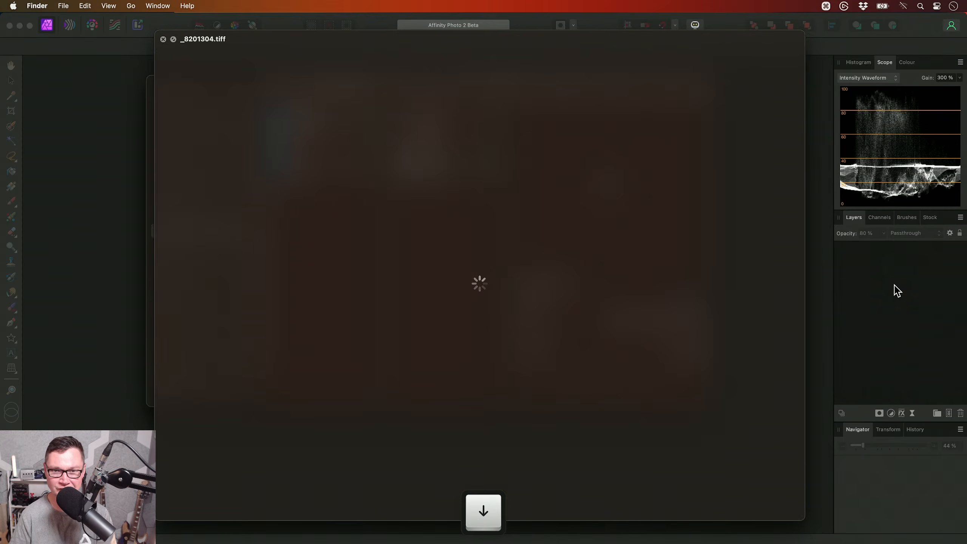
pyautogui.press('Down')
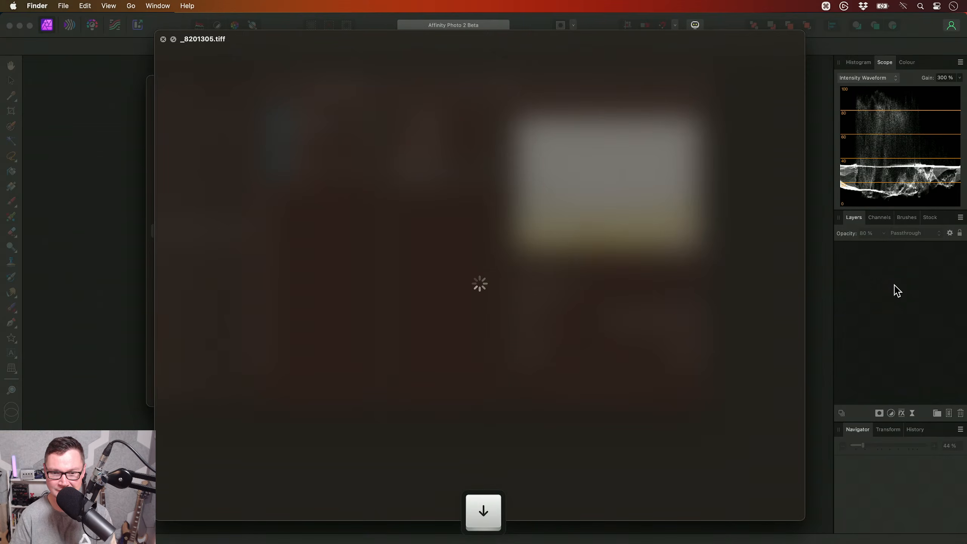
pyautogui.press('space')
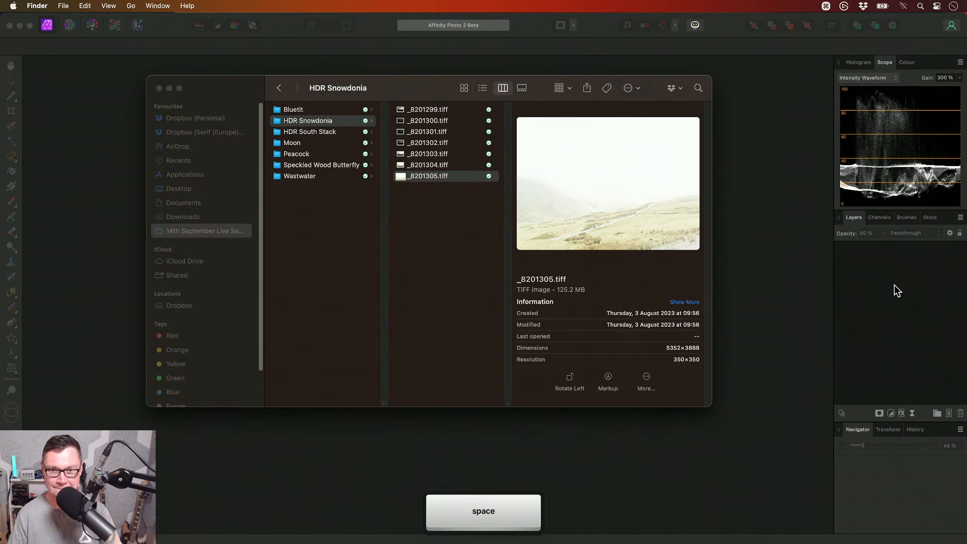
# - Switch back to Affinity Photo, start a new HDR merge and add _8201299.tiff through _8201305.tiff from the HDR Snowdonia folder
pyautogui.click(415, 60)
pyautogui.click(109, 6)
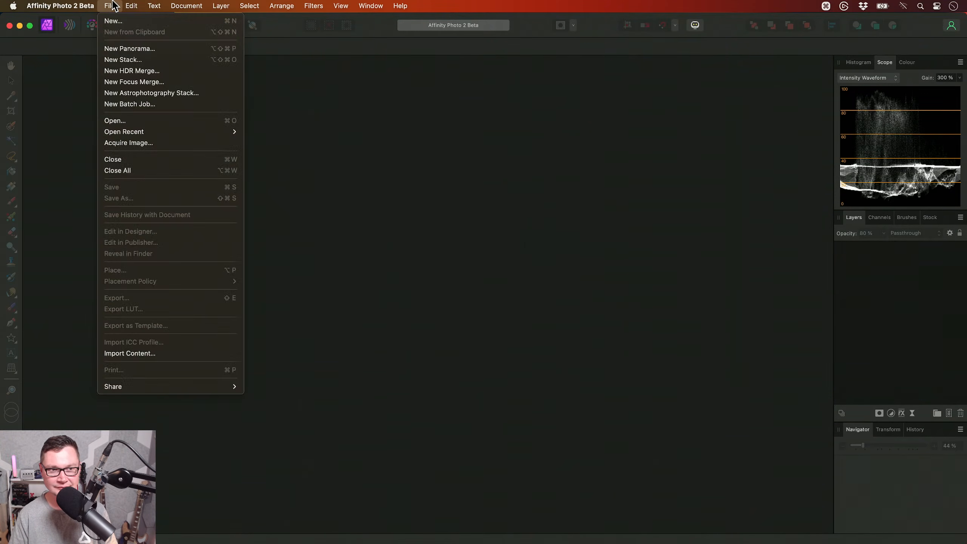
pyautogui.click(125, 71)
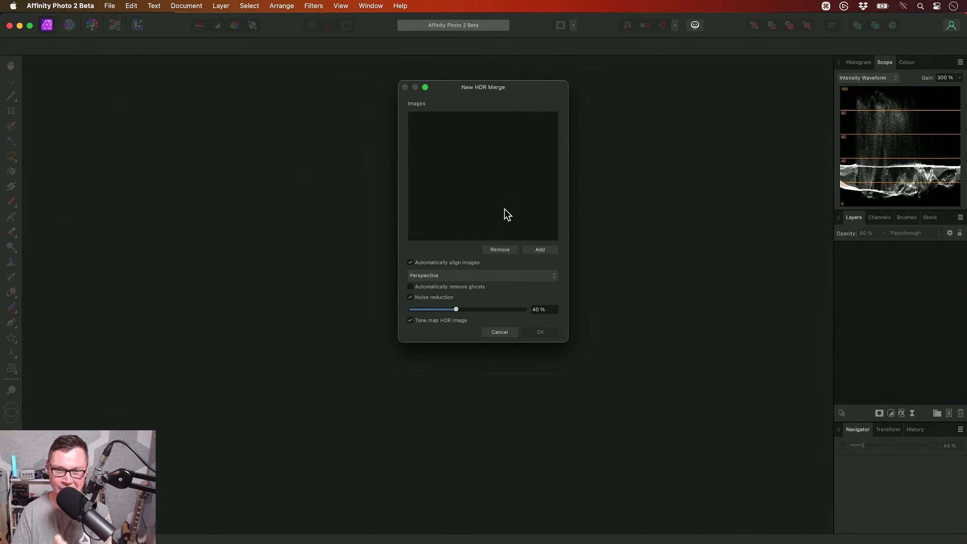
pyautogui.click(538, 250)
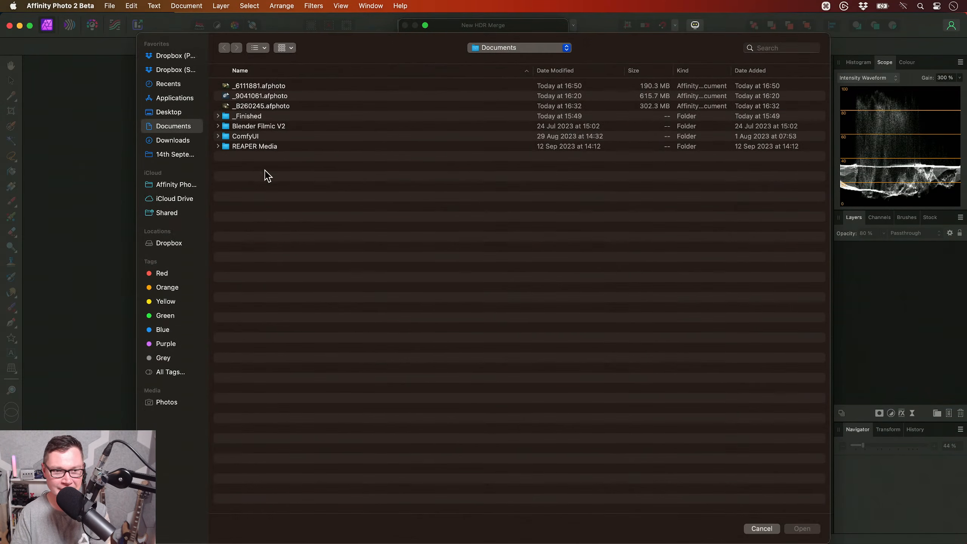
pyautogui.click(186, 155)
pyautogui.doubleClick(274, 96)
pyautogui.click(274, 85)
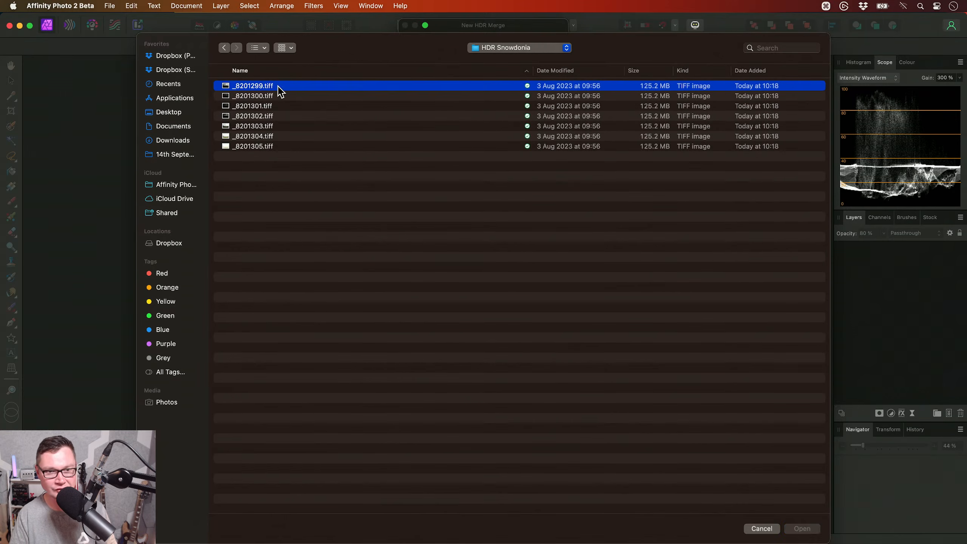
pyautogui.keyDown('shift'); pyautogui.click(280, 147); pyautogui.keyUp('shift')
pyautogui.press('Return')
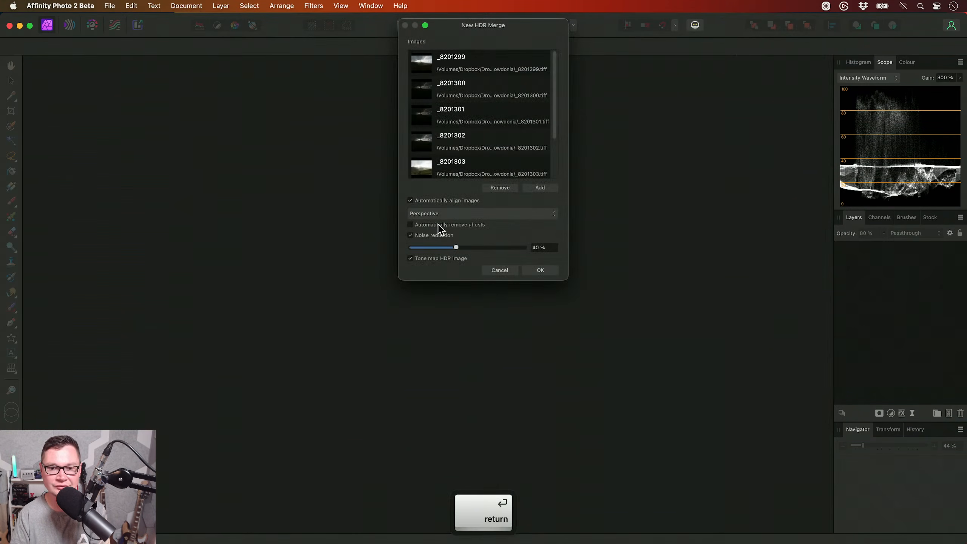
# - Merge the exposures with noise reduction and HDR tone mapping turned off, and dismiss the clone sources by switching to the Pan tool
pyautogui.click(441, 236)
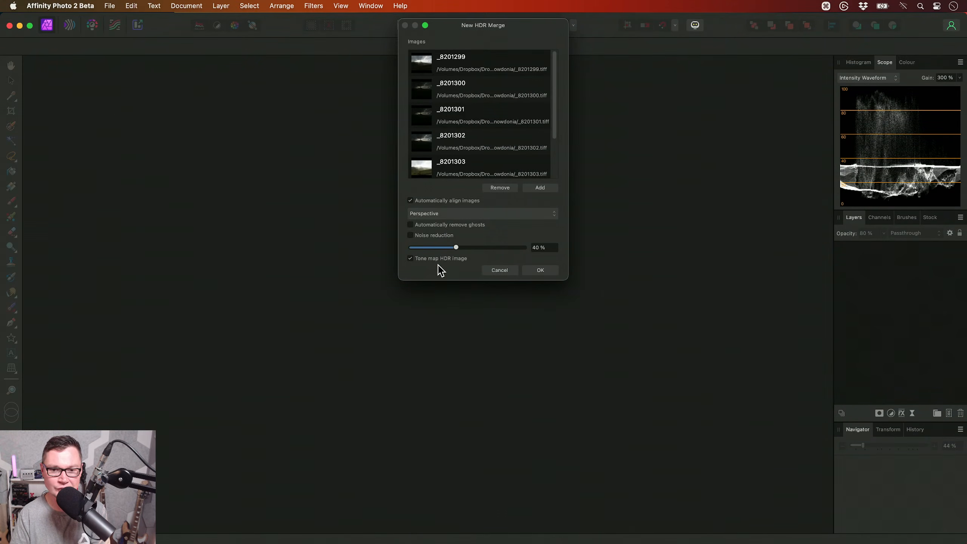
pyautogui.click(426, 257)
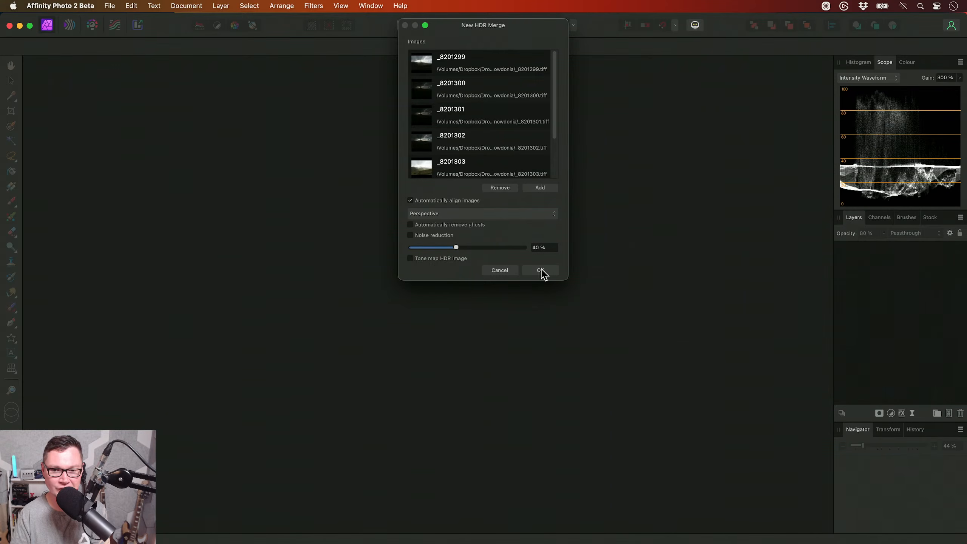
pyautogui.click(540, 270)
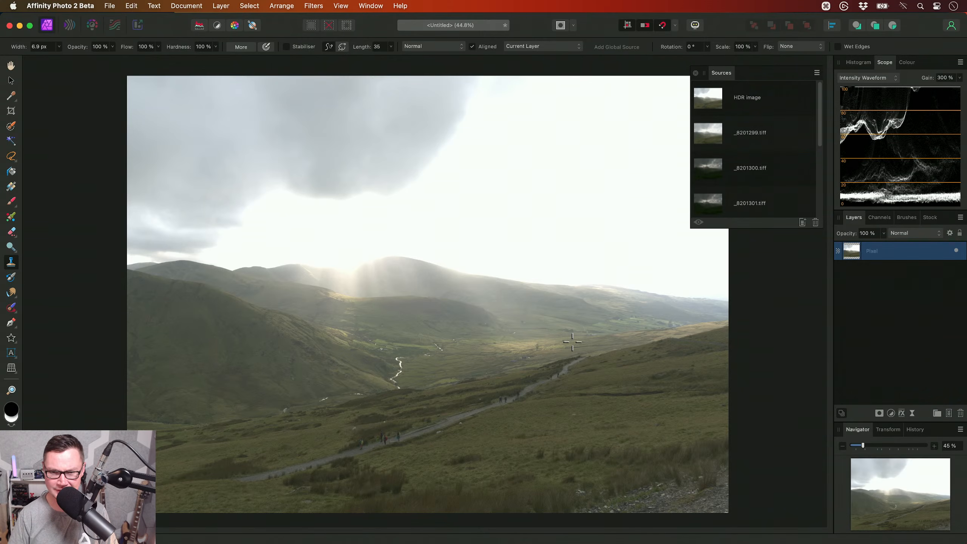
pyautogui.press('h')
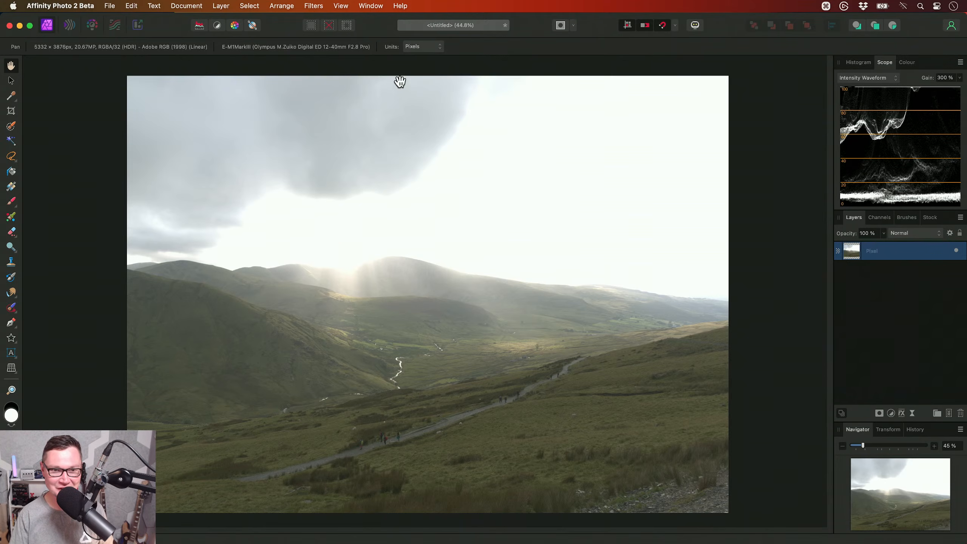
# - Display the 32-bit Preview settings for the merged HDR image
pyautogui.click(370, 6)
pyautogui.click(399, 148)
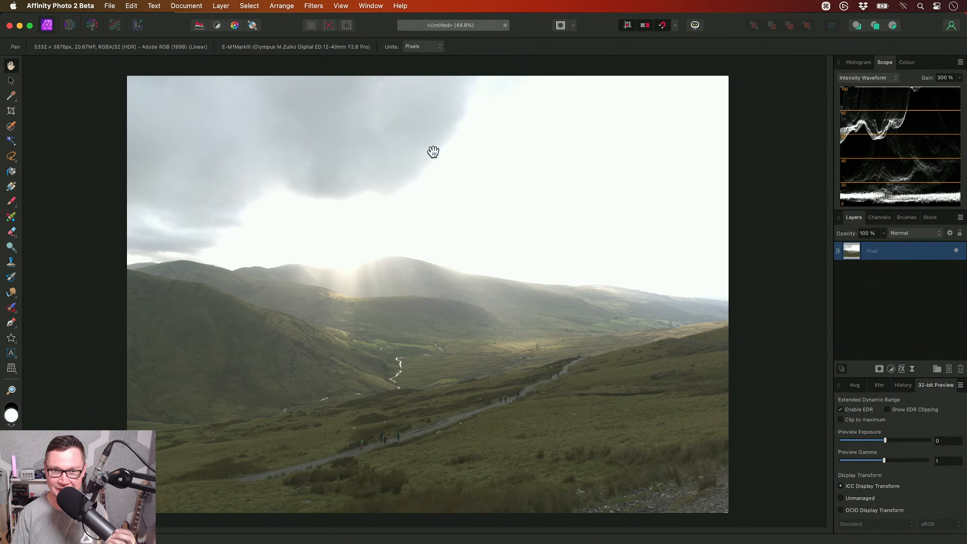
pyautogui.click(380, 5)
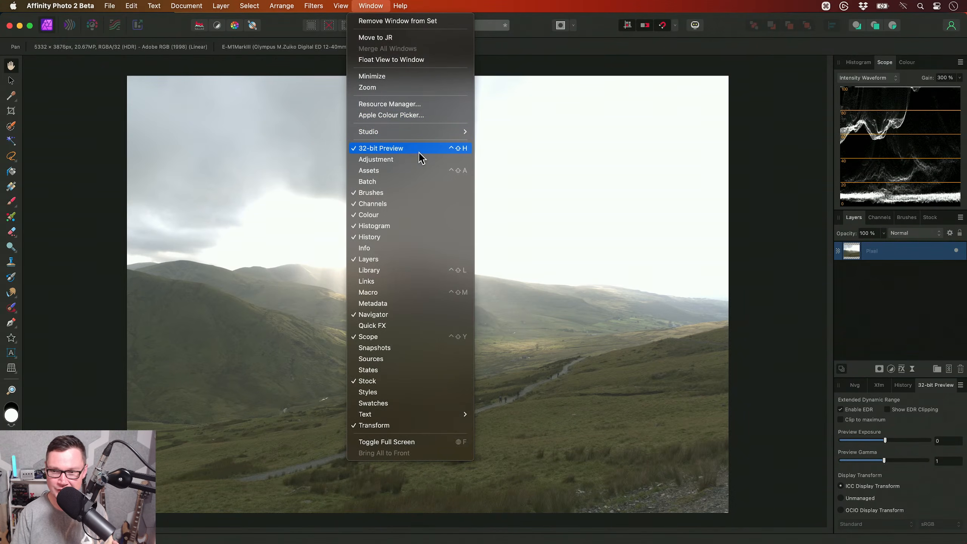
pyautogui.click(578, 289)
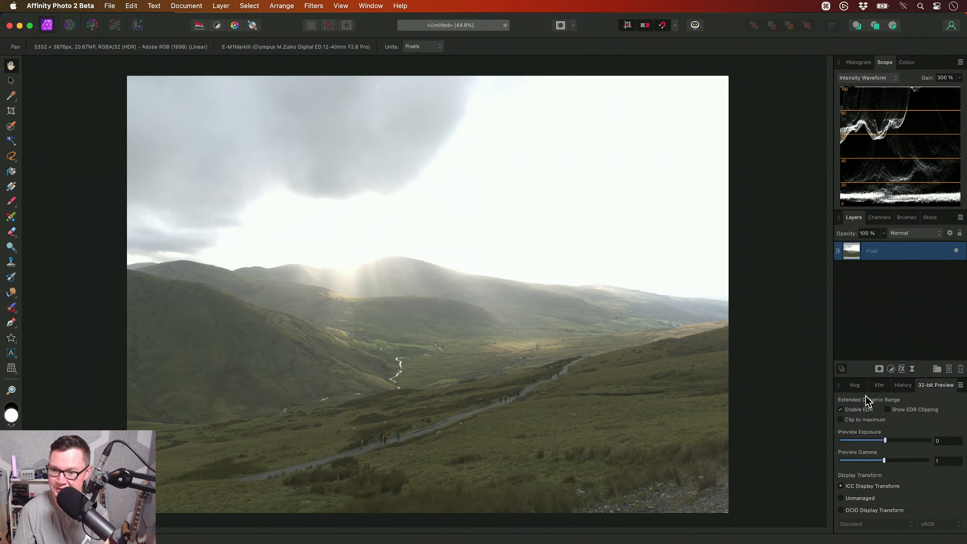
# - Compare the merged image with EDR display turned off and on, leaving it enabled
pyautogui.click(858, 409)
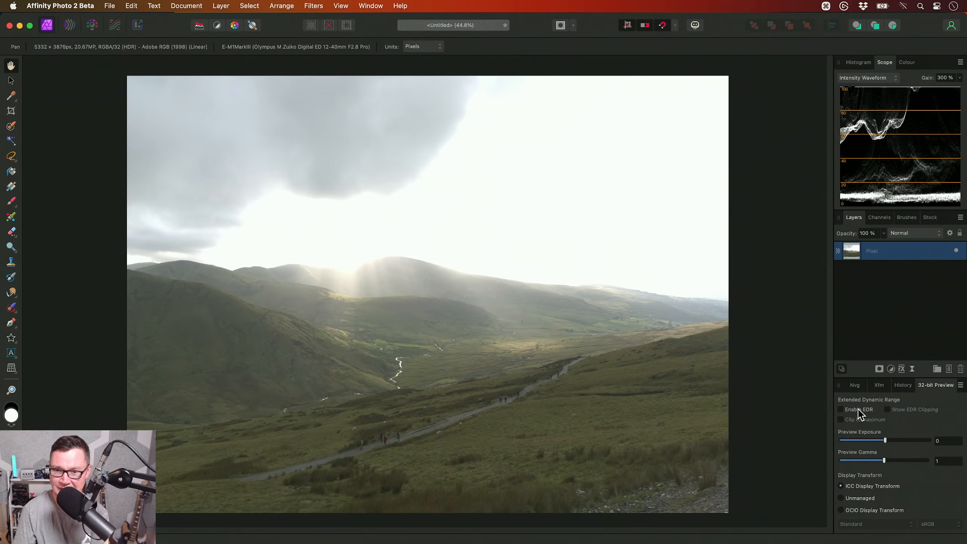
pyautogui.click(859, 410)
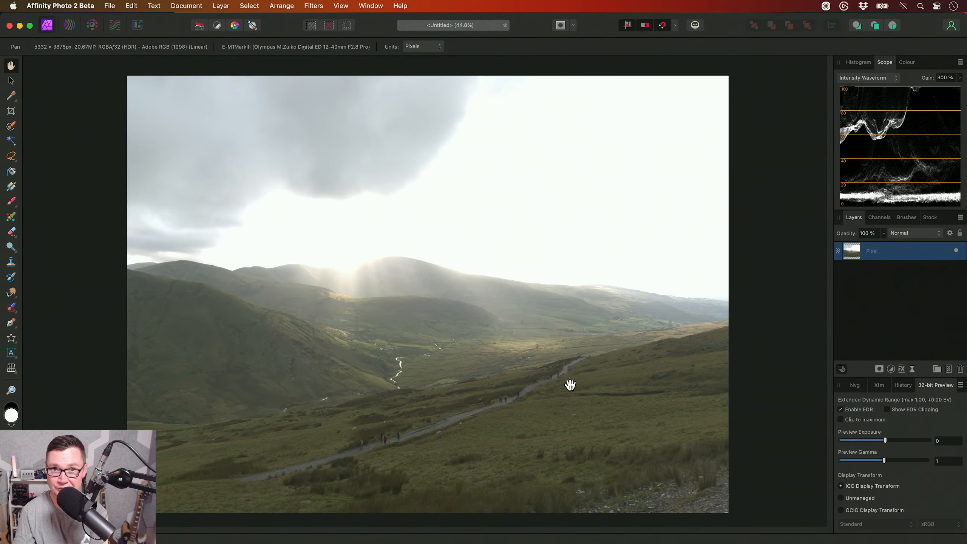
pyautogui.click(846, 409)
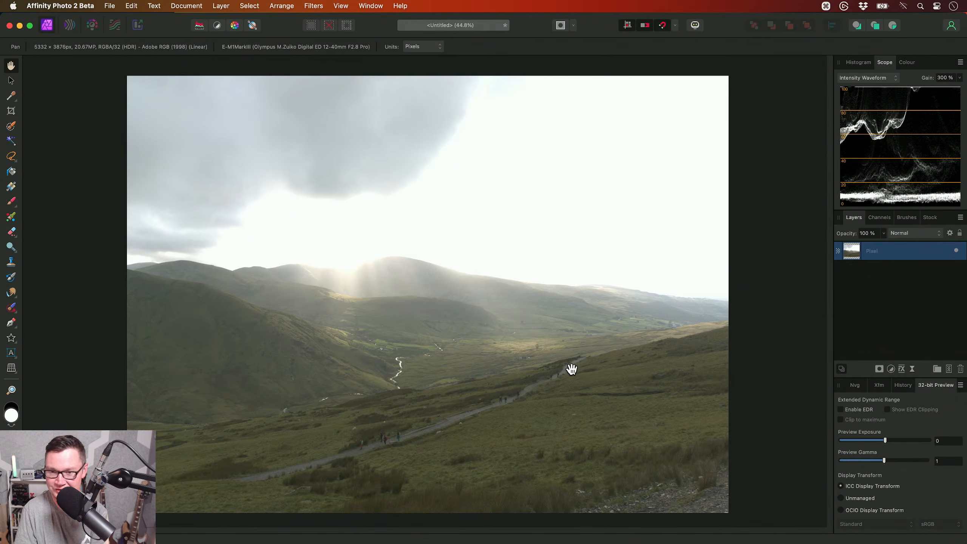
pyautogui.click(861, 411)
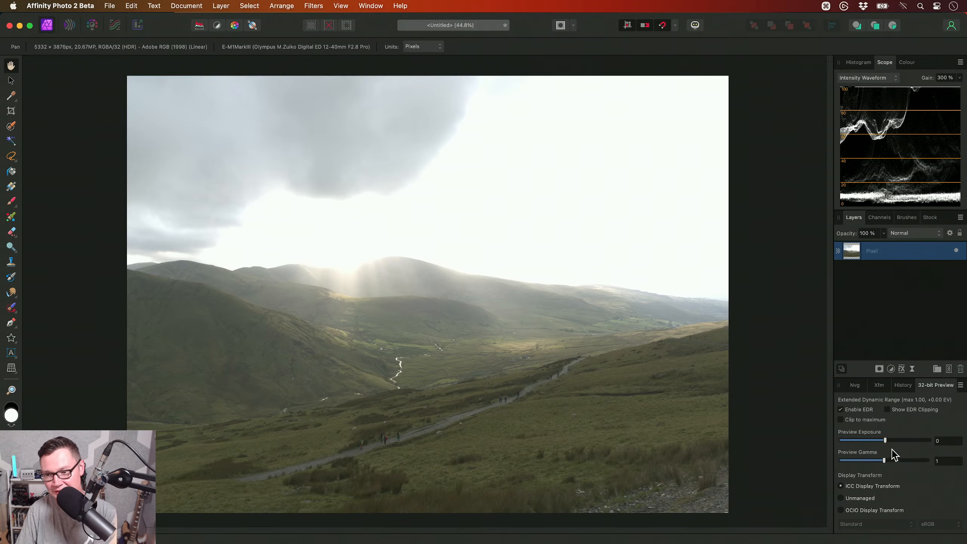
# - Inspect the sky highlights at a preview exposure of -3.522, return the preview exposure to 0, and disable EDR display
pyautogui.moveTo(884, 441); pyautogui.dragTo(860, 445)
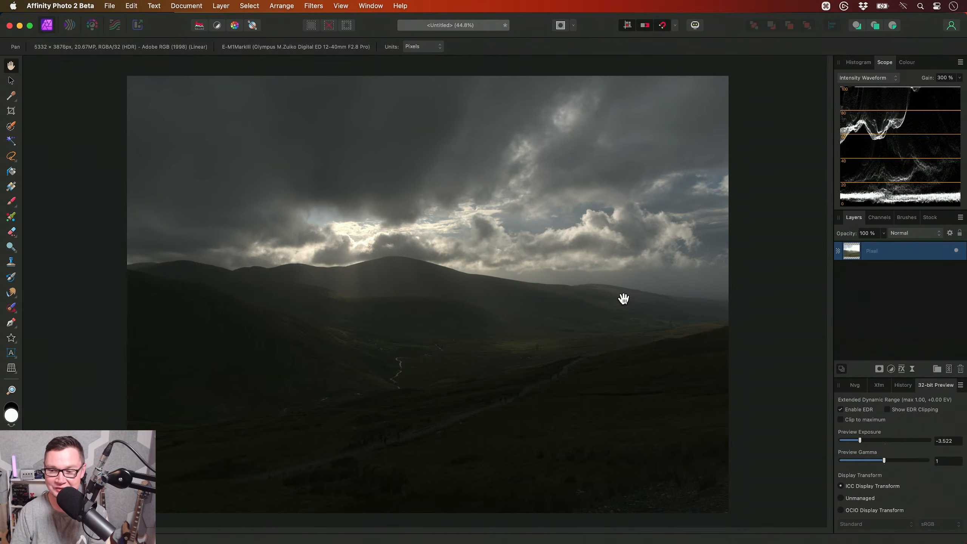
pyautogui.moveTo(863, 442); pyautogui.dragTo(884, 446)
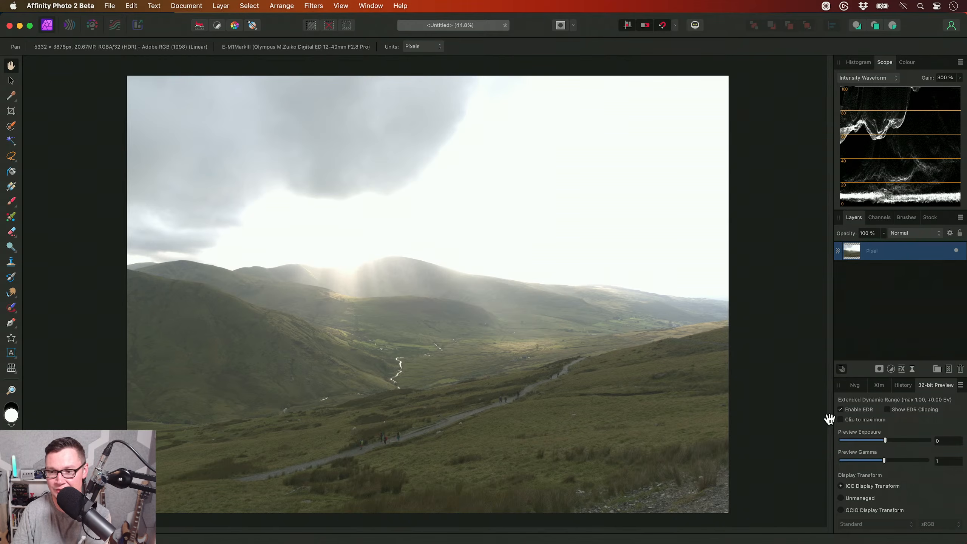
pyautogui.click(864, 410)
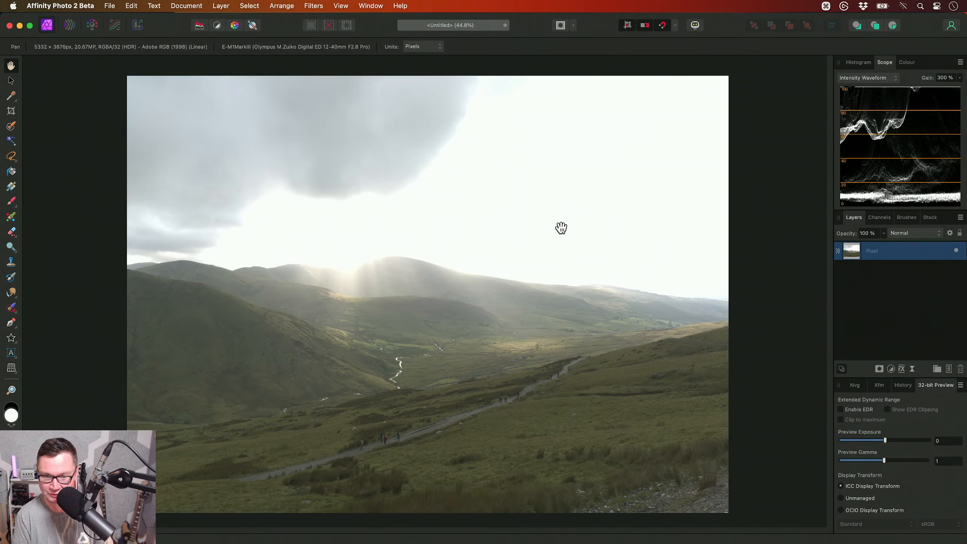
# - Show the macro library, expand the JR - HDR Tone Mapping V4 category, and shift the image clear of the macro list
pyautogui.hotkey('ctrl', 'shift', 'l')
pyautogui.moveTo(561, 225); pyautogui.dragTo(452, 227)
pyautogui.click(101, 247)
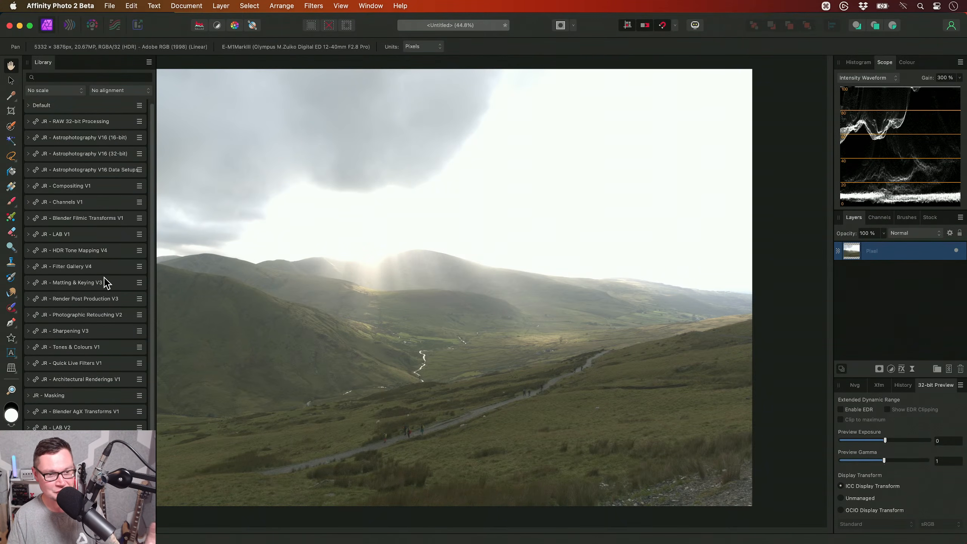
pyautogui.click(101, 252)
pyautogui.scroll(-5, 155, 244)
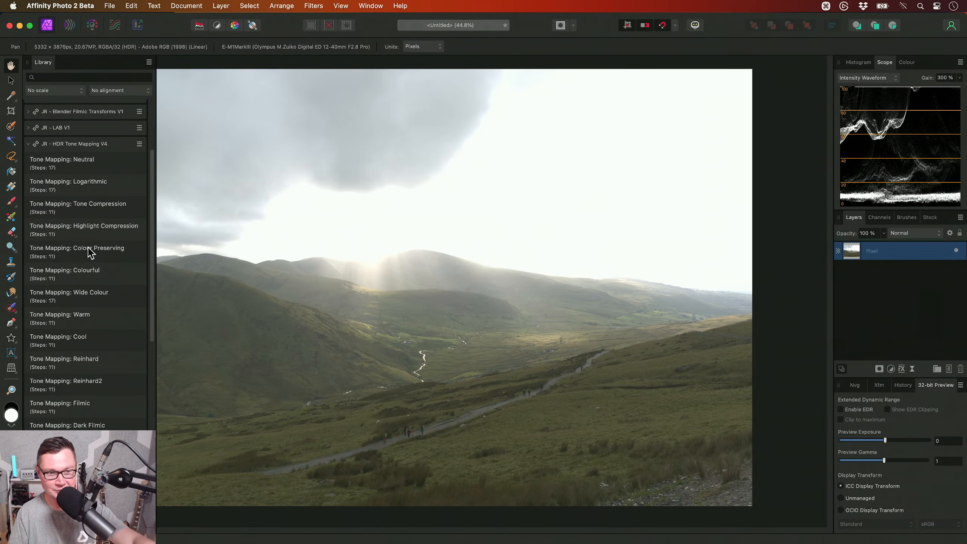
pyautogui.scroll(-1, 102, 267)
pyautogui.scroll(3, 101, 267)
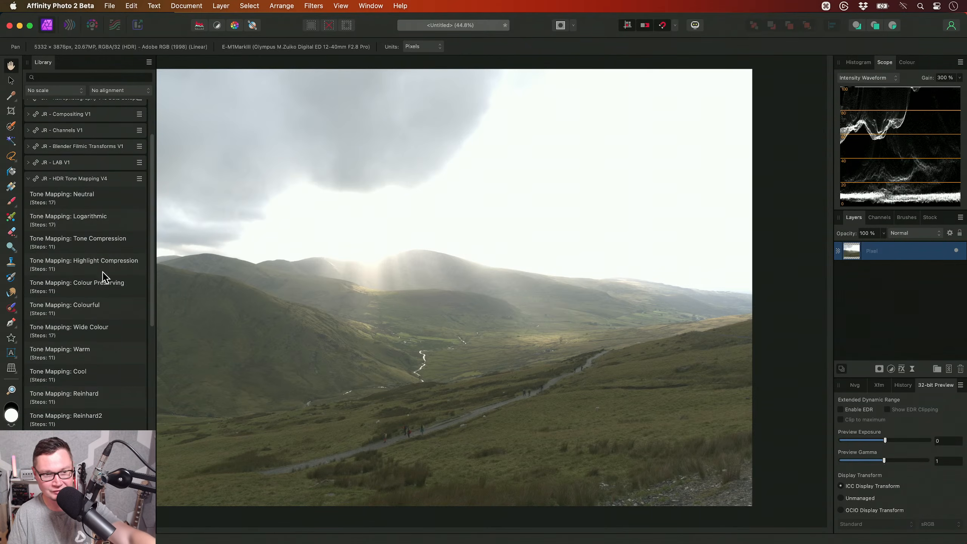
pyautogui.scroll(-1, 84, 291)
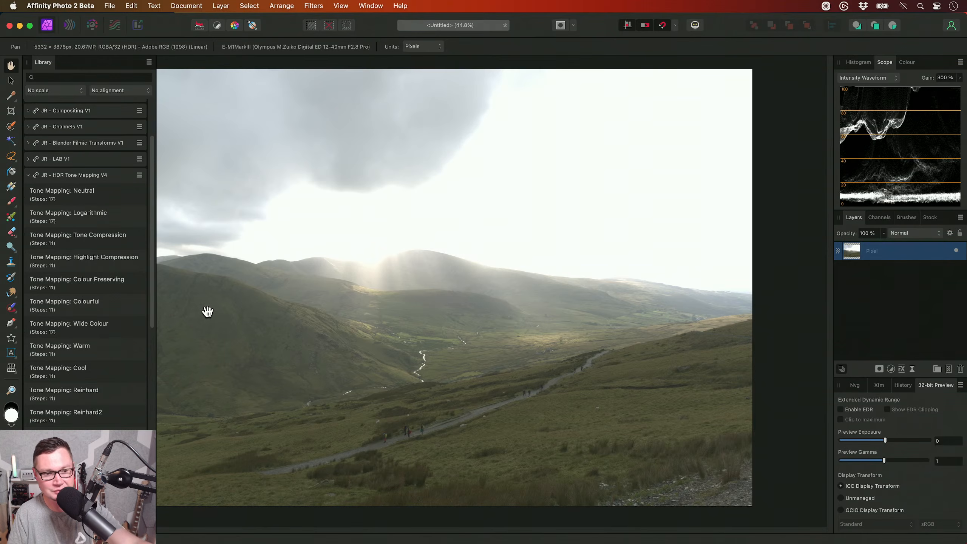
pyautogui.scroll(-1, 328, 329)
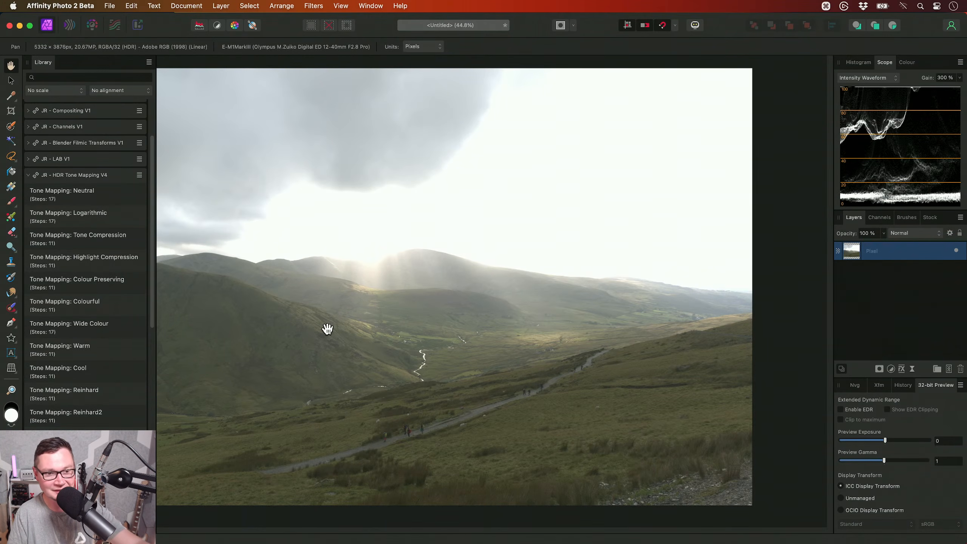
pyautogui.moveTo(309, 328); pyautogui.dragTo(335, 328)
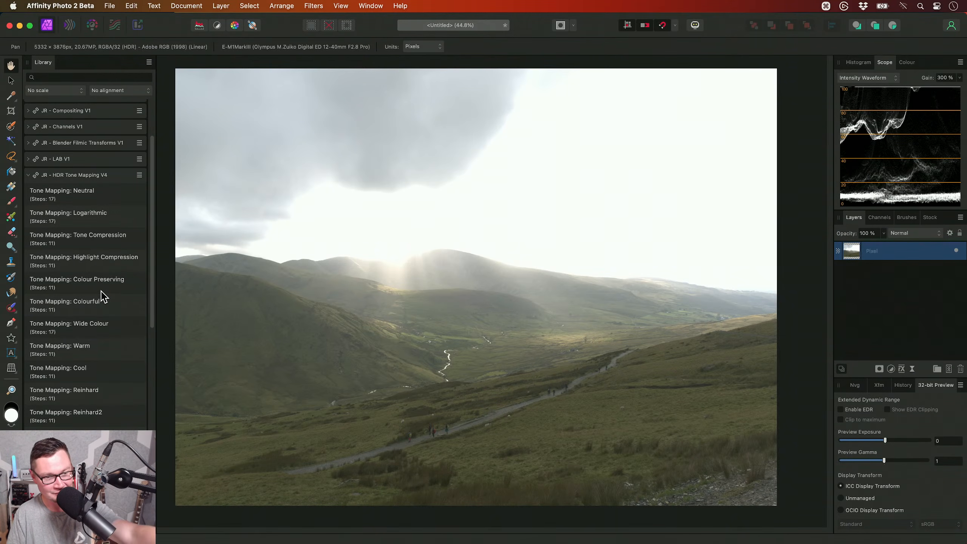
# - Try the Tone Mapping: Neutral macro, compare the image with its group hidden and shown, and delete the group
pyautogui.click(110, 199)
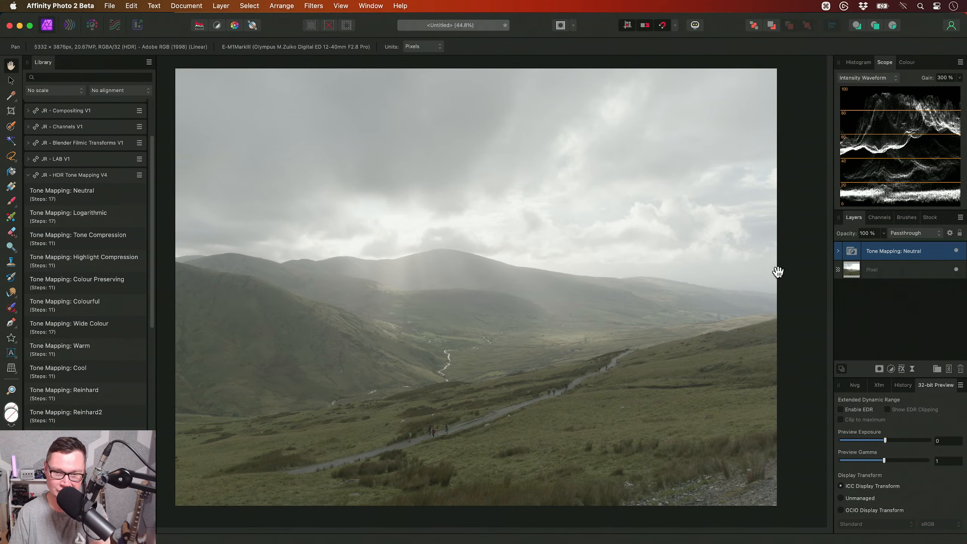
pyautogui.click(955, 251)
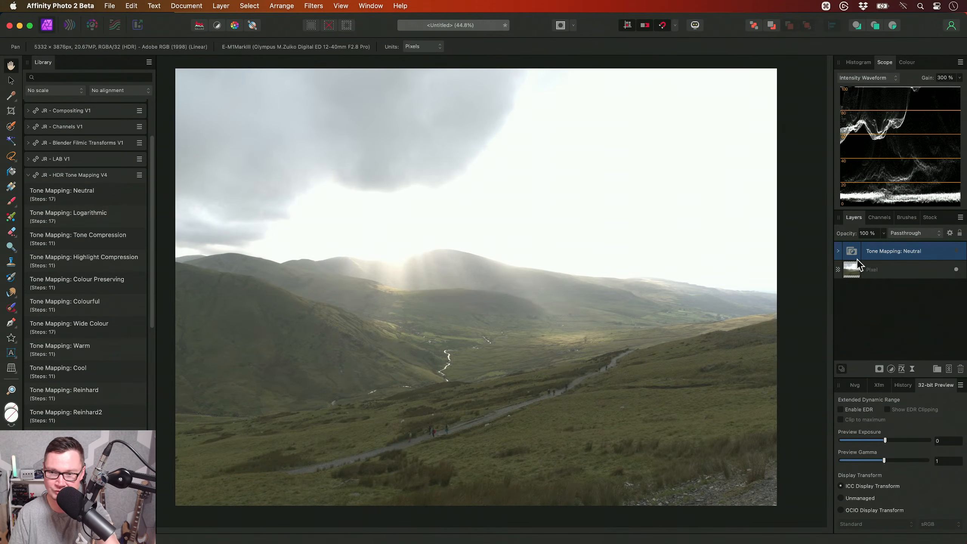
pyautogui.click(955, 250)
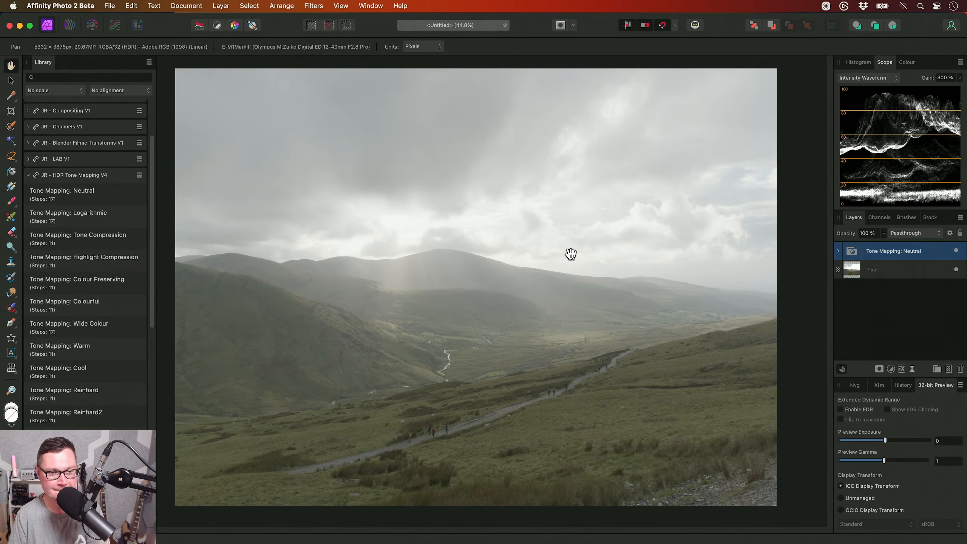
pyautogui.press('Delete')
# - Try the Tone Mapping: Colour Preserving and Wide Colour macros on the merged image, removing each result
pyautogui.click(120, 288)
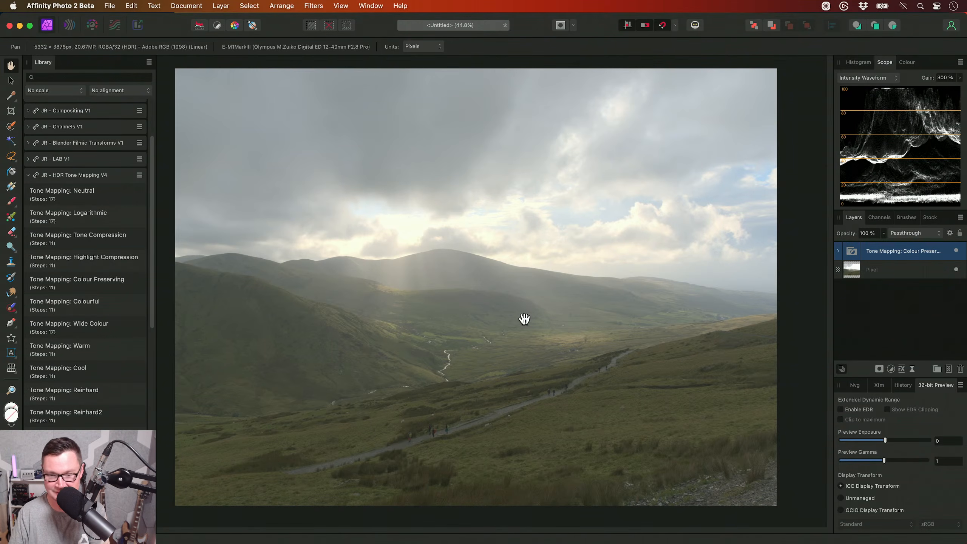
pyautogui.press('Delete')
pyautogui.click(113, 328)
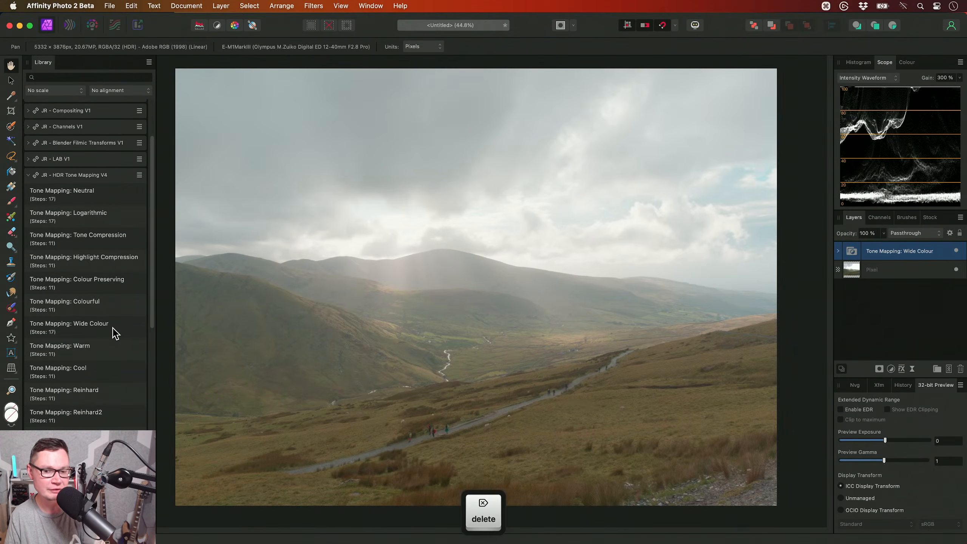
pyautogui.press('super+z')
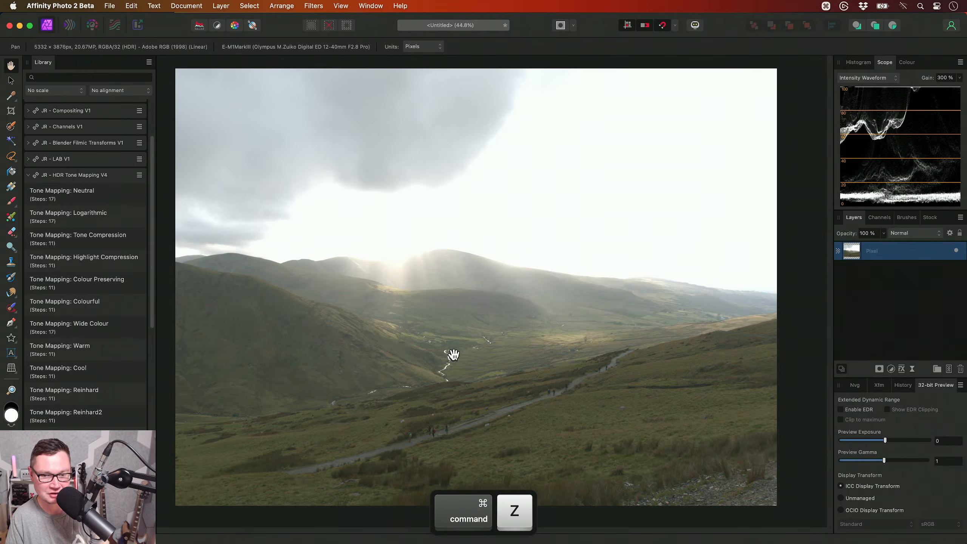
# - Try the Tone Mapping: Reinhard and Reinhard2 macros on the merged image, undoing each one
pyautogui.scroll(-4, 84, 324)
pyautogui.click(92, 317)
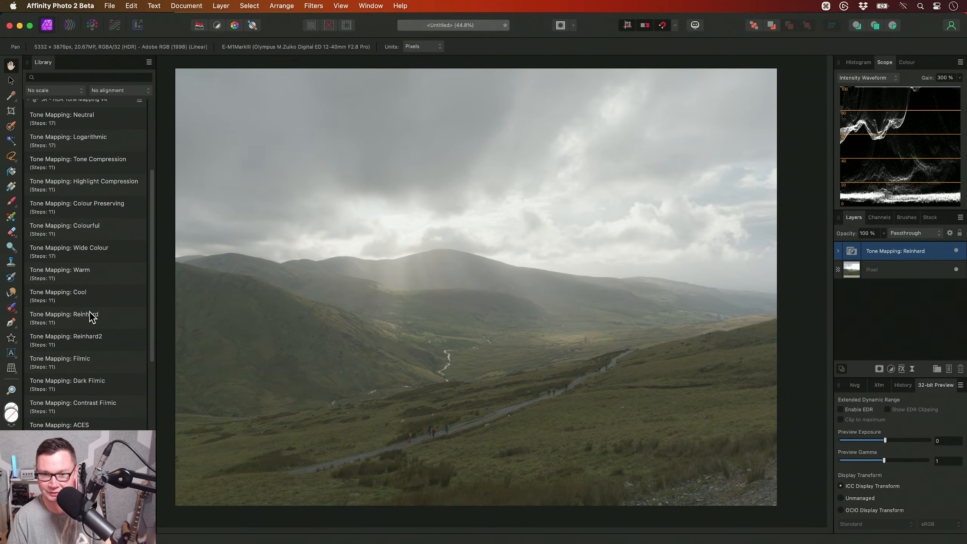
pyautogui.press('super+z')
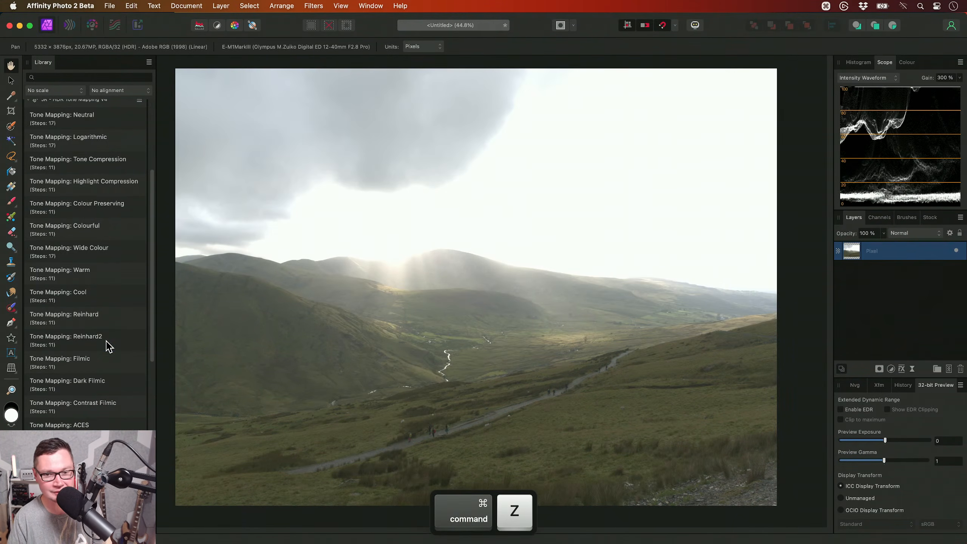
pyautogui.click(107, 341)
pyautogui.scroll(-3, 107, 340)
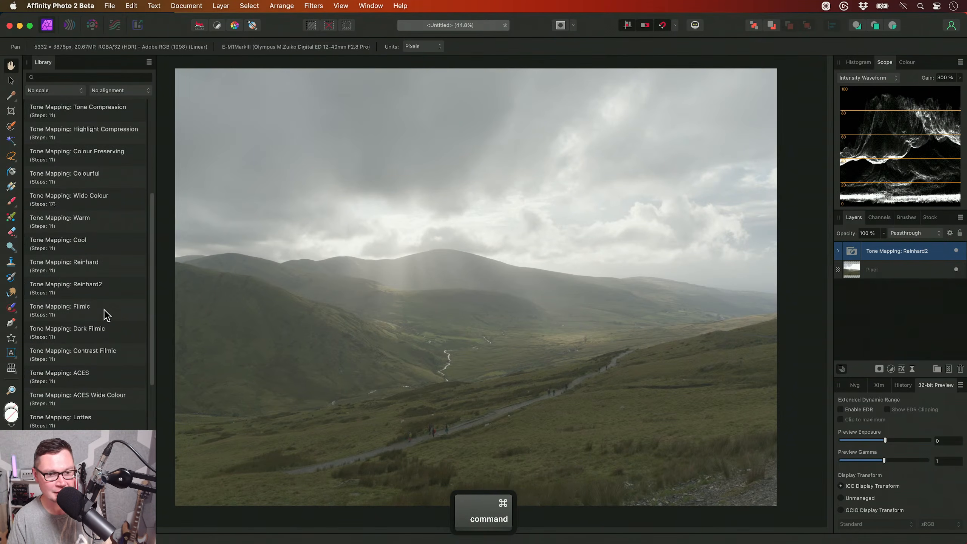
pyautogui.press('super+z')
# - Try the Tone Mapping: Filmic and ACES macros on the merged image, undoing each one
pyautogui.scroll(-3, 105, 314)
pyautogui.click(101, 270)
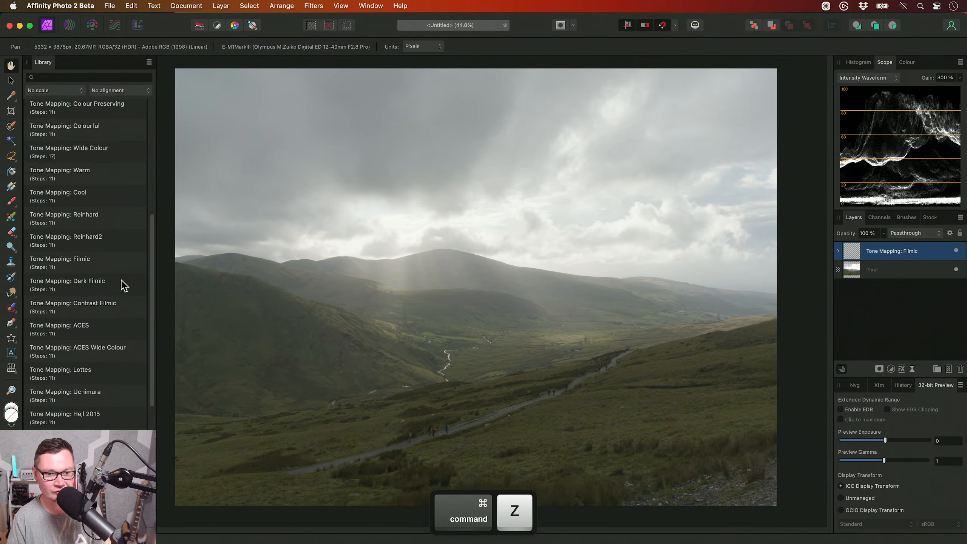
pyautogui.scroll(-3, 120, 283)
pyautogui.press('super+z')
pyautogui.click(107, 280)
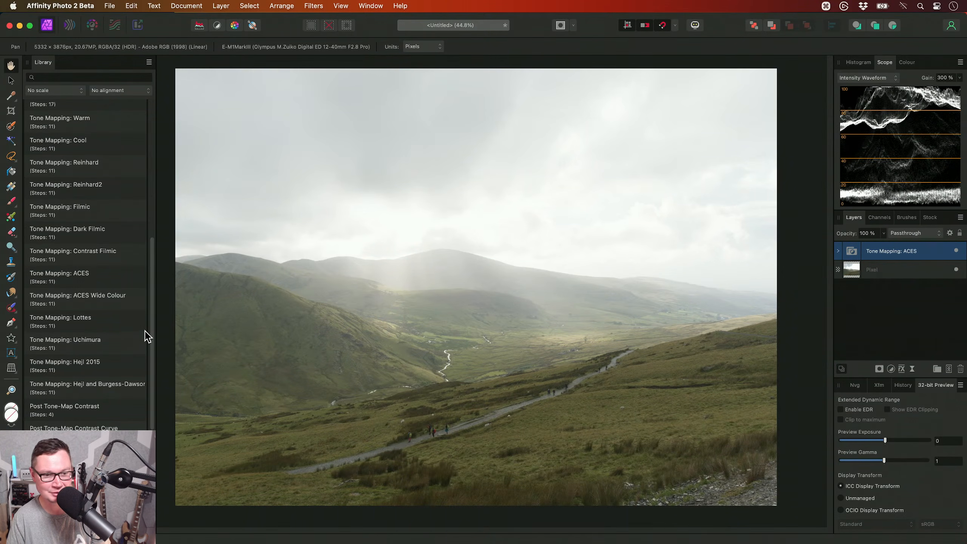
pyautogui.press('super+z')
# - Apply the Tone Mapping: Neutral macro to the merged image and fit the image in the view
pyautogui.scroll(15, 108, 361)
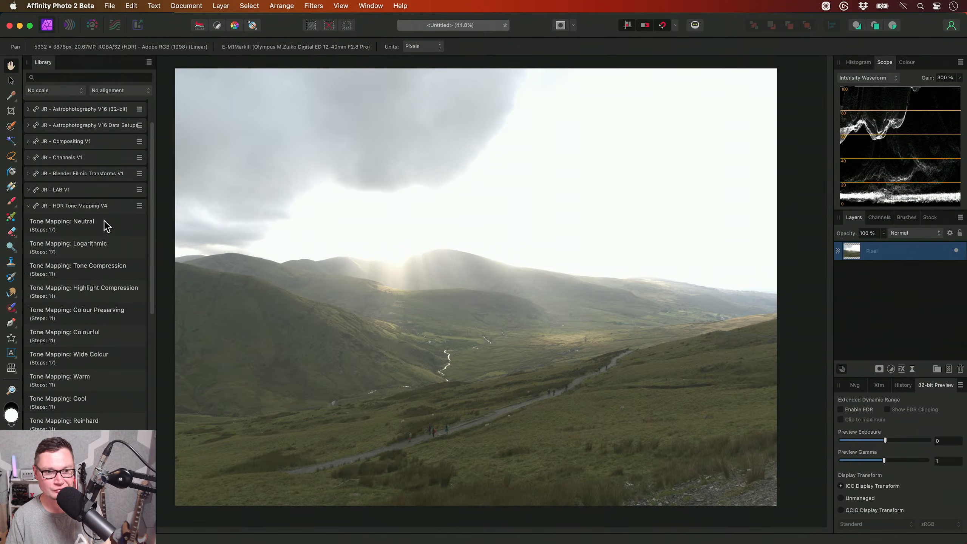
pyautogui.click(105, 225)
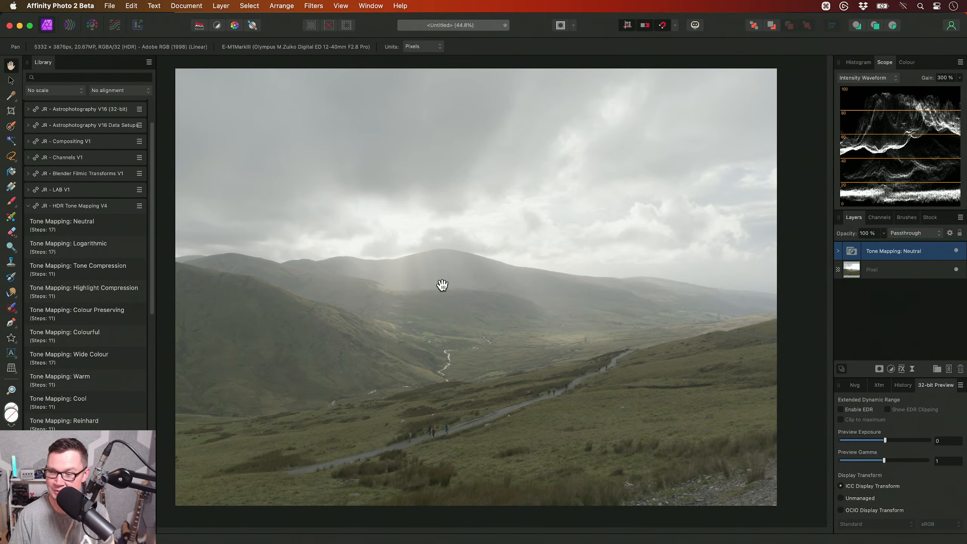
pyautogui.press('super+0')
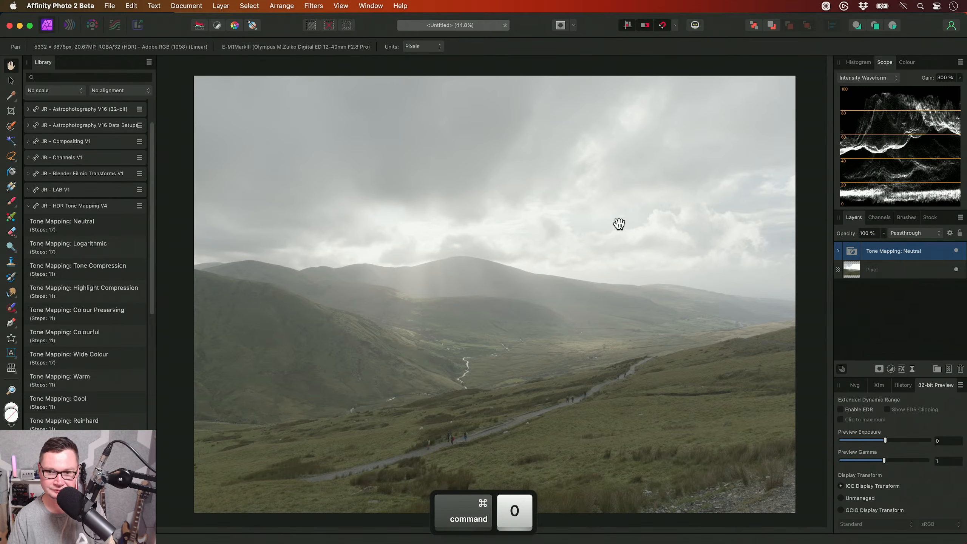
# - Try a higher exposure on the Base Exposure adjustment in the Tone Mapping: Neutral group, reset it, and collapse the group
pyautogui.click(837, 251)
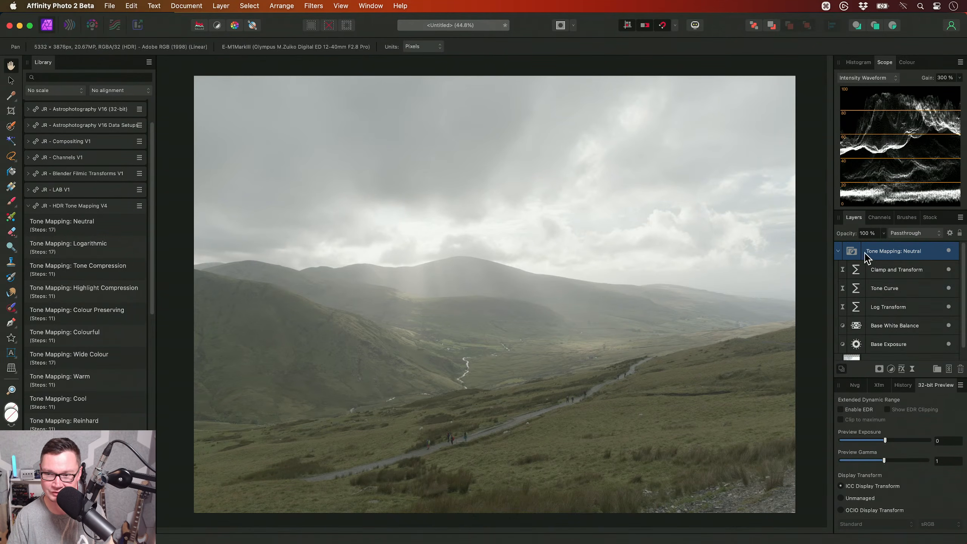
pyautogui.doubleClick(856, 343)
pyautogui.moveTo(691, 260)
pyautogui.mouseDown()
pyautogui.moveTo(671, 263)
pyautogui.moveTo(700, 261)
pyautogui.mouseUp()
pyautogui.click(788, 235)
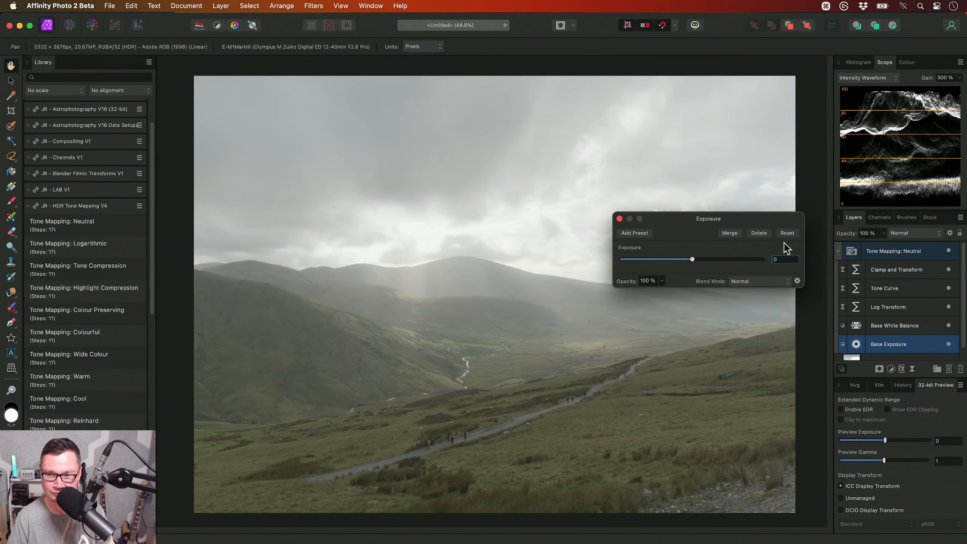
pyautogui.click(619, 219)
pyautogui.click(879, 253)
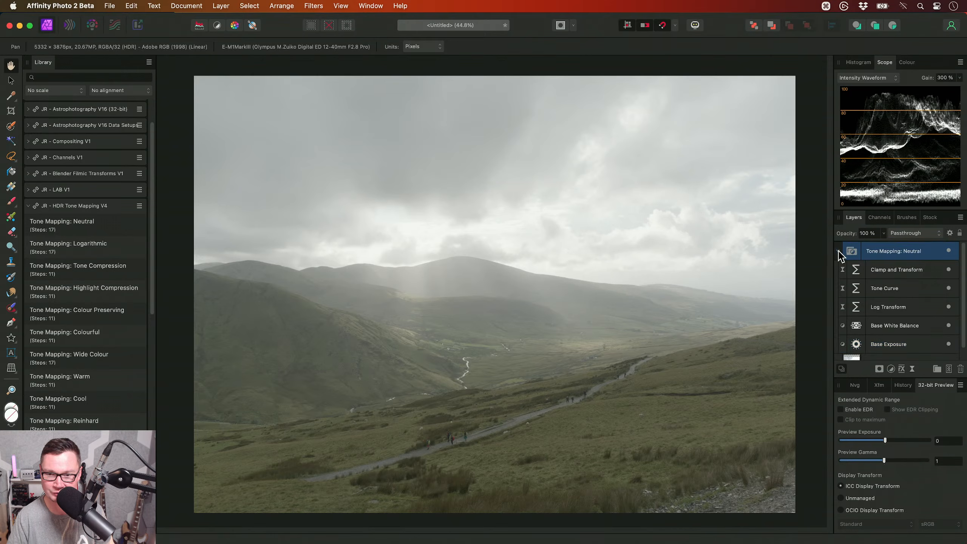
pyautogui.click(838, 251)
# - Hide the macro library, fit the image in the view, and display the document's edit history
pyautogui.press('ctrl+shift+super+l')
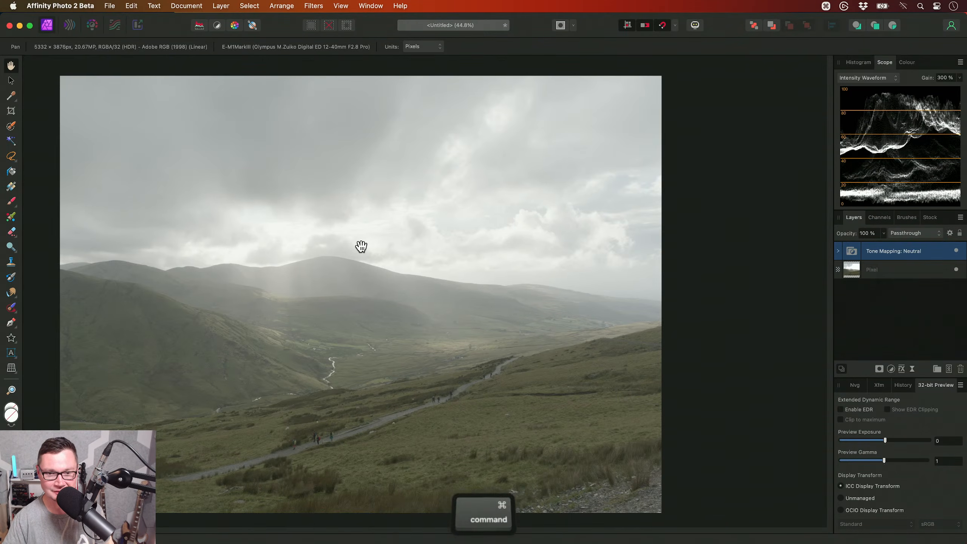
pyautogui.press('super+0')
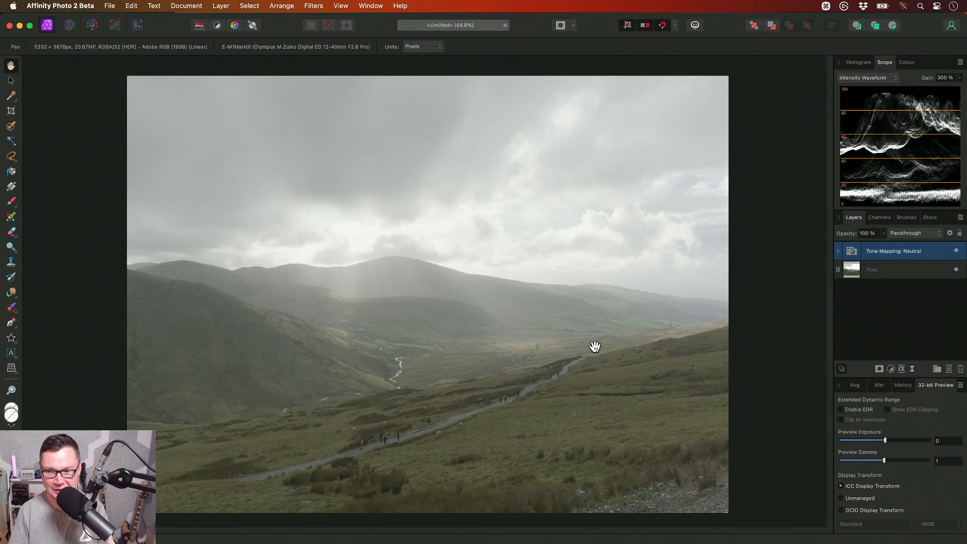
pyautogui.click(904, 386)
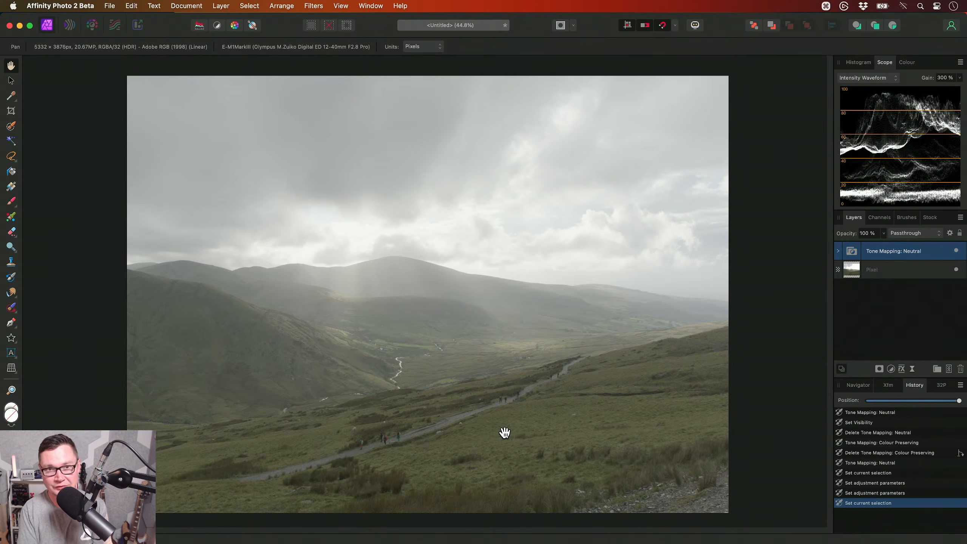
# - Flatten the tone-mapped document into a single pixel layer
pyautogui.click(190, 6)
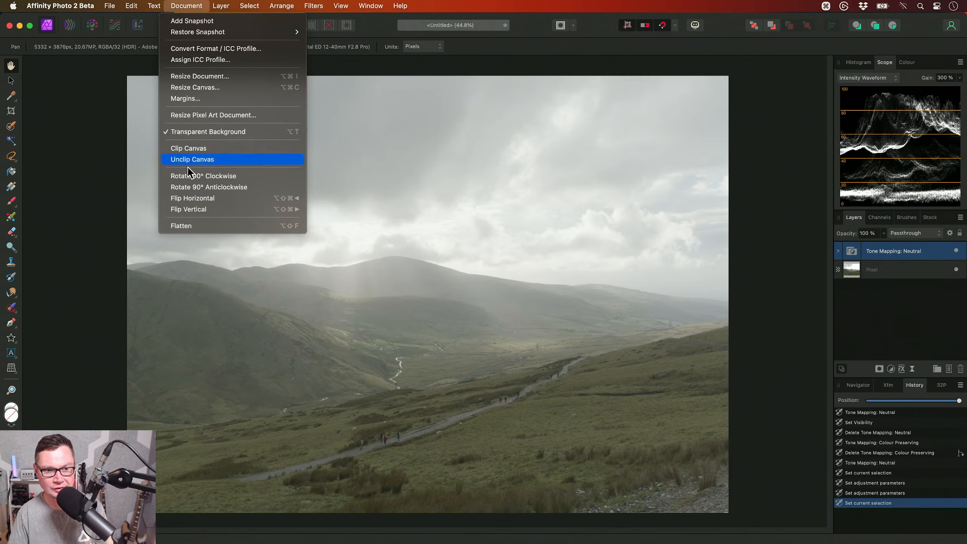
pyautogui.click(199, 227)
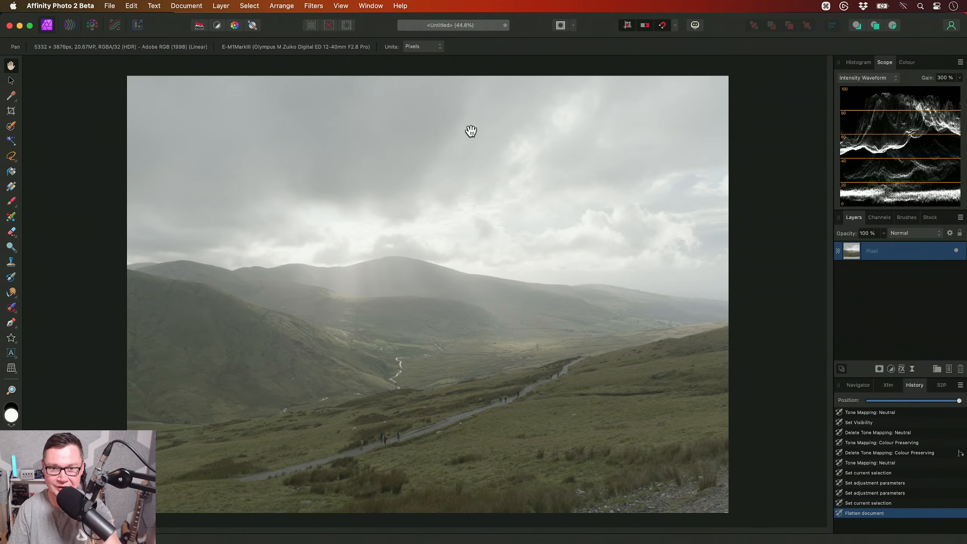
# - Convert the flattened document to the RGB/16 colour format with the sRGB IEC61966-2.1 profile
pyautogui.click(186, 5)
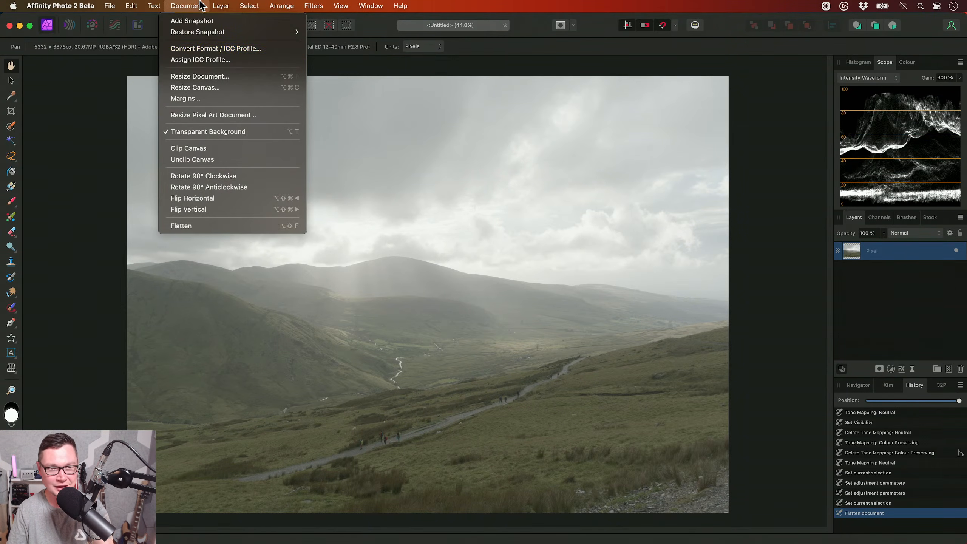
pyautogui.click(217, 48)
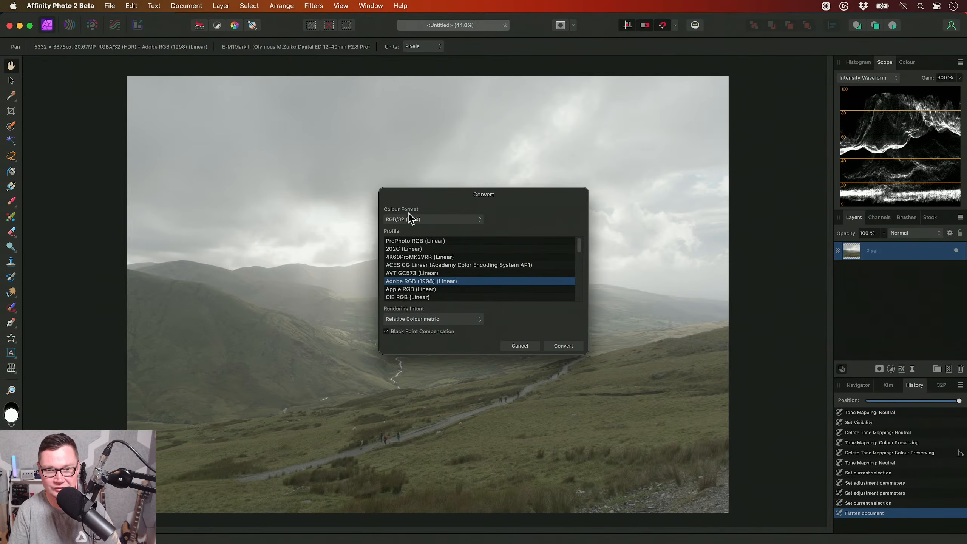
pyautogui.click(438, 222)
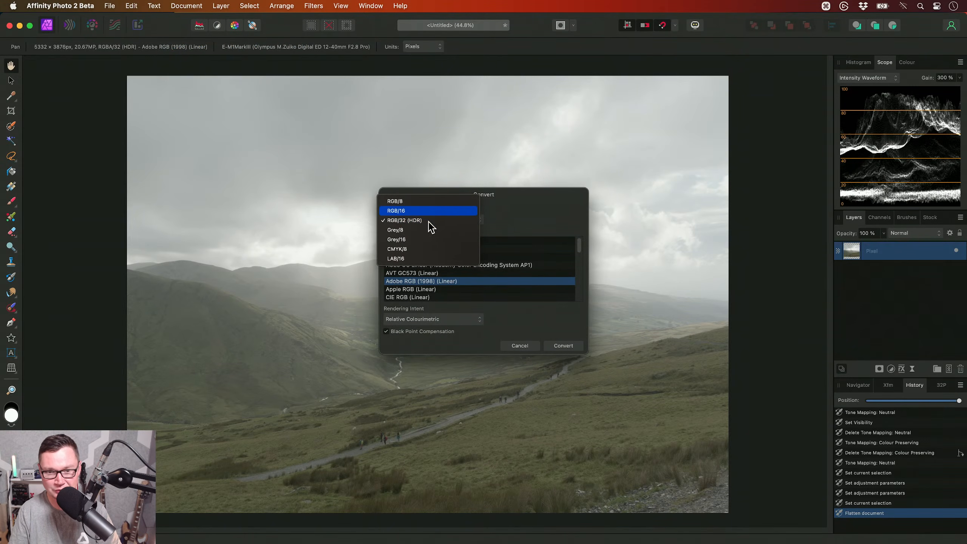
pyautogui.click(431, 212)
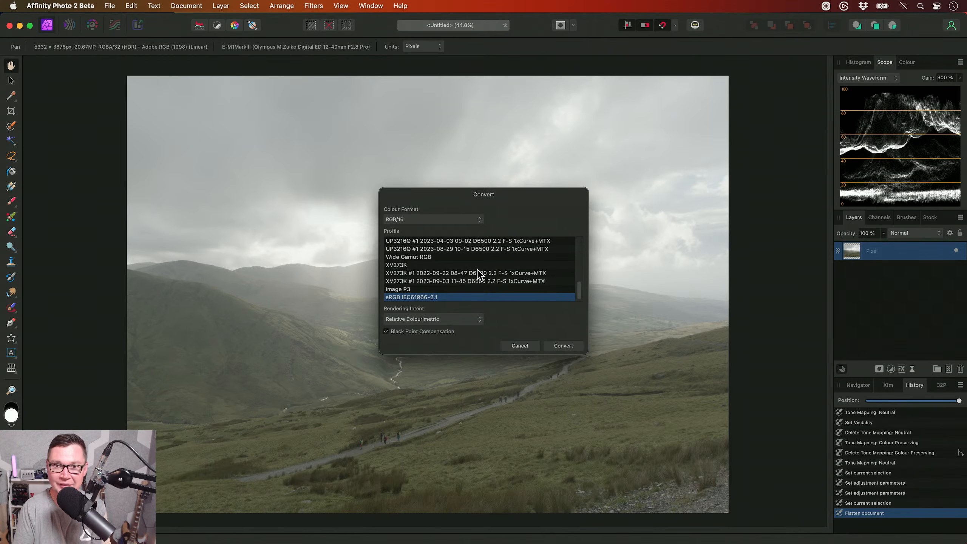
pyautogui.click(572, 347)
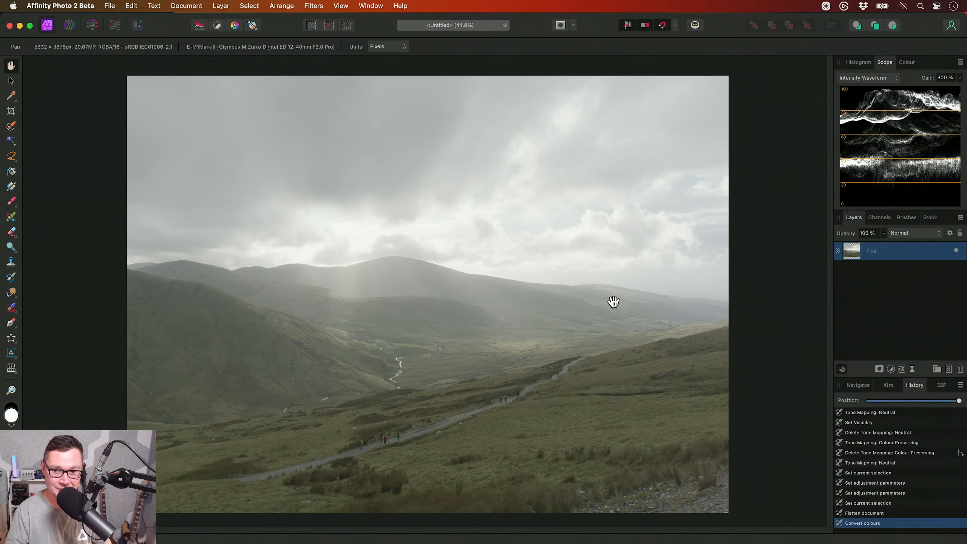
# - Add a Curves adjustment that darkens the shadows, with a master curve node at about X 0.252, Y 0.114
pyautogui.press('super+m')
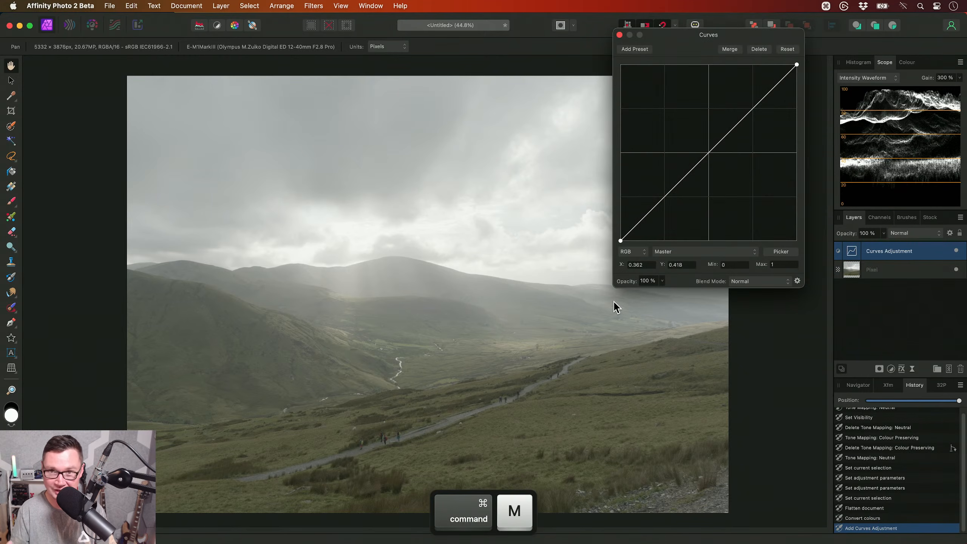
pyautogui.moveTo(711, 35); pyautogui.dragTo(740, 51)
pyautogui.moveTo(704, 213); pyautogui.dragTo(694, 239)
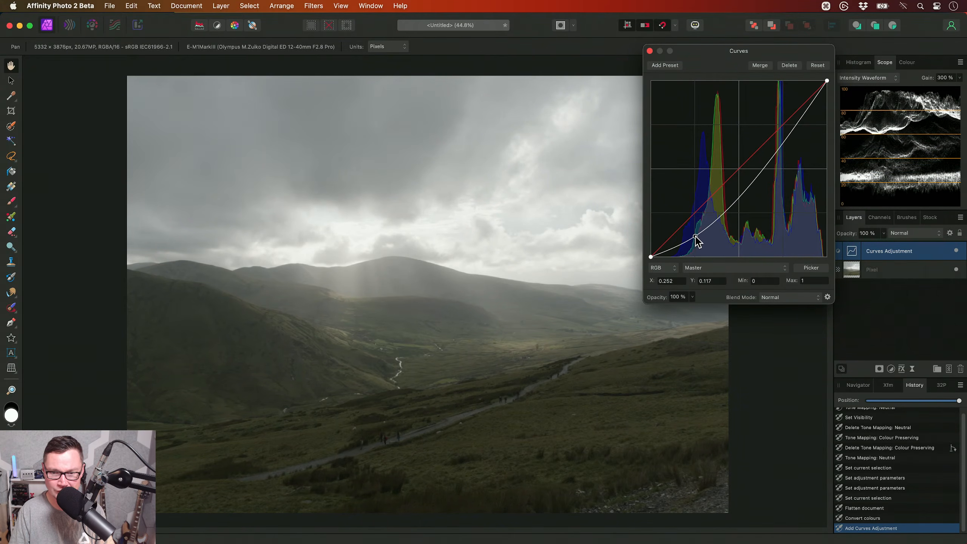
pyautogui.click(649, 51)
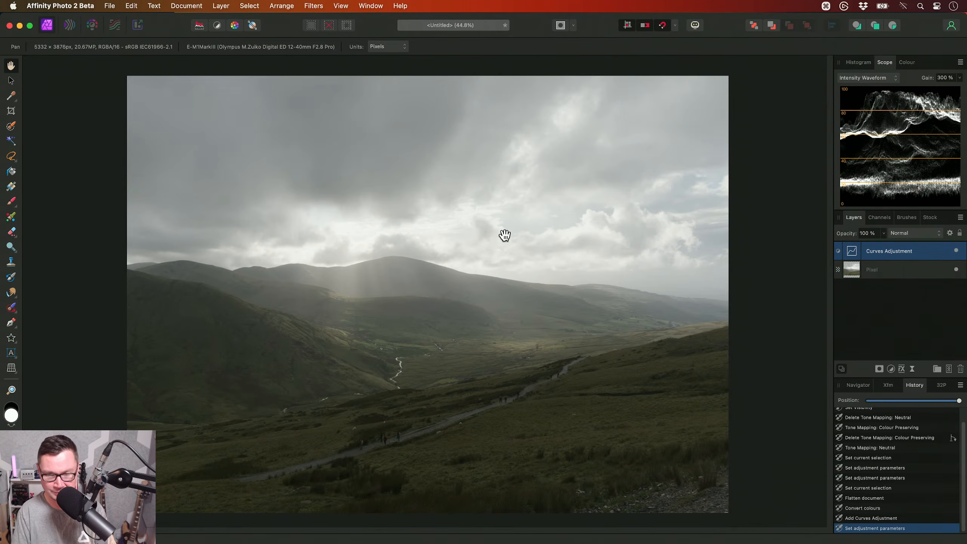
# - Add a new pixel layer above the Curves adjustment with the Overlay blend mode and 50% opacity
pyautogui.hotkey('ctrl', 'shift', 'n')
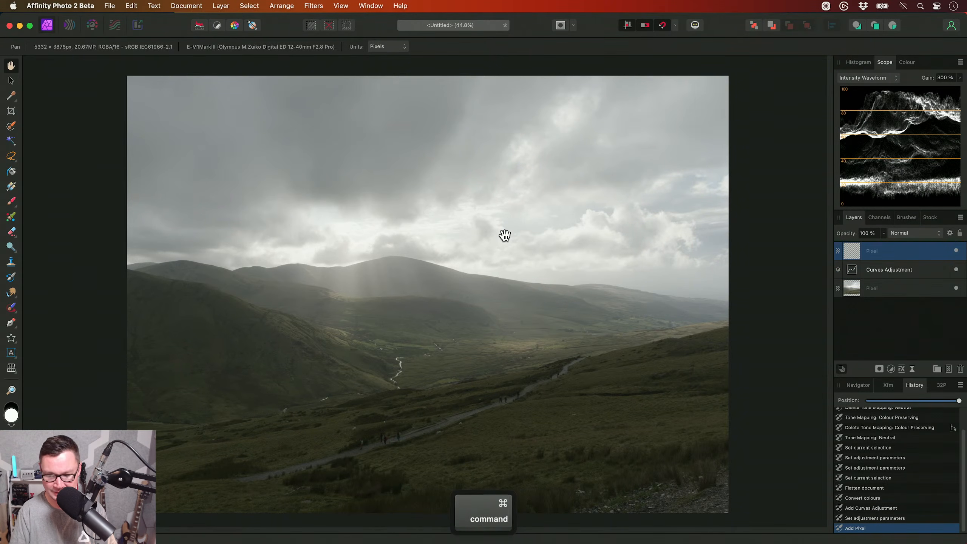
pyautogui.hotkey('shift', 'o')
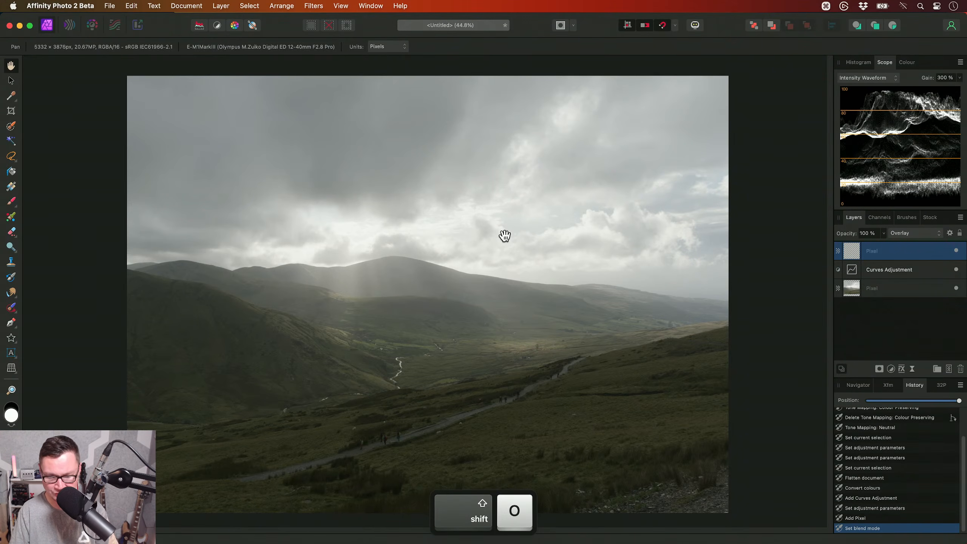
pyautogui.press('b')
pyautogui.press('h')
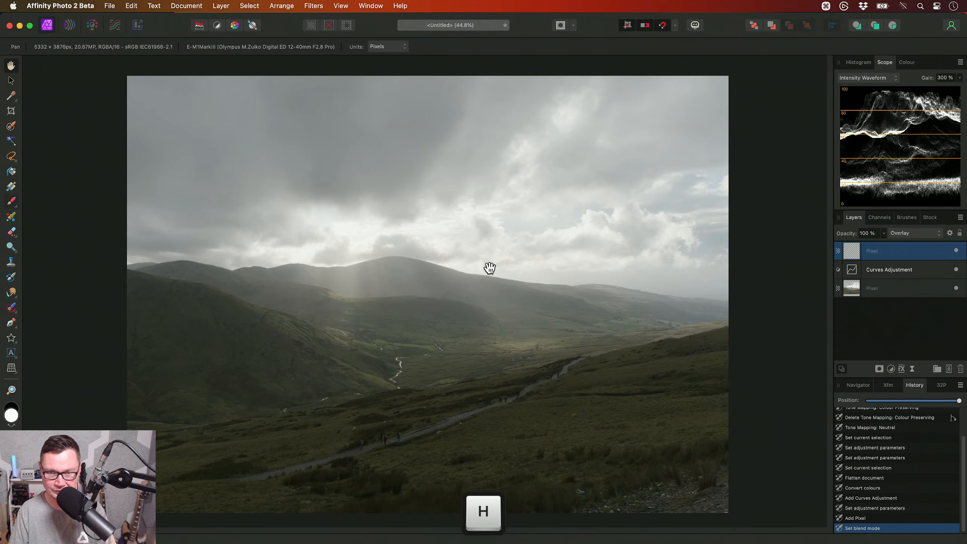
pyautogui.press('5')
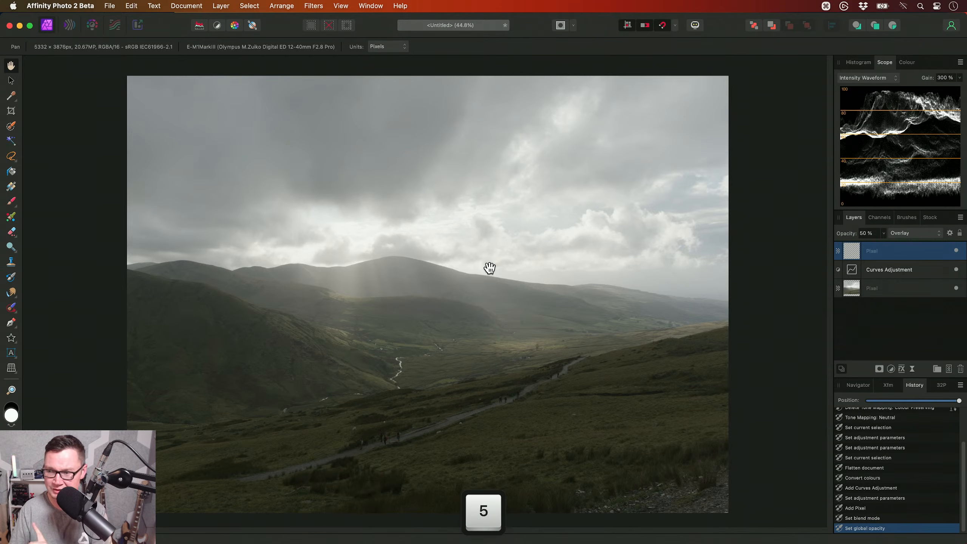
# - Brush soft white over the sunlit valley, erase the excess along the far hills, and set the layer's opacity to 30%
pyautogui.press('b')
pyautogui.moveTo(417, 331)
pyautogui.mouseDown()
pyautogui.moveTo(409, 329)
pyautogui.moveTo(434, 333)
pyautogui.mouseUp()
pyautogui.press('x')
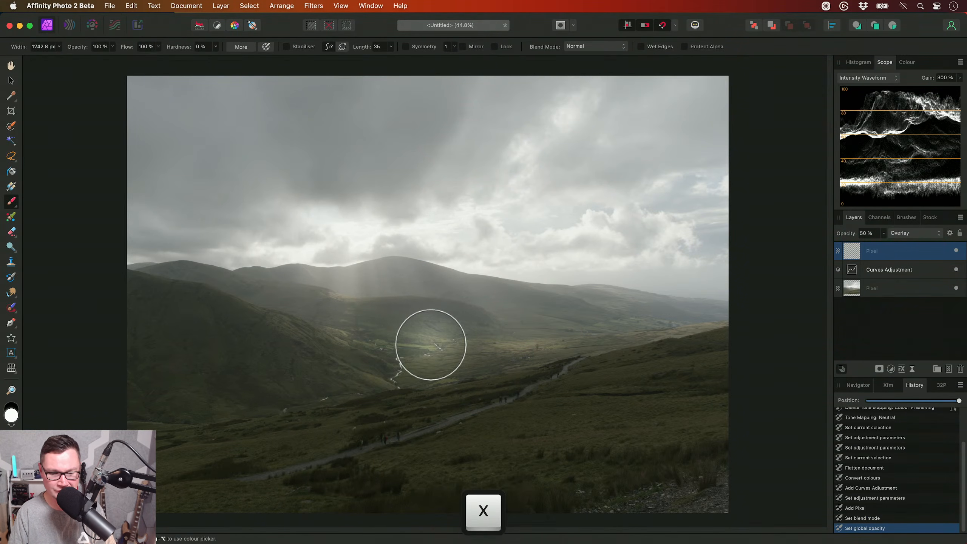
pyautogui.moveTo(430, 343)
pyautogui.mouseDown()
pyautogui.moveTo(375, 337)
pyautogui.moveTo(566, 323)
pyautogui.mouseUp()
pyautogui.moveTo(625, 329)
pyautogui.mouseDown()
pyautogui.moveTo(689, 330)
pyautogui.moveTo(446, 316)
pyautogui.moveTo(382, 301)
pyautogui.moveTo(233, 317)
pyautogui.moveTo(323, 338)
pyautogui.moveTo(217, 363)
pyautogui.moveTo(190, 303)
pyautogui.moveTo(143, 300)
pyautogui.moveTo(108, 333)
pyautogui.moveTo(138, 362)
pyautogui.moveTo(191, 375)
pyautogui.moveTo(309, 368)
pyautogui.moveTo(464, 344)
pyautogui.moveTo(582, 307)
pyautogui.moveTo(707, 306)
pyautogui.moveTo(564, 310)
pyautogui.moveTo(622, 311)
pyautogui.moveTo(672, 272)
pyautogui.moveTo(748, 292)
pyautogui.mouseUp()
pyautogui.press('e')
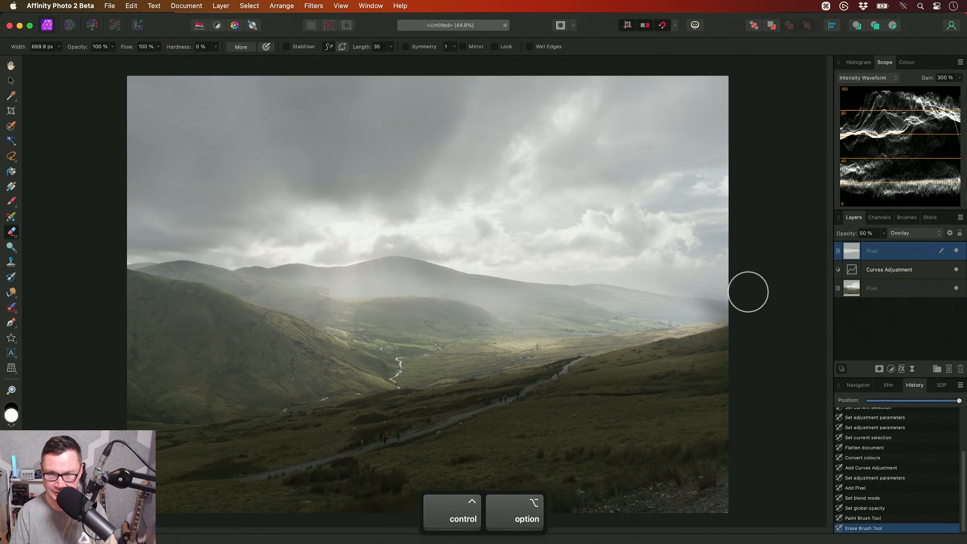
pyautogui.press('h')
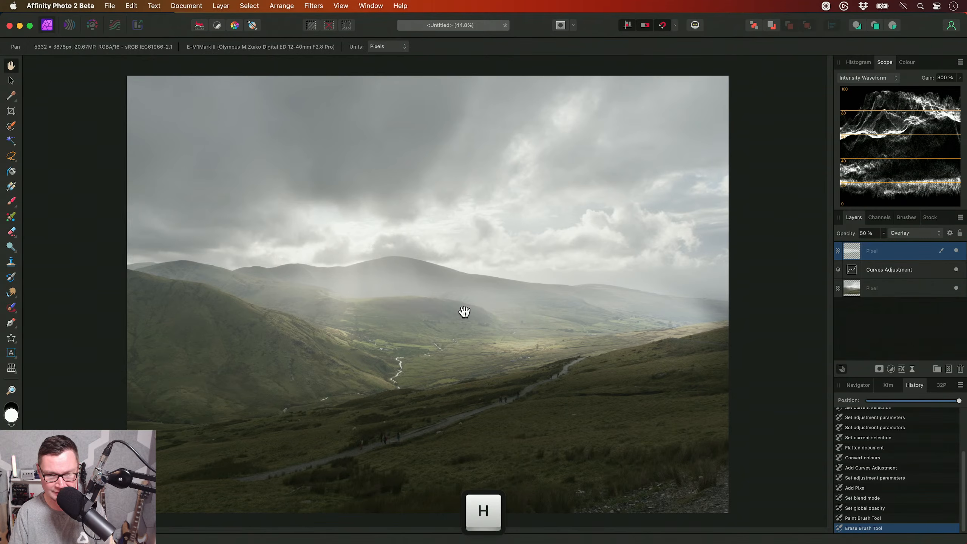
pyautogui.press('3')
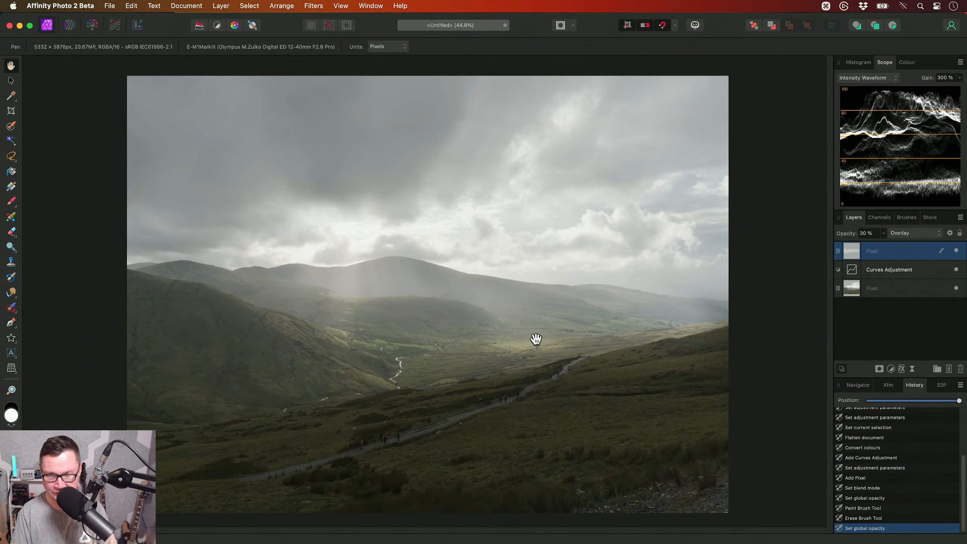
# - Add a second pixel layer with the Overlay blend mode and 20% opacity
pyautogui.press('super+shift+n')
pyautogui.hotkey('shift', 'o')
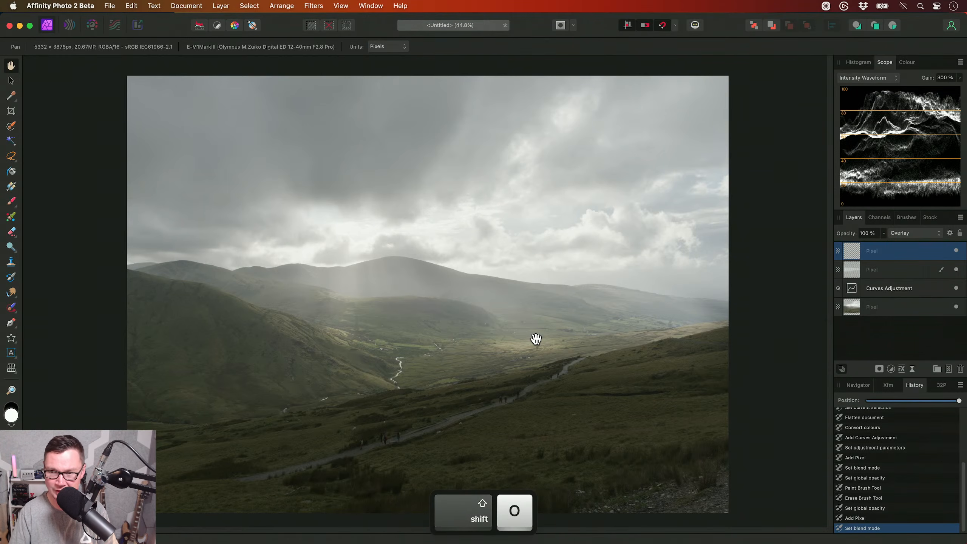
pyautogui.press('2')
# - Paint black with a soft brush about 1827 px wide over the dark clouds and the foreground grass to deepen them
pyautogui.press('b')
pyautogui.moveTo(441, 318); pyautogui.dragTo(455, 319)
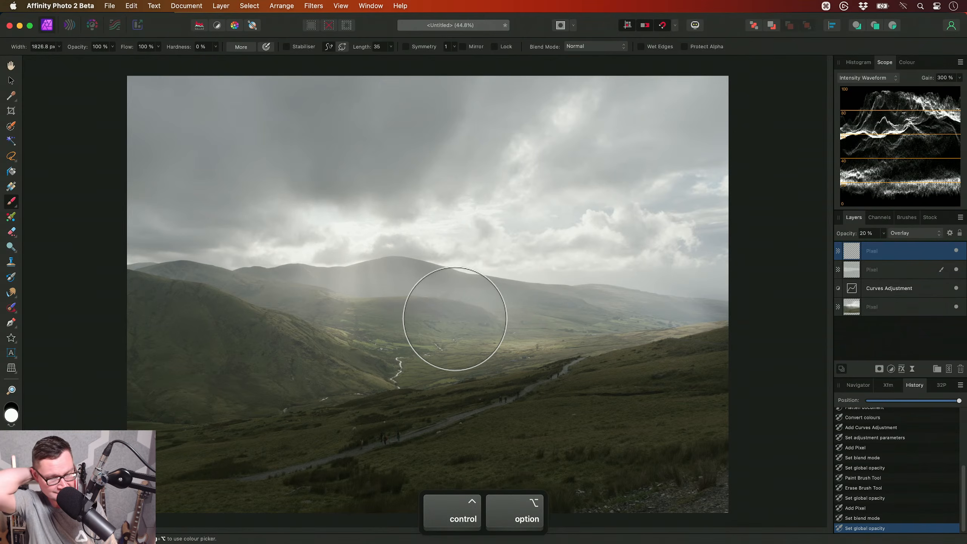
pyautogui.press('x')
pyautogui.moveTo(407, 144)
pyautogui.mouseDown()
pyautogui.moveTo(432, 143)
pyautogui.moveTo(224, 168)
pyautogui.moveTo(339, 126)
pyautogui.moveTo(129, 152)
pyautogui.moveTo(362, 130)
pyautogui.moveTo(401, 144)
pyautogui.moveTo(286, 172)
pyautogui.moveTo(146, 187)
pyautogui.moveTo(493, 169)
pyautogui.mouseUp()
pyautogui.scroll(1, 224, 167)
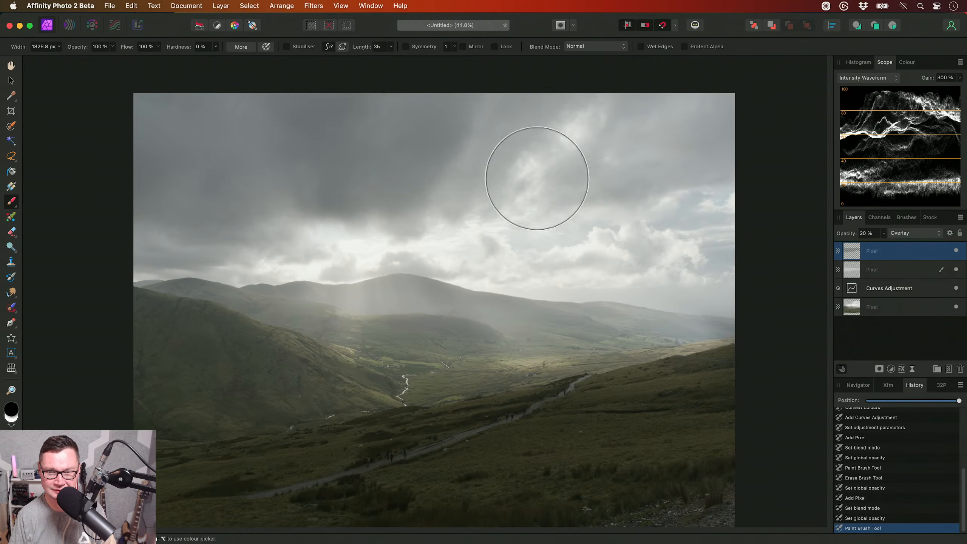
pyautogui.press('space')
pyautogui.moveTo(442, 316); pyautogui.dragTo(451, 203)
pyautogui.moveTo(95, 461)
pyautogui.mouseDown()
pyautogui.moveTo(688, 406)
pyautogui.moveTo(725, 340)
pyautogui.moveTo(405, 419)
pyautogui.mouseUp()
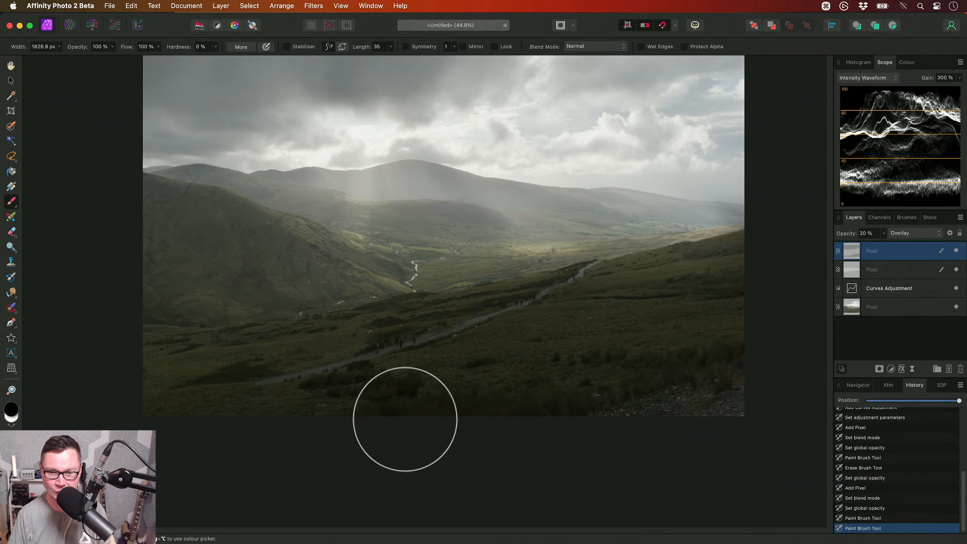
pyautogui.press('h')
pyautogui.moveTo(473, 351); pyautogui.dragTo(468, 390)
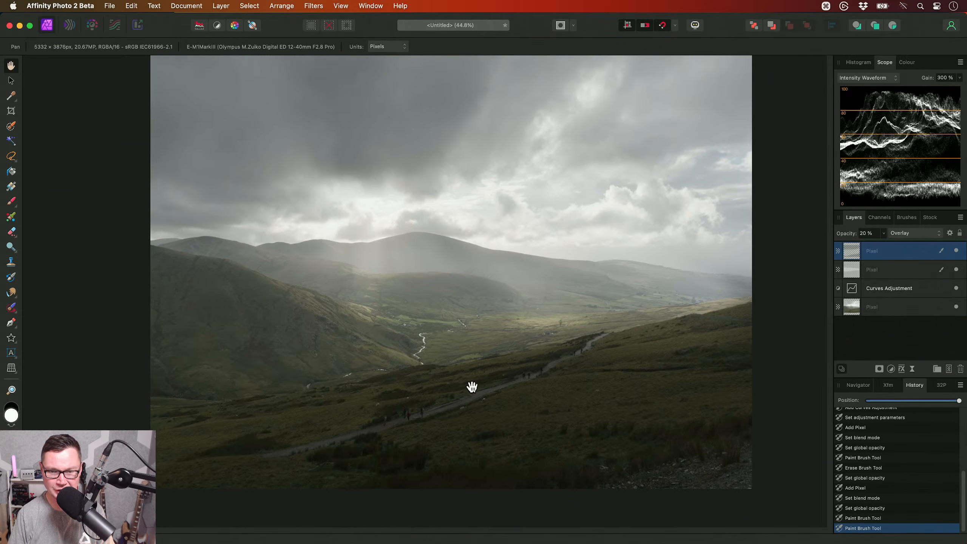
# - Add a third pixel layer with the Overlay blend mode and 10% opacity
pyautogui.scroll(1, 471, 388)
pyautogui.press('super+shift+n')
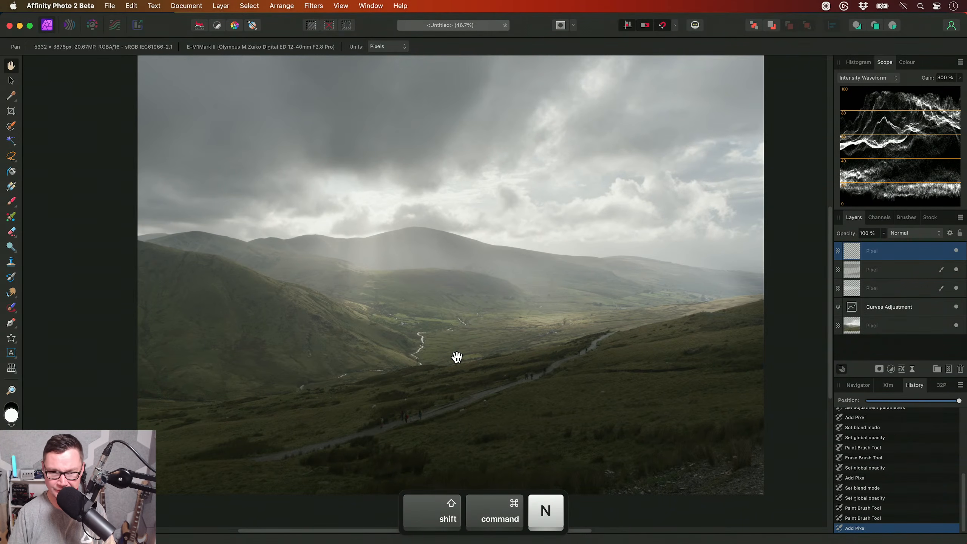
pyautogui.hotkey('shift', 'o')
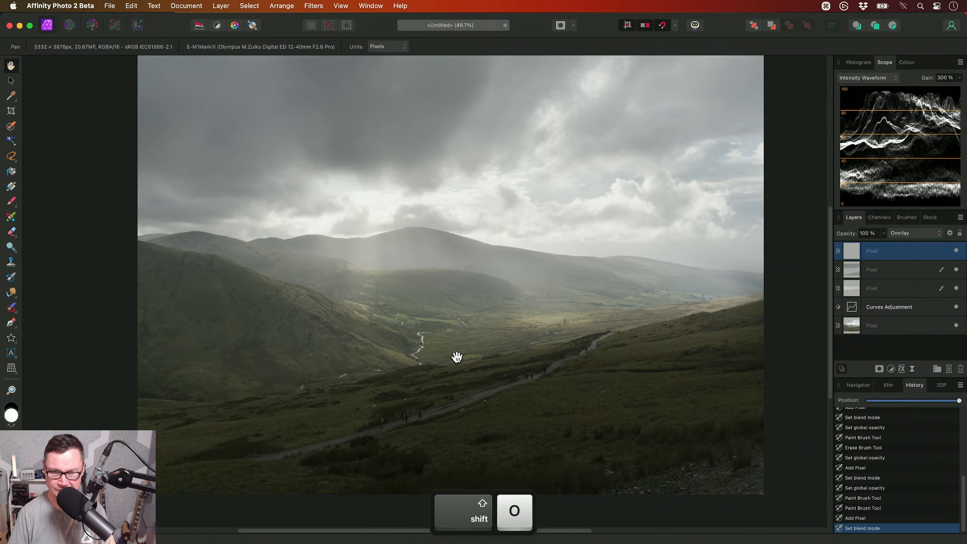
pyautogui.press('1')
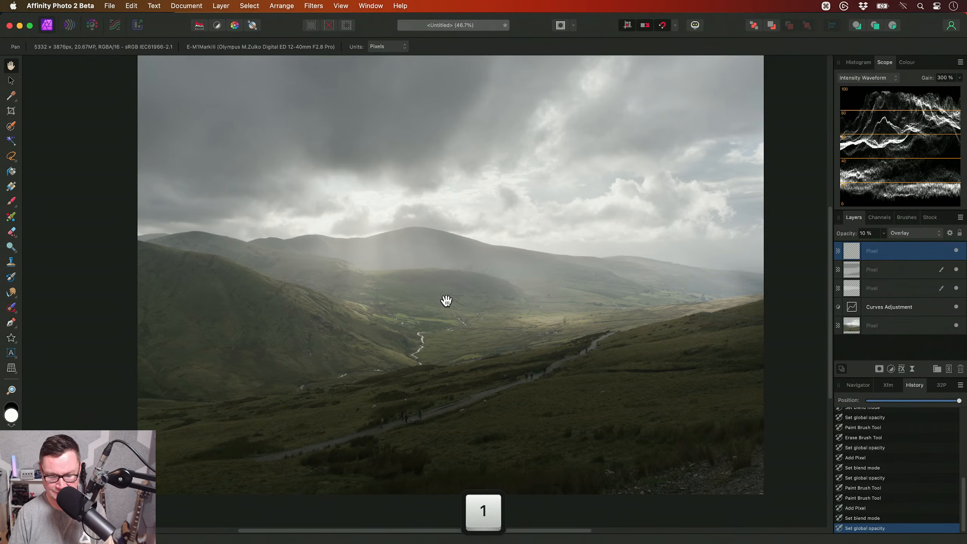
# - Paint white with a soft brush about 811 px wide over the hillsides and the sunlit valley floor
pyautogui.press('b')
pyautogui.scroll(2, 453, 302)
pyautogui.press('x')
pyautogui.press('[')
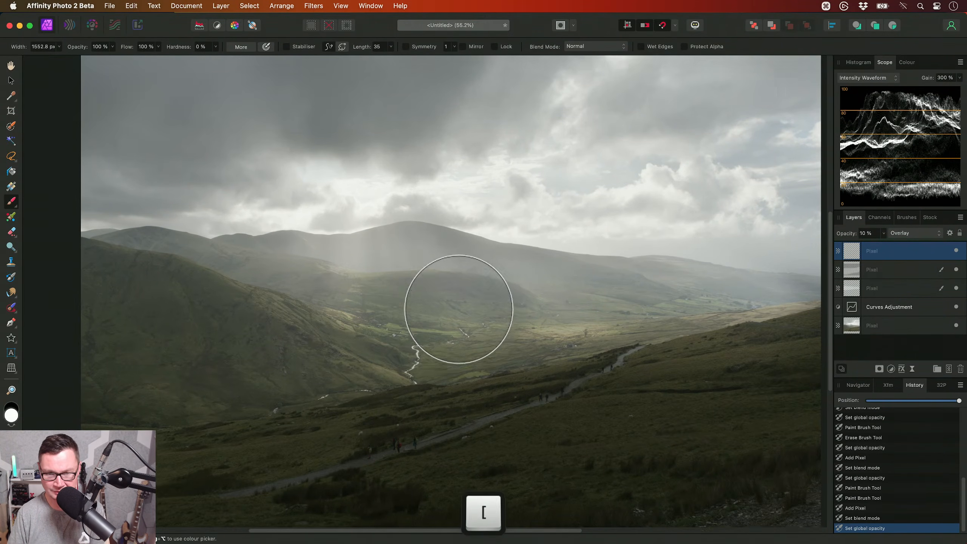
pyautogui.scroll(4, 458, 310)
pyautogui.press('[')
pyautogui.scroll(-2, 452, 297)
pyautogui.moveTo(276, 224)
pyautogui.mouseDown()
pyautogui.moveTo(290, 388)
pyautogui.moveTo(543, 353)
pyautogui.moveTo(360, 300)
pyautogui.moveTo(386, 317)
pyautogui.moveTo(579, 352)
pyautogui.moveTo(696, 328)
pyautogui.mouseUp()
pyautogui.hscroll(3, 697, 328)
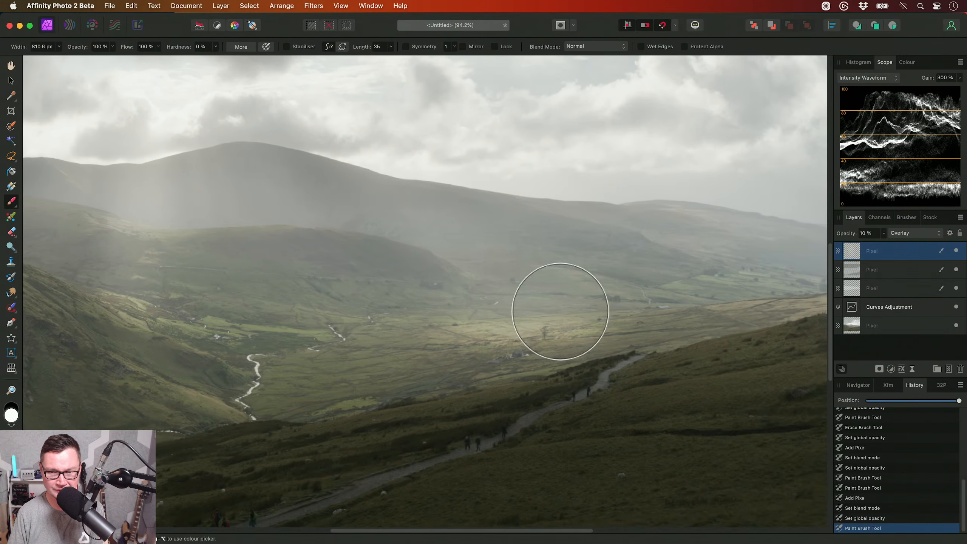
pyautogui.hscroll(5, 669, 296)
pyautogui.moveTo(470, 293)
pyautogui.mouseDown()
pyautogui.moveTo(510, 288)
pyautogui.moveTo(421, 292)
pyautogui.mouseUp()
pyautogui.hscroll(-7, 571, 296)
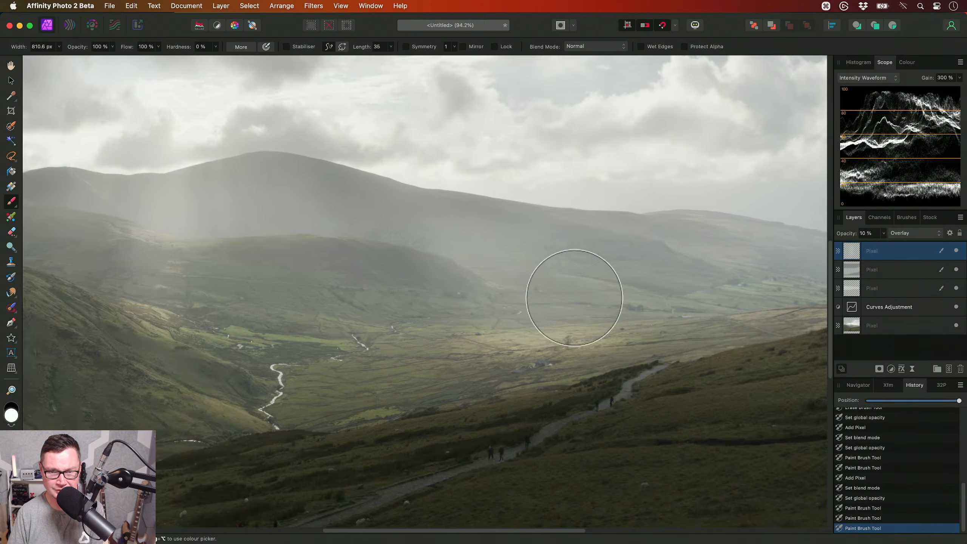
# - Brush finer white highlights over the middle hills and valley with a smaller brush, and fit the image in the view
pyautogui.press('[')
pyautogui.press('[')
pyautogui.moveTo(471, 233)
pyautogui.mouseDown()
pyautogui.moveTo(283, 205)
pyautogui.moveTo(215, 217)
pyautogui.mouseUp()
pyautogui.moveTo(313, 291); pyautogui.dragTo(309, 286)
pyautogui.press('h')
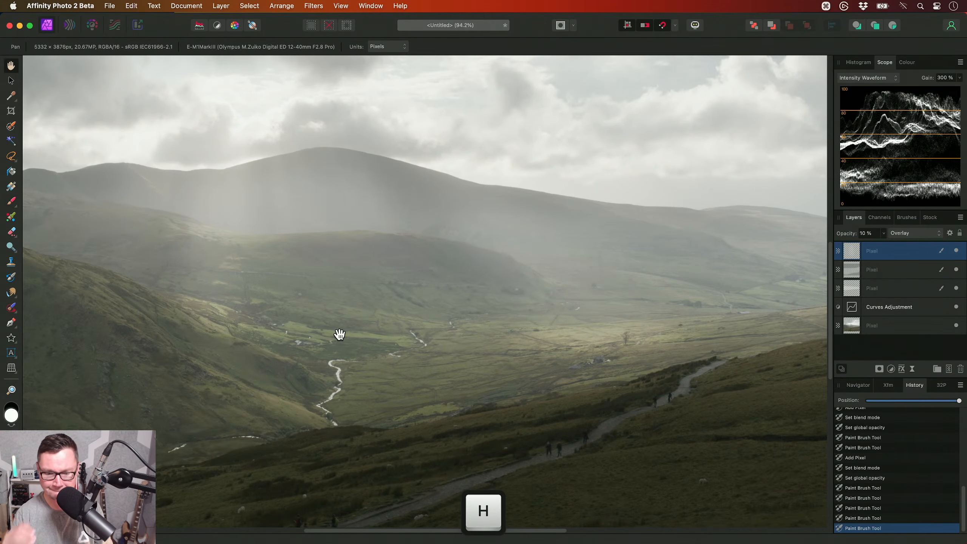
pyautogui.press('super+0')
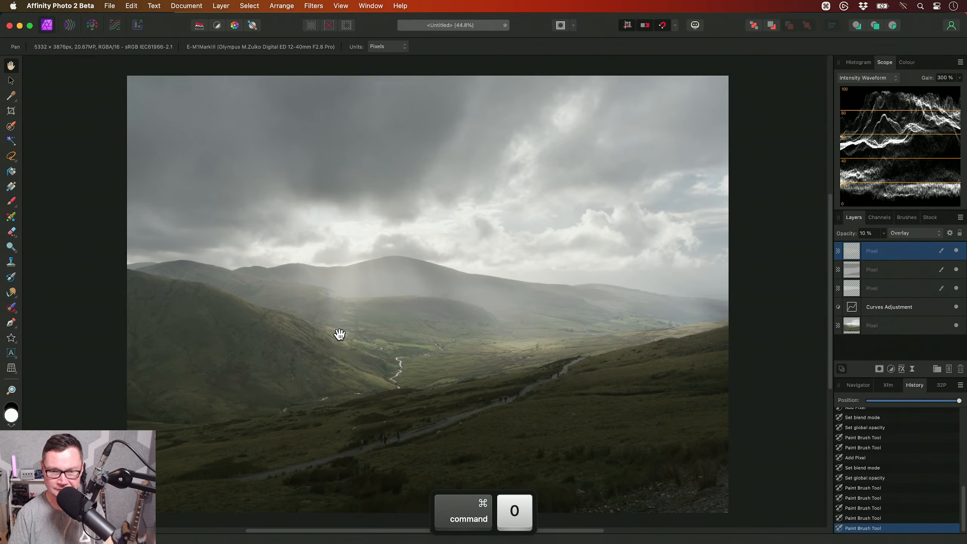
# - Add an HSL adjustment that shifts the yellows' luminosity to 68% and saturation to 56%
pyautogui.press('super+u')
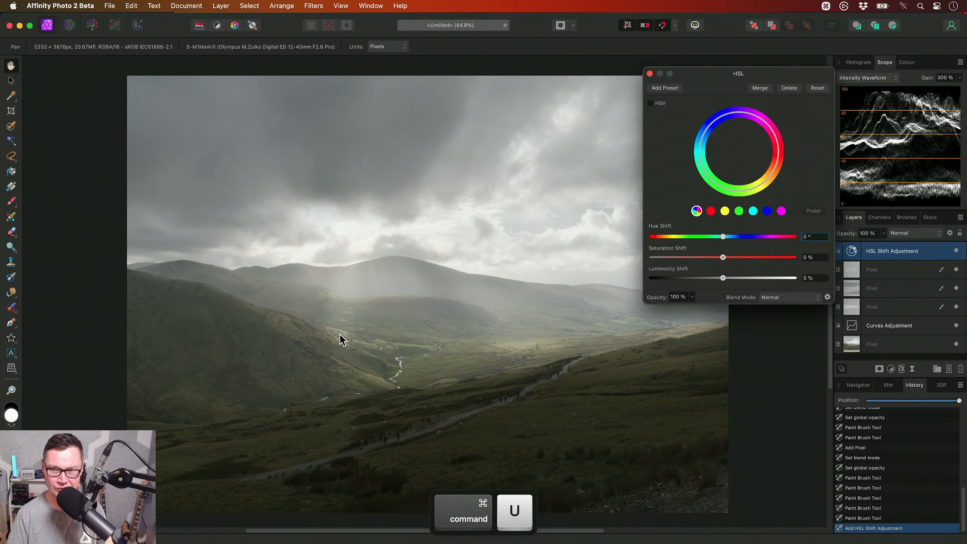
pyautogui.click(724, 212)
pyautogui.moveTo(718, 279); pyautogui.dragTo(771, 282)
pyautogui.moveTo(723, 258); pyautogui.dragTo(762, 258)
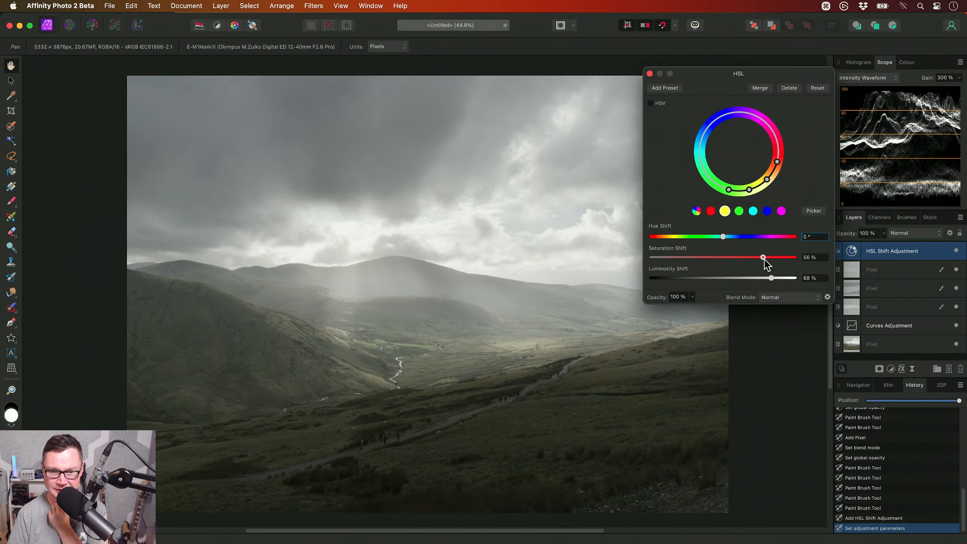
pyautogui.click(649, 74)
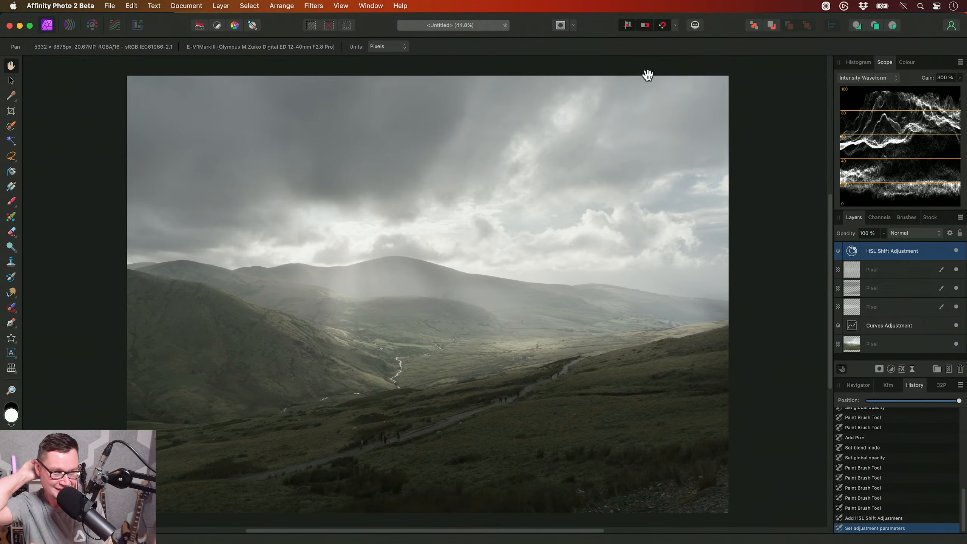
pyautogui.press('super+0')
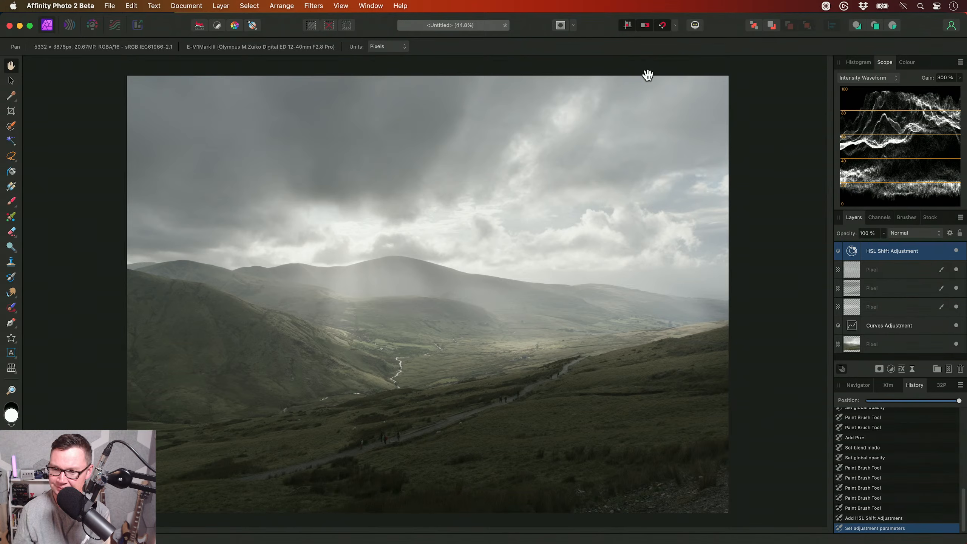
# - Apply the Local Contrast & Texture (Single Layer) macro from JR - Photographic Retouching V2 to the base pixel layer and fit the image in view
pyautogui.click(883, 343)
pyautogui.hotkey('ctrl', 'shift', 'l')
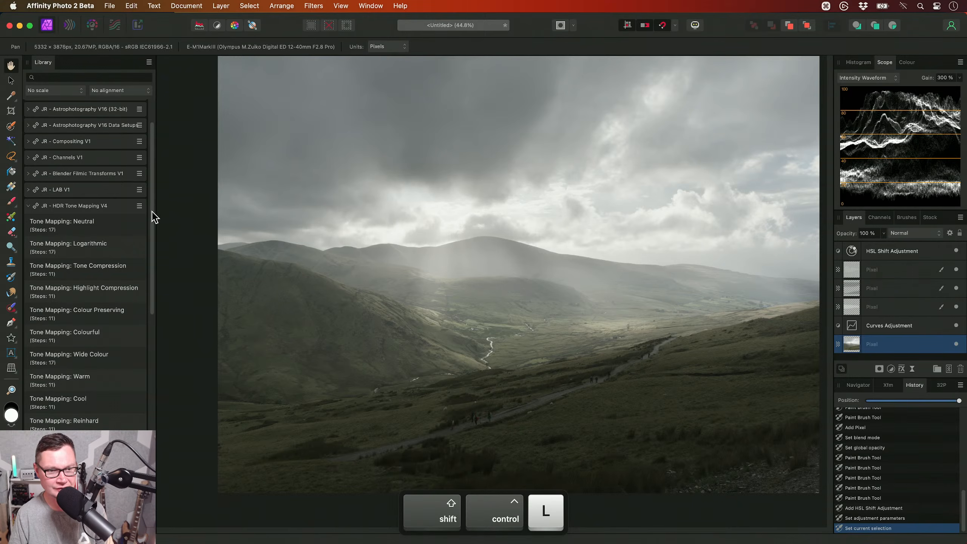
pyautogui.click(101, 206)
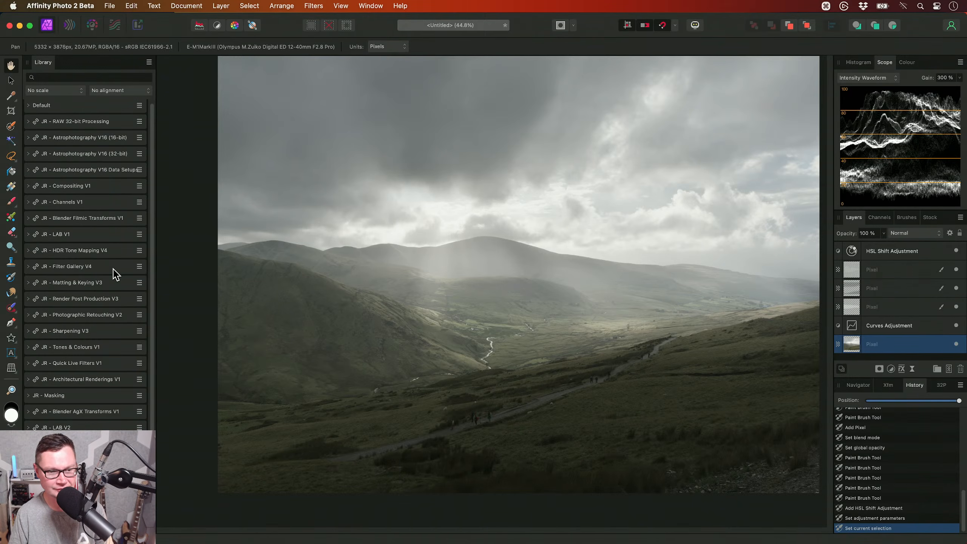
pyautogui.click(98, 314)
pyautogui.moveTo(152, 217); pyautogui.dragTo(153, 493)
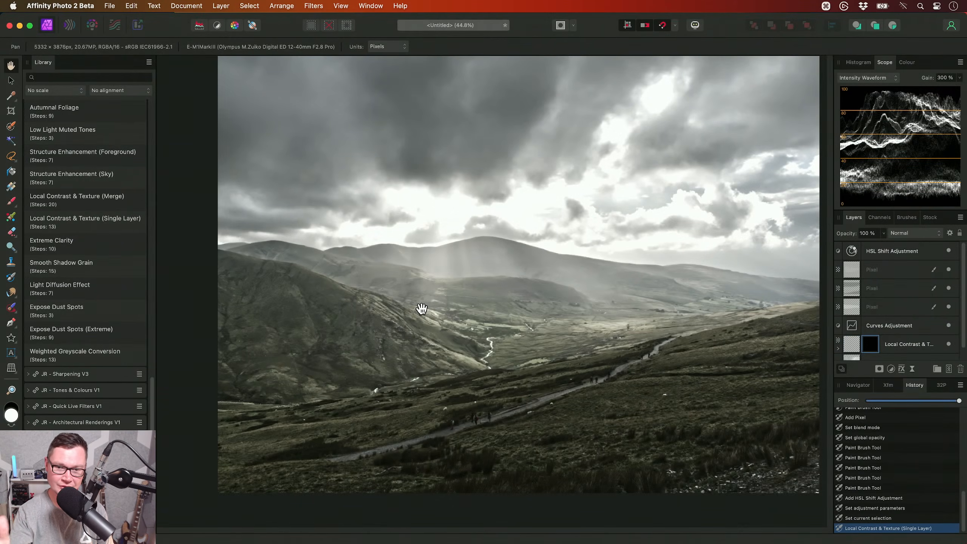
pyautogui.press('super+0')
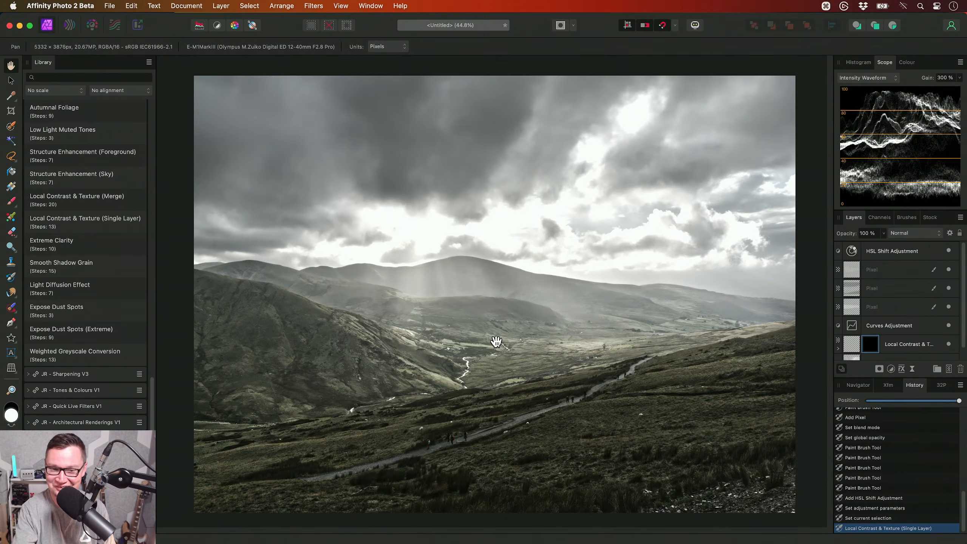
# - Invert the macro layer's mask and paint white over the near hillside and valley floor with a soft brush, reducing it to about 848 px
pyautogui.press('super+i')
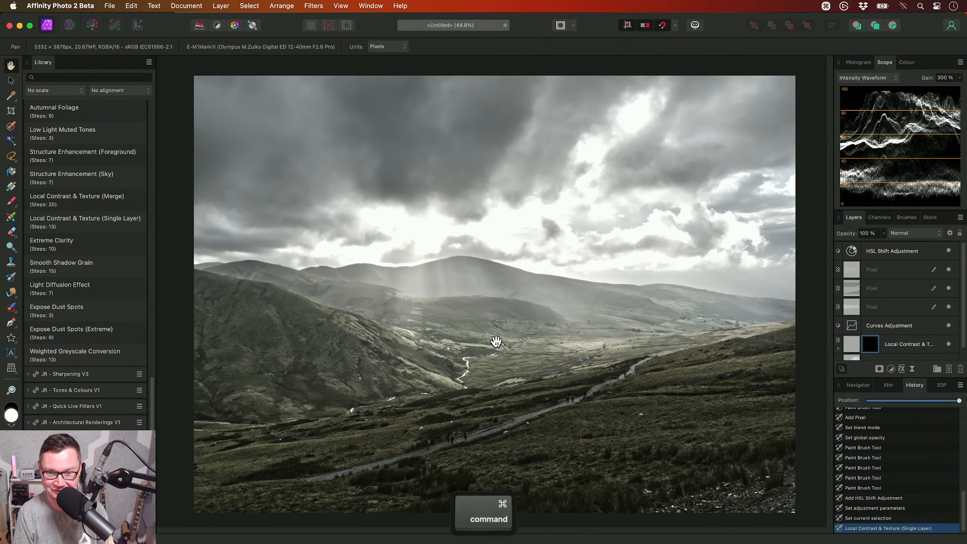
pyautogui.press('b')
pyautogui.keyDown('ctrl'); pyautogui.keyDown('alt'); pyautogui.moveTo(479, 357); pyautogui.dragTo(493, 331); pyautogui.keyUp('alt'); pyautogui.keyUp('ctrl')
pyautogui.press('[')
pyautogui.press('[')
pyautogui.press('[')
pyautogui.moveTo(396, 310)
pyautogui.mouseDown()
pyautogui.moveTo(375, 354)
pyautogui.moveTo(337, 380)
pyautogui.moveTo(291, 382)
pyautogui.moveTo(318, 341)
pyautogui.moveTo(418, 347)
pyautogui.mouseUp()
pyautogui.press('[')
pyautogui.press('[')
pyautogui.press('[')
pyautogui.press('[')
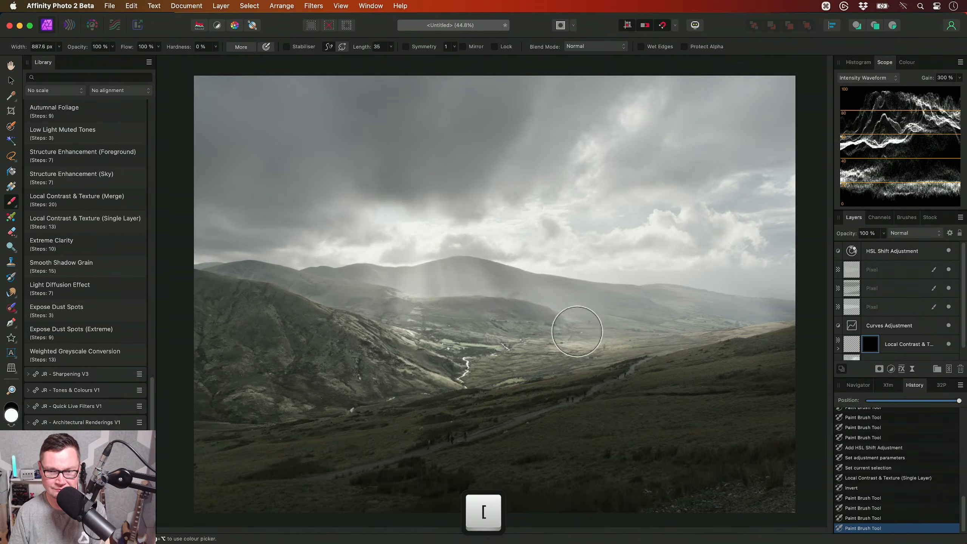
pyautogui.press(']')
pyautogui.press(']')
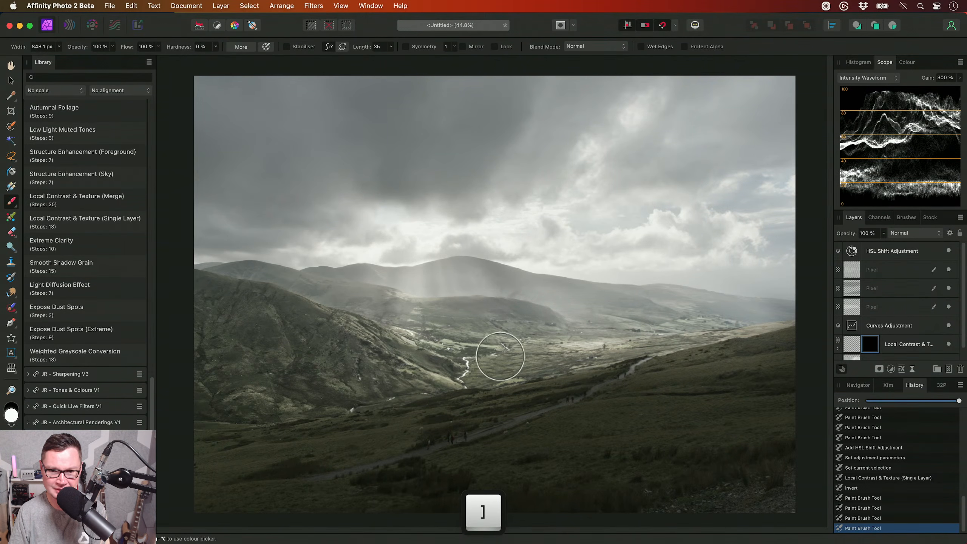
pyautogui.press('h')
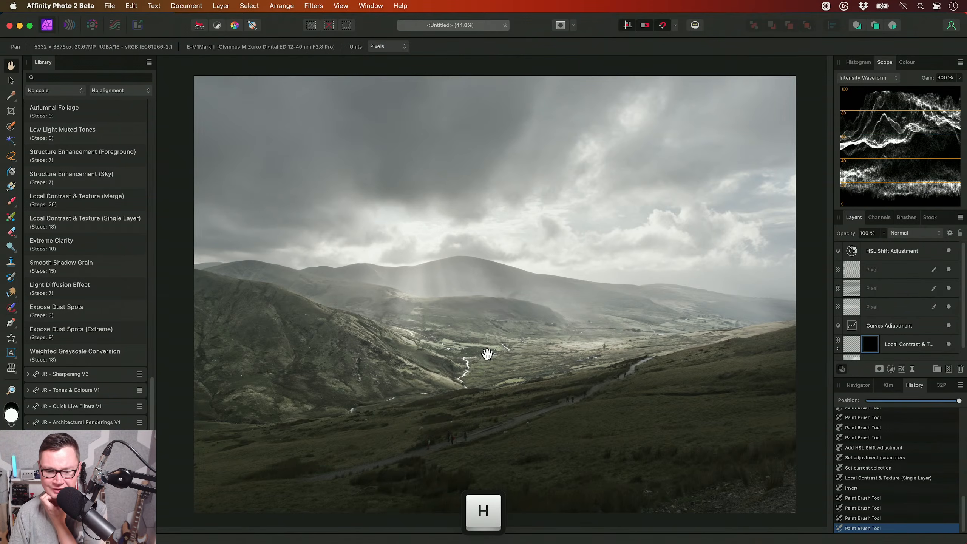
# - Set the Local Contrast & Texture layer's opacity to 40% and toggle its visibility to compare the valley detail
pyautogui.click(887, 343)
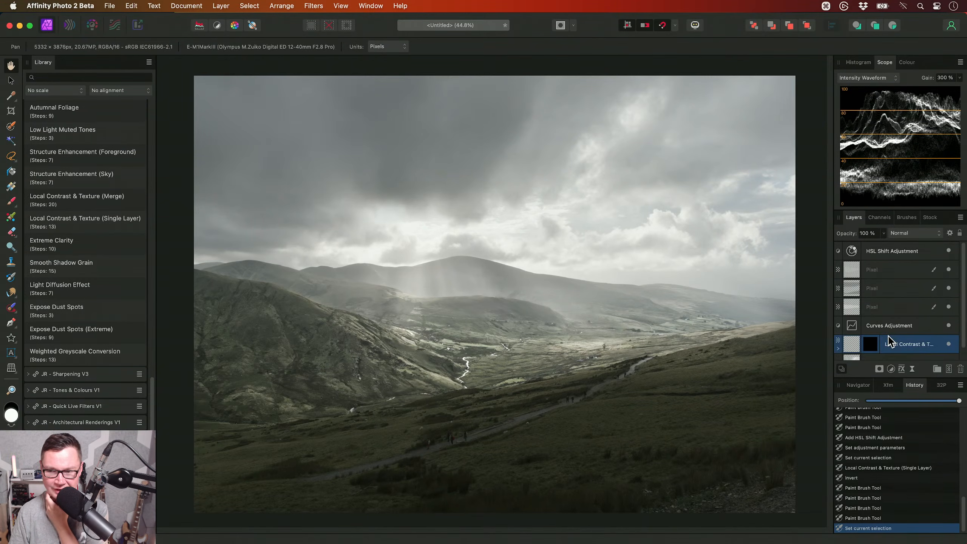
pyautogui.scroll(-1, 886, 340)
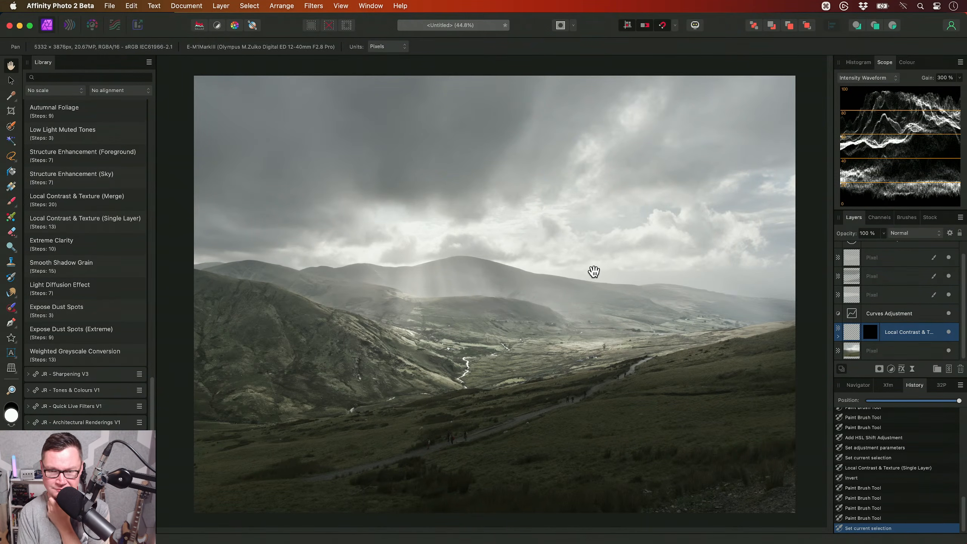
pyautogui.press('3')
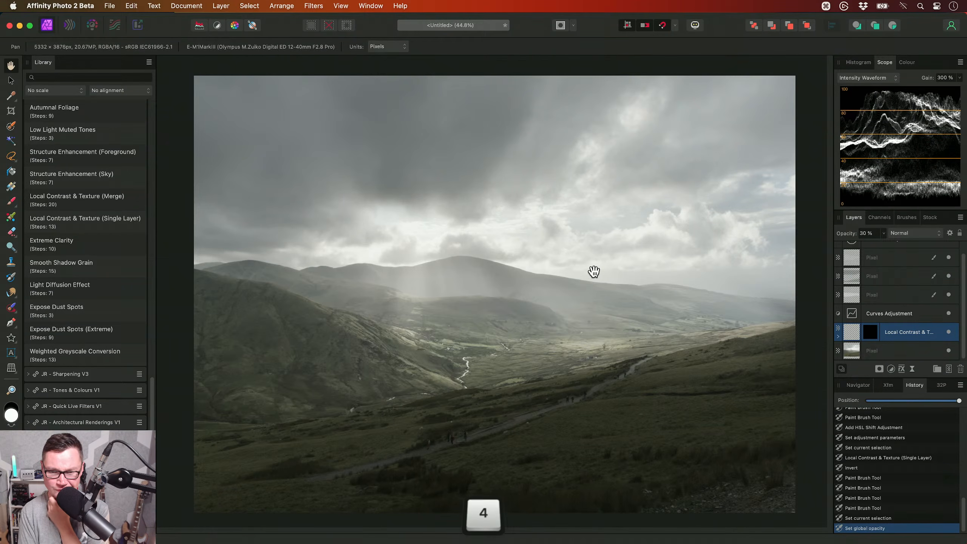
pyautogui.scroll(5, 594, 272)
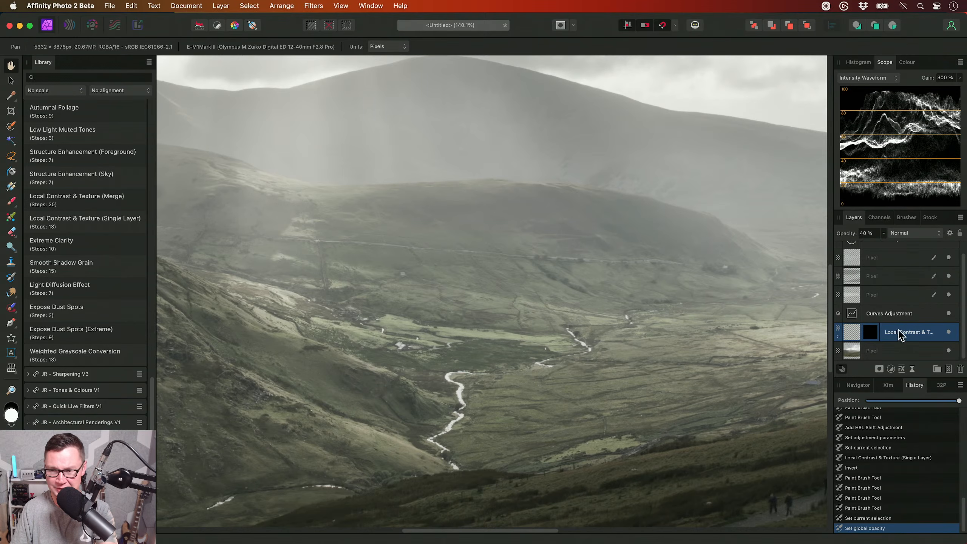
pyautogui.click(948, 332)
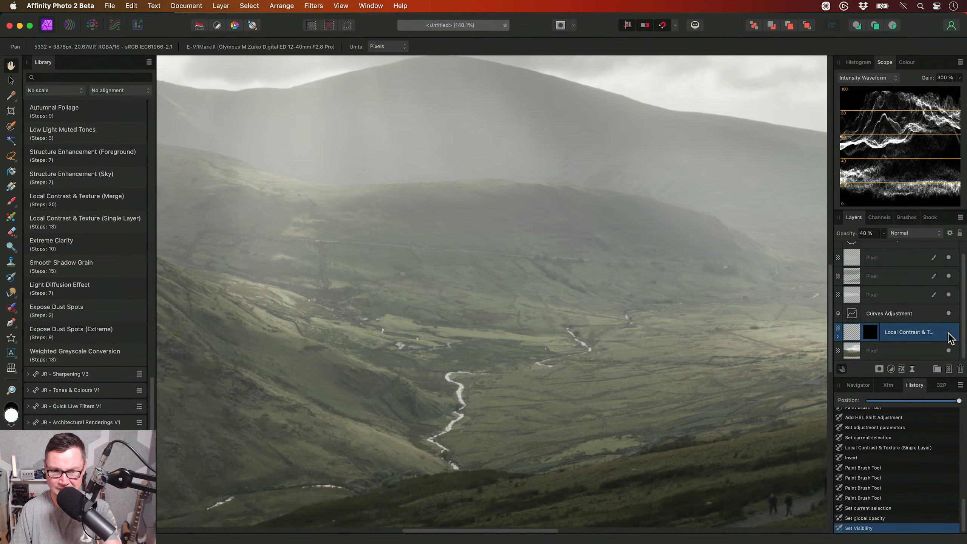
pyautogui.moveTo(430, 330); pyautogui.dragTo(513, 324)
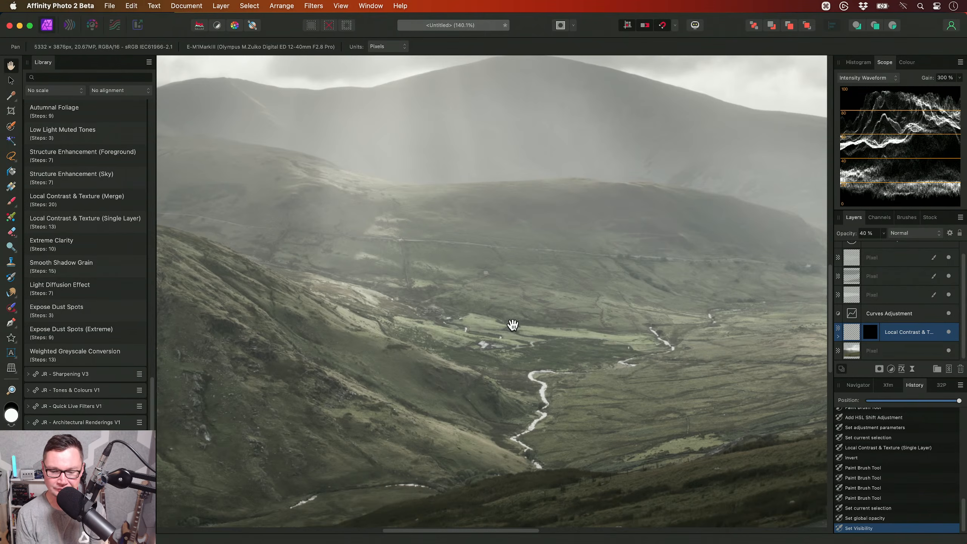
pyautogui.scroll(-10, 512, 325)
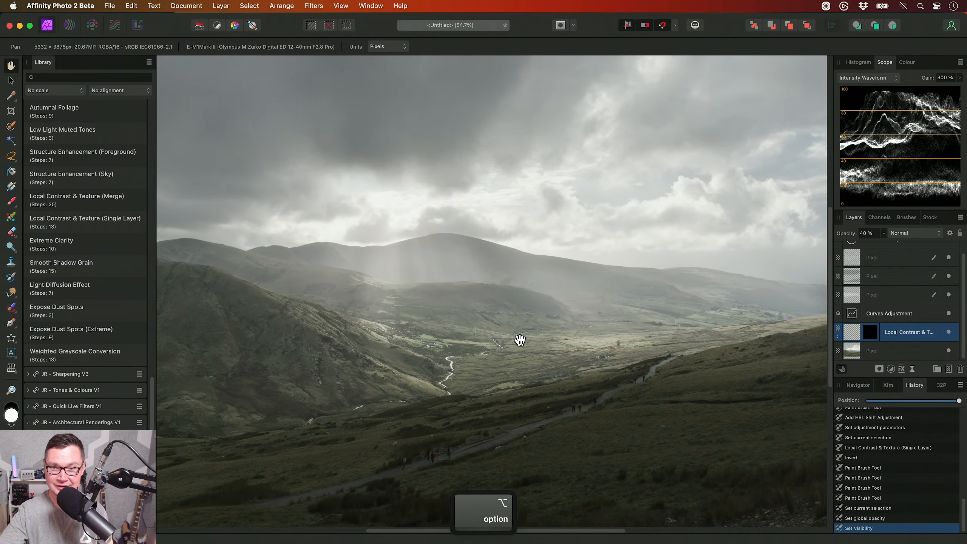
# - Hide the macro library and draw a closed Pen outline around the light rays over the hills, with a notch between the two beams
pyautogui.hotkey('ctrl', 'shift', 'l')
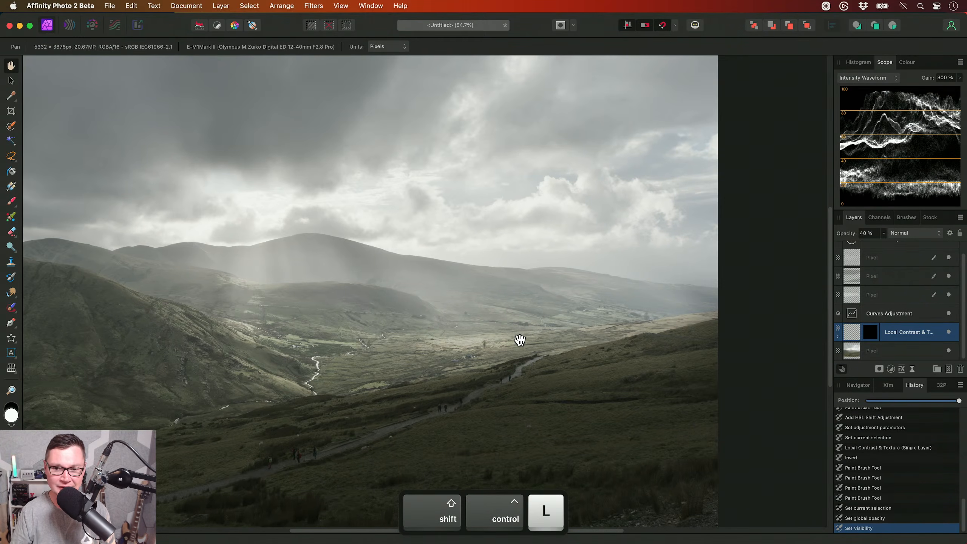
pyautogui.moveTo(629, 360); pyautogui.dragTo(646, 352)
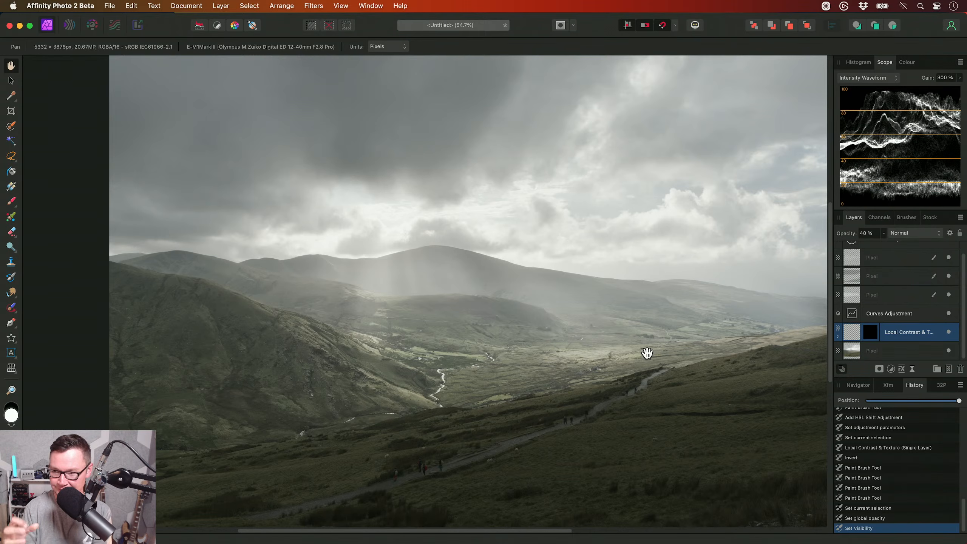
pyautogui.press('p')
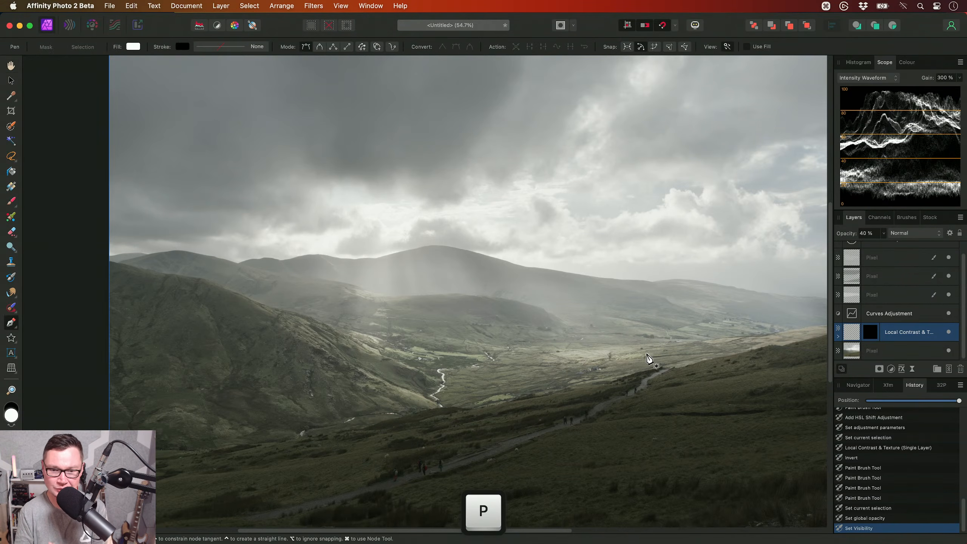
pyautogui.moveTo(581, 342); pyautogui.dragTo(531, 321)
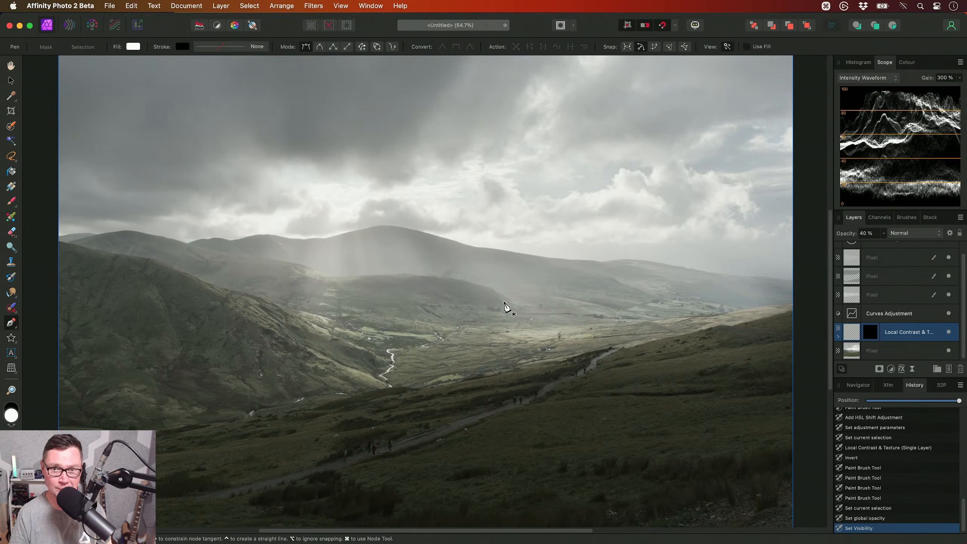
pyautogui.moveTo(505, 301); pyautogui.dragTo(508, 312)
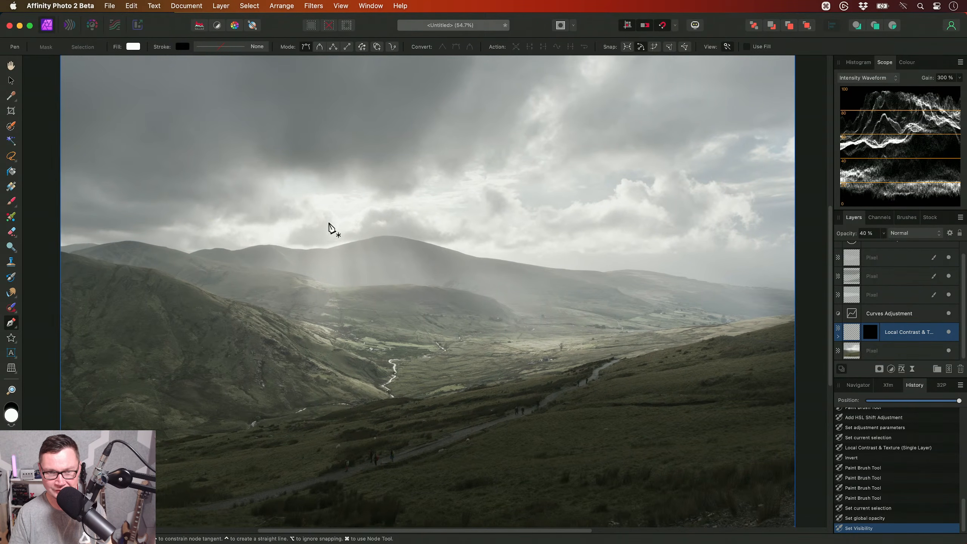
pyautogui.moveTo(448, 282); pyautogui.dragTo(470, 281)
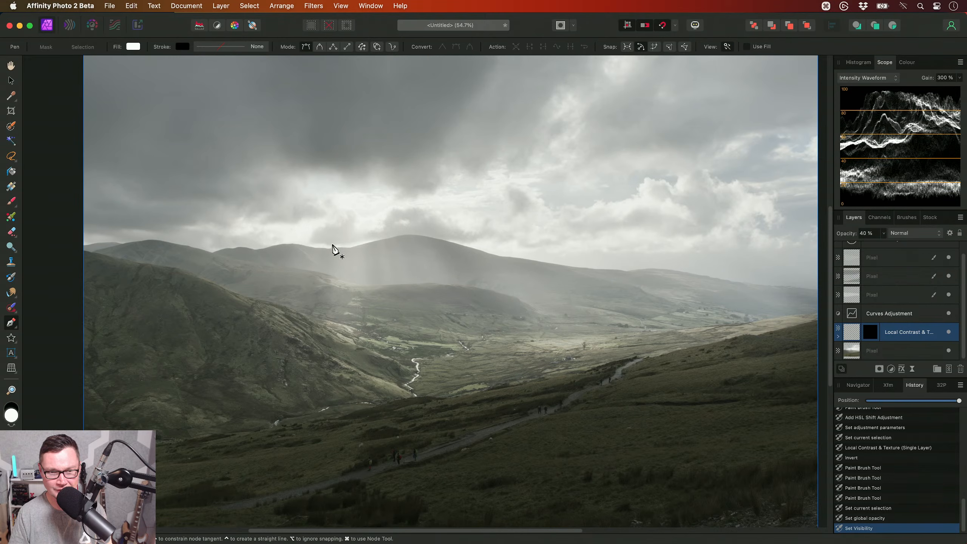
pyautogui.click(335, 216)
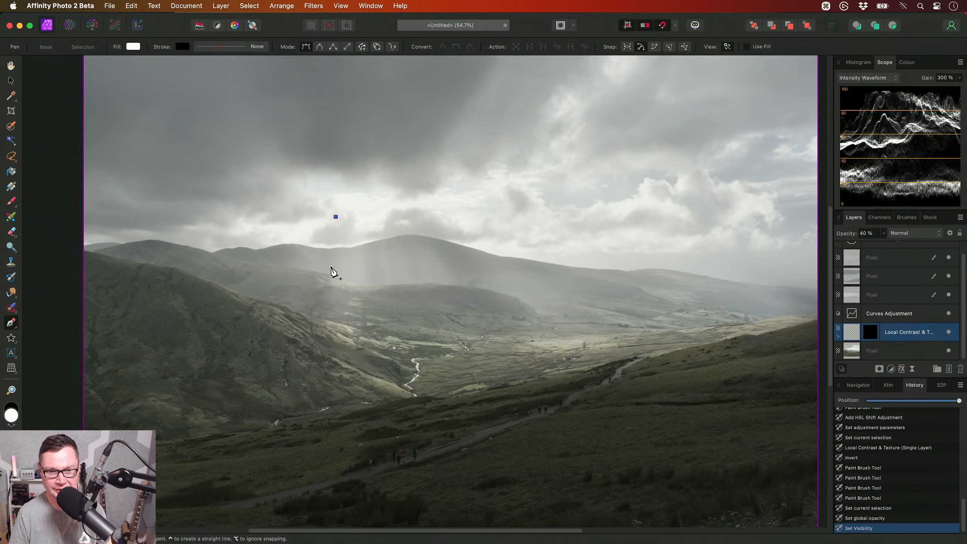
pyautogui.click(323, 331)
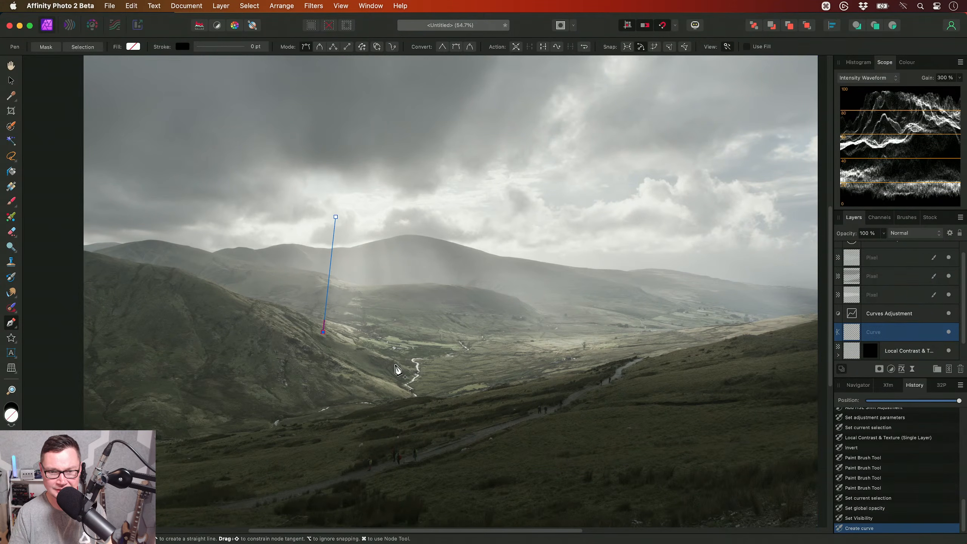
pyautogui.click(410, 359)
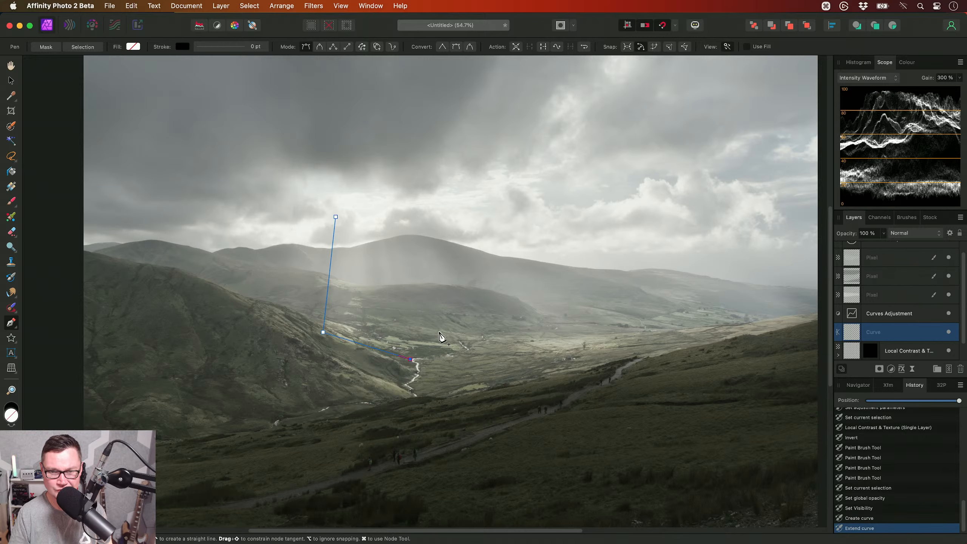
pyautogui.click(480, 327)
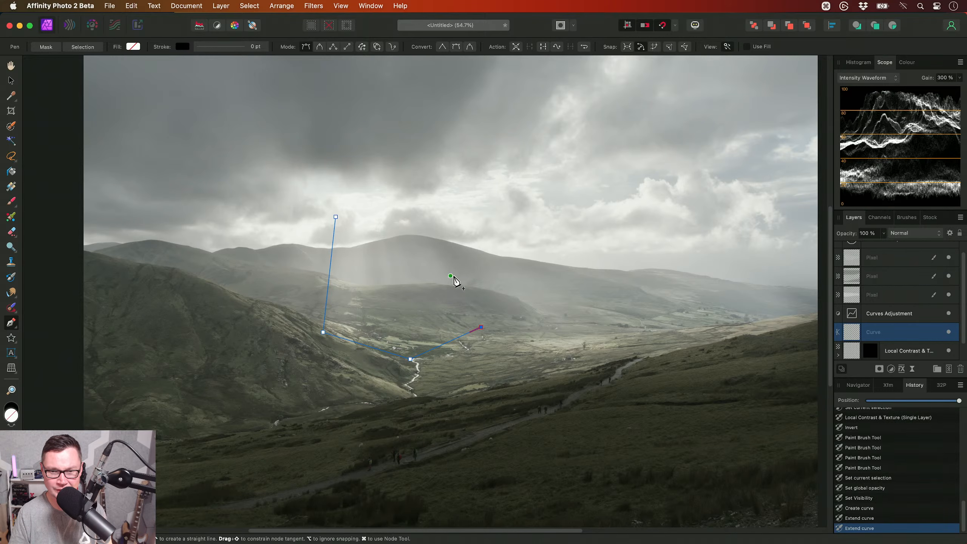
pyautogui.click(452, 275)
pyautogui.click(483, 272)
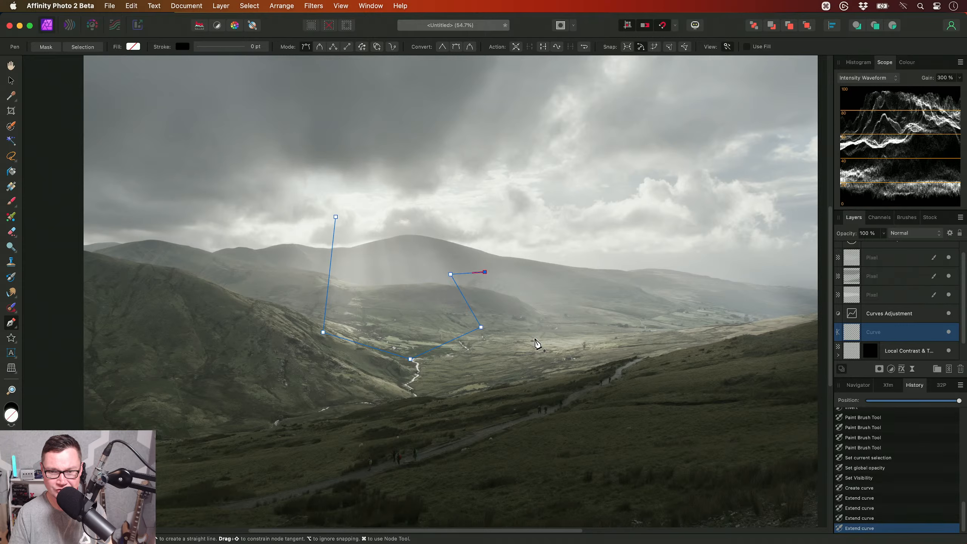
pyautogui.click(534, 338)
pyautogui.scroll(1, 521, 359)
pyautogui.hscroll(1, 521, 359)
pyautogui.click(598, 352)
pyautogui.click(485, 215)
pyautogui.click(308, 239)
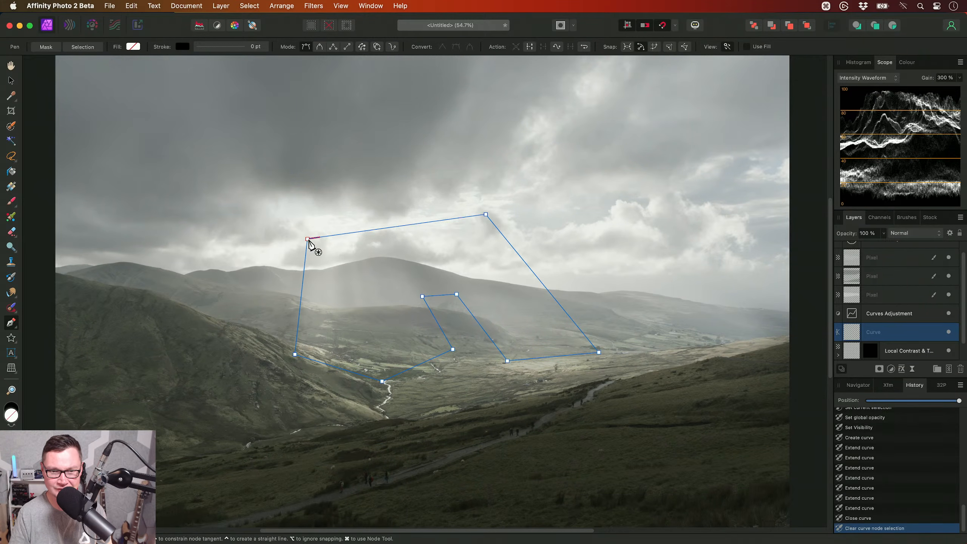
# - Fill the drawn light-ray shape with white (FFFFFF) and bring back the intensity waveform scope
pyautogui.click(905, 62)
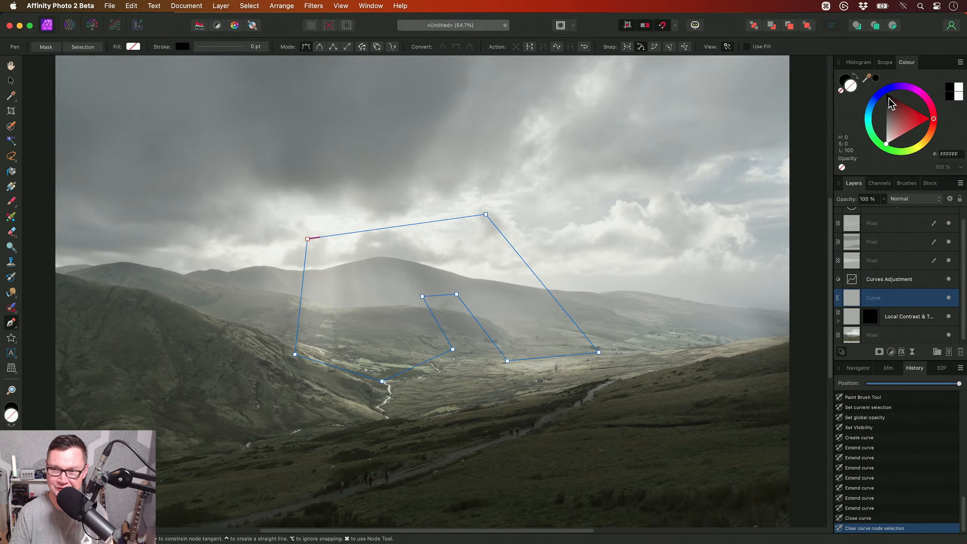
pyautogui.click(888, 140)
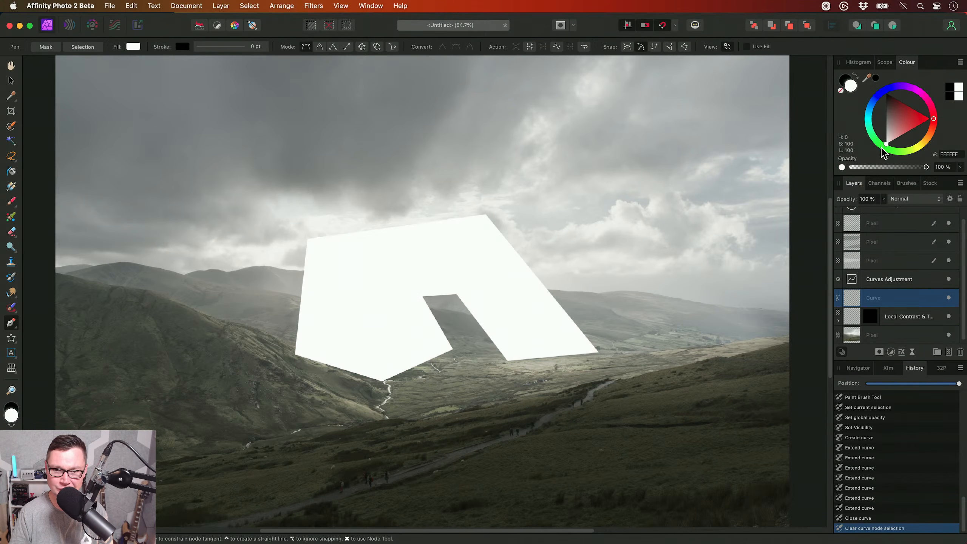
pyautogui.click(884, 62)
pyautogui.press('h')
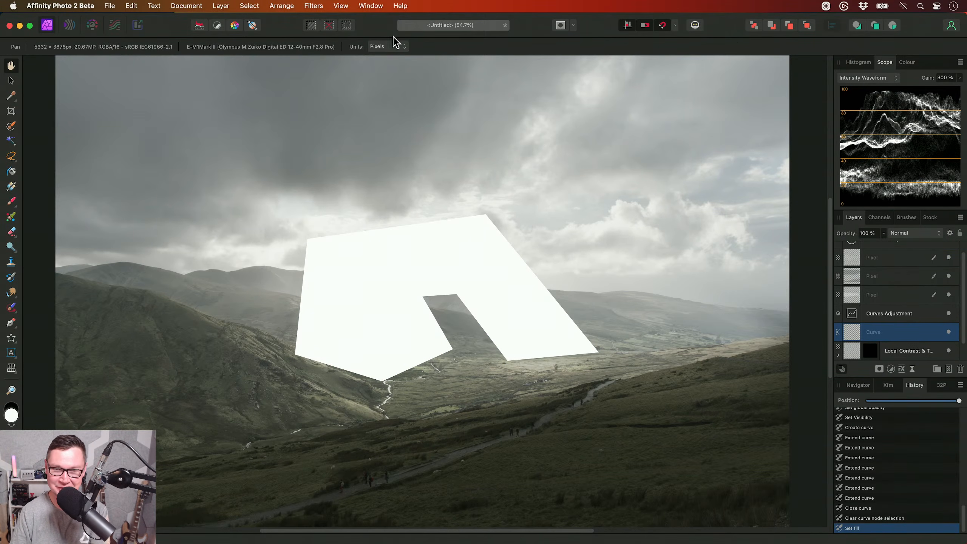
# - Show the Quick FX options and add a Gaussian Blur with a 100 px radius to the white shape
pyautogui.click(370, 6)
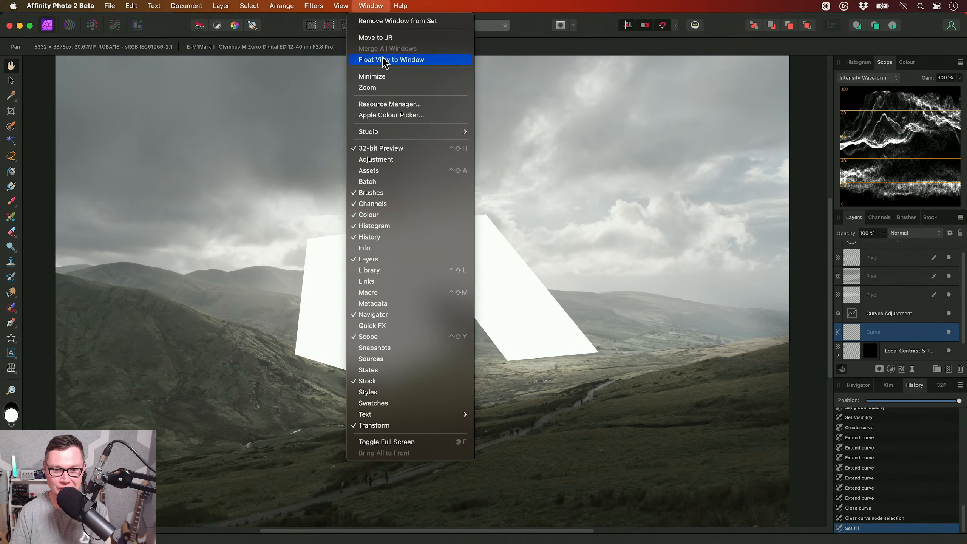
pyautogui.click(394, 326)
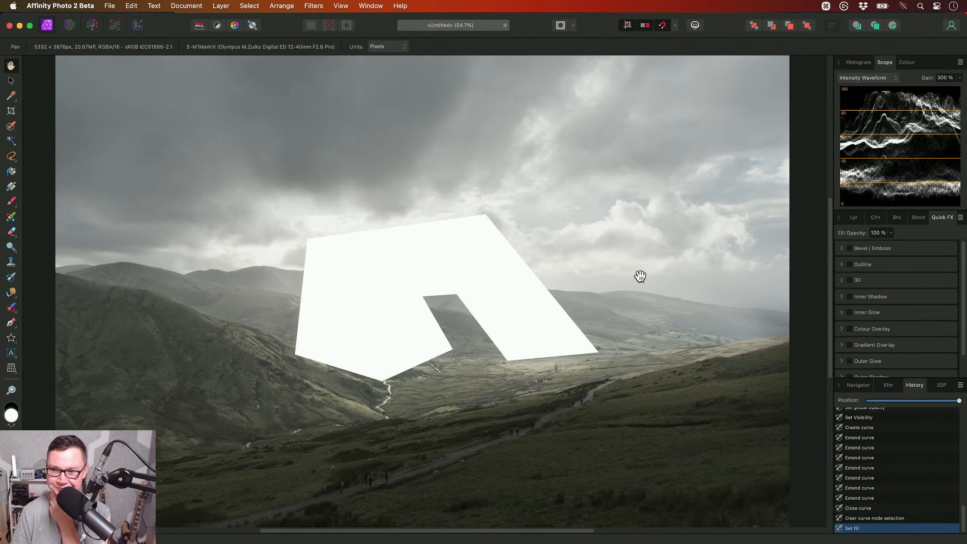
pyautogui.scroll(-3, 959, 343)
pyautogui.scroll(-2, 872, 371)
pyautogui.click(869, 331)
pyautogui.moveTo(859, 352); pyautogui.dragTo(924, 352)
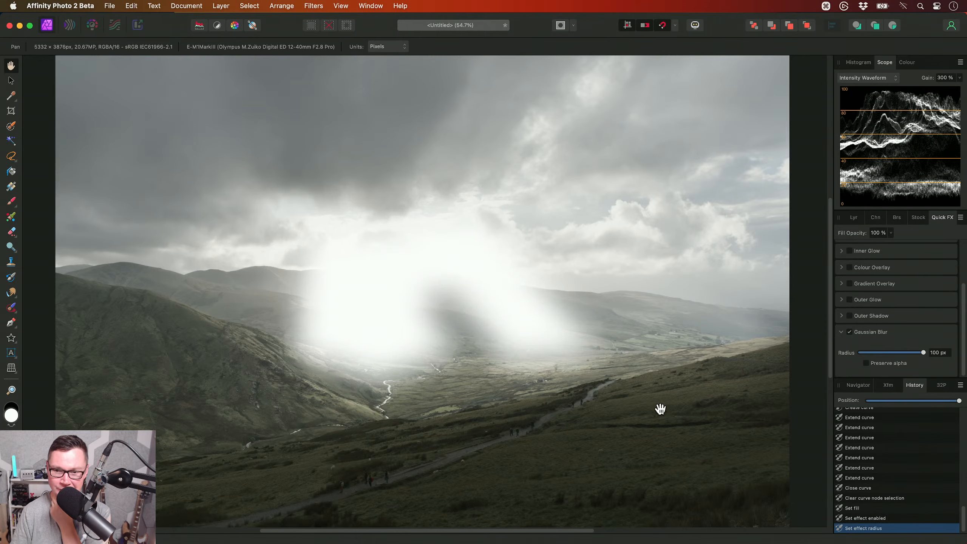
# - Set the blurred white Curve layer's blend mode to Soft Light and its opacity to 40%
pyautogui.click(857, 218)
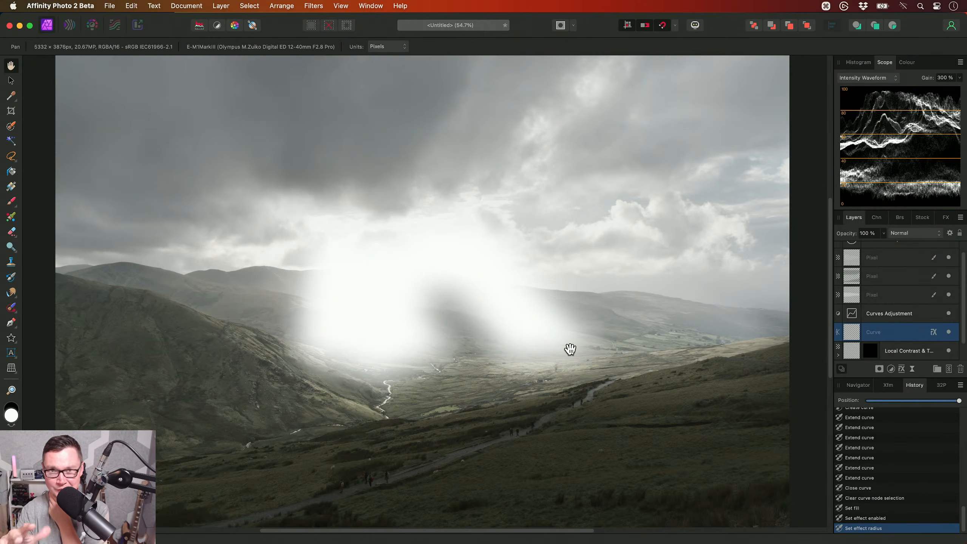
pyautogui.click(899, 234)
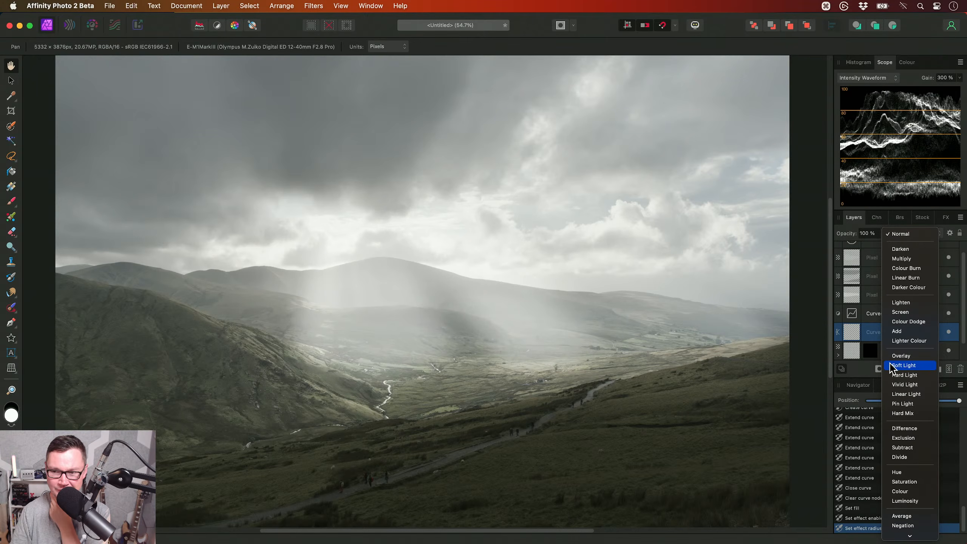
pyautogui.click(903, 365)
pyautogui.scroll(2, 460, 317)
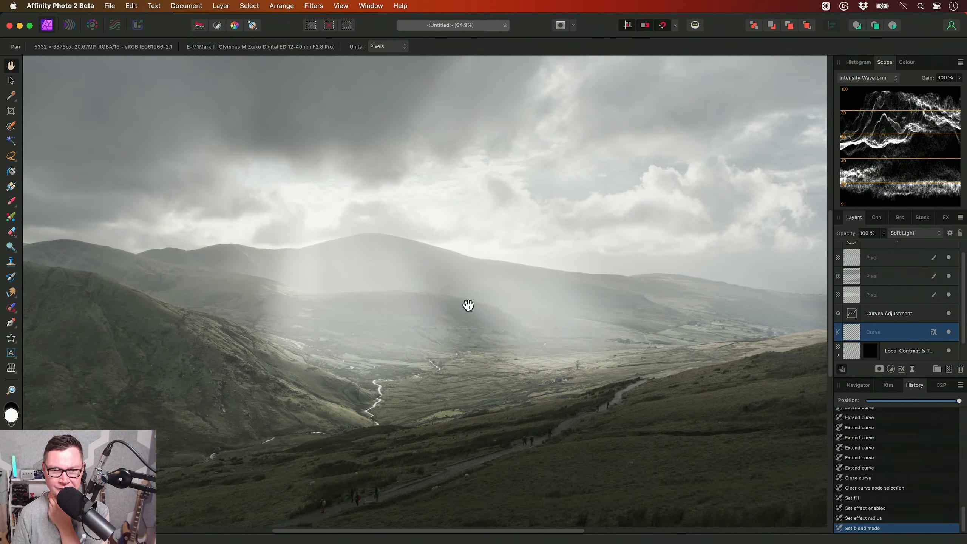
pyautogui.press('3')
pyautogui.press('4')
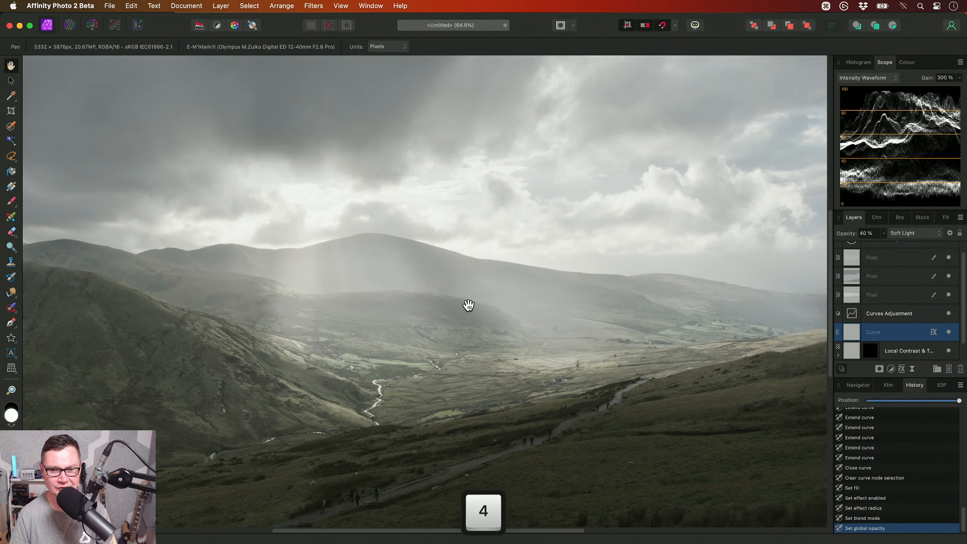
pyautogui.scroll(3, 433, 319)
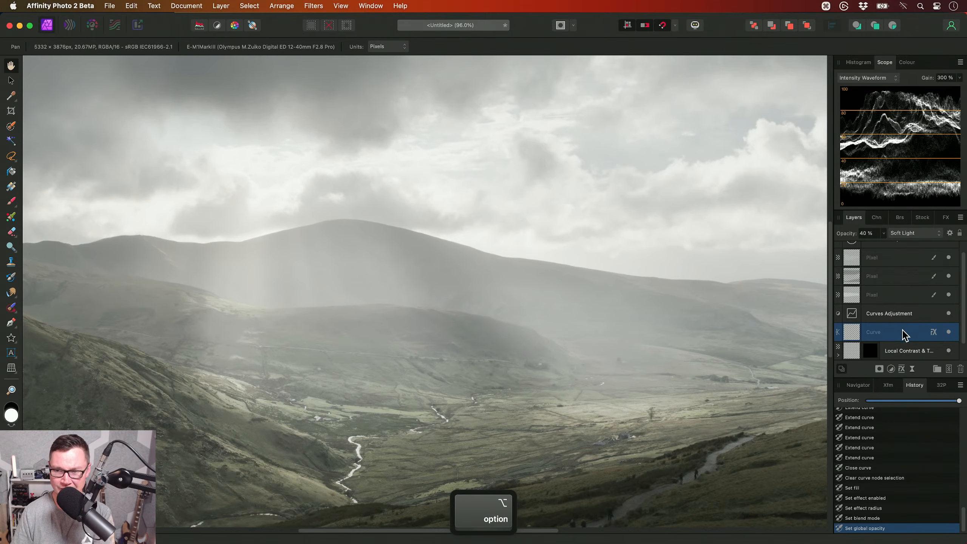
# - Move the Curve layer above the HSL Shift Adjustment, compare it hidden and shown, and set its opacity to 50%
pyautogui.moveTo(897, 335); pyautogui.dragTo(876, 250)
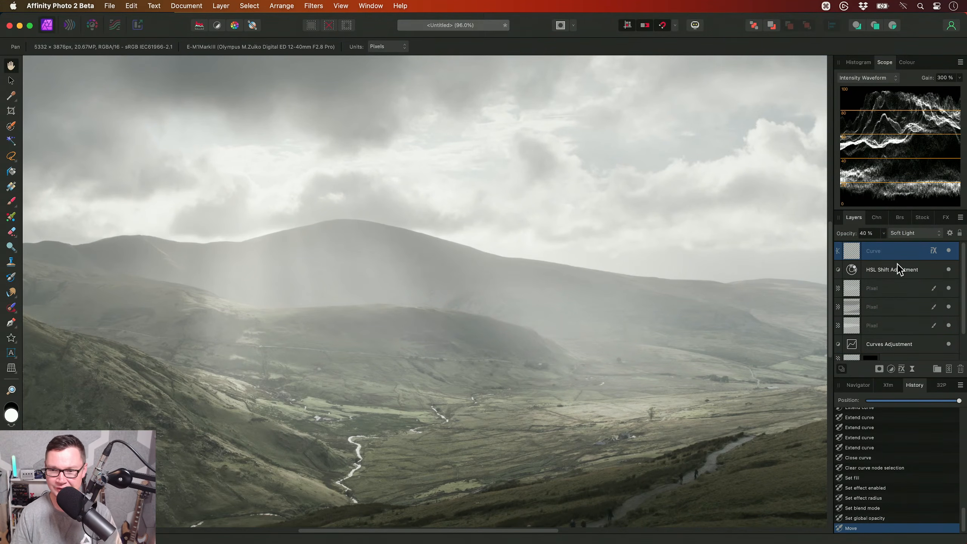
pyautogui.click(949, 250)
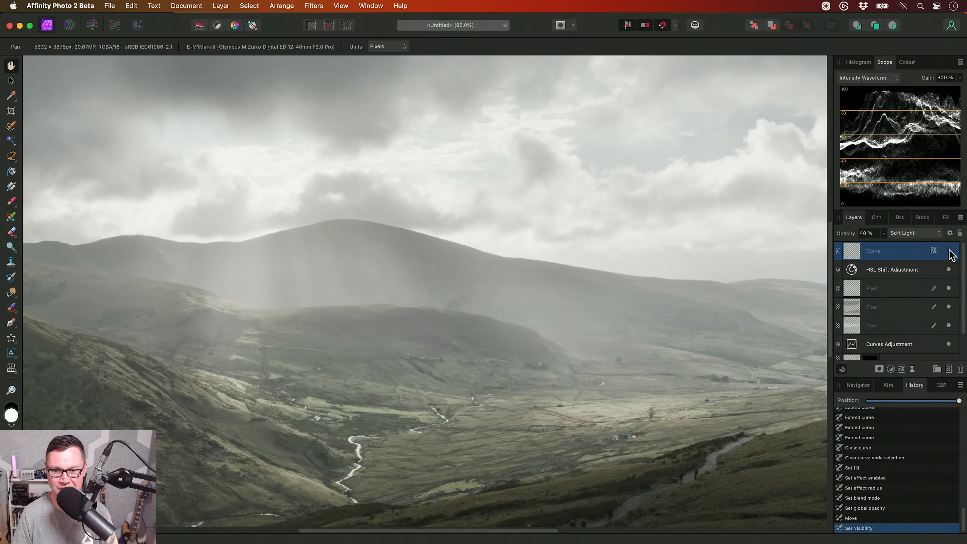
pyautogui.click(949, 251)
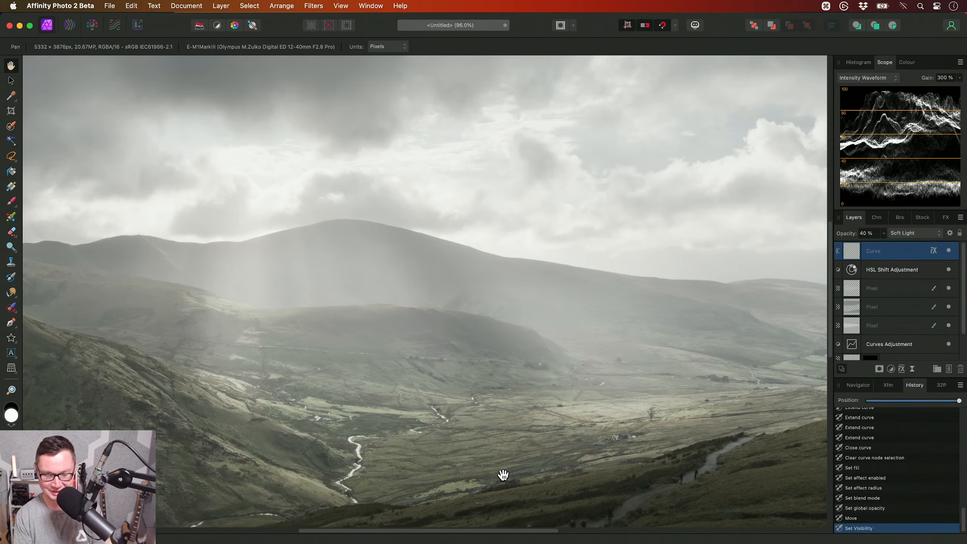
pyautogui.press('5')
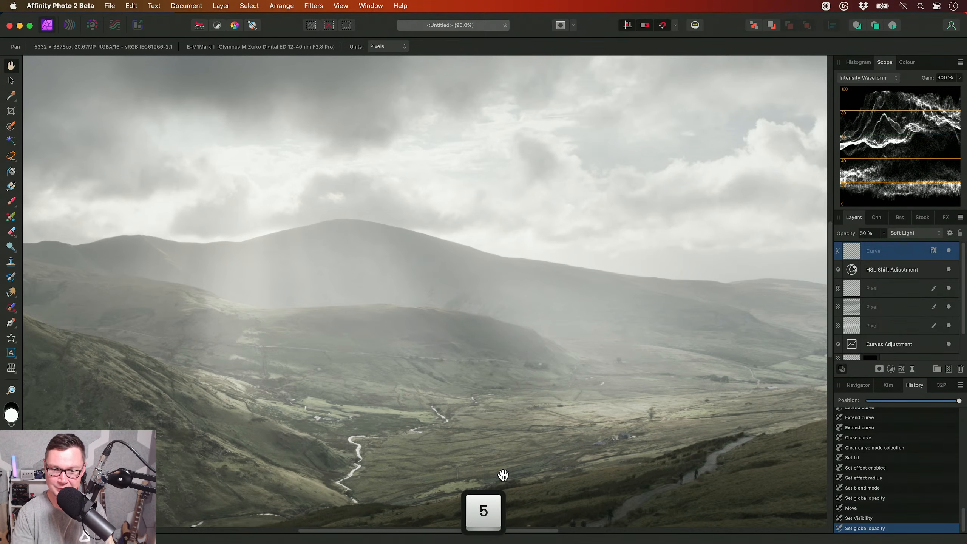
pyautogui.scroll(-5, 504, 404)
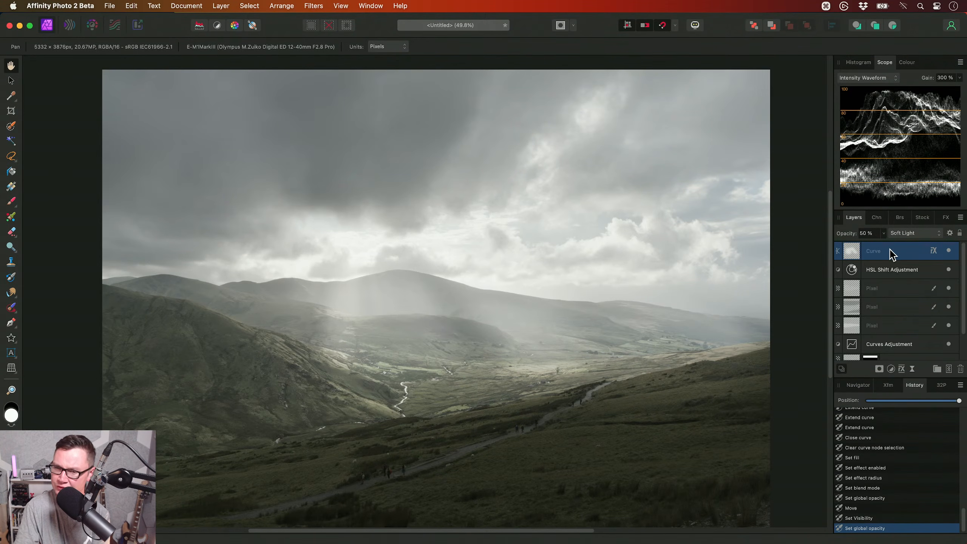
# - Check the Curve layer's Gaussian Blur effect settings, and try using the shape as a mask on the bottom Pixel layer
pyautogui.click(933, 251)
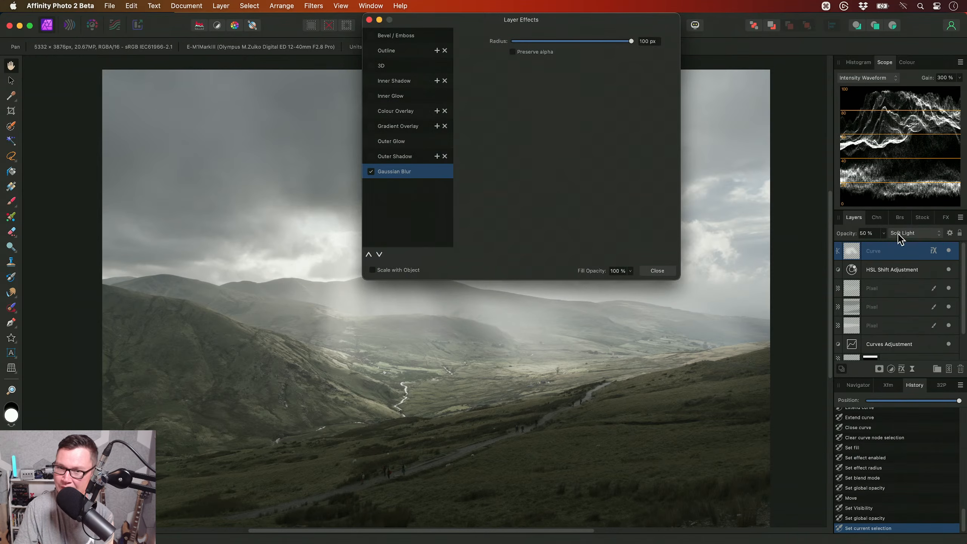
pyautogui.click(657, 270)
pyautogui.moveTo(853, 252); pyautogui.dragTo(851, 350)
pyautogui.scroll(-2, 882, 268)
pyautogui.scroll(2, 870, 266)
pyautogui.scroll(-2, 874, 289)
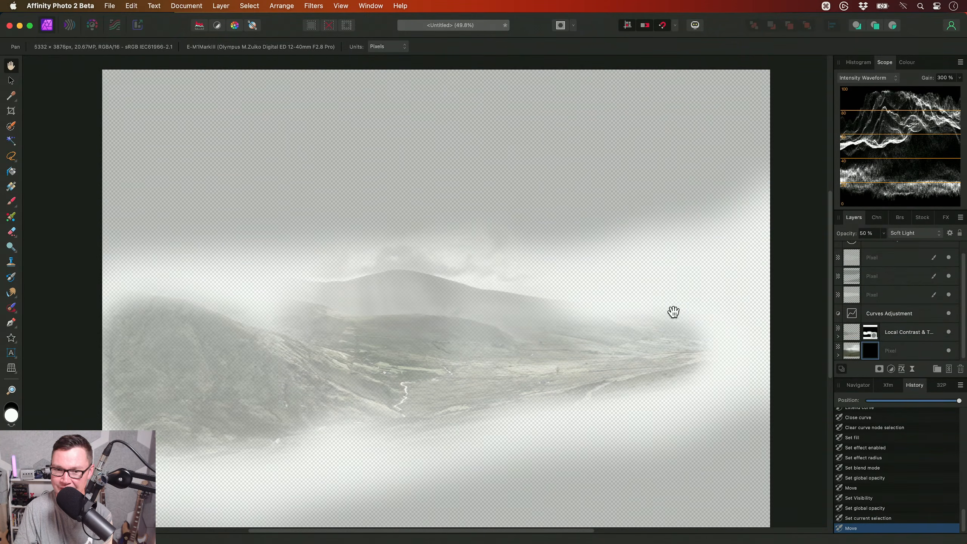
pyautogui.scroll(-1, 519, 309)
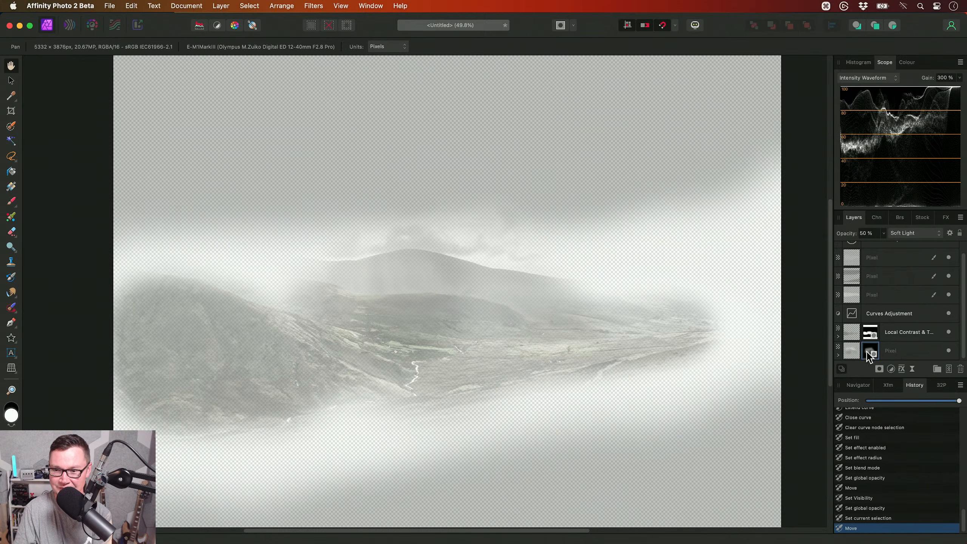
# - Hide the Local Contrast & Texture layer and every layer above it to isolate the masked bottom Pixel layer
pyautogui.click(948, 332)
pyautogui.hscroll(-2, 599, 302)
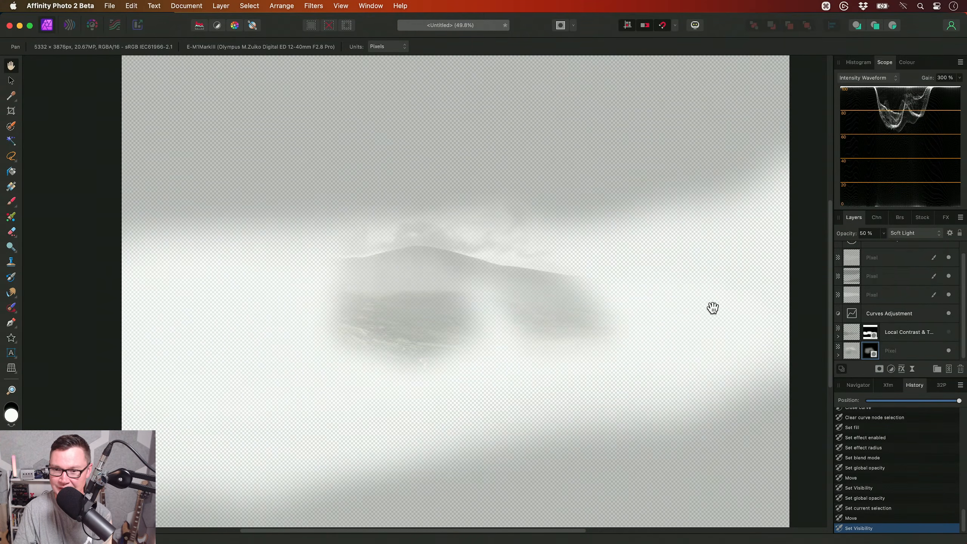
pyautogui.click(901, 314)
pyautogui.keyDown('shift'); pyautogui.click(936, 252); pyautogui.keyUp('shift')
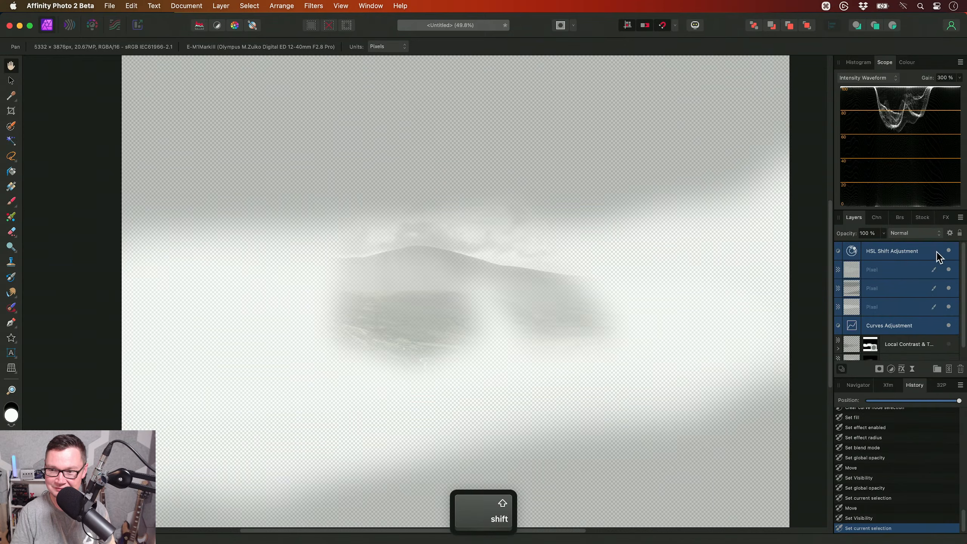
pyautogui.click(948, 251)
pyautogui.scroll(-1, 896, 284)
pyautogui.click(883, 357)
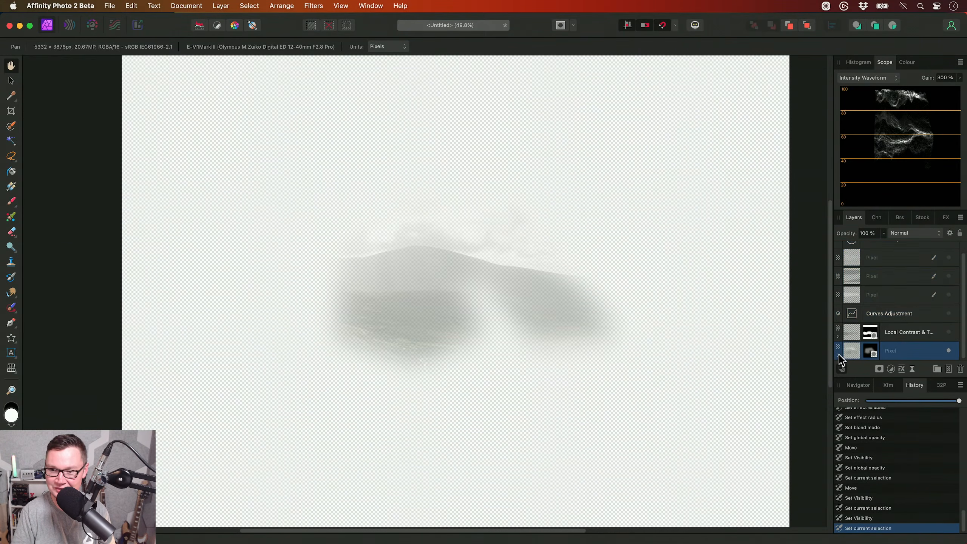
# - Expand the masked Pixel layer and set its nested Curve mask's opacity to 100%
pyautogui.click(838, 355)
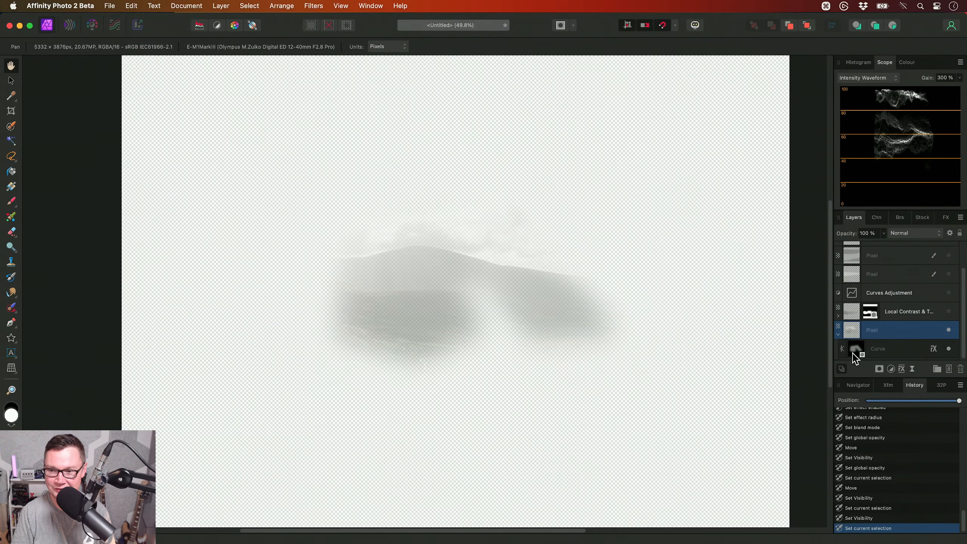
pyautogui.click(876, 353)
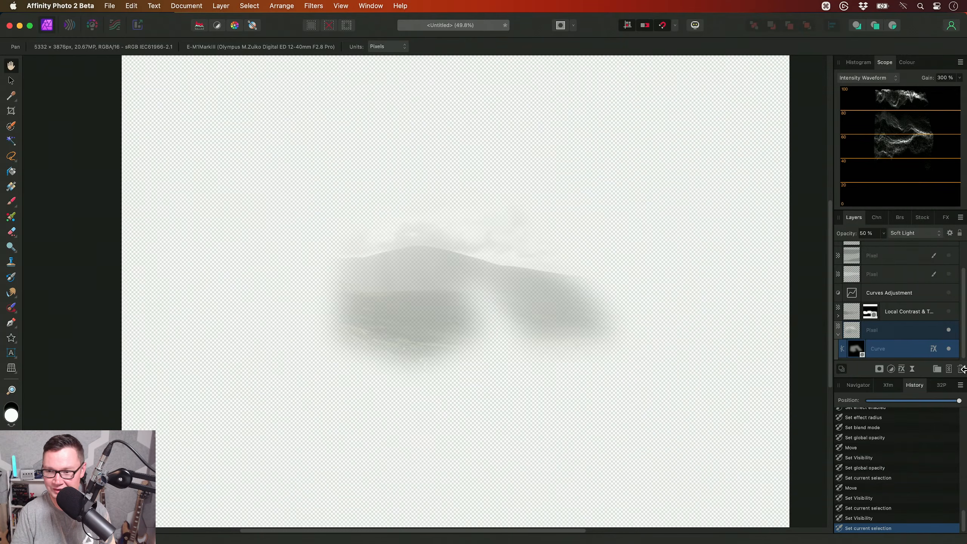
pyautogui.moveTo(884, 232); pyautogui.dragTo(952, 250)
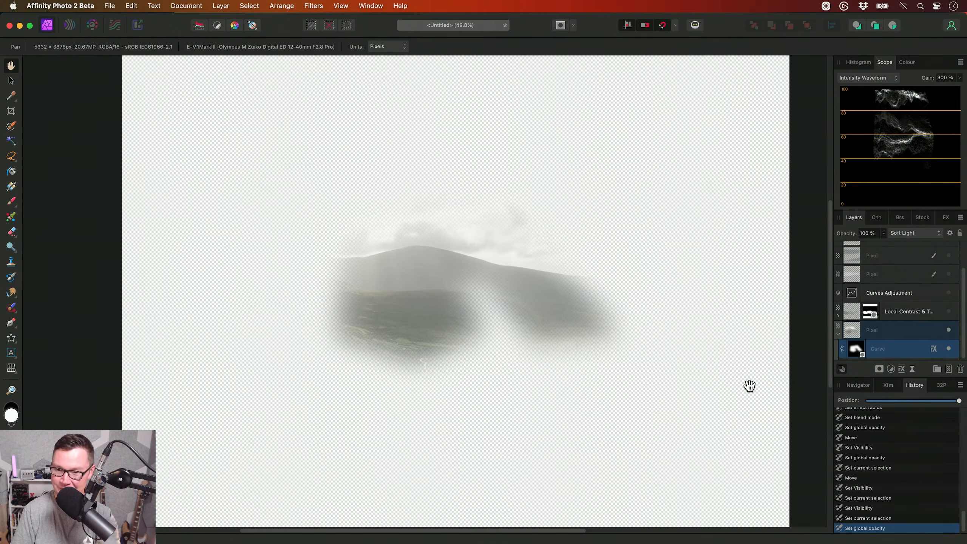
# - Revert the document history to the state before the Curve layer was moved into the Pixel layer as a mask
pyautogui.click(863, 468)
pyautogui.click(864, 478)
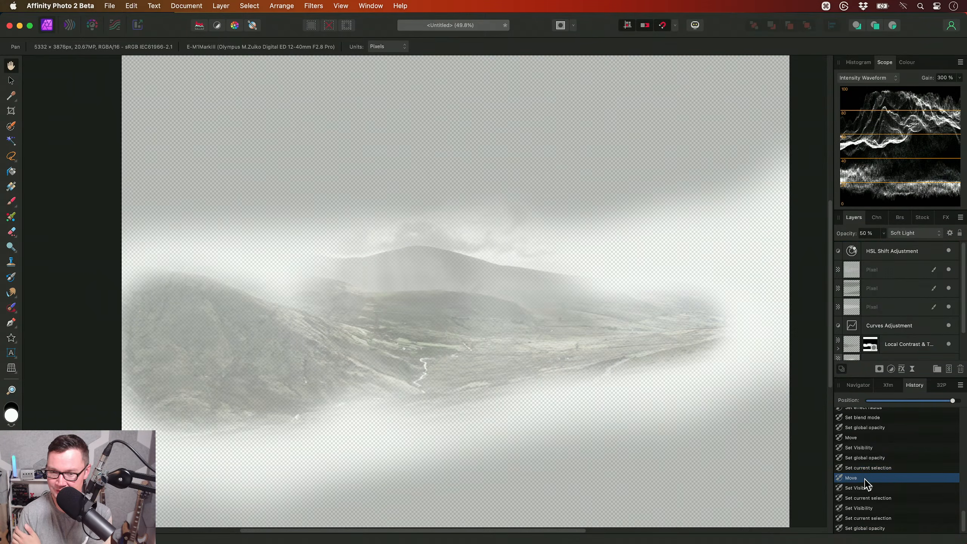
pyautogui.click(864, 467)
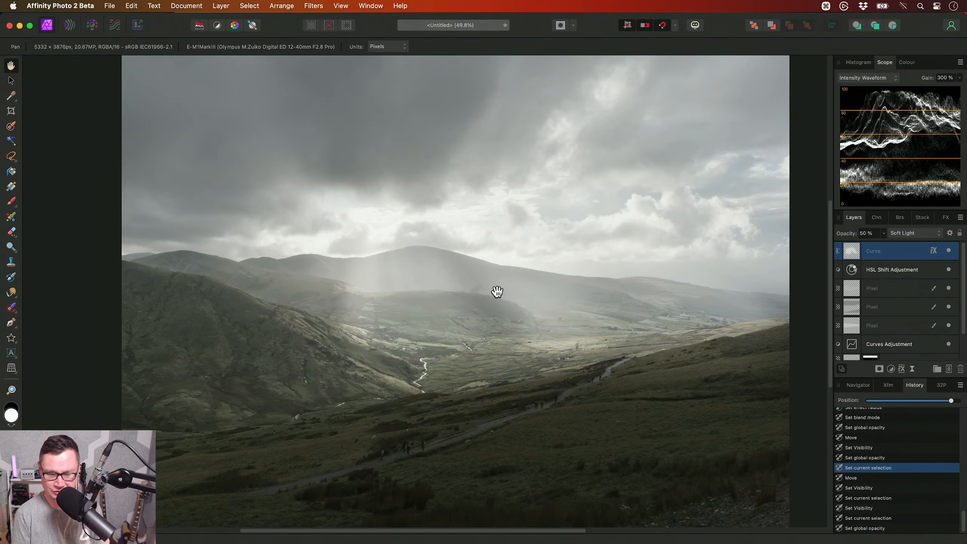
# - Add a White Balance adjustment above the Curve layer and set its white balance to 40%
pyautogui.press('super+0')
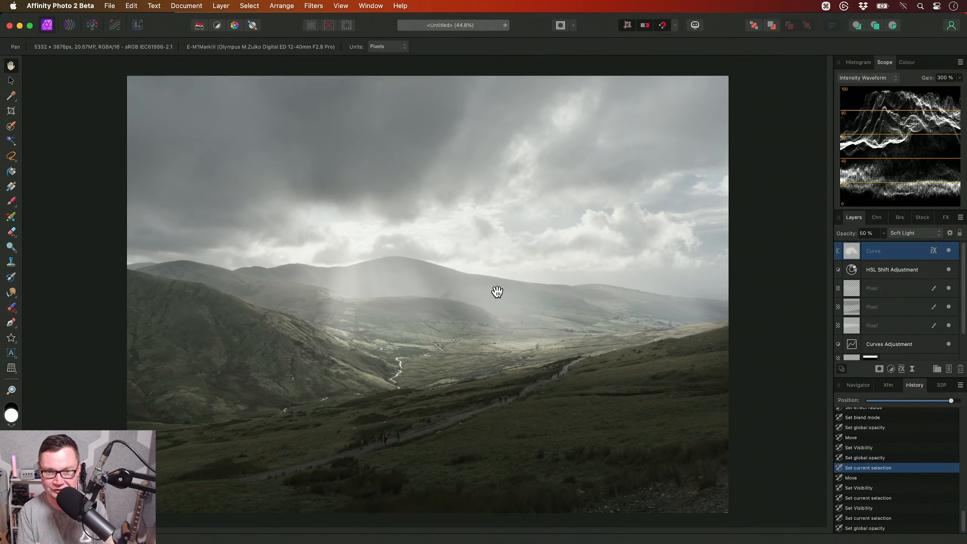
pyautogui.hotkey('alt', 'w')
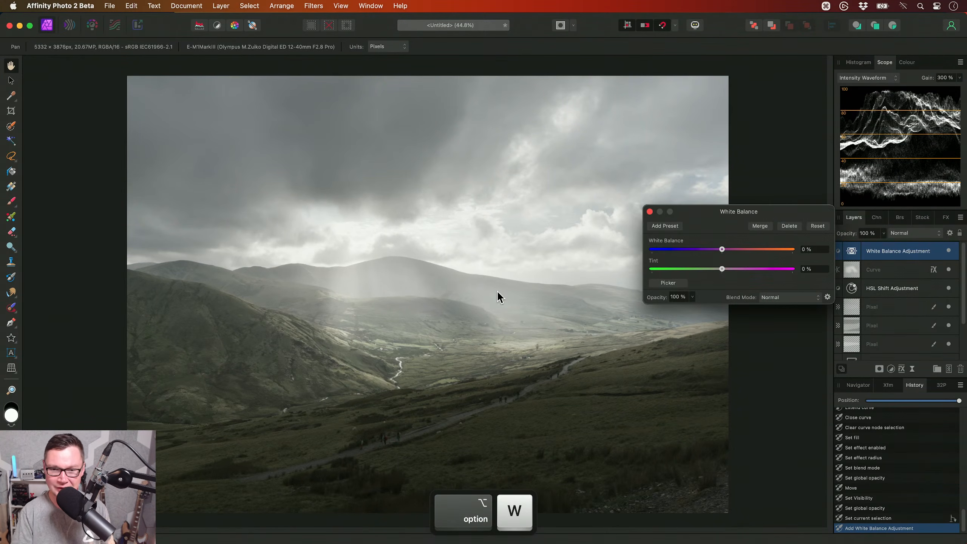
pyautogui.click(221, 6)
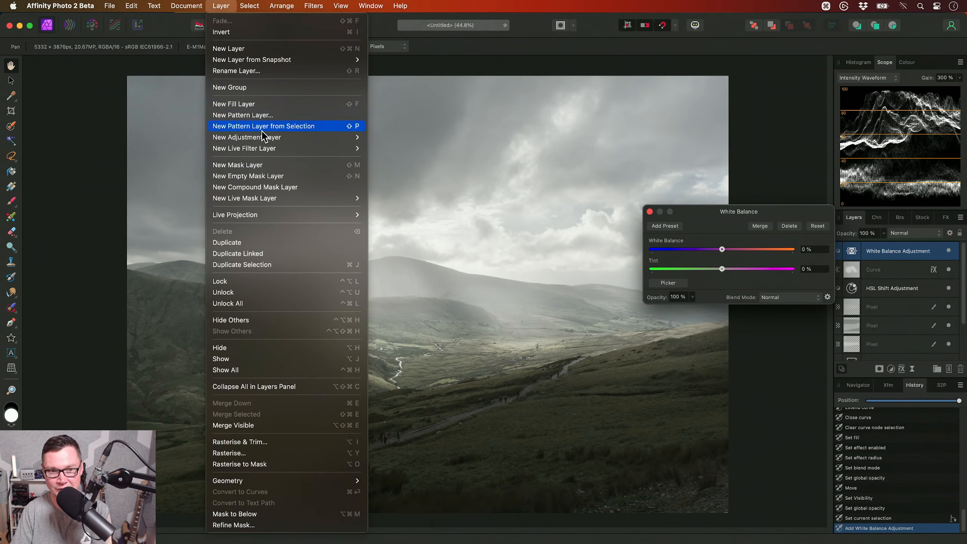
pyautogui.moveTo(265, 137)
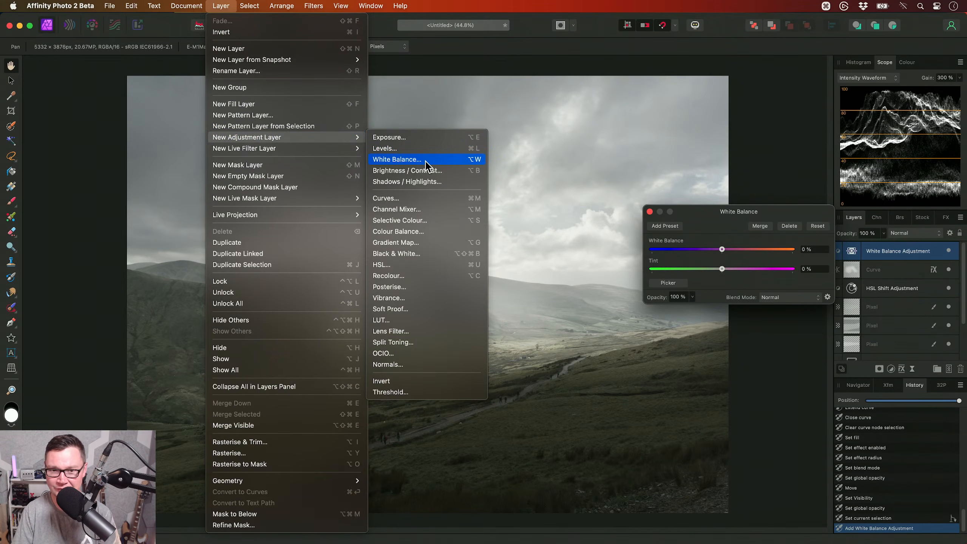
pyautogui.click(733, 222)
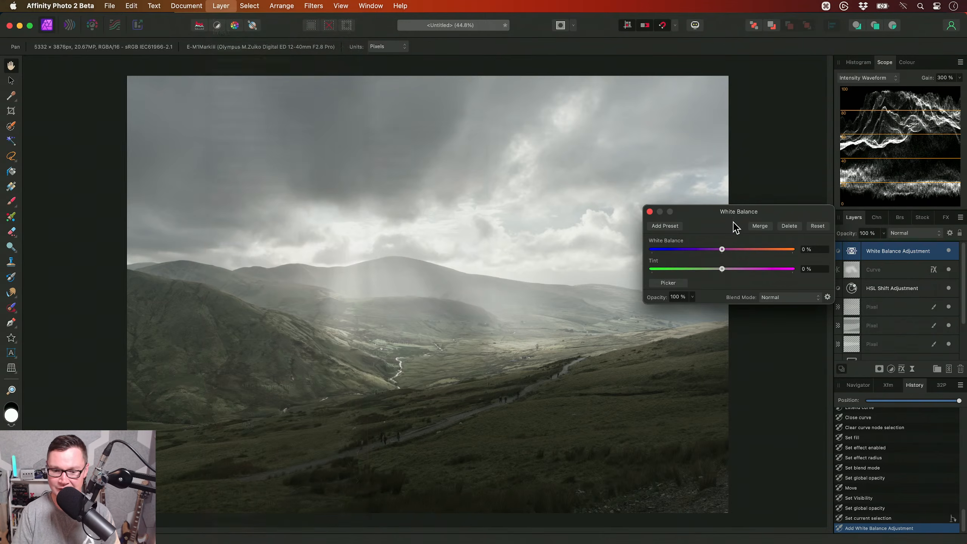
pyautogui.moveTo(725, 253); pyautogui.dragTo(751, 253)
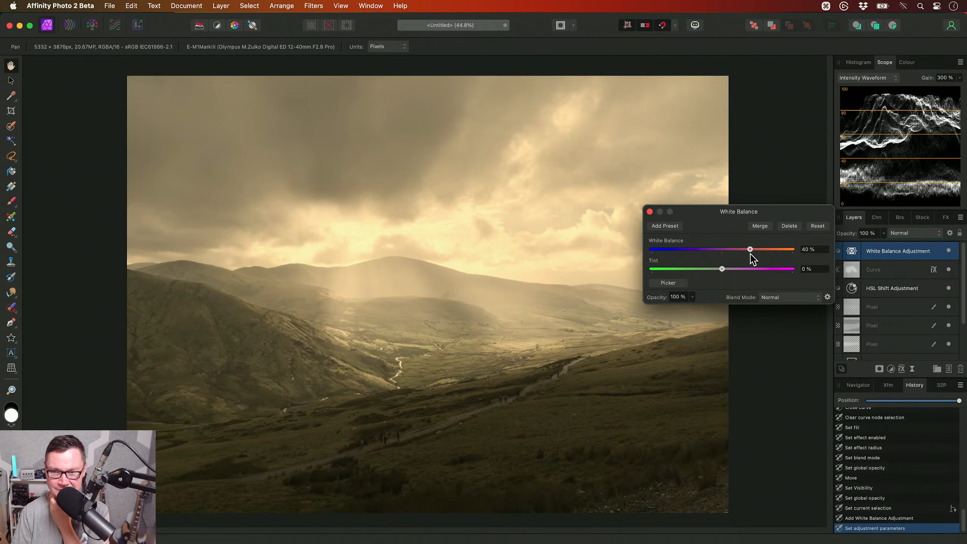
pyautogui.click(649, 211)
# - Blend the White Balance adjustment with Multiply, and lower its source layer range's shadow end to 0% output in a linear ramp
pyautogui.click(913, 232)
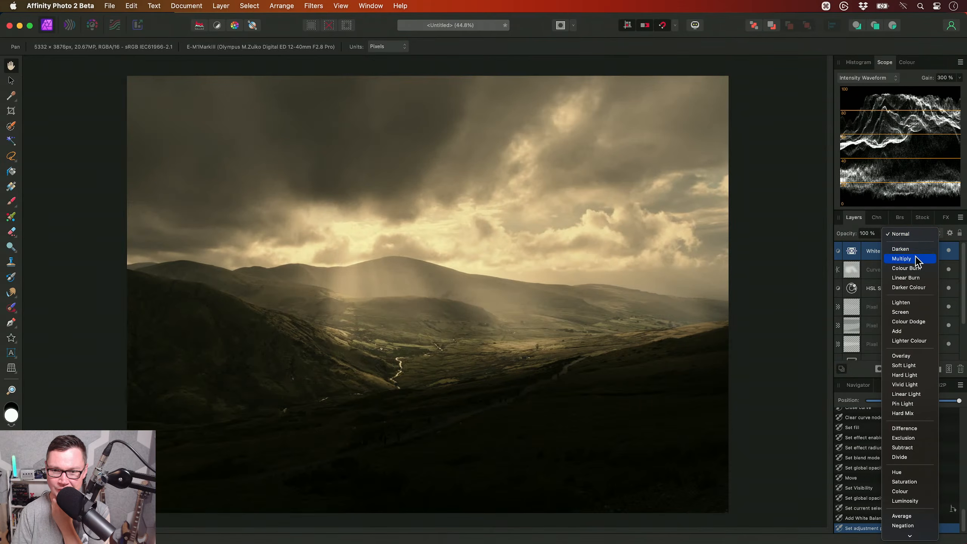
pyautogui.click(915, 261)
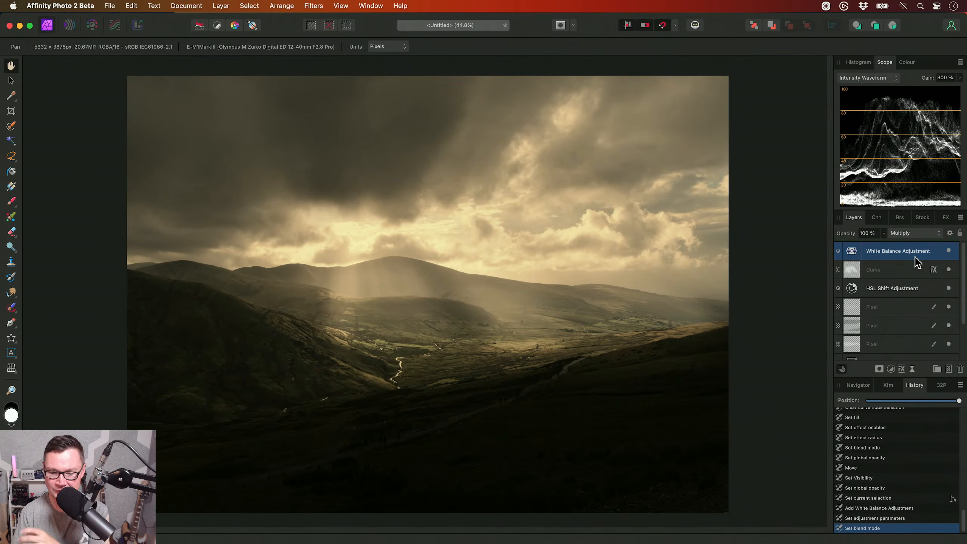
pyautogui.click(949, 232)
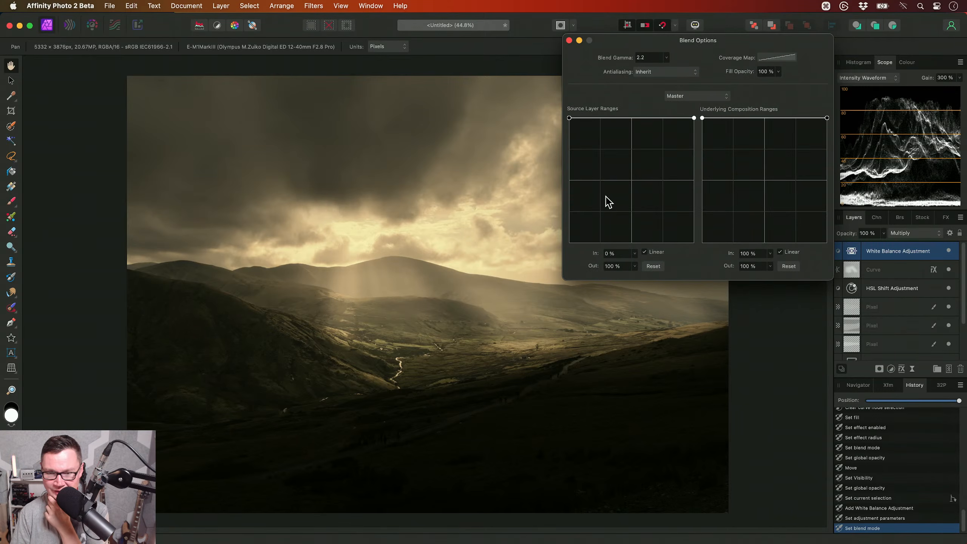
pyautogui.moveTo(569, 118); pyautogui.dragTo(550, 258)
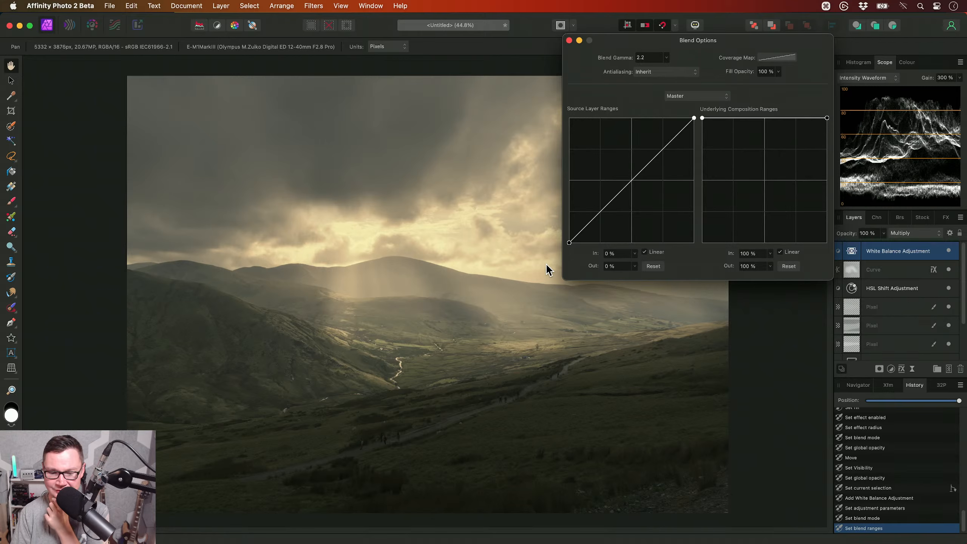
pyautogui.click(569, 40)
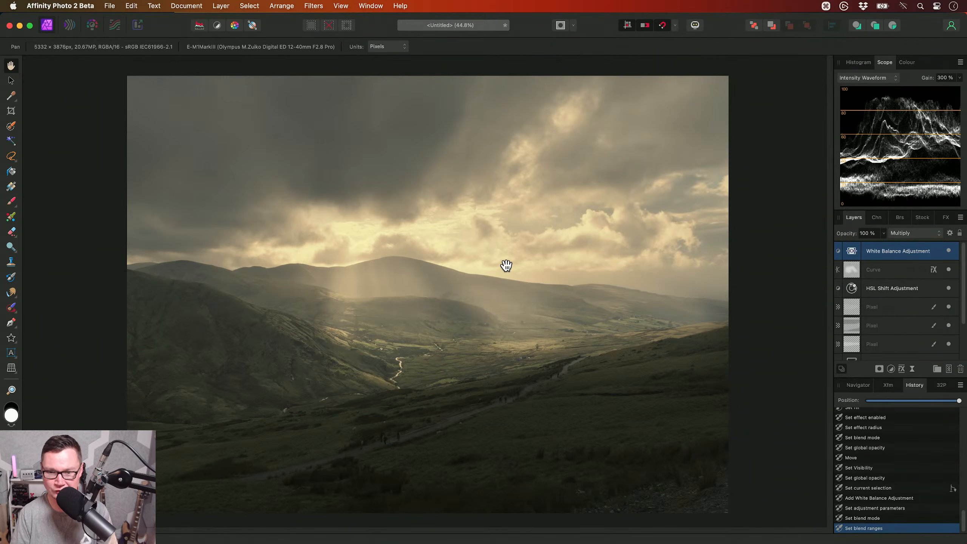
# - Add a Brightness / Contrast adjustment with brightness 17% and contrast 40%
pyautogui.hotkey('alt', 'b')
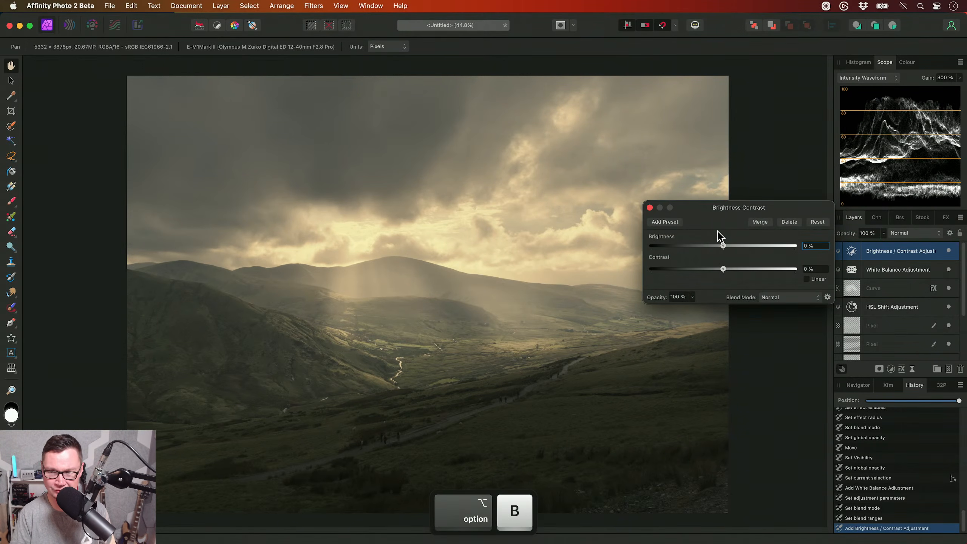
pyautogui.moveTo(722, 246); pyautogui.dragTo(753, 277)
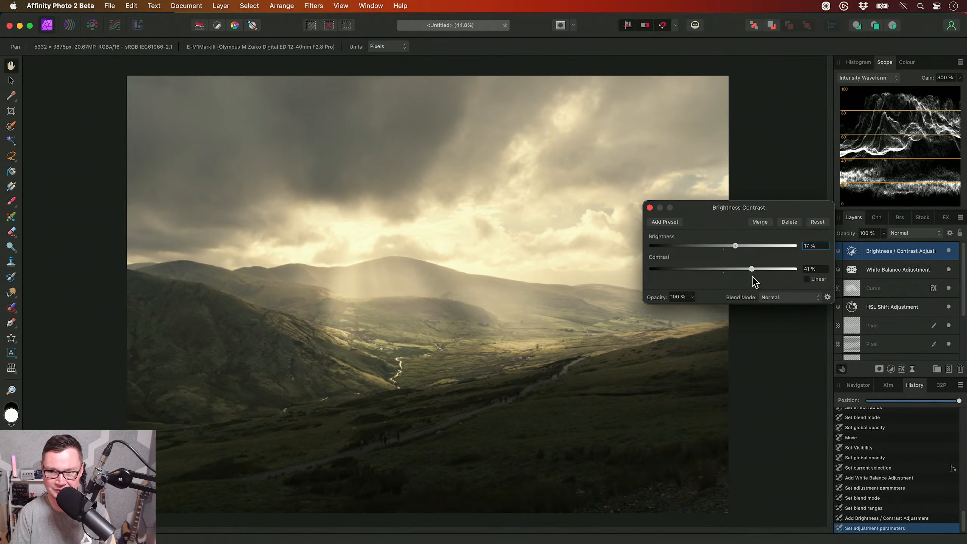
pyautogui.click(649, 207)
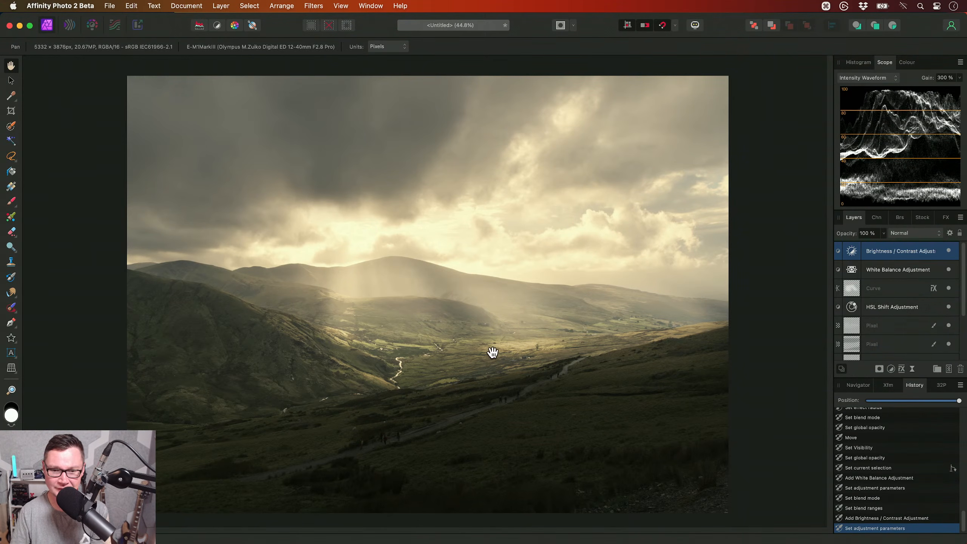
# - Add a Levels adjustment directly above the White Balance adjustment and raise its output black level to 4%
pyautogui.doubleClick(852, 252)
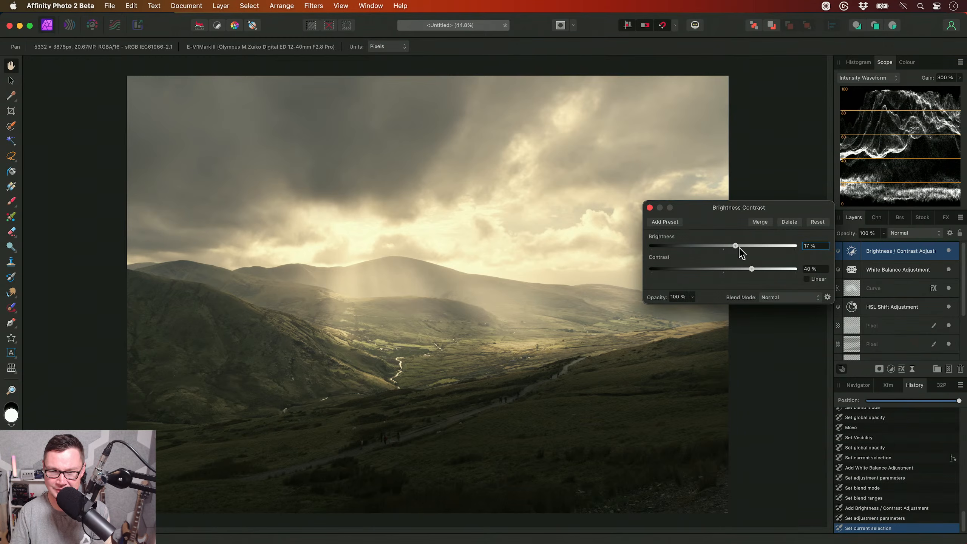
pyautogui.click(649, 208)
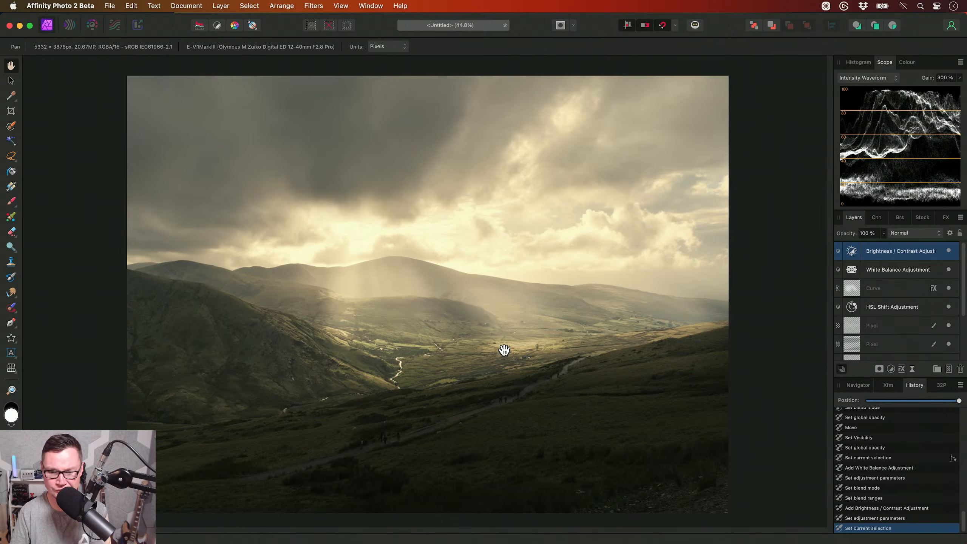
pyautogui.click(886, 269)
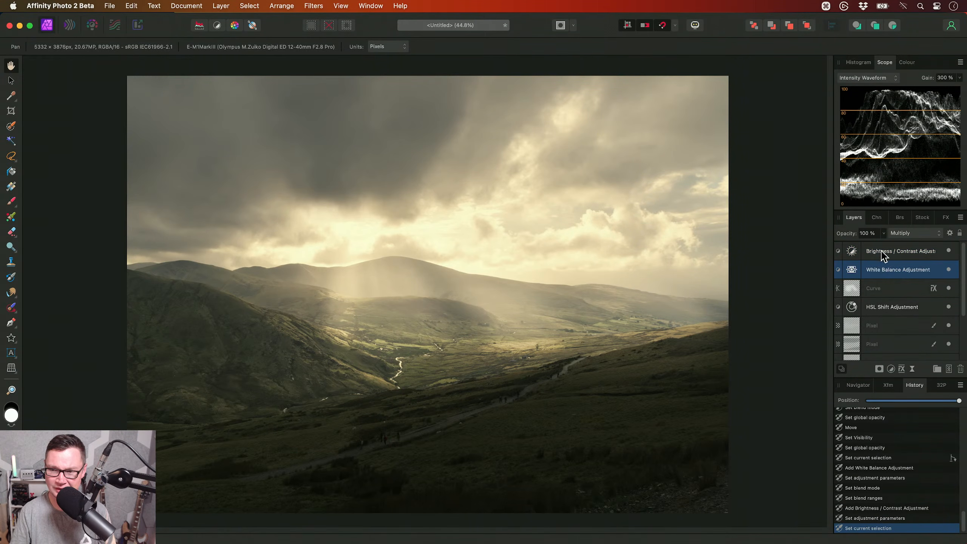
pyautogui.press('super+l')
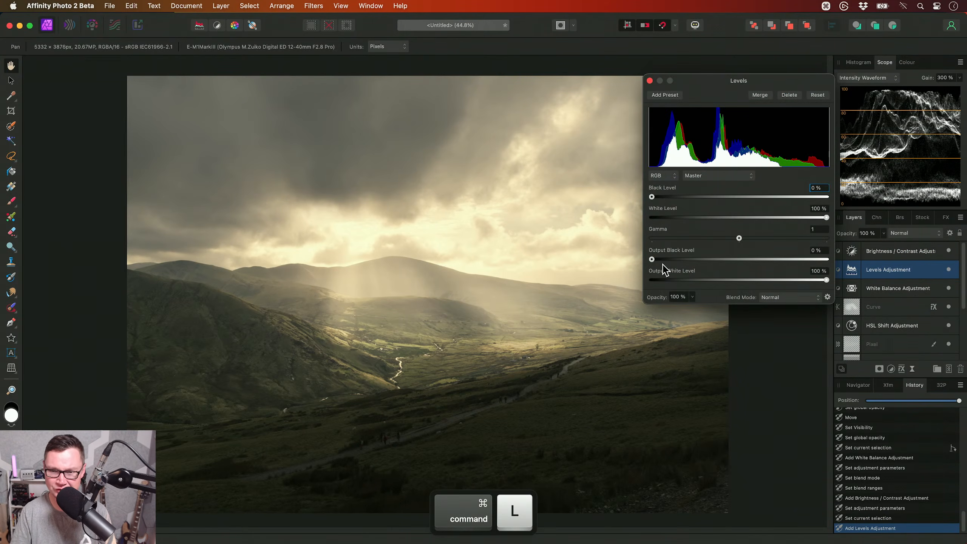
pyautogui.moveTo(653, 261); pyautogui.dragTo(661, 261)
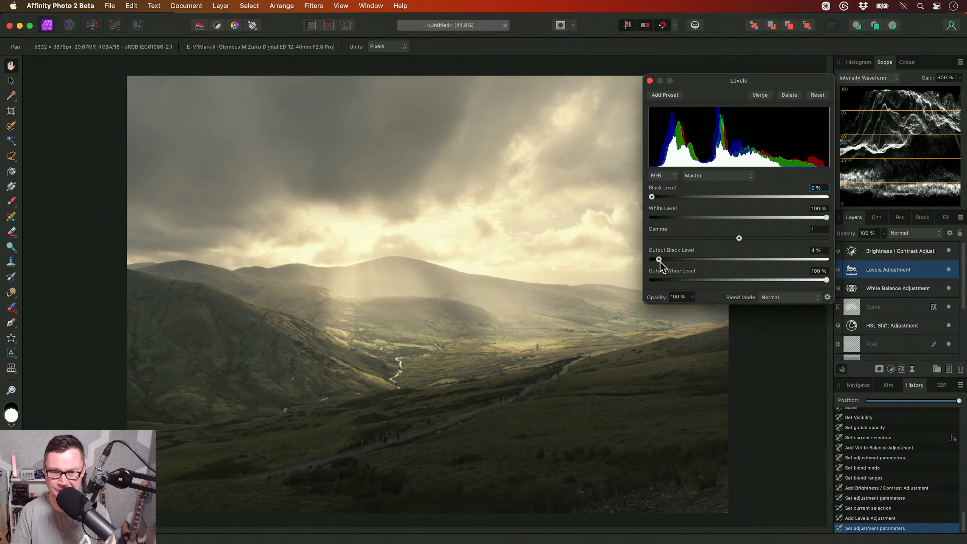
pyautogui.click(649, 80)
# - Run the Luma Masked Curves (Weighted) macro from JR - Photographic Retouching V2 above the Brightness / Contrast adjustment
pyautogui.click(878, 255)
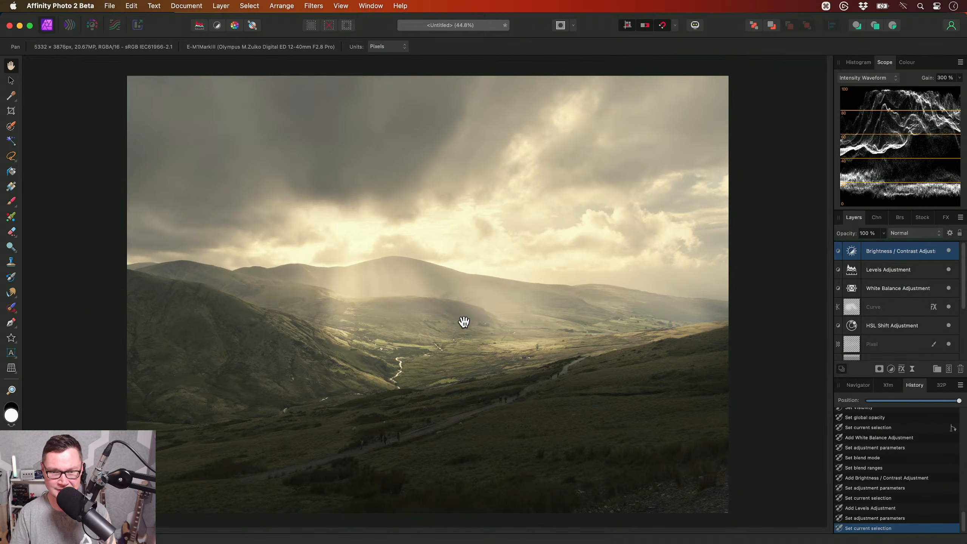
pyautogui.hotkey('ctrl', 'shift', 'l')
pyautogui.scroll(-15, 134, 329)
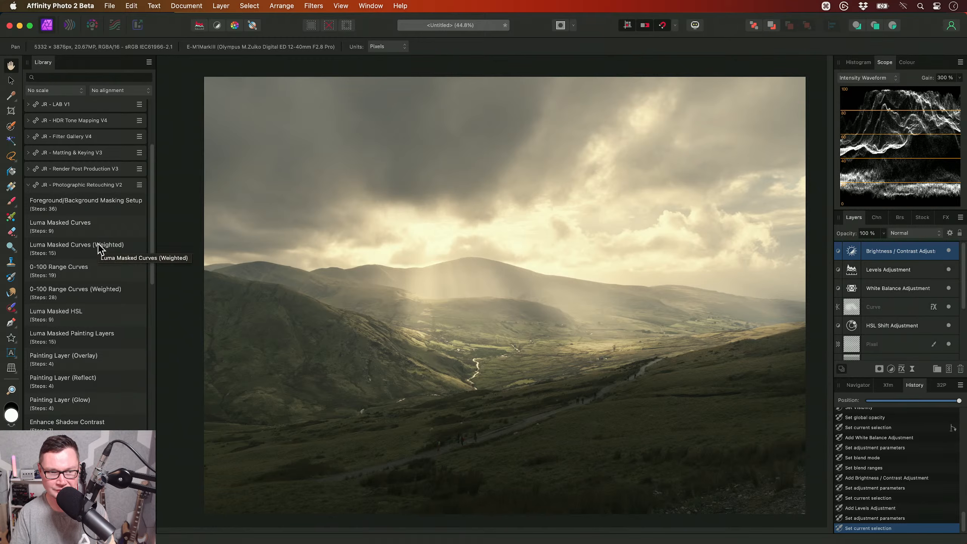
pyautogui.click(98, 245)
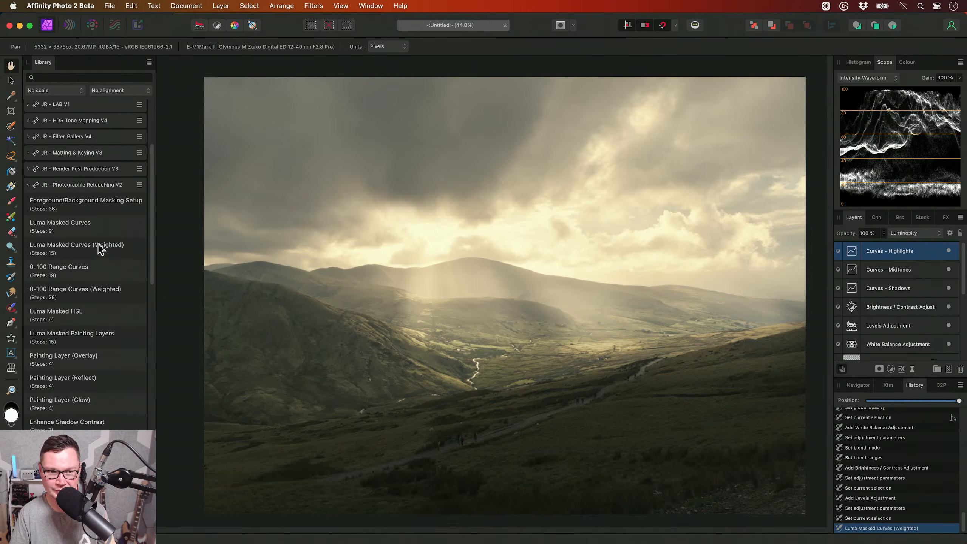
pyautogui.moveTo(358, 274); pyautogui.dragTo(413, 270)
pyautogui.hotkey('ctrl', 'shift', 'l')
# - Shape the Curves - Highlights layer with a raised lower point near X 0.229, Y 0.307 and an upper point near X 0.665, Y 0.676
pyautogui.doubleClick(851, 251)
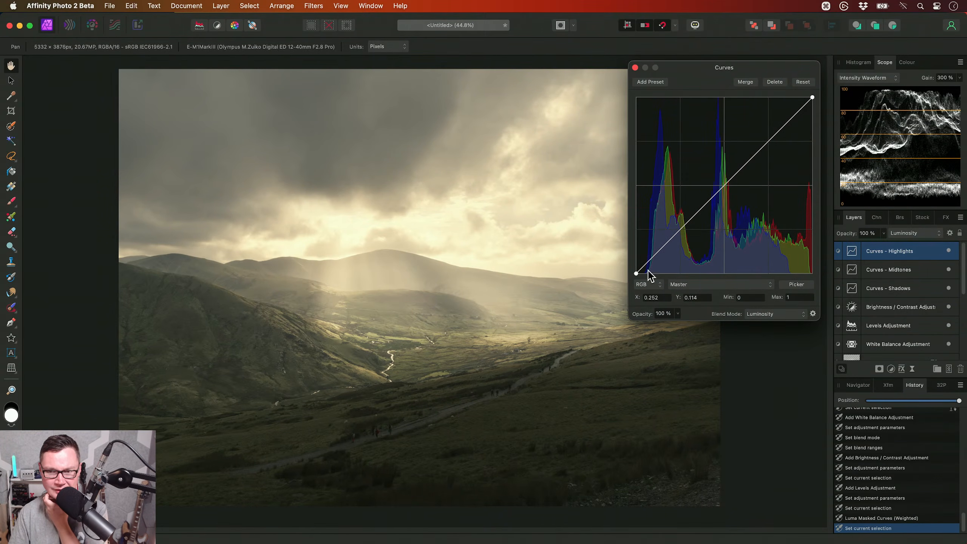
pyautogui.click(680, 228)
pyautogui.moveTo(680, 228); pyautogui.dragTo(676, 219)
pyautogui.scroll(1, 441, 282)
pyautogui.scroll(3, 441, 283)
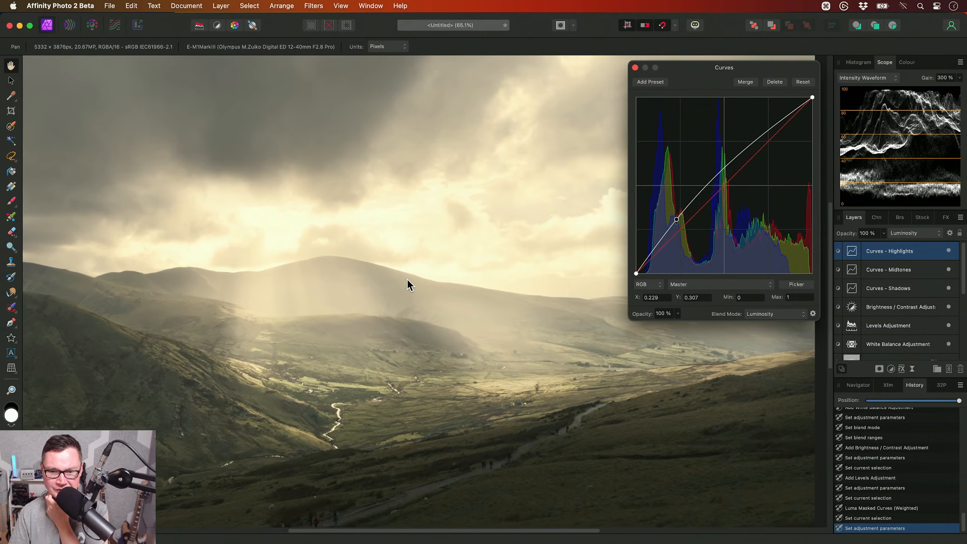
pyautogui.moveTo(721, 175); pyautogui.dragTo(753, 155)
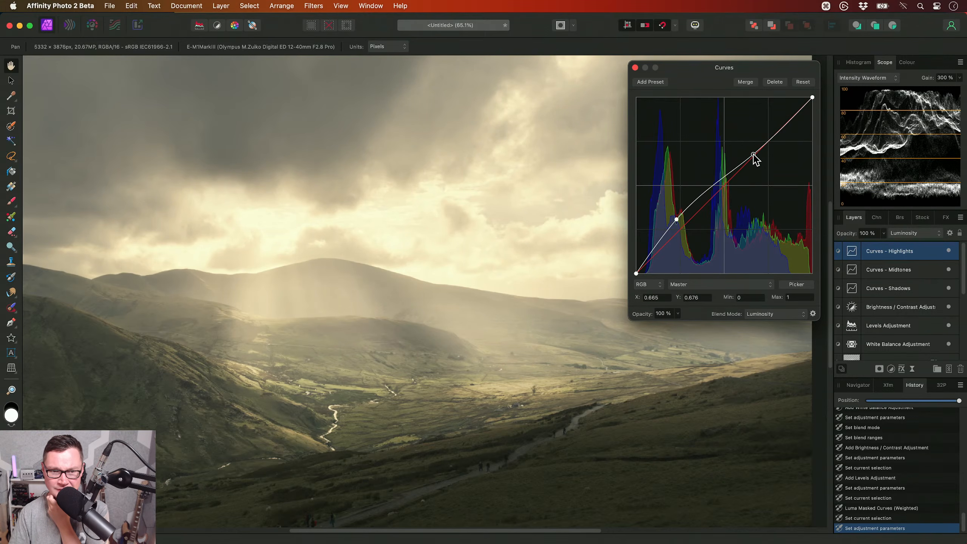
# - Pull down the lower part of the Curves - Midtones curve slightly and add a second point near X 0.373, Y 0.348
pyautogui.click(888, 277)
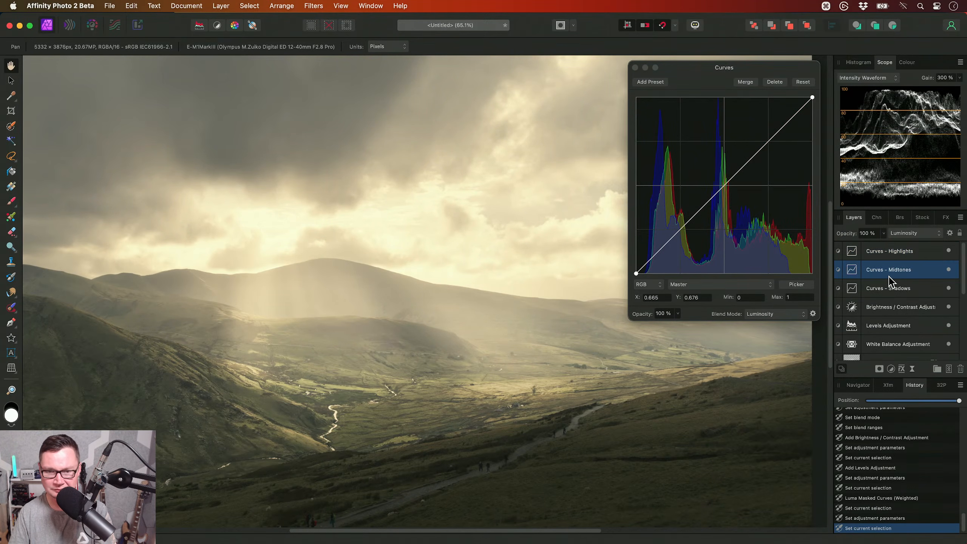
pyautogui.click(680, 230)
pyautogui.moveTo(680, 230); pyautogui.dragTo(702, 211)
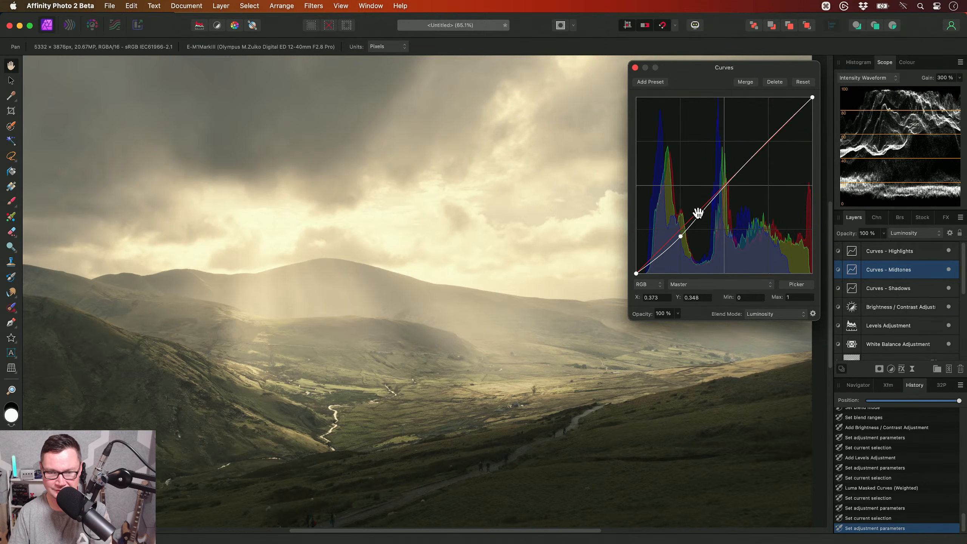
# - Anchor the Curves - Shadows curve near X 0.115, Y 0.114, and raise it with points near X 0.321, Y 0.391 and X 0.5, Y 0.662
pyautogui.click(928, 292)
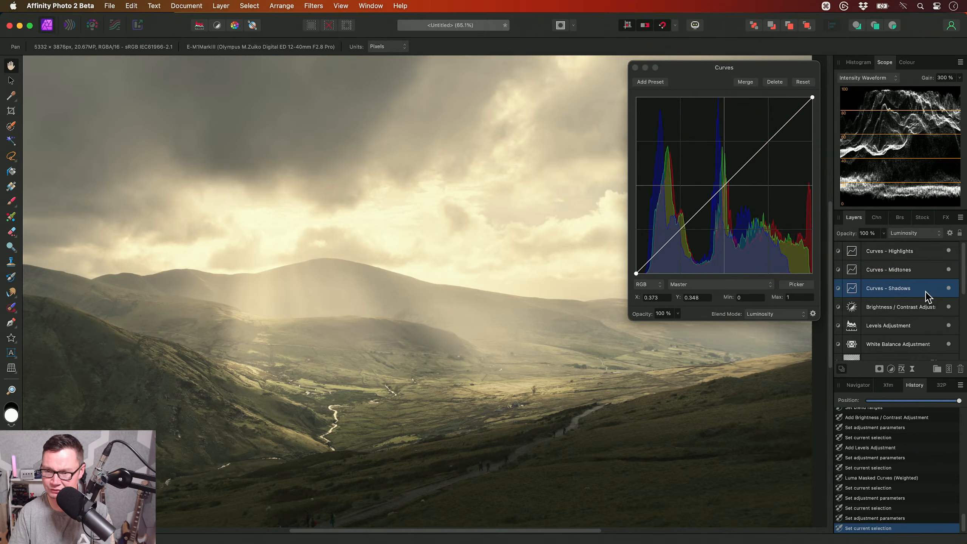
pyautogui.click(660, 251)
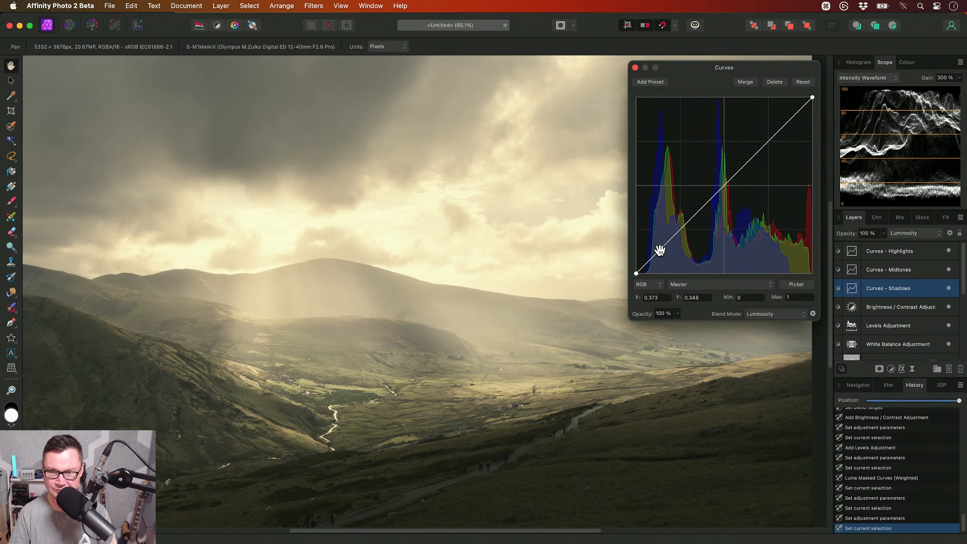
pyautogui.moveTo(660, 251); pyautogui.dragTo(656, 253)
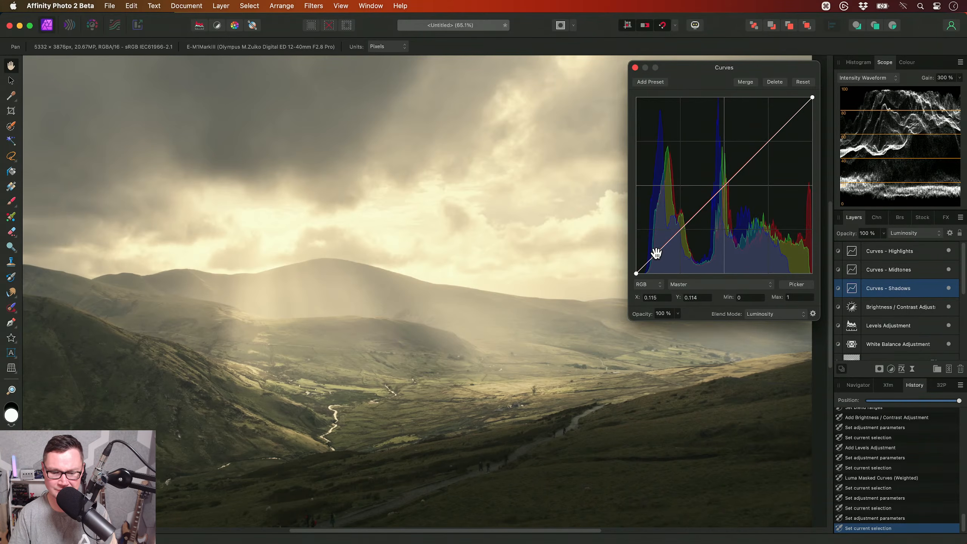
pyautogui.moveTo(688, 224); pyautogui.dragTo(692, 204)
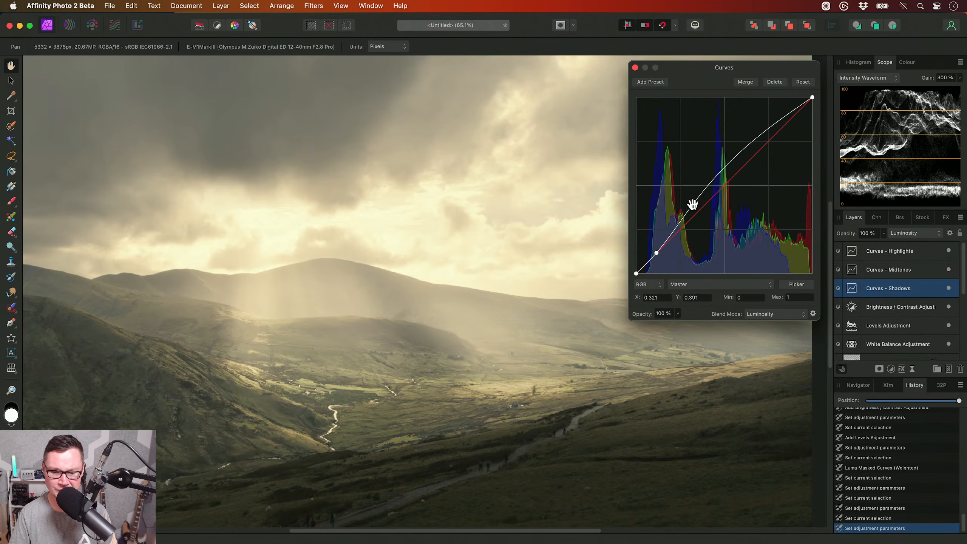
pyautogui.moveTo(729, 167)
pyautogui.mouseDown()
pyautogui.moveTo(729, 146)
pyautogui.moveTo(723, 156)
pyautogui.mouseUp()
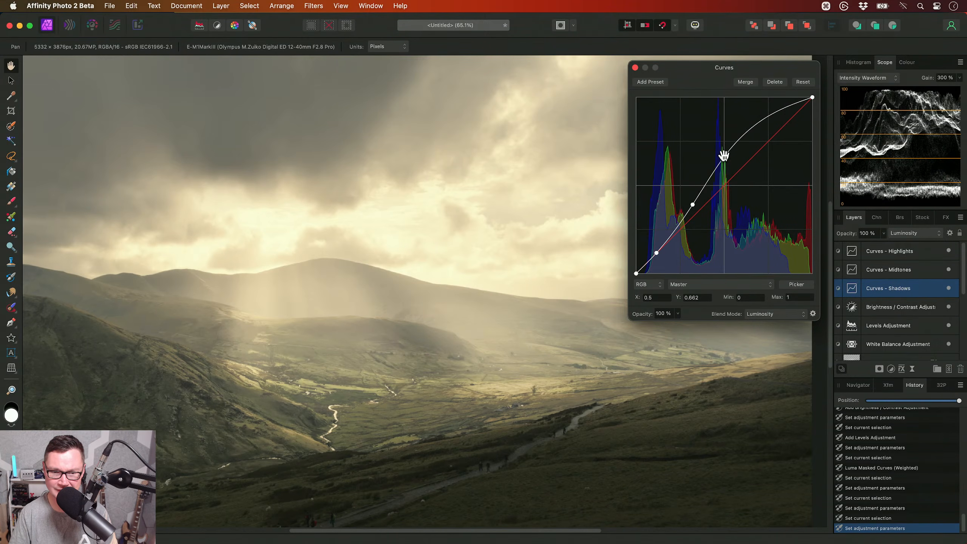
pyautogui.click(634, 68)
# - Compare the whole image with and without the Highlights, Midtones and Shadows Curves layers
pyautogui.keyDown('alt'); pyautogui.scroll(-3, 470, 287); pyautogui.keyUp('alt')
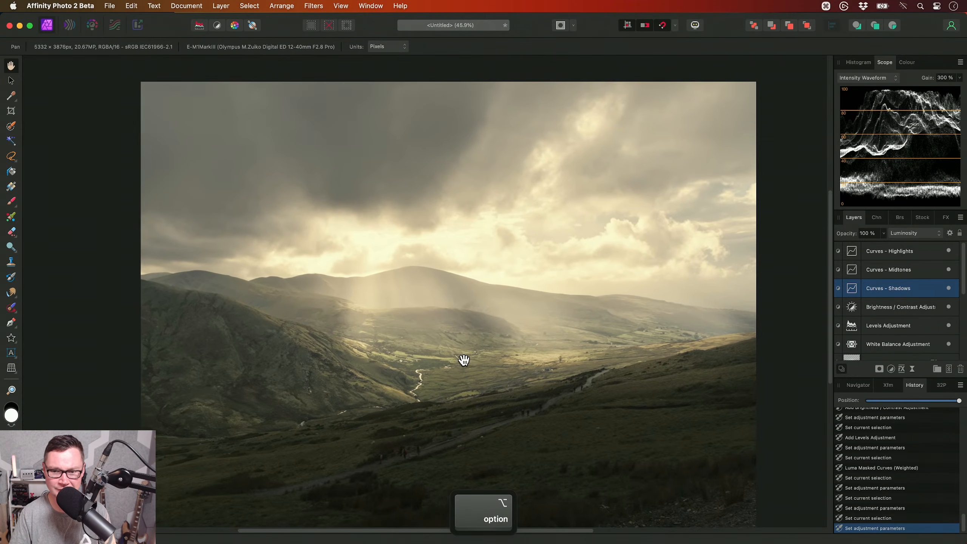
pyautogui.keyDown('shift'); pyautogui.click(948, 250); pyautogui.keyUp('shift')
pyautogui.click(948, 251)
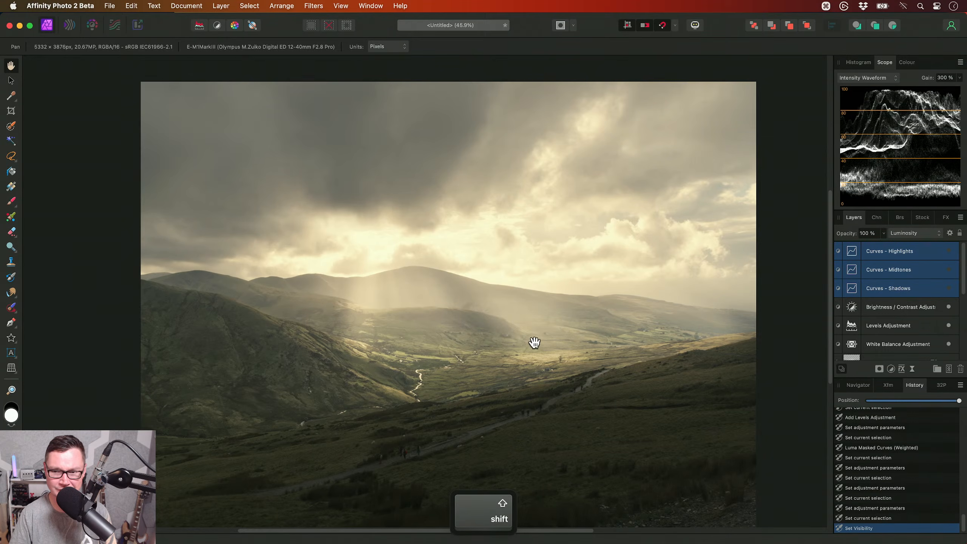
pyautogui.moveTo(534, 342); pyautogui.dragTo(549, 326)
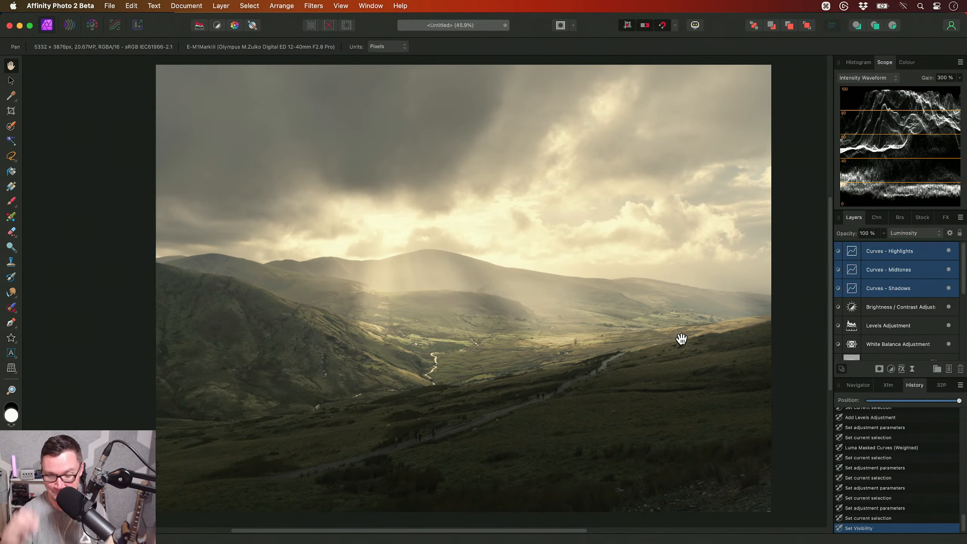
pyautogui.press('super+0')
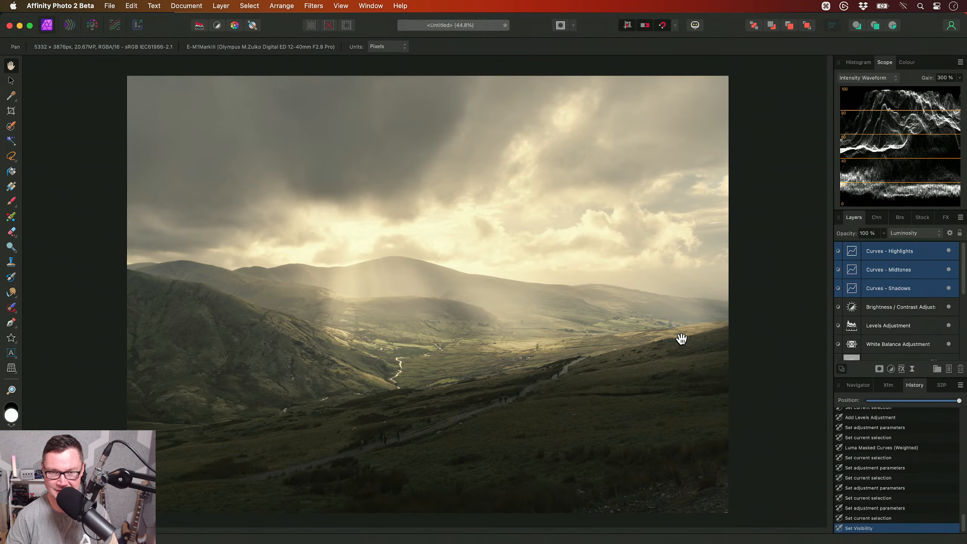
# - Add a live Gaussian Blur filter above the Curves layers with Preserve Alpha on and a radius of 89.6 px
pyautogui.click(221, 6)
pyautogui.moveTo(354, 152)
pyautogui.moveTo(418, 148)
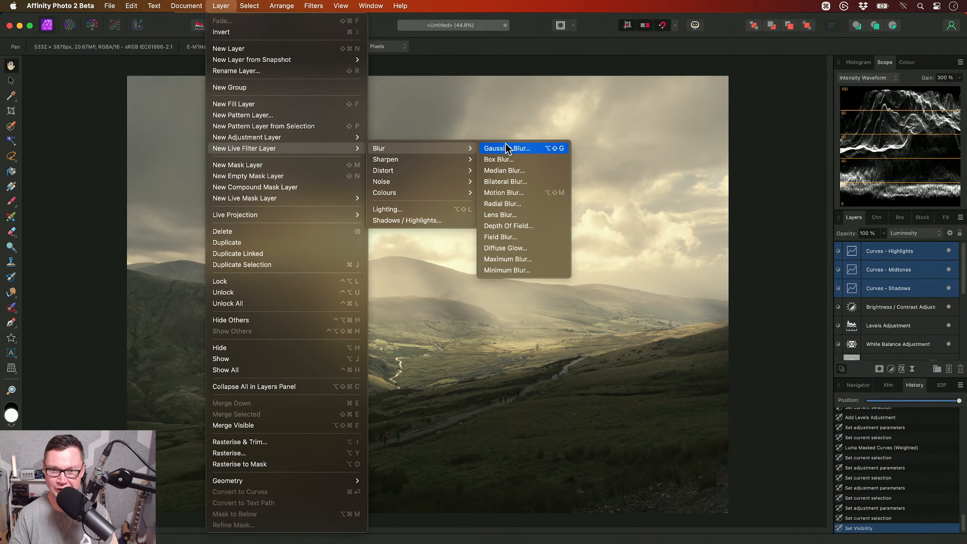
pyautogui.click(532, 153)
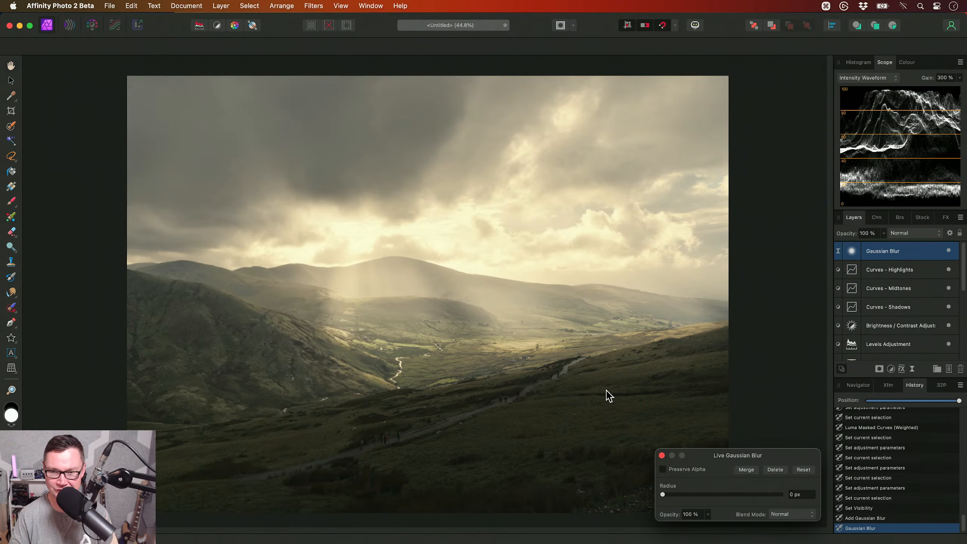
pyautogui.click(687, 469)
pyautogui.moveTo(674, 494); pyautogui.dragTo(779, 502)
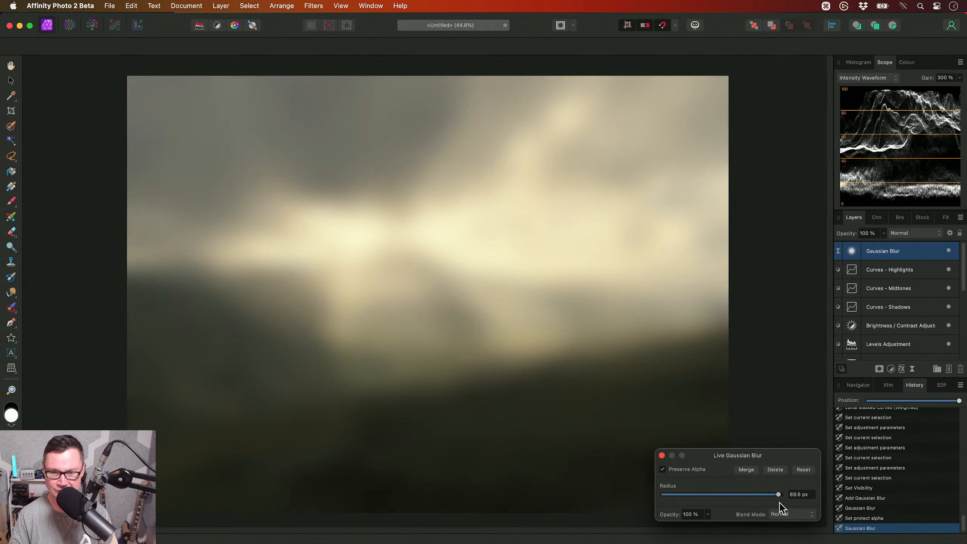
pyautogui.press('Escape')
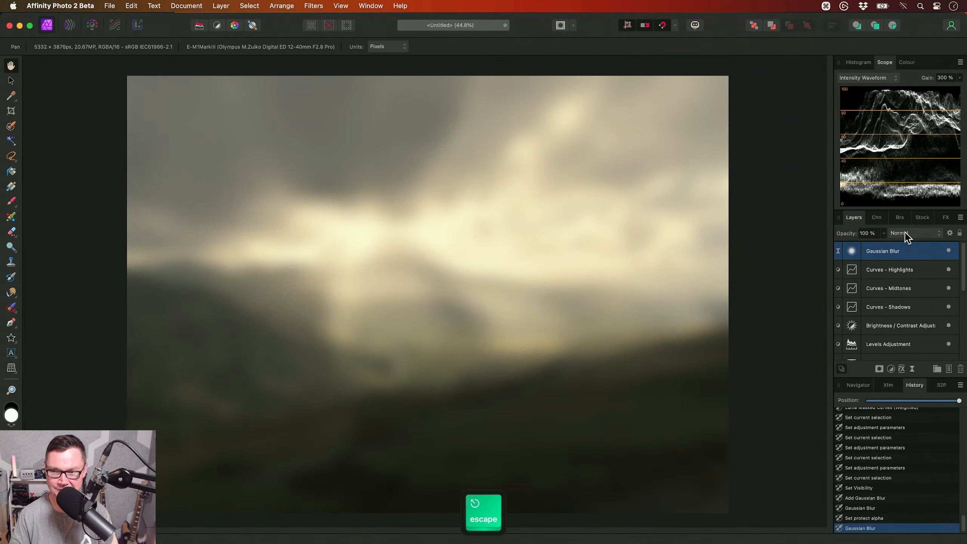
# - Blend the Gaussian Blur with Hard Light, and lower the shadow ends of its source and underlying blend ranges to 0% output
pyautogui.click(911, 233)
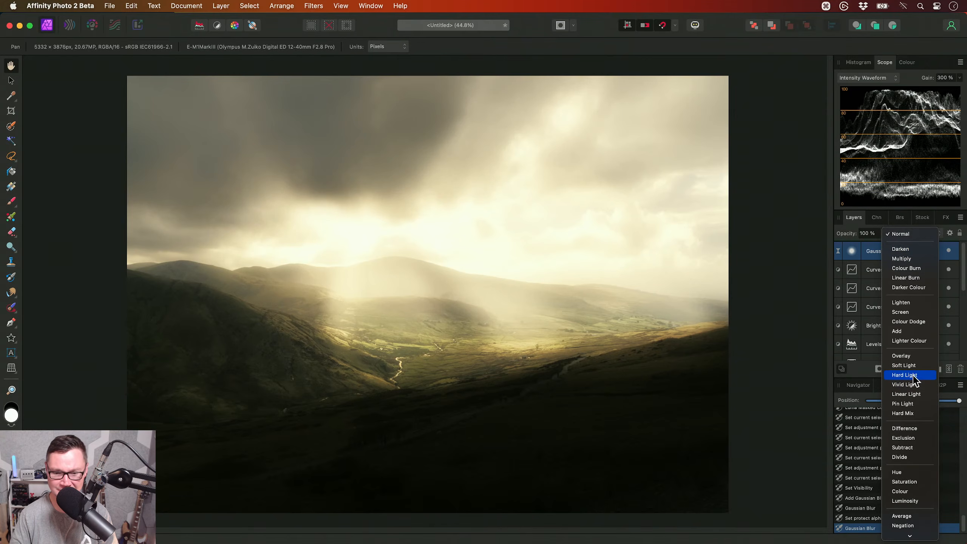
pyautogui.click(913, 375)
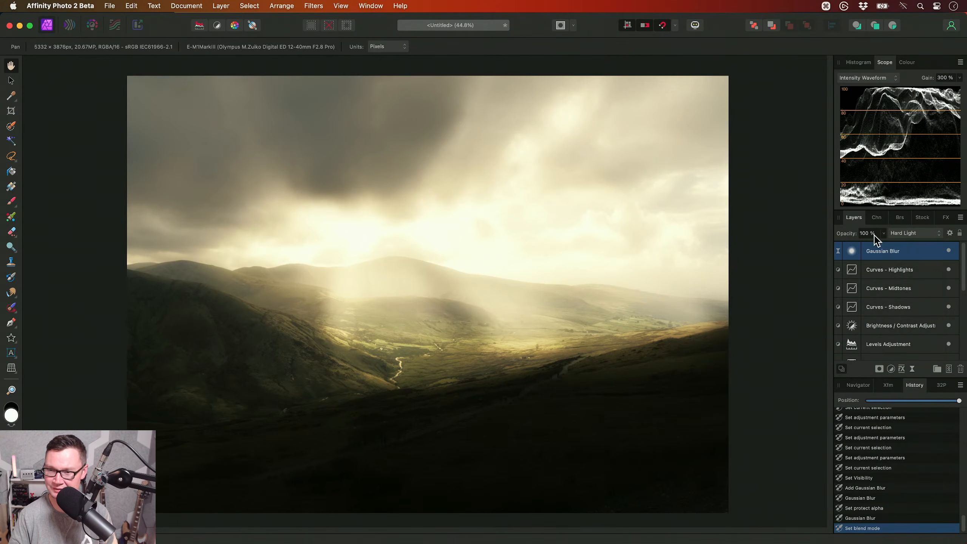
pyautogui.click(950, 232)
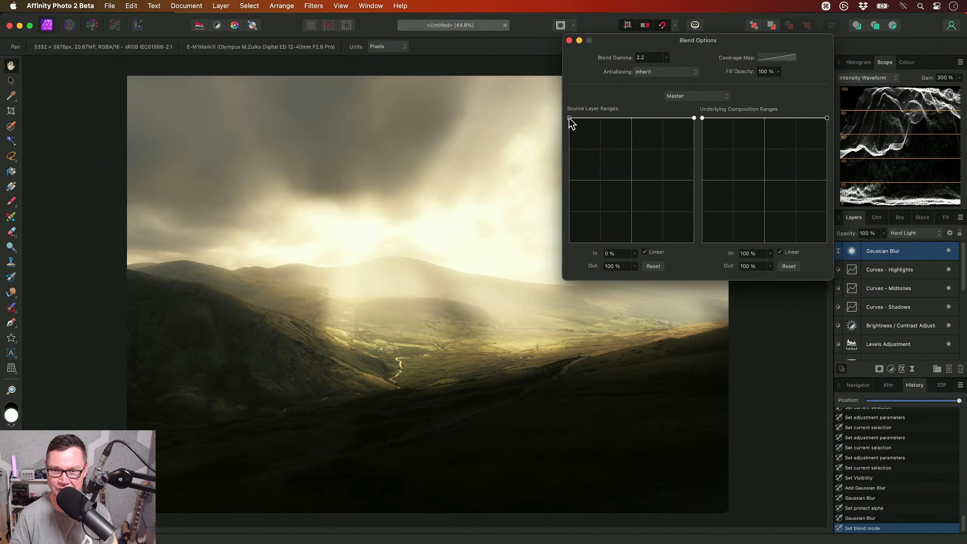
pyautogui.moveTo(569, 119); pyautogui.dragTo(538, 273)
pyautogui.moveTo(704, 119); pyautogui.dragTo(684, 261)
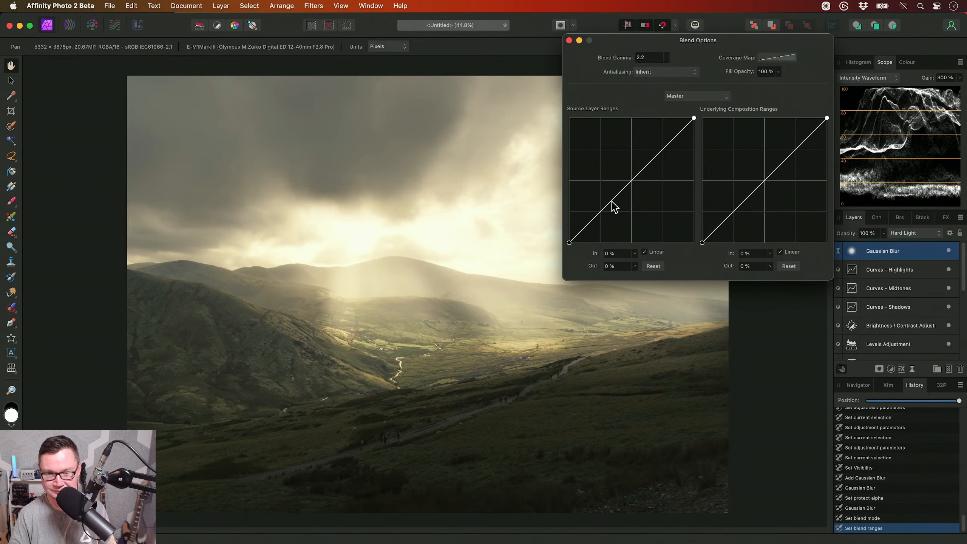
pyautogui.click(569, 40)
# - Mask the Gaussian Blur out of the bright sky along the horizon by painting black with a soft brush, enlarging it from 993.4 px to 2297.7 px
pyautogui.moveTo(481, 298); pyautogui.dragTo(489, 303)
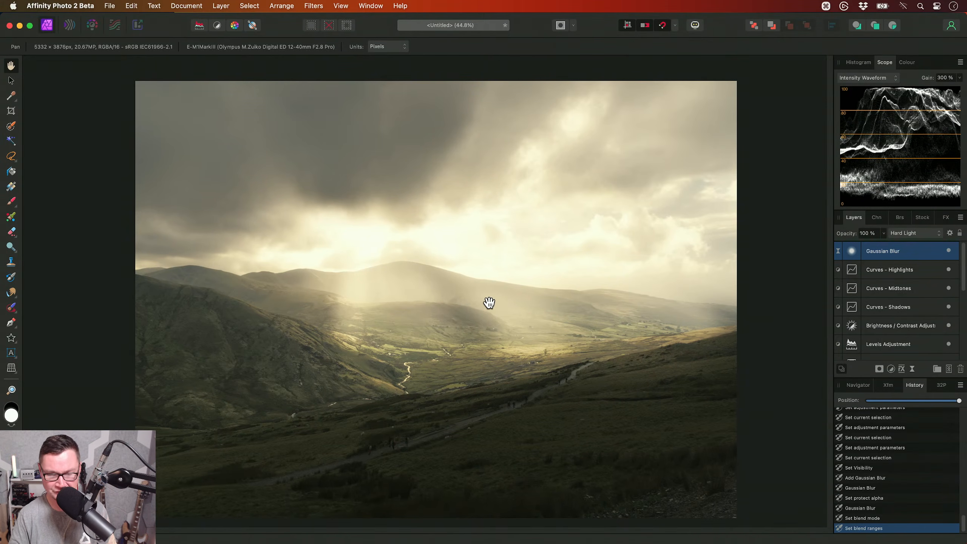
pyautogui.press('b')
pyautogui.moveTo(479, 241)
pyautogui.mouseDown()
pyautogui.moveTo(533, 241)
pyautogui.moveTo(485, 242)
pyautogui.mouseUp()
pyautogui.press('x')
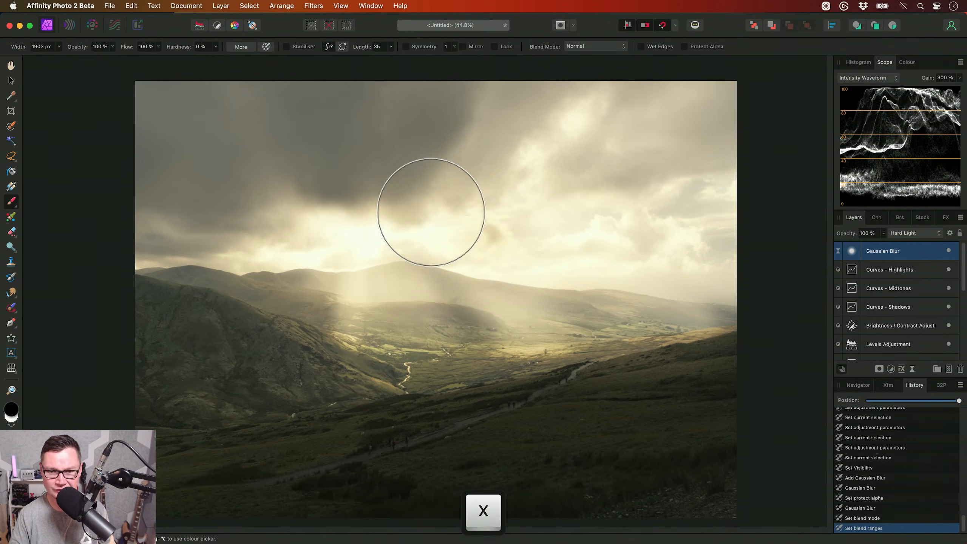
pyautogui.moveTo(430, 214); pyautogui.dragTo(436, 259)
pyautogui.scroll(1, 436, 260)
pyautogui.press('[')
pyautogui.press('[')
pyautogui.press('[')
pyautogui.press('[')
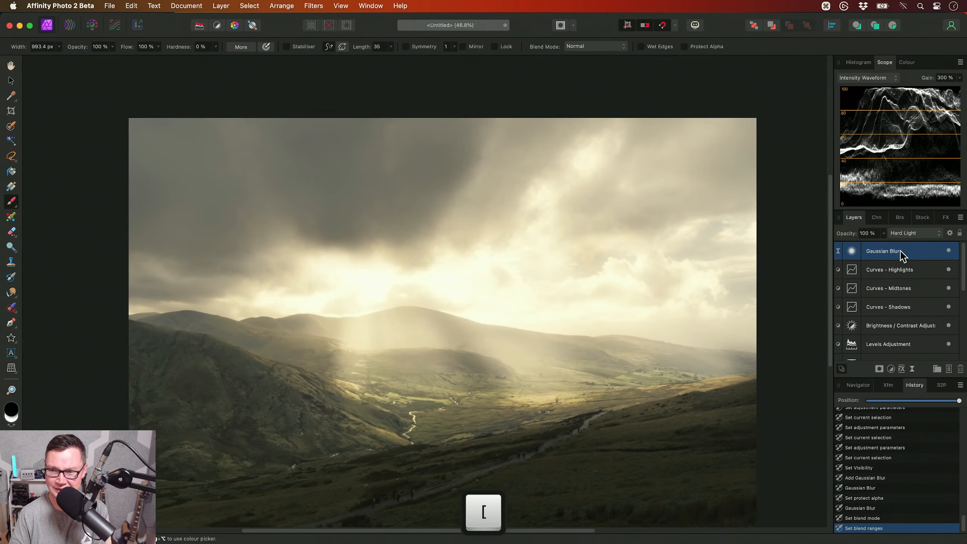
pyautogui.moveTo(327, 284)
pyautogui.mouseDown()
pyautogui.moveTo(429, 270)
pyautogui.moveTo(488, 286)
pyautogui.moveTo(657, 275)
pyautogui.moveTo(501, 229)
pyautogui.moveTo(606, 156)
pyautogui.moveTo(686, 244)
pyautogui.moveTo(694, 274)
pyautogui.moveTo(546, 277)
pyautogui.moveTo(377, 250)
pyautogui.moveTo(250, 272)
pyautogui.moveTo(123, 255)
pyautogui.mouseUp()
pyautogui.press(']')
pyautogui.press(']')
pyautogui.press(']')
pyautogui.press(']')
pyautogui.press(']')
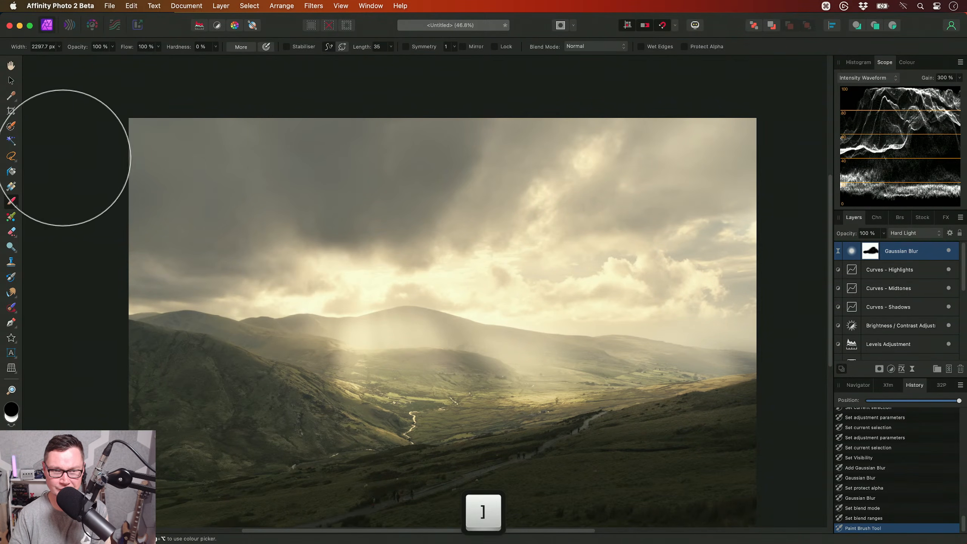
pyautogui.press('h')
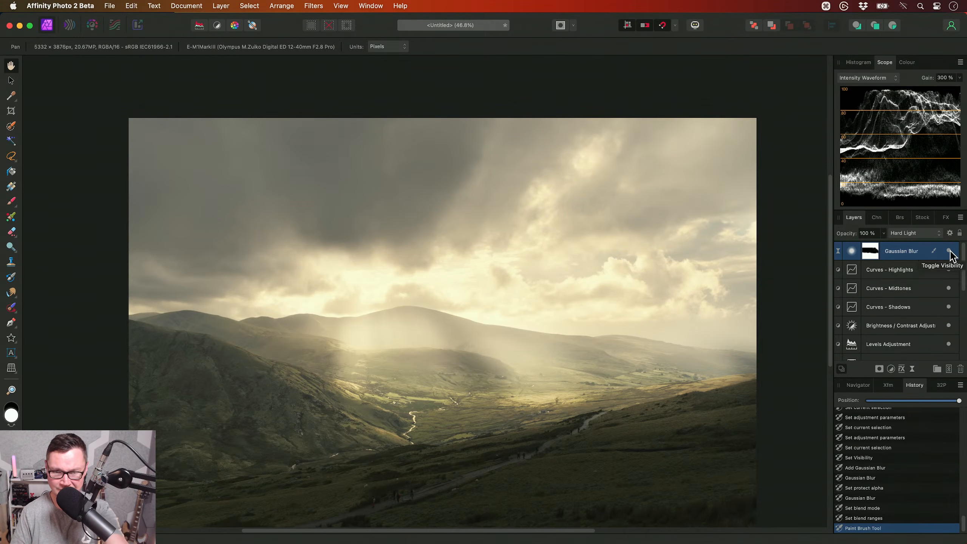
# - Compare the image with and without the masked Gaussian Blur glow, in close-up and as a whole
pyautogui.scroll(-2, 561, 323)
pyautogui.scroll(3, 583, 317)
pyautogui.click(948, 251)
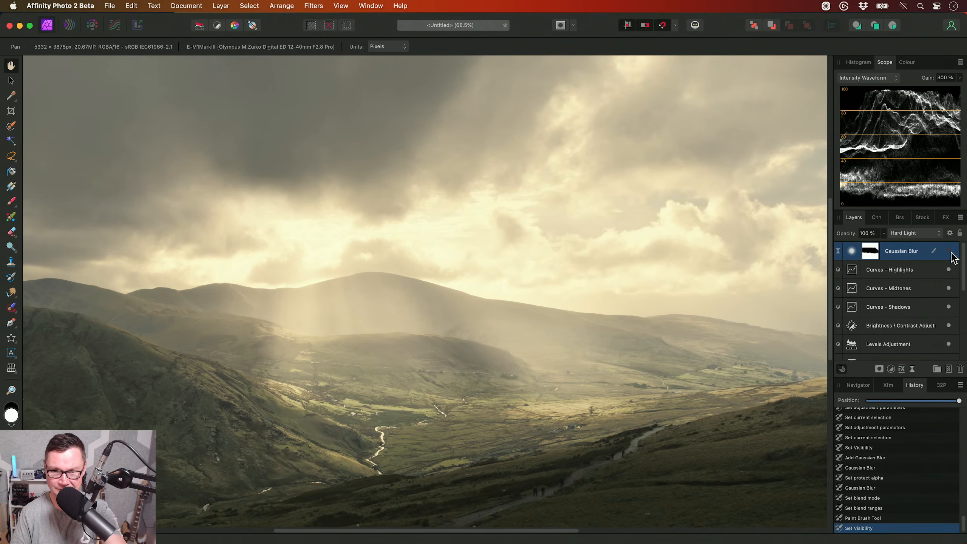
pyautogui.moveTo(632, 337); pyautogui.dragTo(567, 347)
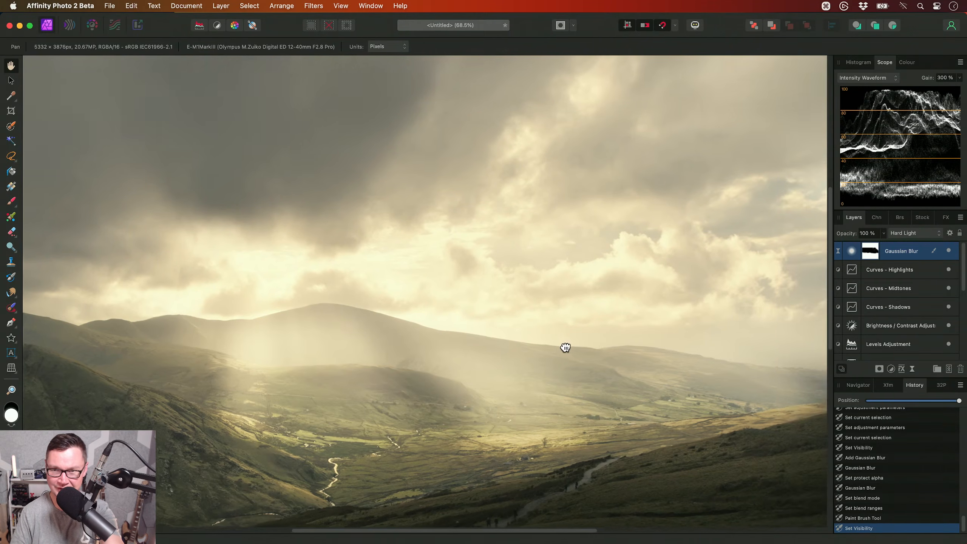
pyautogui.press('super+0')
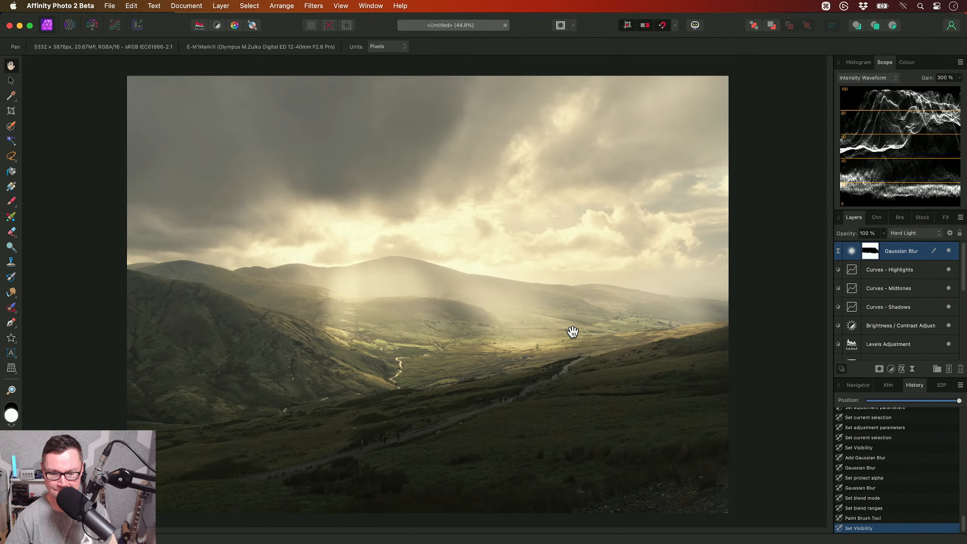
# - Add a White Balance adjustment above the Gaussian Blur and cool the image to about -17%
pyautogui.hotkey('alt', 'w')
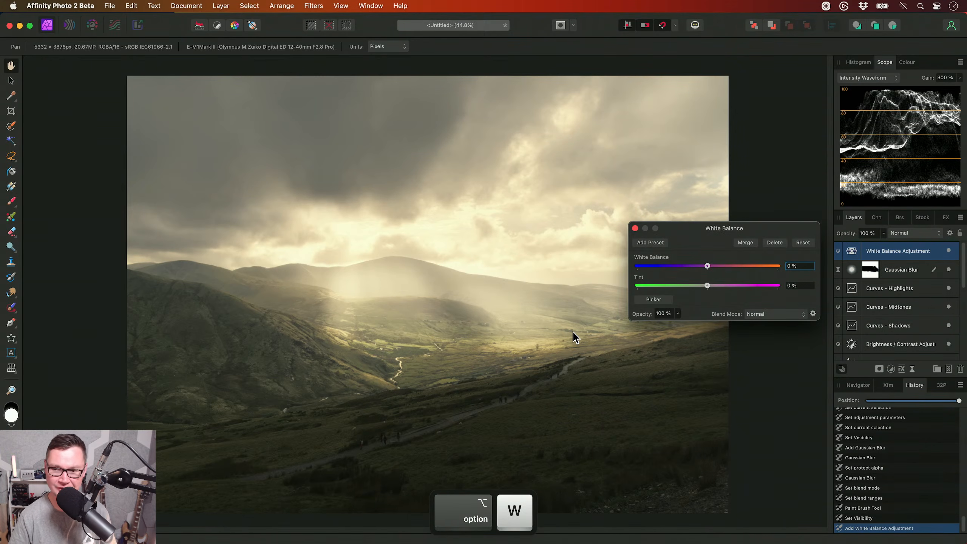
pyautogui.moveTo(707, 266); pyautogui.dragTo(696, 267)
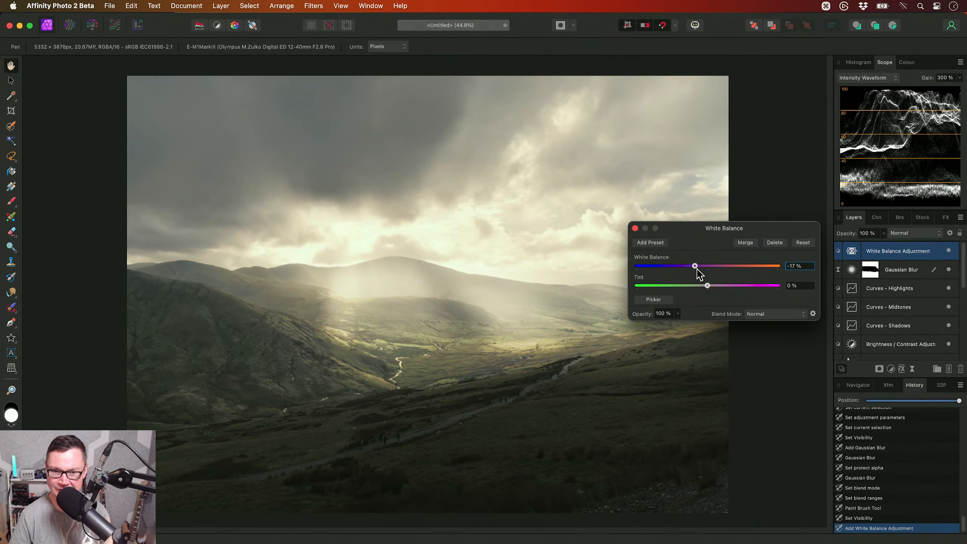
pyautogui.moveTo(698, 272); pyautogui.dragTo(697, 271)
pyautogui.click(635, 228)
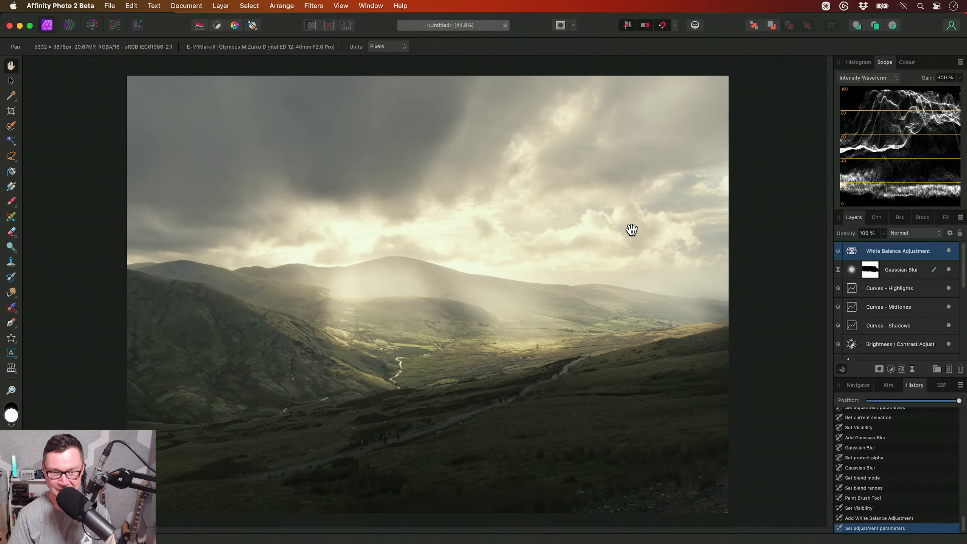
# - Add a Brightness / Contrast adjustment above the White Balance layer with contrast at 9%
pyautogui.hotkey('alt', 'b')
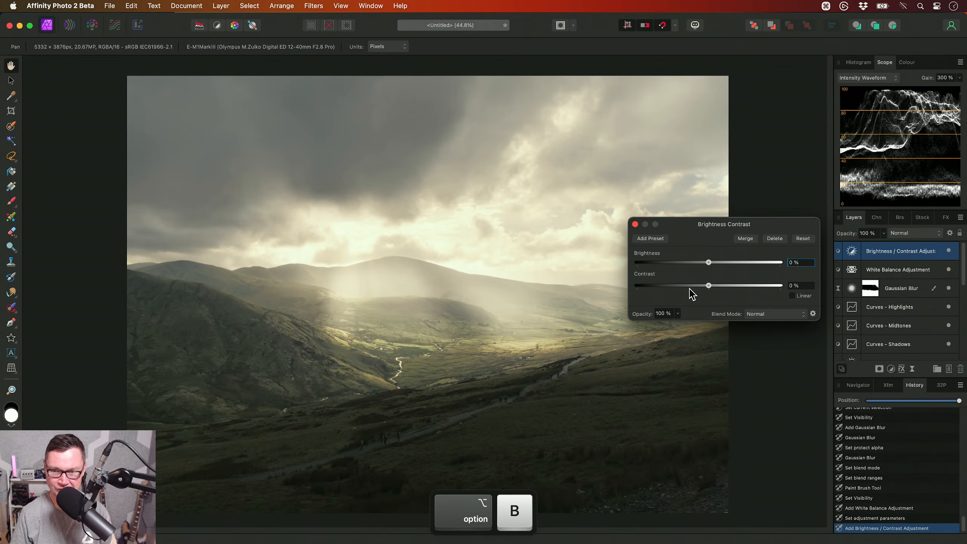
pyautogui.moveTo(709, 287); pyautogui.dragTo(713, 284)
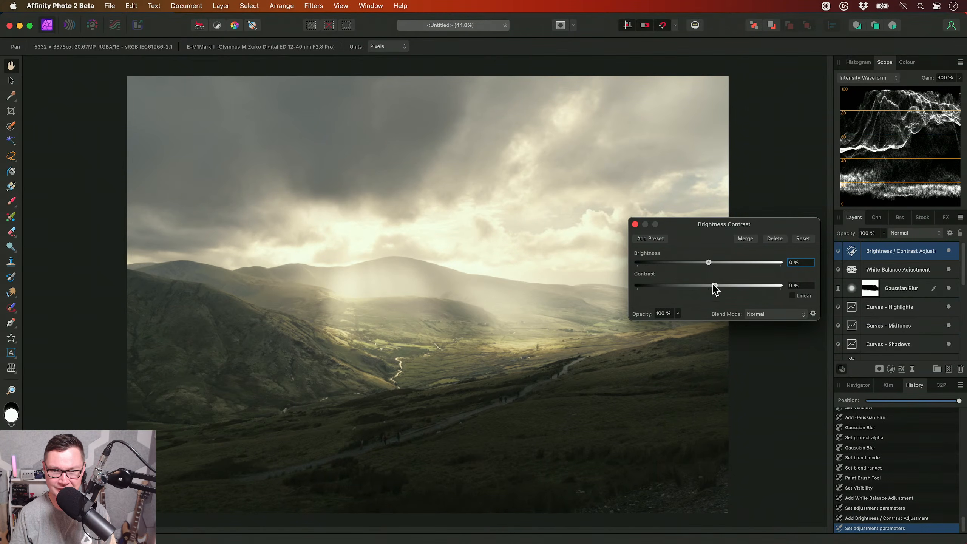
pyautogui.click(635, 224)
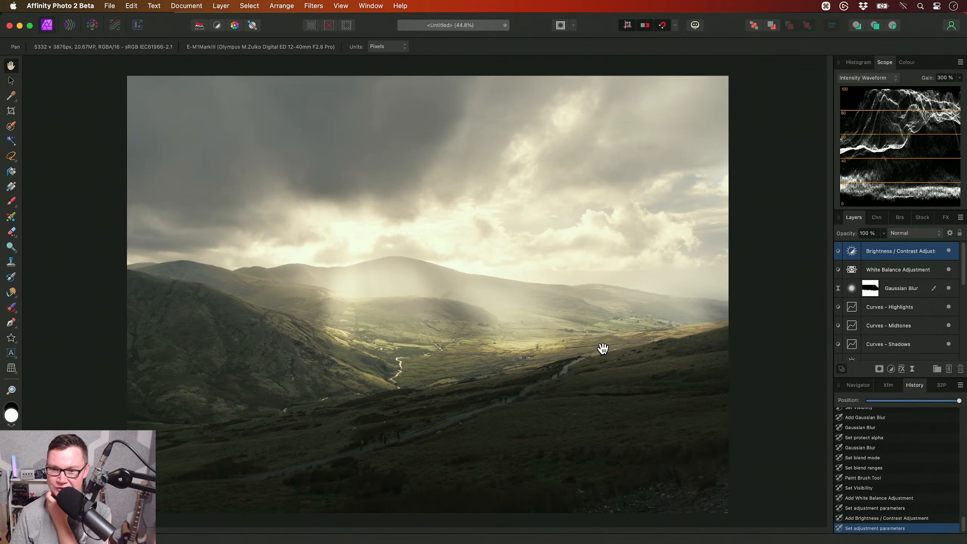
# - Lower the Soft Light Curve layer's opacity to 30% and check its effect on the light rays by toggling its visibility
pyautogui.scroll(-2, 893, 303)
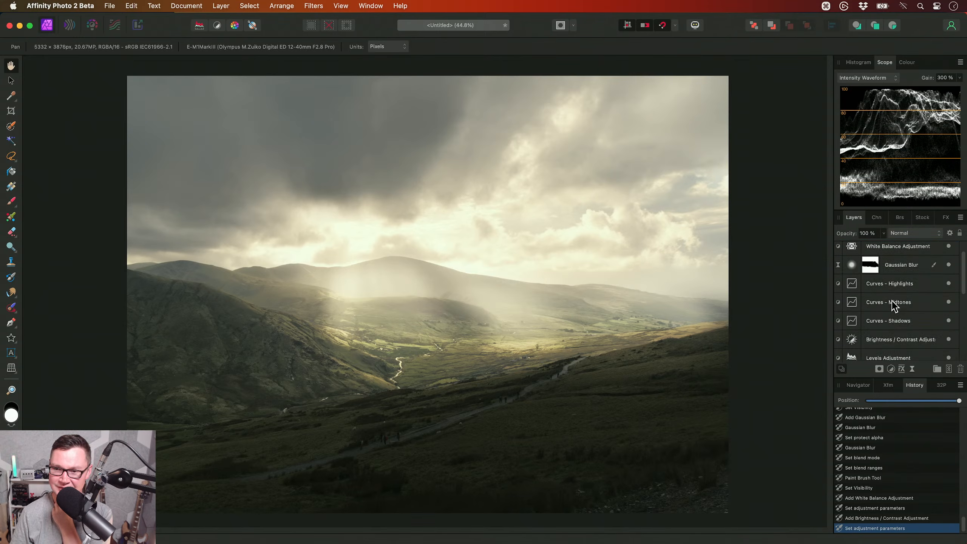
pyautogui.scroll(-5, 890, 301)
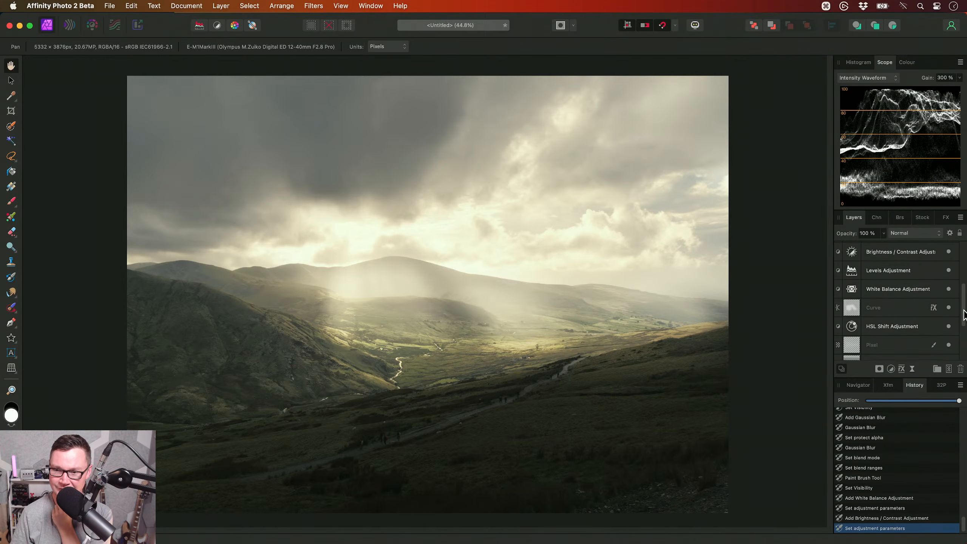
pyautogui.click(886, 299)
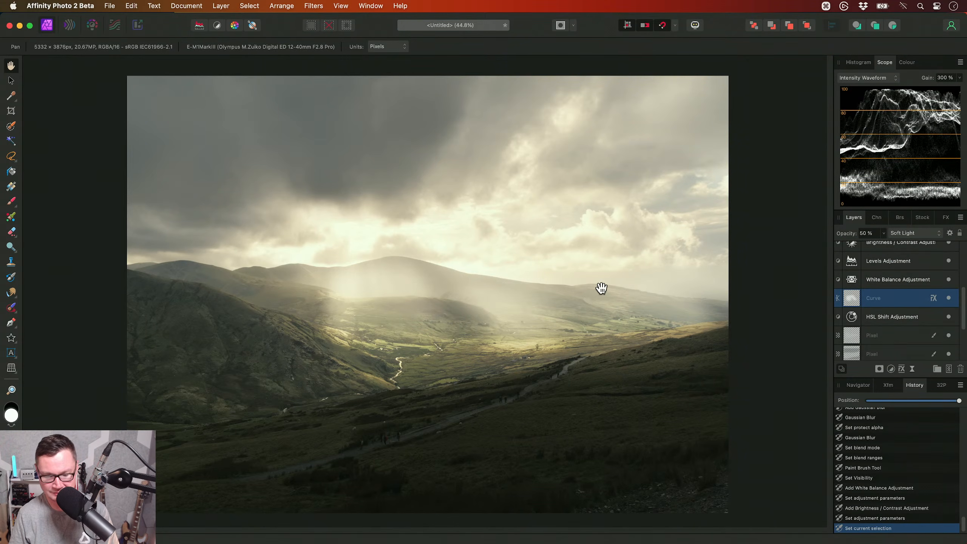
pyautogui.press('3')
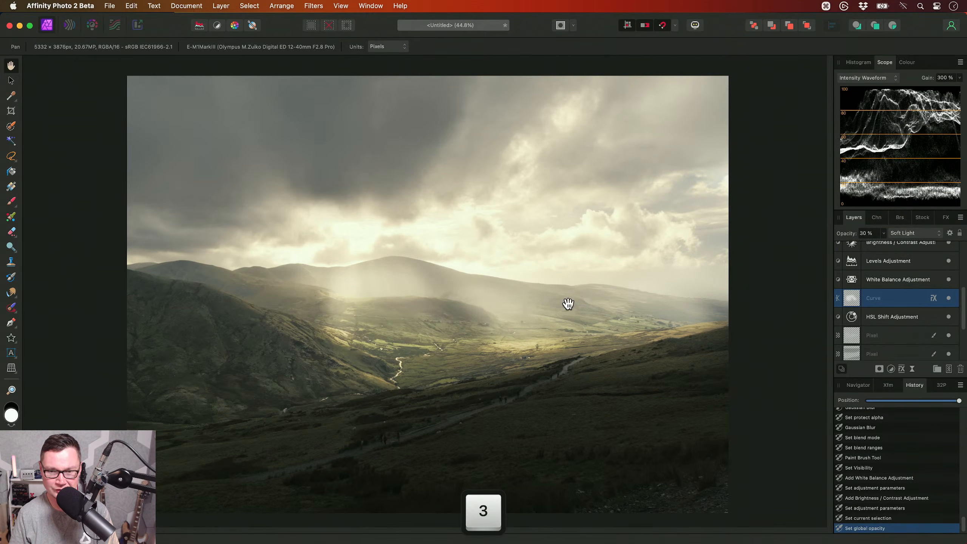
pyautogui.keyDown('alt'); pyautogui.scroll(1, 489, 321); pyautogui.keyUp('alt')
pyautogui.keyDown('alt'); pyautogui.scroll(3, 489, 321); pyautogui.keyUp('alt')
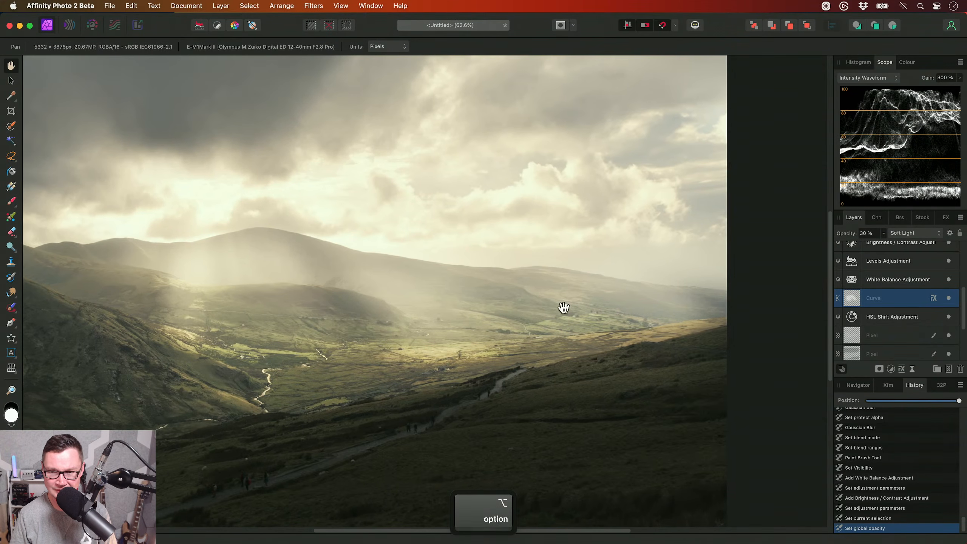
pyautogui.click(949, 298)
pyautogui.click(949, 298)
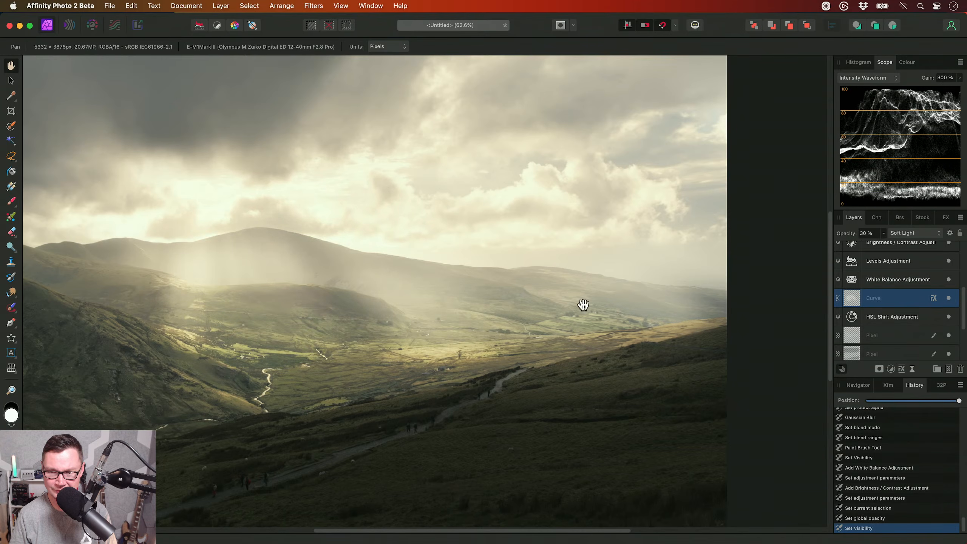
# - Check what the two lower Overlay pixel layers contribute to the valley and hills by toggling each one's visibility
pyautogui.moveTo(639, 312); pyautogui.dragTo(628, 311)
pyautogui.scroll(-3, 888, 327)
pyautogui.click(890, 283)
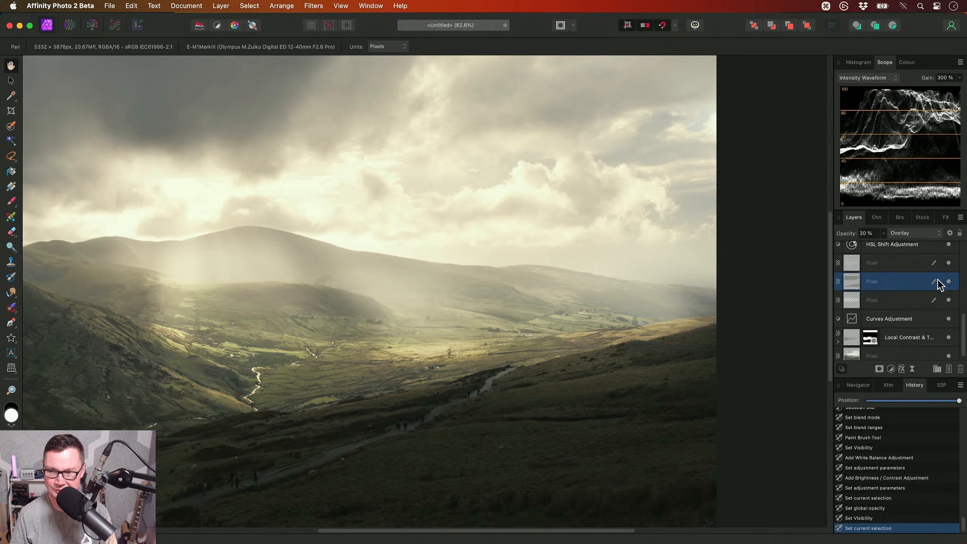
pyautogui.click(949, 282)
pyautogui.click(915, 301)
pyautogui.click(949, 300)
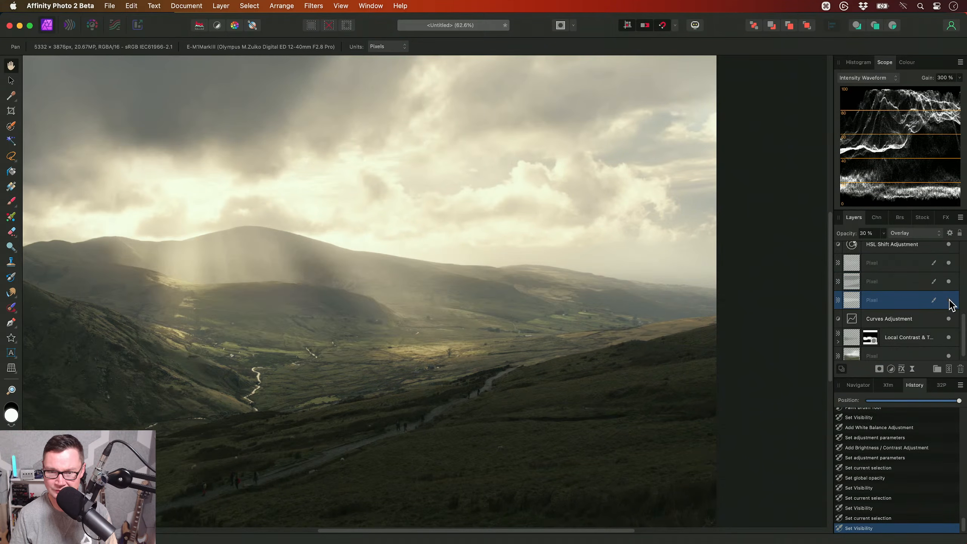
# - Try to erase the 30% Overlay pixel layer over the image with a soft 993.6 px brush at 100% opacity
pyautogui.moveTo(626, 331); pyautogui.dragTo(610, 334)
pyautogui.press('e')
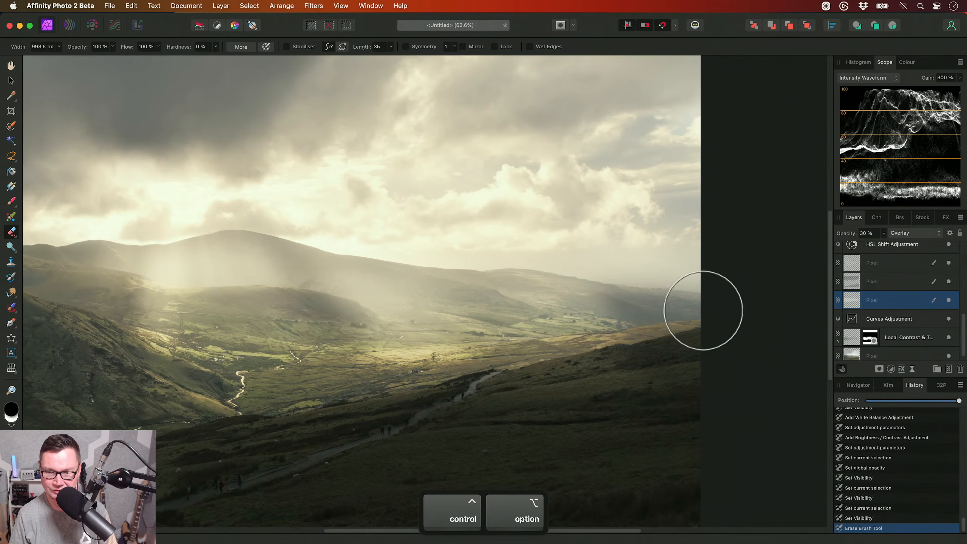
pyautogui.scroll(-5, 328, 223)
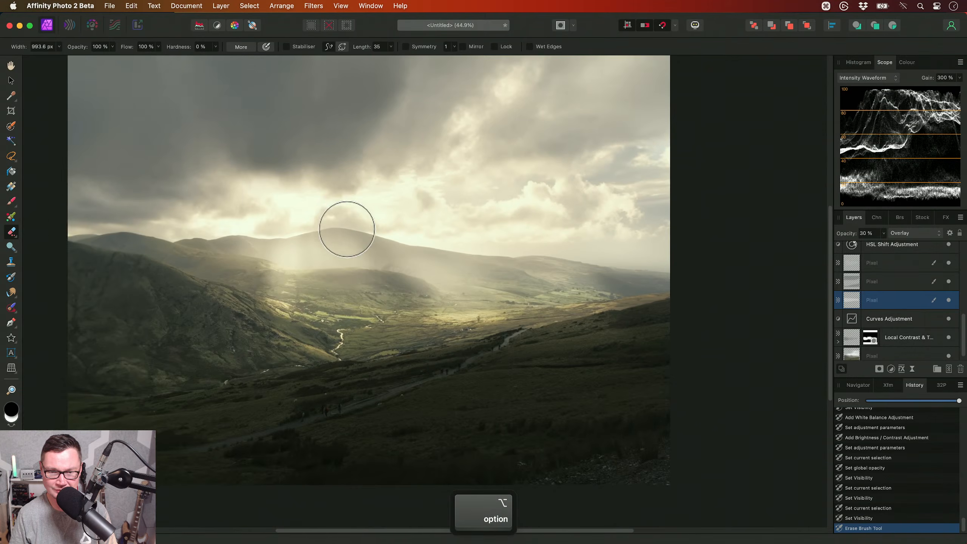
pyautogui.scroll(5, 409, 254)
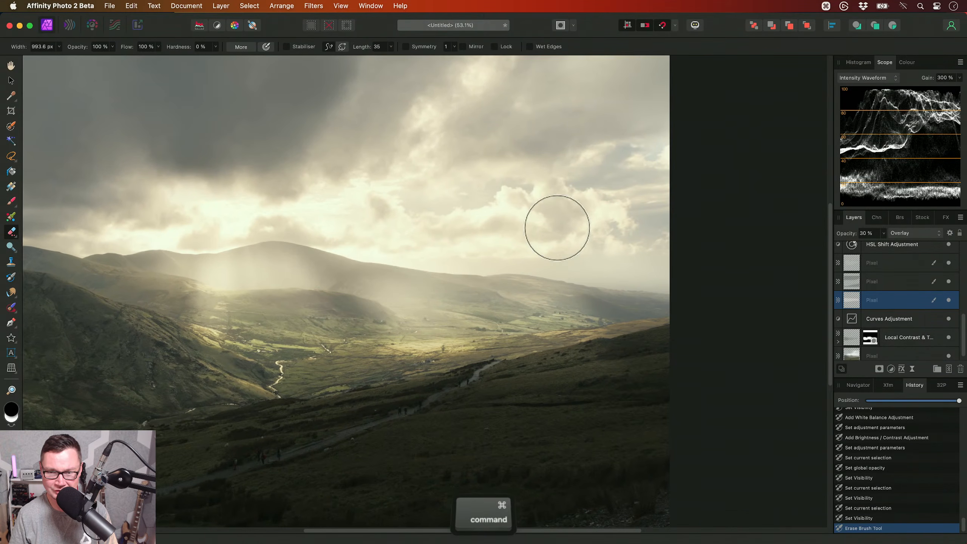
pyautogui.press('super+z')
# - Gradually erase the 30% Overlay pixel layer over the distant hills and sky near the image's right edge, using 20% brush opacity
pyautogui.scroll(-2, 557, 223)
pyautogui.scroll(2, 485, 236)
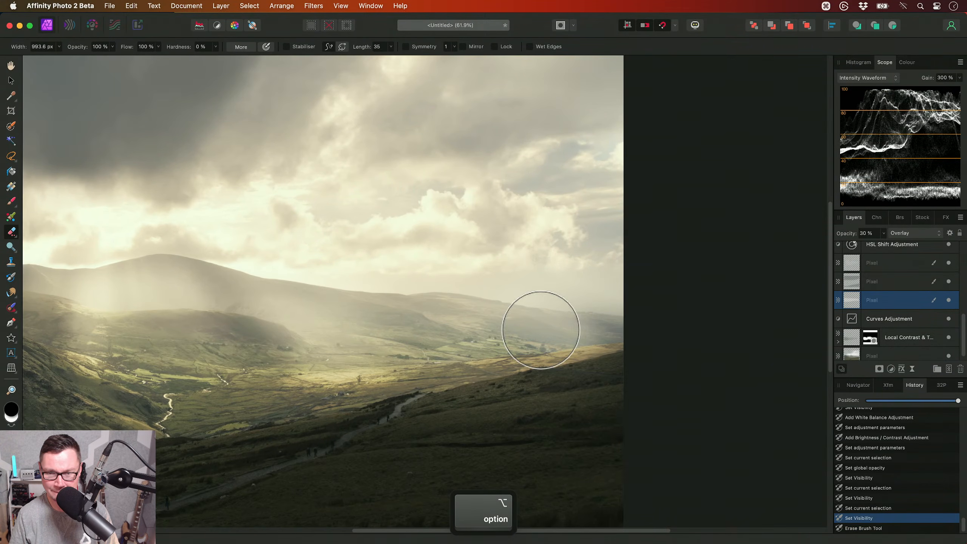
pyautogui.press('5')
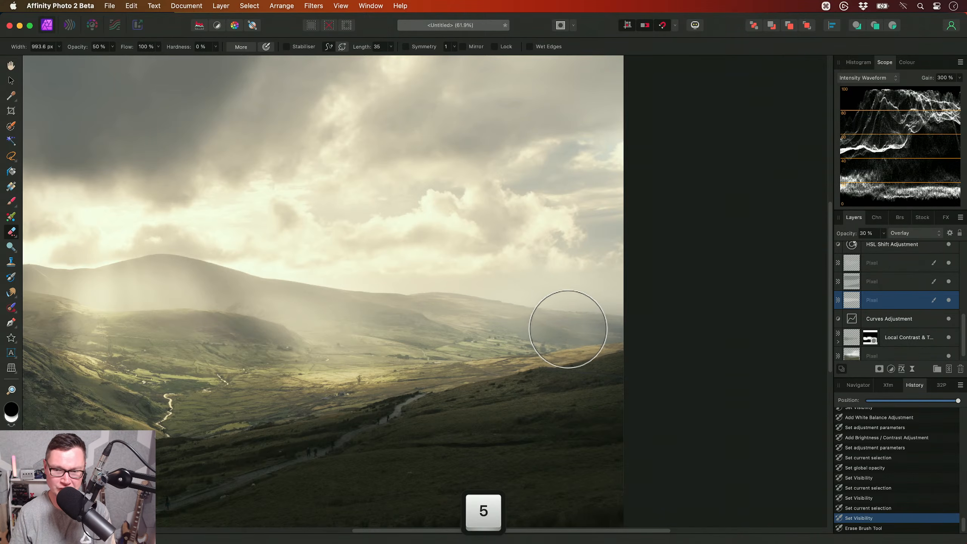
pyautogui.press('2')
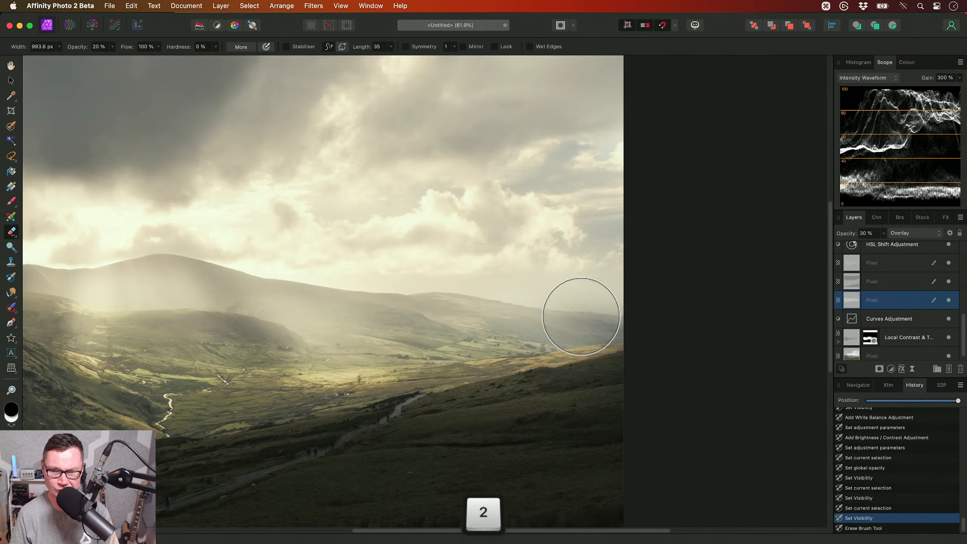
pyautogui.moveTo(487, 281); pyautogui.dragTo(636, 308)
pyautogui.moveTo(536, 366); pyautogui.dragTo(688, 331)
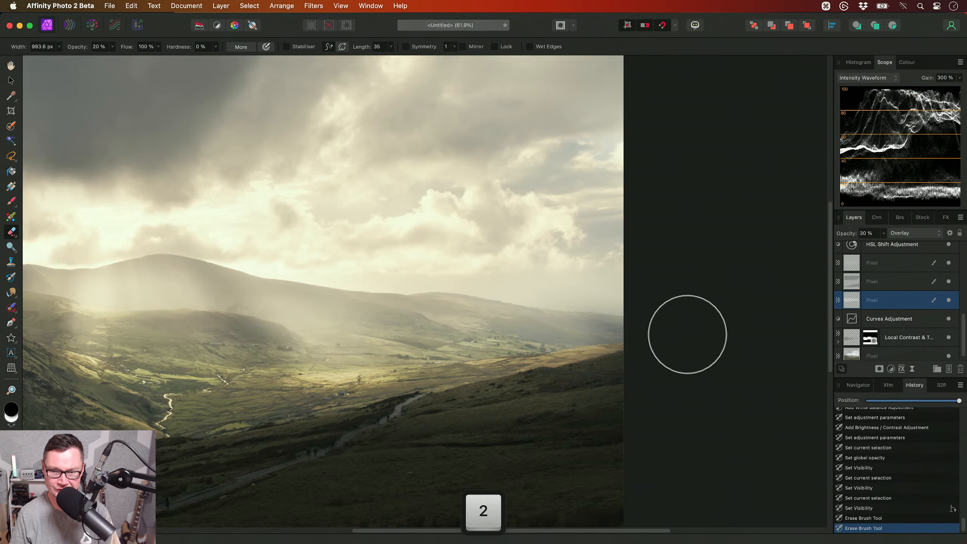
pyautogui.moveTo(560, 313)
pyautogui.mouseDown()
pyautogui.moveTo(663, 324)
pyautogui.moveTo(576, 291)
pyautogui.moveTo(628, 281)
pyautogui.moveTo(613, 338)
pyautogui.moveTo(606, 299)
pyautogui.moveTo(583, 289)
pyautogui.mouseUp()
pyautogui.moveTo(583, 289); pyautogui.dragTo(562, 285)
pyautogui.moveTo(561, 285); pyautogui.dragTo(478, 261)
pyautogui.moveTo(478, 261); pyautogui.dragTo(567, 289)
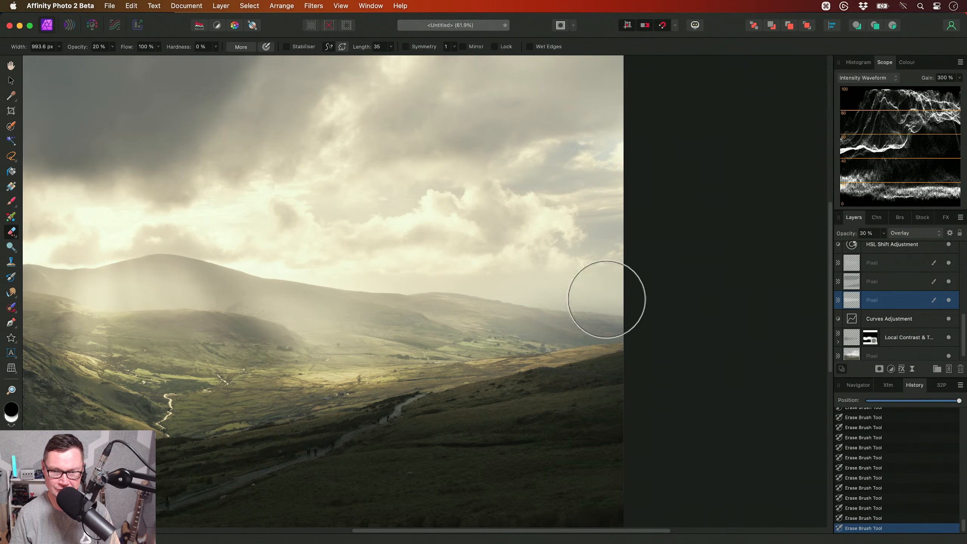
pyautogui.moveTo(674, 343); pyautogui.dragTo(777, 333)
pyautogui.press('h')
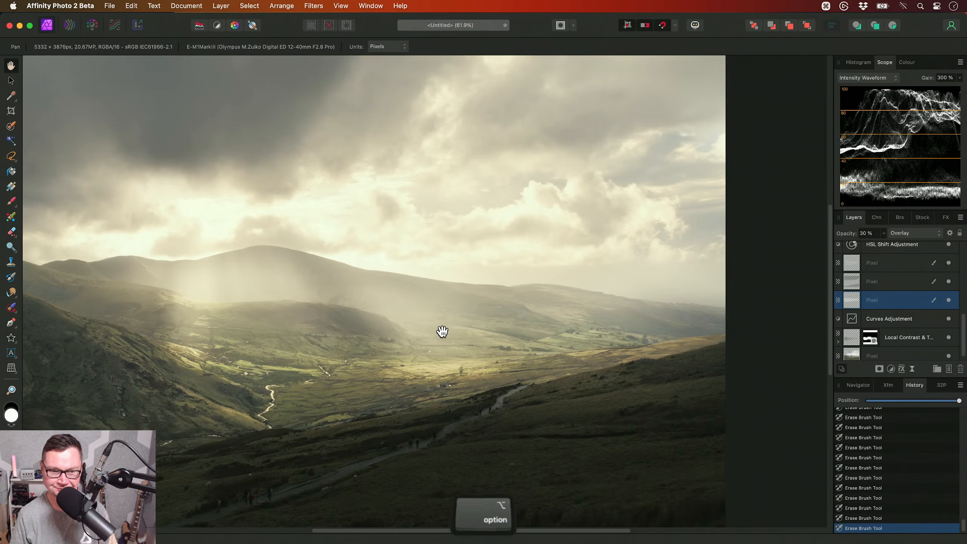
# - Review the whole image and select the topmost Brightness / Contrast adjustment layer
pyautogui.scroll(-3, 514, 329)
pyautogui.scroll(5, 927, 298)
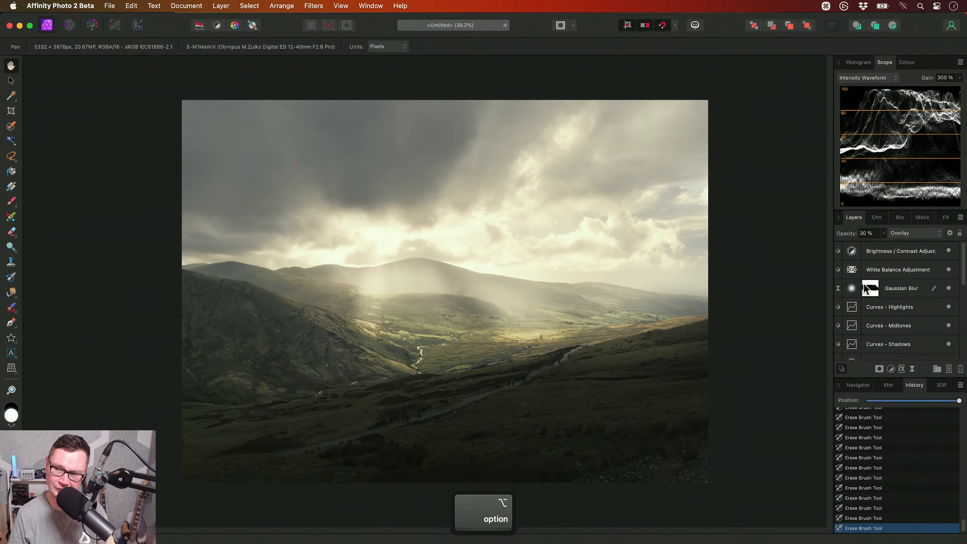
pyautogui.click(856, 251)
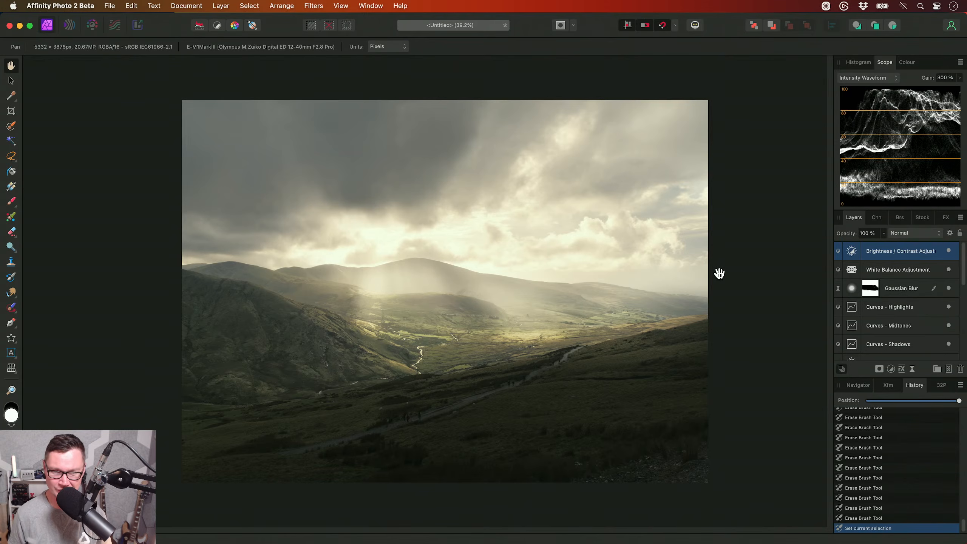
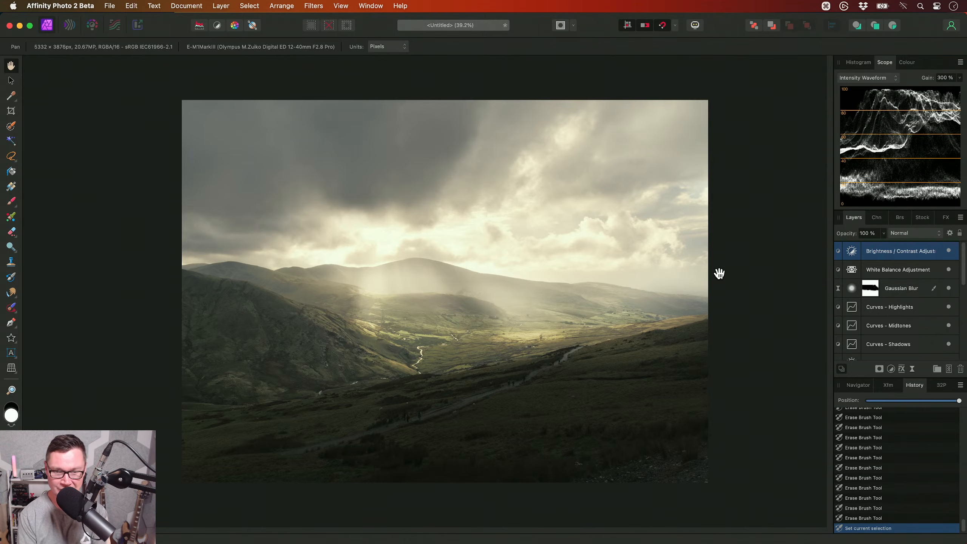
# - Compare the finished edit with the original by hiding and reshowing every layer above the base pixel layer
pyautogui.scroll(-5, 910, 297)
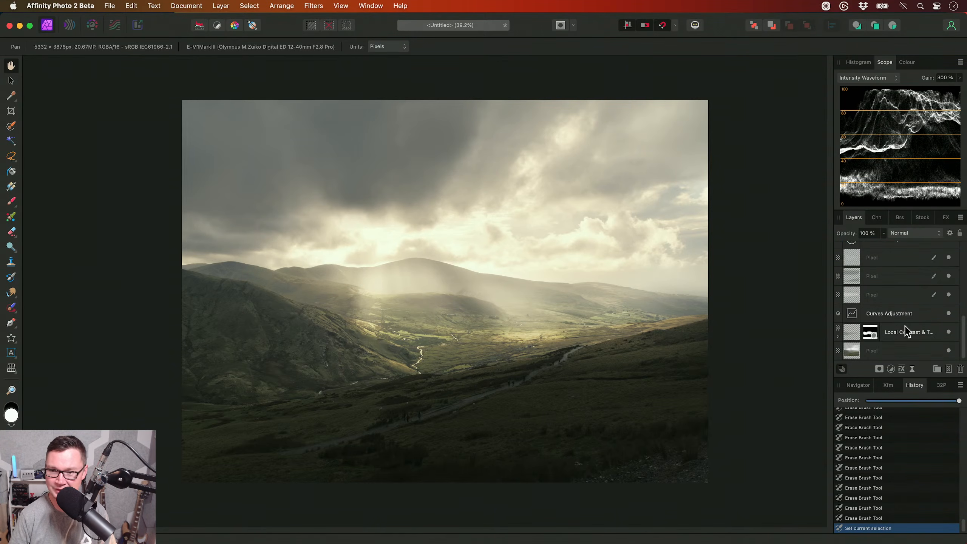
pyautogui.keyDown('shift'); pyautogui.click(928, 332); pyautogui.keyUp('shift')
pyautogui.click(949, 332)
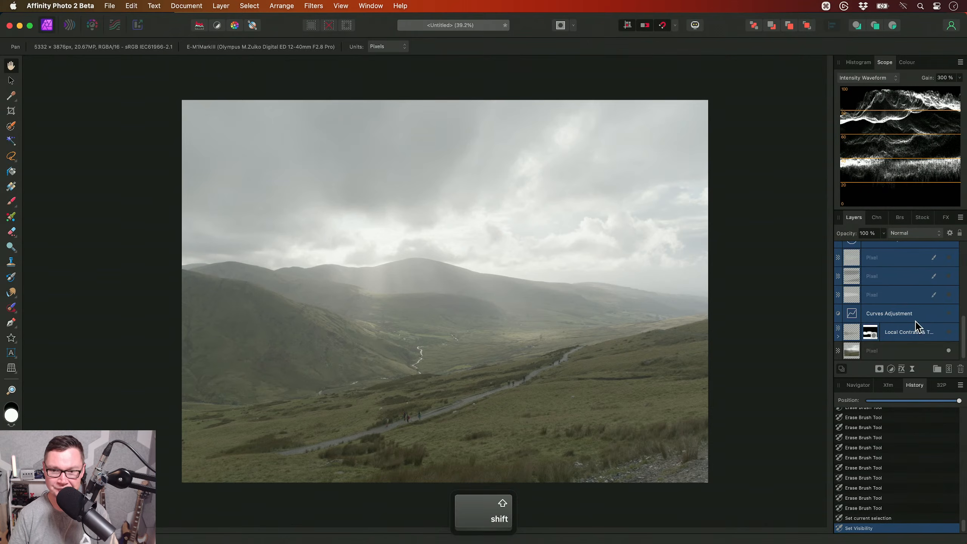
pyautogui.scroll(5, 913, 324)
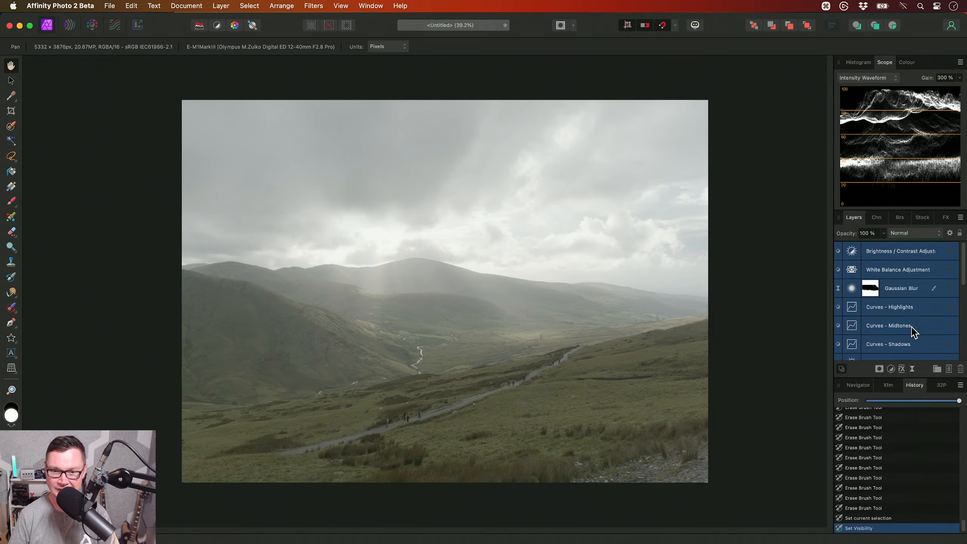
pyautogui.click(948, 251)
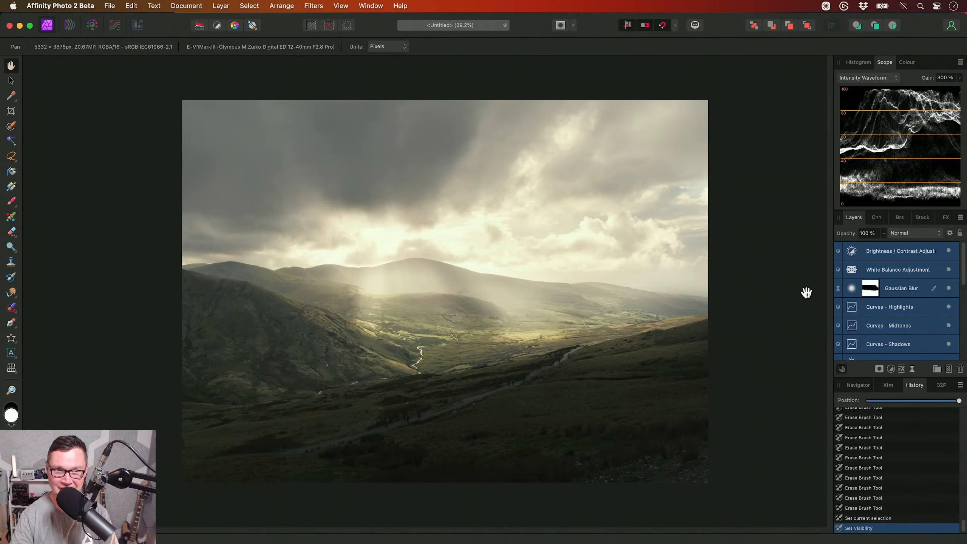
# - Save the document as HDR Snowdonia in the Documents folder
pyautogui.press('super+s')
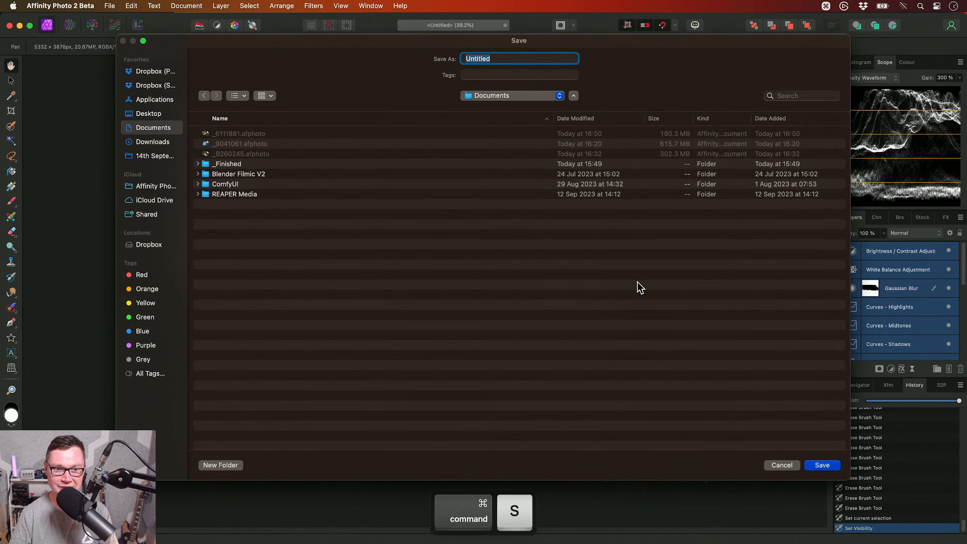
pyautogui.write('HDR Snowdonia')
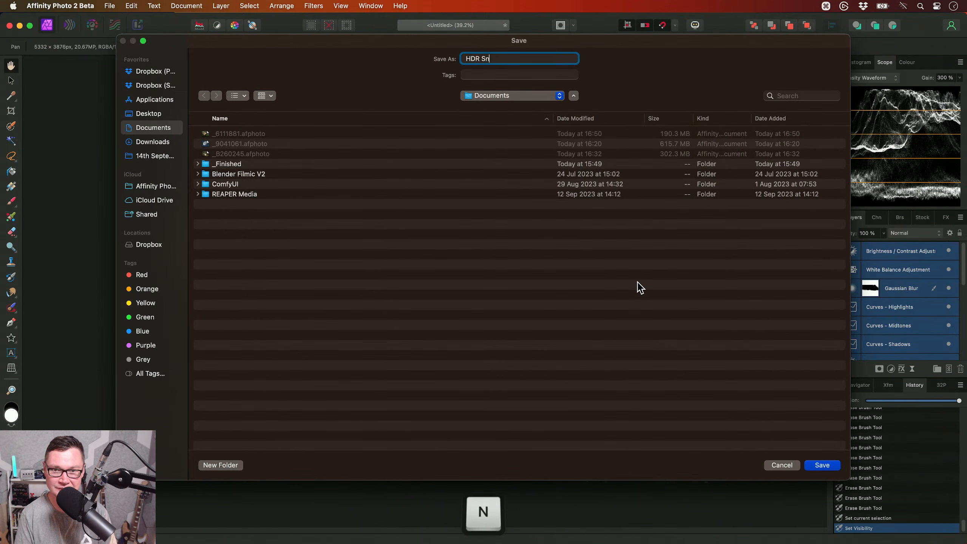
pyautogui.press('Return')
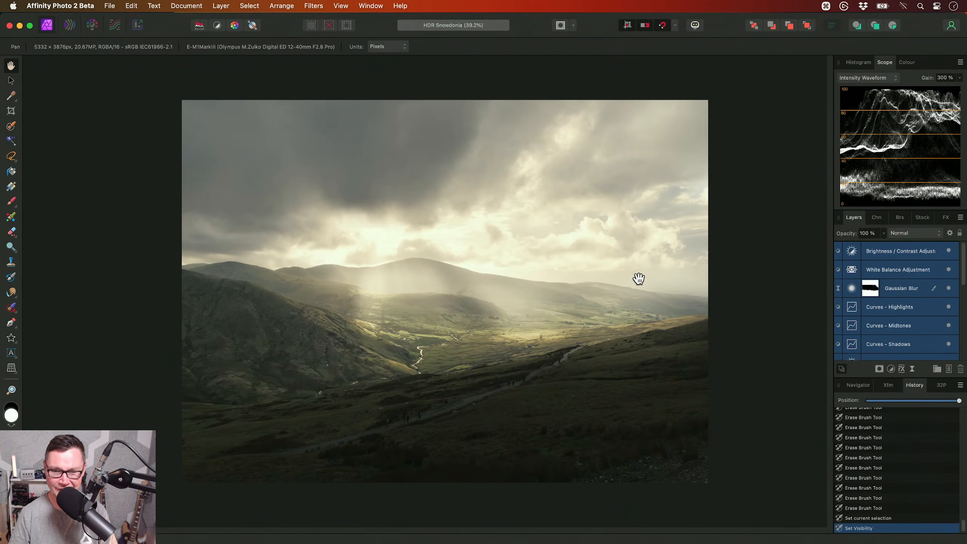
# - Crop the sky and dark foreground off the image to a panoramic 5332 x 2702 px frame
pyautogui.press('c')
pyautogui.moveTo(448, 100); pyautogui.dragTo(443, 138)
pyautogui.moveTo(444, 480); pyautogui.dragTo(445, 430)
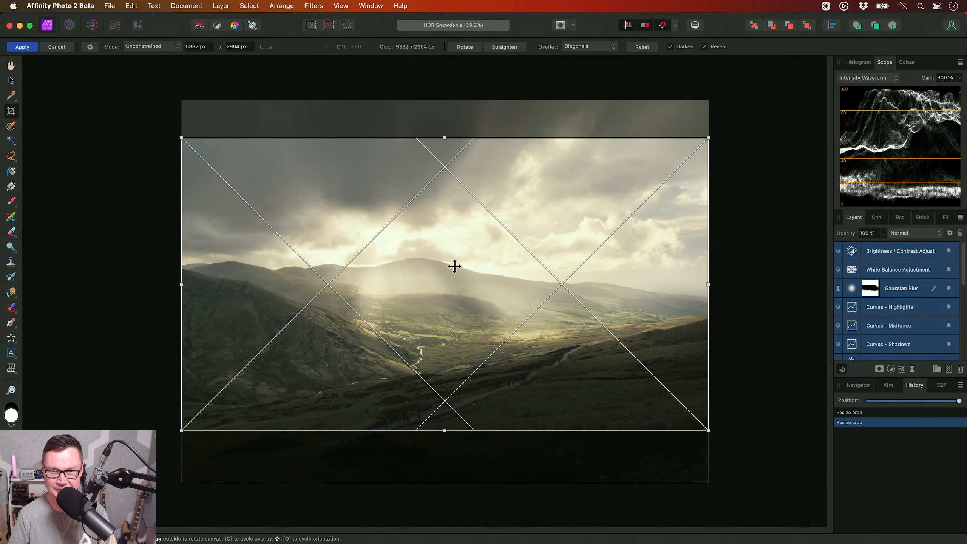
pyautogui.moveTo(445, 138); pyautogui.dragTo(445, 160)
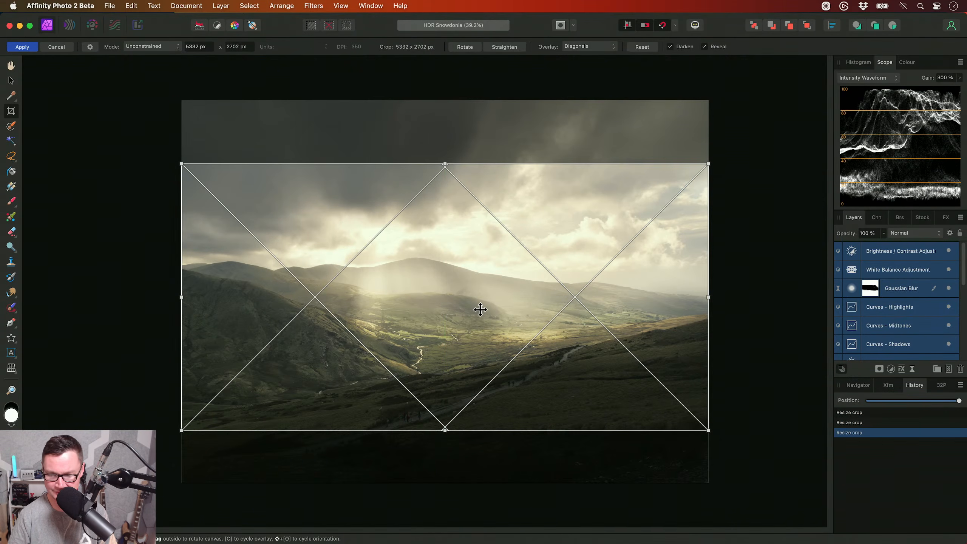
pyautogui.press('Return')
pyautogui.scroll(2, 480, 311)
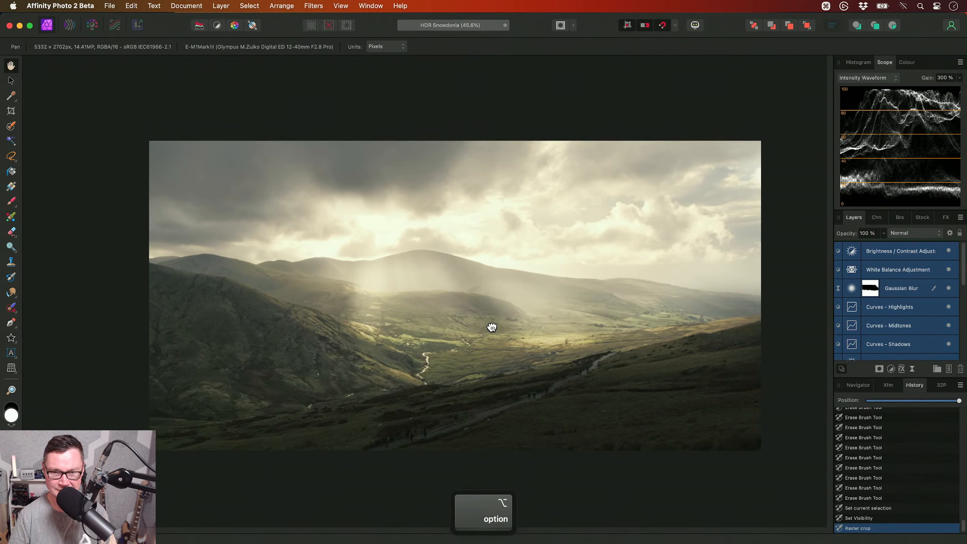
# - Save the cropped HDR Snowdonia document and close it
pyautogui.press('super+s')
pyautogui.moveTo(494, 324); pyautogui.dragTo(508, 333)
pyautogui.scroll(1, 510, 336)
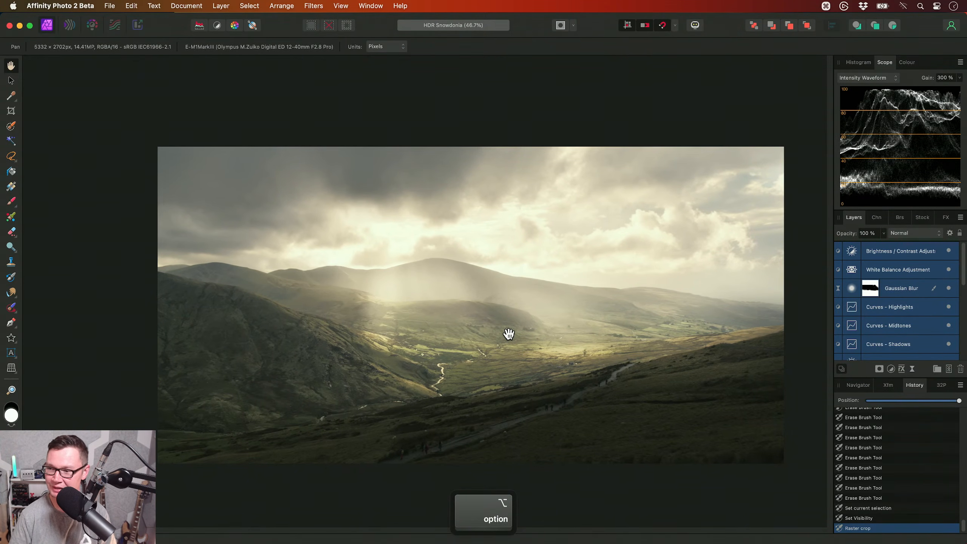
pyautogui.press('super')
pyautogui.press('super+w')
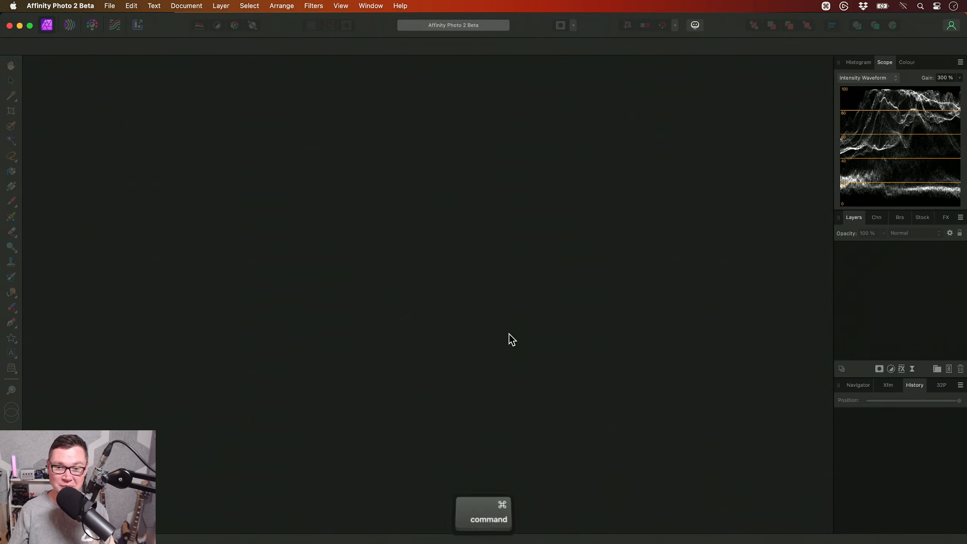
pyautogui.press('super+Tab')
pyautogui.press('Left')
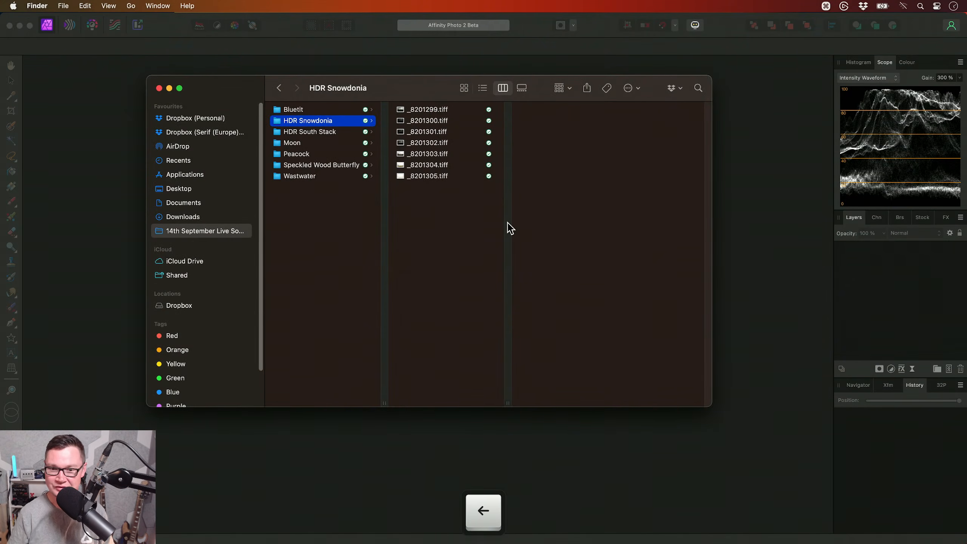
pyautogui.press('super+Tab')
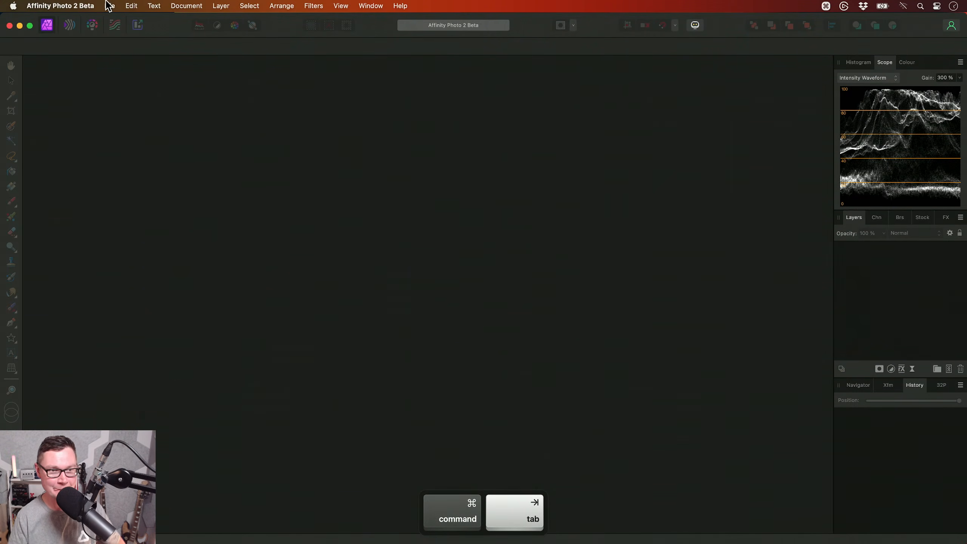
# - Start a new HDR merge and add the TIFF files _8191301 to _8191307 from the HDR South Stack folder
pyautogui.click(109, 6)
pyautogui.click(144, 71)
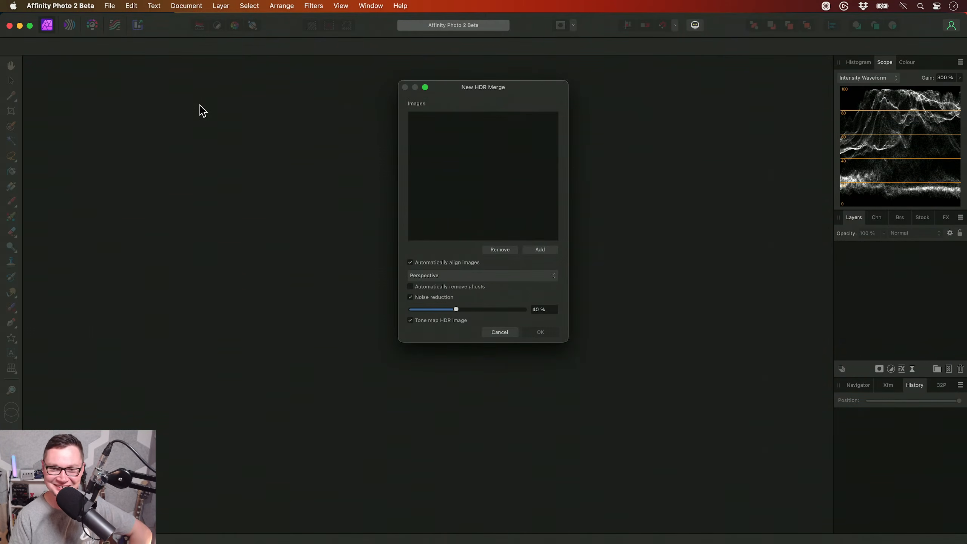
pyautogui.click(539, 250)
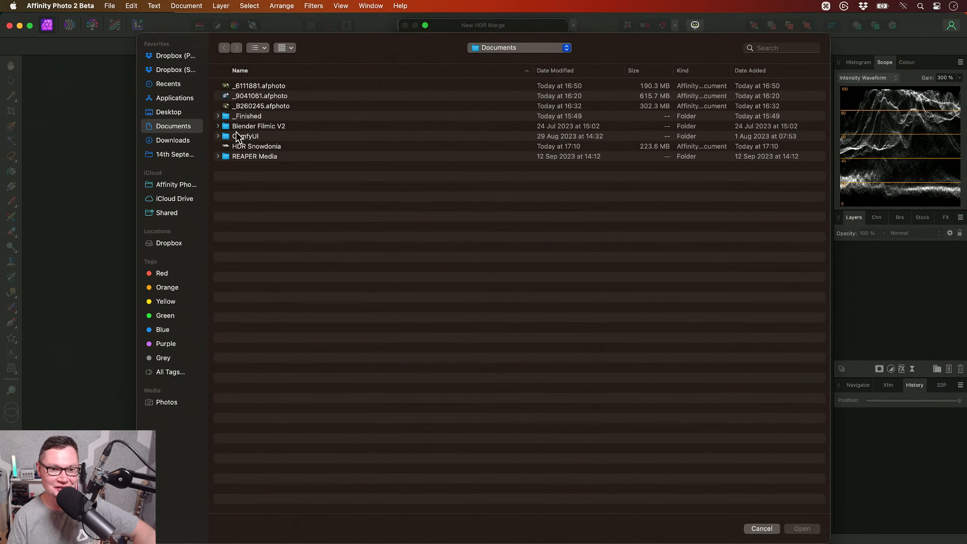
pyautogui.click(179, 154)
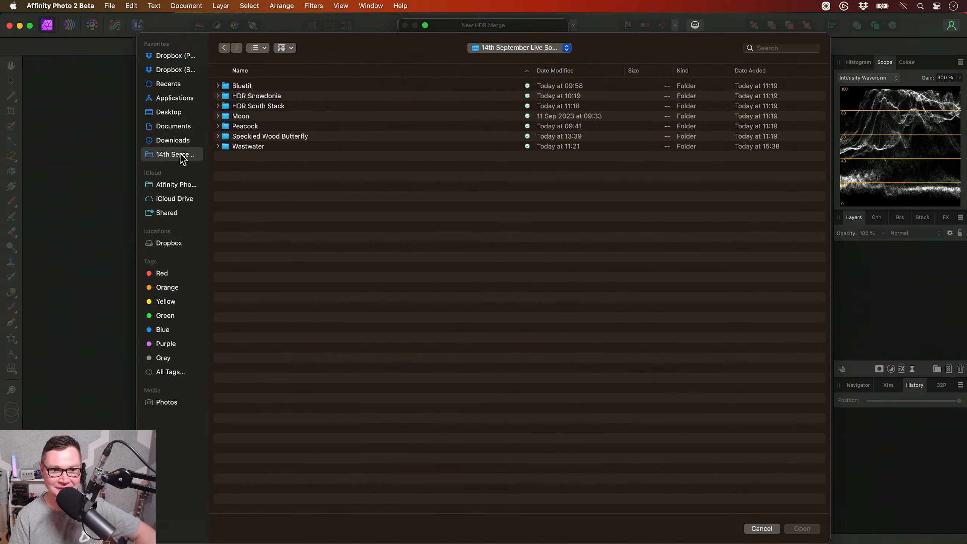
pyautogui.doubleClick(277, 106)
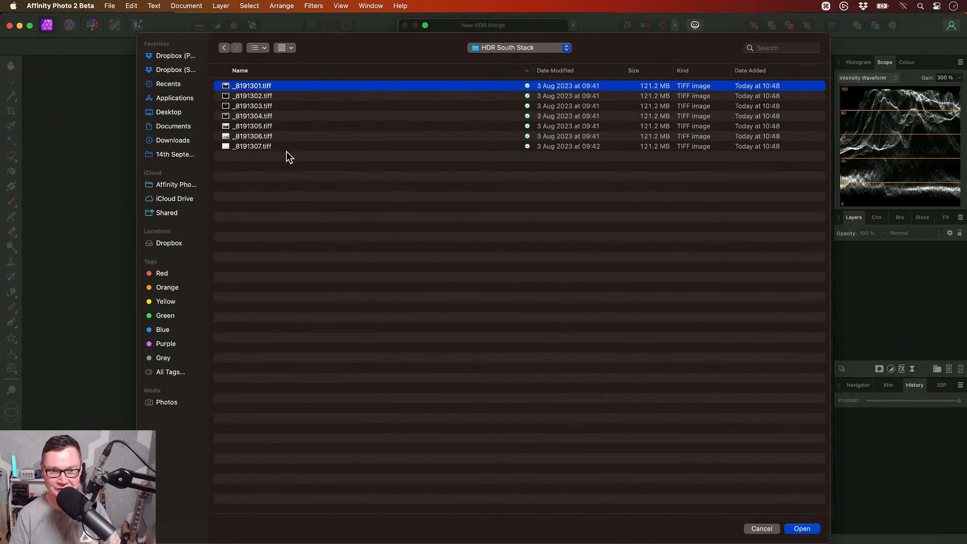
pyautogui.keyDown('shift'); pyautogui.click(289, 146); pyautogui.keyUp('shift')
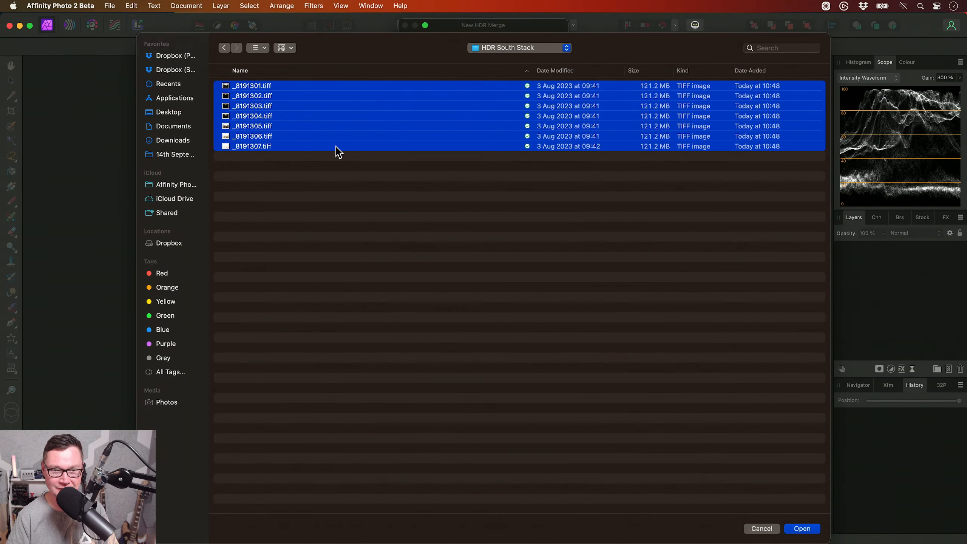
pyautogui.press('Return')
# - Turn off tone mapping and noise reduction for the HDR merge and run it with automatic perspective alignment
pyautogui.moveTo(451, 31); pyautogui.dragTo(448, 124)
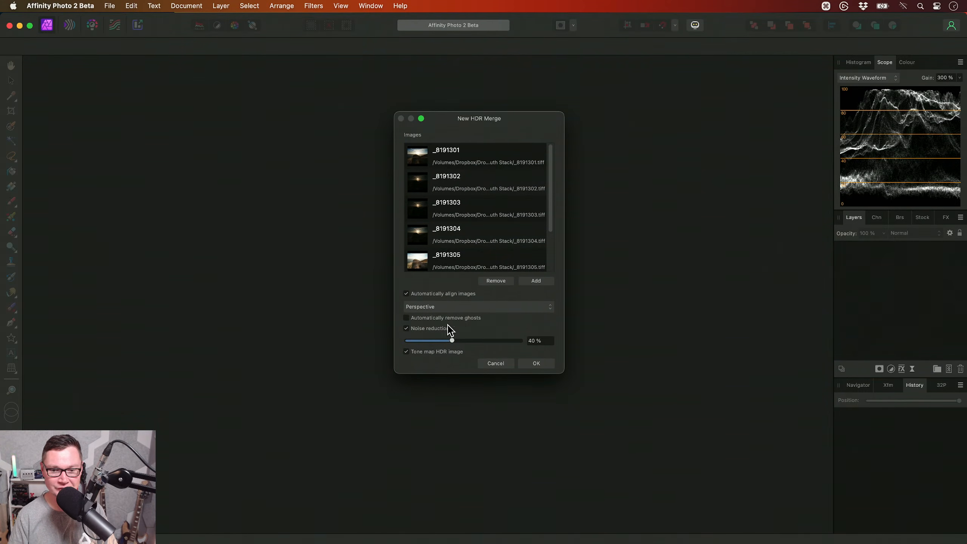
pyautogui.click(429, 353)
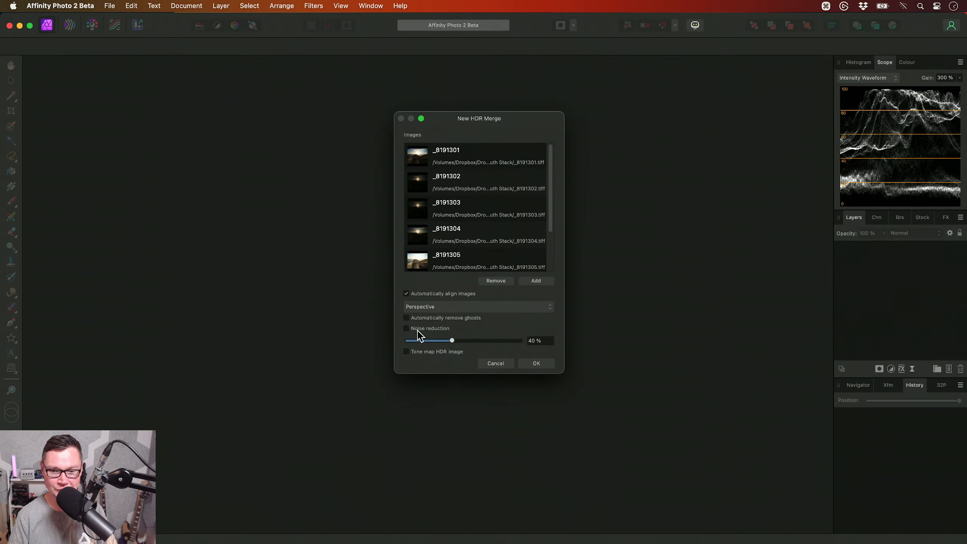
pyautogui.click(531, 363)
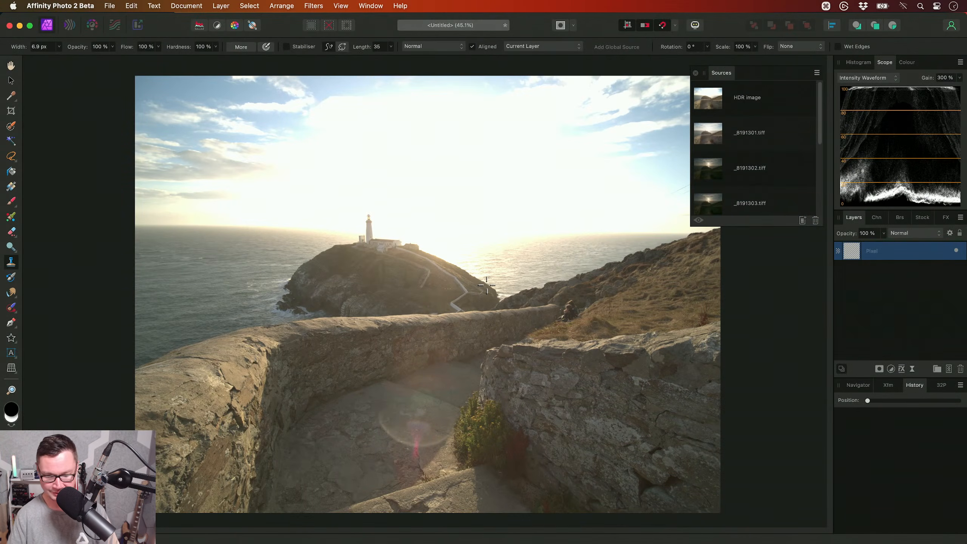
# - Leave clone source editing with the View tool and check the merged image's 32-bit preview settings
pyautogui.press('h')
pyautogui.click(940, 386)
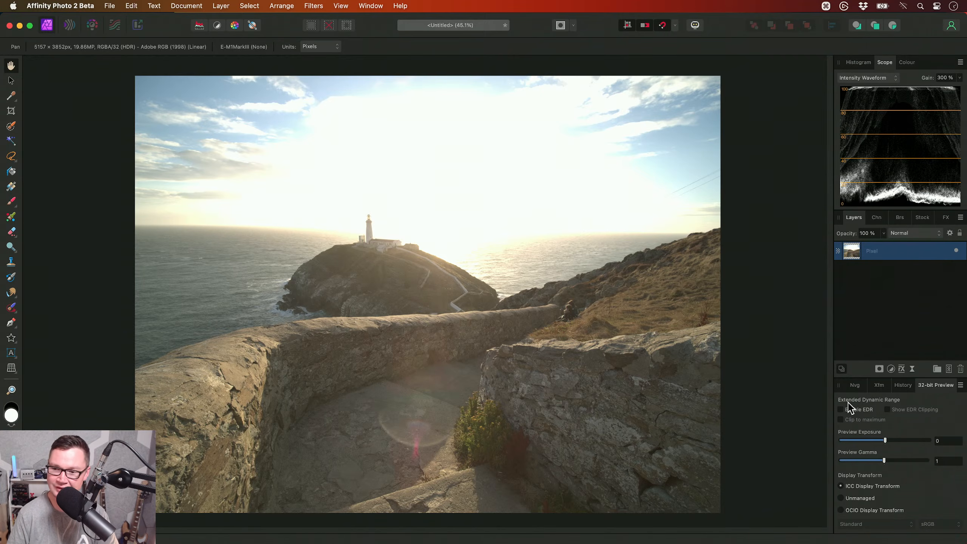
pyautogui.click(907, 386)
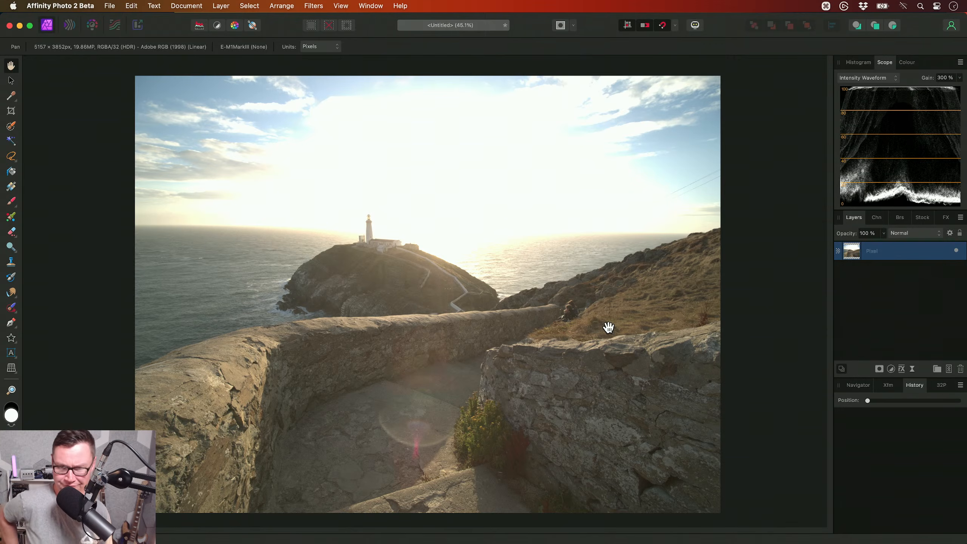
# - Show the macro library, collapse the Photographic Retouching V2 category and expand HDR Tone Mapping V4
pyautogui.hotkey('ctrl', 'shift', 'l')
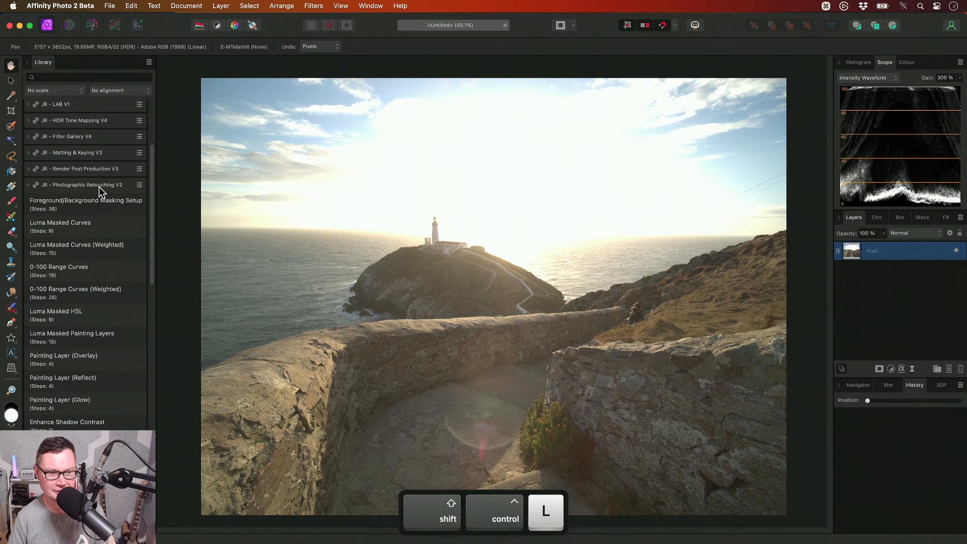
pyautogui.click(99, 186)
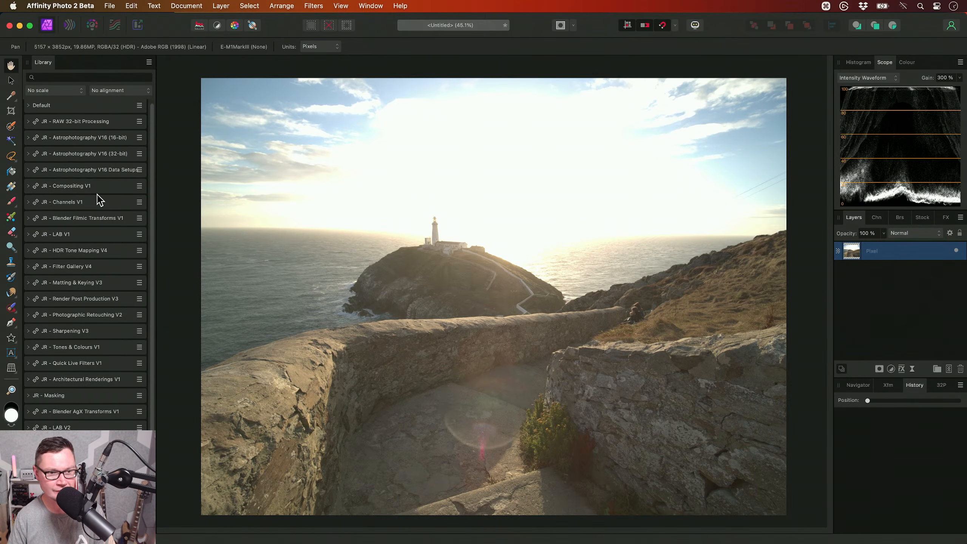
pyautogui.click(91, 251)
pyautogui.scroll(-3, 110, 236)
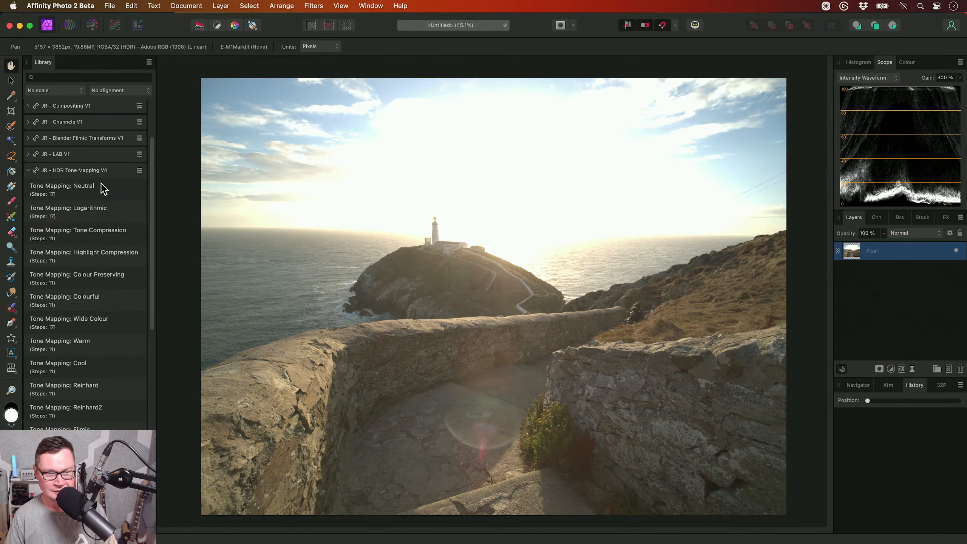
# - Try the Tone Mapping: Neutral macro on the merged image and undo it
pyautogui.click(102, 189)
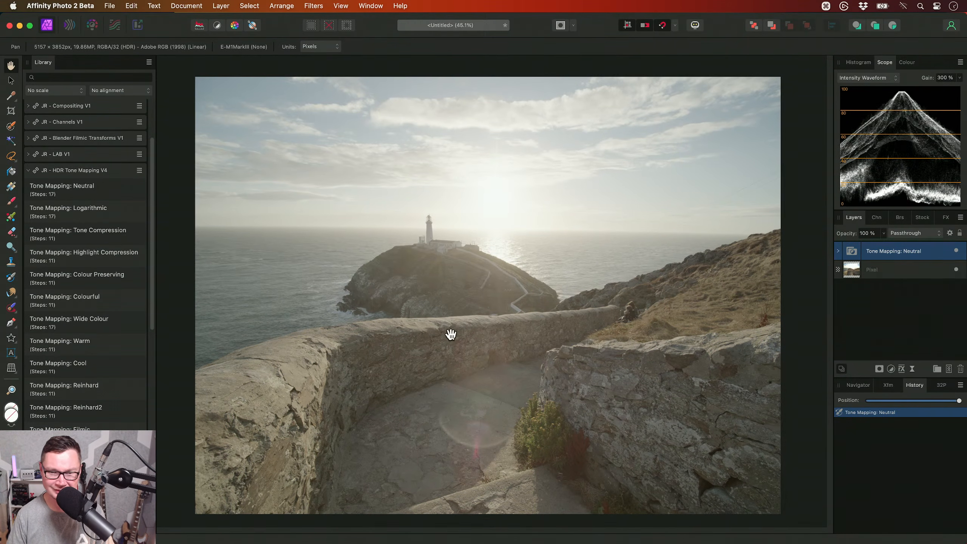
pyautogui.press('super+z')
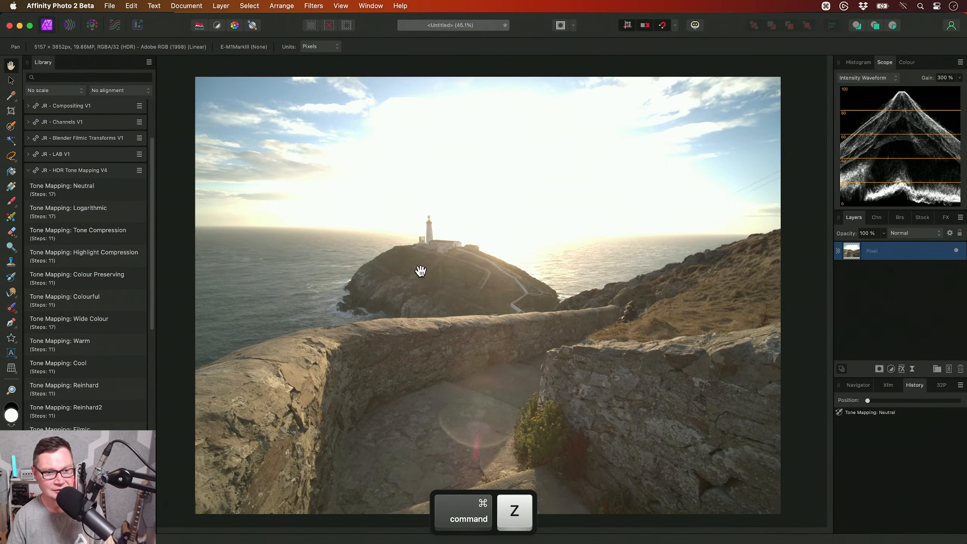
# - Apply the Tone Mapping: Colour Preserving macro to the merged image and hide the macro library
pyautogui.click(110, 284)
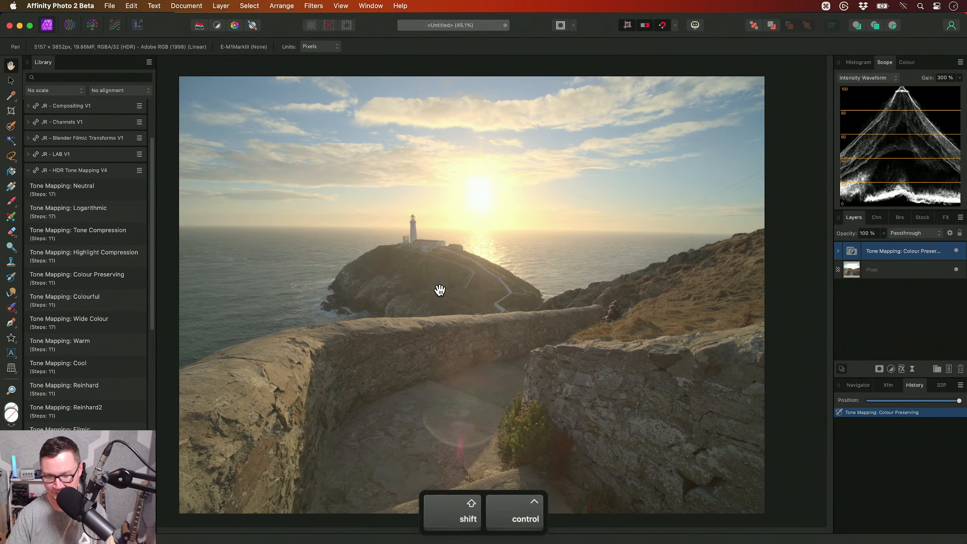
pyautogui.hotkey('ctrl', 'shift', 'l')
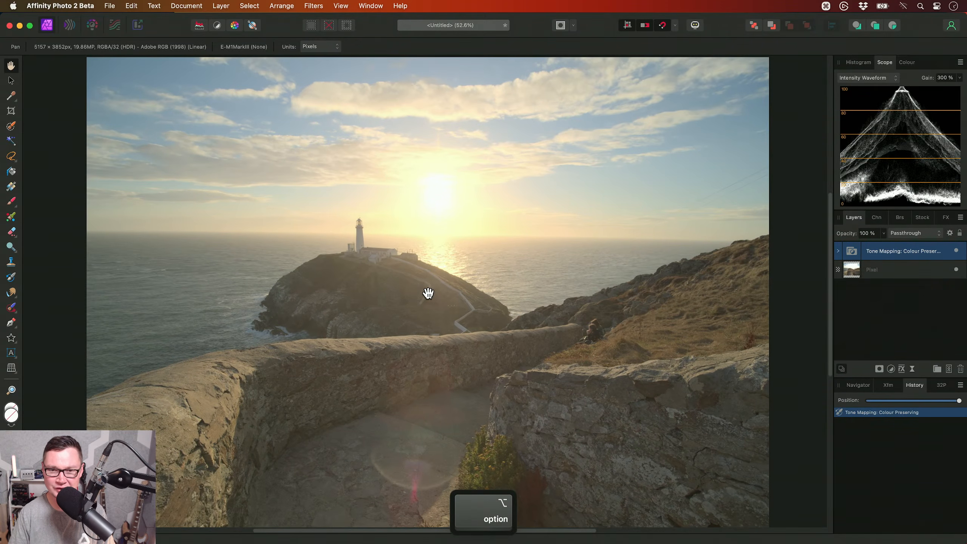
pyautogui.scroll(2, 442, 293)
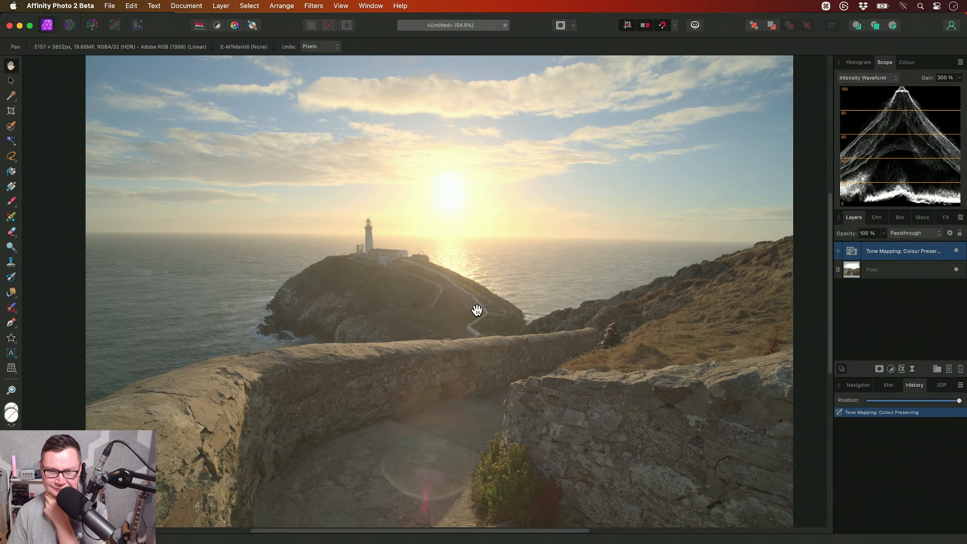
# - Set the White Point of the Colour Preserving tone mapping texture inside the Tone Mapping group to 50
pyautogui.click(838, 251)
pyautogui.click(885, 271)
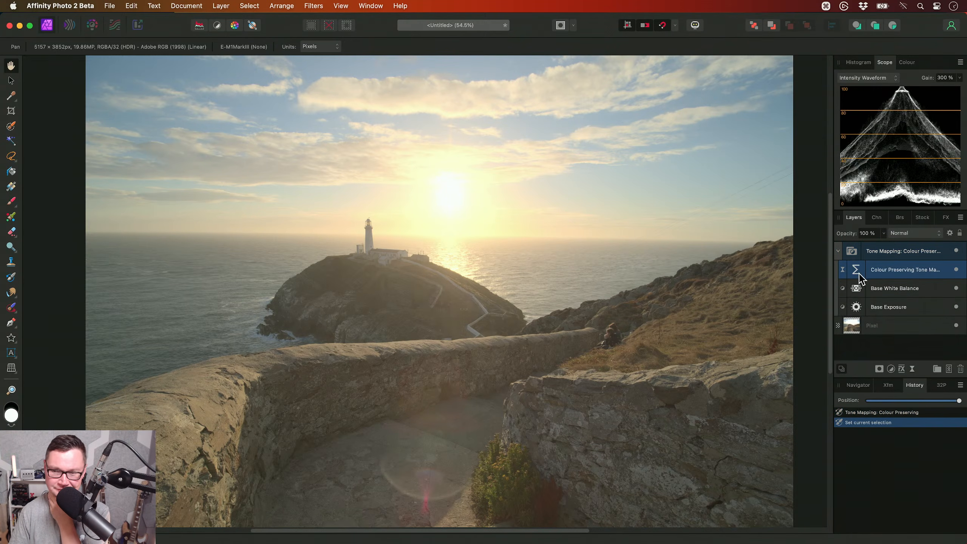
pyautogui.click(856, 271)
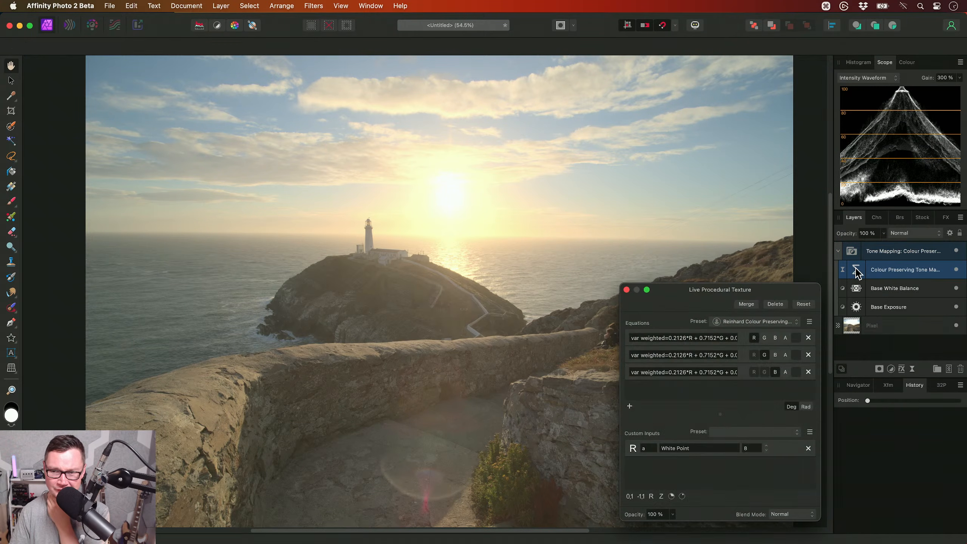
pyautogui.moveTo(763, 303); pyautogui.dragTo(784, 253)
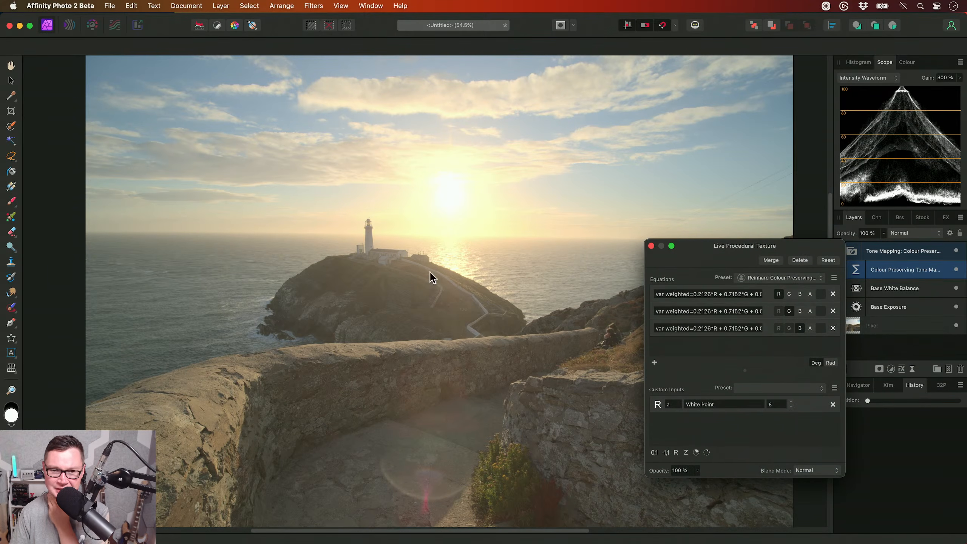
pyautogui.scroll(5, 435, 209)
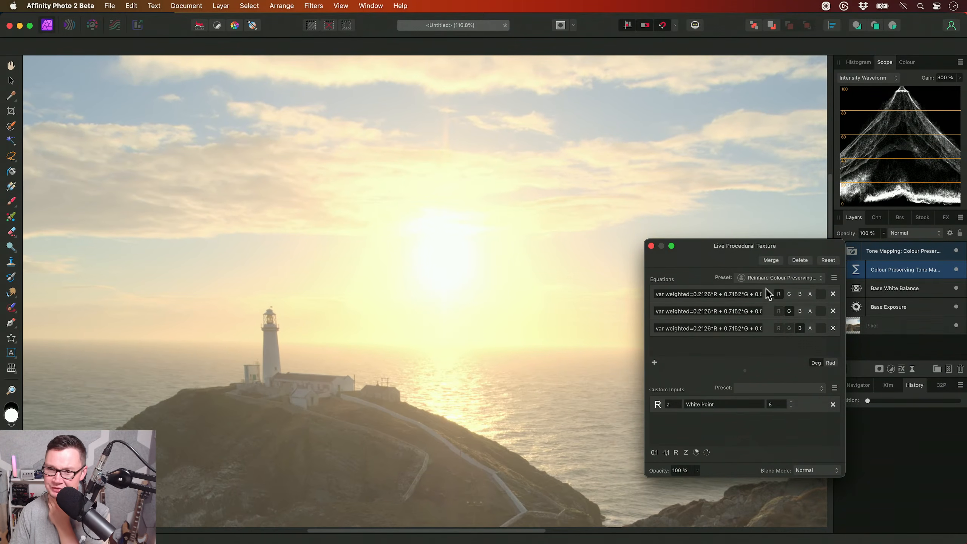
pyautogui.hscroll(1, 461, 272)
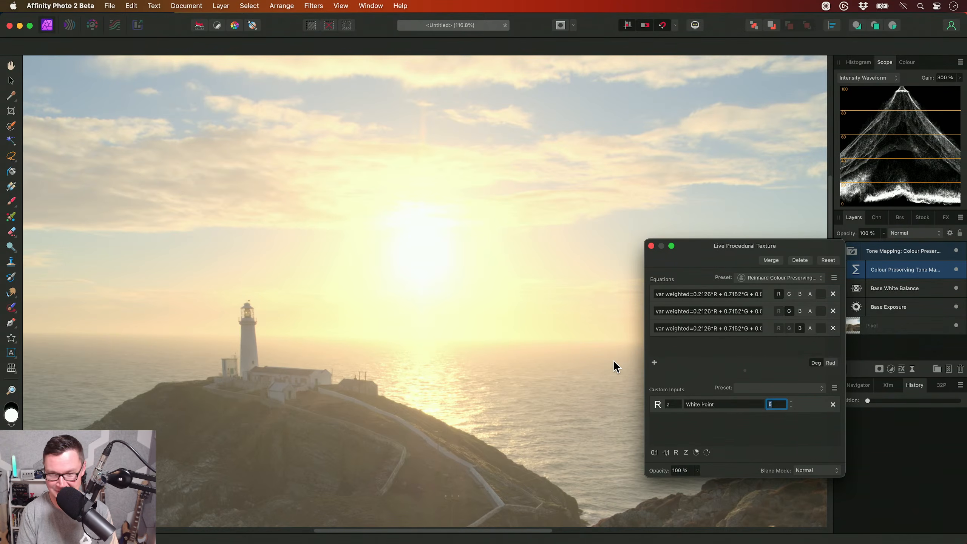
pyautogui.write('50')
pyautogui.press('Return')
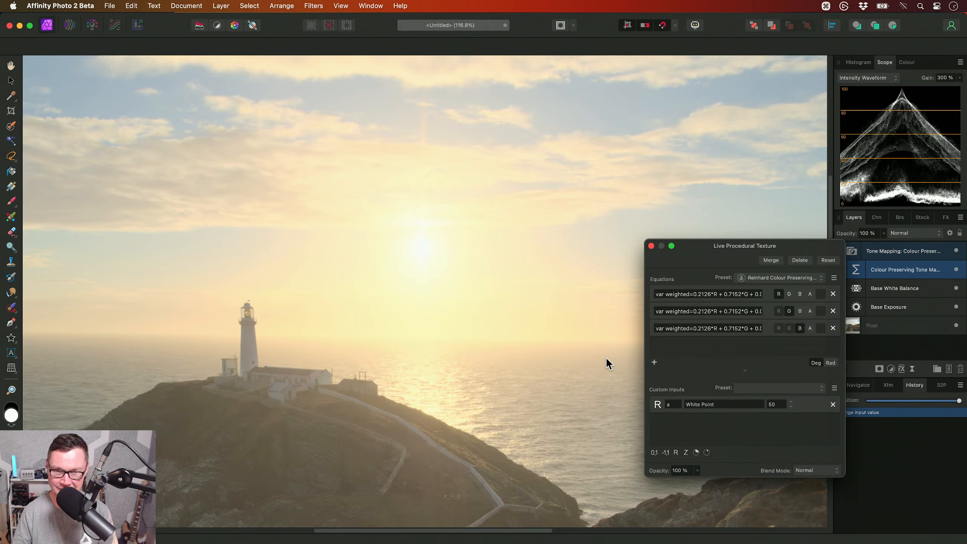
pyautogui.press('Escape')
pyautogui.scroll(3, 422, 265)
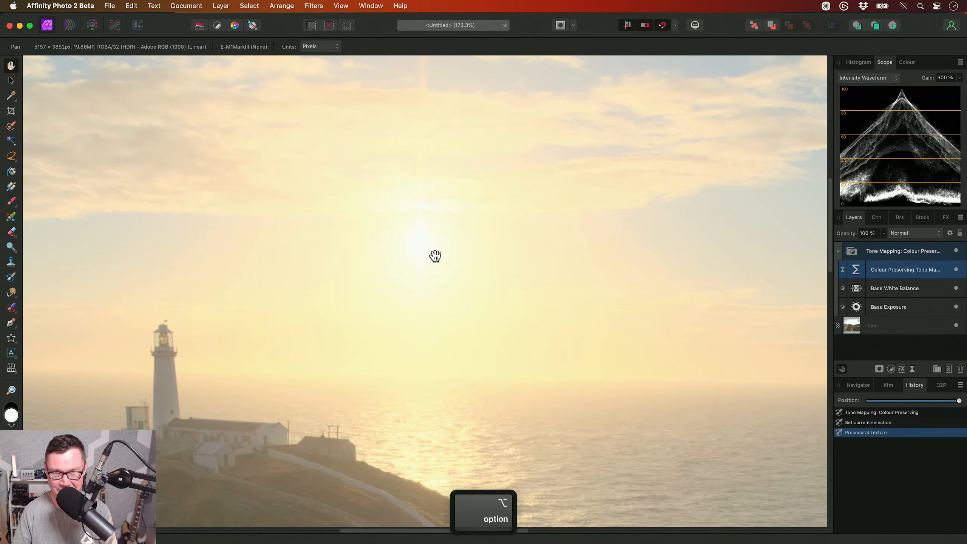
pyautogui.scroll(-2, 457, 329)
# - Run the Flatten to 16-bit sRGB macro from the HDR Tone Mapping V4 library and hide the library
pyautogui.click(912, 255)
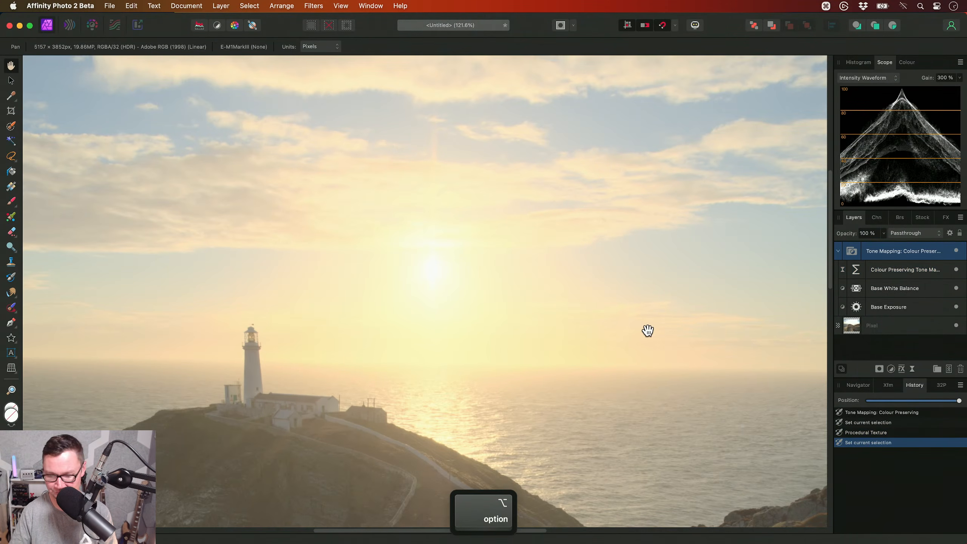
pyautogui.press('super+0')
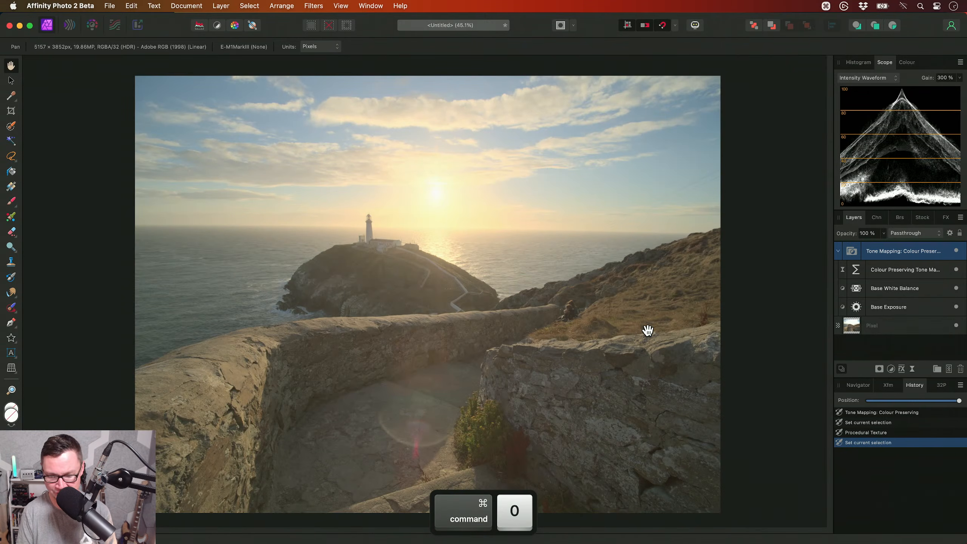
pyautogui.hotkey('ctrl', 'shift', 'l')
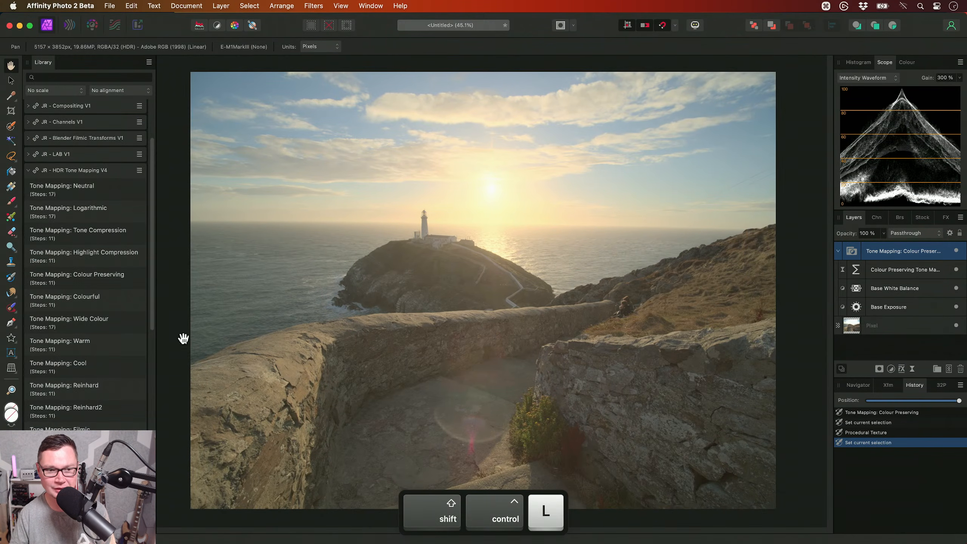
pyautogui.moveTo(152, 234); pyautogui.dragTo(145, 437)
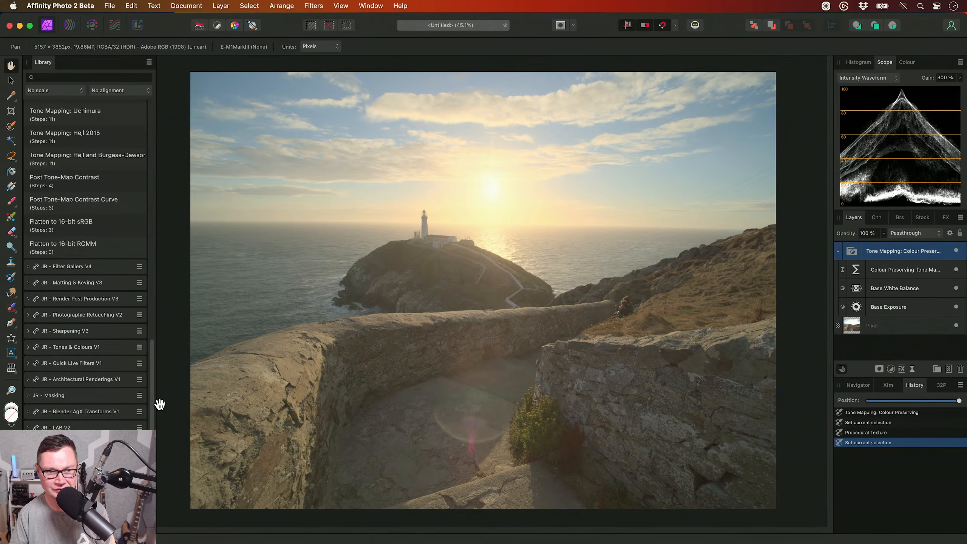
pyautogui.click(85, 224)
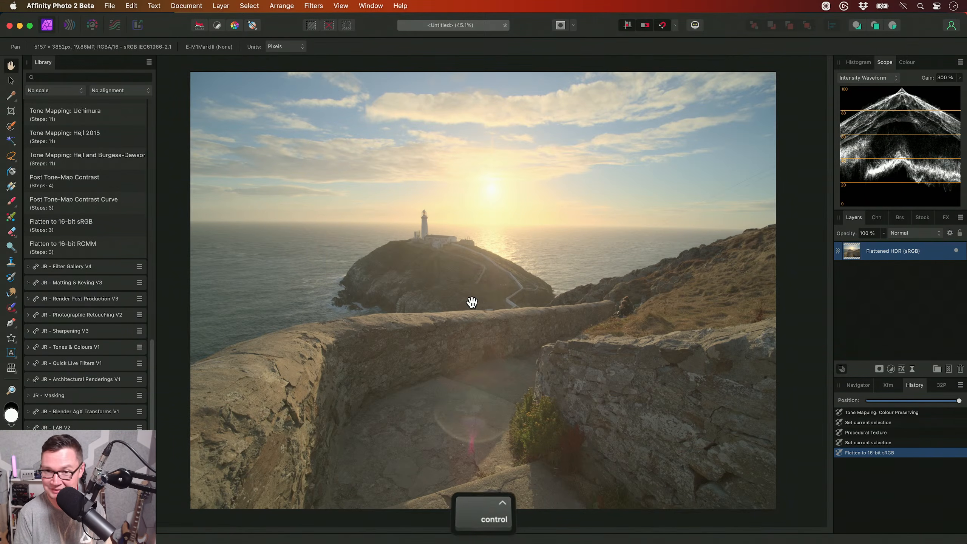
pyautogui.hotkey('ctrl', 'shift', 'l')
# - Draw a polygonal freehand selection around the upper pair of power lines, from the image's right edge partway down the sky
pyautogui.moveTo(472, 302); pyautogui.dragTo(561, 304)
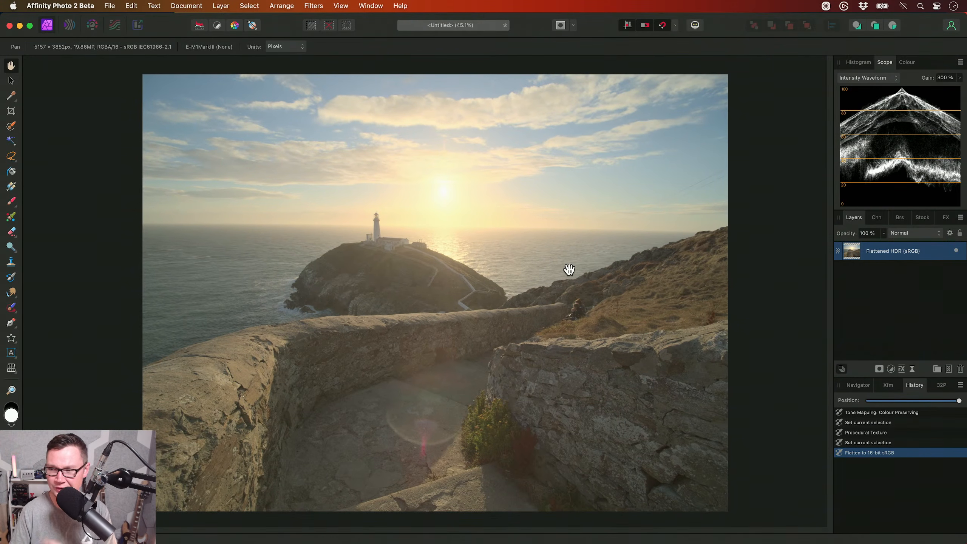
pyautogui.moveTo(584, 248); pyautogui.dragTo(571, 265)
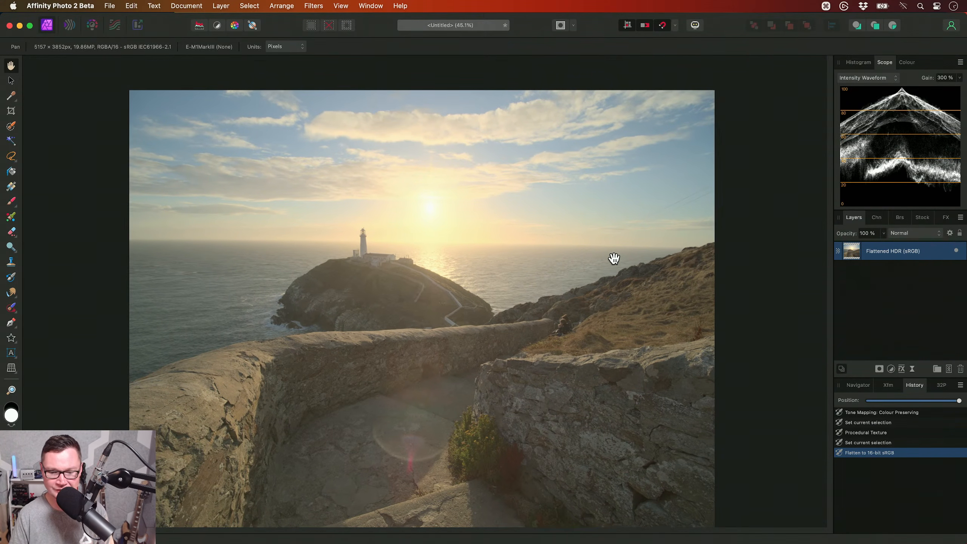
pyautogui.scroll(10, 650, 218)
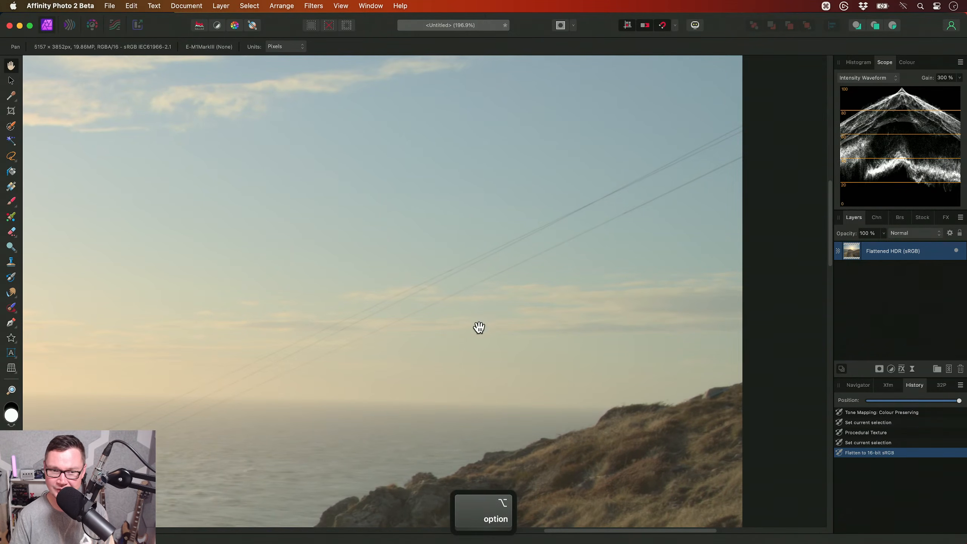
pyautogui.hscroll(-1, 476, 324)
pyautogui.rightClick(11, 156)
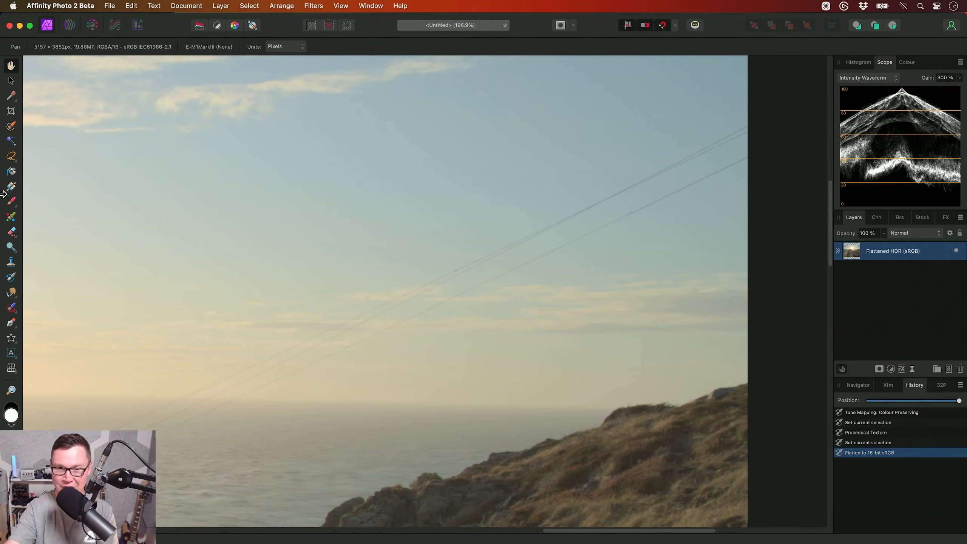
pyautogui.rightClick(11, 156)
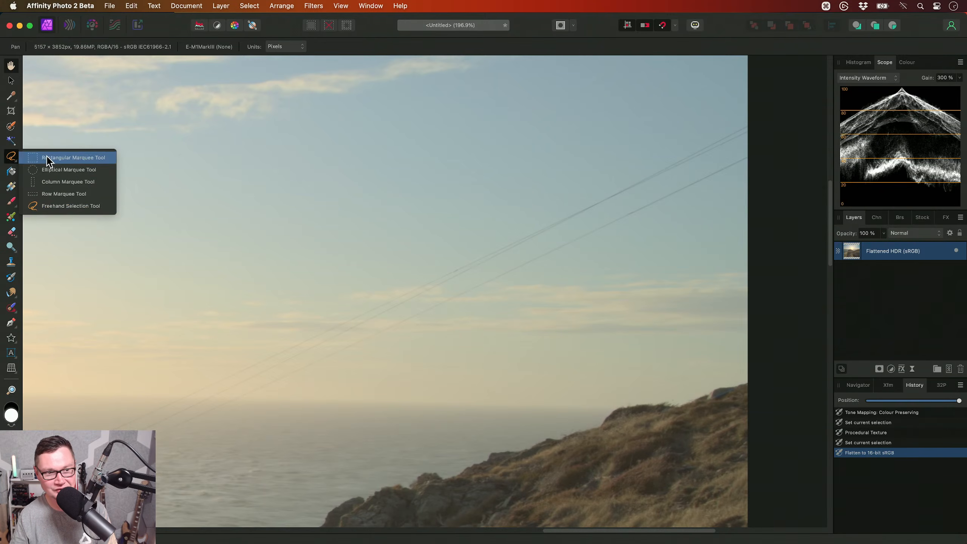
pyautogui.click(84, 208)
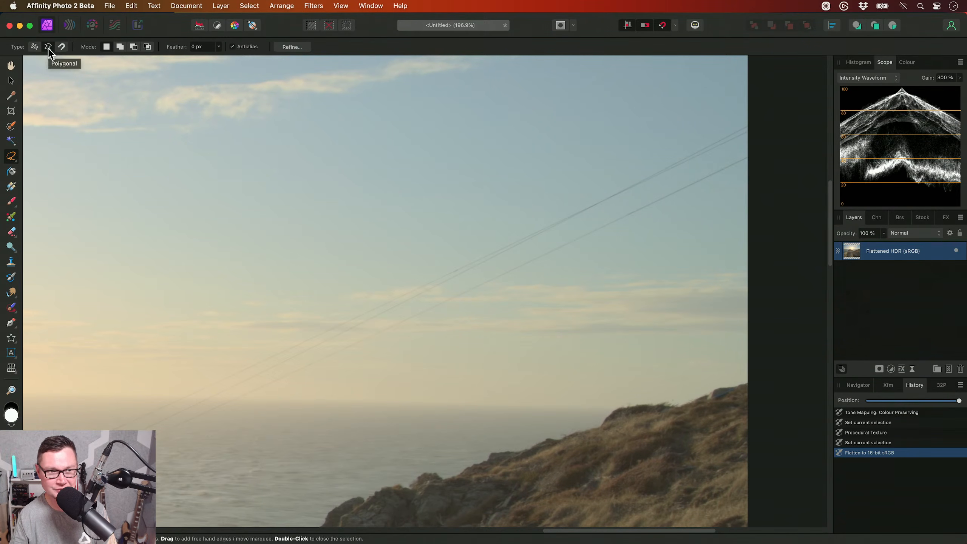
pyautogui.scroll(5, 512, 169)
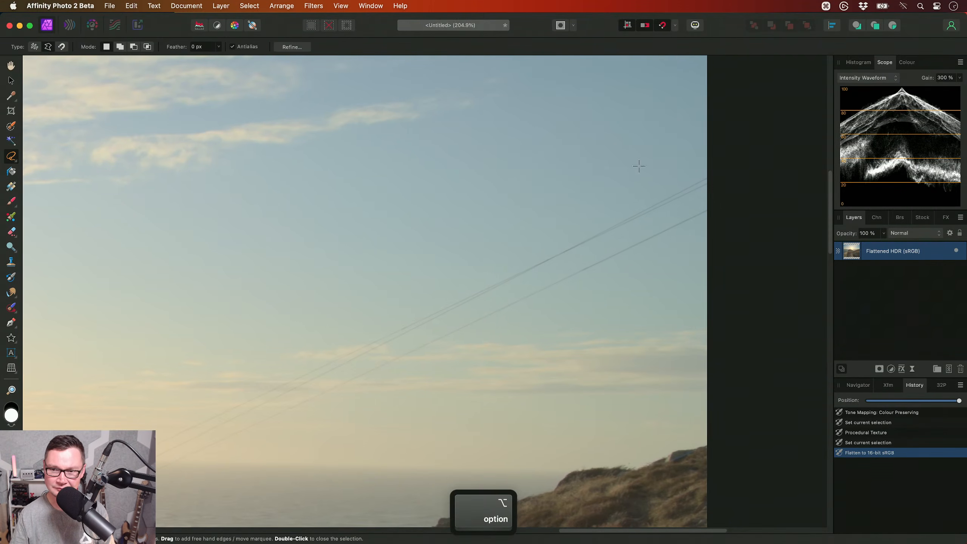
pyautogui.hscroll(-2, 670, 168)
pyautogui.click(755, 153)
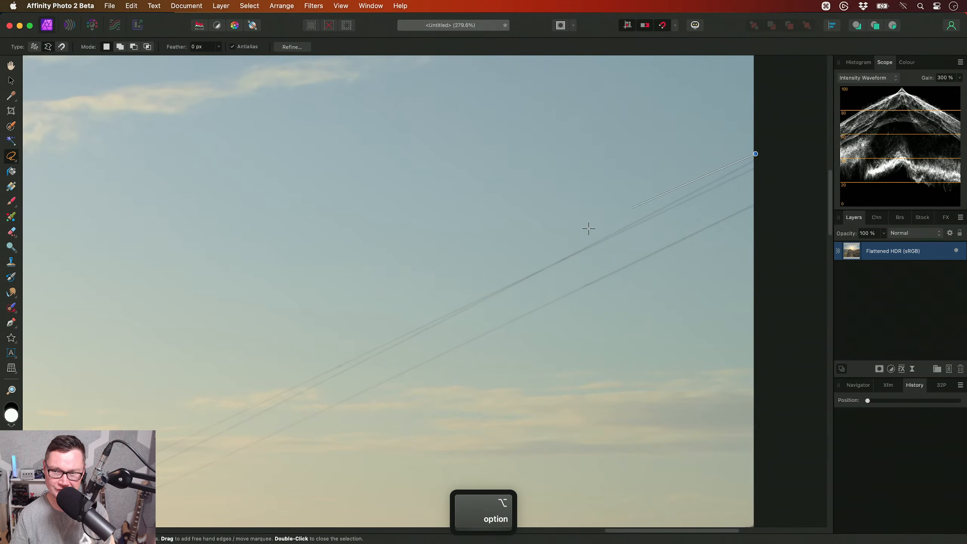
pyautogui.click(320, 369)
pyautogui.click(328, 386)
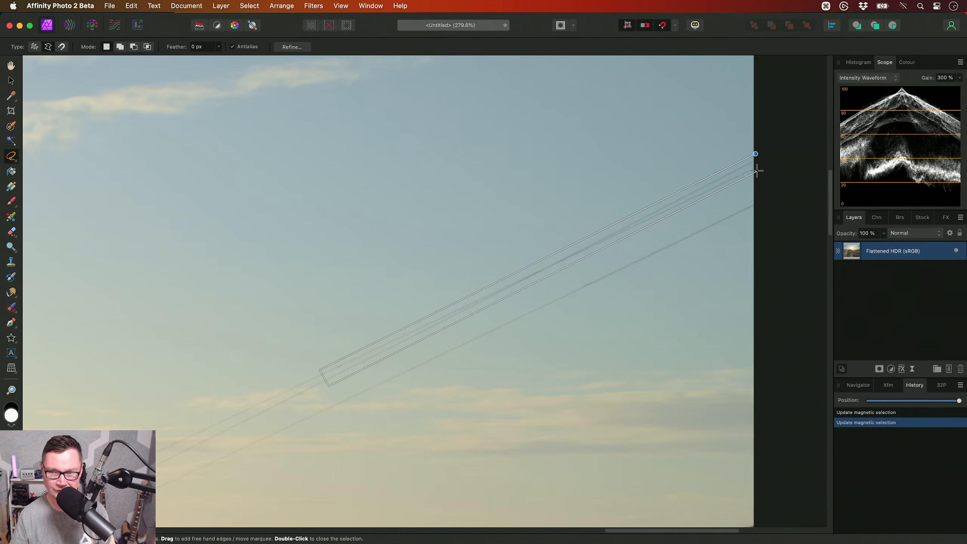
pyautogui.click(755, 154)
# - Inpaint the selected stretch of the upper power lines and clear the selection
pyautogui.click(131, 5)
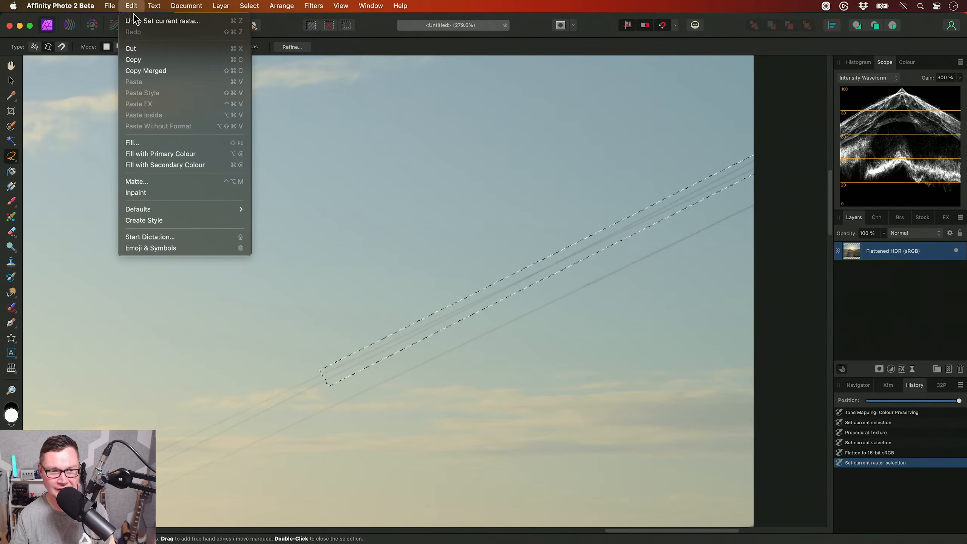
pyautogui.click(161, 193)
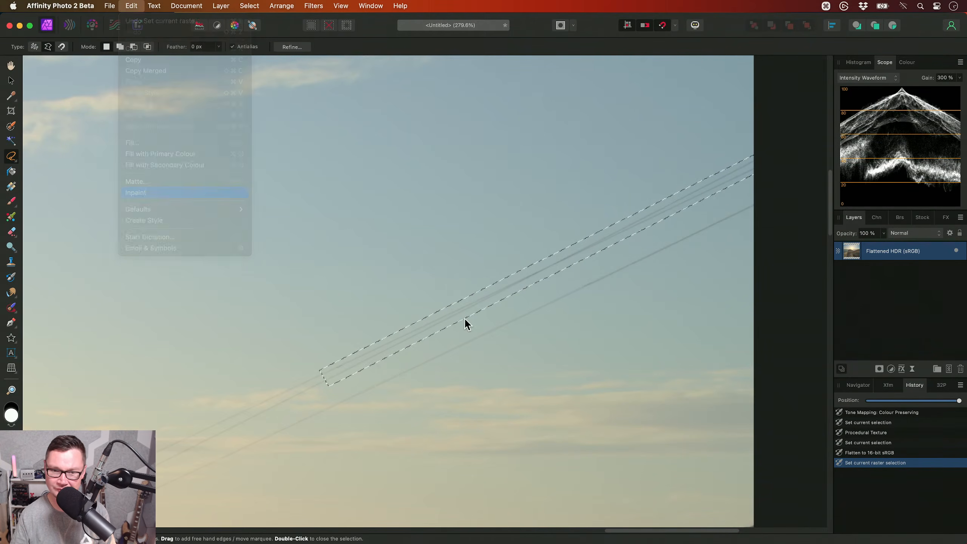
pyautogui.scroll(-2, 460, 318)
pyautogui.press('super+d')
# - Draw a narrow polygonal selection around the lower power line, from the image's right edge to the low clouds
pyautogui.hscroll(2, 458, 270)
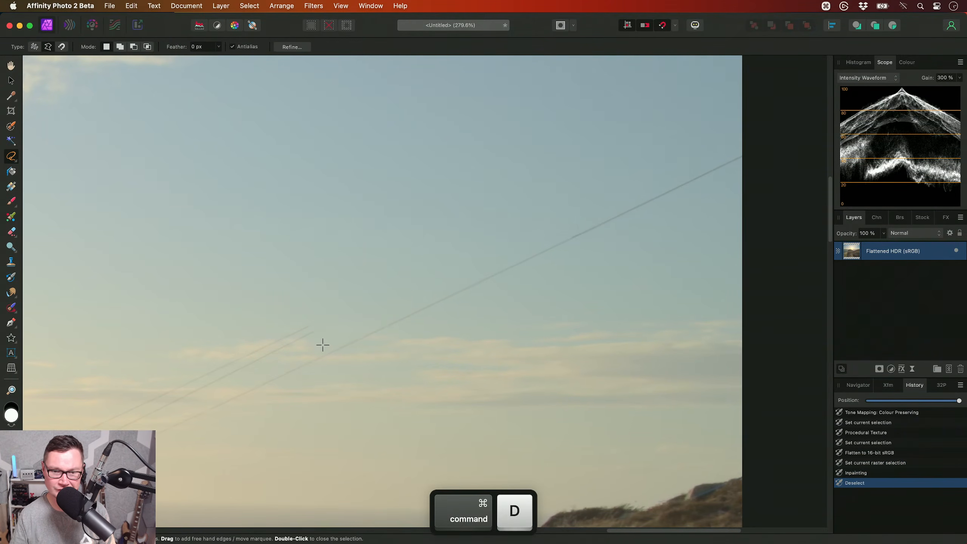
pyautogui.click(743, 148)
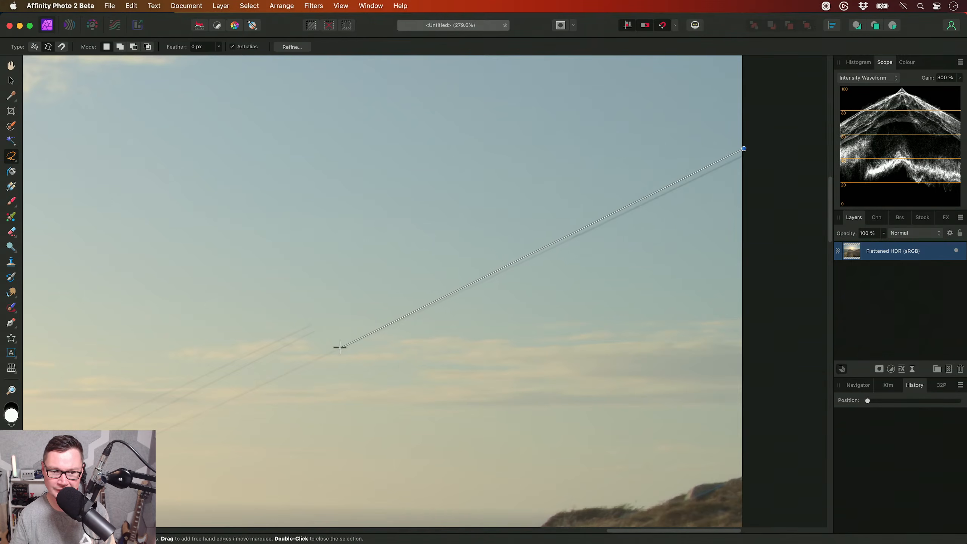
pyautogui.click(336, 354)
pyautogui.click(743, 149)
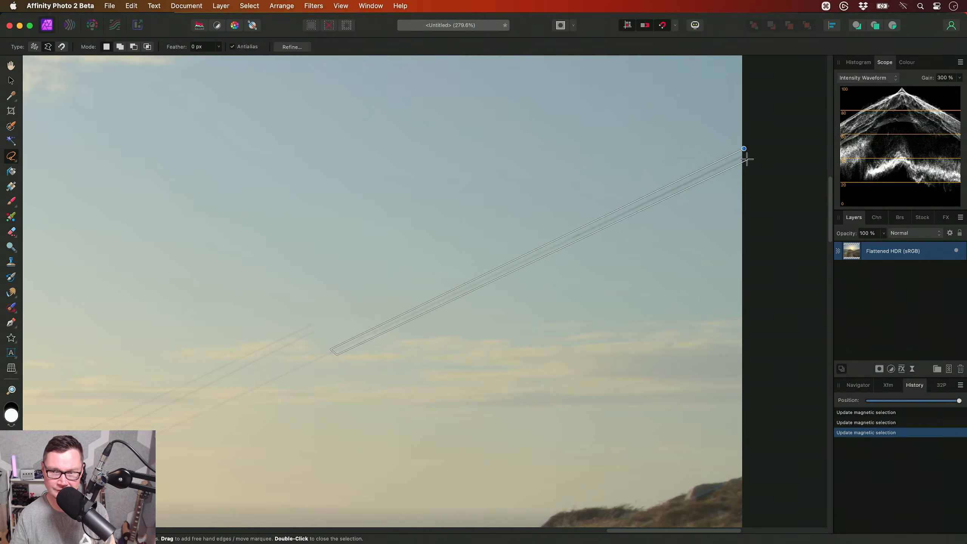
# - Inpaint the selected stretch of the lower power line and clear the selection
pyautogui.click(131, 6)
pyautogui.click(136, 193)
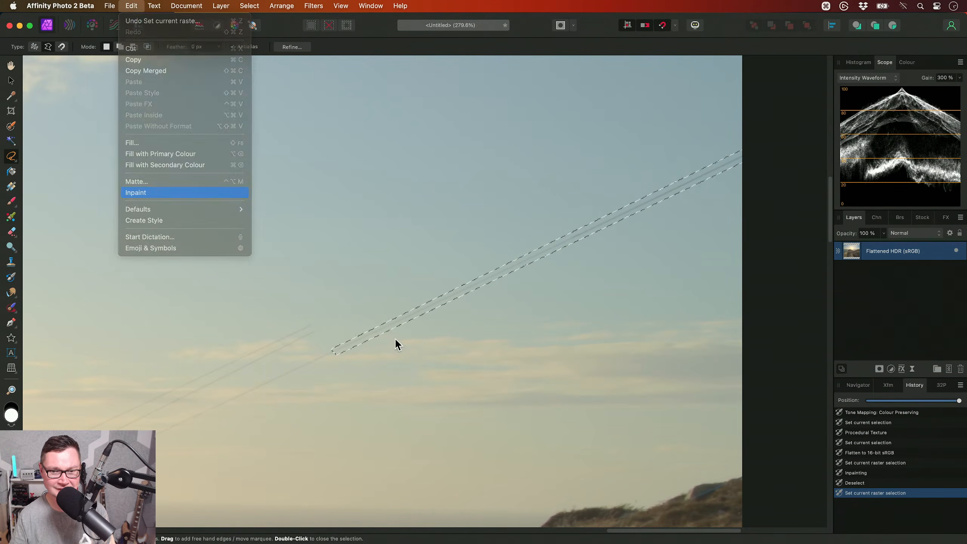
pyautogui.hscroll(-3, 495, 335)
pyautogui.hotkey('ctrl', 'd')
# - Draw a long, narrow polygonal selection around the uppermost remaining power line, from the low clouds down across the sea
pyautogui.scroll(-5, 433, 352)
pyautogui.hscroll(-3, 434, 352)
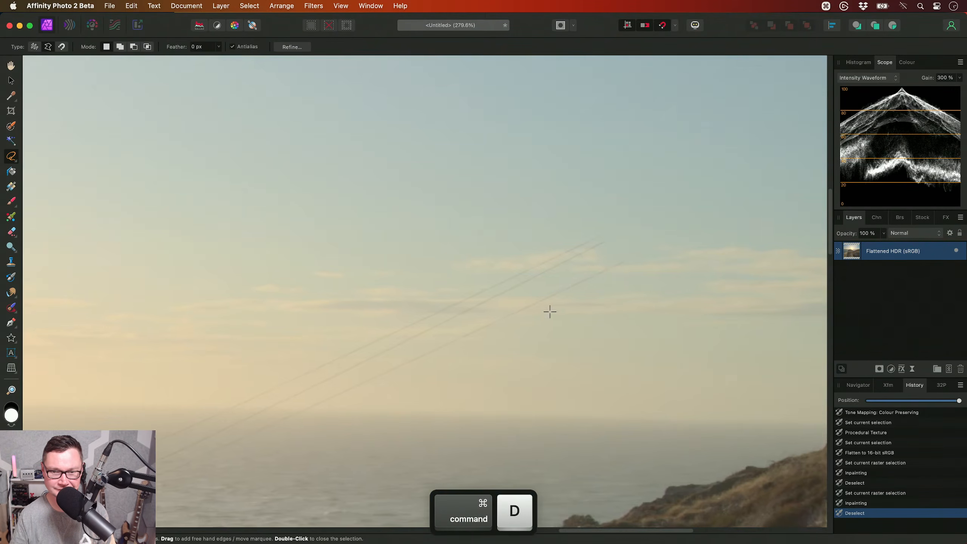
pyautogui.scroll(1, 670, 190)
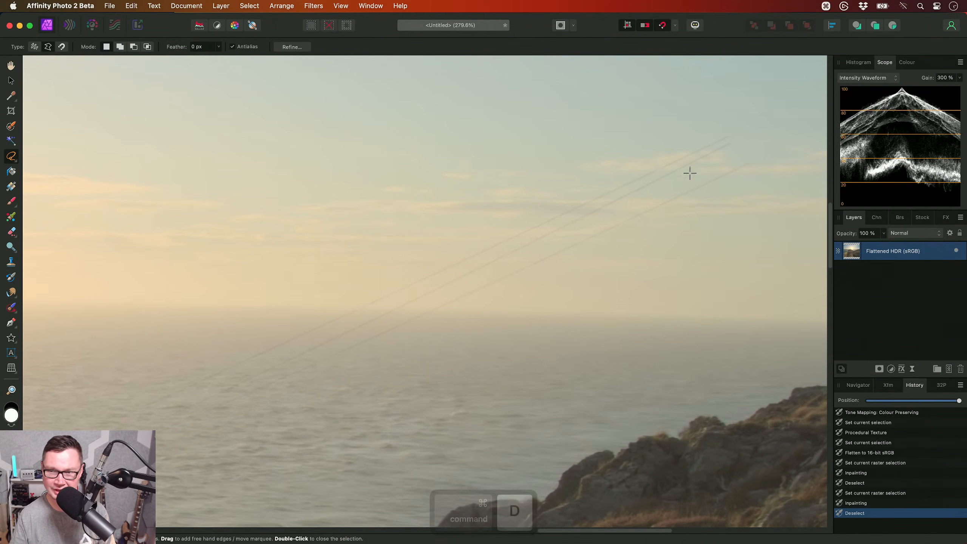
pyautogui.click(725, 135)
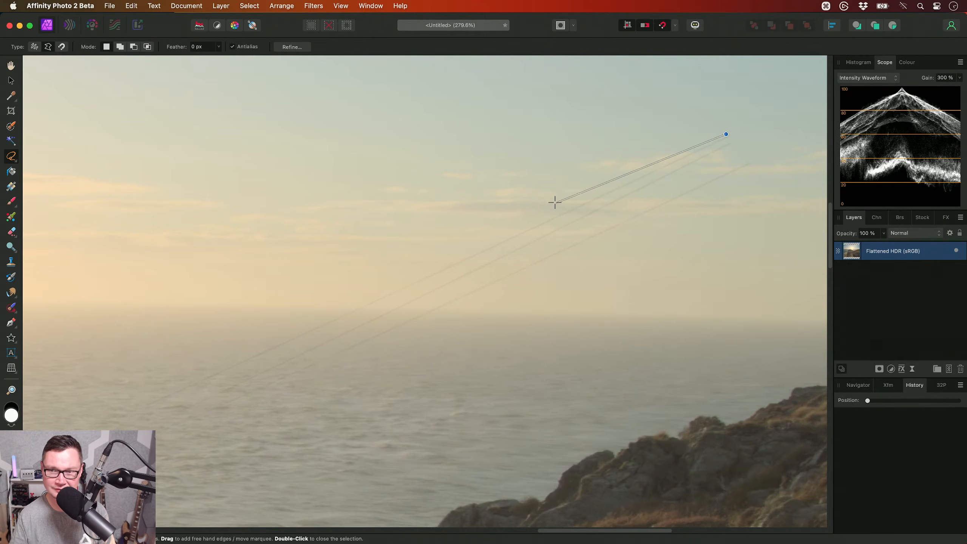
pyautogui.click(315, 325)
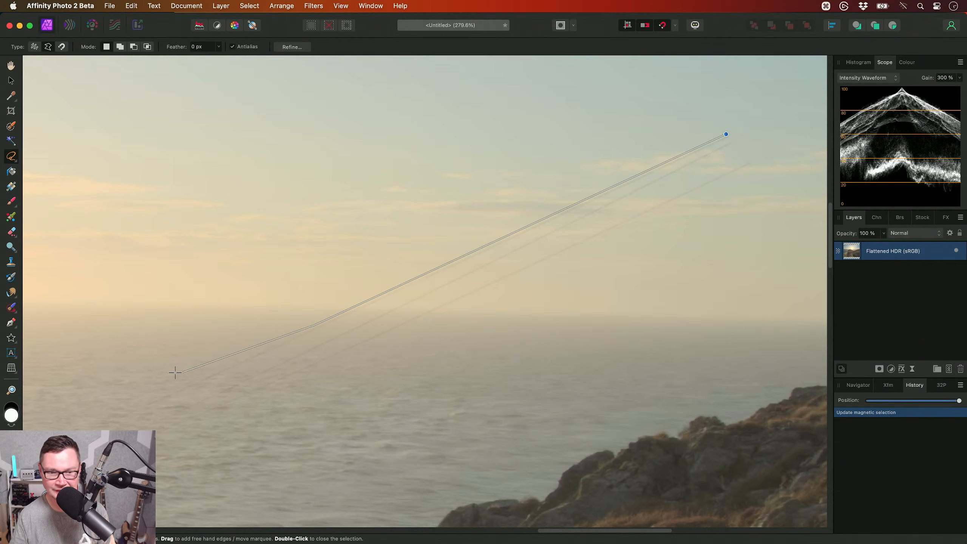
pyautogui.click(136, 404)
pyautogui.scroll(-3, 152, 393)
pyautogui.hscroll(-4, 152, 392)
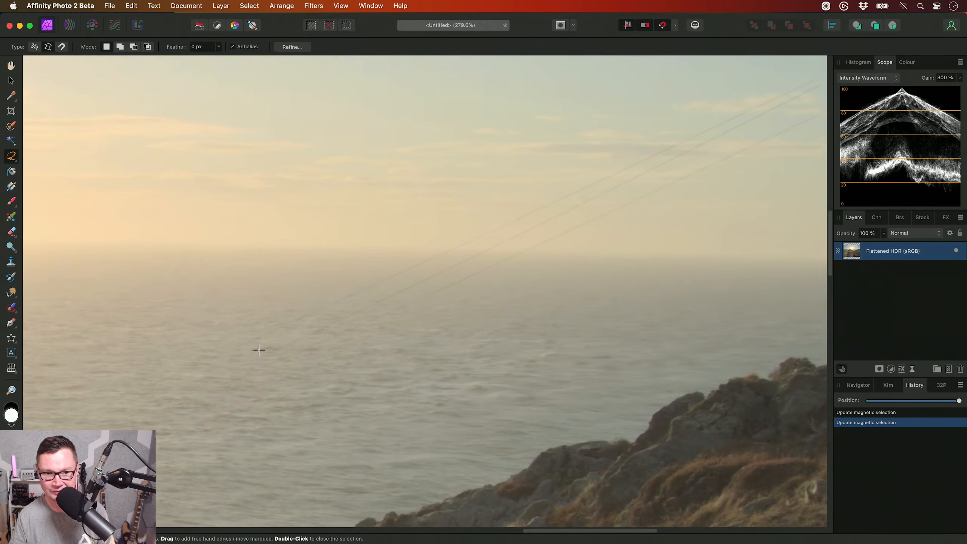
pyautogui.click(156, 379)
pyautogui.click(160, 382)
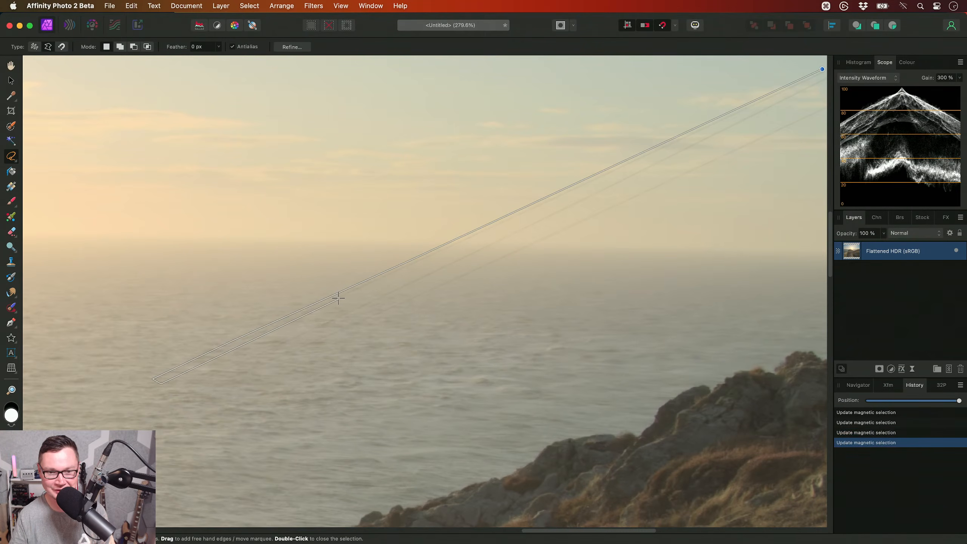
pyautogui.click(339, 297)
pyautogui.scroll(3, 304, 320)
pyautogui.hscroll(6, 305, 320)
pyautogui.click(470, 239)
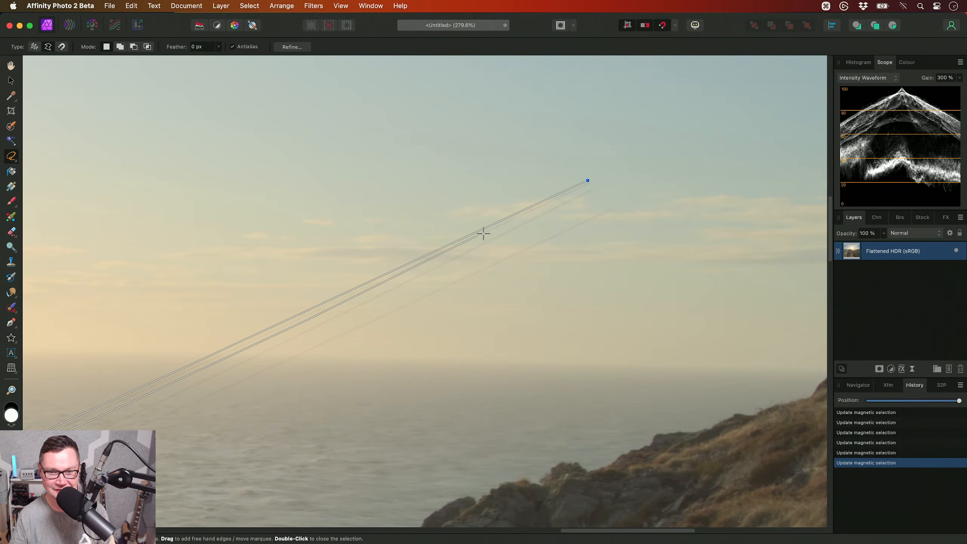
pyautogui.click(590, 185)
pyautogui.doubleClick(589, 185)
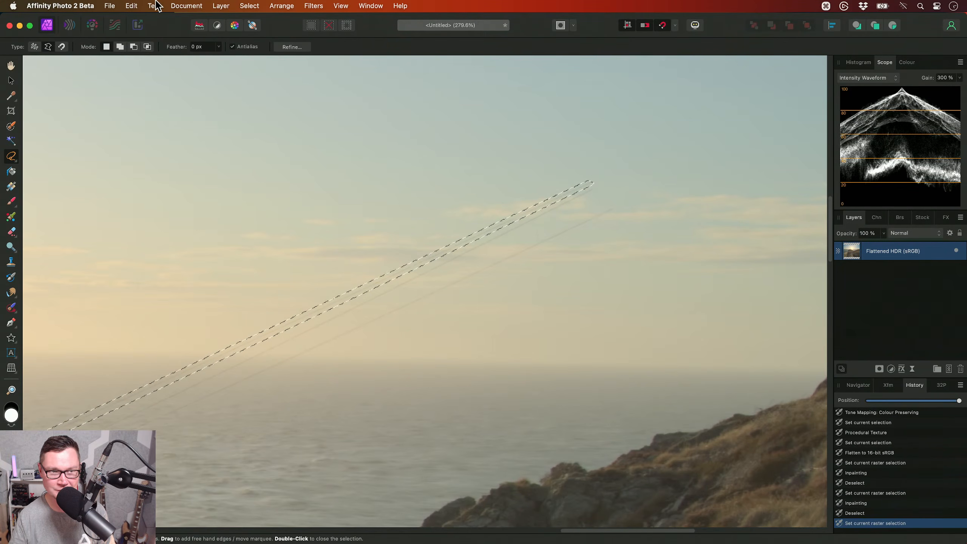
# - Try to inpaint the selected uppermost power line between the low clouds and the sea
pyautogui.click(131, 5)
pyautogui.click(141, 196)
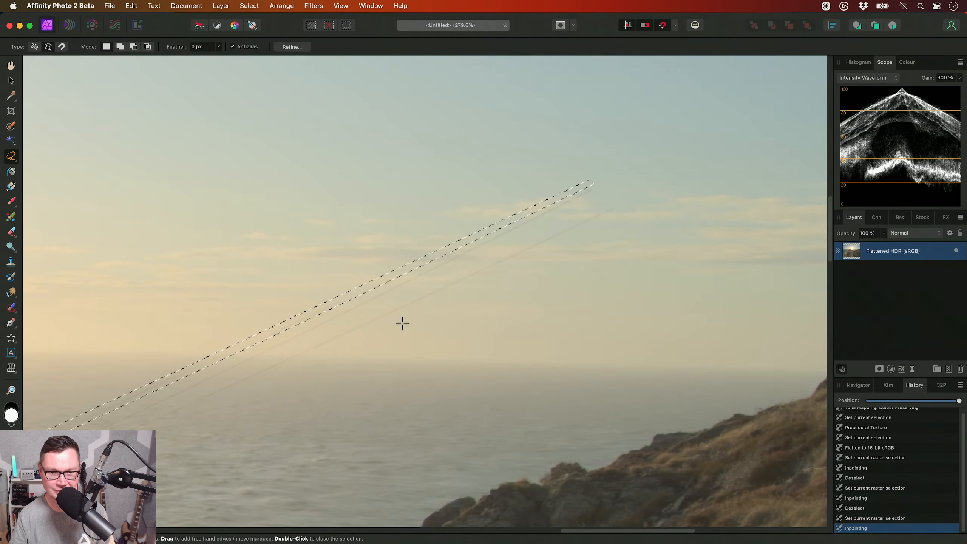
pyautogui.moveTo(401, 322); pyautogui.dragTo(512, 287)
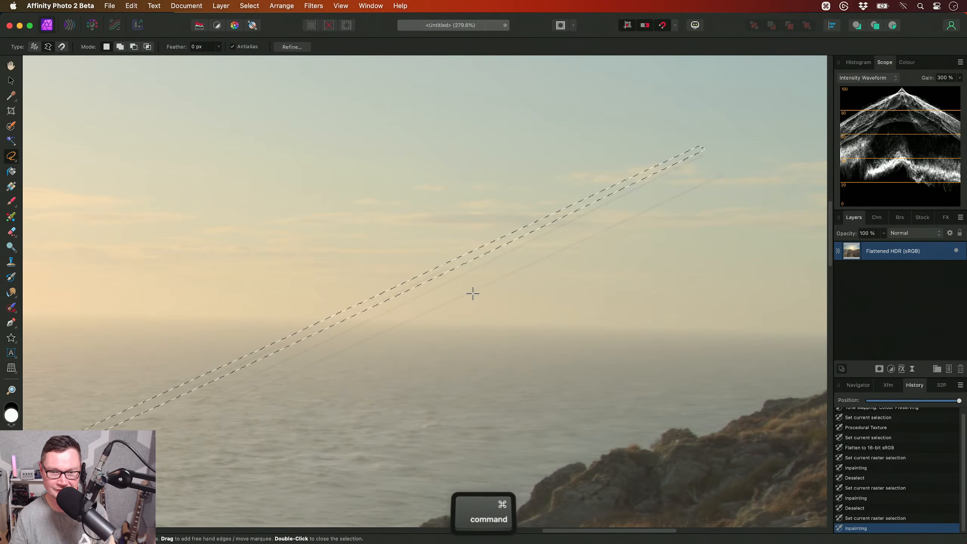
# - Undo the last inpainting and the long, narrow selection around the uppermost power line
pyautogui.press('super+z')
pyautogui.keyDown('alt'); pyautogui.scroll(2, 601, 213); pyautogui.keyUp('alt')
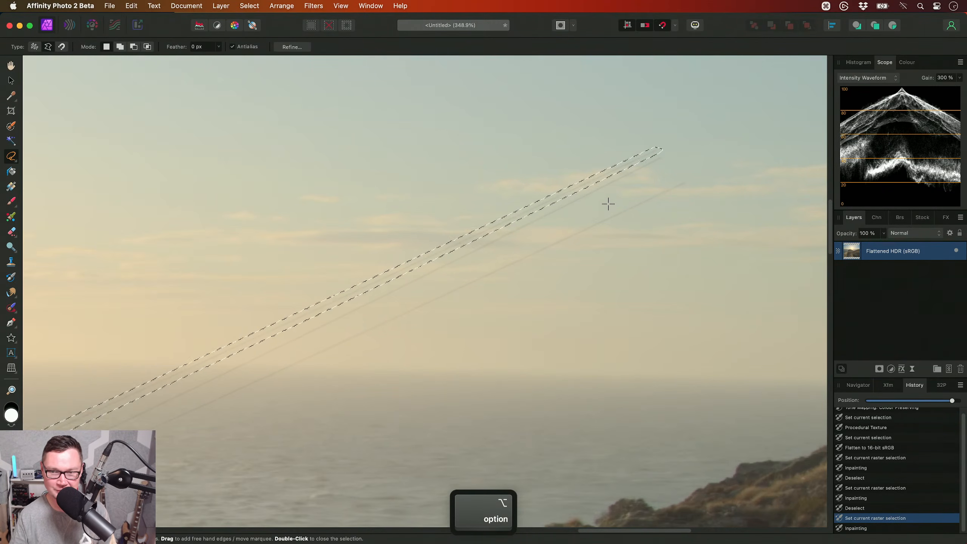
pyautogui.keyDown('alt'); pyautogui.scroll(4, 662, 160); pyautogui.keyUp('alt')
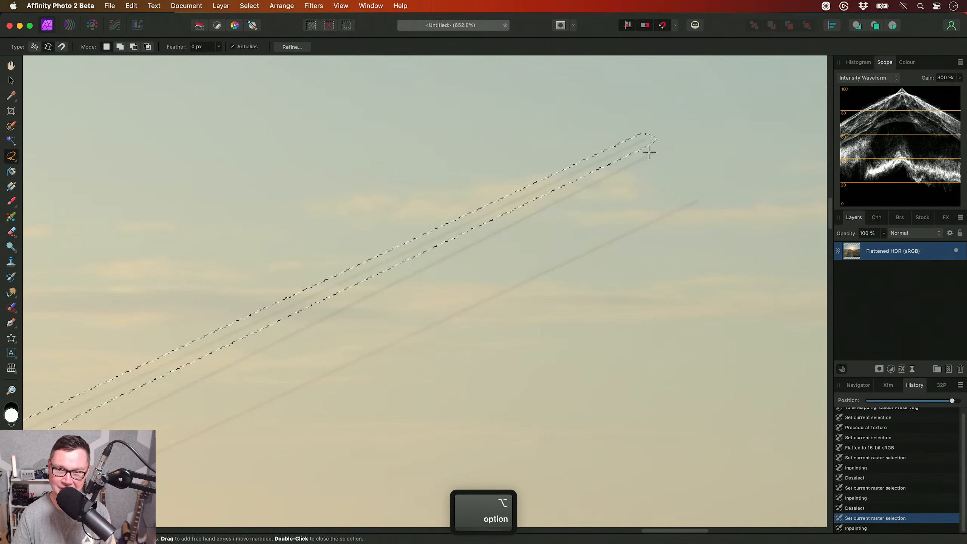
pyautogui.press('super+z')
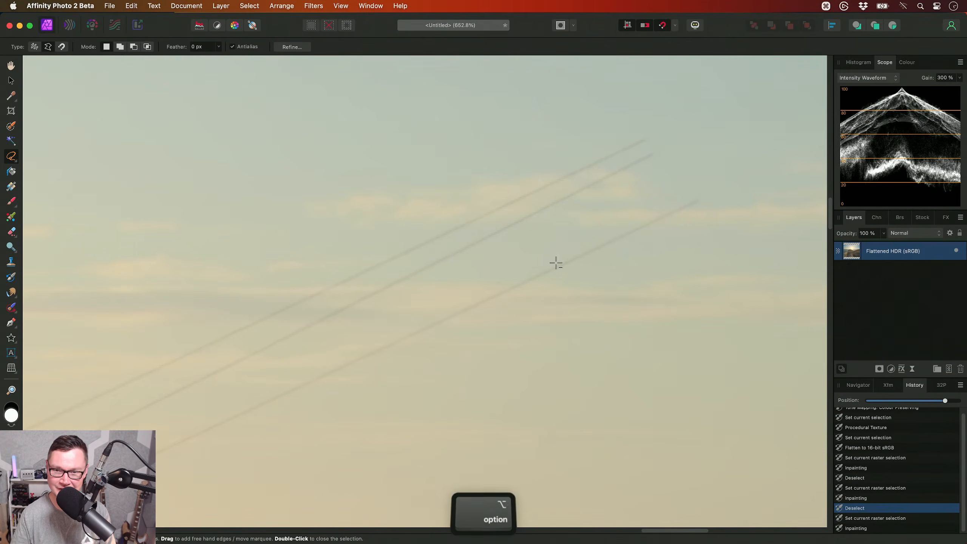
# - Start a polygonal selection along the upper edge of the uppermost remaining power line, from the low clouds down across the sea
pyautogui.keyDown('alt'); pyautogui.scroll(-3, 634, 208); pyautogui.keyUp('alt')
pyautogui.click(678, 147)
pyautogui.hscroll(-5, 696, 137)
pyautogui.scroll(-3, 696, 137)
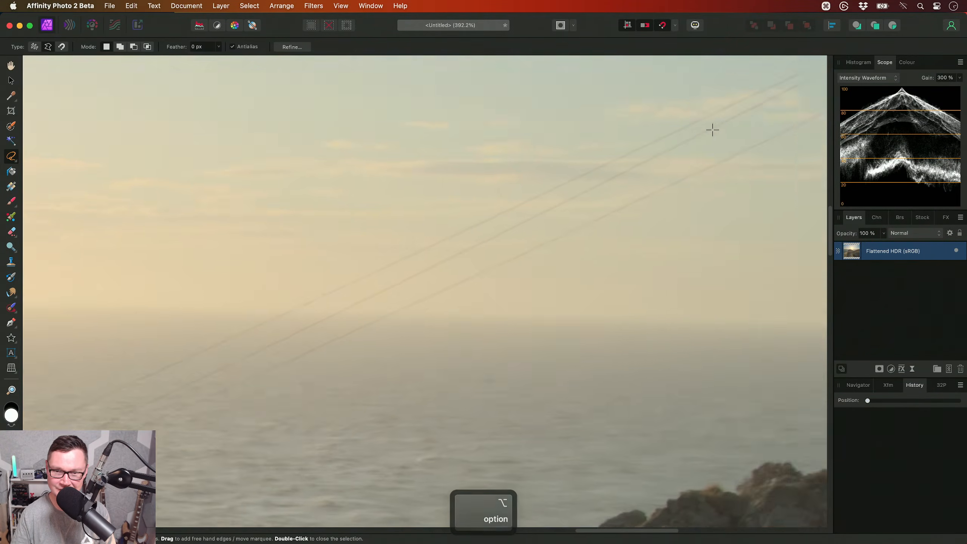
pyautogui.click(538, 186)
pyautogui.hscroll(-4, 525, 194)
pyautogui.scroll(-2, 525, 194)
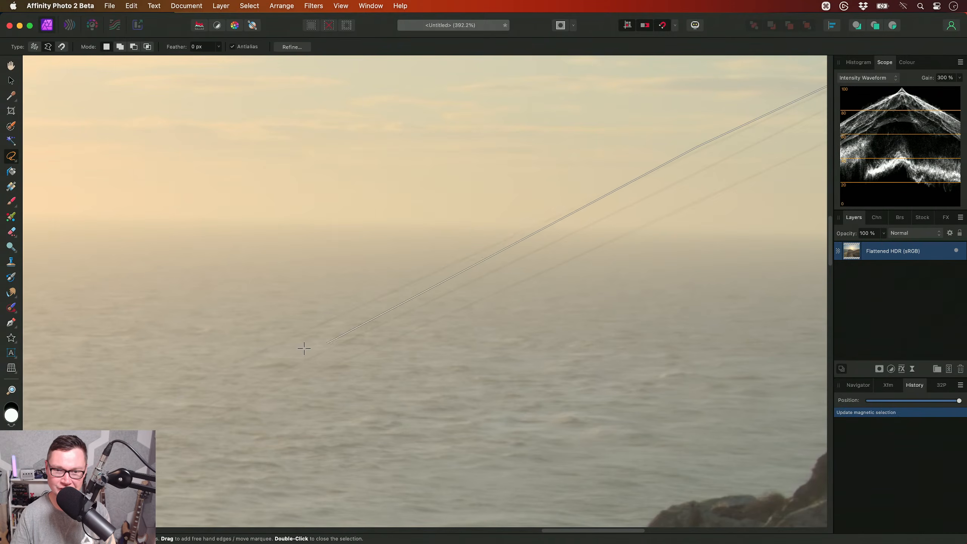
pyautogui.click(300, 327)
pyautogui.moveTo(300, 327); pyautogui.dragTo(518, 231)
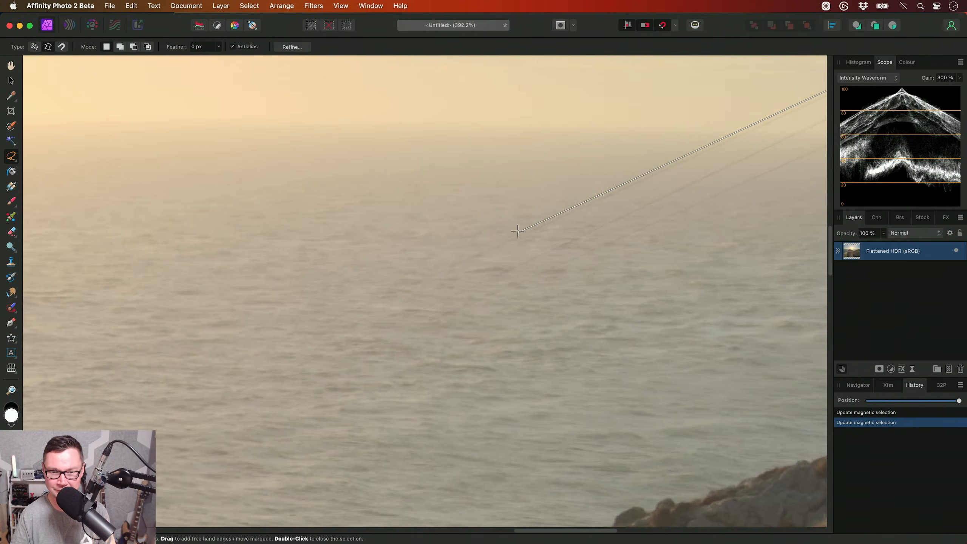
pyautogui.click(303, 327)
# - Round the sea end of the uppermost line and trace the selection outline back along its underside to the cloud end
pyautogui.click(283, 345)
pyautogui.click(315, 333)
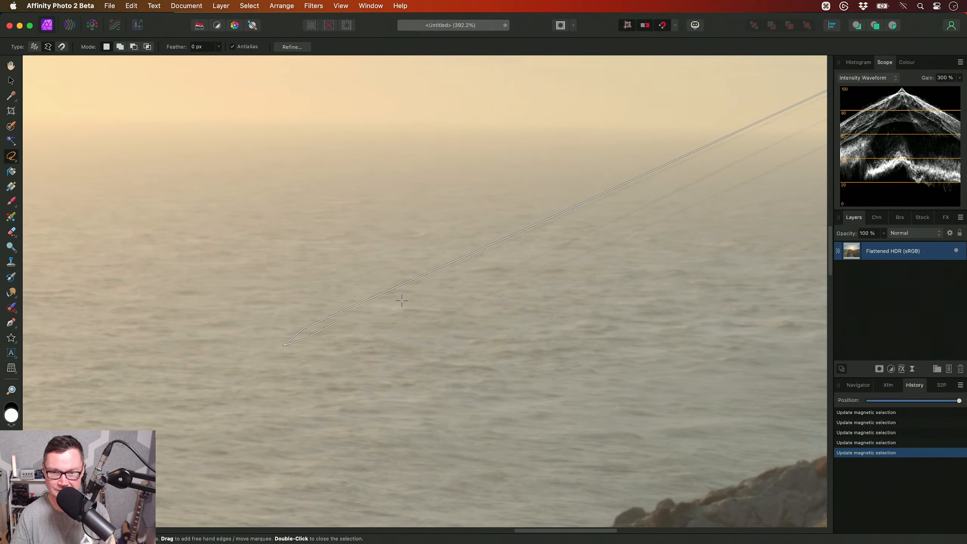
pyautogui.click(582, 212)
pyautogui.moveTo(720, 125); pyautogui.dragTo(370, 283)
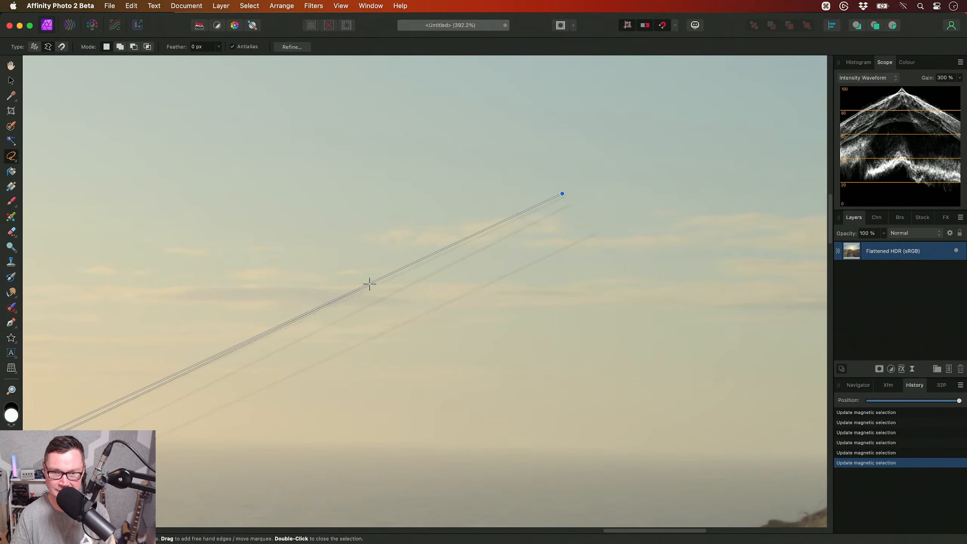
pyautogui.click(382, 286)
pyautogui.click(551, 207)
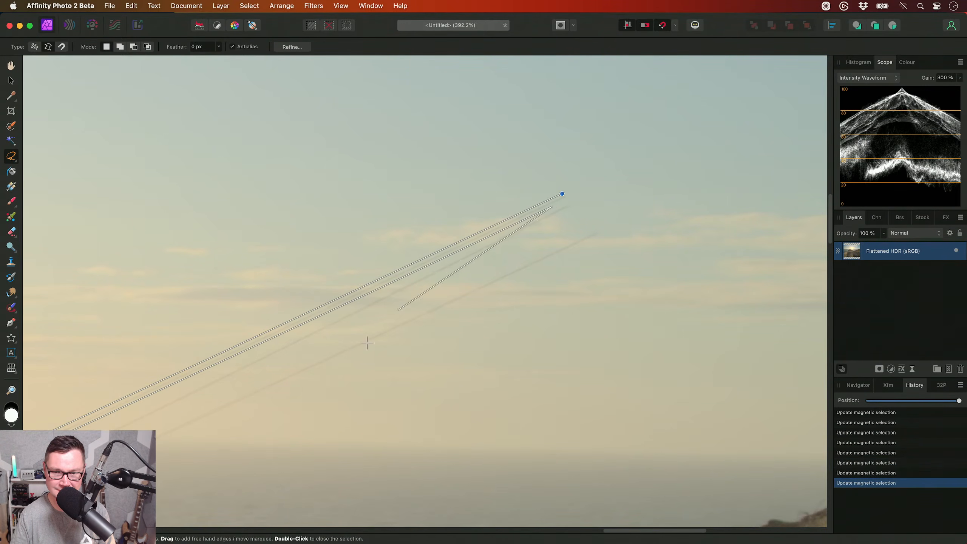
# - Extend the selection outline around the second power line, down to its sea end and back up to the low clouds
pyautogui.moveTo(191, 383); pyautogui.dragTo(461, 227)
pyautogui.click(438, 243)
pyautogui.moveTo(350, 306); pyautogui.dragTo(651, 171)
pyautogui.click(424, 262)
pyautogui.moveTo(381, 279)
pyautogui.mouseDown()
pyautogui.moveTo(614, 179)
pyautogui.moveTo(393, 323)
pyautogui.mouseUp()
pyautogui.click(426, 266)
pyautogui.click(445, 272)
pyautogui.click(636, 196)
pyautogui.click(512, 251)
pyautogui.moveTo(778, 120); pyautogui.dragTo(442, 281)
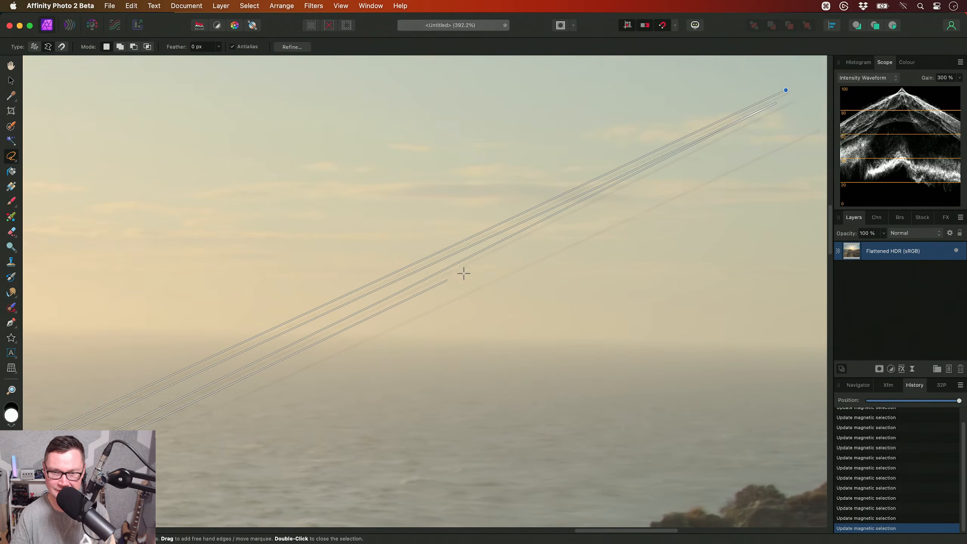
pyautogui.click(504, 253)
pyautogui.moveTo(802, 141); pyautogui.dragTo(649, 192)
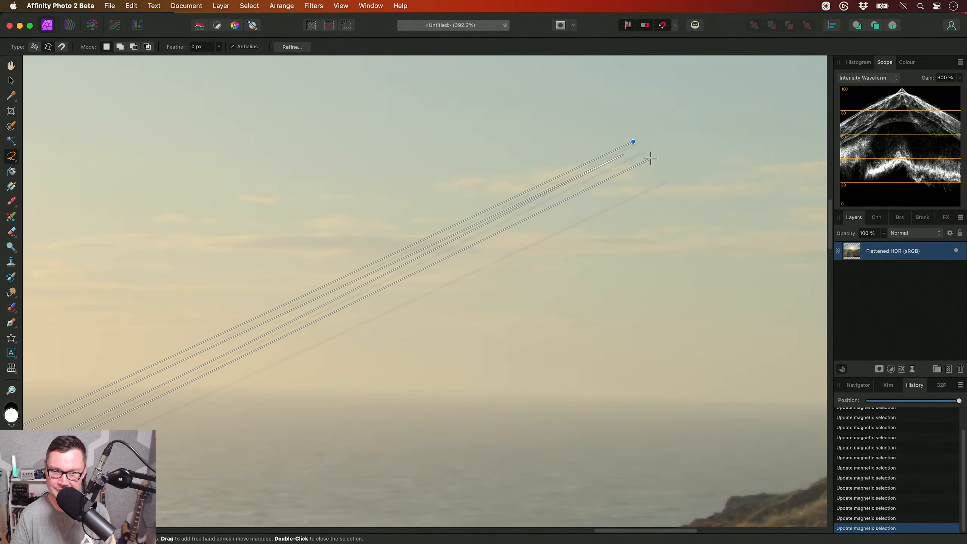
# - Extend the outline around the lowest power line, down to the sea and back, and close the selection in the sky
pyautogui.moveTo(416, 304)
pyautogui.mouseDown()
pyautogui.moveTo(684, 200)
pyautogui.moveTo(711, 181)
pyautogui.mouseUp()
pyautogui.click(611, 214)
pyautogui.moveTo(469, 277); pyautogui.dragTo(847, 149)
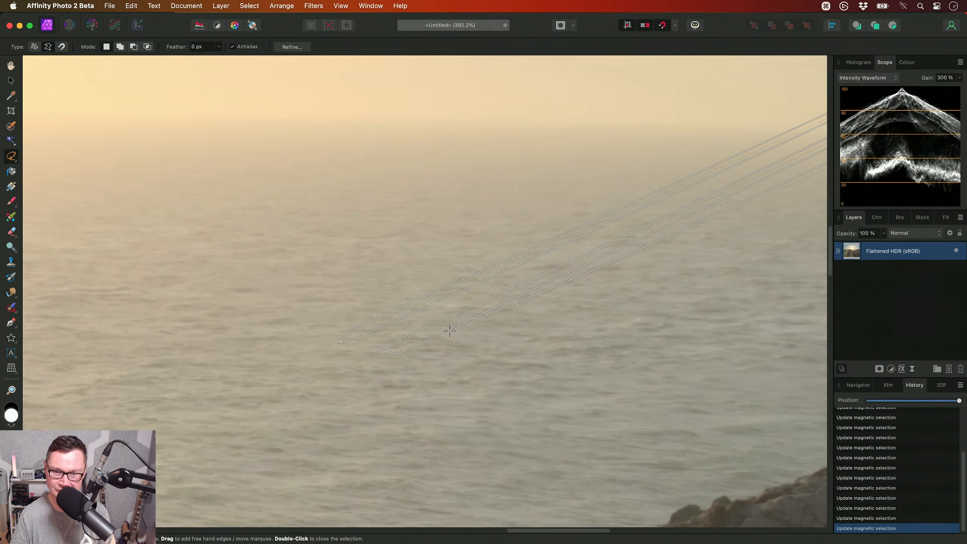
pyautogui.moveTo(717, 263); pyautogui.dragTo(344, 384)
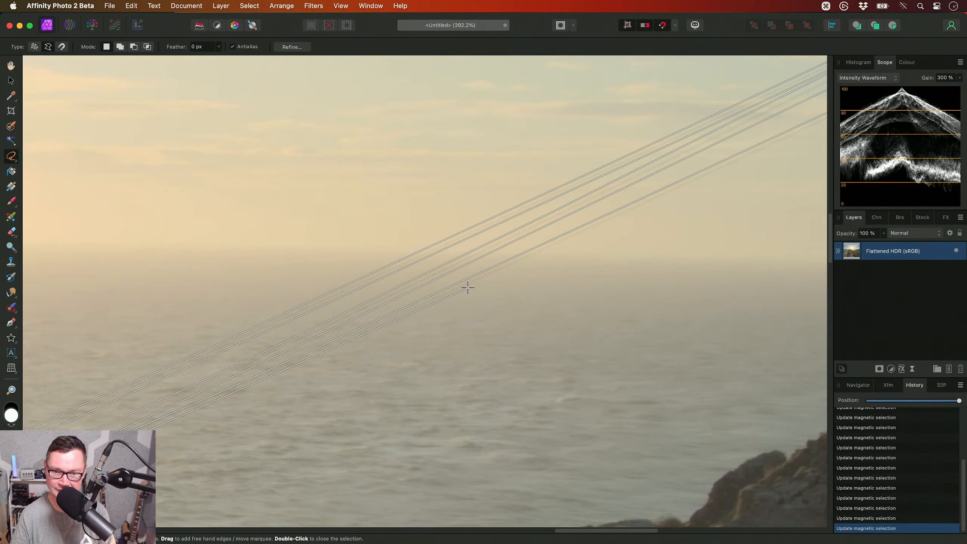
pyautogui.moveTo(605, 249); pyautogui.dragTo(294, 387)
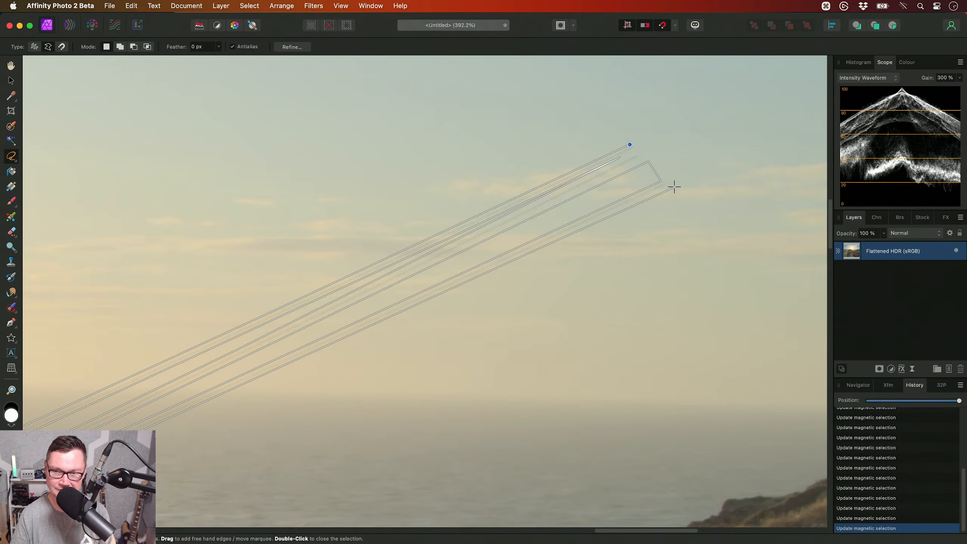
pyautogui.doubleClick(653, 131)
# - Inpaint the selected three power lines, clear the selection and fit the whole image in view
pyautogui.click(131, 6)
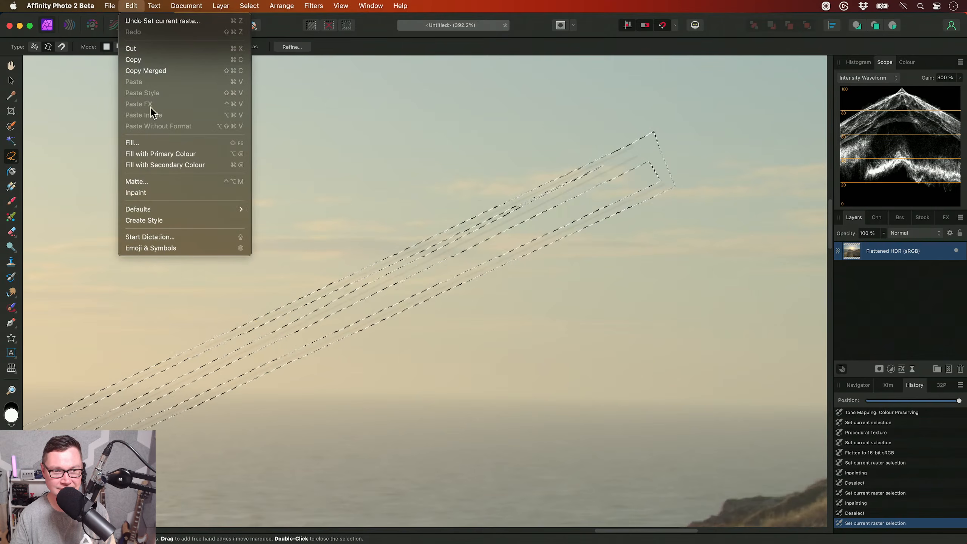
pyautogui.click(159, 193)
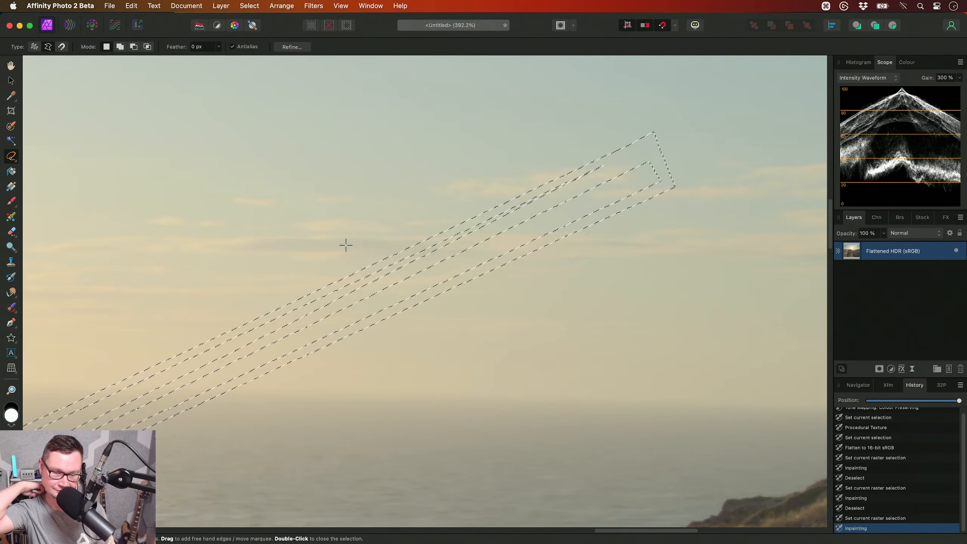
pyautogui.press('super+d')
pyautogui.press('h')
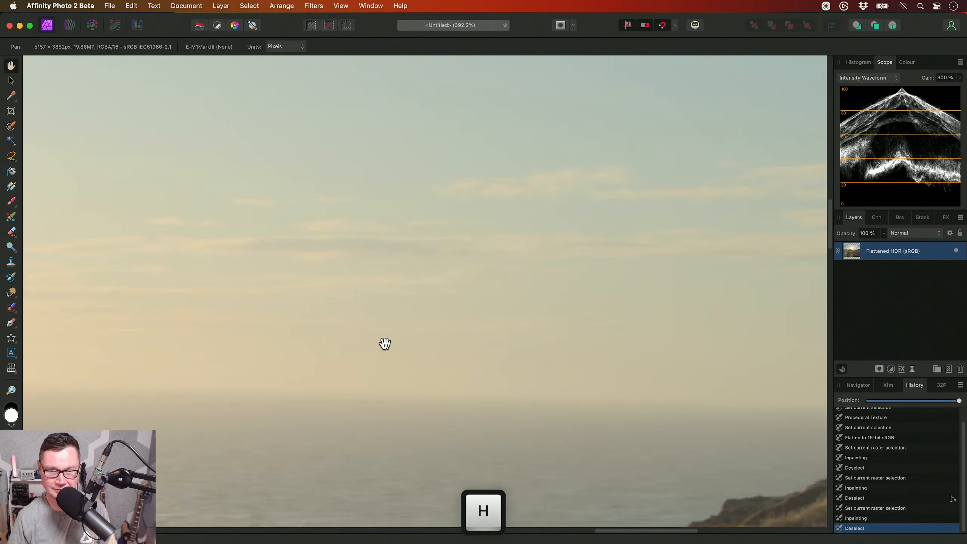
pyautogui.scroll(-3, 371, 376)
pyautogui.scroll(-5, 371, 376)
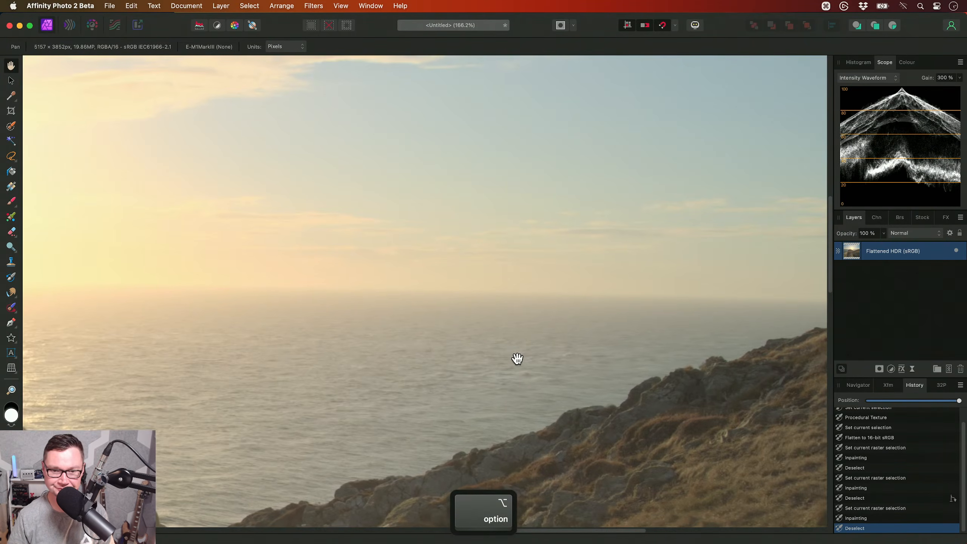
pyautogui.press('super+0')
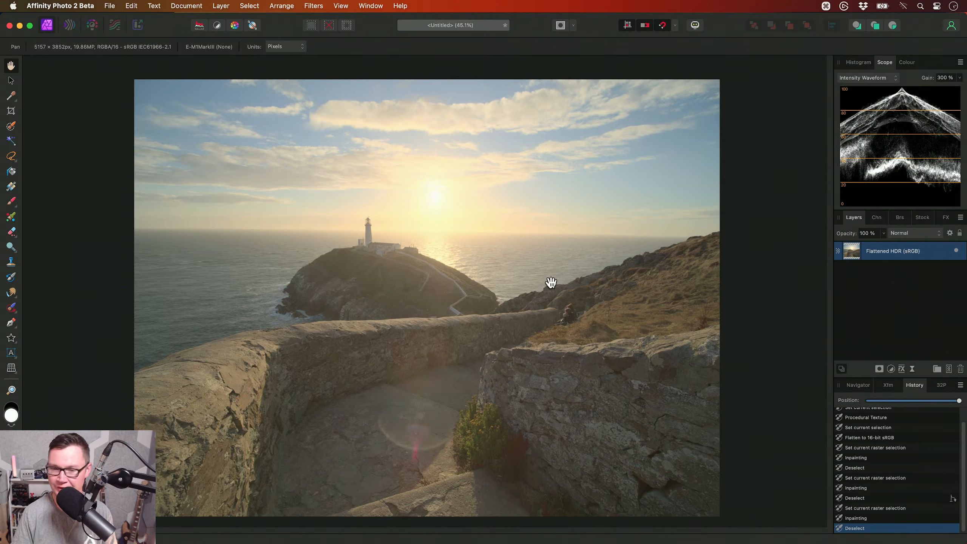
pyautogui.press('w')
pyautogui.scroll(4, 554, 197)
pyautogui.scroll(6, 572, 181)
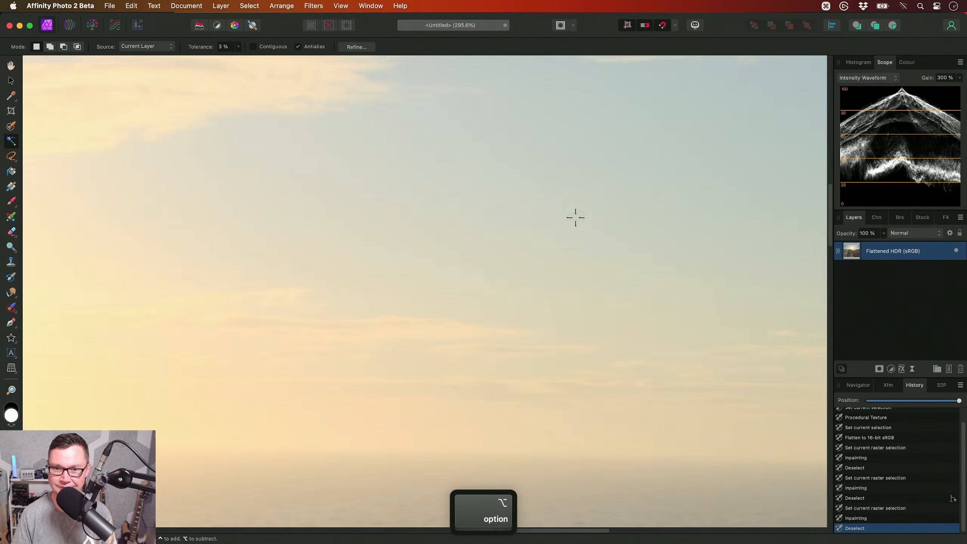
pyautogui.click(608, 132)
pyautogui.press('super+d')
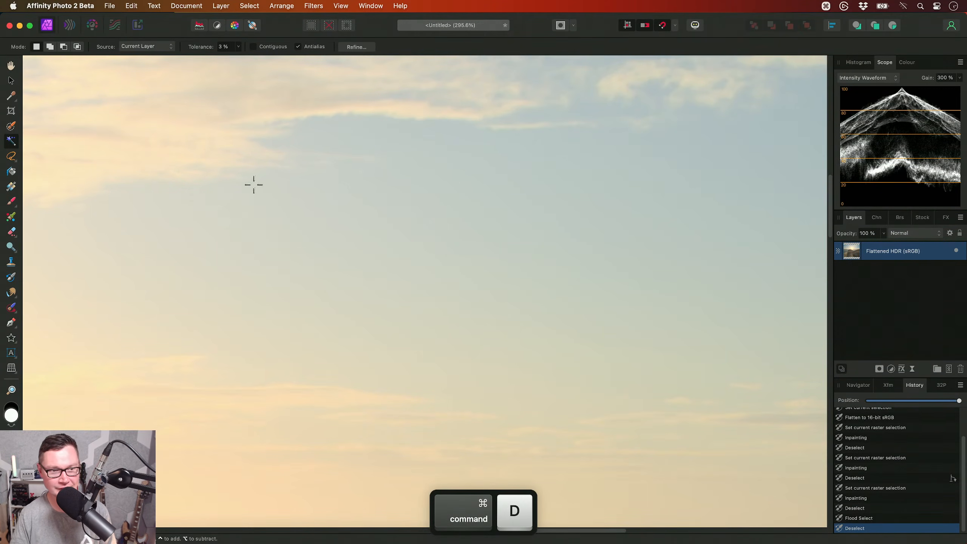
pyautogui.click(11, 156)
pyautogui.click(586, 148)
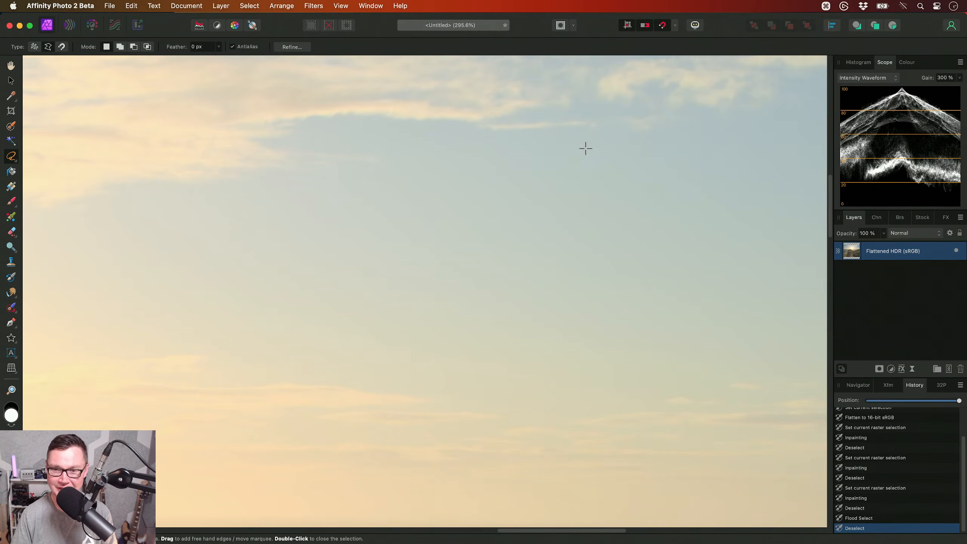
pyautogui.hscroll(10, 502, 186)
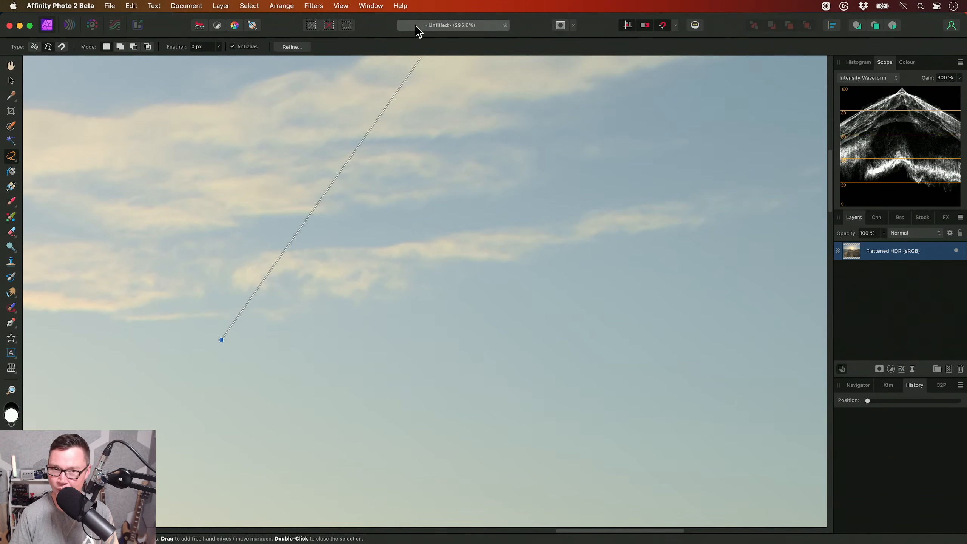
pyautogui.moveTo(396, 361); pyautogui.dragTo(461, 291)
pyautogui.moveTo(432, 344); pyautogui.dragTo(558, 244)
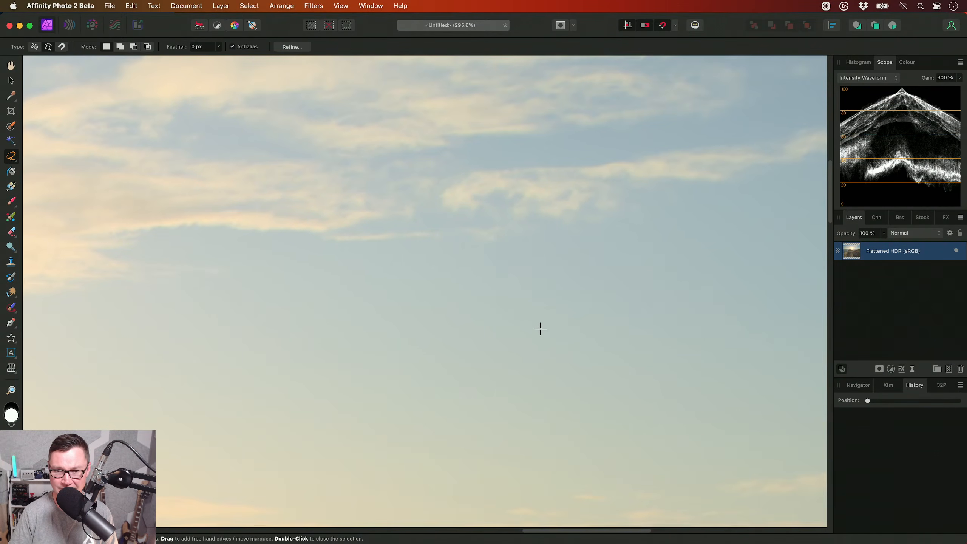
pyautogui.moveTo(535, 332); pyautogui.dragTo(638, 260)
pyautogui.moveTo(694, 197); pyautogui.dragTo(522, 289)
pyautogui.press('space')
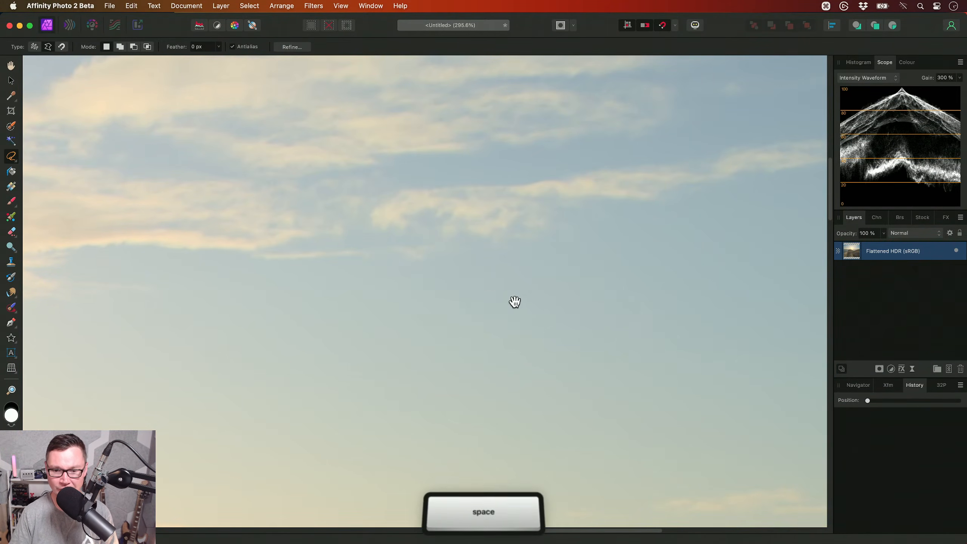
pyautogui.moveTo(485, 321); pyautogui.dragTo(612, 291)
pyautogui.moveTo(571, 338); pyautogui.dragTo(721, 227)
pyautogui.moveTo(605, 234); pyautogui.dragTo(505, 352)
pyautogui.moveTo(673, 236); pyautogui.dragTo(413, 312)
pyautogui.moveTo(485, 250); pyautogui.dragTo(583, 260)
pyautogui.moveTo(544, 370); pyautogui.dragTo(549, 304)
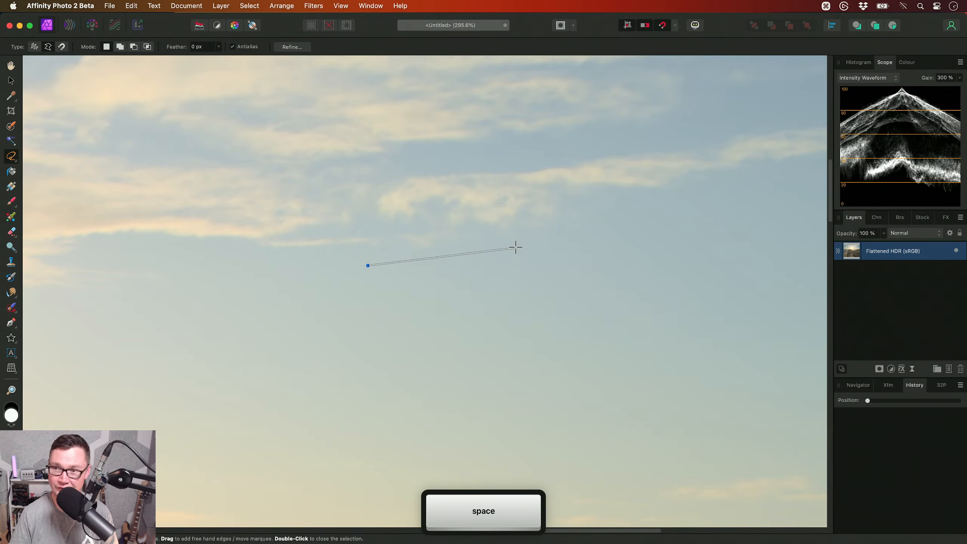
pyautogui.press('h')
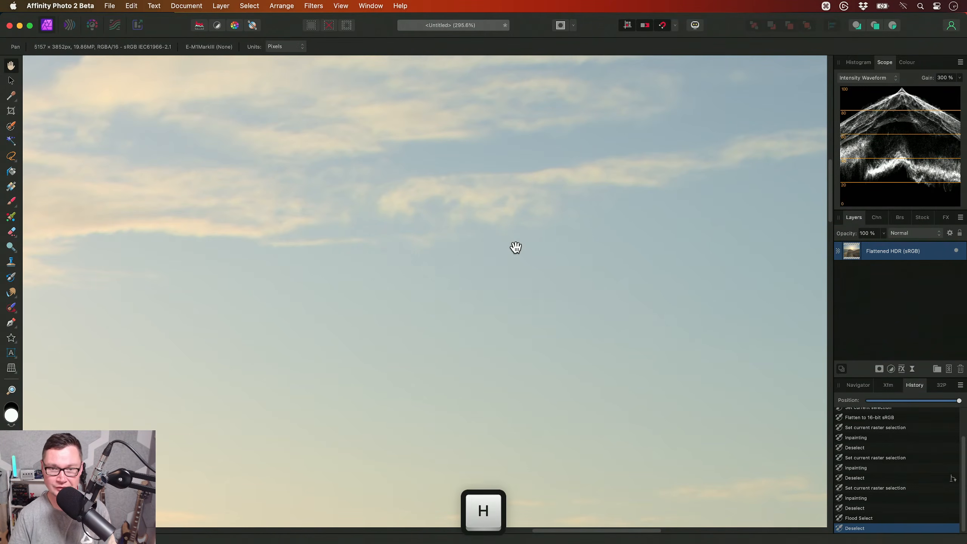
pyautogui.scroll(-5, 515, 247)
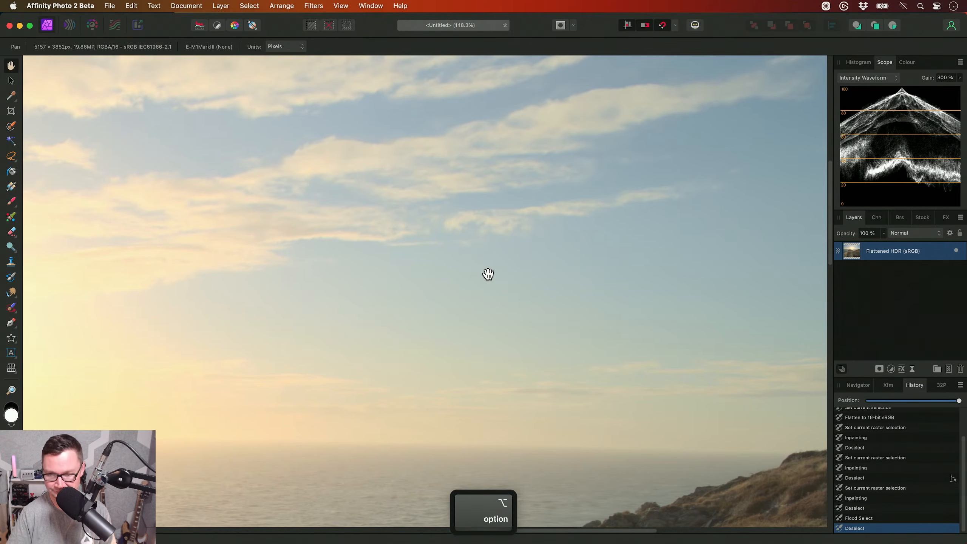
pyautogui.press('cmd+0')
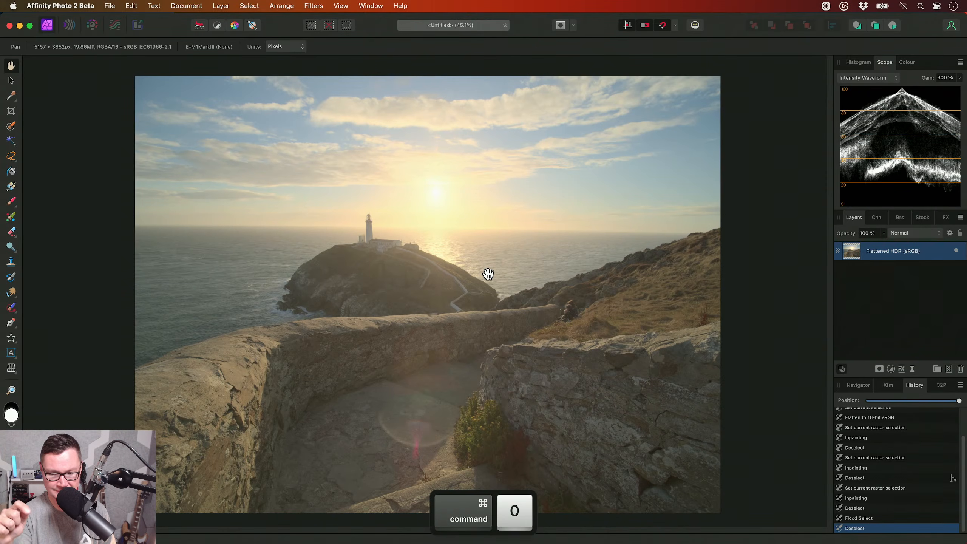
# - Show the macro library and apply the Luma Masked Curves macro from the JR - Photographic Retouching V2 category
pyautogui.hotkey('ctrl', 'shift', 'l')
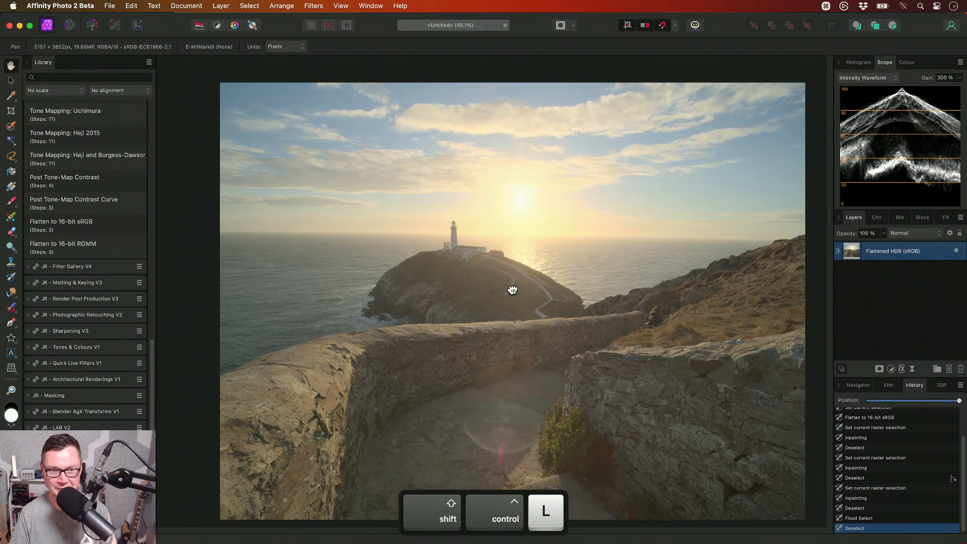
pyautogui.scroll(5, 59, 288)
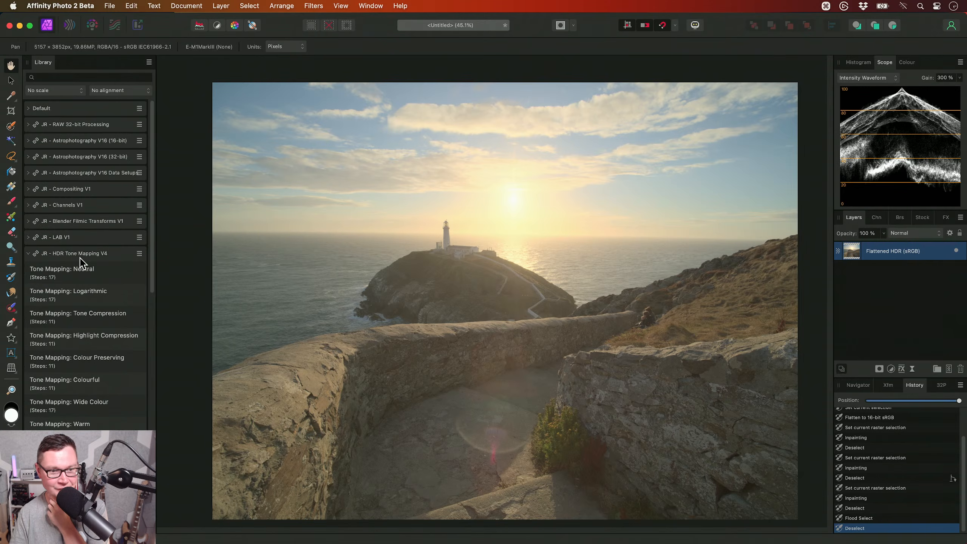
pyautogui.click(80, 258)
pyautogui.click(95, 317)
pyautogui.scroll(-3, 94, 320)
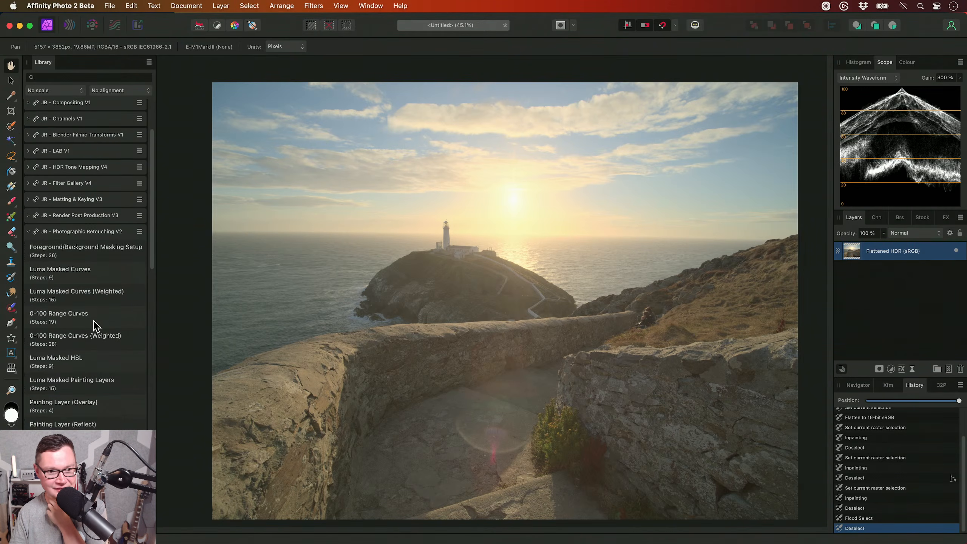
pyautogui.click(91, 277)
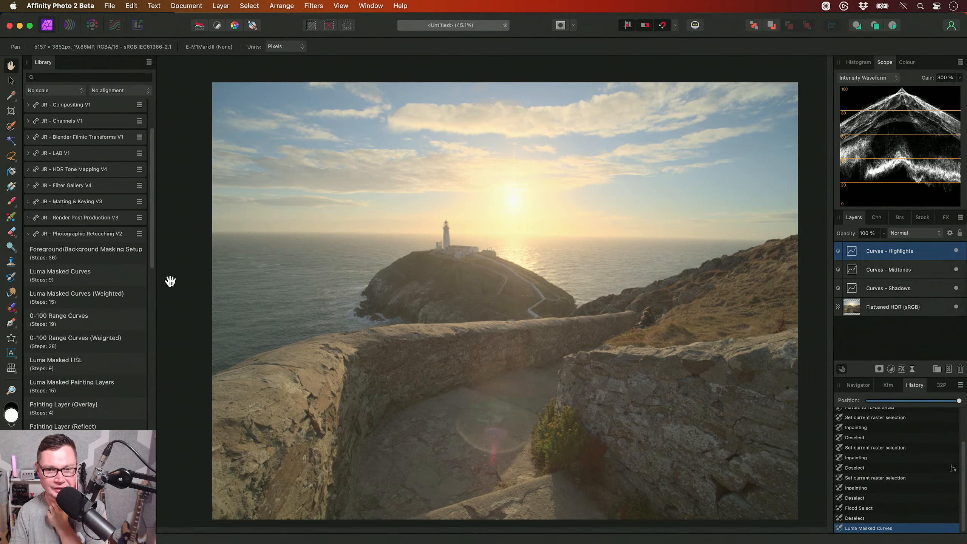
# - Hide the macro library, fit the image in view, and lower the Curves - Highlights curve at about X 0.254, Y 0.175
pyautogui.hscroll(2, 430, 271)
pyautogui.hotkey('shift', 'ctrl')
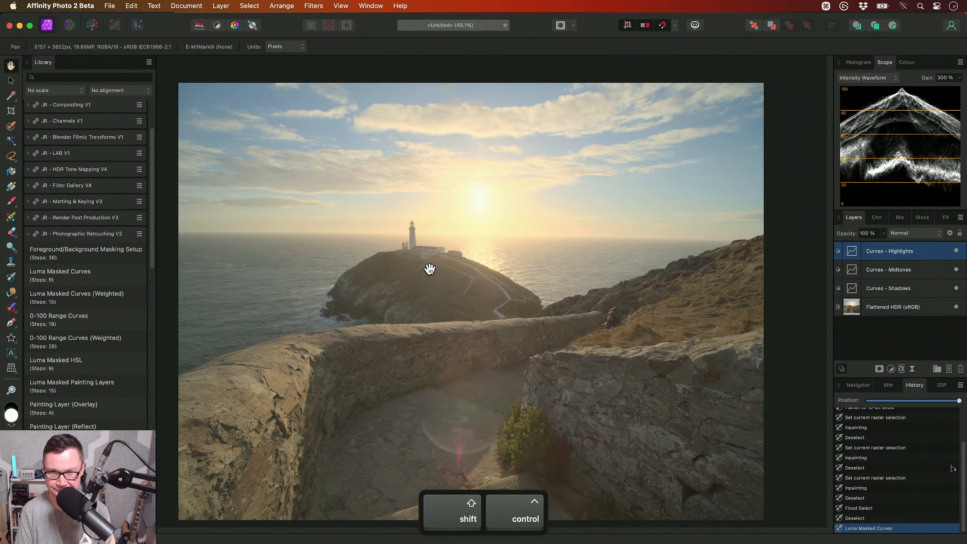
pyautogui.hotkey('shift', 'ctrl', 'l')
pyautogui.press('super+0')
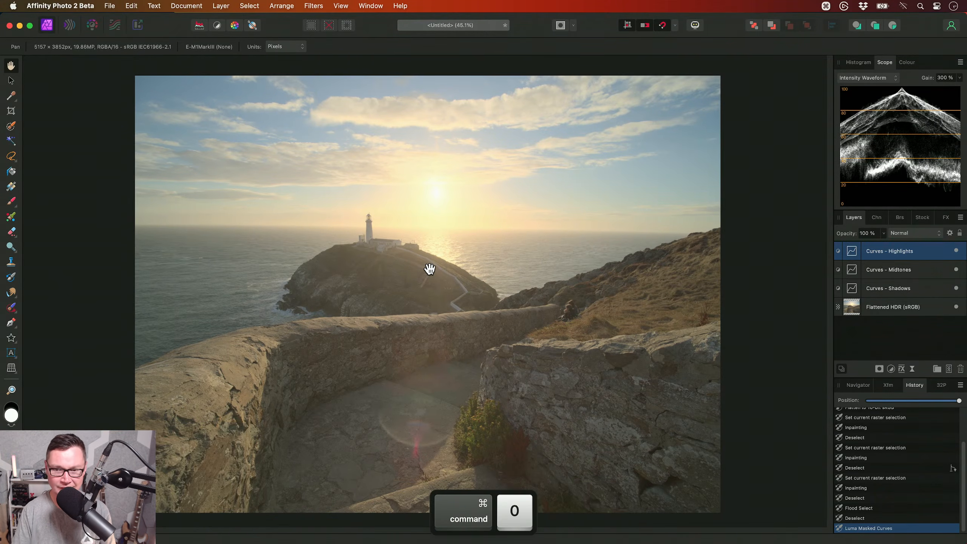
pyautogui.doubleClick(850, 255)
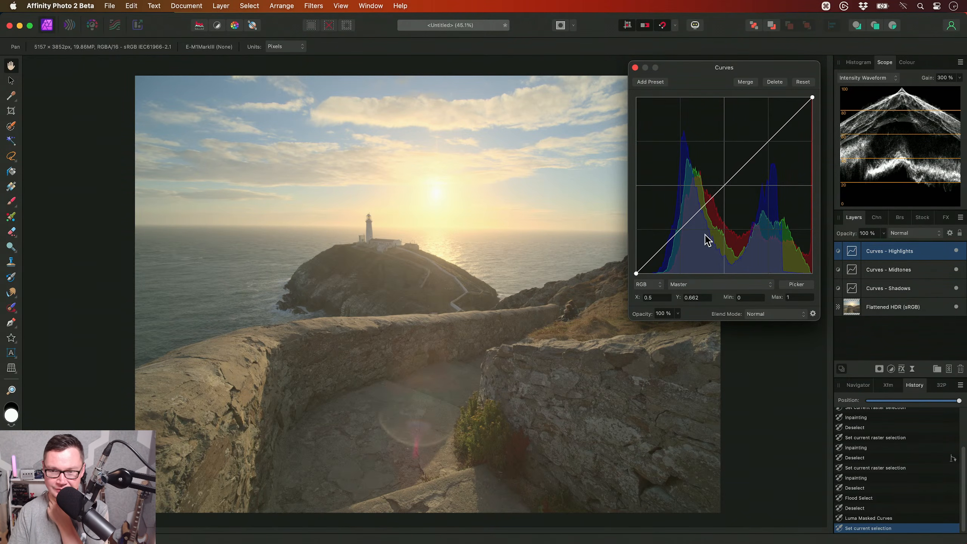
pyautogui.moveTo(699, 213); pyautogui.dragTo(681, 243)
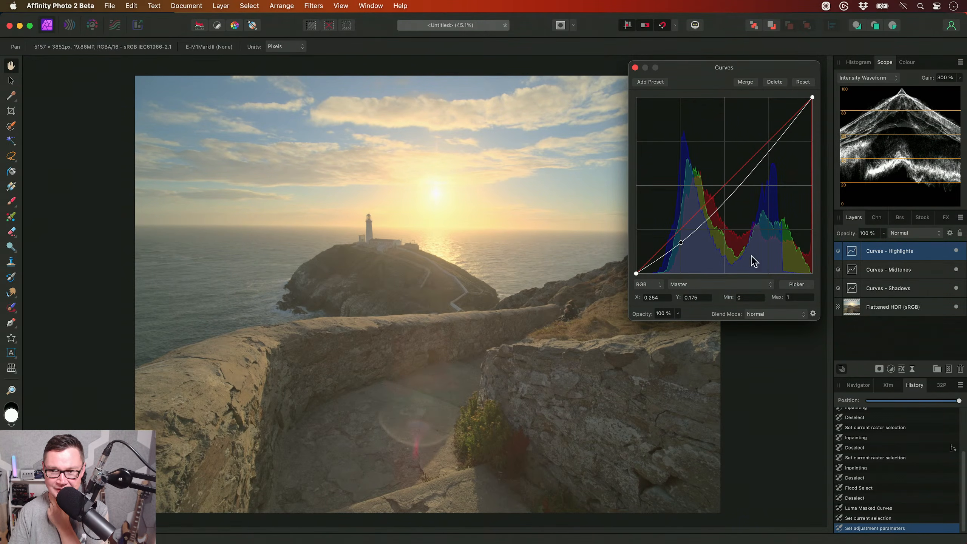
# - Shape the Curves - Midtones curve into a gentle S, darkening the lower midtones and lifting the upper ones to about X 0.759, Y 0.768
pyautogui.click(883, 271)
pyautogui.moveTo(666, 247); pyautogui.dragTo(666, 248)
pyautogui.moveTo(701, 219)
pyautogui.mouseDown()
pyautogui.moveTo(699, 210)
pyautogui.moveTo(700, 221)
pyautogui.mouseUp()
pyautogui.moveTo(748, 177); pyautogui.dragTo(744, 173)
pyautogui.moveTo(775, 141); pyautogui.dragTo(770, 136)
# - Pull the Curves - Shadows curve slightly below the diagonal, with points near X 0.127, Y 0.114 and X 0.538, Y 0.503
pyautogui.click(901, 291)
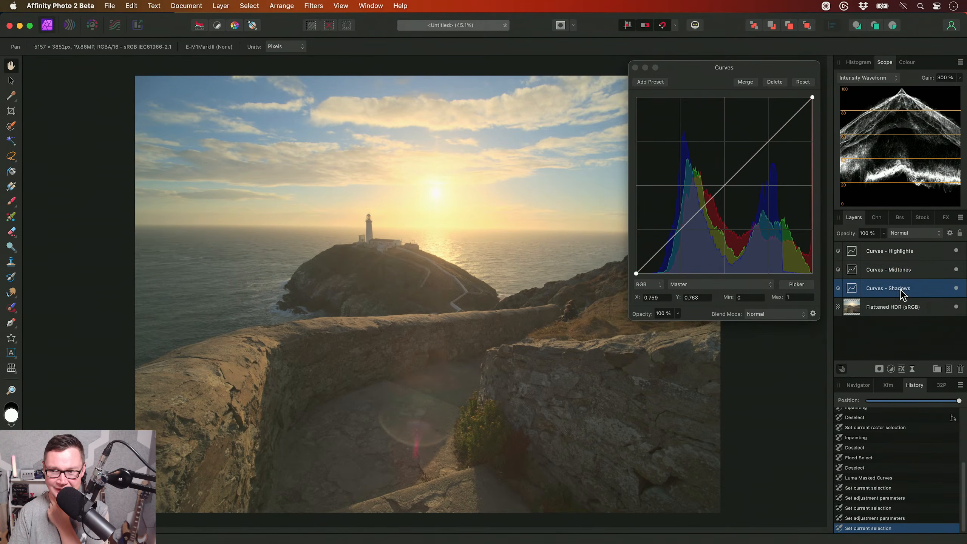
pyautogui.moveTo(665, 244); pyautogui.dragTo(685, 240)
pyautogui.moveTo(729, 179); pyautogui.dragTo(730, 184)
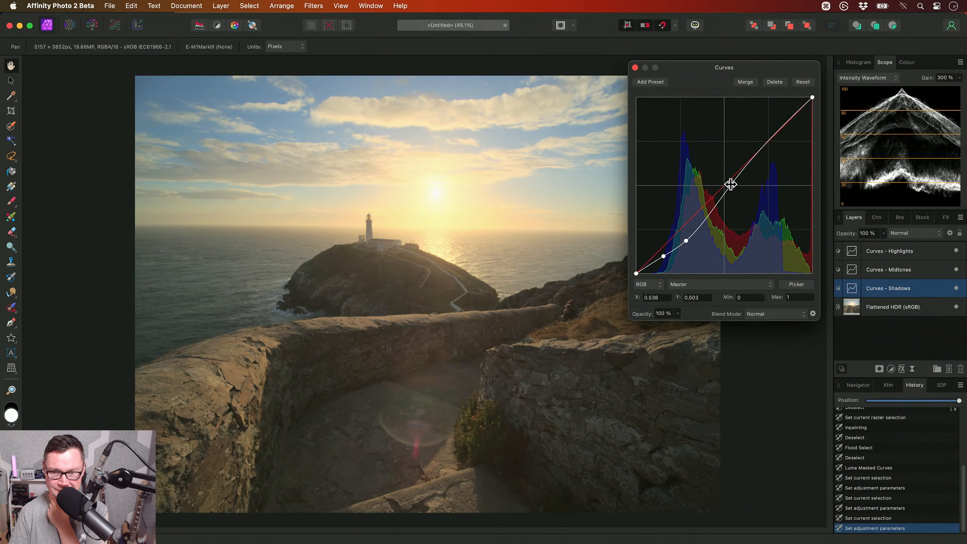
pyautogui.moveTo(686, 240); pyautogui.dragTo(657, 253)
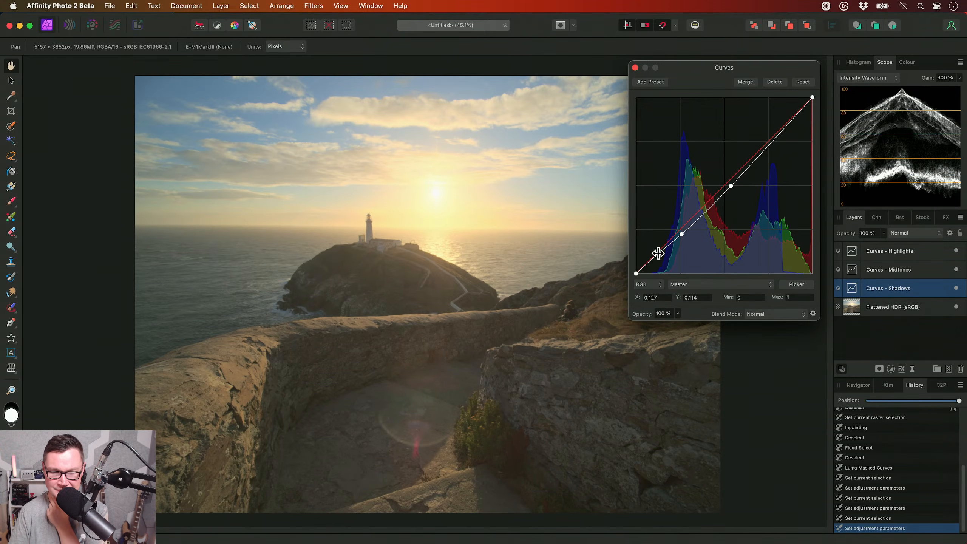
pyautogui.click(635, 67)
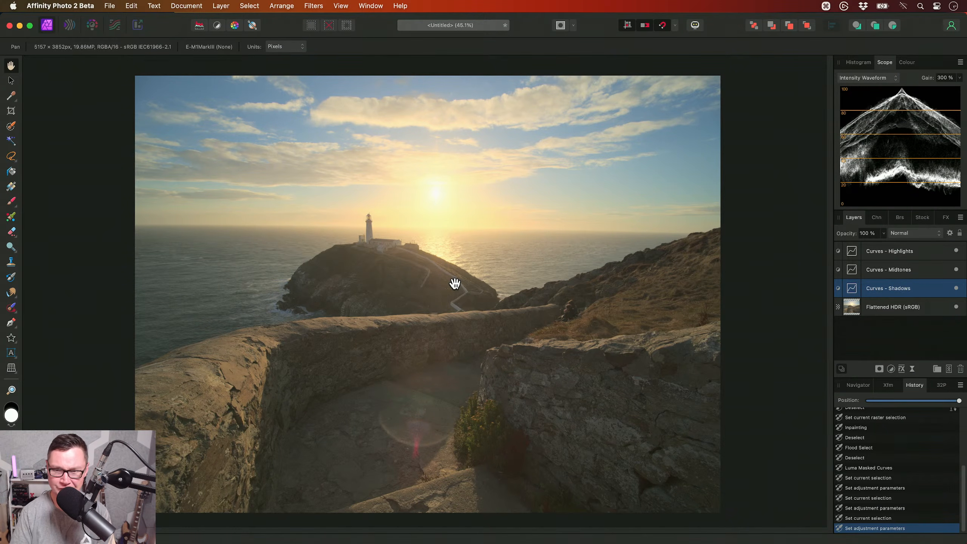
# - Add an HSL adjustment above Curves - Highlights and retarget its blue range by sampling the blue sky at the photo's upper-left corner
pyautogui.click(872, 254)
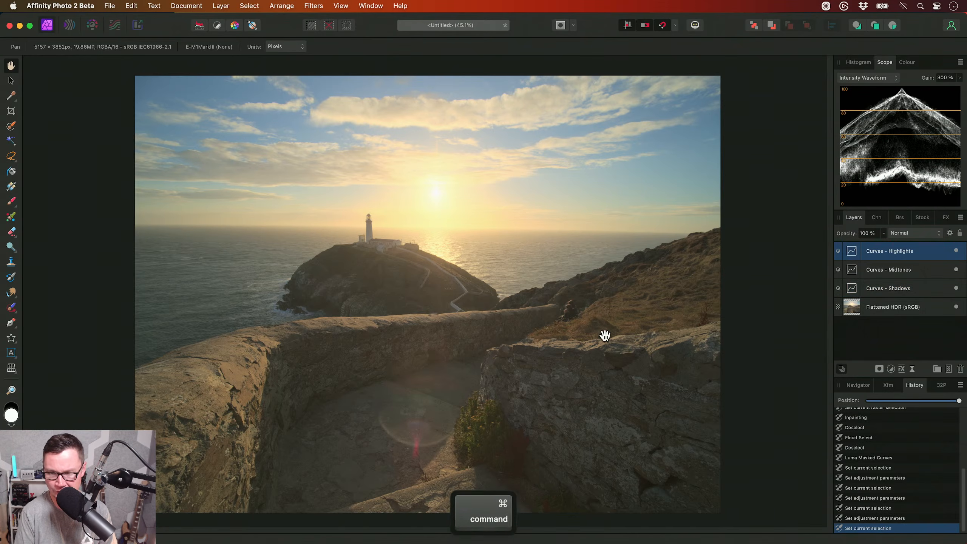
pyautogui.press('super+u')
pyautogui.moveTo(688, 91); pyautogui.dragTo(710, 84)
pyautogui.scroll(2, 281, 217)
pyautogui.keyDown('alt'); pyautogui.scroll(5, 265, 209); pyautogui.keyUp('alt')
pyautogui.click(773, 219)
pyautogui.hscroll(-3, 368, 182)
pyautogui.scroll(1, 368, 182)
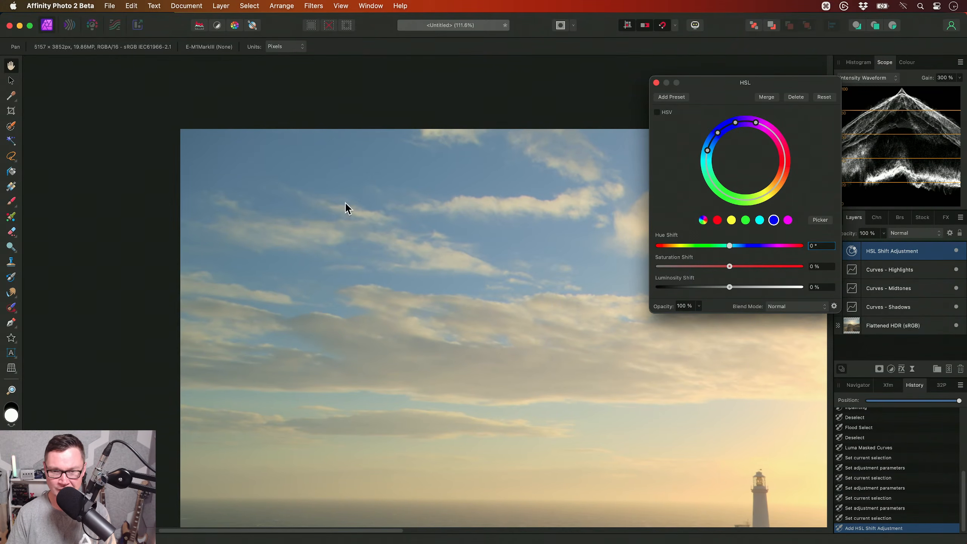
pyautogui.click(818, 220)
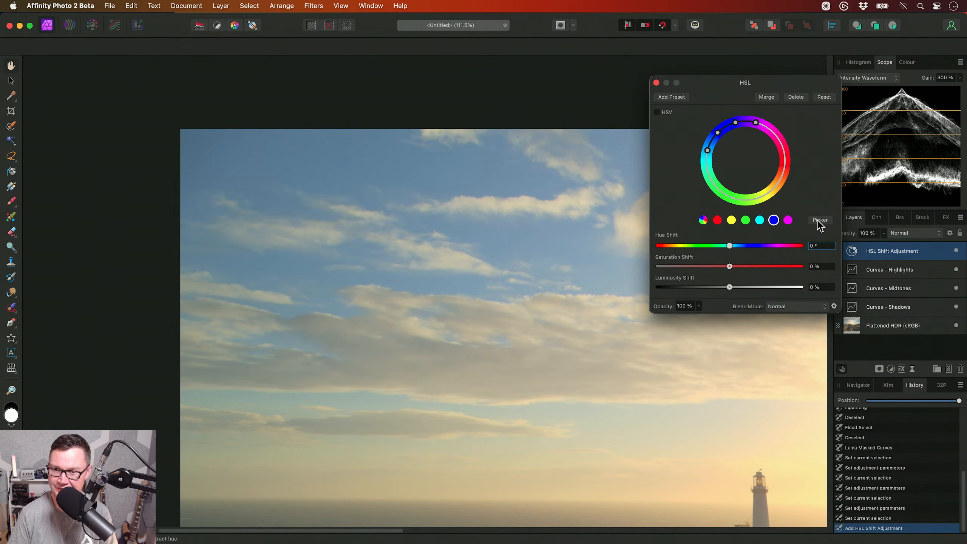
pyautogui.click(239, 145)
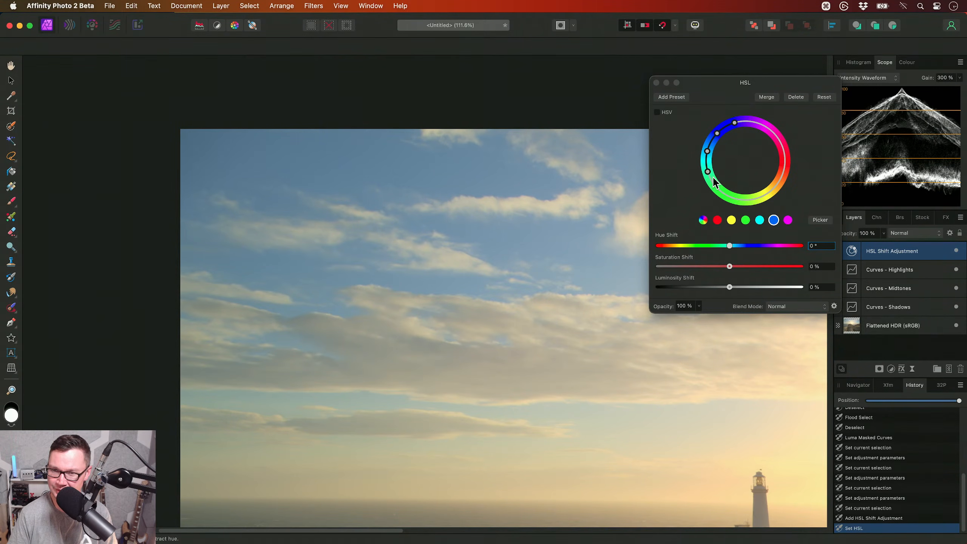
# - Set the blue range's Luminosity Shift to -55 % and fit the whole image in view
pyautogui.moveTo(730, 288); pyautogui.dragTo(691, 287)
pyautogui.scroll(-6, 302, 298)
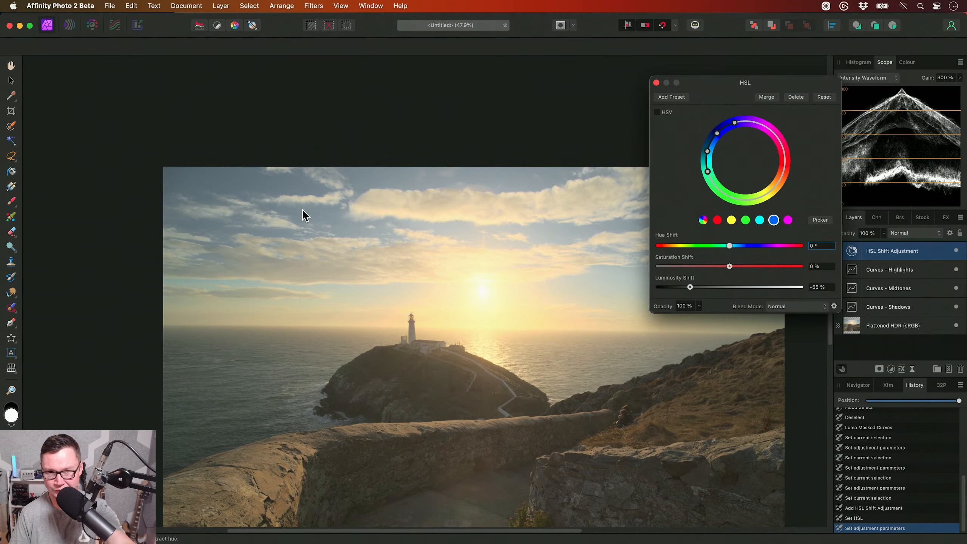
pyautogui.click(657, 83)
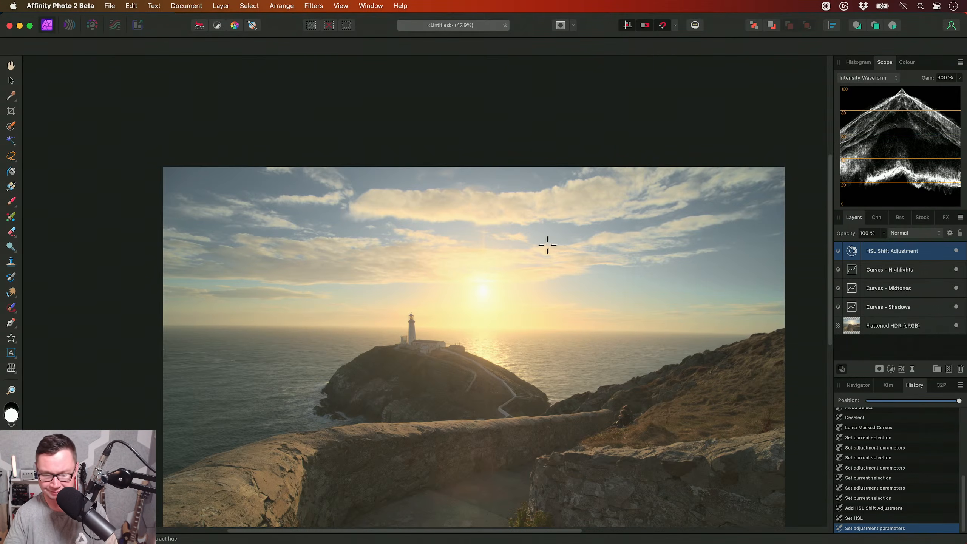
pyautogui.press('h')
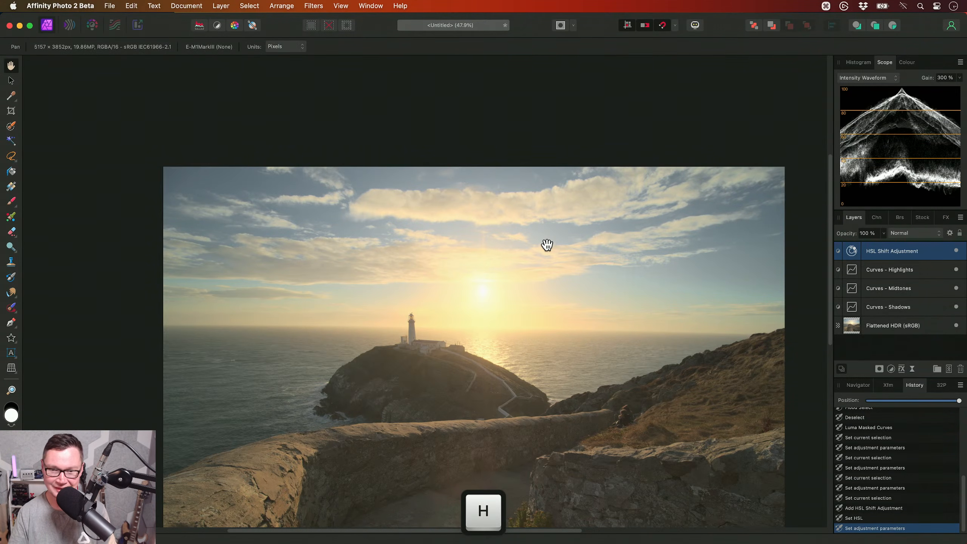
pyautogui.press('super+0')
# - Apply the Local Contrast & Texture (Single Layer) macro from the library directly above the Flattened HDR (sRGB) layer
pyautogui.click(872, 325)
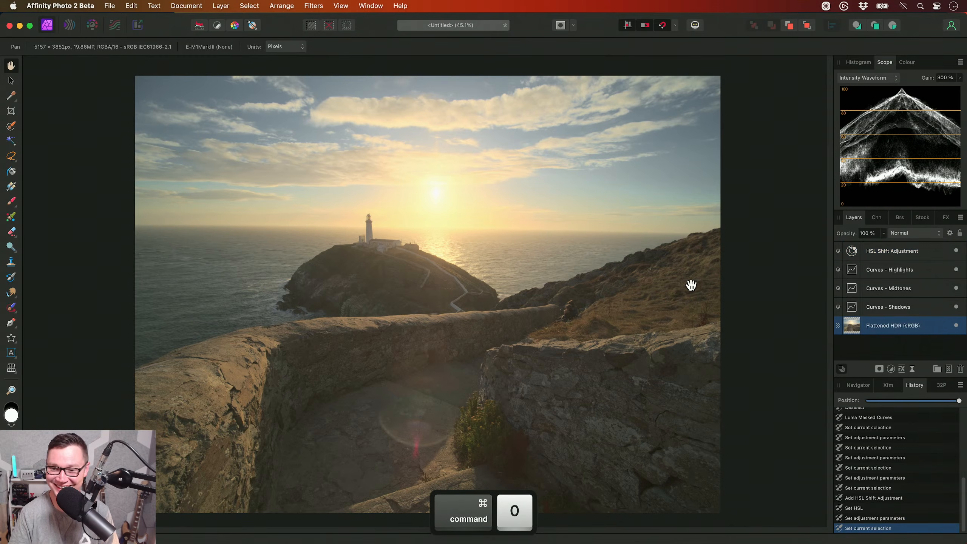
pyautogui.hotkey('ctrl', 'shift', 'l')
pyautogui.moveTo(628, 272); pyautogui.dragTo(548, 265)
pyautogui.moveTo(151, 249); pyautogui.dragTo(148, 466)
pyautogui.click(122, 311)
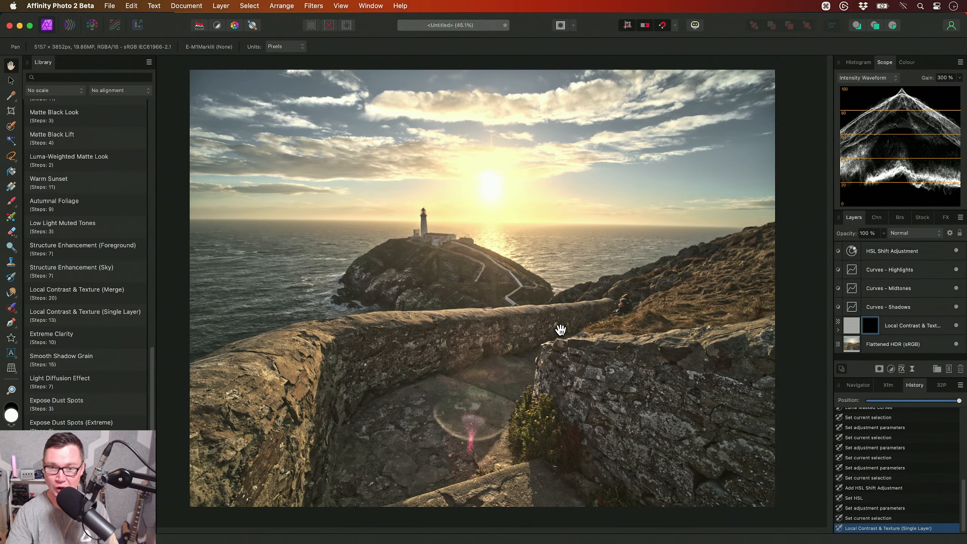
# - Invert the Local Contrast & Texture mask and paint white with a large soft brush over the foreground walls and stone path
pyautogui.press('super+i')
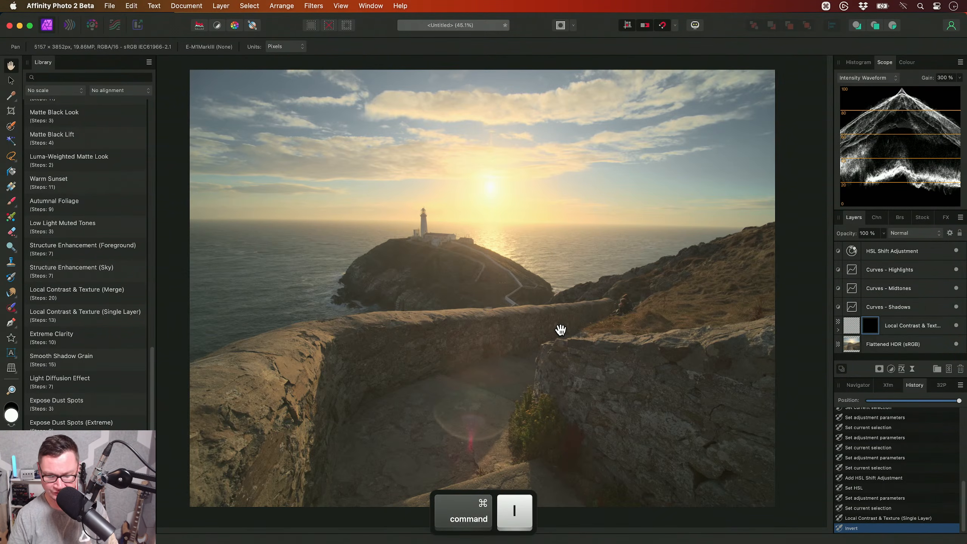
pyautogui.press('b')
pyautogui.press('x')
pyautogui.press('[')
pyautogui.press('[')
pyautogui.press('[')
pyautogui.press('[')
pyautogui.press('[')
pyautogui.moveTo(385, 372)
pyautogui.mouseDown()
pyautogui.moveTo(543, 357)
pyautogui.moveTo(527, 350)
pyautogui.mouseUp()
pyautogui.press(']')
pyautogui.press(']')
pyautogui.moveTo(283, 424)
pyautogui.mouseDown()
pyautogui.moveTo(268, 425)
pyautogui.moveTo(330, 397)
pyautogui.mouseUp()
pyautogui.moveTo(480, 407)
pyautogui.mouseDown()
pyautogui.moveTo(686, 401)
pyautogui.moveTo(751, 423)
pyautogui.mouseUp()
pyautogui.press(']')
pyautogui.press(']')
# - Paint the local contrast effect over the island's rocks and lighthouse buildings with progressively smaller soft brushes
pyautogui.press('[')
pyautogui.press('[')
pyautogui.press('[')
pyautogui.press('[')
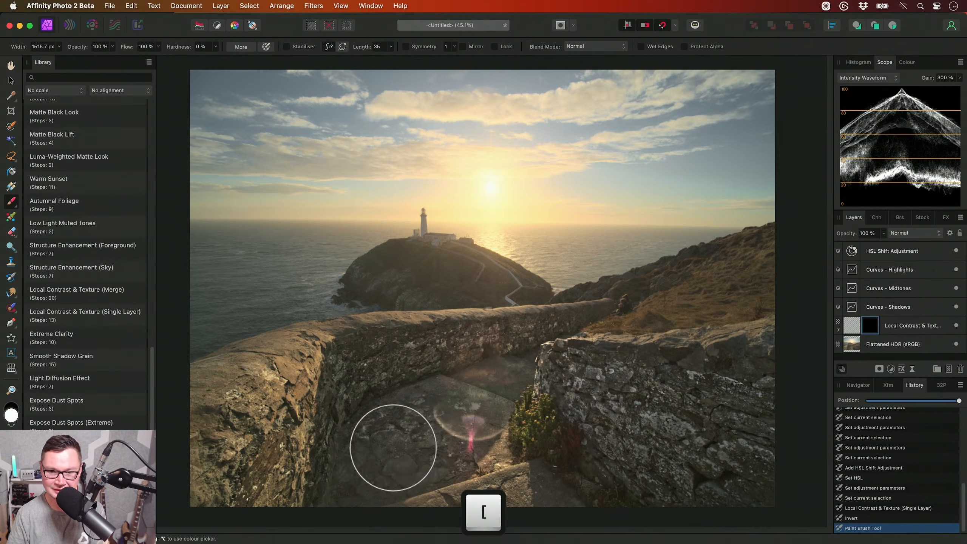
pyautogui.scroll(5, 438, 261)
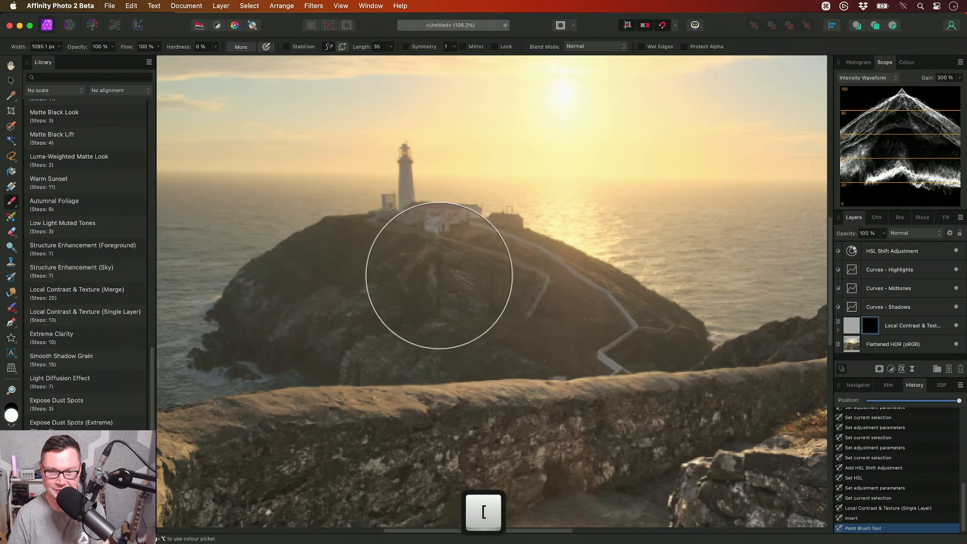
pyautogui.press('[')
pyautogui.press('[')
pyautogui.moveTo(421, 261); pyautogui.dragTo(586, 315)
pyautogui.press('[')
pyautogui.press('[')
pyautogui.moveTo(411, 339)
pyautogui.mouseDown()
pyautogui.moveTo(337, 319)
pyautogui.moveTo(418, 269)
pyautogui.mouseUp()
pyautogui.press('[')
pyautogui.press('[')
pyautogui.moveTo(433, 232); pyautogui.dragTo(277, 299)
# - Paint black on the mask to reduce the effect between the lower end of the island's white path and the wall top
pyautogui.press(']')
pyautogui.press(']')
pyautogui.press(']')
pyautogui.press(']')
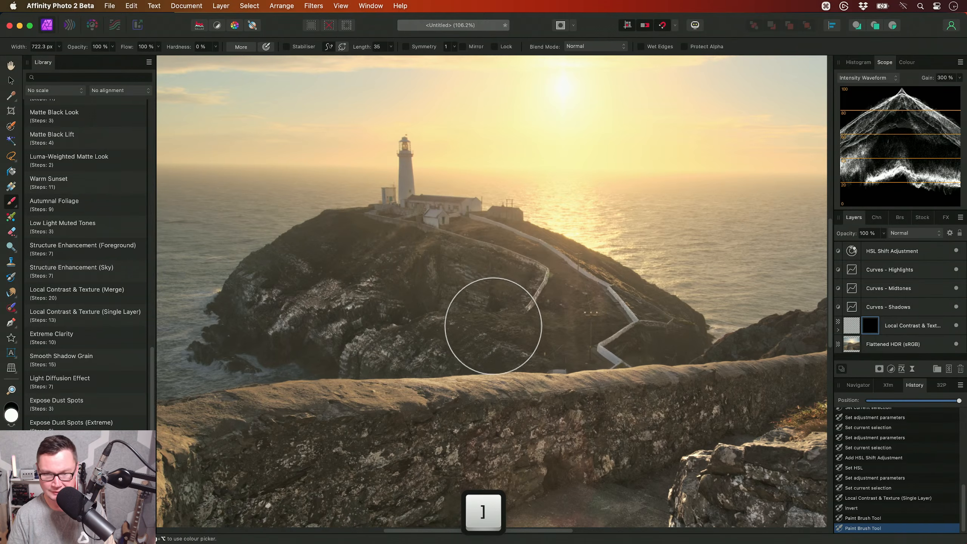
pyautogui.hscroll(10, 472, 319)
pyautogui.press('x')
pyautogui.moveTo(581, 336)
pyautogui.mouseDown()
pyautogui.moveTo(586, 346)
pyautogui.moveTo(488, 367)
pyautogui.moveTo(516, 358)
pyautogui.mouseUp()
pyautogui.press('x')
pyautogui.press('h')
pyautogui.moveTo(200, 383); pyautogui.dragTo(500, 379)
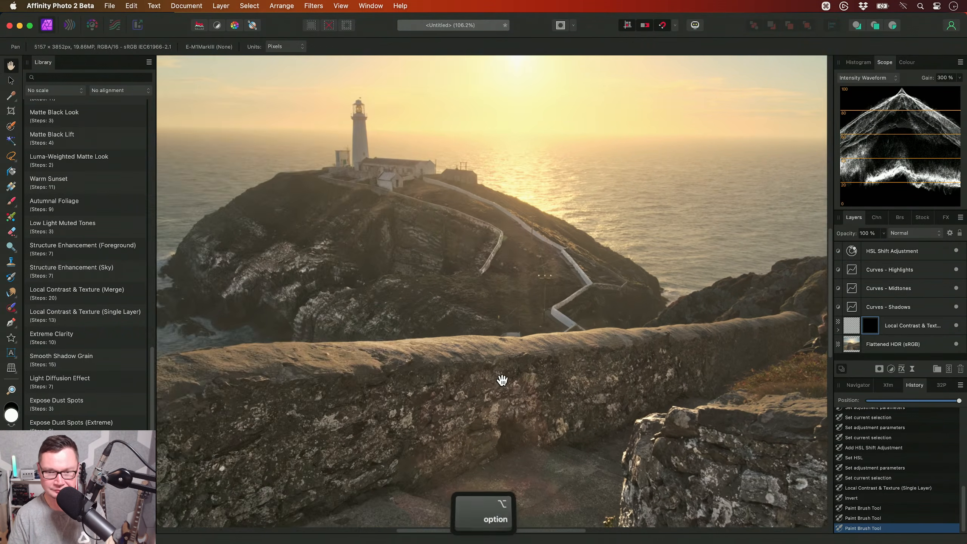
# - Set the Local Contrast & Texture layer's opacity to 50 %
pyautogui.scroll(-2, 501, 379)
pyautogui.click(883, 325)
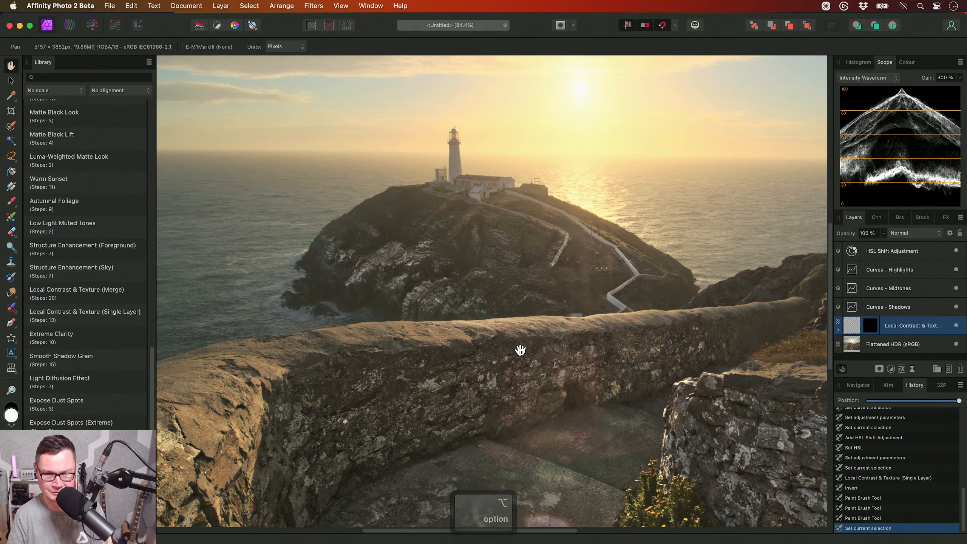
pyautogui.press('5')
pyautogui.scroll(-1, 531, 365)
pyautogui.scroll(-1, 479, 306)
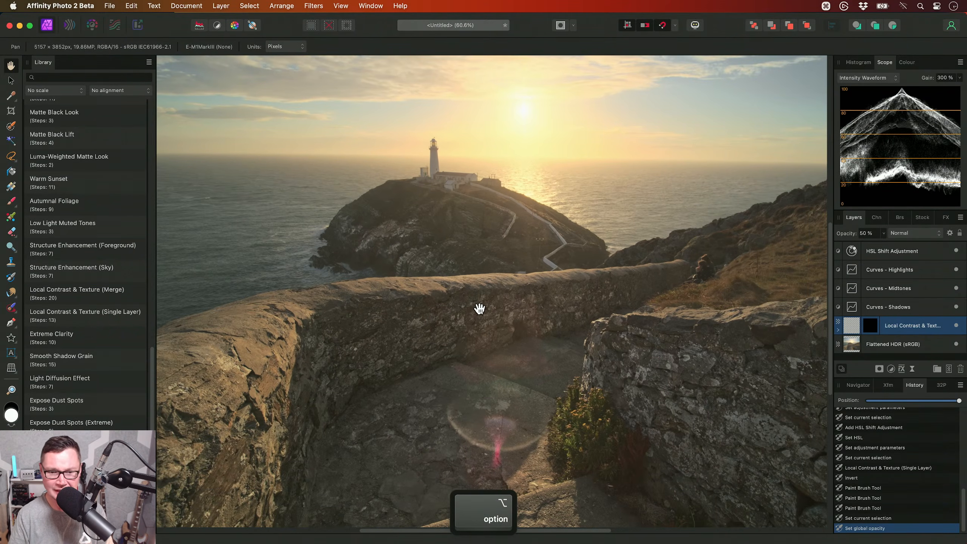
# - Compare the image with and without the Local Contrast & Texture layer, keeping it visible, and check the whole picture
pyautogui.scroll(-1, 494, 306)
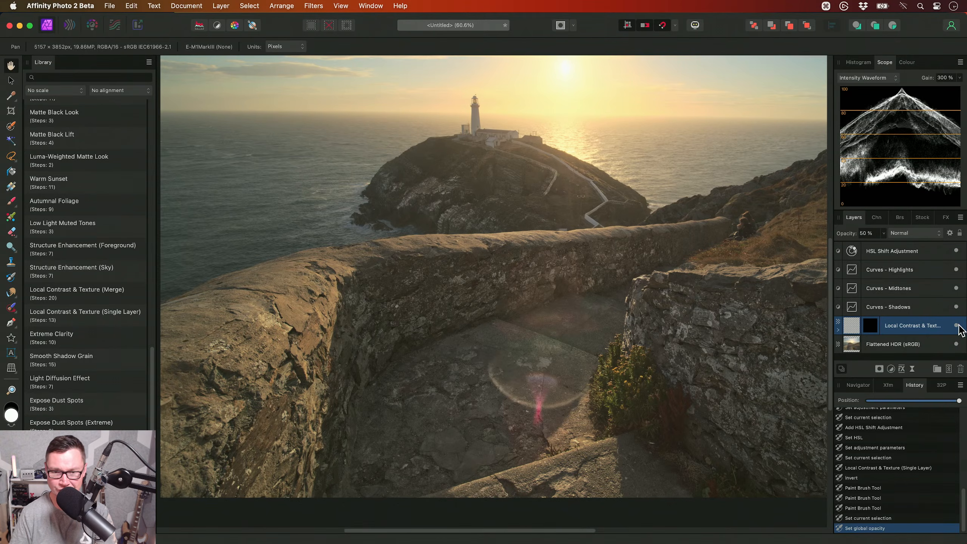
pyautogui.click(956, 325)
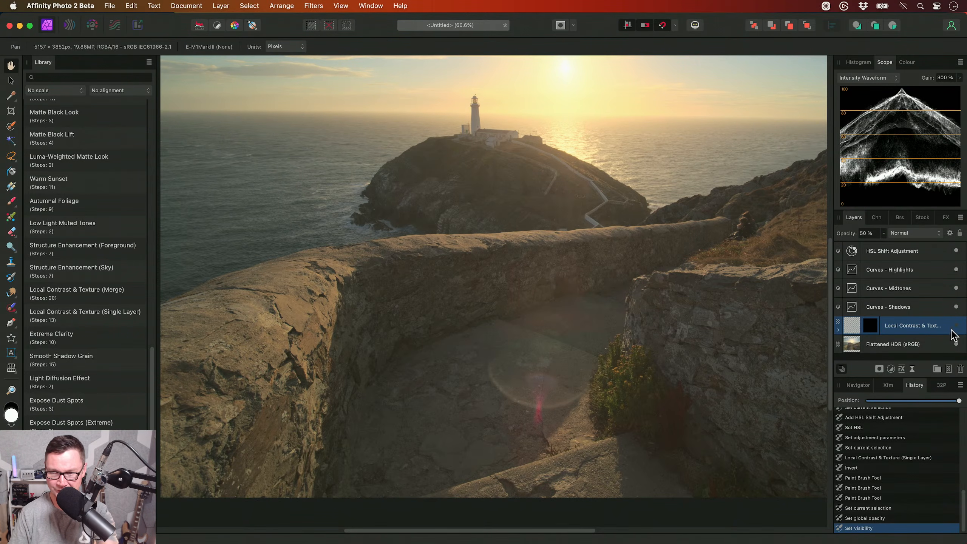
pyautogui.moveTo(516, 281); pyautogui.dragTo(492, 308)
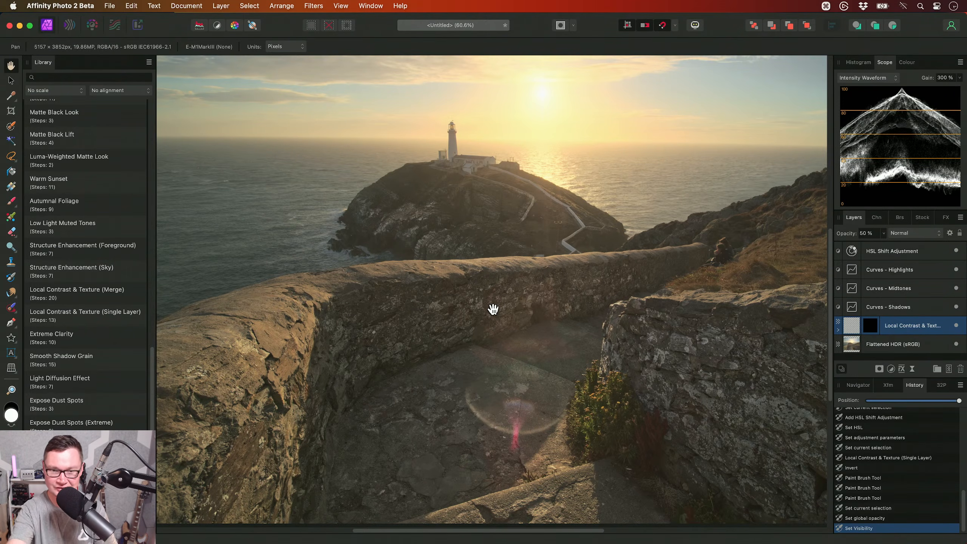
pyautogui.press('super+0')
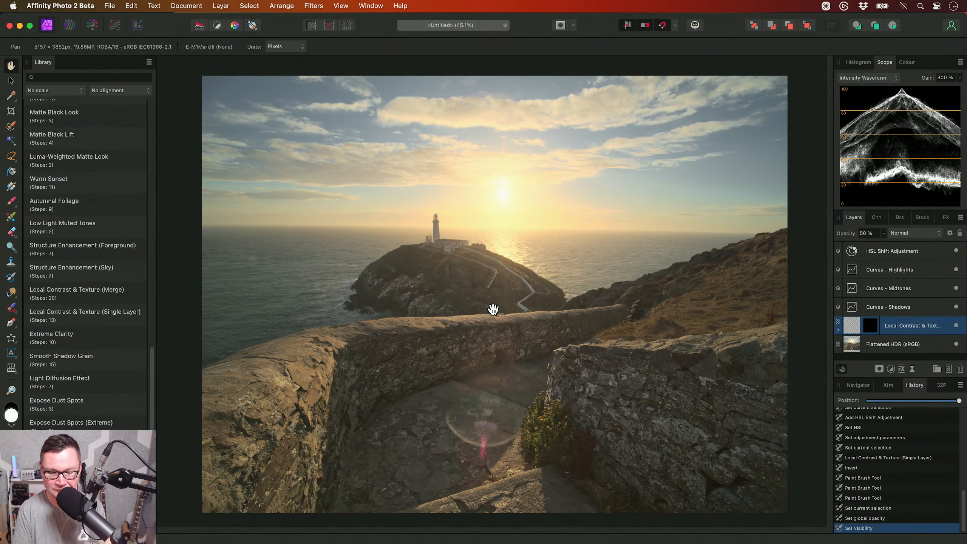
# - Add a Levels adjustment above the HSL layer with Output Black Level 11 % and Gamma 1.369
pyautogui.click(879, 253)
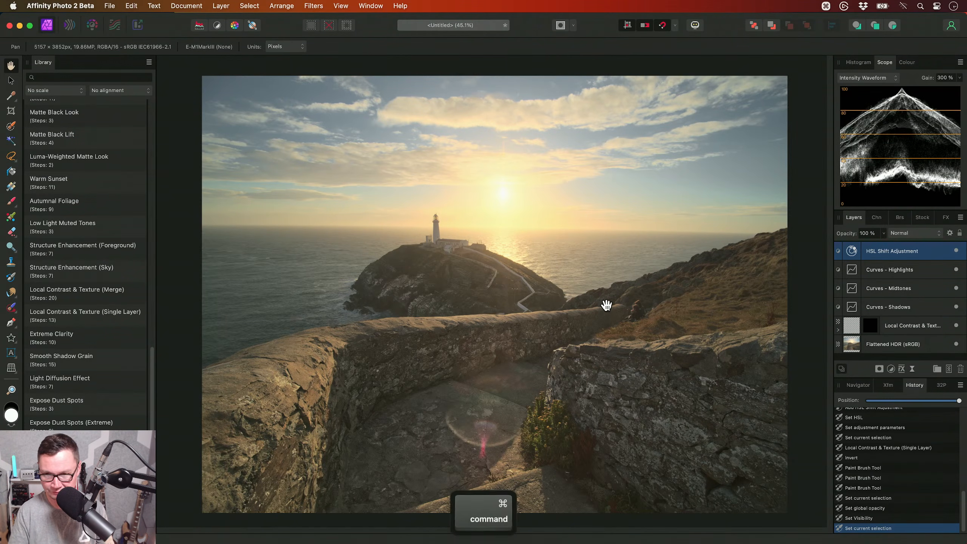
pyautogui.press('super+l')
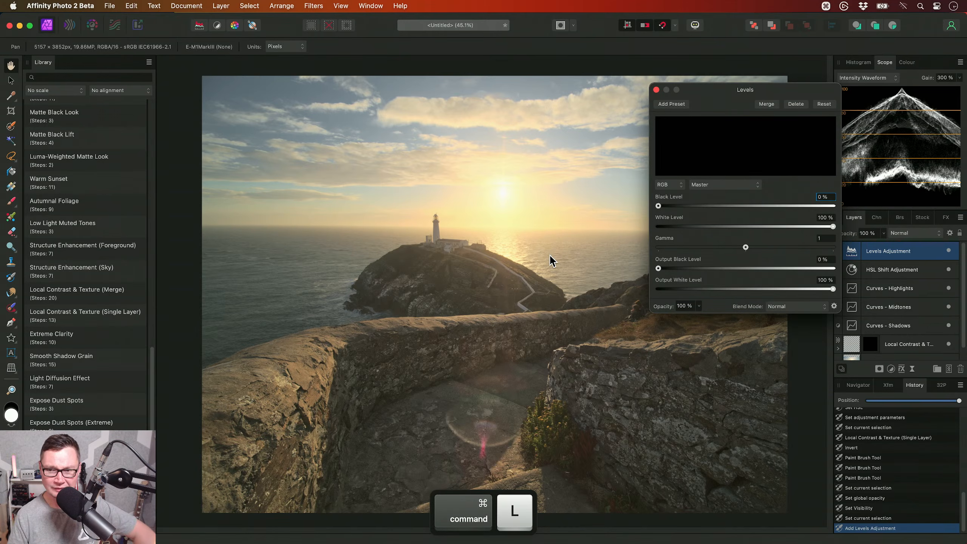
pyautogui.moveTo(658, 268); pyautogui.dragTo(679, 270)
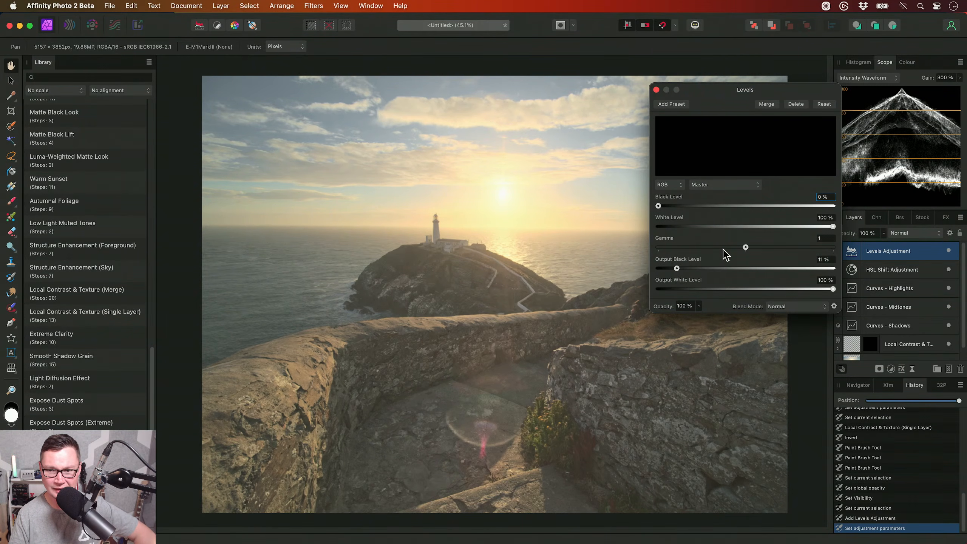
pyautogui.moveTo(748, 251); pyautogui.dragTo(778, 250)
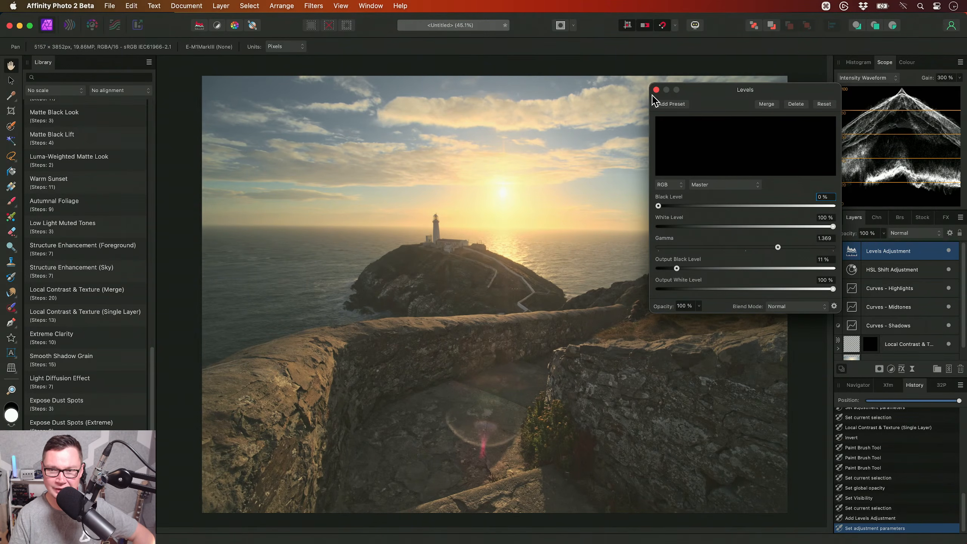
pyautogui.click(655, 89)
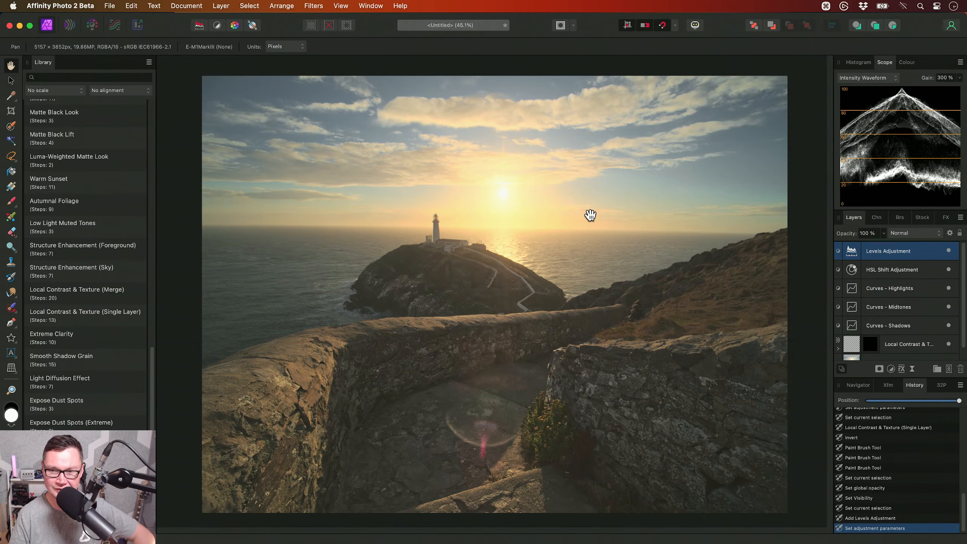
# - Compare the image with the Levels adjustment hidden and shown again
pyautogui.click(948, 250)
pyautogui.scroll(1, 589, 272)
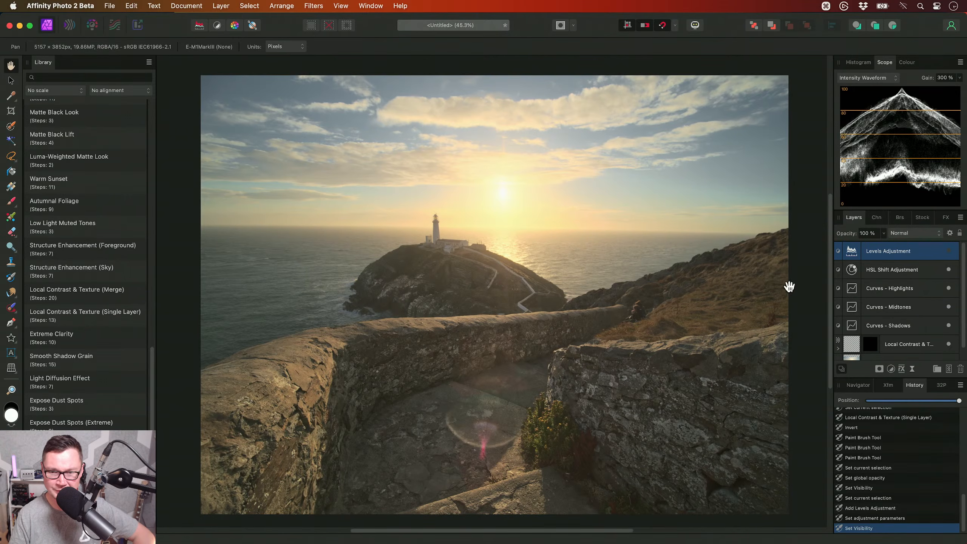
pyautogui.click(948, 251)
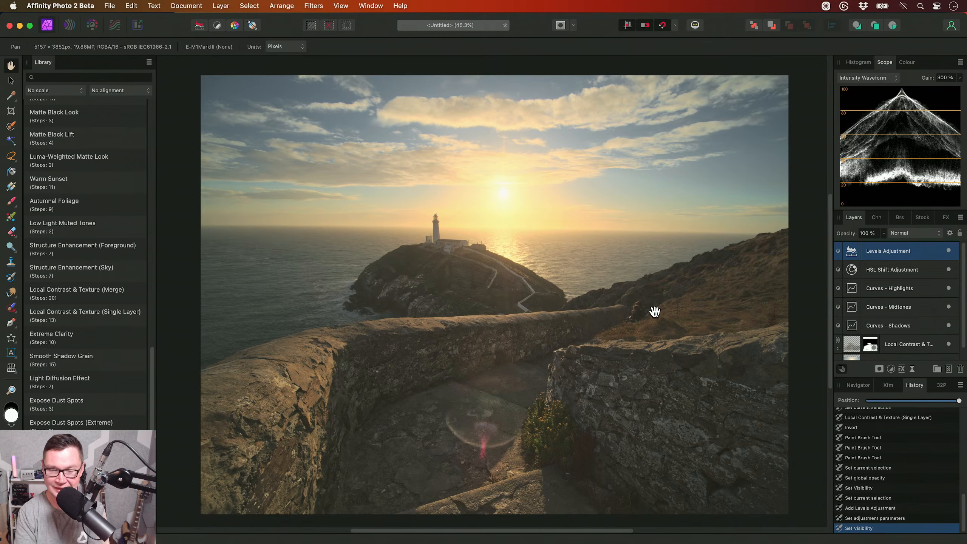
# - Add a Brightness / Contrast adjustment above the Levels layer with Brightness 12 % and Contrast 51 %
pyautogui.hotkey('alt', 'b')
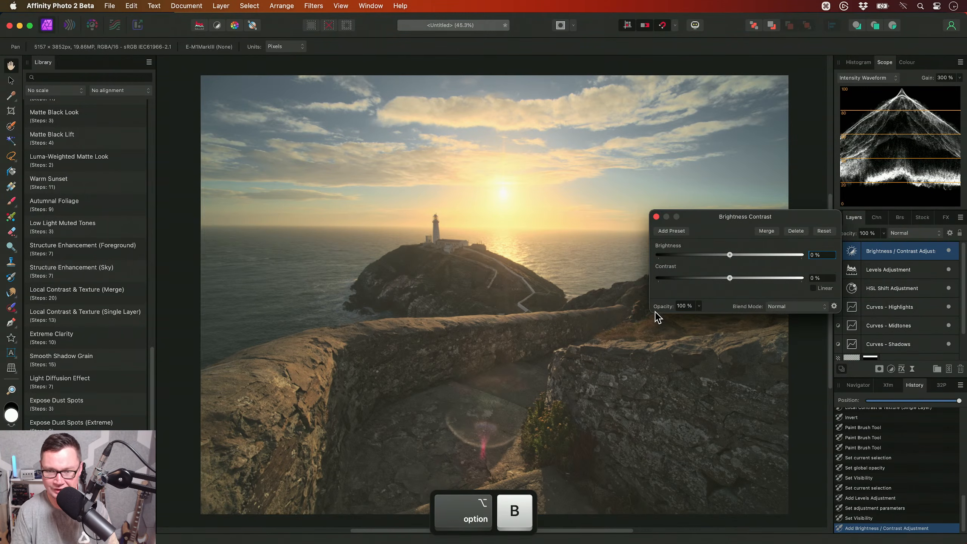
pyautogui.moveTo(729, 256); pyautogui.dragTo(770, 288)
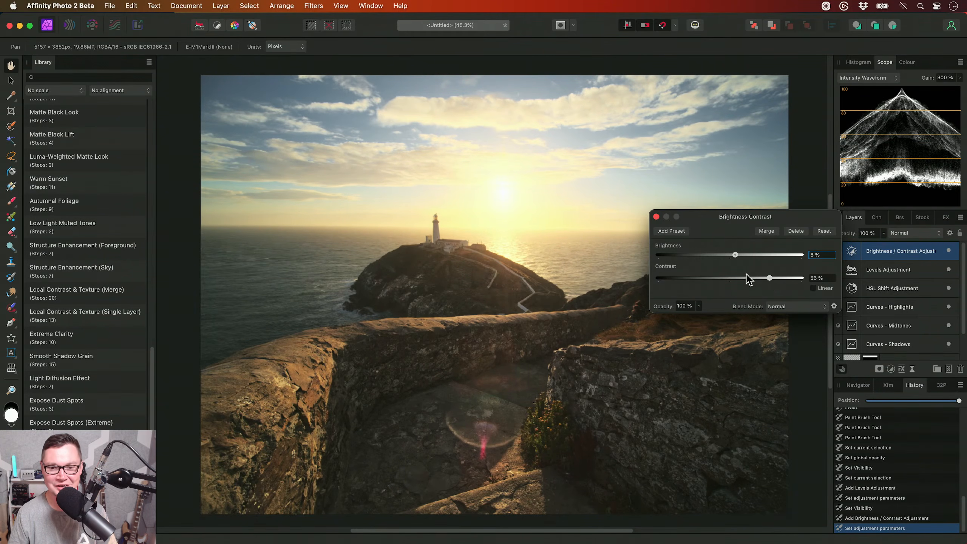
pyautogui.moveTo(735, 255); pyautogui.dragTo(767, 284)
# - Set the Levels adjustment's Gamma to 1.33 and close the settings of the Brightness / Contrast adjustment
pyautogui.click(909, 271)
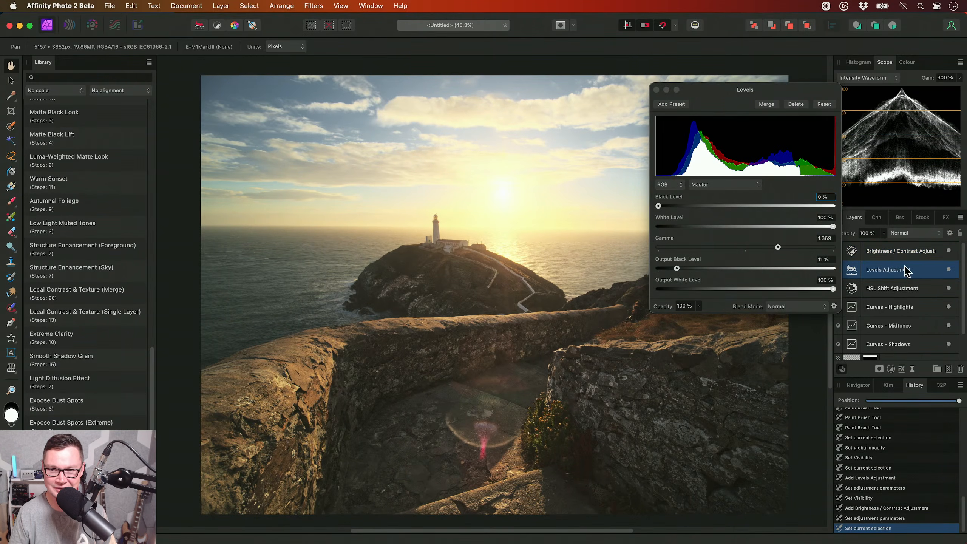
pyautogui.moveTo(778, 247); pyautogui.dragTo(775, 250)
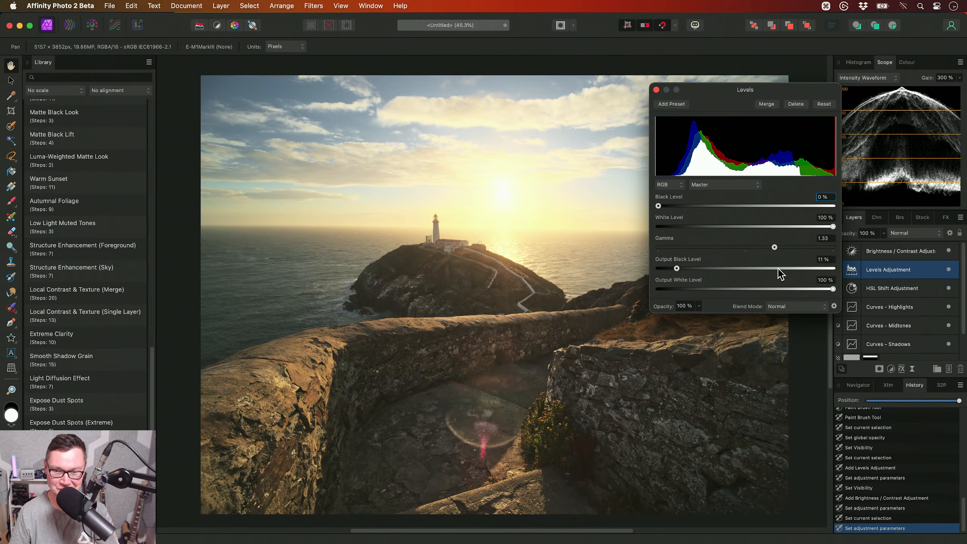
pyautogui.click(908, 250)
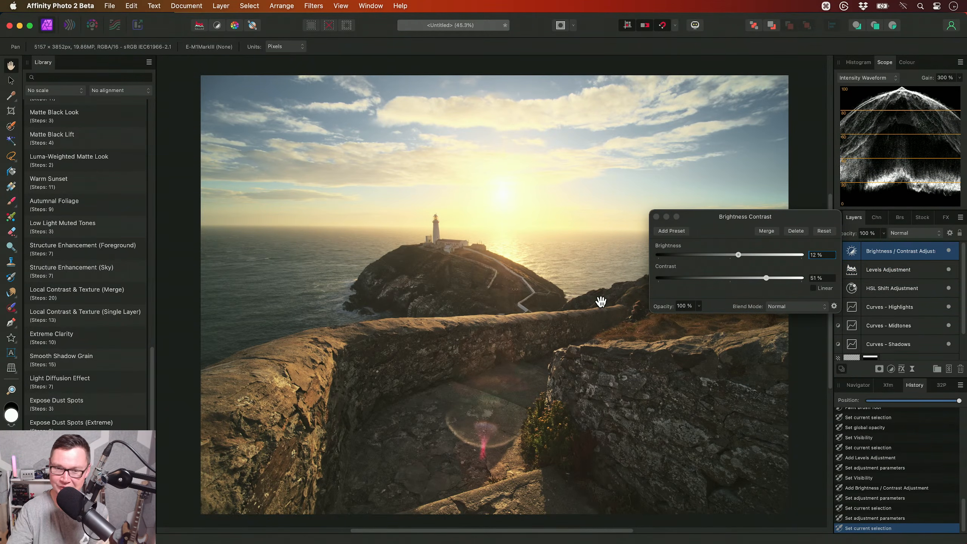
pyautogui.click(655, 216)
# - Check what the Levels adjustment contributes by hiding it and showing it again beneath the Brightness / Contrast layer
pyautogui.click(892, 267)
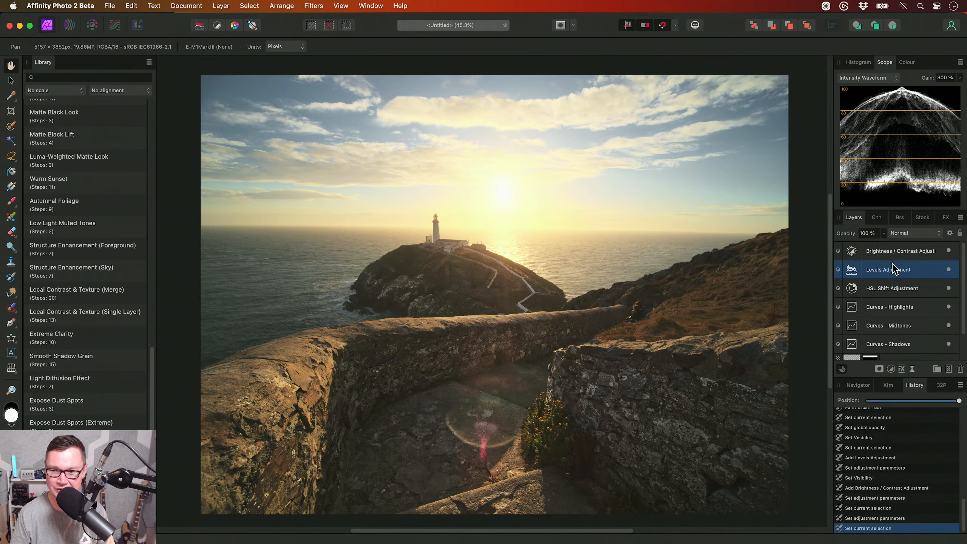
pyautogui.click(948, 269)
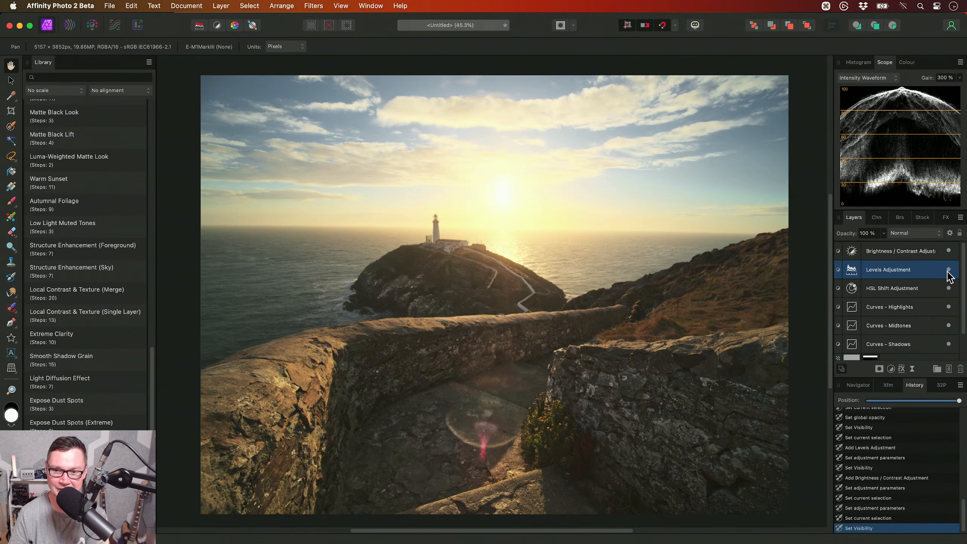
pyautogui.click(949, 269)
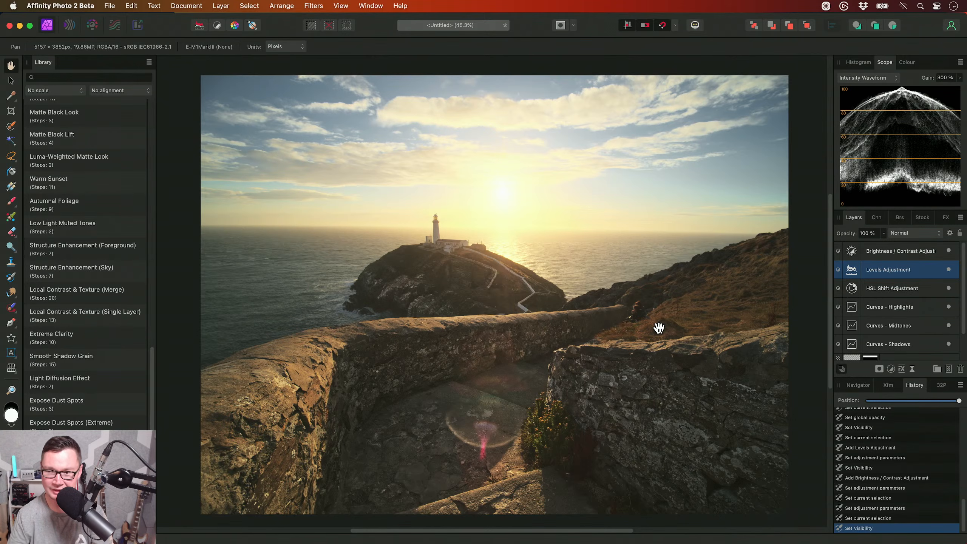
# - Add an HSL adjustment above the Brightness / Contrast layer and hide the Library panel
pyautogui.click(856, 247)
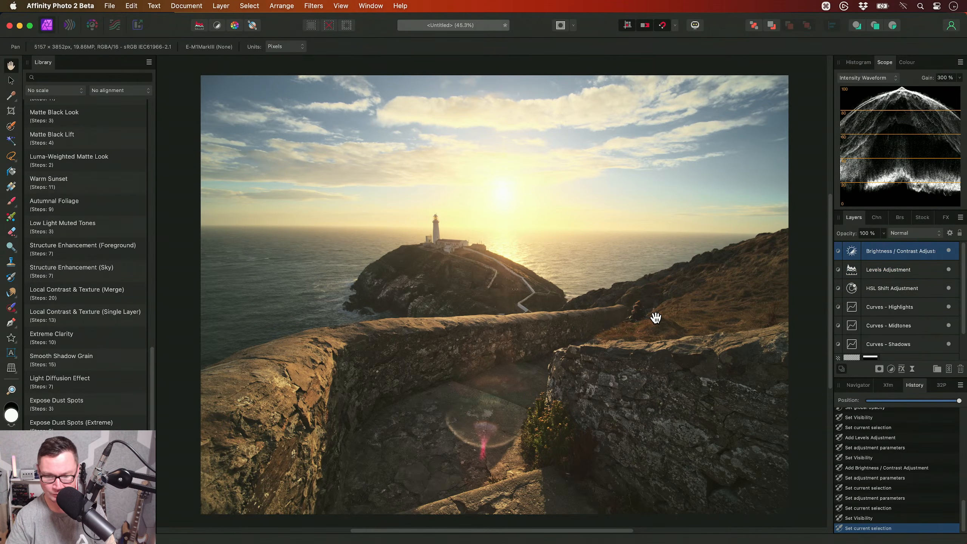
pyautogui.press('super+u')
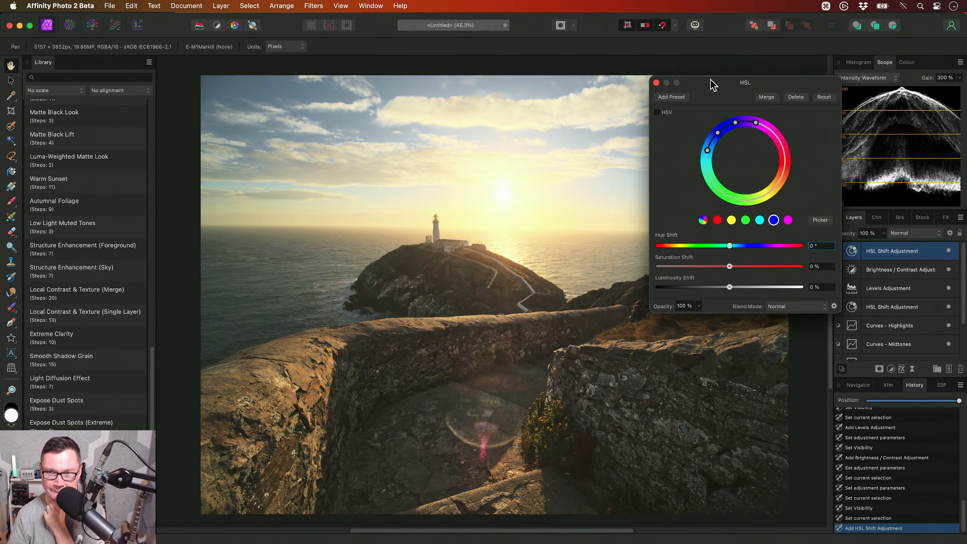
pyautogui.moveTo(711, 84); pyautogui.dragTo(717, 85)
pyautogui.press('super+shift+l')
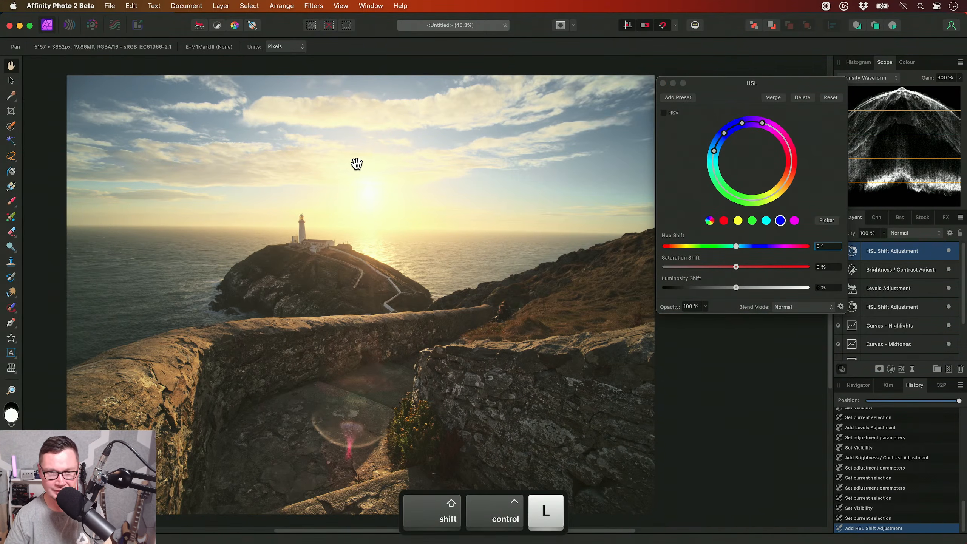
pyautogui.press('super+0')
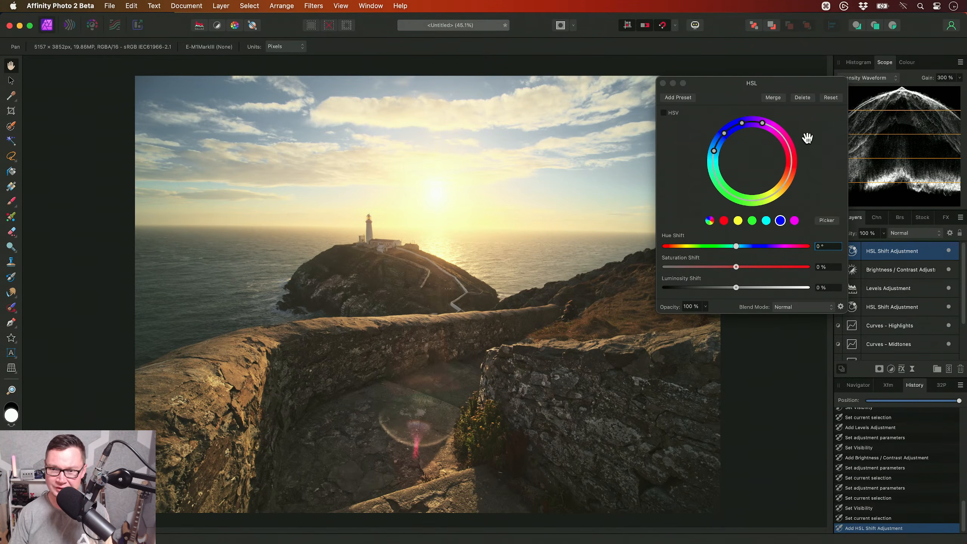
# - Set the Luminosity Shift of the red range to 100 % in the new HSL adjustment, with HSV off
pyautogui.click(709, 220)
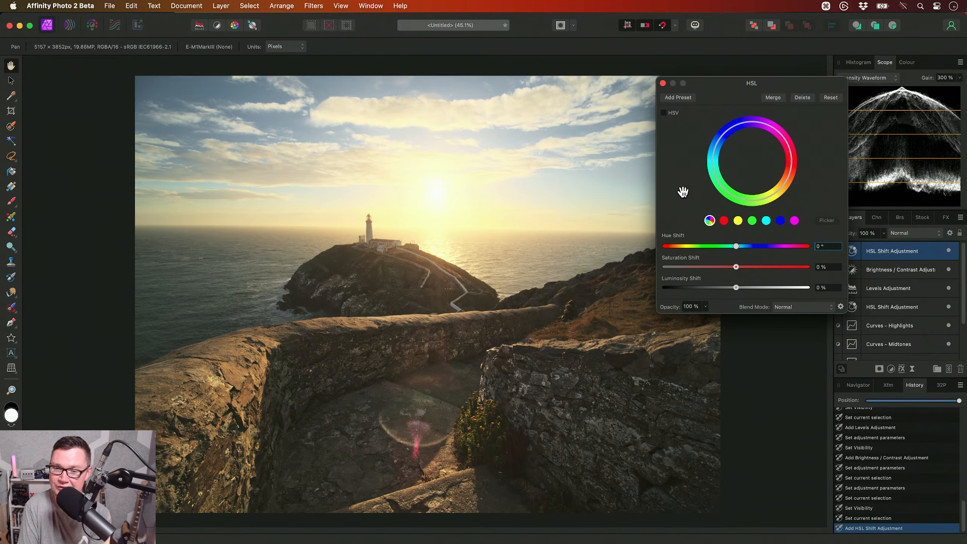
pyautogui.click(664, 113)
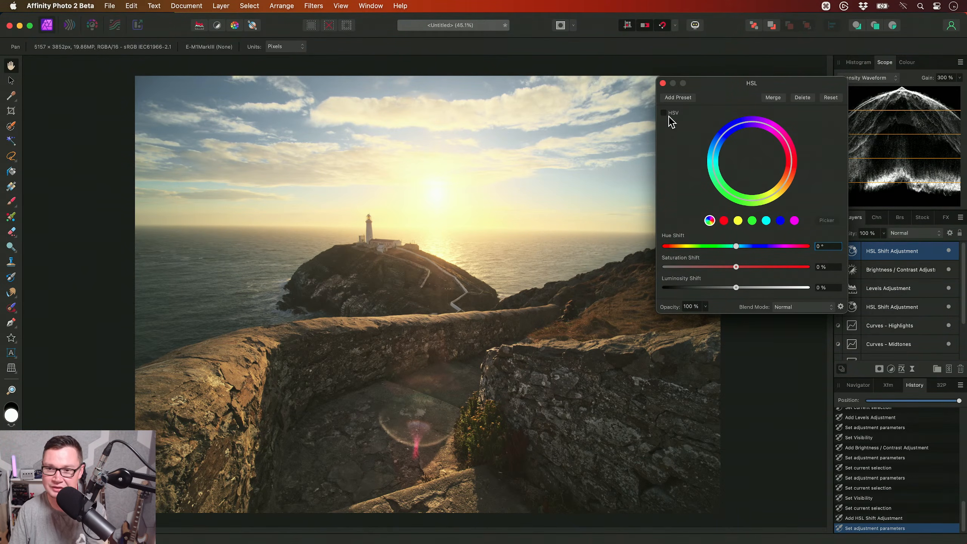
pyautogui.click(725, 223)
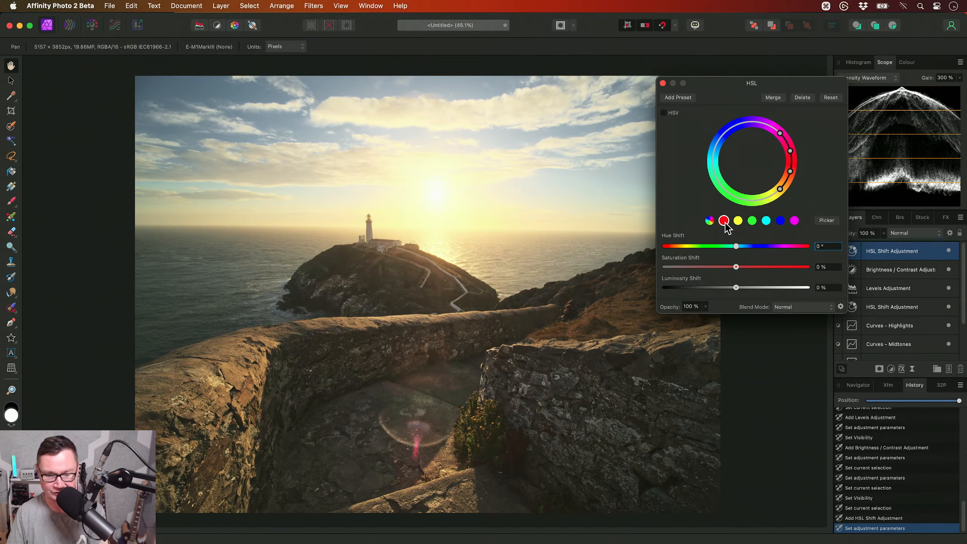
pyautogui.moveTo(736, 287); pyautogui.dragTo(839, 292)
pyautogui.scroll(5, 442, 279)
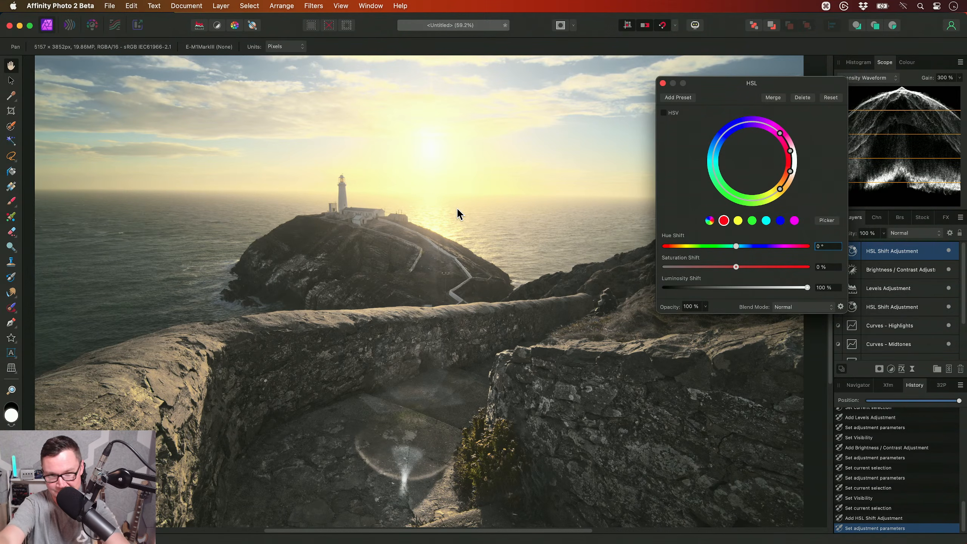
# - Try a Saturation Shift of 100 % on the reds, compare the image without the HSL layer, and reset the shift to 0 %
pyautogui.moveTo(736, 267); pyautogui.dragTo(814, 274)
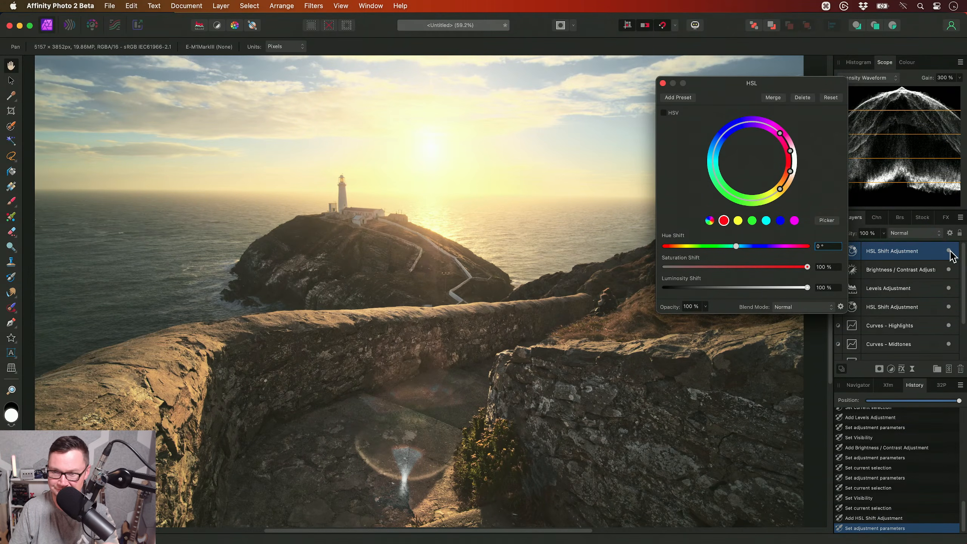
pyautogui.click(948, 250)
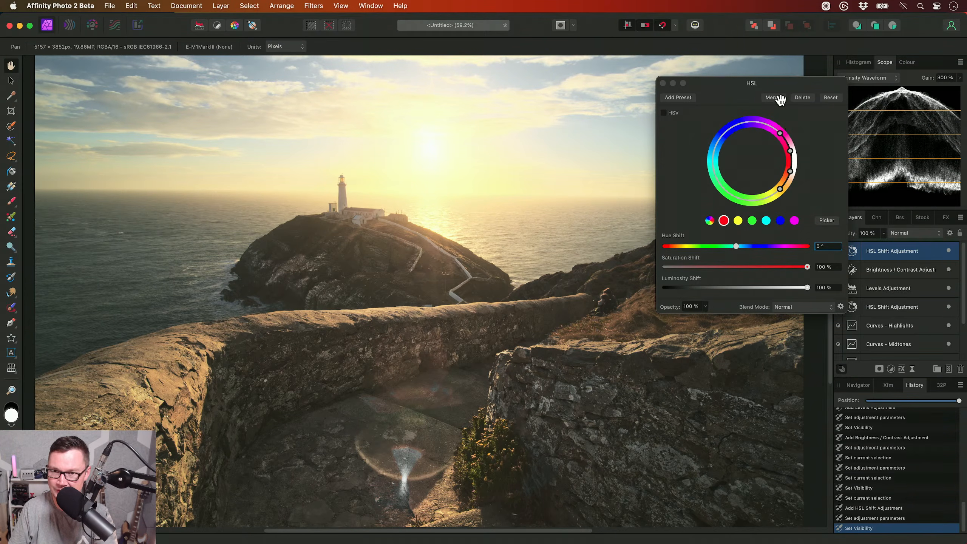
pyautogui.click(827, 266)
pyautogui.write('0')
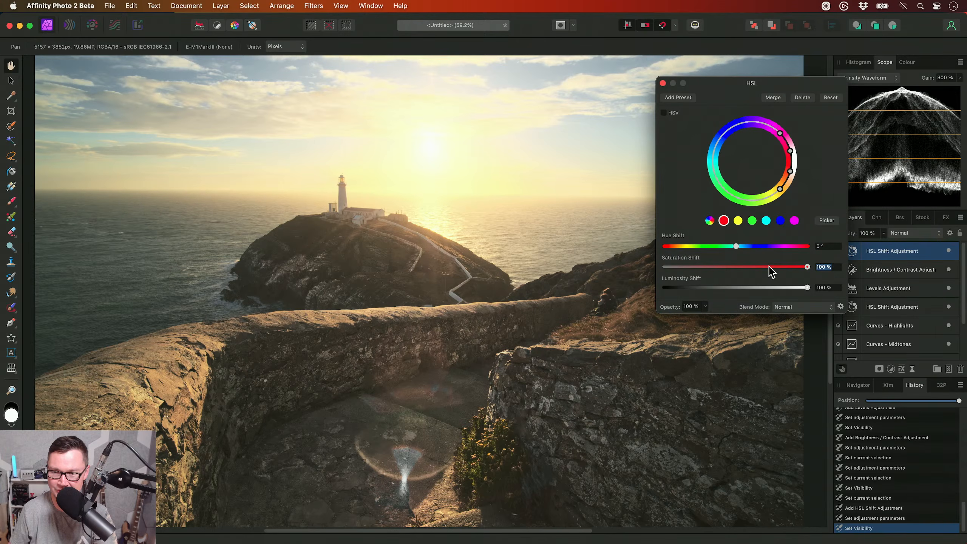
pyautogui.press('Return')
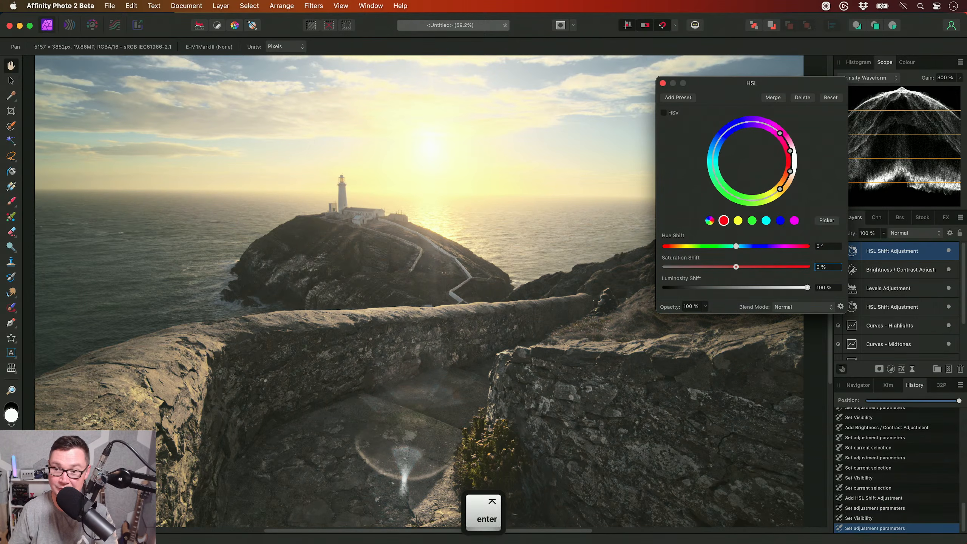
# - Enable HSV in the HSL adjustment and set the reds' Luminosity Shift to 100 %
pyautogui.click(663, 112)
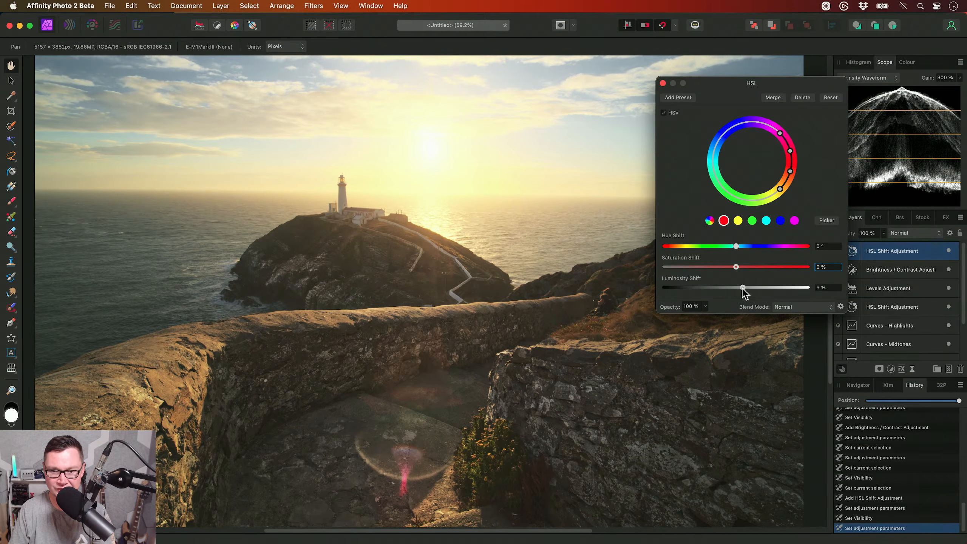
pyautogui.moveTo(753, 299); pyautogui.dragTo(817, 292)
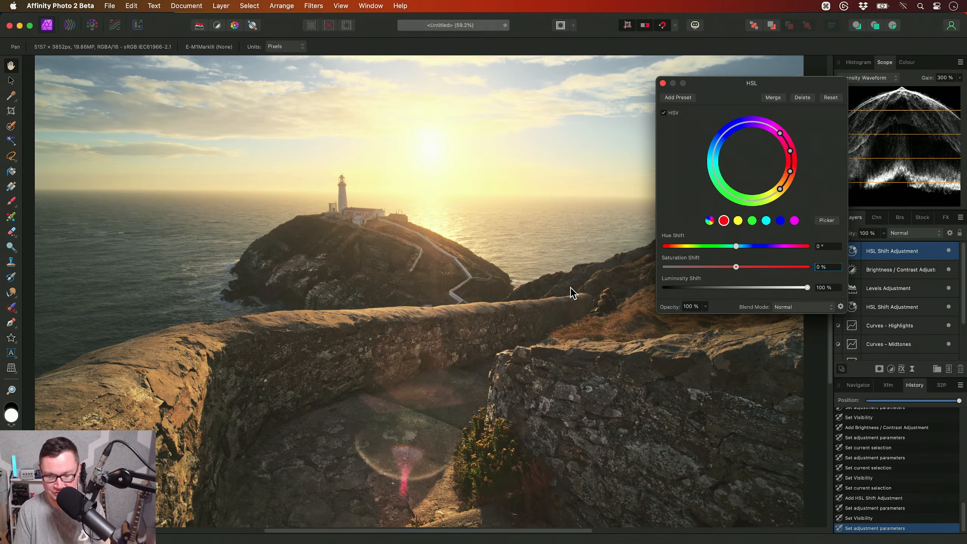
pyautogui.press('cmd+0')
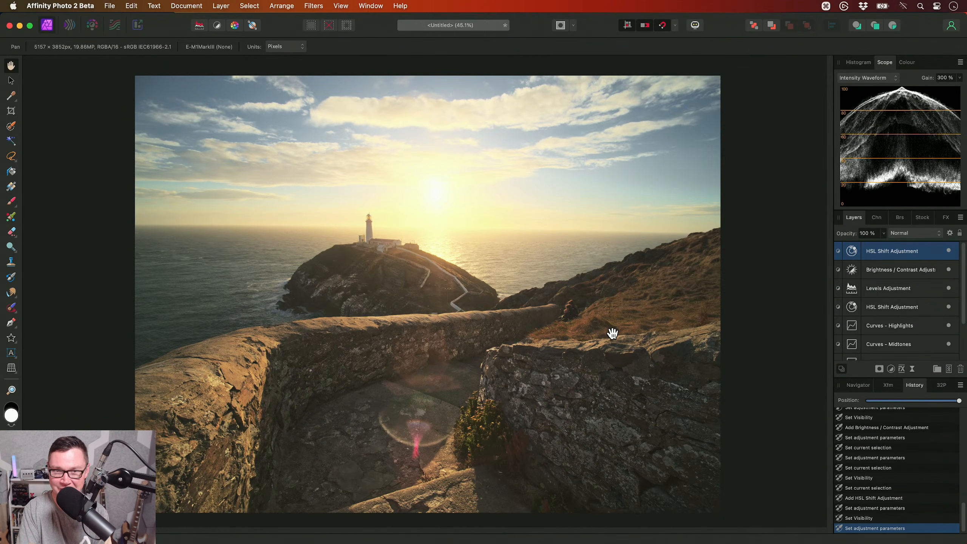
# - Show the Library panel again and browse to the glow, contrast and lighting macros marked ND
pyautogui.hotkey('ctrl', 'shift', 'l')
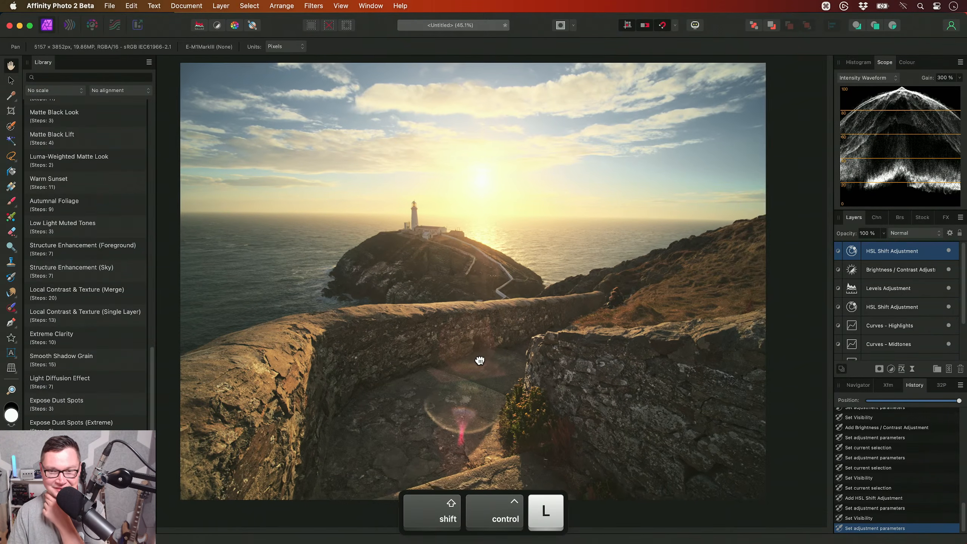
pyautogui.moveTo(479, 360); pyautogui.dragTo(467, 365)
pyautogui.scroll(5, 80, 295)
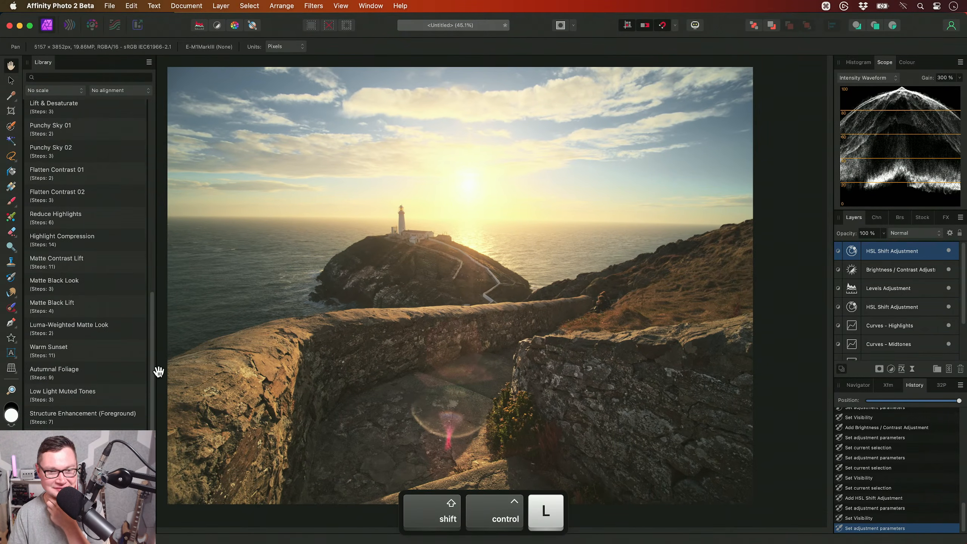
pyautogui.moveTo(152, 368)
pyautogui.mouseDown()
pyautogui.moveTo(148, 157)
pyautogui.moveTo(159, 328)
pyautogui.mouseUp()
pyautogui.click(80, 318)
pyautogui.click(88, 271)
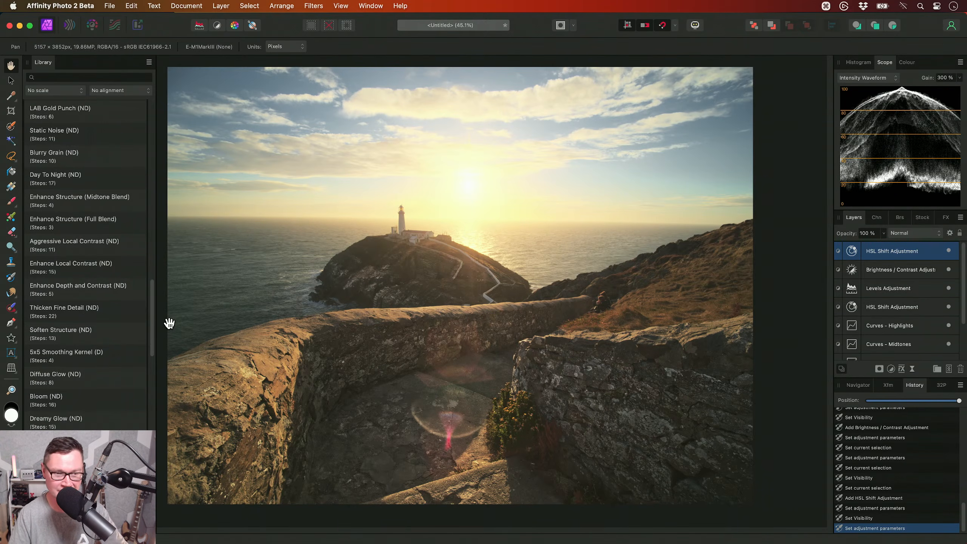
pyautogui.moveTo(143, 337); pyautogui.dragTo(151, 362)
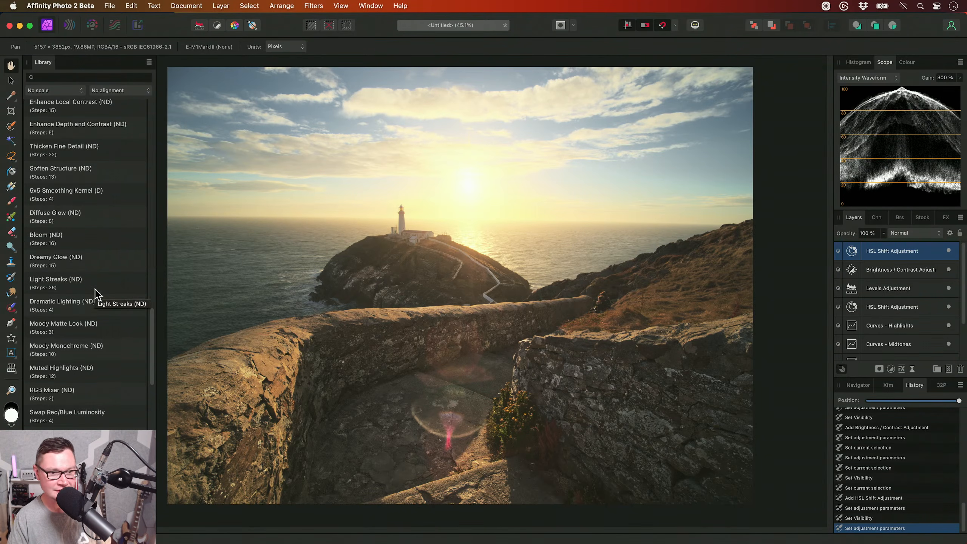
# - Try the Diffuse Glow (ND), Enhance Depth and Contrast (ND) and Moody Matte Look (ND) macros one at a time, undoing each
pyautogui.click(90, 220)
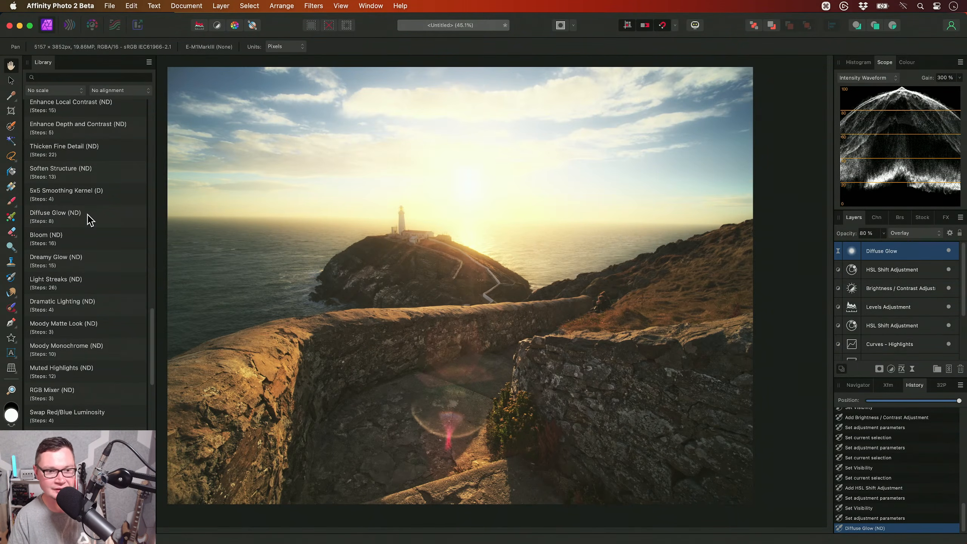
pyautogui.press('super+z')
pyautogui.scroll(3, 107, 247)
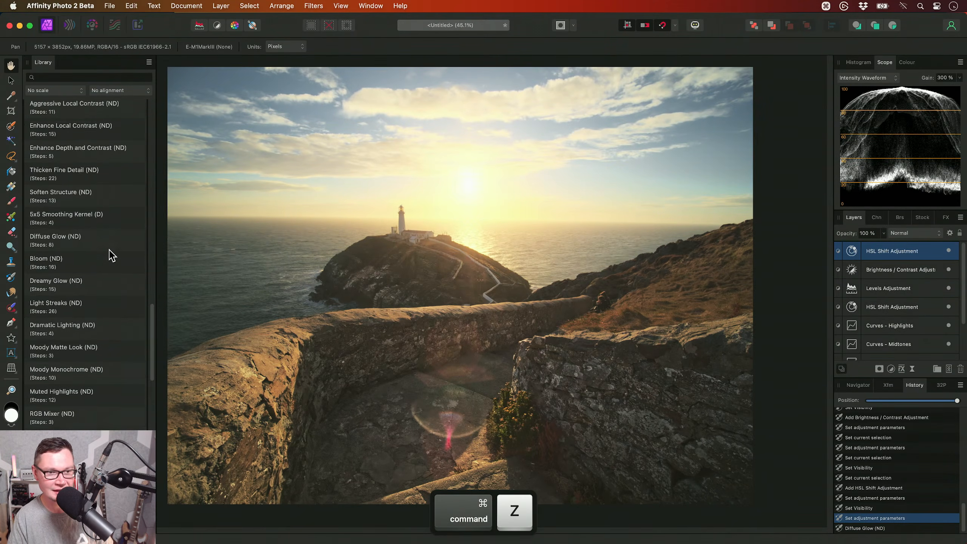
pyautogui.click(108, 178)
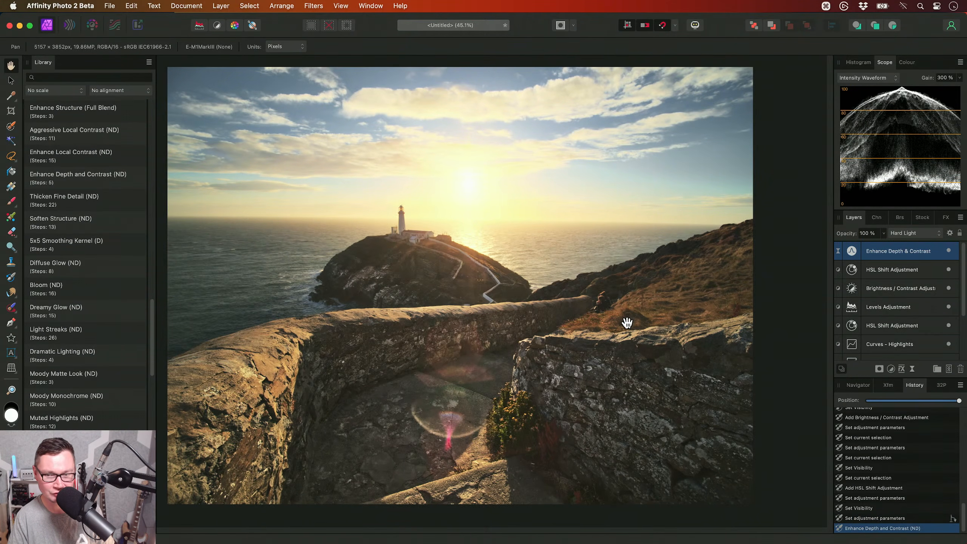
pyautogui.press('super+z')
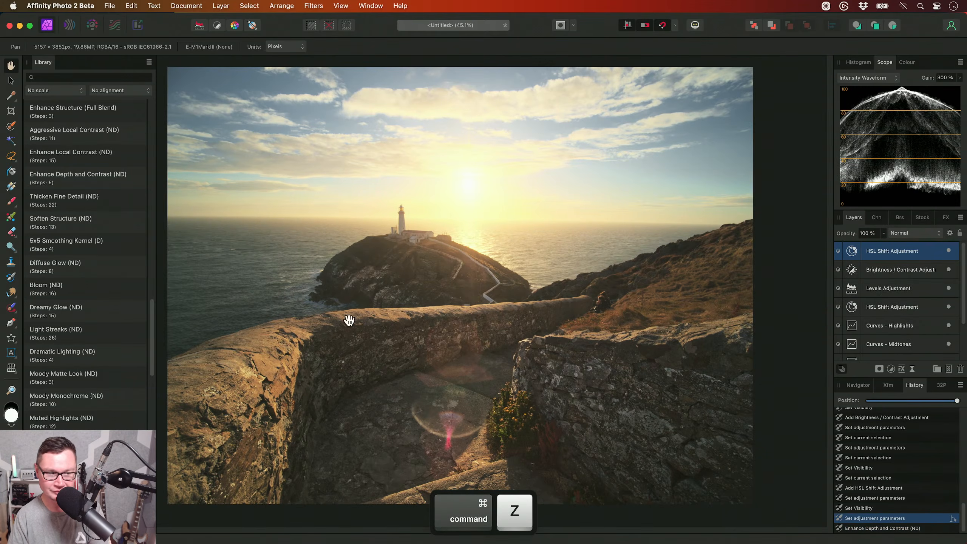
pyautogui.click(126, 381)
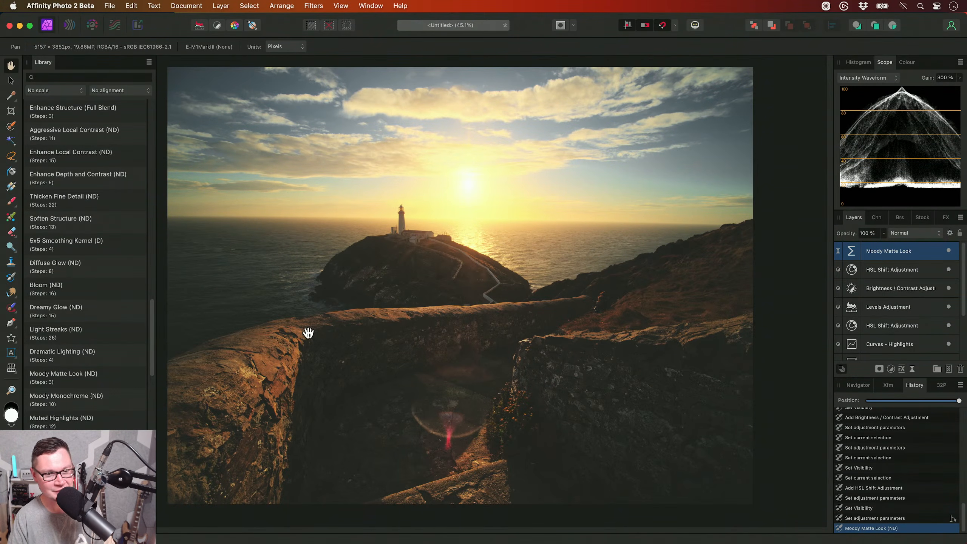
pyautogui.press('super+z')
# - Undo the Moody Matte Look macro and apply the Procedural Light Explosion (ND) macro from the Library
pyautogui.scroll(-10, 109, 347)
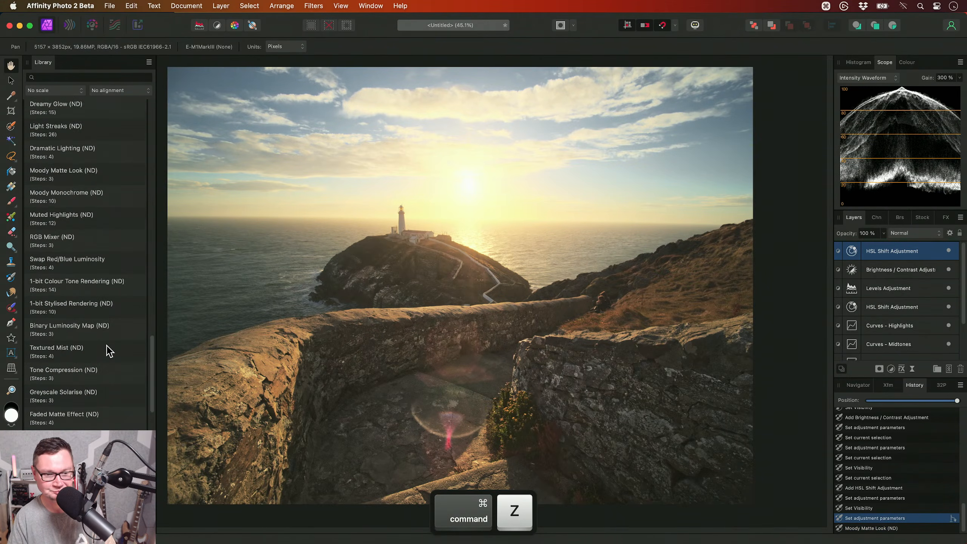
pyautogui.scroll(-8, 108, 348)
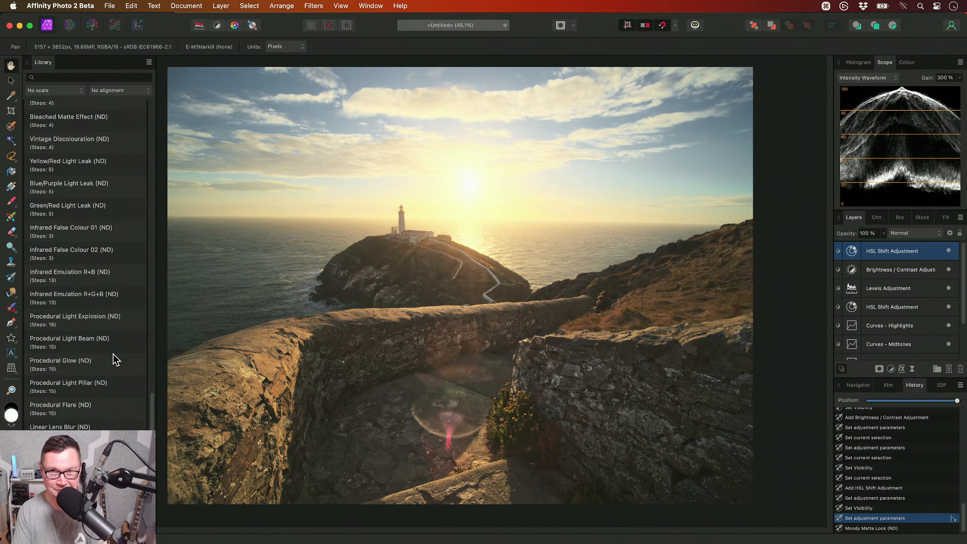
pyautogui.scroll(-2, 130, 360)
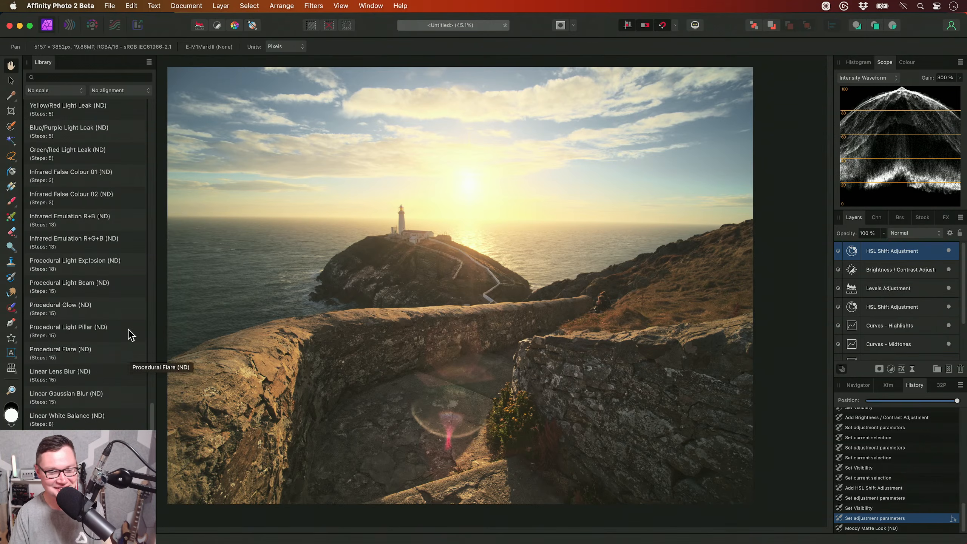
pyautogui.click(102, 263)
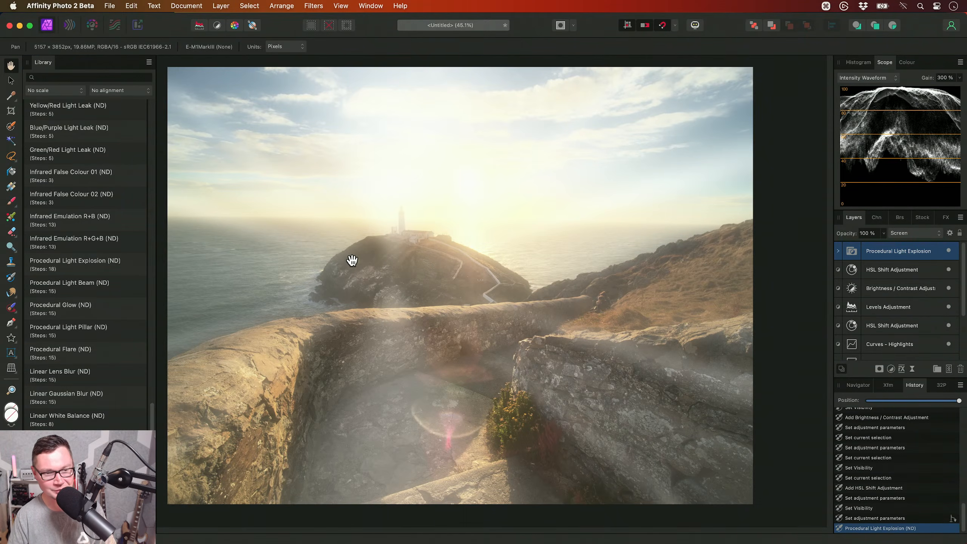
# - Edit the Light Explosion procedural texture, placing its origin on the sun and adjusting its Godray Shape
pyautogui.click(838, 251)
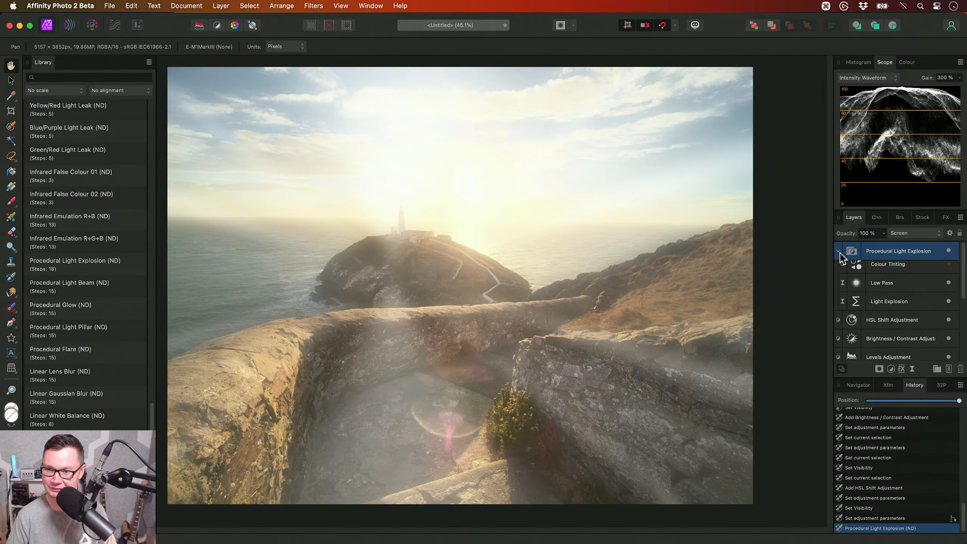
pyautogui.click(892, 305)
pyautogui.doubleClick(856, 307)
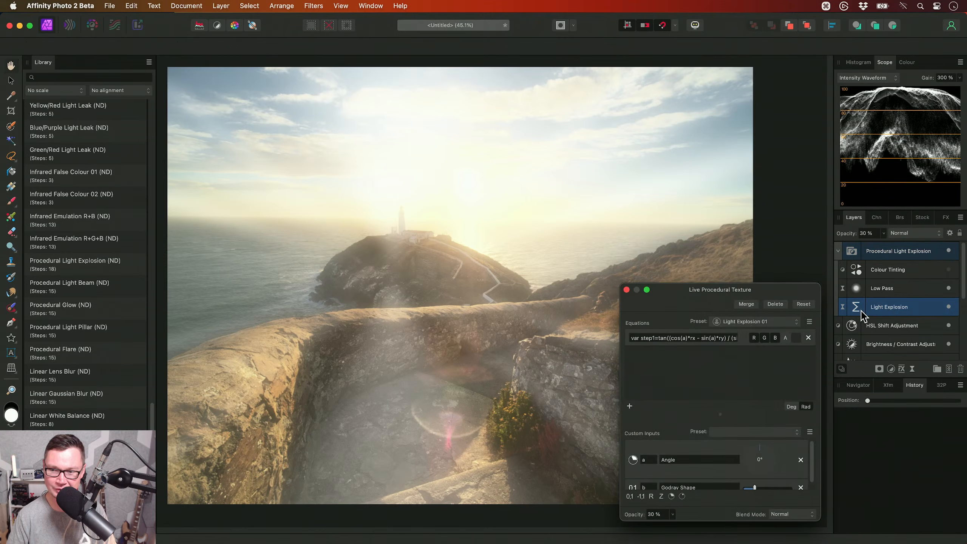
pyautogui.moveTo(375, 307); pyautogui.dragTo(462, 203)
pyautogui.moveTo(675, 268); pyautogui.dragTo(615, 114)
pyautogui.moveTo(719, 282); pyautogui.dragTo(716, 312)
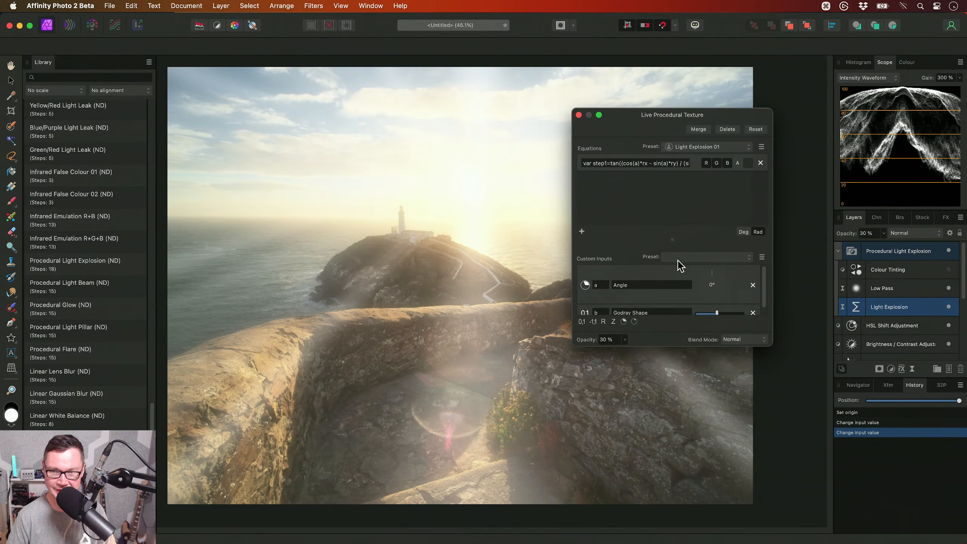
pyautogui.click(573, 157)
# - Turn on the Colour Tinting layer and set the Procedural Light Explosion group's opacity to 40 %
pyautogui.click(913, 276)
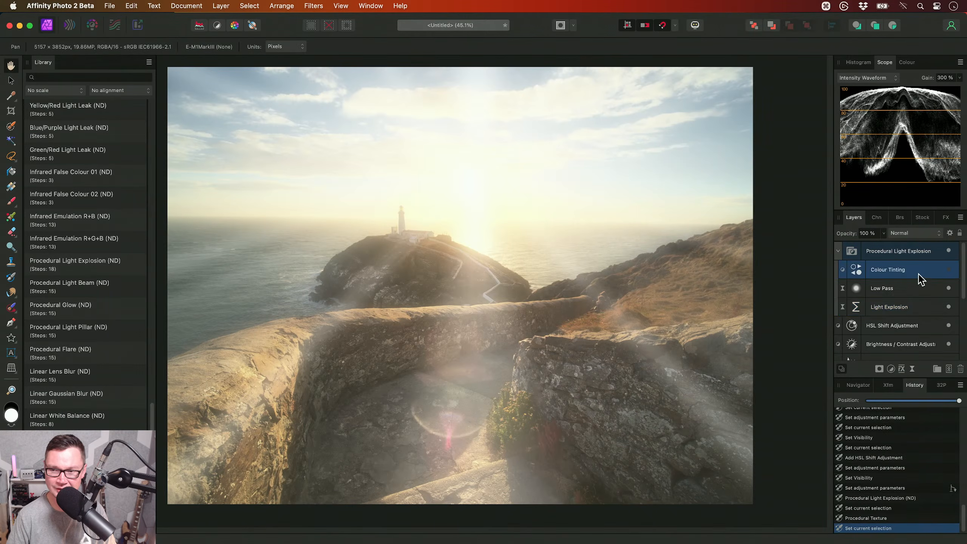
pyautogui.click(856, 308)
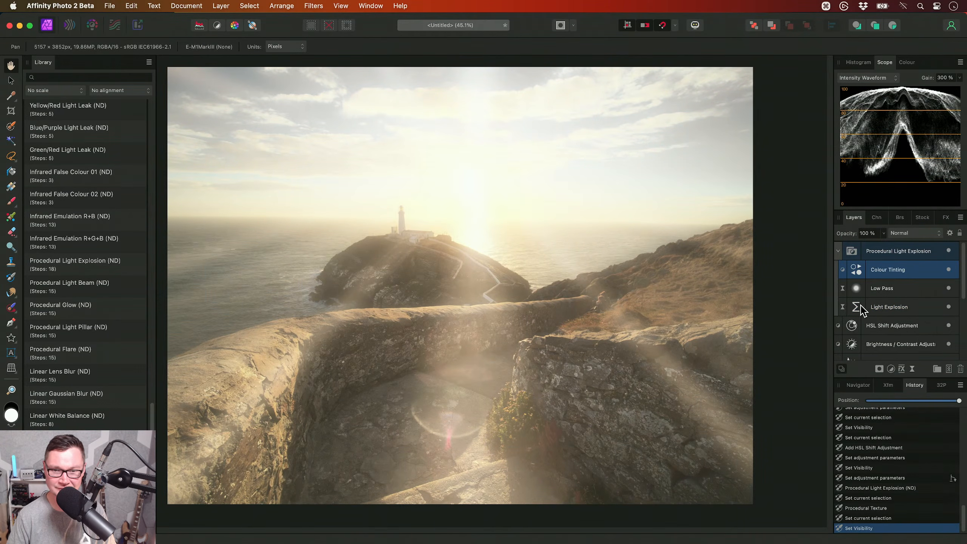
pyautogui.click(905, 249)
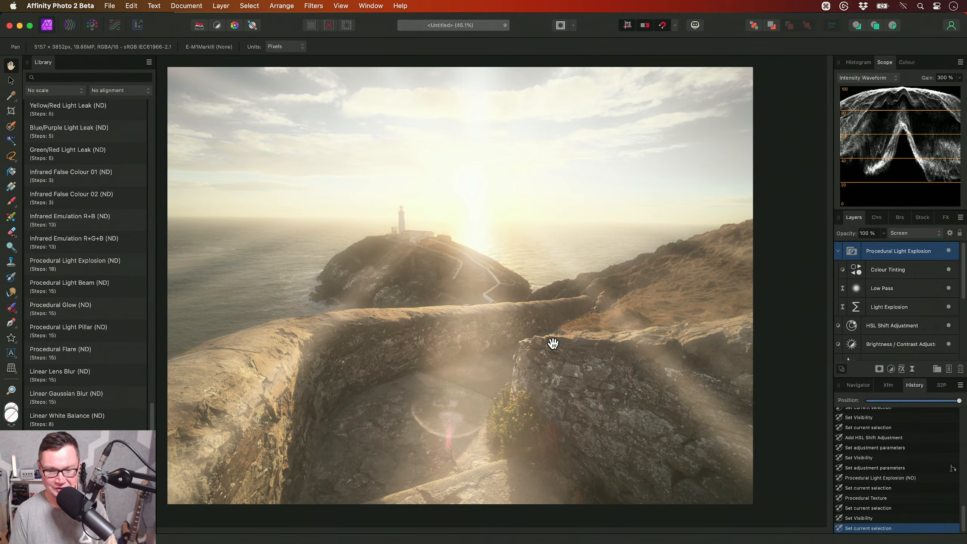
pyautogui.press('4')
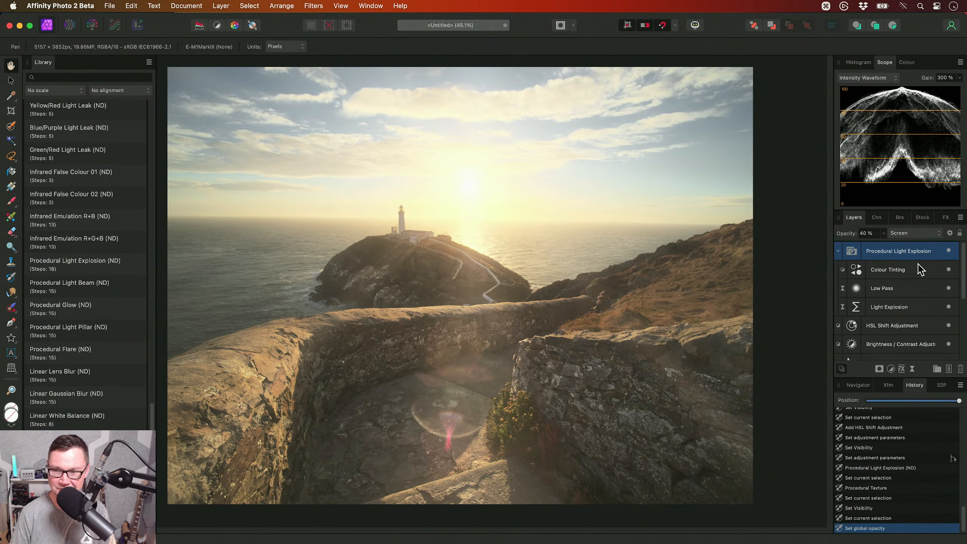
# - Compare the image with the Procedural Light Explosion group hidden and shown
pyautogui.click(948, 250)
pyautogui.moveTo(680, 381); pyautogui.dragTo(673, 362)
pyautogui.scroll(2, 663, 361)
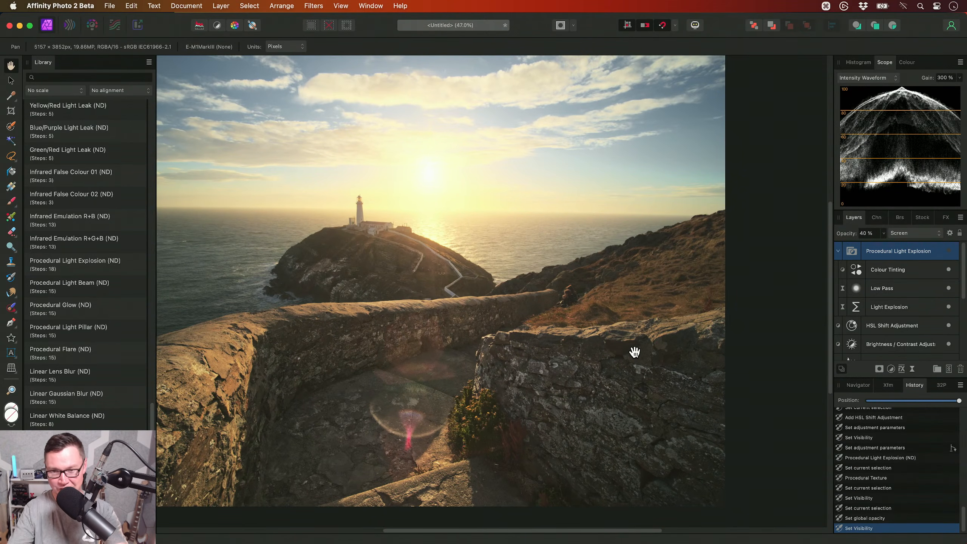
pyautogui.click(949, 250)
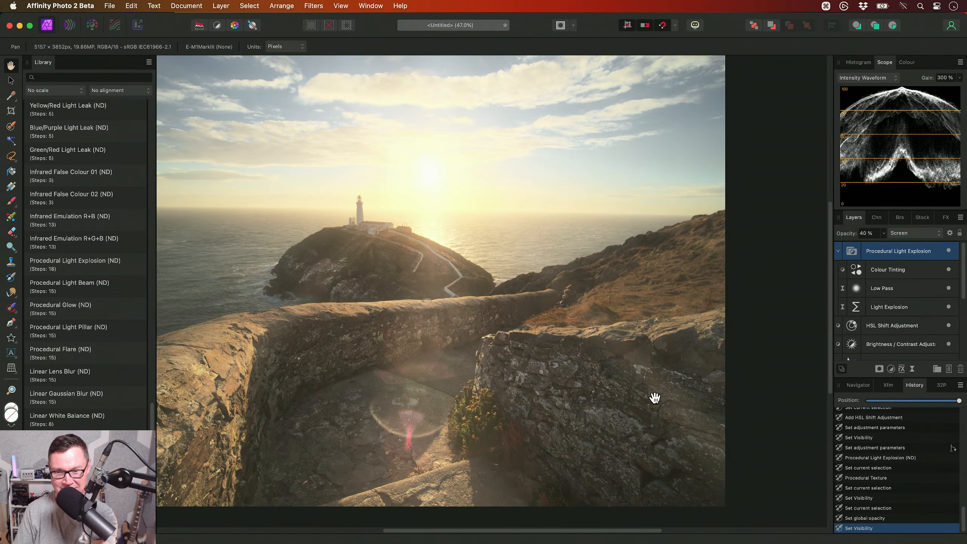
pyautogui.moveTo(464, 437); pyautogui.dragTo(516, 424)
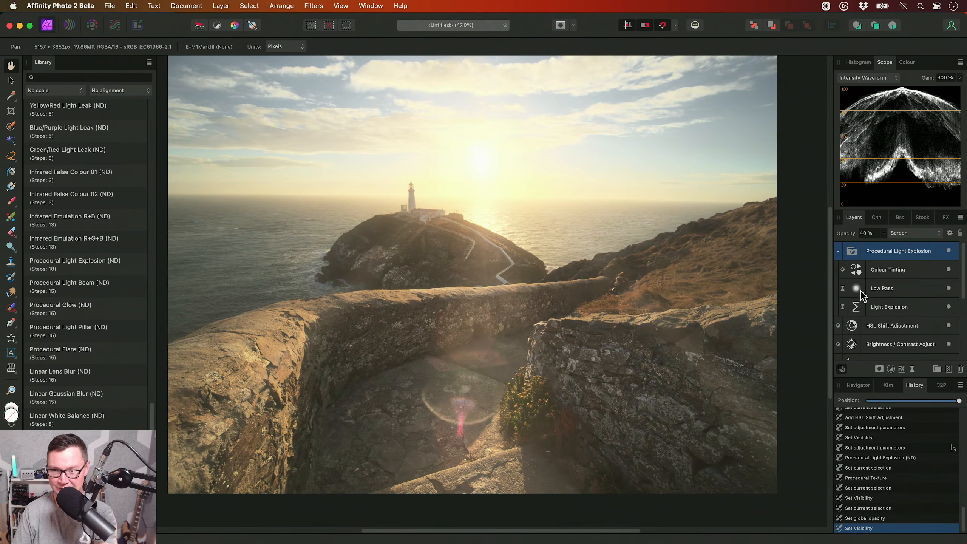
# - Refine the Light Explosion texture's Godray Shape and its origin on the sun, then collapse the Procedural Light Explosion group
pyautogui.doubleClick(855, 307)
pyautogui.moveTo(759, 282); pyautogui.dragTo(861, 33)
pyautogui.moveTo(907, 264); pyautogui.dragTo(936, 309)
pyautogui.moveTo(867, 256); pyautogui.dragTo(907, 257)
pyautogui.moveTo(861, 256)
pyautogui.mouseDown()
pyautogui.moveTo(917, 259)
pyautogui.moveTo(837, 266)
pyautogui.moveTo(922, 255)
pyautogui.moveTo(874, 271)
pyautogui.moveTo(886, 259)
pyautogui.moveTo(905, 258)
pyautogui.moveTo(860, 280)
pyautogui.moveTo(906, 255)
pyautogui.moveTo(873, 270)
pyautogui.mouseUp()
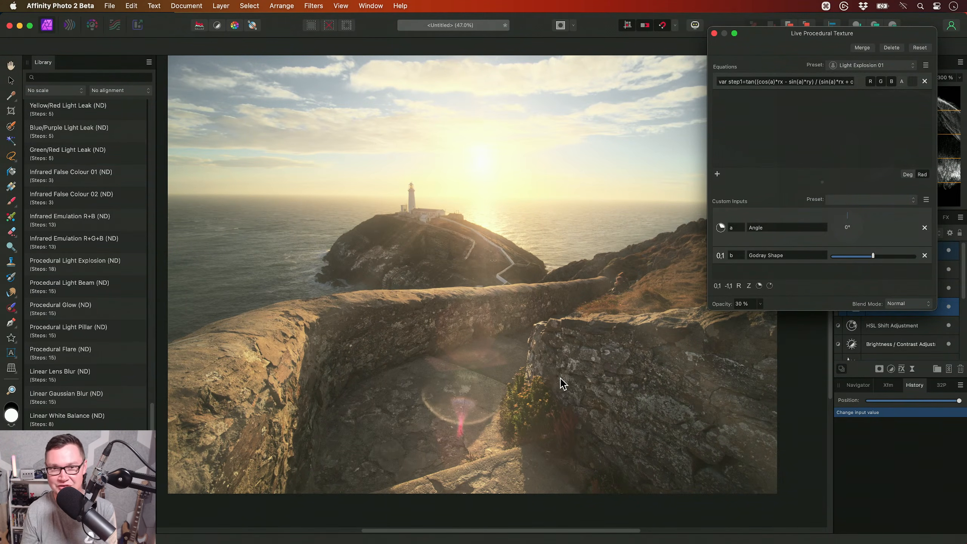
pyautogui.moveTo(485, 170); pyautogui.dragTo(480, 171)
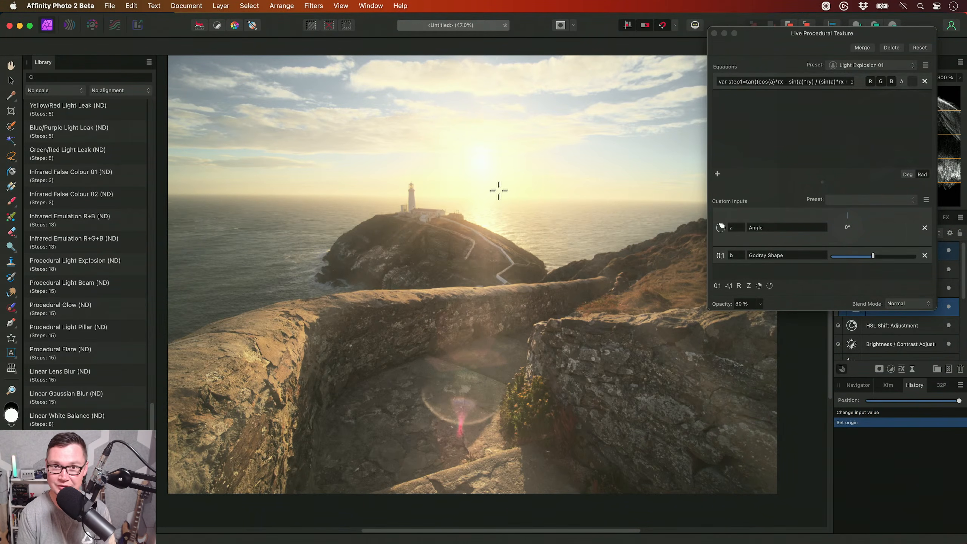
pyautogui.press('Escape')
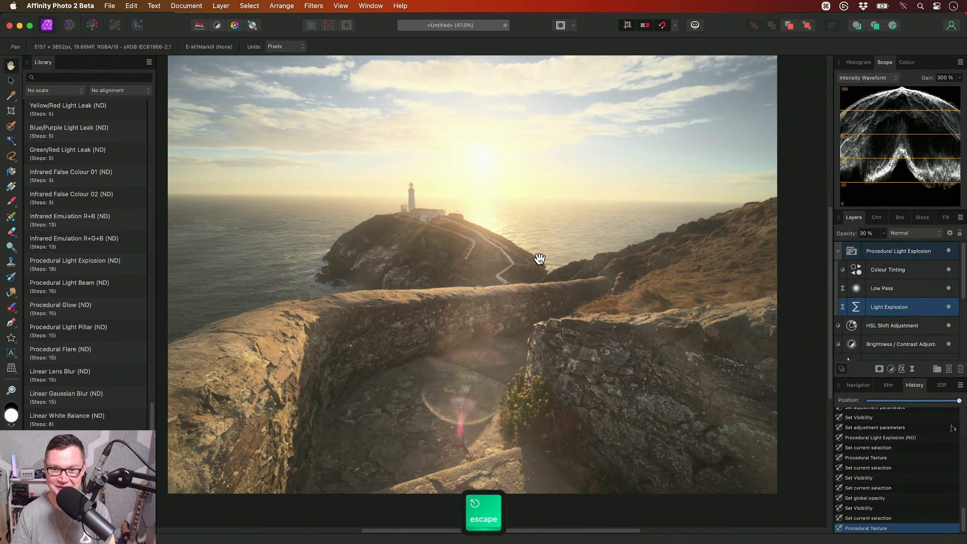
pyautogui.click(907, 256)
pyautogui.click(837, 251)
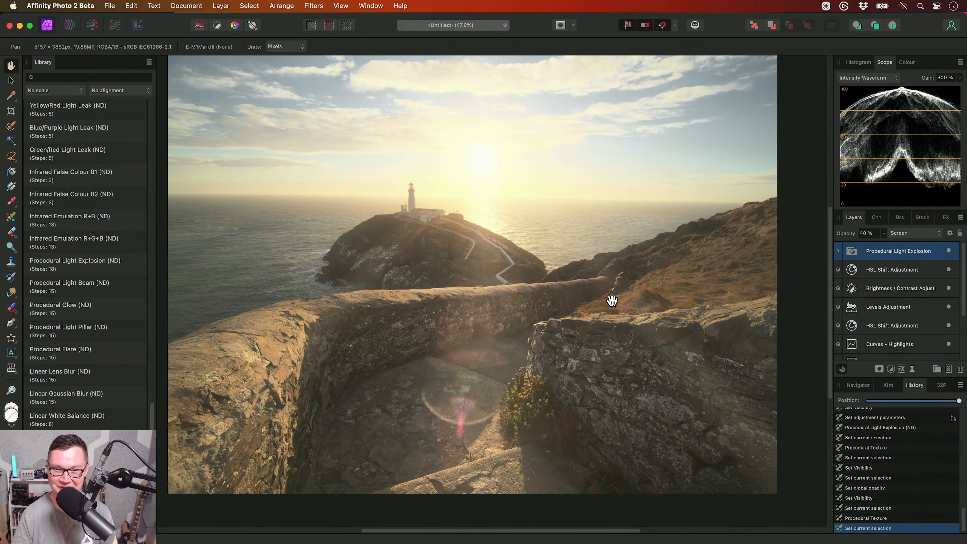
# - Apply the Procedural Glow (ND) macro and place the Glow texture's origin on the sun
pyautogui.moveTo(612, 301); pyautogui.dragTo(654, 324)
pyautogui.scroll(-3, 615, 320)
pyautogui.press('super+0')
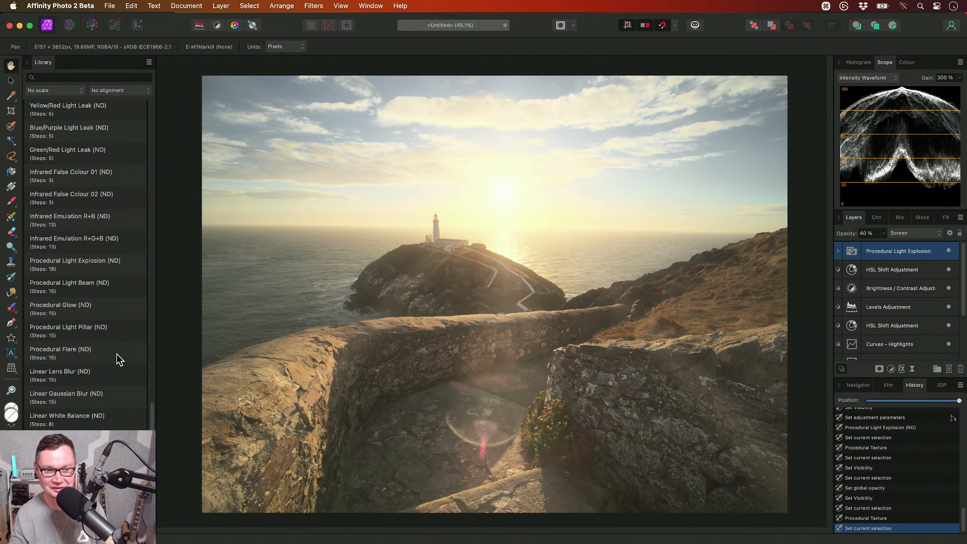
pyautogui.click(96, 315)
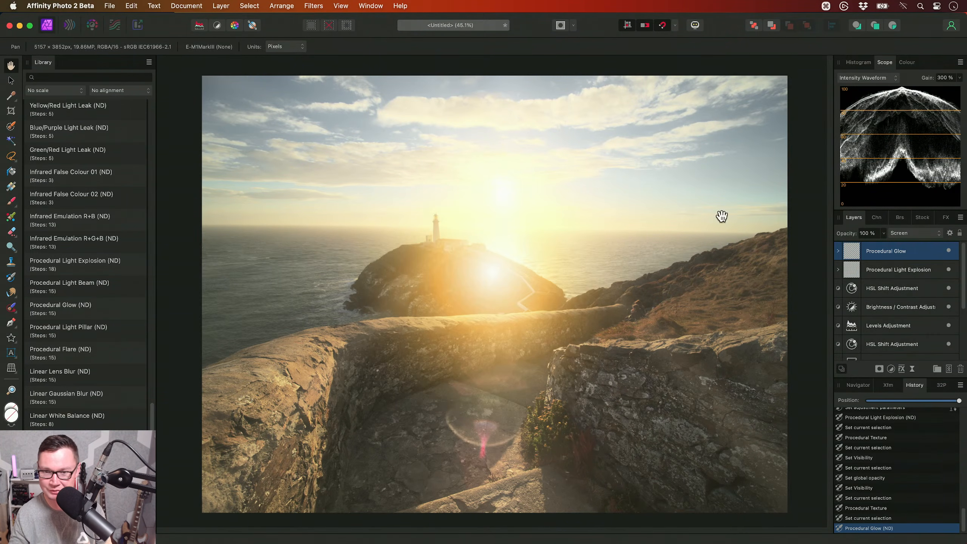
pyautogui.click(838, 251)
pyautogui.doubleClick(856, 307)
pyautogui.moveTo(502, 270); pyautogui.dragTo(520, 183)
pyautogui.moveTo(730, 291); pyautogui.dragTo(713, 187)
pyautogui.moveTo(798, 348); pyautogui.dragTo(796, 378)
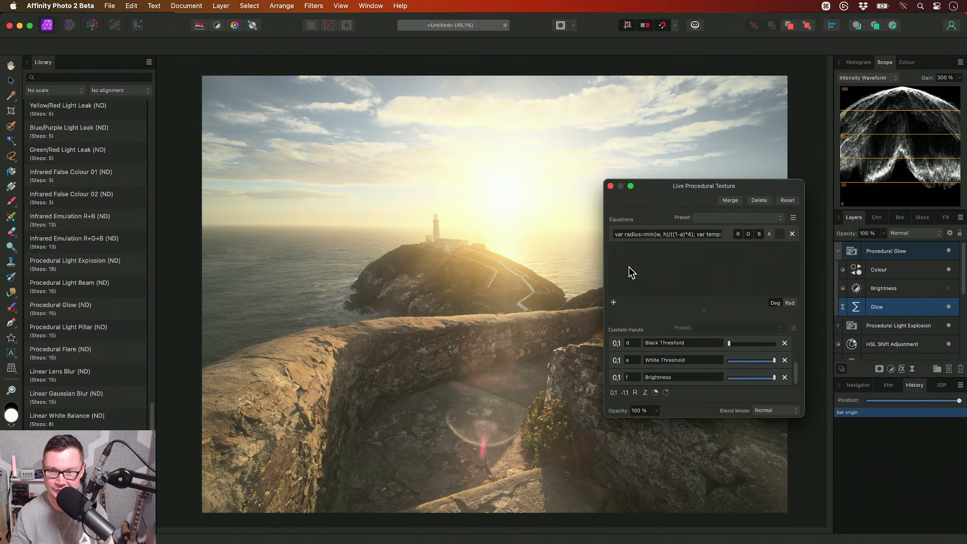
pyautogui.click(609, 186)
# - Reduce the Procedural Glow group's opacity to 25 %
pyautogui.click(926, 271)
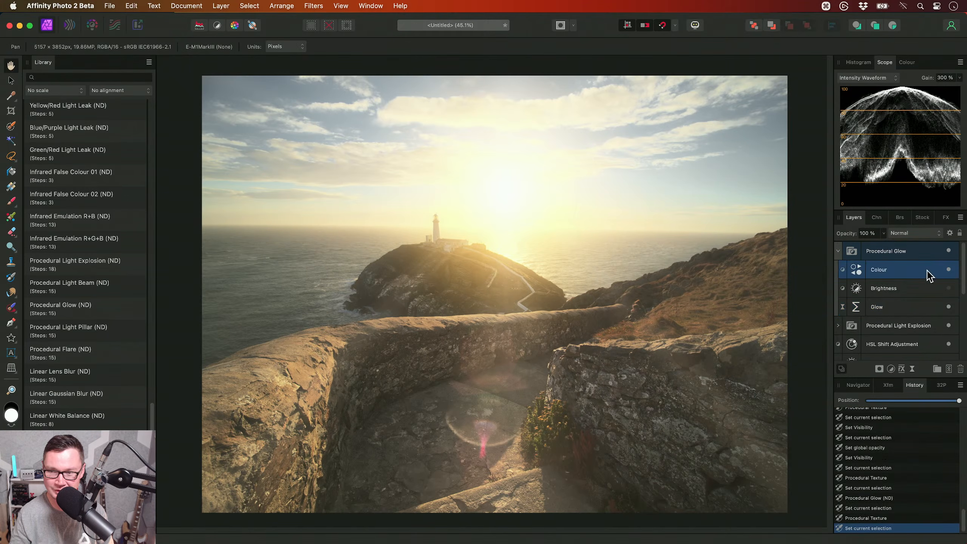
pyautogui.click(895, 292)
pyautogui.click(877, 253)
pyautogui.moveTo(884, 233); pyautogui.dragTo(810, 244)
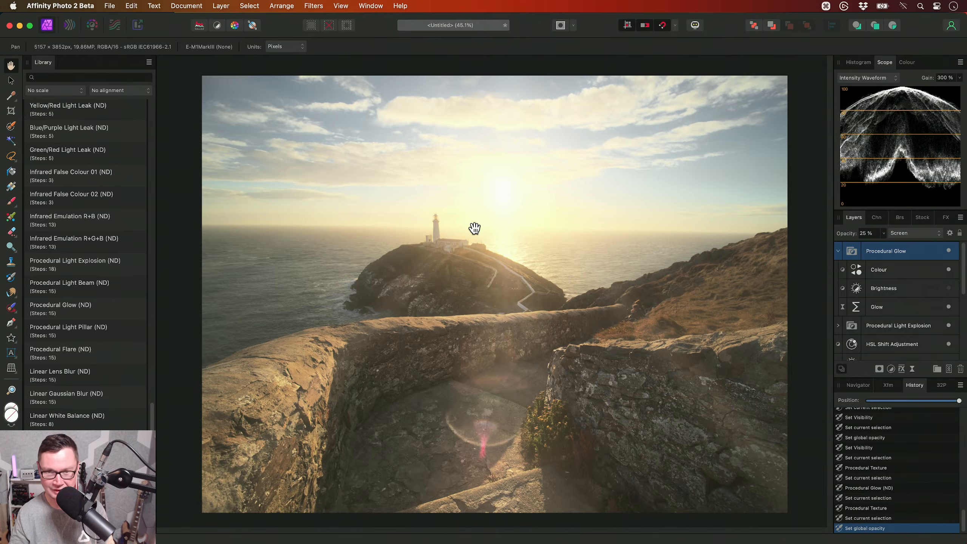
# - Compare the lighthouse area up close with the Procedural Glow group hidden and shown
pyautogui.keyDown('alt'); pyautogui.scroll(10, 475, 226); pyautogui.keyUp('alt')
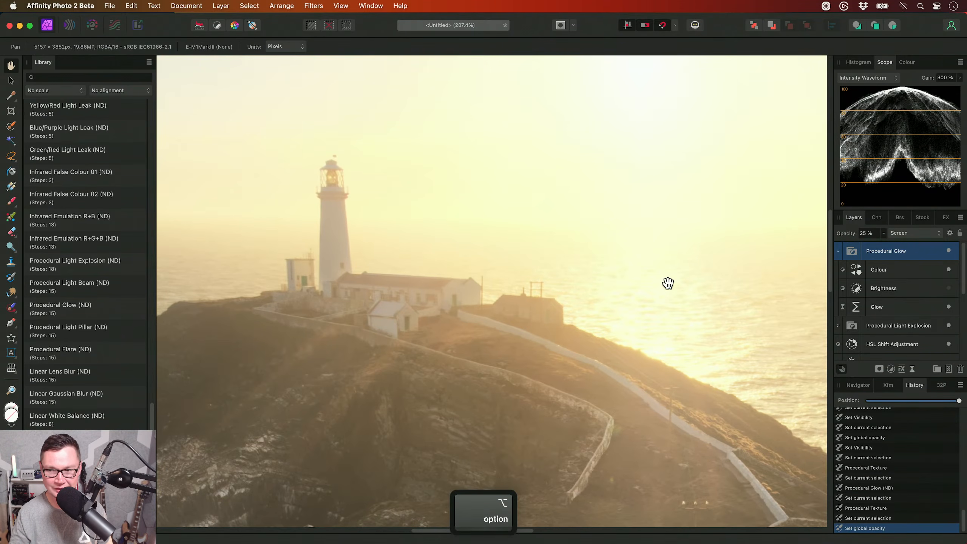
pyautogui.click(948, 250)
pyautogui.moveTo(530, 311); pyautogui.dragTo(467, 288)
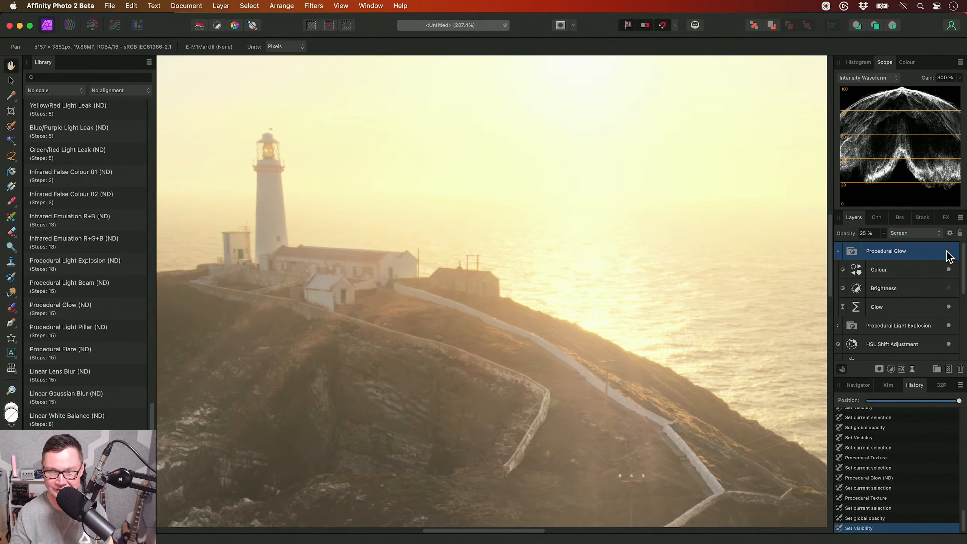
pyautogui.click(948, 251)
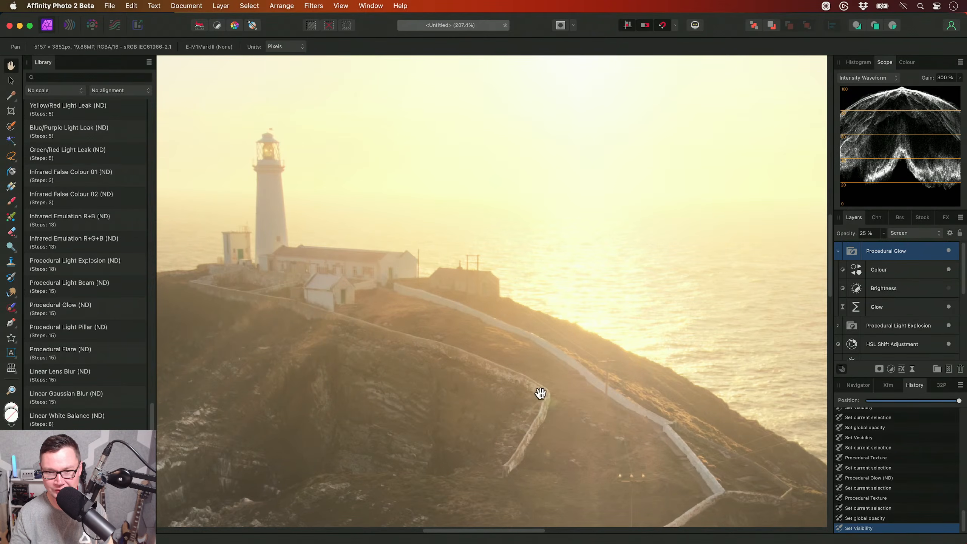
pyautogui.scroll(-10, 615, 371)
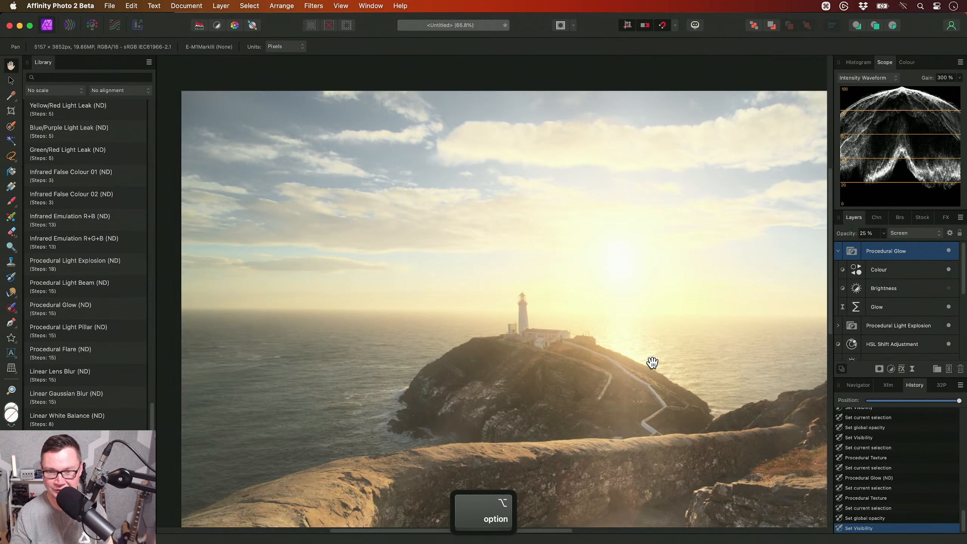
pyautogui.press('super+0')
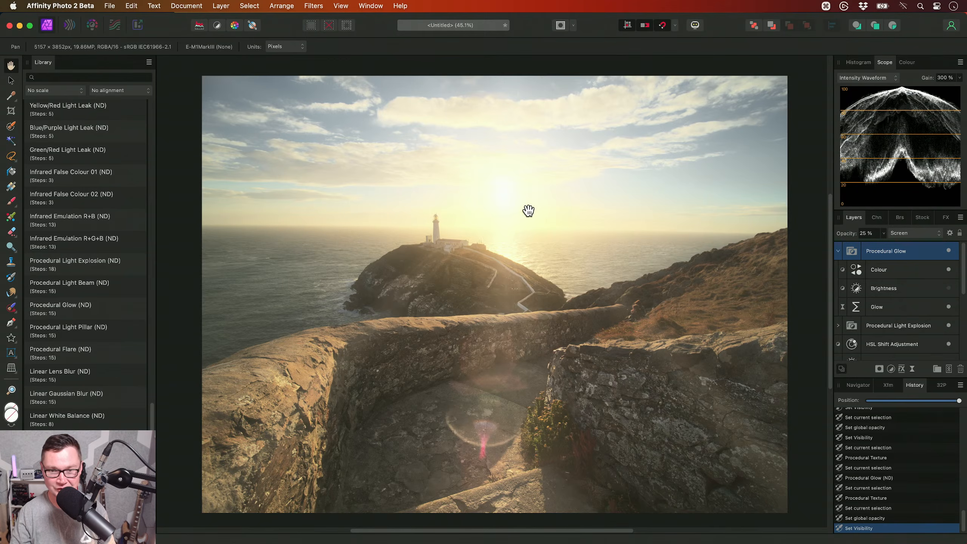
# - Collapse the open macro category, hide the Library panel and fit the image in the view
pyautogui.scroll(15, 97, 259)
pyautogui.moveTo(152, 343); pyautogui.dragTo(145, 145)
pyautogui.click(102, 272)
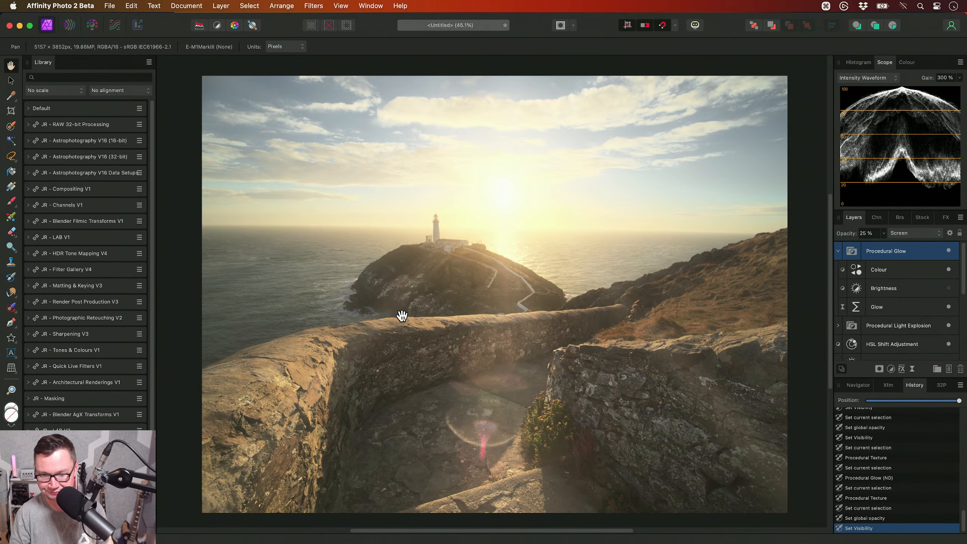
pyautogui.hotkey('ctrl', 'shift', 'l')
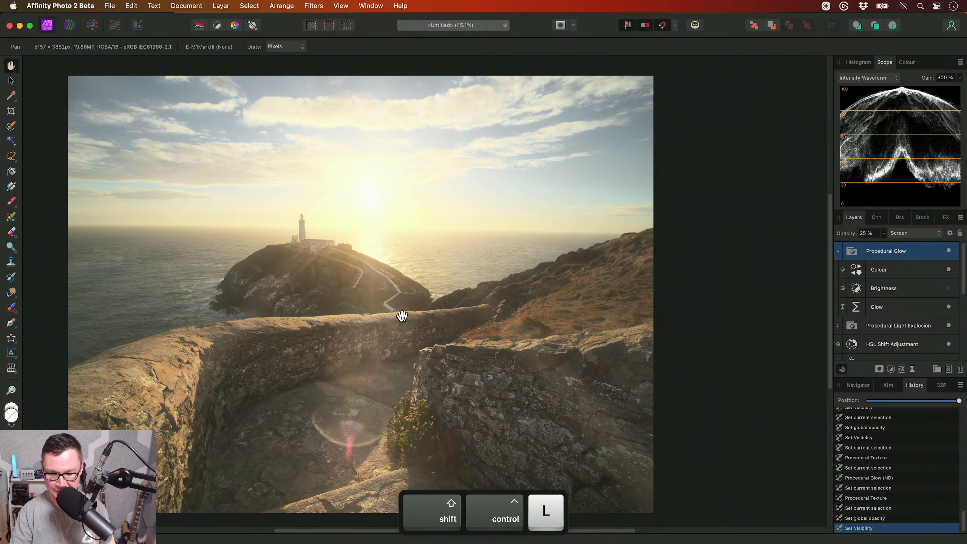
pyautogui.press('super+0')
# - Add a Curves adjustment with the shadows pulled down and further points in the midtones and highlights to restore contrast
pyautogui.press('super+m')
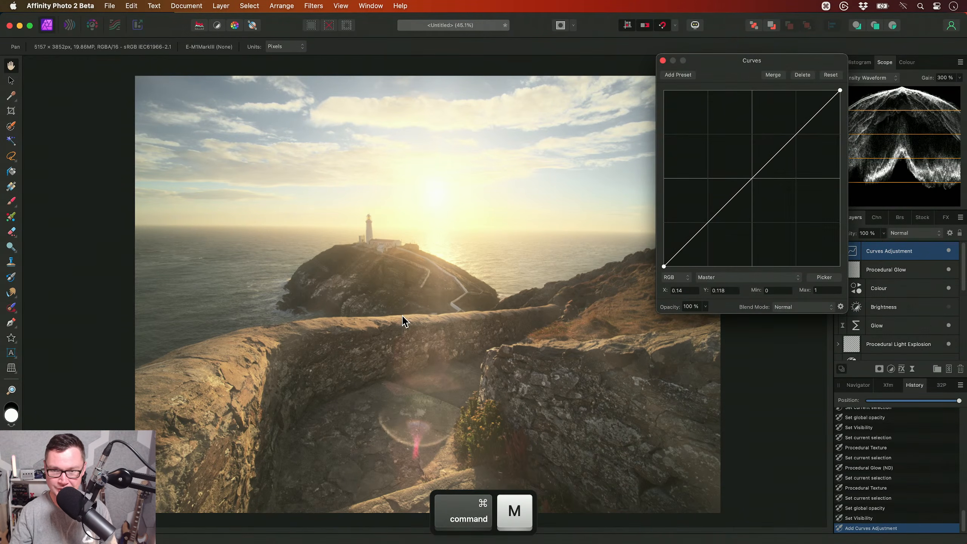
pyautogui.click(688, 243)
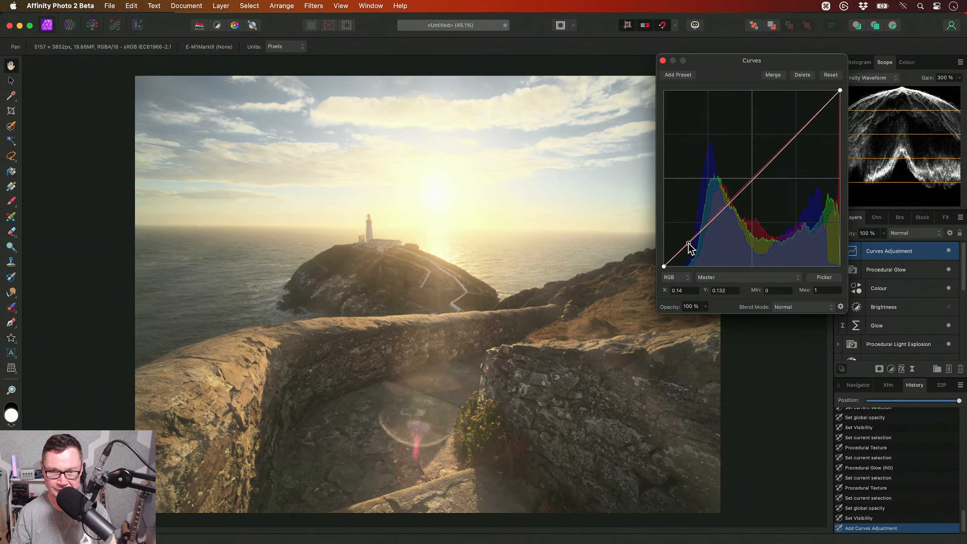
pyautogui.moveTo(687, 243); pyautogui.dragTo(688, 248)
pyautogui.click(731, 209)
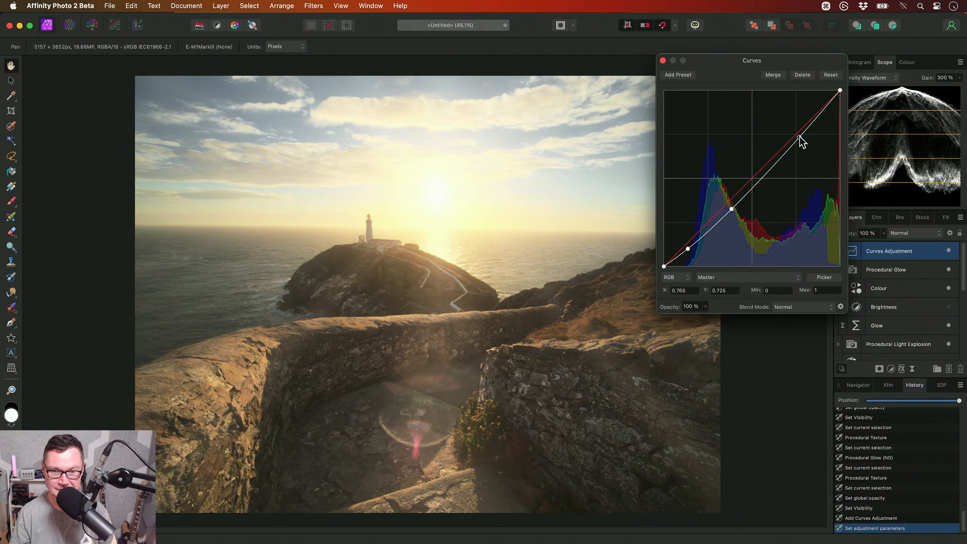
pyautogui.moveTo(795, 140); pyautogui.dragTo(794, 135)
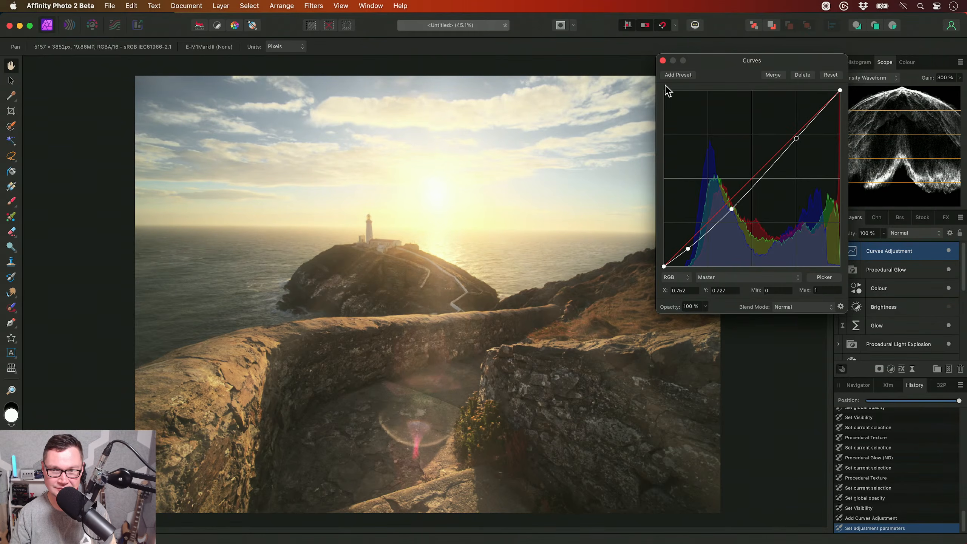
pyautogui.click(662, 60)
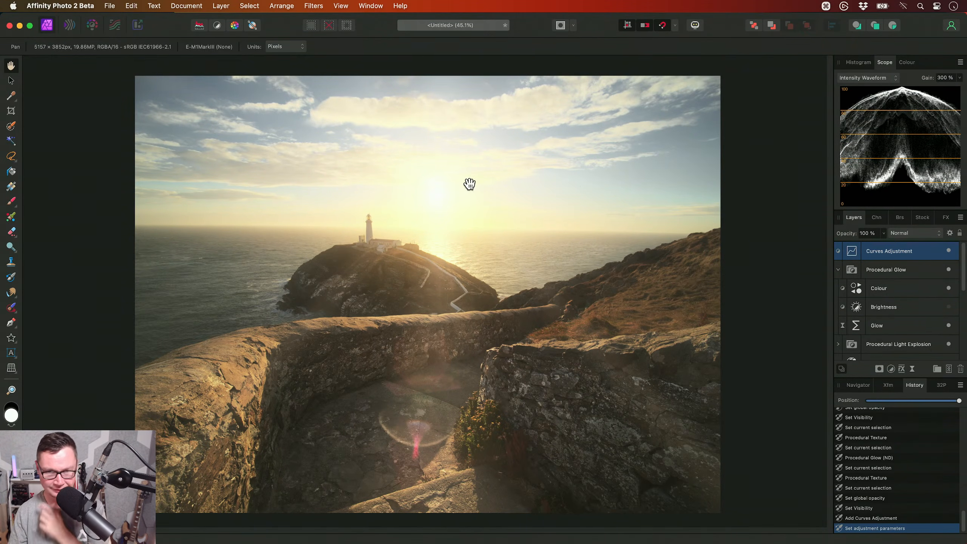
# - Apply the Bandpass Sharpening (Micro) macro from the JR - Sharpening V3 category
pyautogui.hotkey('ctrl', 'shift', 'l')
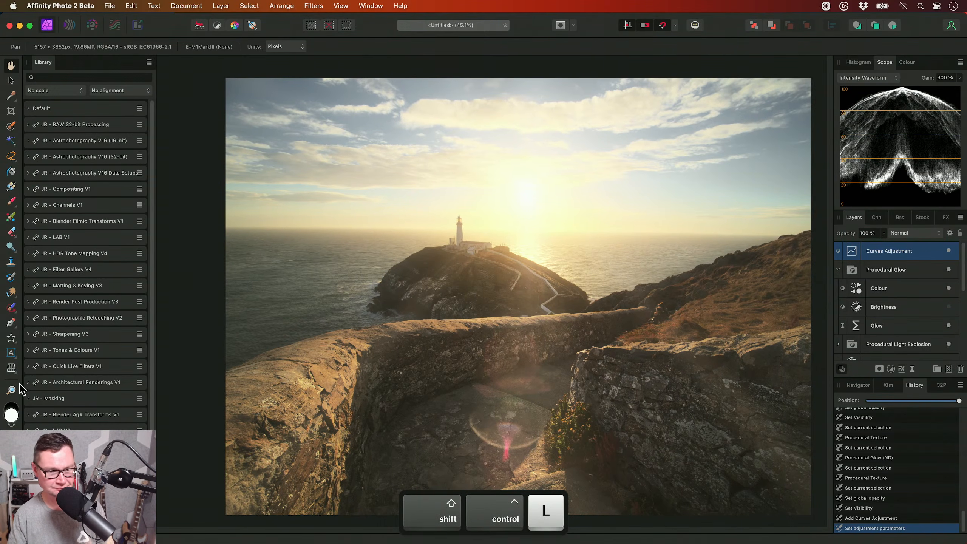
pyautogui.click(84, 334)
pyautogui.click(97, 350)
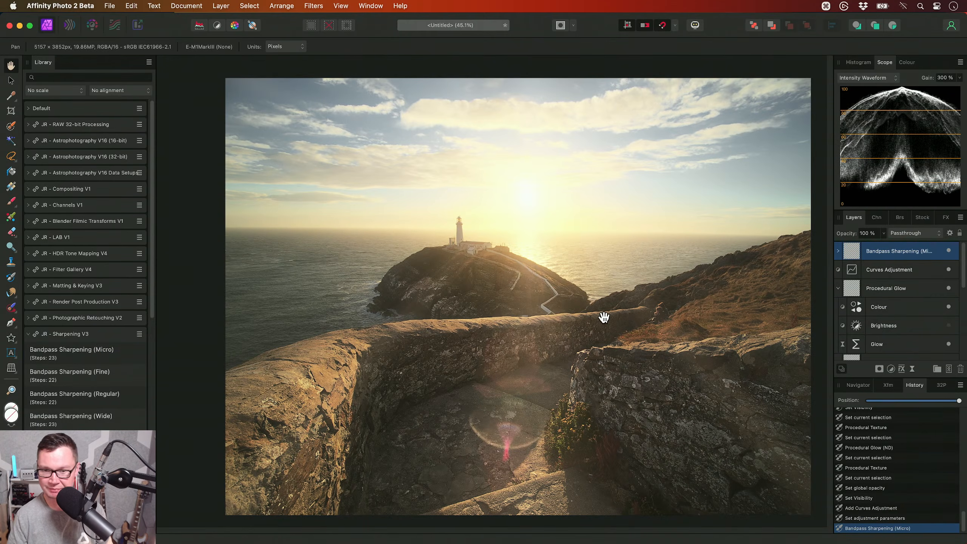
# - Reduce the Bandpass Sharpening group's opacity to 50 % and compare the lighthouse area with the group hidden and shown
pyautogui.press('super+1')
pyautogui.moveTo(547, 301); pyautogui.dragTo(587, 329)
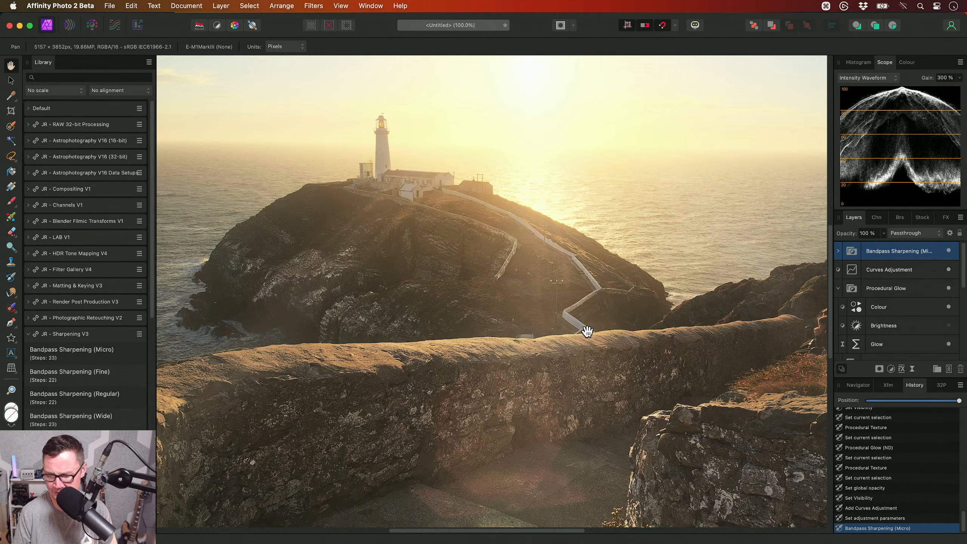
pyautogui.press('5')
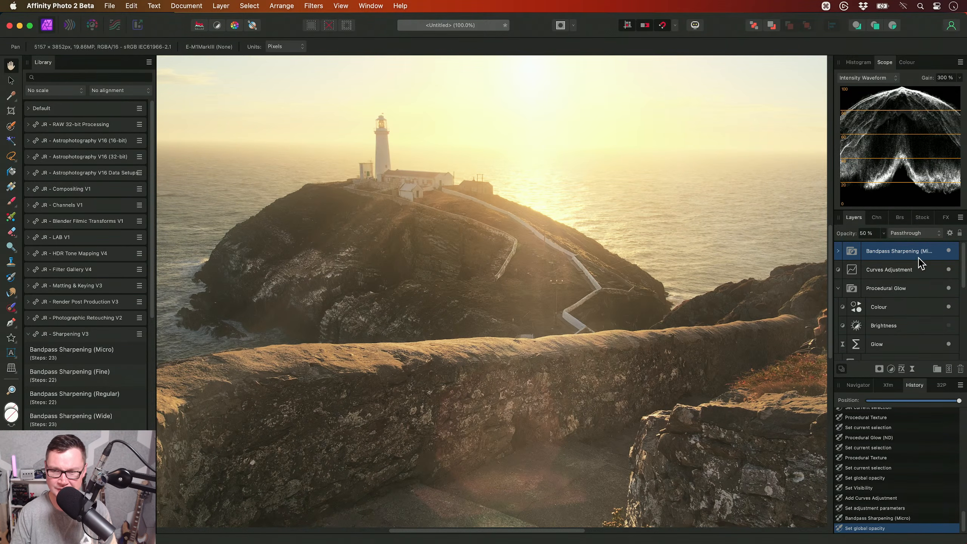
pyautogui.click(948, 251)
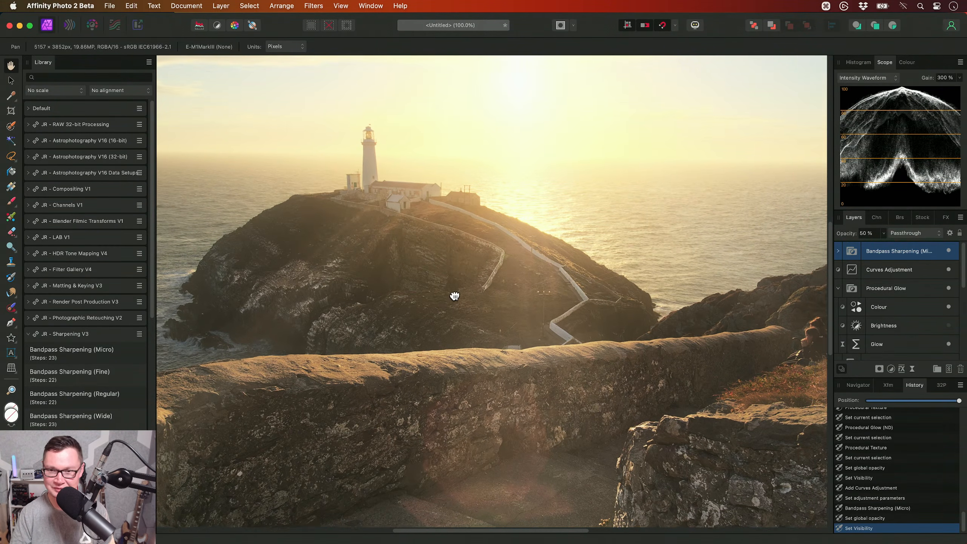
pyautogui.press('super+0')
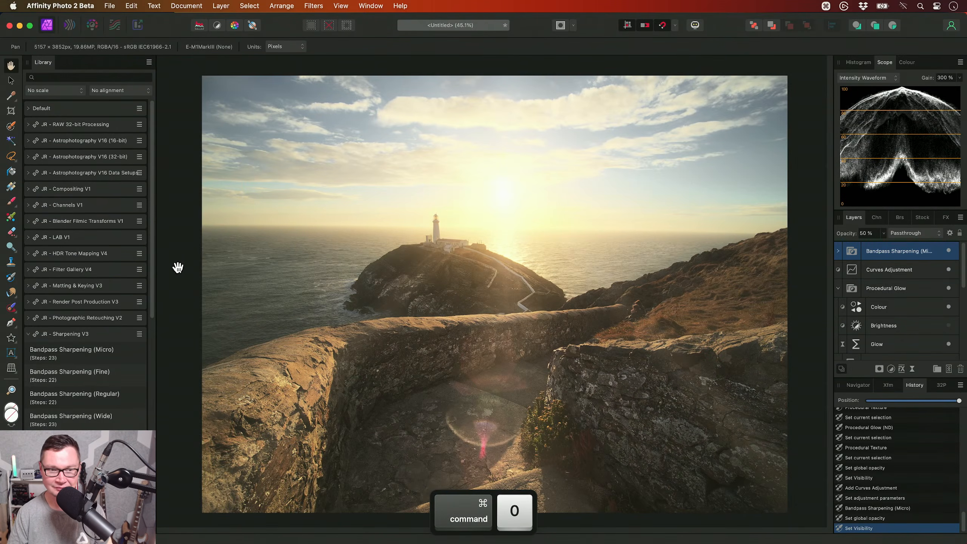
# - Collapse the sharpening macro category, hide the macro library and fit the image in the view
pyautogui.click(105, 330)
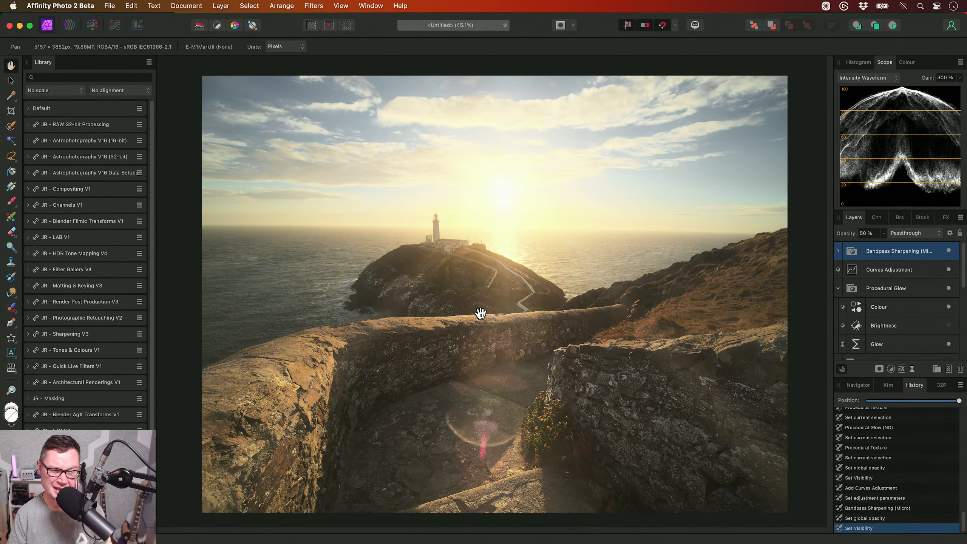
pyautogui.hotkey('ctrl', 'shift', 'l')
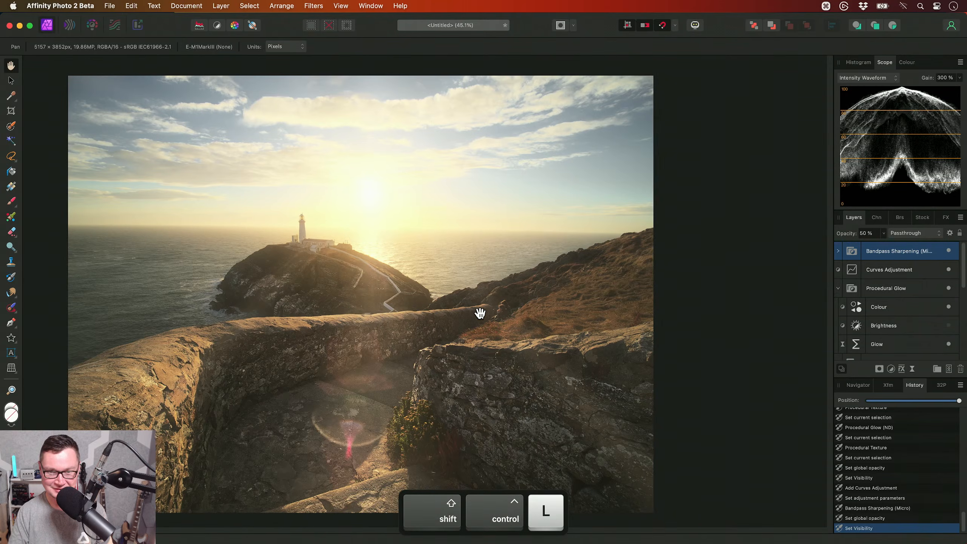
pyautogui.press('super+0')
# - Add a Brightness / Contrast adjustment above the Bandpass Sharpening group to strengthen the image's contrast
pyautogui.hotkey('alt', 'b')
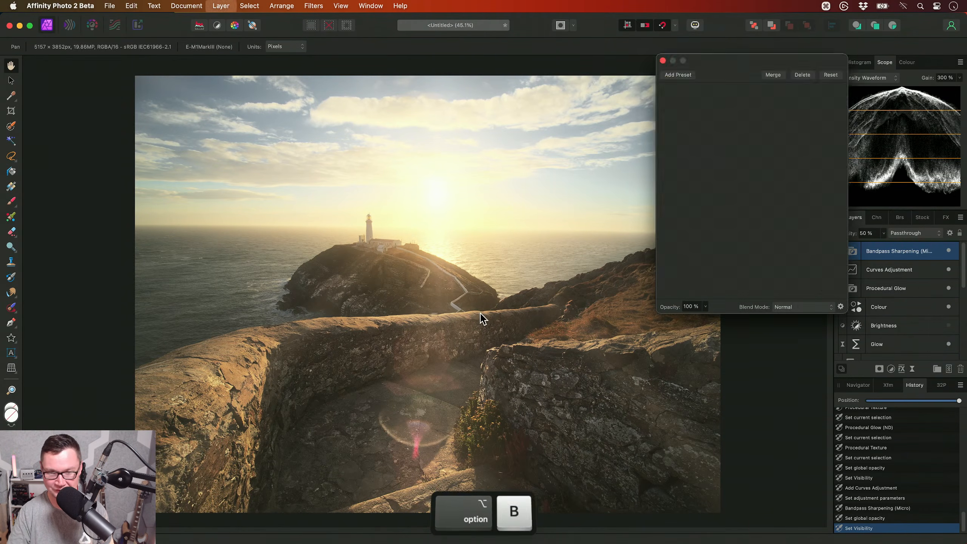
pyautogui.moveTo(738, 281); pyautogui.dragTo(741, 257)
pyautogui.click(663, 217)
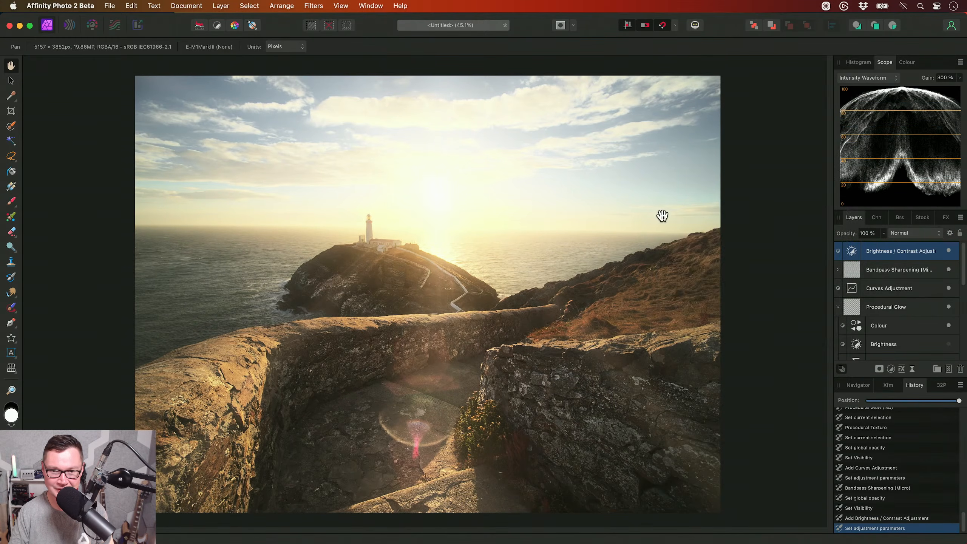
pyautogui.scroll(-1, 500, 274)
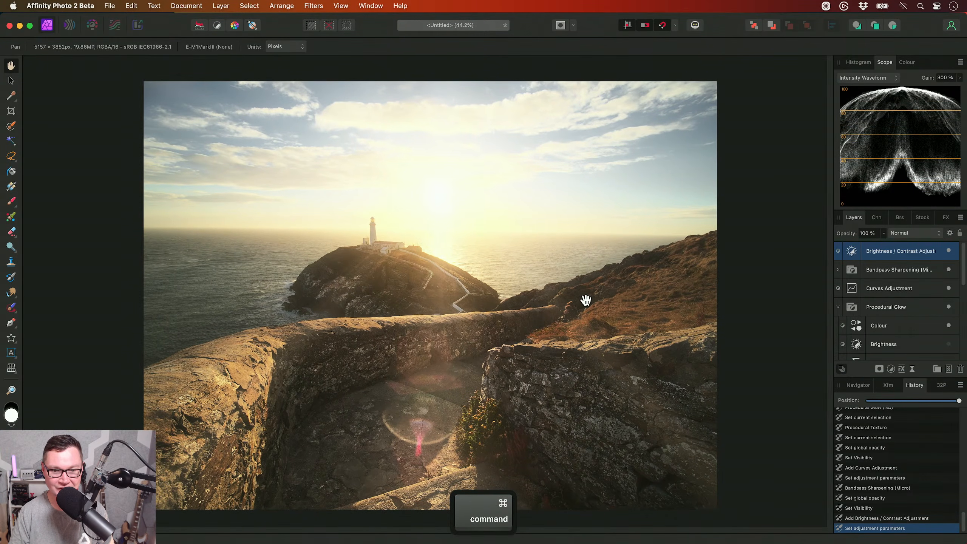
# - Save the document as "HDR South Stack" in the Documents folder
pyautogui.press('super+s')
pyautogui.write('HDR South st')
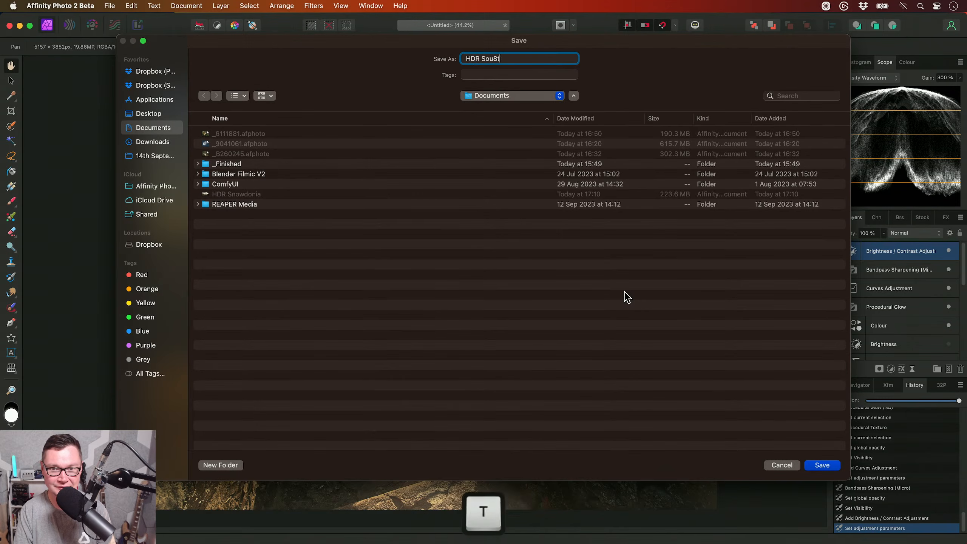
pyautogui.write('a')
pyautogui.press('BackSpace')
pyautogui.press('BackSpace')
pyautogui.press('BackSpace')
pyautogui.write('Stack')
pyautogui.press('Return')
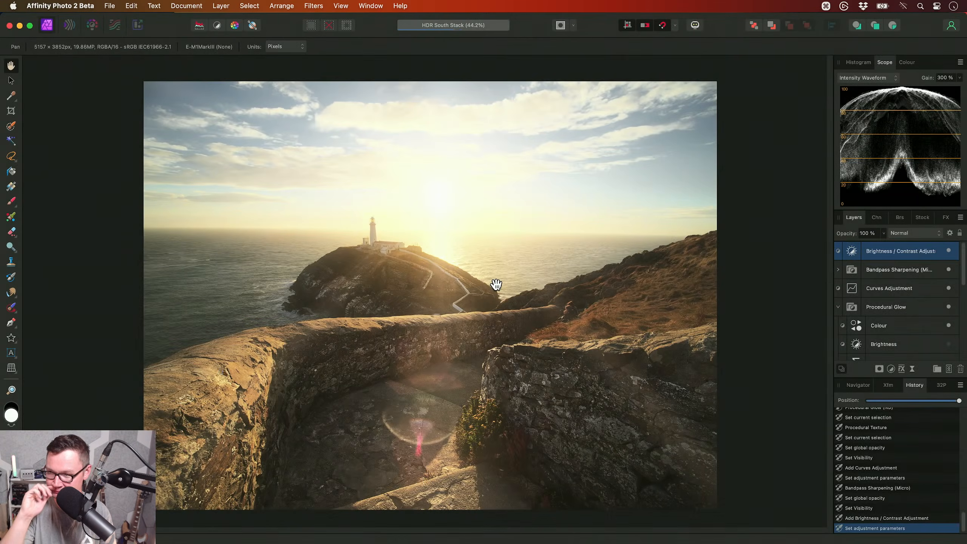
# - Close the document, switch to Finder and open _2260079.ORF from the Bluetit folder in Affinity Photo 2 Beta
pyautogui.press('super+w')
pyautogui.press('super+Tab')
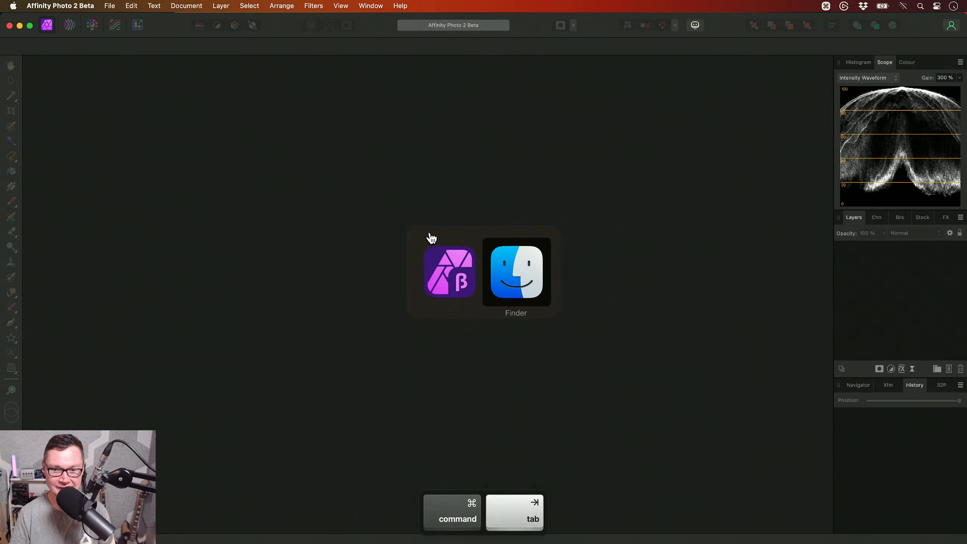
pyautogui.press('Down')
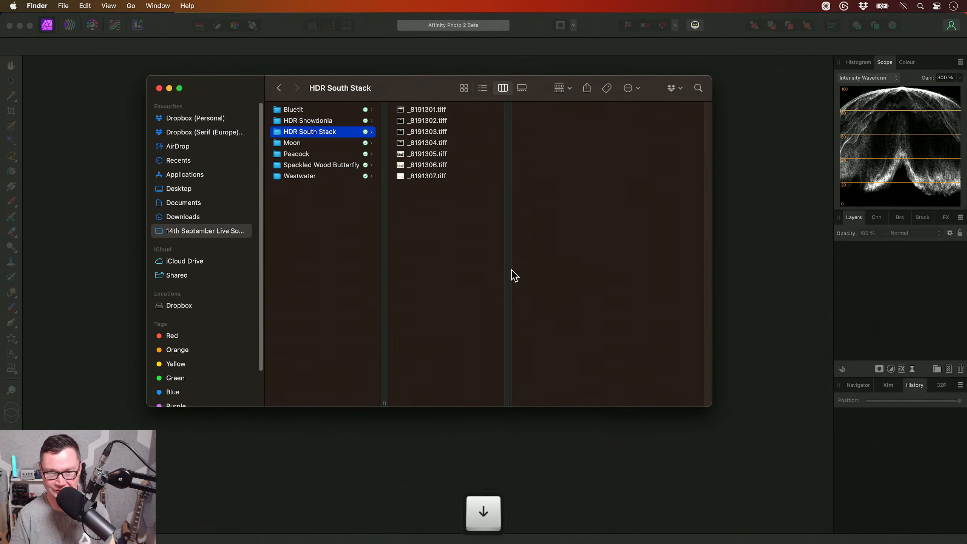
pyautogui.press('Up')
pyautogui.press('Up')
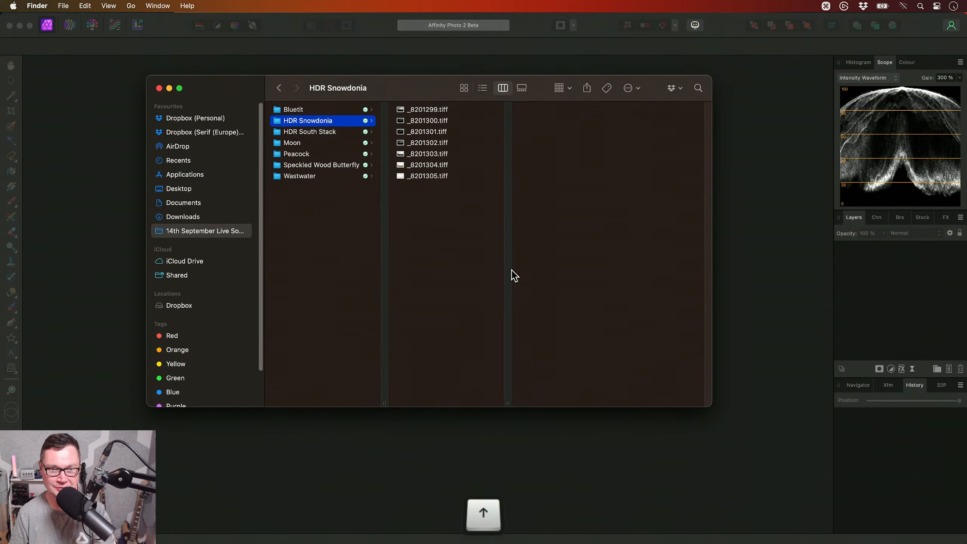
pyautogui.click(432, 109)
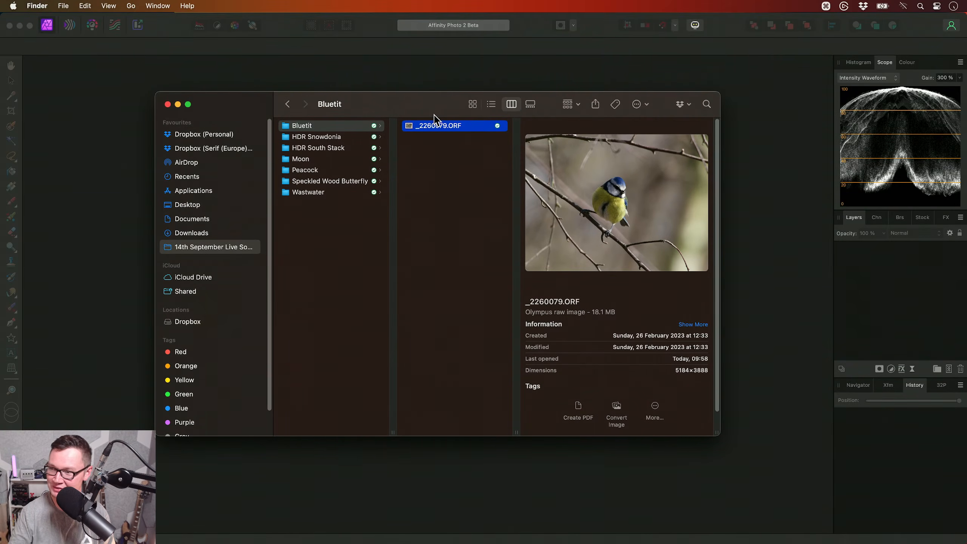
pyautogui.moveTo(448, 132); pyautogui.dragTo(473, 246)
pyautogui.press('super+Tab')
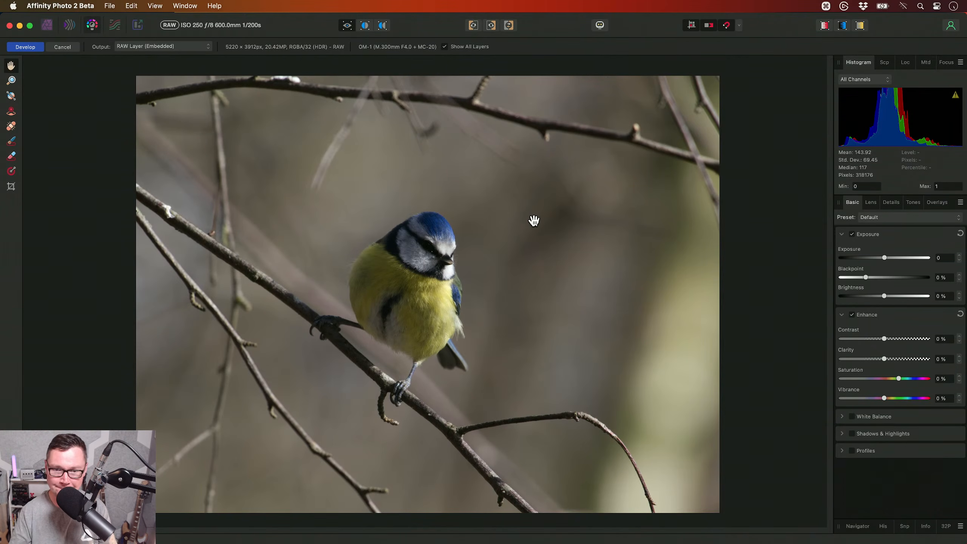
# - Develop the blue tit RAW image with Blackpoint at -5 % and Highlights at -81 %
pyautogui.moveTo(863, 278); pyautogui.dragTo(853, 283)
pyautogui.scroll(5, 424, 245)
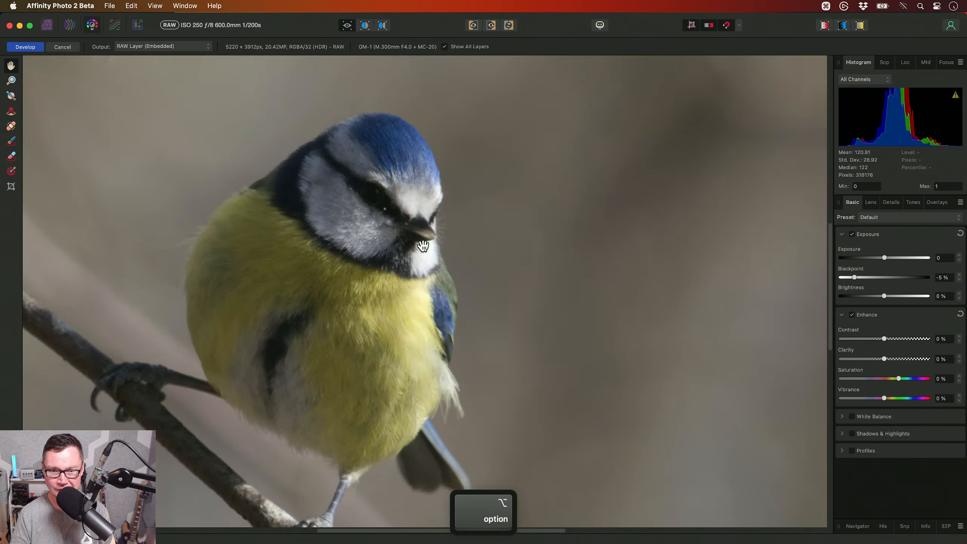
pyautogui.scroll(3, 423, 246)
pyautogui.click(867, 434)
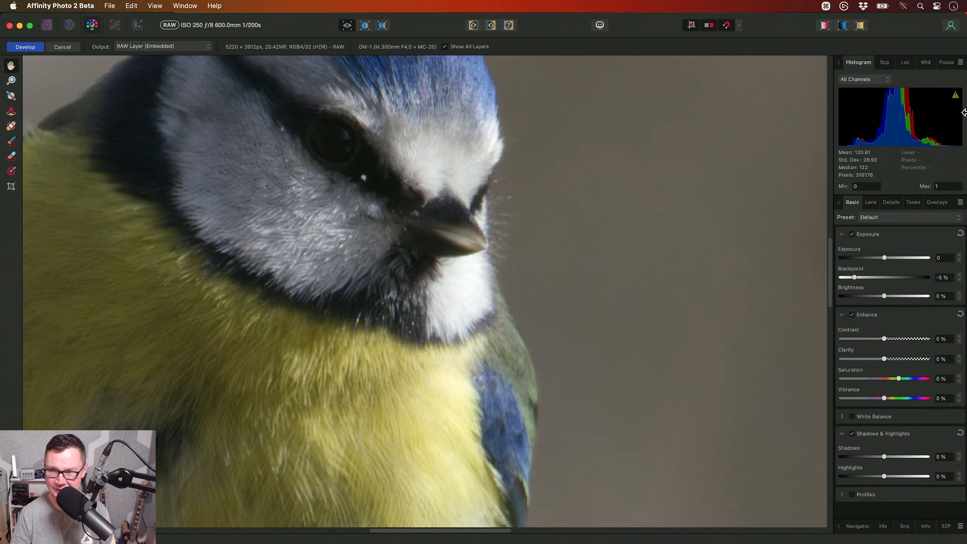
pyautogui.moveTo(885, 481); pyautogui.dragTo(852, 479)
pyautogui.scroll(5, 448, 287)
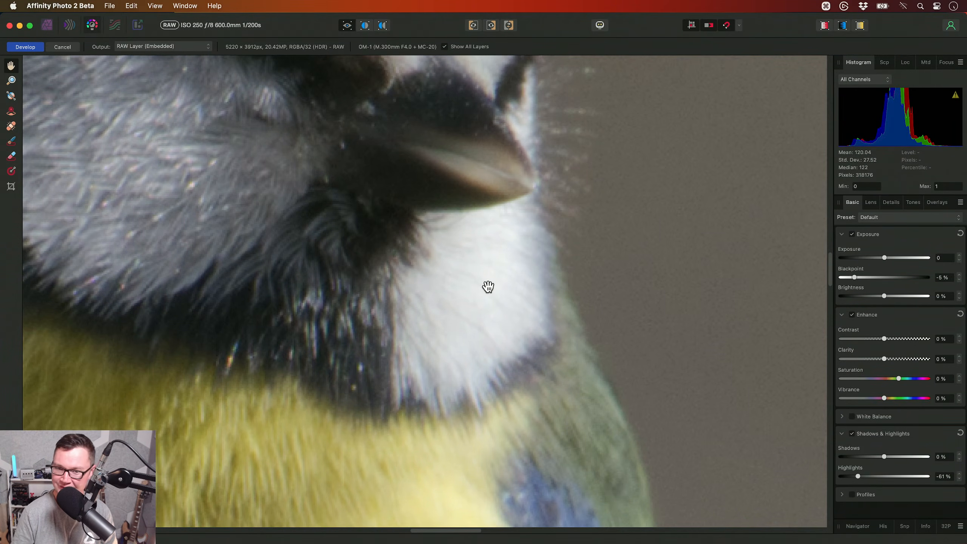
pyautogui.press('super+0')
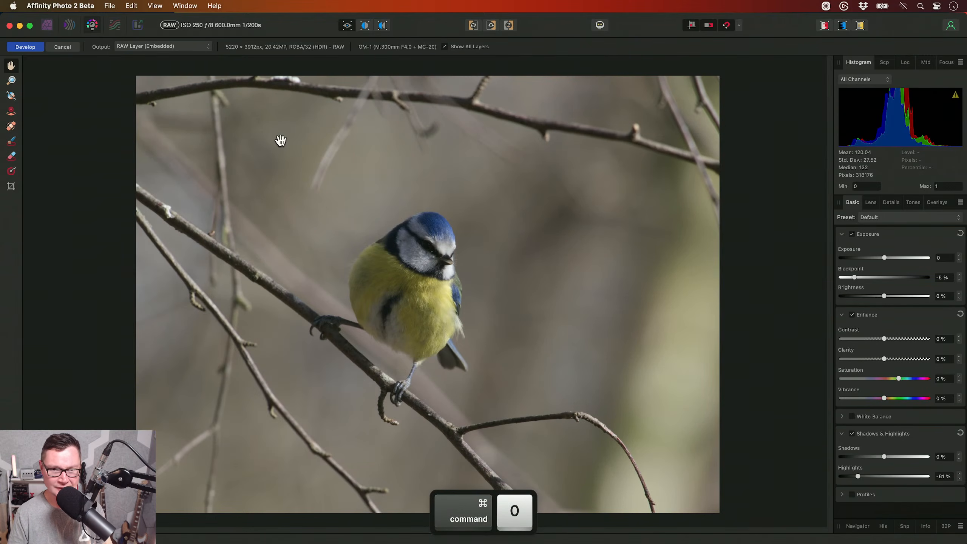
pyautogui.click(41, 47)
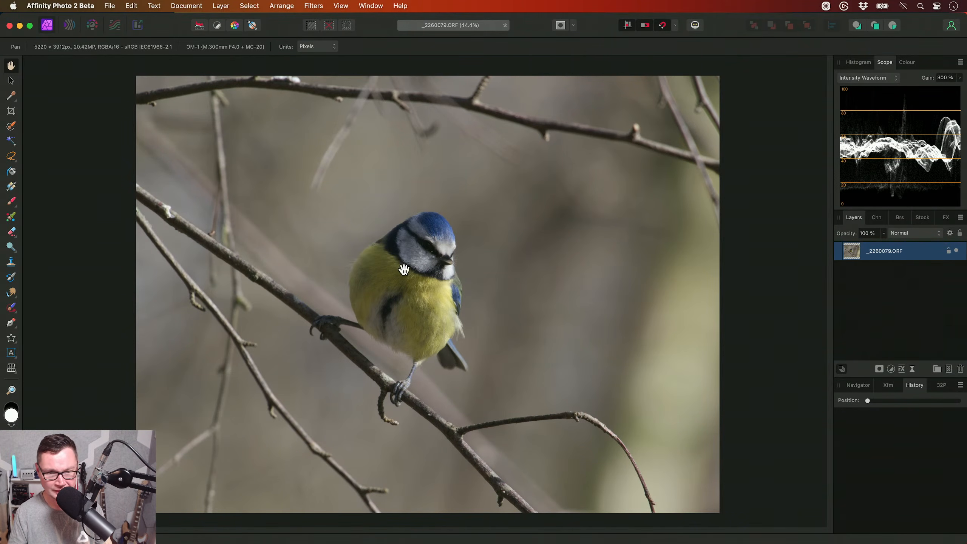
# - Add an empty pixel layer and set the Inpainting Brush to sample Current Layer & Below
pyautogui.keyDown('alt'); pyautogui.scroll(10, 414, 263); pyautogui.keyUp('alt')
pyautogui.keyDown('alt'); pyautogui.scroll(4, 451, 276); pyautogui.keyUp('alt')
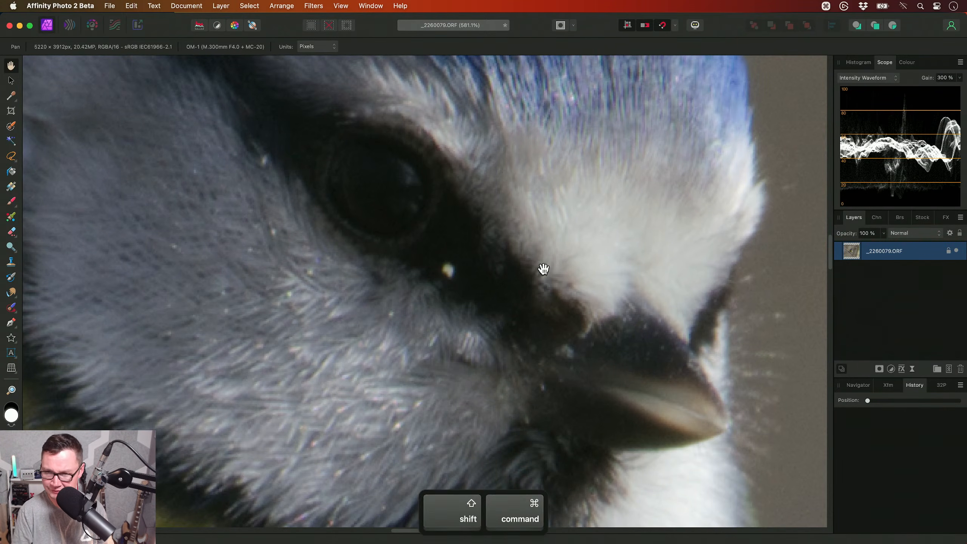
pyautogui.press('super+shift+n')
pyautogui.moveTo(11, 307); pyautogui.dragTo(87, 352)
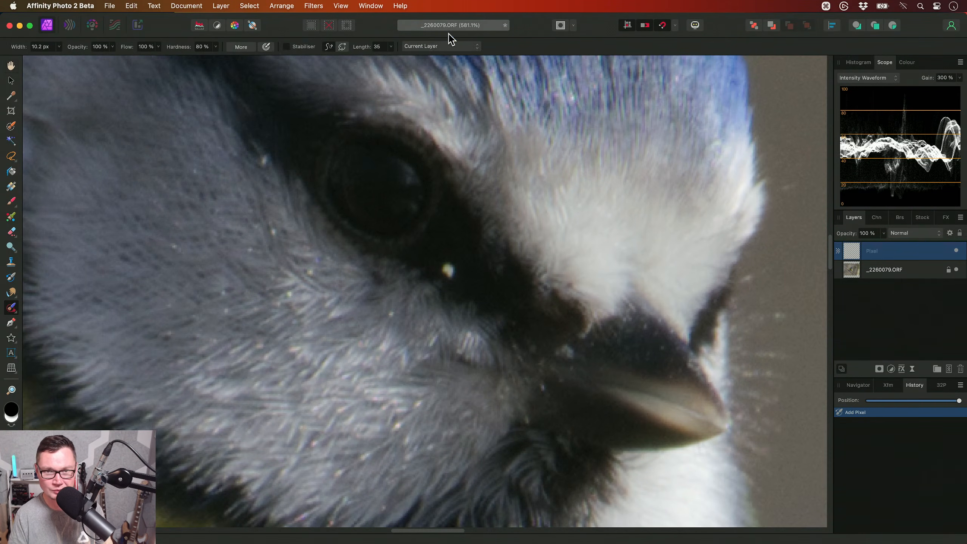
pyautogui.click(449, 46)
pyautogui.click(447, 57)
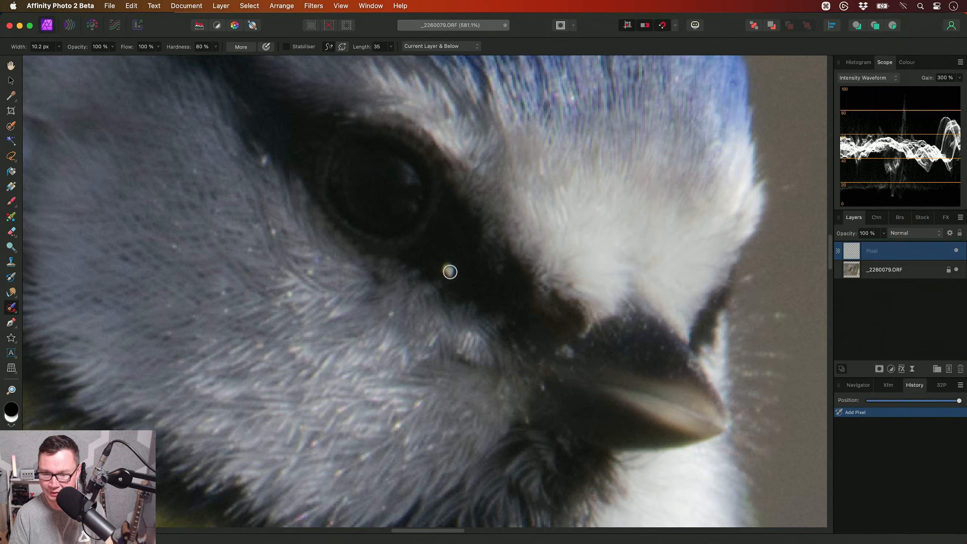
# - Inpaint the bright speck below the bird's eye and the small one behind it with a 15.4 px brush
pyautogui.press(']')
pyautogui.click(447, 270)
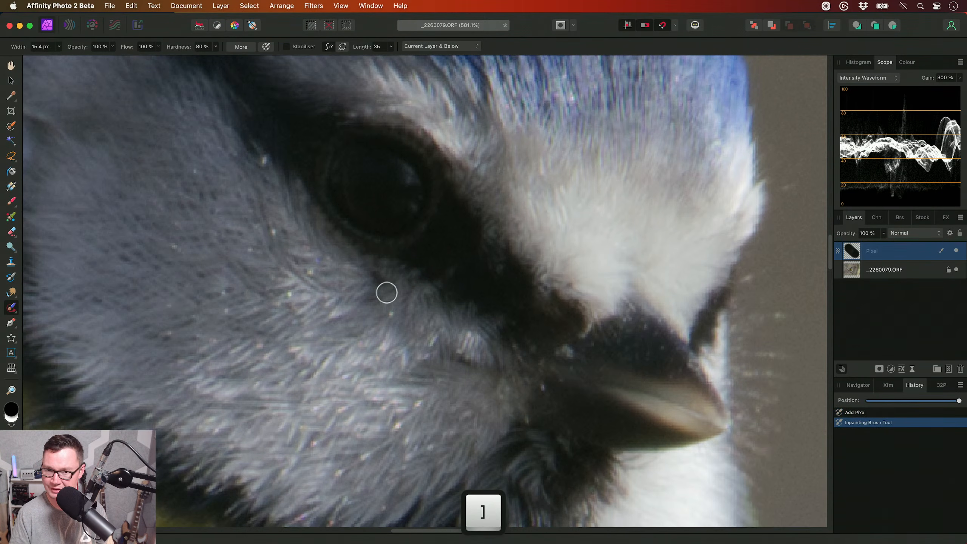
pyautogui.click(445, 270)
pyautogui.moveTo(284, 176); pyautogui.dragTo(390, 213)
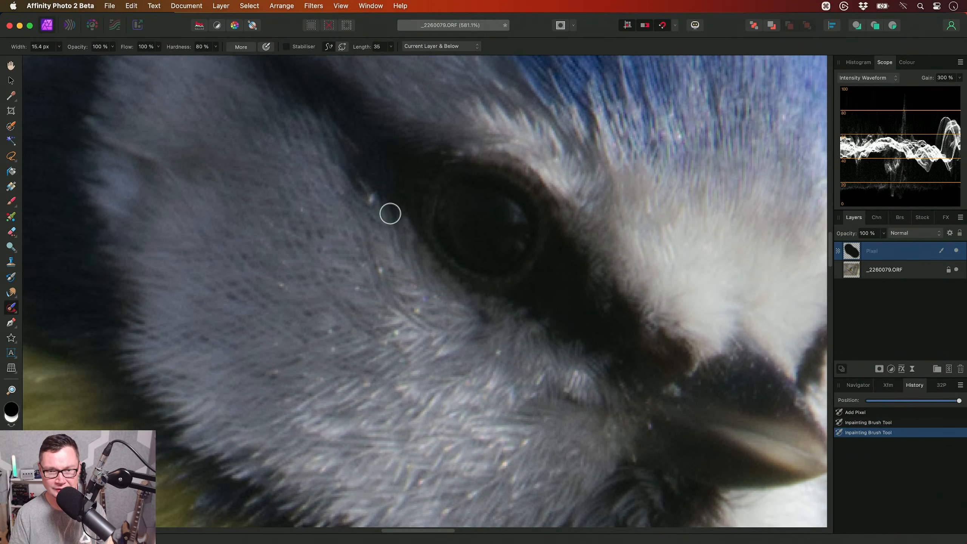
pyautogui.click(371, 197)
# - Inpaint the pale speck at the base of the beak with a 9.5 px brush
pyautogui.scroll(-5, 384, 268)
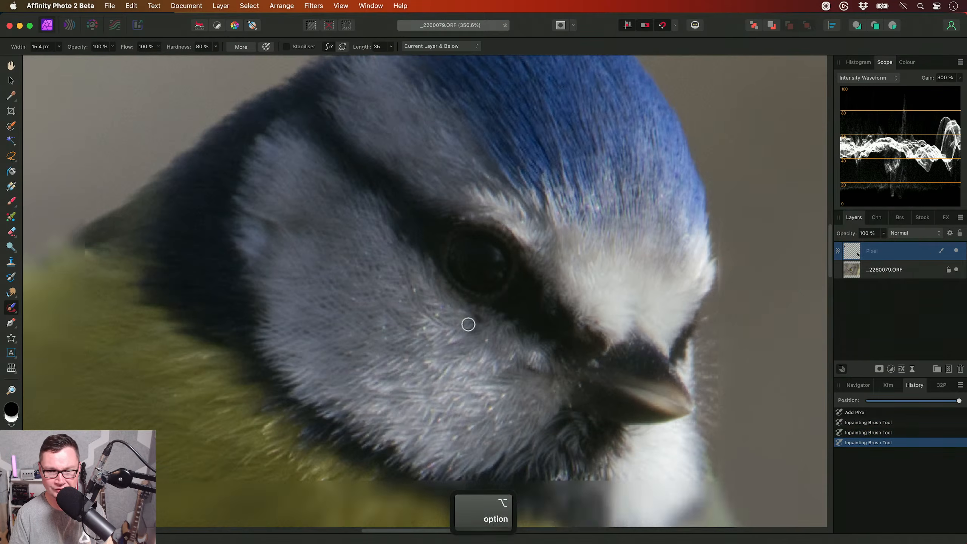
pyautogui.scroll(6, 546, 325)
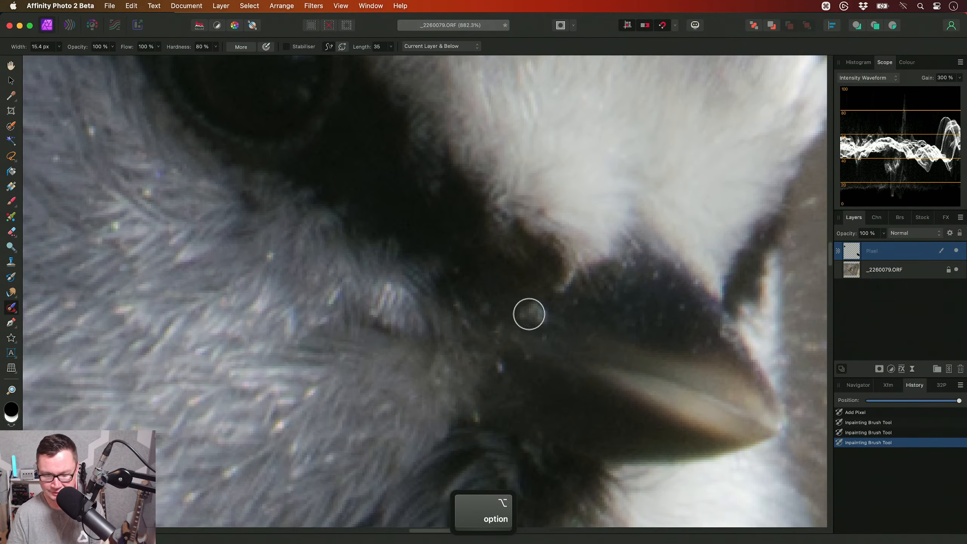
pyautogui.press('[')
pyautogui.click(531, 311)
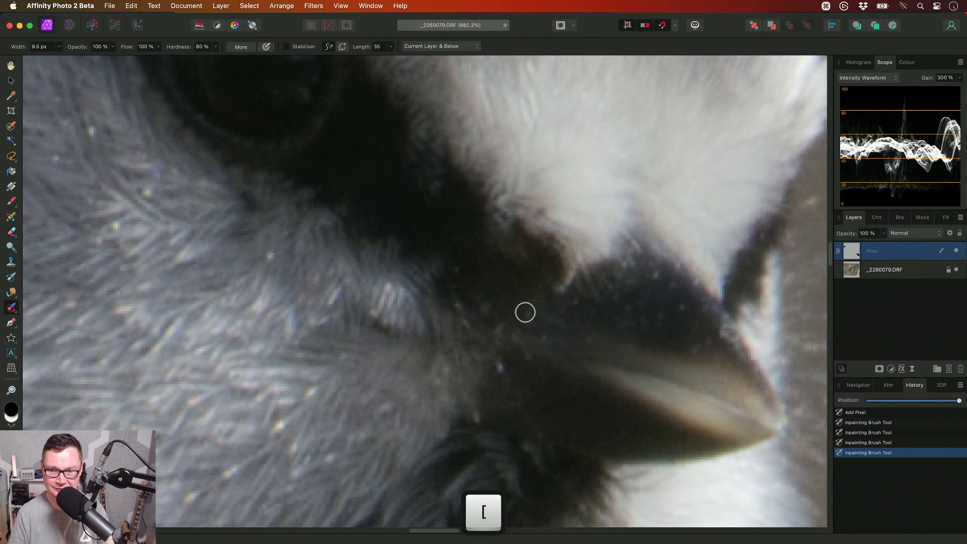
pyautogui.click(527, 313)
pyautogui.scroll(-1, 428, 314)
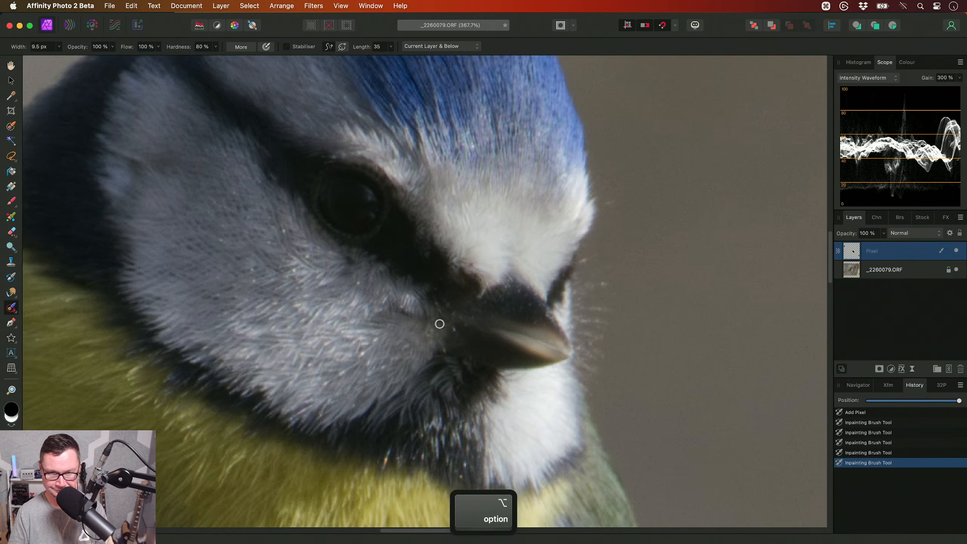
# - Compare the bird's head with the inpainted pixel layer hidden and shown, and fit the image in the view
pyautogui.press('h')
pyautogui.scroll(-4, 436, 324)
pyautogui.moveTo(420, 325); pyautogui.dragTo(513, 307)
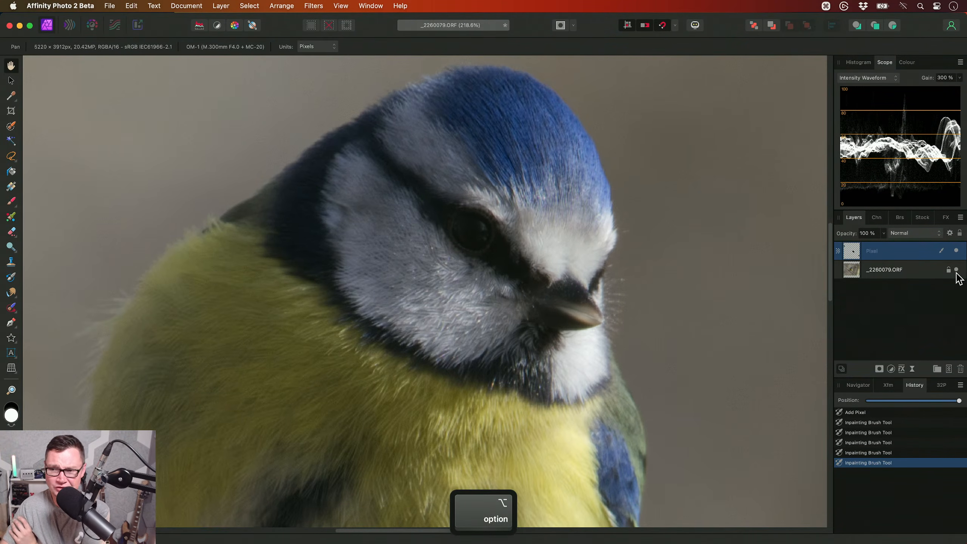
pyautogui.click(956, 251)
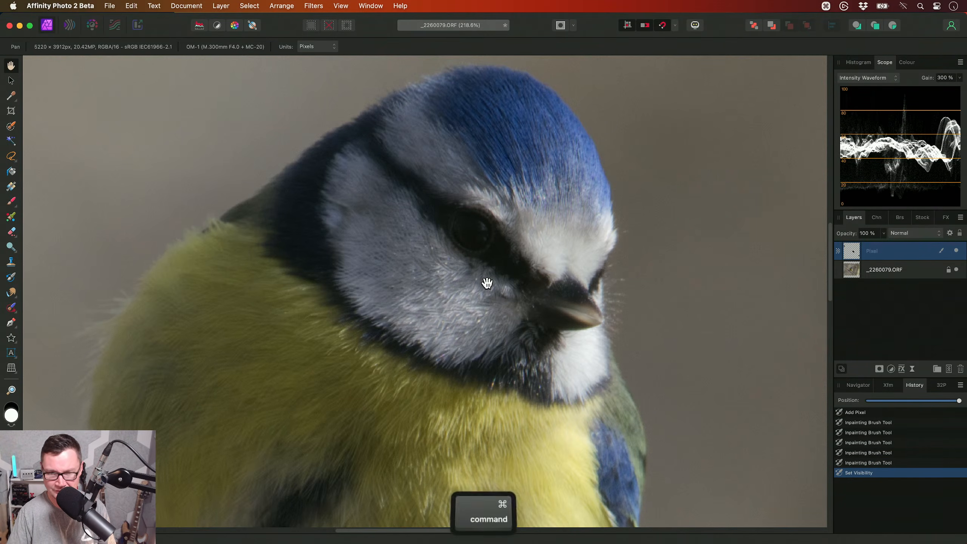
pyautogui.press('super+0')
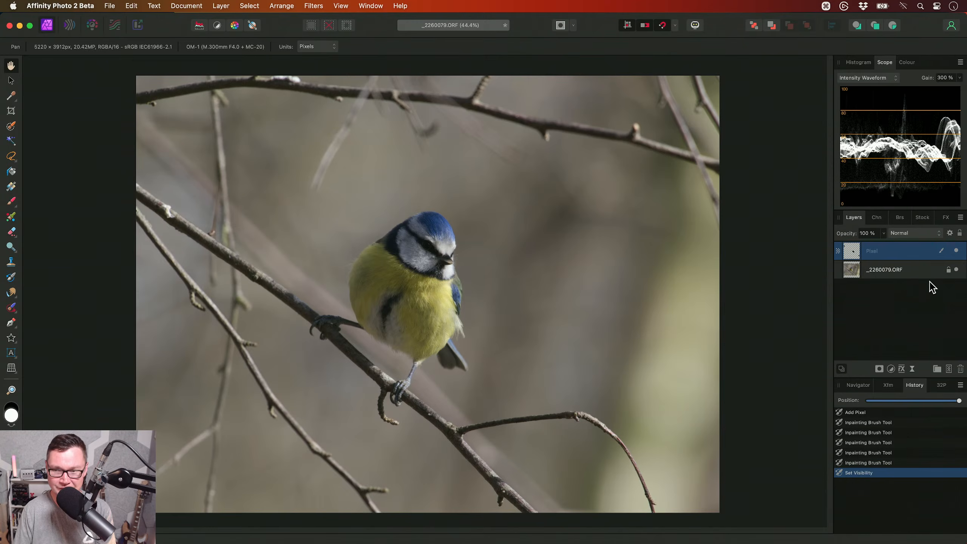
# - Select the blue tit's body on the _2260079.ORF layer with the Selection Brush at 272.2 px, subtracting the branch below it
pyautogui.click(895, 271)
pyautogui.press('w')
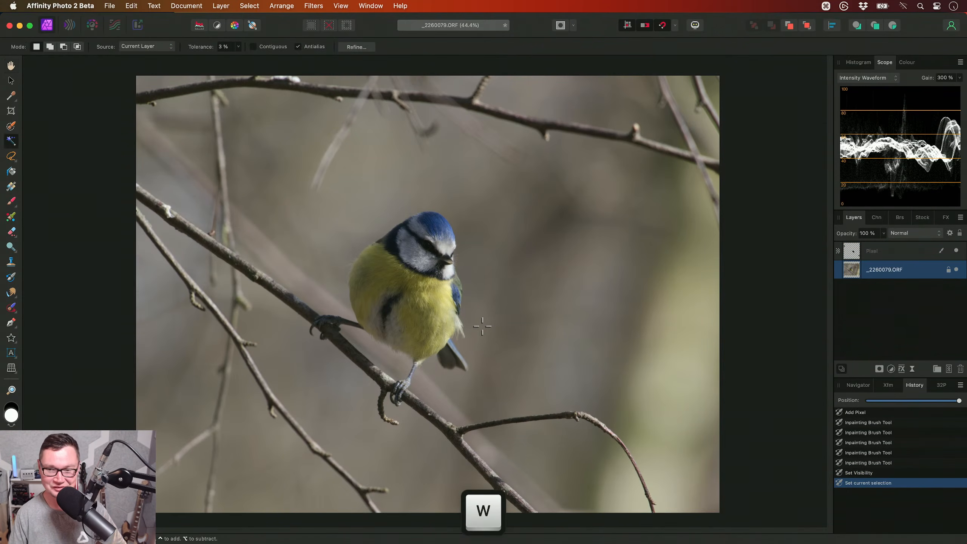
pyautogui.press(']')
pyautogui.press(']')
pyautogui.press(']')
pyautogui.press(']')
pyautogui.press(']')
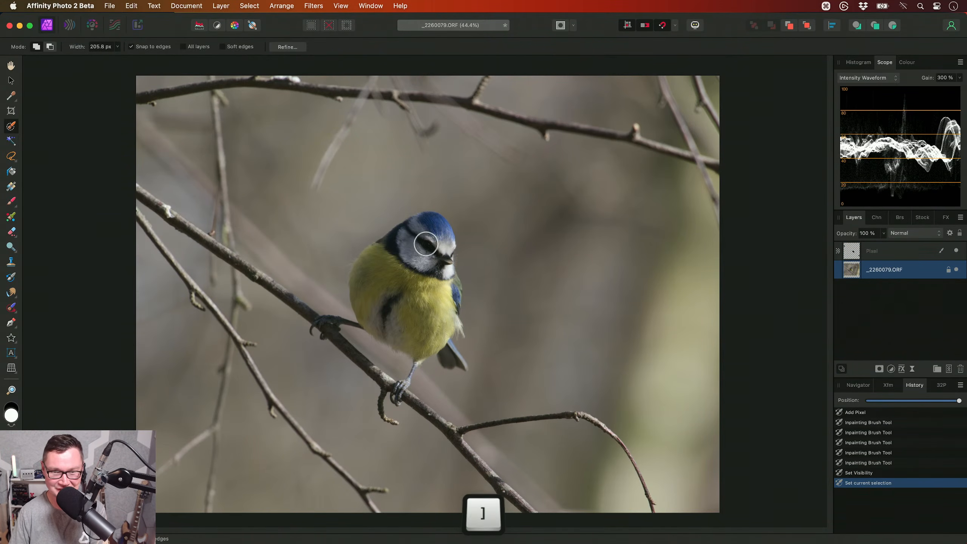
pyautogui.moveTo(432, 243)
pyautogui.mouseDown()
pyautogui.moveTo(420, 315)
pyautogui.moveTo(387, 284)
pyautogui.mouseUp()
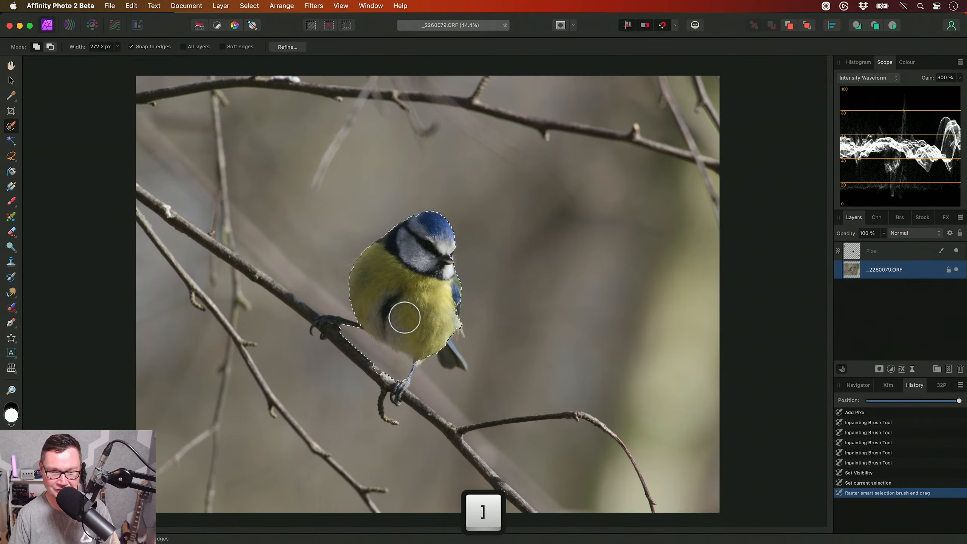
pyautogui.press('alt')
pyautogui.keyDown('alt'); pyautogui.click(398, 378); pyautogui.keyUp('alt')
# - Edit the selection in Quick Mask, adding the bird's tail and wing edge with an 87.3 px Selection Brush
pyautogui.press('q')
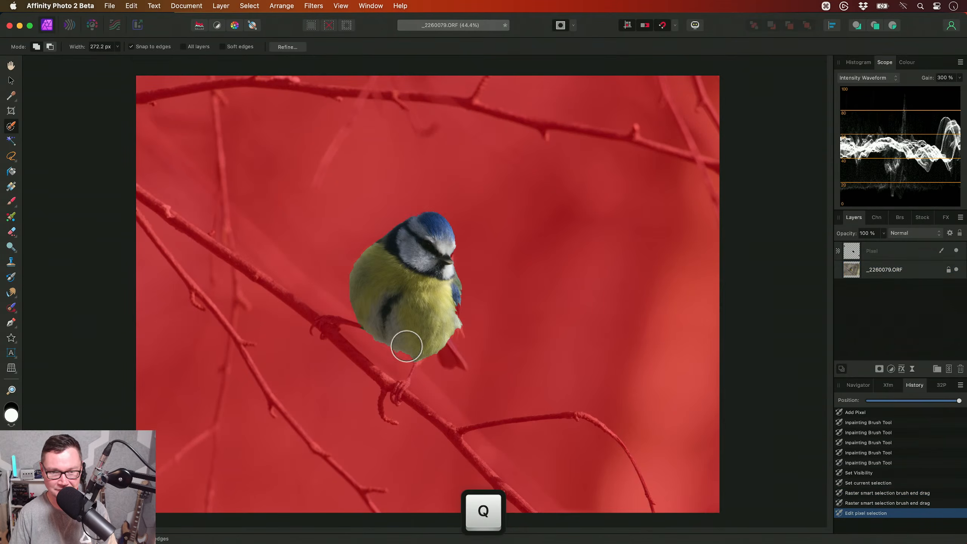
pyautogui.press('[')
pyautogui.press('[')
pyautogui.press('[')
pyautogui.press('[')
pyautogui.scroll(5, 422, 333)
pyautogui.scroll(2, 425, 334)
pyautogui.press('[')
pyautogui.press('[')
pyautogui.press('[')
pyautogui.moveTo(457, 402)
pyautogui.mouseDown()
pyautogui.moveTo(483, 431)
pyautogui.moveTo(460, 389)
pyautogui.moveTo(495, 396)
pyautogui.moveTo(489, 403)
pyautogui.moveTo(479, 386)
pyautogui.mouseUp()
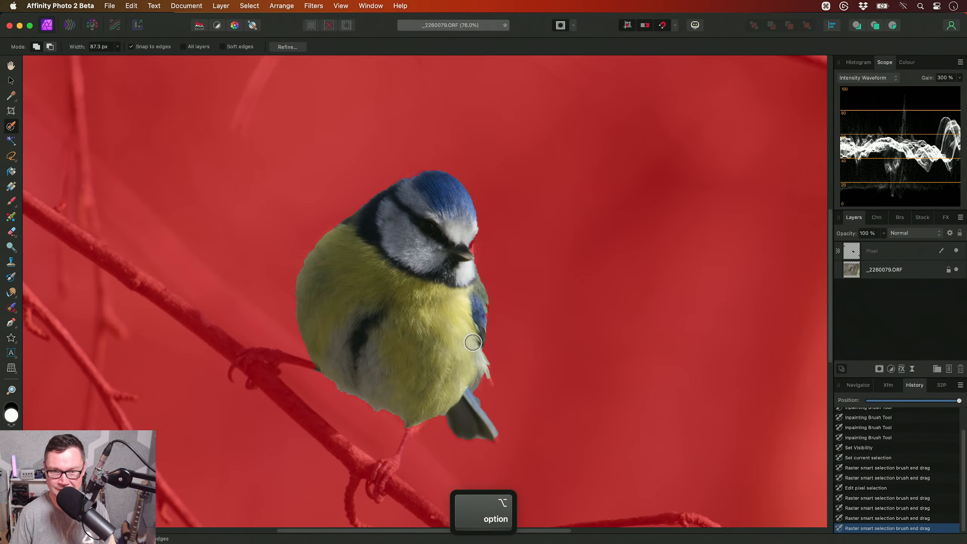
pyautogui.moveTo(473, 342); pyautogui.dragTo(473, 343)
pyautogui.scroll(-3, 480, 282)
pyautogui.moveTo(502, 184); pyautogui.dragTo(506, 203)
pyautogui.hscroll(-2, 480, 202)
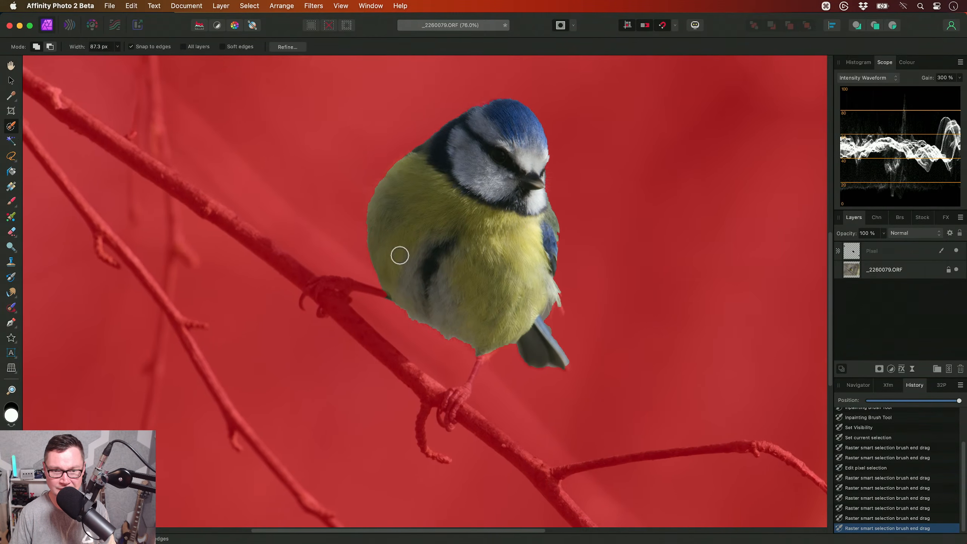
# - Add the bird's legs and feet to the selection with a 23.8 px Selection Brush and leave Quick Mask
pyautogui.scroll(5, 401, 251)
pyautogui.press('[')
pyautogui.press('[')
pyautogui.press('[')
pyautogui.scroll(5, 395, 240)
pyautogui.press('[')
pyautogui.moveTo(441, 244)
pyautogui.mouseDown()
pyautogui.moveTo(281, 209)
pyautogui.moveTo(221, 210)
pyautogui.mouseUp()
pyautogui.scroll(-3, 342, 212)
pyautogui.scroll(-3, 418, 259)
pyautogui.scroll(3, 522, 290)
pyautogui.moveTo(549, 281)
pyautogui.mouseDown()
pyautogui.moveTo(493, 386)
pyautogui.moveTo(455, 401)
pyautogui.moveTo(488, 381)
pyautogui.moveTo(440, 391)
pyautogui.moveTo(466, 384)
pyautogui.moveTo(453, 418)
pyautogui.moveTo(476, 412)
pyautogui.mouseUp()
pyautogui.moveTo(421, 447); pyautogui.dragTo(431, 459)
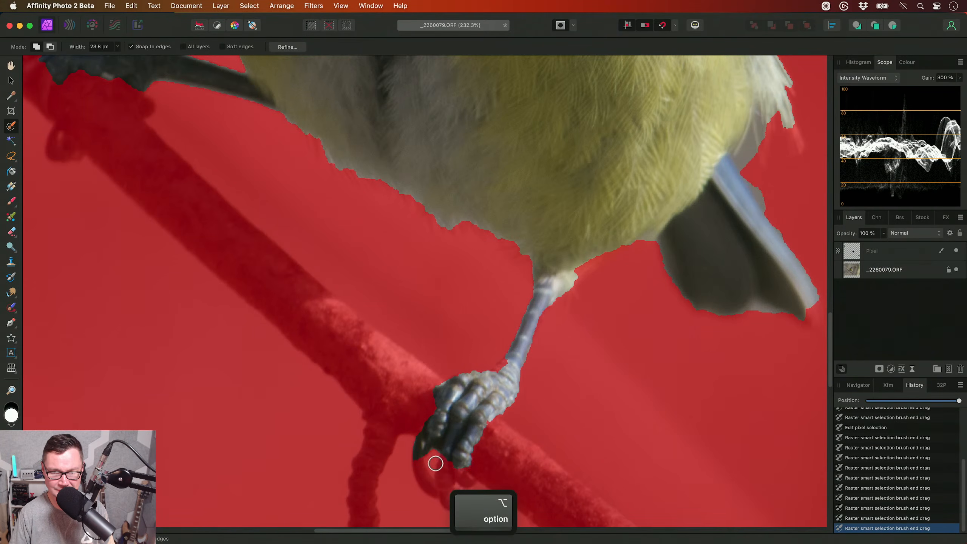
pyautogui.scroll(-5, 419, 426)
pyautogui.press('q')
pyautogui.scroll(-3, 428, 321)
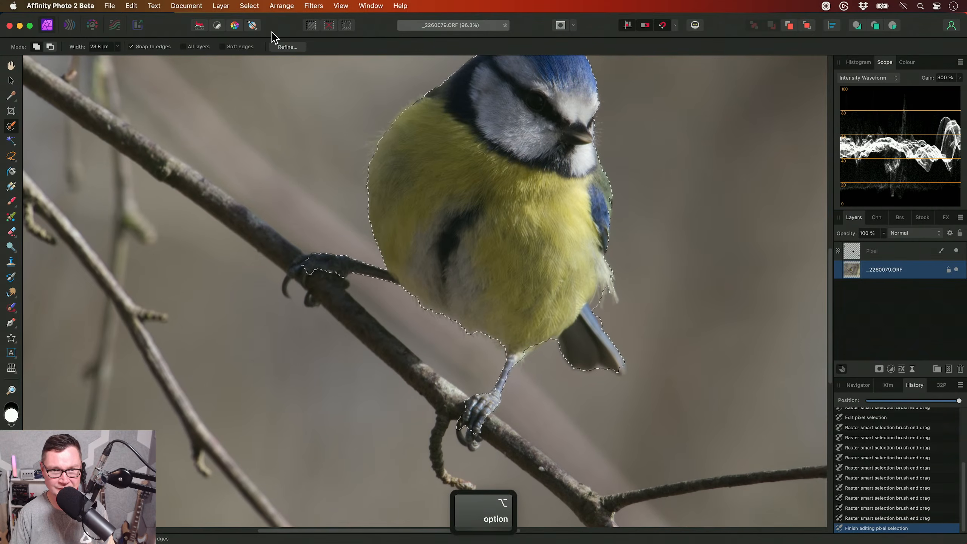
# - Refine the selection by painting the 107 px Matte brush along the bird's feathered edges, with Selection as the output
pyautogui.click(287, 47)
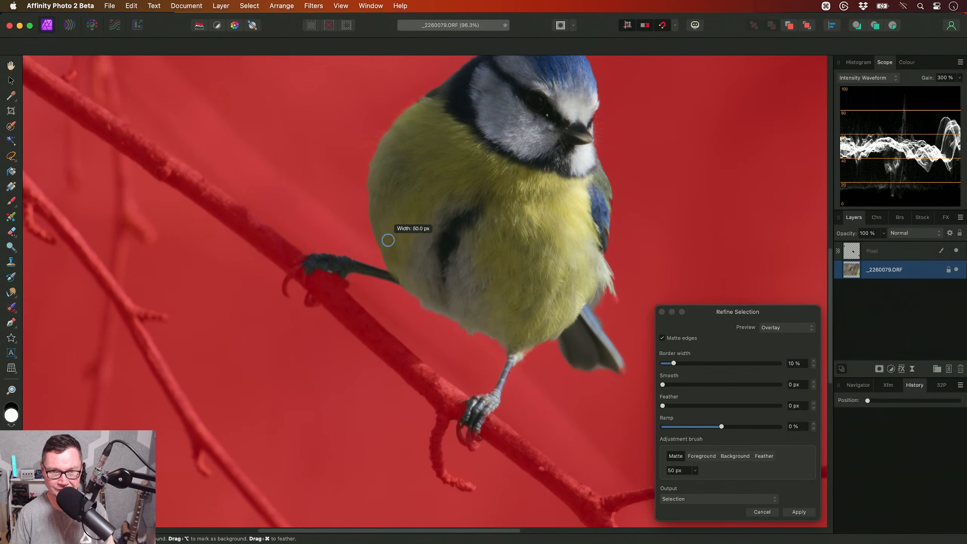
pyautogui.moveTo(388, 239)
pyautogui.mouseDown()
pyautogui.moveTo(381, 339)
pyautogui.moveTo(355, 300)
pyautogui.moveTo(357, 231)
pyautogui.moveTo(402, 195)
pyautogui.mouseUp()
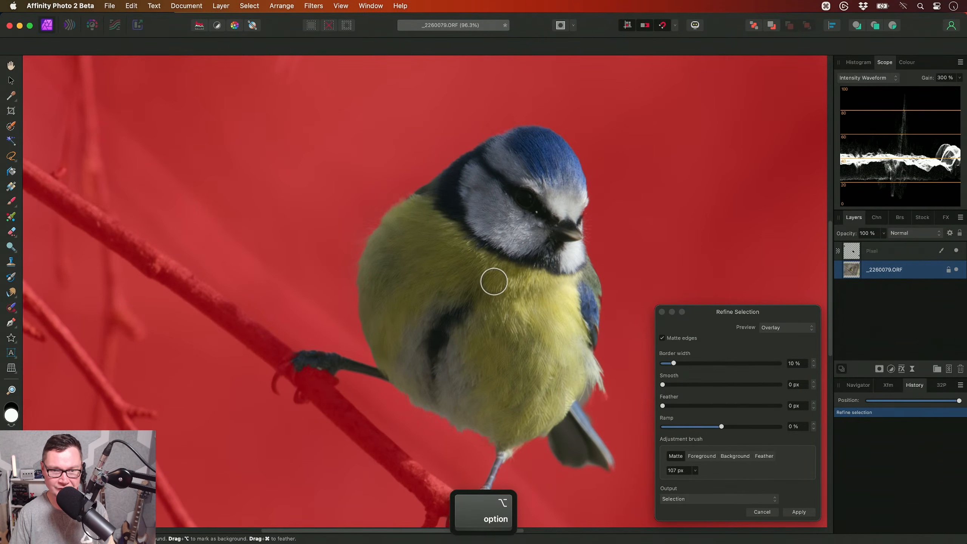
pyautogui.hscroll(4, 419, 255)
pyautogui.scroll(2, 418, 255)
pyautogui.moveTo(342, 188)
pyautogui.mouseDown()
pyautogui.moveTo(402, 166)
pyautogui.moveTo(437, 202)
pyautogui.moveTo(471, 291)
pyautogui.moveTo(462, 335)
pyautogui.moveTo(466, 398)
pyautogui.mouseUp()
pyautogui.scroll(-3, 489, 266)
pyautogui.moveTo(479, 447); pyautogui.dragTo(476, 458)
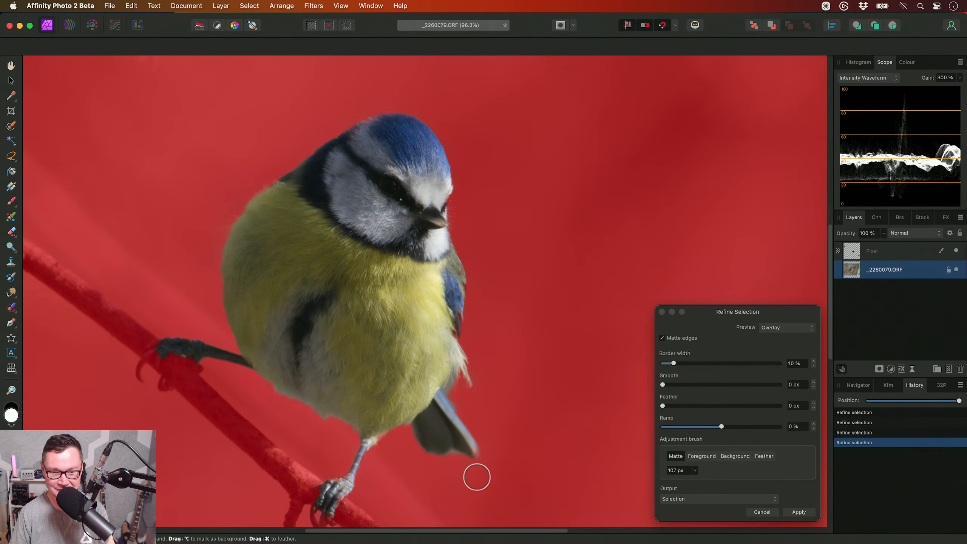
pyautogui.hscroll(-3, 490, 482)
pyautogui.scroll(1, 491, 482)
pyautogui.moveTo(490, 241); pyautogui.dragTo(483, 244)
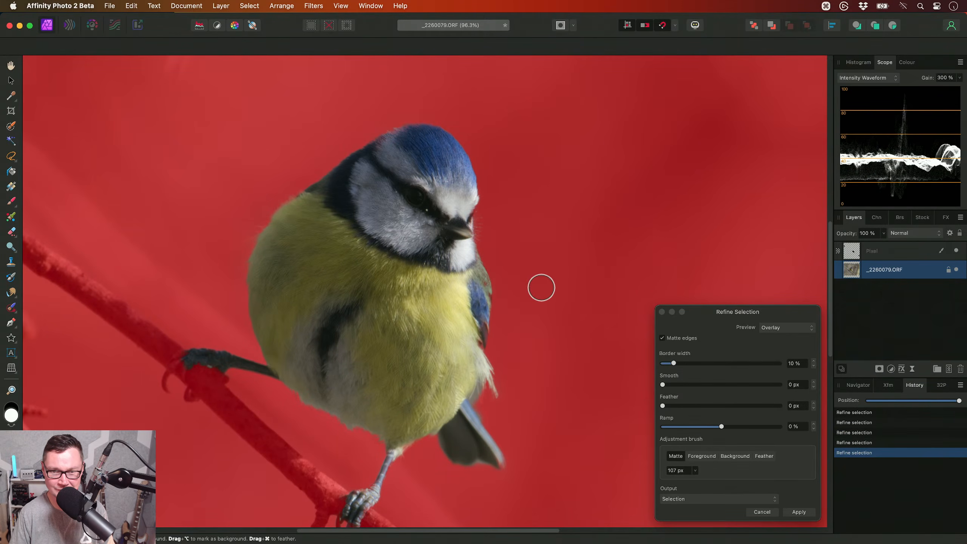
pyautogui.click(797, 512)
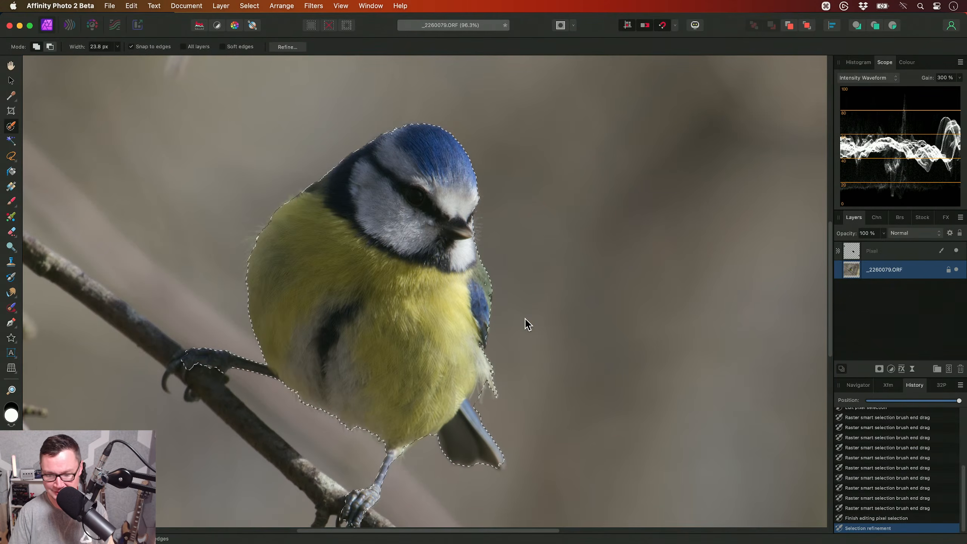
pyautogui.press('super+0')
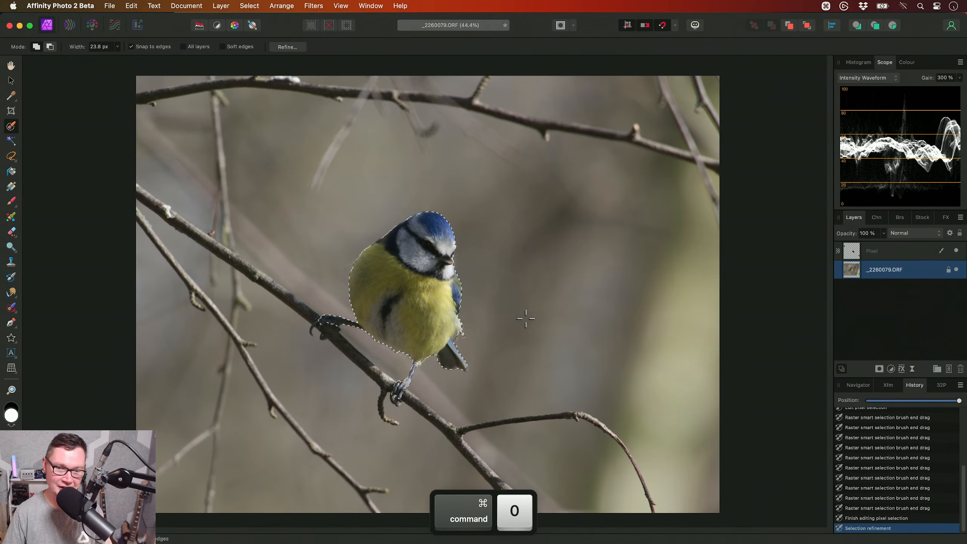
# - Run the Foreground/Background Masking Setup macro from JR - Photographic Retouching V2 with the inpainted pixel layer selected
pyautogui.click(890, 256)
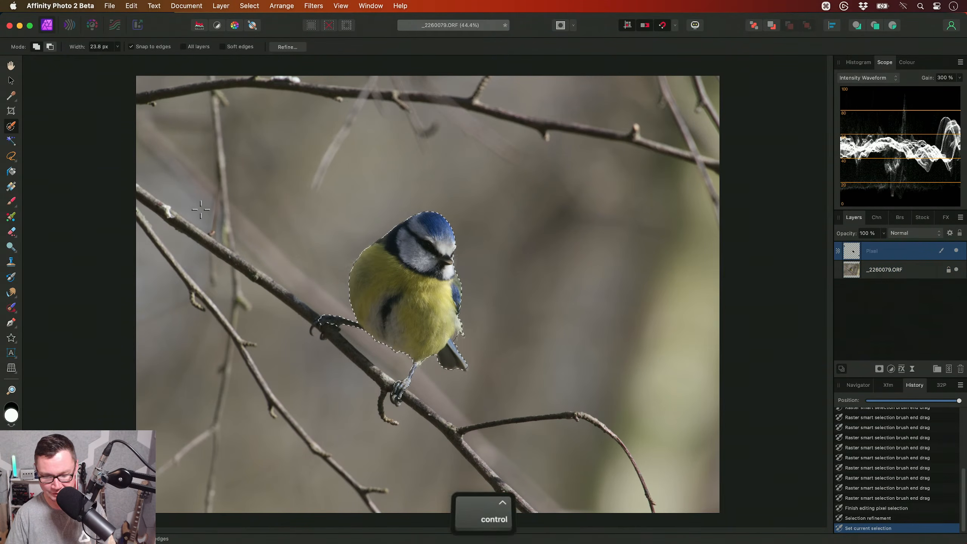
pyautogui.hotkey('ctrl', 'shift', 'l')
pyautogui.hscroll(2, 261, 282)
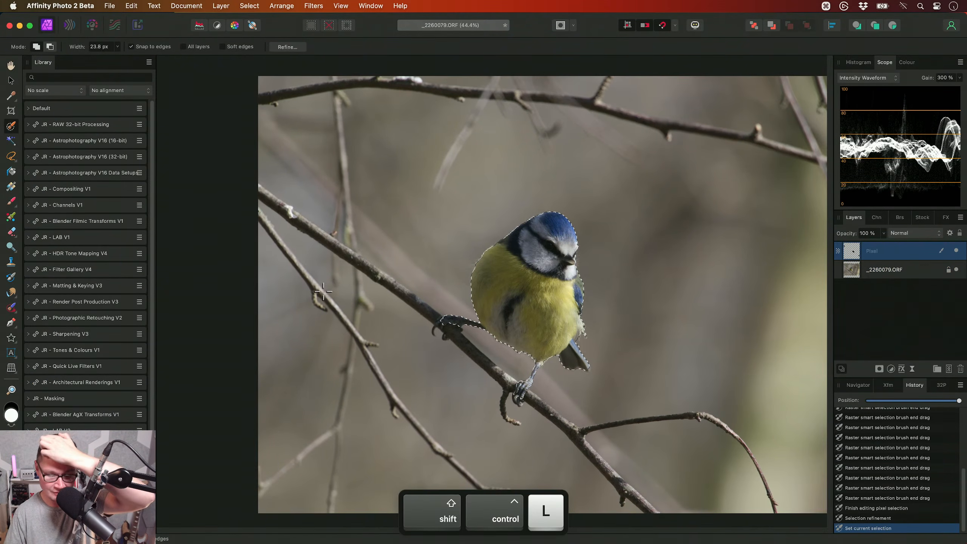
pyautogui.press('h')
pyautogui.hscroll(4, 323, 291)
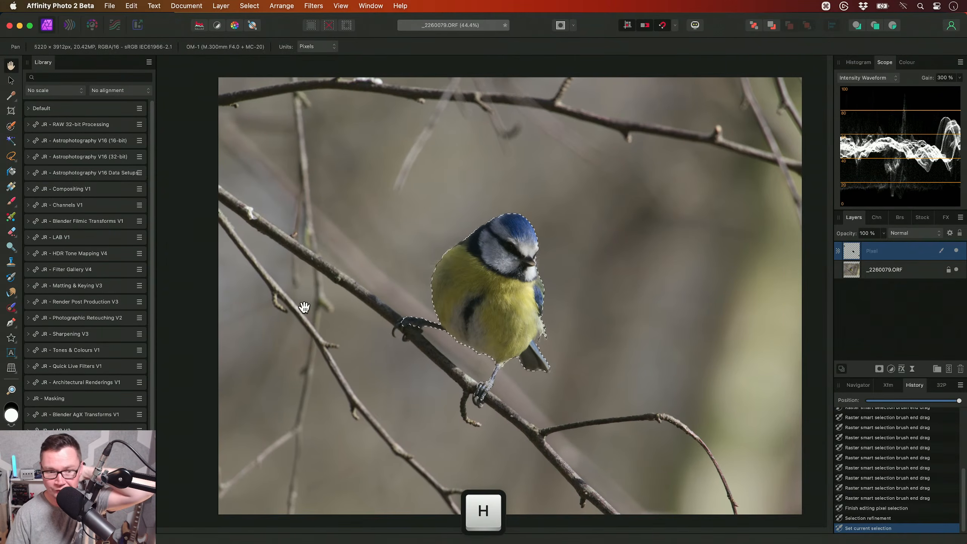
pyautogui.click(121, 318)
pyautogui.scroll(-5, 122, 319)
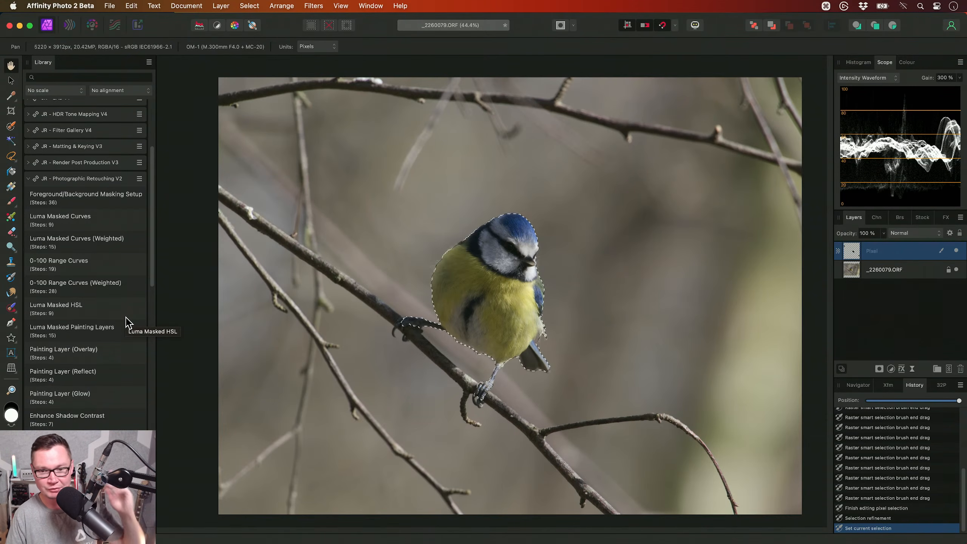
pyautogui.click(114, 203)
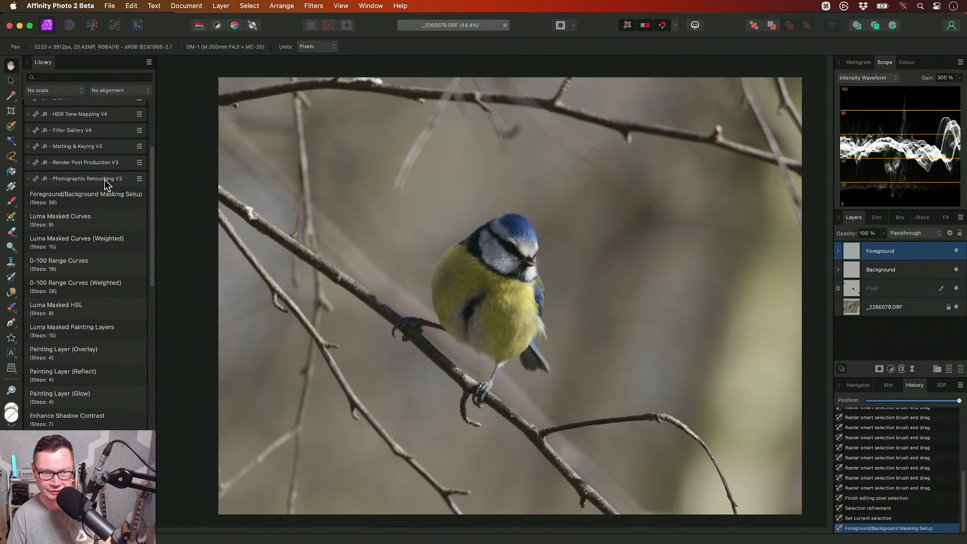
pyautogui.click(105, 179)
pyautogui.scroll(2, 501, 314)
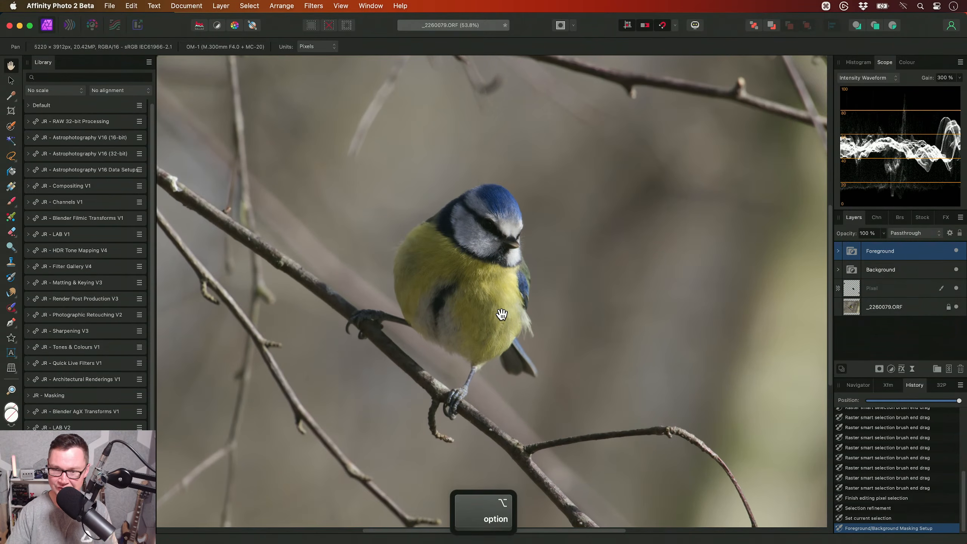
# - Examine the BG Denoising filter in the Background group and its effect on the area beside the beak
pyautogui.click(921, 270)
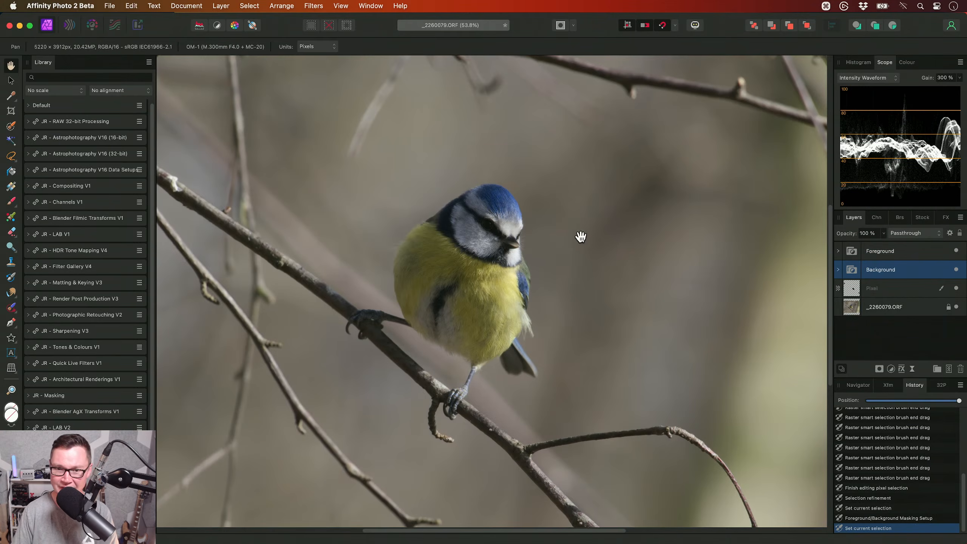
pyautogui.scroll(5, 518, 303)
pyautogui.scroll(4, 494, 334)
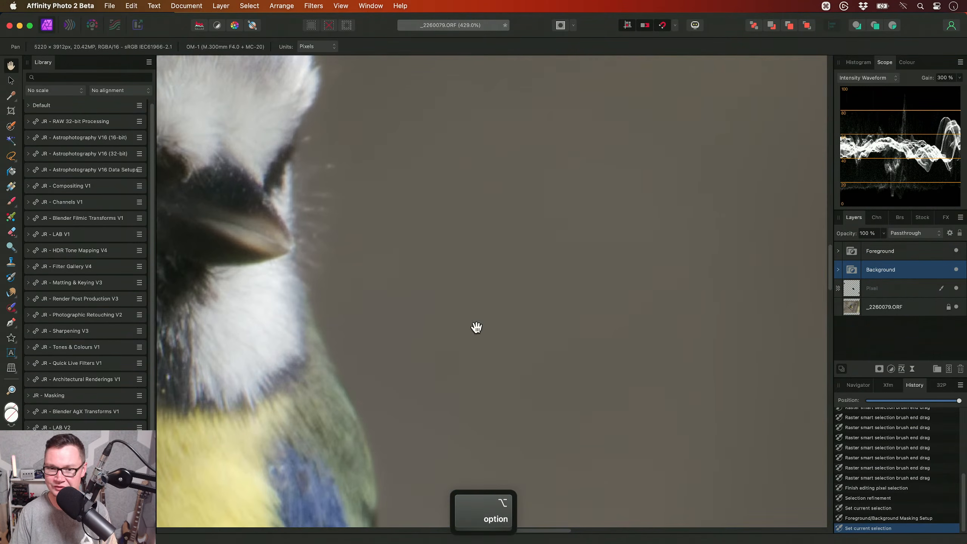
pyautogui.click(838, 270)
pyautogui.click(916, 288)
pyautogui.doubleClick(856, 293)
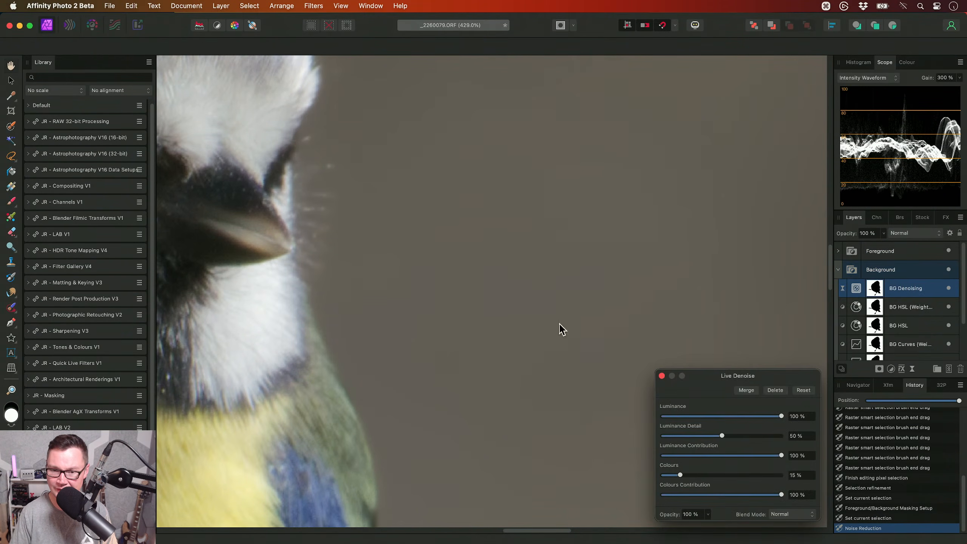
pyautogui.scroll(2, 482, 321)
pyautogui.click(948, 288)
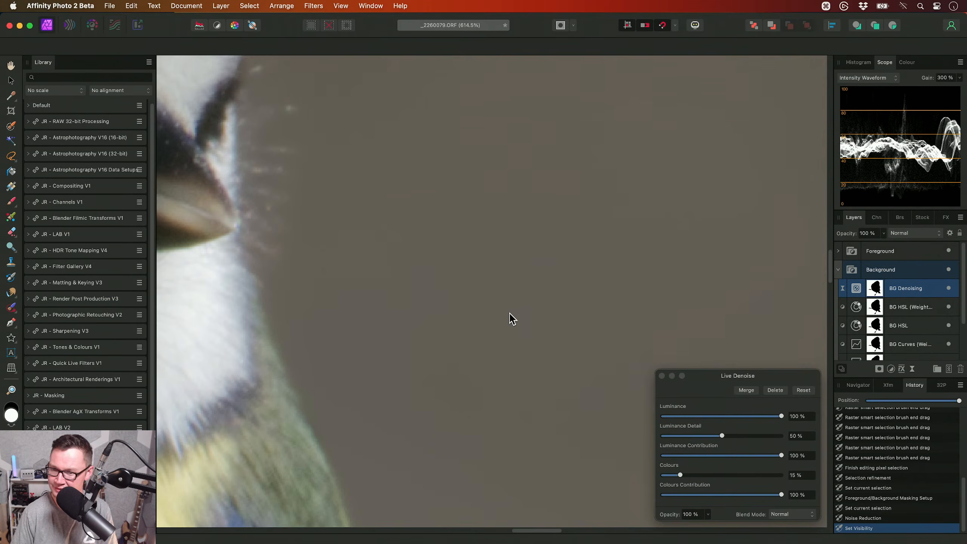
pyautogui.press('Escape')
pyautogui.click(891, 269)
# - Darken the area around the bird by reshaping the master curve of the BG Curves adjustment
pyautogui.scroll(-7, 549, 299)
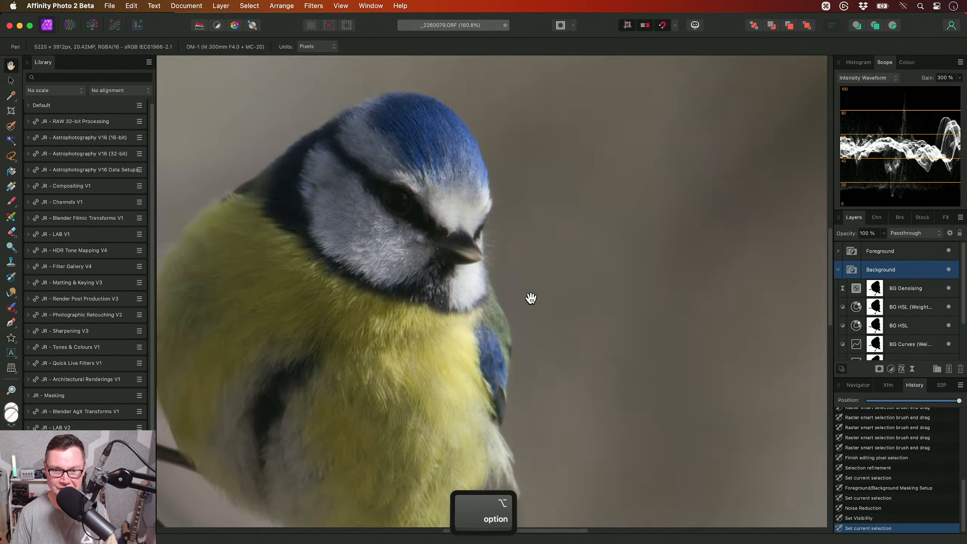
pyautogui.scroll(-5, 530, 299)
pyautogui.scroll(-1, 922, 311)
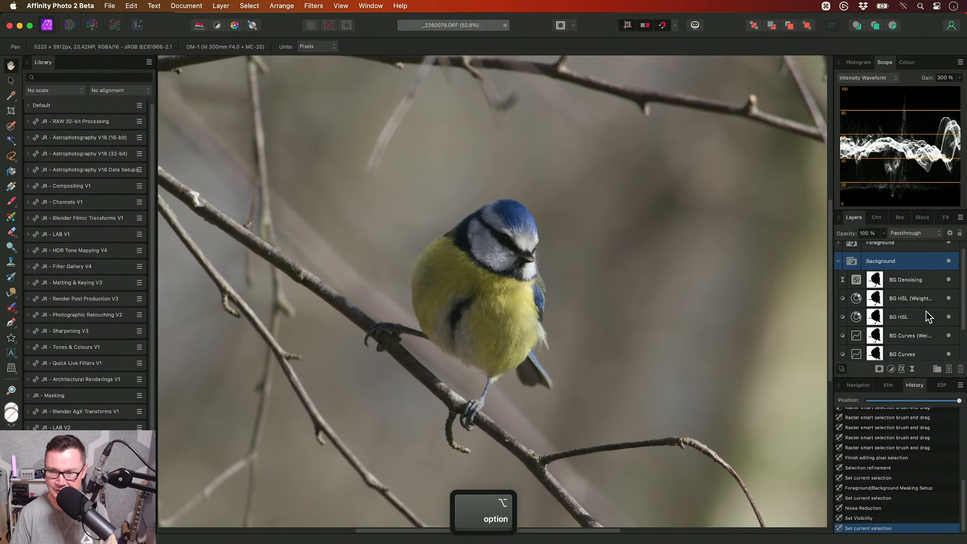
pyautogui.scroll(1, 922, 311)
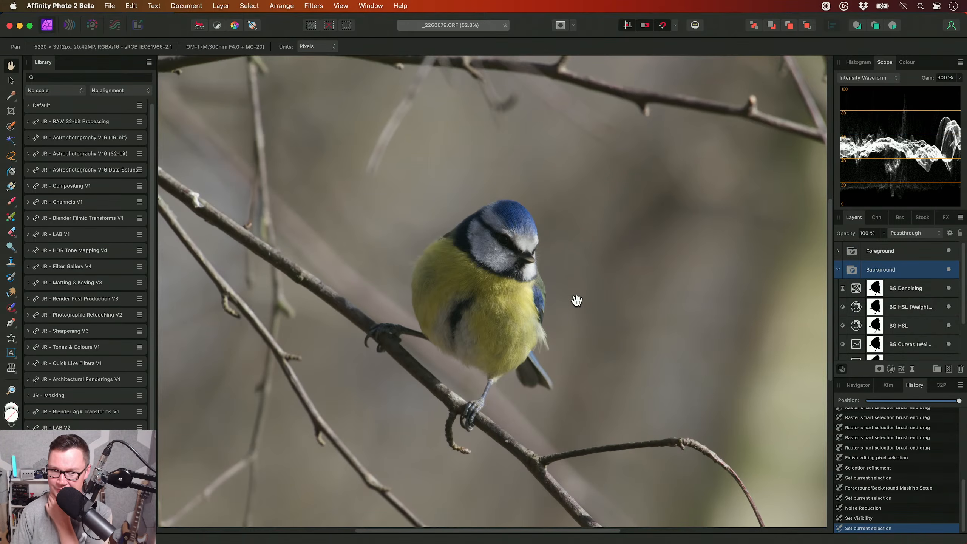
pyautogui.scroll(-2, 576, 301)
pyautogui.scroll(-3, 965, 305)
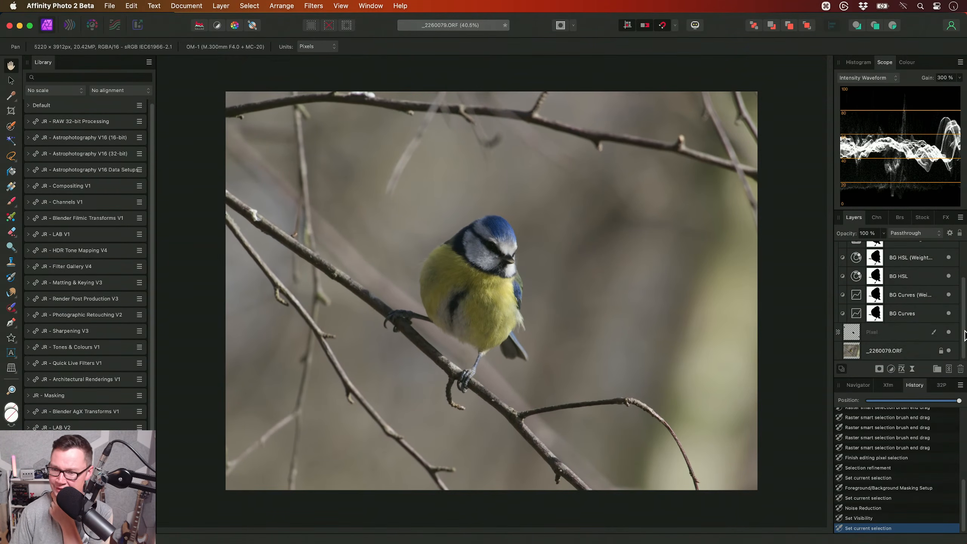
pyautogui.click(908, 313)
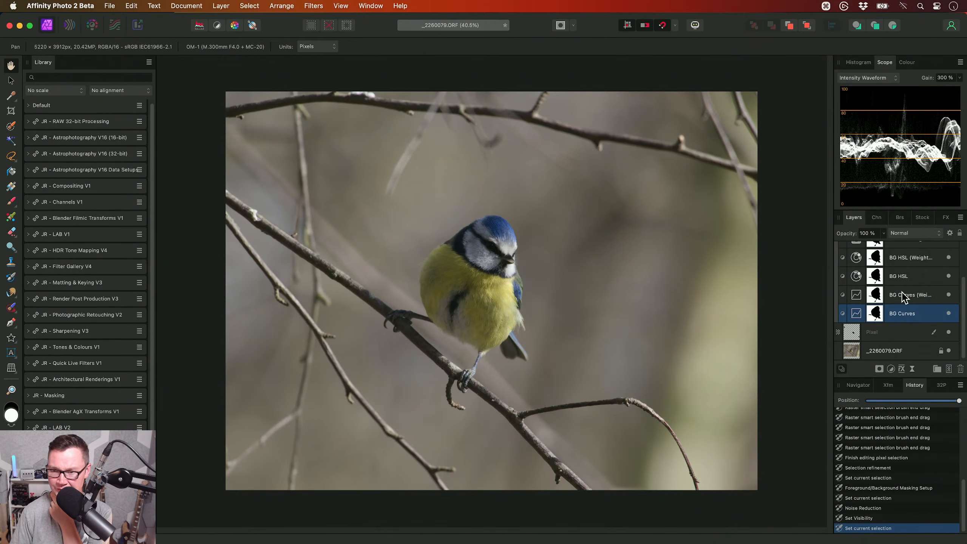
pyautogui.click(890, 300)
pyautogui.doubleClick(859, 315)
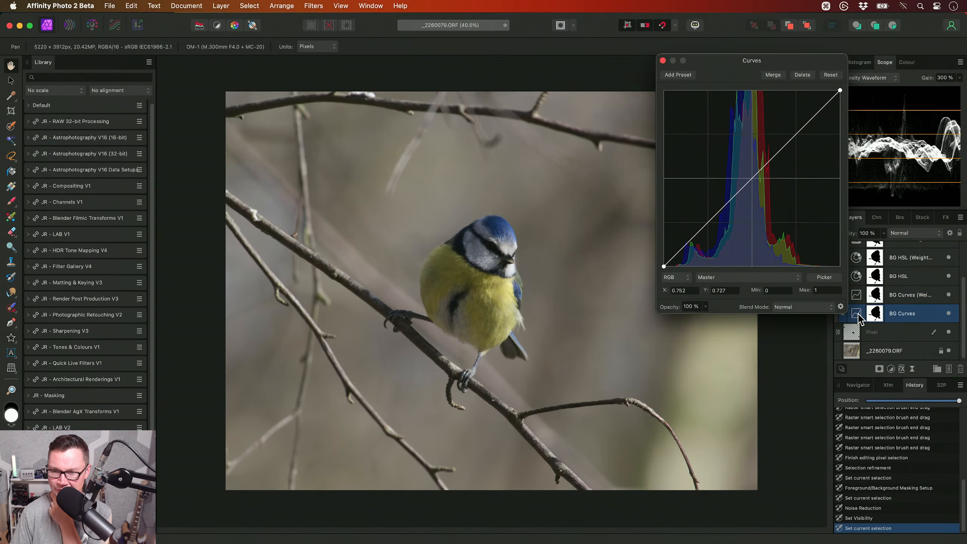
pyautogui.moveTo(752, 178); pyautogui.dragTo(796, 147)
# - Reset the reds change in BG HSL, reduce the overall background saturation instead, and collapse the Background group
pyautogui.click(902, 278)
pyautogui.scroll(2, 898, 283)
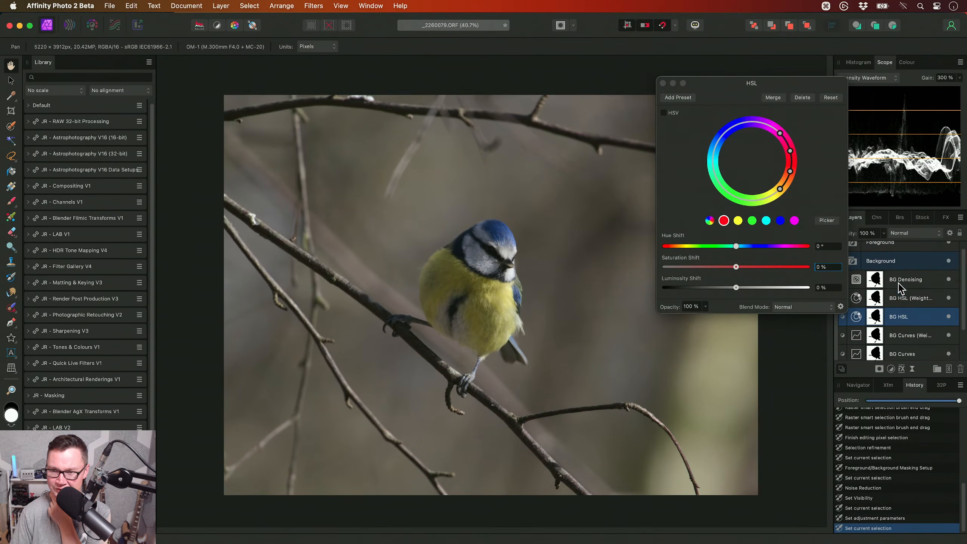
pyautogui.moveTo(738, 270); pyautogui.dragTo(704, 270)
pyautogui.click(831, 97)
pyautogui.click(710, 220)
pyautogui.click(903, 259)
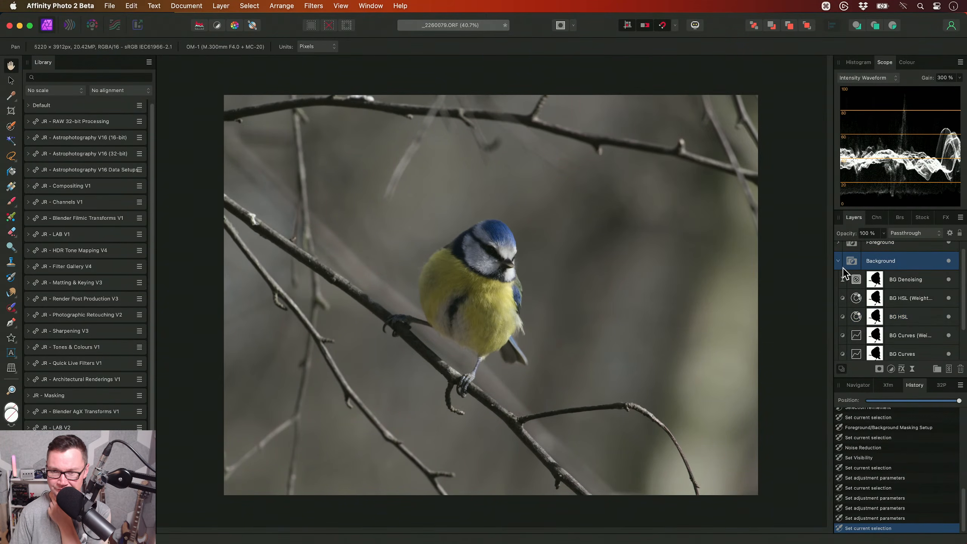
pyautogui.click(838, 265)
# - Brighten the bird's darker tones by raising the lower part of the FG Curves curve in the Foreground group
pyautogui.click(841, 252)
pyautogui.click(837, 252)
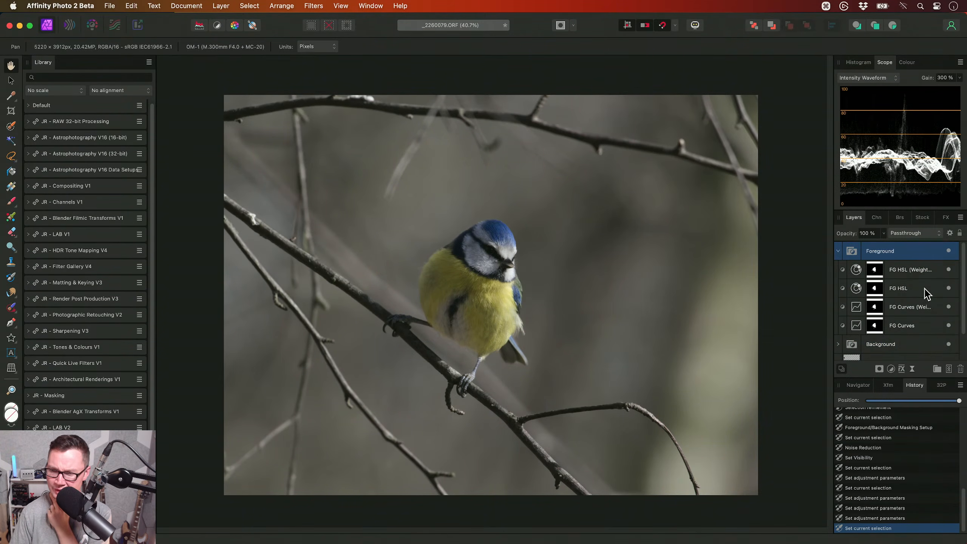
pyautogui.doubleClick(856, 330)
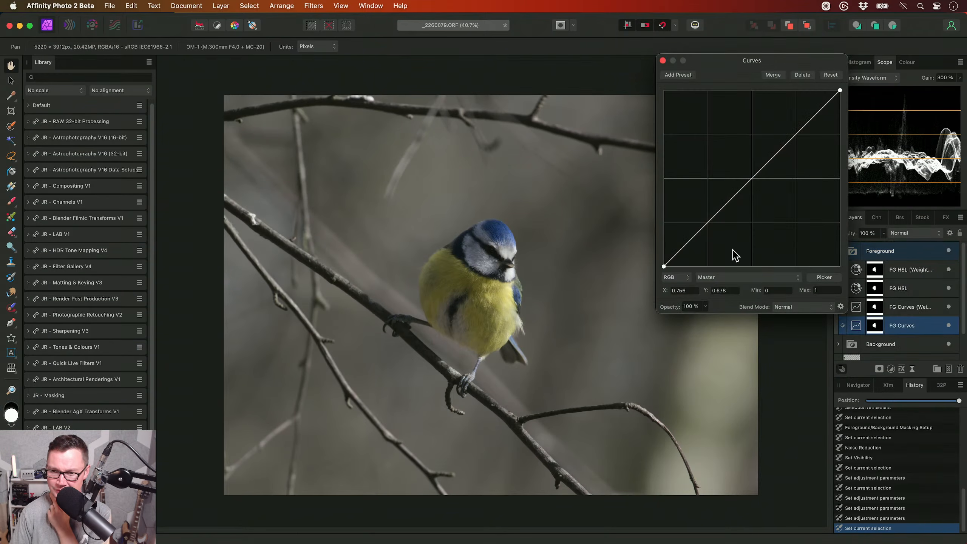
pyautogui.moveTo(690, 242); pyautogui.dragTo(689, 236)
pyautogui.scroll(4, 520, 292)
pyautogui.click(662, 60)
# - Mask the FG Curves brightening off the background along the lower belly edge with a soft black brush, reduced to 192.4 px
pyautogui.scroll(6, 466, 352)
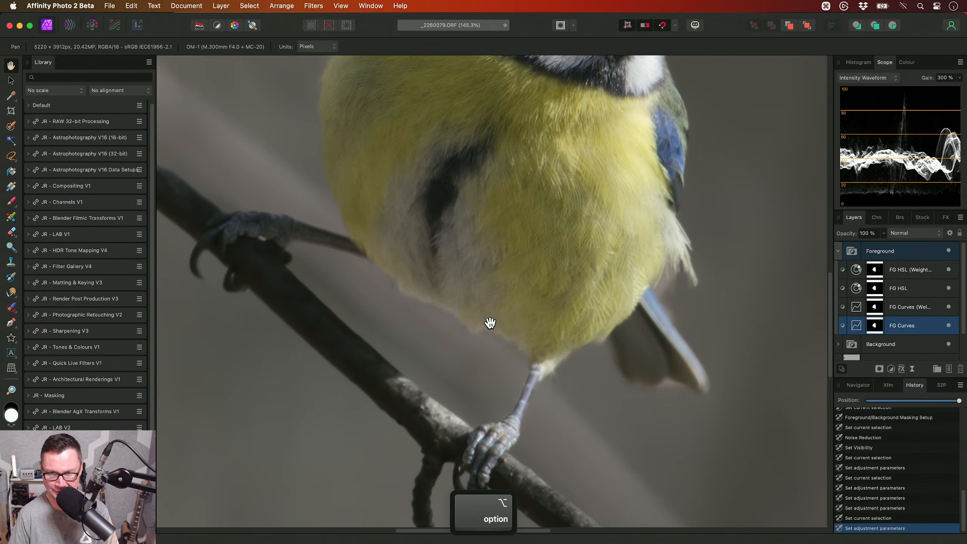
pyautogui.press('b')
pyautogui.press('[')
pyautogui.press('[')
pyautogui.press('[')
pyautogui.press('[')
pyautogui.press('[')
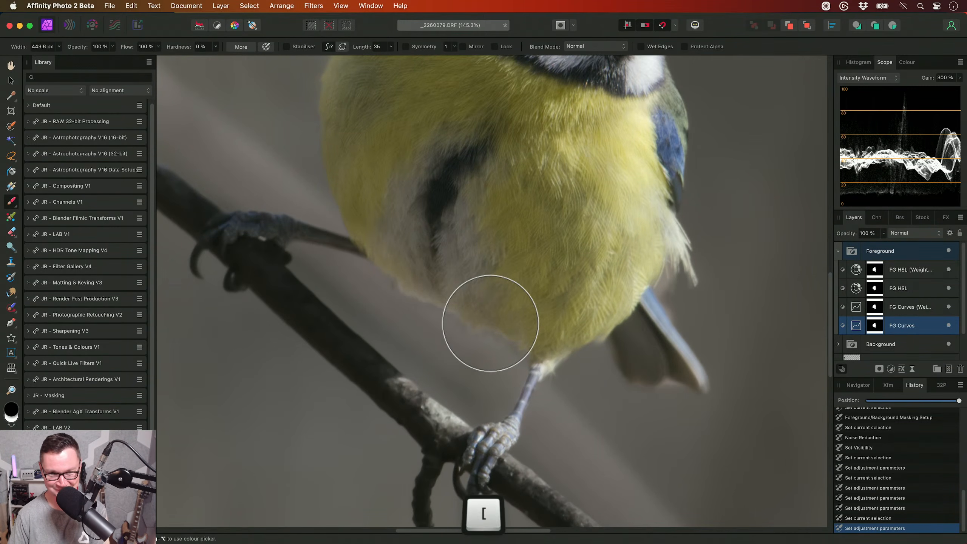
pyautogui.hscroll(-3, 509, 330)
pyautogui.press('[')
pyautogui.moveTo(444, 267)
pyautogui.mouseDown()
pyautogui.moveTo(537, 315)
pyautogui.moveTo(565, 345)
pyautogui.moveTo(513, 311)
pyautogui.mouseUp()
pyautogui.scroll(5, 495, 323)
pyautogui.press('[')
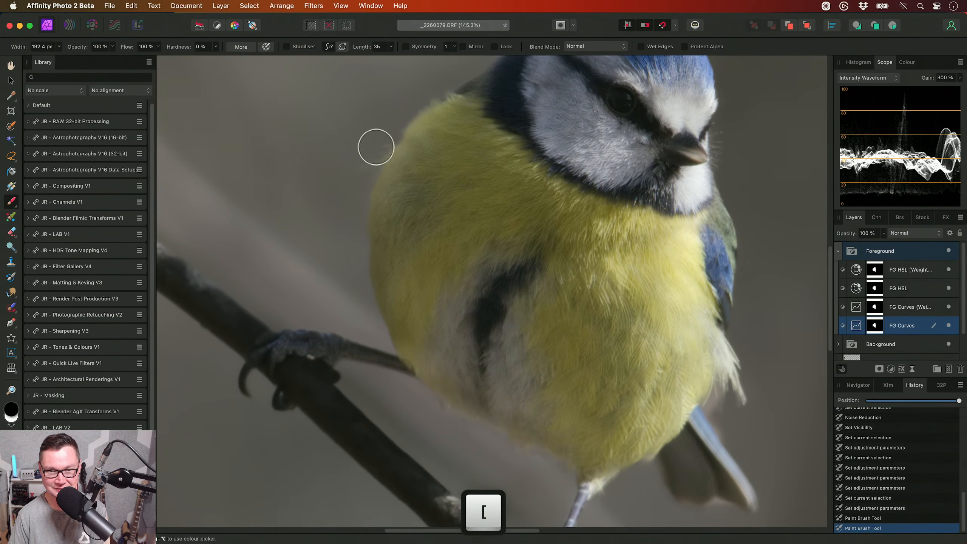
# - Continue painting black on the FG Curves adjustment around the bird's remaining outline, down past the wing and tail to the leg
pyautogui.scroll(5, 423, 179)
pyautogui.hscroll(3, 422, 179)
pyautogui.moveTo(409, 226)
pyautogui.mouseDown()
pyautogui.moveTo(500, 173)
pyautogui.moveTo(386, 246)
pyautogui.moveTo(582, 200)
pyautogui.moveTo(632, 290)
pyautogui.moveTo(620, 364)
pyautogui.mouseUp()
pyautogui.scroll(-3, 599, 212)
pyautogui.scroll(-3, 612, 271)
pyautogui.scroll(-3, 620, 365)
pyautogui.moveTo(636, 294)
pyautogui.mouseDown()
pyautogui.moveTo(632, 338)
pyautogui.moveTo(649, 406)
pyautogui.mouseUp()
pyautogui.scroll(-3, 649, 406)
pyautogui.moveTo(611, 356)
pyautogui.mouseDown()
pyautogui.moveTo(594, 372)
pyautogui.moveTo(639, 410)
pyautogui.moveTo(604, 451)
pyautogui.mouseUp()
pyautogui.scroll(-3, 471, 438)
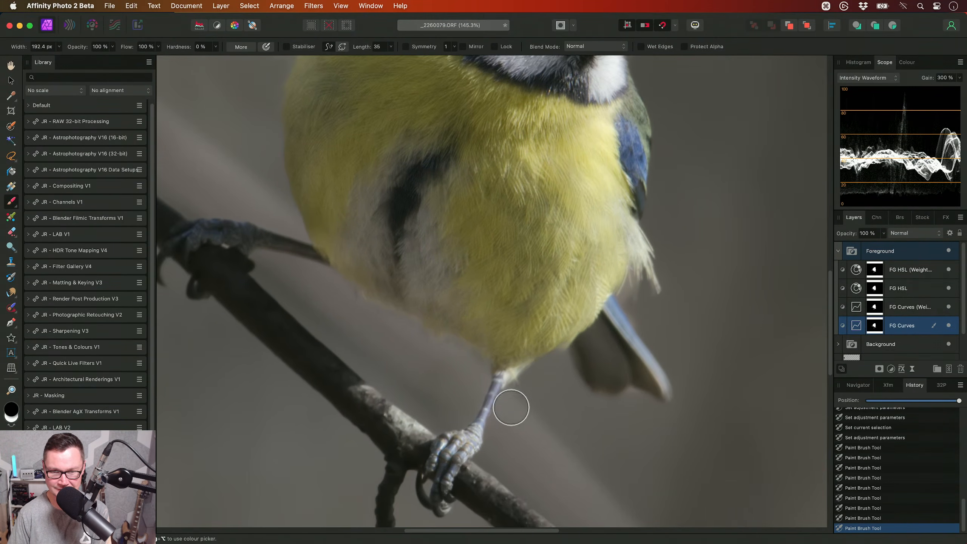
# - Raise the bird's saturation shift to 12% in the FG HSL adjustment of the Foreground group
pyautogui.press('h')
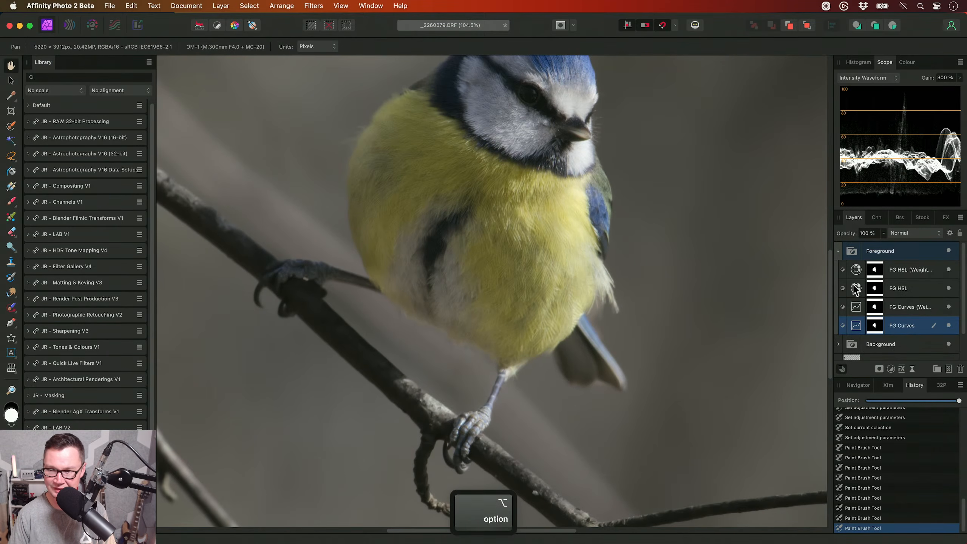
pyautogui.doubleClick(852, 289)
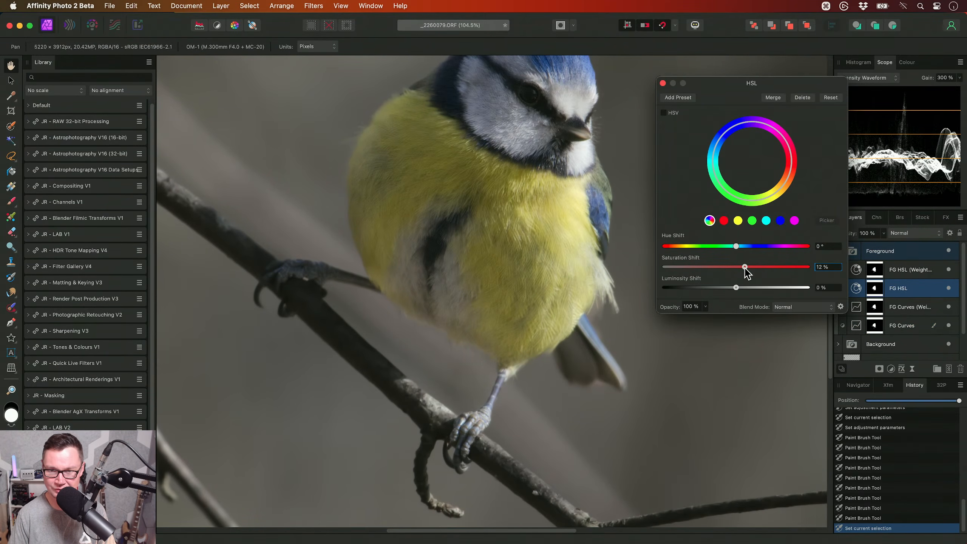
pyautogui.click(662, 83)
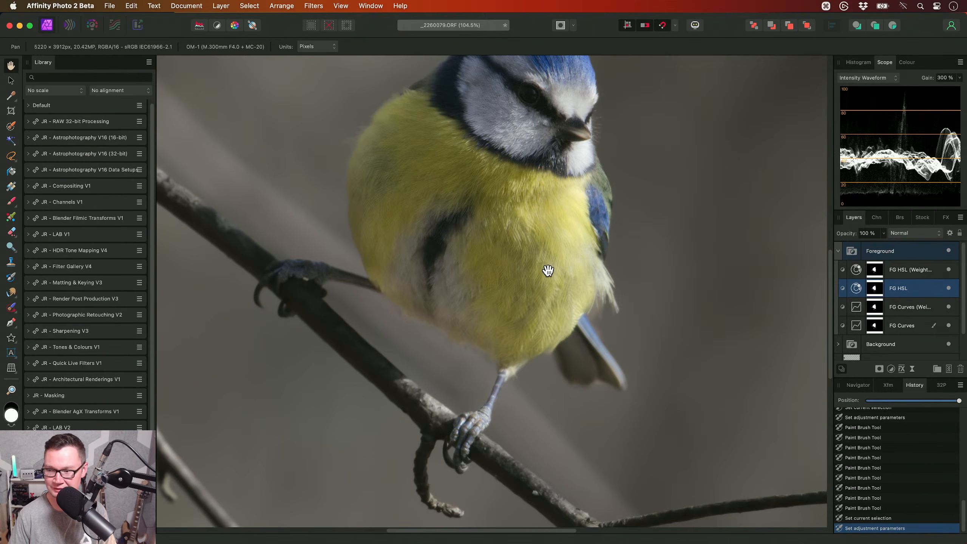
pyautogui.scroll(-4, 510, 307)
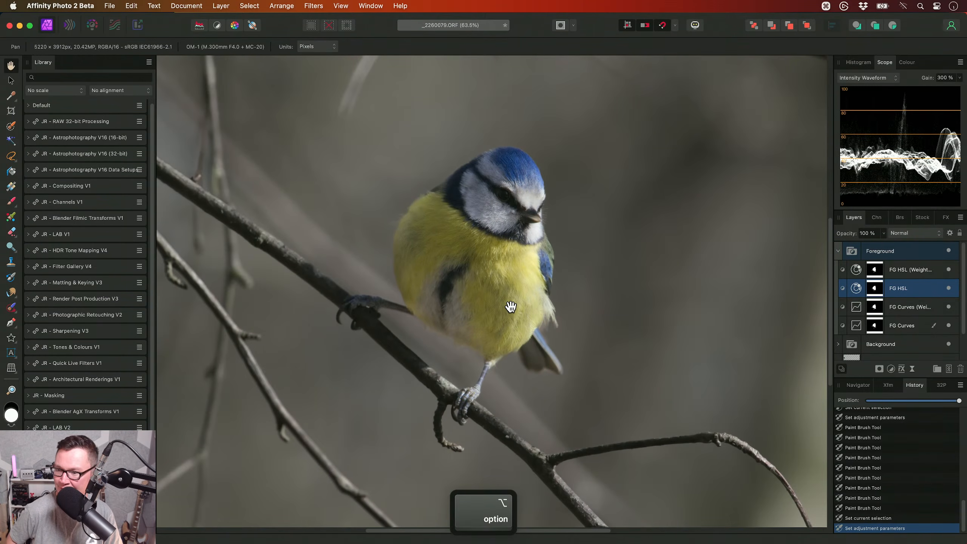
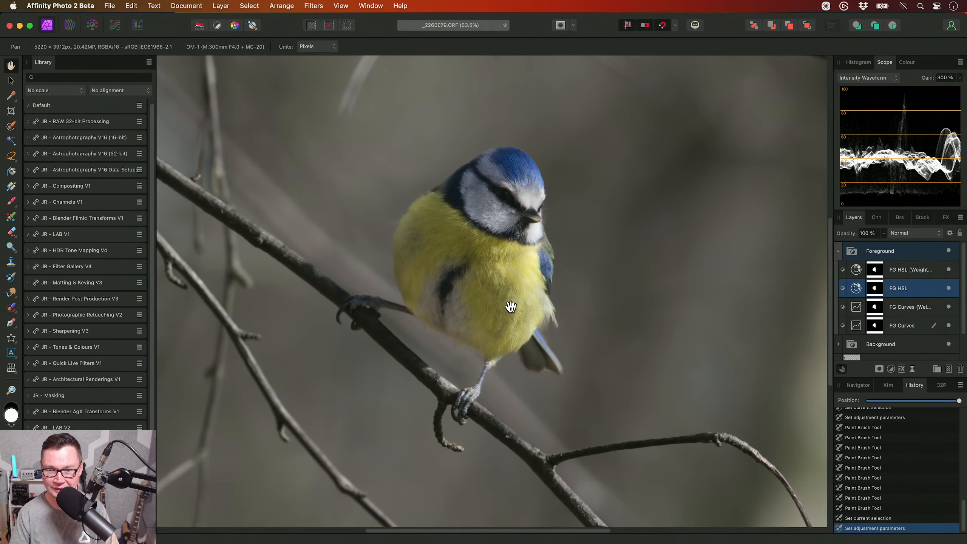
# - Collapse the Foreground group and run the Painting Layer (Overlay) macro from the JR - Photographic Retouching V2 category above it
pyautogui.scroll(-3, 510, 306)
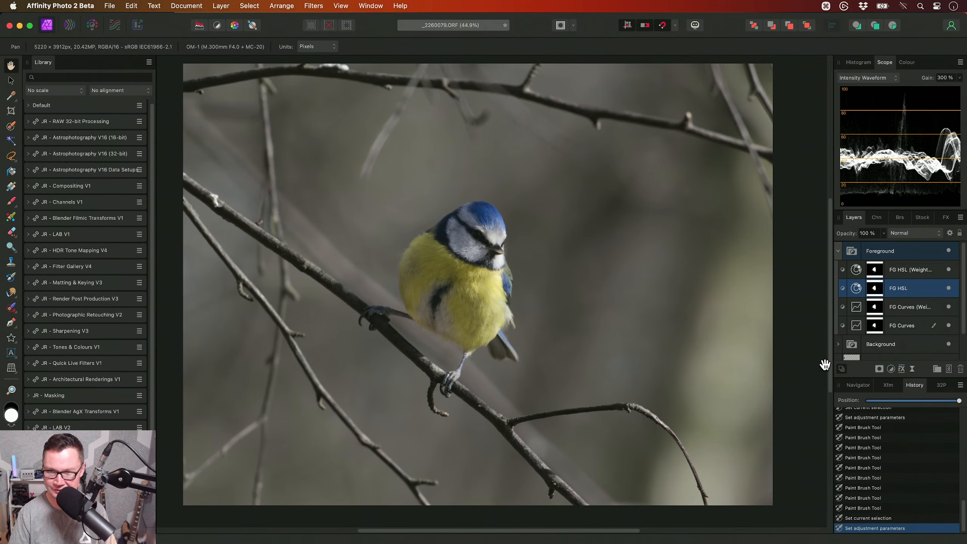
pyautogui.click(892, 251)
pyautogui.click(837, 250)
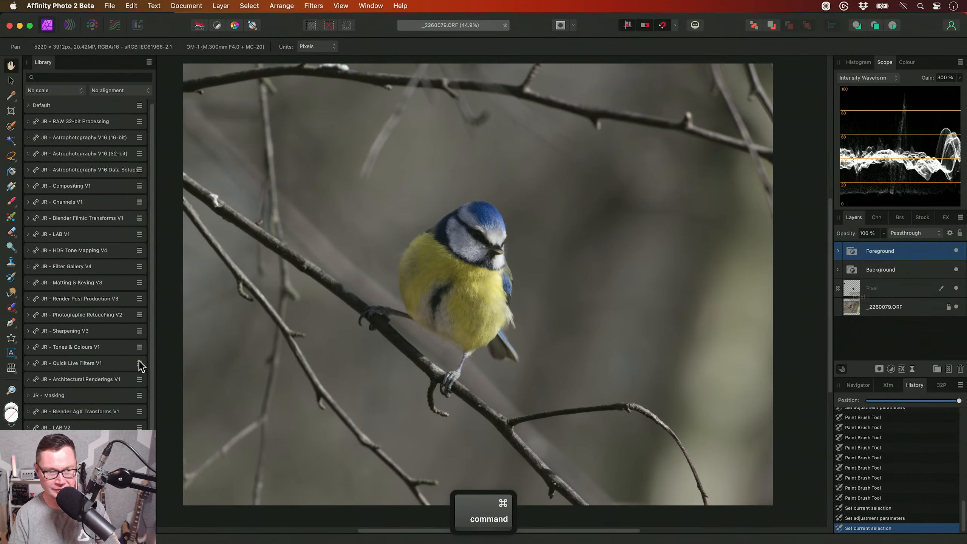
pyautogui.click(105, 313)
pyautogui.scroll(-5, 105, 313)
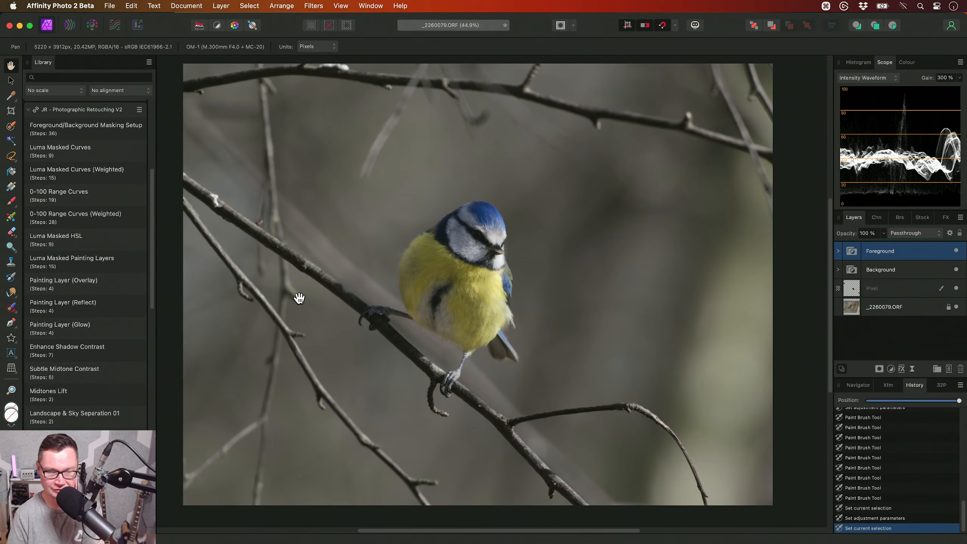
pyautogui.click(105, 280)
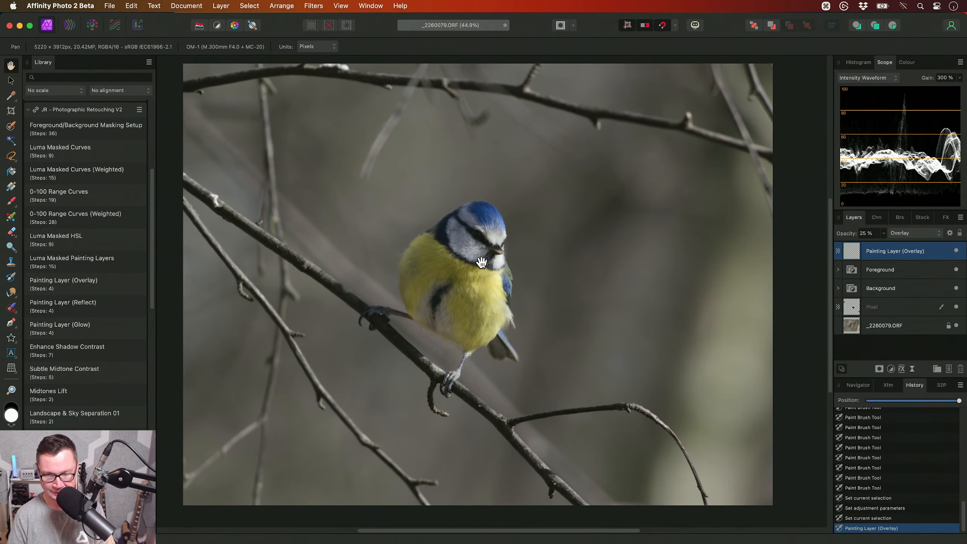
# - Brighten the bird's eye on the Painting Layer (Overlay) with a white Paint Brush stroke about 73 px wide
pyautogui.scroll(8, 479, 268)
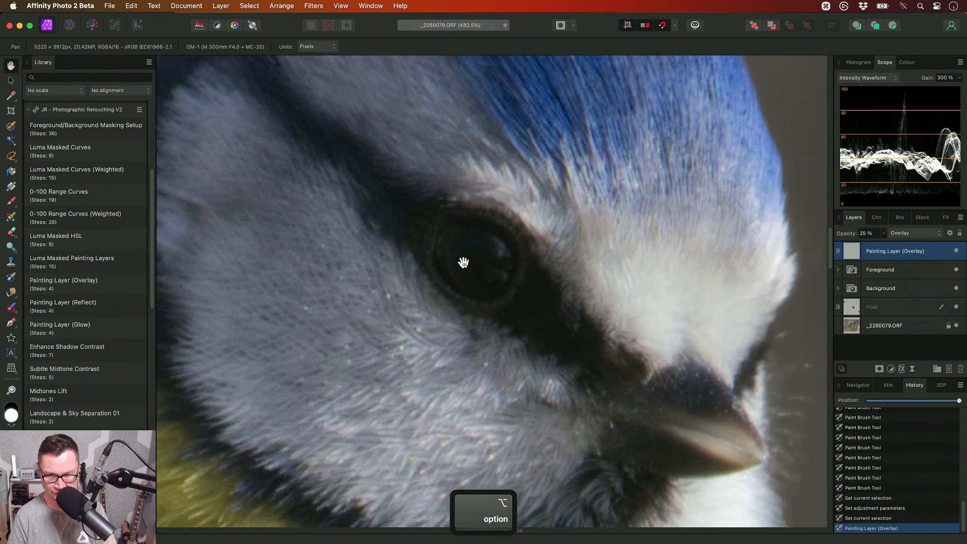
pyautogui.press('b')
pyautogui.press('[')
pyautogui.press('[')
pyautogui.press('x')
pyautogui.press('[')
pyautogui.press('[')
pyautogui.press('[')
pyautogui.press('[')
pyautogui.moveTo(467, 248); pyautogui.dragTo(490, 276)
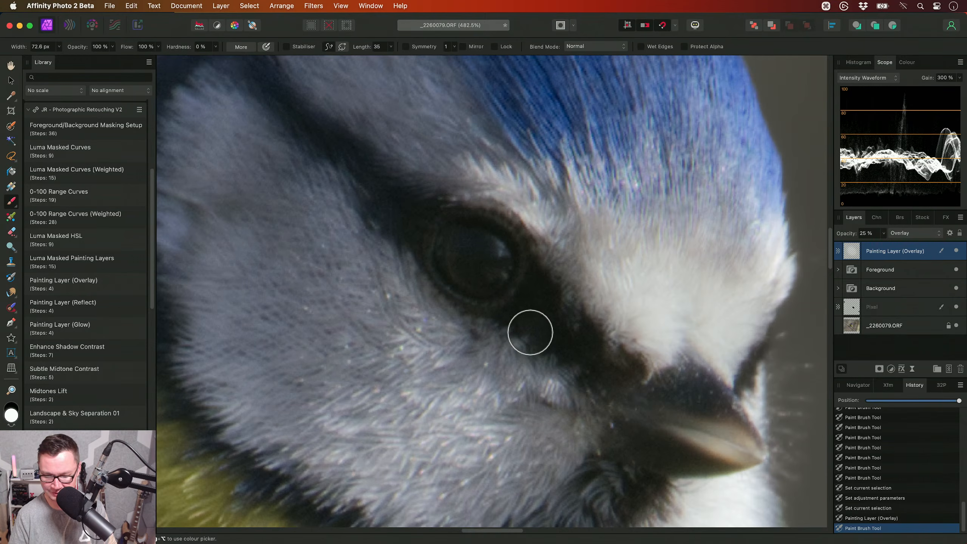
# - Toggle the visibility of the Painting Layer (Overlay) to compare the eye with and without the painting
pyautogui.press('h')
pyautogui.hscroll(1, 663, 317)
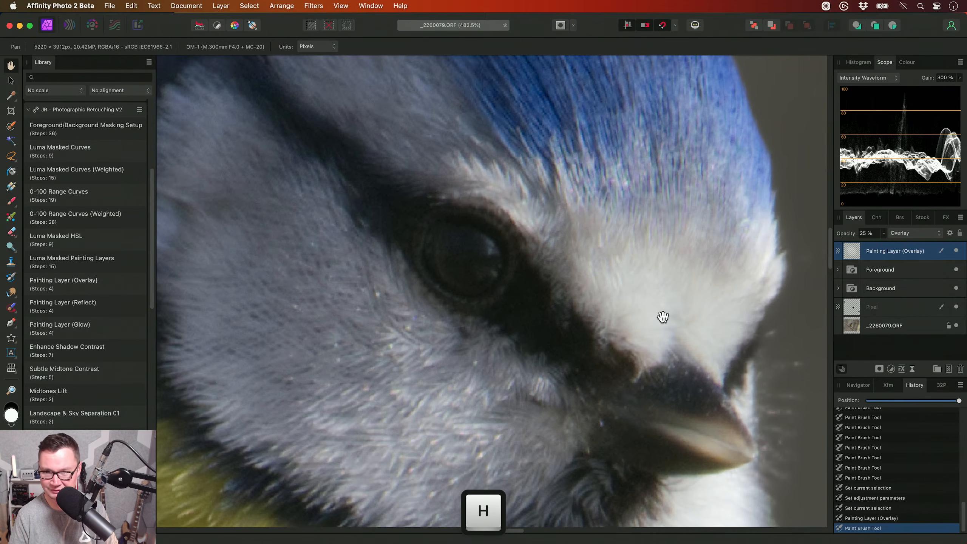
pyautogui.click(955, 251)
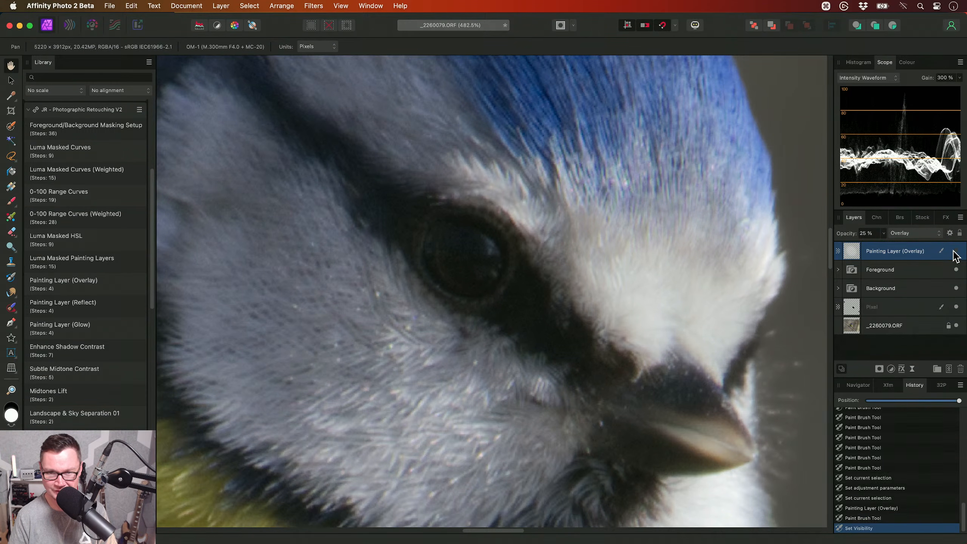
pyautogui.keyDown('alt'); pyautogui.scroll(-10, 486, 307); pyautogui.keyUp('alt')
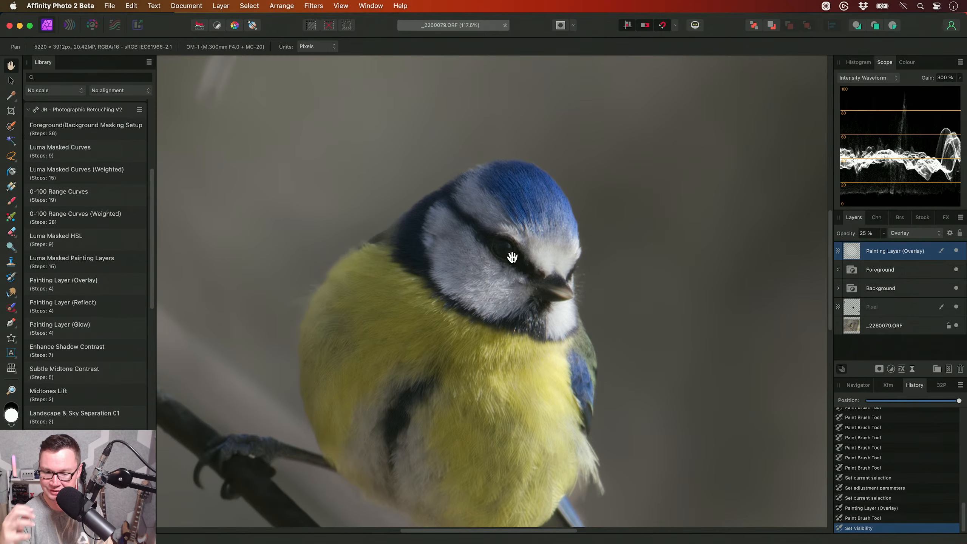
# - Apply the Matte Contrast Lift macro from the JR - Photographic Retouching V2 category
pyautogui.scroll(-10, 114, 305)
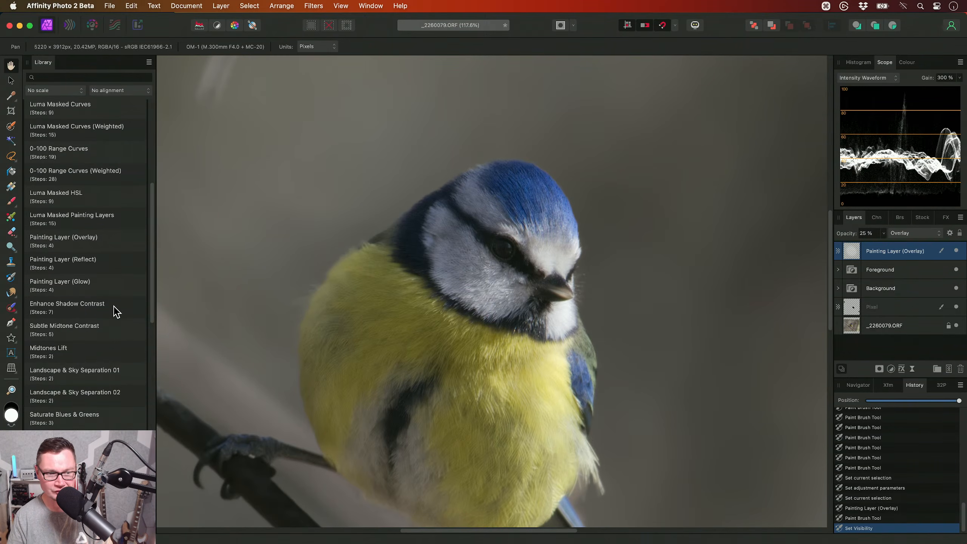
pyautogui.scroll(-6, 114, 293)
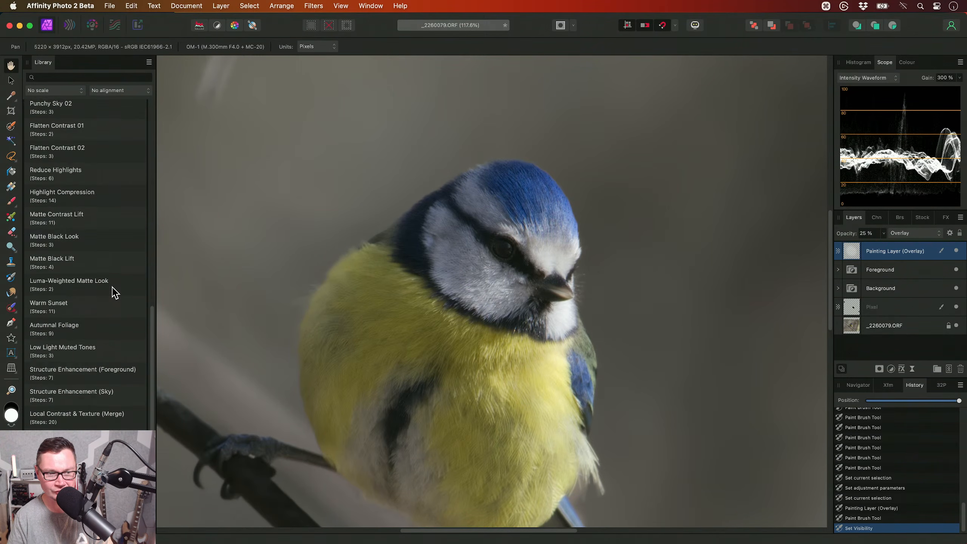
pyautogui.click(78, 143)
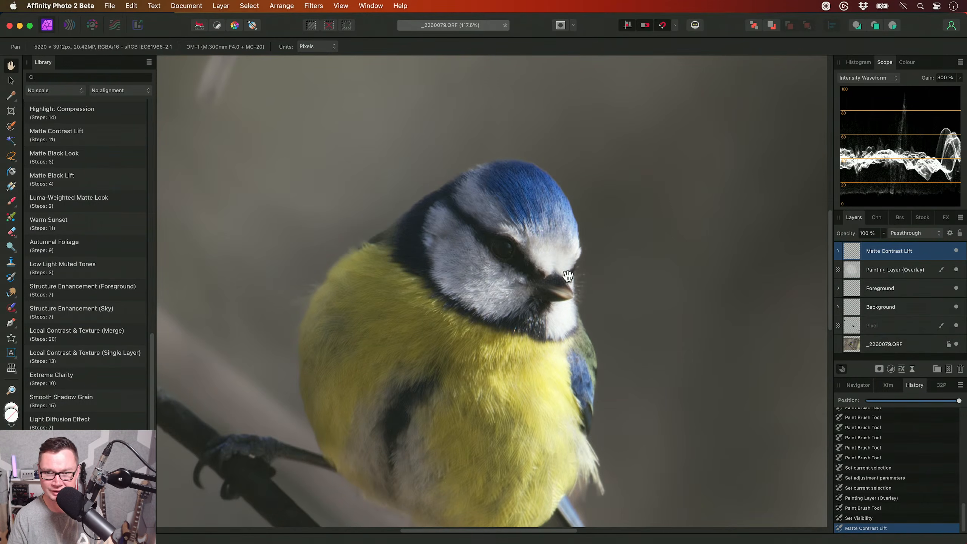
# - Examine the Matte Look procedural texture and the Brightness & Contrast layer inside the Matte Contrast Lift group, and collapse the group
pyautogui.click(838, 251)
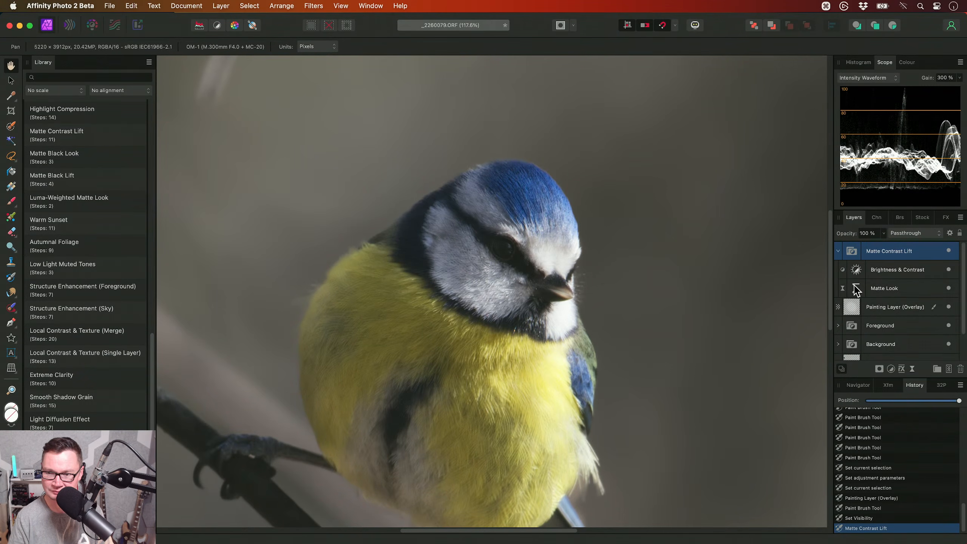
pyautogui.click(883, 288)
pyautogui.scroll(-3, 690, 309)
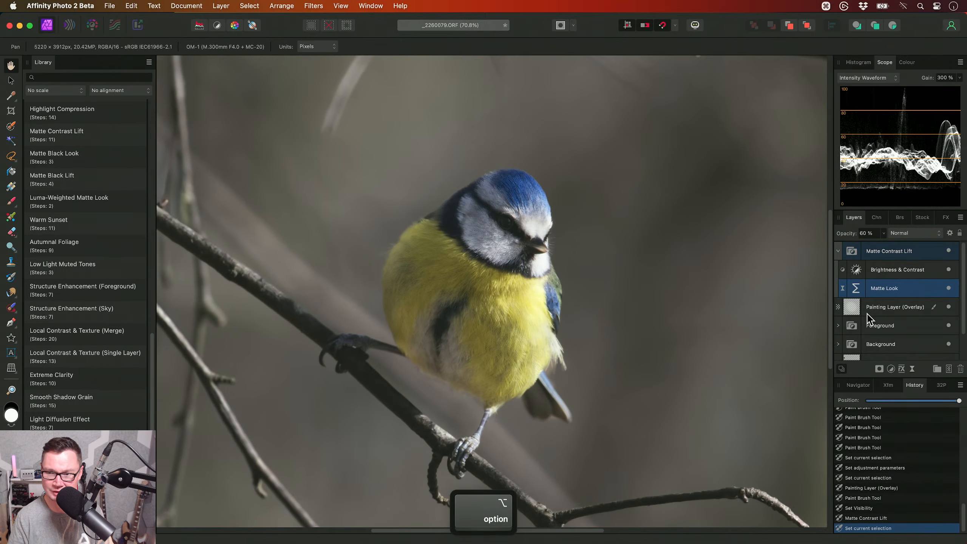
pyautogui.doubleClick(854, 288)
pyautogui.moveTo(767, 285); pyautogui.dragTo(798, 246)
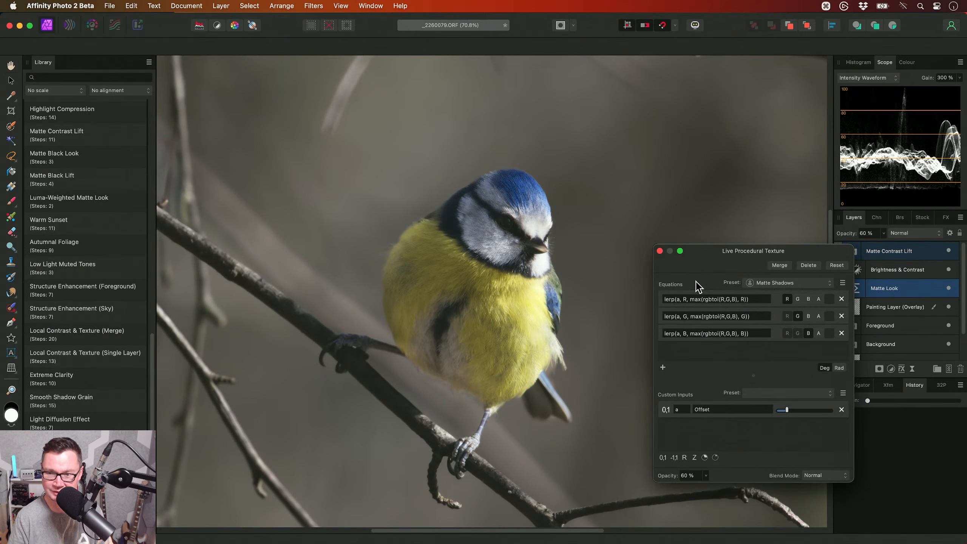
pyautogui.click(660, 251)
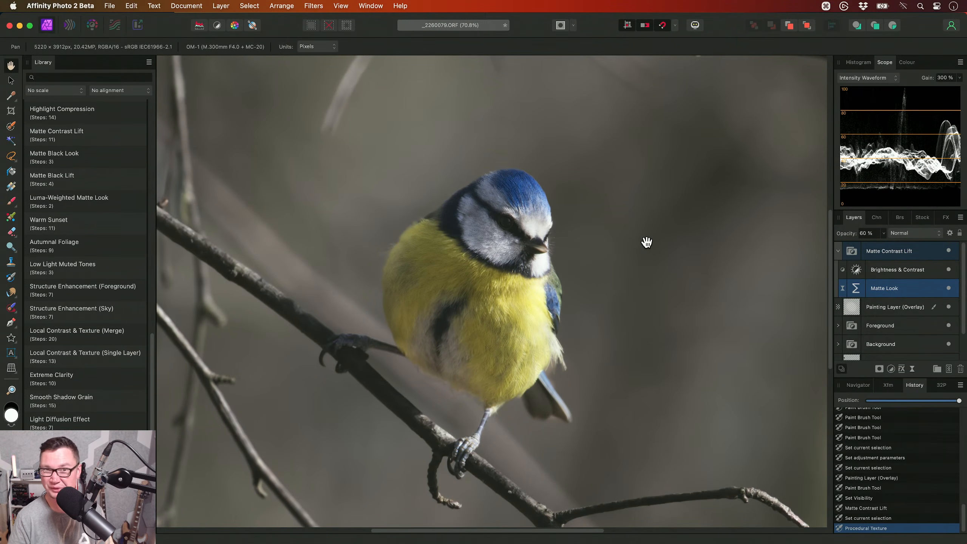
pyautogui.click(917, 269)
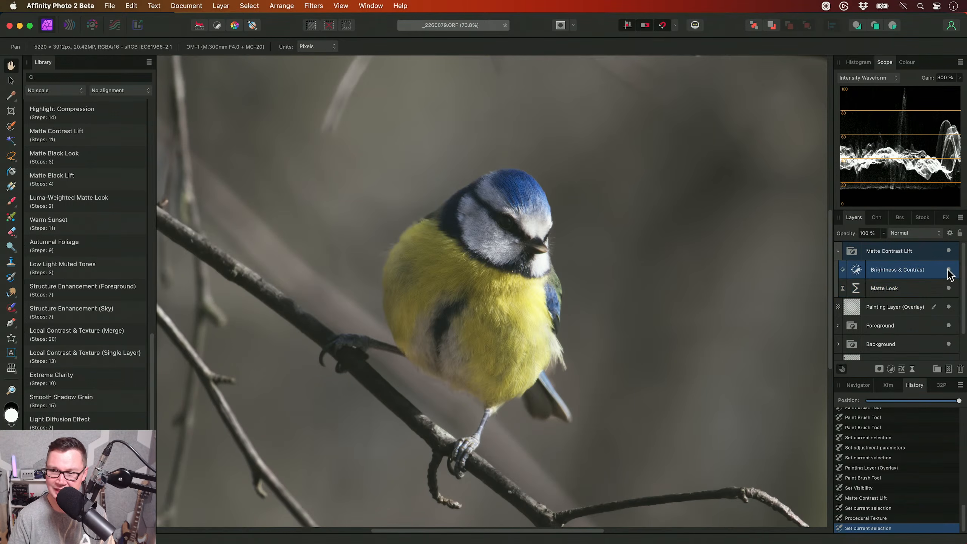
pyautogui.click(860, 252)
pyautogui.click(838, 251)
# - Toggle the visibility of the Matte Contrast Lift group to compare the image with and without it
pyautogui.scroll(-5, 471, 294)
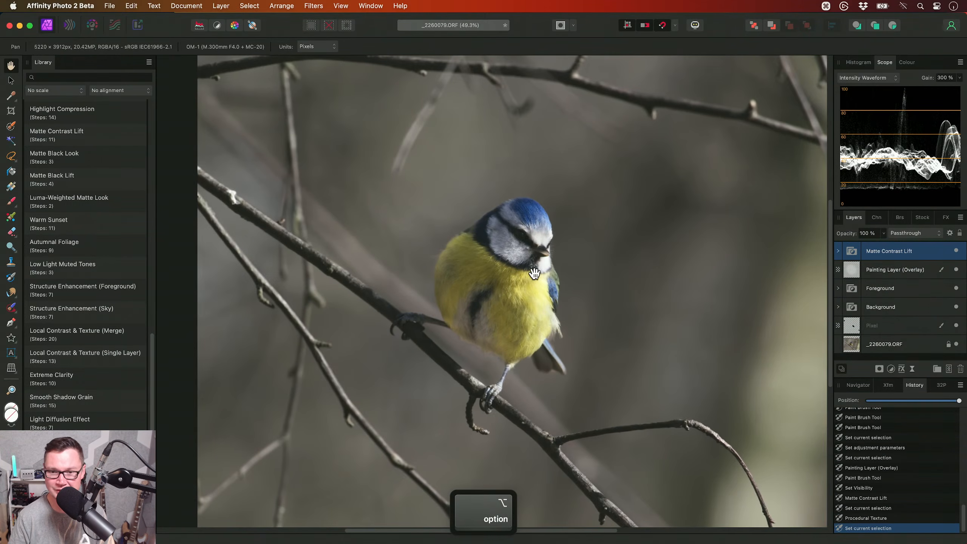
pyautogui.scroll(4, 552, 283)
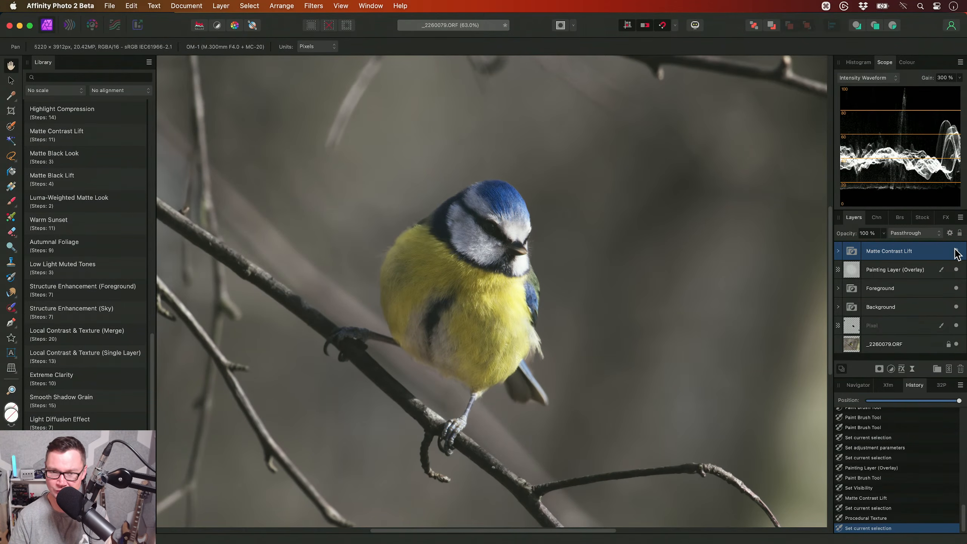
pyautogui.click(955, 251)
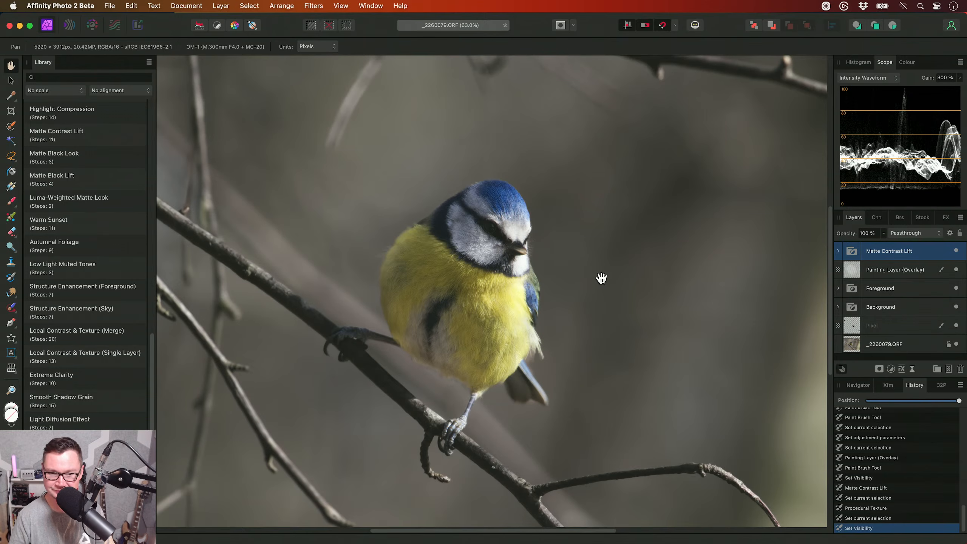
# - Load a selection of the bird from the FG HSL layer's mask inside the Foreground group
pyautogui.click(870, 293)
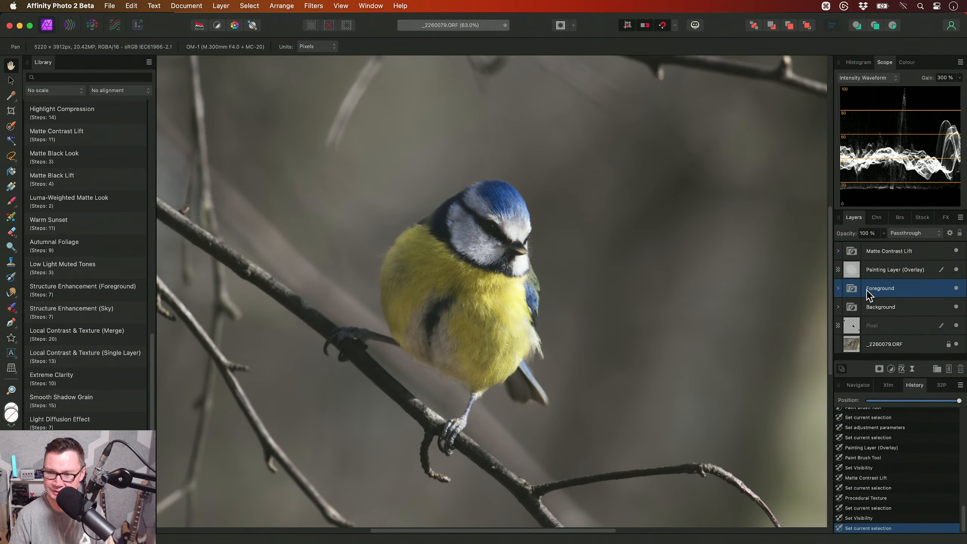
pyautogui.click(839, 289)
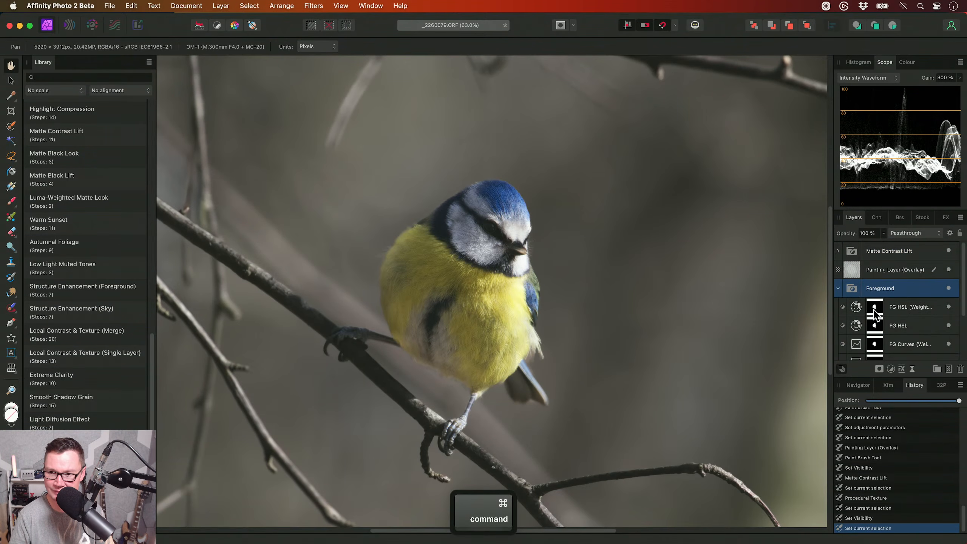
pyautogui.keyDown('super'); pyautogui.click(874, 327); pyautogui.keyUp('super')
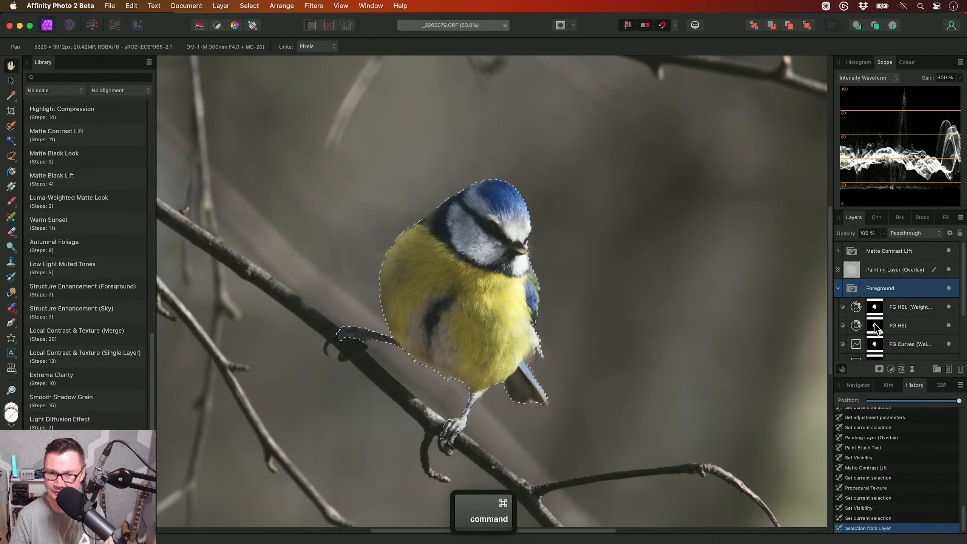
# - Add a Selective Colour adjustment masked to the bird above the Matte Contrast Lift group, and clear the selection
pyautogui.click(891, 252)
pyautogui.click(838, 288)
pyautogui.hotkey('alt', 's')
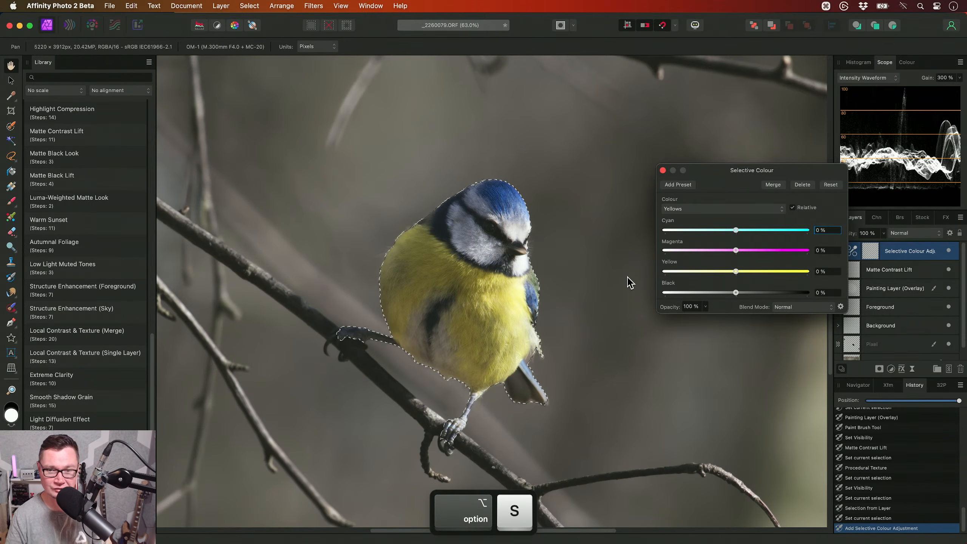
pyautogui.press('super+d')
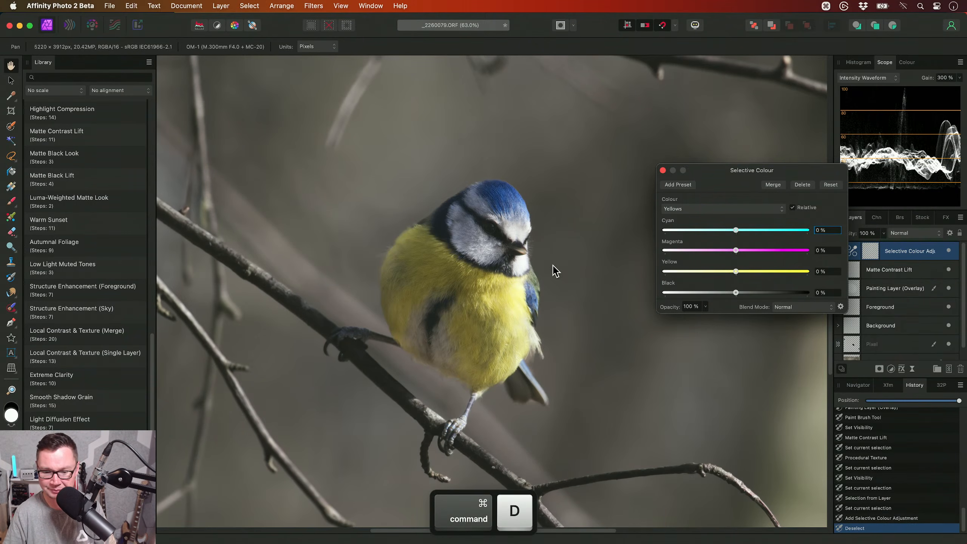
# - Set Cyan to -100 % for the Reds in the Selective Colour adjustment
pyautogui.scroll(3, 555, 271)
pyautogui.click(689, 209)
pyautogui.click(687, 197)
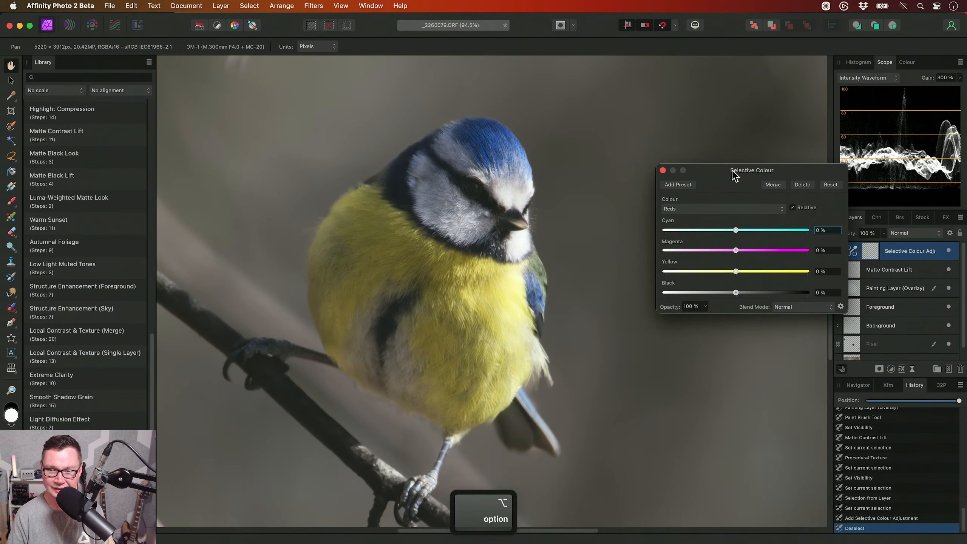
pyautogui.moveTo(734, 175); pyautogui.dragTo(735, 143)
pyautogui.moveTo(735, 196); pyautogui.dragTo(620, 210)
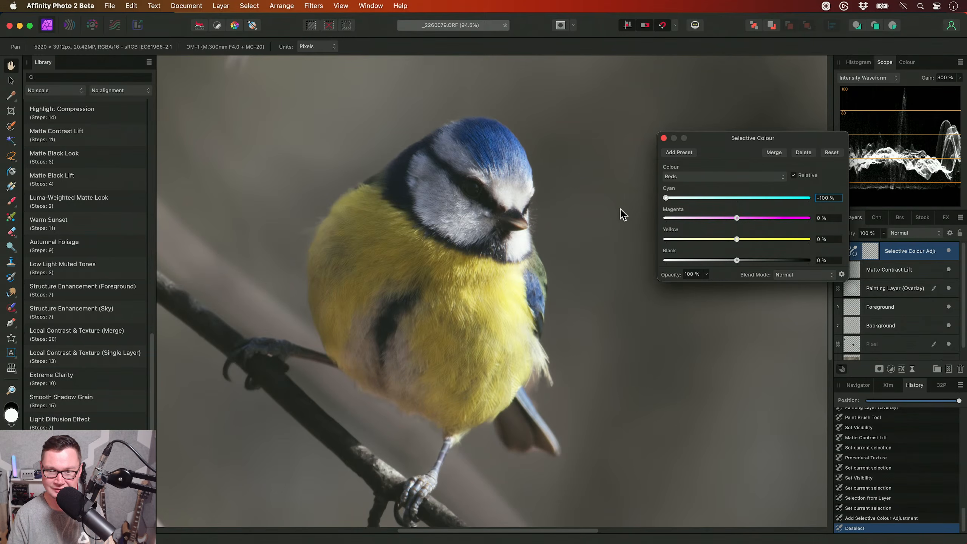
# - Set Cyan to -50 % and Yellow to 100 % for the Yellows in the Selective Colour adjustment
pyautogui.click(684, 180)
pyautogui.click(684, 186)
pyautogui.moveTo(736, 198); pyautogui.dragTo(696, 202)
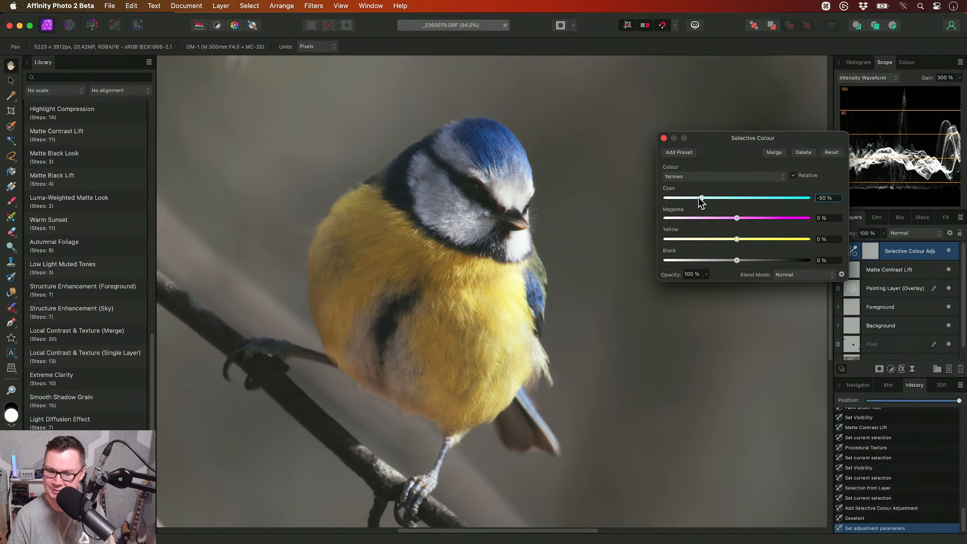
pyautogui.moveTo(737, 239); pyautogui.dragTo(838, 247)
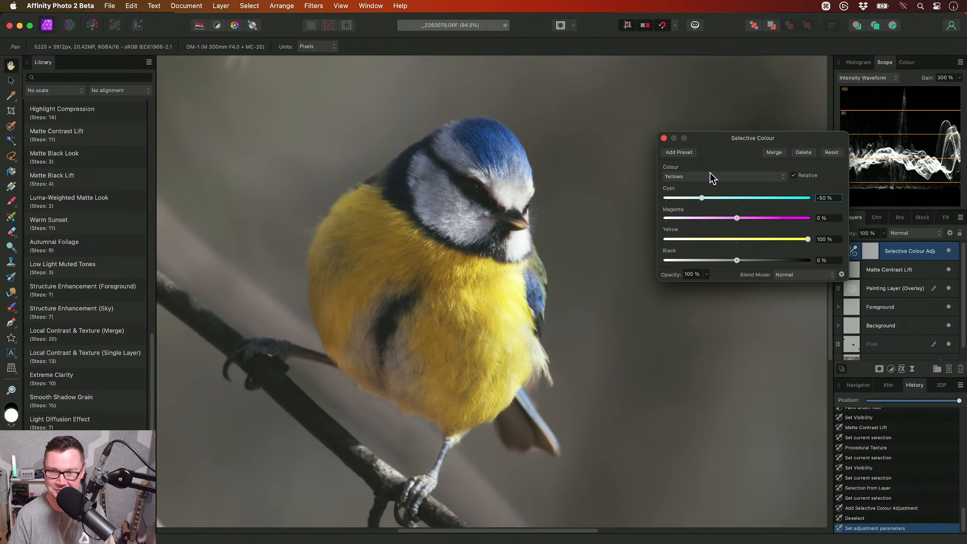
# - Set Cyan to 100 % and Yellow to -100 % for both the Cyans and the Blues, and close the Selective Colour settings
pyautogui.click(712, 177)
pyautogui.click(704, 193)
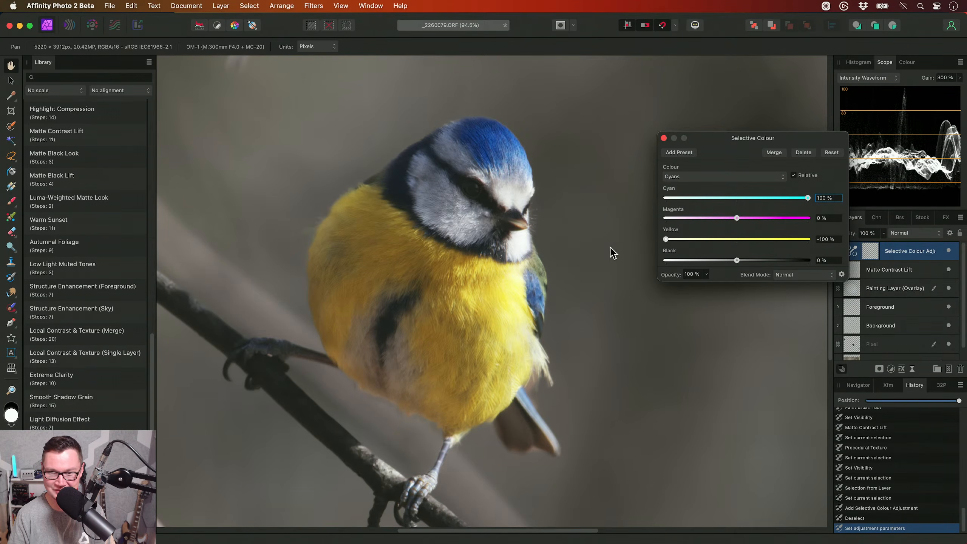
pyautogui.click(708, 182)
pyautogui.click(719, 208)
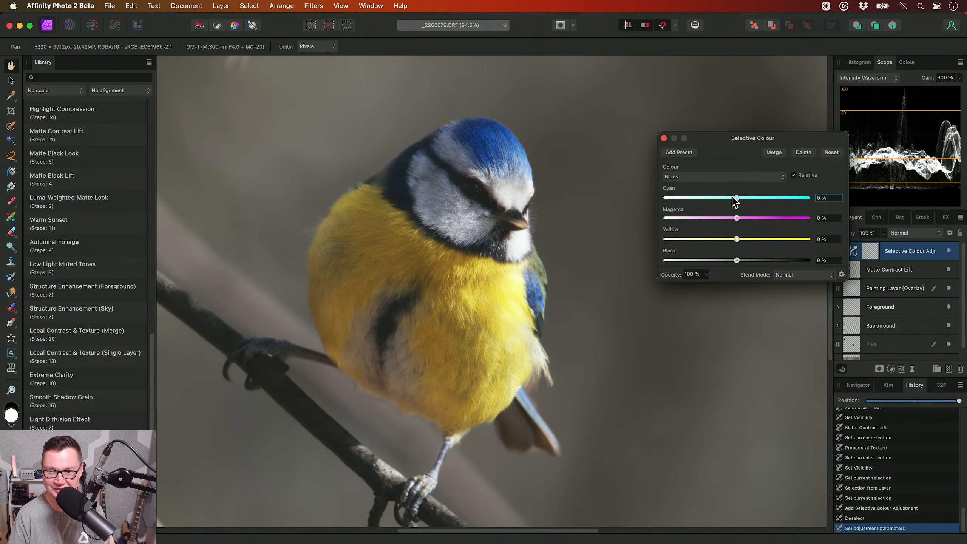
pyautogui.moveTo(735, 239); pyautogui.dragTo(623, 259)
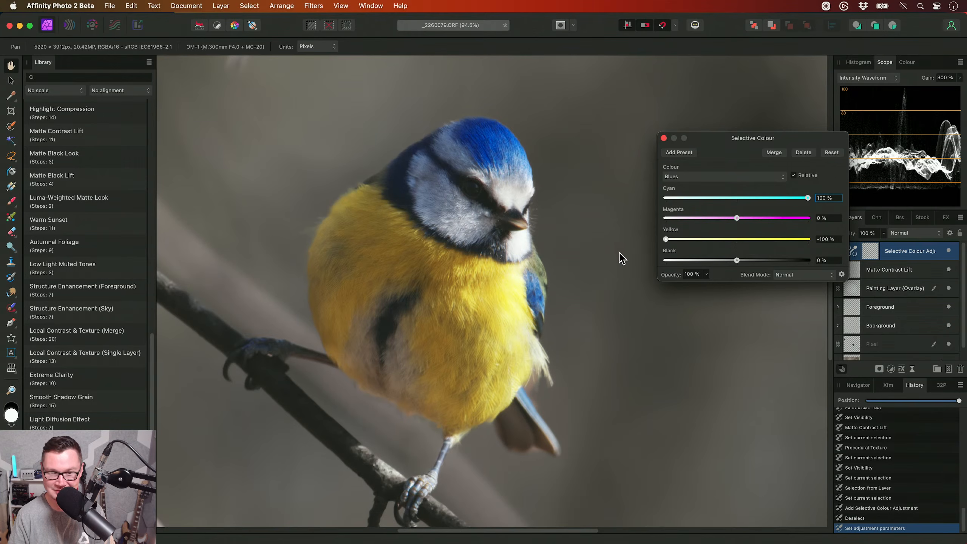
pyautogui.click(663, 139)
# - Toggle the visibility of the Selective Colour adjustment to compare the bird's colours, leaving it switched on
pyautogui.scroll(-3, 517, 217)
pyautogui.hscroll(-3, 517, 217)
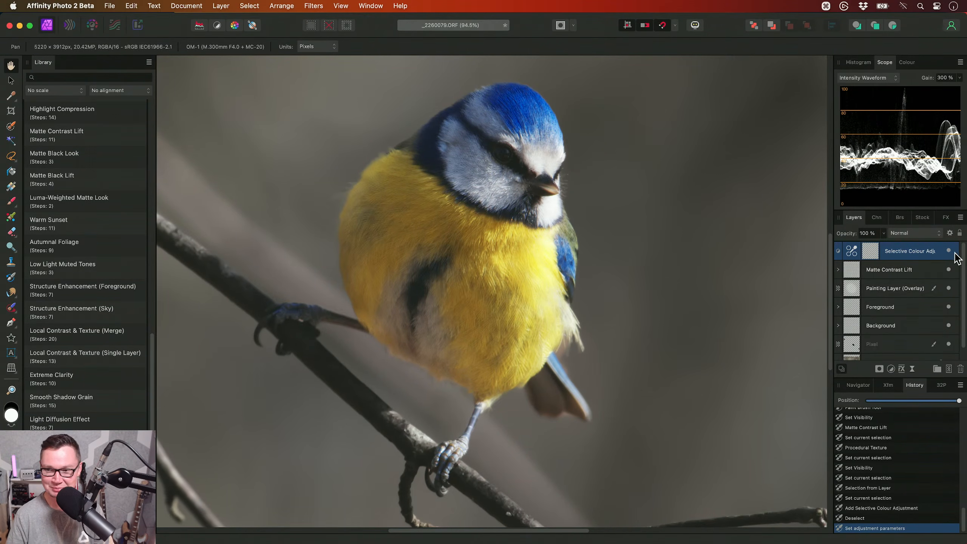
pyautogui.click(949, 251)
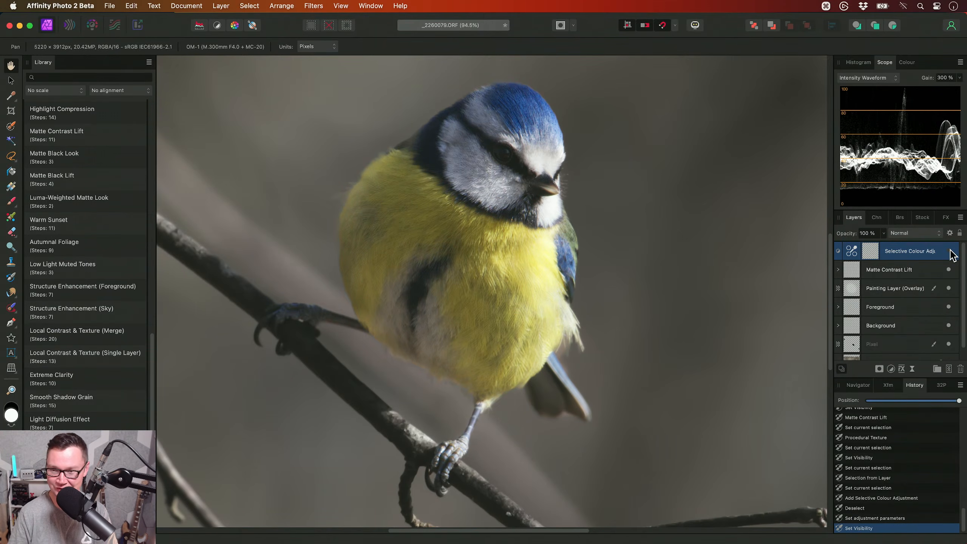
pyautogui.click(950, 250)
pyautogui.moveTo(709, 239); pyautogui.dragTo(684, 264)
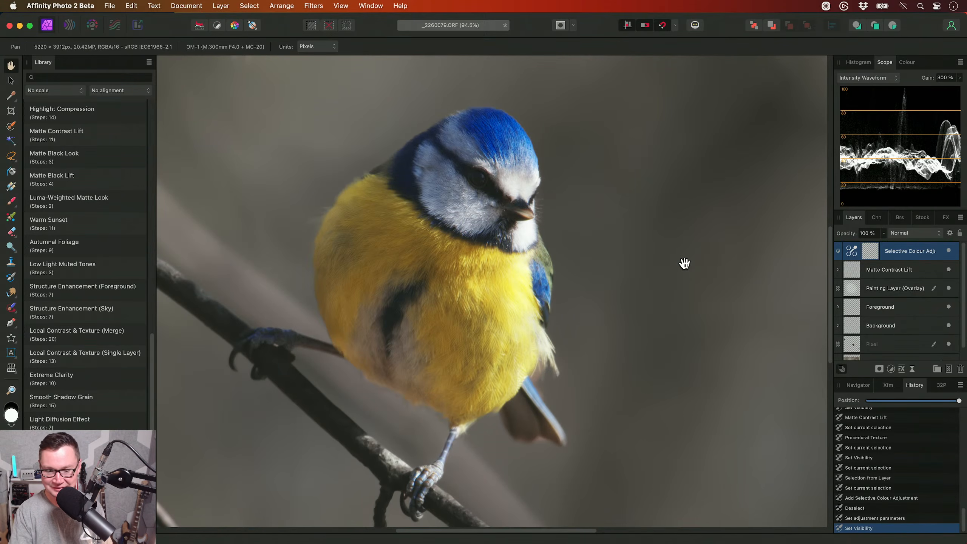
# - Add a live Clarity filter above the Selective Colour adjustment and set its strength to 100 %
pyautogui.click(220, 6)
pyautogui.moveTo(257, 153)
pyautogui.moveTo(432, 160)
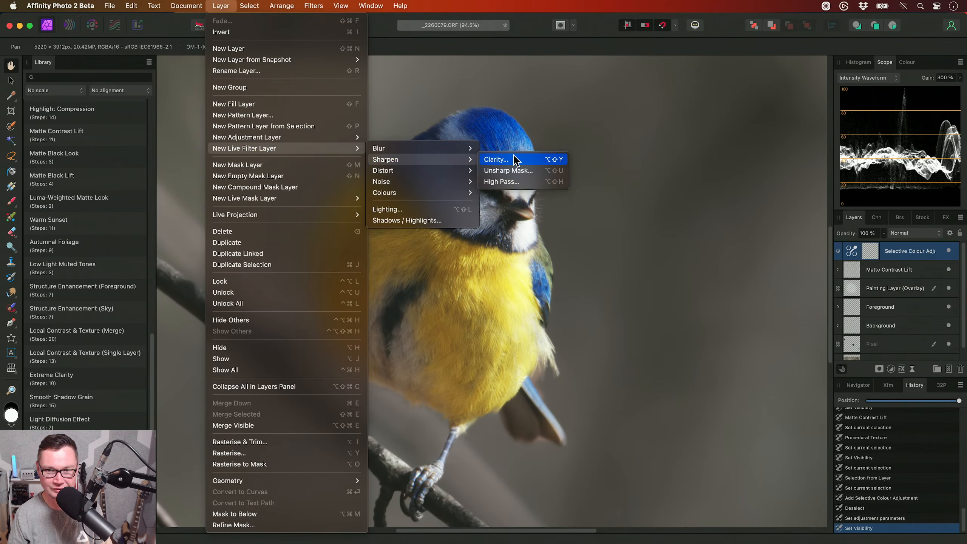
pyautogui.click(517, 158)
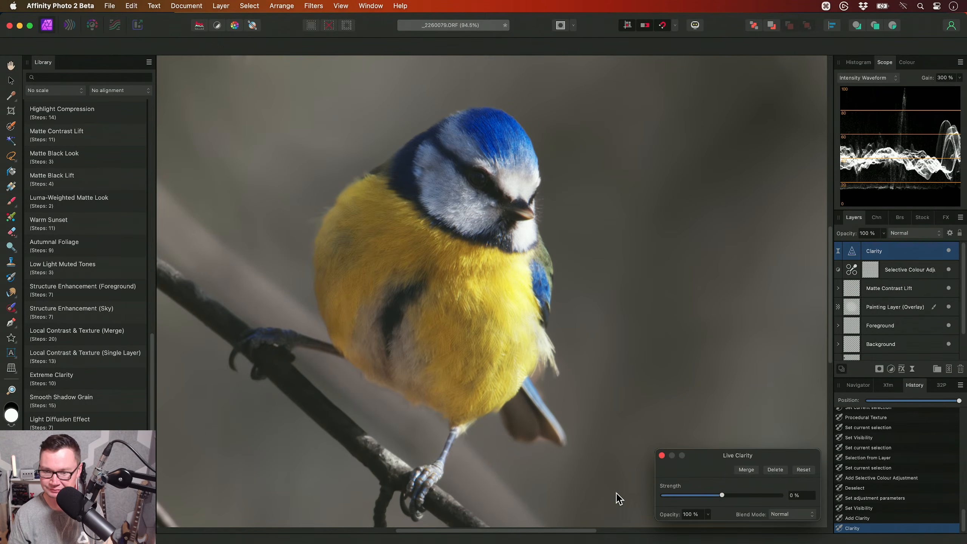
pyautogui.moveTo(723, 495); pyautogui.dragTo(782, 495)
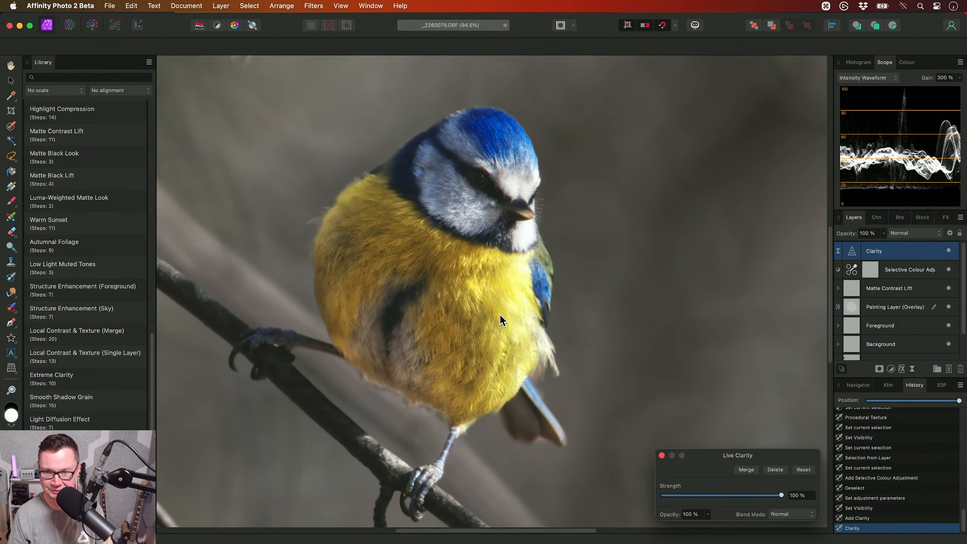
pyautogui.press('Escape')
# - Invert the Clarity filter's mask and paint the effect back in over the bird's breast and head
pyautogui.press('super+i')
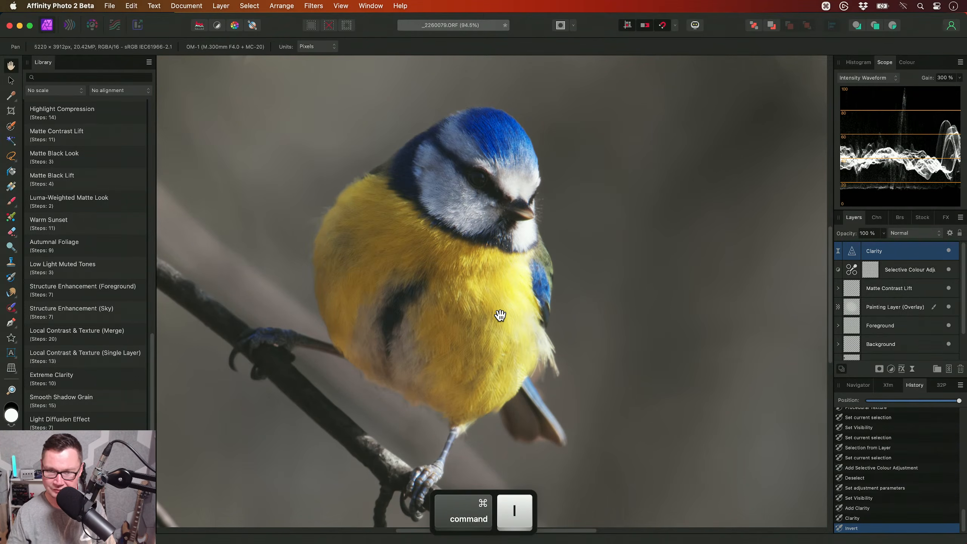
pyautogui.press('b')
pyautogui.moveTo(444, 314)
pyautogui.mouseDown()
pyautogui.moveTo(475, 307)
pyautogui.moveTo(457, 282)
pyautogui.moveTo(431, 306)
pyautogui.moveTo(474, 311)
pyautogui.moveTo(398, 291)
pyautogui.moveTo(393, 259)
pyautogui.moveTo(467, 188)
pyautogui.mouseUp()
pyautogui.press('h')
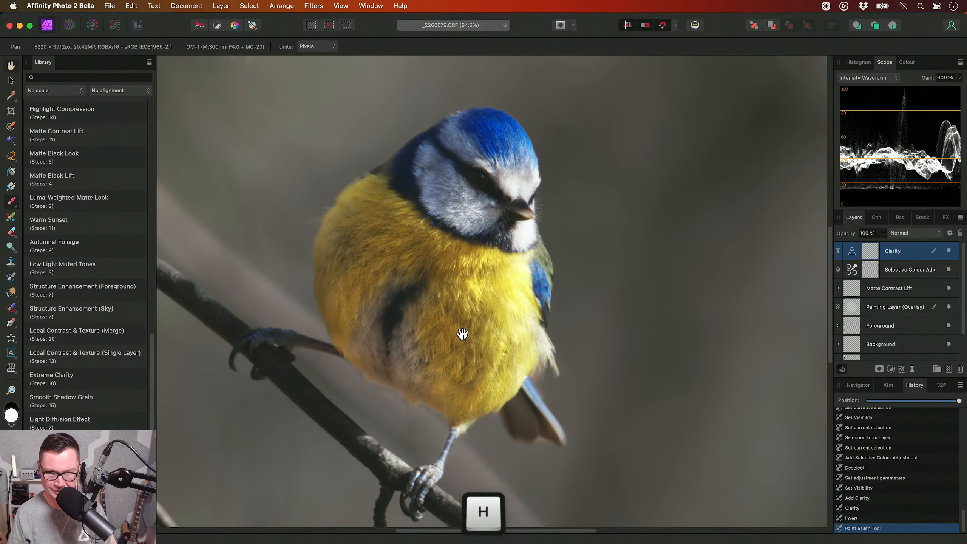
# - Reduce the Clarity layer's opacity to 50 % and toggle its visibility to compare the feather detail, leaving it switched on
pyautogui.scroll(2, 480, 325)
pyautogui.scroll(1, 481, 325)
pyautogui.moveTo(511, 309); pyautogui.dragTo(515, 318)
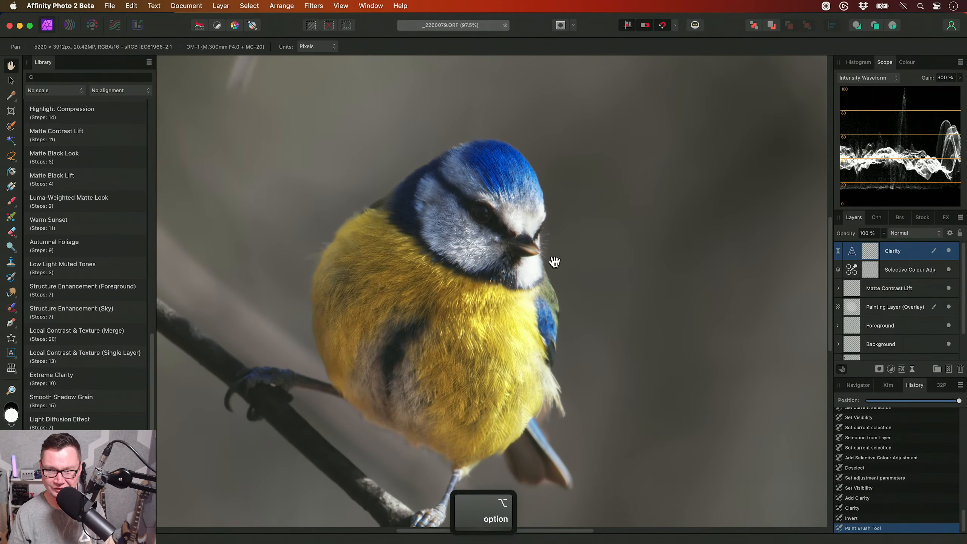
pyautogui.moveTo(551, 277); pyautogui.dragTo(539, 265)
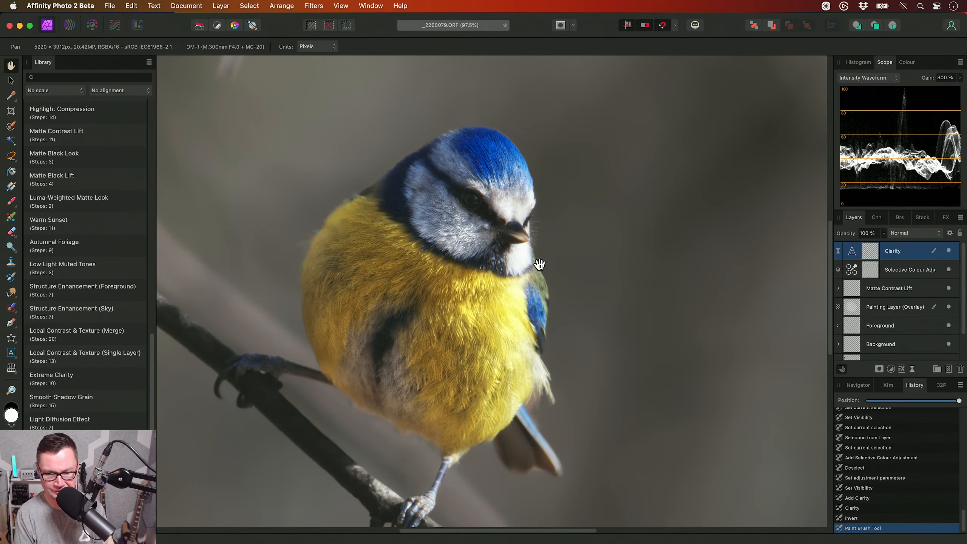
pyautogui.press('5')
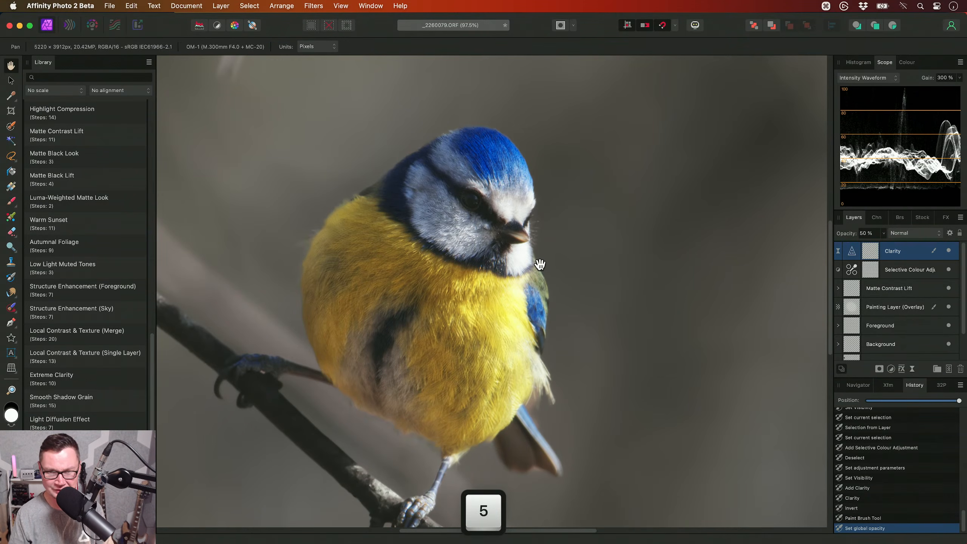
pyautogui.click(948, 251)
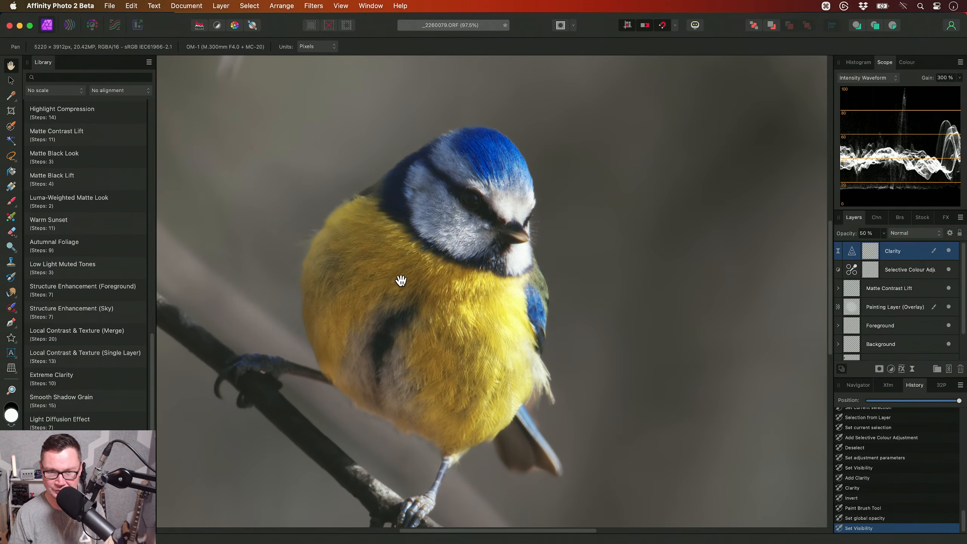
pyautogui.scroll(3, 420, 294)
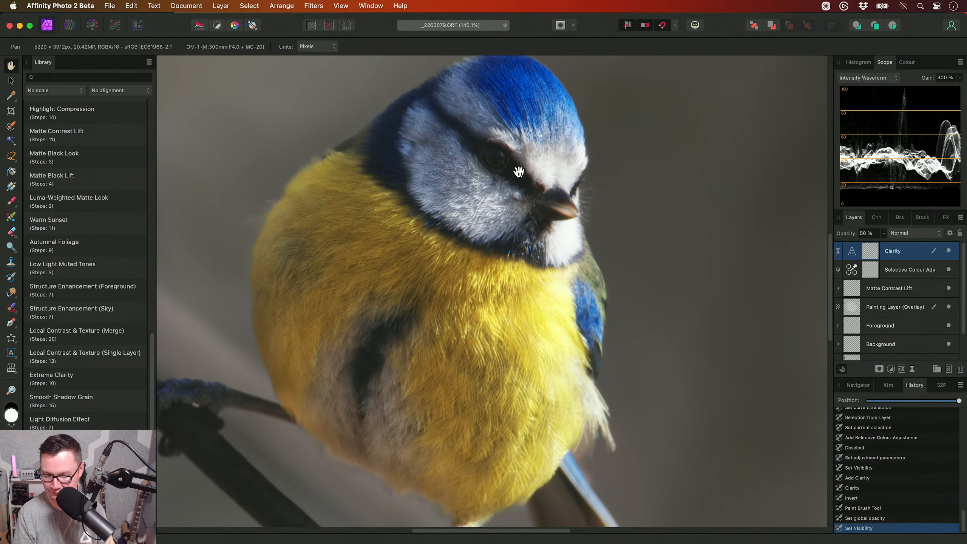
# - Apply the Luma Masked HSL macro from the JR - Photographic Retouching V2 category
pyautogui.press('super+0')
pyautogui.scroll(20, 89, 247)
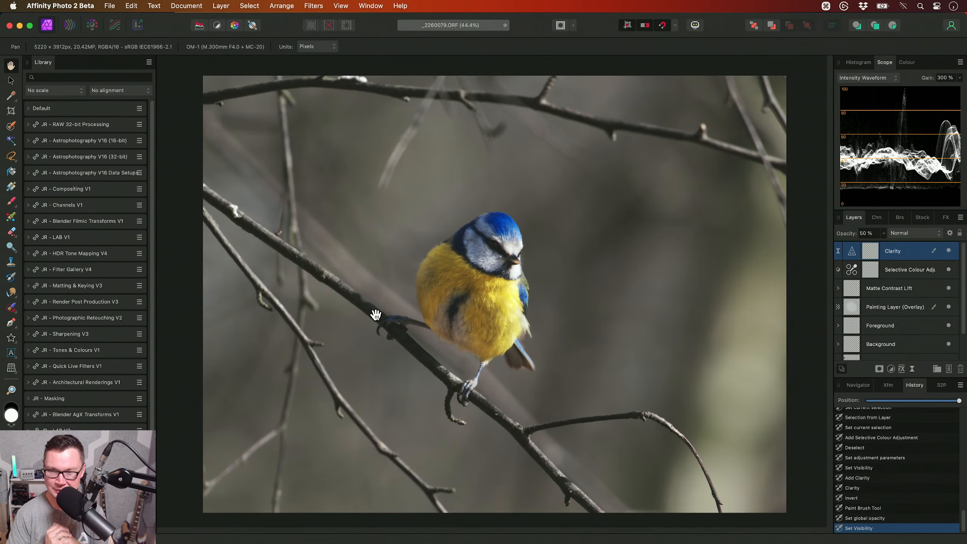
pyautogui.scroll(5, 488, 324)
pyautogui.scroll(-1, 68, 314)
pyautogui.click(83, 314)
pyautogui.scroll(-5, 84, 318)
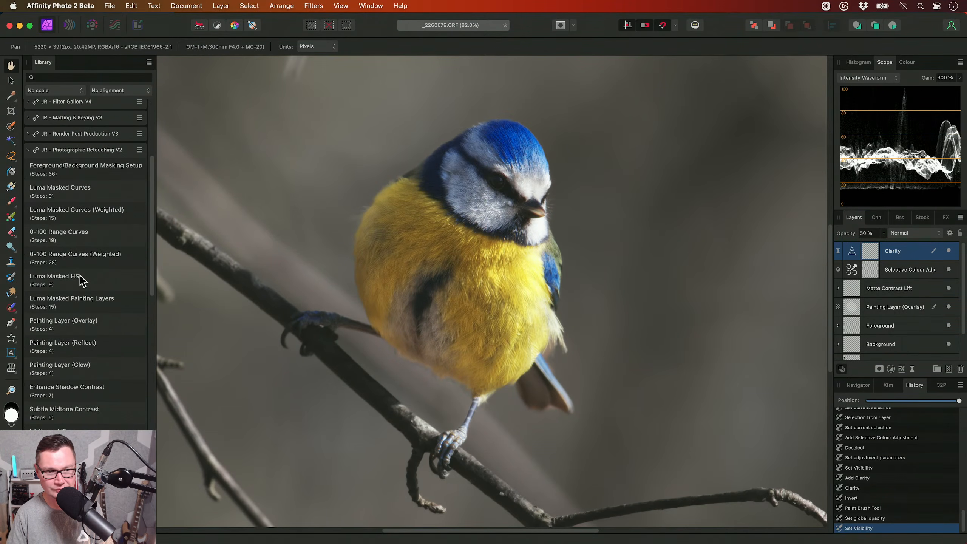
pyautogui.click(80, 276)
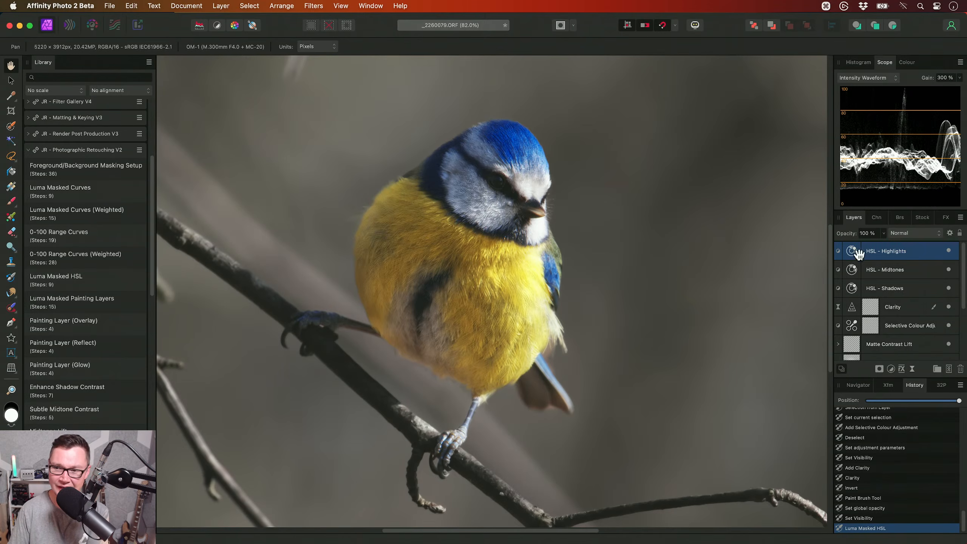
# - Examine the blend range curves of the HSL - Midtones and HSL - Shadows layers
pyautogui.click(949, 233)
pyautogui.click(917, 269)
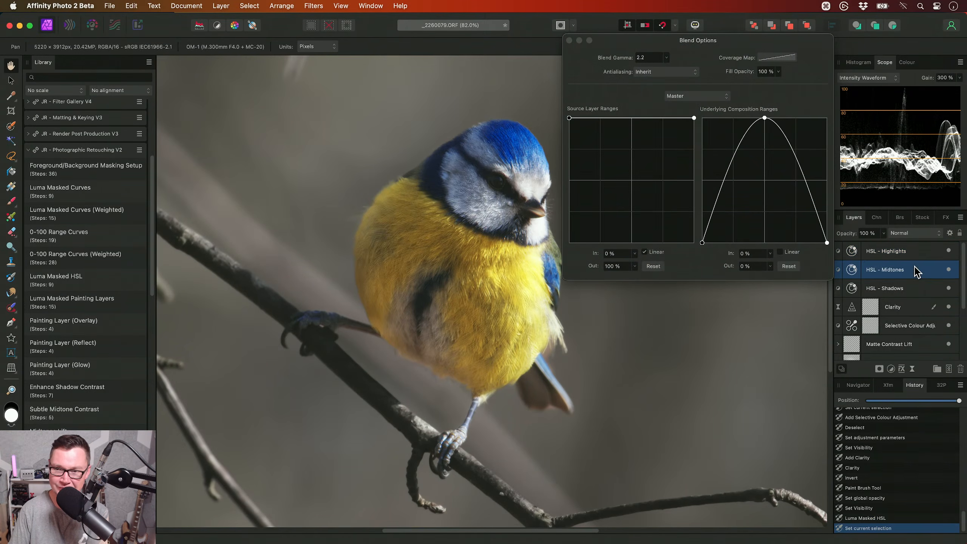
pyautogui.click(905, 294)
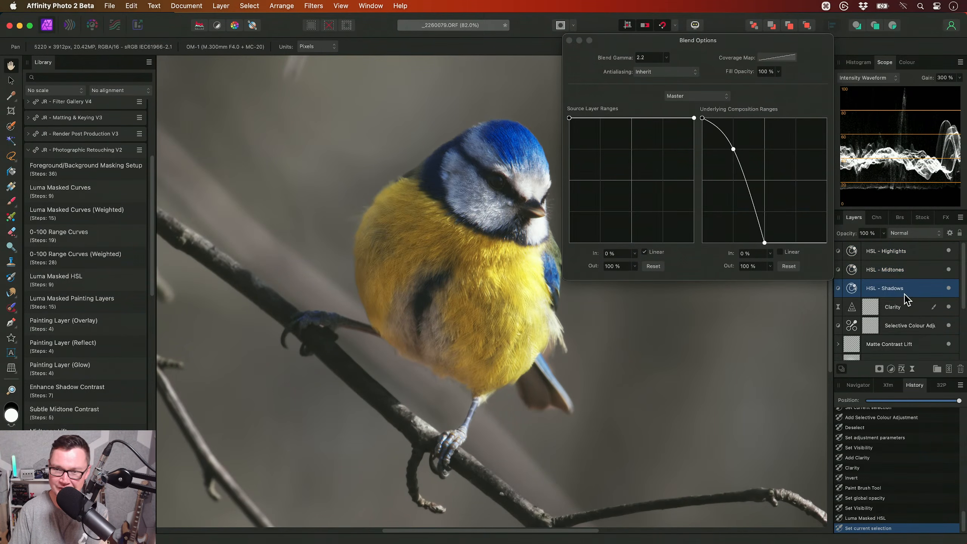
pyautogui.click(569, 40)
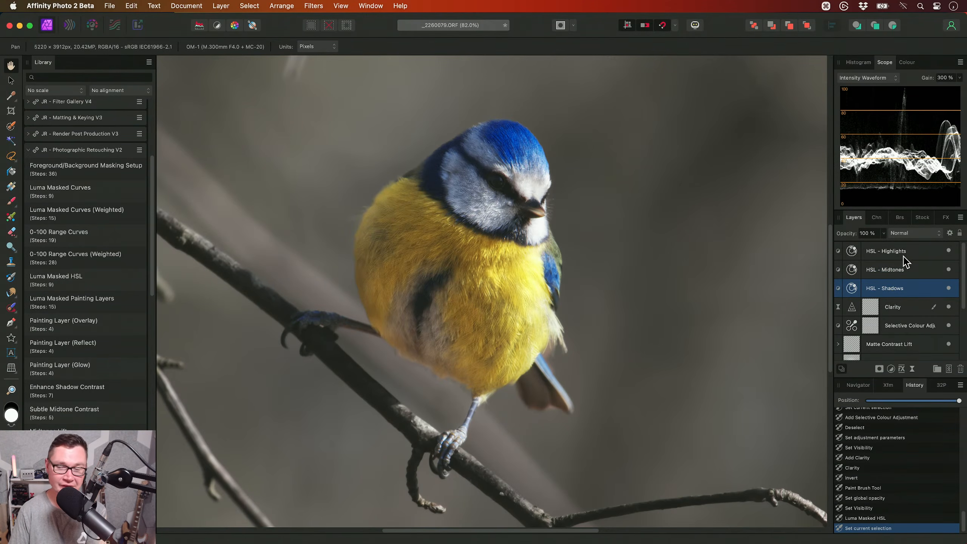
# - Set the Saturation Shift of the HSL - Highlights adjustment to -23 %
pyautogui.click(862, 255)
pyautogui.doubleClick(850, 252)
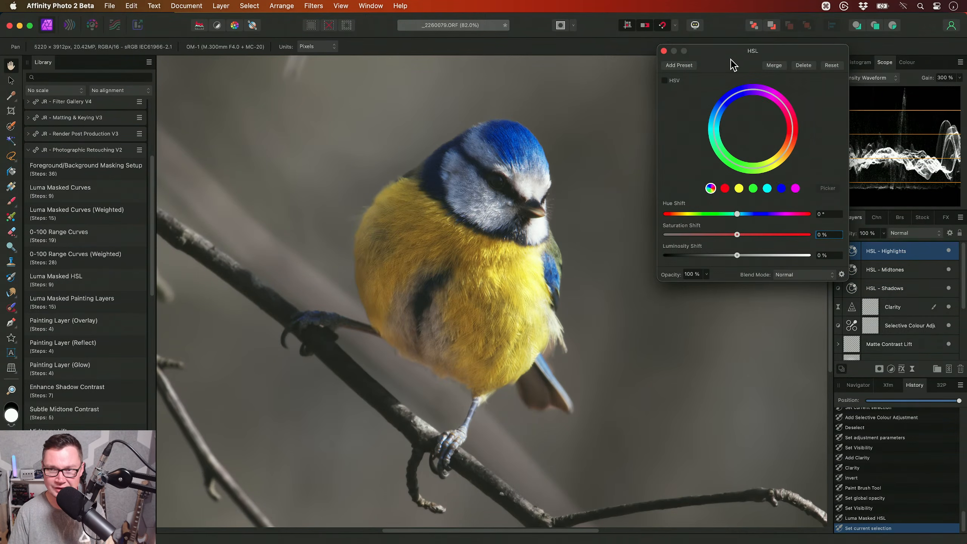
pyautogui.scroll(5, 540, 266)
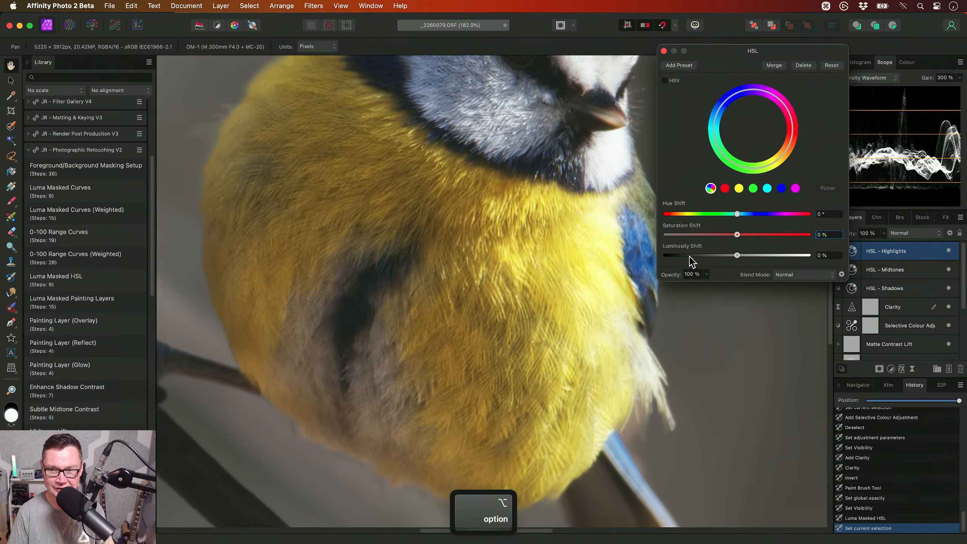
pyautogui.moveTo(739, 233)
pyautogui.mouseDown()
pyautogui.moveTo(655, 242)
pyautogui.moveTo(738, 238)
pyautogui.moveTo(722, 241)
pyautogui.mouseUp()
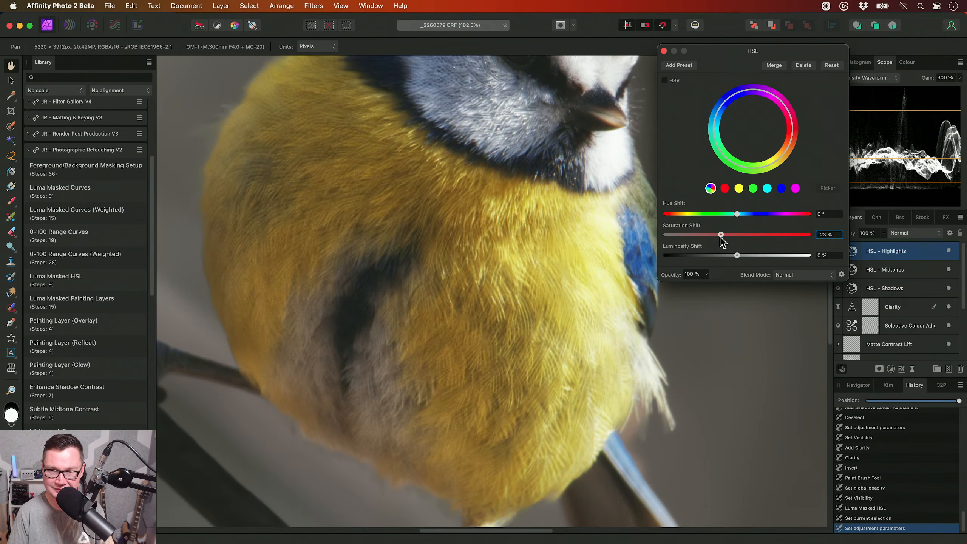
# - Set the Saturation Shift of the HSL - Midtones adjustment to -24 %
pyautogui.click(888, 271)
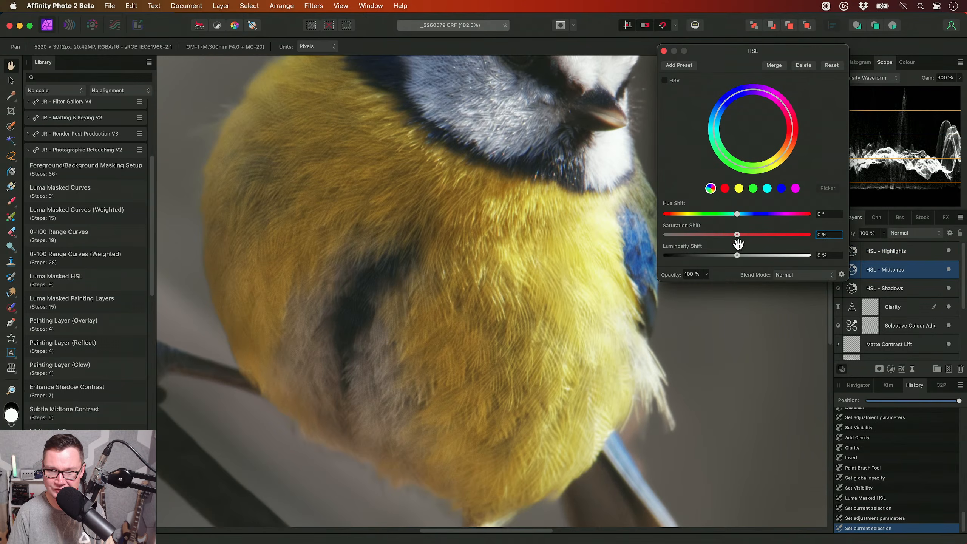
pyautogui.moveTo(737, 235); pyautogui.dragTo(720, 237)
pyautogui.scroll(2, 586, 253)
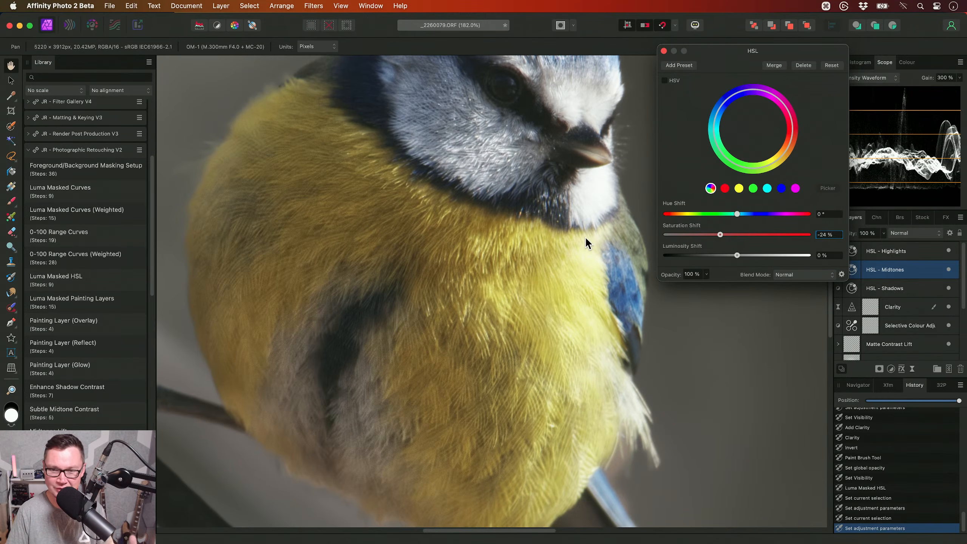
pyautogui.scroll(1, 583, 243)
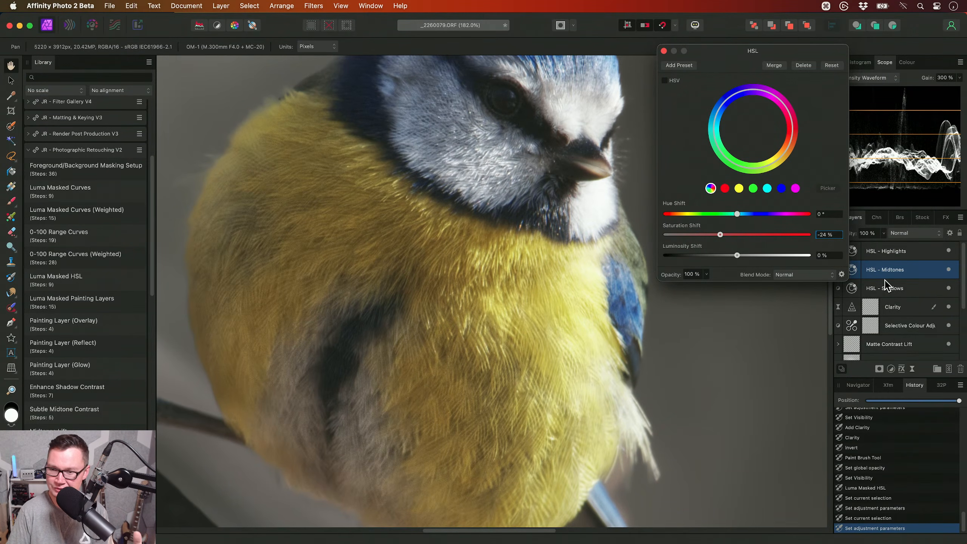
# - Set the Saturation Shift of the HSL - Shadows adjustment to 54 % and close the HSL settings
pyautogui.click(930, 287)
pyautogui.moveTo(737, 234); pyautogui.dragTo(775, 234)
pyautogui.scroll(2, 482, 229)
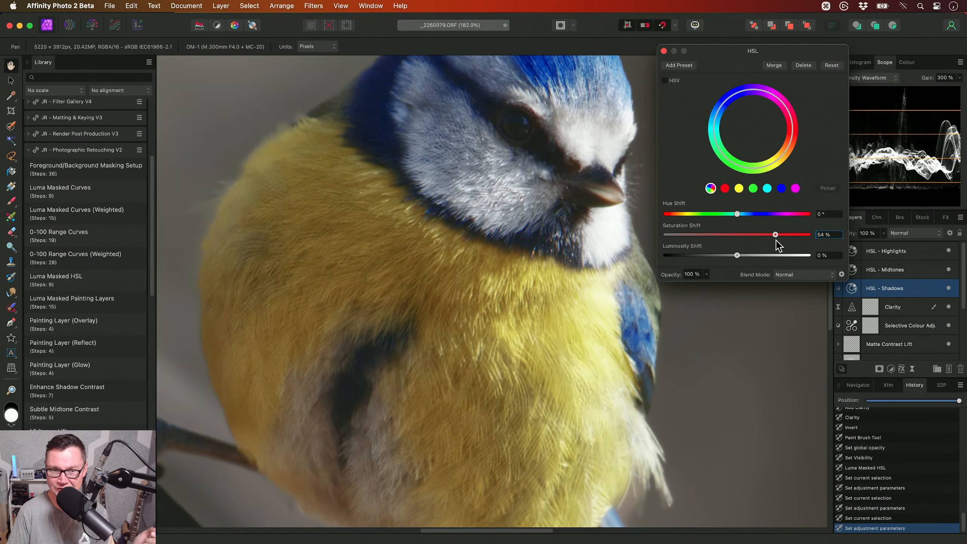
pyautogui.hscroll(-5, 487, 263)
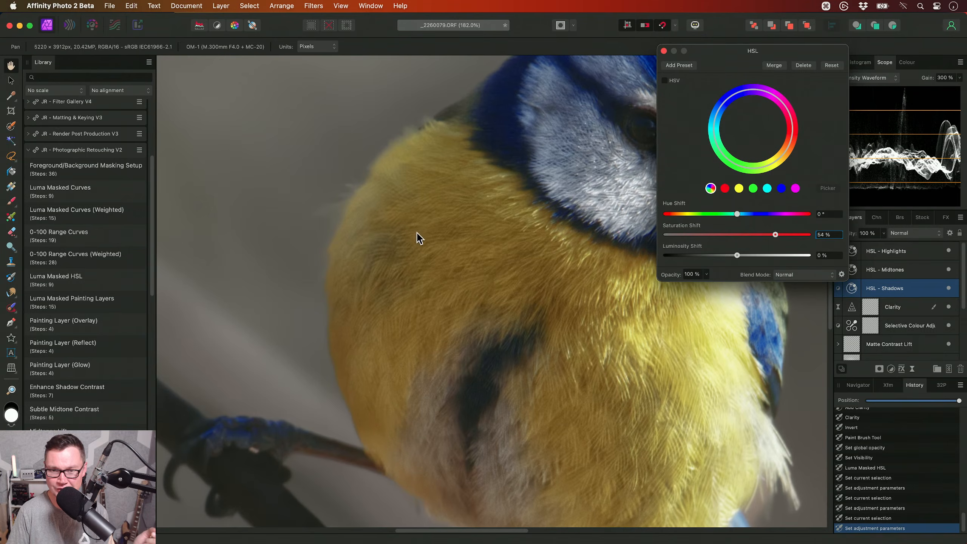
pyautogui.click(663, 51)
# - Select all three HSL layers and toggle their visibility together to compare the bird's colours, leaving them switched on
pyautogui.hscroll(3, 527, 192)
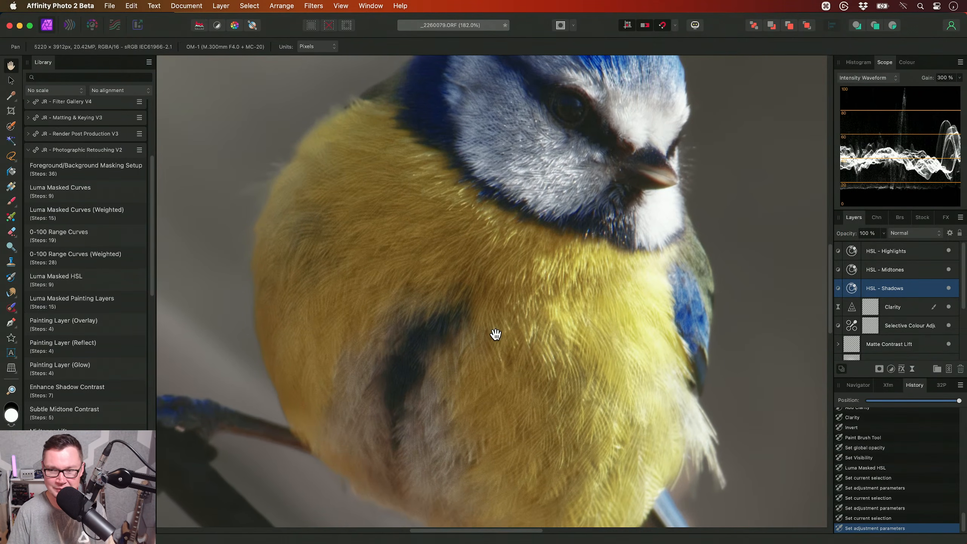
pyautogui.scroll(-5, 496, 335)
pyautogui.scroll(-2, 497, 334)
pyautogui.keyDown('shift'); pyautogui.click(917, 251); pyautogui.keyUp('shift')
pyautogui.click(948, 251)
pyautogui.moveTo(537, 292); pyautogui.dragTo(502, 273)
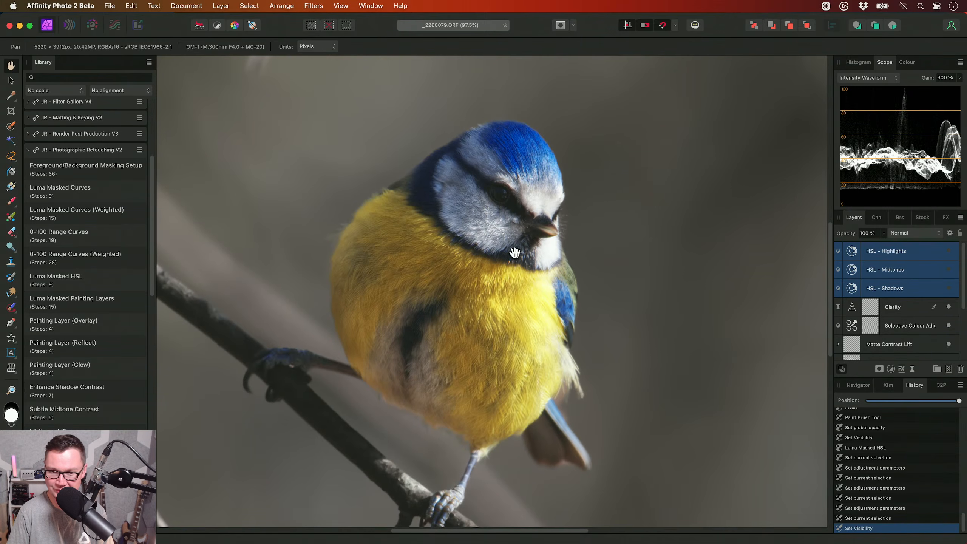
pyautogui.click(948, 251)
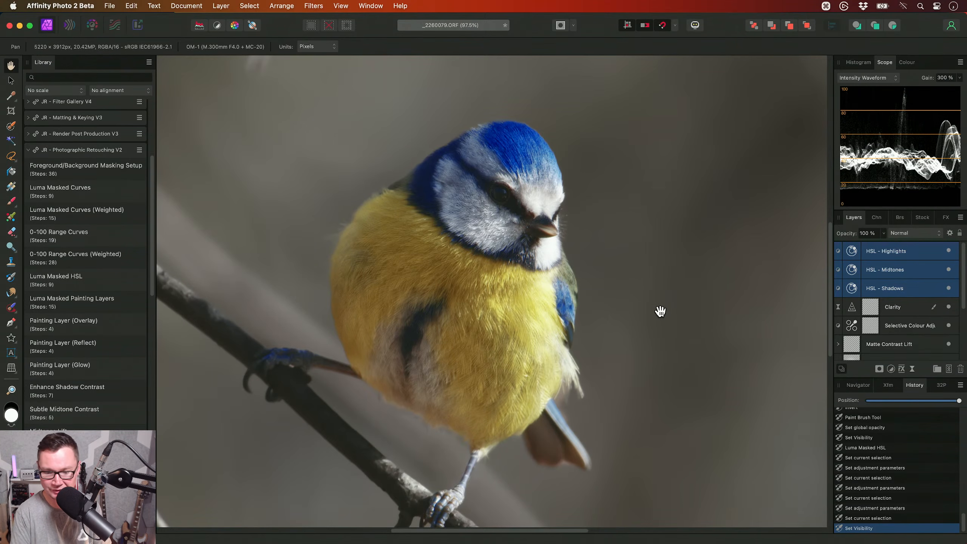
# - Duplicate the Painting Layer (Overlay) to the top of the layer stack and set the copy's opacity to 20 %
pyautogui.scroll(-2, 906, 309)
pyautogui.click(906, 335)
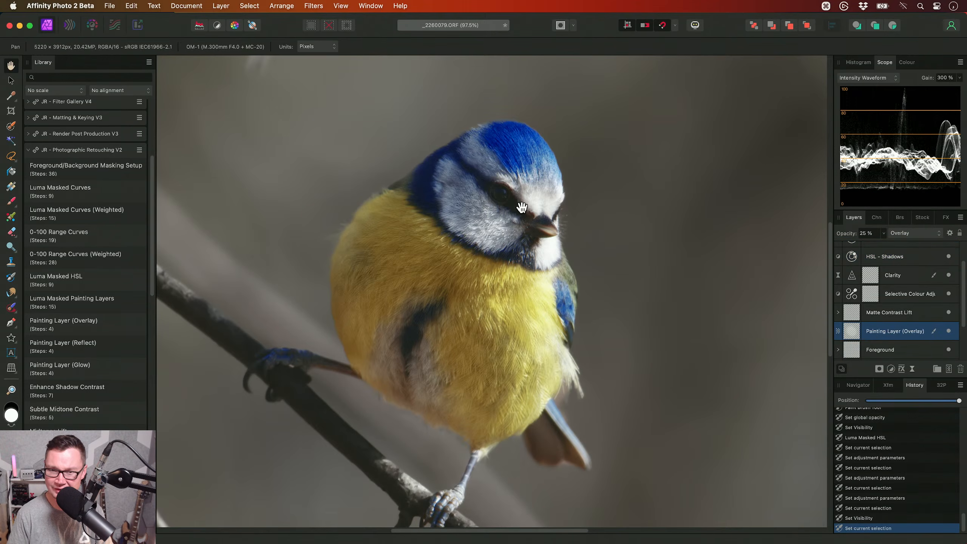
pyautogui.scroll(10, 532, 221)
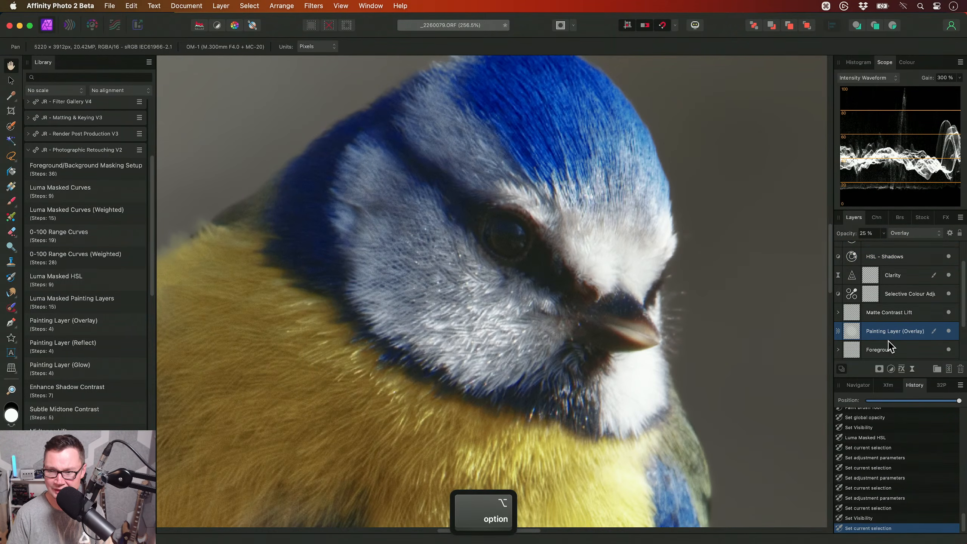
pyautogui.moveTo(889, 335)
pyautogui.mouseDown()
pyautogui.moveTo(872, 323)
pyautogui.moveTo(883, 305)
pyautogui.moveTo(881, 250)
pyautogui.mouseUp()
pyautogui.moveTo(549, 248); pyautogui.dragTo(540, 265)
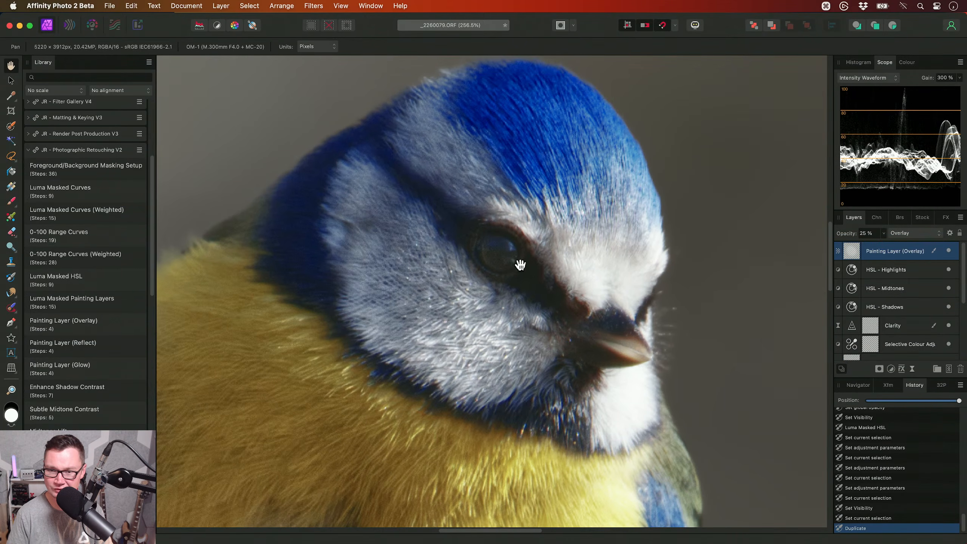
pyautogui.click(948, 251)
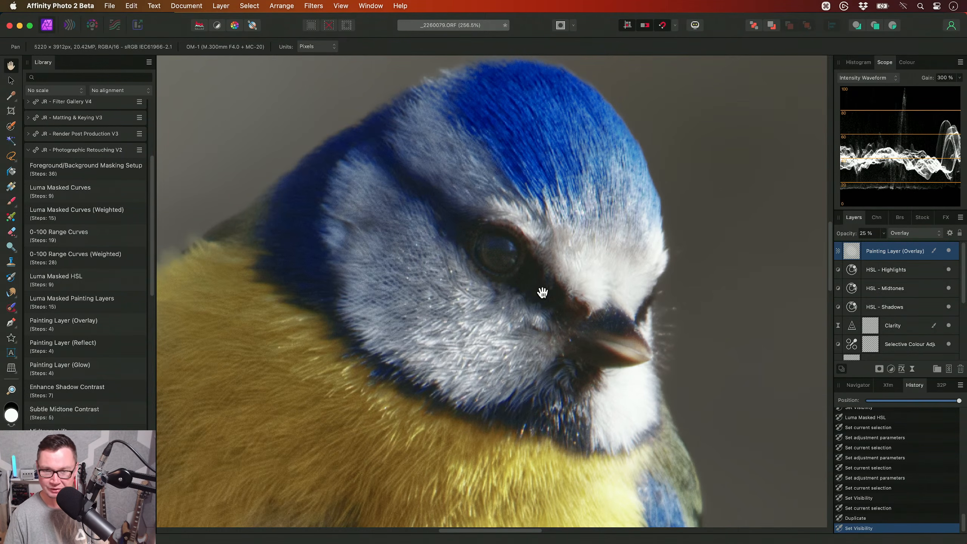
pyautogui.press('2')
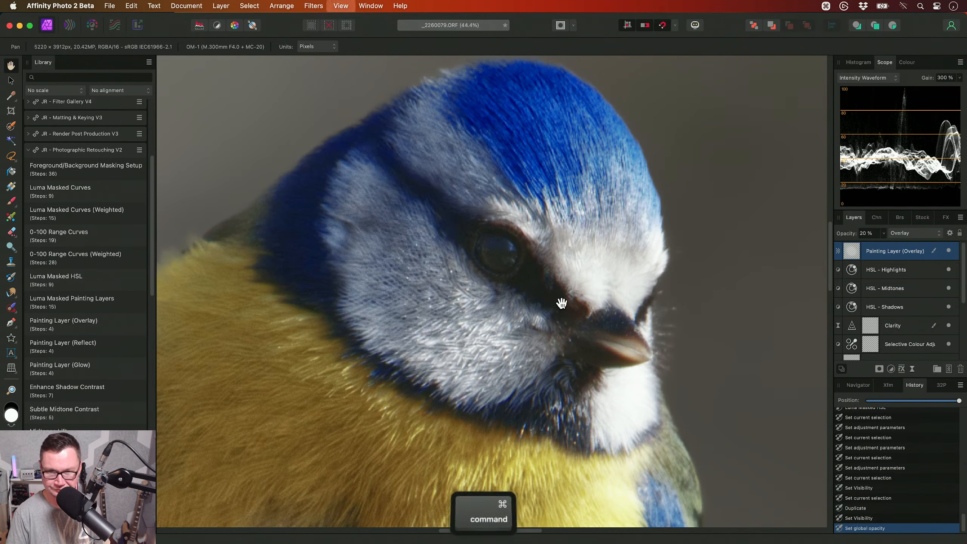
# - Add a Brightness / Contrast adjustment with Brightness 8 % and Contrast 9 %, and close its settings
pyautogui.press('super+0')
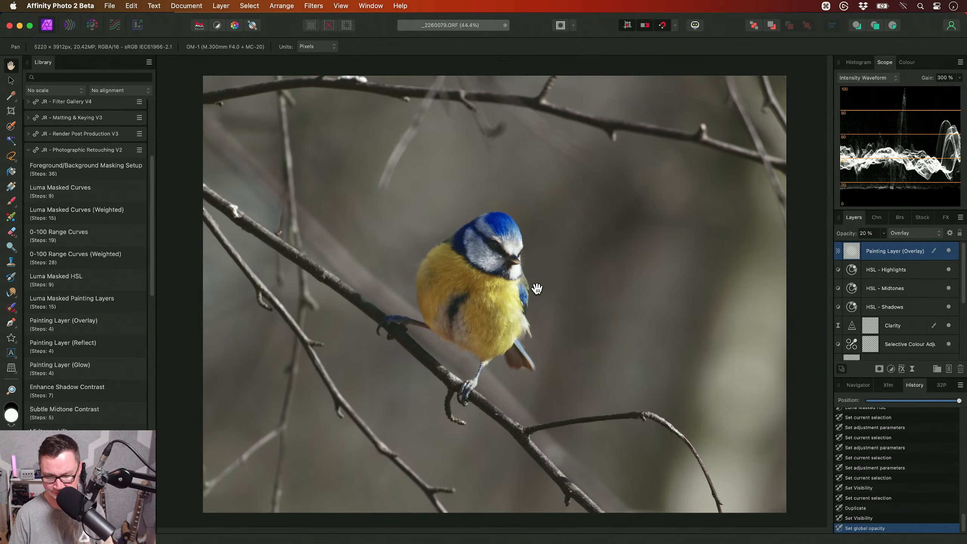
pyautogui.hotkey('alt', 'b')
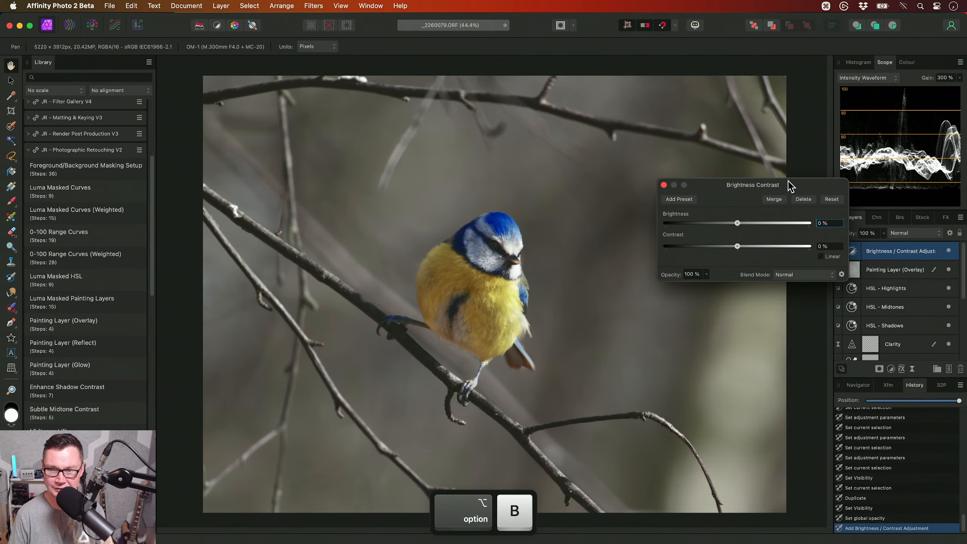
pyautogui.moveTo(788, 181); pyautogui.dragTo(765, 169)
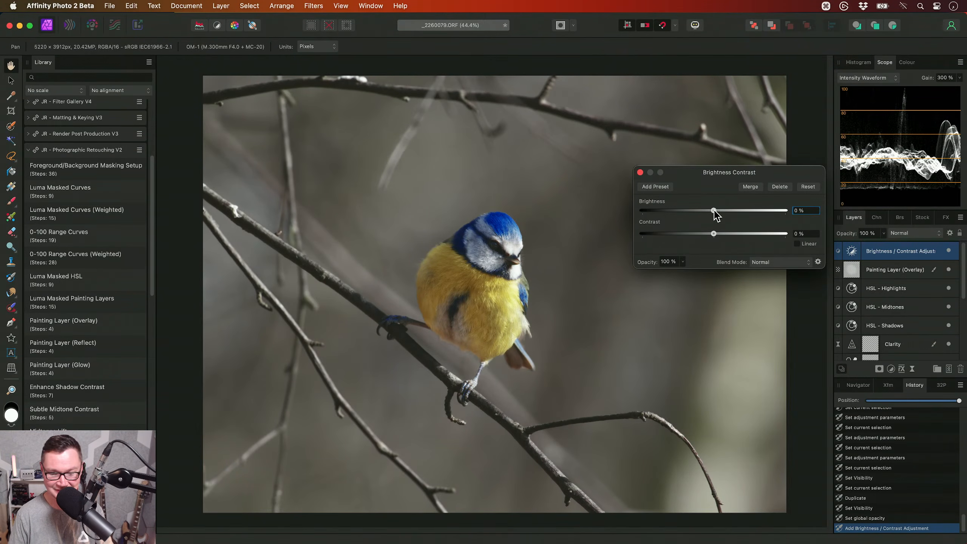
pyautogui.moveTo(714, 211); pyautogui.dragTo(721, 236)
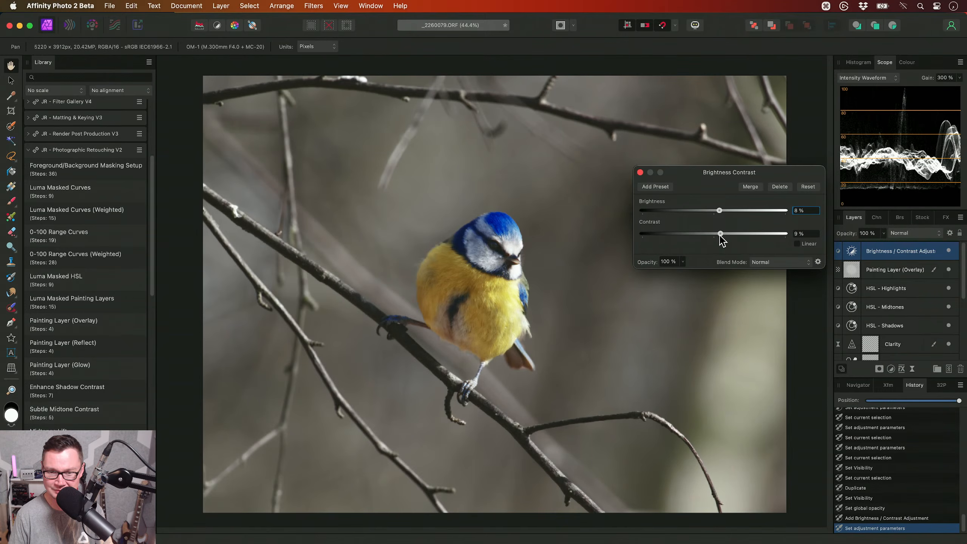
pyautogui.click(640, 173)
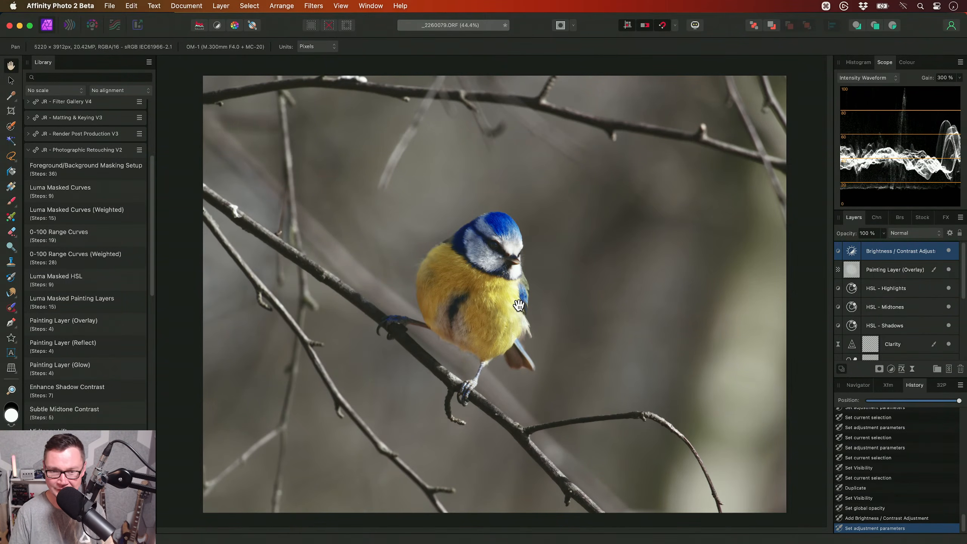
# - Add an HSL adjustment that sets the blue range's Saturation Shift to -50 %
pyautogui.press('super+u')
pyautogui.click(757, 177)
pyautogui.moveTo(713, 222); pyautogui.dragTo(677, 225)
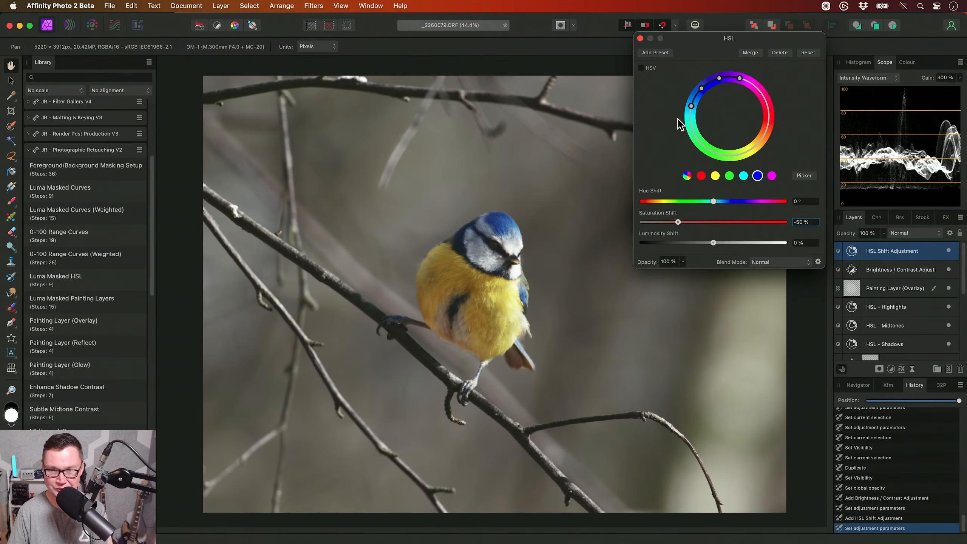
pyautogui.click(640, 38)
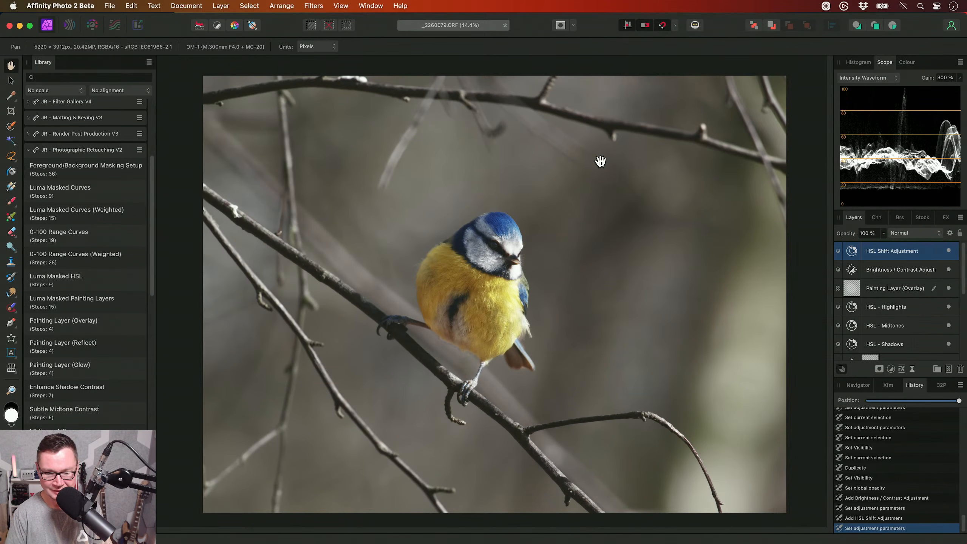
# - Try the Bandpass Sharpening (Micro) macro from JR - Sharpening V3 on the bird's feathers and delete its layer
pyautogui.press('super+1')
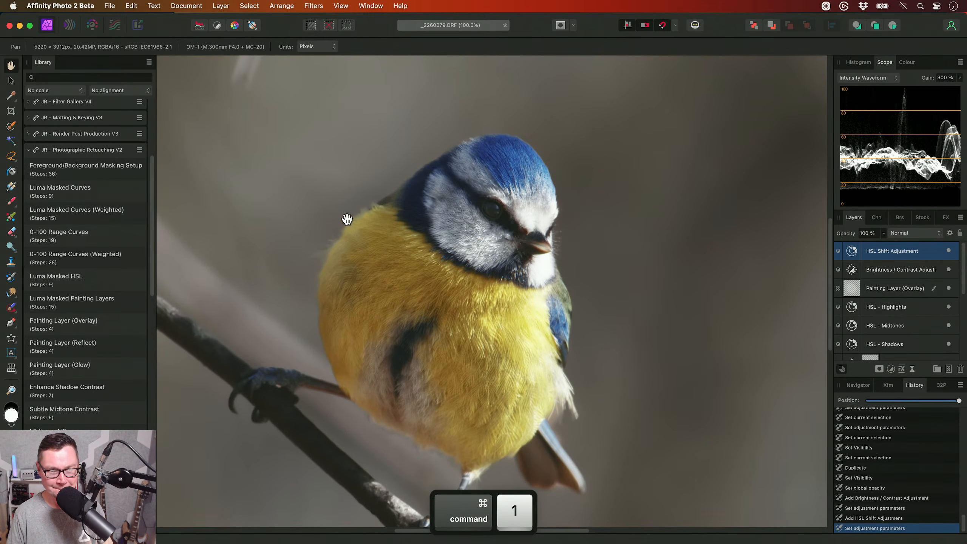
pyautogui.click(85, 151)
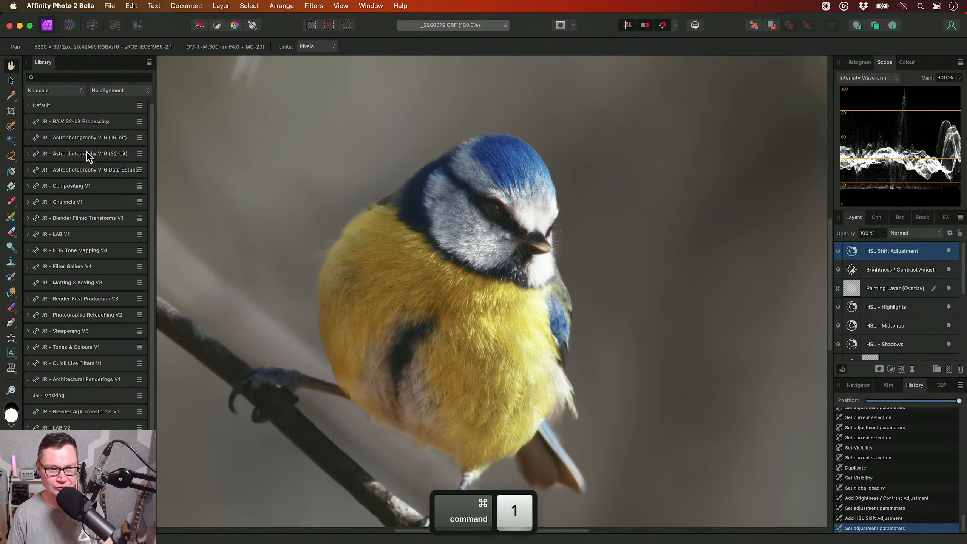
pyautogui.click(85, 331)
pyautogui.scroll(-4, 87, 323)
pyautogui.click(99, 225)
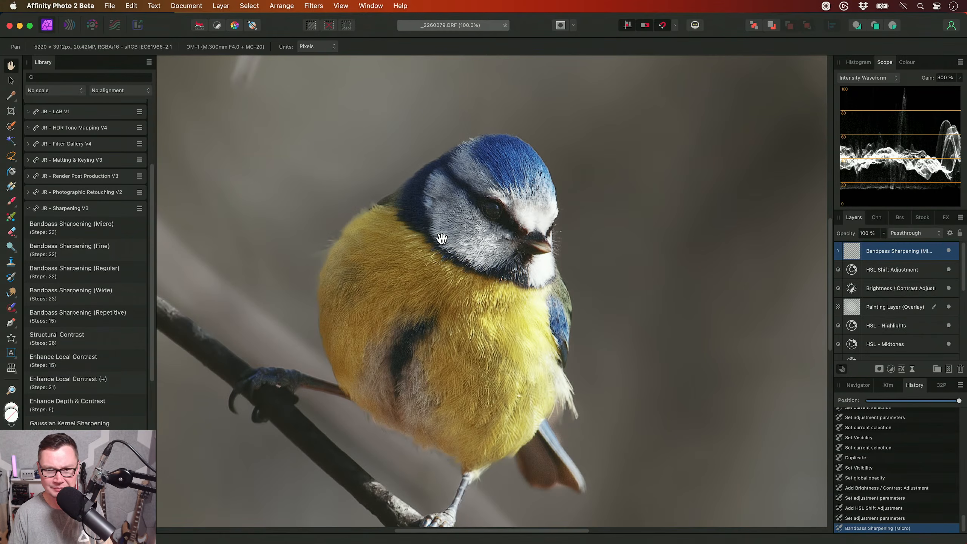
pyautogui.scroll(5, 442, 238)
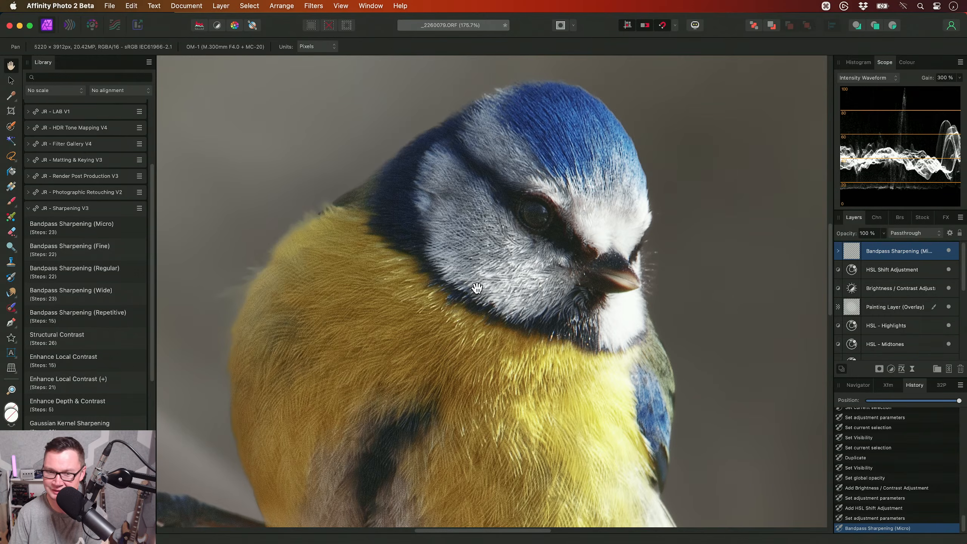
pyautogui.moveTo(482, 355); pyautogui.dragTo(510, 265)
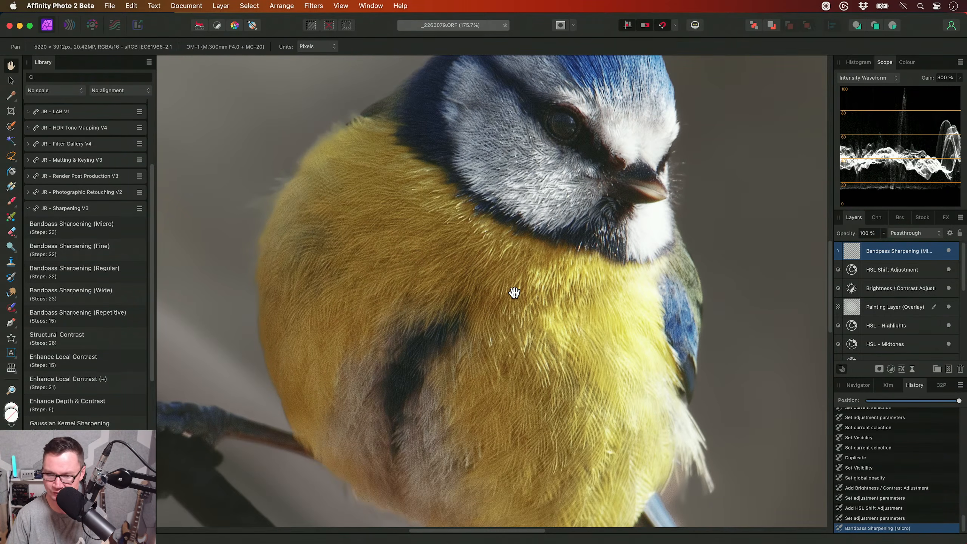
pyautogui.press('Delete')
# - Apply the Bilateral Sharpening macro from the JR - Sharpening V3 category to the photo
pyautogui.scroll(2, 524, 299)
pyautogui.scroll(3, 524, 299)
pyautogui.scroll(-8, 123, 367)
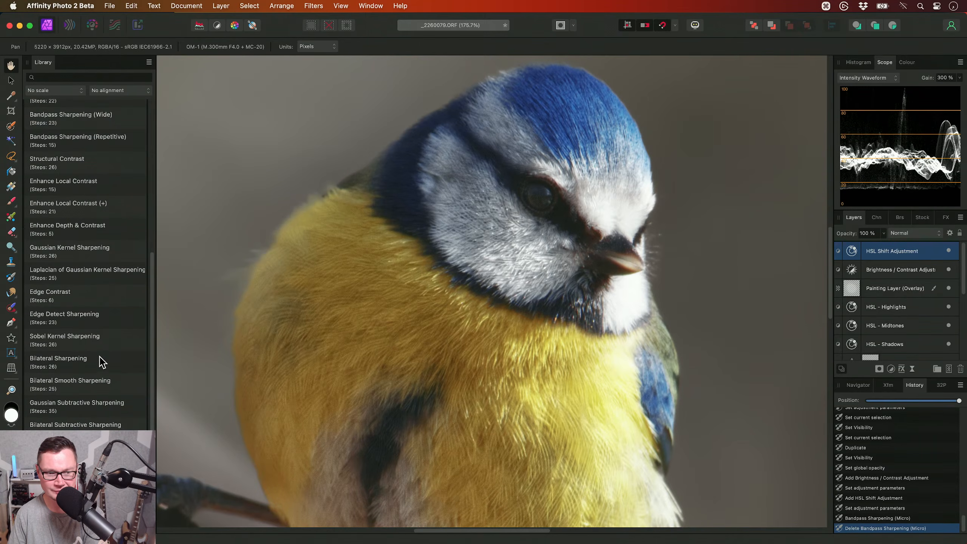
pyautogui.scroll(-5, 102, 362)
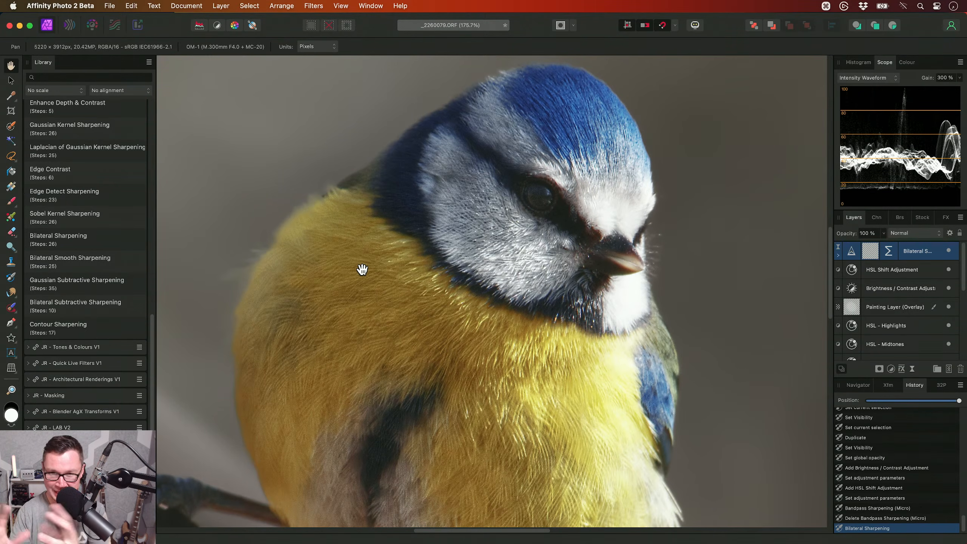
pyautogui.scroll(-3, 514, 234)
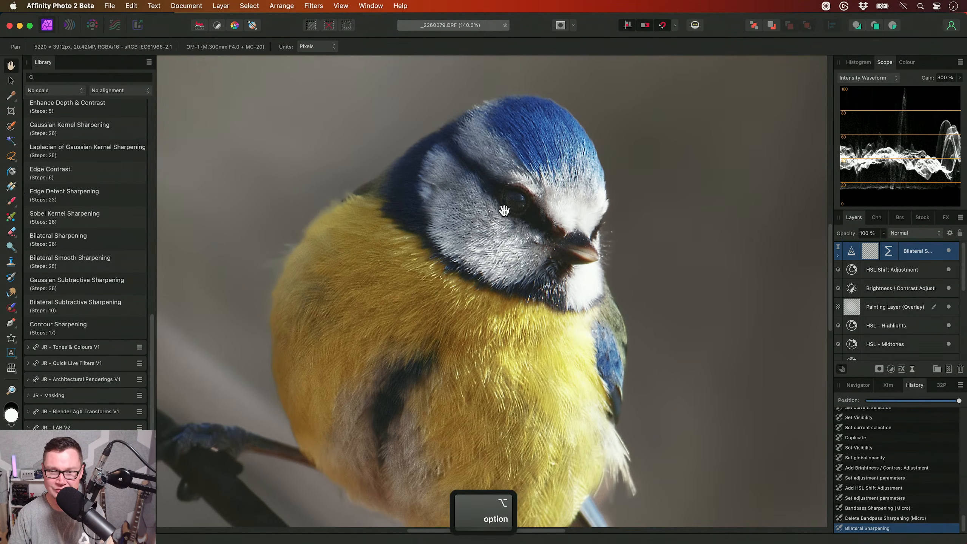
# - Lower the Bilateral Sharpening layer's Mask Strength to about 15 % of its range and close the Live Procedural Texture settings
pyautogui.click(837, 255)
pyautogui.scroll(-3, 339, 285)
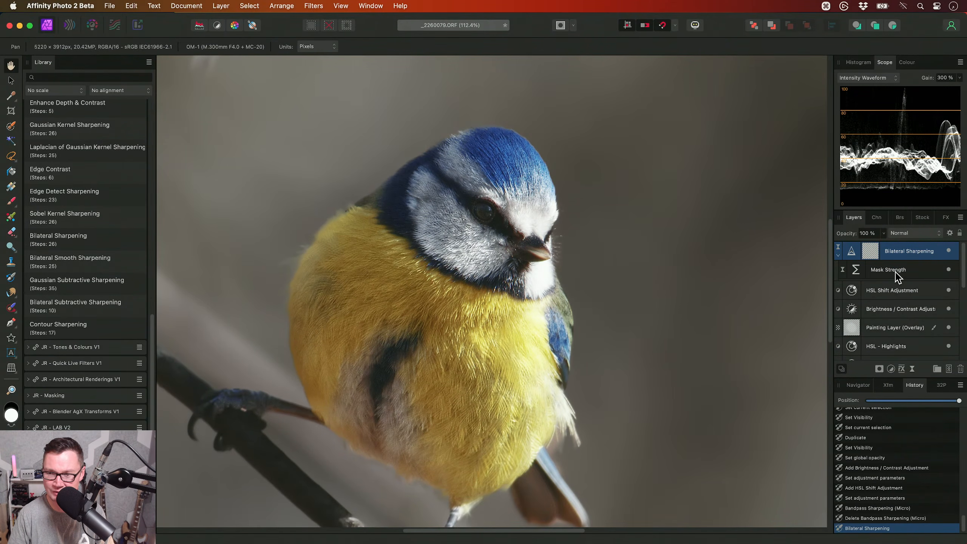
pyautogui.doubleClick(856, 271)
pyautogui.moveTo(754, 290); pyautogui.dragTo(752, 173)
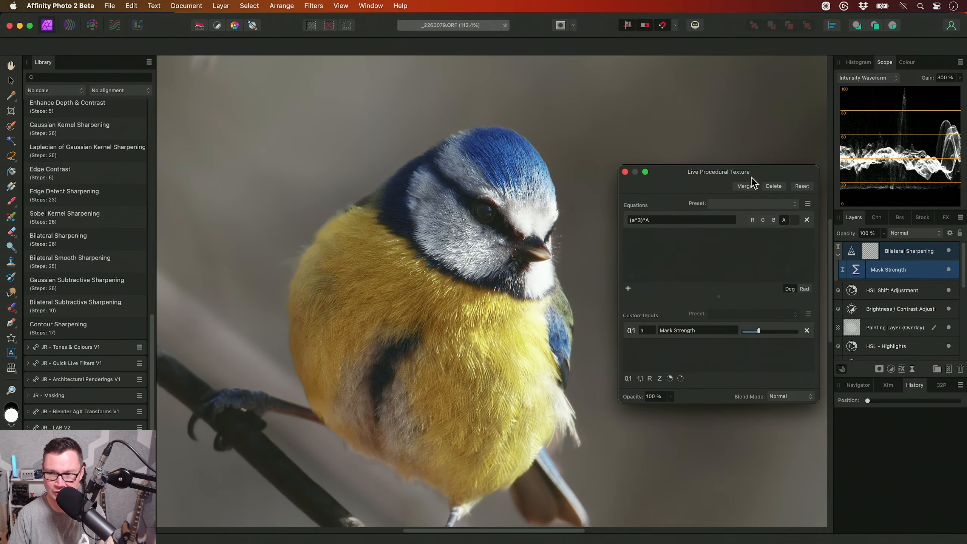
pyautogui.moveTo(760, 337); pyautogui.dragTo(826, 341)
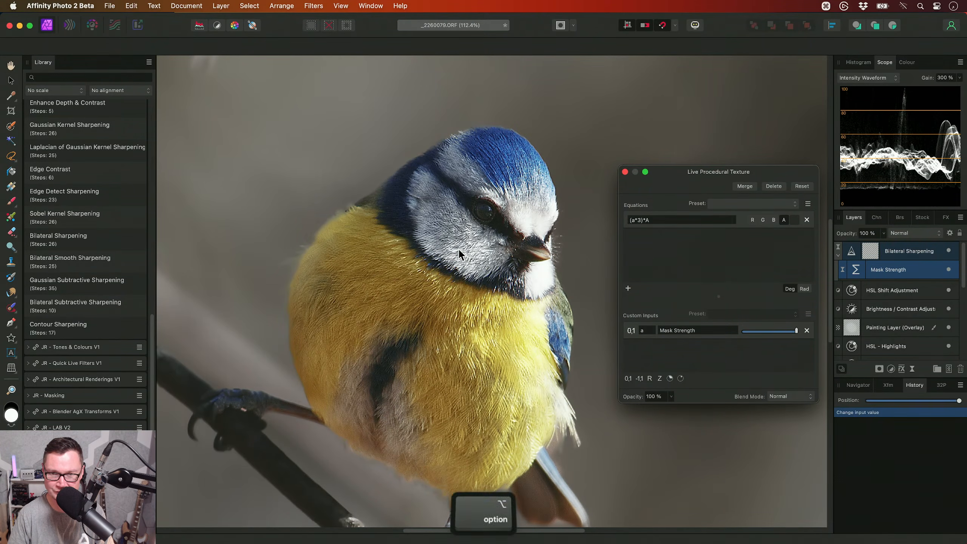
pyautogui.scroll(5, 459, 248)
pyautogui.moveTo(743, 332)
pyautogui.mouseDown()
pyautogui.moveTo(760, 332)
pyautogui.moveTo(751, 331)
pyautogui.mouseUp()
pyautogui.press('Escape')
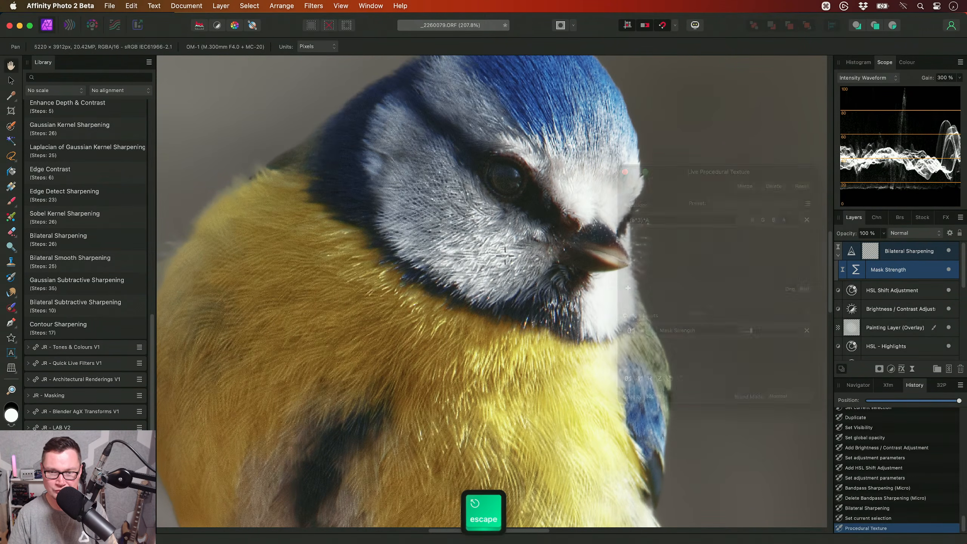
# - Toggle the Bilateral Sharpening layer's visibility to compare the feather detail, leave it on and collapse the layer
pyautogui.scroll(2, 723, 267)
pyautogui.click(911, 252)
pyautogui.click(949, 251)
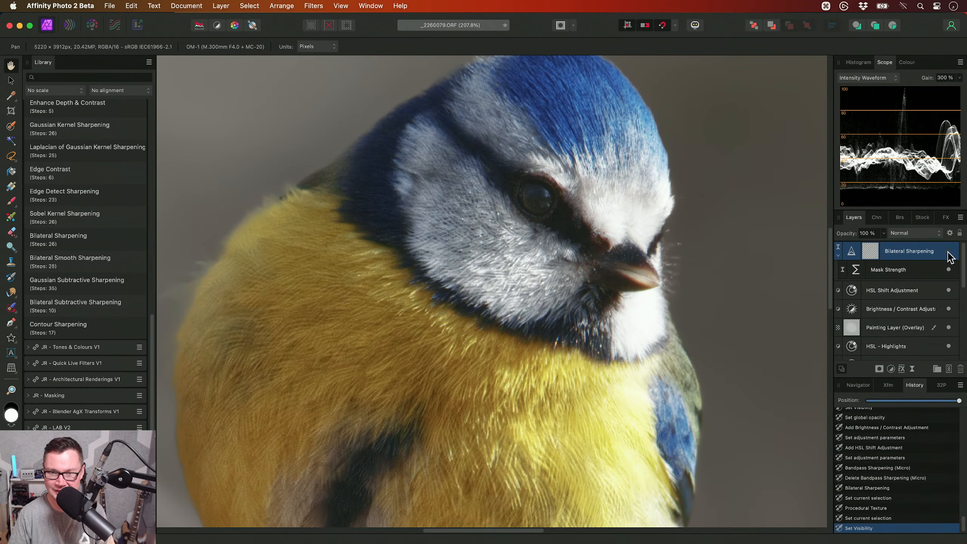
pyautogui.scroll(2, 533, 236)
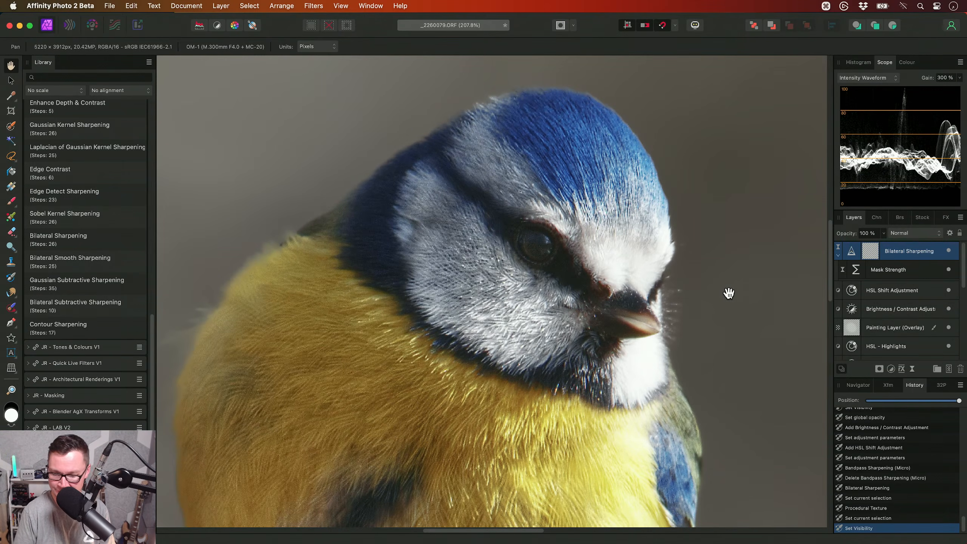
pyautogui.press('super+0')
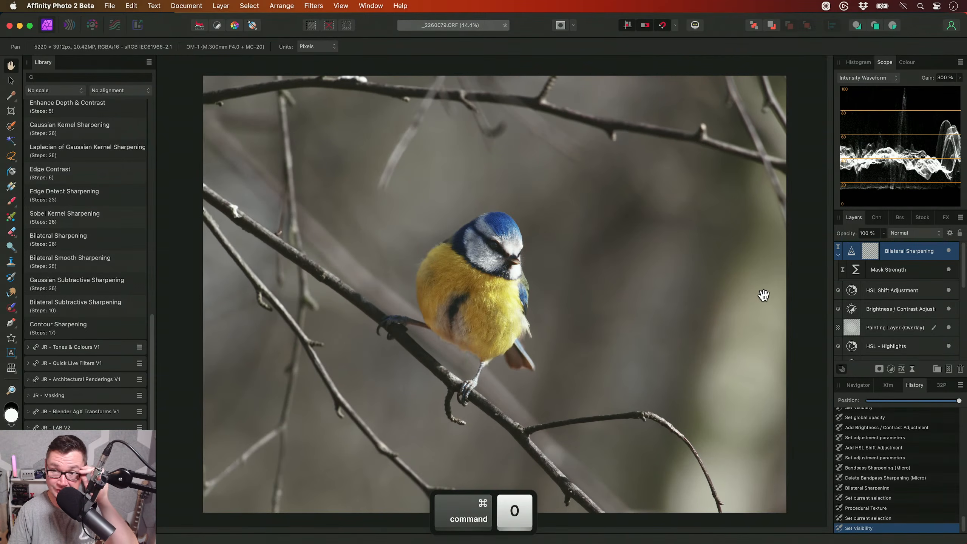
pyautogui.click(838, 255)
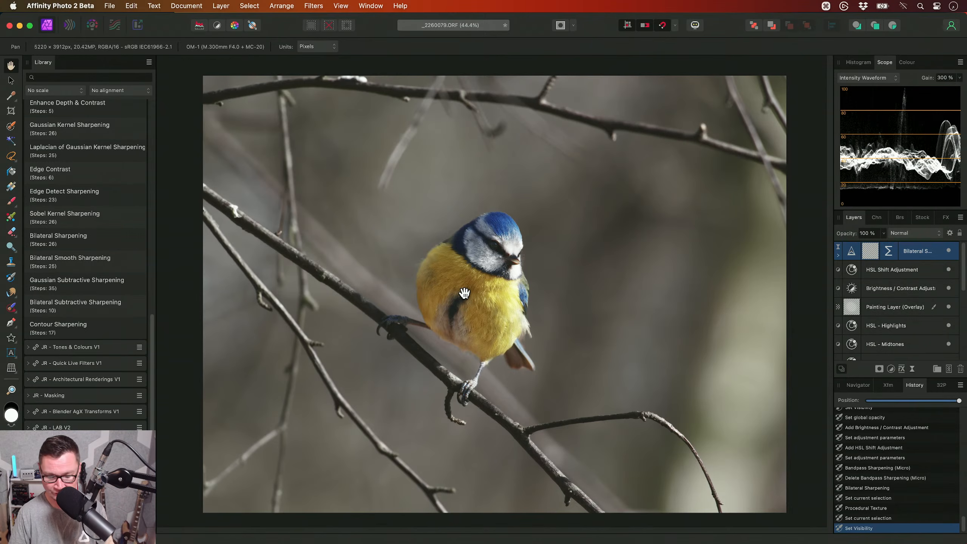
# - Crop the photo to a portrait frame of about 1773 x 2287 px around the bird and its perch
pyautogui.press('c')
pyautogui.moveTo(204, 75); pyautogui.dragTo(370, 176)
pyautogui.moveTo(784, 512); pyautogui.dragTo(572, 438)
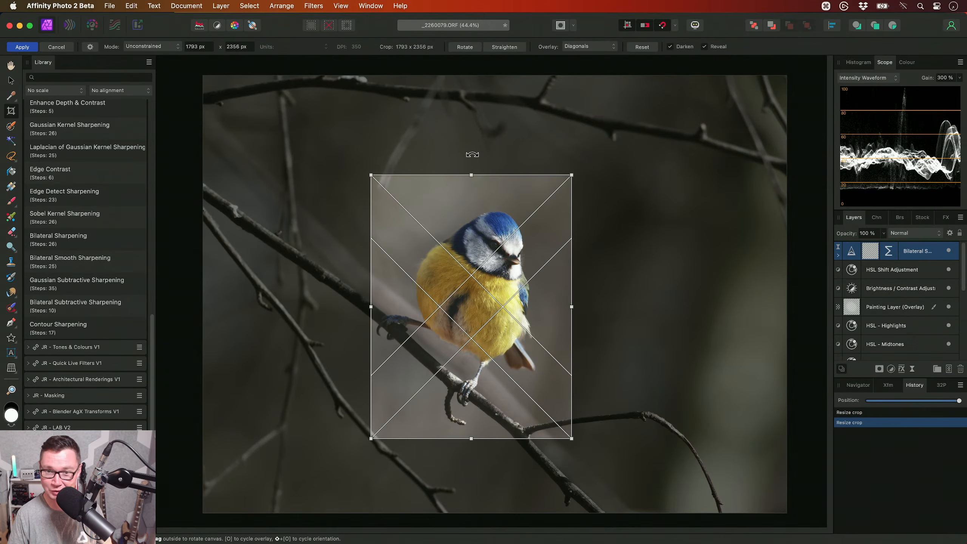
pyautogui.moveTo(471, 176); pyautogui.dragTo(471, 183)
pyautogui.moveTo(371, 312); pyautogui.dragTo(368, 312)
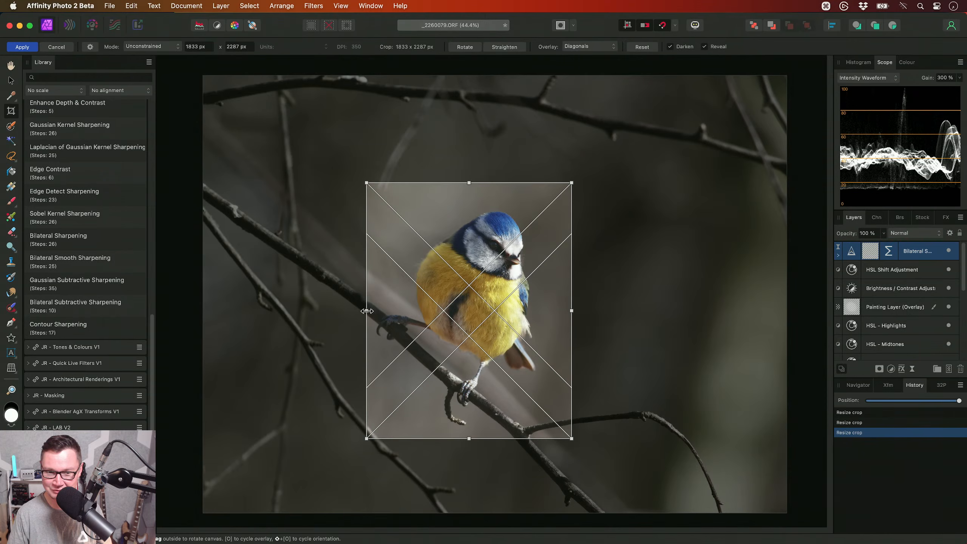
pyautogui.moveTo(572, 312); pyautogui.dragTo(566, 312)
pyautogui.press('Return')
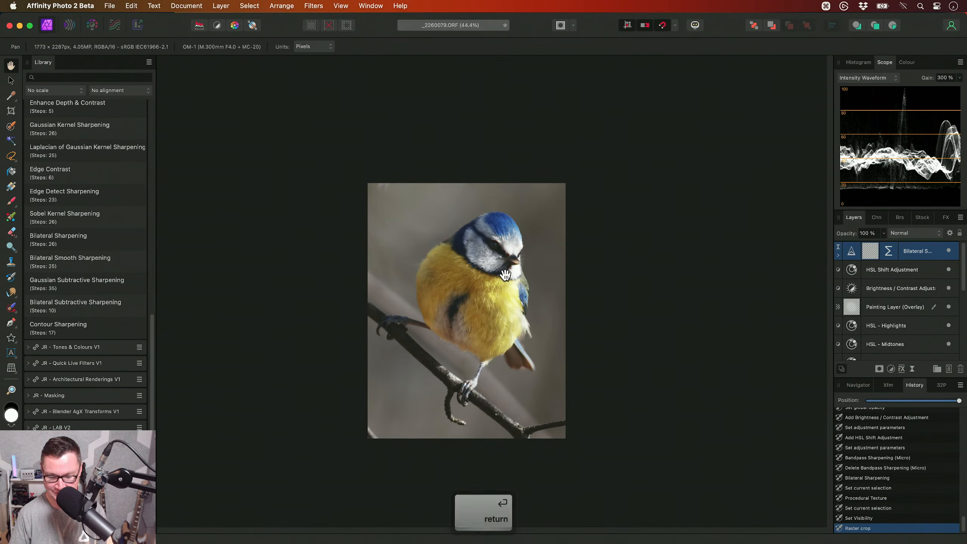
# - Extend the crop slightly above the bird's head to make the frame about 1773 x 2328 px
pyautogui.press('c')
pyautogui.moveTo(471, 181); pyautogui.dragTo(471, 178)
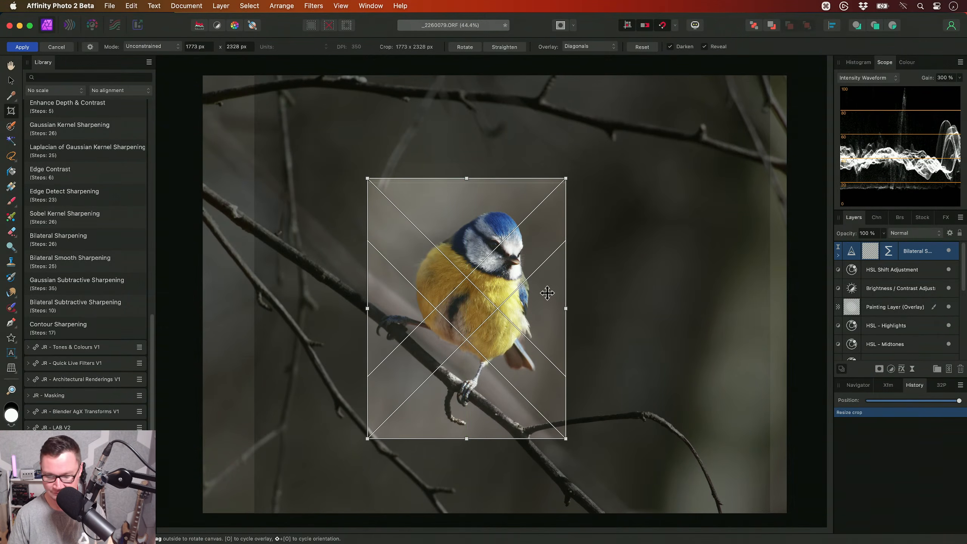
pyautogui.press('Return')
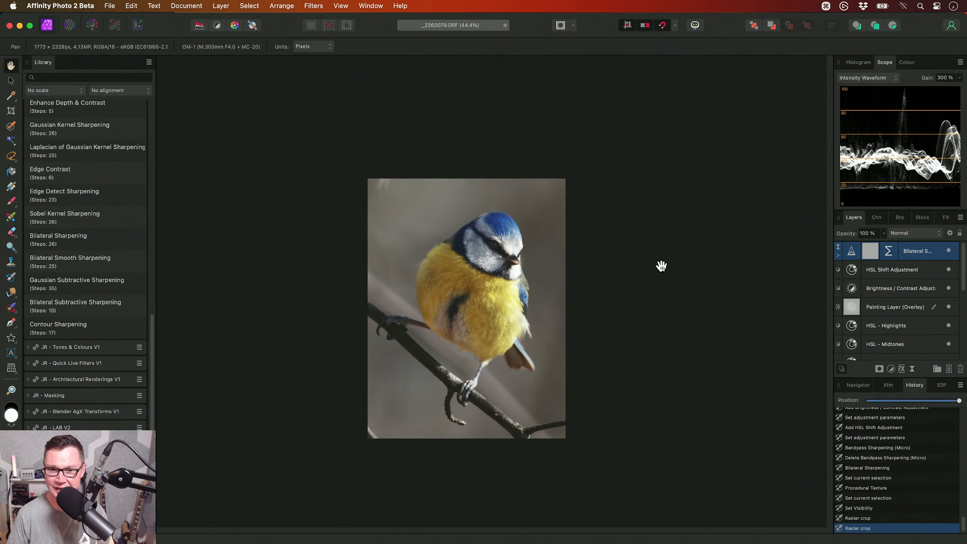
# - Add a new empty pixel layer directly above the existing Pixel layer near the bottom of the layer stack
pyautogui.scroll(3, 405, 201)
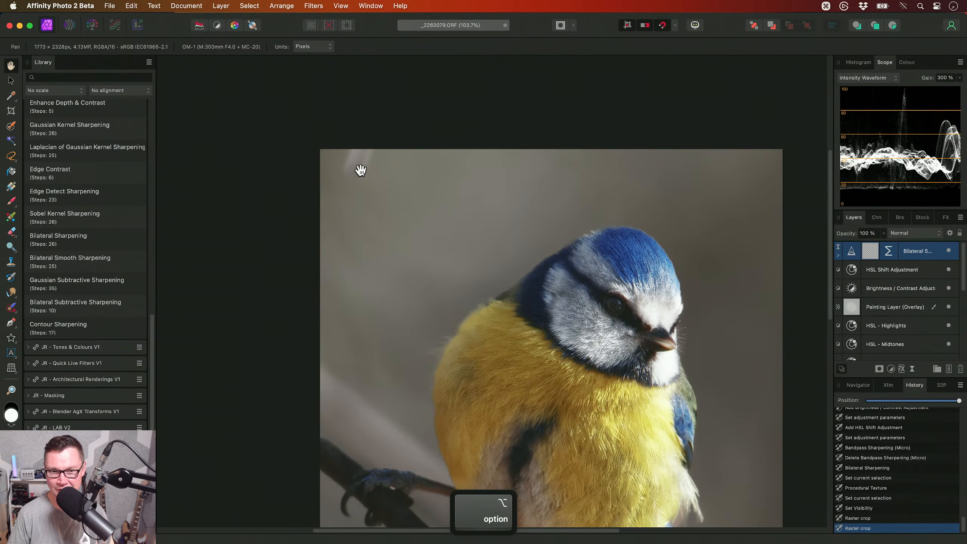
pyautogui.moveTo(393, 422); pyautogui.dragTo(400, 124)
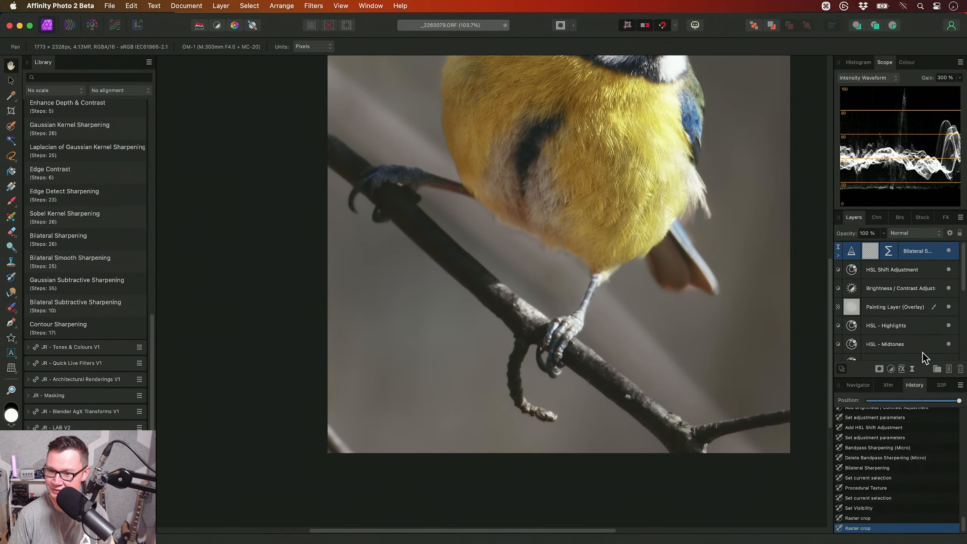
pyautogui.scroll(-5, 909, 348)
pyautogui.click(884, 332)
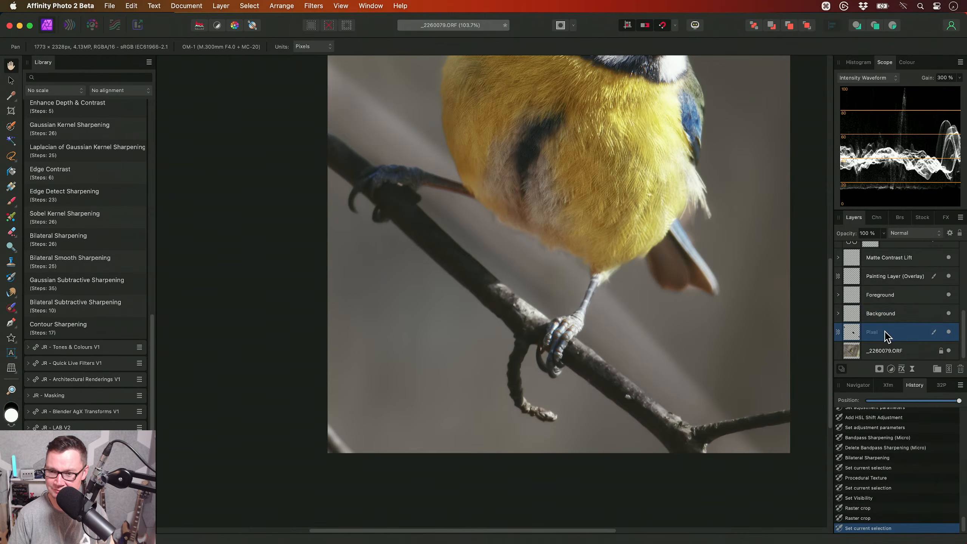
pyautogui.click(949, 368)
pyautogui.scroll(-1, 889, 336)
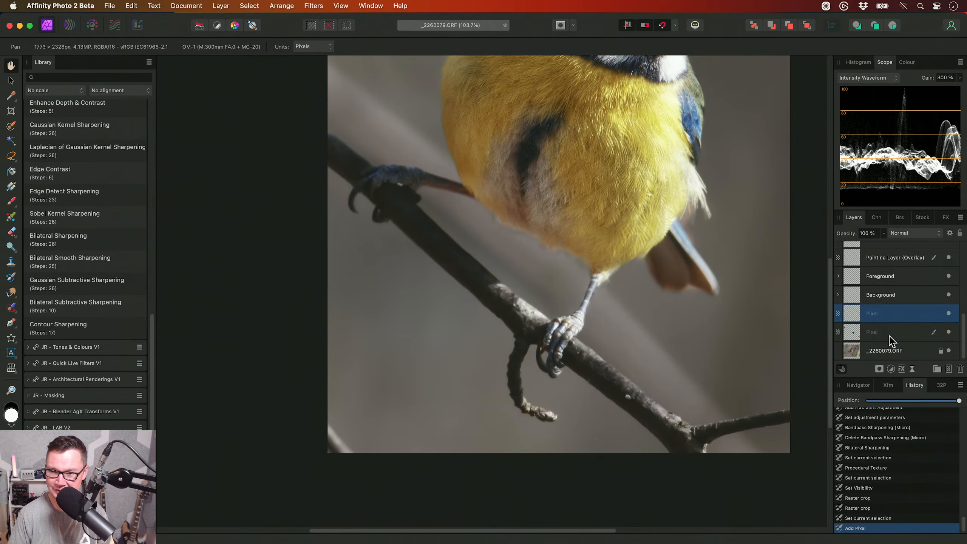
# - Remove the twig in the photo's lower-left corner with a 155.2 px Inpainting Brush sampling Current Layer & Below
pyautogui.click(11, 308)
pyautogui.click(87, 343)
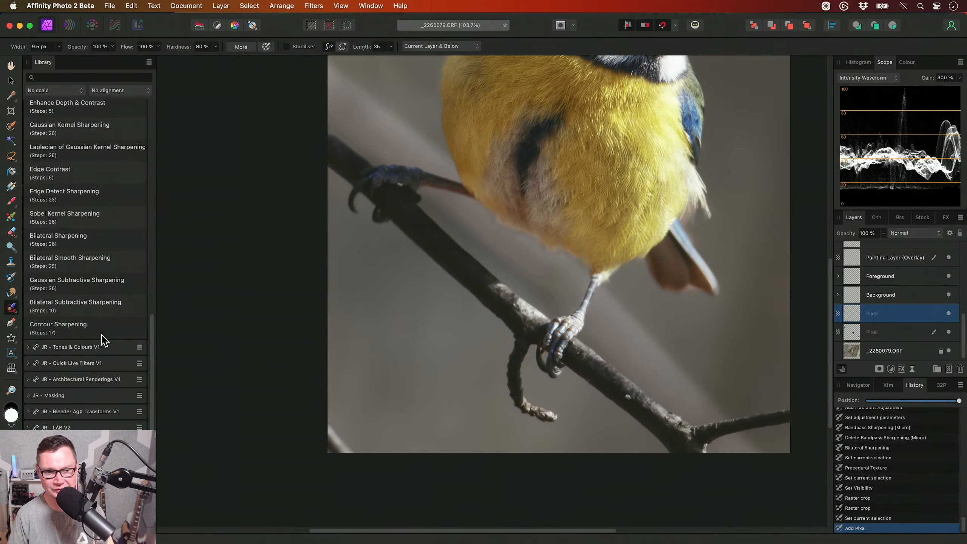
pyautogui.click(457, 46)
pyautogui.click(457, 49)
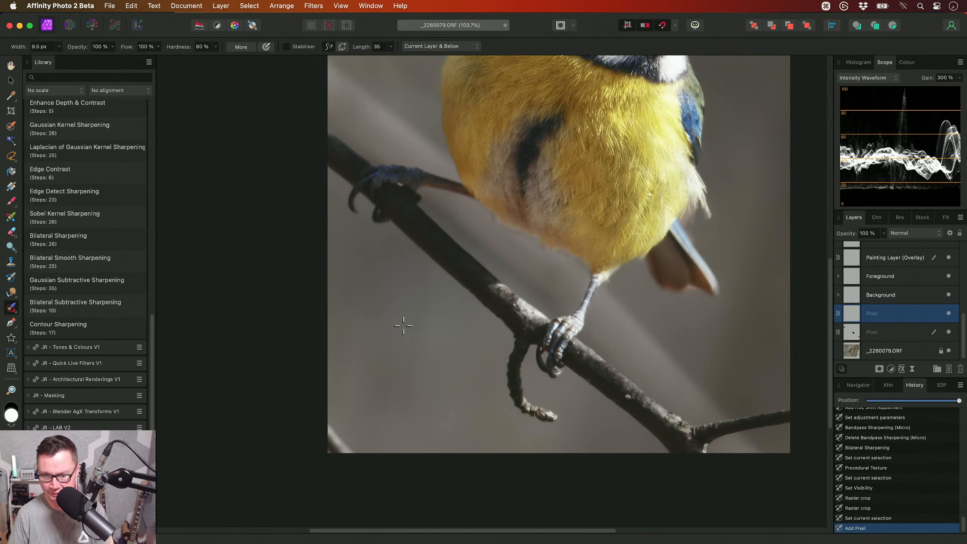
pyautogui.press(']')
pyautogui.press(']')
pyautogui.press(']')
pyautogui.press(']')
pyautogui.press(']')
pyautogui.press(']')
pyautogui.press(']')
pyautogui.press(']')
pyautogui.press(']')
pyautogui.press(']')
pyautogui.press(']')
pyautogui.press(']')
pyautogui.press(']')
pyautogui.press(']')
pyautogui.press(']')
pyautogui.press(']')
pyautogui.moveTo(330, 435); pyautogui.dragTo(348, 455)
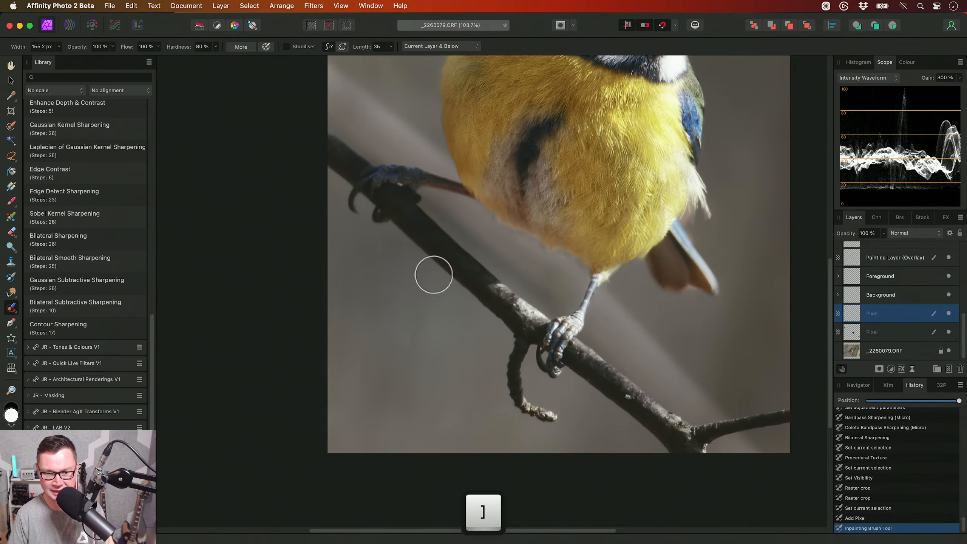
# - Remove the blemish in the photo's upper-left corner with the 155.2 px Inpainting Brush sampling Current Layer & Below
pyautogui.scroll(15, 434, 302)
pyautogui.moveTo(382, 207)
pyautogui.mouseDown()
pyautogui.moveTo(340, 214)
pyautogui.moveTo(343, 177)
pyautogui.moveTo(423, 170)
pyautogui.mouseUp()
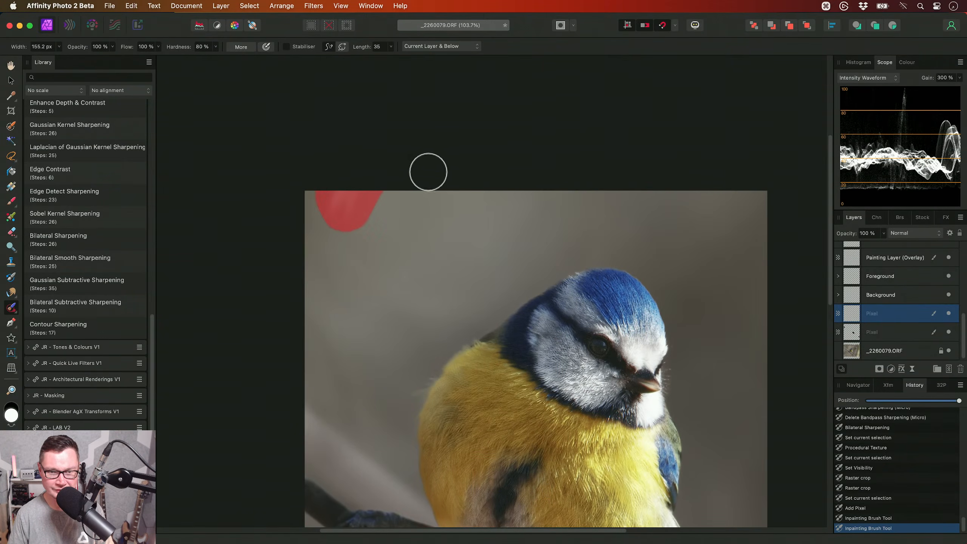
pyautogui.press('h')
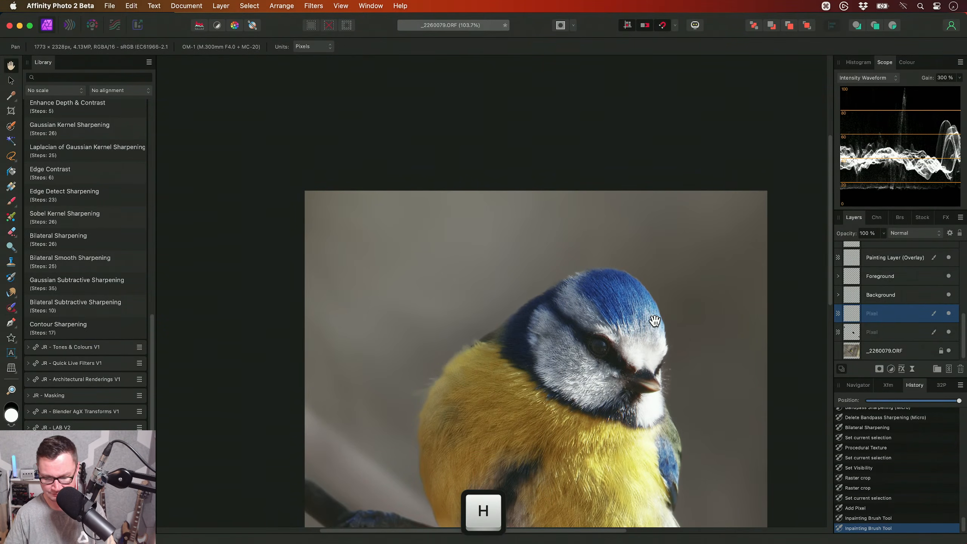
pyautogui.press('super+0')
pyautogui.scroll(3, 874, 301)
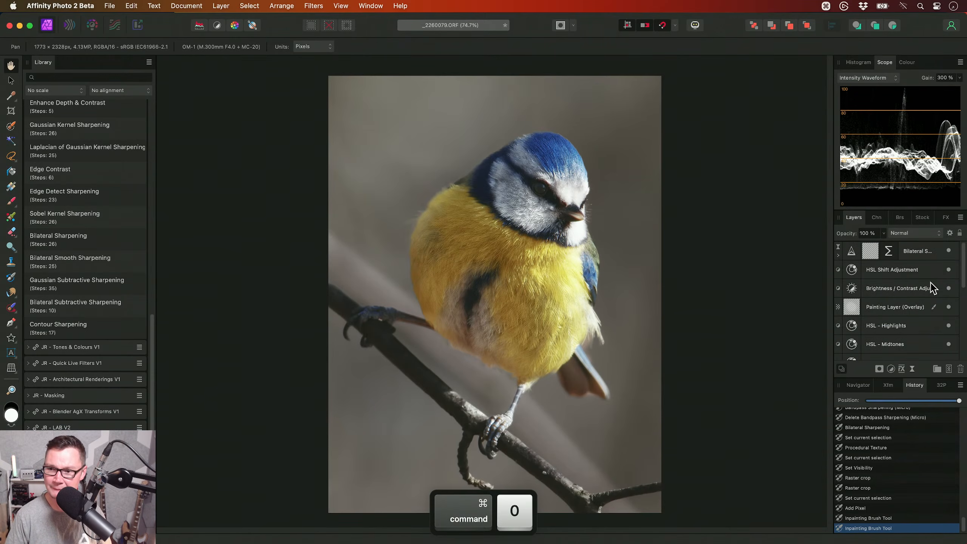
# - Select the Bilateral Sharpening layer at the top of the stack and save the document as _2260079 in the Documents folder
pyautogui.click(924, 255)
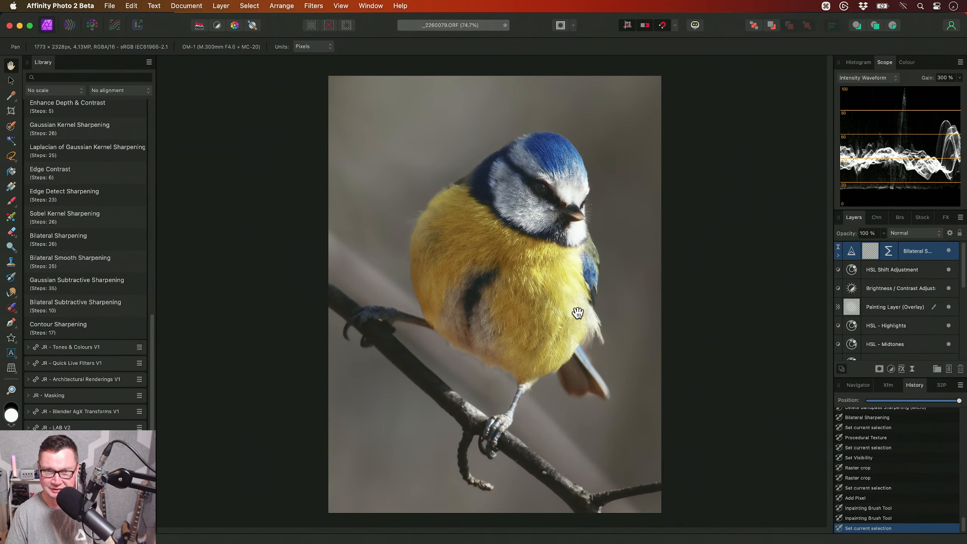
pyautogui.scroll(-1, 565, 315)
pyautogui.press('super+s')
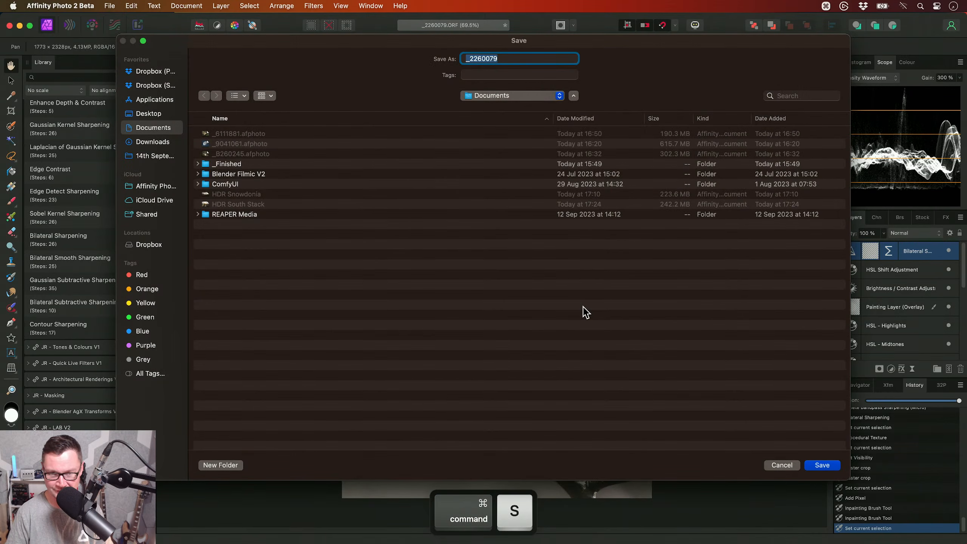
pyautogui.press('Return')
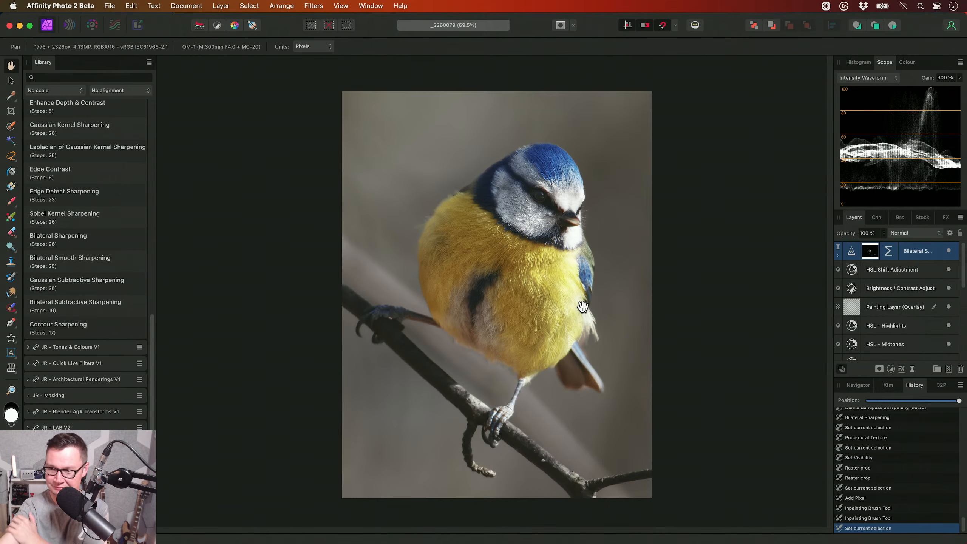
# - Close the blue tit document and collapse the JR - Sharpening V3 macro category in the library
pyautogui.moveTo(582, 307); pyautogui.dragTo(544, 306)
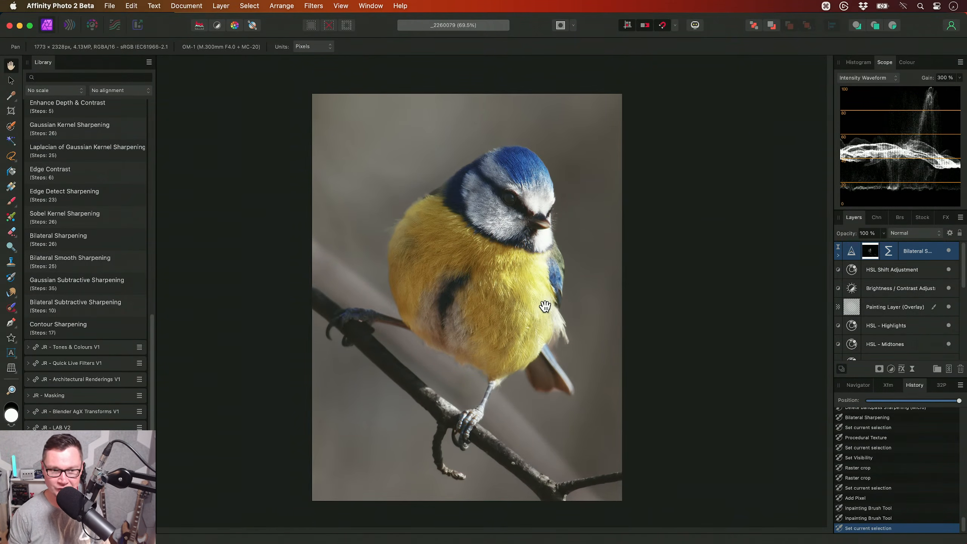
pyautogui.hotkey('ctrl', 'w')
pyautogui.scroll(10, 84, 300)
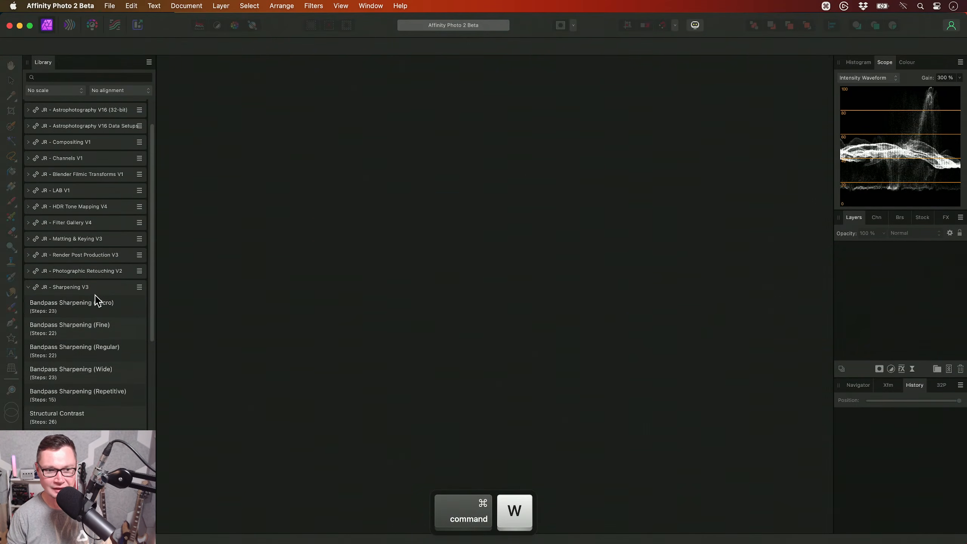
pyautogui.click(94, 289)
# - Switch to Finder and open _7130298.ORF from the Wastwater folder in Affinity Photo
pyautogui.press('super+Tab')
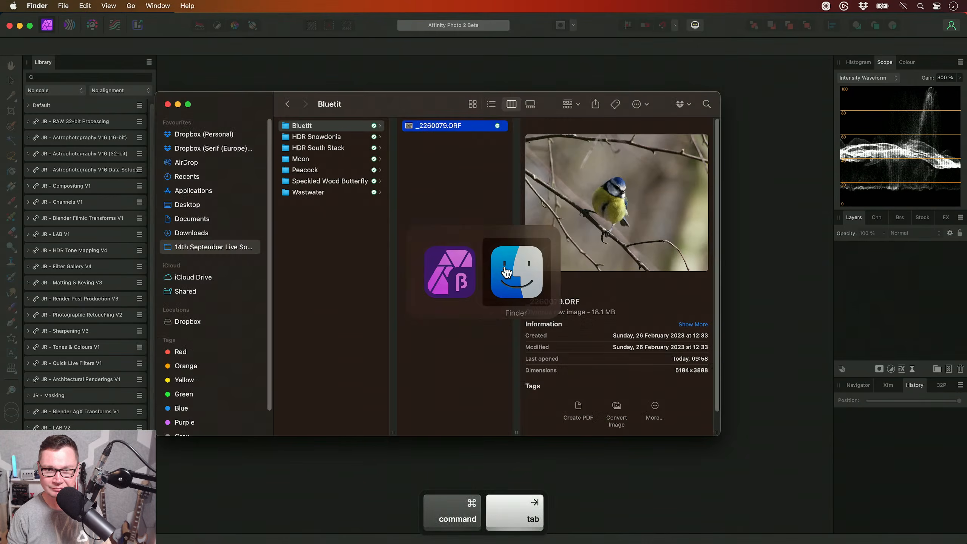
pyautogui.moveTo(381, 99); pyautogui.dragTo(417, 75)
pyautogui.click(391, 168)
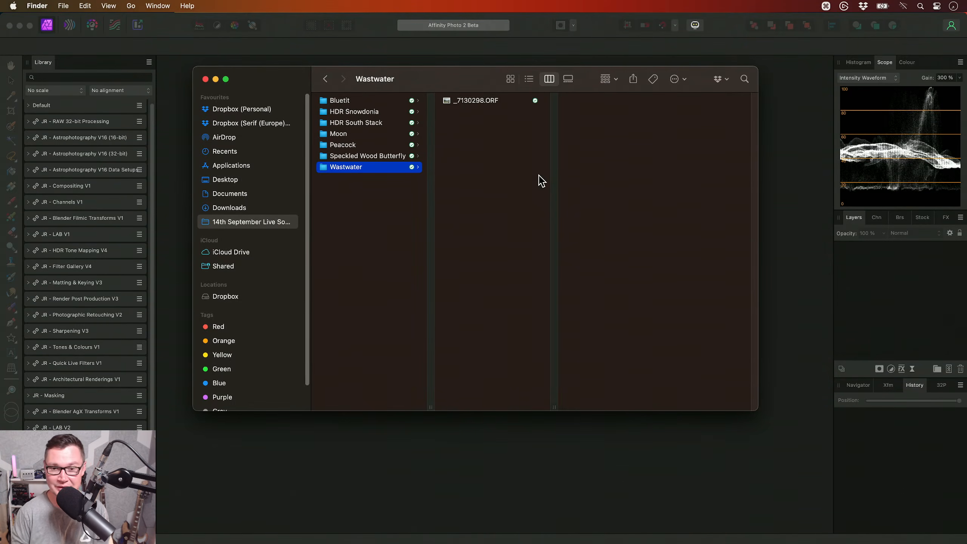
pyautogui.click(487, 100)
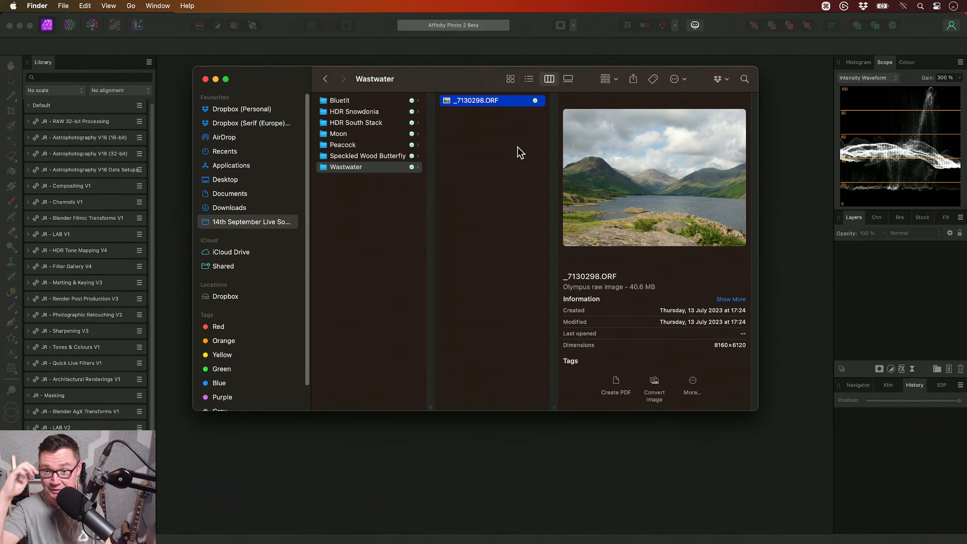
pyautogui.press('super+Tab')
pyautogui.moveTo(471, 102); pyautogui.dragTo(540, 260)
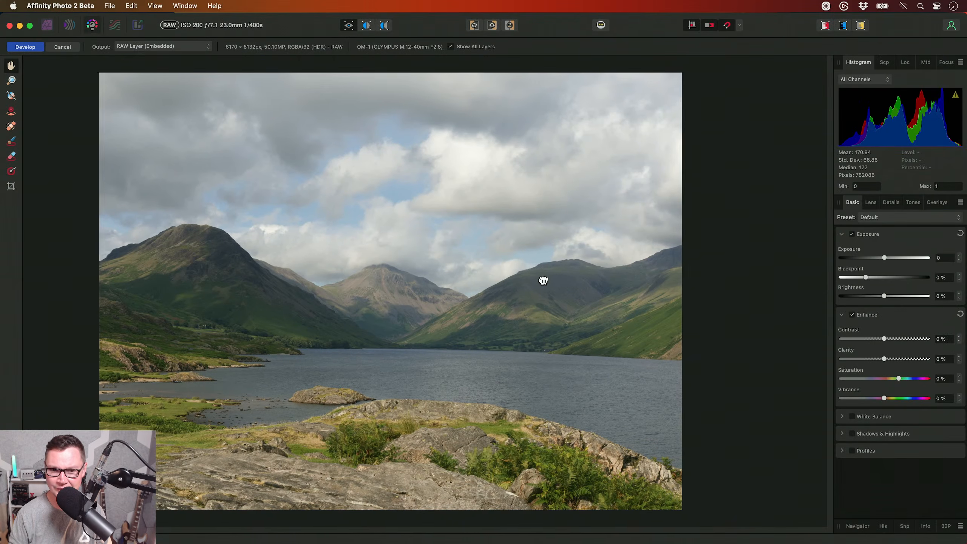
# - Lower the lake landscape's raw exposure to -0.2
pyautogui.press('super+0')
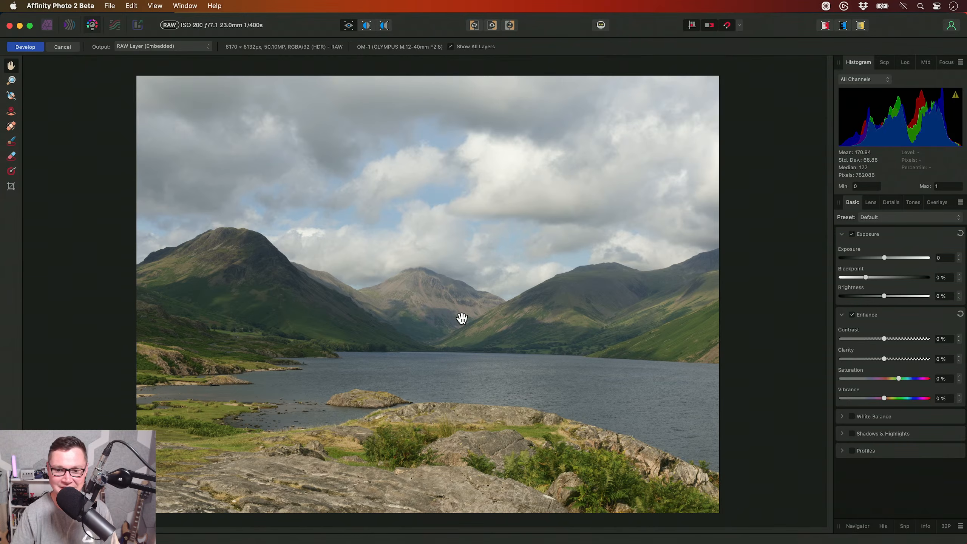
pyautogui.click(959, 261)
pyautogui.click(959, 261)
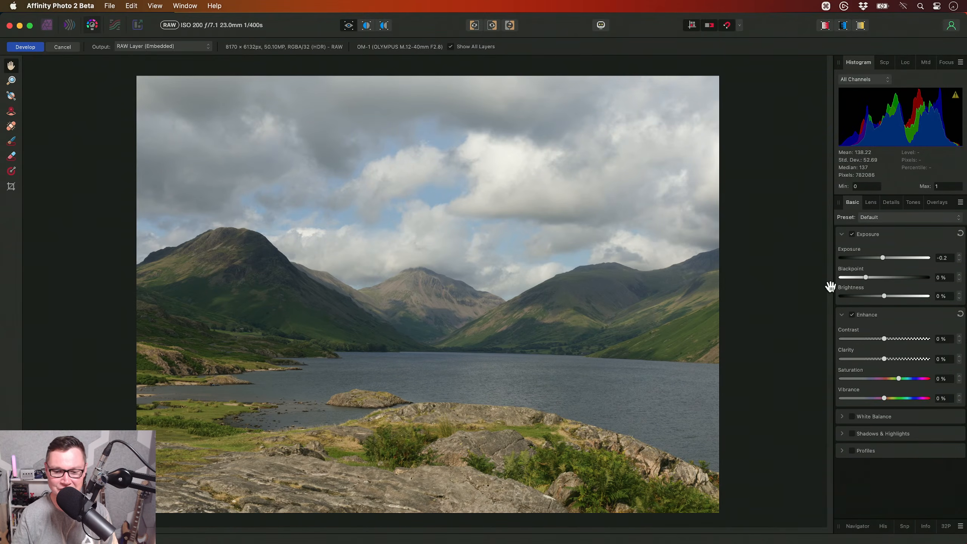
# - Enable Shadows & Highlights and set the highlights to -34 % to recover cloud detail
pyautogui.click(872, 434)
pyautogui.keyDown('alt'); pyautogui.scroll(10, 576, 378); pyautogui.keyUp('alt')
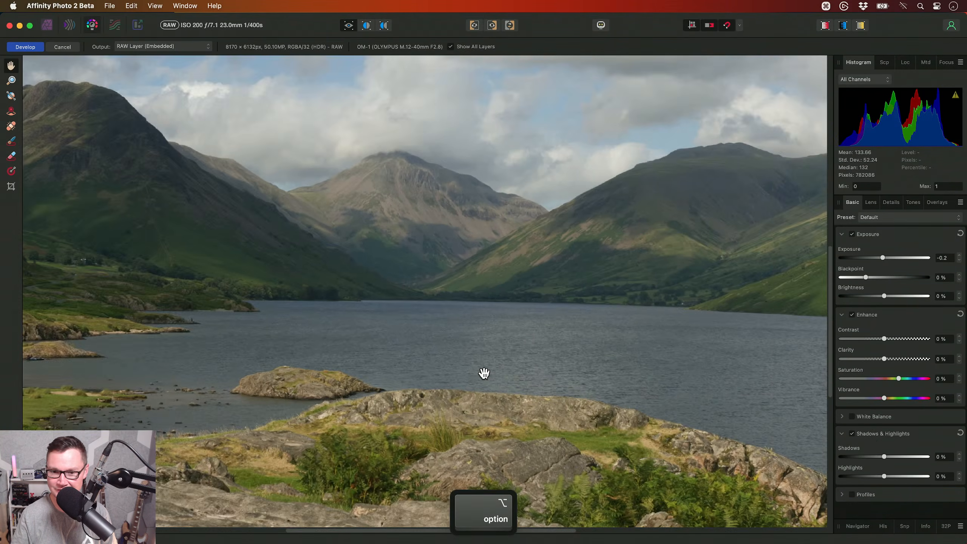
pyautogui.scroll(1, 455, 453)
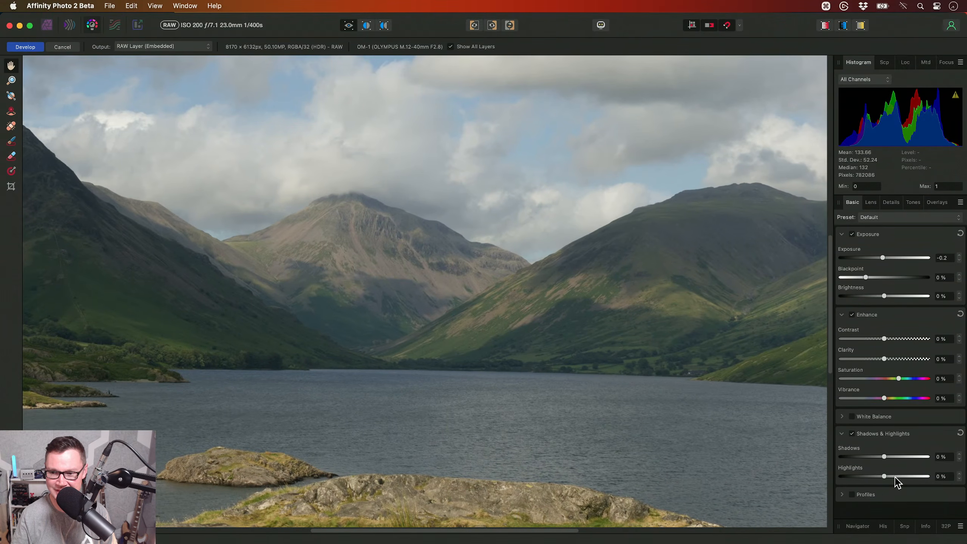
pyautogui.moveTo(884, 476); pyautogui.dragTo(863, 478)
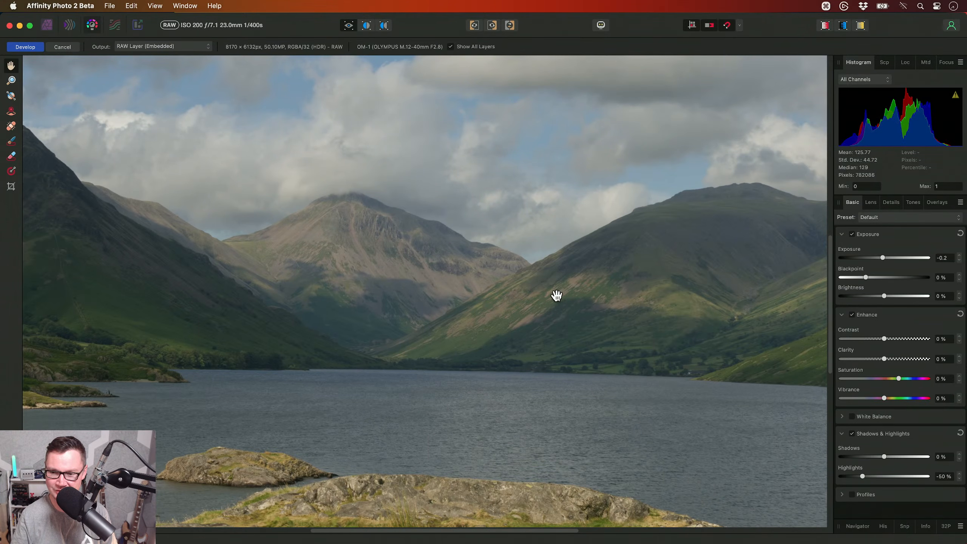
pyautogui.moveTo(864, 477); pyautogui.dragTo(870, 478)
pyautogui.scroll(-3, 607, 327)
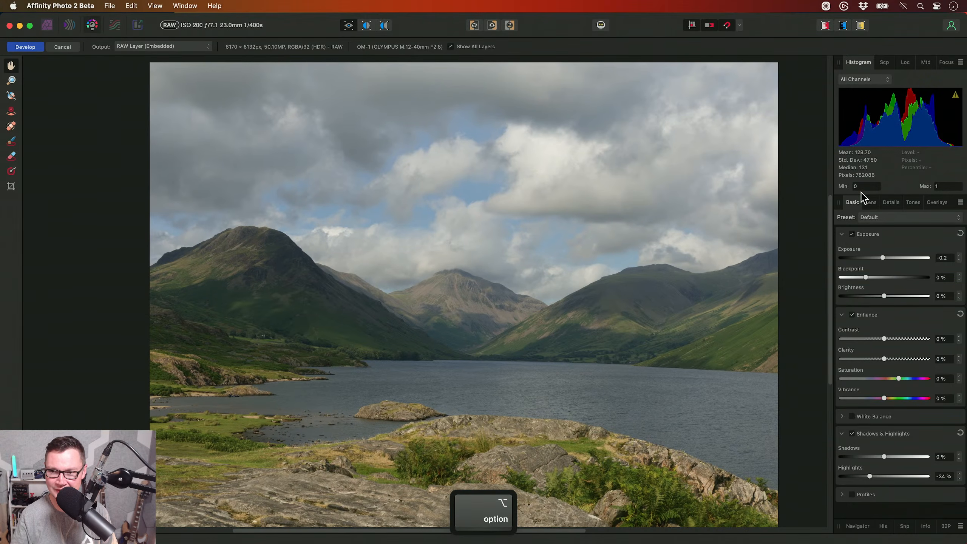
# - Compare the landscape with lens correction turned off and on again
pyautogui.click(870, 201)
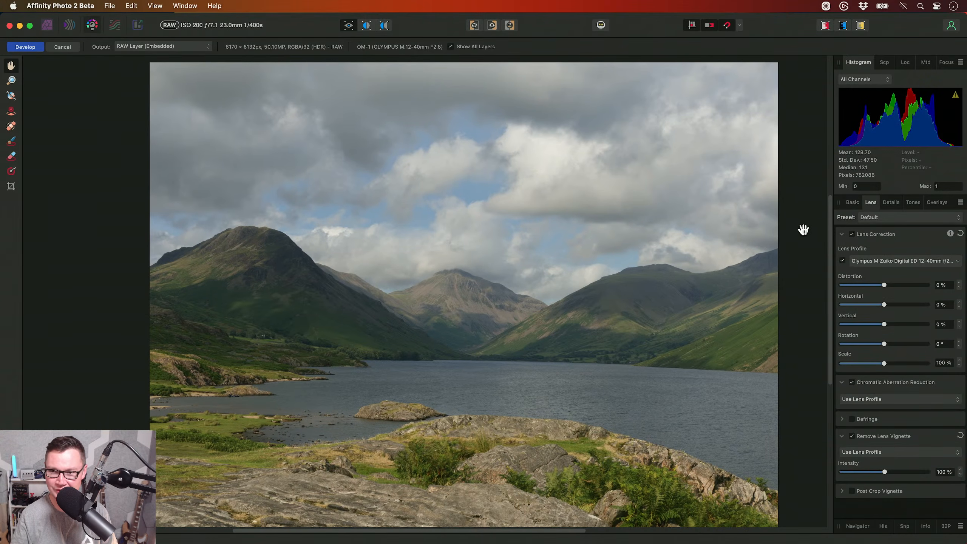
pyautogui.press('super+0')
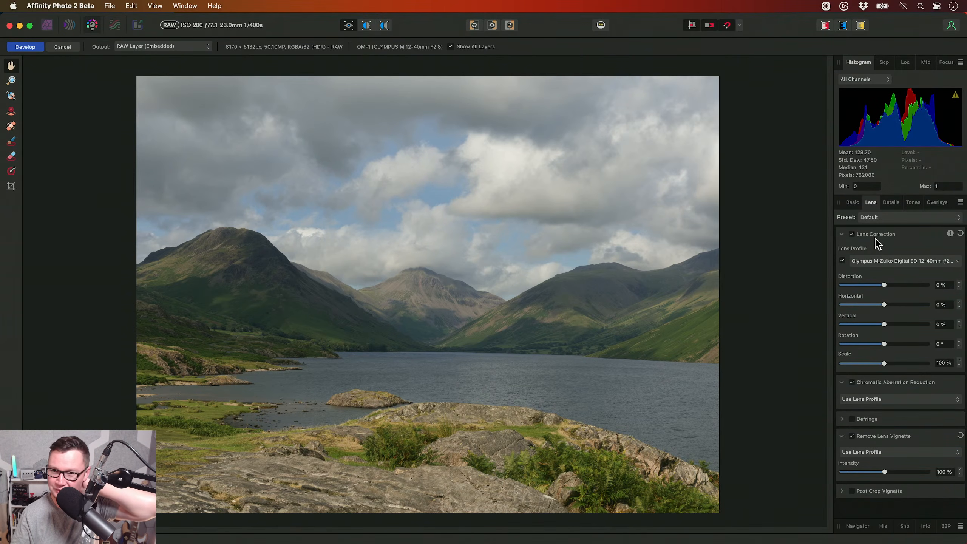
pyautogui.click(852, 234)
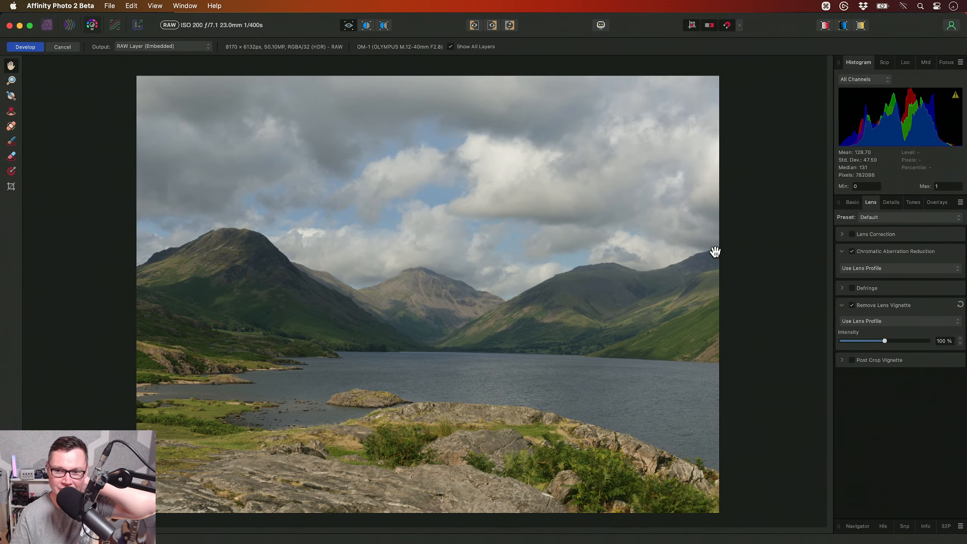
pyautogui.click(866, 233)
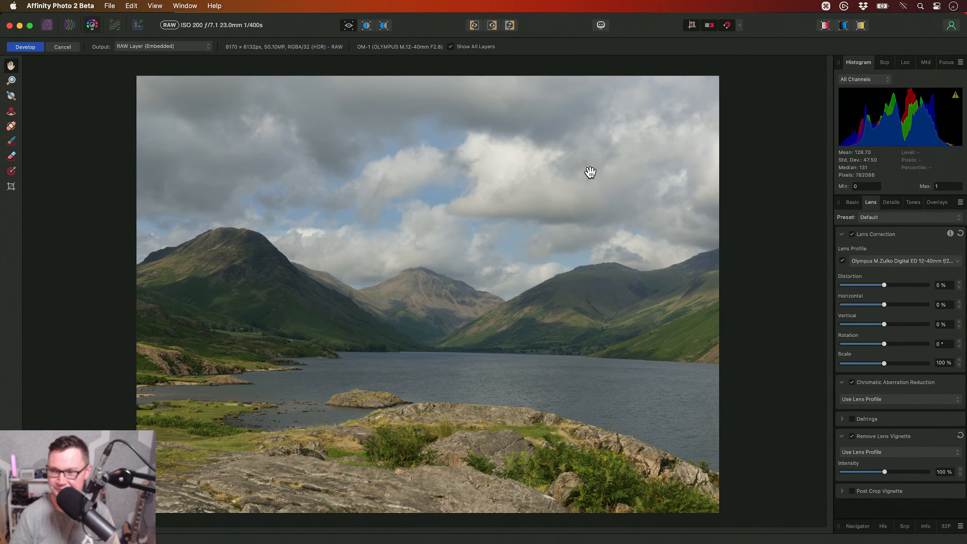
# - Set the lens correction scale to 99 %, comparing it with 98 % and 100 % at the photo's edges
pyautogui.click(959, 365)
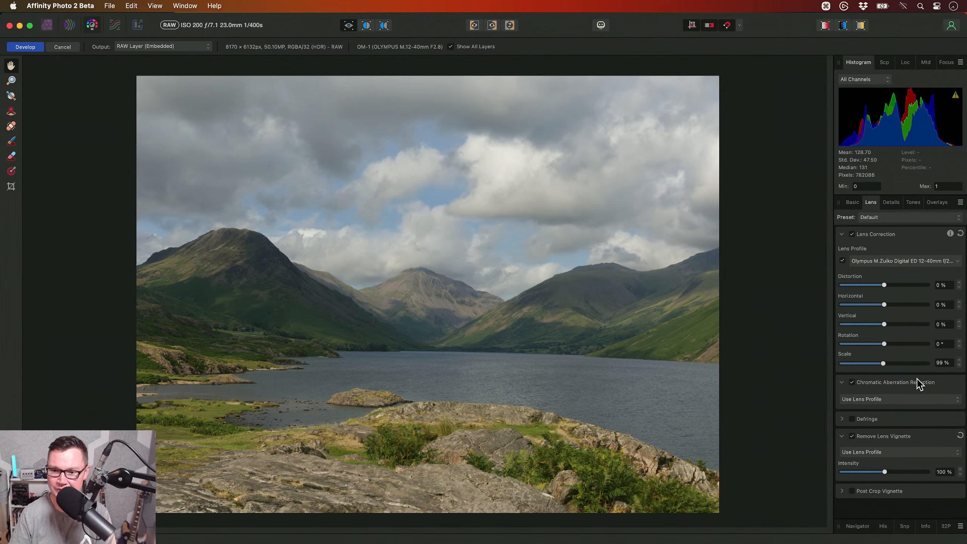
pyautogui.click(958, 366)
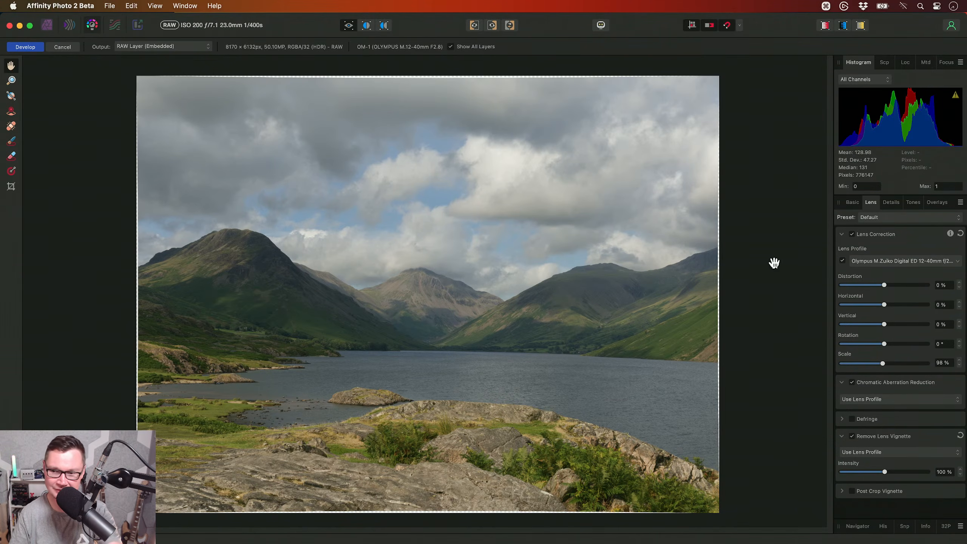
pyautogui.click(959, 361)
pyautogui.moveTo(710, 335); pyautogui.dragTo(576, 269)
pyautogui.scroll(3, 616, 308)
pyautogui.scroll(3, 567, 437)
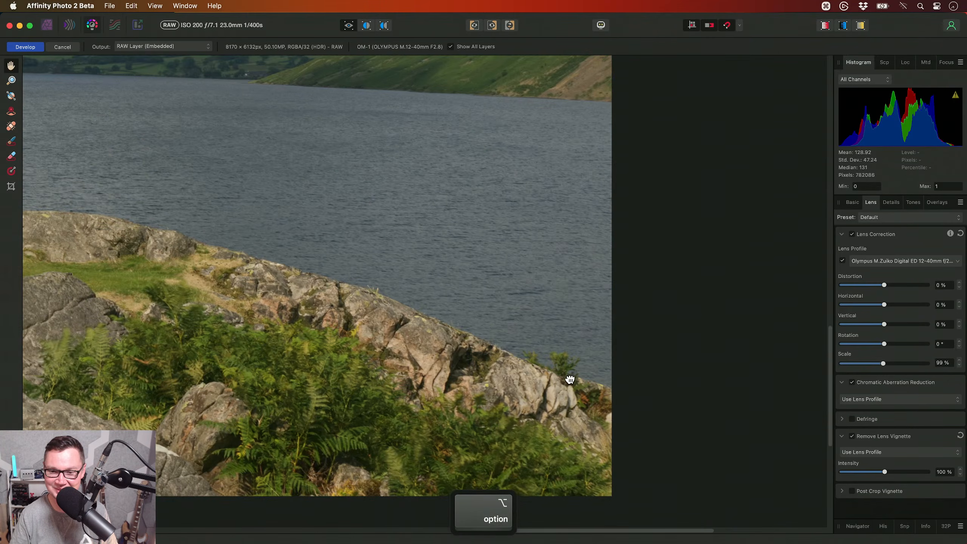
pyautogui.click(959, 361)
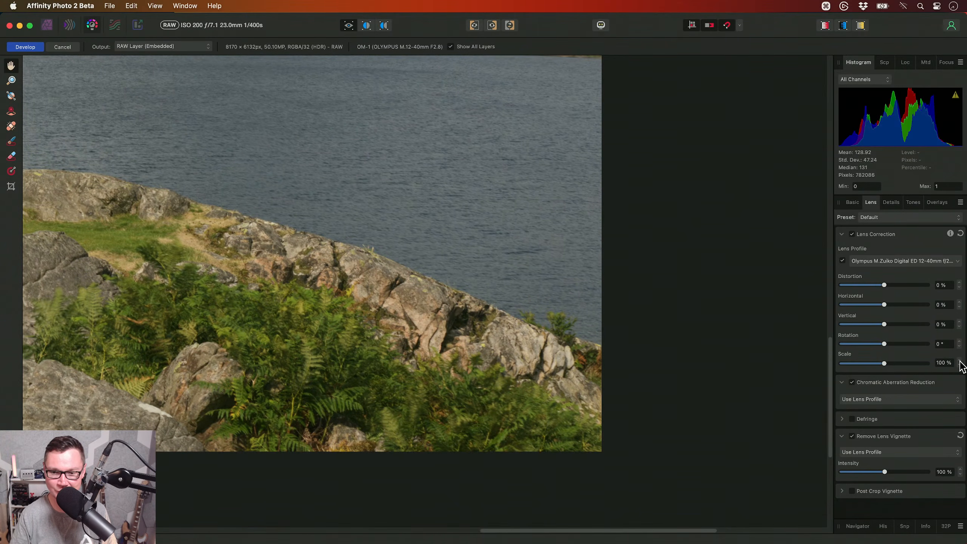
pyautogui.click(959, 364)
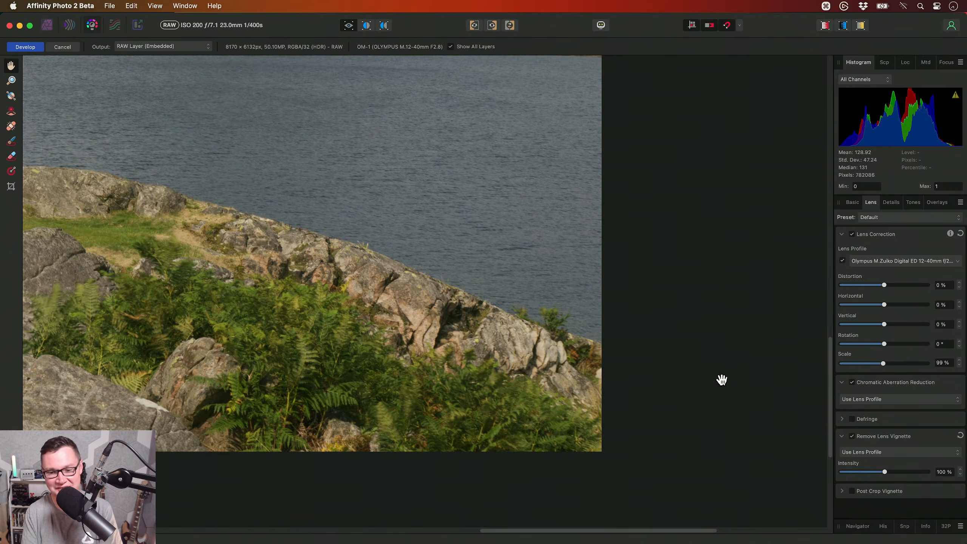
pyautogui.press('super+0')
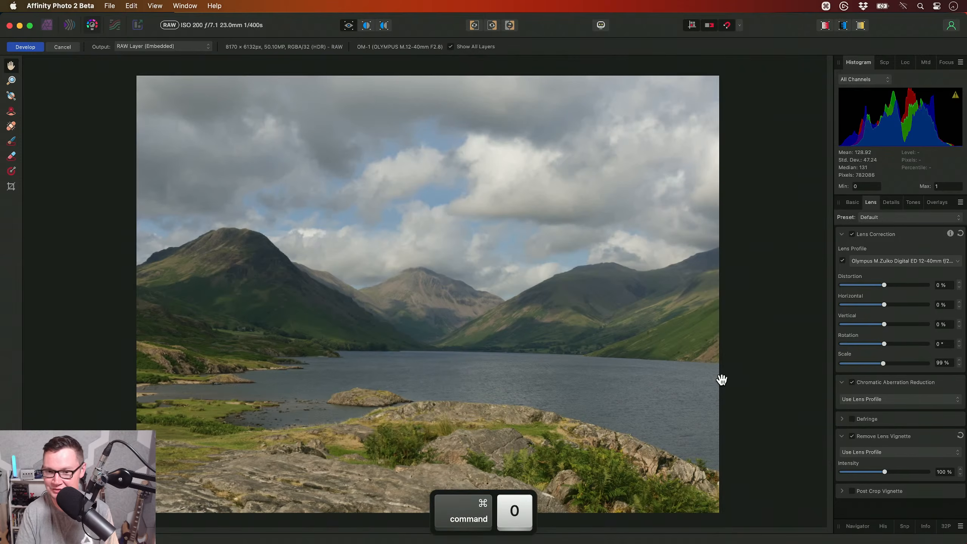
# - Return to the basic raw settings and develop the landscape as an embedded RAW layer
pyautogui.click(852, 202)
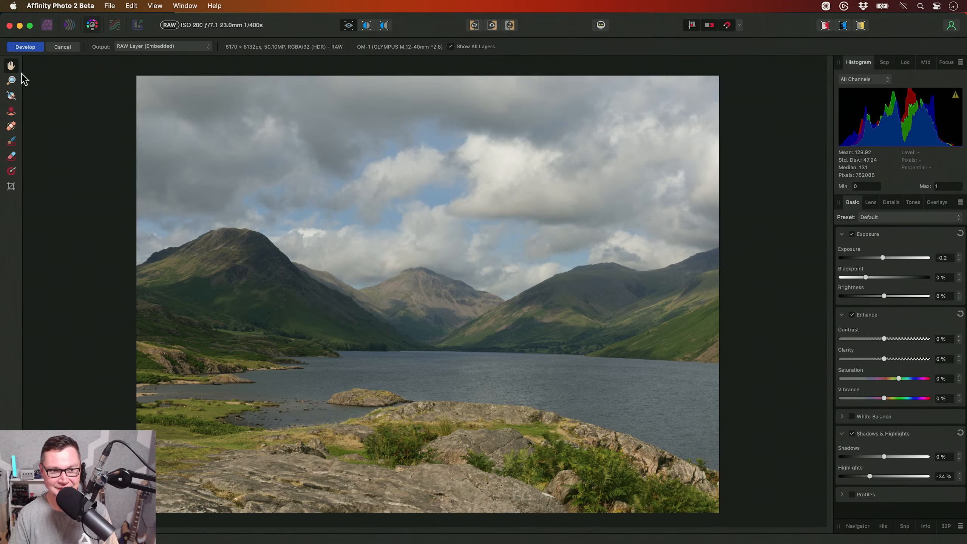
pyautogui.click(23, 49)
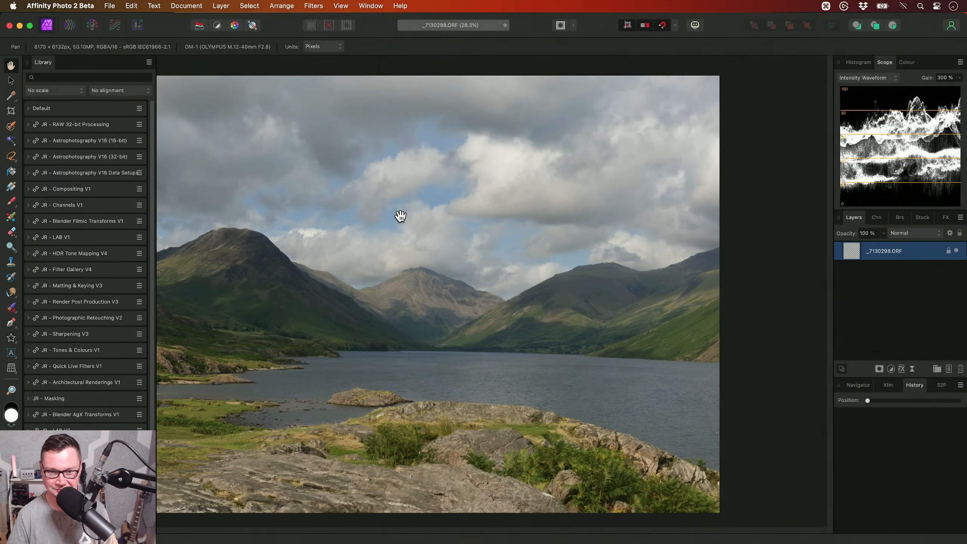
pyautogui.press('super+0')
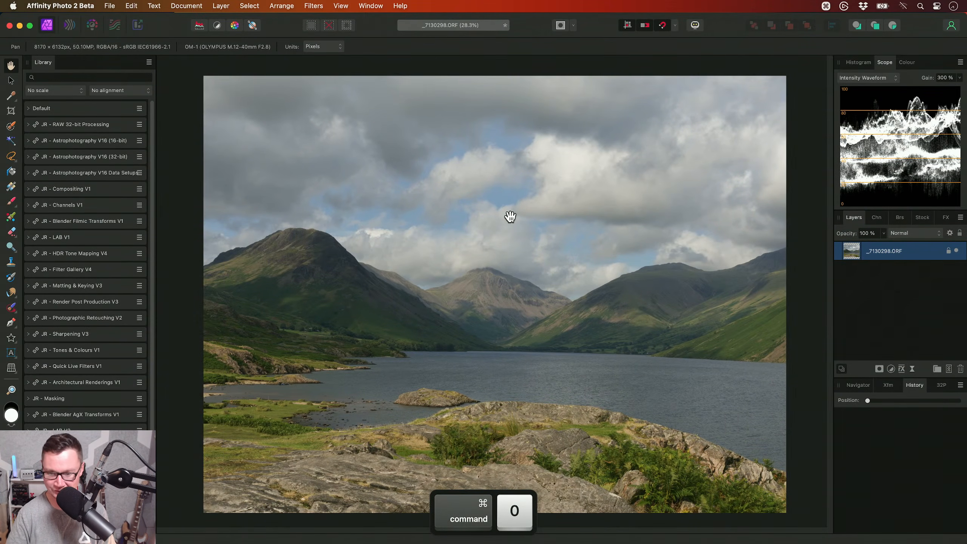
# - Add a Curves adjustment above the landscape and darken the master curve with a point at X 0.693, Y 0.621
pyautogui.press('super+m')
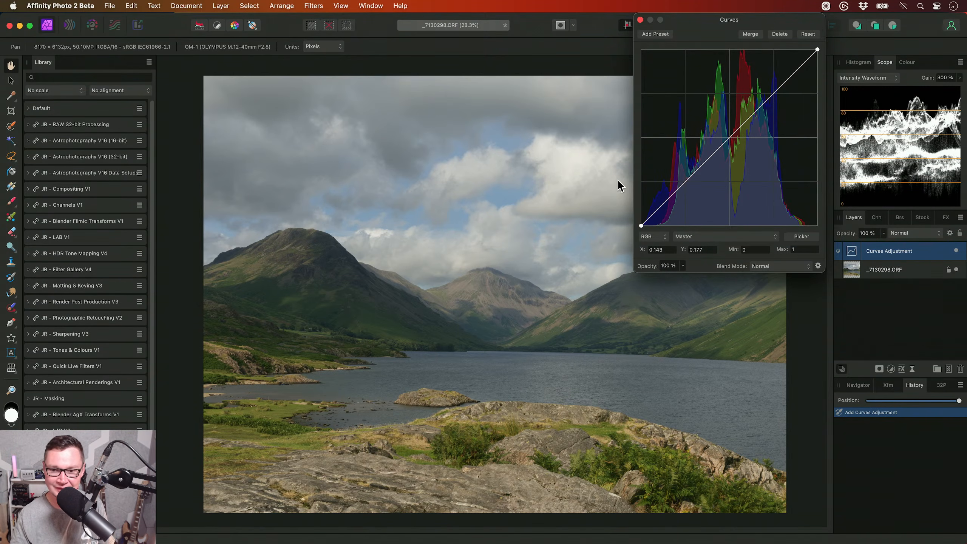
pyautogui.moveTo(708, 24); pyautogui.dragTo(705, 37)
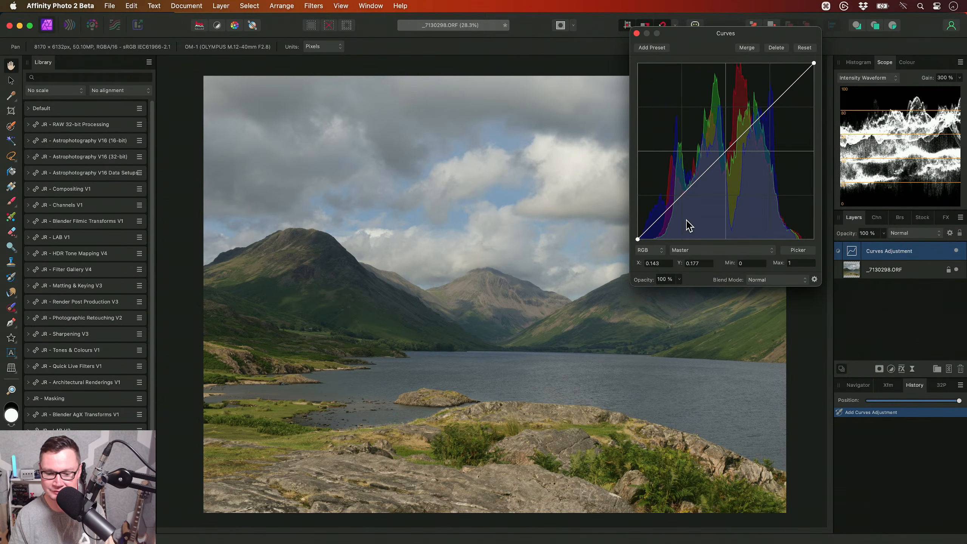
pyautogui.moveTo(741, 133); pyautogui.dragTo(760, 130)
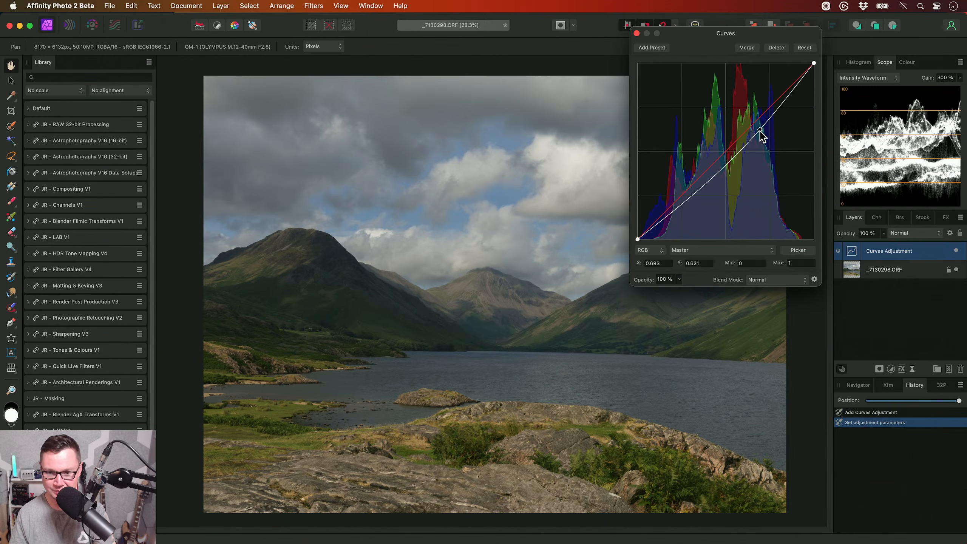
pyautogui.click(636, 34)
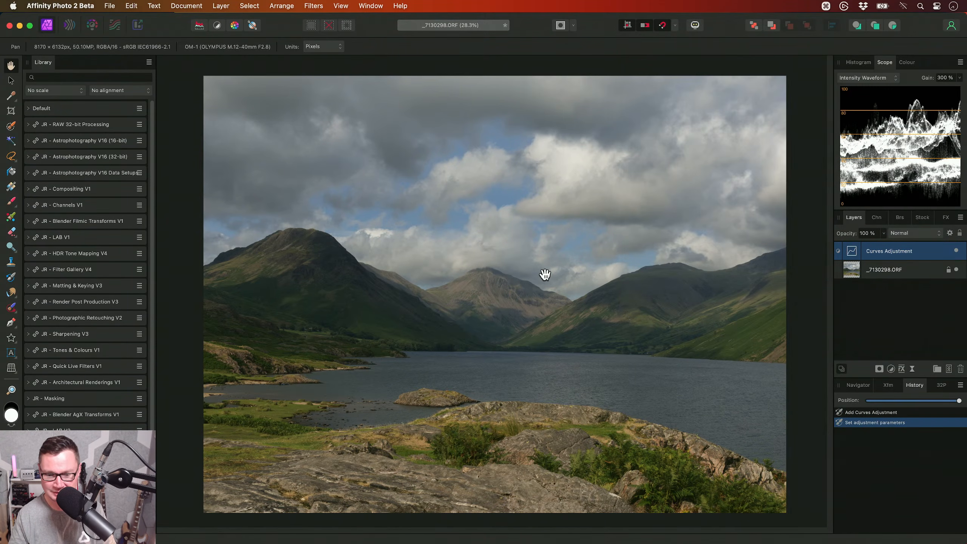
# - Add a new pixel layer above the Curves adjustment with Overlay blending at 20 % opacity
pyautogui.press('super+shift+n')
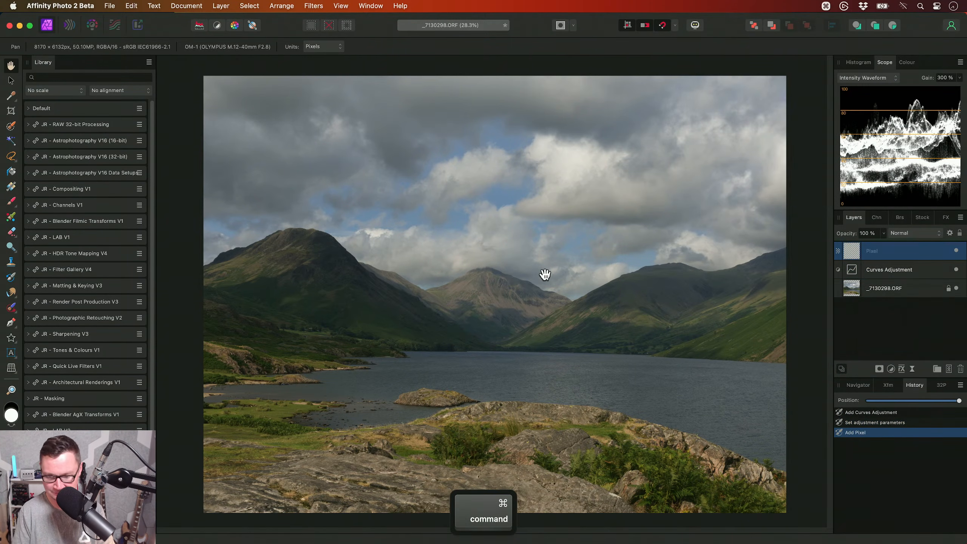
pyautogui.hotkey('shift', 'o')
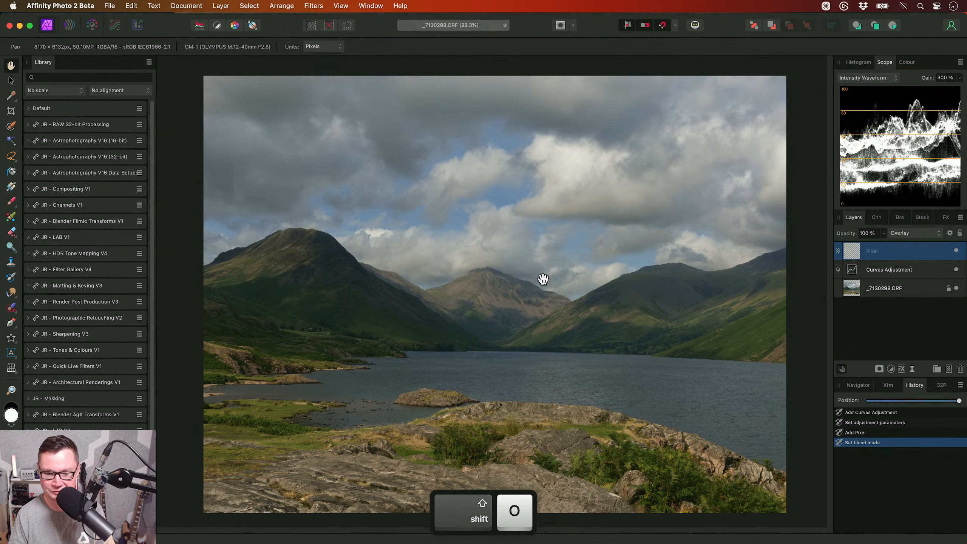
pyautogui.press('2')
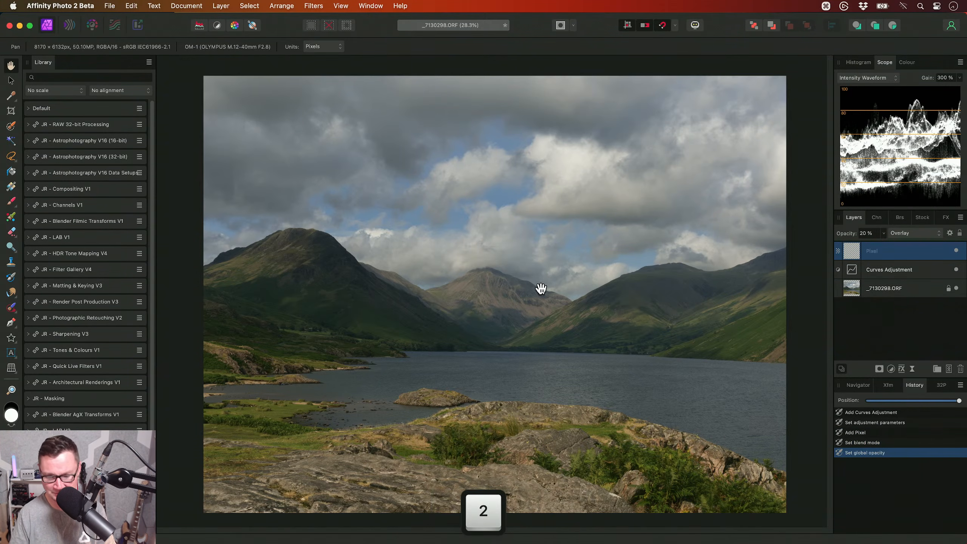
# - Paint white over the hills and lake shoreline to brighten them, and black over the foreground rocks to darken them
pyautogui.press('b')
pyautogui.moveTo(468, 328)
pyautogui.mouseDown()
pyautogui.moveTo(495, 329)
pyautogui.moveTo(479, 343)
pyautogui.moveTo(450, 336)
pyautogui.moveTo(490, 338)
pyautogui.mouseUp()
pyautogui.press('x')
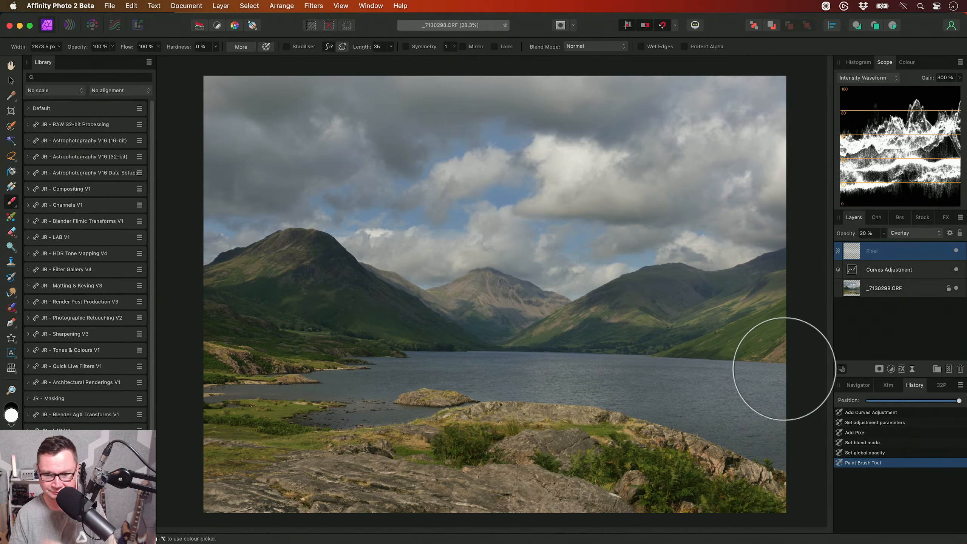
pyautogui.scroll(-3, 614, 285)
pyautogui.press('x')
pyautogui.moveTo(518, 402); pyautogui.dragTo(554, 410)
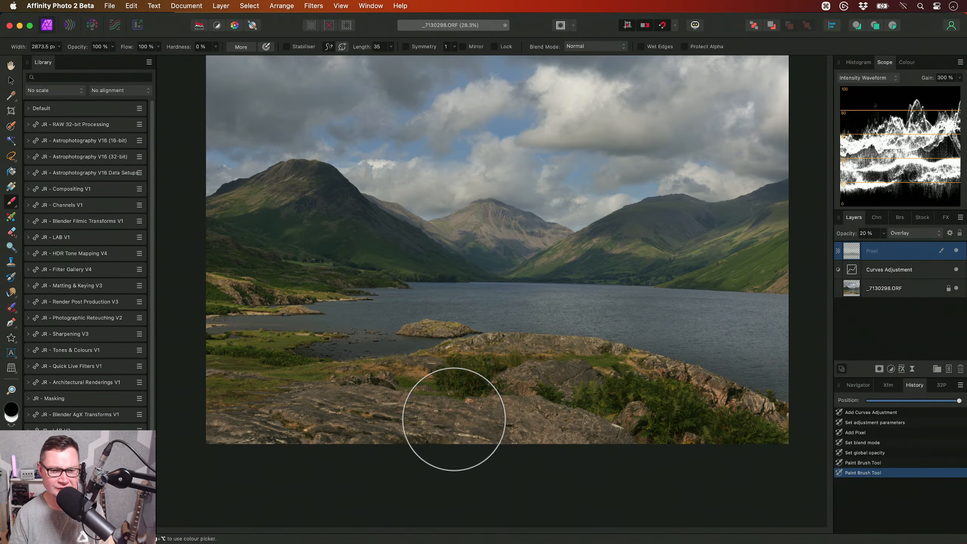
pyautogui.scroll(2, 453, 416)
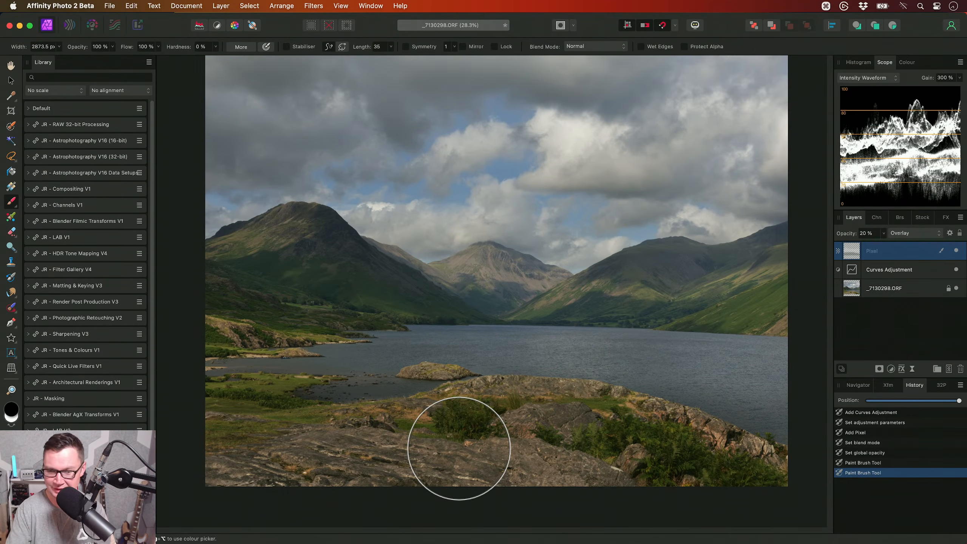
pyautogui.press('h')
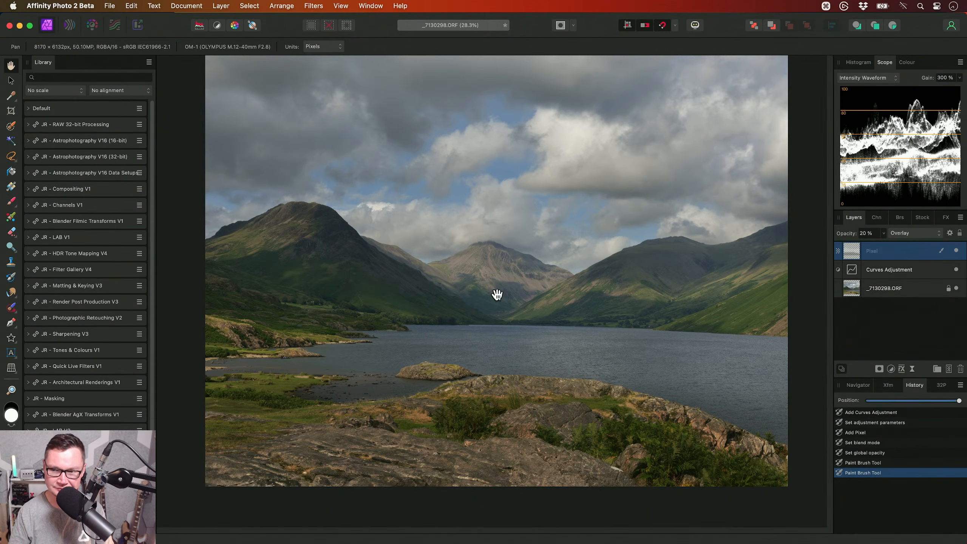
# - Add a second pixel layer on top, also set to Overlay blending at 20 % opacity
pyautogui.scroll(2, 495, 301)
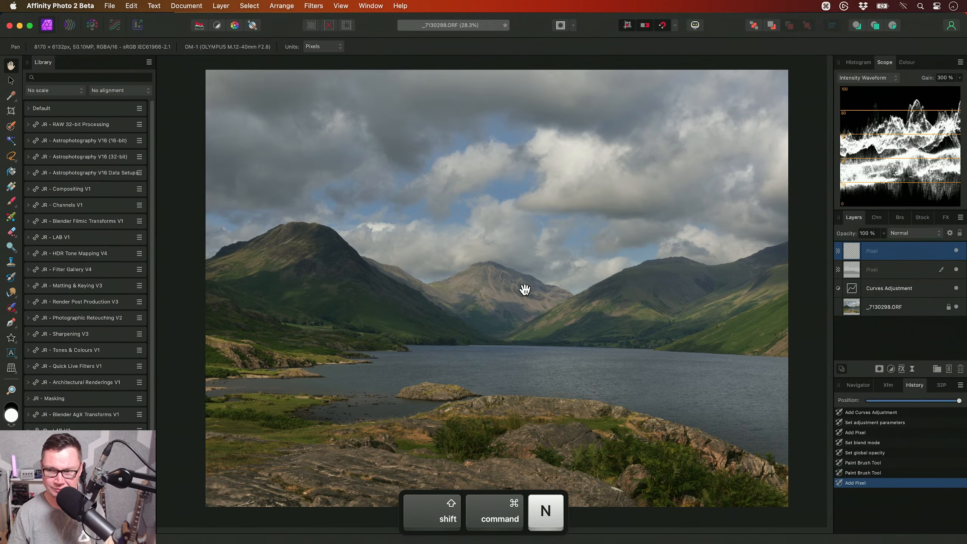
pyautogui.hotkey('shift', 'o')
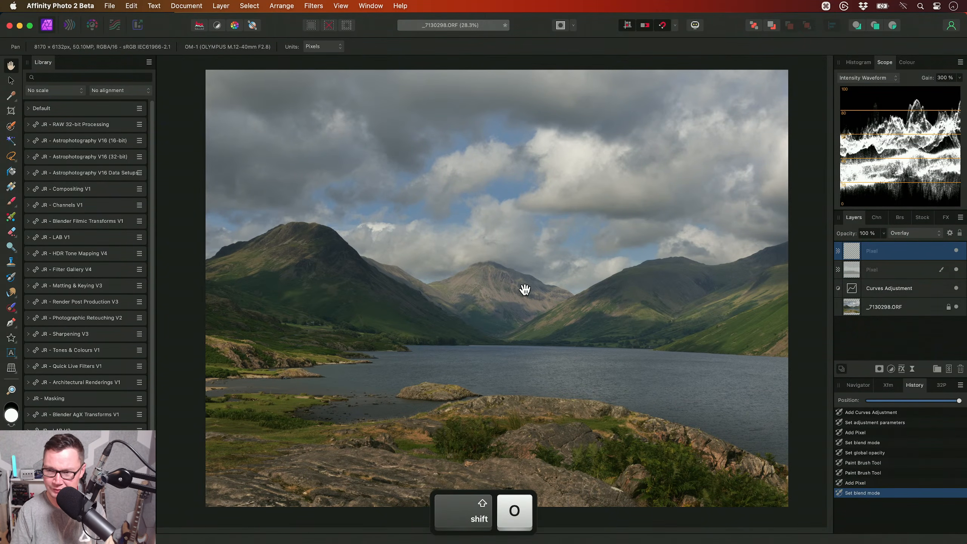
pyautogui.press('2')
# - On the second overlay layer, darken the clouds with black brush strokes and lighten the hills and far lakeshore with white ones
pyautogui.press('b')
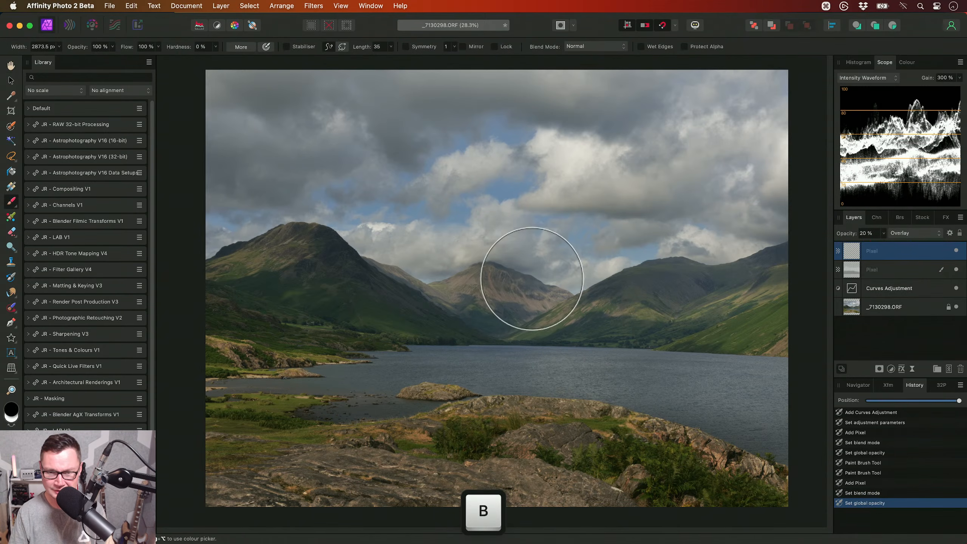
pyautogui.moveTo(488, 141)
pyautogui.mouseDown()
pyautogui.moveTo(512, 126)
pyautogui.moveTo(464, 113)
pyautogui.moveTo(743, 115)
pyautogui.moveTo(773, 100)
pyautogui.moveTo(605, 189)
pyautogui.mouseUp()
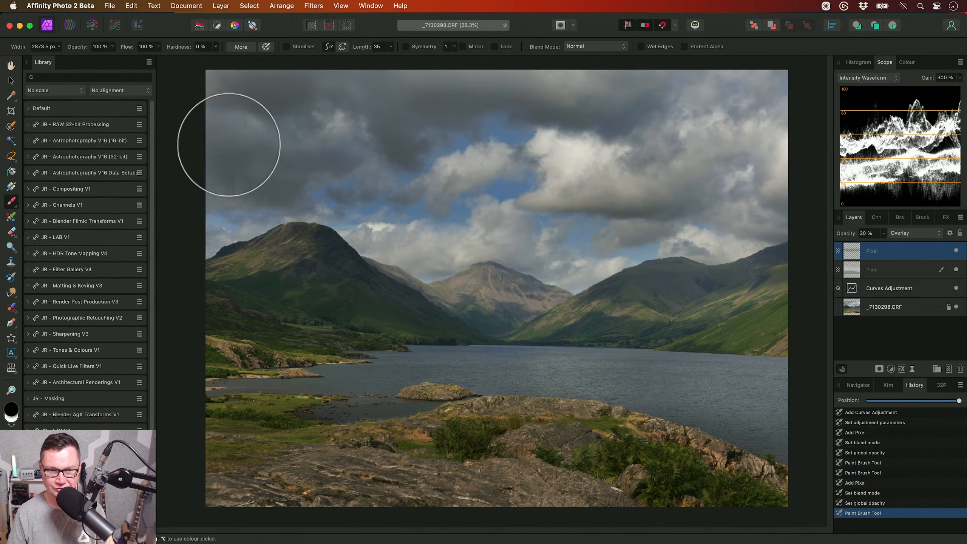
pyautogui.moveTo(560, 234); pyautogui.dragTo(789, 199)
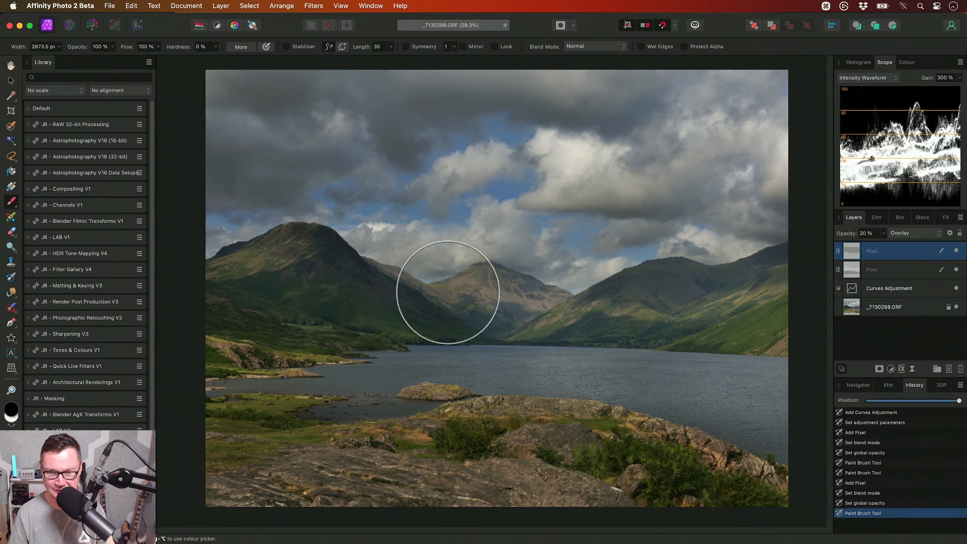
pyautogui.press('x')
pyautogui.moveTo(475, 330)
pyautogui.mouseDown()
pyautogui.moveTo(716, 338)
pyautogui.moveTo(701, 350)
pyautogui.mouseUp()
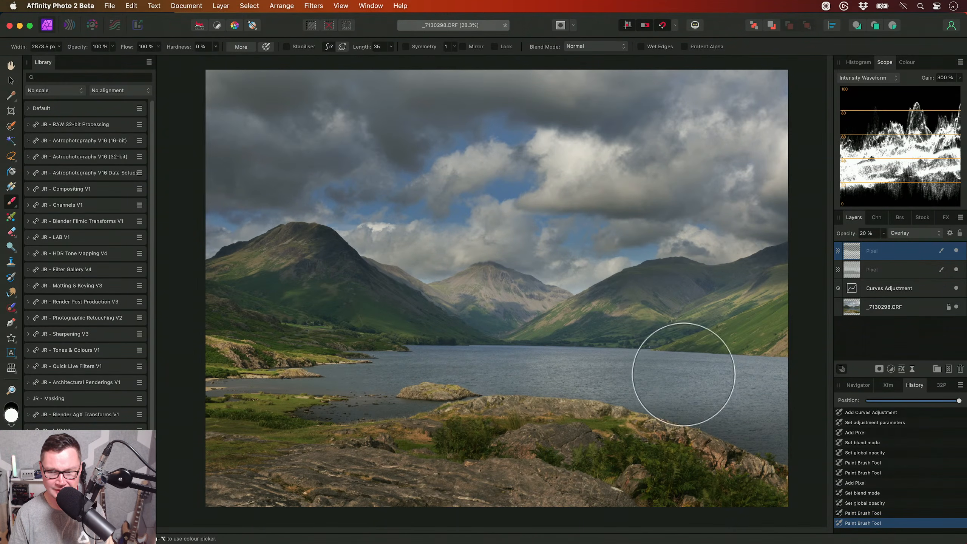
pyautogui.press('h')
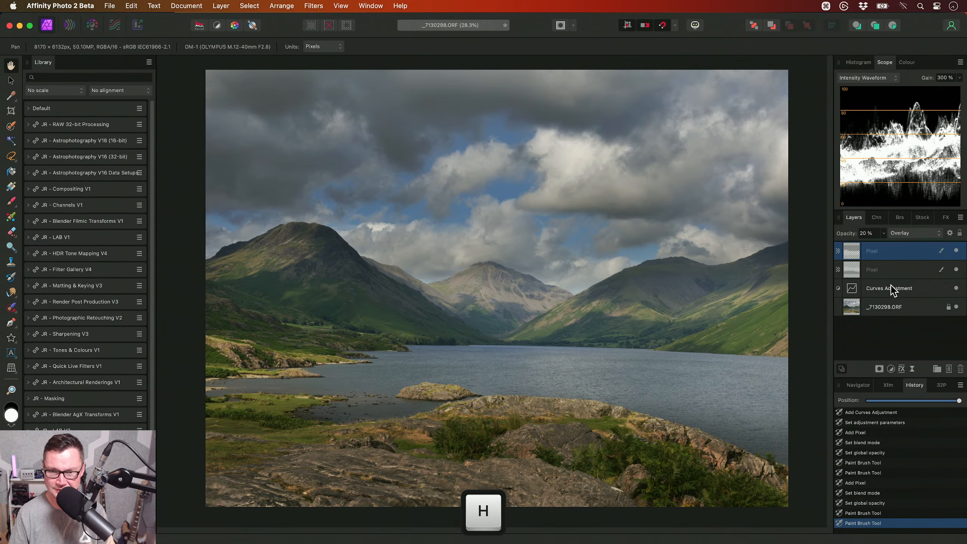
# - Reduce the lower painted overlay layer to 10 % opacity and reselect the upper one
pyautogui.click(889, 269)
pyautogui.press('1')
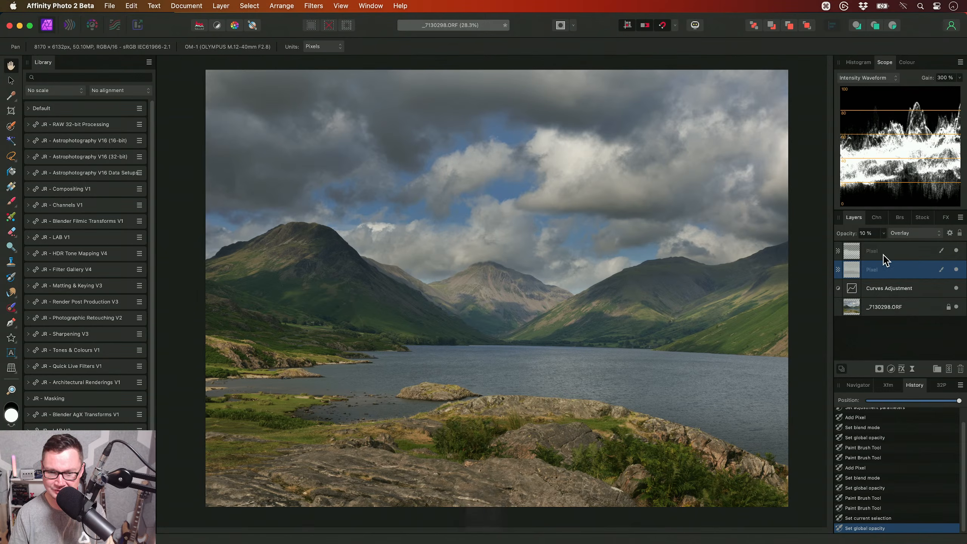
pyautogui.click(883, 252)
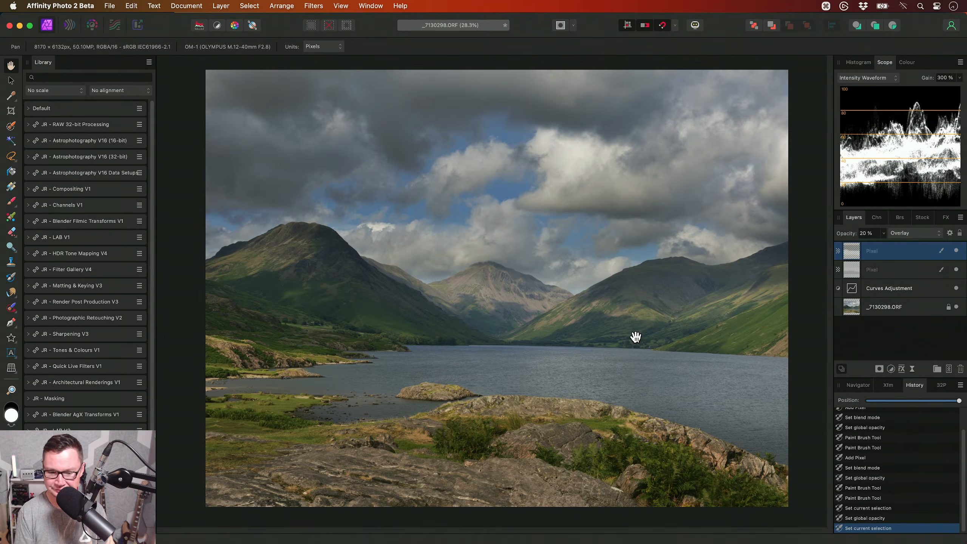
# - Add a Brightness / Contrast adjustment above the painted layers with brightness at -10 %
pyautogui.hotkey('alt', 'b')
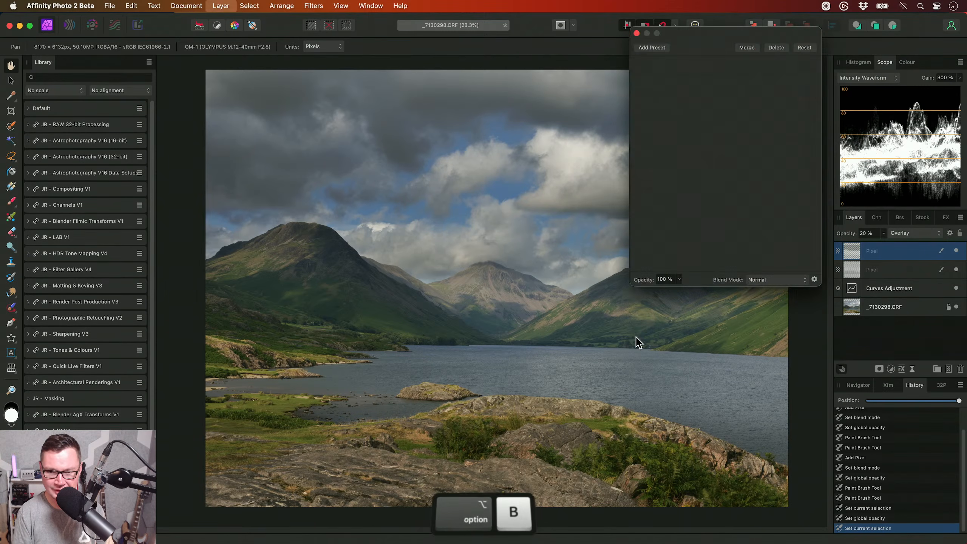
pyautogui.moveTo(710, 229); pyautogui.dragTo(703, 230)
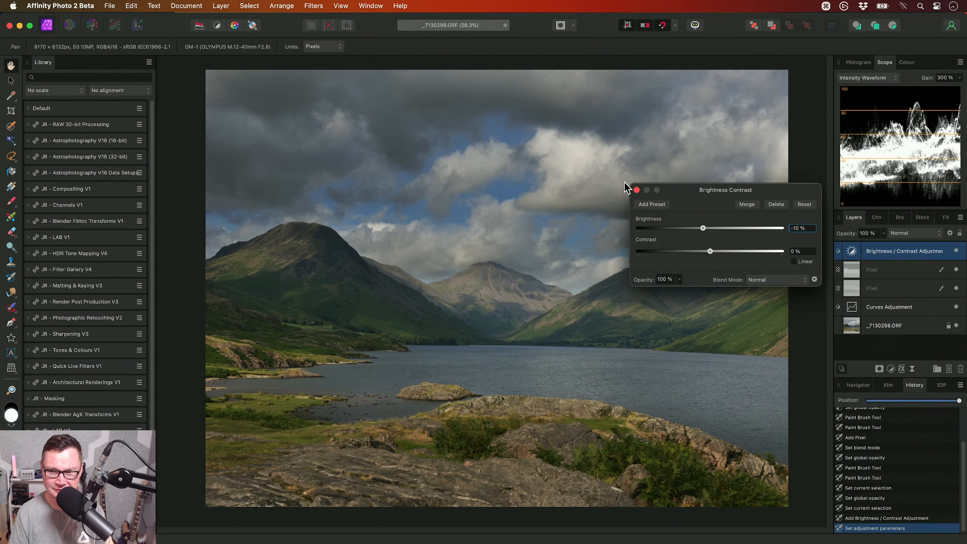
pyautogui.click(637, 190)
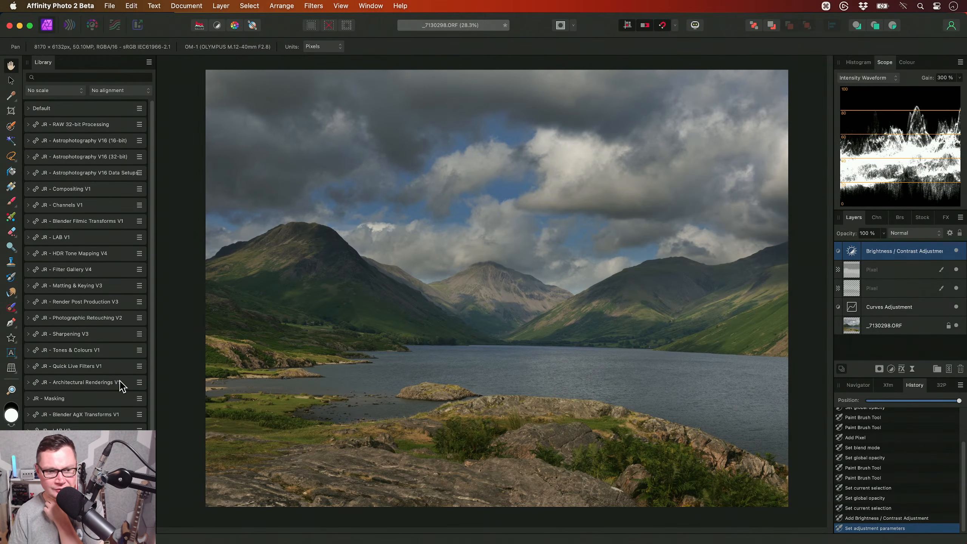
# - Apply the Matte Contrast Lift macro from the JR - Photographic Retouching V2 category
pyautogui.scroll(-1, 113, 275)
pyautogui.click(106, 301)
pyautogui.click(106, 300)
pyautogui.click(110, 317)
pyautogui.scroll(-10, 110, 317)
pyautogui.scroll(-12, 106, 277)
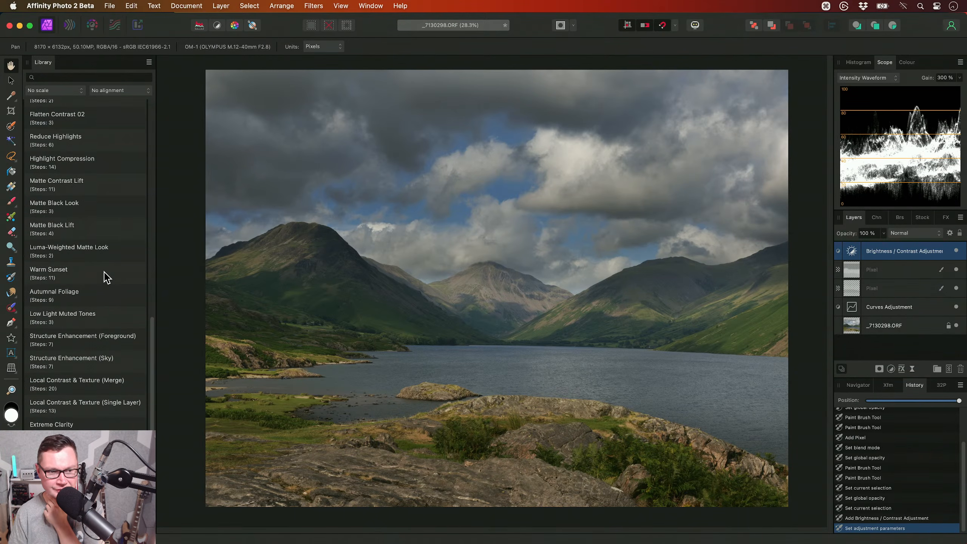
pyautogui.click(96, 189)
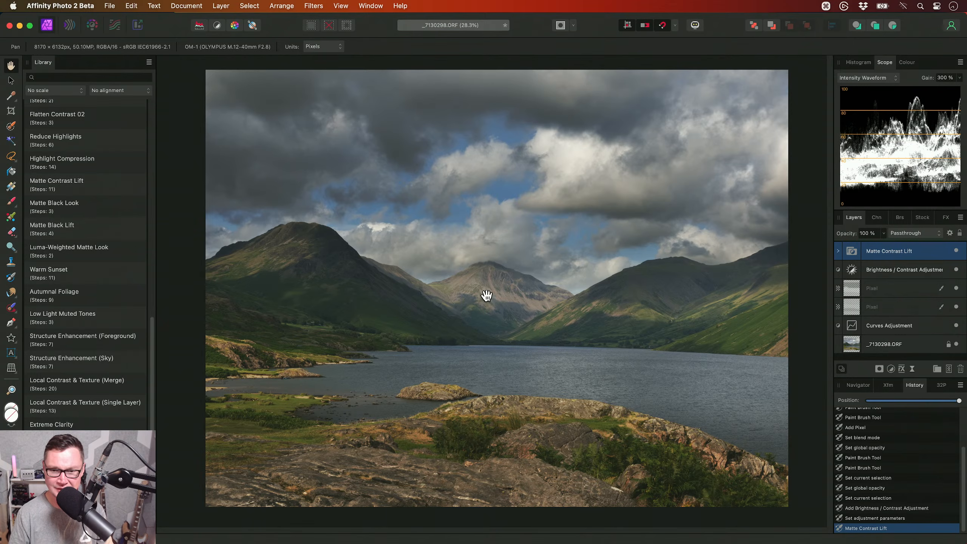
# - Apply the Landscape & Sky Separation 01 macro, review its HSL colour ranges and set its layer to 50 % opacity
pyautogui.scroll(10, 102, 267)
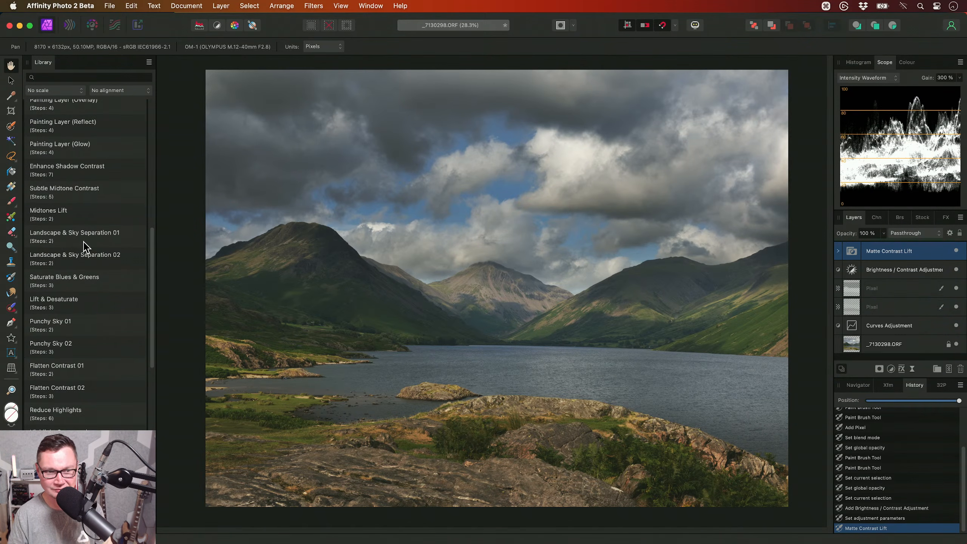
pyautogui.click(109, 242)
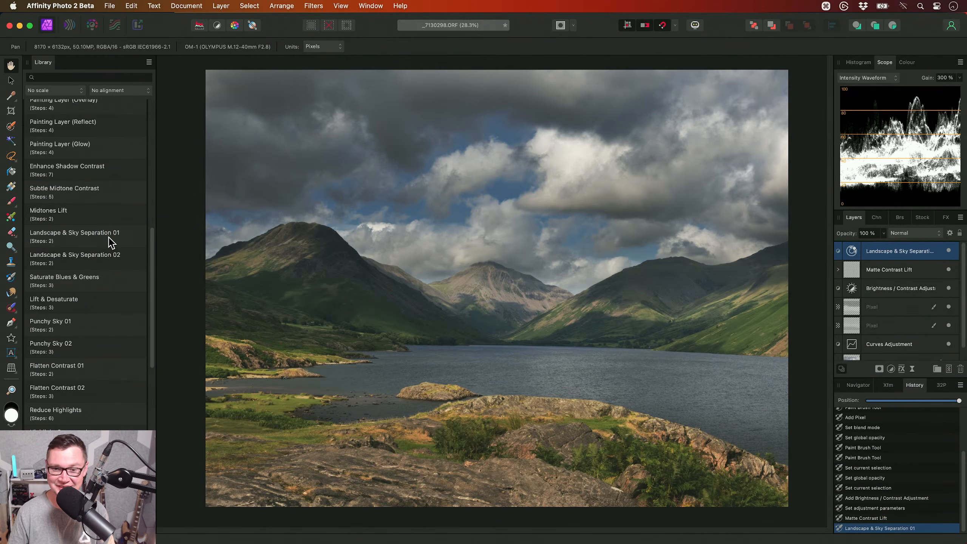
pyautogui.doubleClick(852, 252)
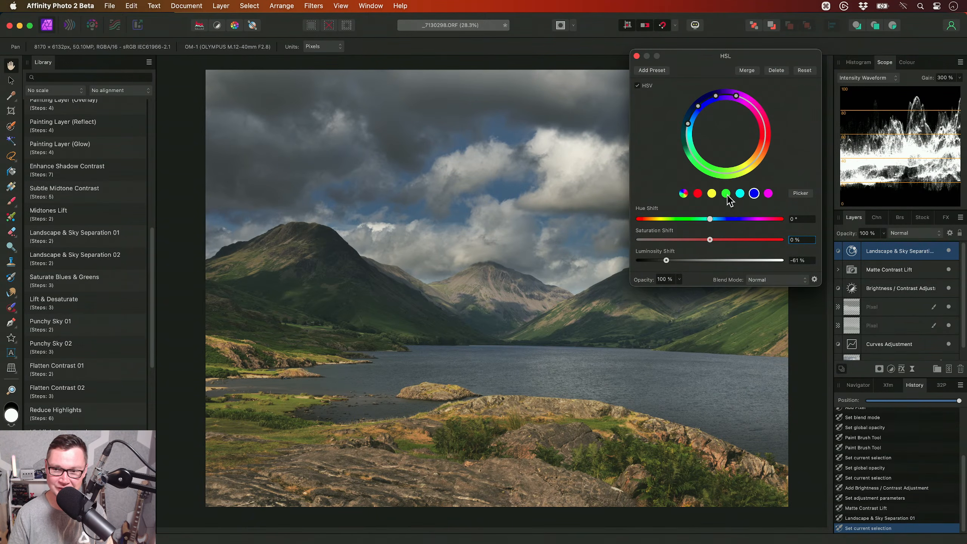
pyautogui.click(697, 194)
pyautogui.click(712, 194)
pyautogui.click(726, 194)
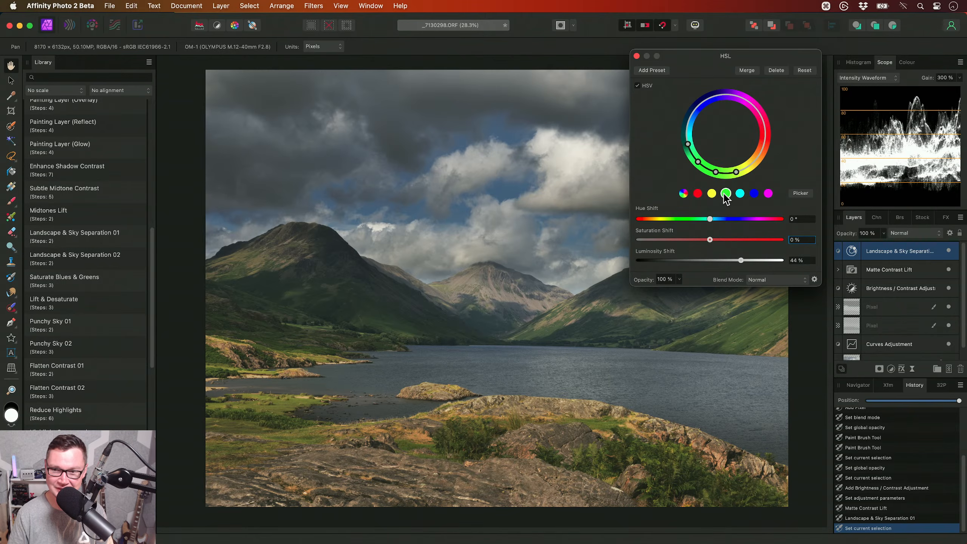
pyautogui.click(636, 56)
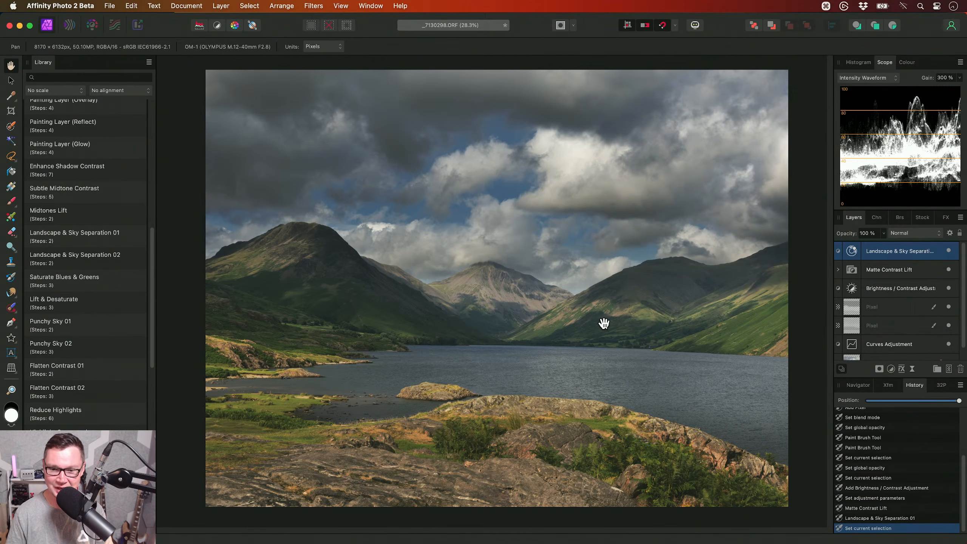
pyautogui.press('5')
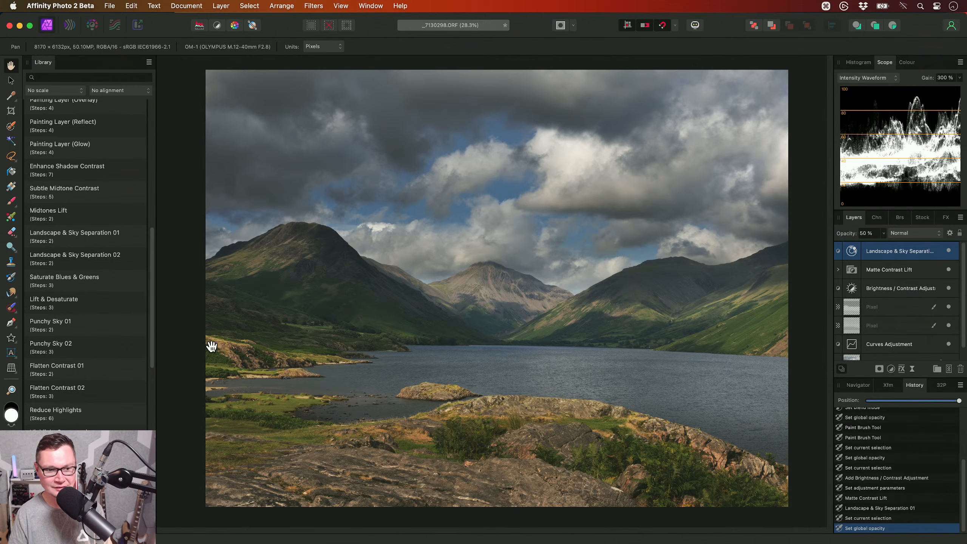
# - Apply the Structure Enhancement (Sky) macro and compare its effect on the clouds and landscape up close
pyautogui.moveTo(148, 288); pyautogui.dragTo(155, 449)
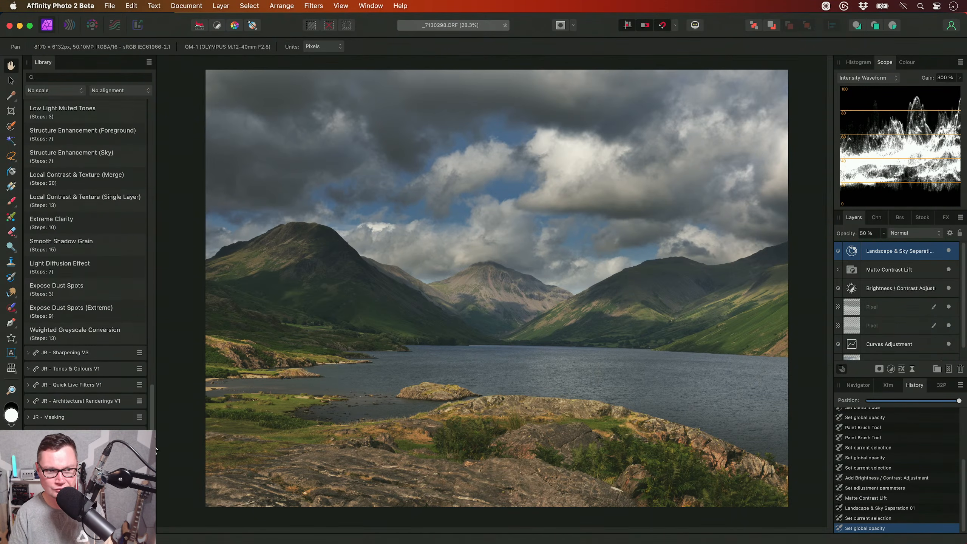
pyautogui.click(87, 156)
pyautogui.scroll(5, 548, 219)
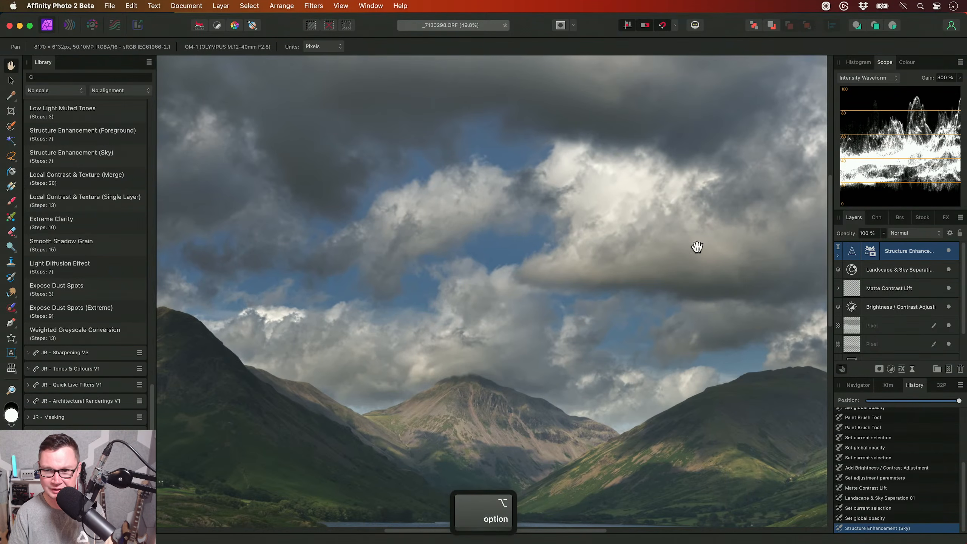
pyautogui.moveTo(501, 250); pyautogui.dragTo(554, 256)
pyautogui.click(948, 251)
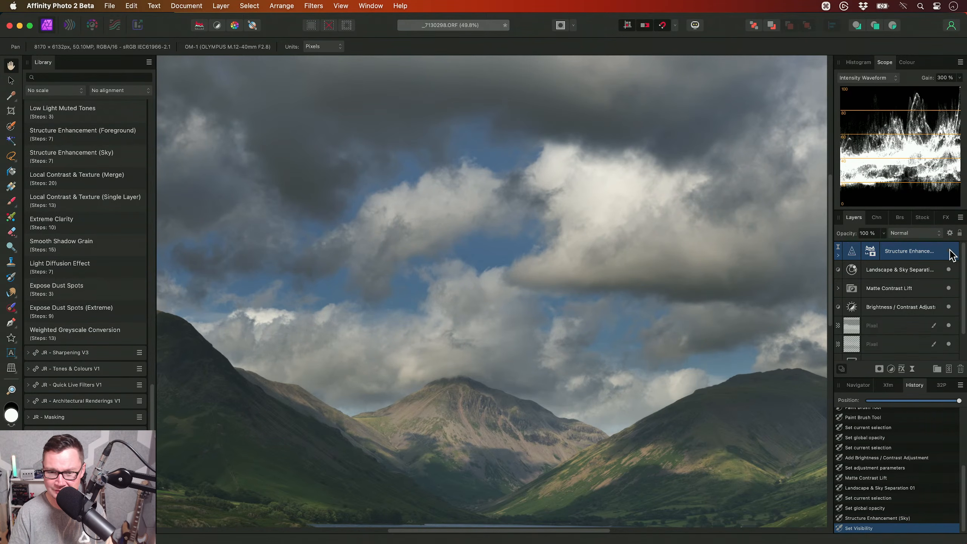
pyautogui.moveTo(525, 300); pyautogui.dragTo(579, 198)
pyautogui.moveTo(480, 428); pyautogui.dragTo(356, 412)
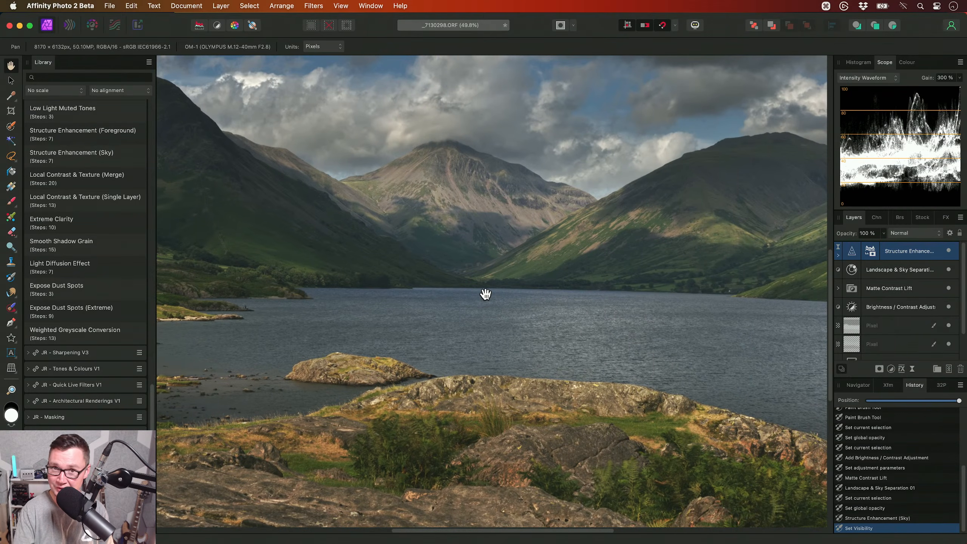
pyautogui.press('super+0')
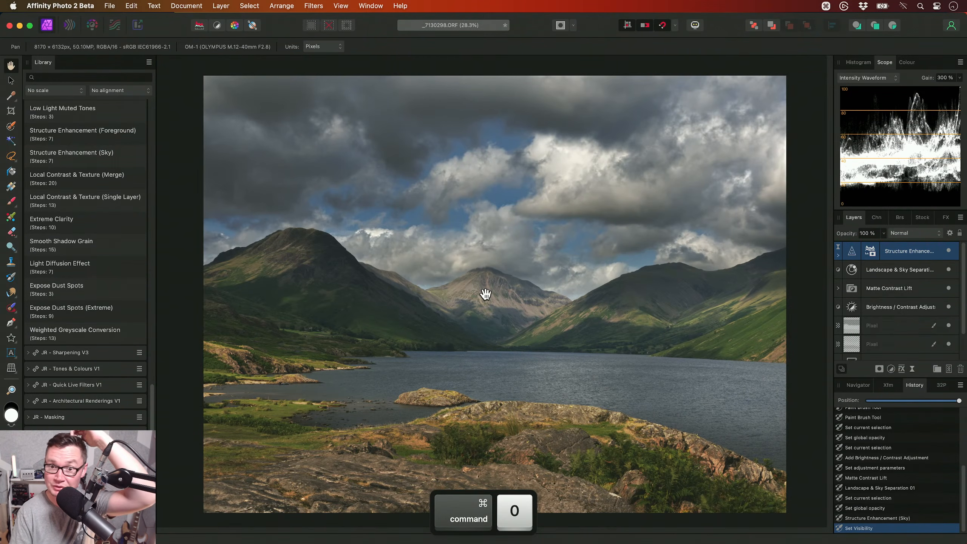
# - Open the Tonal Range mask nested in the Structure Enhancement layer and examine its luminosity map
pyautogui.click(949, 233)
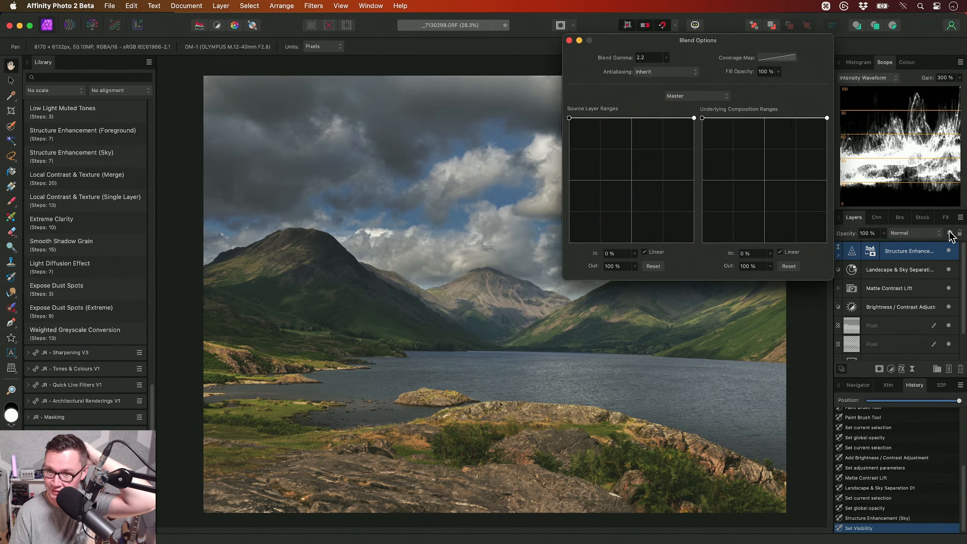
pyautogui.click(568, 40)
pyautogui.click(837, 256)
pyautogui.click(877, 271)
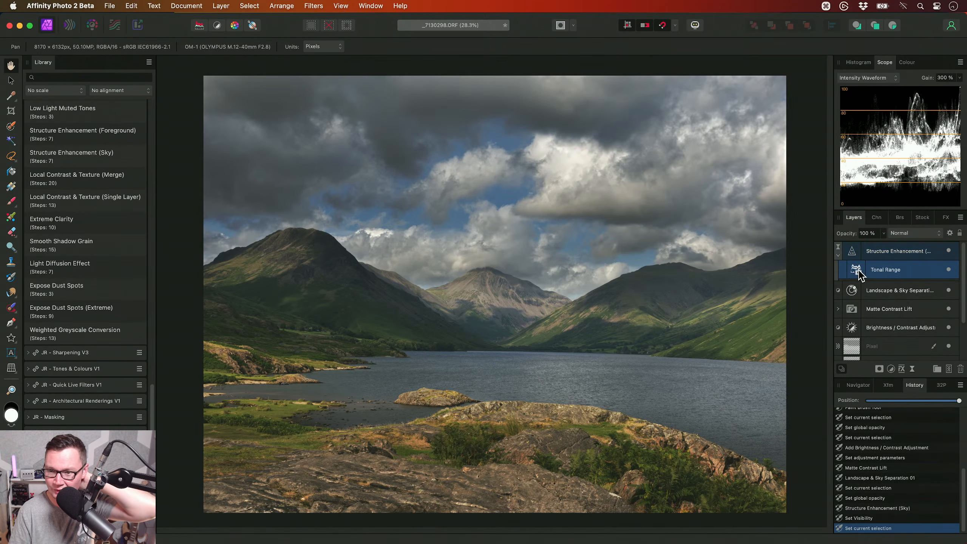
pyautogui.doubleClick(858, 271)
pyautogui.moveTo(728, 313); pyautogui.dragTo(730, 229)
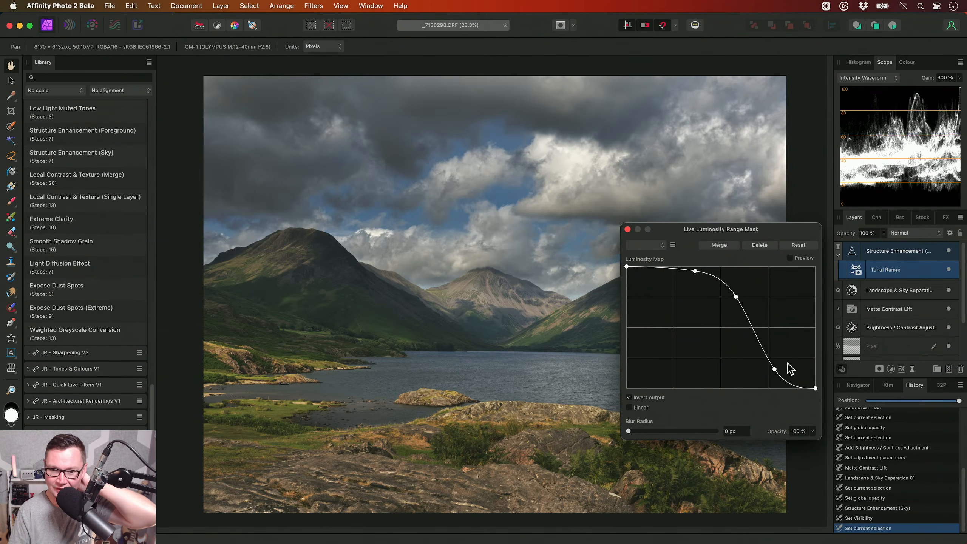
# - Close the Tonal Range mask settings and collapse the Structure Enhancement layer
pyautogui.click(627, 229)
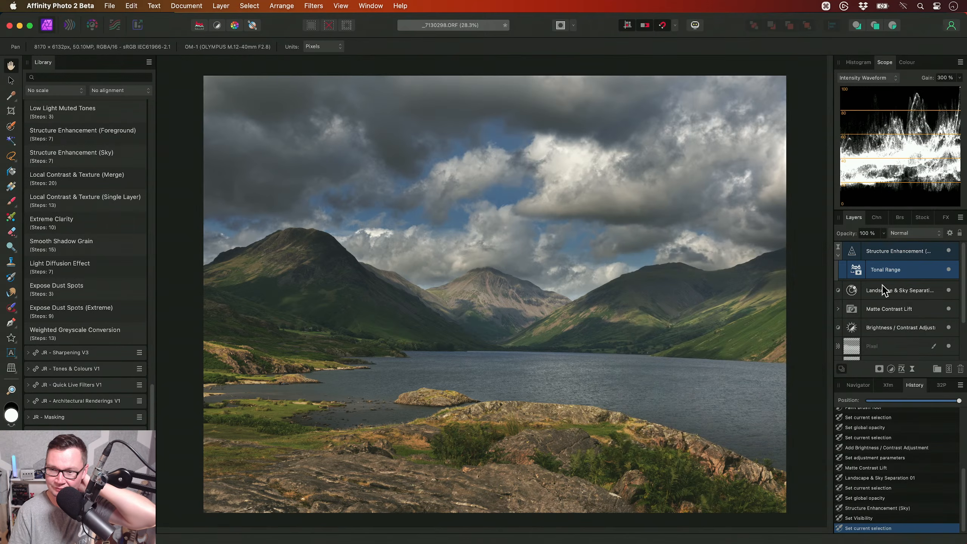
pyautogui.click(835, 253)
pyautogui.click(837, 256)
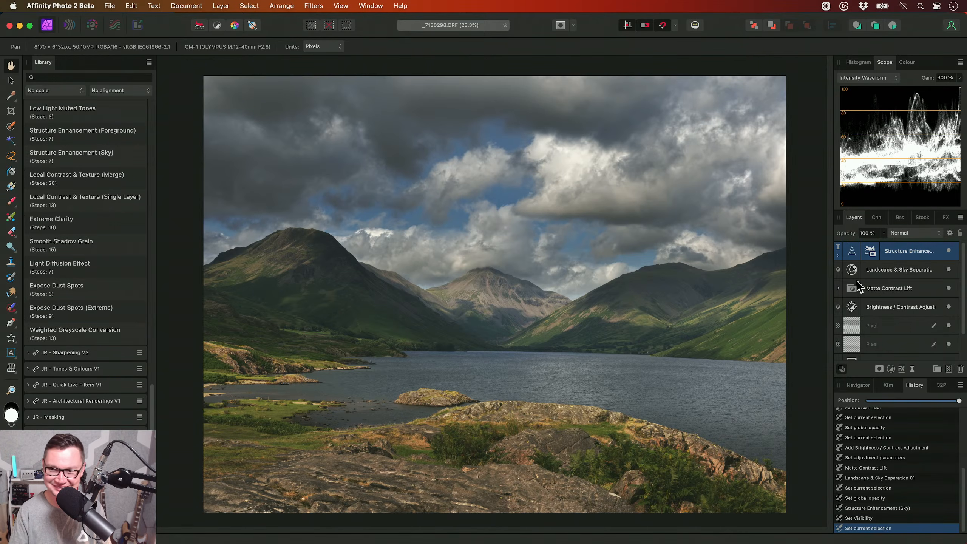
# - Apply the Local Contrast & Texture (Single Layer) macro to the _7130298.ORF base layer
pyautogui.scroll(-2, 874, 304)
pyautogui.click(876, 352)
pyautogui.scroll(1, 123, 284)
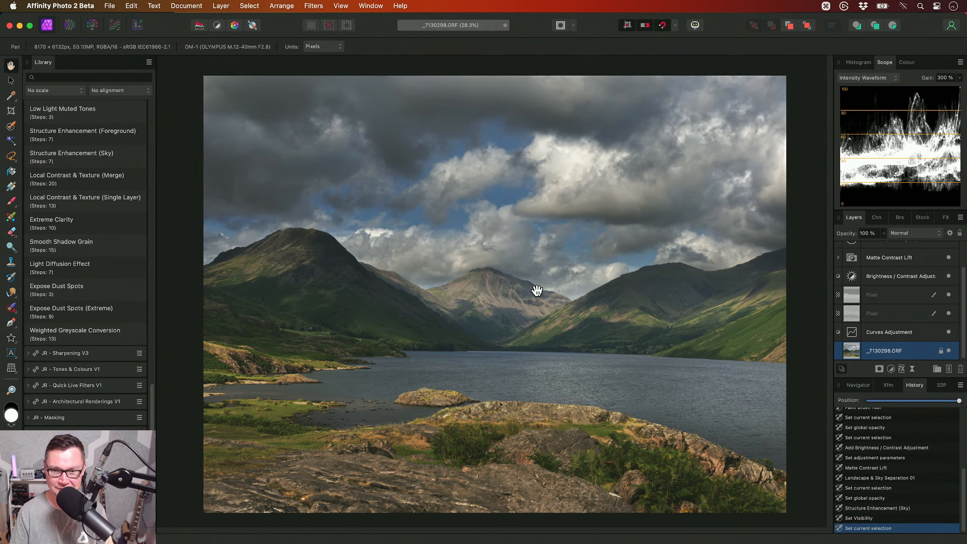
pyautogui.hscroll(2, 530, 286)
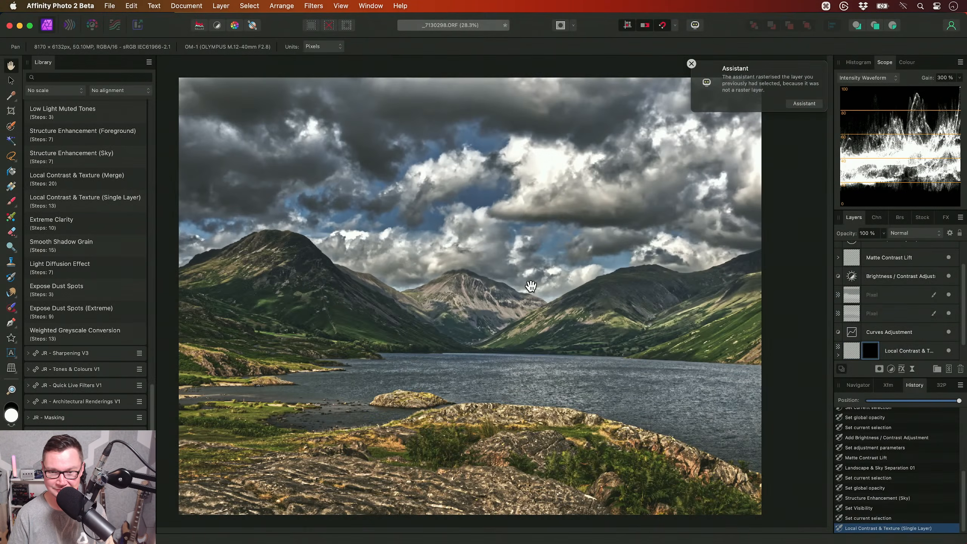
pyautogui.press('super+0')
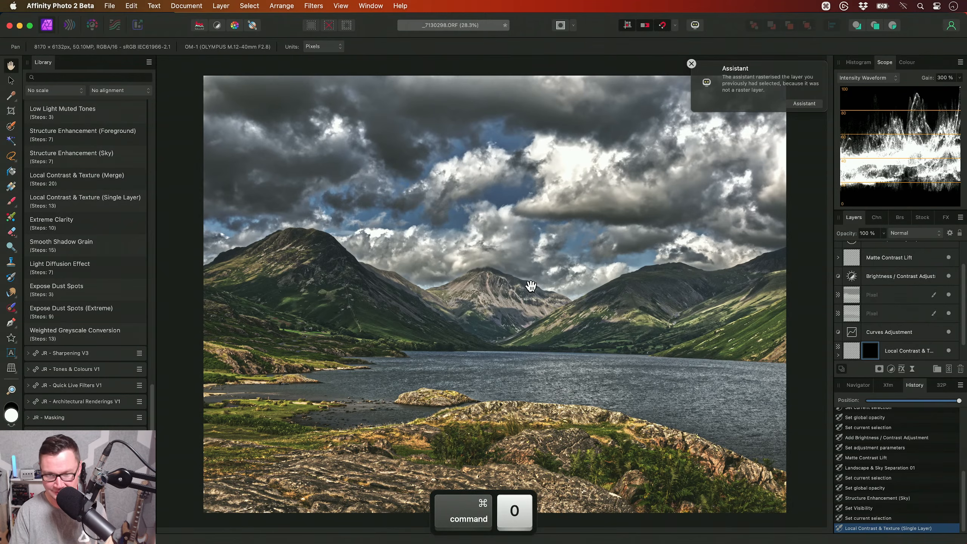
# - Invert the Local Contrast & Texture mask and paint the effect back over the left-hand mountain with a soft white brush about 1275 px wide
pyautogui.press('super+i')
pyautogui.press('b')
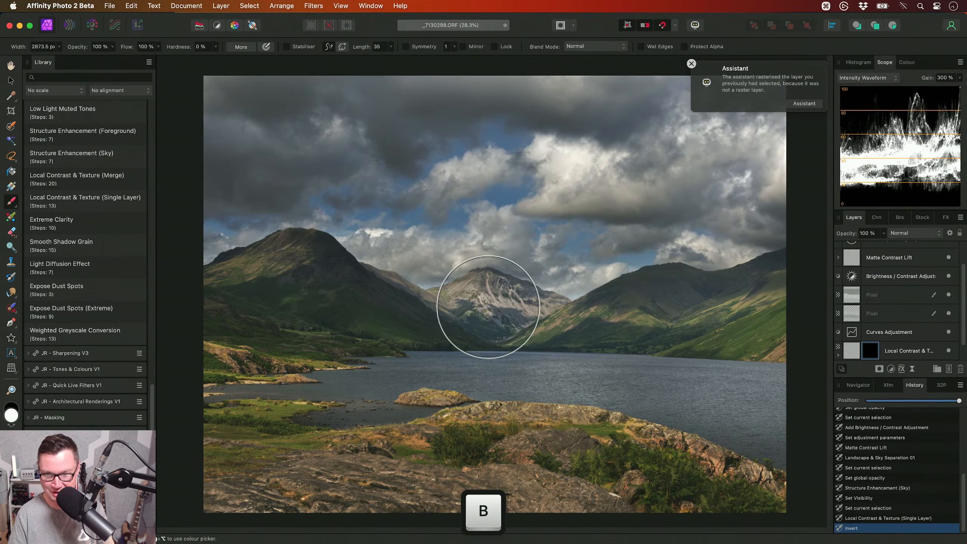
pyautogui.press('[')
pyautogui.press('[')
pyautogui.press('[')
pyautogui.press('[')
pyautogui.press('[')
pyautogui.moveTo(221, 318)
pyautogui.mouseDown()
pyautogui.moveTo(313, 330)
pyautogui.moveTo(514, 307)
pyautogui.moveTo(381, 304)
pyautogui.mouseUp()
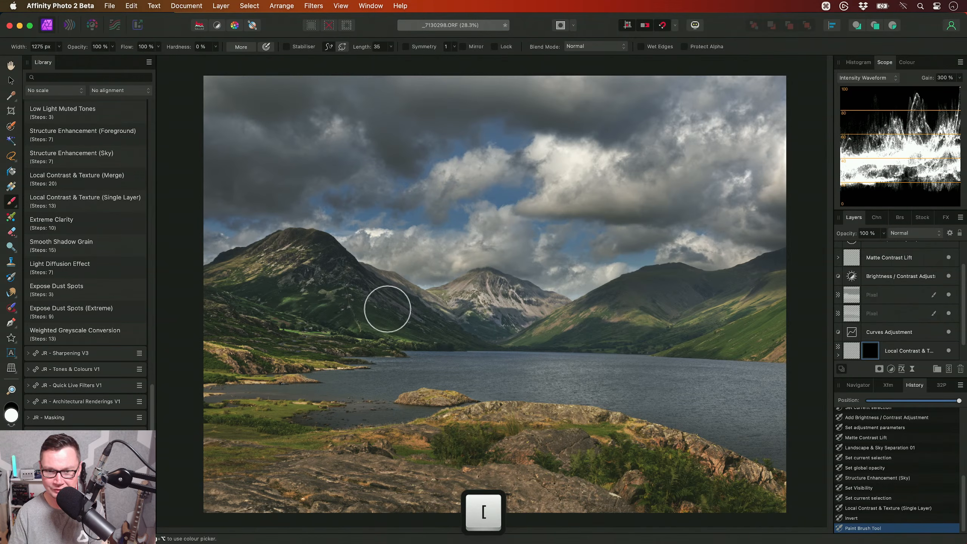
# - Paint the local contrast effect back over the right-hand hillsides with a white brush about 1690 px wide
pyautogui.press(']')
pyautogui.press(']')
pyautogui.moveTo(560, 323)
pyautogui.mouseDown()
pyautogui.moveTo(660, 297)
pyautogui.moveTo(739, 303)
pyautogui.moveTo(800, 327)
pyautogui.moveTo(639, 324)
pyautogui.moveTo(620, 276)
pyautogui.moveTo(595, 248)
pyautogui.mouseUp()
pyautogui.press('x')
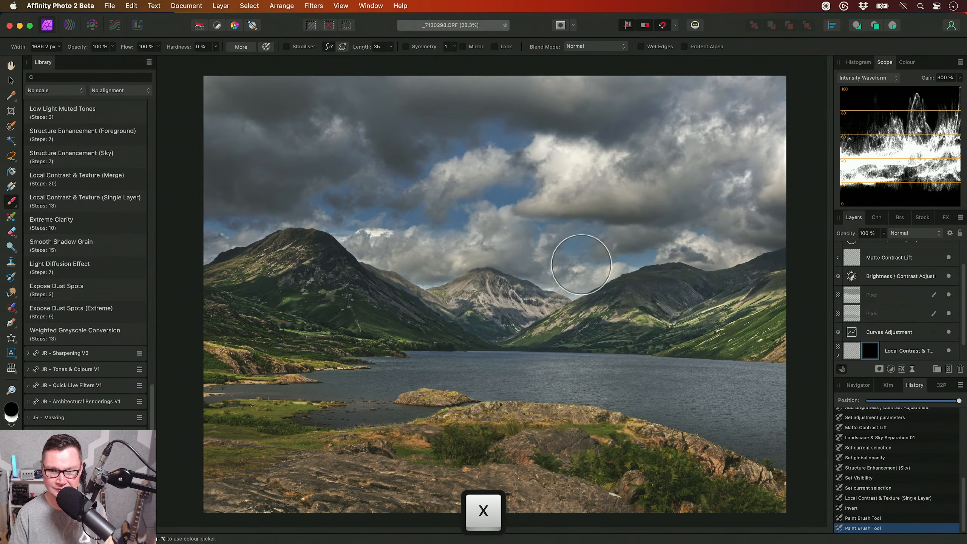
pyautogui.press('x')
pyautogui.press('h')
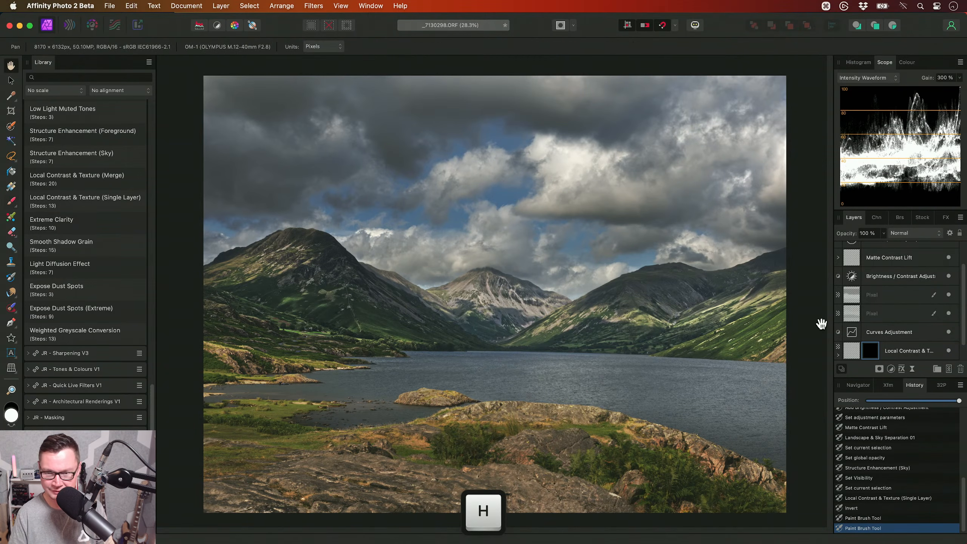
# - Set the Local Contrast & Texture layer's opacity to 50 %
pyautogui.click(906, 351)
pyautogui.scroll(-1, 907, 353)
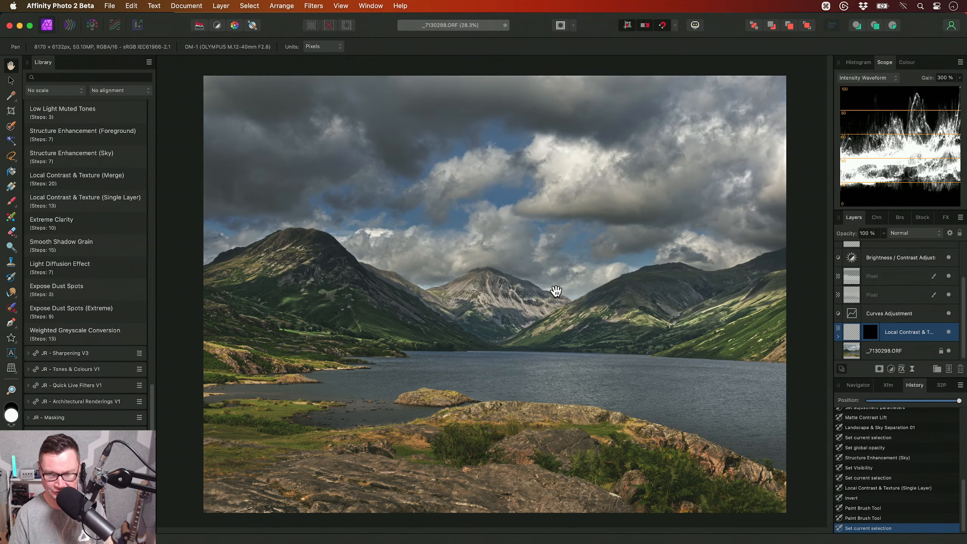
pyautogui.press('5')
# - Compare the mountains up close with the Local Contrast & Texture layer hidden and shown
pyautogui.scroll(5, 480, 303)
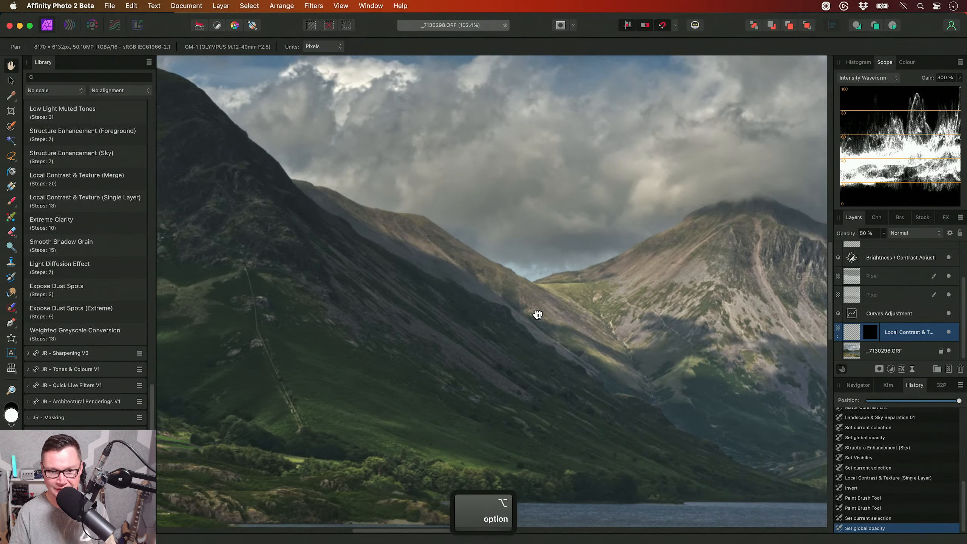
pyautogui.moveTo(537, 314); pyautogui.dragTo(632, 316)
pyautogui.moveTo(315, 299); pyautogui.dragTo(328, 320)
pyautogui.moveTo(723, 387); pyautogui.dragTo(507, 368)
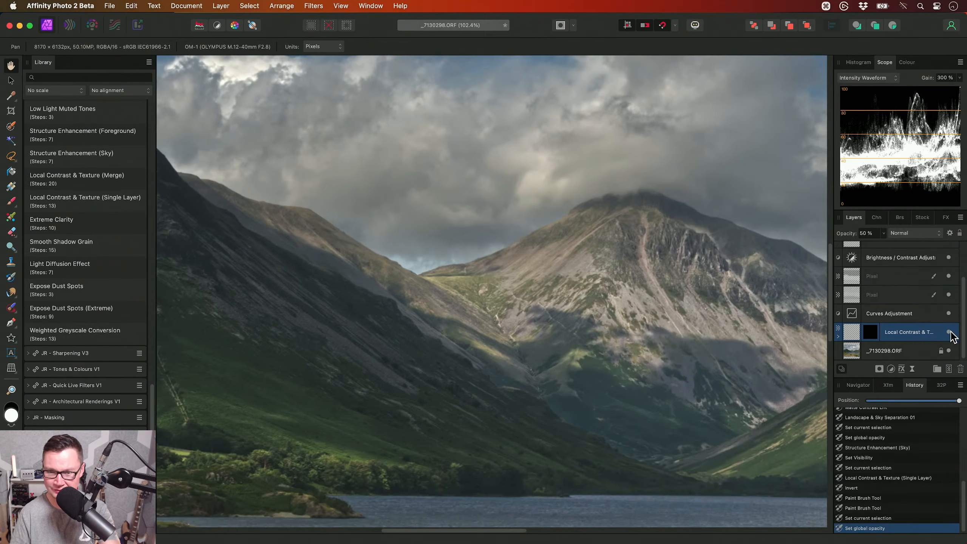
pyautogui.click(949, 331)
pyautogui.moveTo(750, 325); pyautogui.dragTo(681, 323)
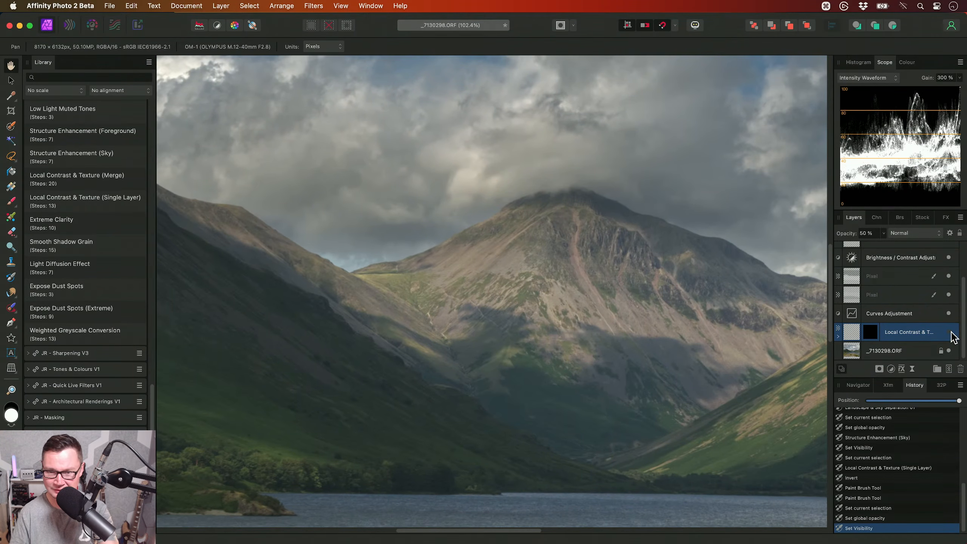
pyautogui.moveTo(620, 317); pyautogui.dragTo(518, 309)
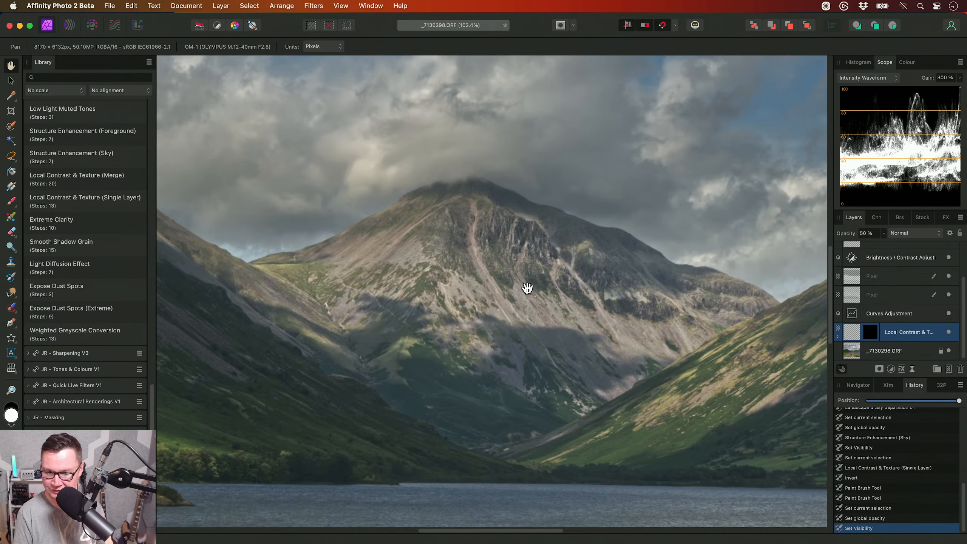
pyautogui.press('super+0')
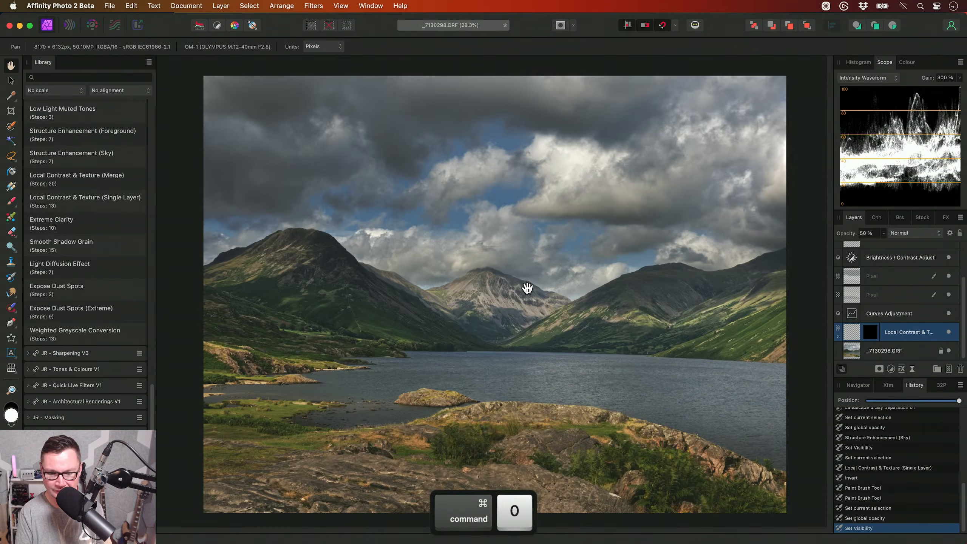
# - Apply the Punchy Sky 01 macro and move its layer to the top of the layer stack
pyautogui.scroll(10, 93, 306)
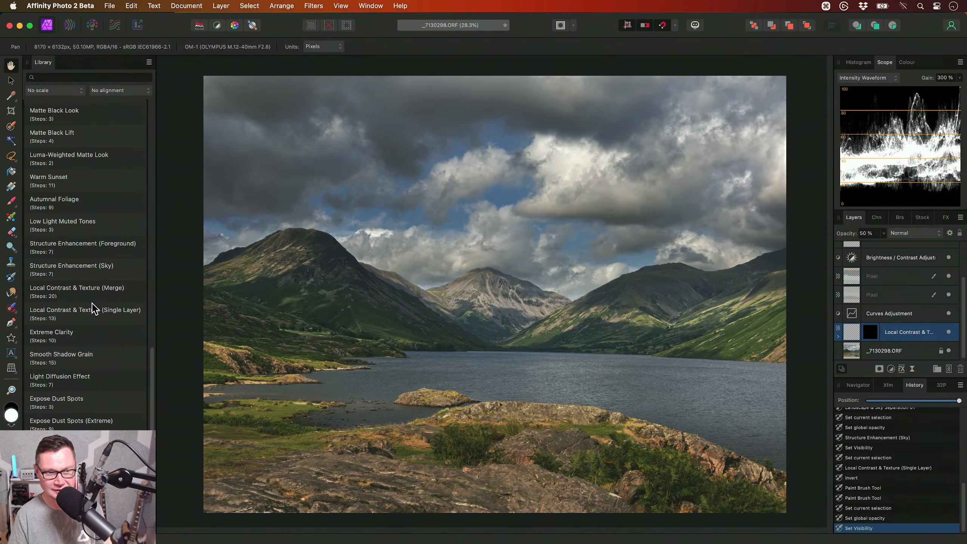
pyautogui.scroll(2, 93, 307)
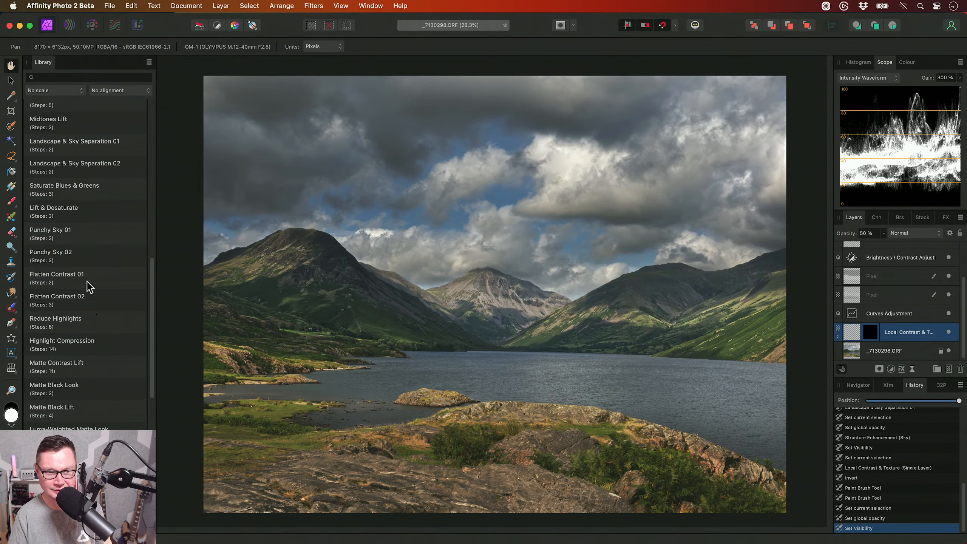
pyautogui.click(70, 233)
pyautogui.moveTo(886, 335); pyautogui.dragTo(901, 247)
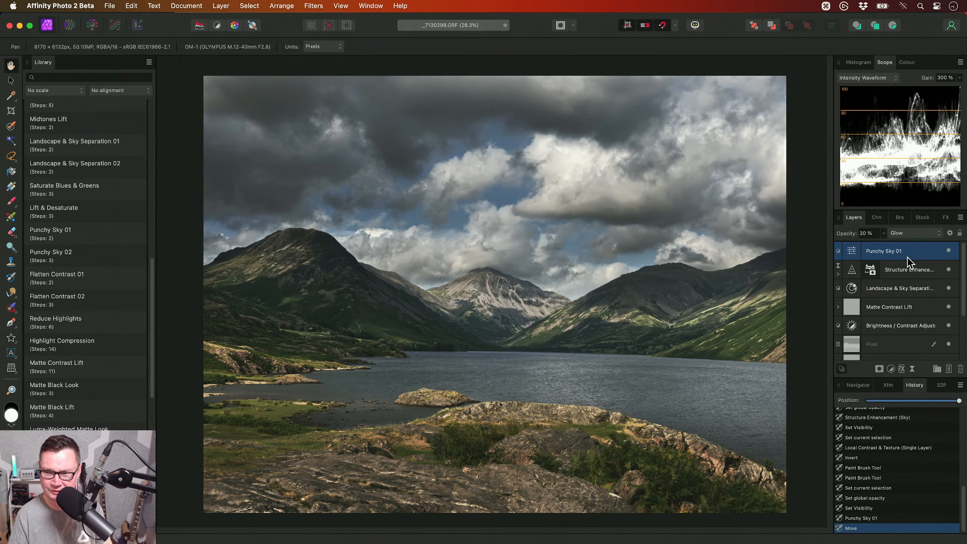
# - Compare the image with and without the Punchy Sky 01 layer and set its opacity to 10 %
pyautogui.click(948, 250)
pyautogui.click(948, 251)
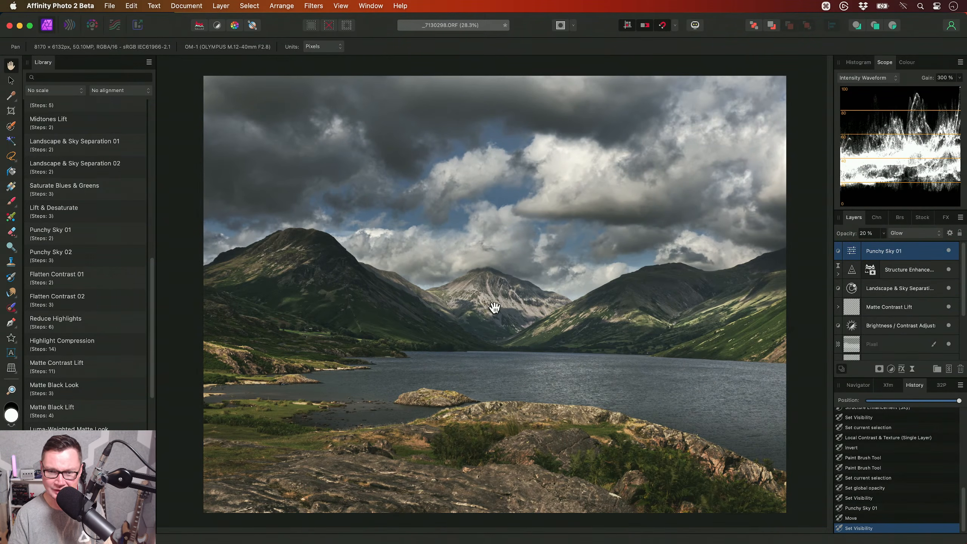
pyautogui.press('1')
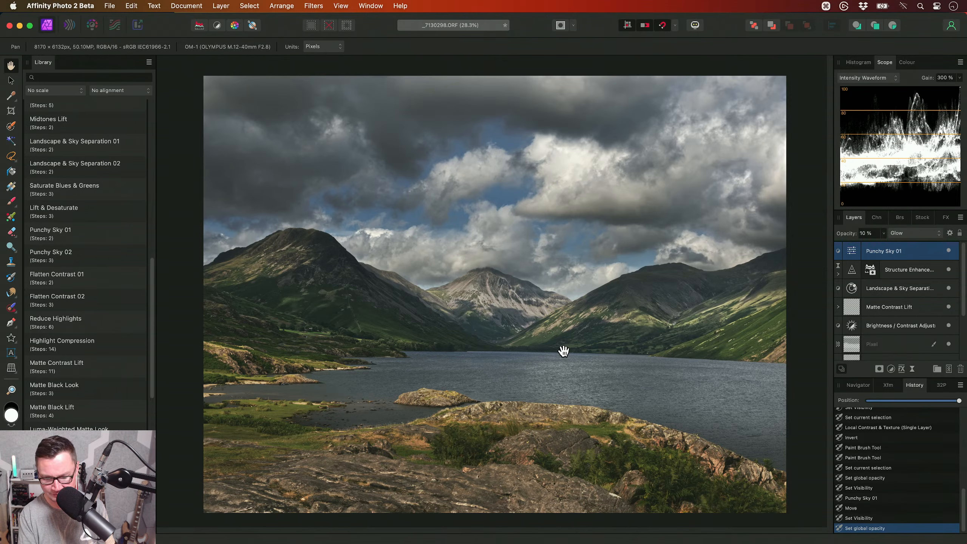
# - Add a Selective Colour adjustment and set the cyan of the Reds to -100 %
pyautogui.hotkey('alt', 's')
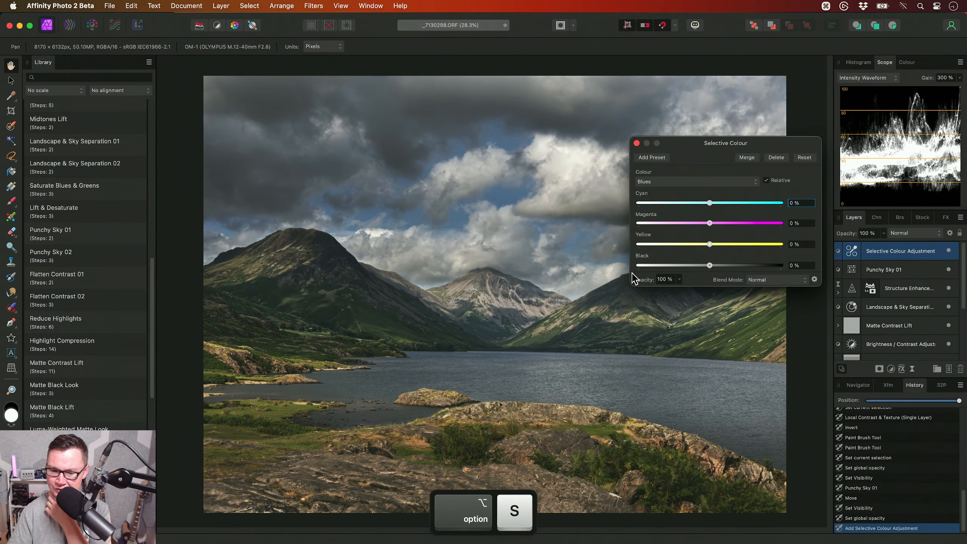
pyautogui.click(691, 182)
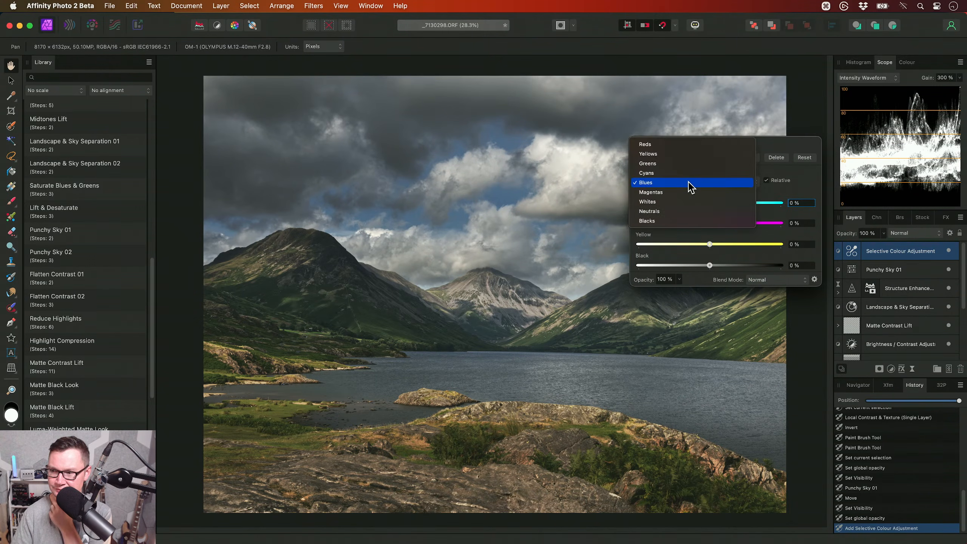
pyautogui.click(675, 145)
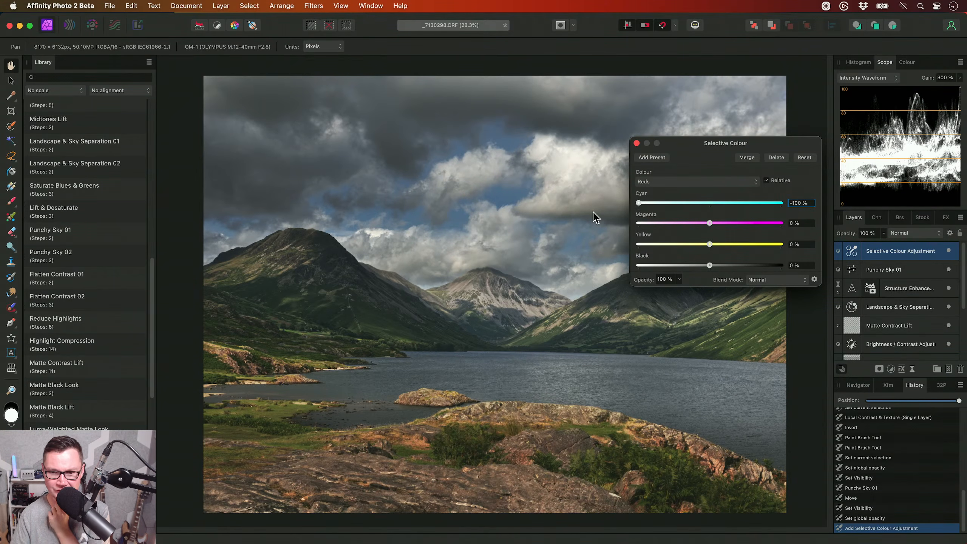
pyautogui.keyDown('alt'); pyautogui.scroll(5, 483, 453); pyautogui.keyUp('alt')
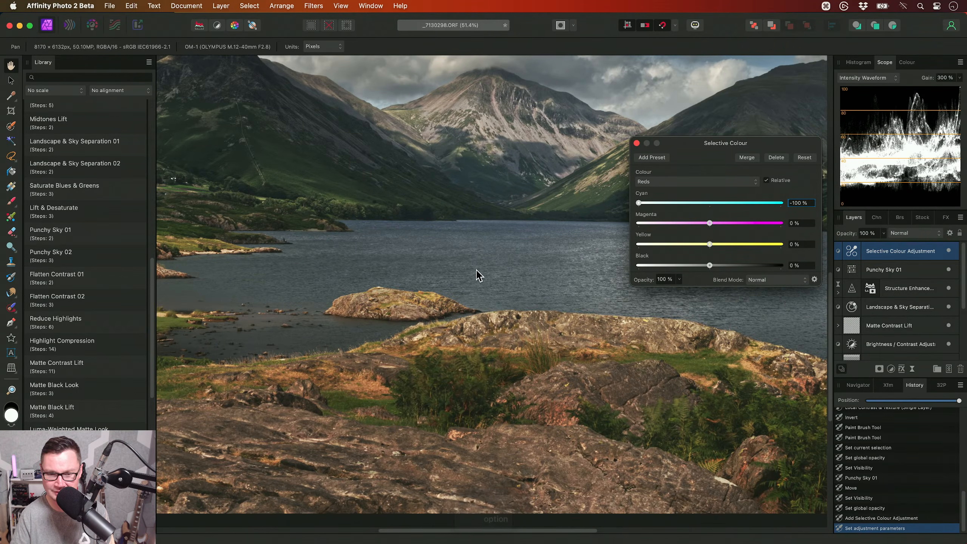
pyautogui.moveTo(477, 273); pyautogui.dragTo(458, 434)
# - Set the Yellows in the Selective Colour adjustment to -35 % magenta and 76 % yellow
pyautogui.click(698, 183)
pyautogui.click(700, 190)
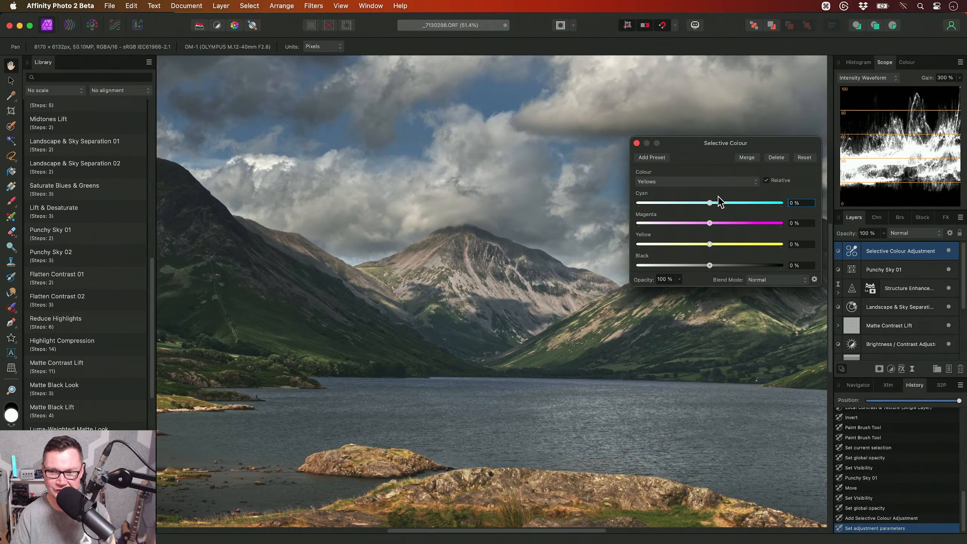
pyautogui.moveTo(710, 223); pyautogui.dragTo(674, 223)
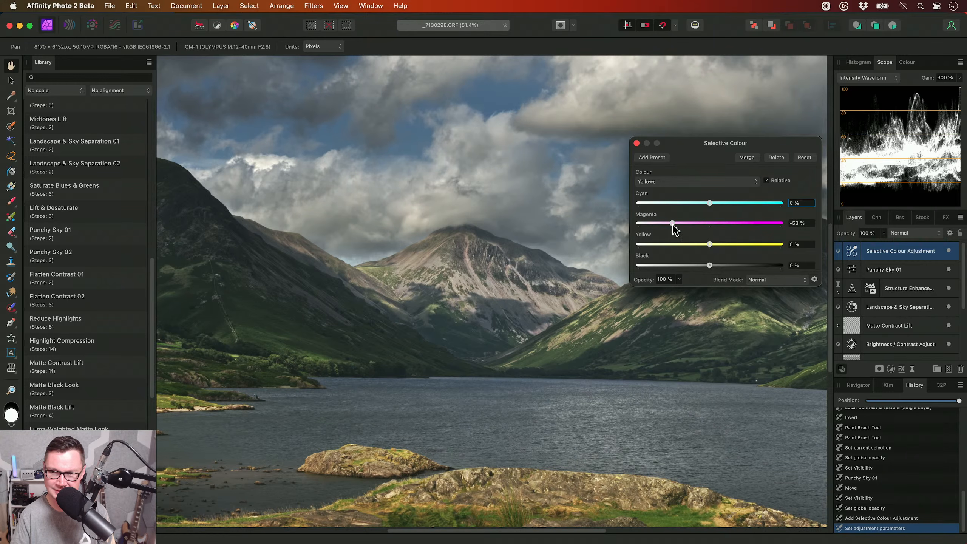
pyautogui.moveTo(710, 244); pyautogui.dragTo(763, 244)
pyautogui.scroll(-1, 478, 293)
pyautogui.moveTo(477, 293); pyautogui.dragTo(554, 265)
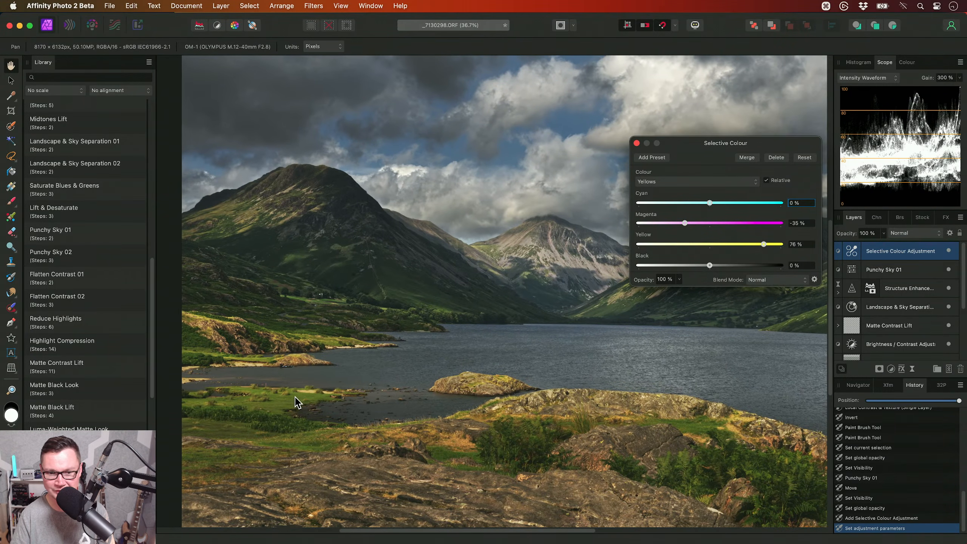
pyautogui.moveTo(298, 397); pyautogui.dragTo(267, 403)
pyautogui.moveTo(302, 346); pyautogui.dragTo(250, 352)
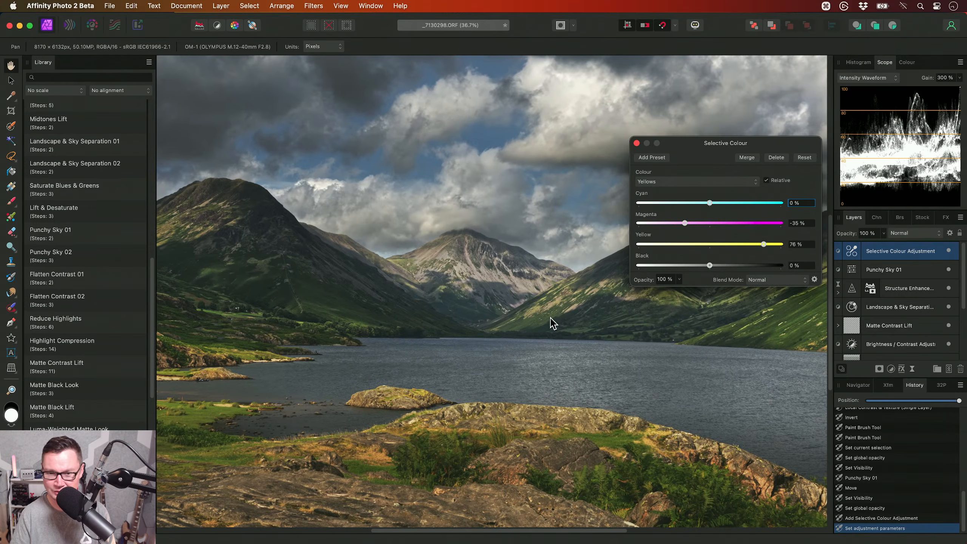
pyautogui.click(635, 142)
# - Add an HSL adjustment above the Selective Colour layer and enable its HSV mode
pyautogui.press('super+u')
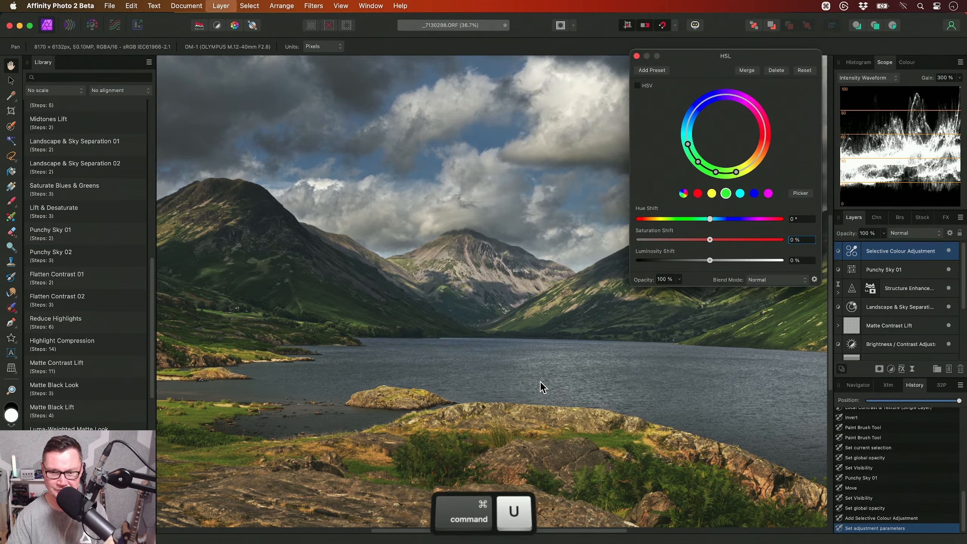
pyautogui.scroll(-2, 540, 379)
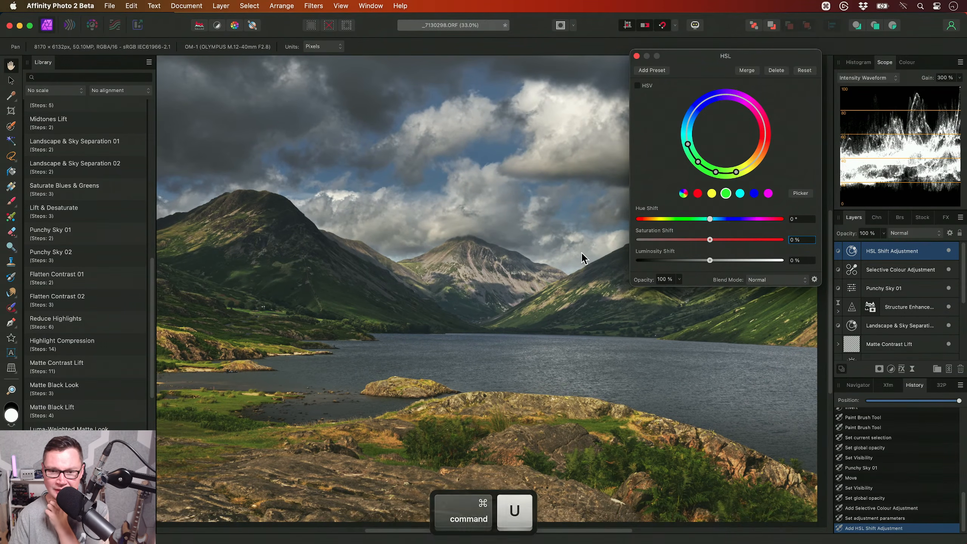
pyautogui.moveTo(672, 55); pyautogui.dragTo(708, 55)
pyautogui.click(685, 83)
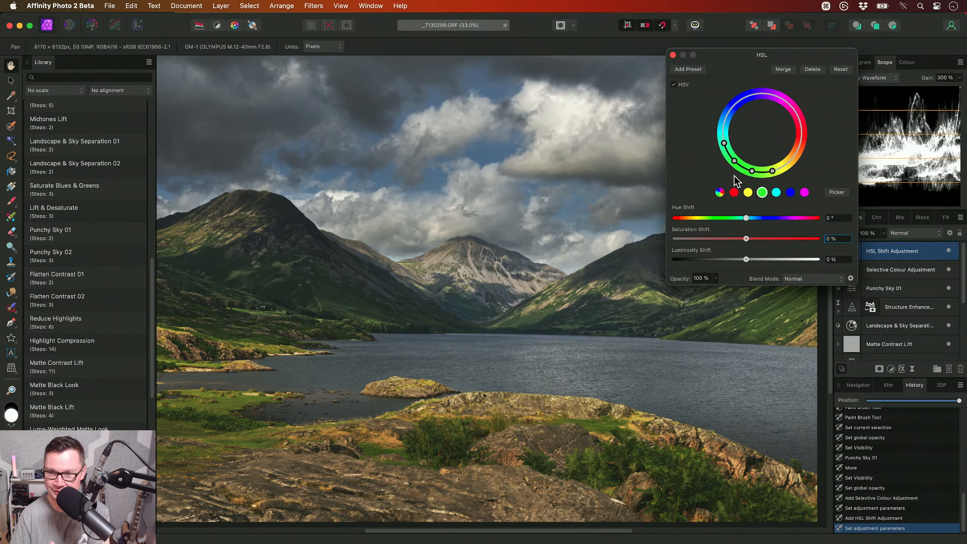
# - Raise the luminosity of the reds and set the yellows' luminosity shift to 31 % in the HSL adjustment
pyautogui.click(733, 192)
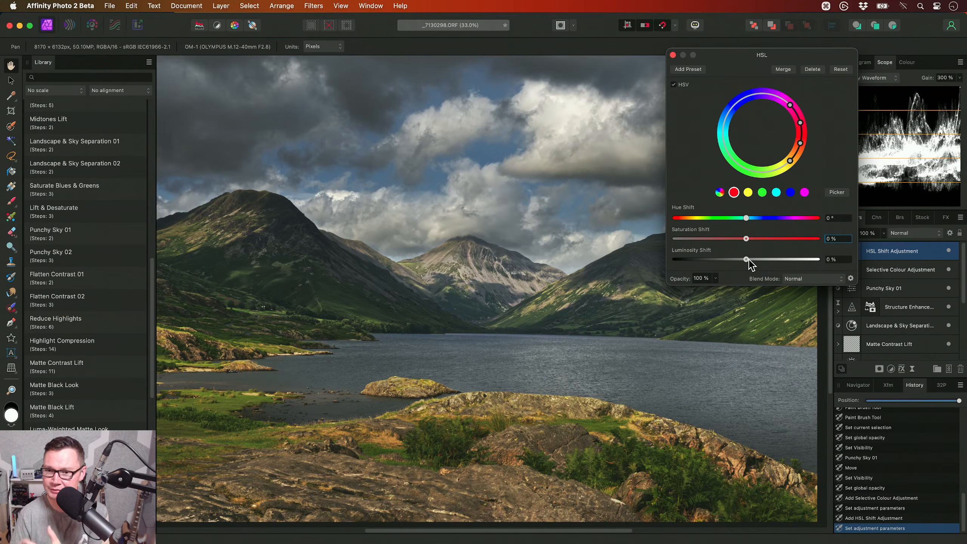
pyautogui.moveTo(748, 260)
pyautogui.mouseDown()
pyautogui.moveTo(821, 259)
pyautogui.moveTo(755, 262)
pyautogui.moveTo(764, 262)
pyautogui.mouseUp()
pyautogui.click(747, 192)
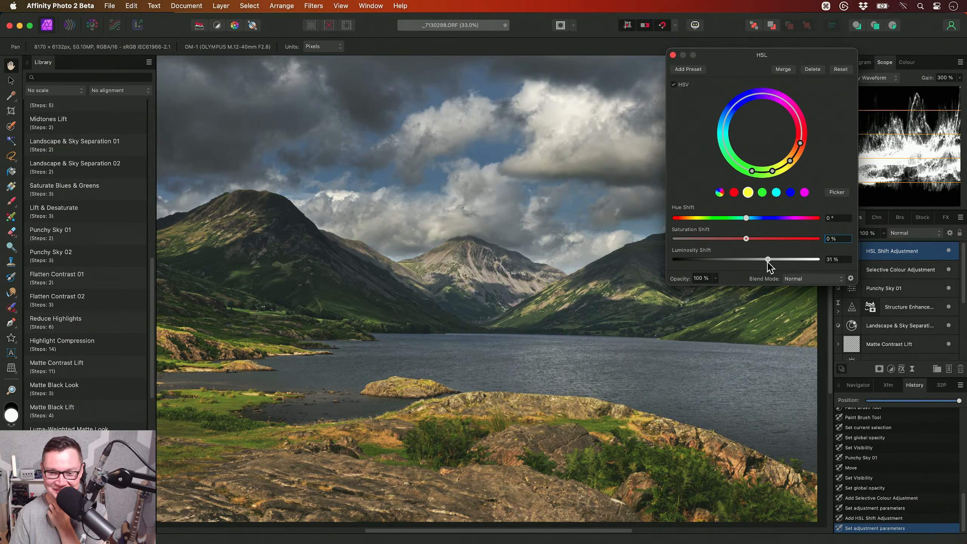
# - Lower the luminosity of the cyans and set the blues' luminosity shift to -70 % to darken the sky
pyautogui.click(775, 192)
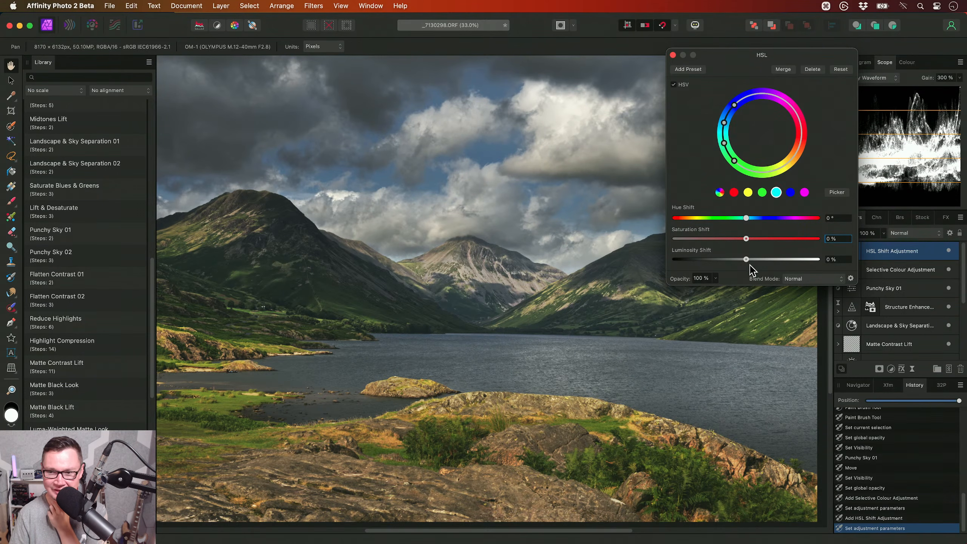
pyautogui.moveTo(745, 259); pyautogui.dragTo(696, 261)
pyautogui.scroll(1, 438, 183)
pyautogui.hscroll(-1, 438, 182)
pyautogui.scroll(5, 438, 183)
pyautogui.hscroll(-2, 437, 182)
pyautogui.click(790, 192)
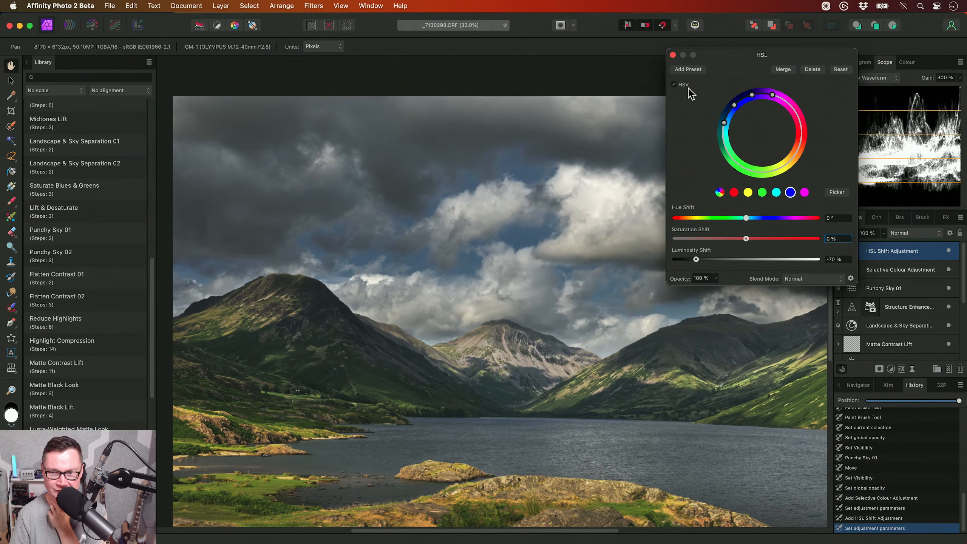
# - Hide and show the HSL and Selective Colour adjustments together to compare the image before and after
pyautogui.moveTo(602, 400); pyautogui.dragTo(589, 317)
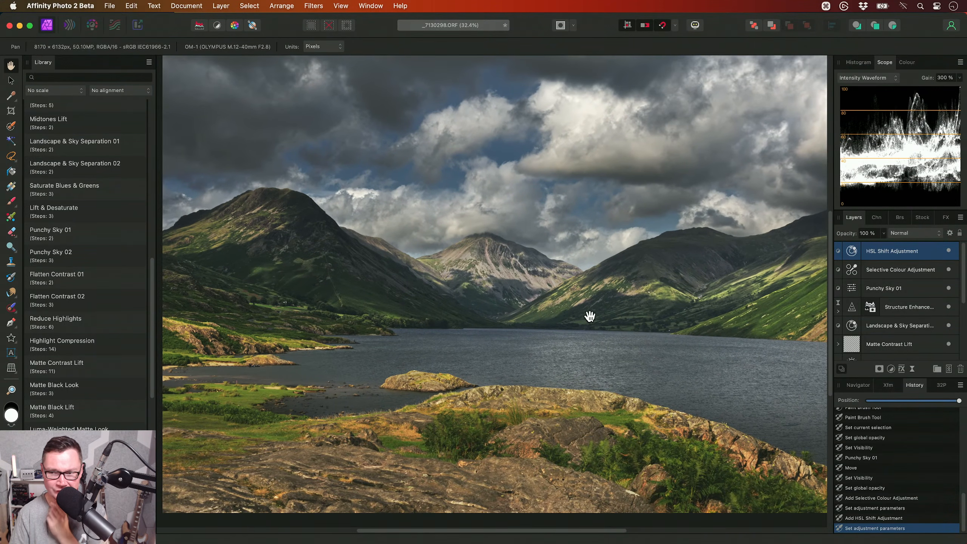
pyautogui.keyDown('shift'); pyautogui.click(914, 268); pyautogui.keyUp('shift')
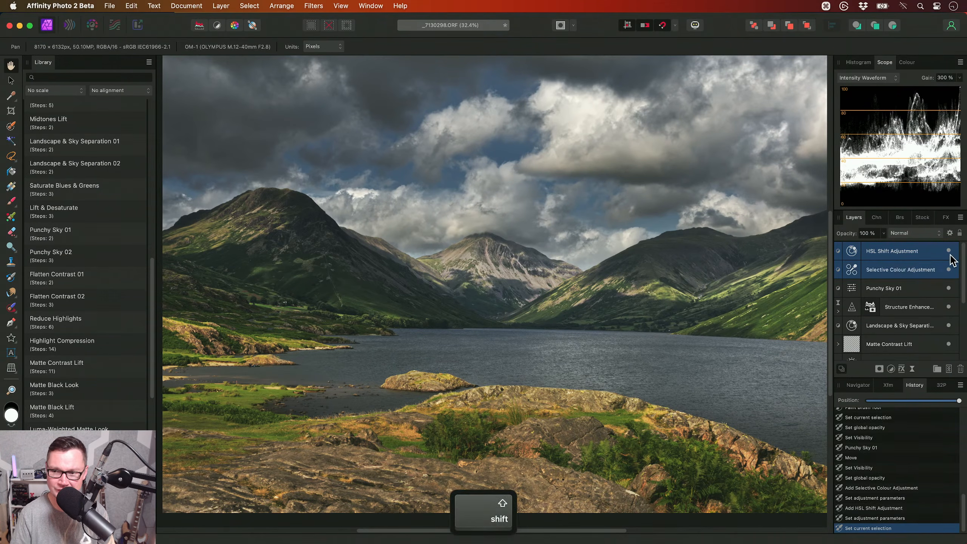
pyautogui.click(948, 251)
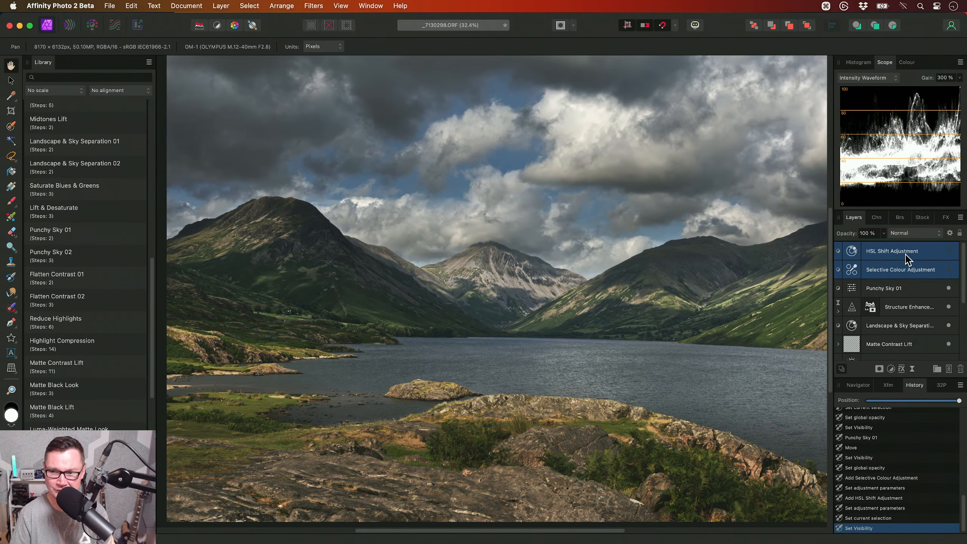
pyautogui.click(948, 251)
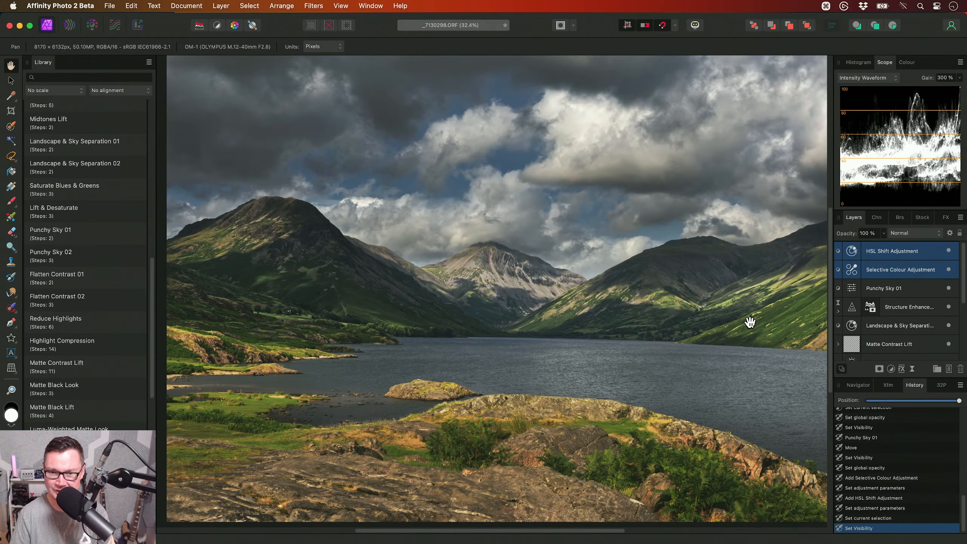
pyautogui.click(890, 252)
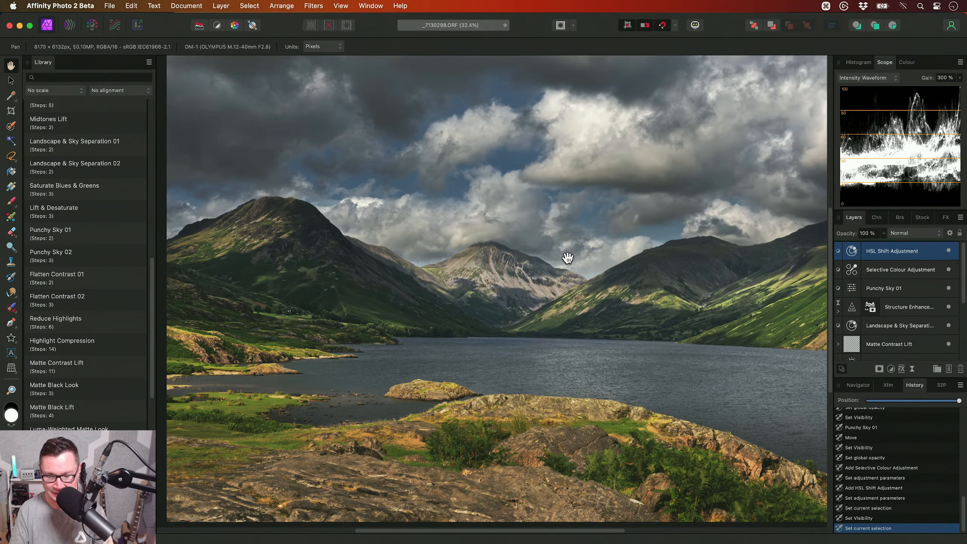
pyautogui.press('super+0')
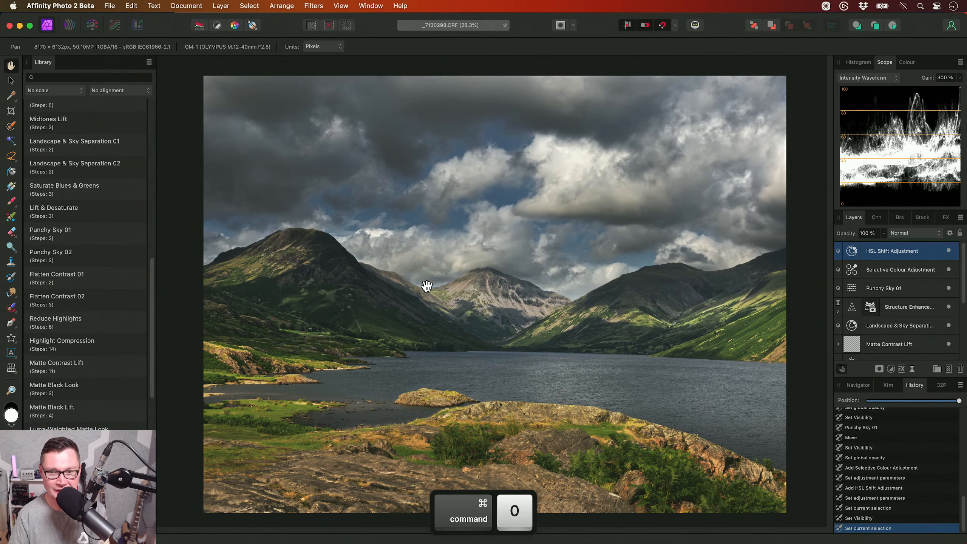
# - Try the Gold Punch macro from the JR - LAB V2 category and delete the layer it adds
pyautogui.scroll(6, 104, 240)
pyautogui.scroll(5, 107, 242)
pyautogui.scroll(3, 93, 210)
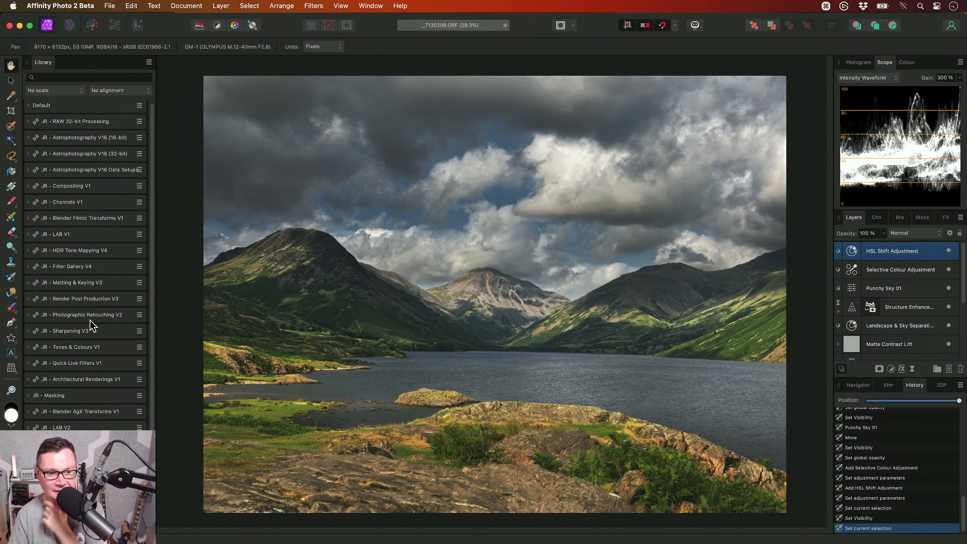
pyautogui.click(68, 427)
pyautogui.scroll(-7, 95, 301)
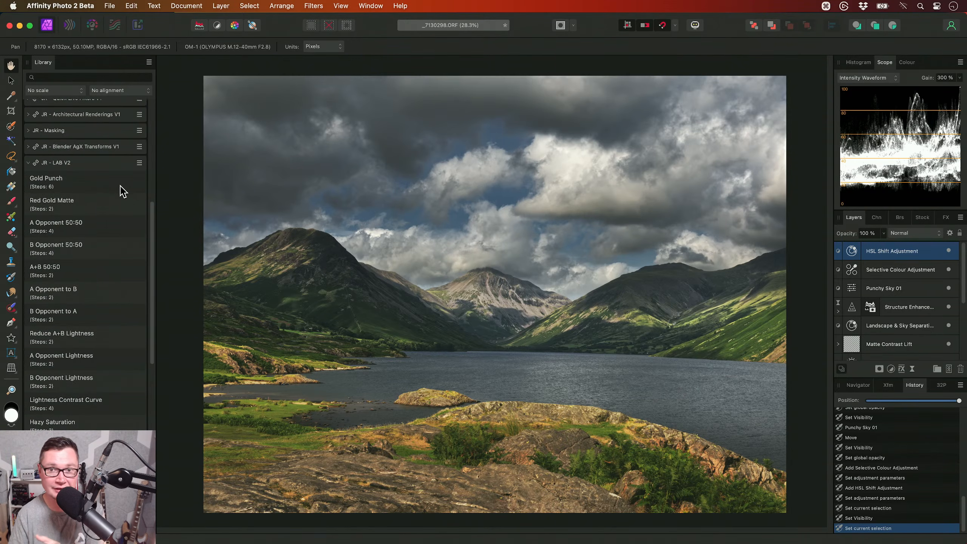
pyautogui.click(122, 190)
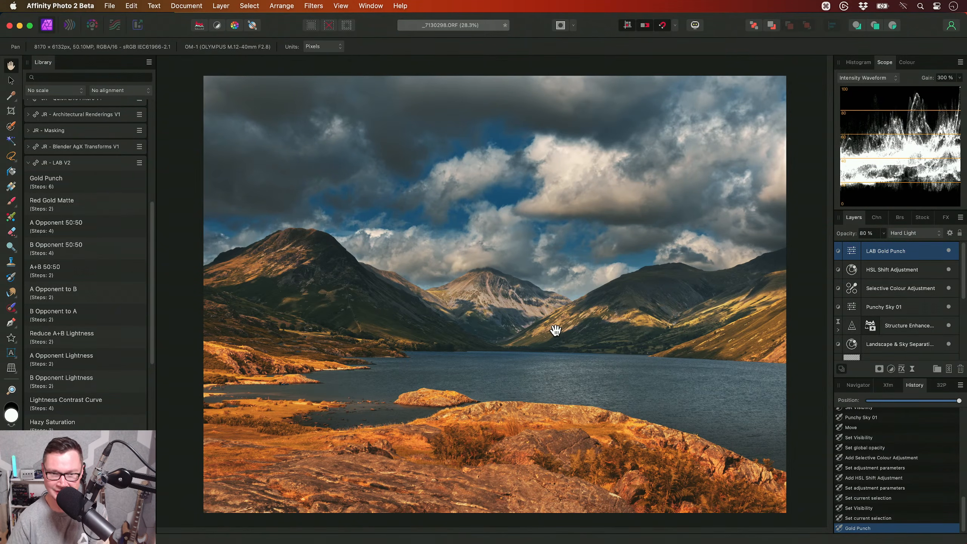
pyautogui.press('BackSpace')
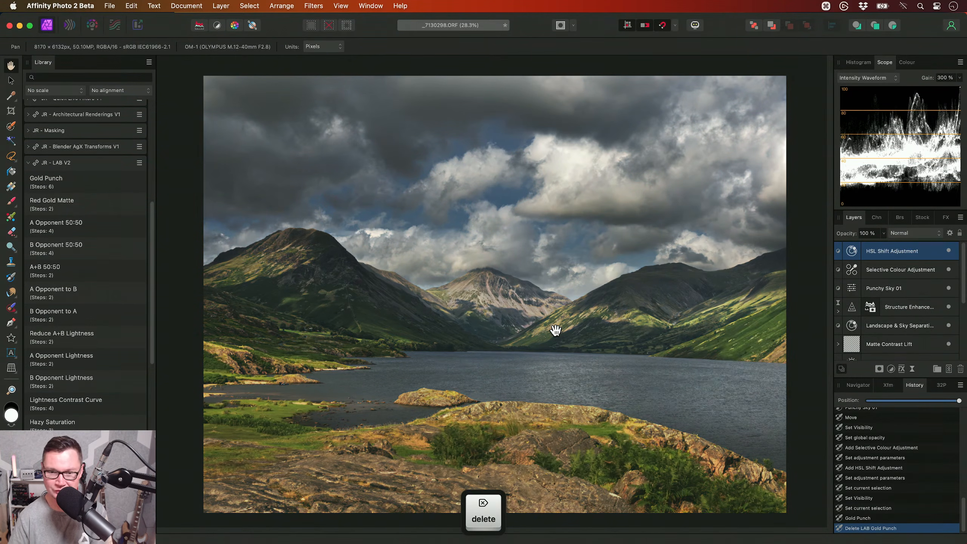
# - Add a Channel Mixer adjustment above the HSL layer and set its colour space to LAB
pyautogui.click(221, 6)
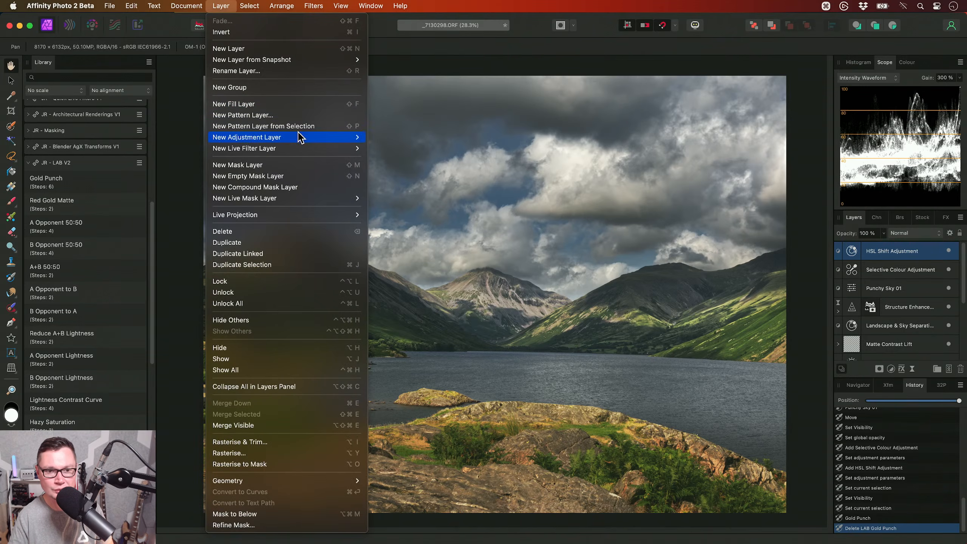
pyautogui.moveTo(302, 137)
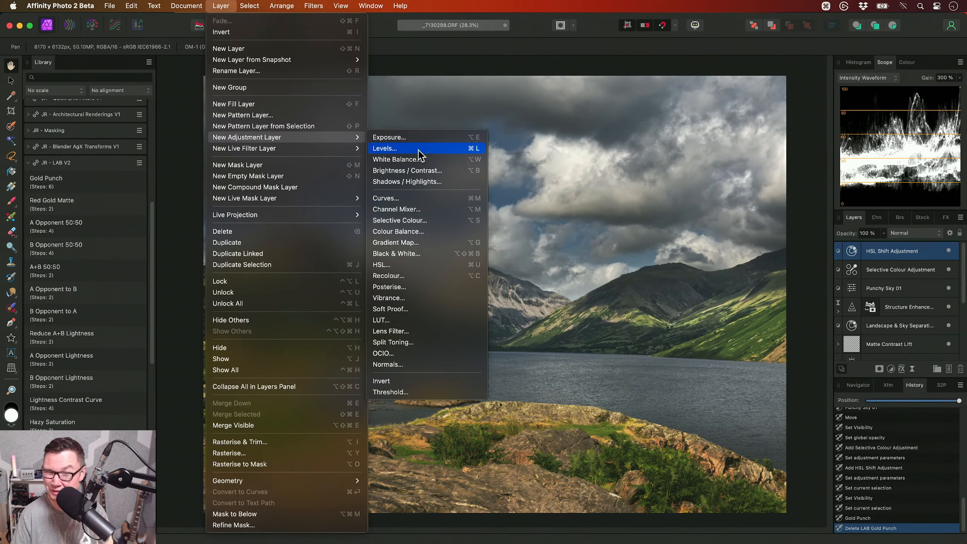
pyautogui.click(423, 209)
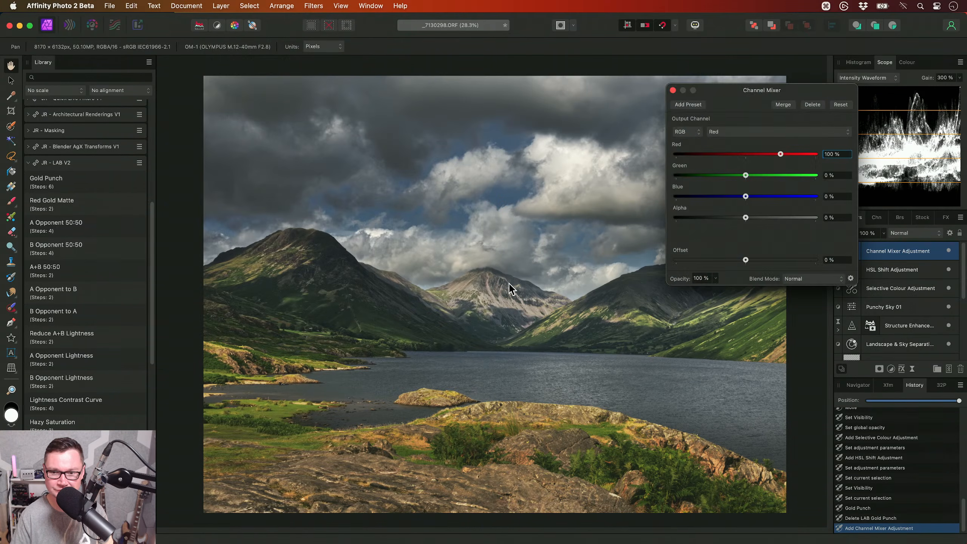
pyautogui.click(692, 133)
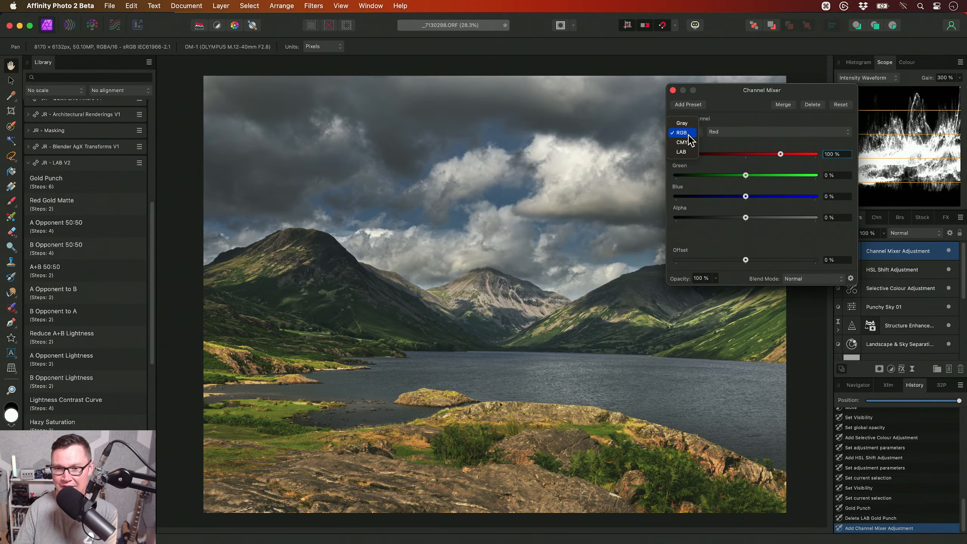
pyautogui.click(683, 152)
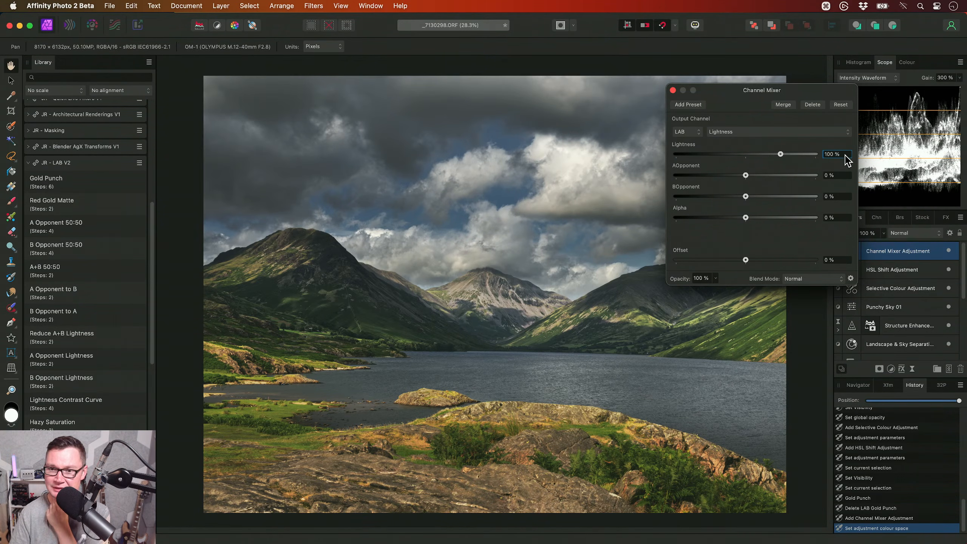
# - For the Channel Mixer's Lightness output channel, set Lightness to 0 % and BOpponent to 100 %
pyautogui.click(748, 133)
pyautogui.click(741, 132)
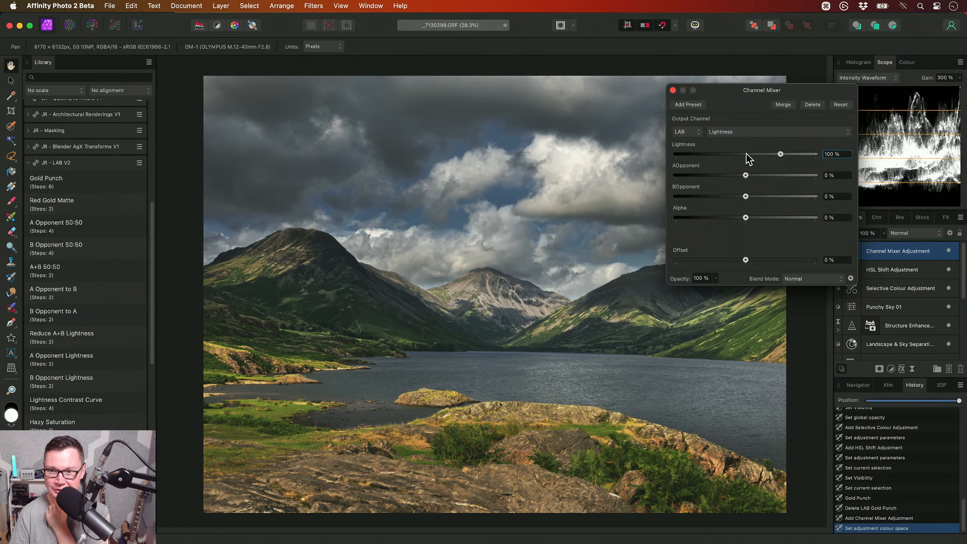
pyautogui.click(841, 155)
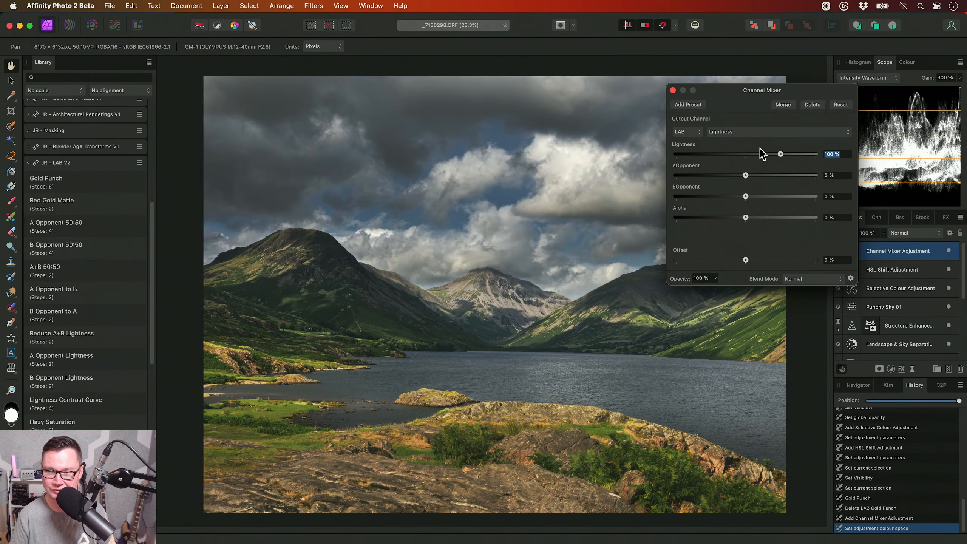
pyautogui.write('0')
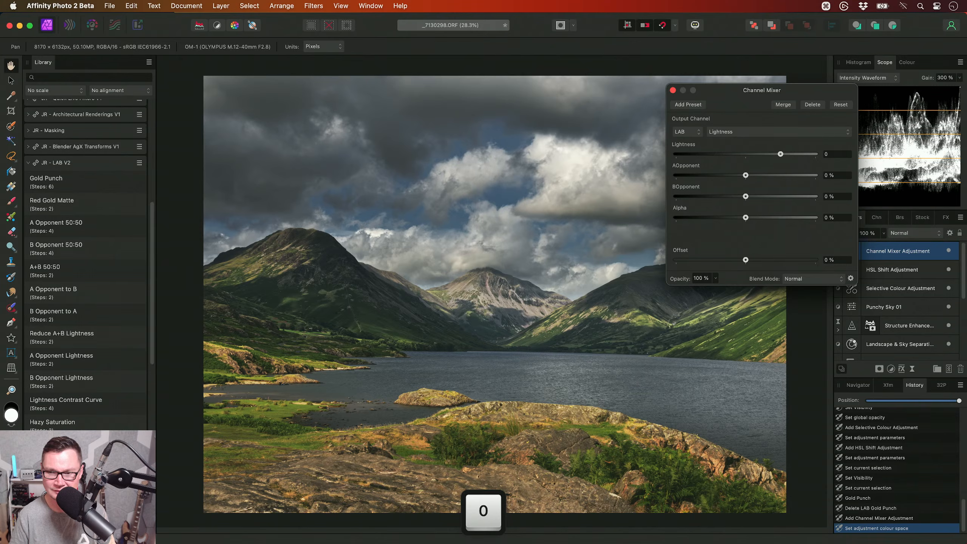
pyautogui.press('Tab')
pyautogui.press('Tab')
pyautogui.write('100')
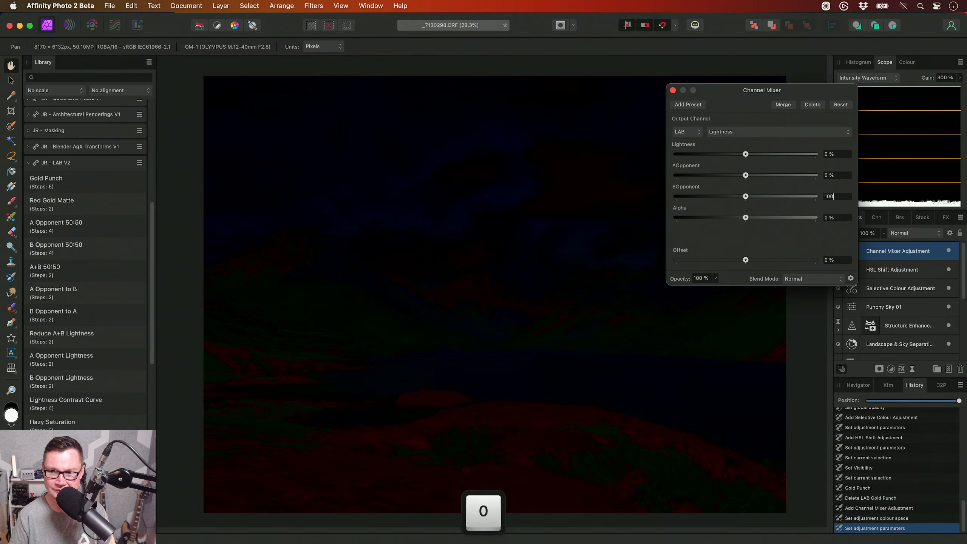
pyautogui.press('Return')
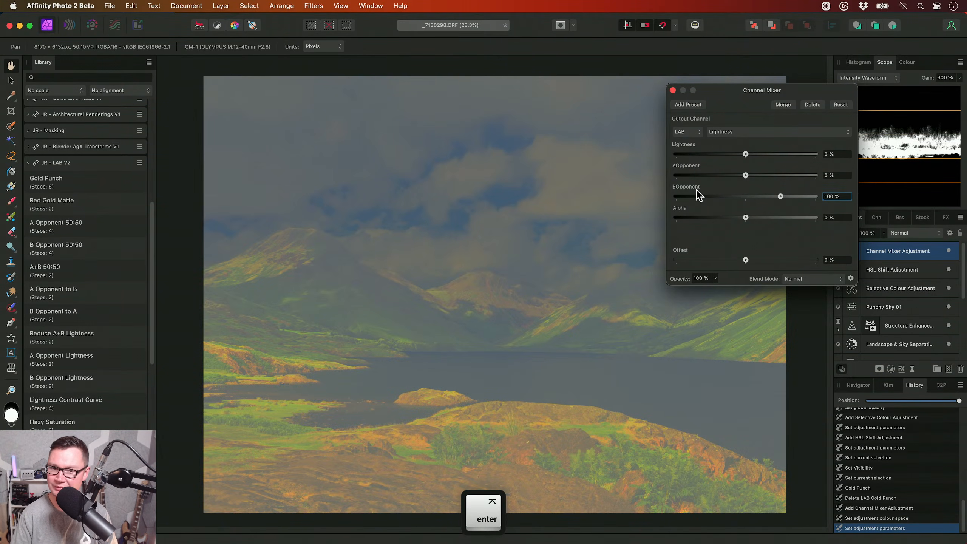
# - For the Channel Mixer's AOpponent output channel, set AOpponent to 0 % and BOpponent to 100 %
pyautogui.click(738, 135)
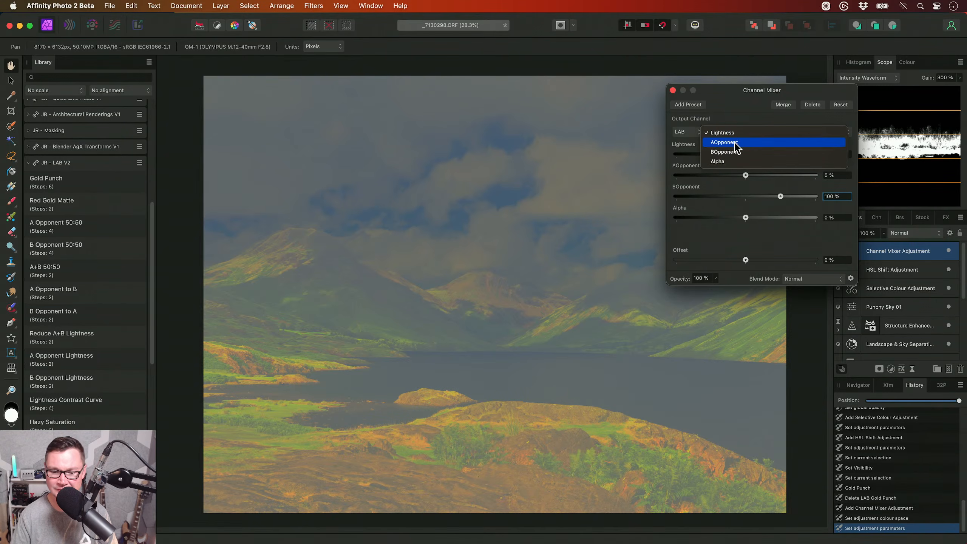
pyautogui.click(734, 144)
pyautogui.click(837, 175)
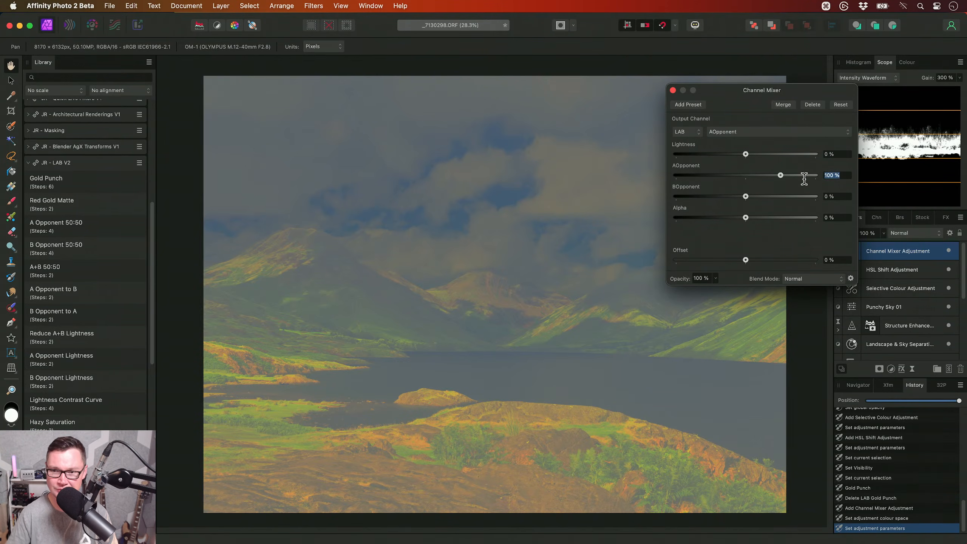
pyautogui.write('0')
pyautogui.press('Return')
pyautogui.click(839, 196)
pyautogui.write('100')
pyautogui.press('Return')
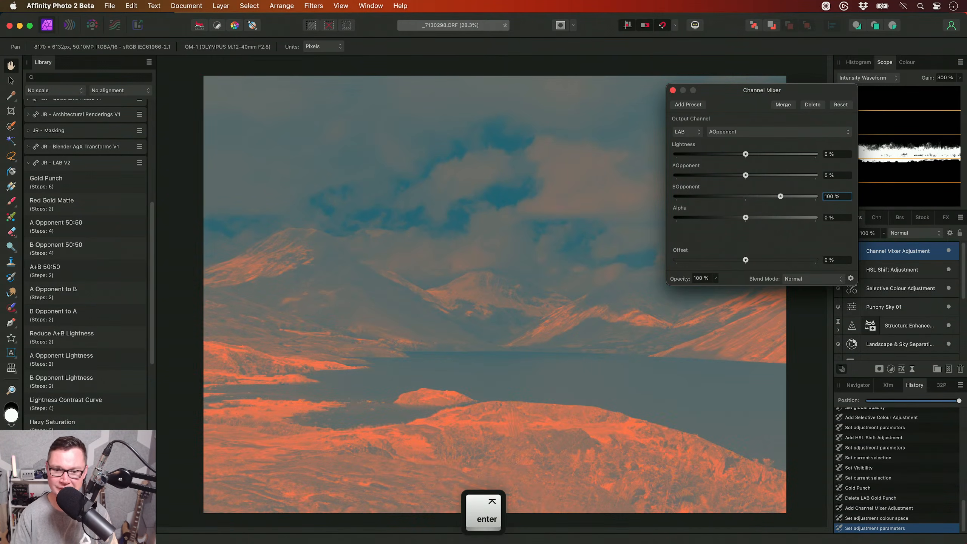
pyautogui.click(672, 90)
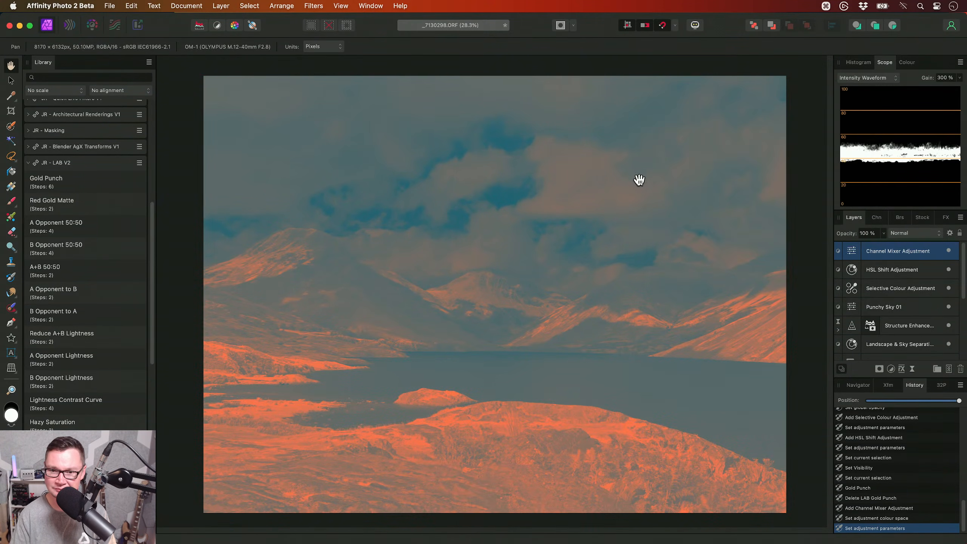
# - Set the Channel Mixer adjustment layer's blend mode to Hard Light
pyautogui.click(917, 233)
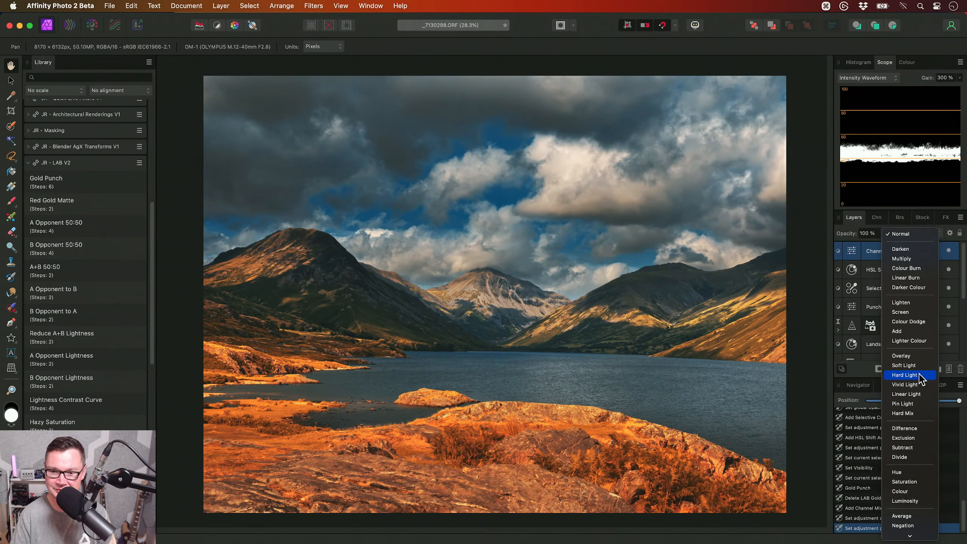
pyautogui.click(904, 375)
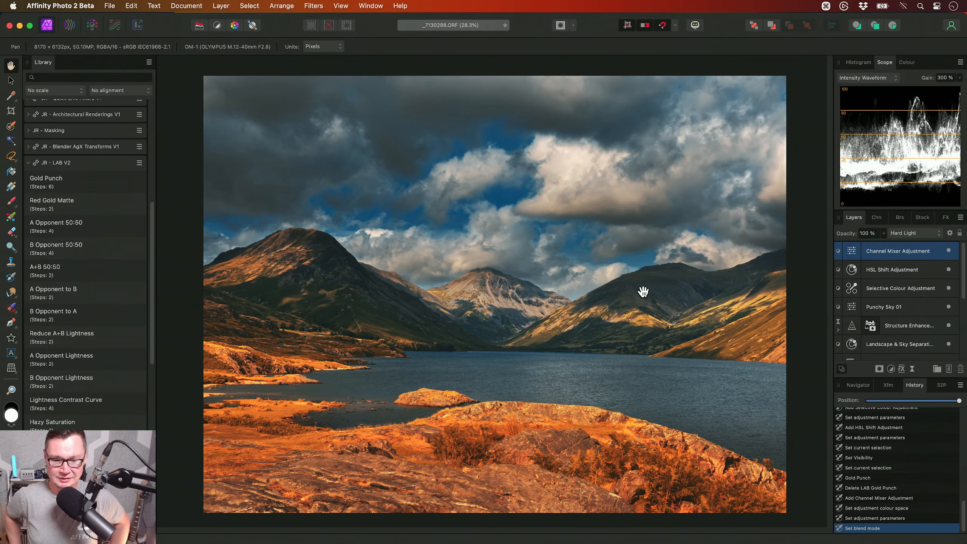
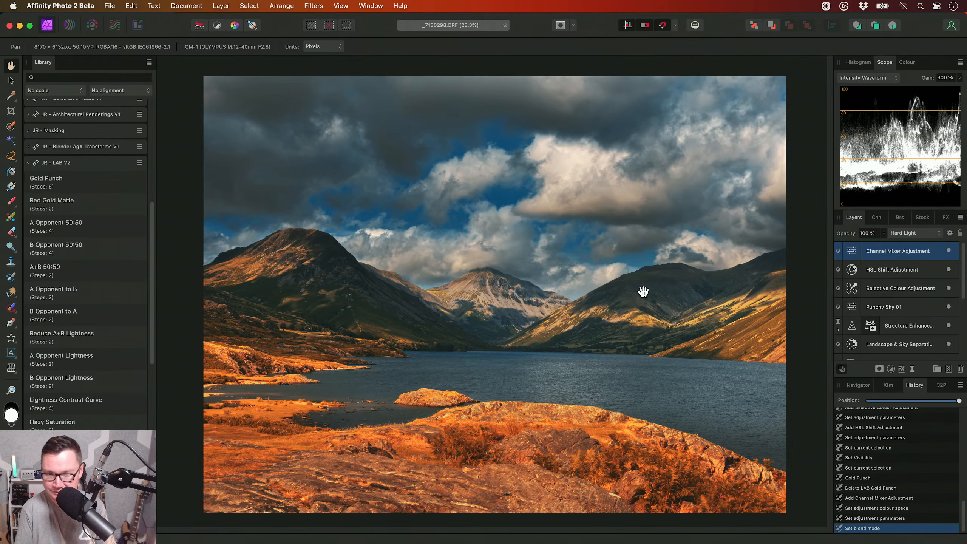
# - Set the Channel Mixer adjustment layer's opacity to 70 % and compare the image with the layer hidden and shown
pyautogui.press('7')
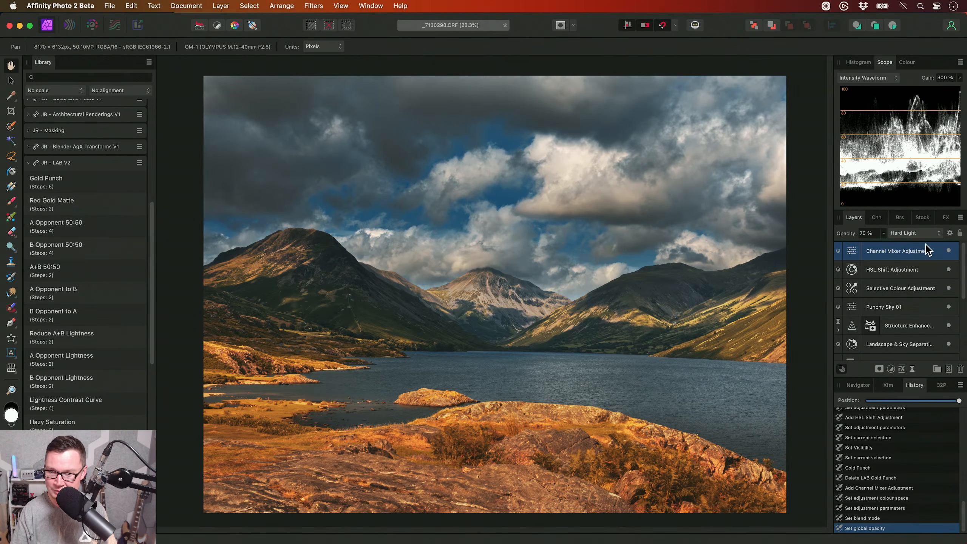
pyautogui.click(948, 251)
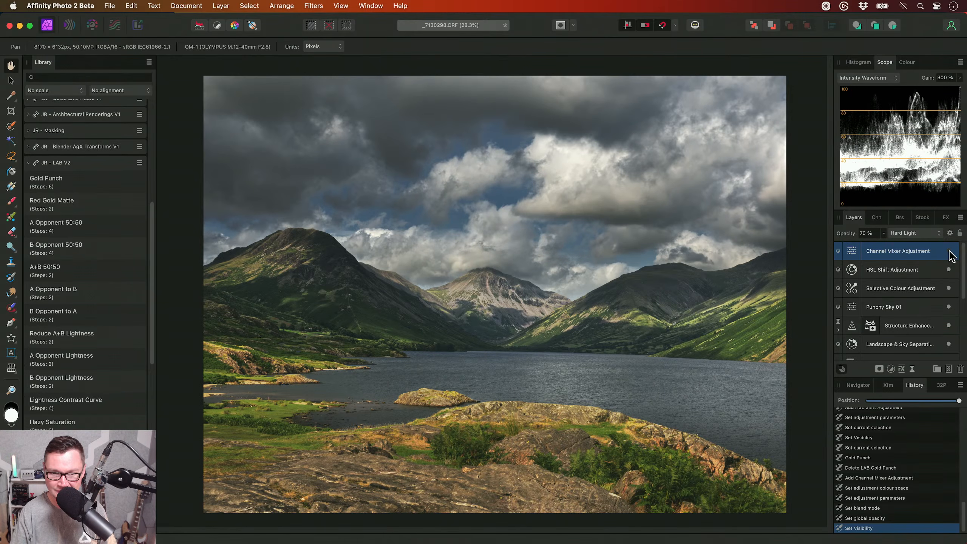
pyautogui.click(948, 251)
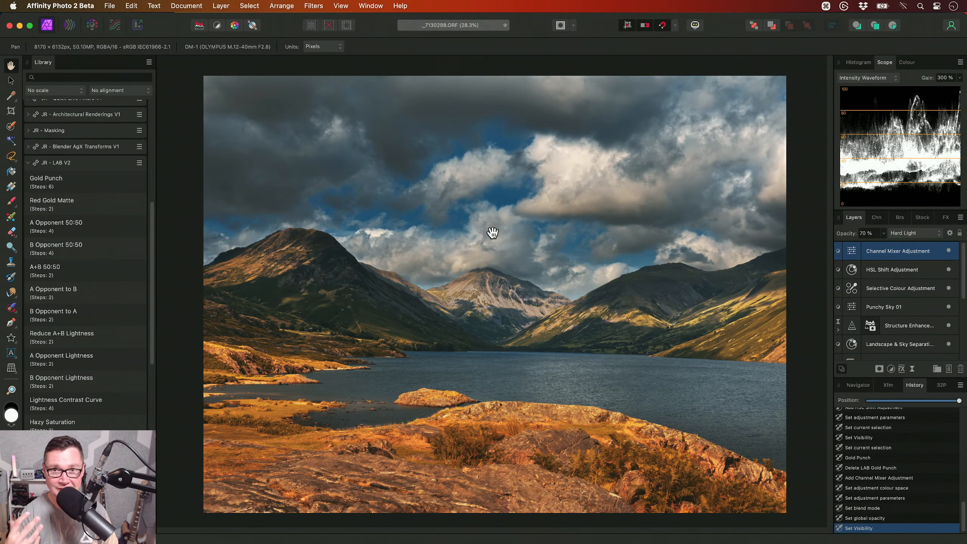
# - Add an HSL adjustment above the Channel Mixer and set the reds' saturation shift to -22 %
pyautogui.press('super+u')
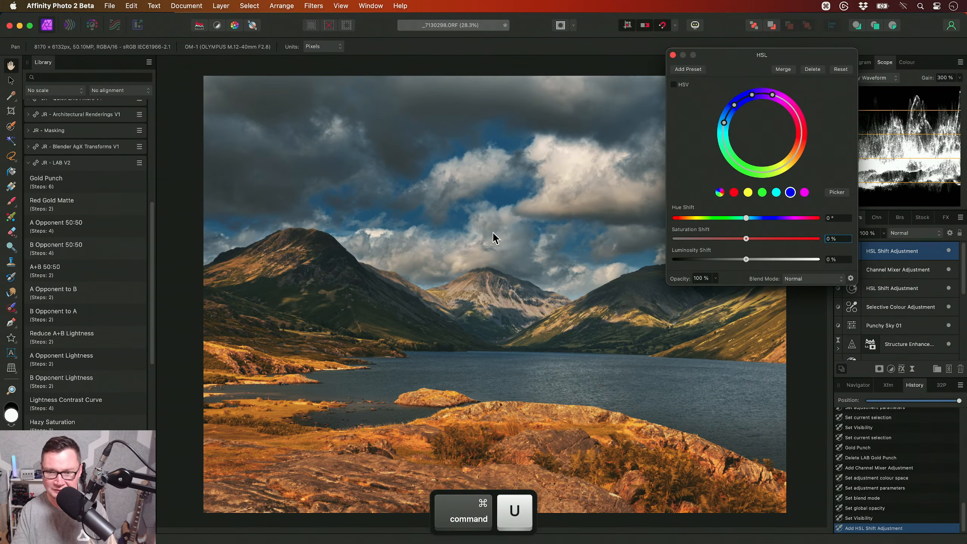
pyautogui.click(733, 192)
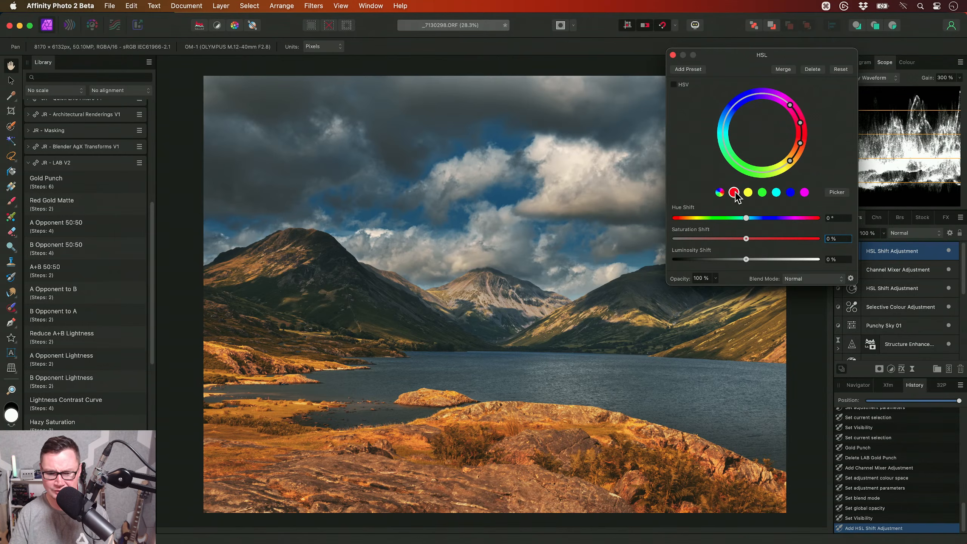
pyautogui.moveTo(746, 239)
pyautogui.mouseDown()
pyautogui.moveTo(721, 240)
pyautogui.moveTo(730, 240)
pyautogui.mouseUp()
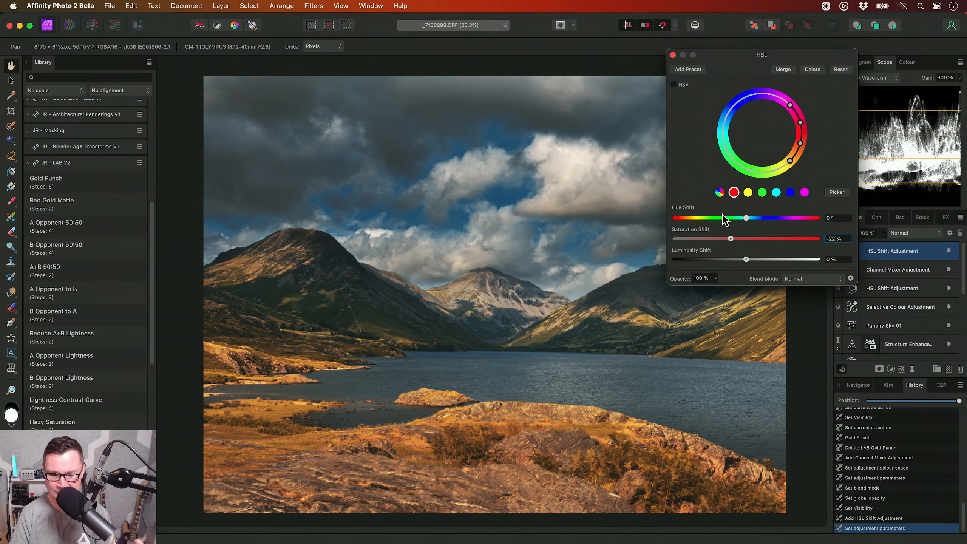
pyautogui.hotkey('alt', 'b')
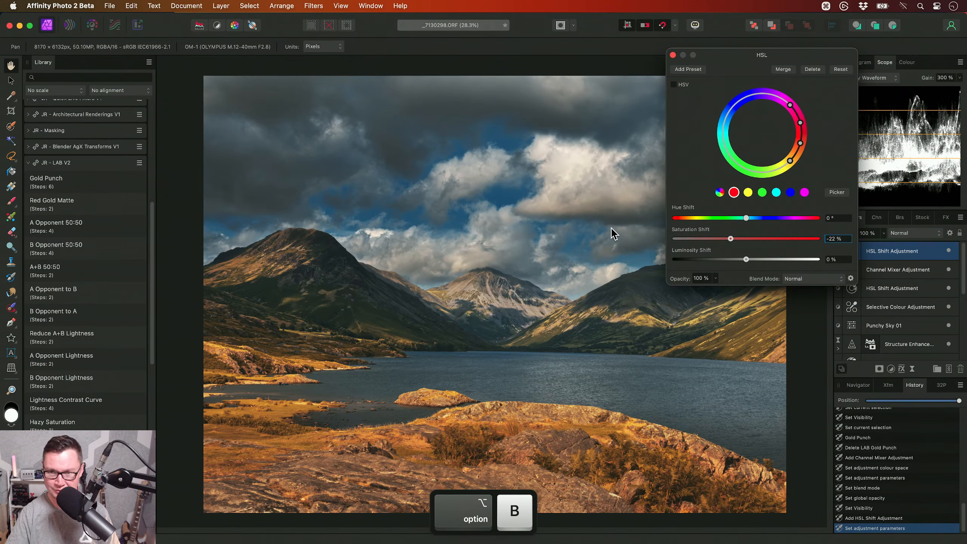
pyautogui.click(672, 55)
# - Add a Brightness / Contrast adjustment at the top of the layer stack and raise its brightness slightly
pyautogui.hotkey('alt', 'b')
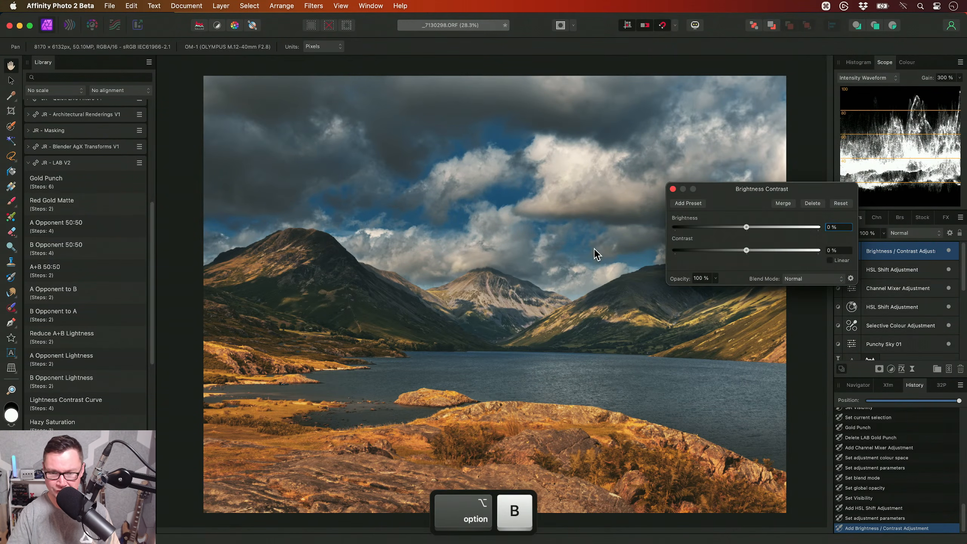
pyautogui.moveTo(747, 228)
pyautogui.mouseDown()
pyautogui.moveTo(752, 253)
pyautogui.moveTo(752, 228)
pyautogui.mouseUp()
pyautogui.click(671, 189)
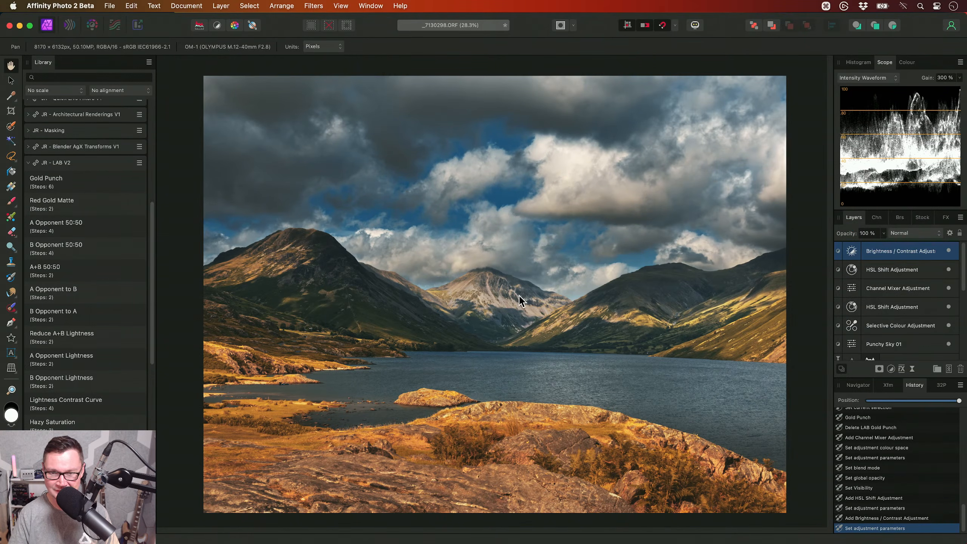
# - Expand the JR - Sharpening V3 macro category, and hide the Library panel to give the image more room
pyautogui.scroll(5, 114, 305)
pyautogui.scroll(5, 72, 295)
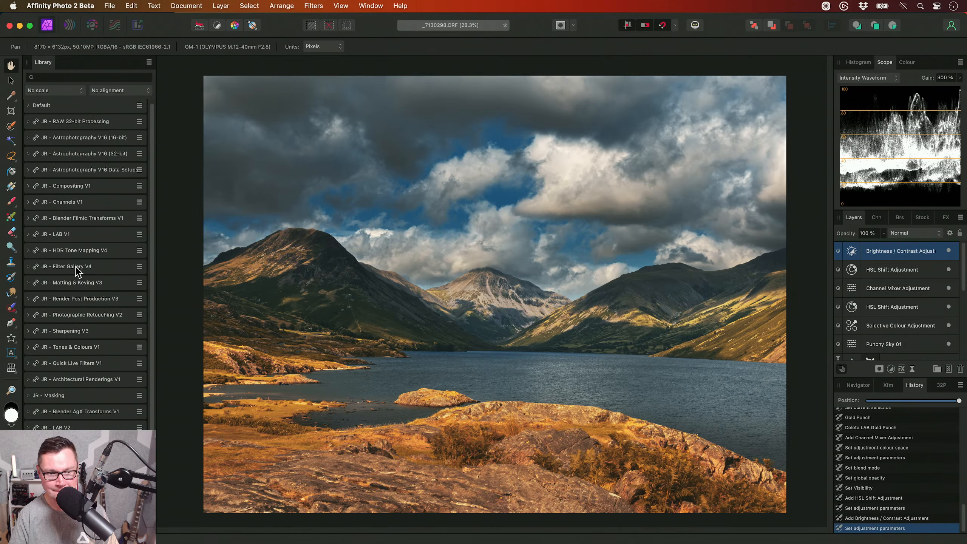
pyautogui.click(84, 336)
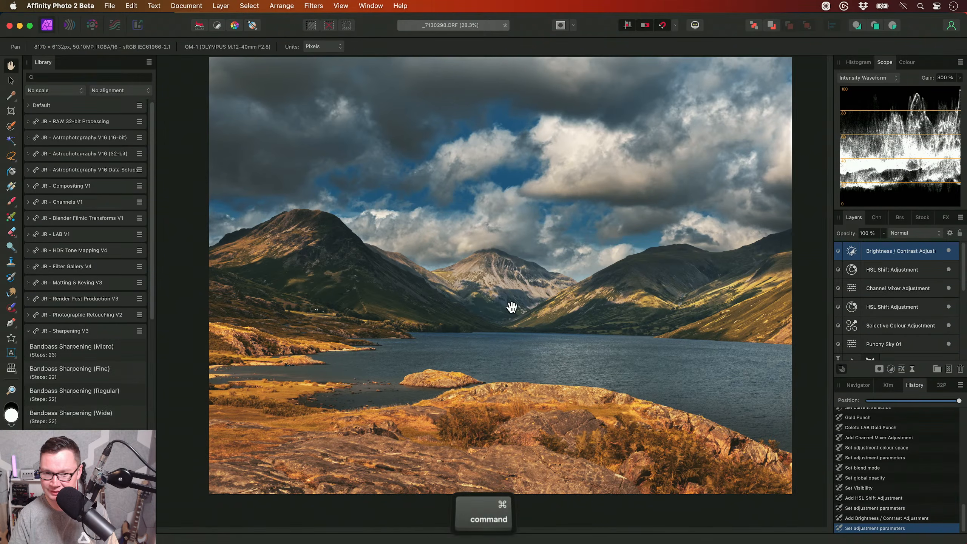
pyautogui.hotkey('ctrl', '1')
pyautogui.press('super+0')
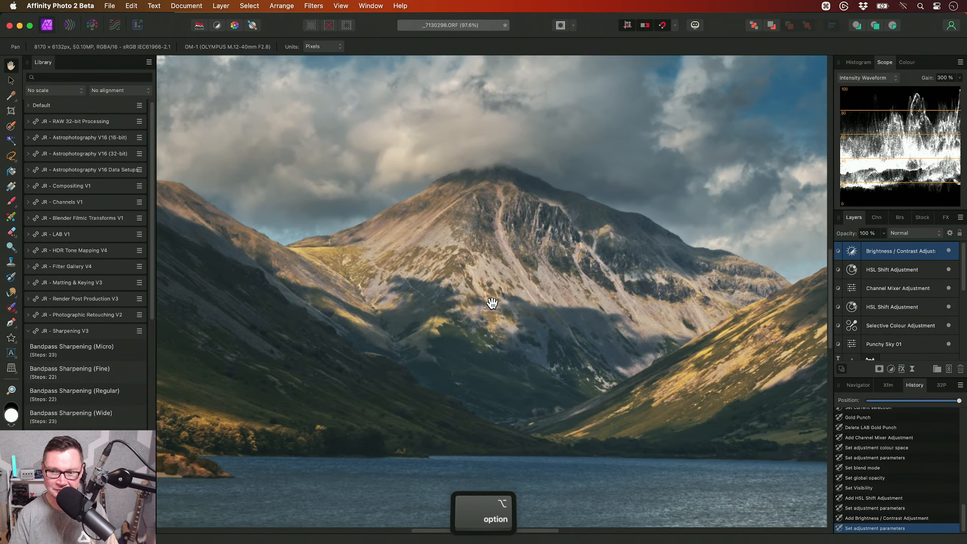
pyautogui.hotkey('ctrl', 'shift', 'l')
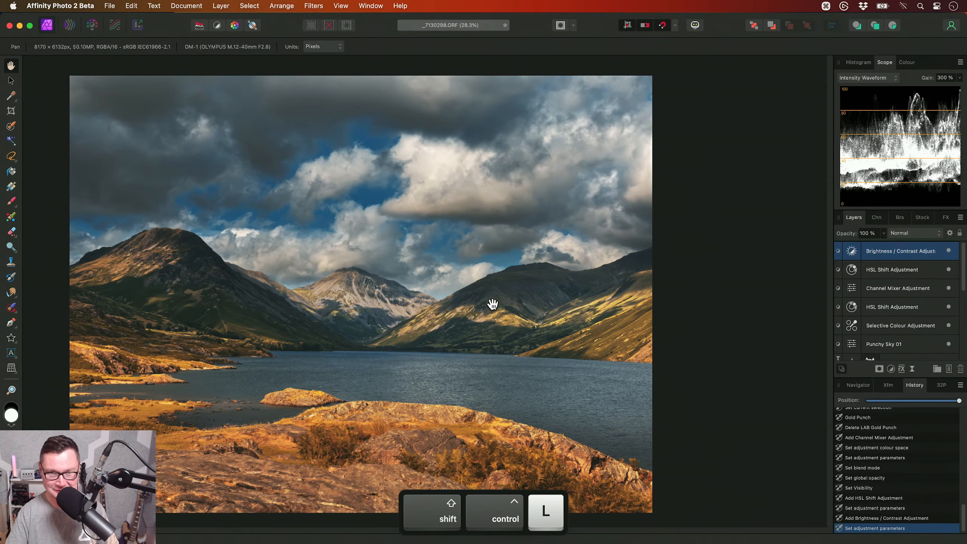
pyautogui.press('super+0')
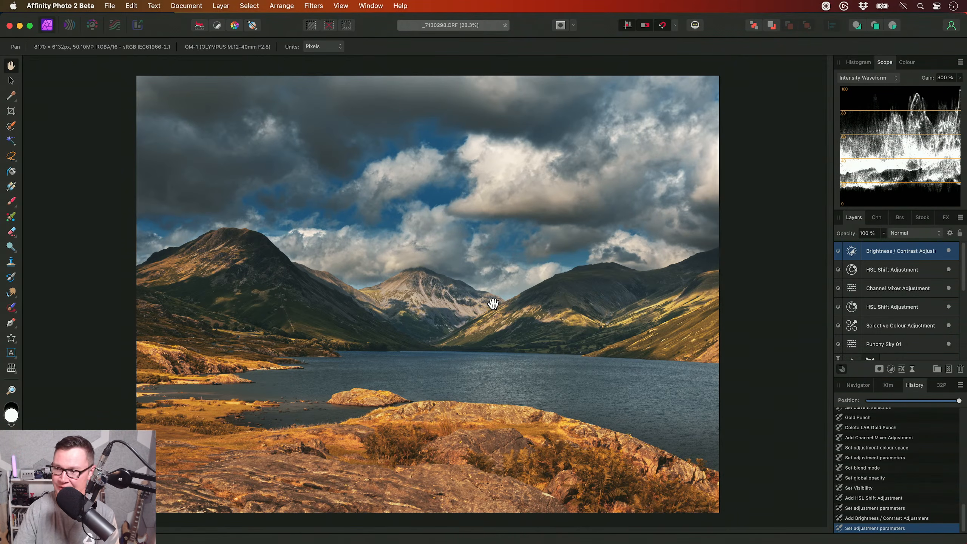
# - Add a live High Pass filter above the Brightness / Contrast adjustment with a radius of 0.2 px
pyautogui.click(221, 5)
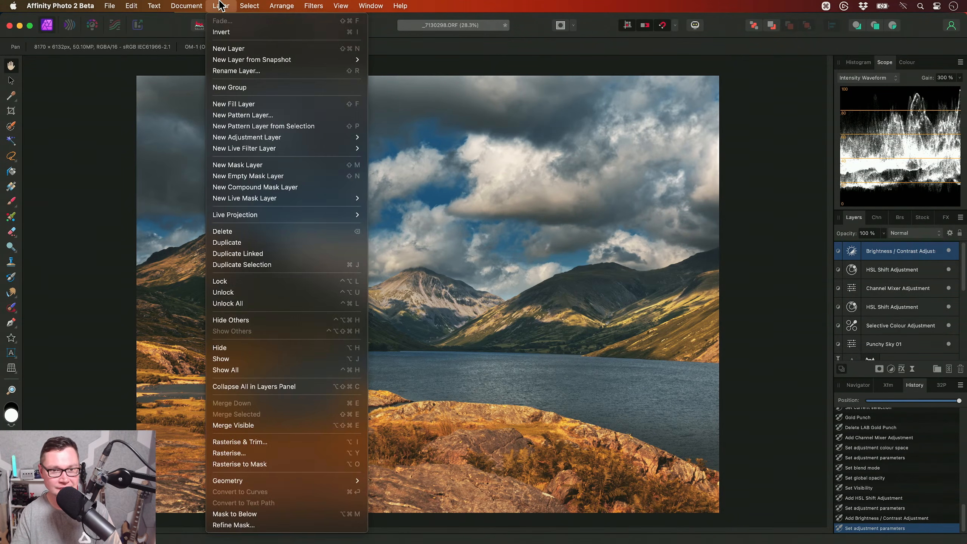
pyautogui.moveTo(290, 148)
pyautogui.moveTo(457, 160)
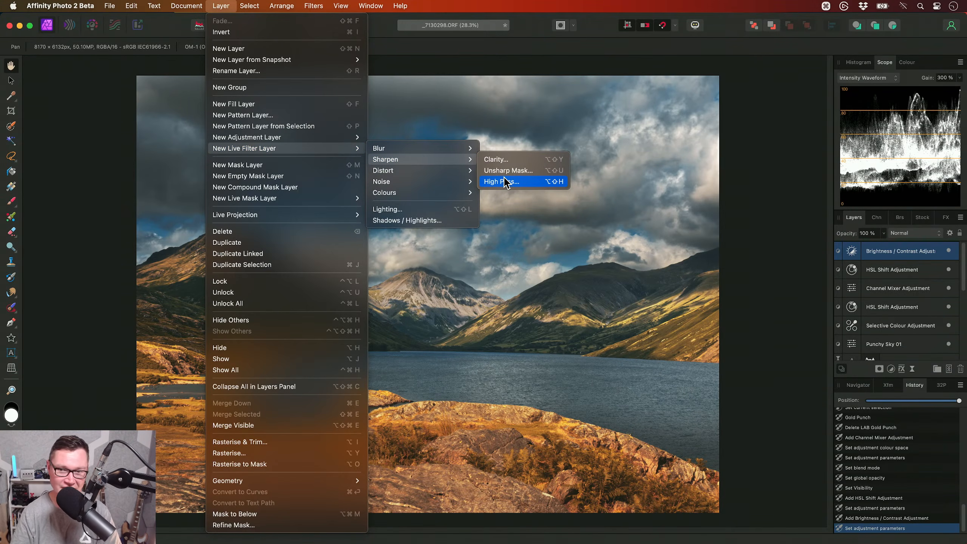
pyautogui.click(522, 182)
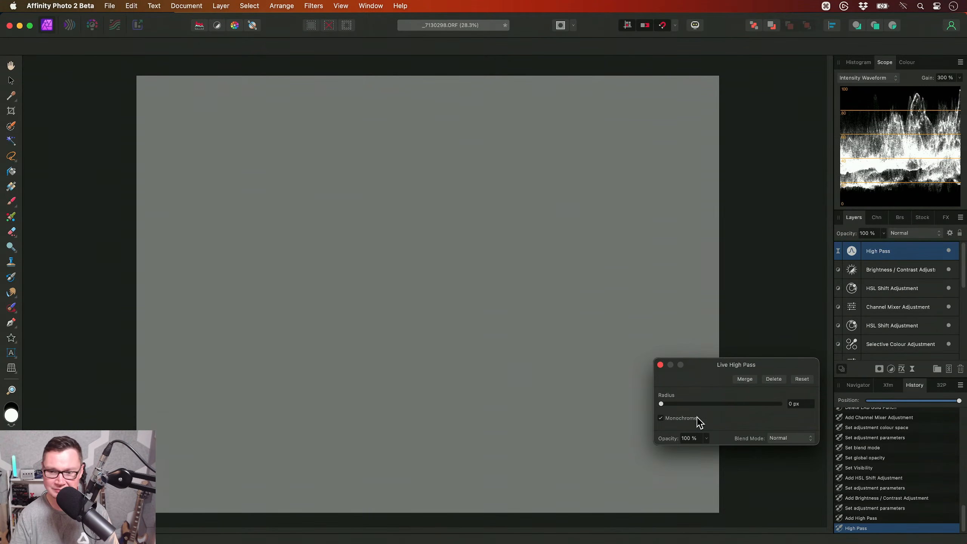
pyautogui.scroll(1, 456, 296)
pyautogui.click(804, 403)
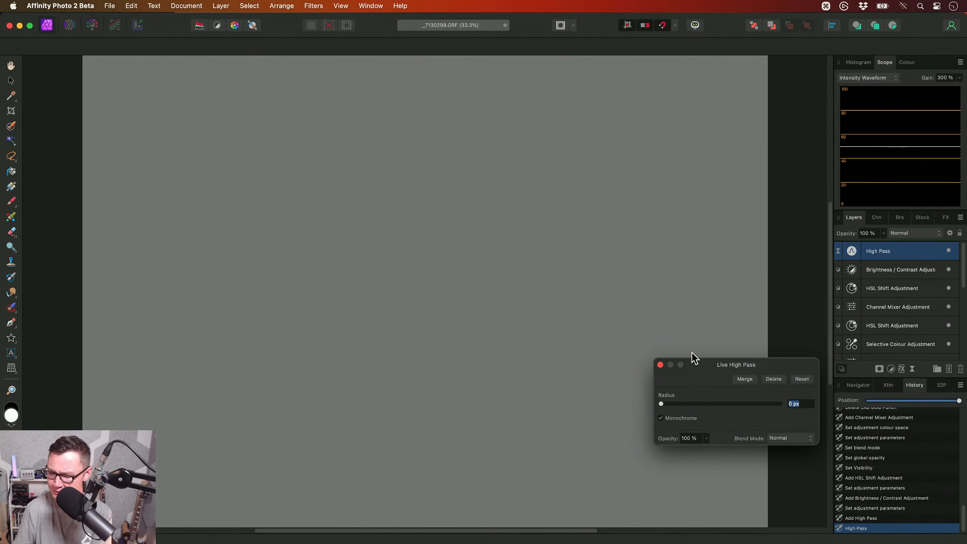
pyautogui.write('0.2')
pyautogui.press('Return')
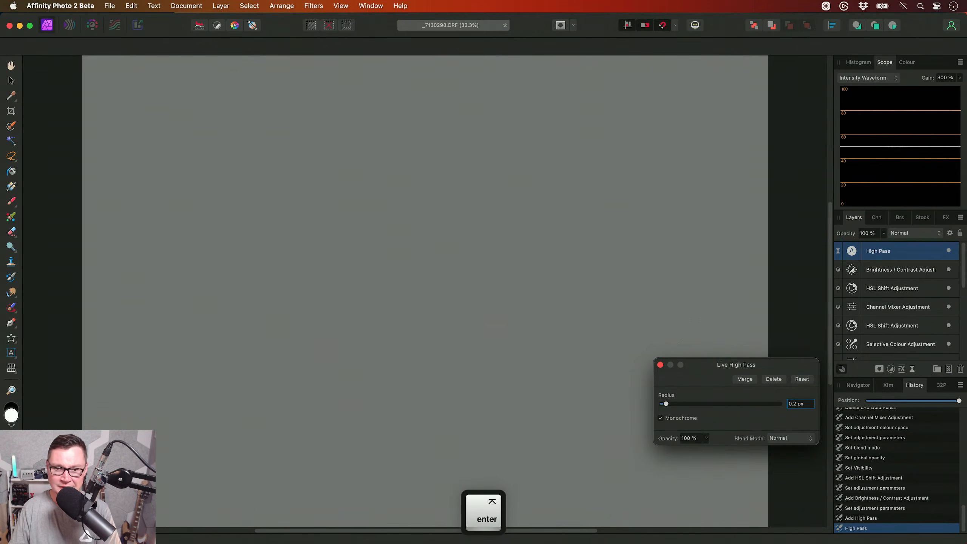
# - Check the High Pass detail on the central mountain and set the filter's radius to 0.5 px
pyautogui.scroll(10, 423, 285)
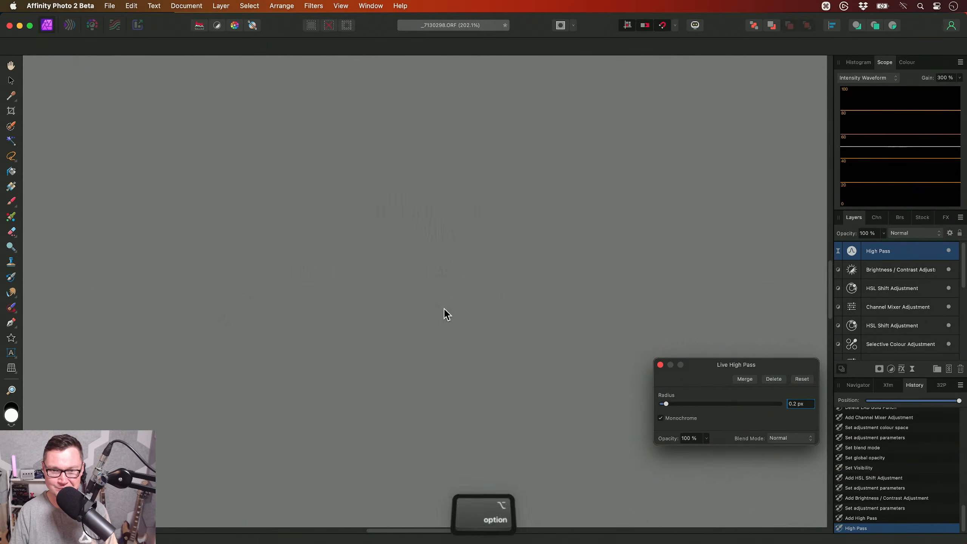
pyautogui.scroll(3, 445, 298)
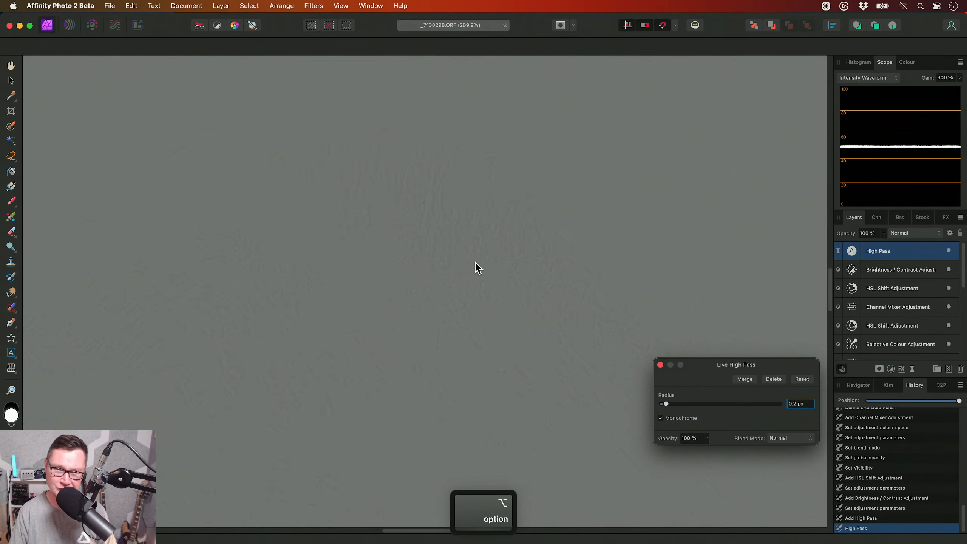
pyautogui.moveTo(806, 406); pyautogui.dragTo(686, 384)
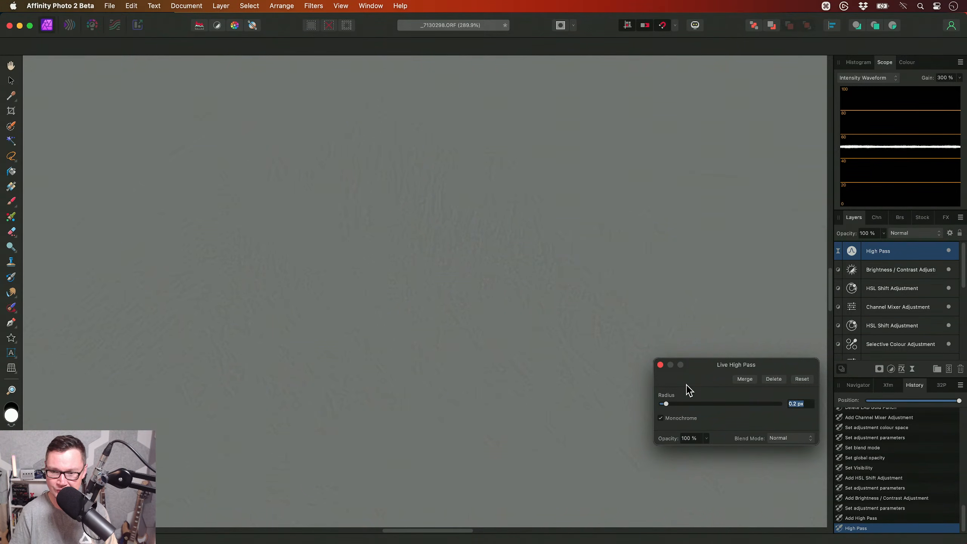
pyautogui.write('0.5')
pyautogui.press('Return')
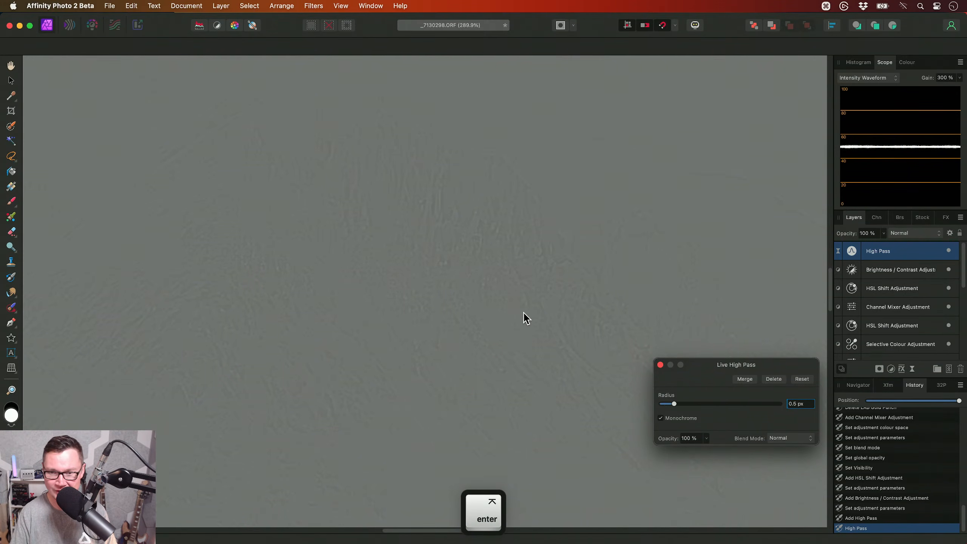
pyautogui.scroll(-3, 471, 271)
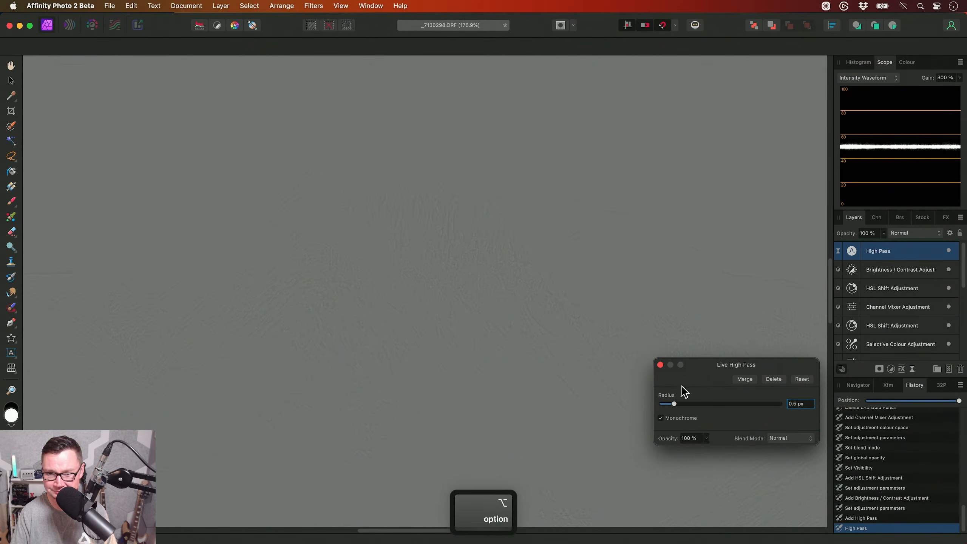
pyautogui.click(660, 366)
# - Set the High Pass layer's blend mode to Soft Light and inspect the sharpening on the central mountain
pyautogui.click(910, 232)
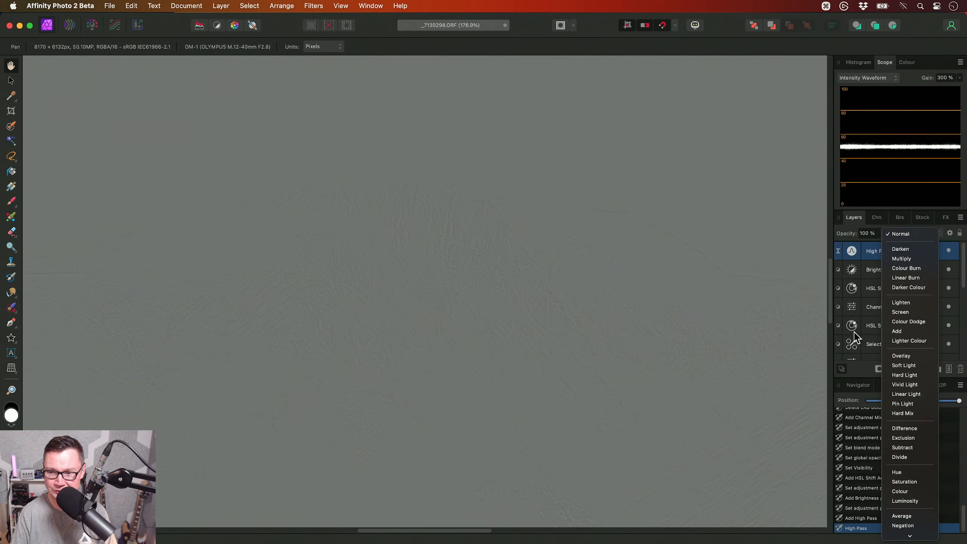
pyautogui.click(894, 367)
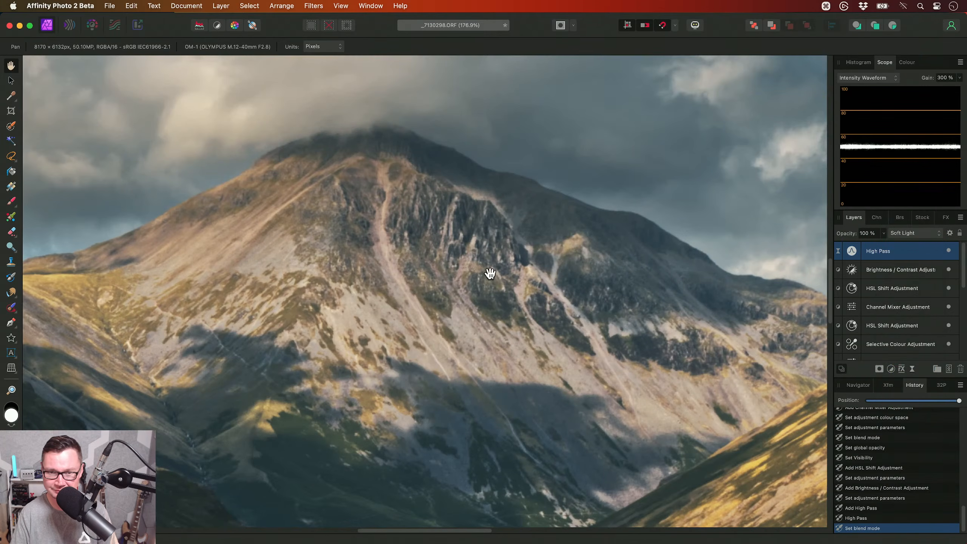
pyautogui.hscroll(-2, 563, 316)
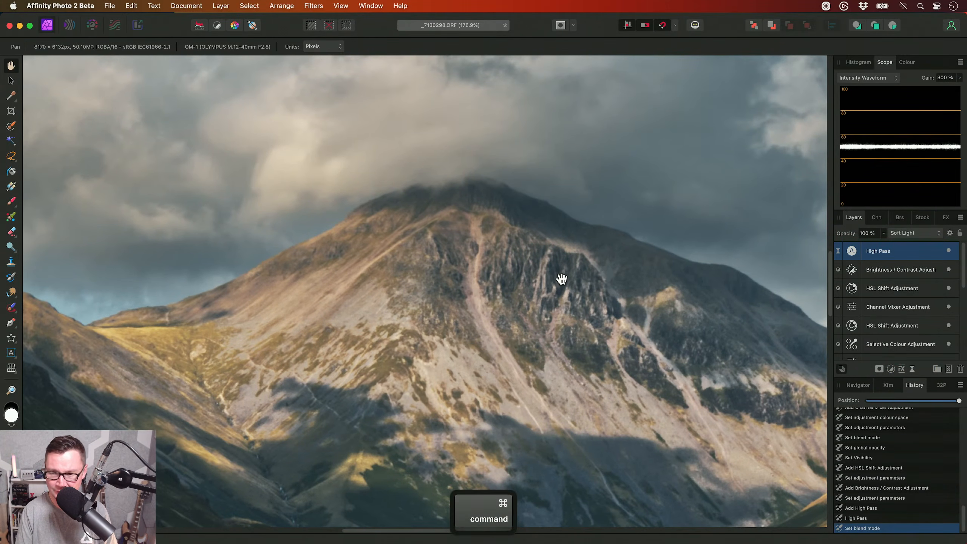
# - Duplicate the High Pass layer and set the copy's radius to 1 px
pyautogui.press('super+j')
pyautogui.click(851, 251)
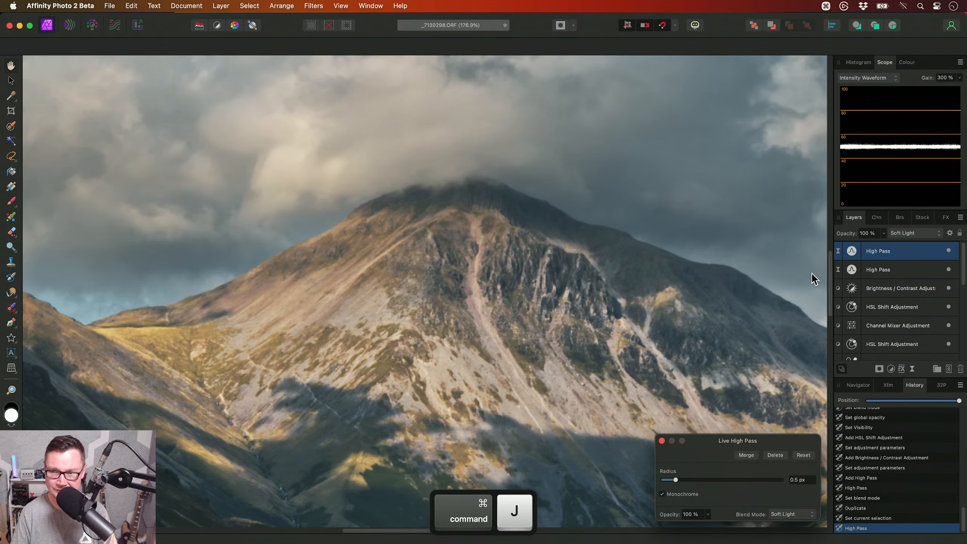
pyautogui.click(795, 480)
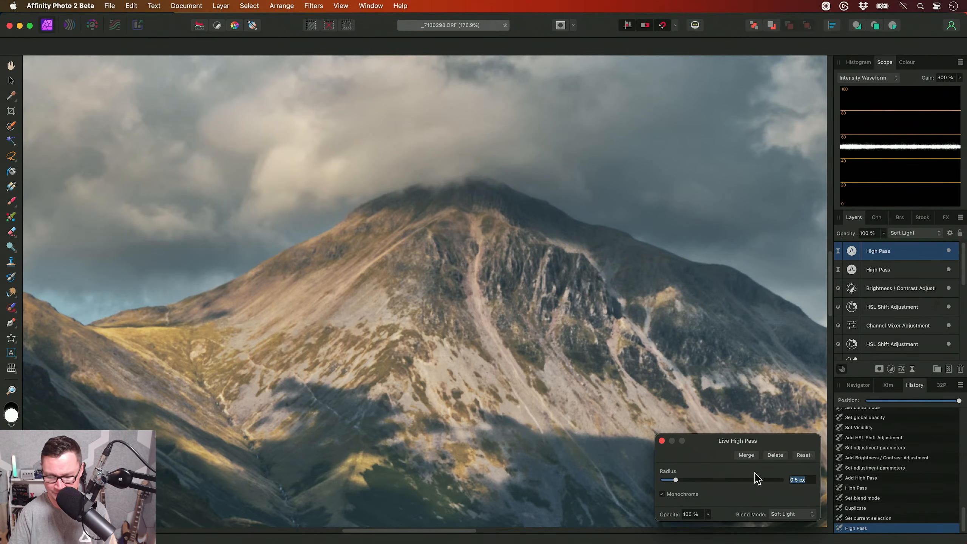
pyautogui.write('1')
pyautogui.press('Return')
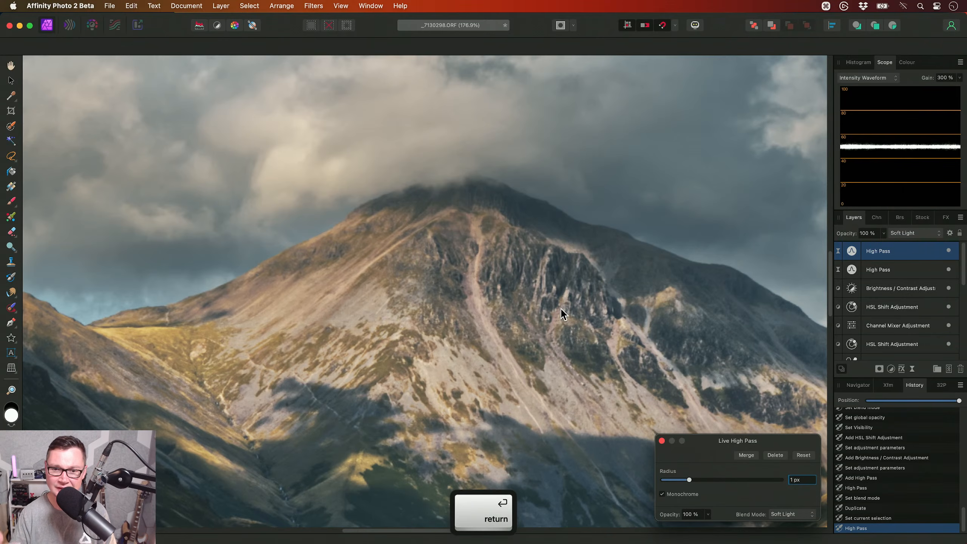
pyautogui.press('Escape')
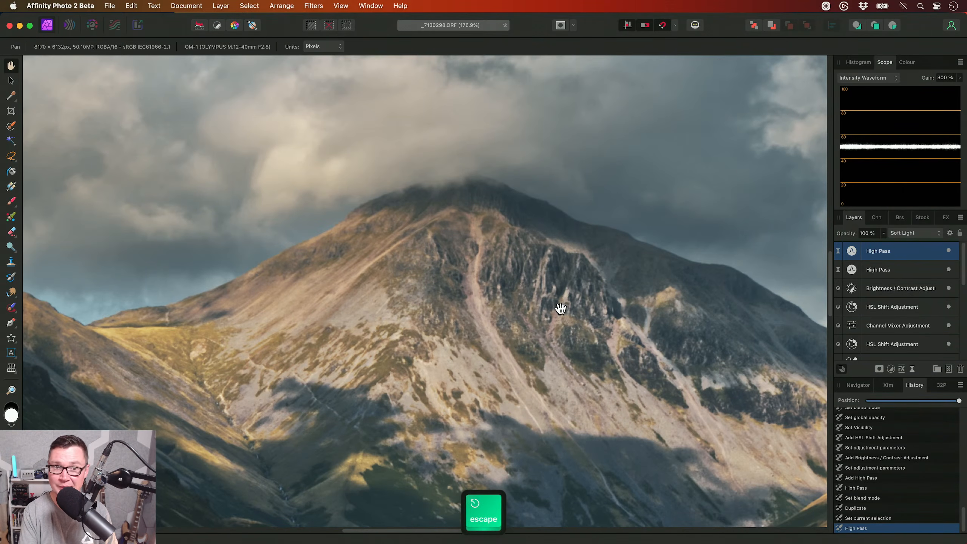
# - Duplicate the 1 px High Pass layer and set the new copy's radius to 1.5 px
pyautogui.press('super+j')
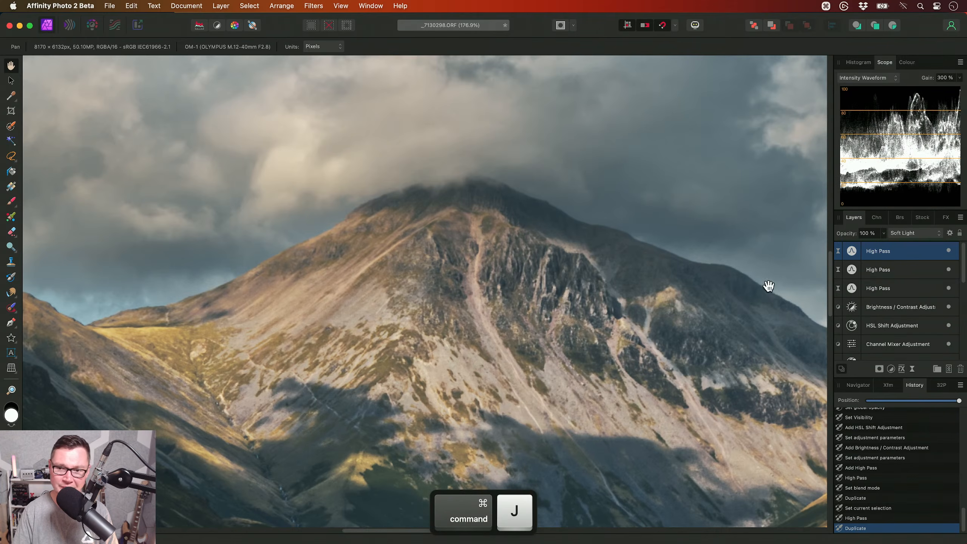
pyautogui.click(852, 251)
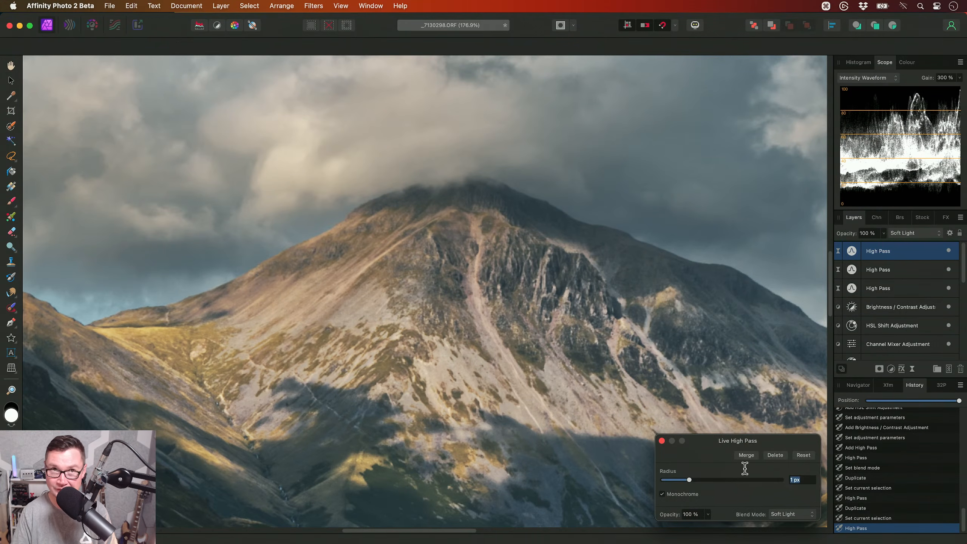
pyautogui.write('1.5')
pyautogui.press('Return')
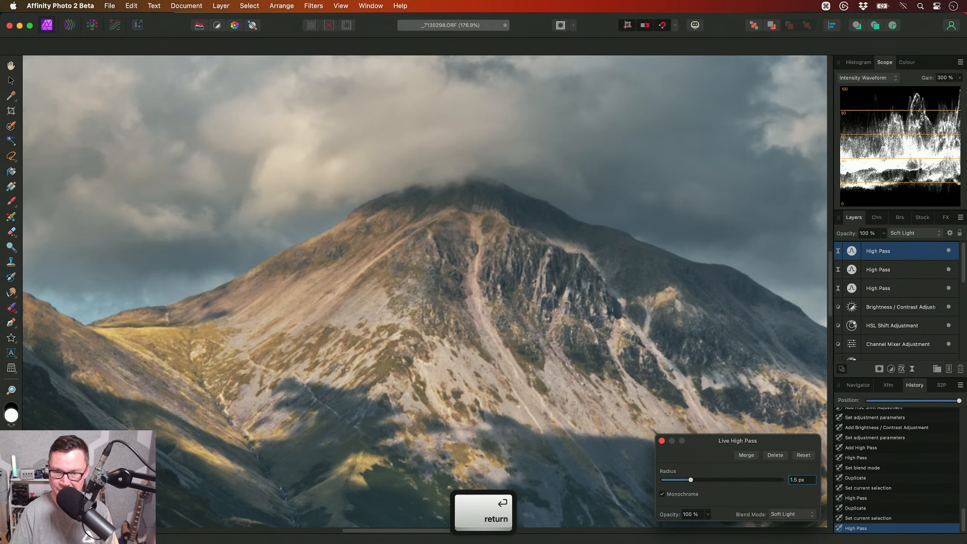
# - Duplicate the 1.5 px High Pass layer and set the new copy's radius to 2 px
pyautogui.press('super+j')
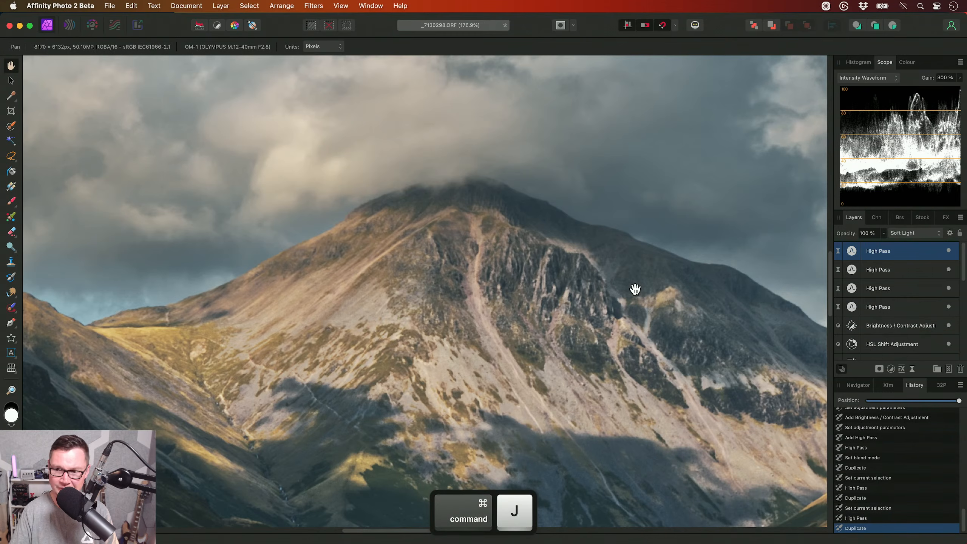
pyautogui.click(801, 479)
pyautogui.write('2')
pyautogui.press('Return')
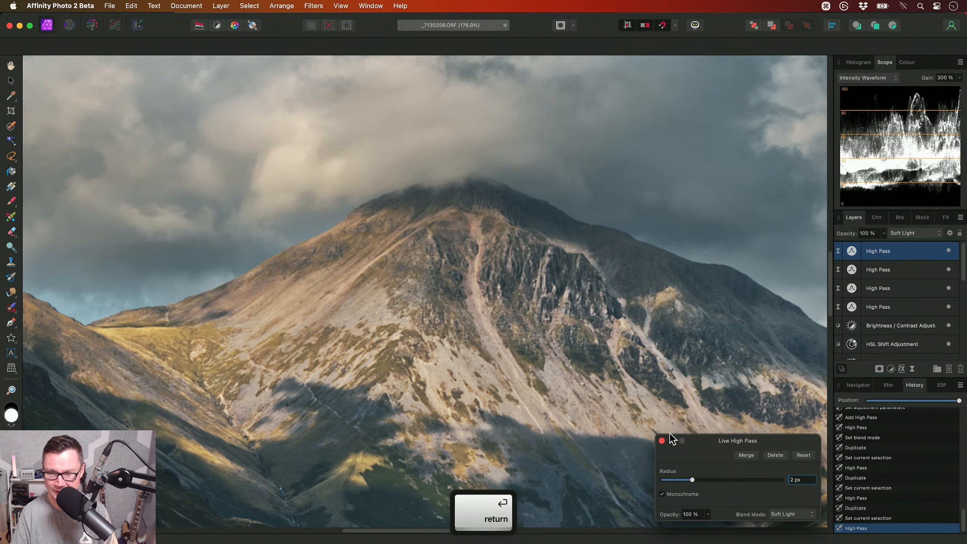
# - Duplicate the 2 px High Pass layer and set the topmost copy's radius to 2.5 px
pyautogui.press('super+j')
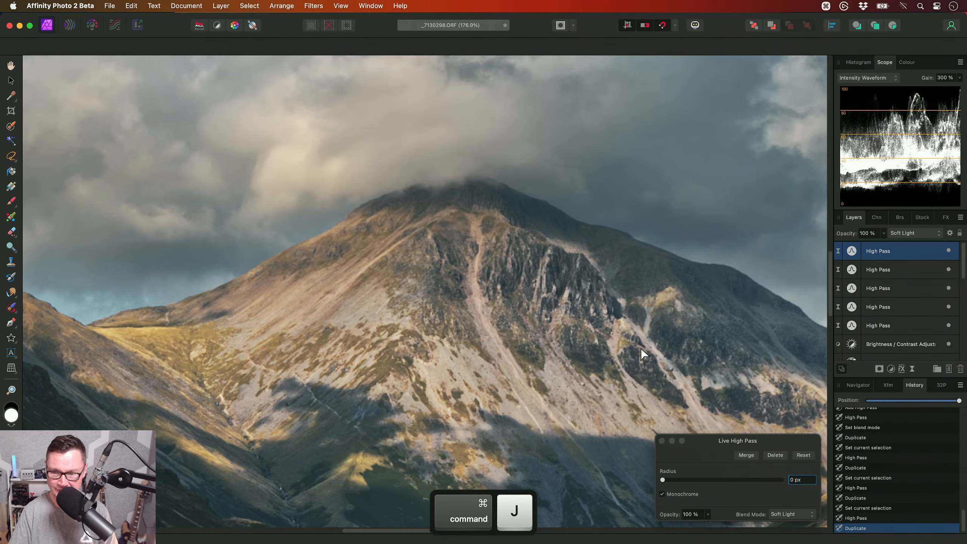
pyautogui.click(799, 482)
pyautogui.write('2.5')
pyautogui.press('Return')
# - Set the second-highest High Pass layer's radius to 2 px and check the radii of the other High Pass layers
pyautogui.click(919, 274)
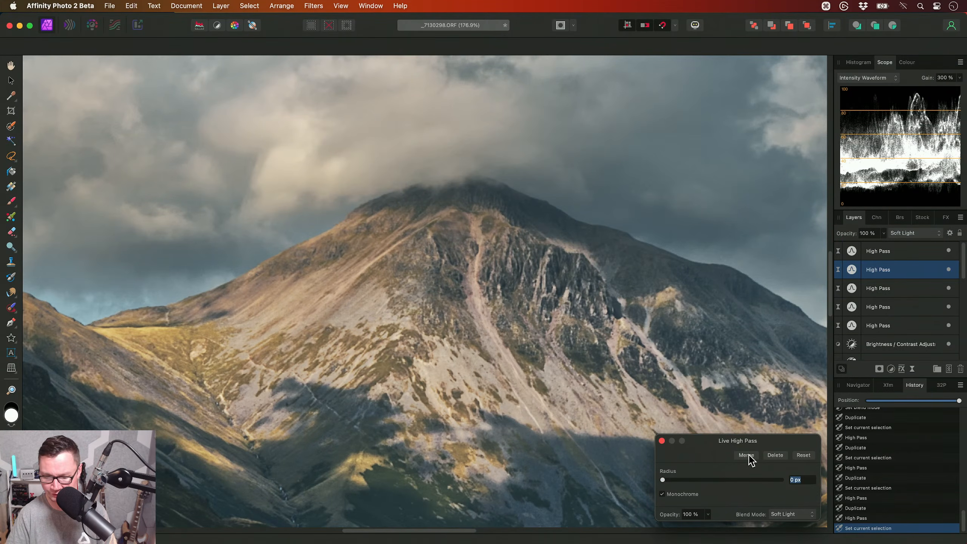
pyautogui.write('2')
pyautogui.press('Return')
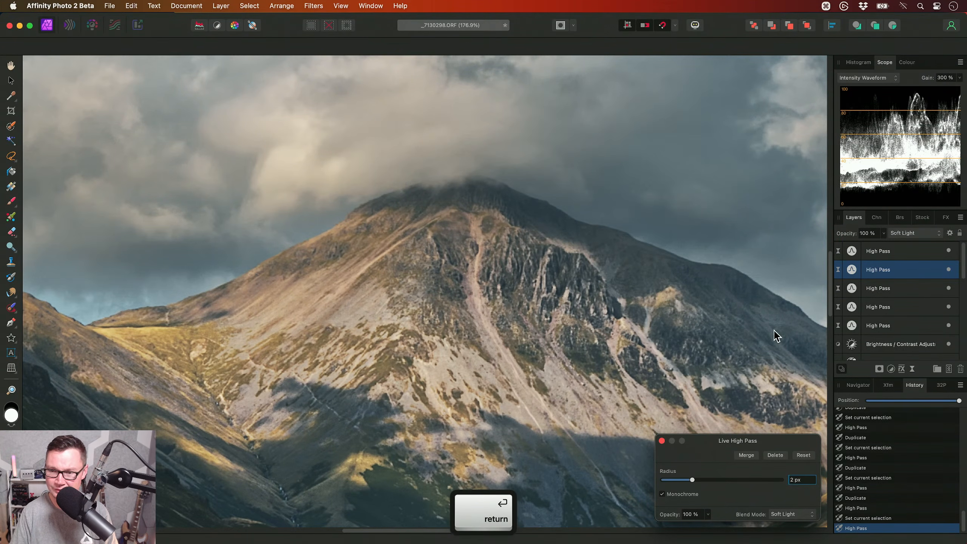
pyautogui.click(902, 328)
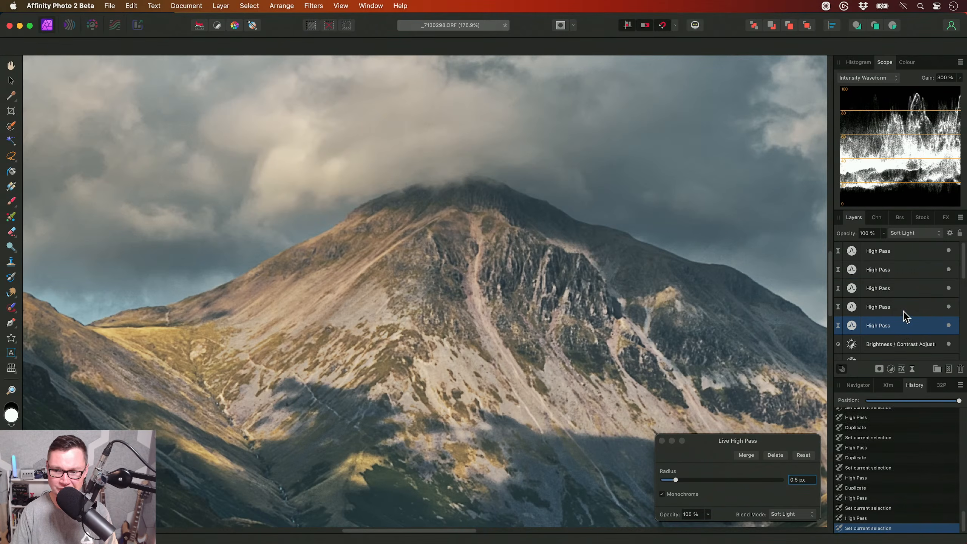
pyautogui.click(899, 293)
pyautogui.click(894, 279)
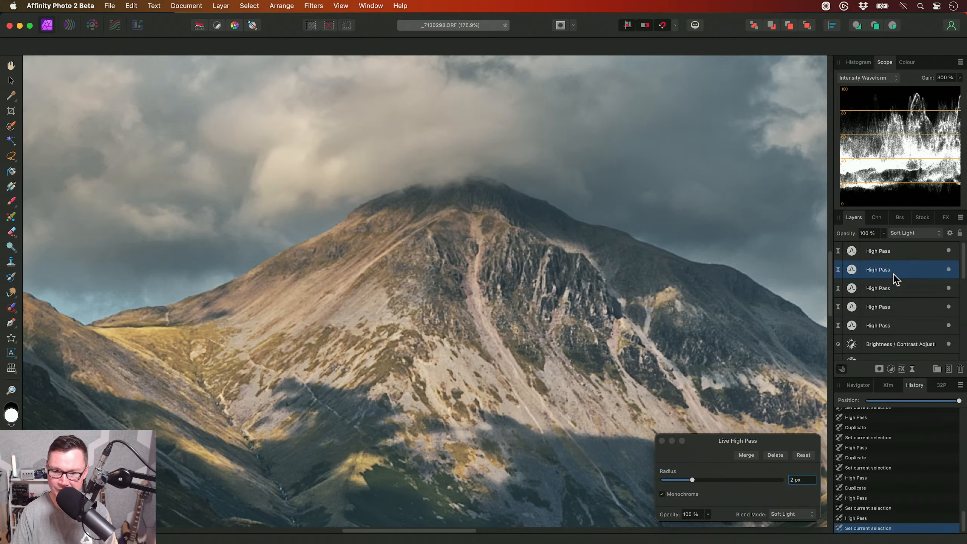
pyautogui.click(892, 253)
pyautogui.press('Escape')
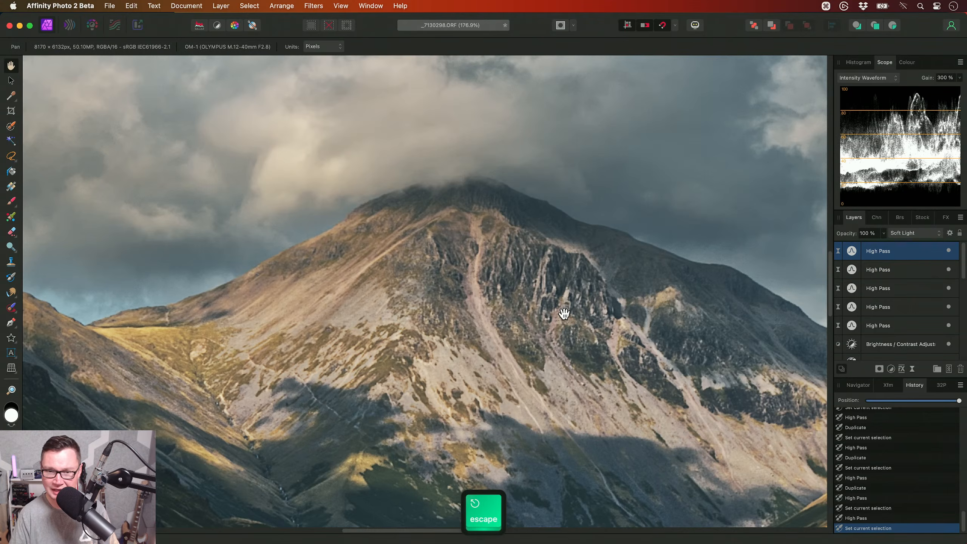
# - Select all five High Pass layers and switch them off and on to compare the sharpening on the central mountain
pyautogui.scroll(-5, 564, 313)
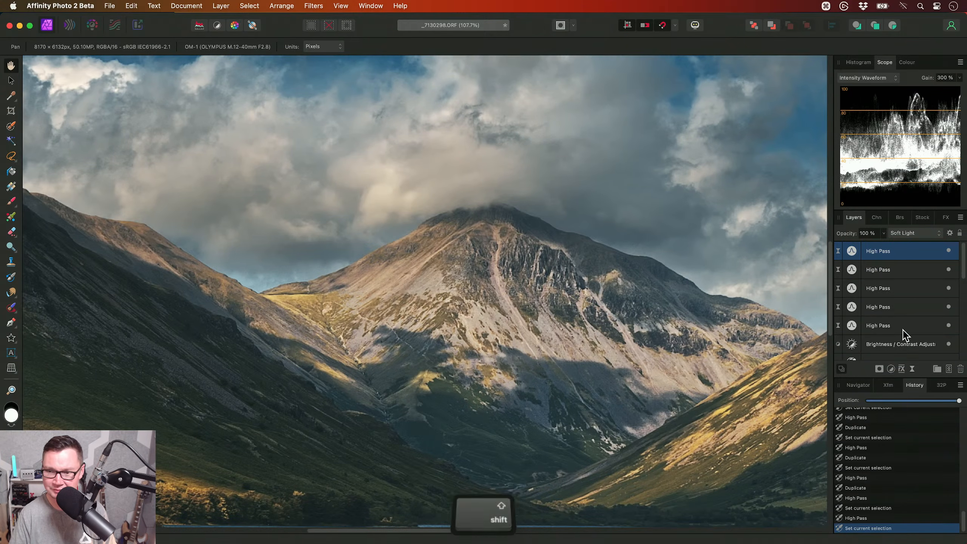
pyautogui.keyDown('shift'); pyautogui.click(899, 326); pyautogui.keyUp('shift')
pyautogui.click(948, 250)
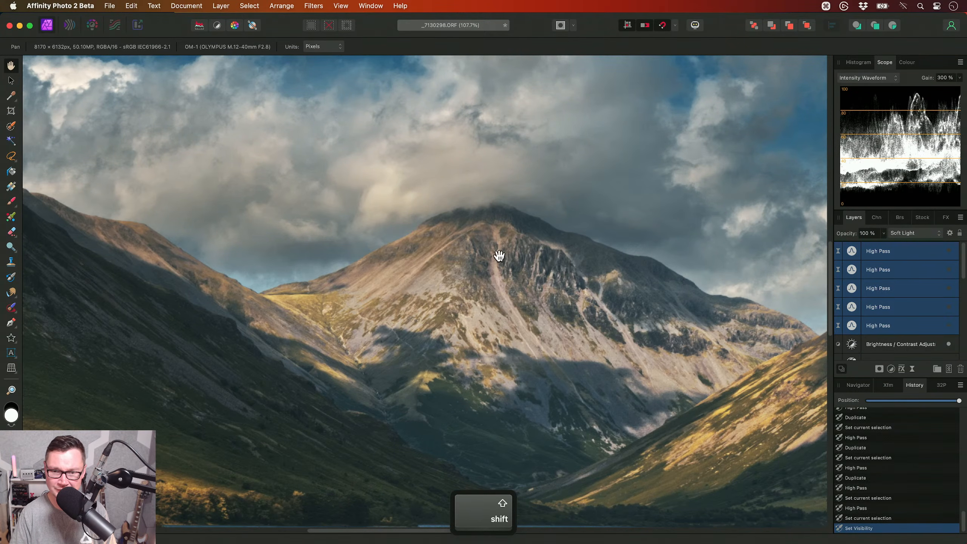
pyautogui.click(948, 251)
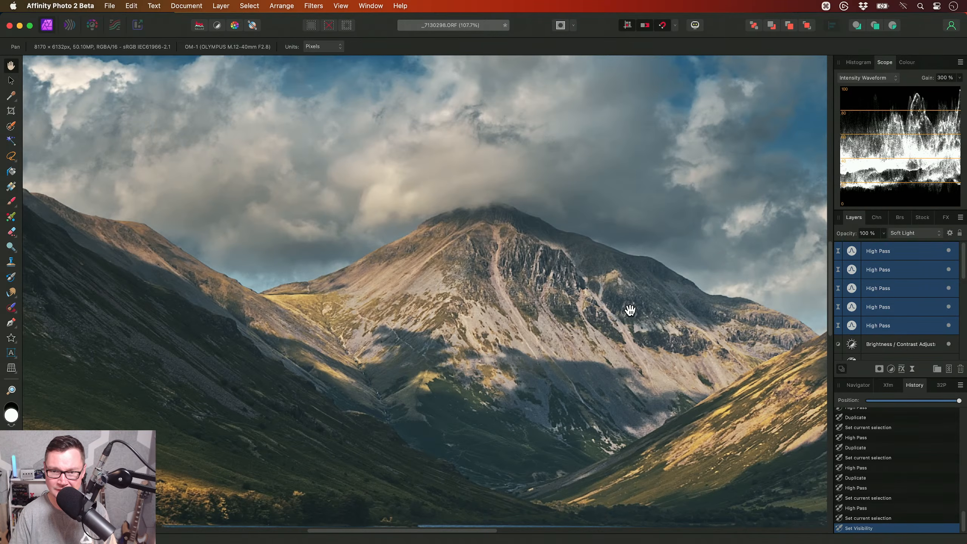
# - Compare the sharpening on the dark left-hand mountain and hide all five High Pass layers
pyautogui.hscroll(-10, 626, 317)
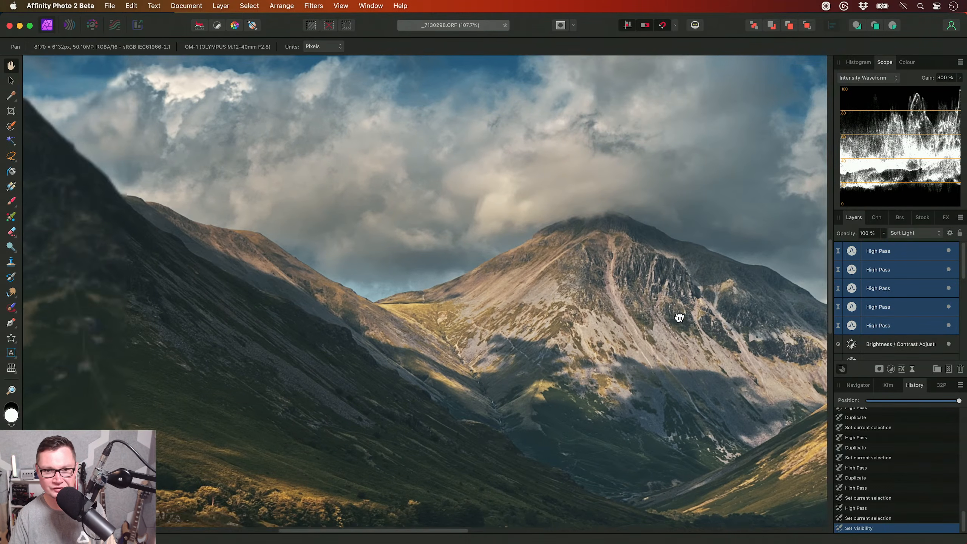
pyautogui.hscroll(-15, 406, 279)
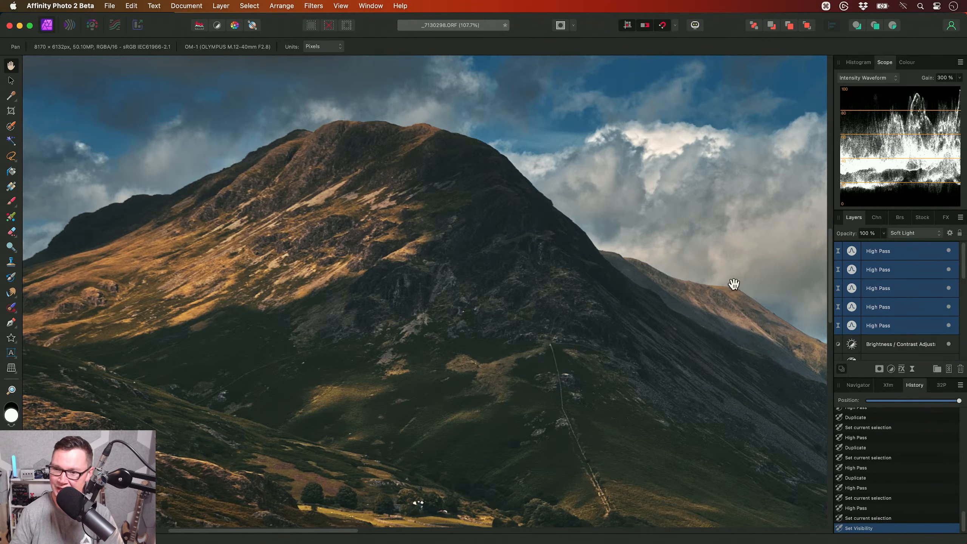
pyautogui.click(950, 252)
pyautogui.click(949, 251)
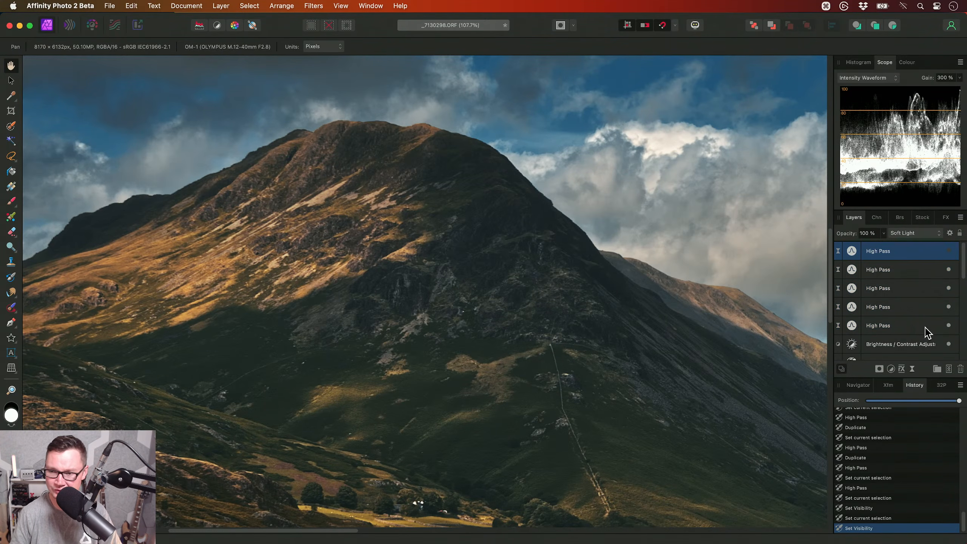
pyautogui.keyDown('shift'); pyautogui.click(927, 327); pyautogui.keyUp('shift')
pyautogui.click(948, 269)
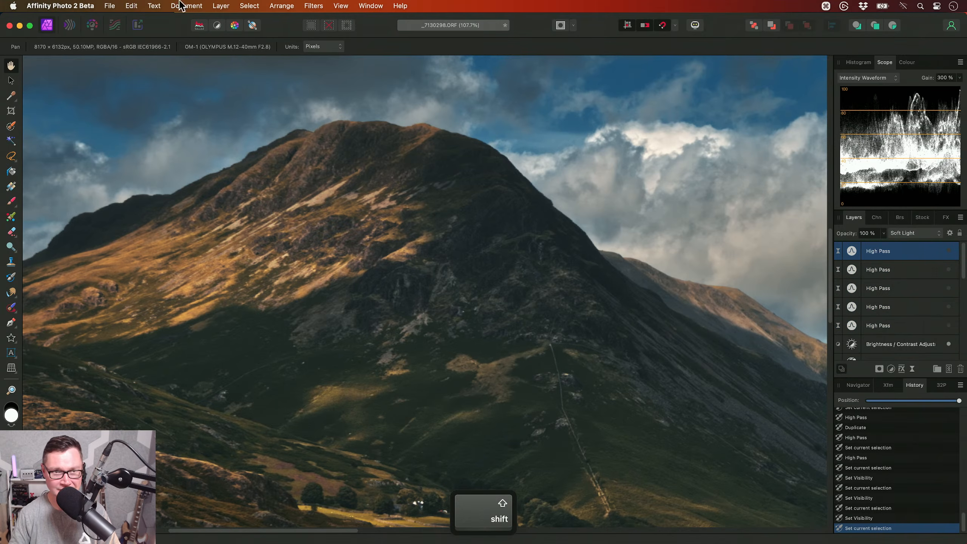
# - Add a live Unsharp Mask filter layer above the High Pass layers with a 1 px radius and a factor of 4
pyautogui.click(221, 6)
pyautogui.moveTo(266, 148)
pyautogui.moveTo(379, 160)
pyautogui.click(493, 171)
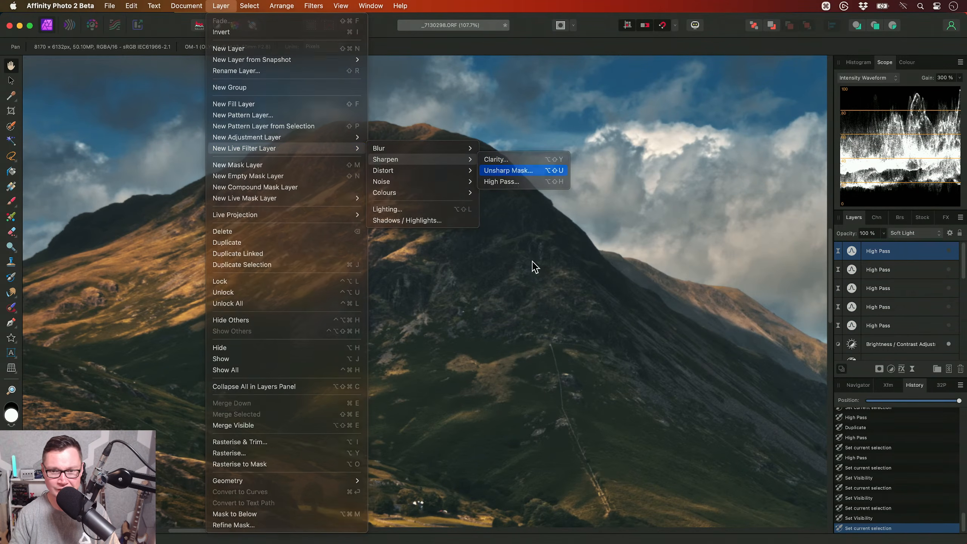
pyautogui.hscroll(3, 541, 296)
pyautogui.click(797, 451)
pyautogui.write('1')
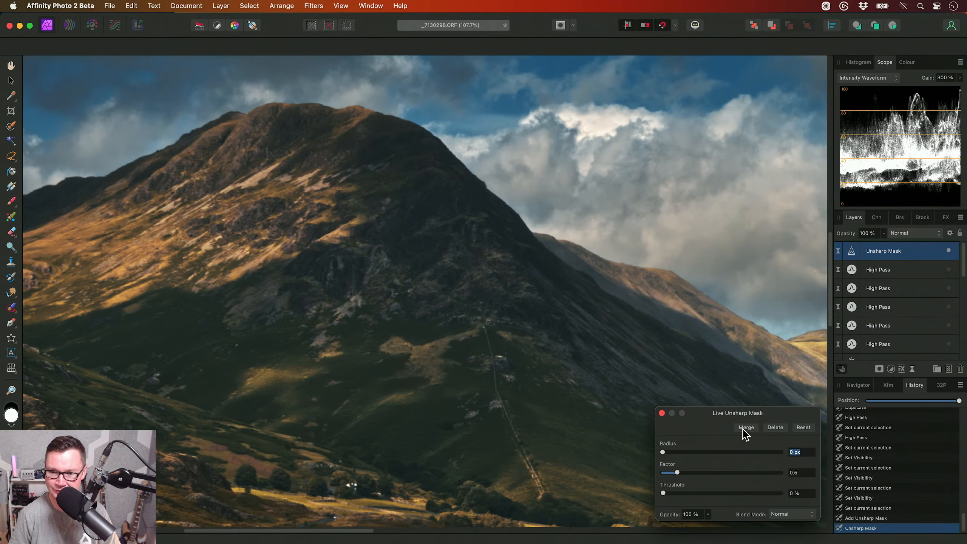
pyautogui.press('Tab')
pyautogui.write('4')
pyautogui.press('Return')
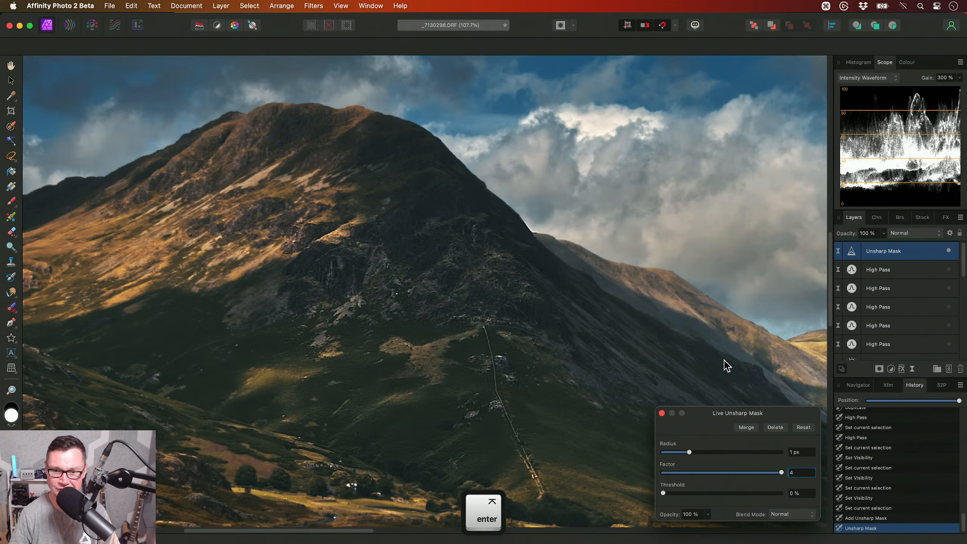
# - Examine the Unsharp Mask result along the left-hand mountain's summit and ridge edge for halos and artefacts
pyautogui.hscroll(-5, 396, 213)
pyautogui.scroll(3, 395, 213)
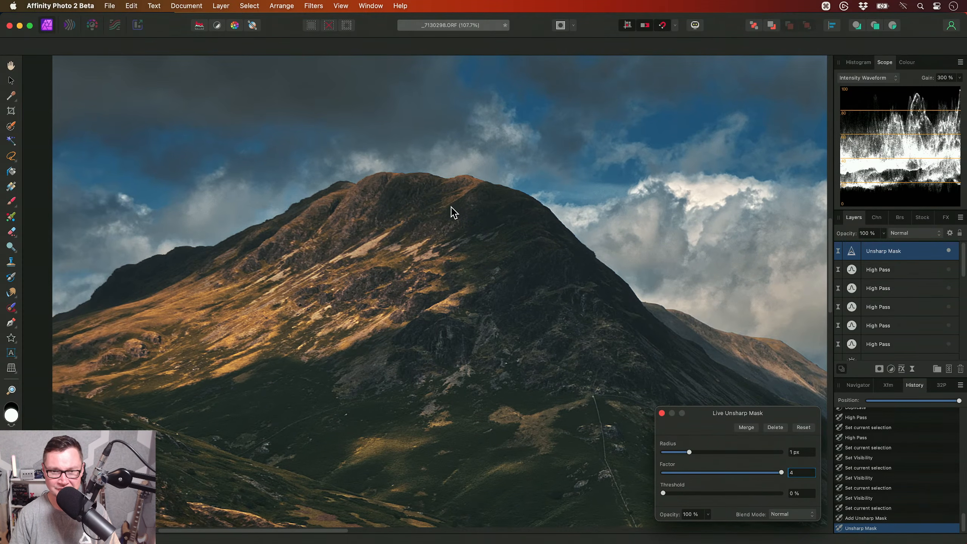
pyautogui.scroll(10, 435, 269)
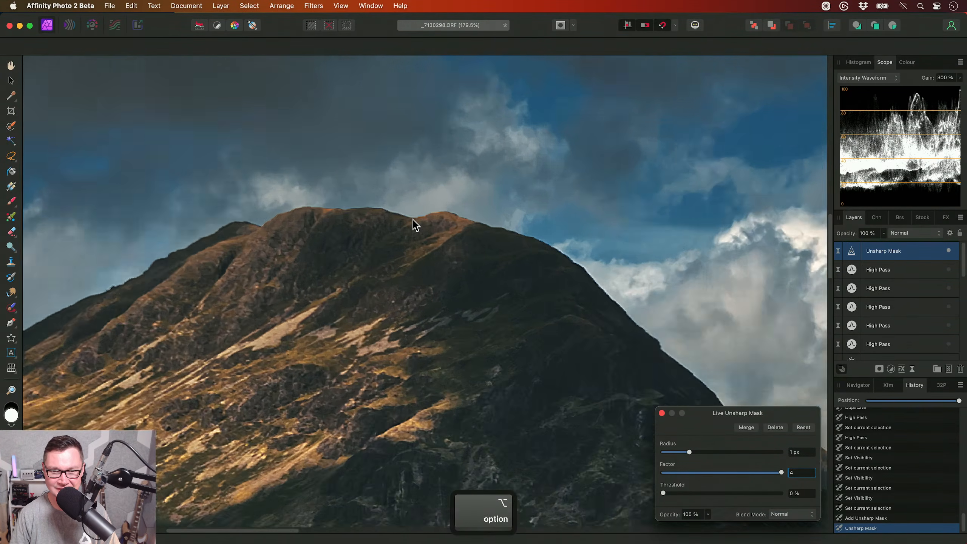
pyautogui.scroll(4, 369, 210)
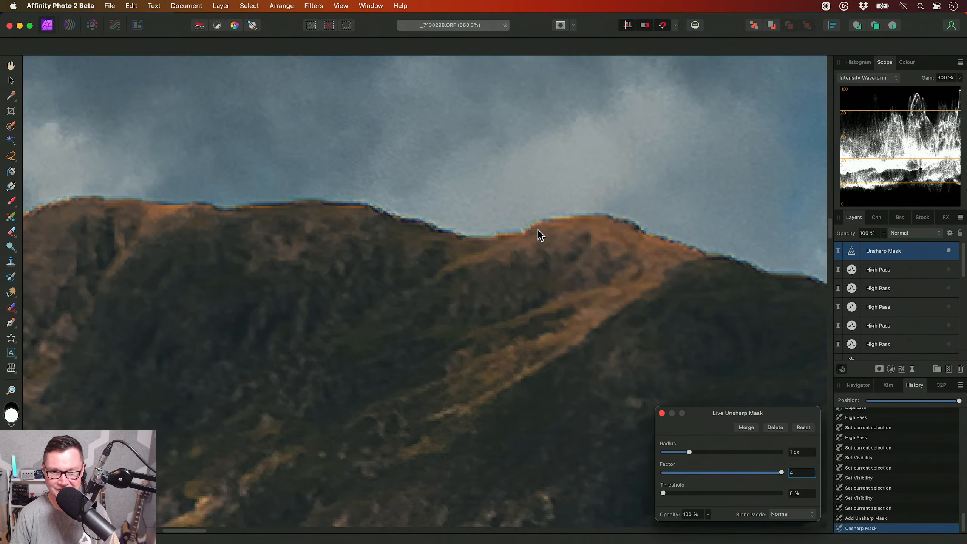
pyautogui.hscroll(3, 514, 236)
pyautogui.hscroll(10, 501, 239)
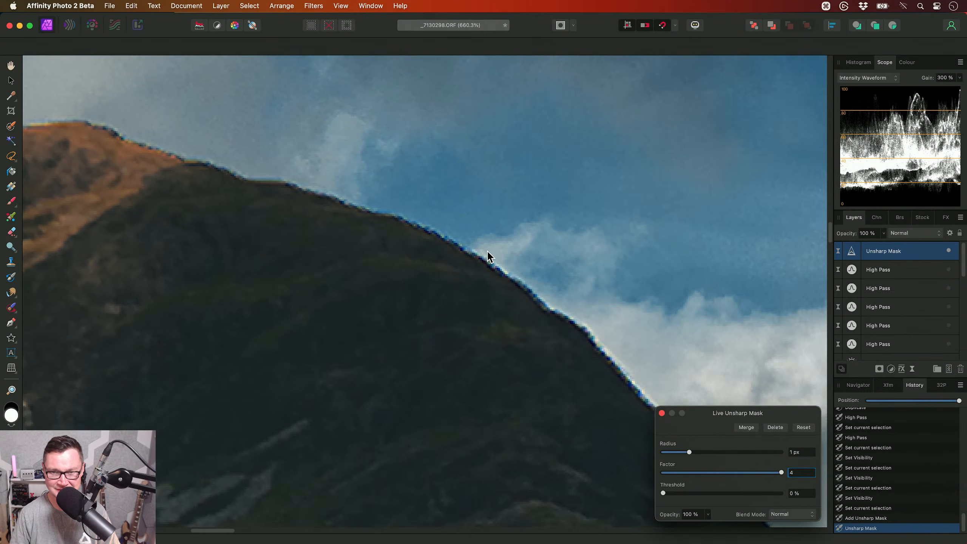
pyautogui.scroll(-6, 476, 352)
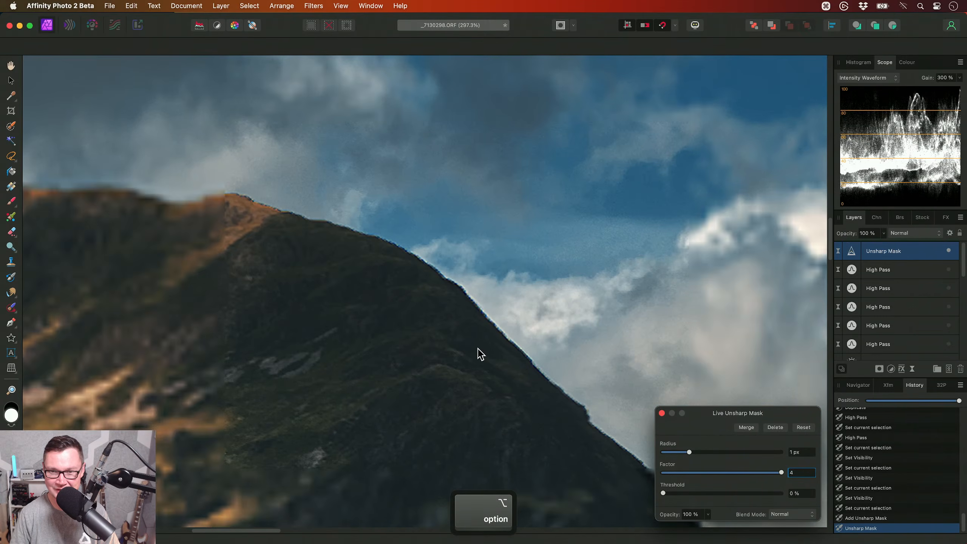
pyautogui.moveTo(461, 339); pyautogui.dragTo(362, 409)
pyautogui.moveTo(459, 376); pyautogui.dragTo(487, 183)
pyautogui.moveTo(495, 354); pyautogui.dragTo(452, 191)
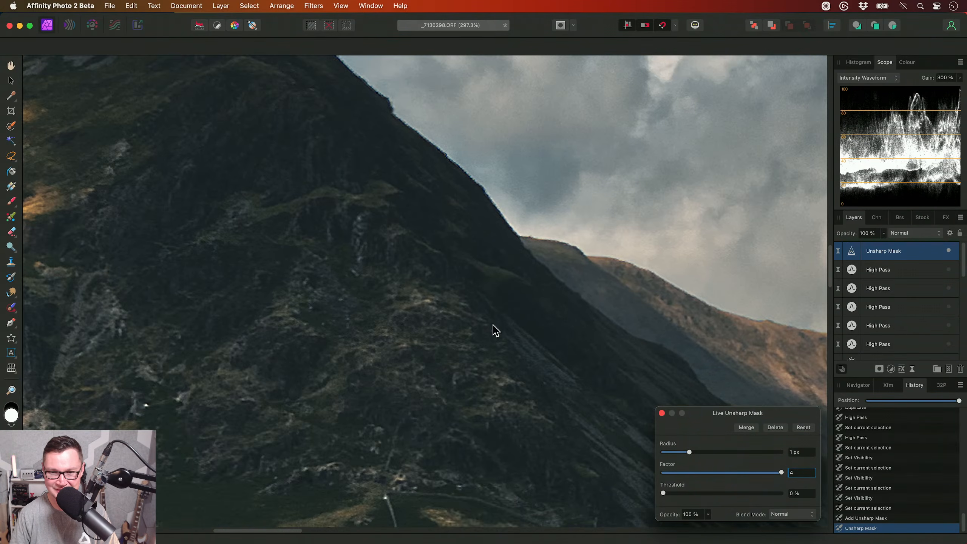
# - Inspect the Unsharp Mask sharpening across the valley saddle, the central mountain and the sunlit right-hand slope
pyautogui.scroll(-4, 485, 319)
pyautogui.moveTo(485, 319); pyautogui.dragTo(474, 206)
pyautogui.moveTo(497, 359); pyautogui.dragTo(244, 330)
pyautogui.moveTo(704, 381); pyautogui.dragTo(417, 345)
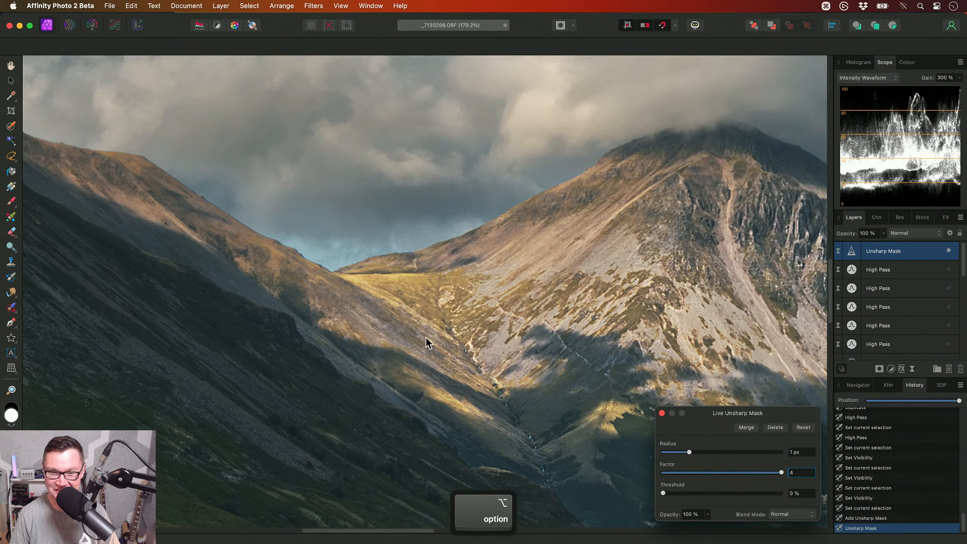
pyautogui.scroll(3, 385, 267)
pyautogui.moveTo(385, 267); pyautogui.dragTo(444, 291)
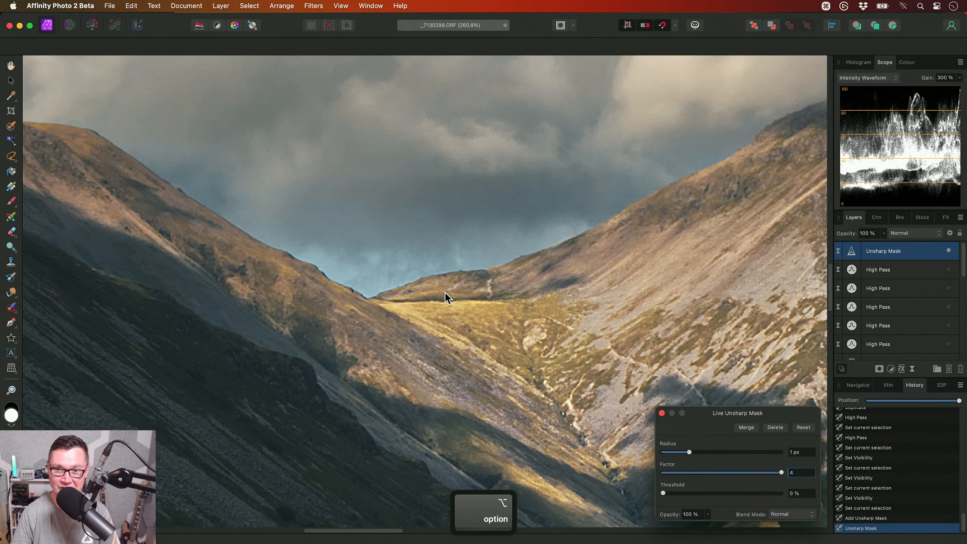
pyautogui.moveTo(505, 295); pyautogui.dragTo(420, 348)
pyautogui.moveTo(681, 191); pyautogui.dragTo(275, 241)
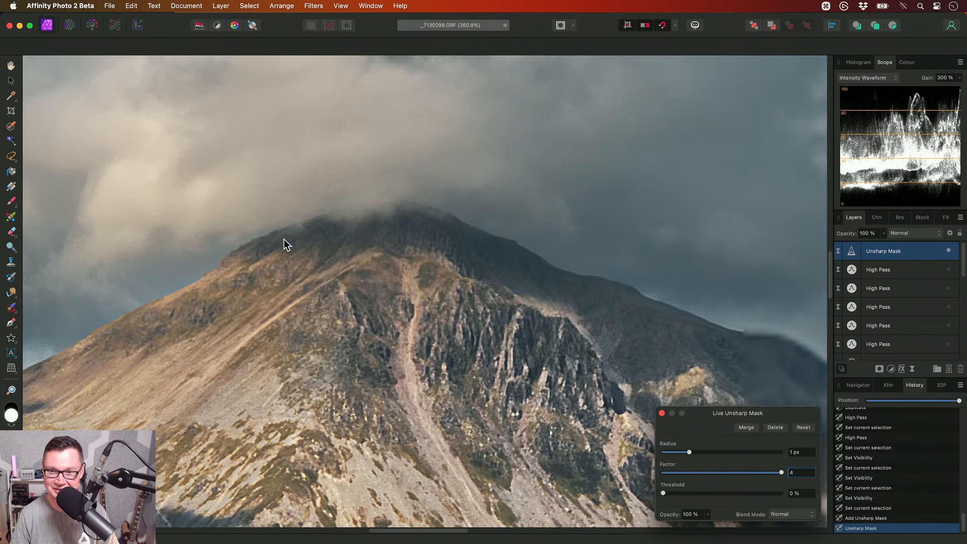
pyautogui.moveTo(547, 254); pyautogui.dragTo(285, 201)
pyautogui.moveTo(601, 398); pyautogui.dragTo(239, 212)
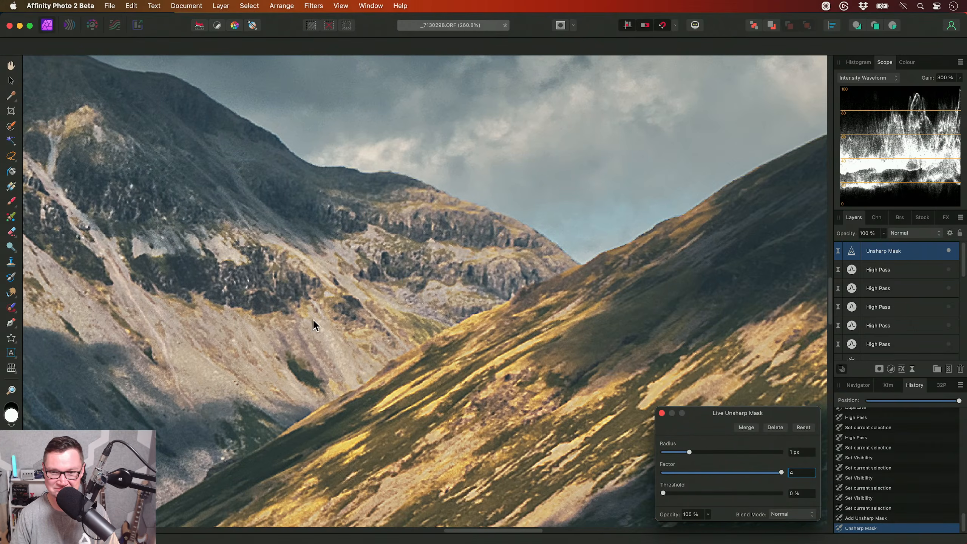
pyautogui.scroll(-5, 371, 346)
pyautogui.moveTo(371, 346); pyautogui.dragTo(292, 344)
pyautogui.moveTo(448, 298); pyautogui.dragTo(619, 278)
pyautogui.scroll(-2, 411, 352)
pyautogui.moveTo(194, 258); pyautogui.dragTo(562, 337)
# - Hide the Unsharp Mask layer and make all five High Pass layers visible again
pyautogui.press('Escape')
pyautogui.click(949, 251)
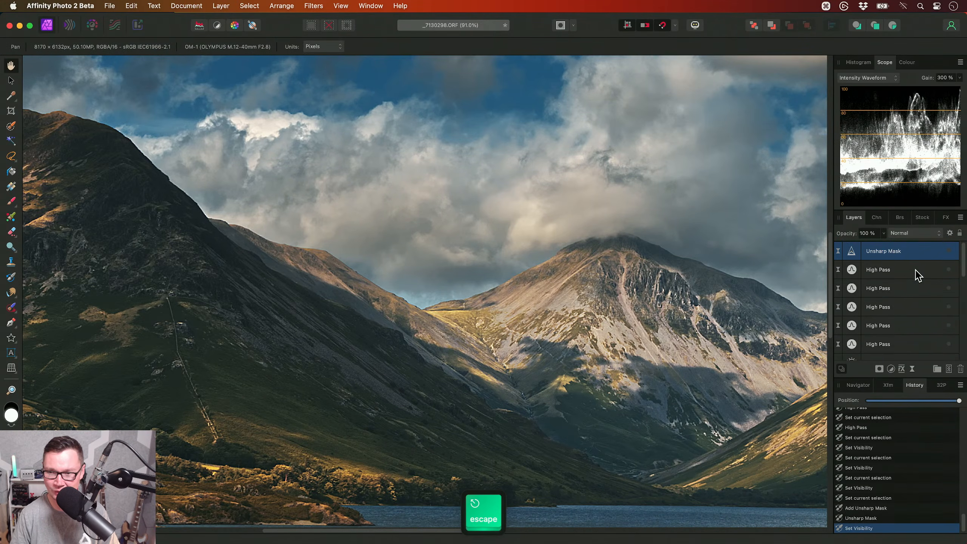
pyautogui.click(916, 271)
pyautogui.scroll(-2, 910, 339)
pyautogui.keyDown('shift'); pyautogui.click(899, 304); pyautogui.keyUp('shift')
pyautogui.scroll(2, 898, 301)
pyautogui.click(947, 270)
# - Examine the High Pass sharpening up close along the left-hand mountain's skyline for edge artefacts
pyautogui.hscroll(-8, 342, 240)
pyautogui.scroll(4, 342, 239)
pyautogui.scroll(10, 276, 194)
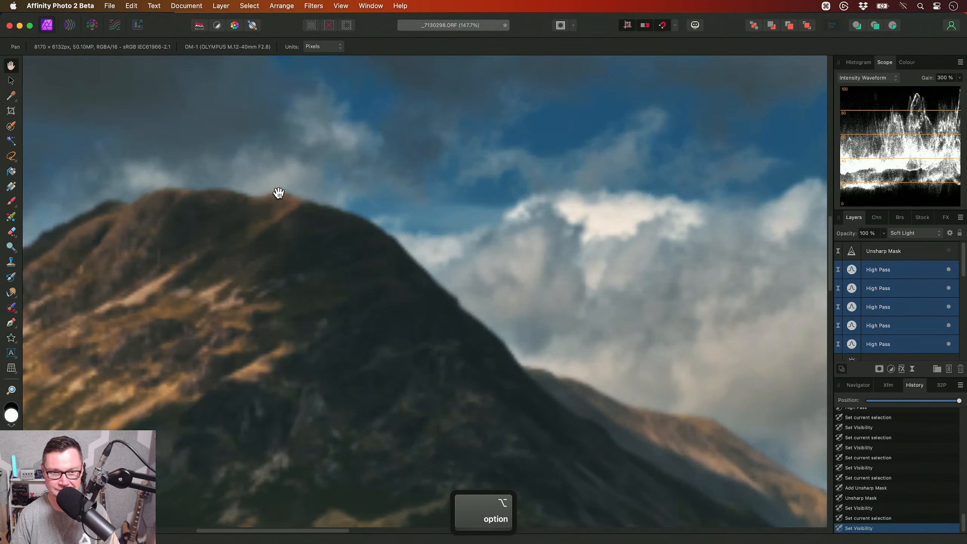
pyautogui.hscroll(-8, 343, 271)
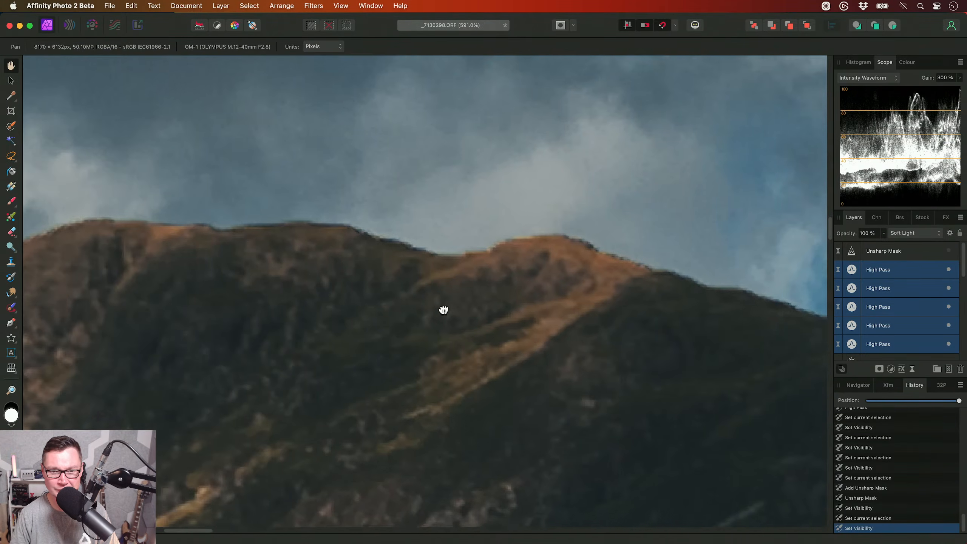
pyautogui.hscroll(-10, 464, 318)
pyautogui.scroll(-3, 464, 318)
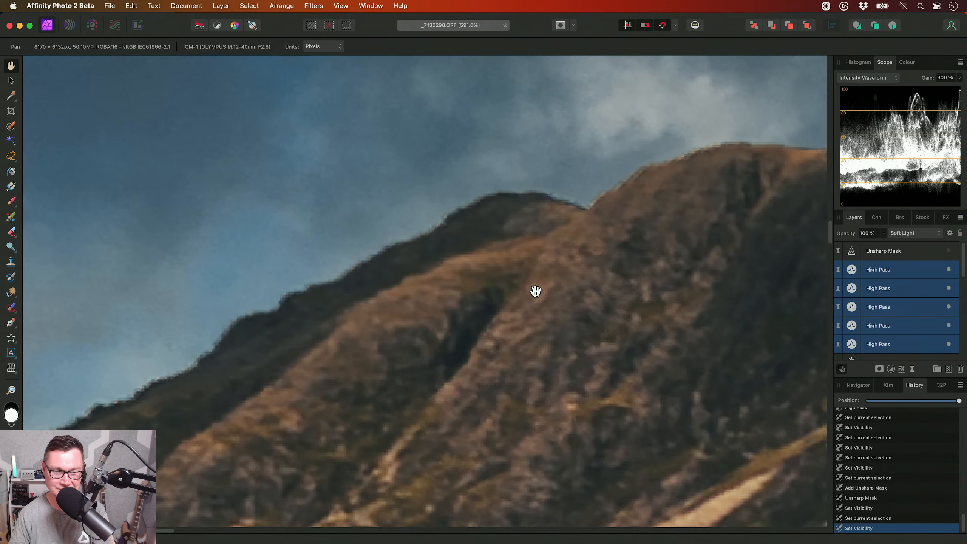
pyautogui.moveTo(530, 310); pyautogui.dragTo(477, 337)
pyautogui.moveTo(396, 293); pyautogui.dragTo(328, 285)
pyautogui.moveTo(571, 253); pyautogui.dragTo(437, 274)
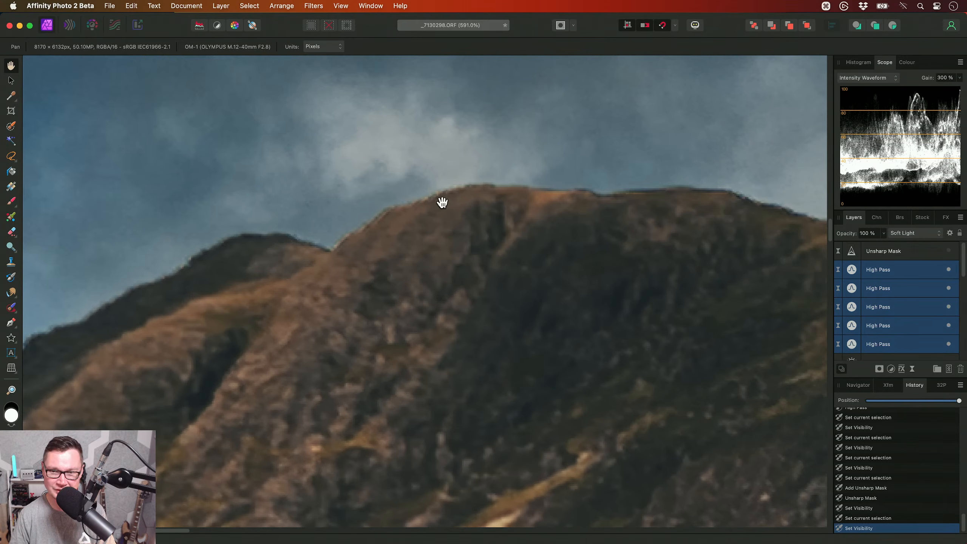
pyautogui.moveTo(542, 221); pyautogui.dragTo(393, 241)
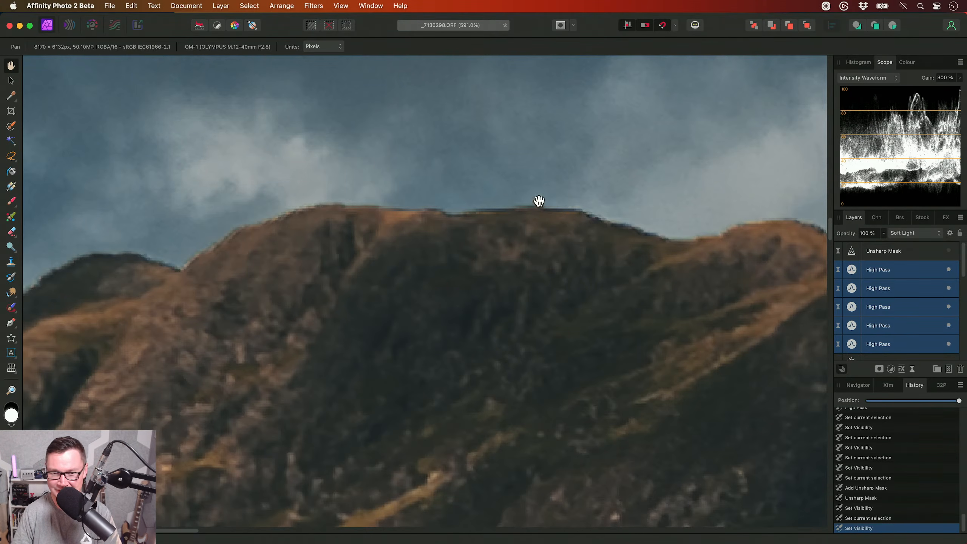
pyautogui.moveTo(646, 244); pyautogui.dragTo(426, 226)
pyautogui.moveTo(569, 283); pyautogui.dragTo(398, 255)
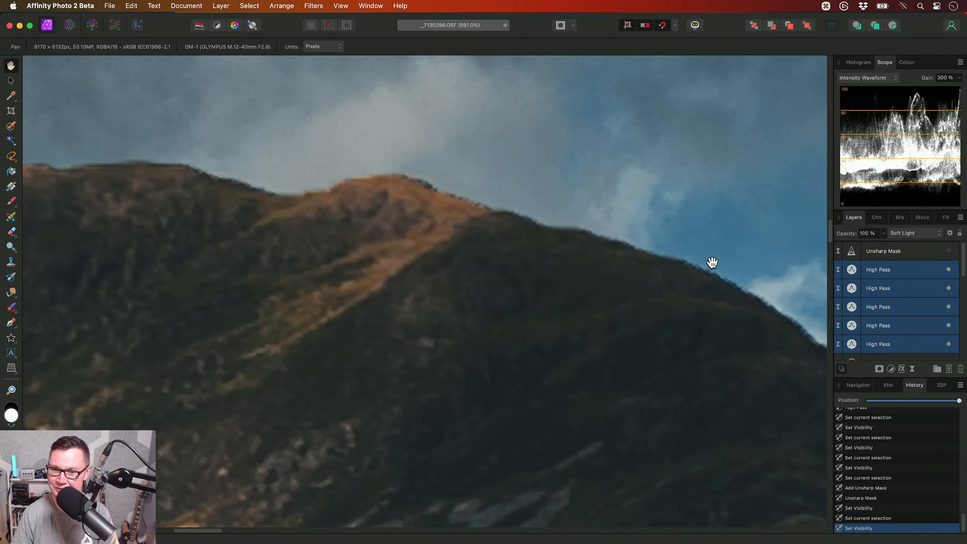
# - Examine the High Pass sharpening on the left-hand ridge up close, then across the central mountain and right-hand slope at 100% zoom
pyautogui.moveTo(667, 285); pyautogui.dragTo(571, 258)
pyautogui.moveTo(615, 303); pyautogui.dragTo(587, 272)
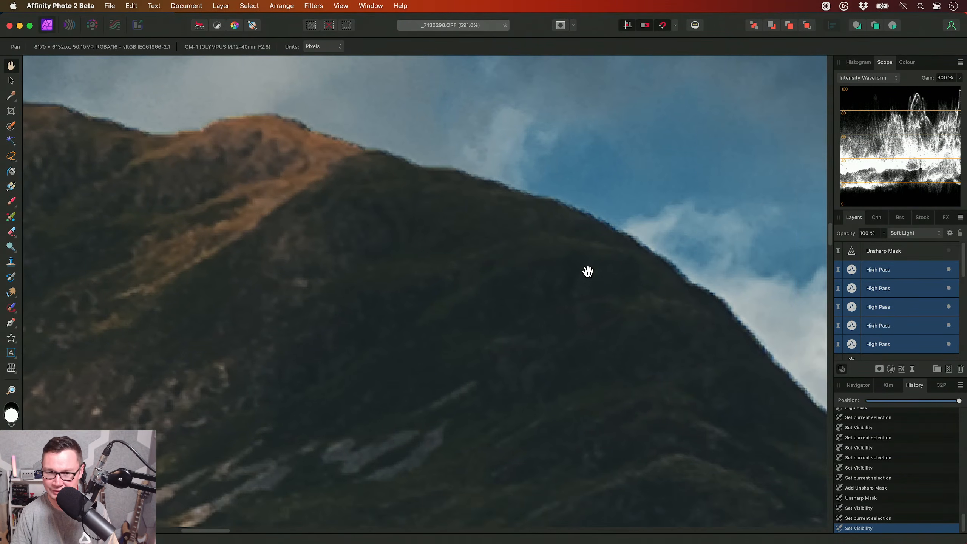
pyautogui.press('super+1')
pyautogui.moveTo(615, 397); pyautogui.dragTo(449, 200)
pyautogui.moveTo(684, 285); pyautogui.dragTo(464, 273)
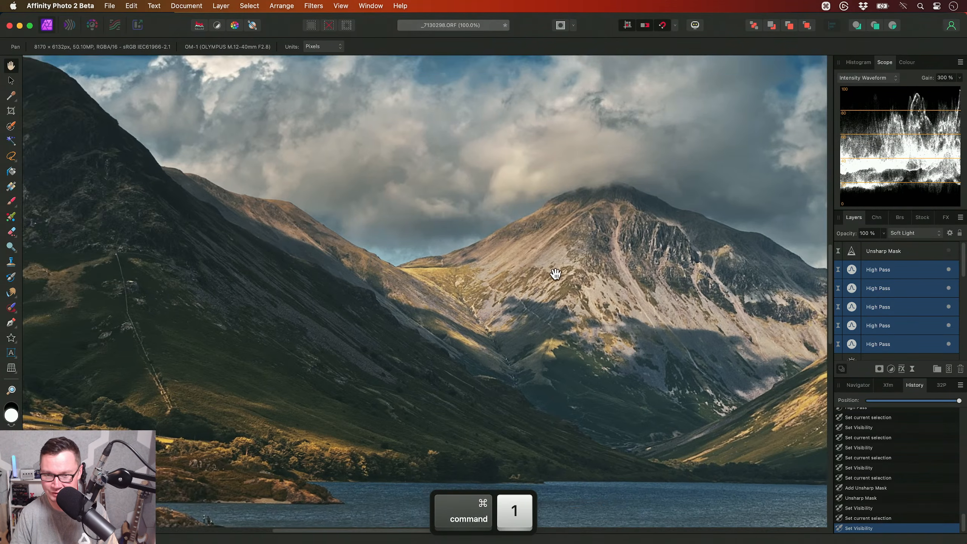
pyautogui.moveTo(611, 283); pyautogui.dragTo(483, 262)
pyautogui.moveTo(571, 273); pyautogui.dragTo(555, 287)
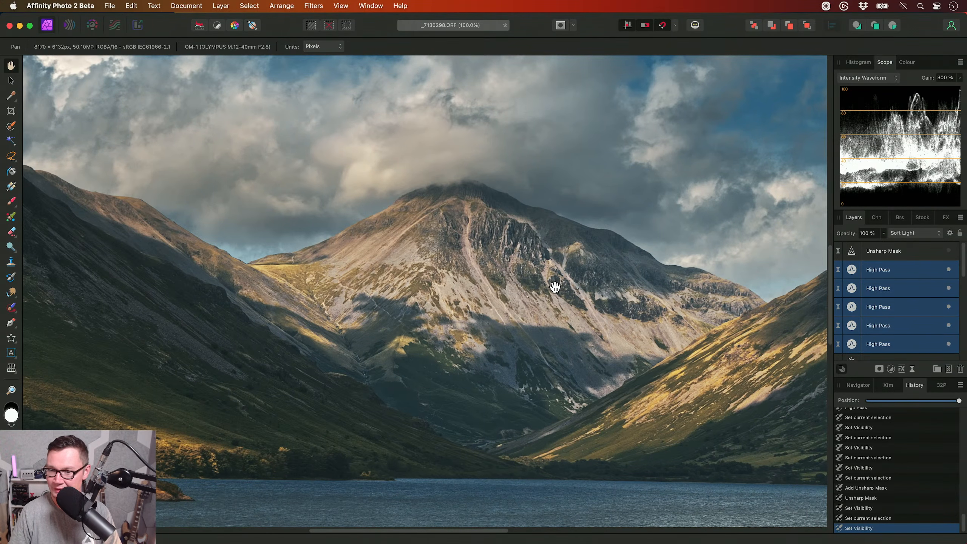
# - Delete the Unsharp Mask layer and save the document as _7130298 in the Documents folder
pyautogui.click(914, 253)
pyautogui.press('Delete')
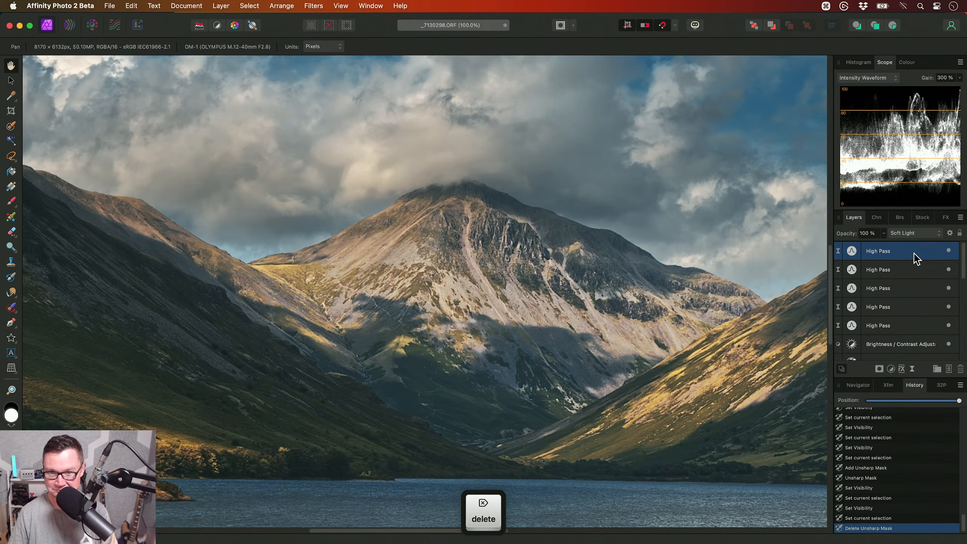
pyautogui.press('super+0')
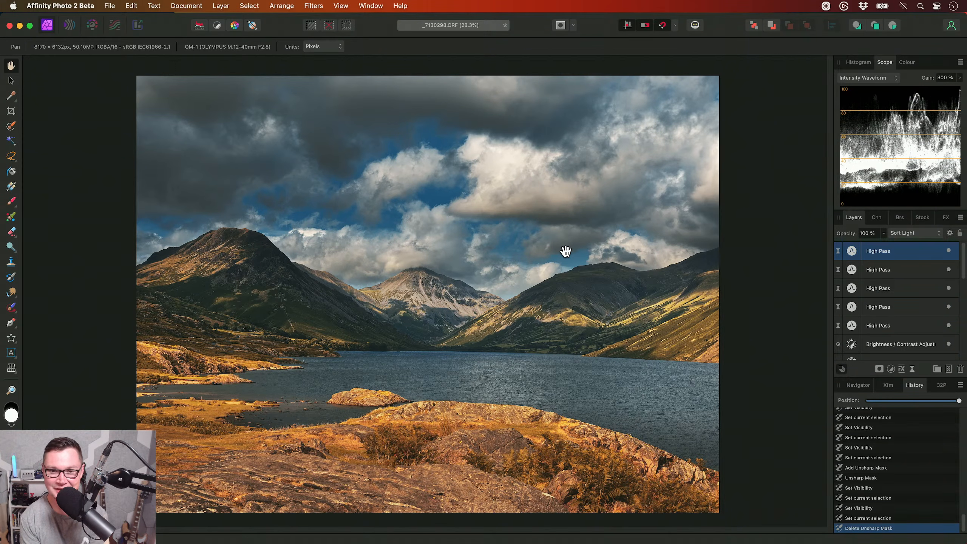
pyautogui.press('super+s')
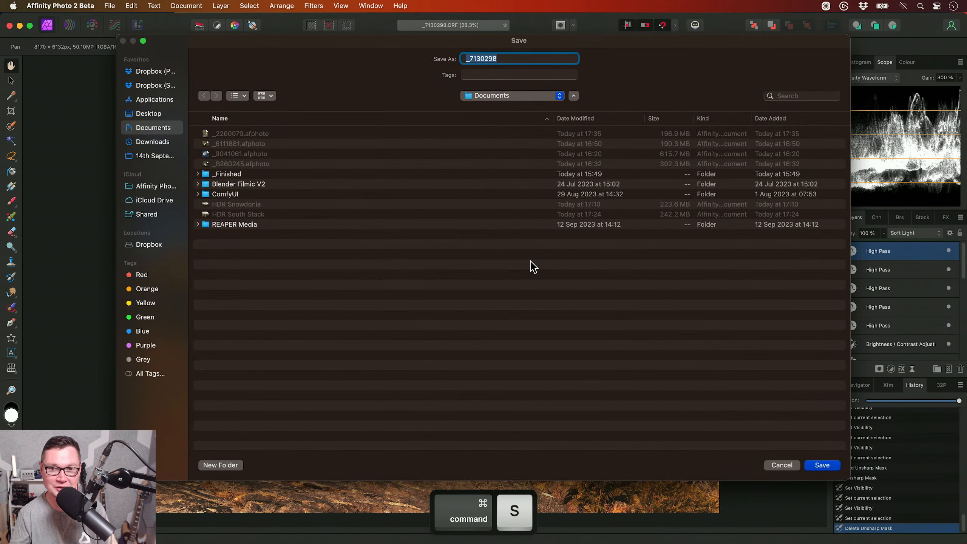
pyautogui.press('Return')
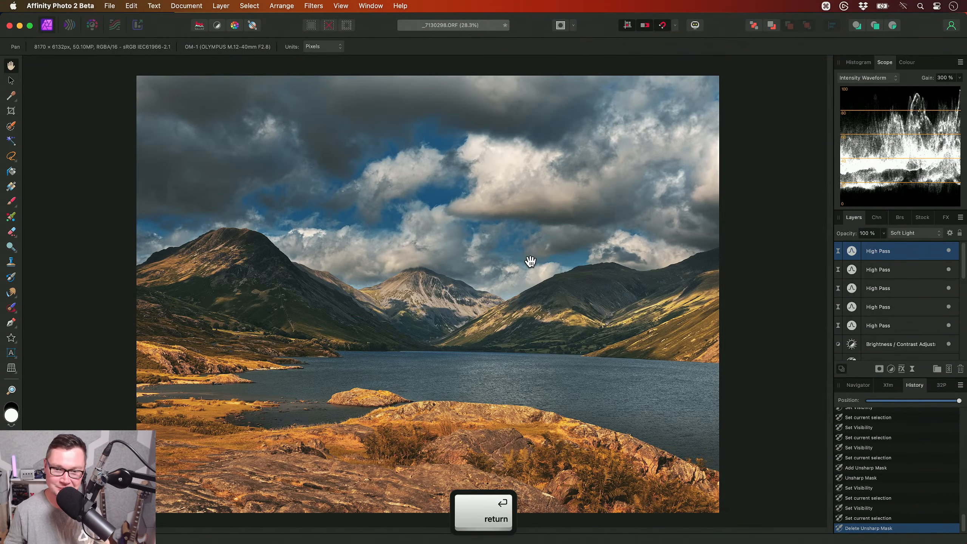